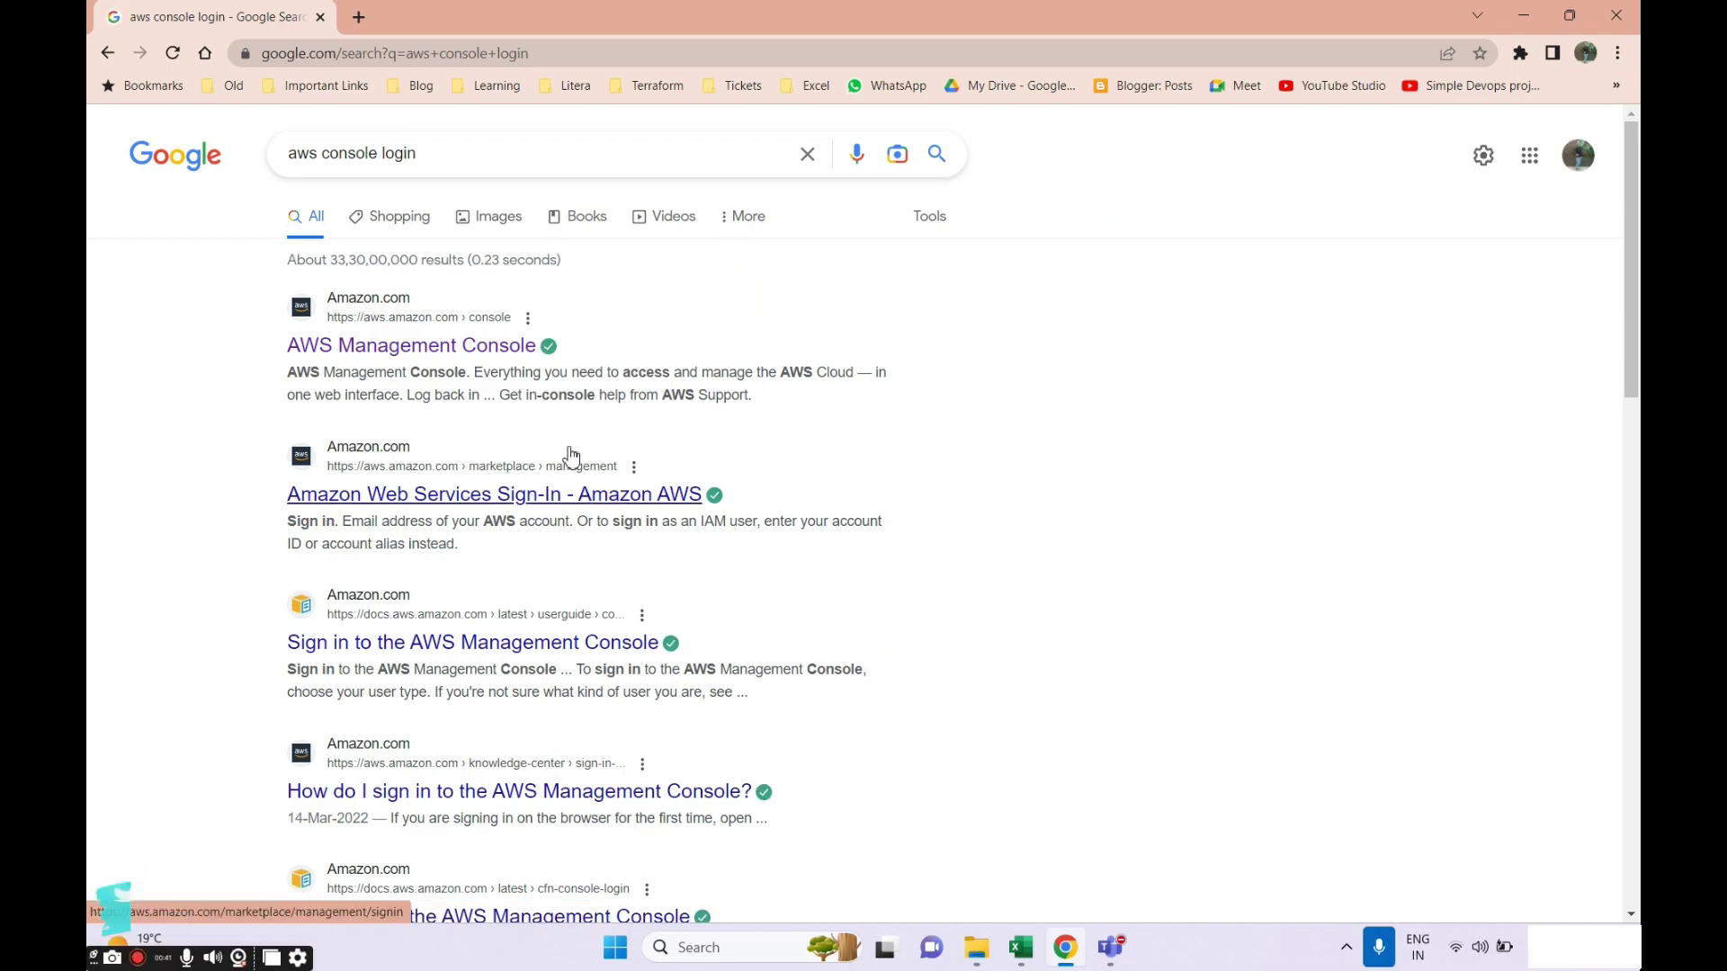
Open the AWS Management Console and sign in as root with the account password.
click(486, 347)
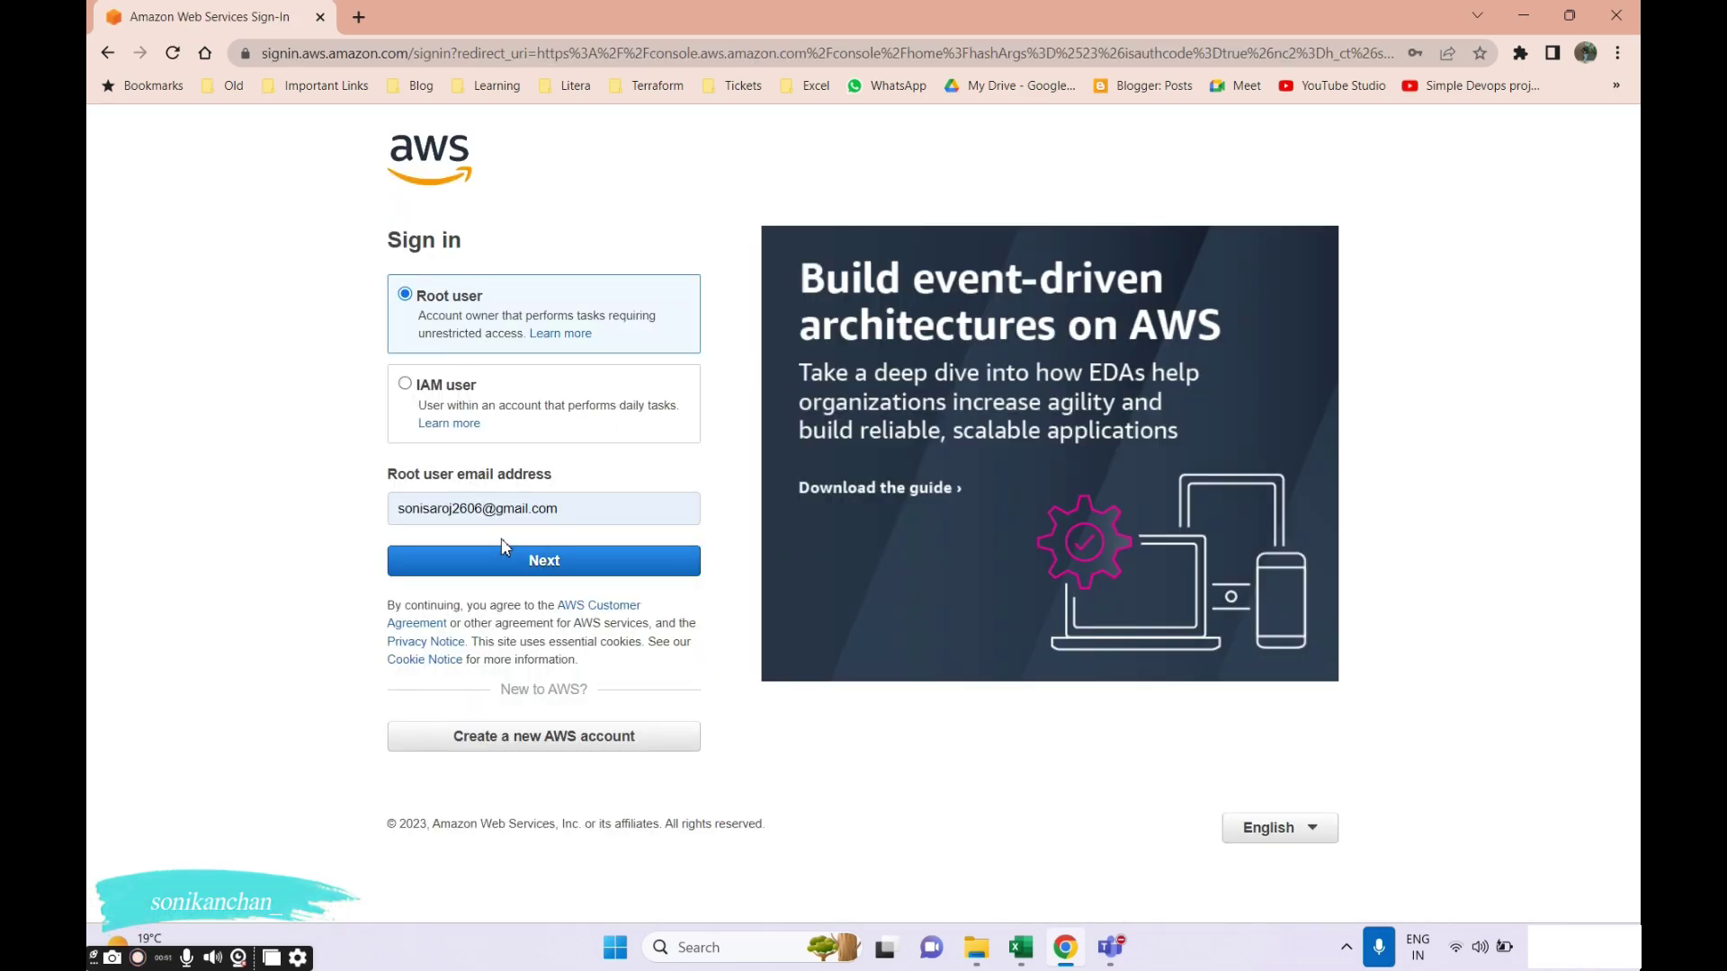
click(500, 559)
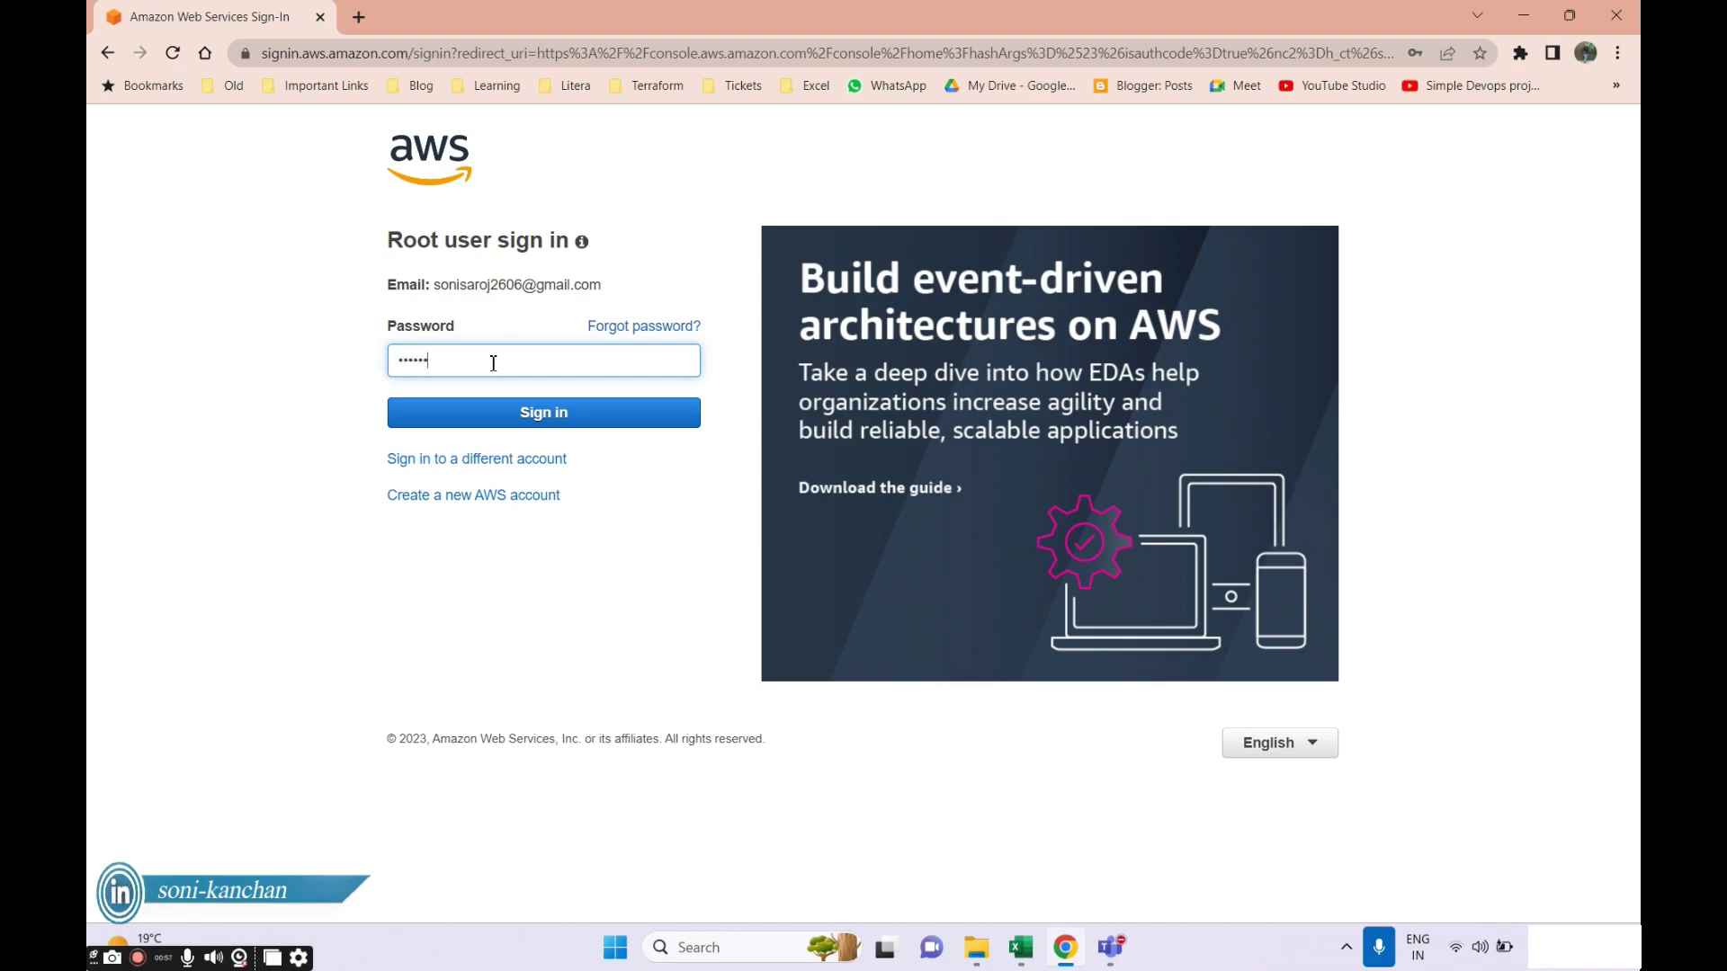
text(**********)
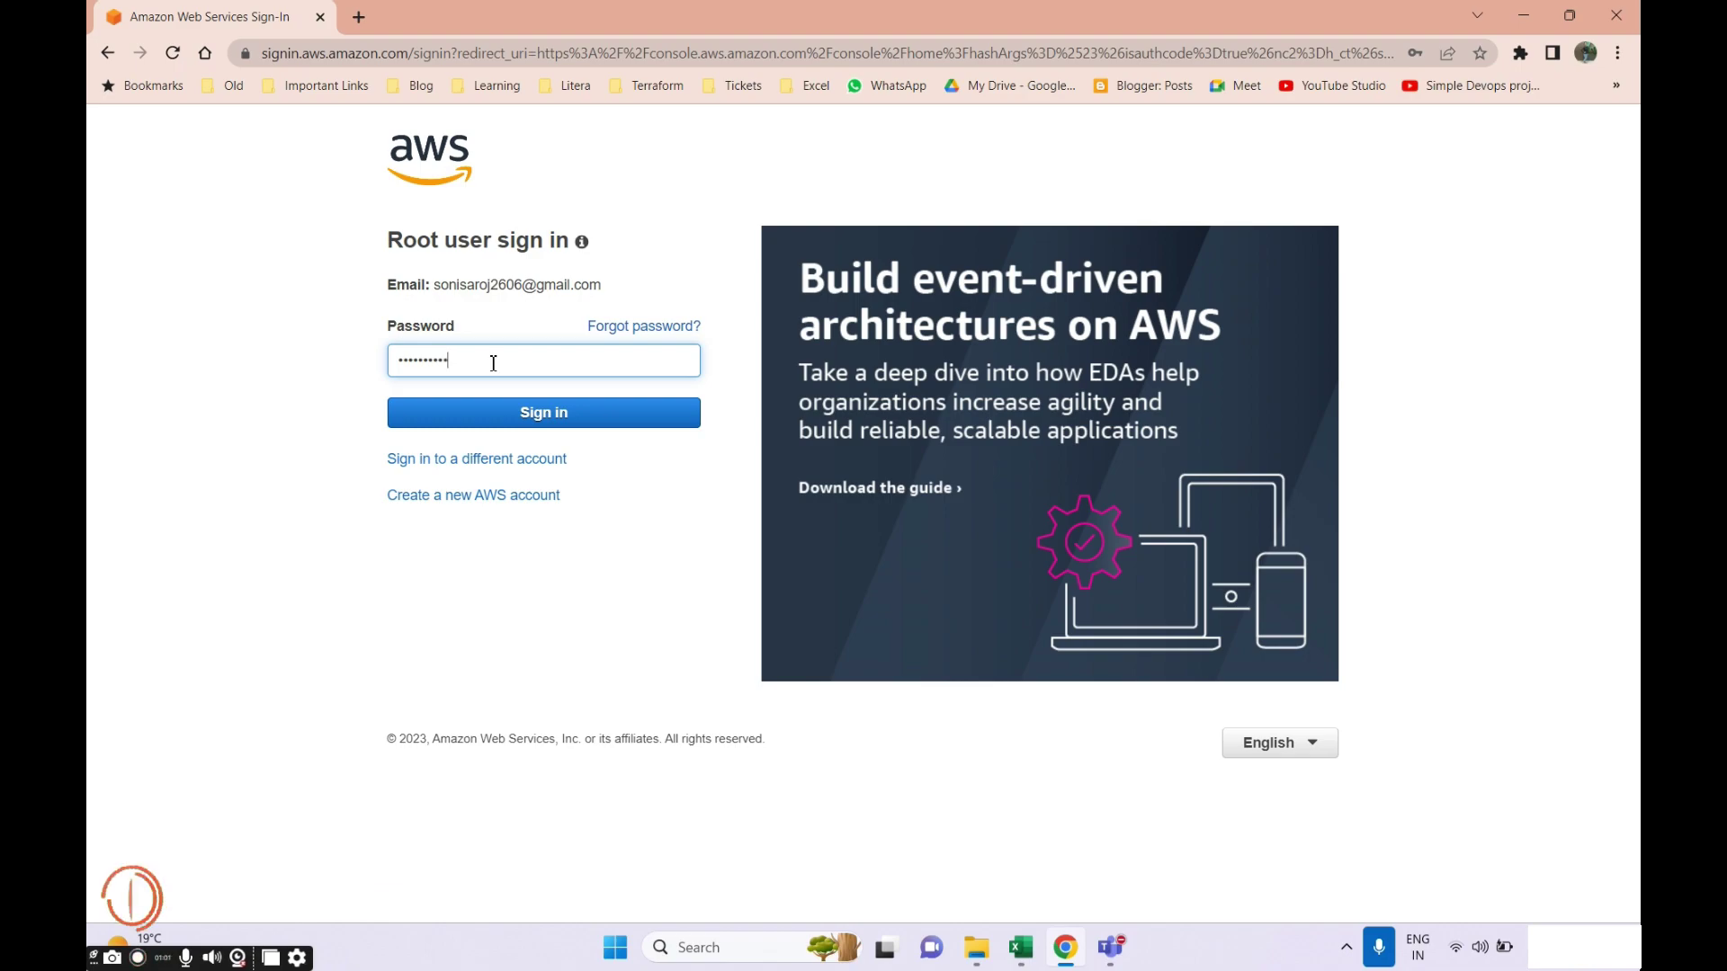
click(481, 421)
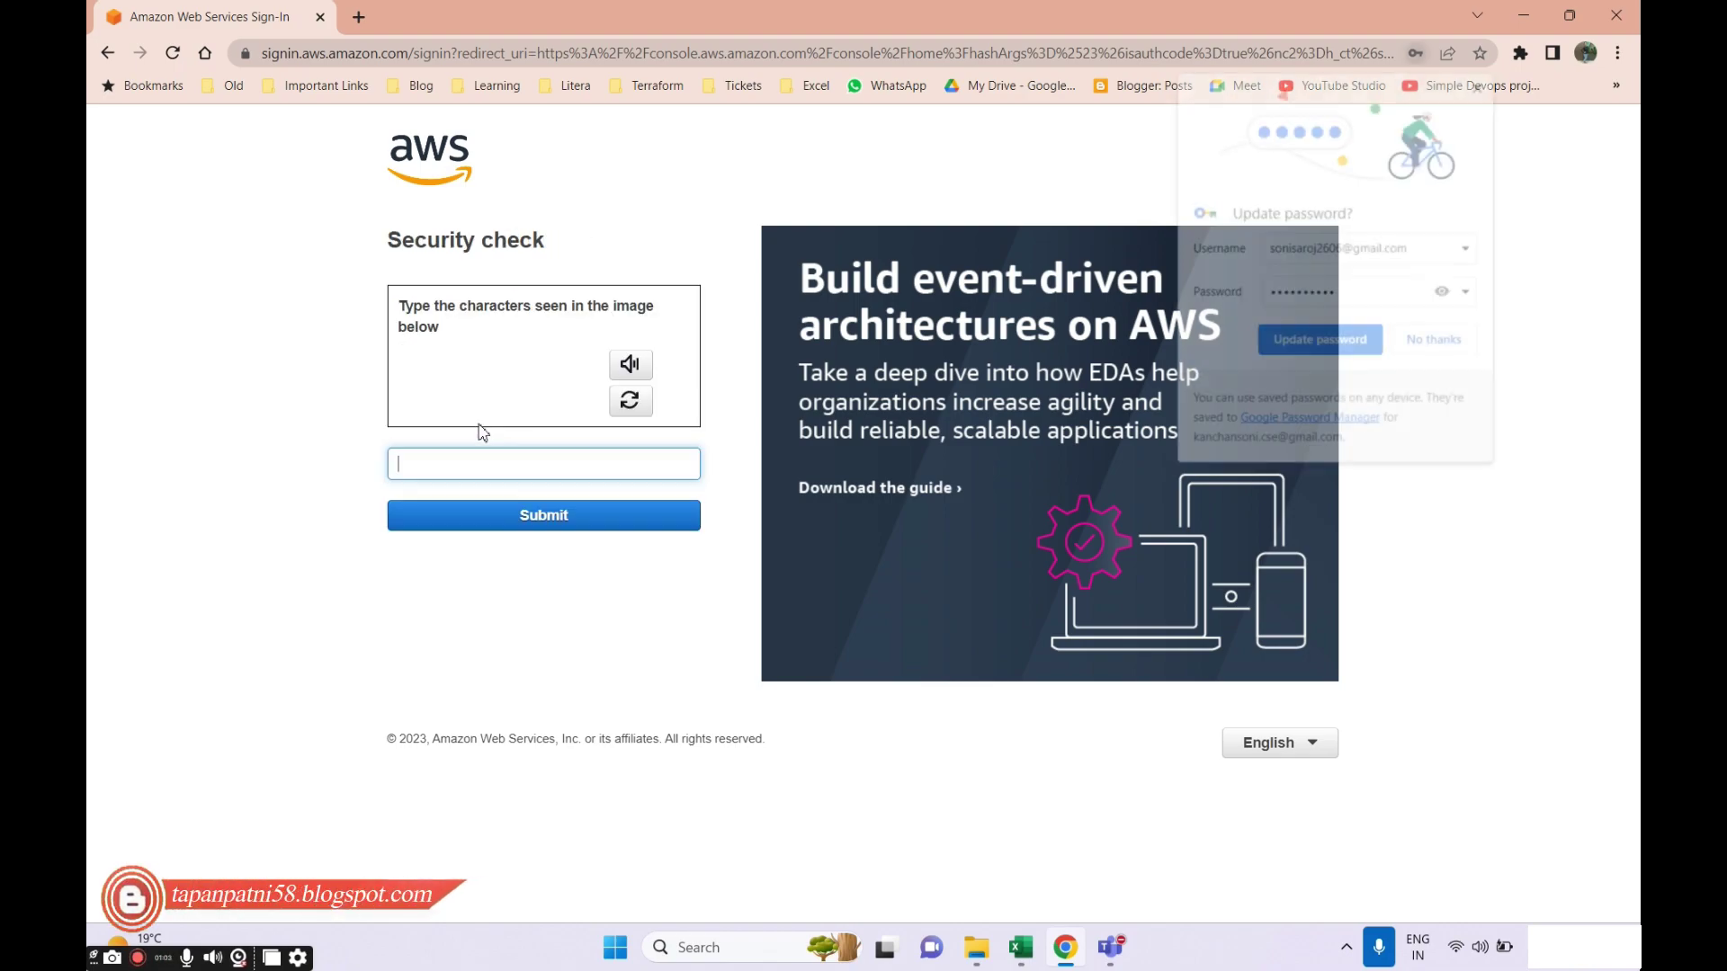
click(1405, 343)
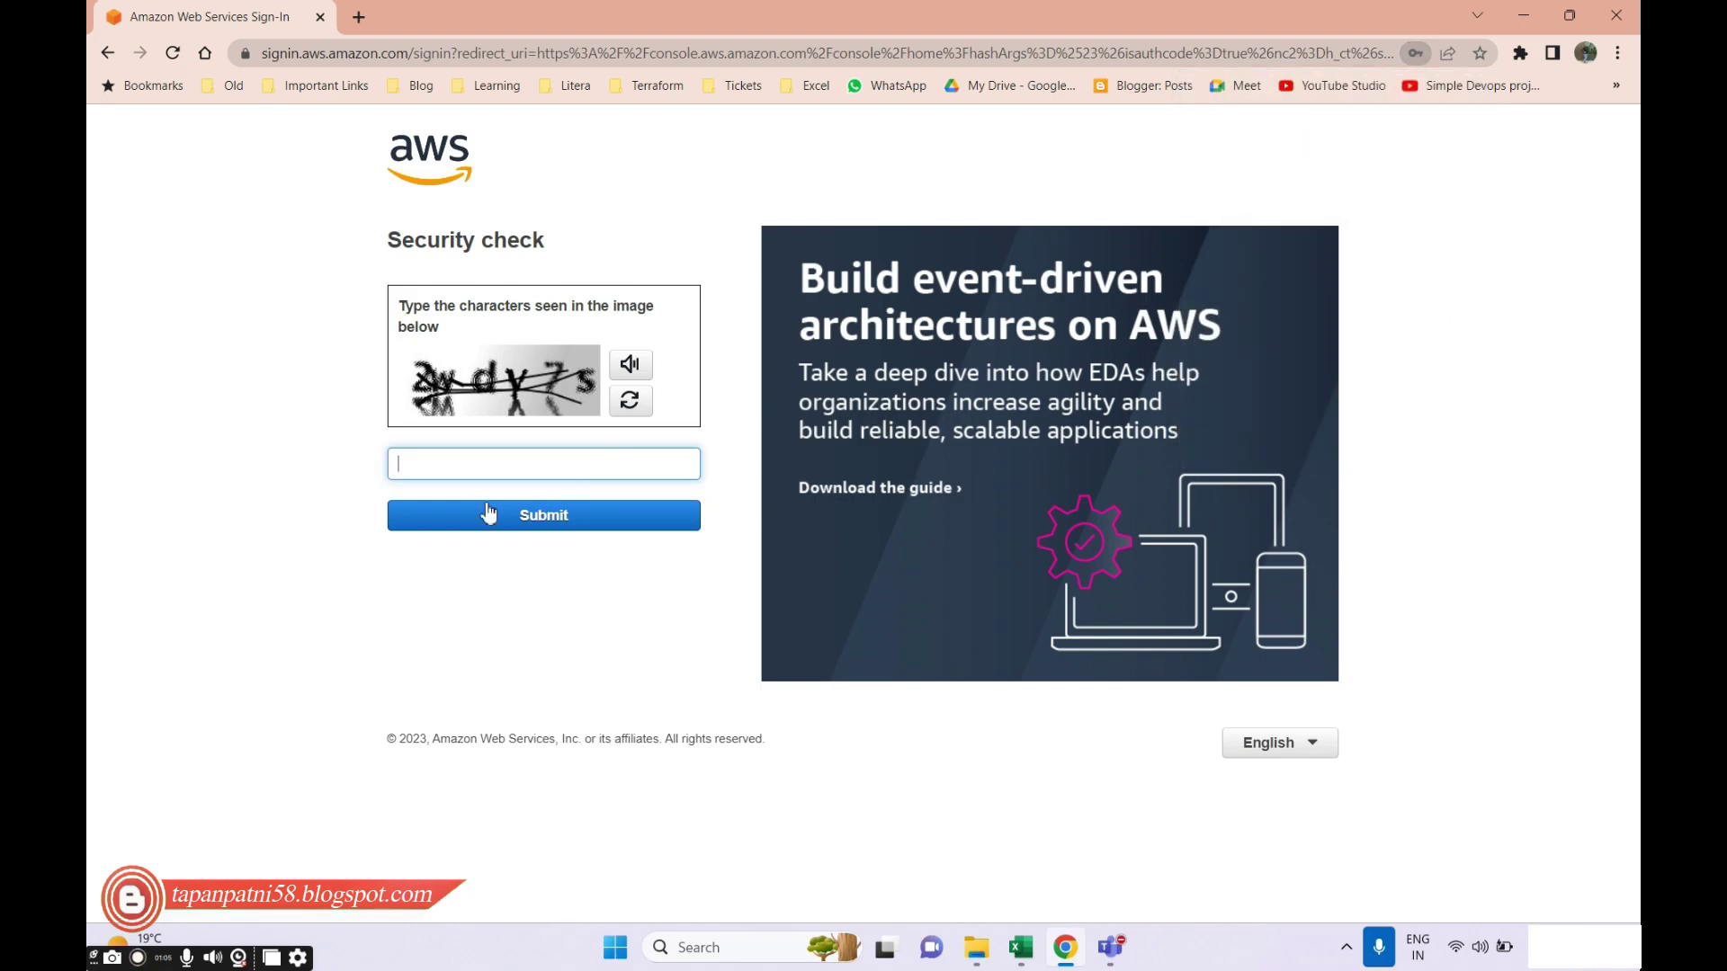
Restart the root sign-in, pass the security check and password, then open EC2.
click(107, 53)
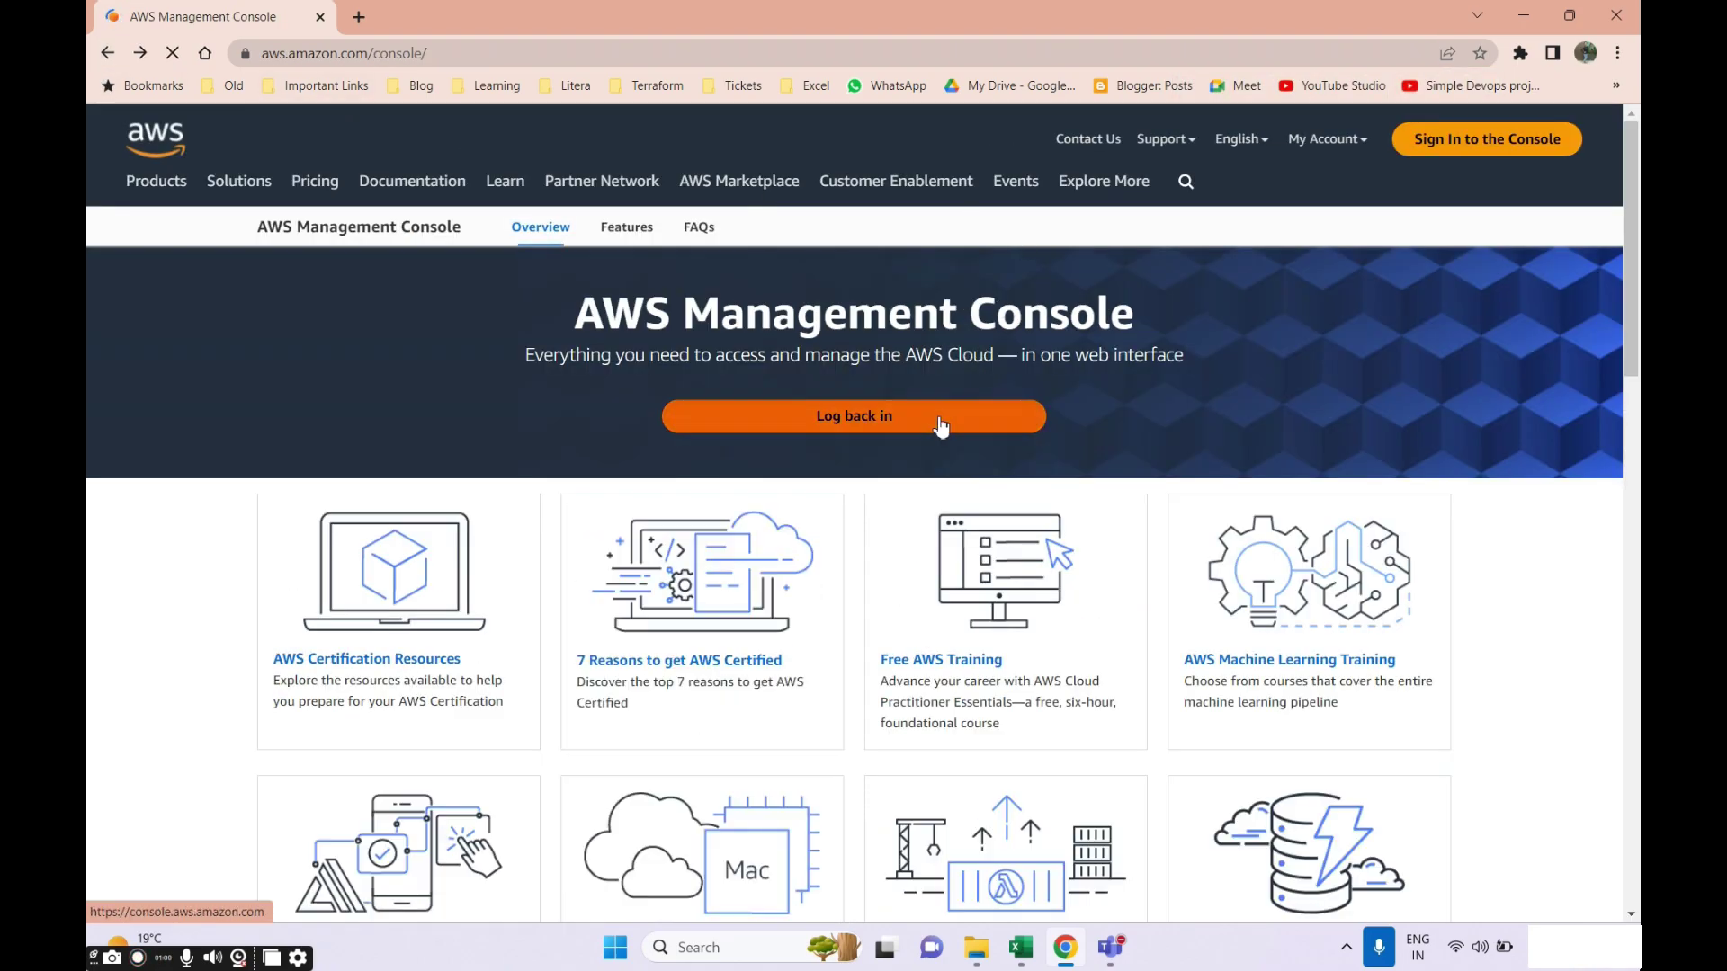
click(941, 426)
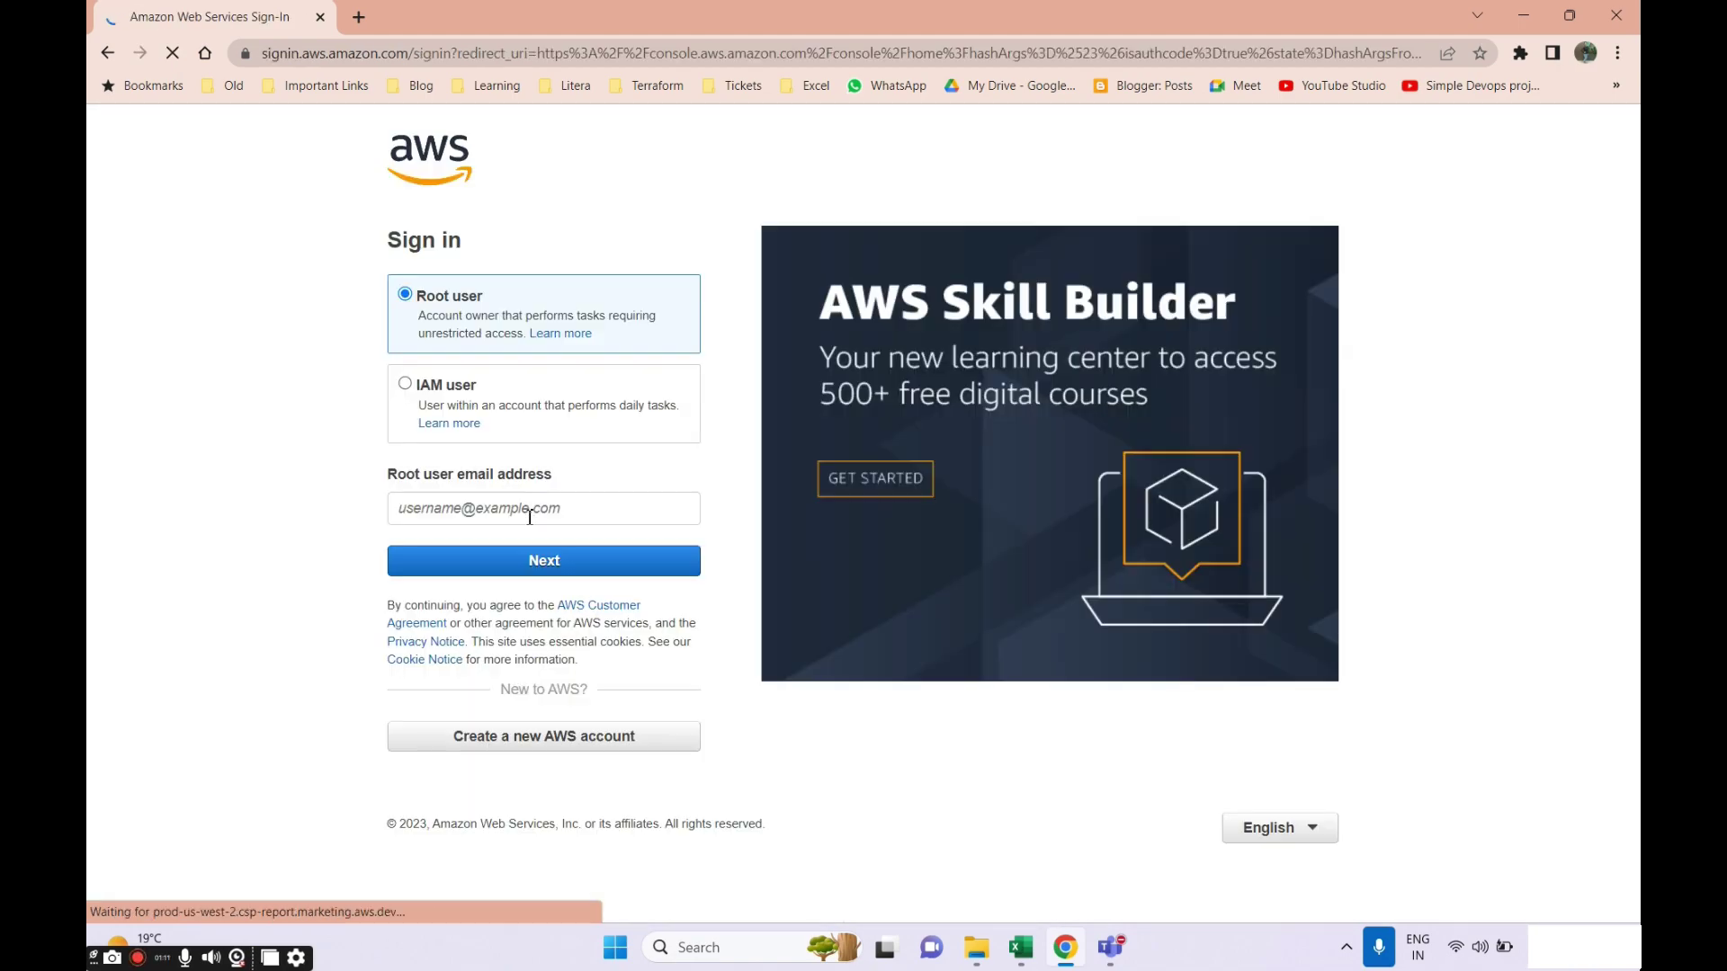
click(531, 562)
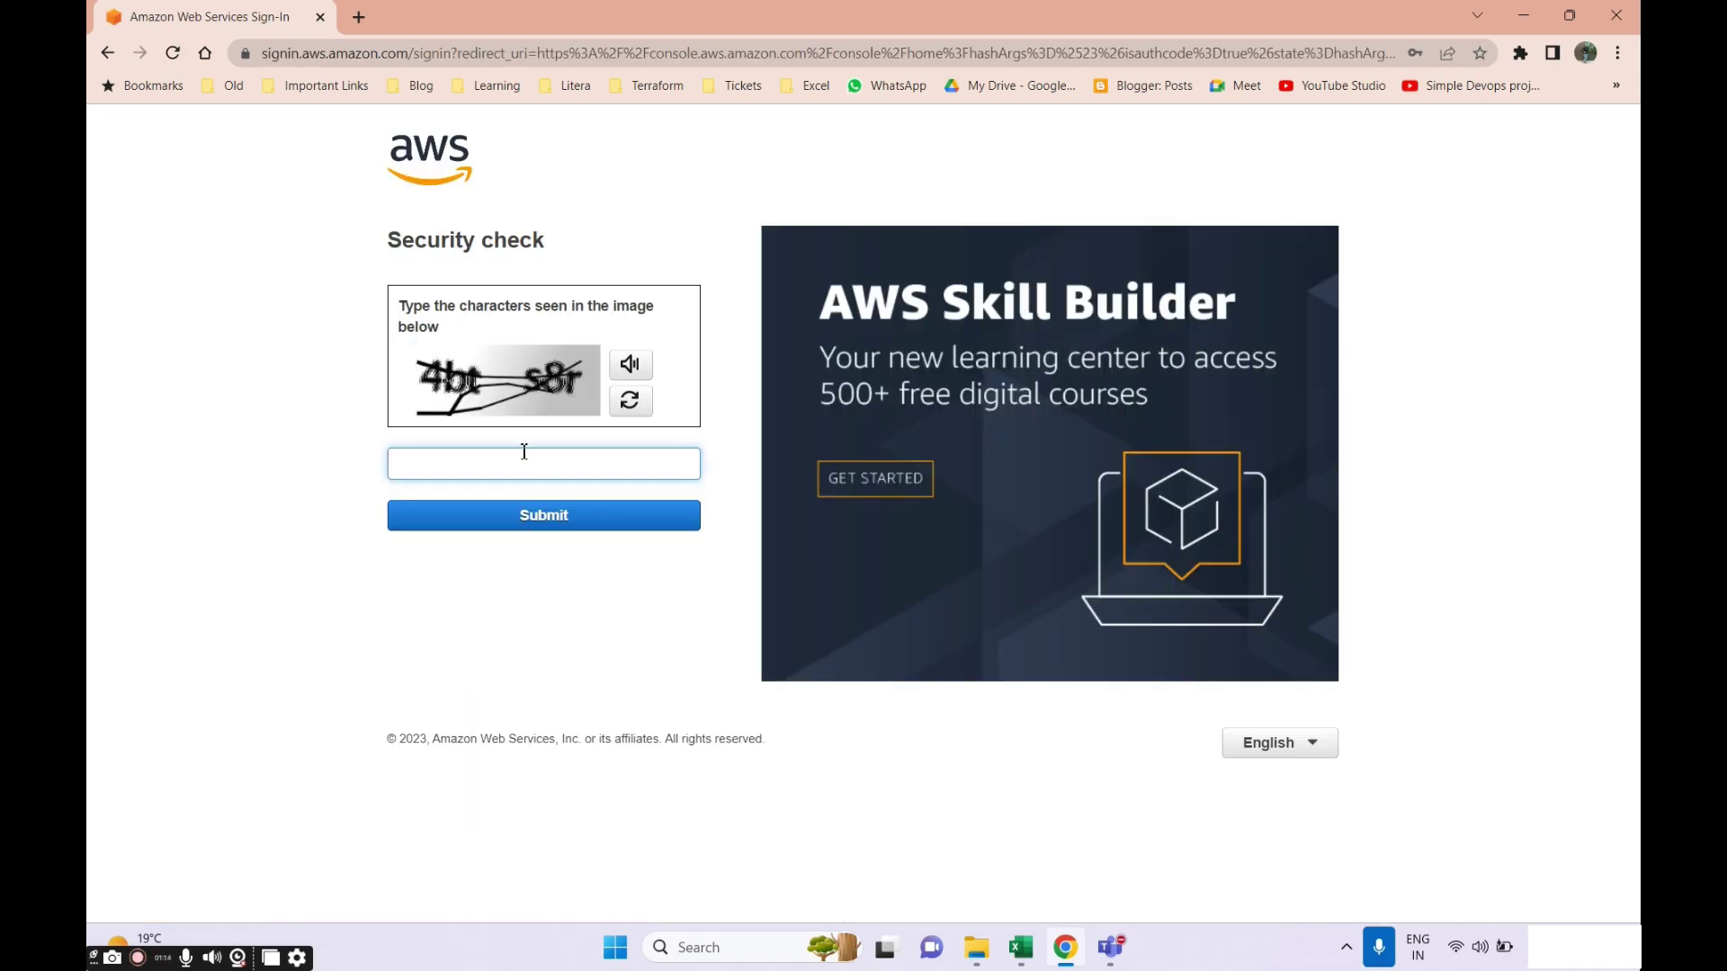
key(Return)
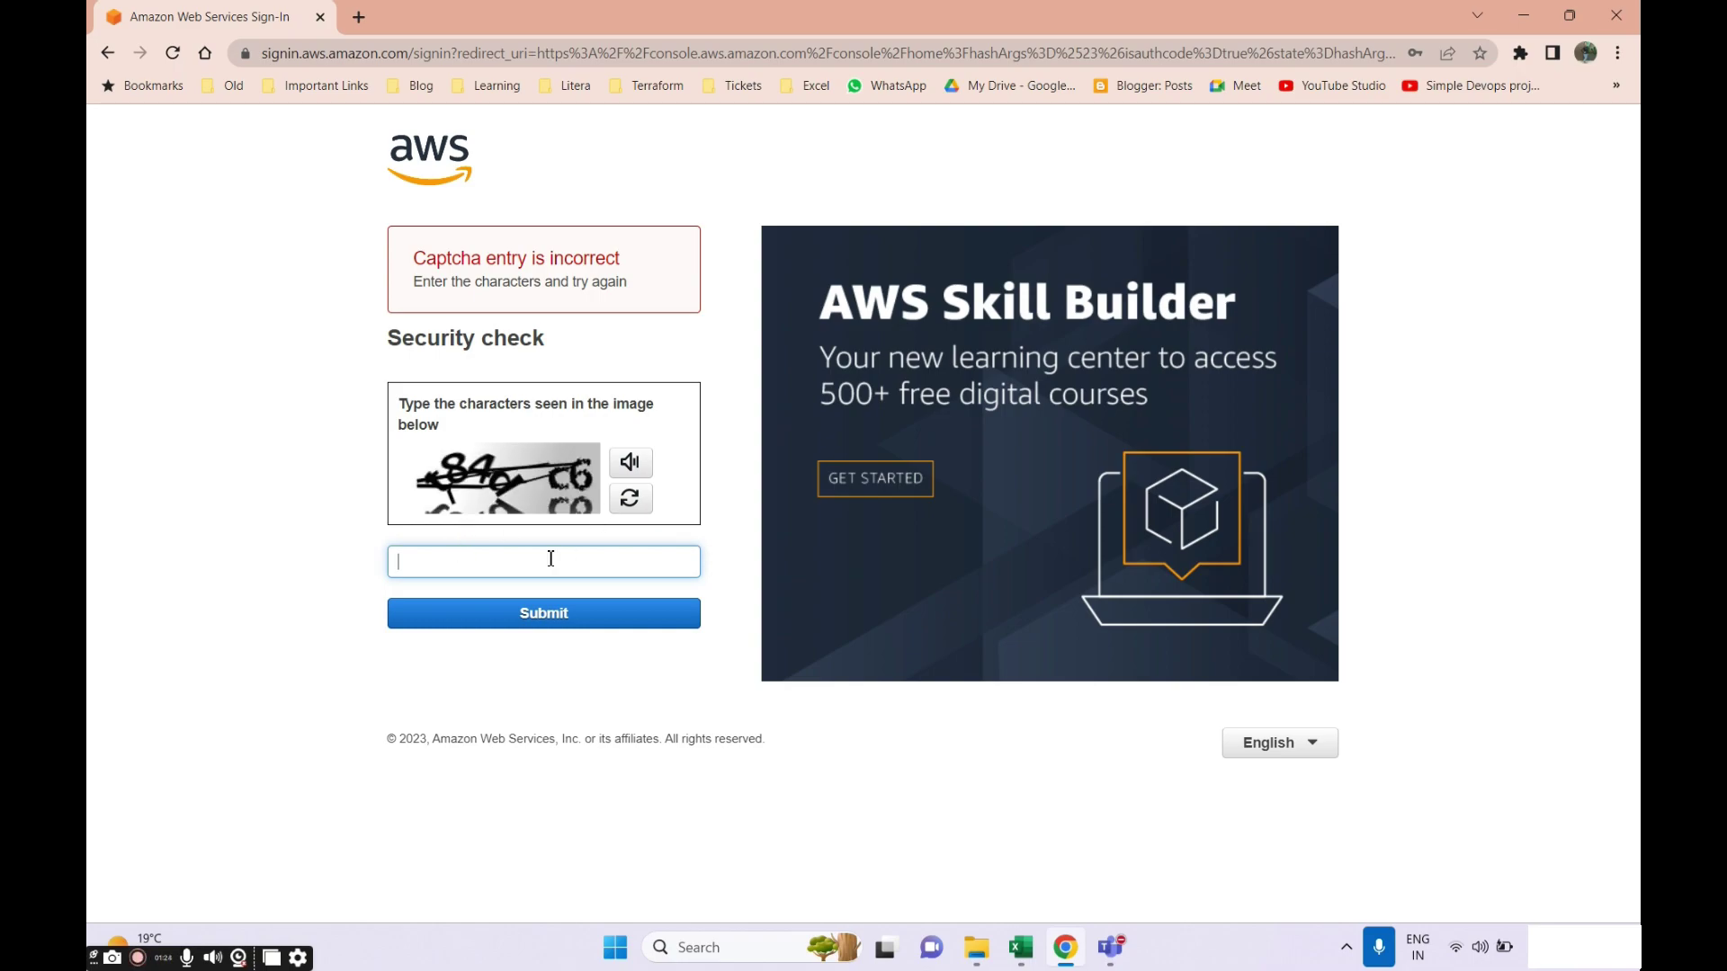
text(t846c6)
key(Return)
key(ctrl+v)
key(Return)
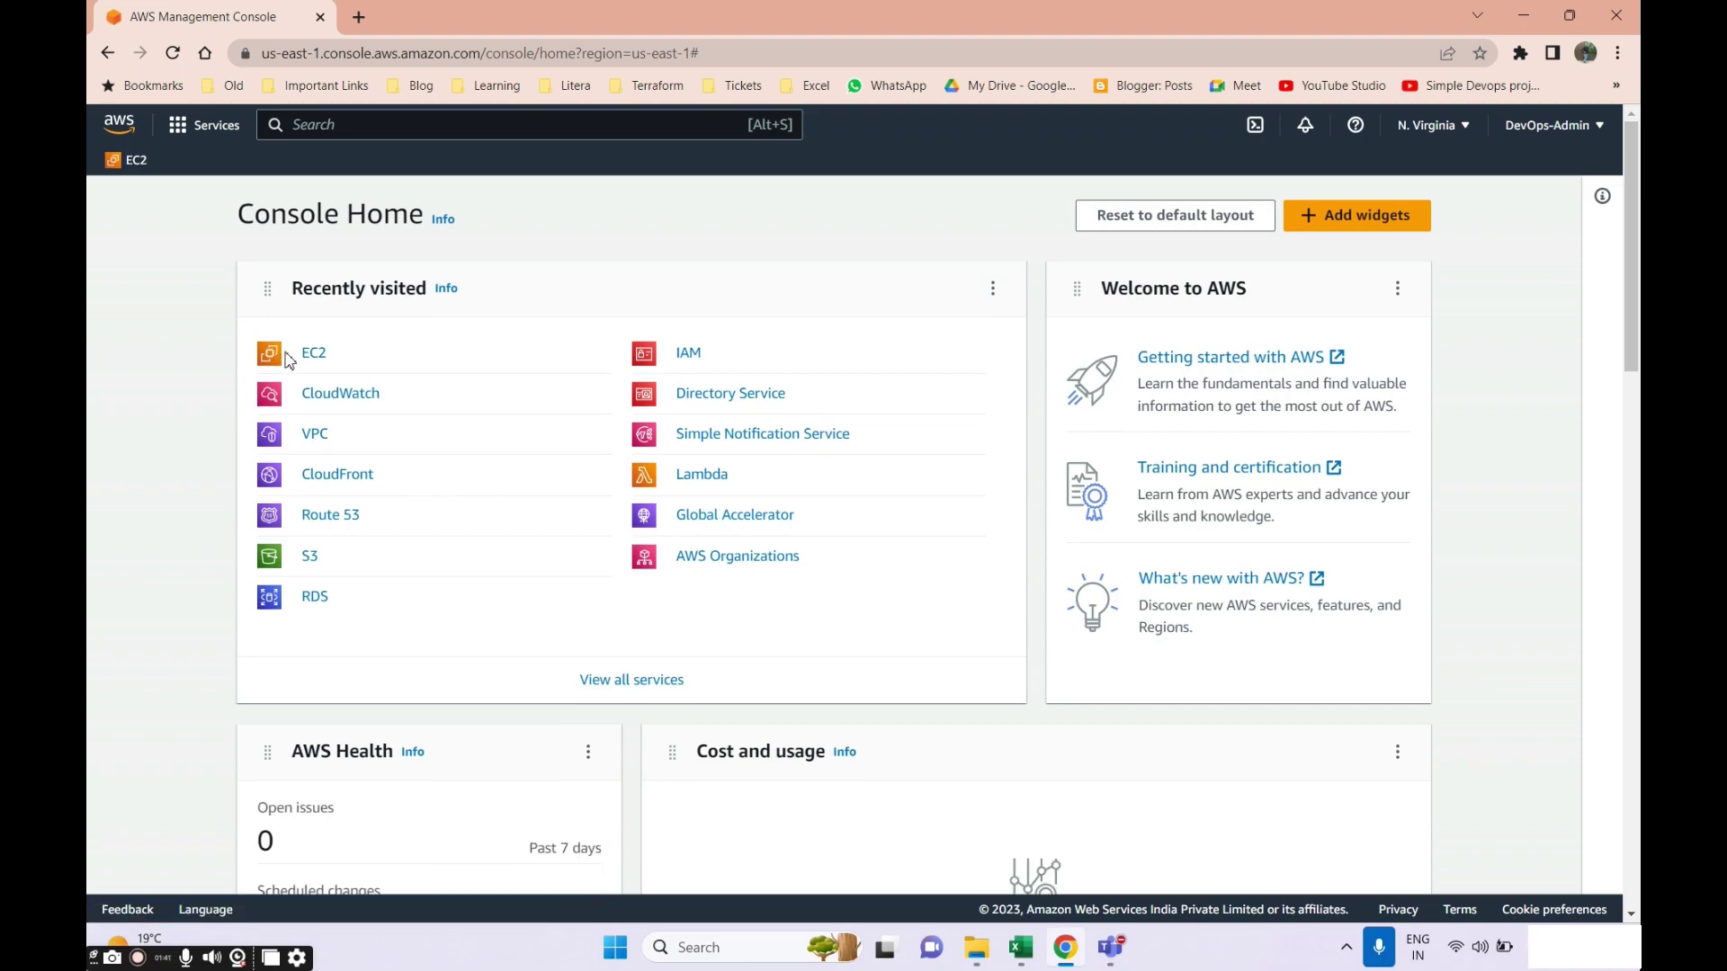
click(313, 358)
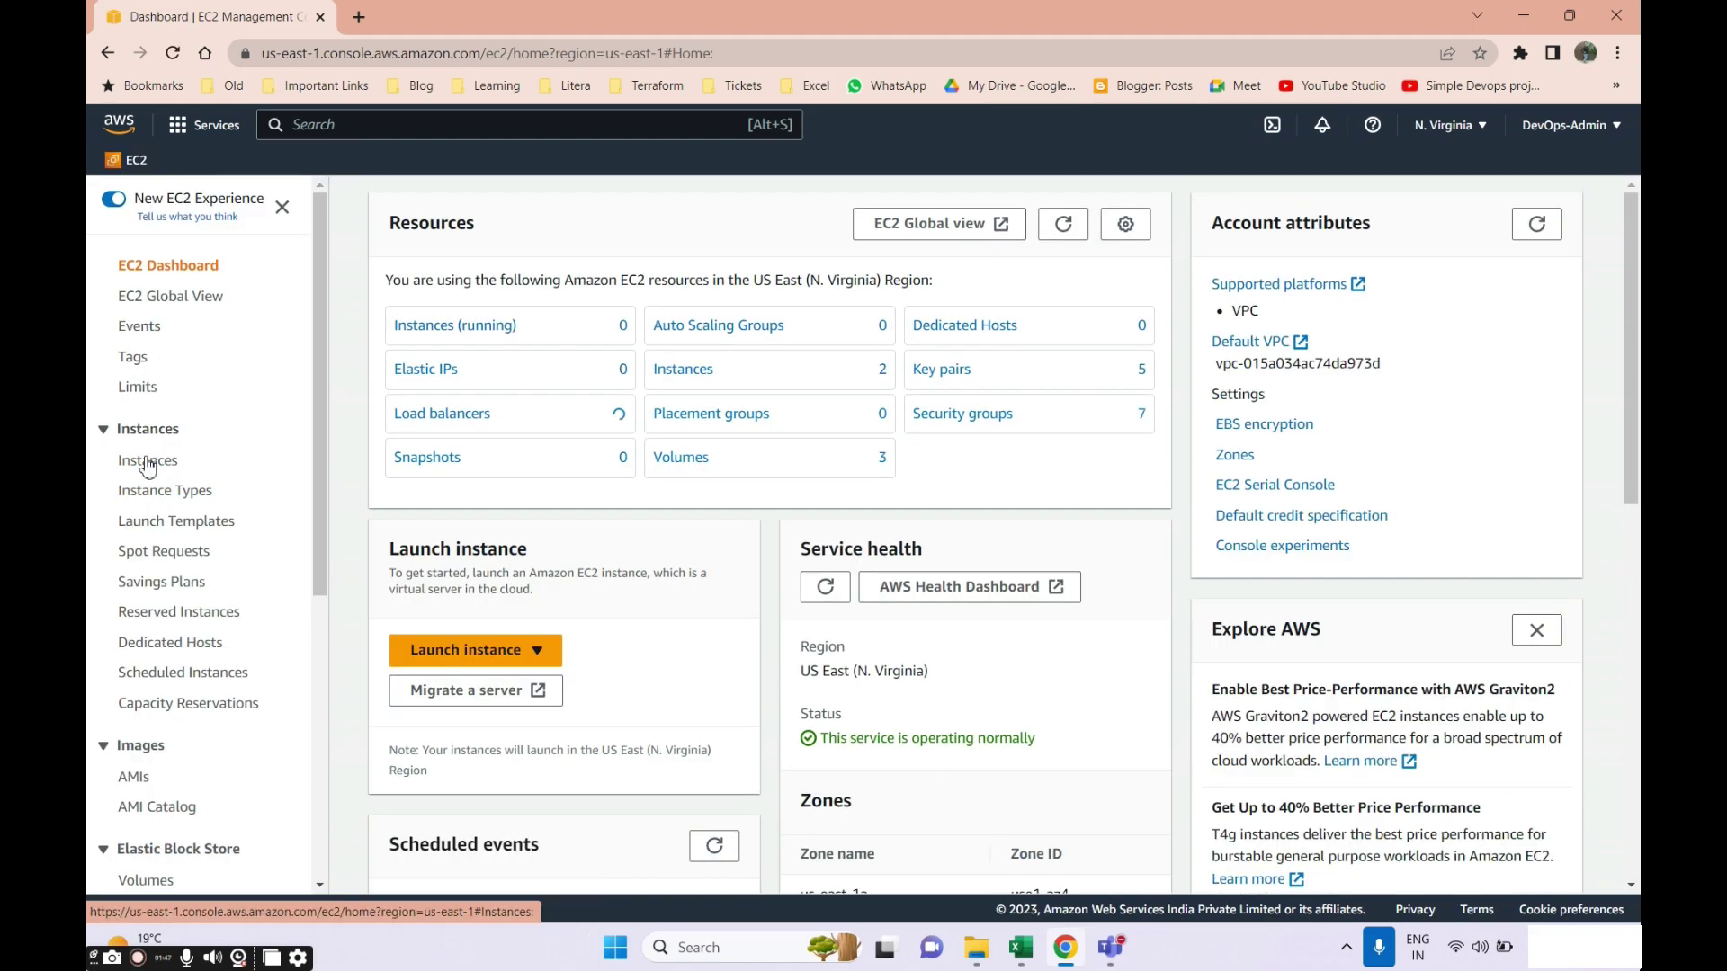
Select win-vol-machine in EC2 Instances and confirm its Storage shows a 4 GiB xvdb volume.
click(144, 459)
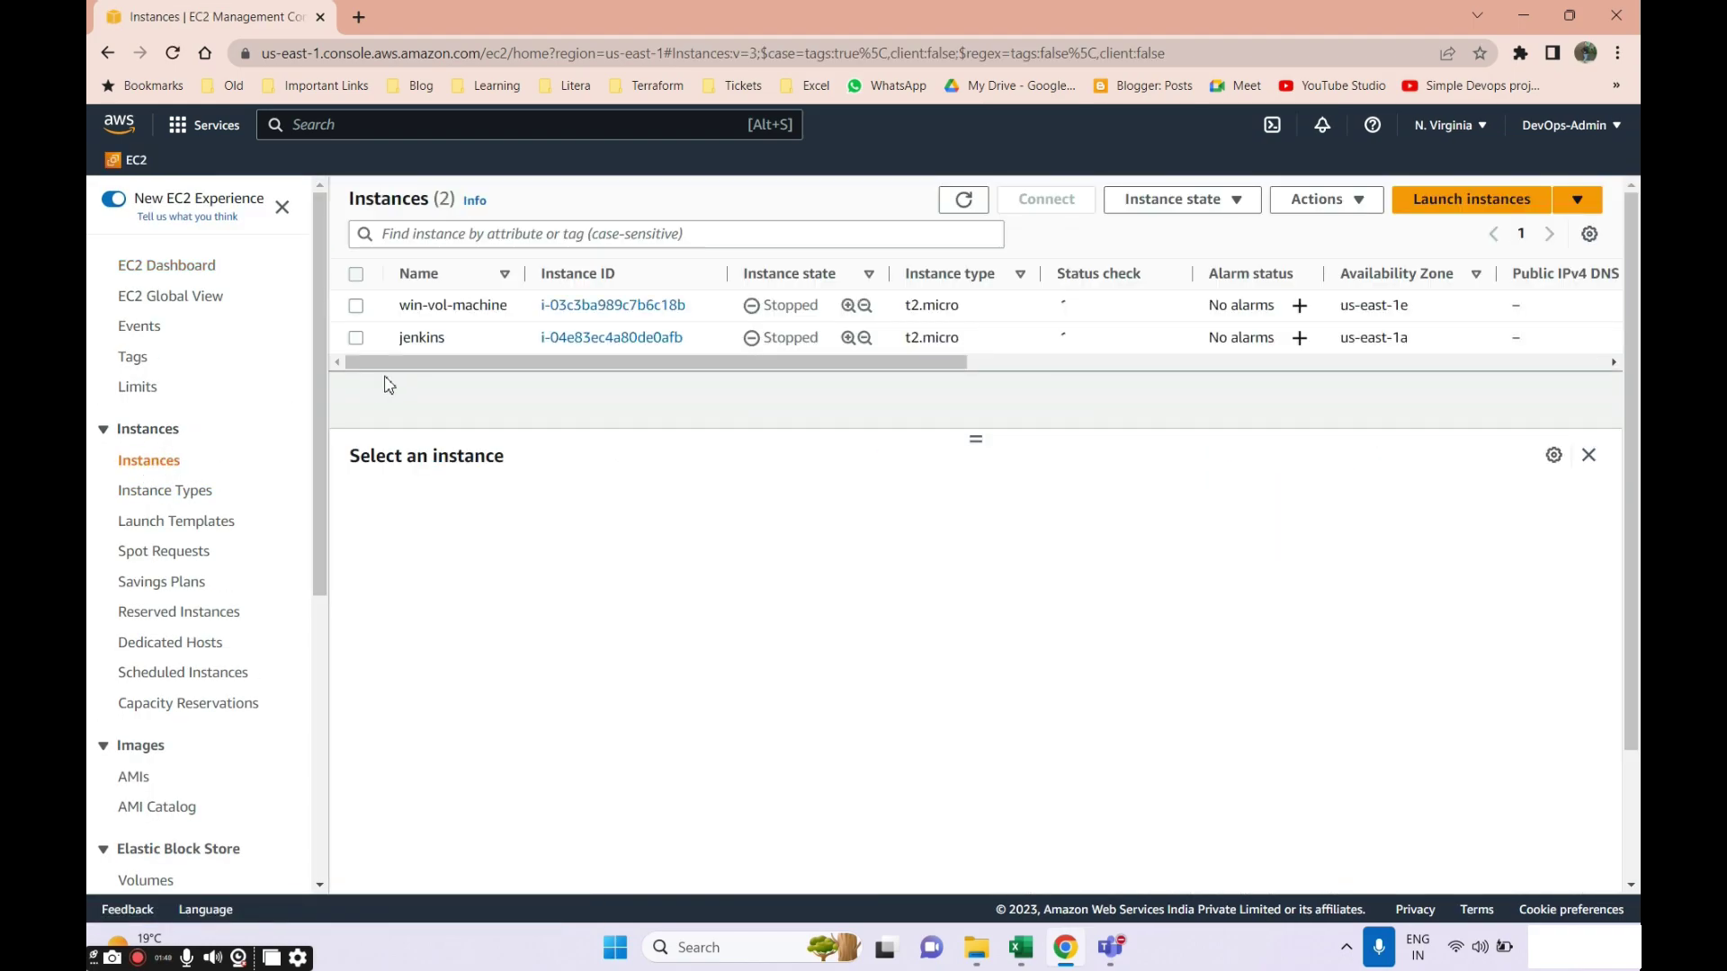
click(356, 307)
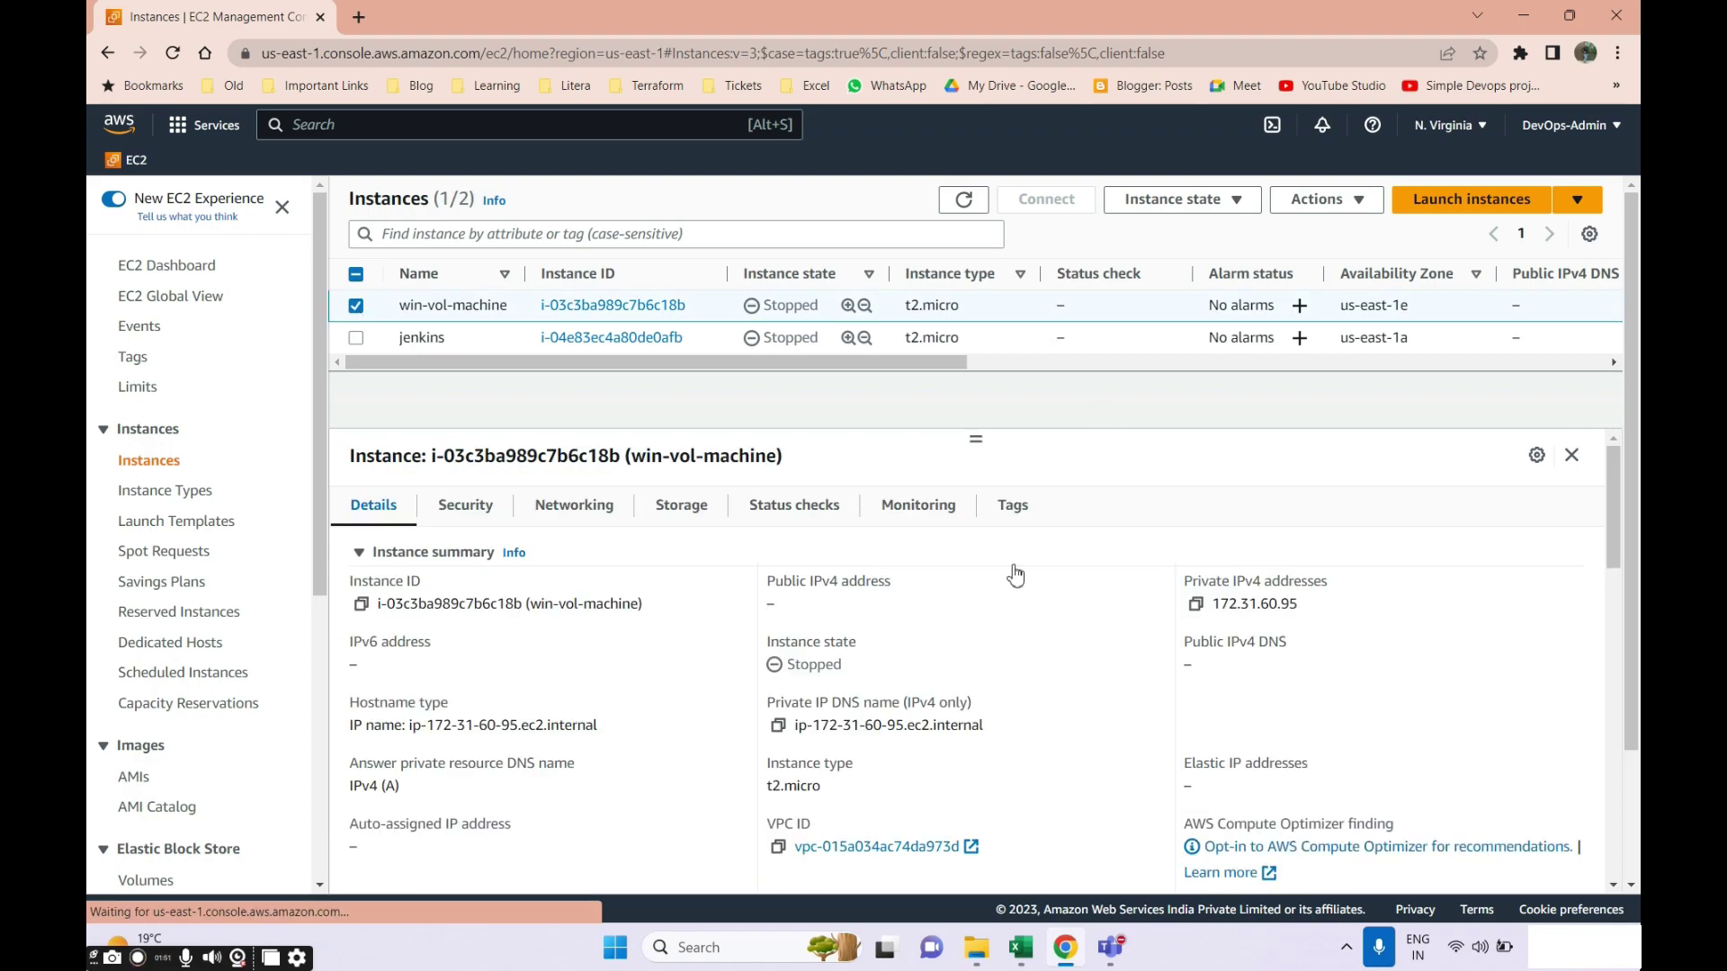
click(681, 506)
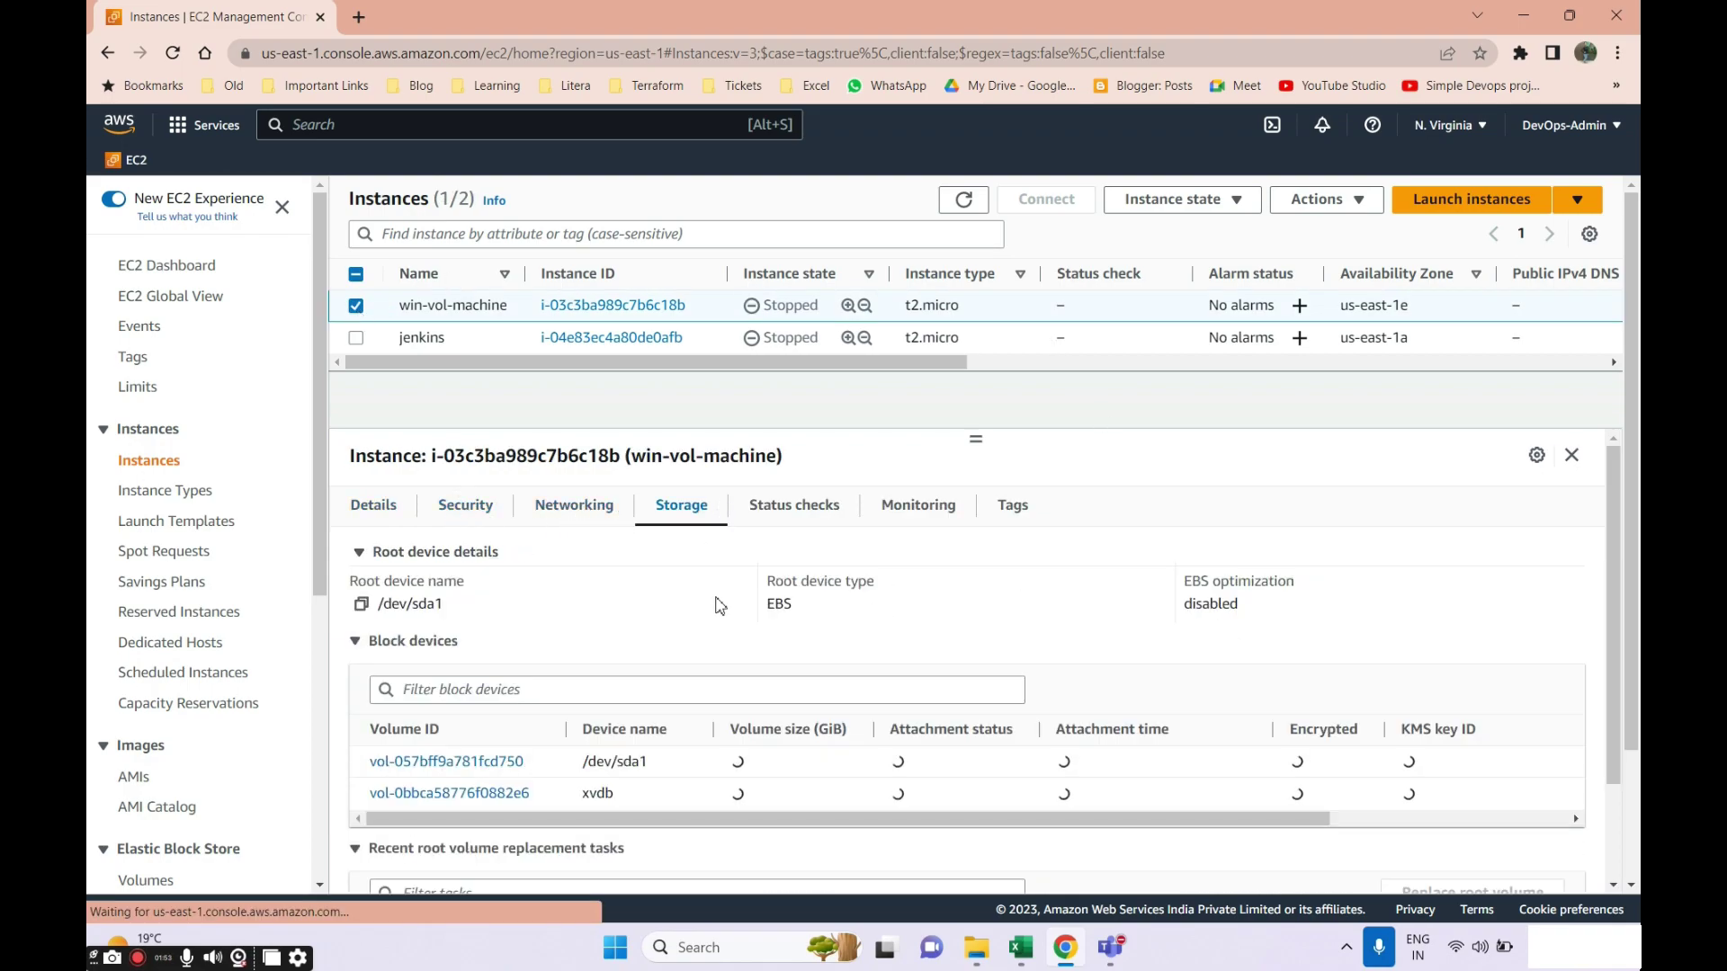
scroll(713, 630, down, 2)
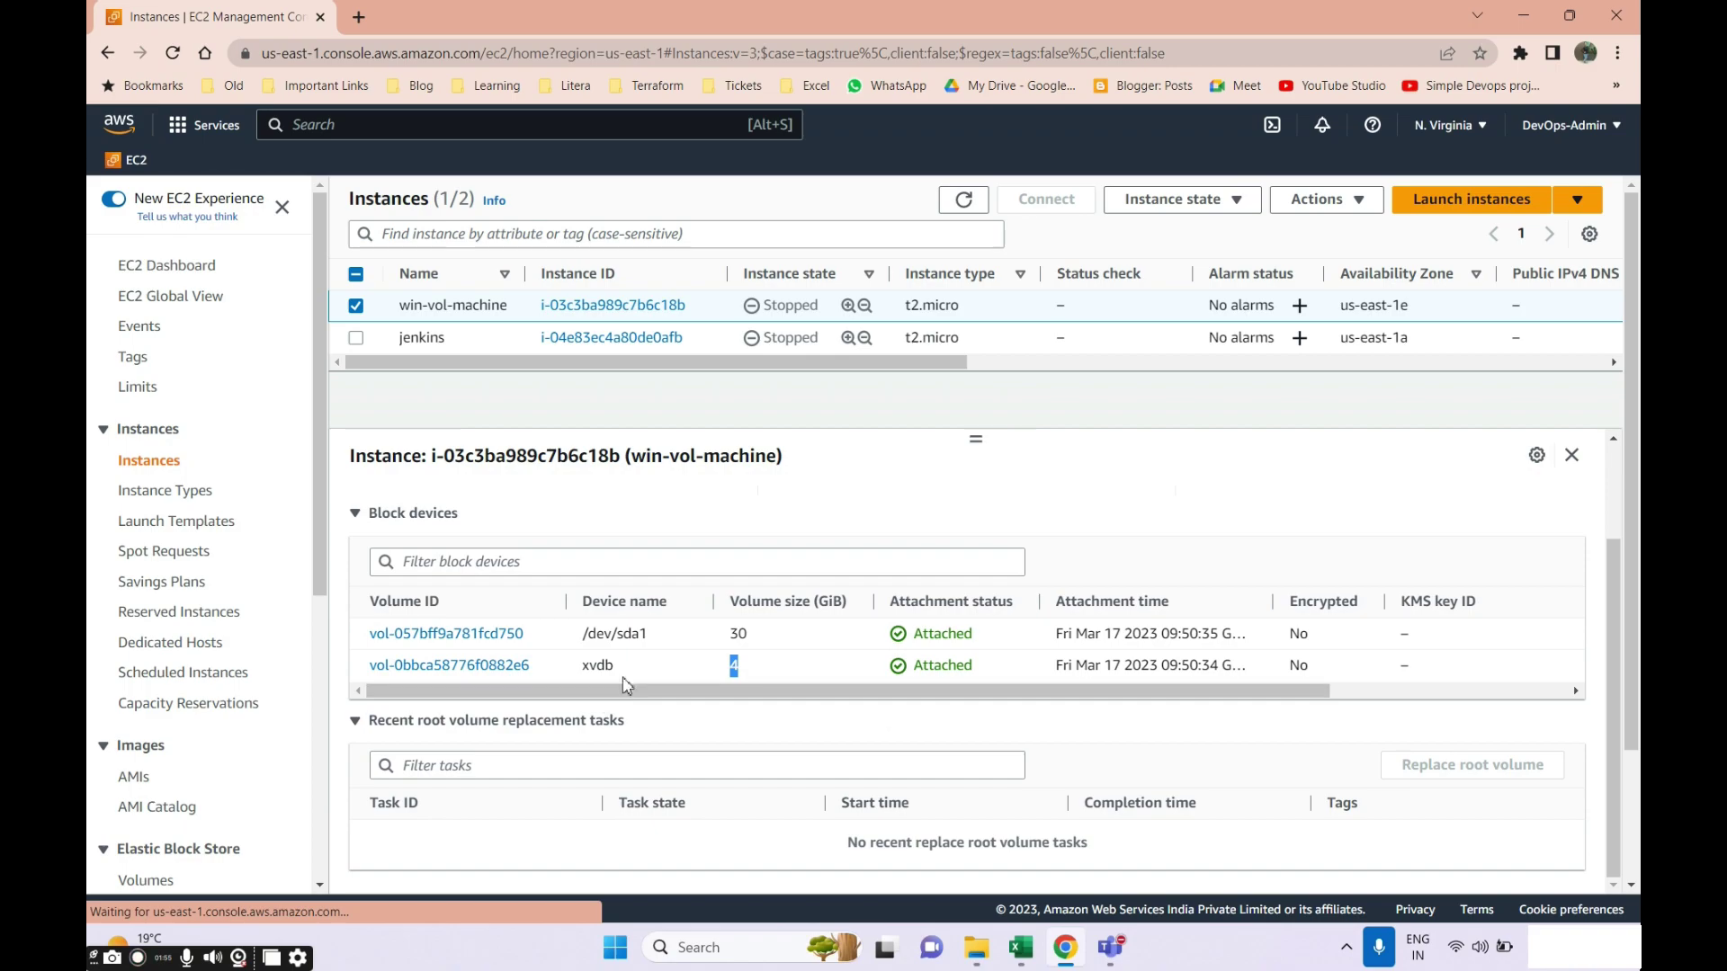
scroll(684, 693, up, 2)
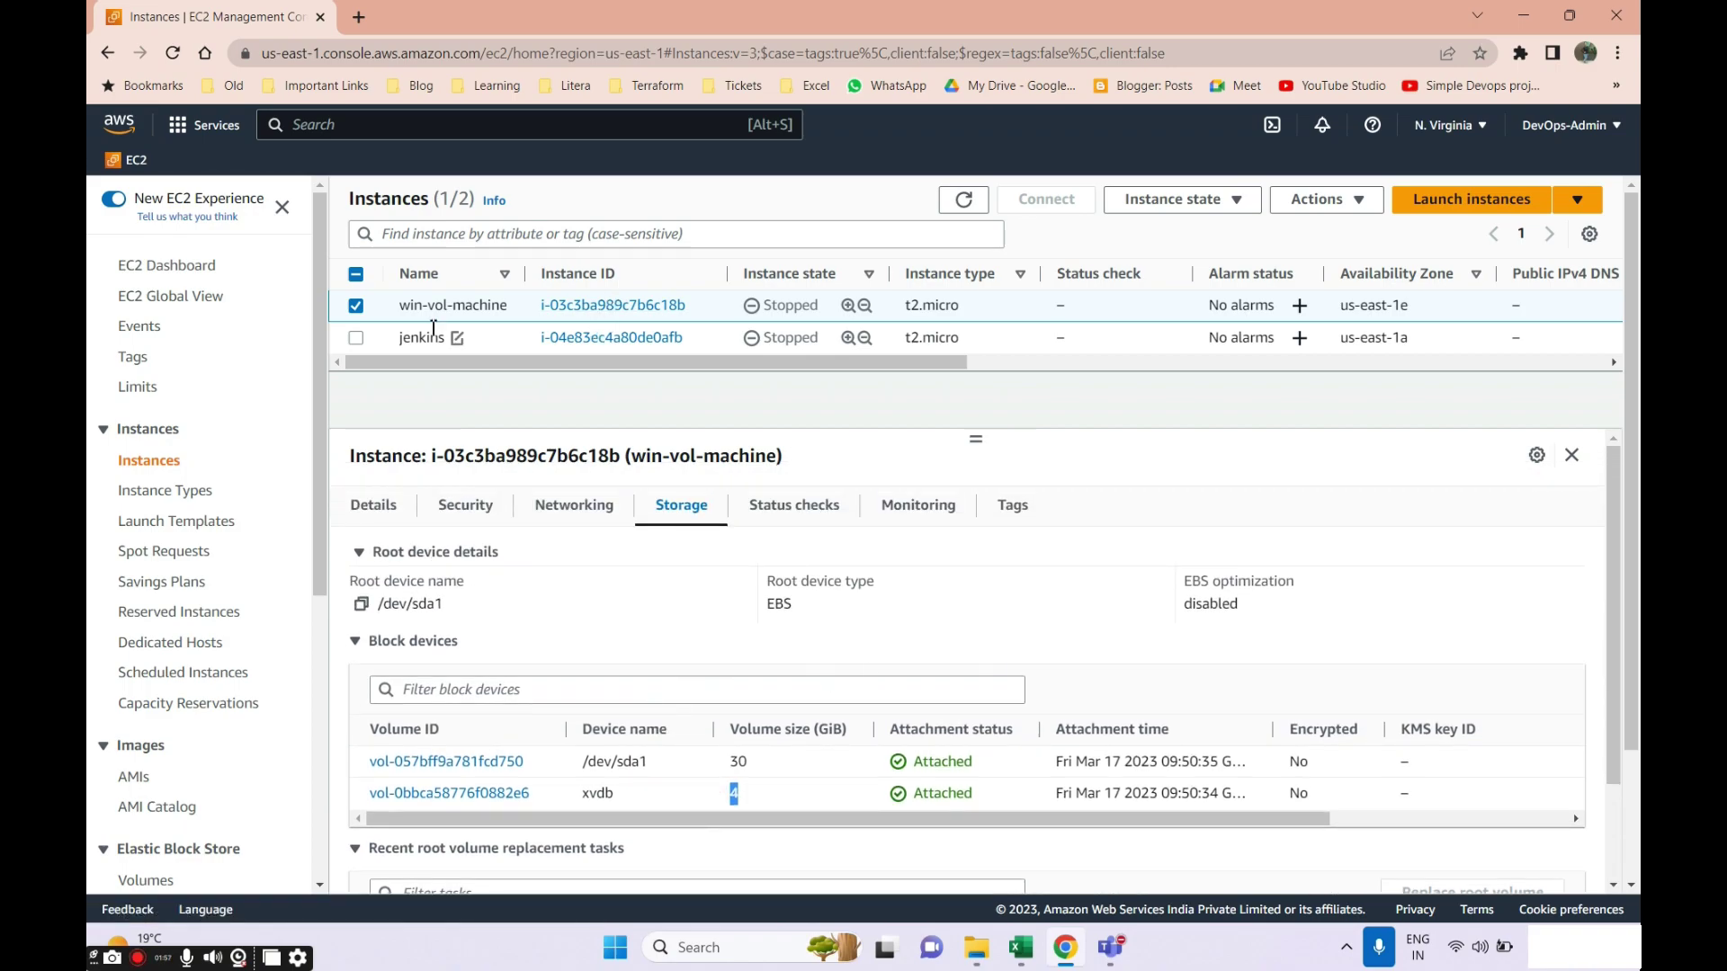
click(387, 511)
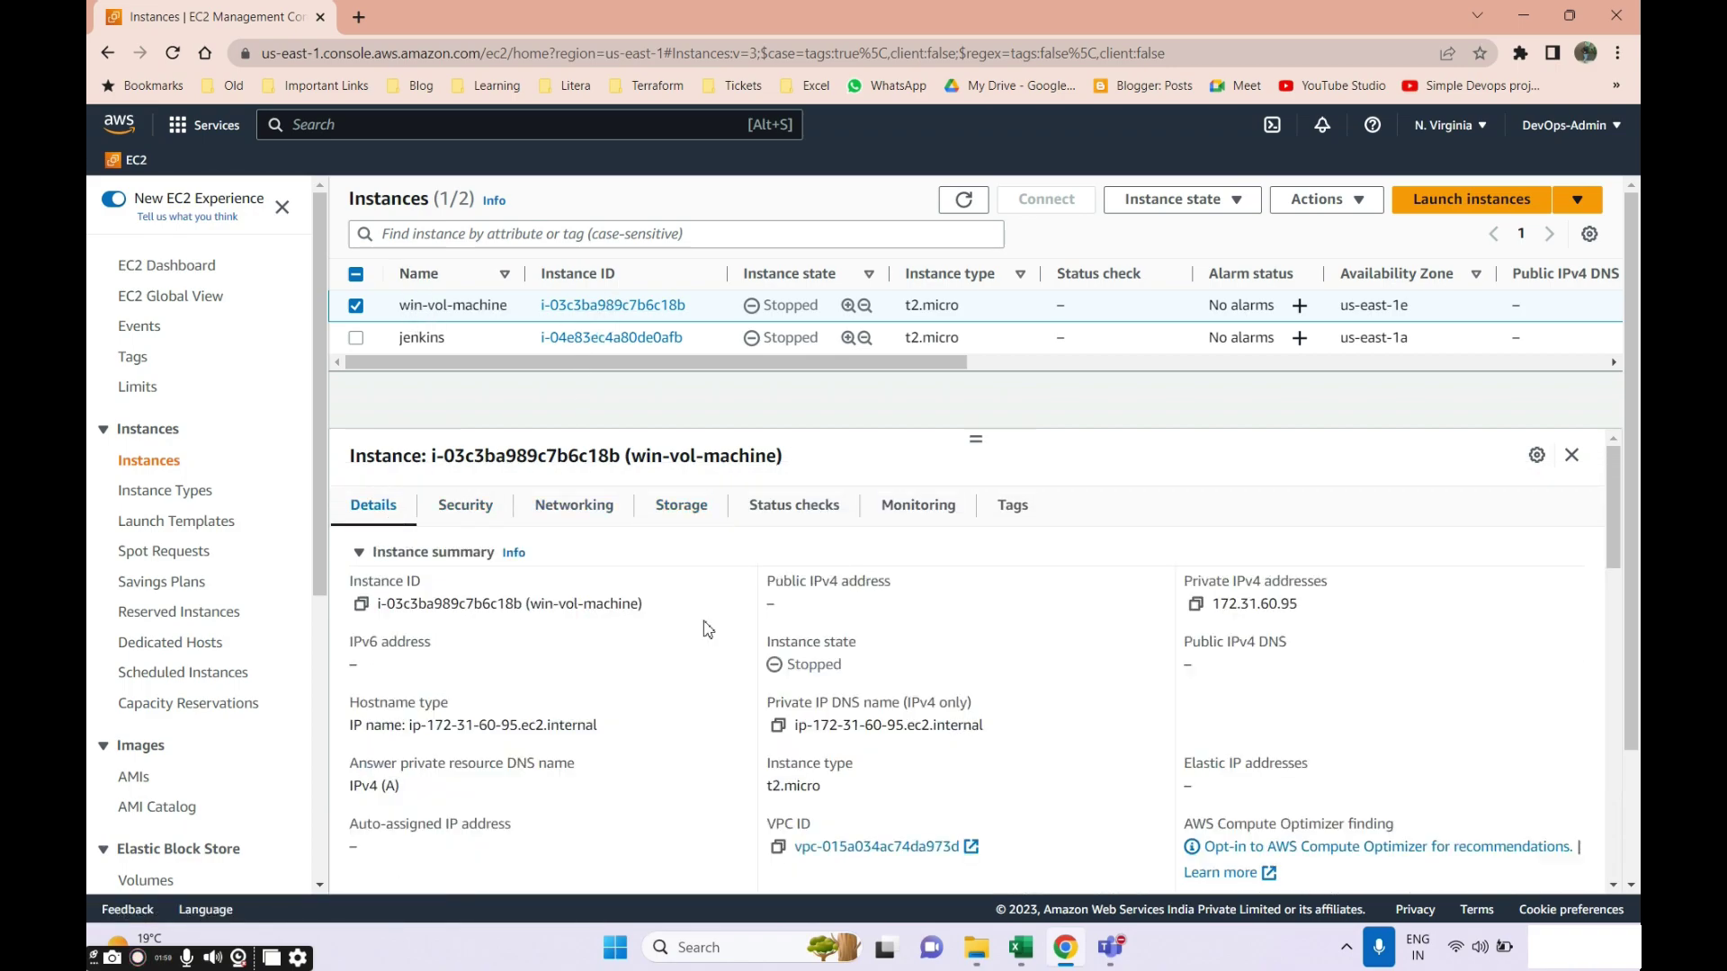
click(1200, 199)
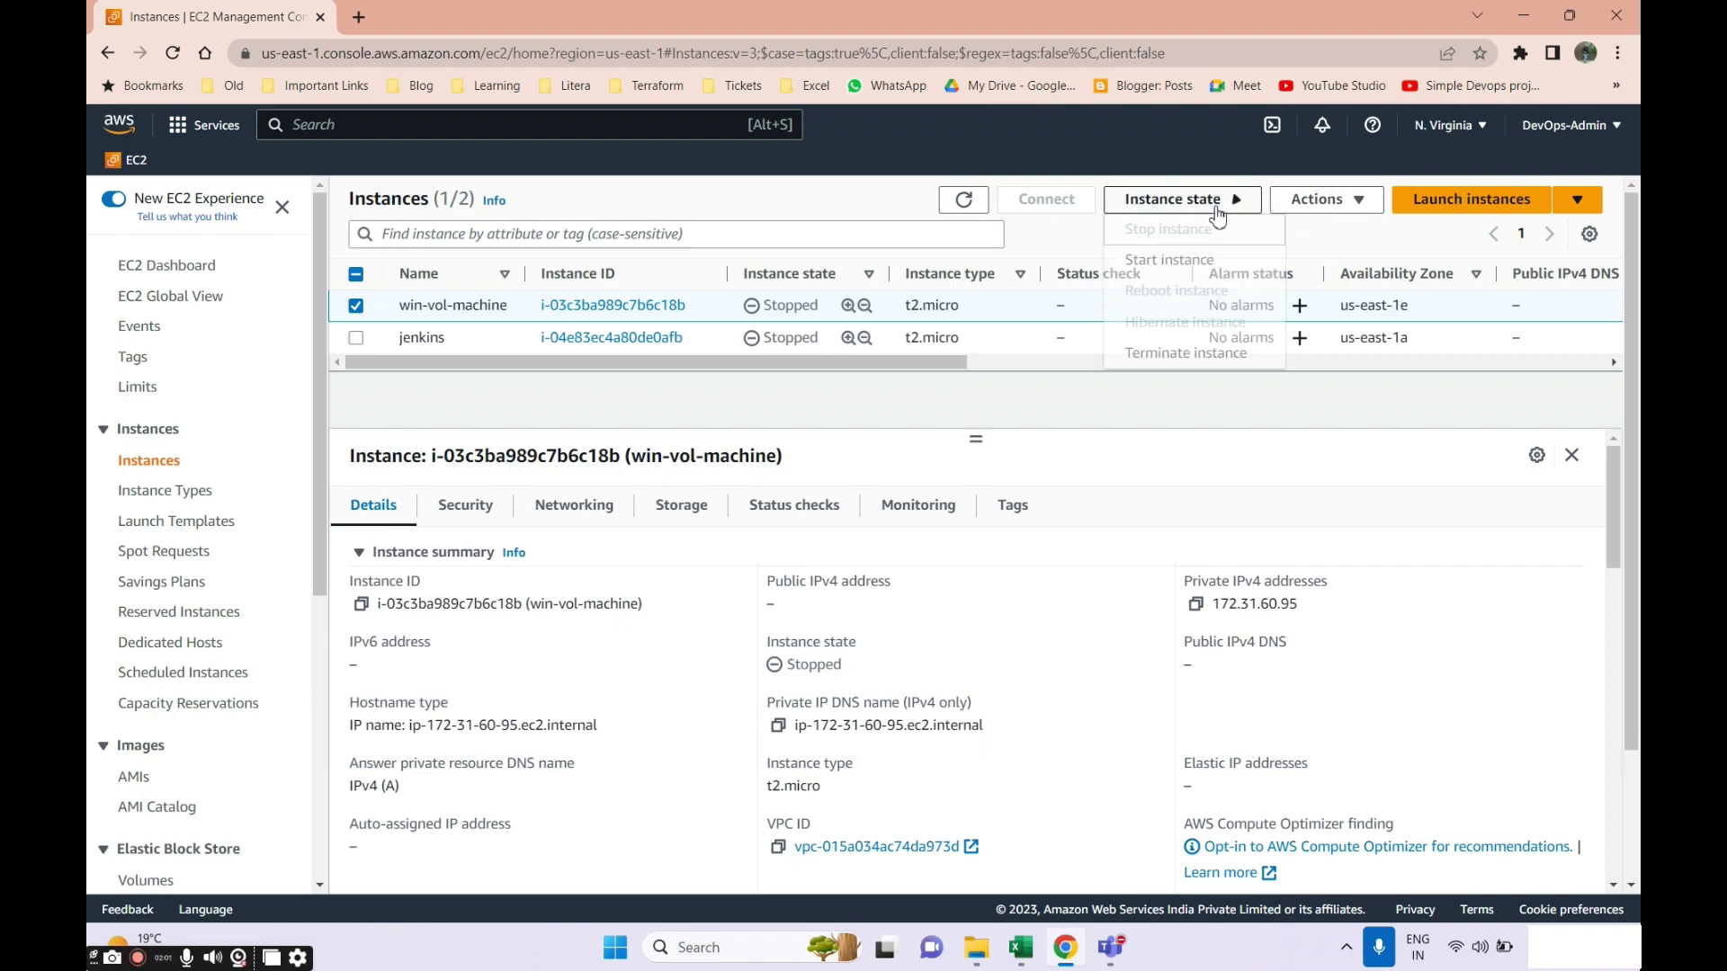
Start win-vol-machine, launch Remote Desktop Connection, and return to the instance's Storage tab.
click(1171, 260)
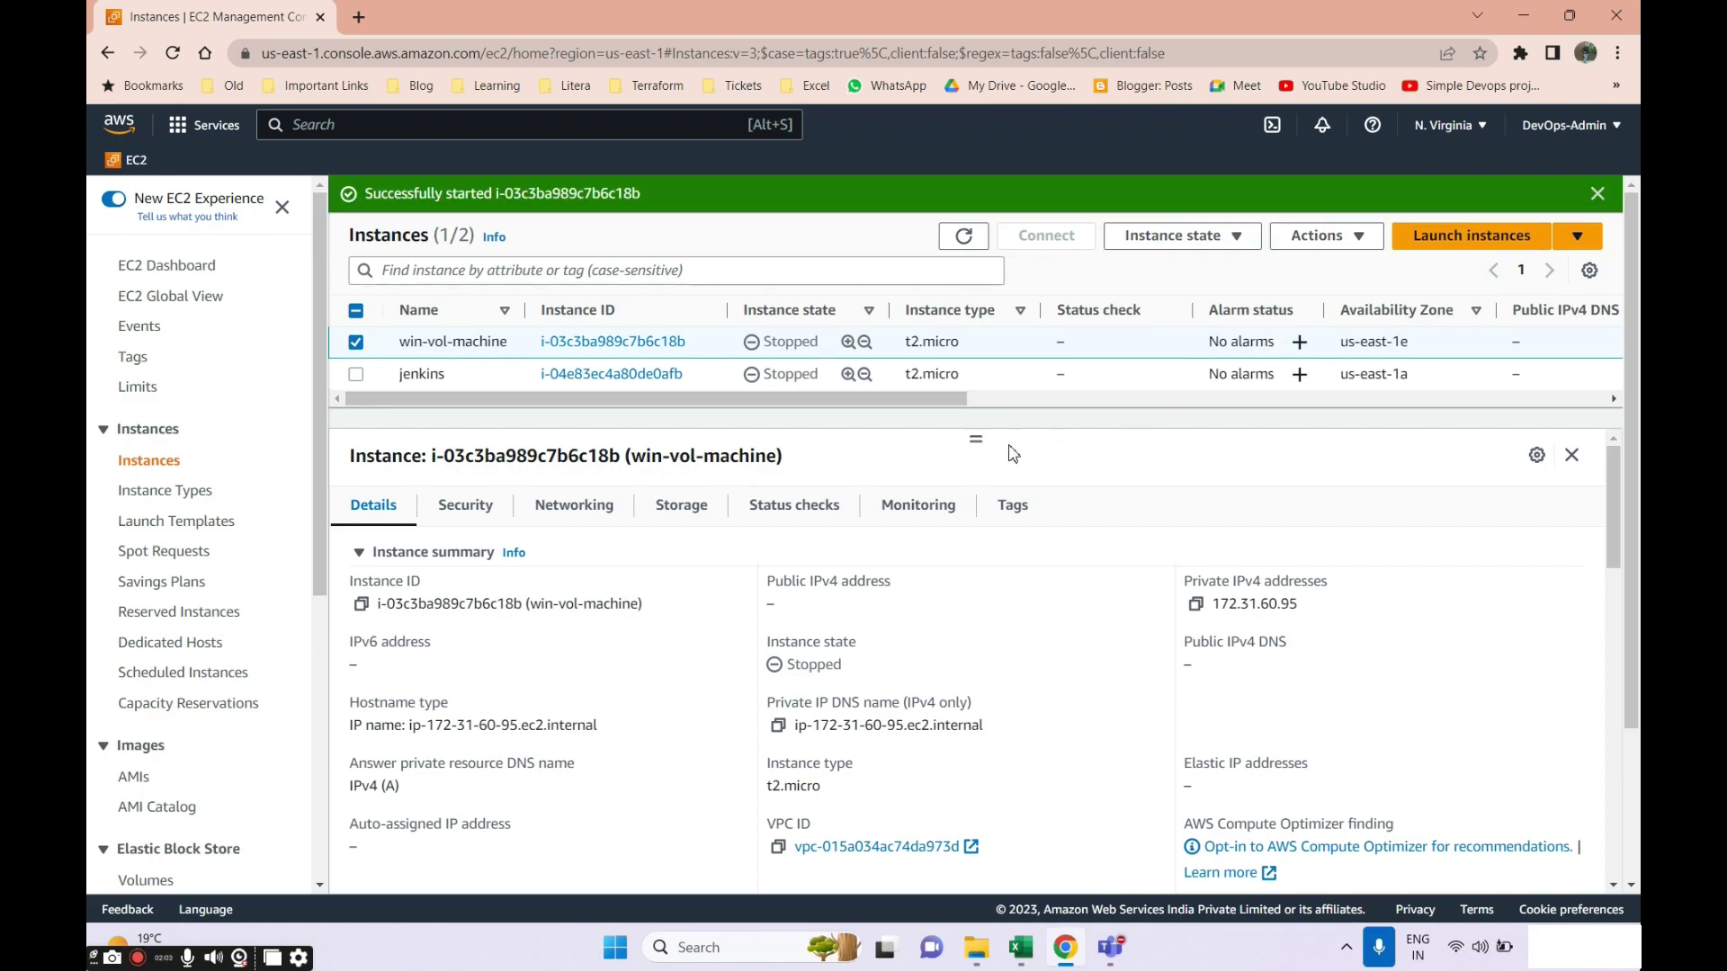
key(super)
text(remote)
key(Return)
click(944, 396)
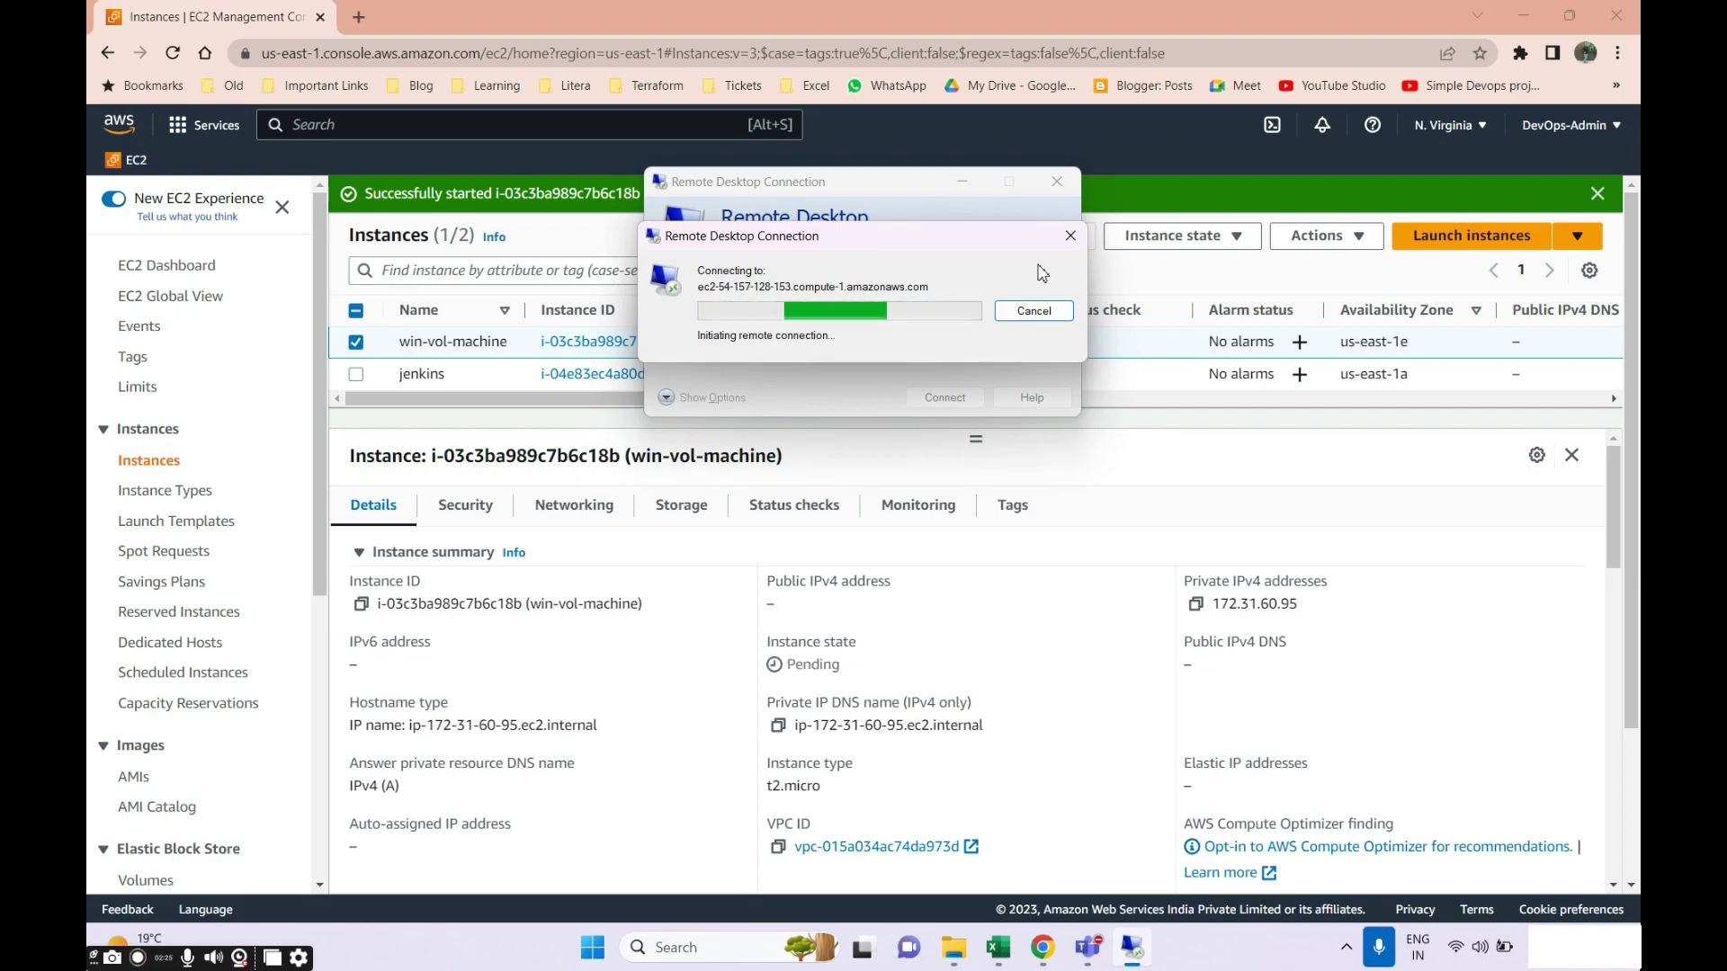
click(965, 237)
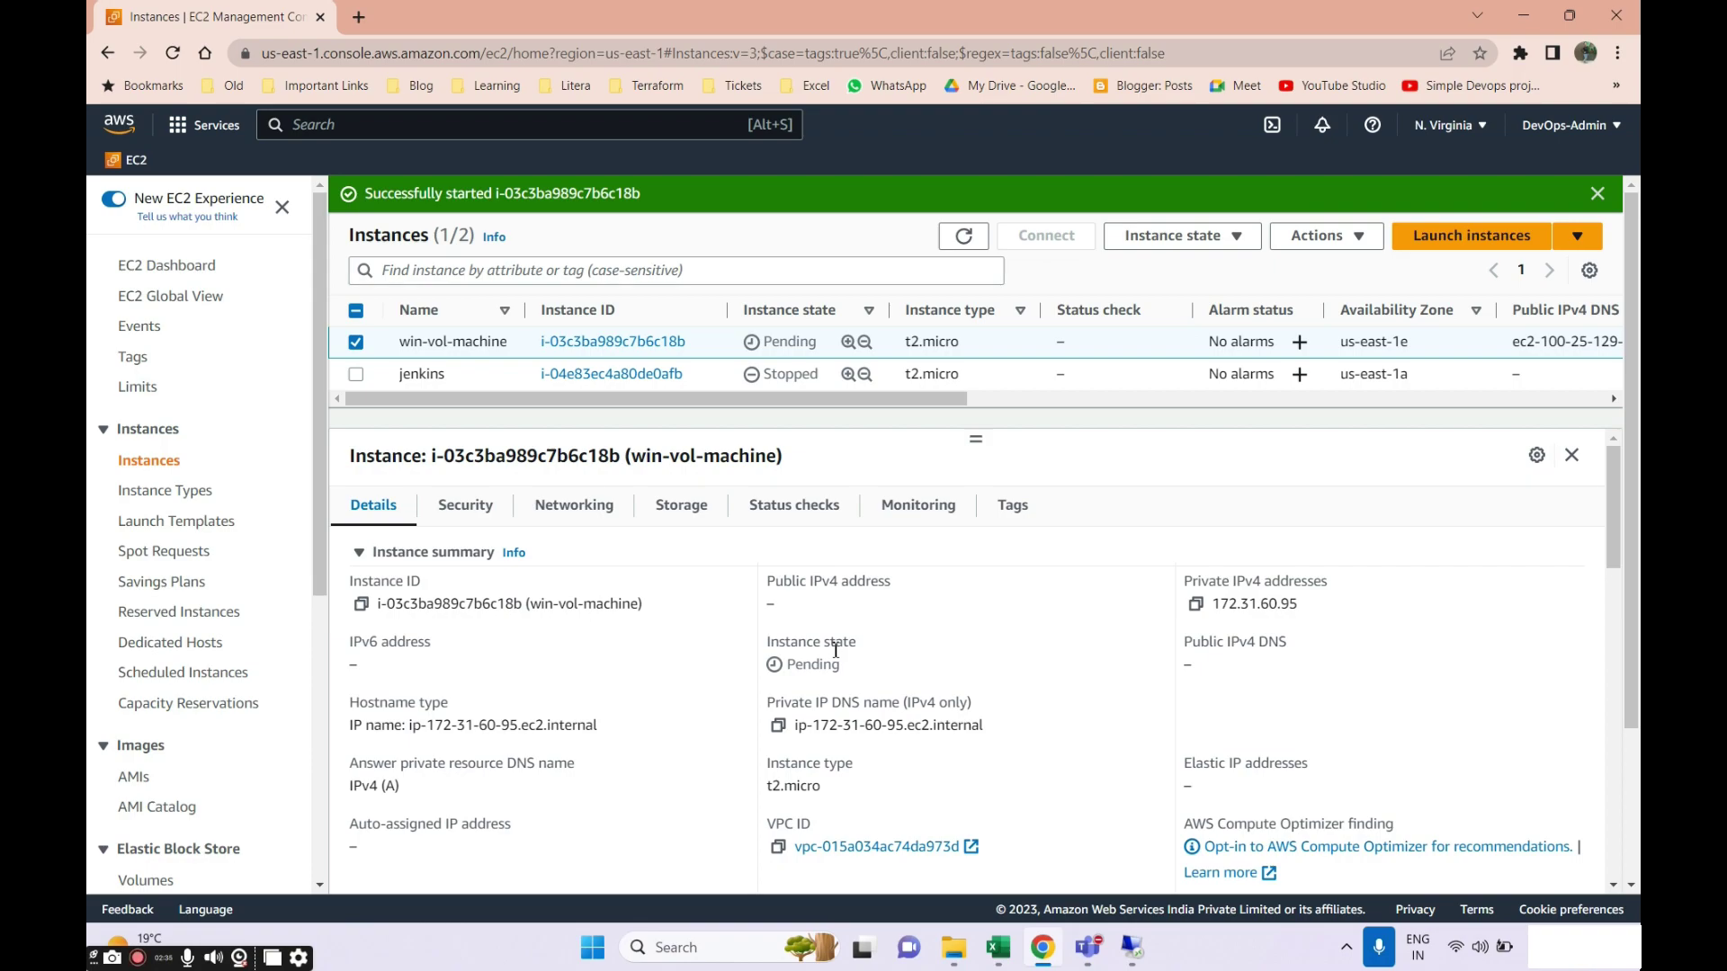
click(676, 506)
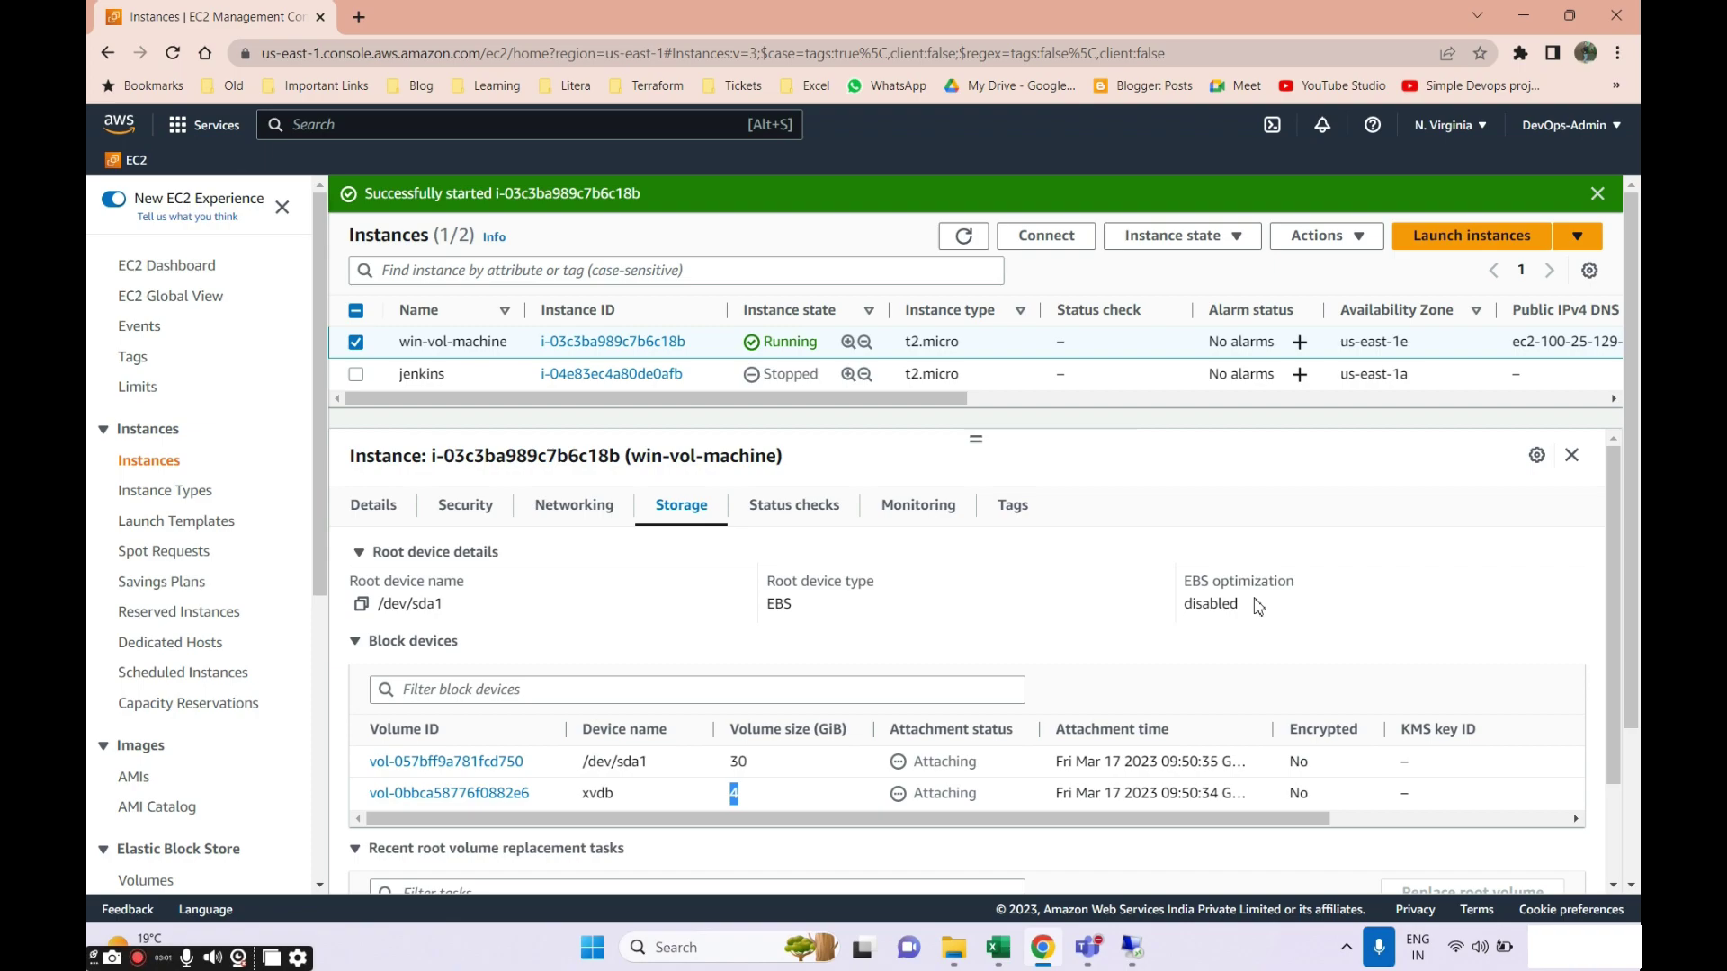
Refresh the instance list and connect Remote Desktop to the public IP 100.25.129.99.
click(964, 236)
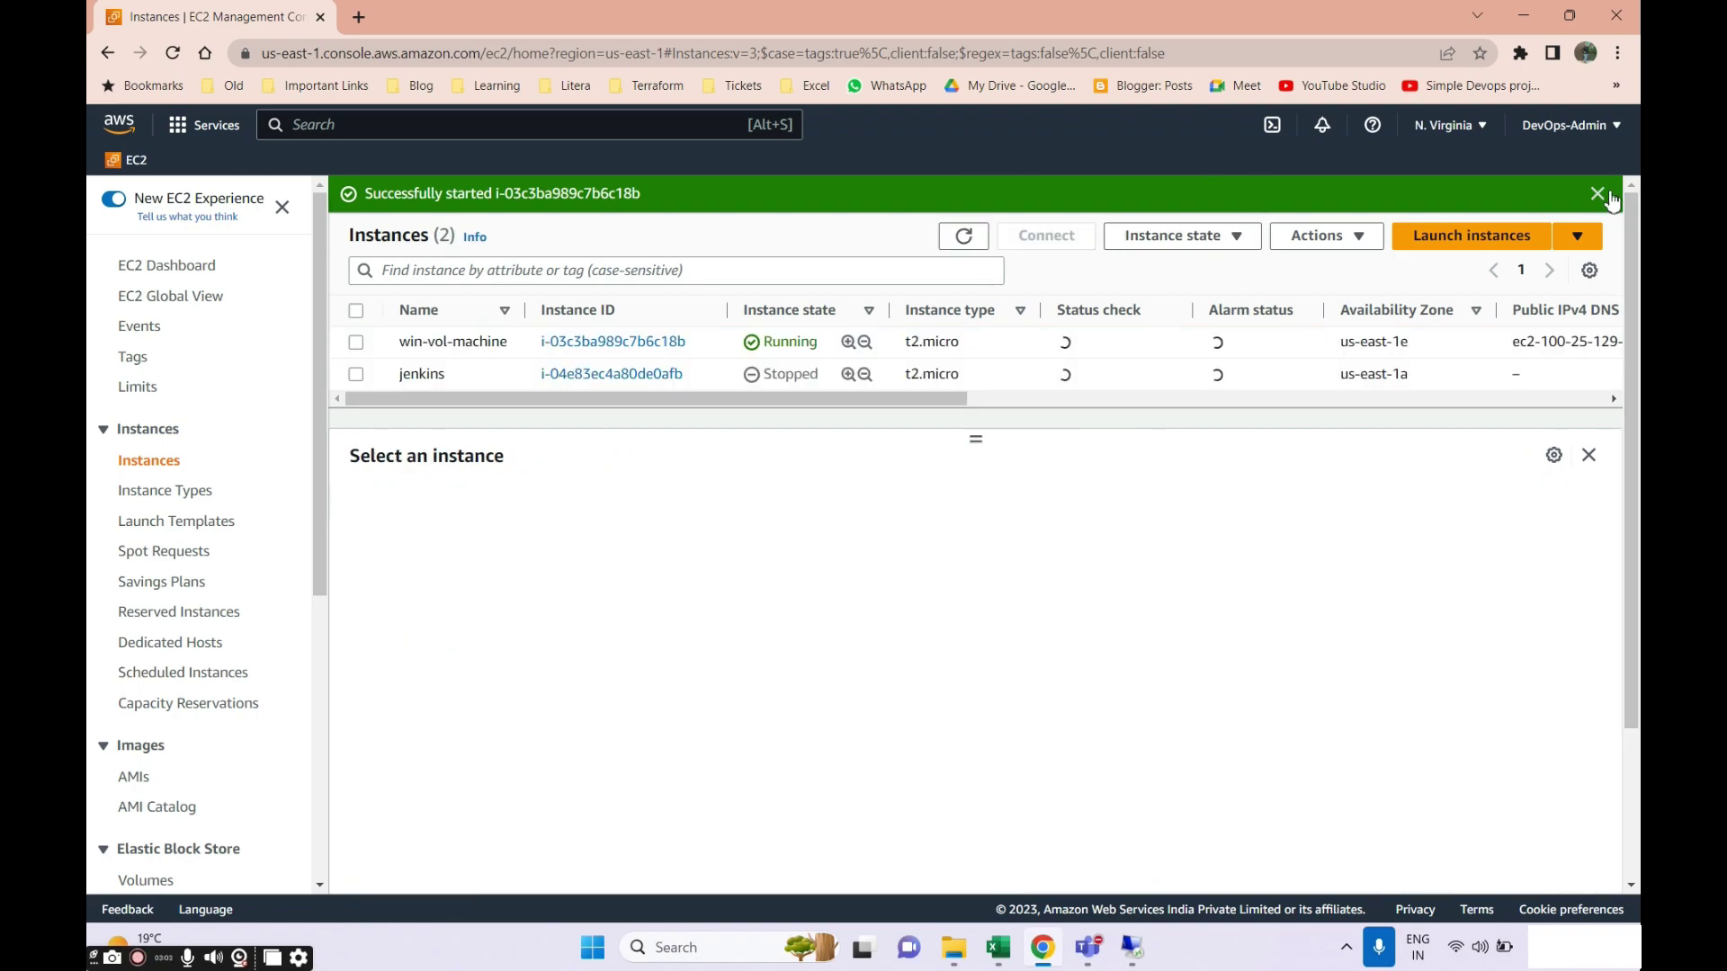
click(1598, 193)
click(357, 342)
click(778, 604)
click(1132, 947)
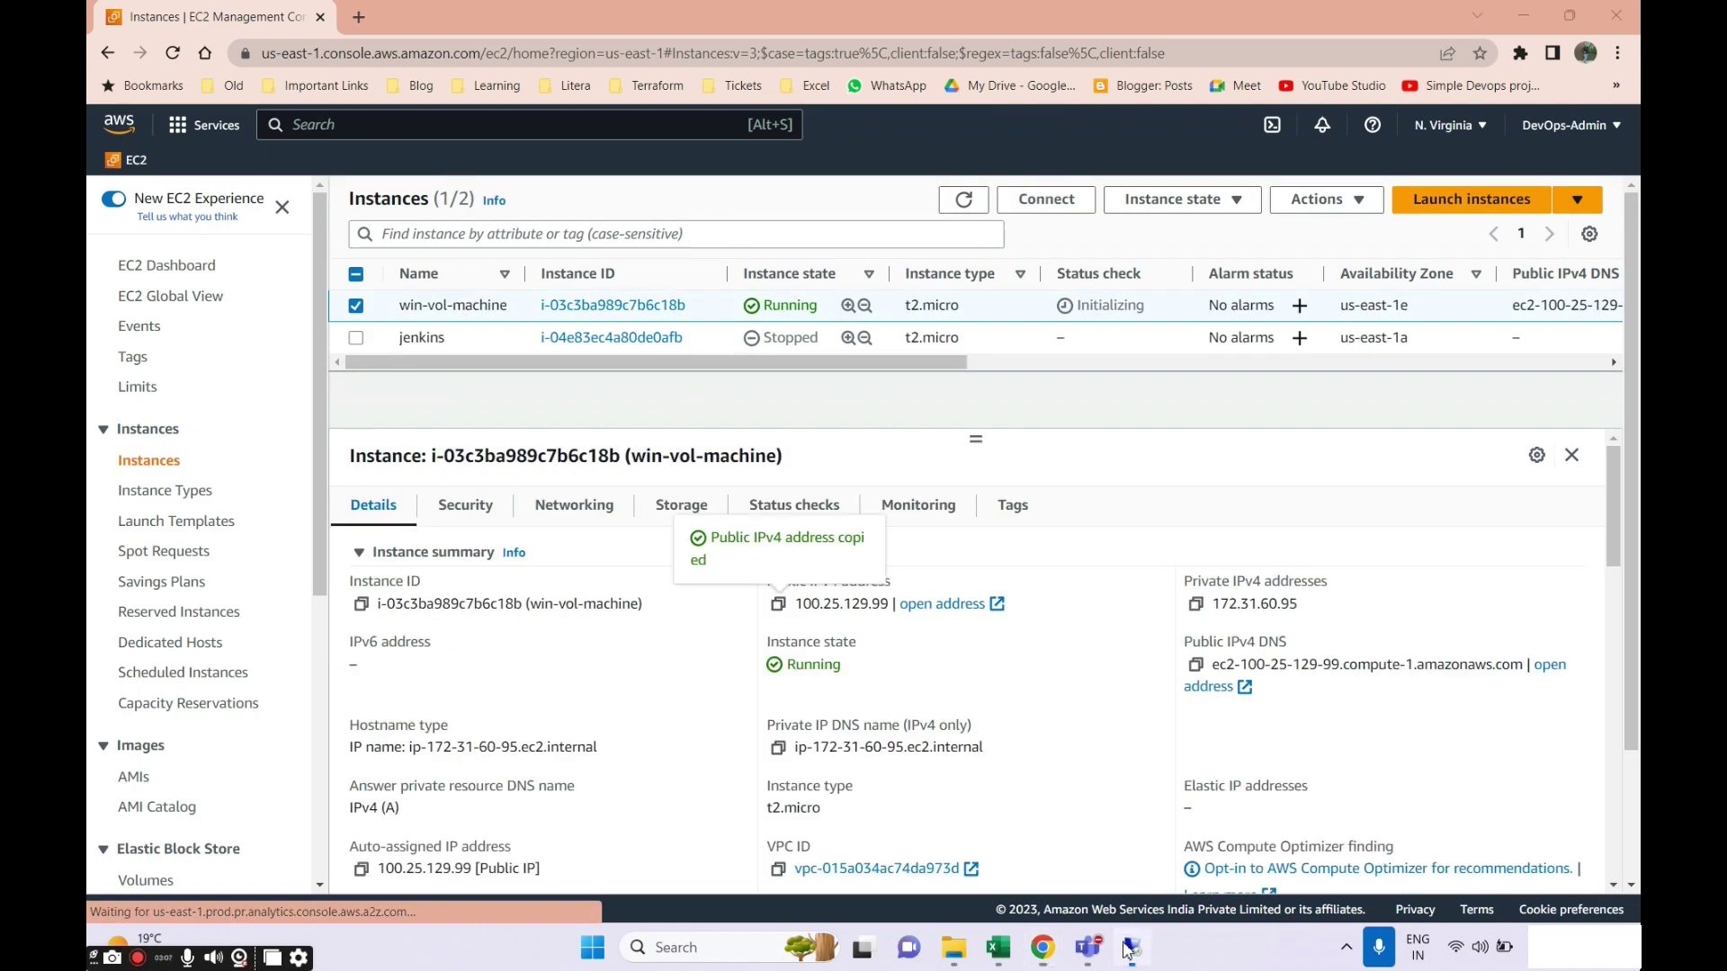
text(100.25.129.99)
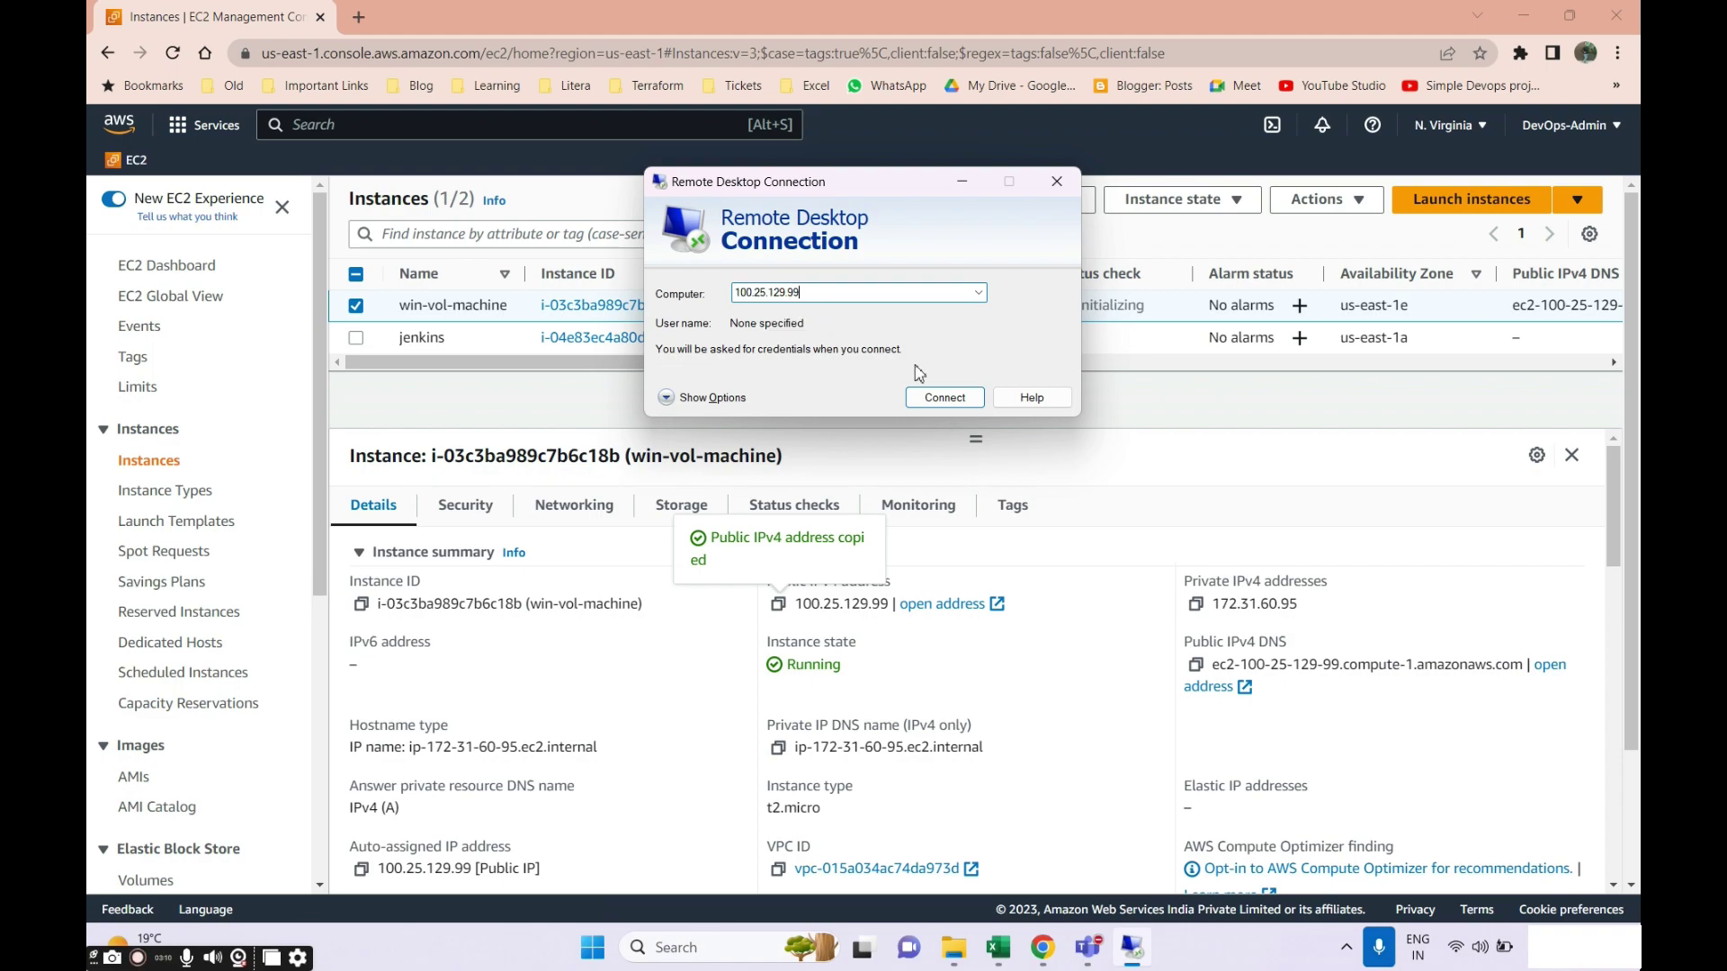
click(940, 398)
Decrypt the Administrator password with AWSSAA-Batch.pem under RDP client and log in.
click(682, 401)
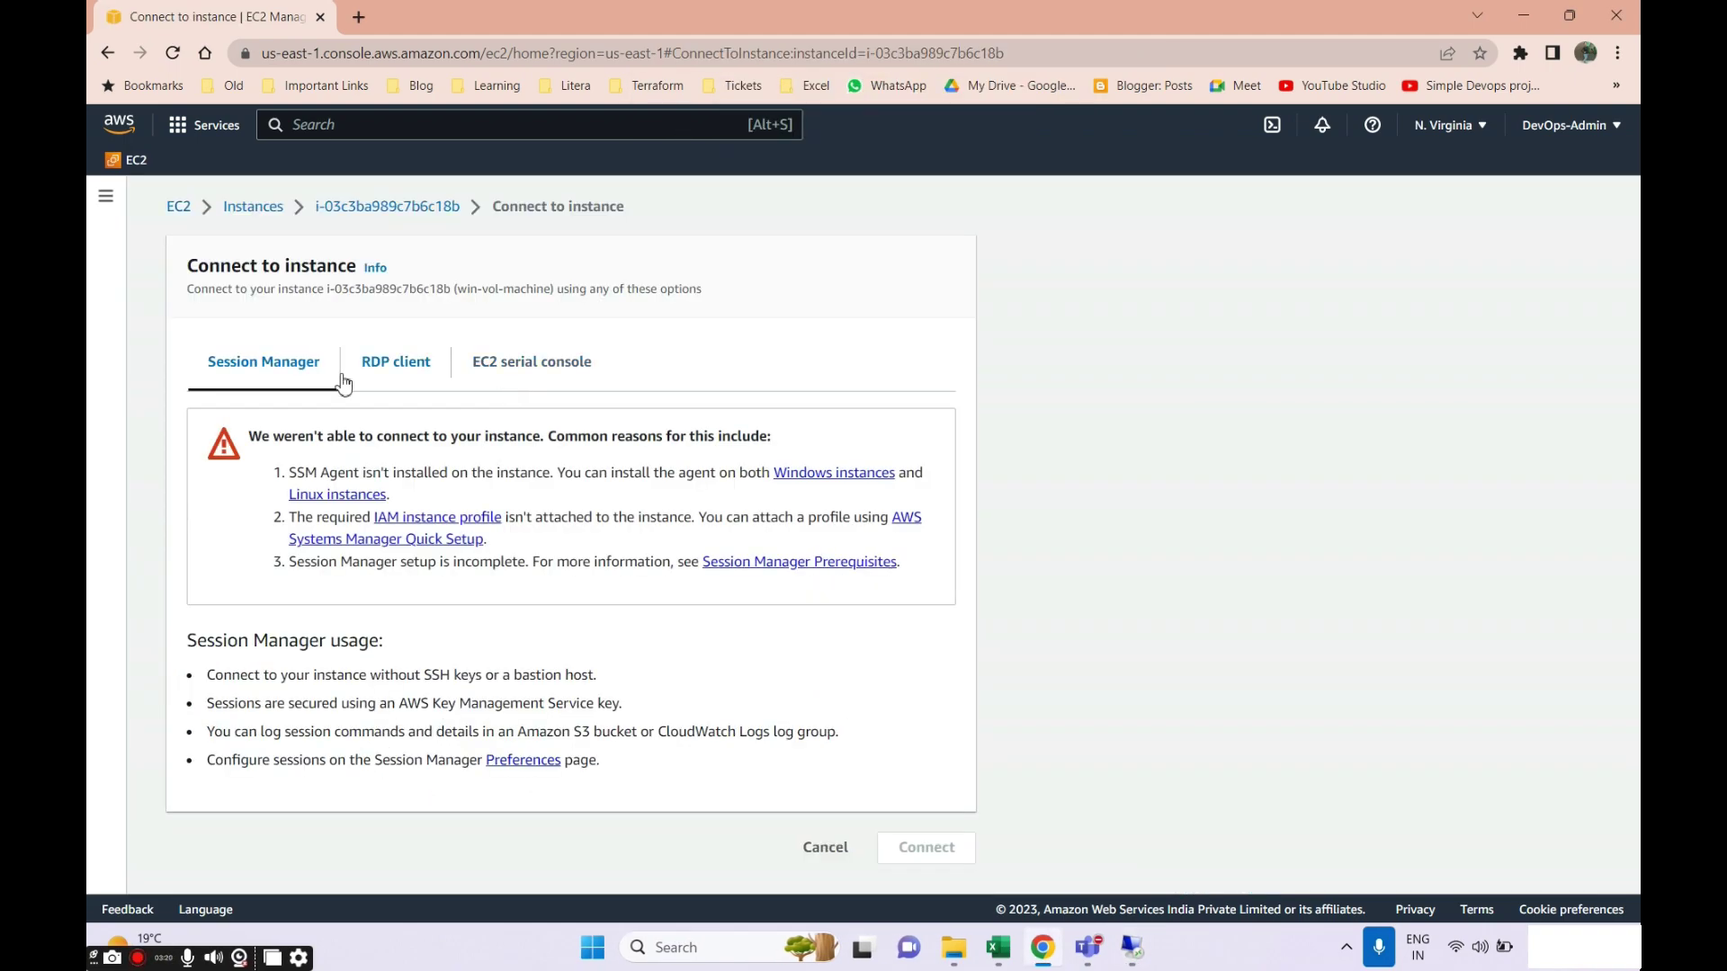
click(396, 362)
click(297, 674)
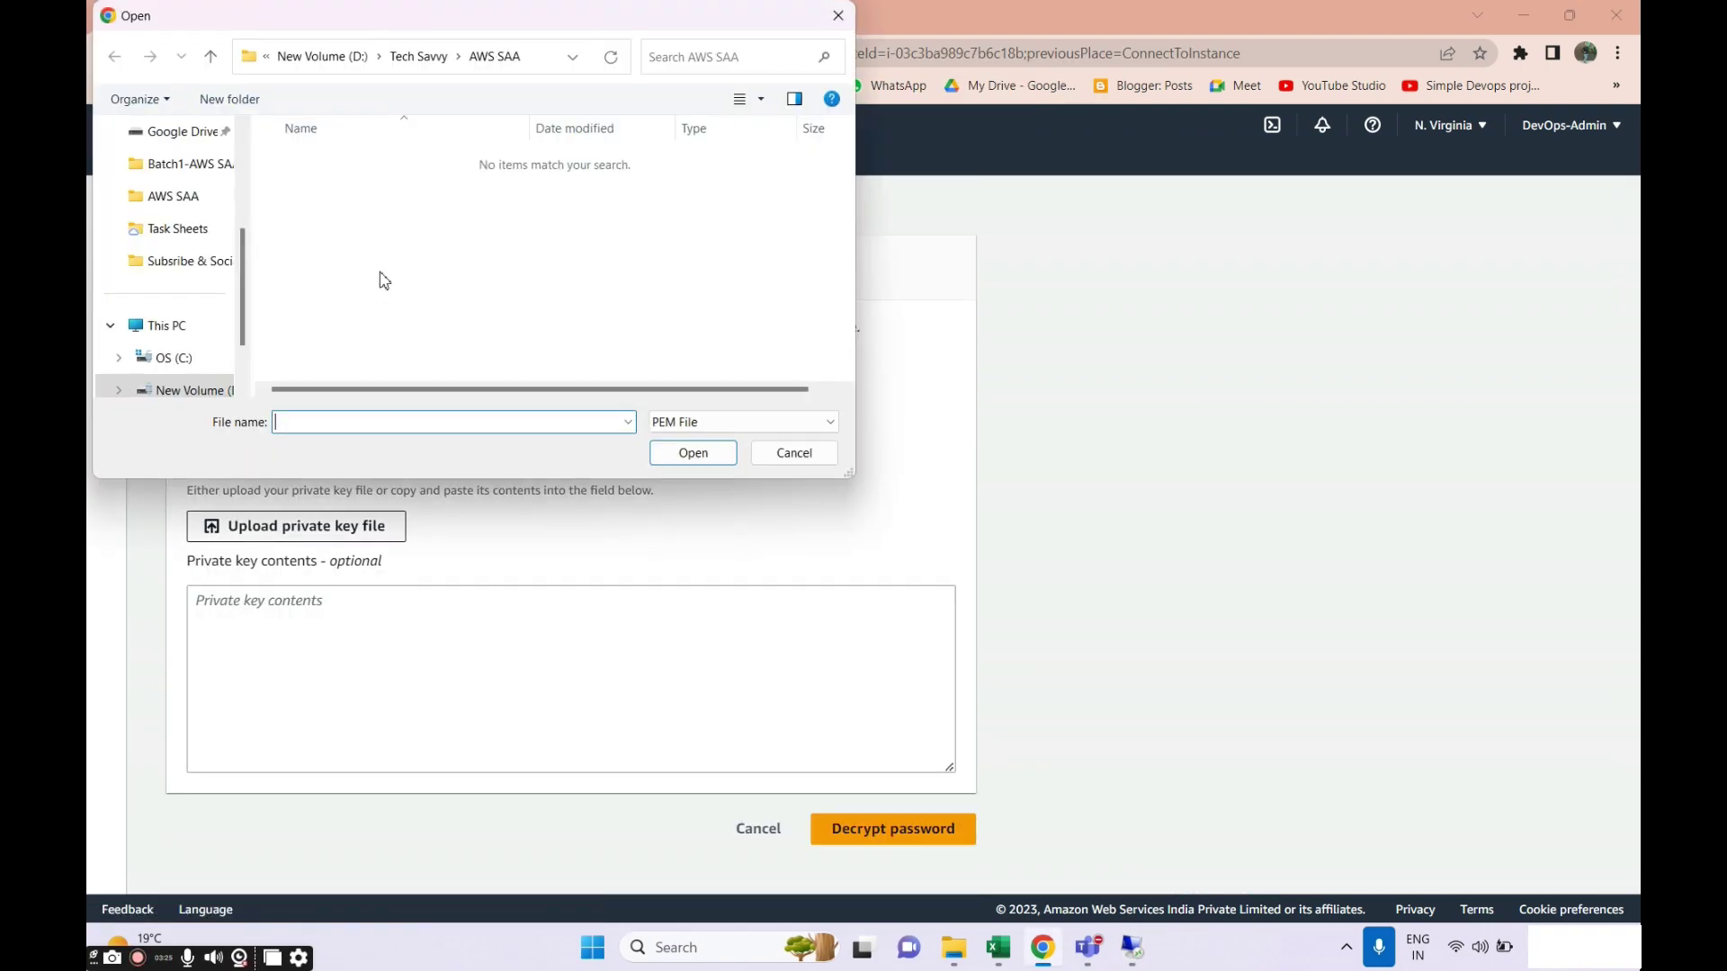
click(180, 195)
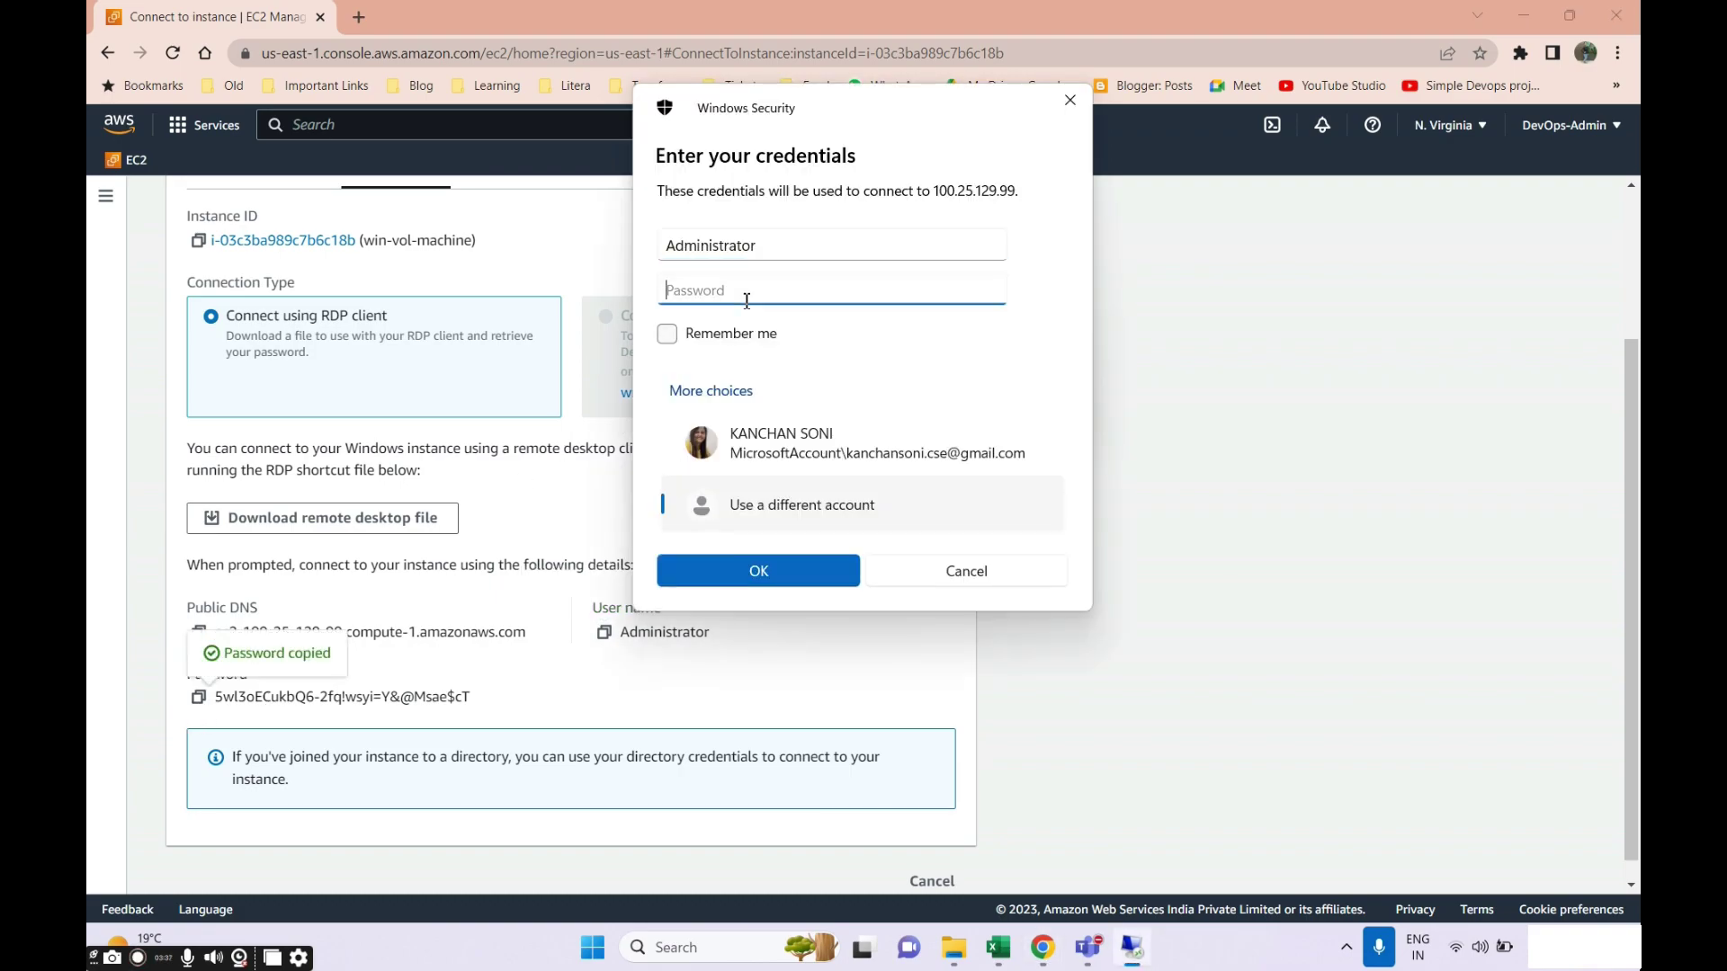
key(ctrl+v)
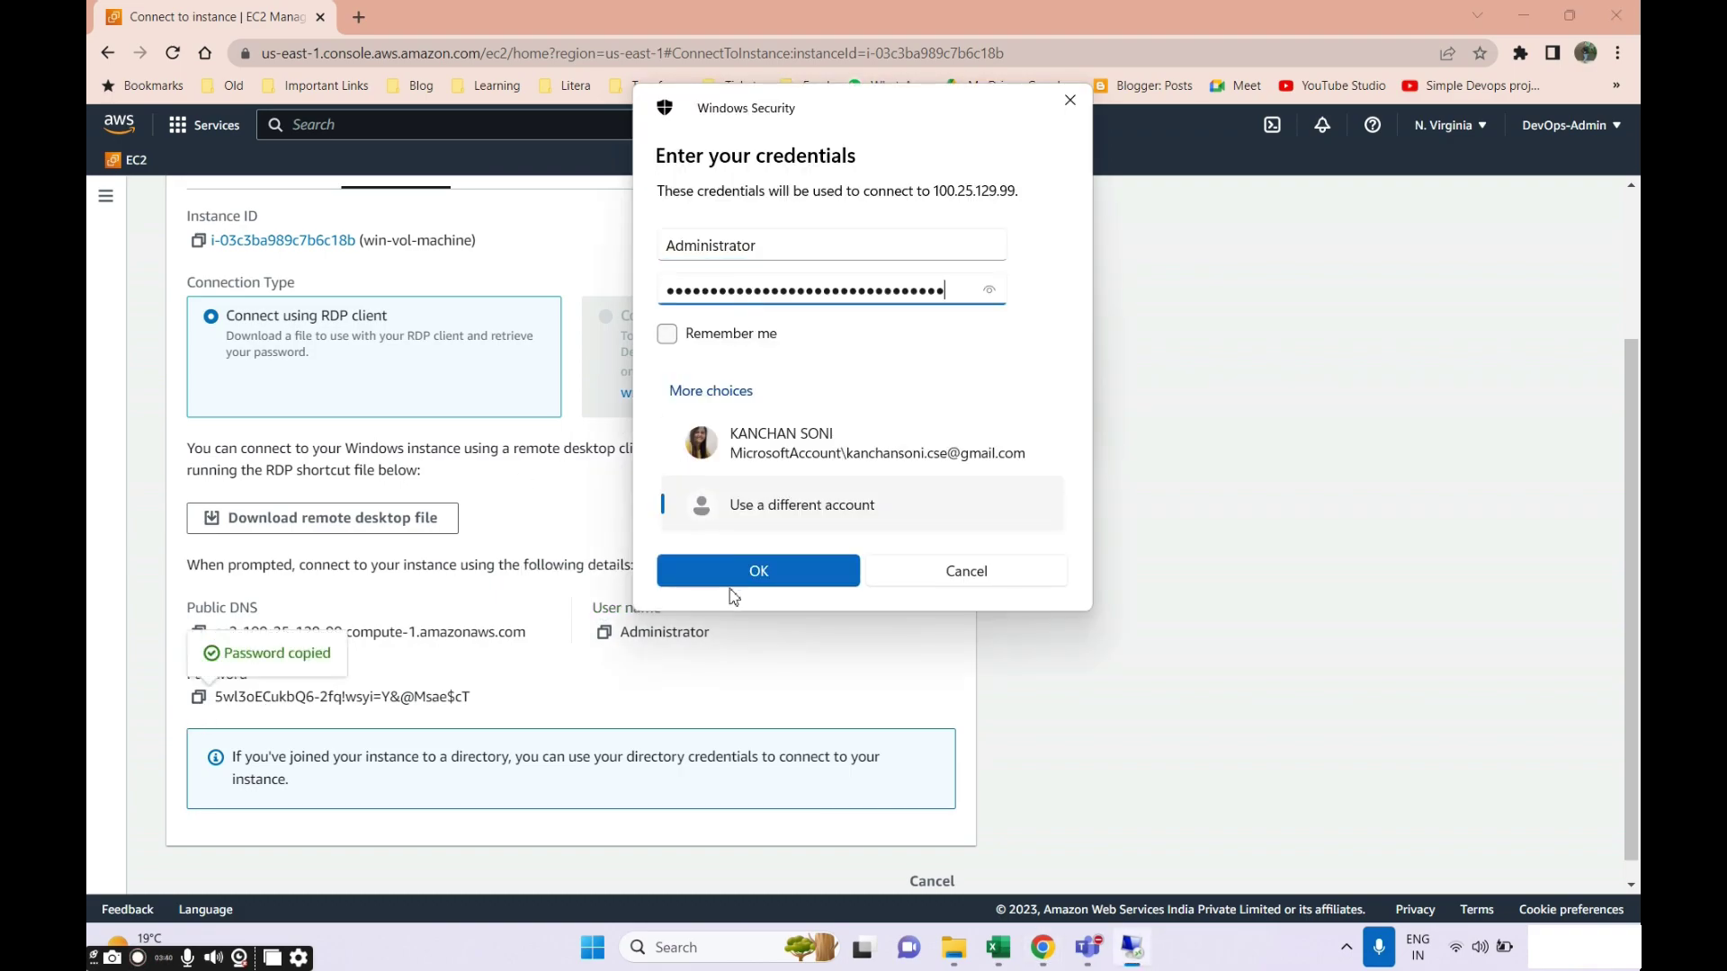
click(731, 585)
key(Return)
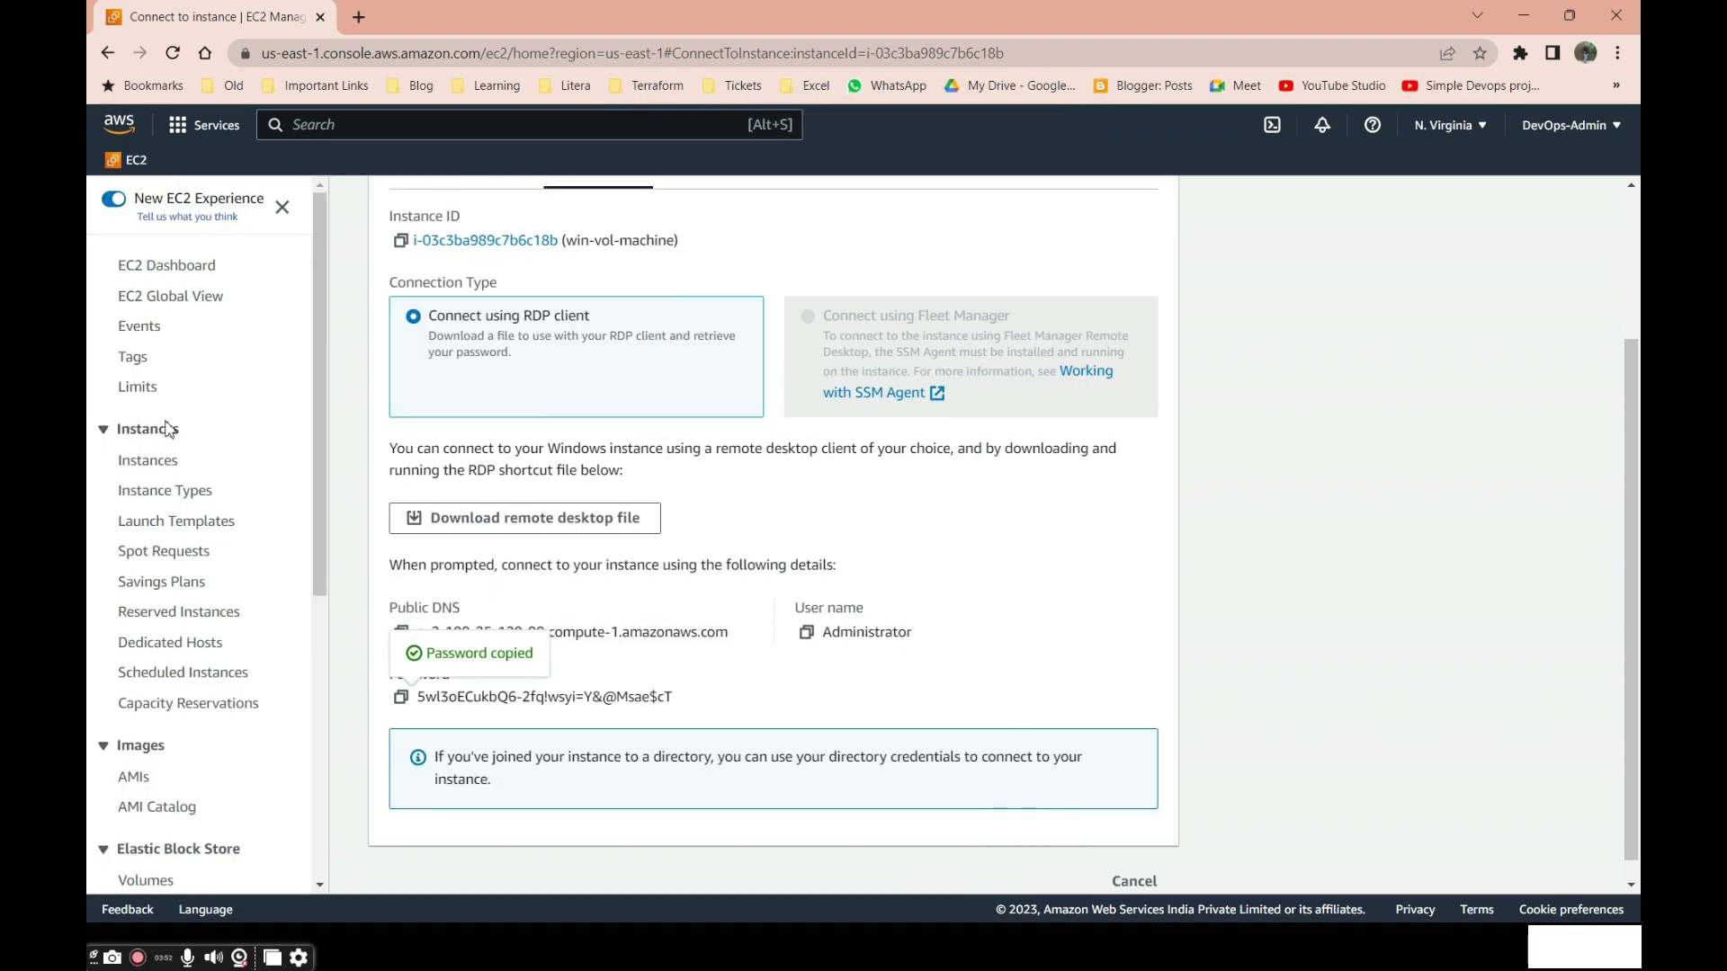
scroll(139, 567, down, 6)
scroll(135, 576, up, 3)
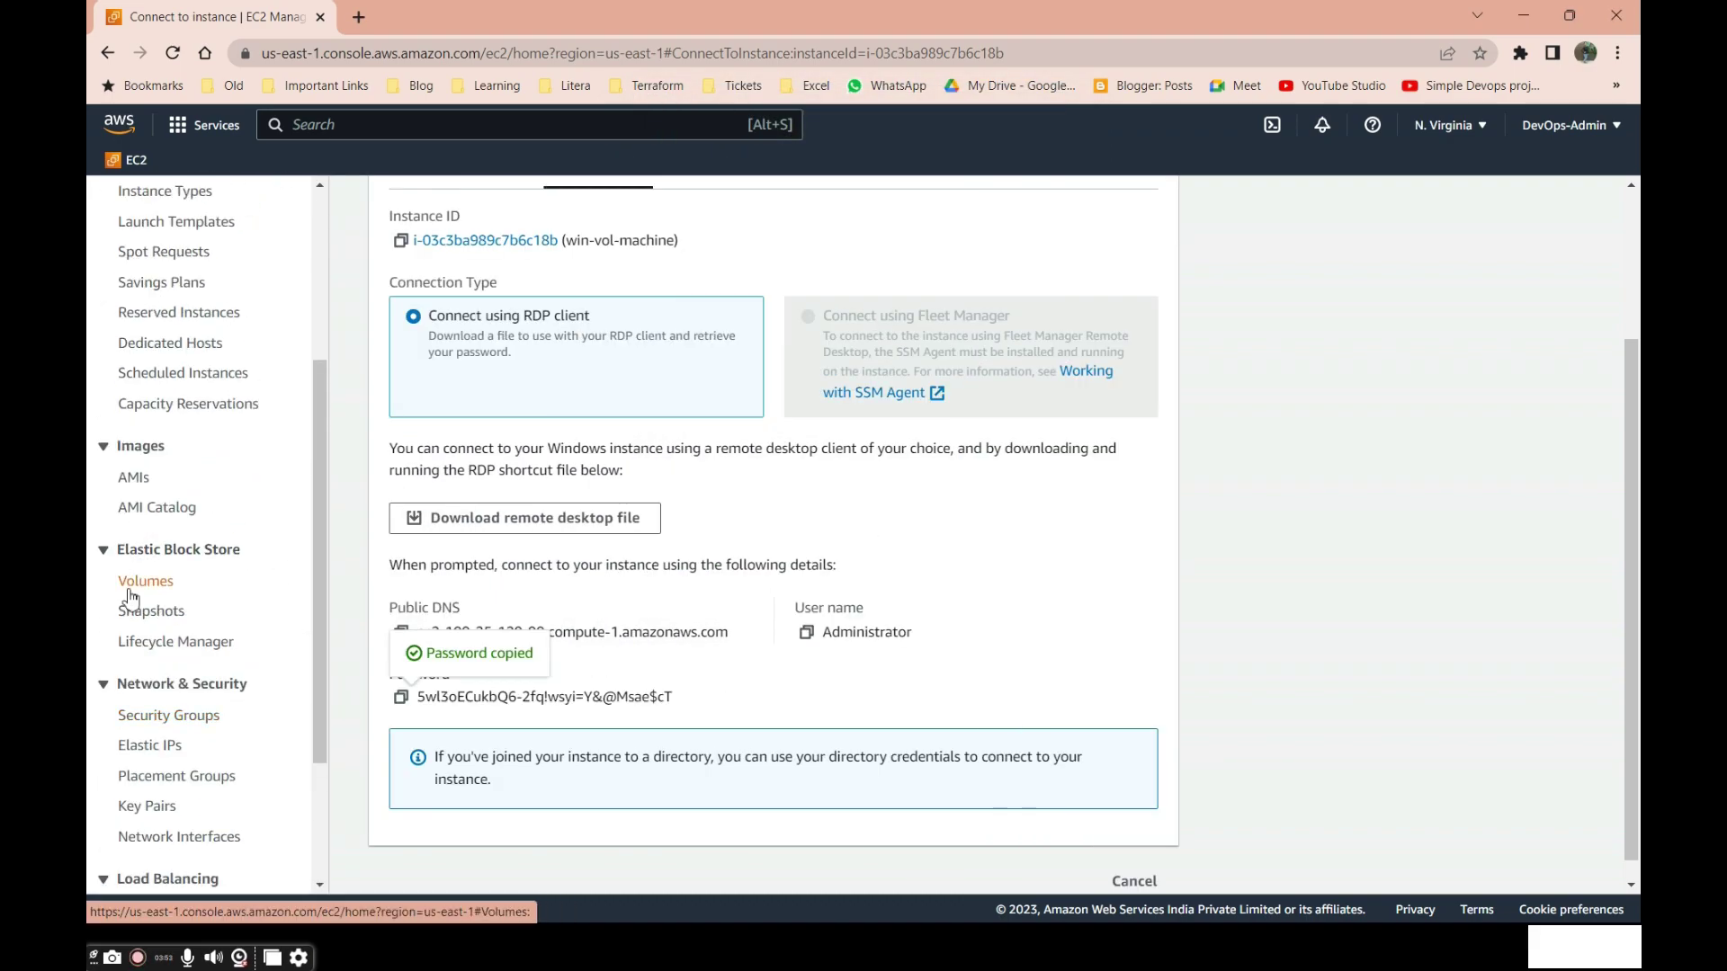
In EC2 Volumes, name the 4 GiB volume extra-vol.
click(131, 598)
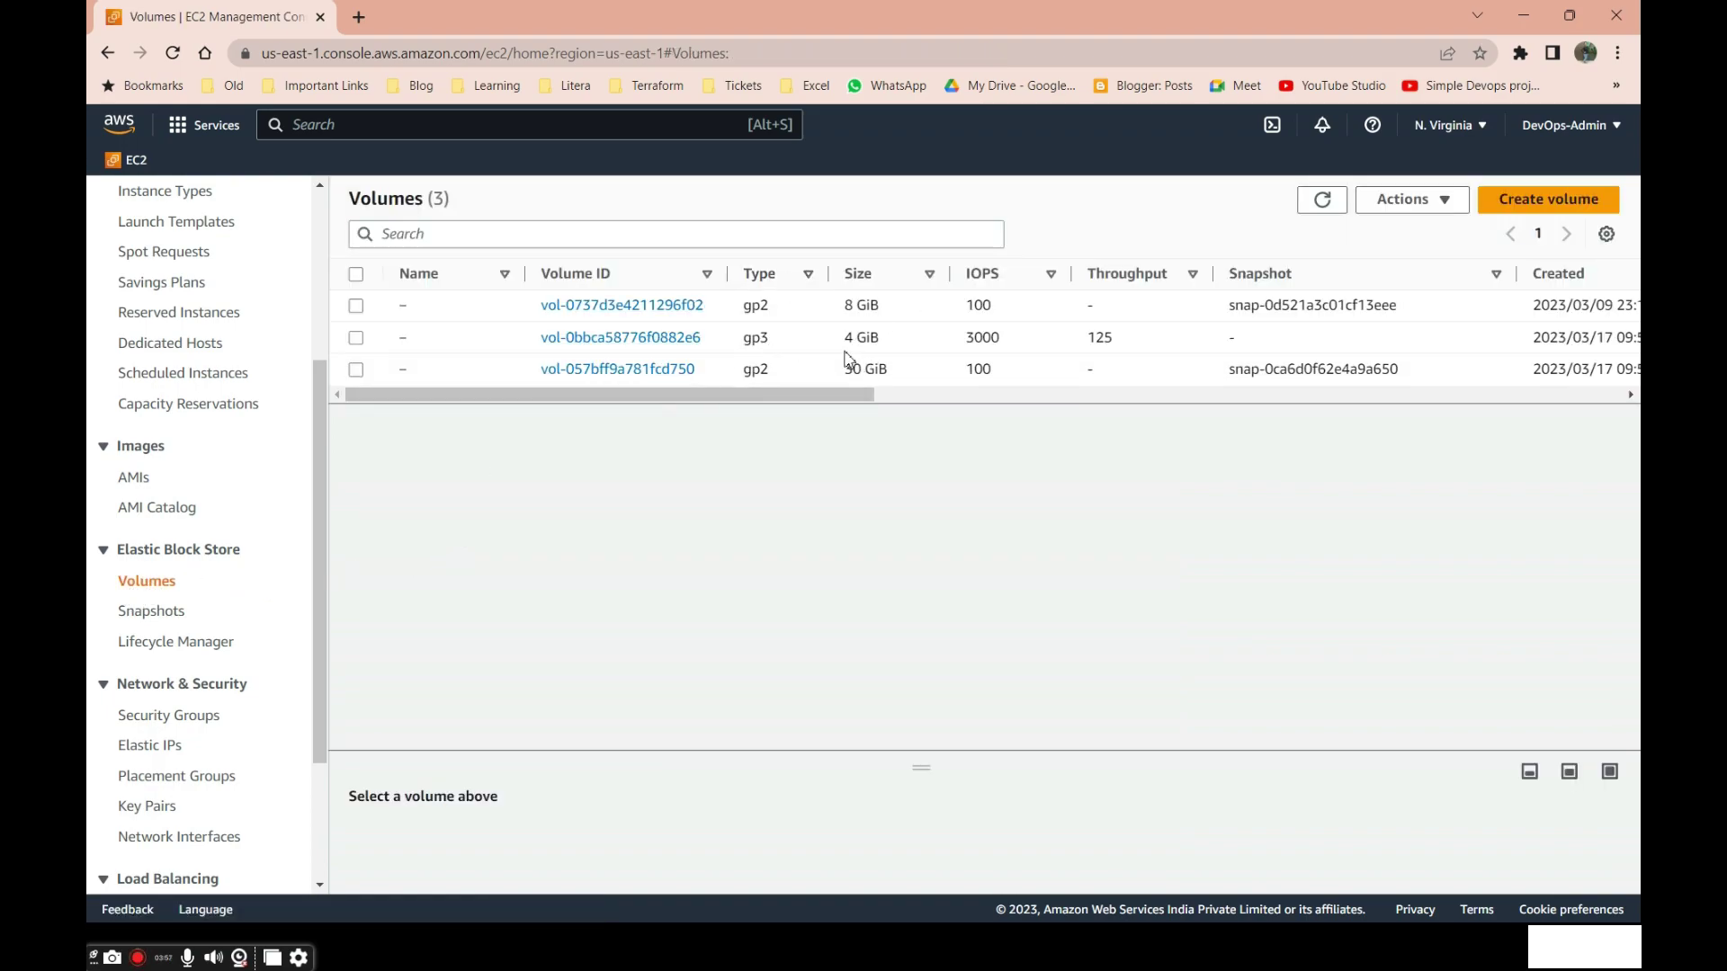
drag(873, 343, 880, 341)
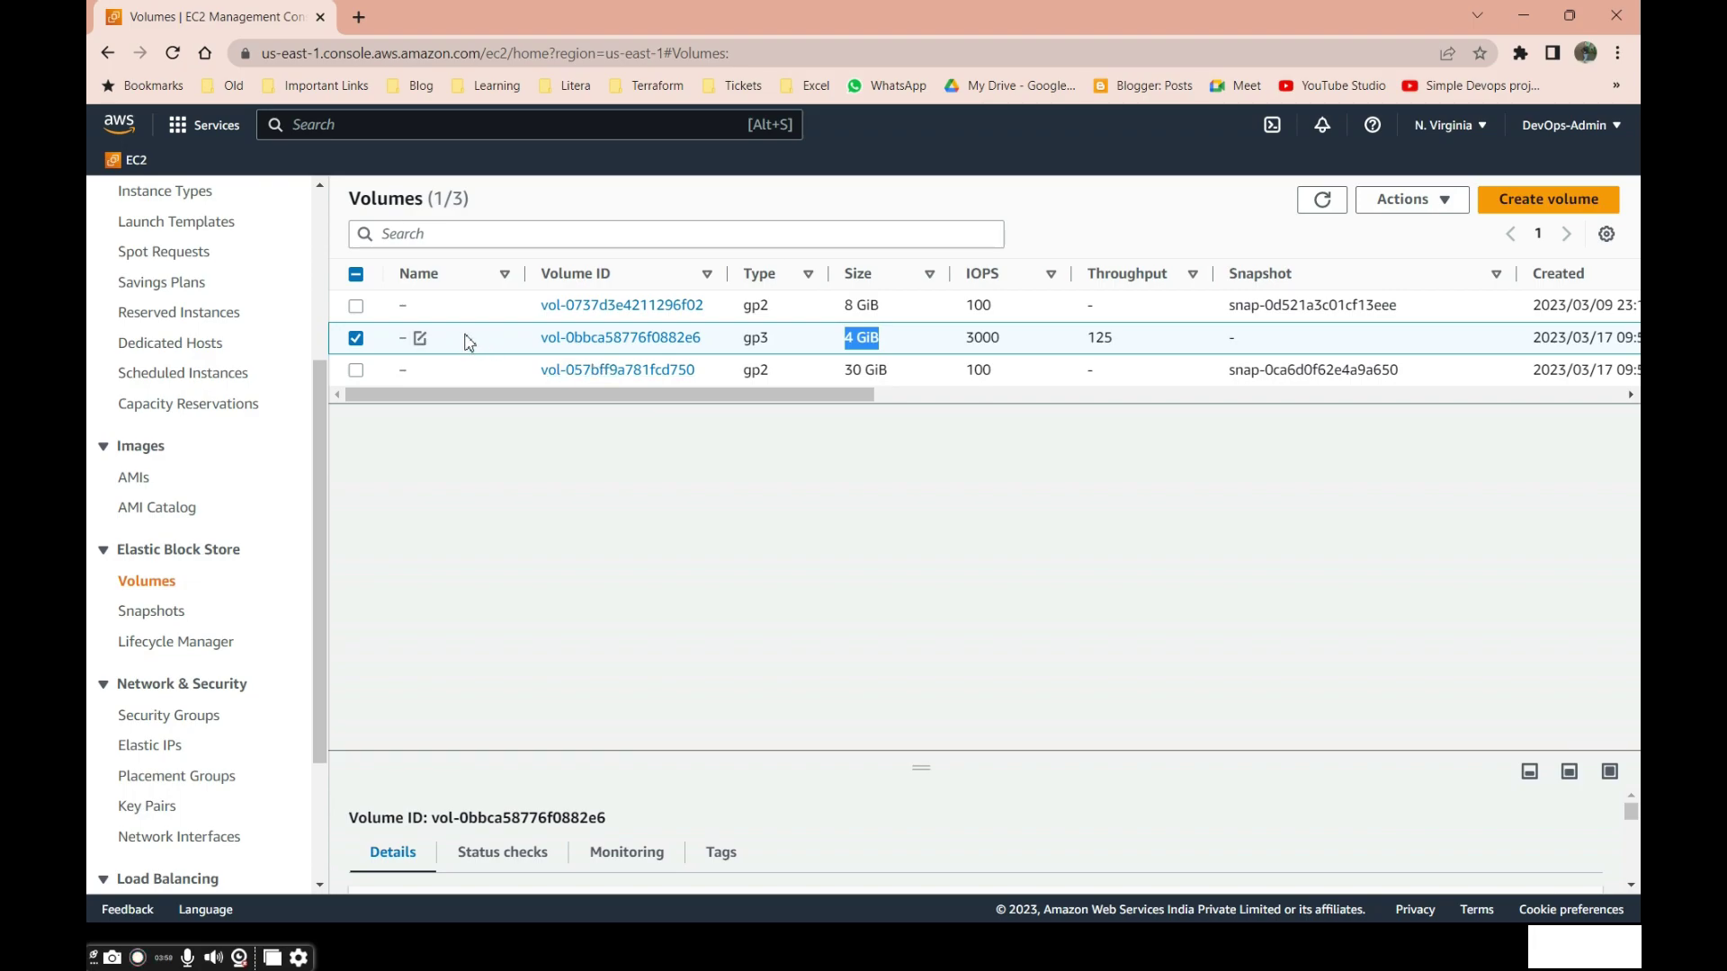
click(418, 342)
click(534, 374)
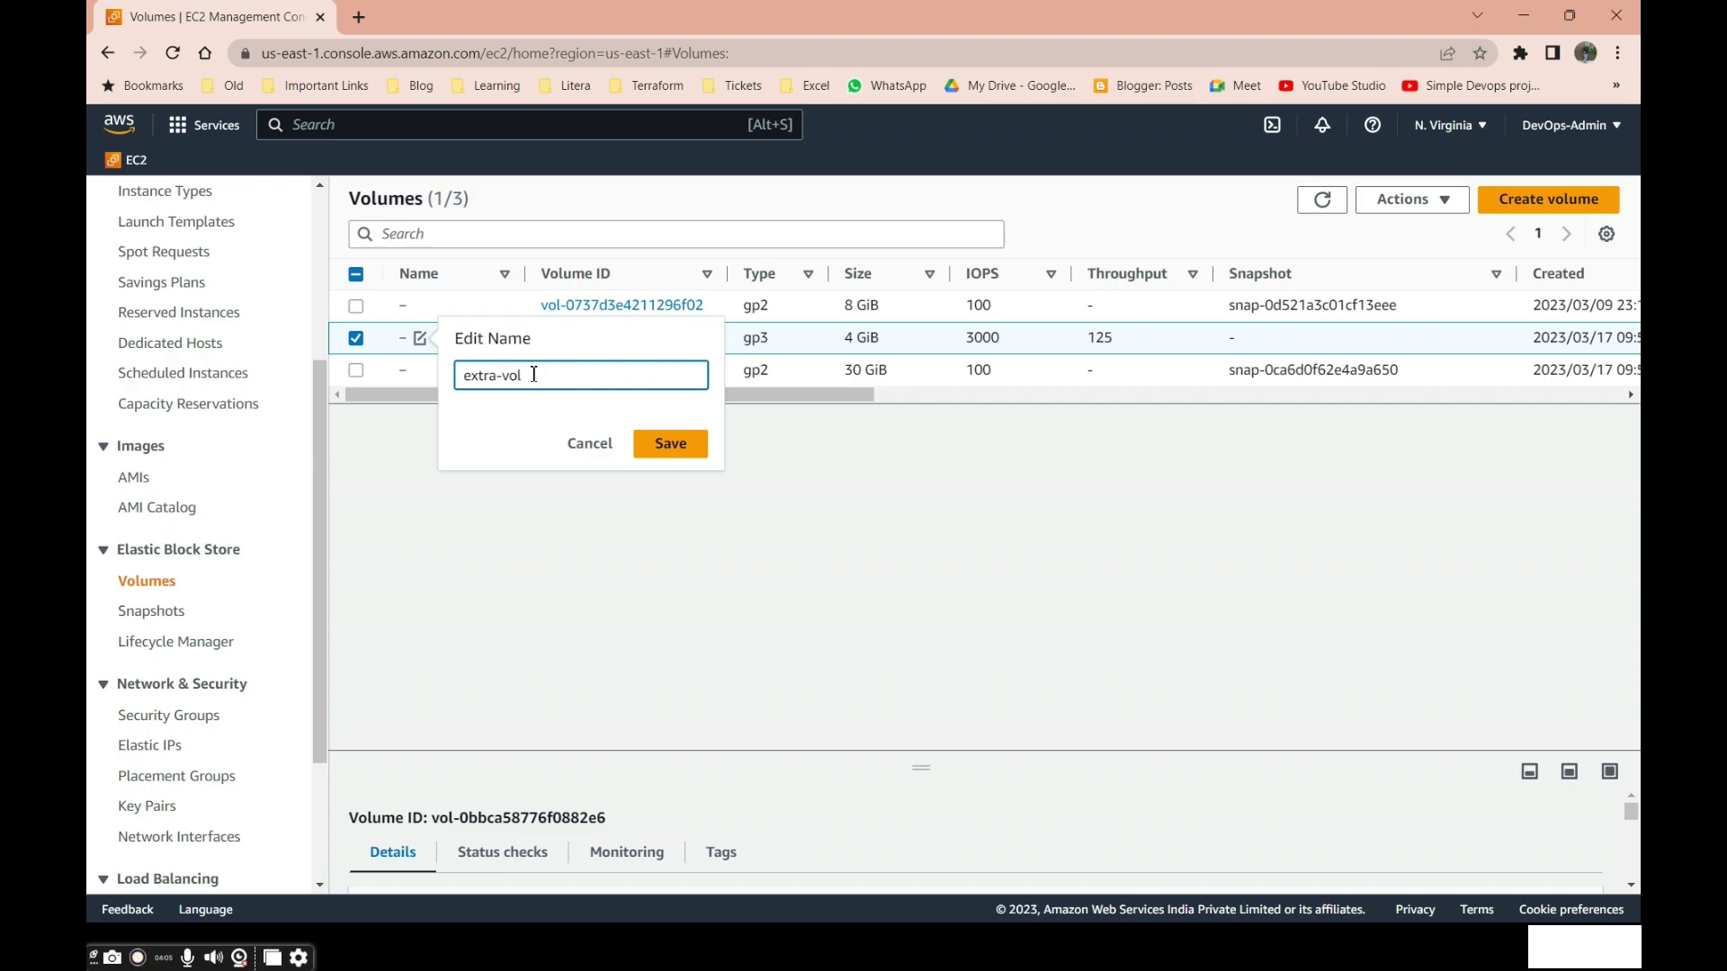
text(extra-vol)
click(675, 445)
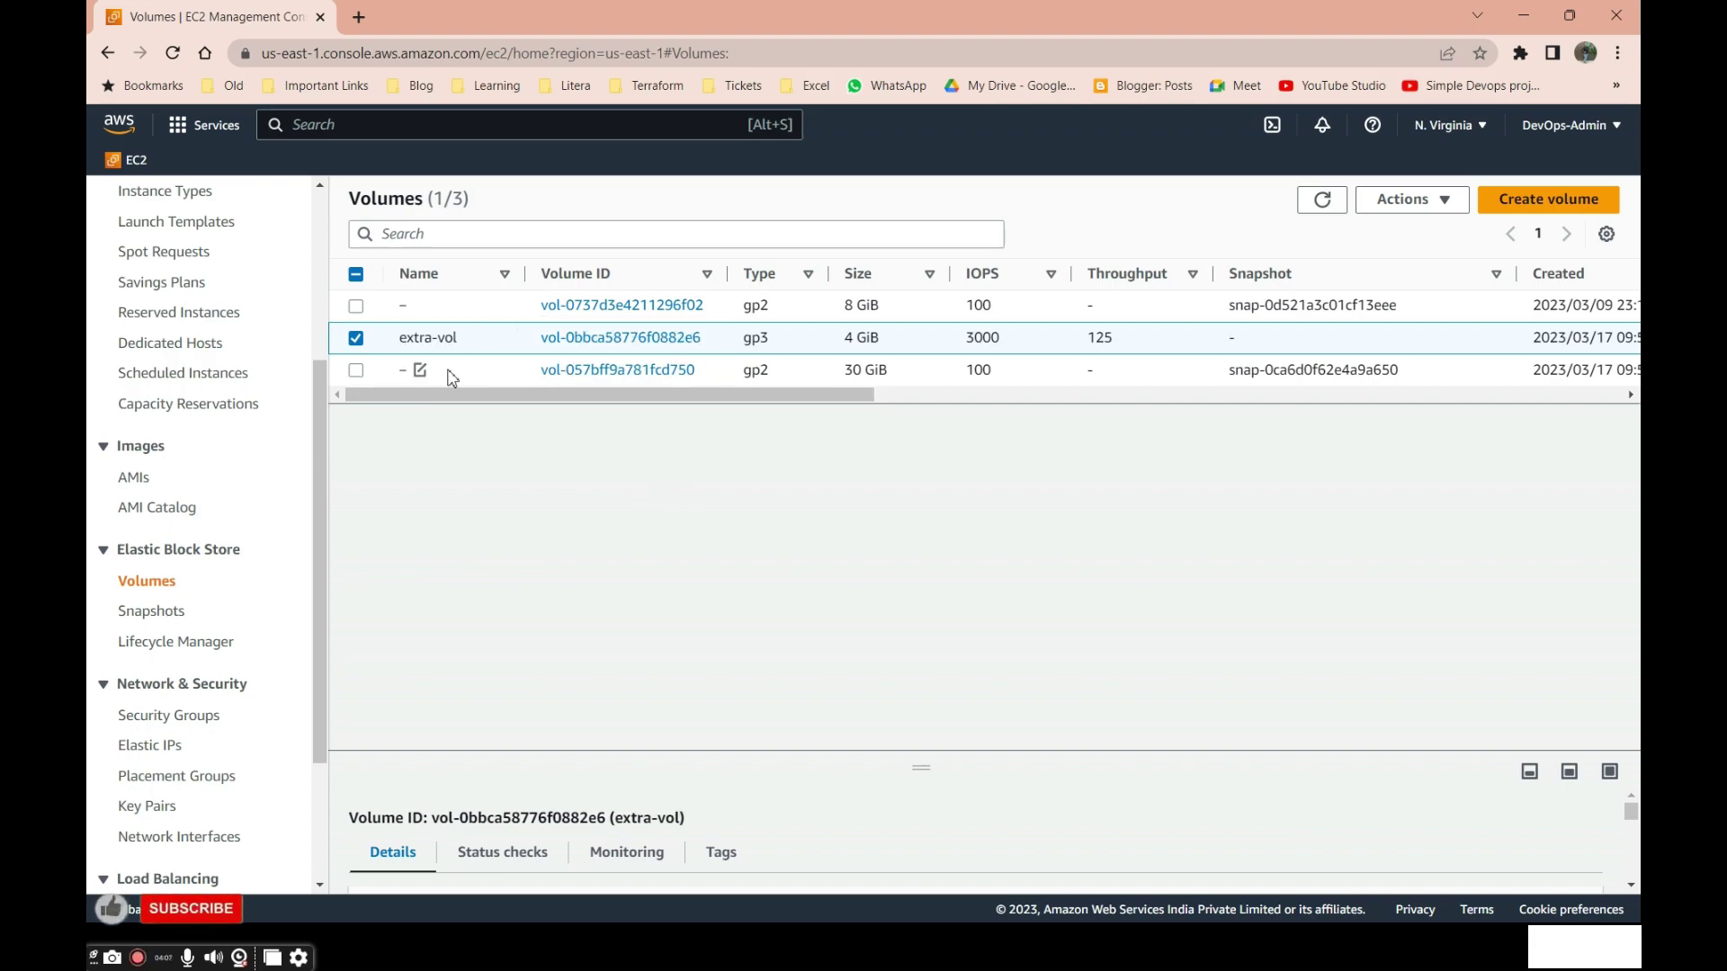
Name the 30 GiB volume root.
click(420, 370)
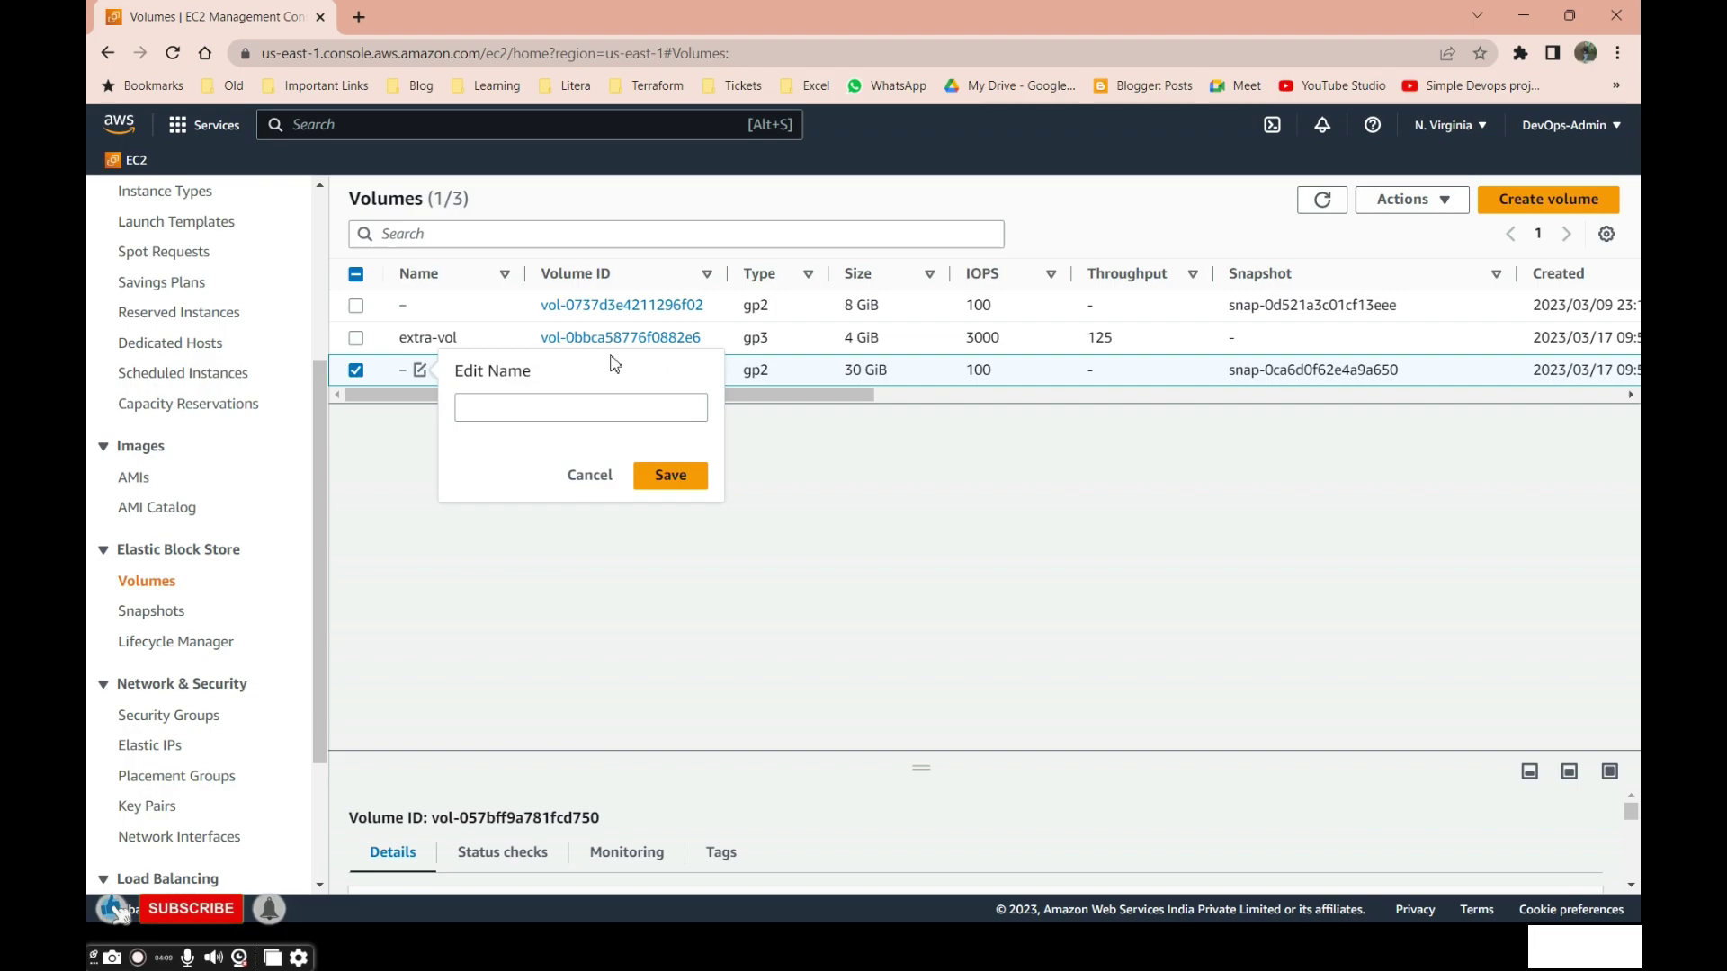
click(640, 406)
text(root)
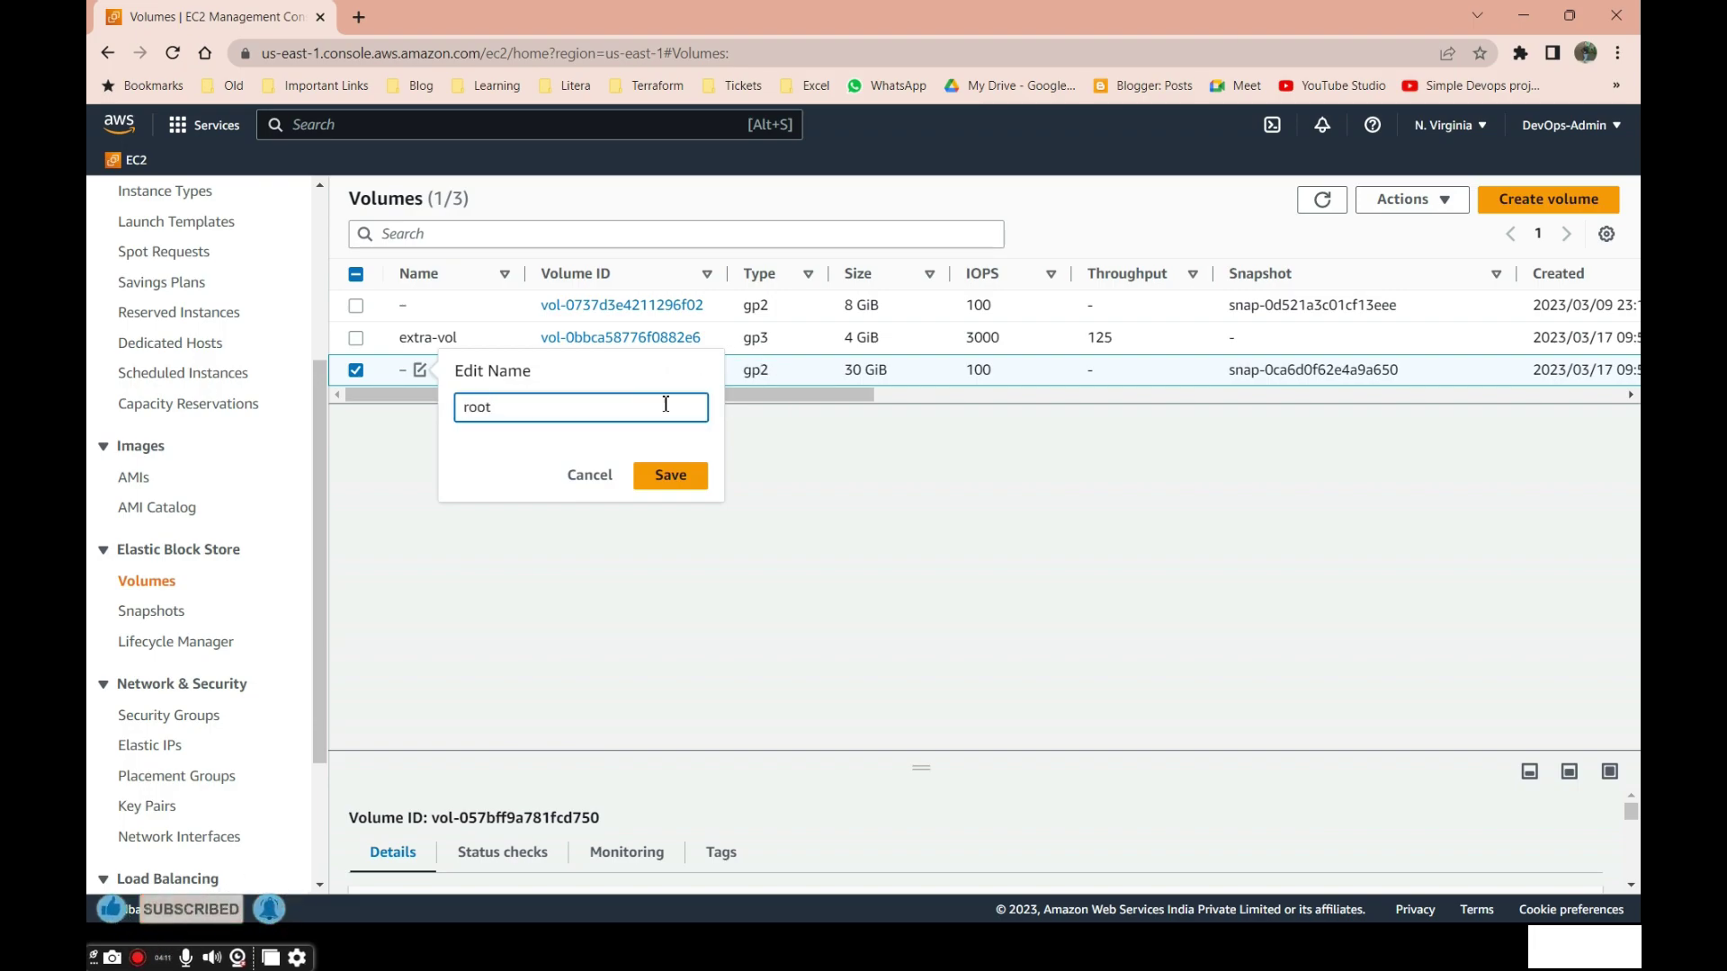
click(673, 482)
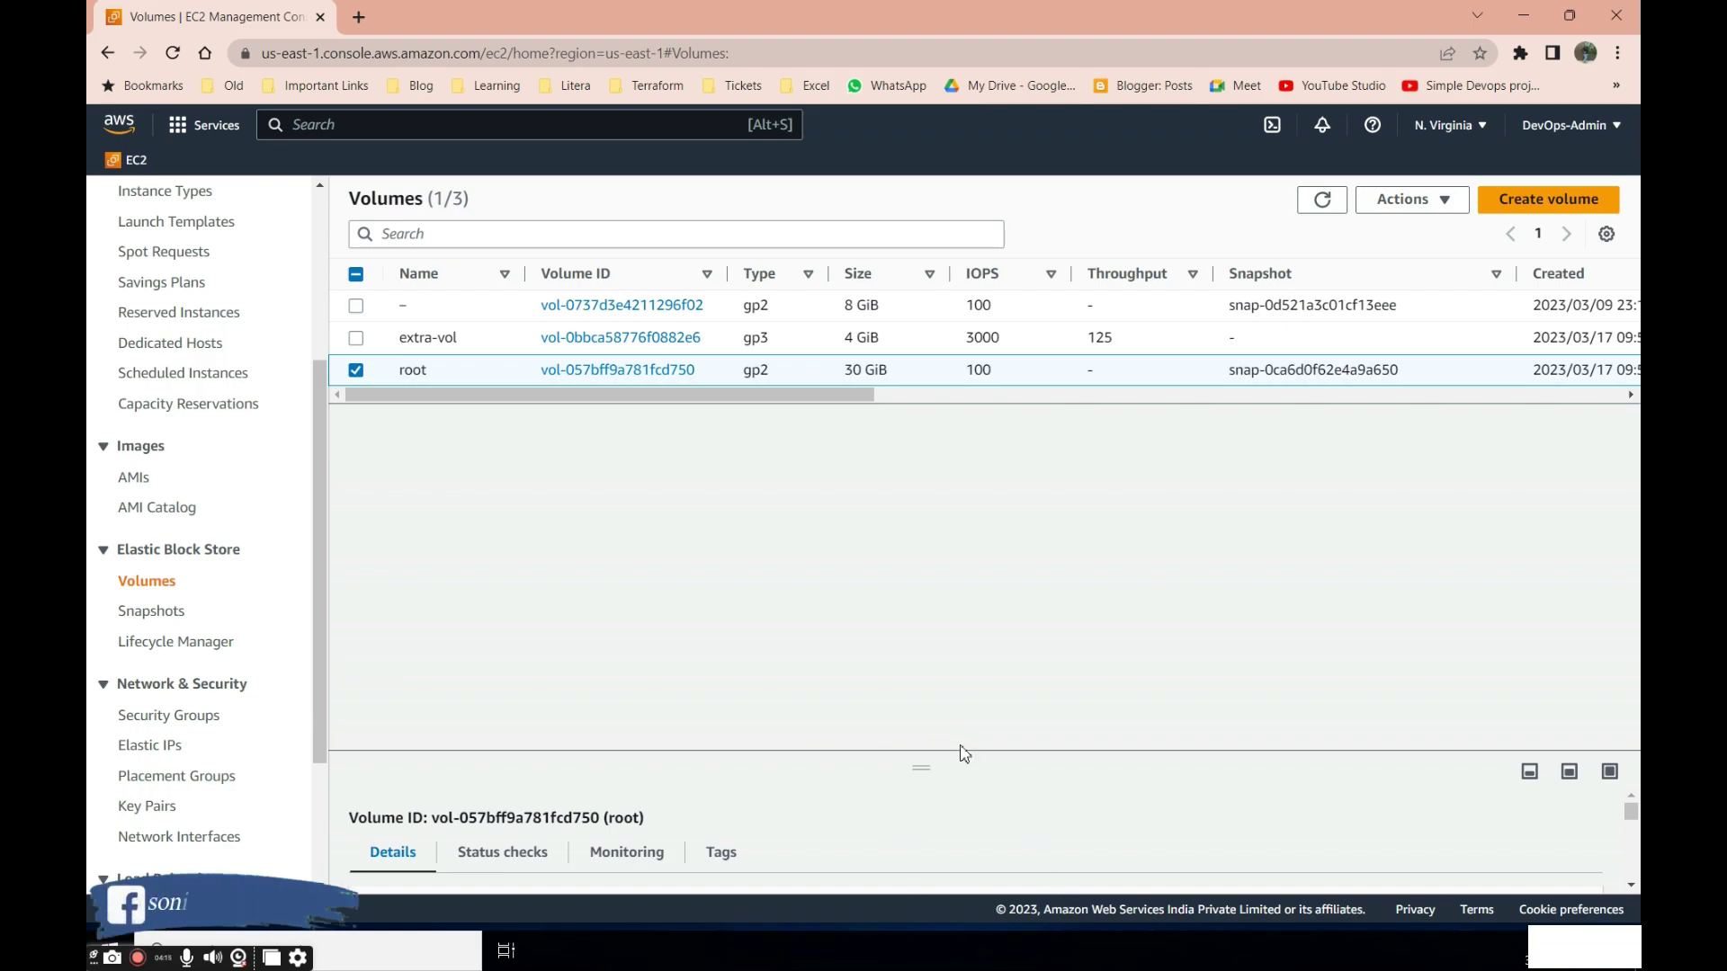
key(alt+Tab)
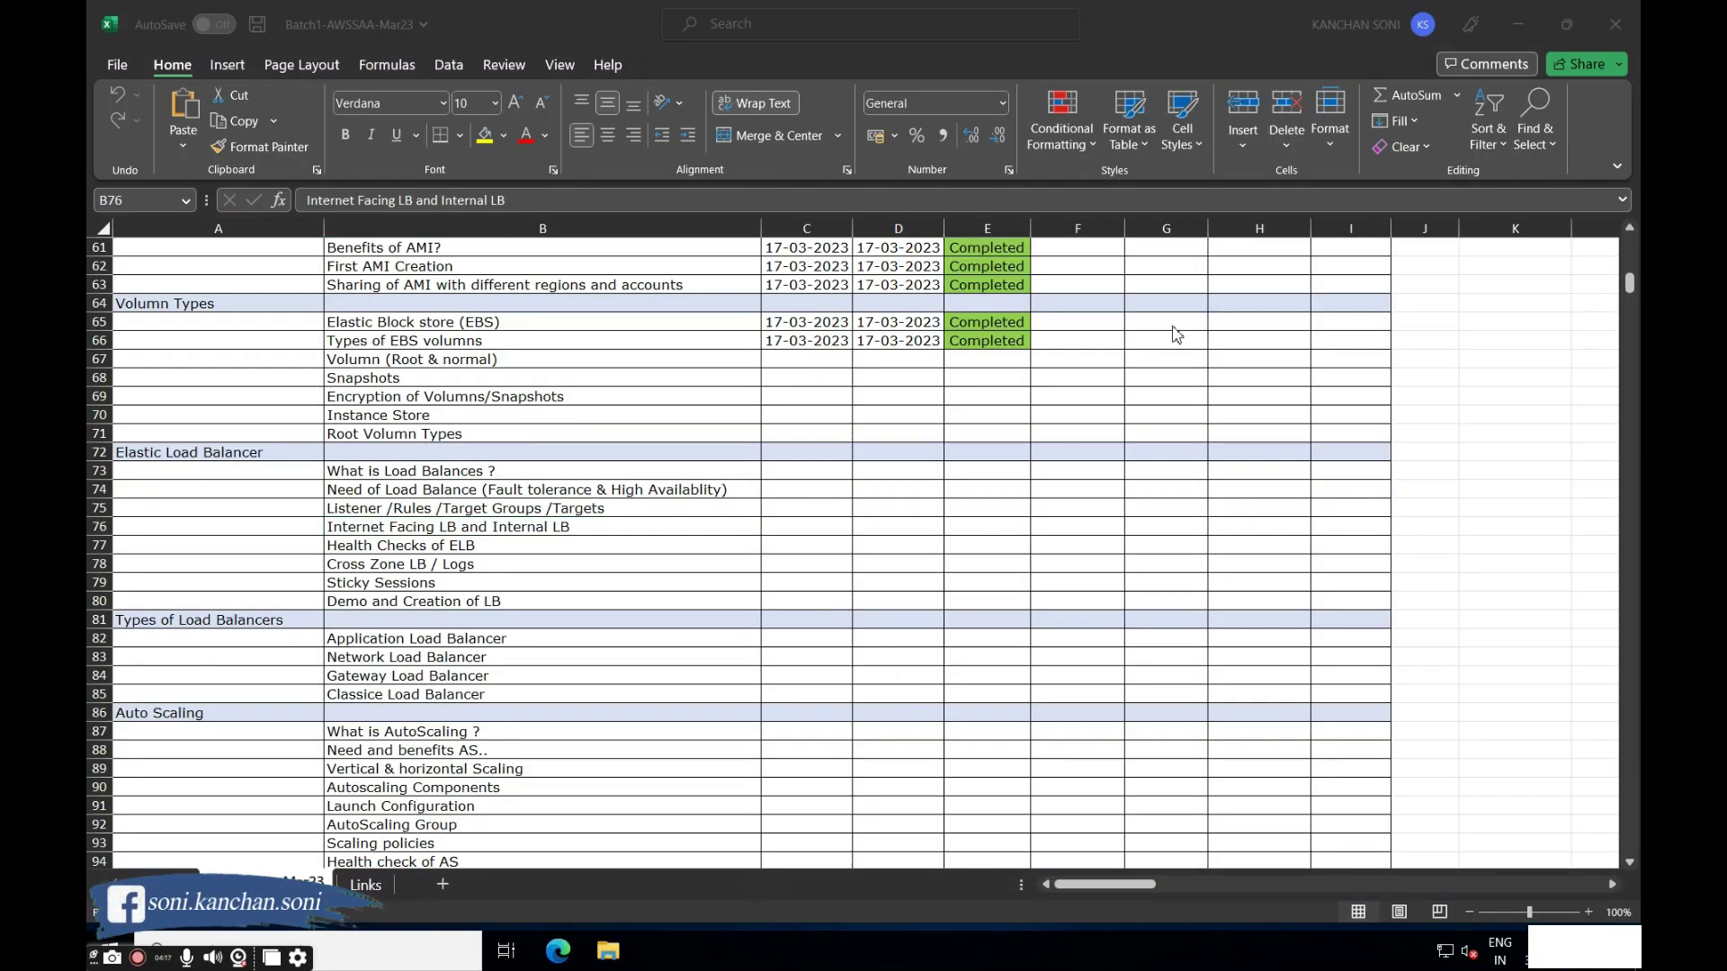
Switch between the EC2 page and the Excel tracker, then to the full-screen remote session.
key(alt+Tab)
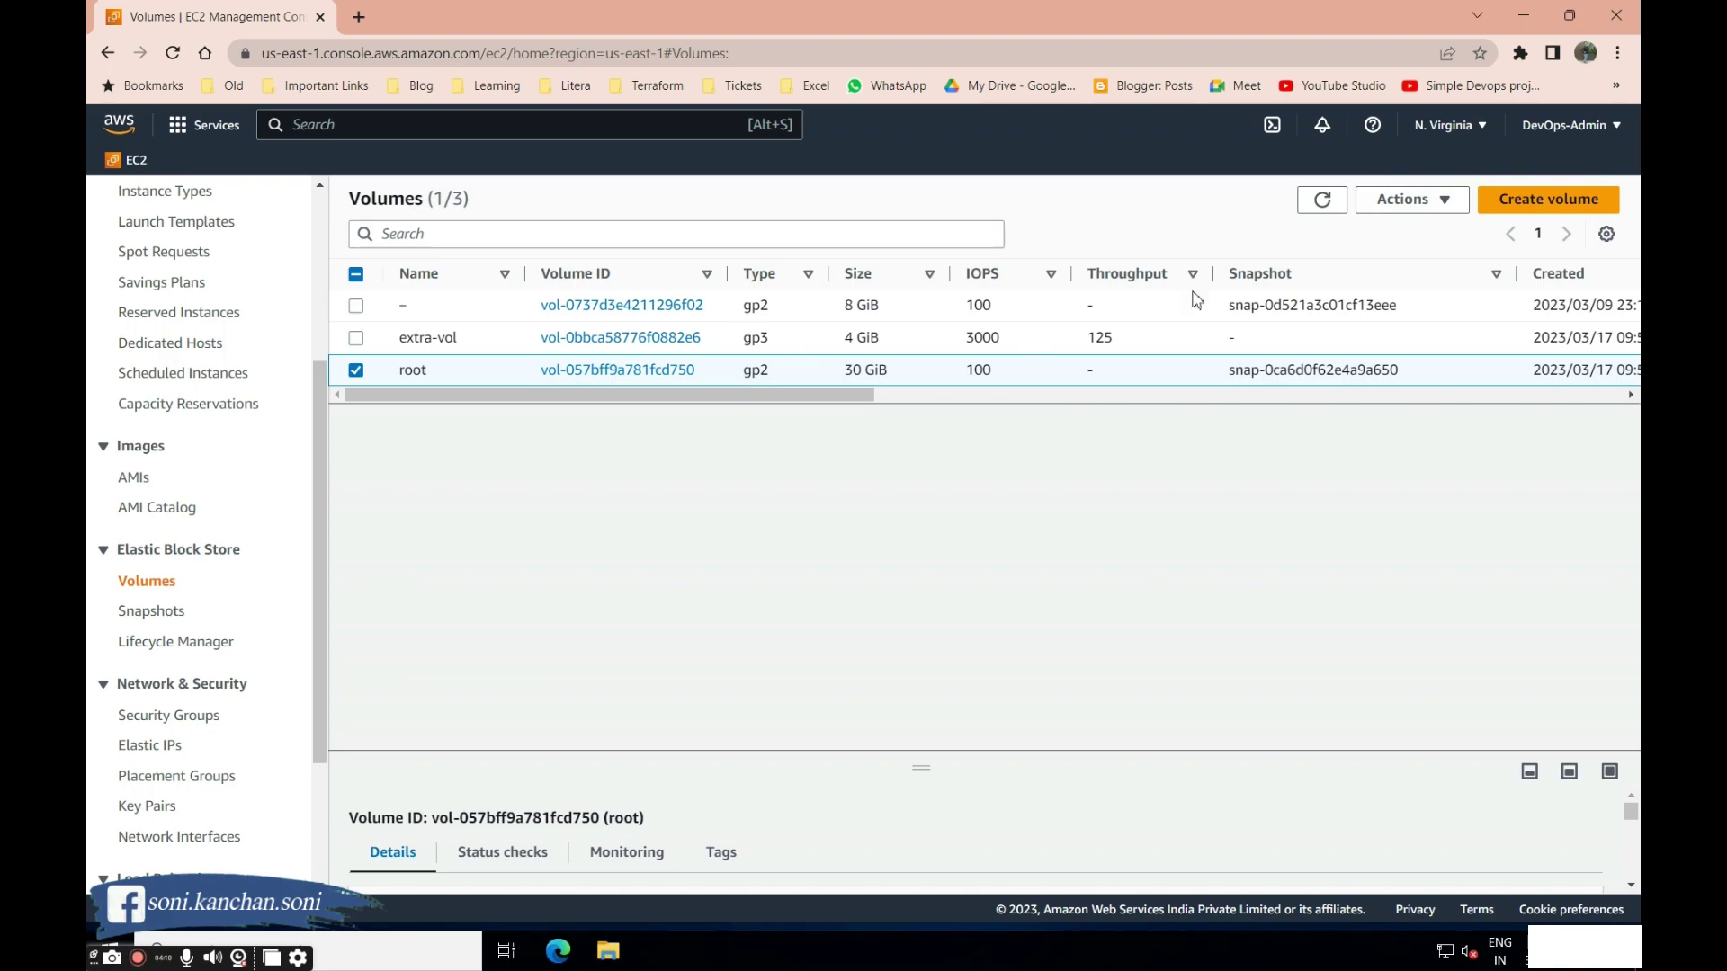
key(alt+Tab)
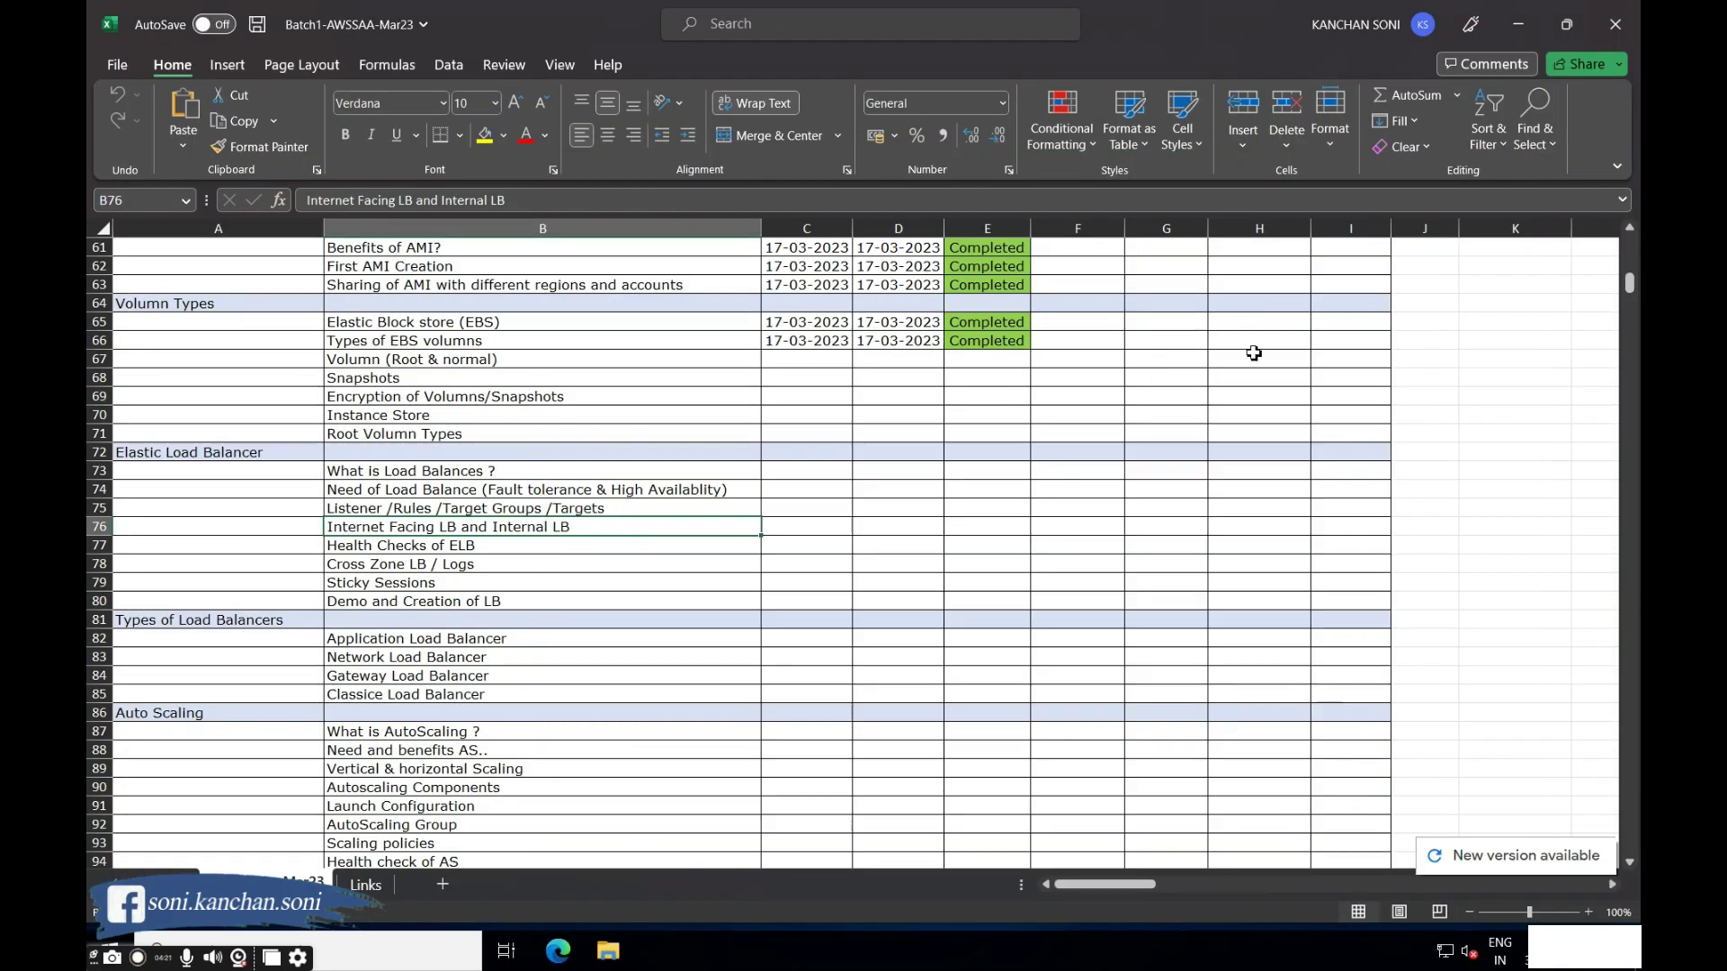
key(alt+Tab)
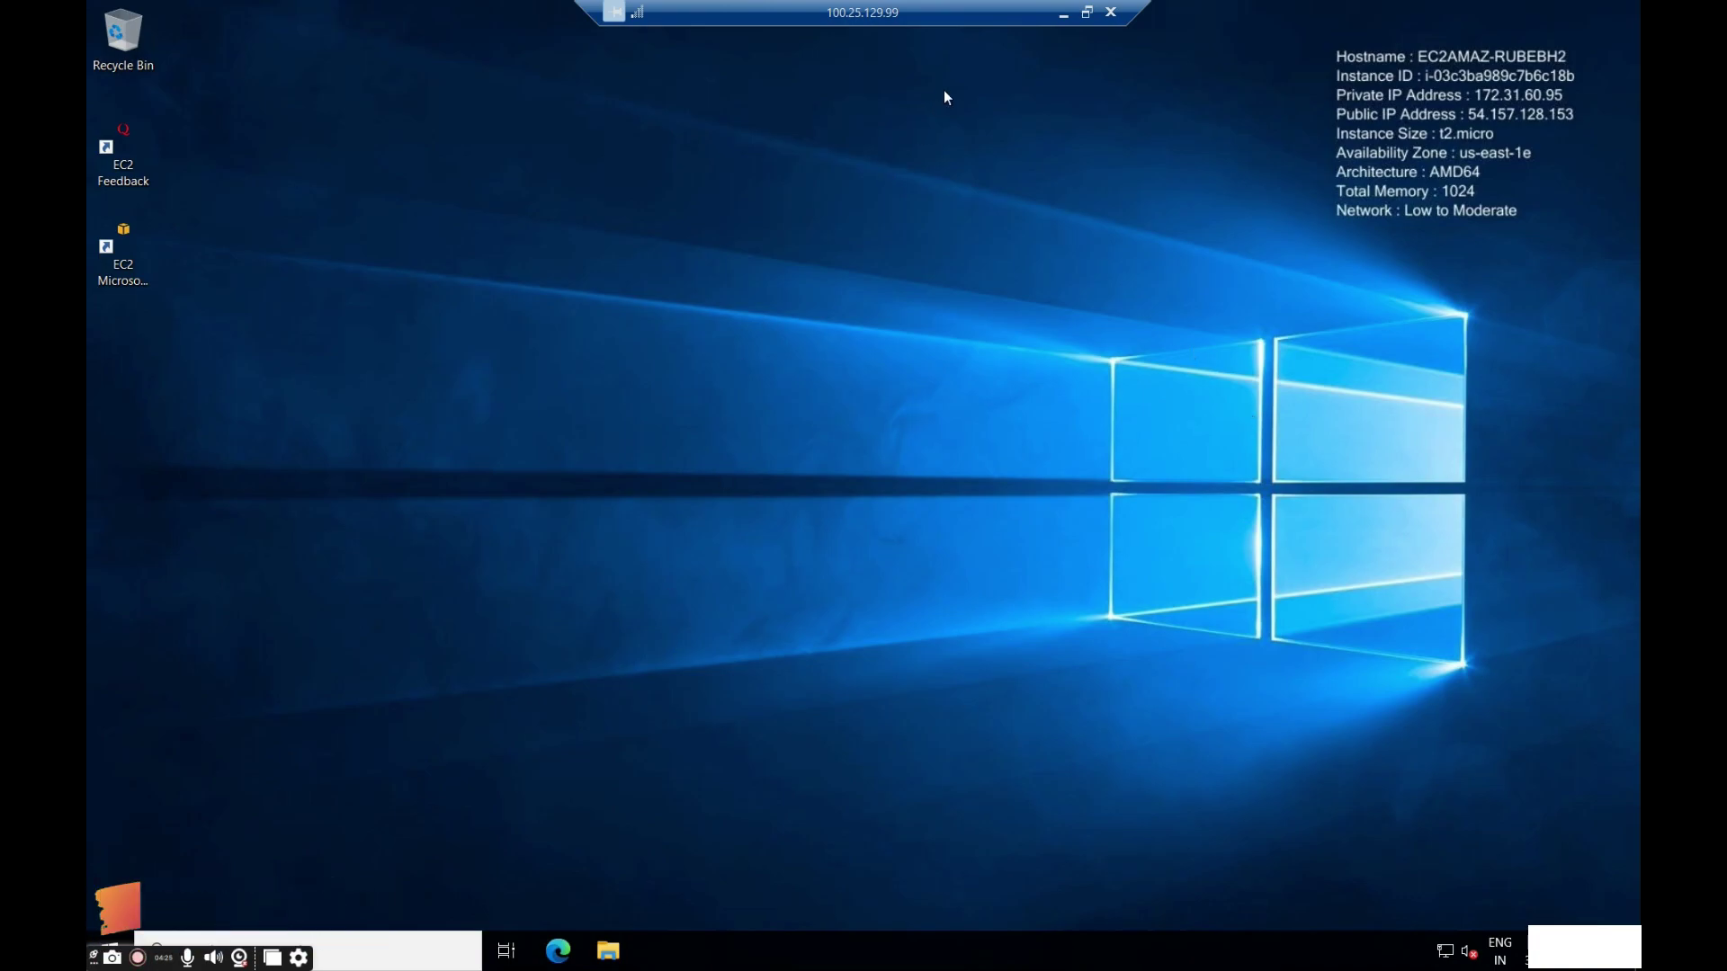
Shrink the remote session to a large window and open File Explorer on the instance.
click(1087, 12)
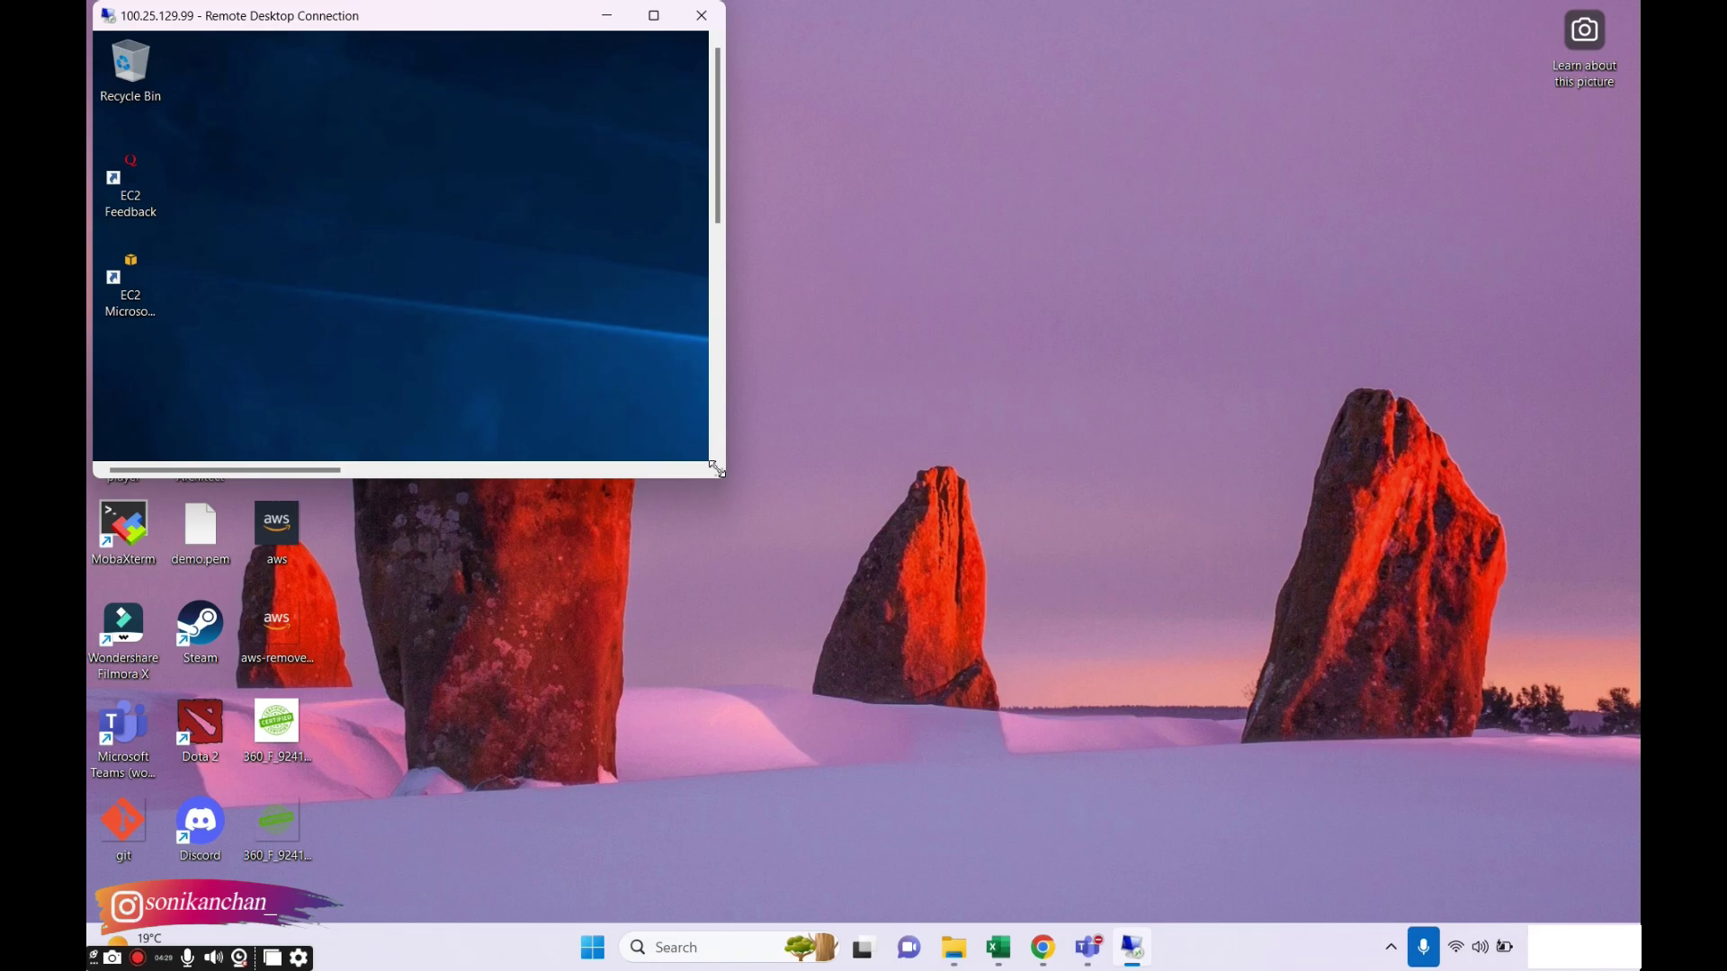
drag(717, 469, 1556, 902)
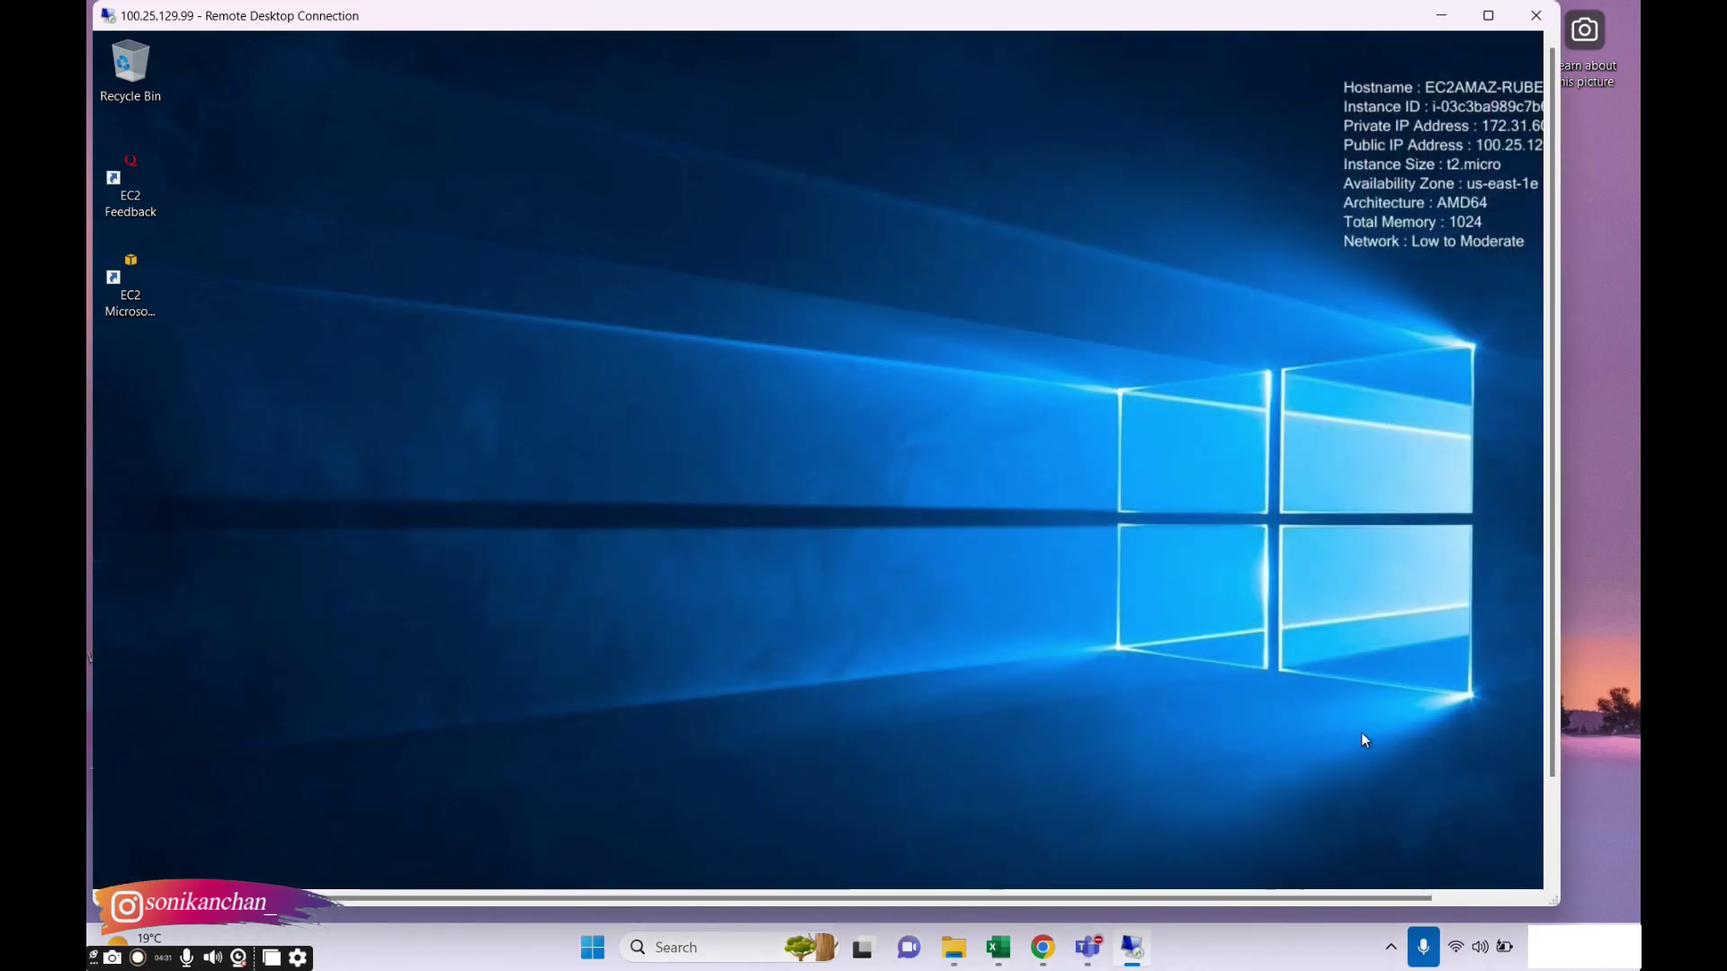
drag(1548, 632, 1549, 729)
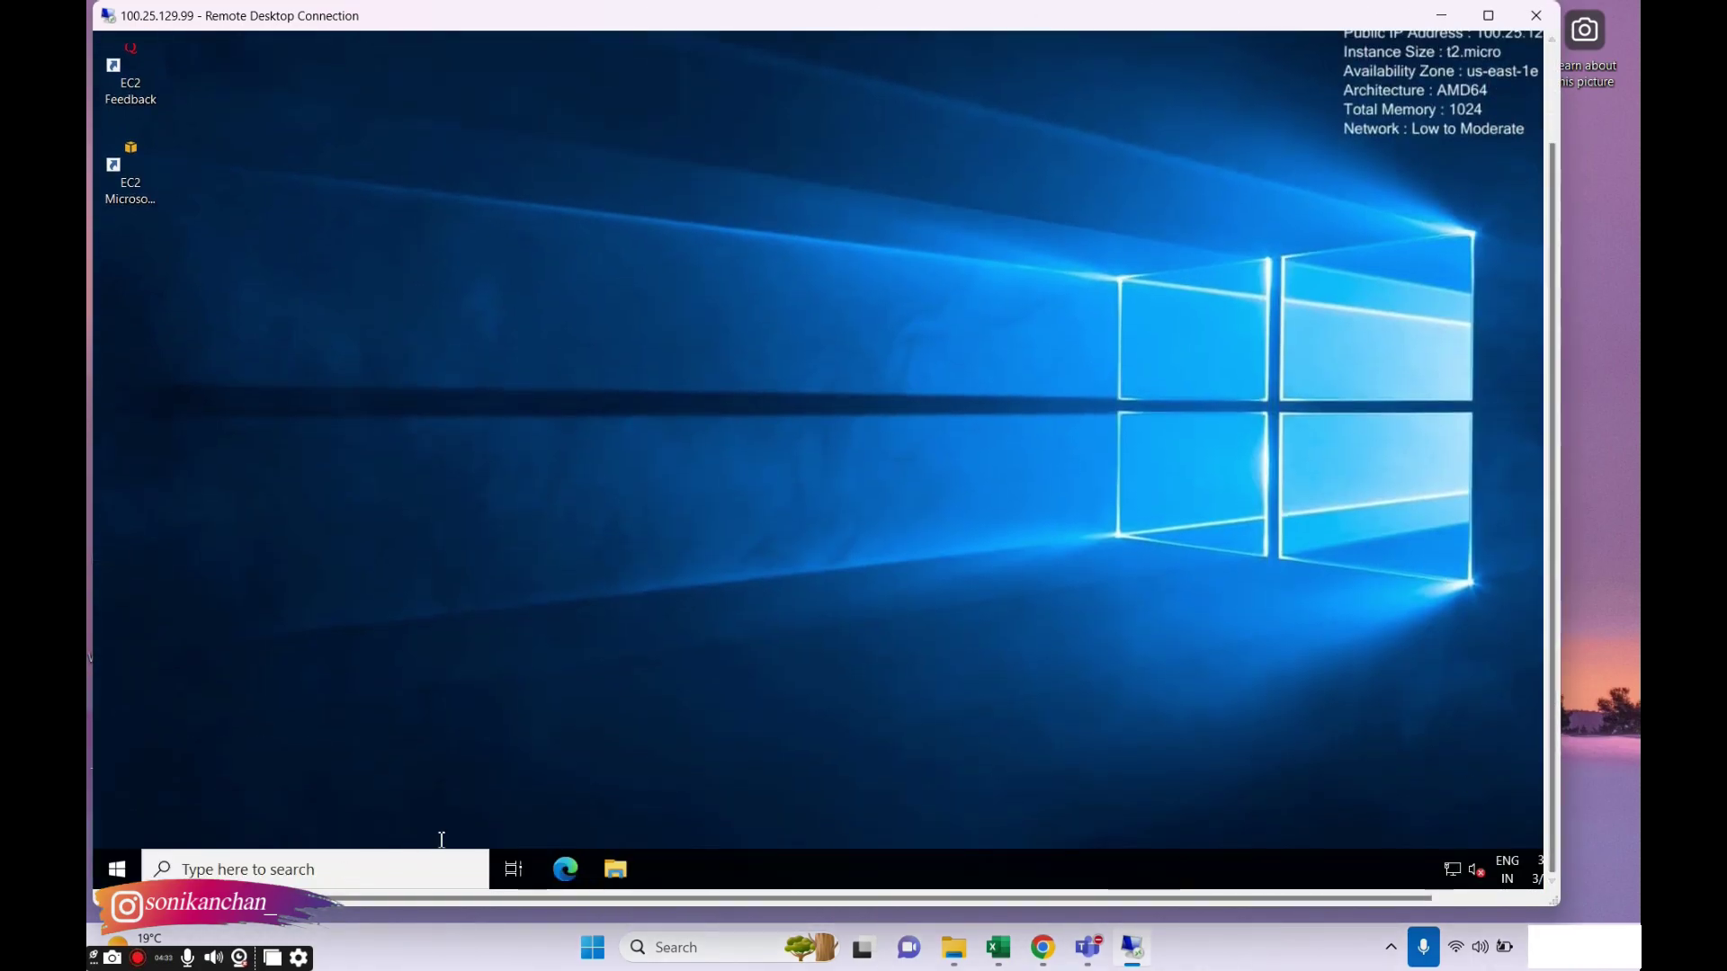
click(633, 866)
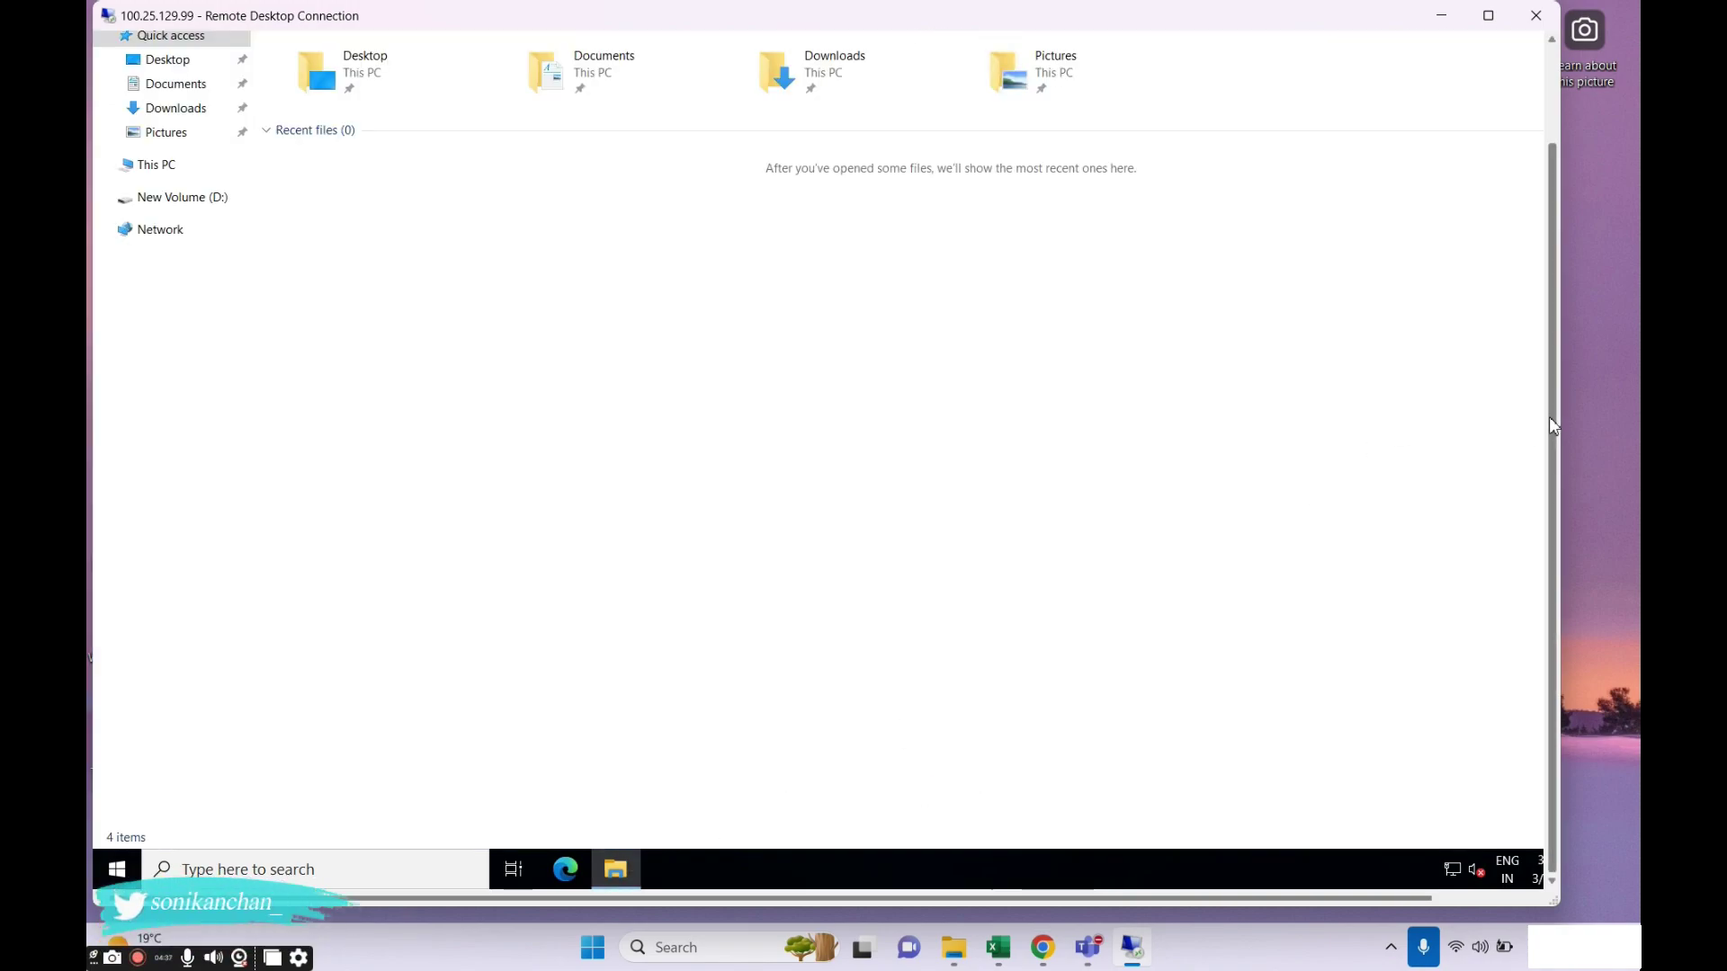
drag(1549, 421, 1550, 327)
Check in This PC that New Volume (D:) is 3.99 GB, then return to EC2 Volumes.
click(179, 309)
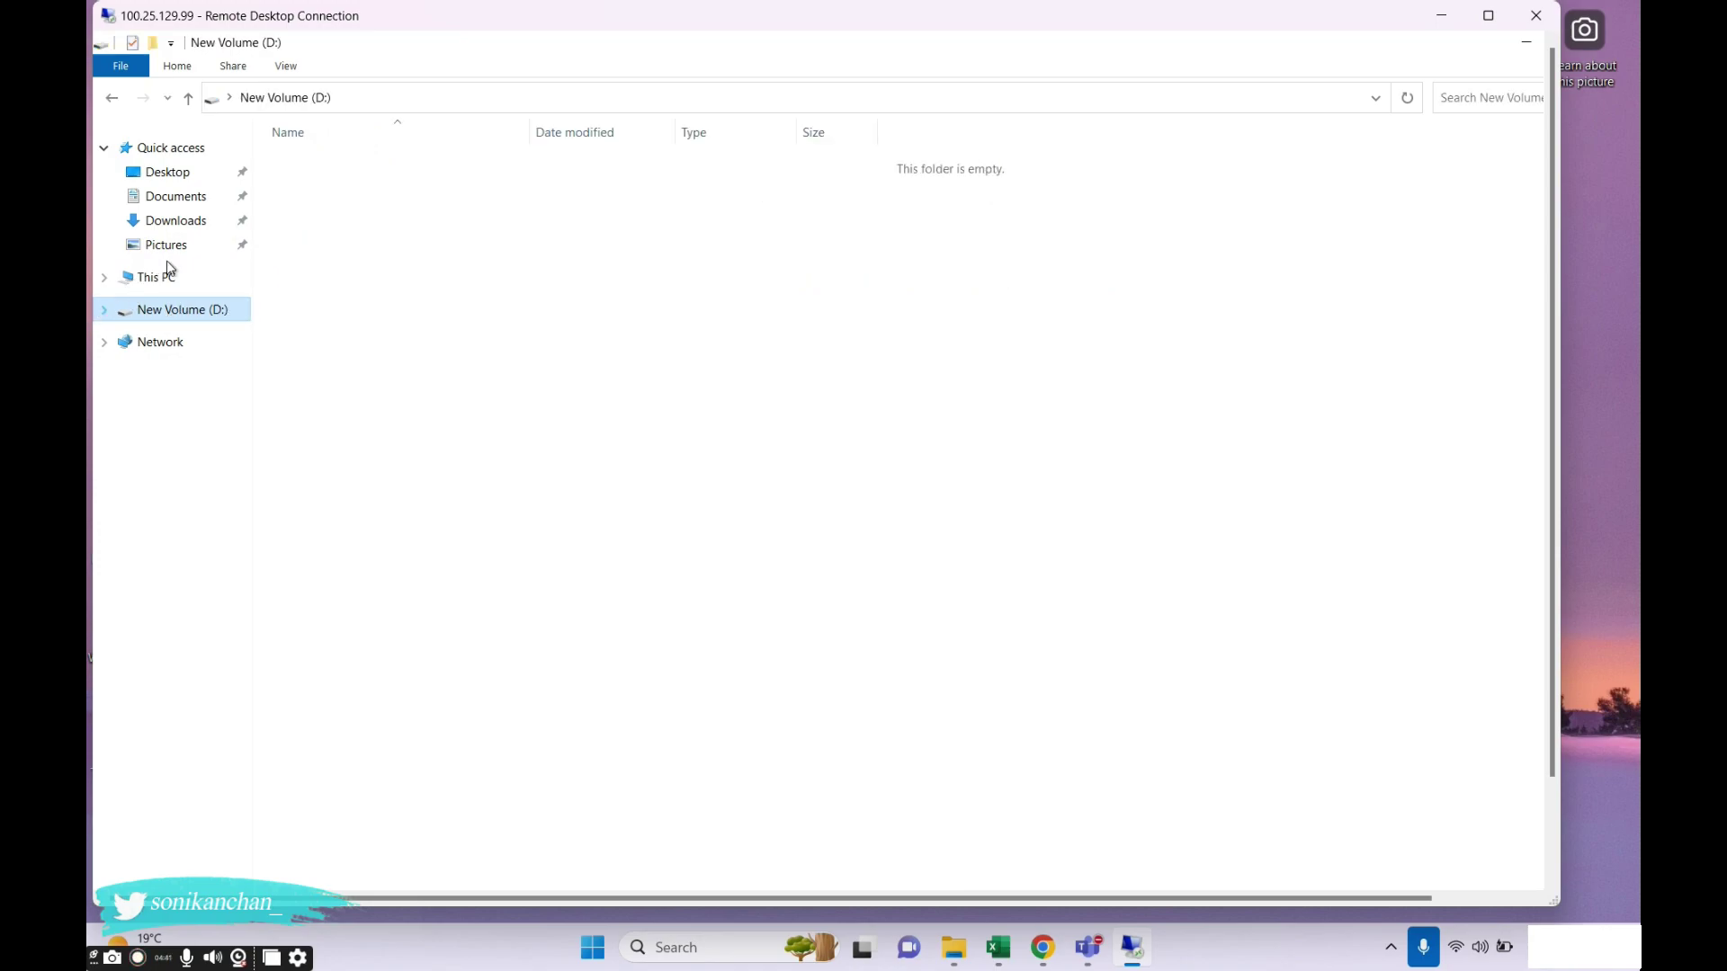
click(154, 277)
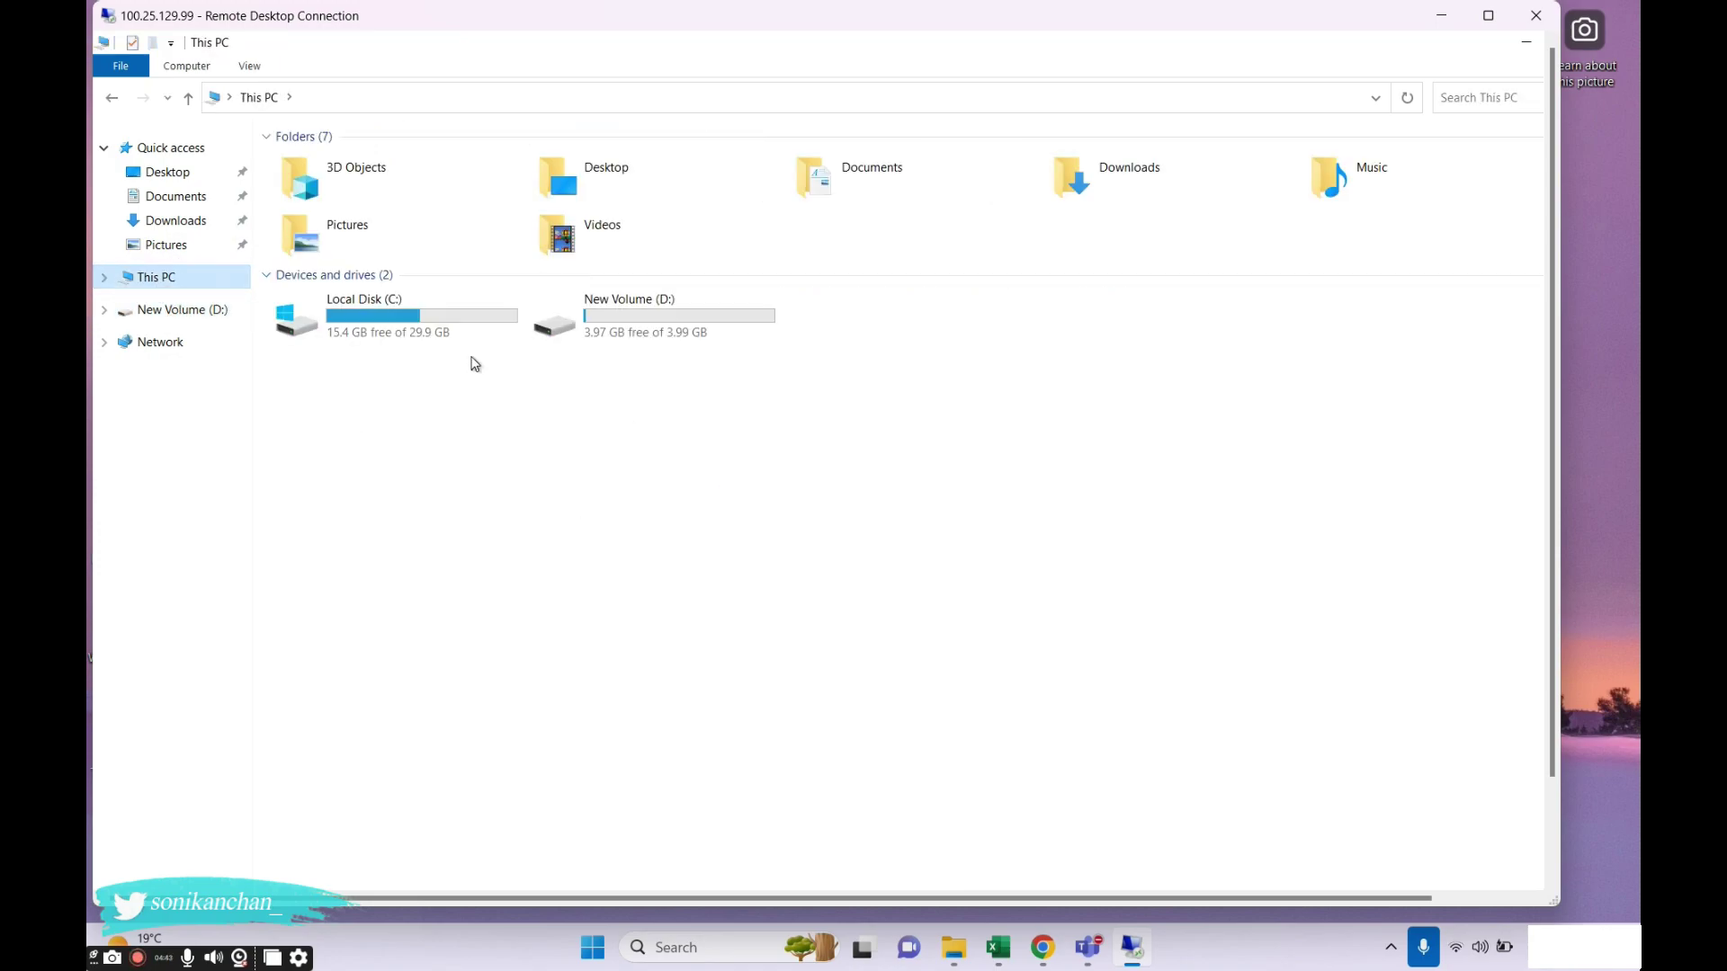
click(617, 316)
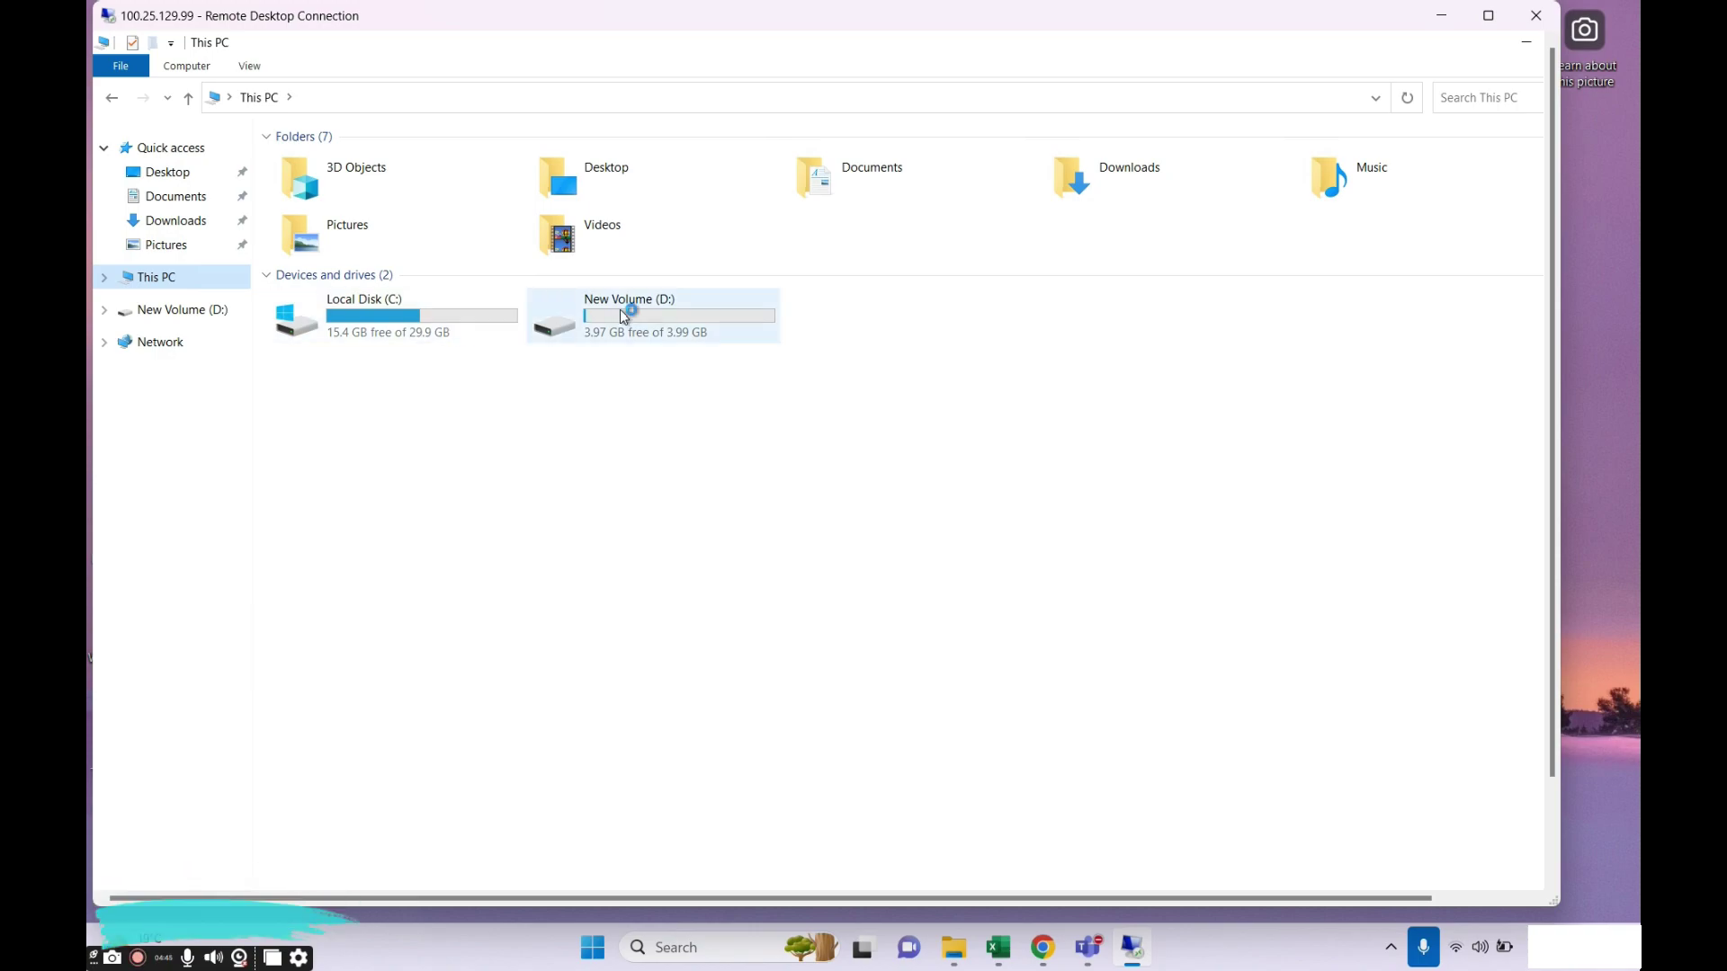
click(386, 340)
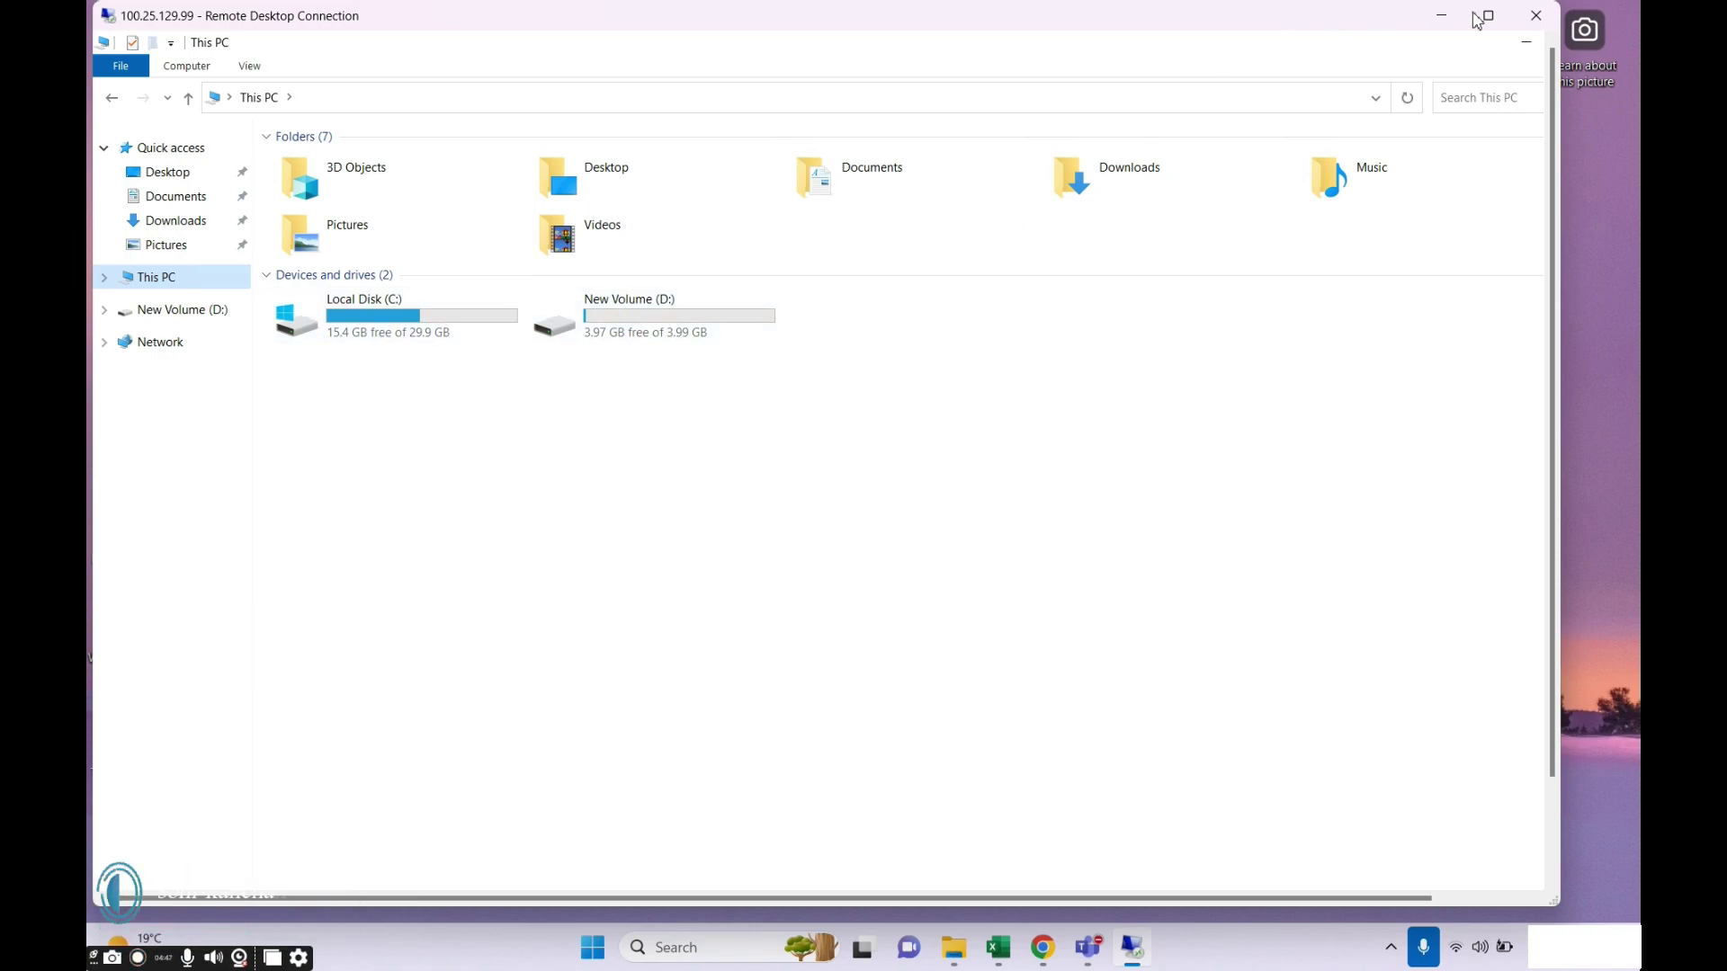
click(1488, 15)
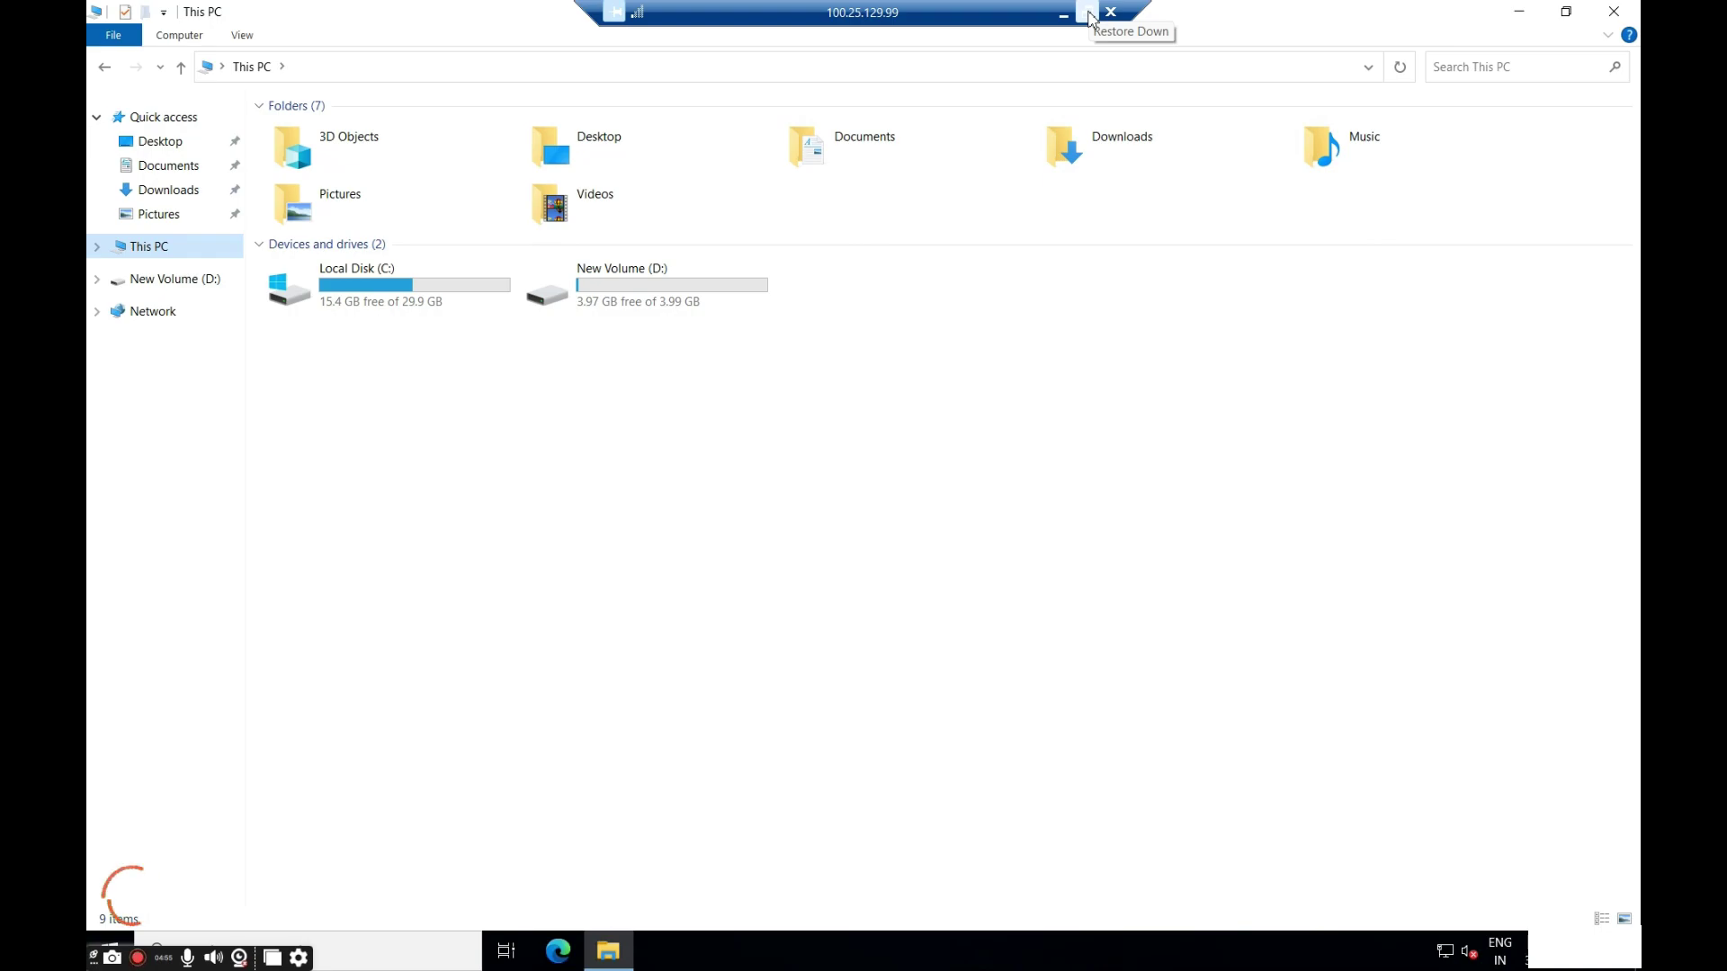
click(1088, 13)
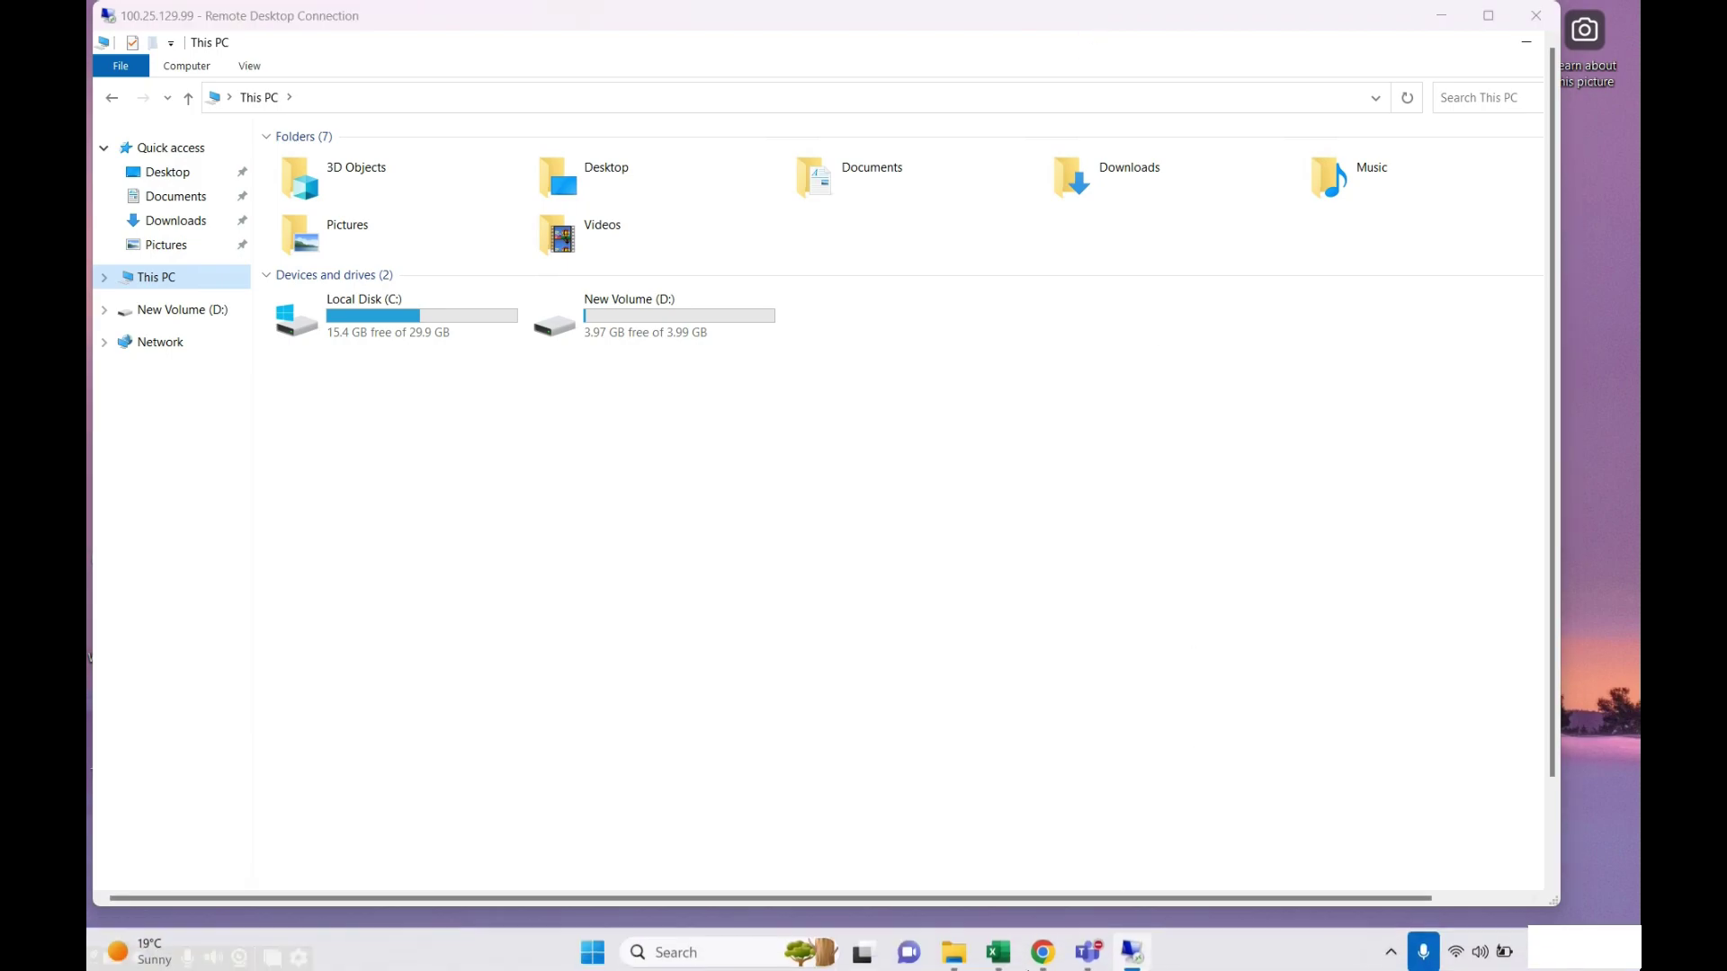
click(1041, 958)
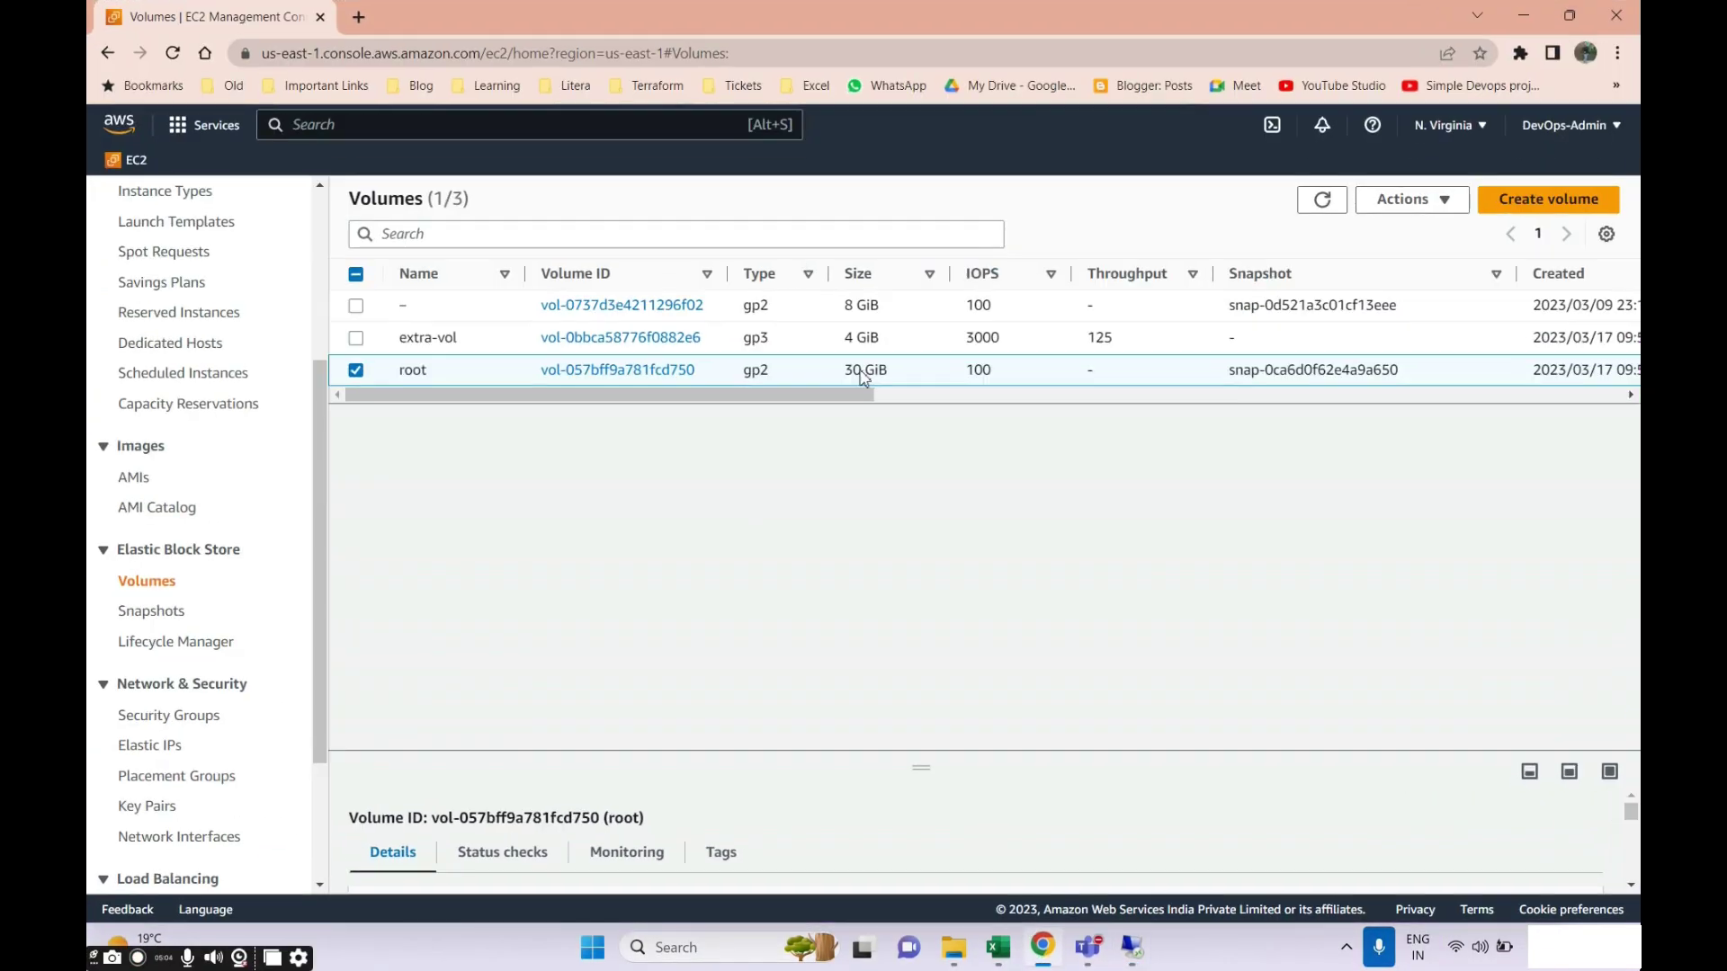
Search the web in a new tab for root volumes in AWS.
click(360, 21)
text(root vol)
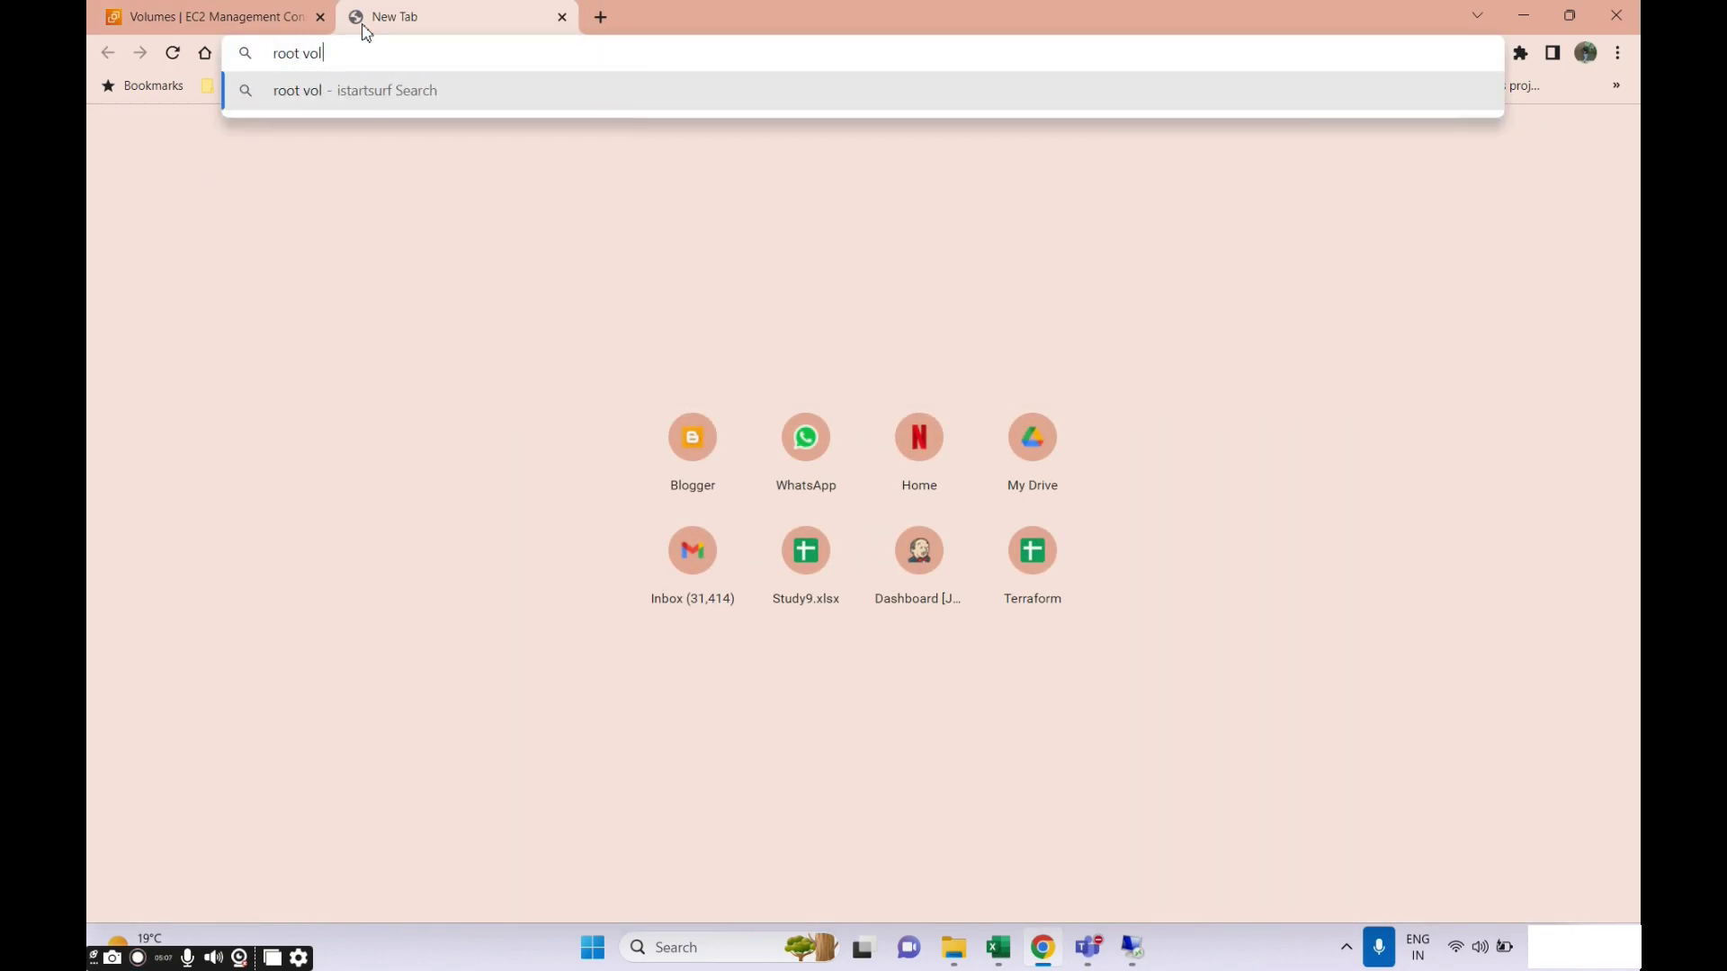
text(umn and)
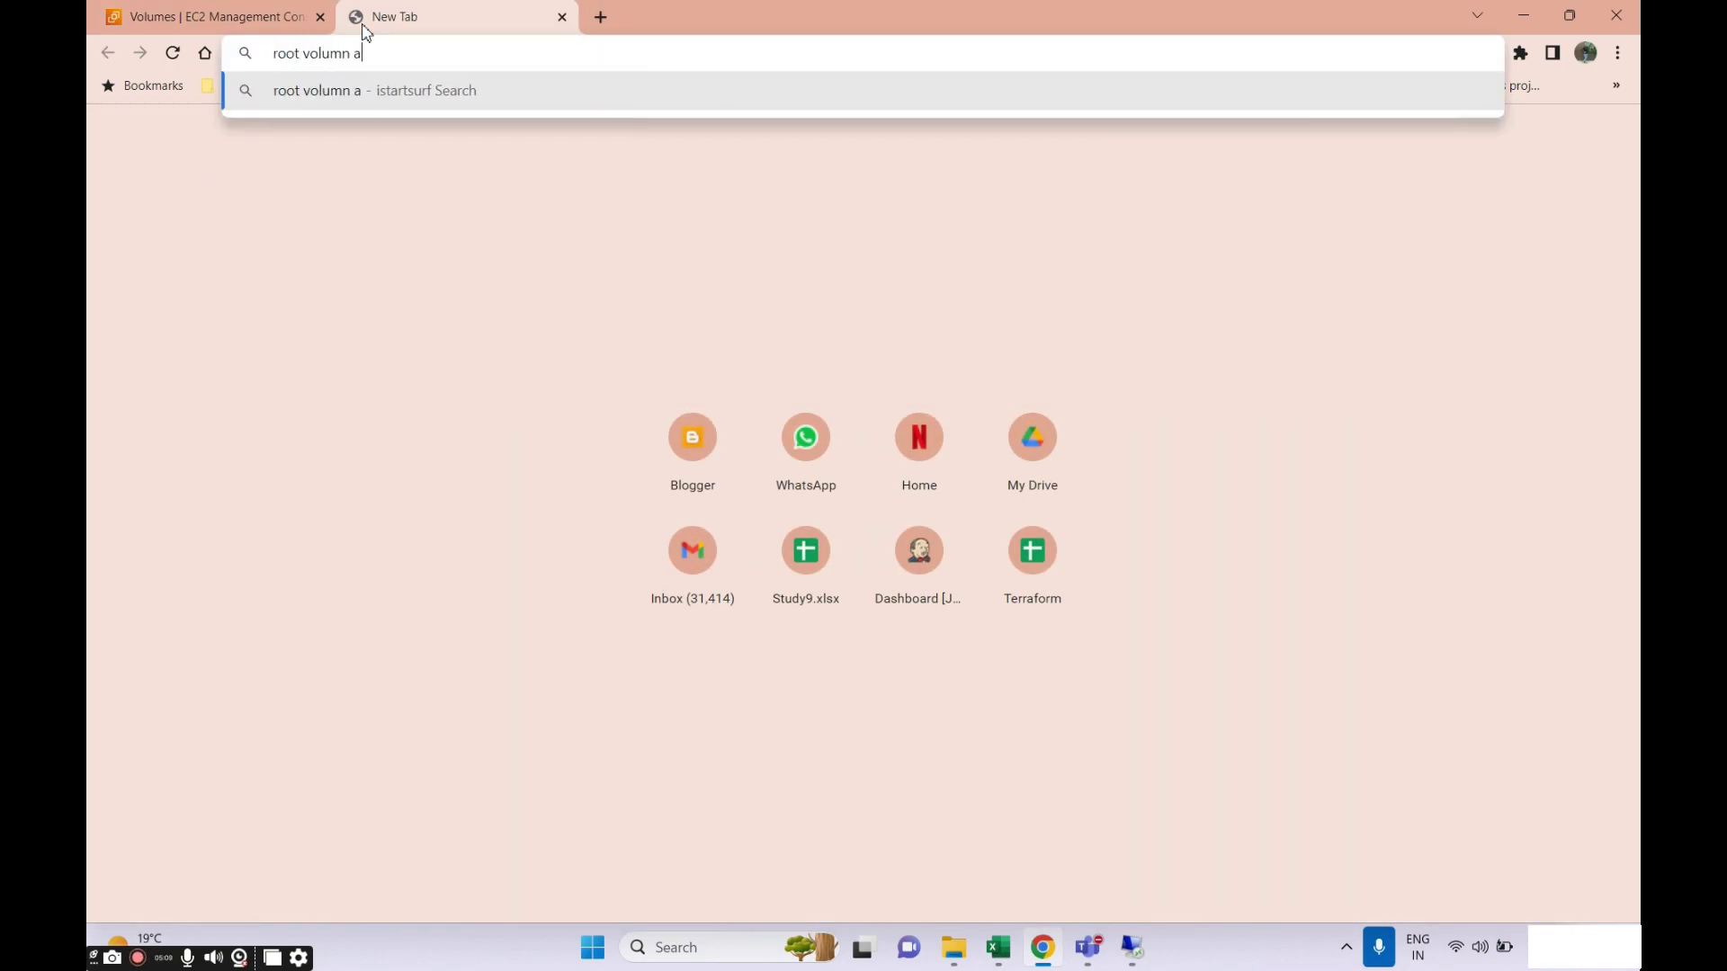
key(BackSpace)
key(BackSpace)
key(BackSpace)
text(in aws)
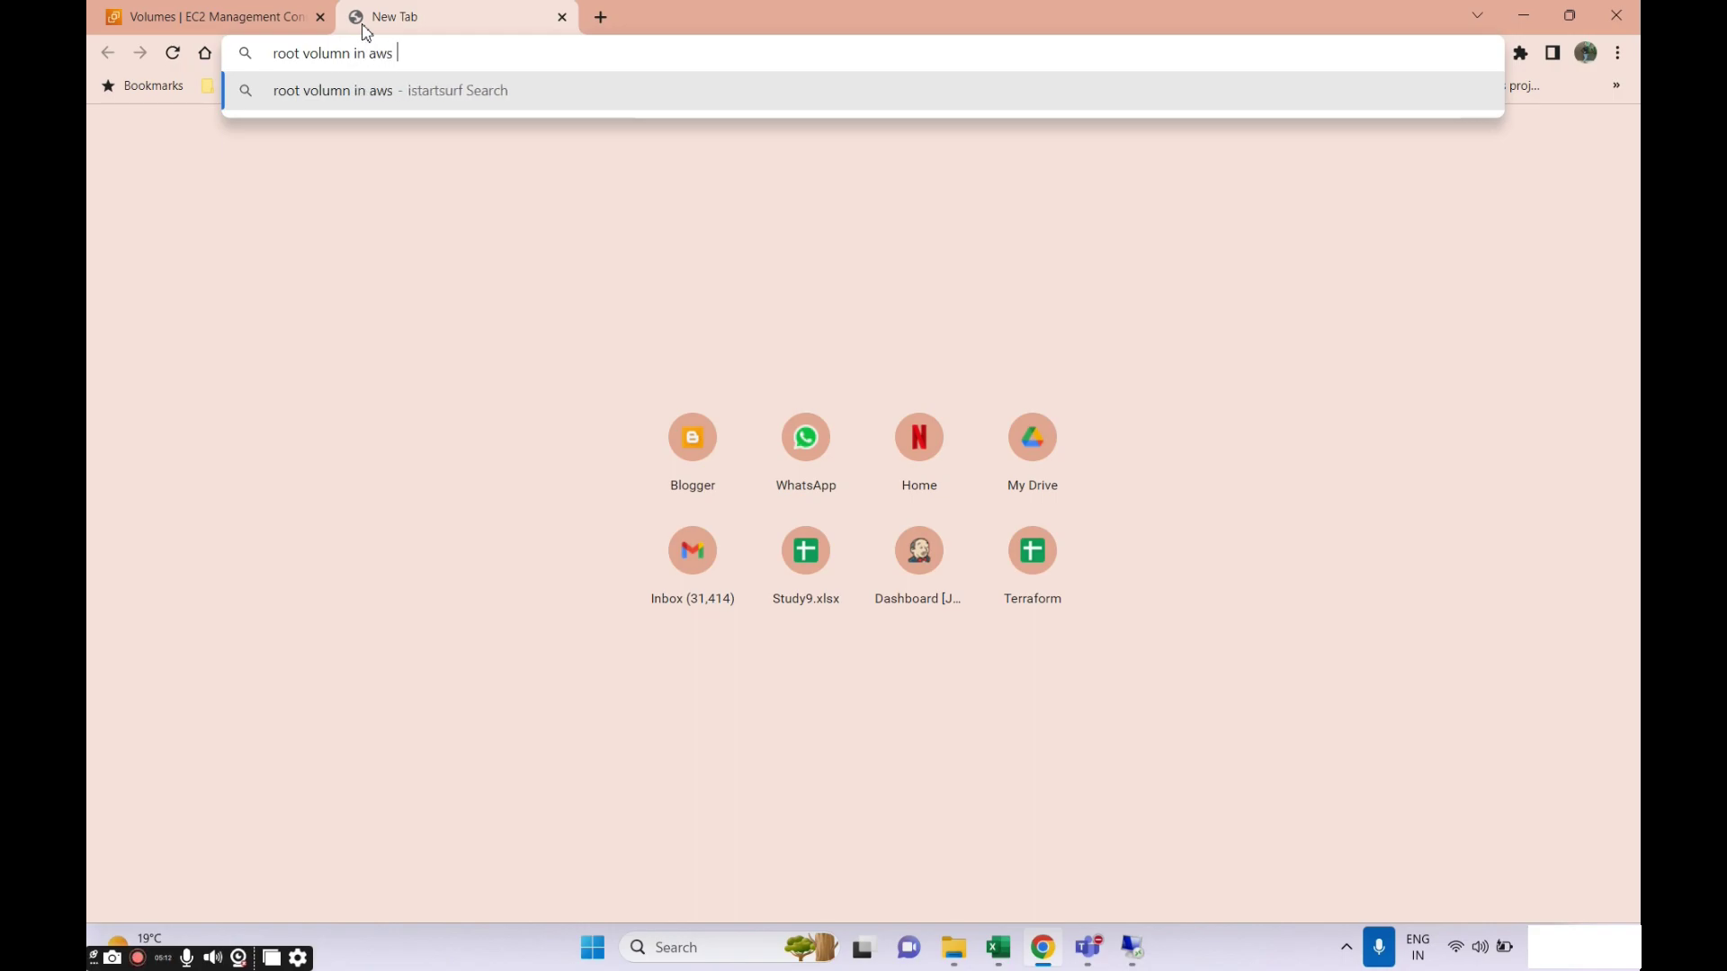
key(Return)
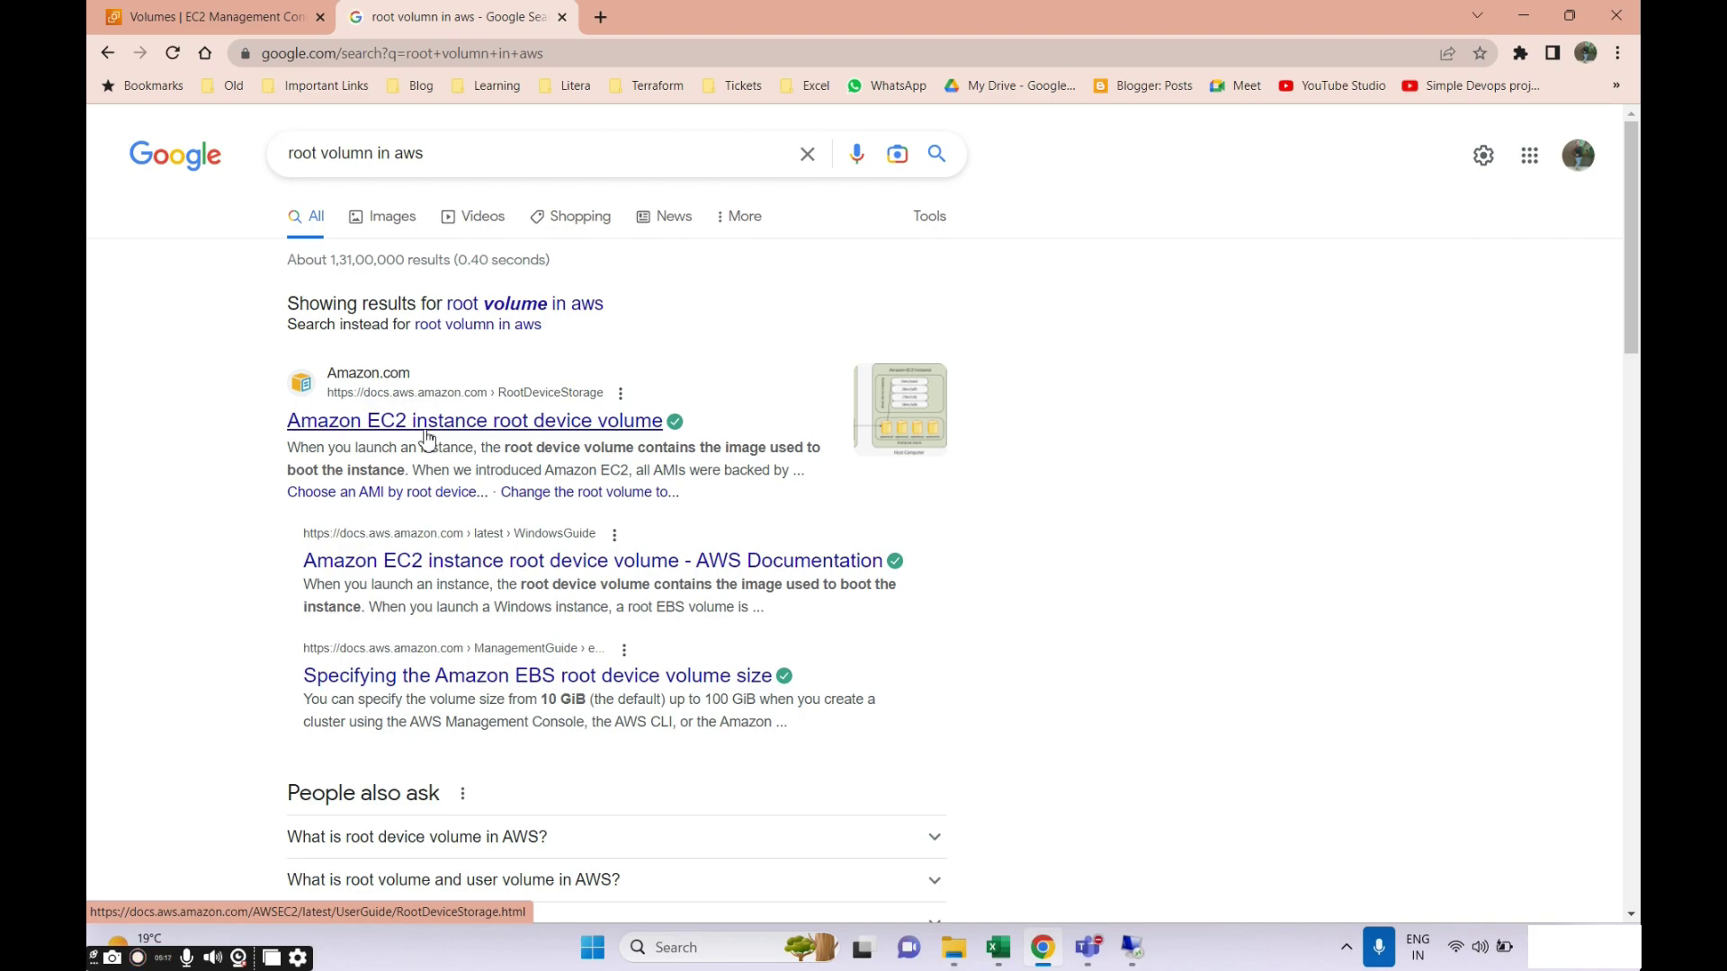
Read the AWS root device volume guide, then bring the remote session forward.
right_click(427, 438)
click(467, 455)
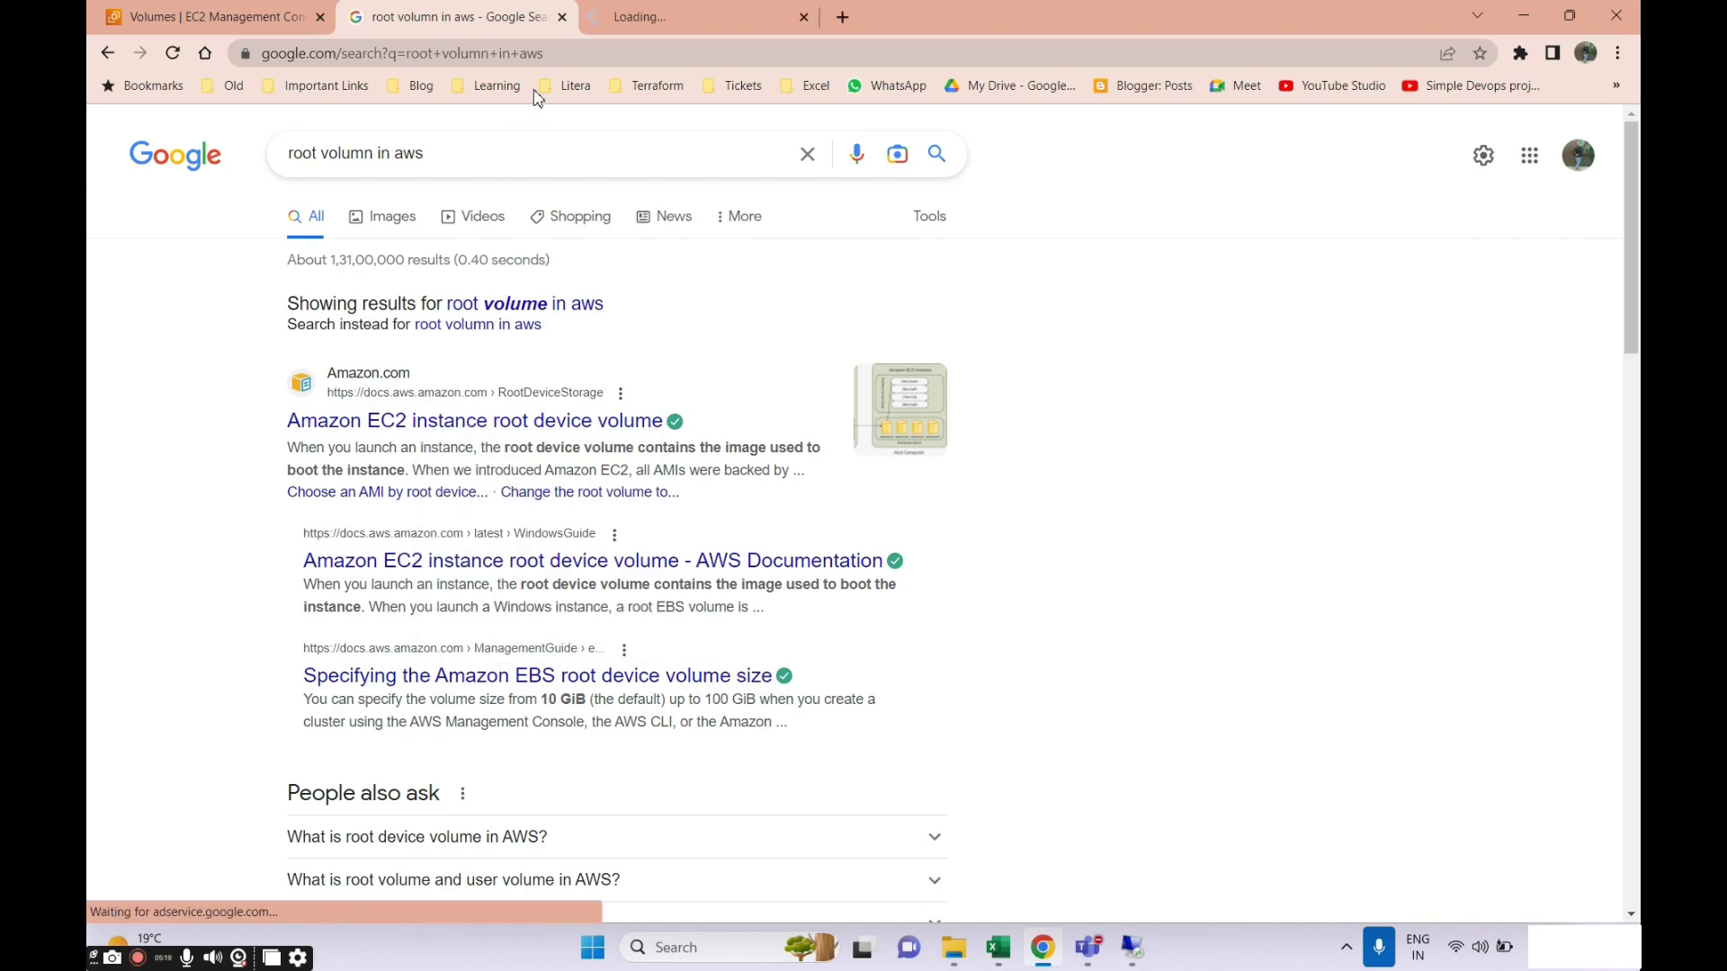
key(ctrl+Tab)
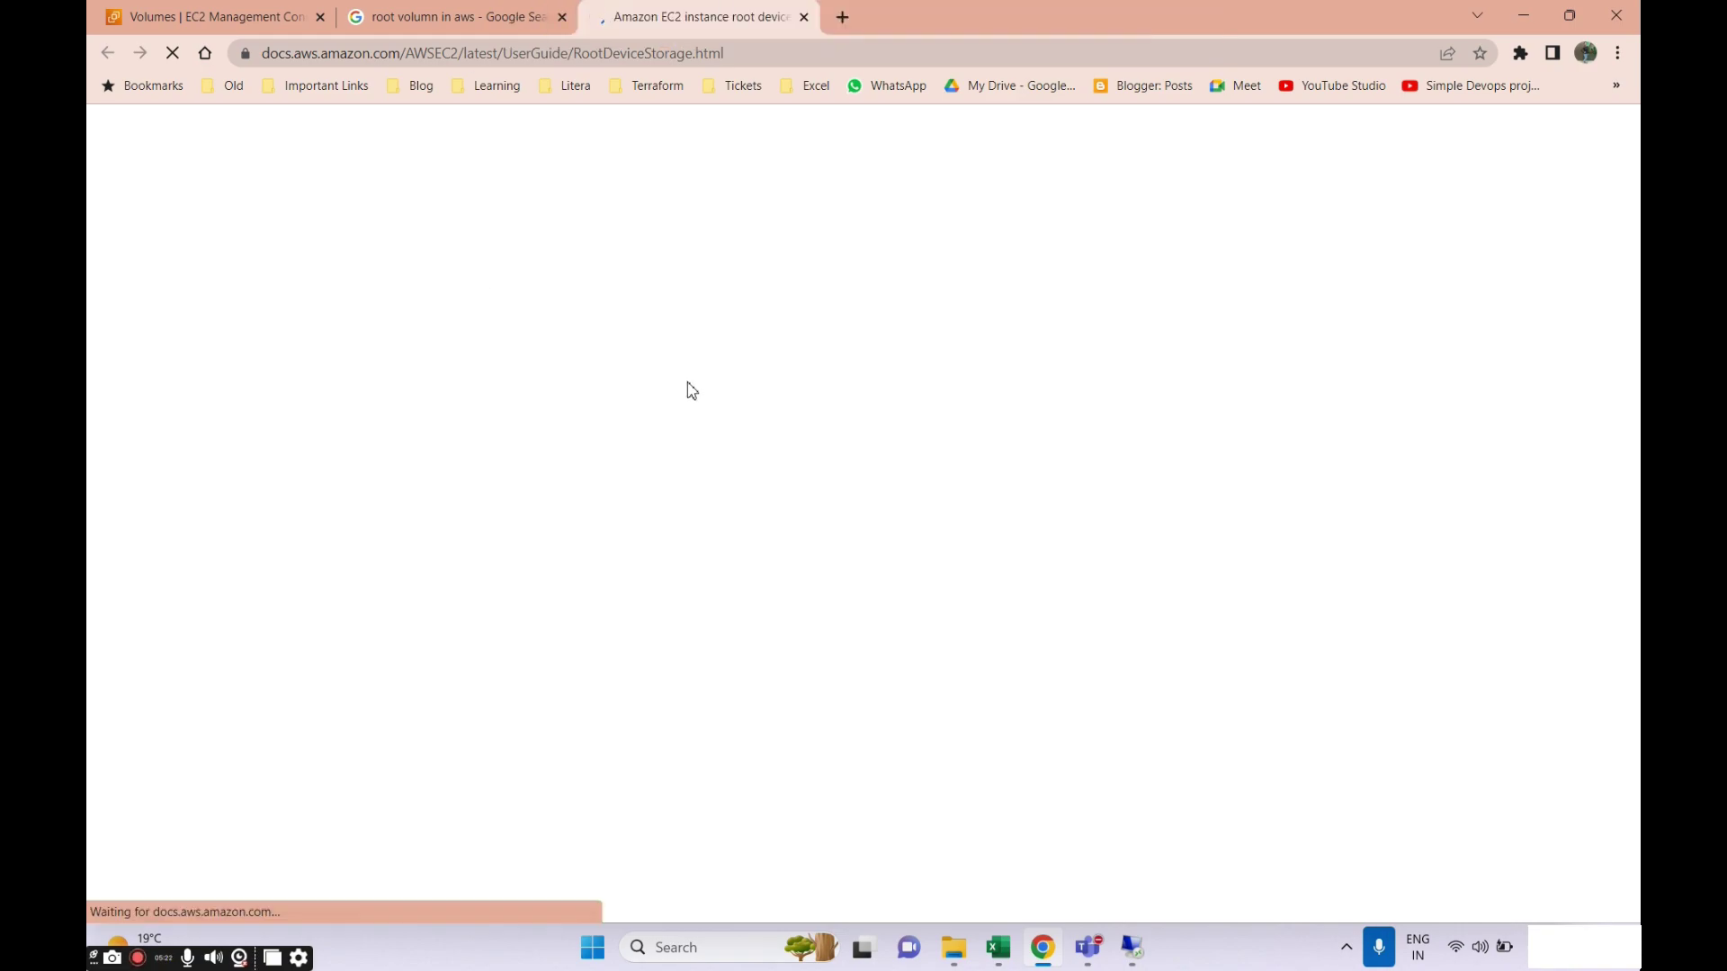
scroll(809, 558, up, 7)
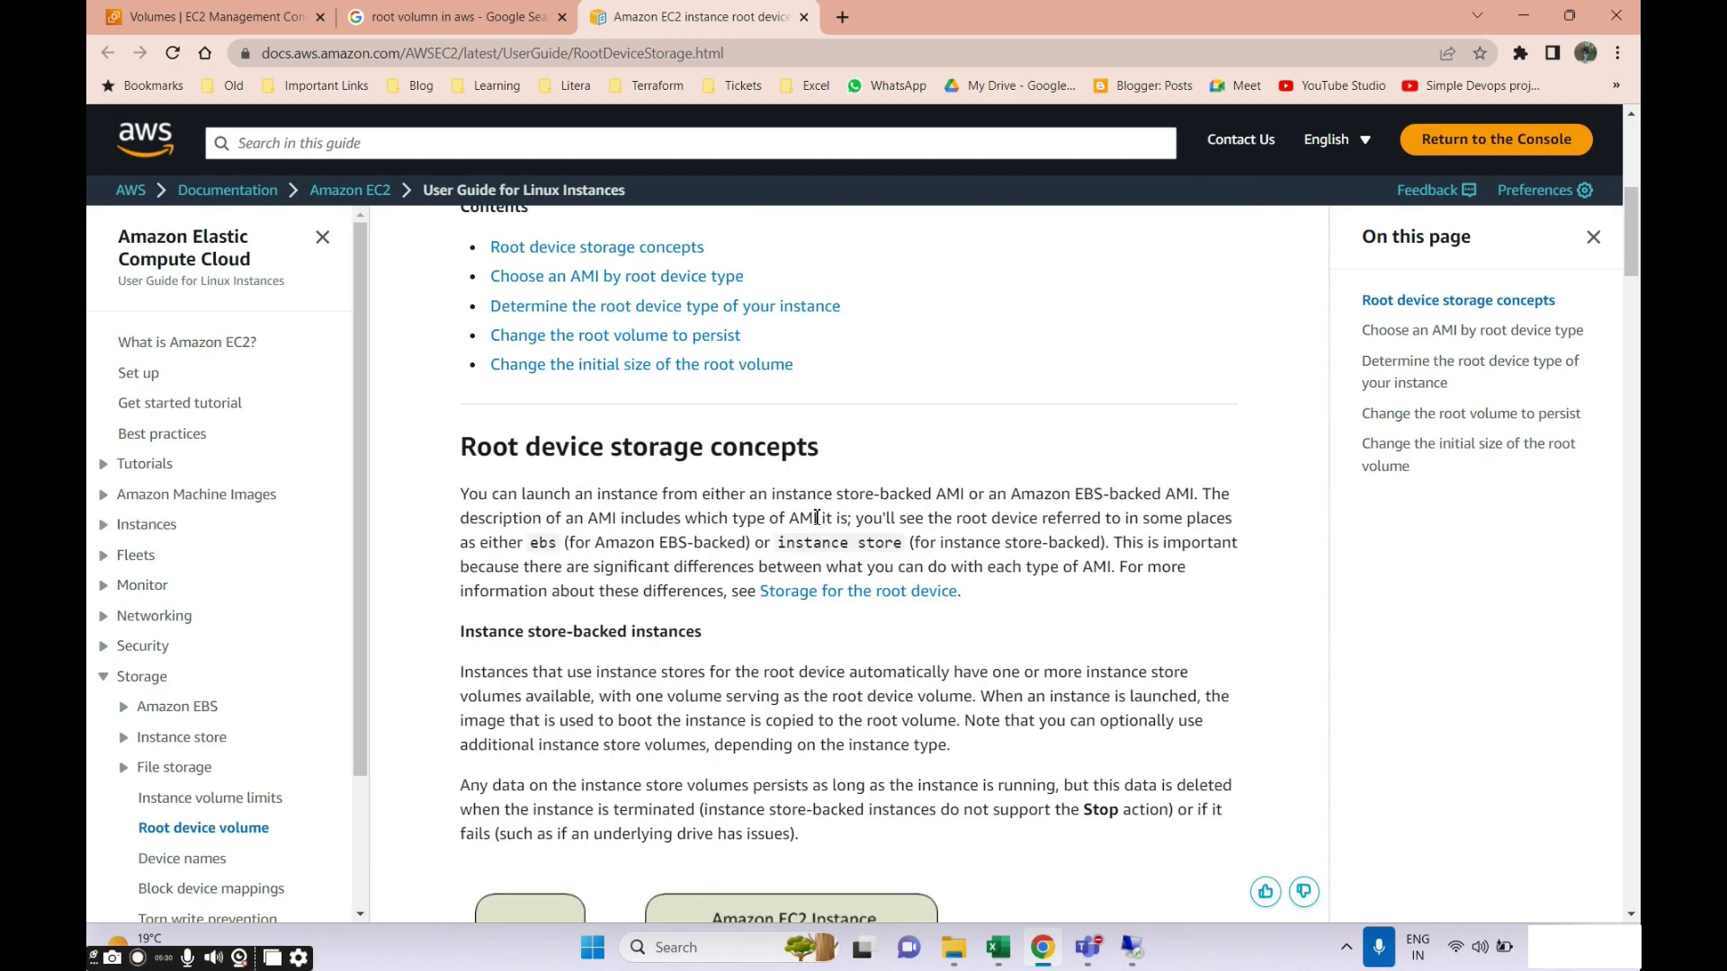
scroll(810, 671, down, 10)
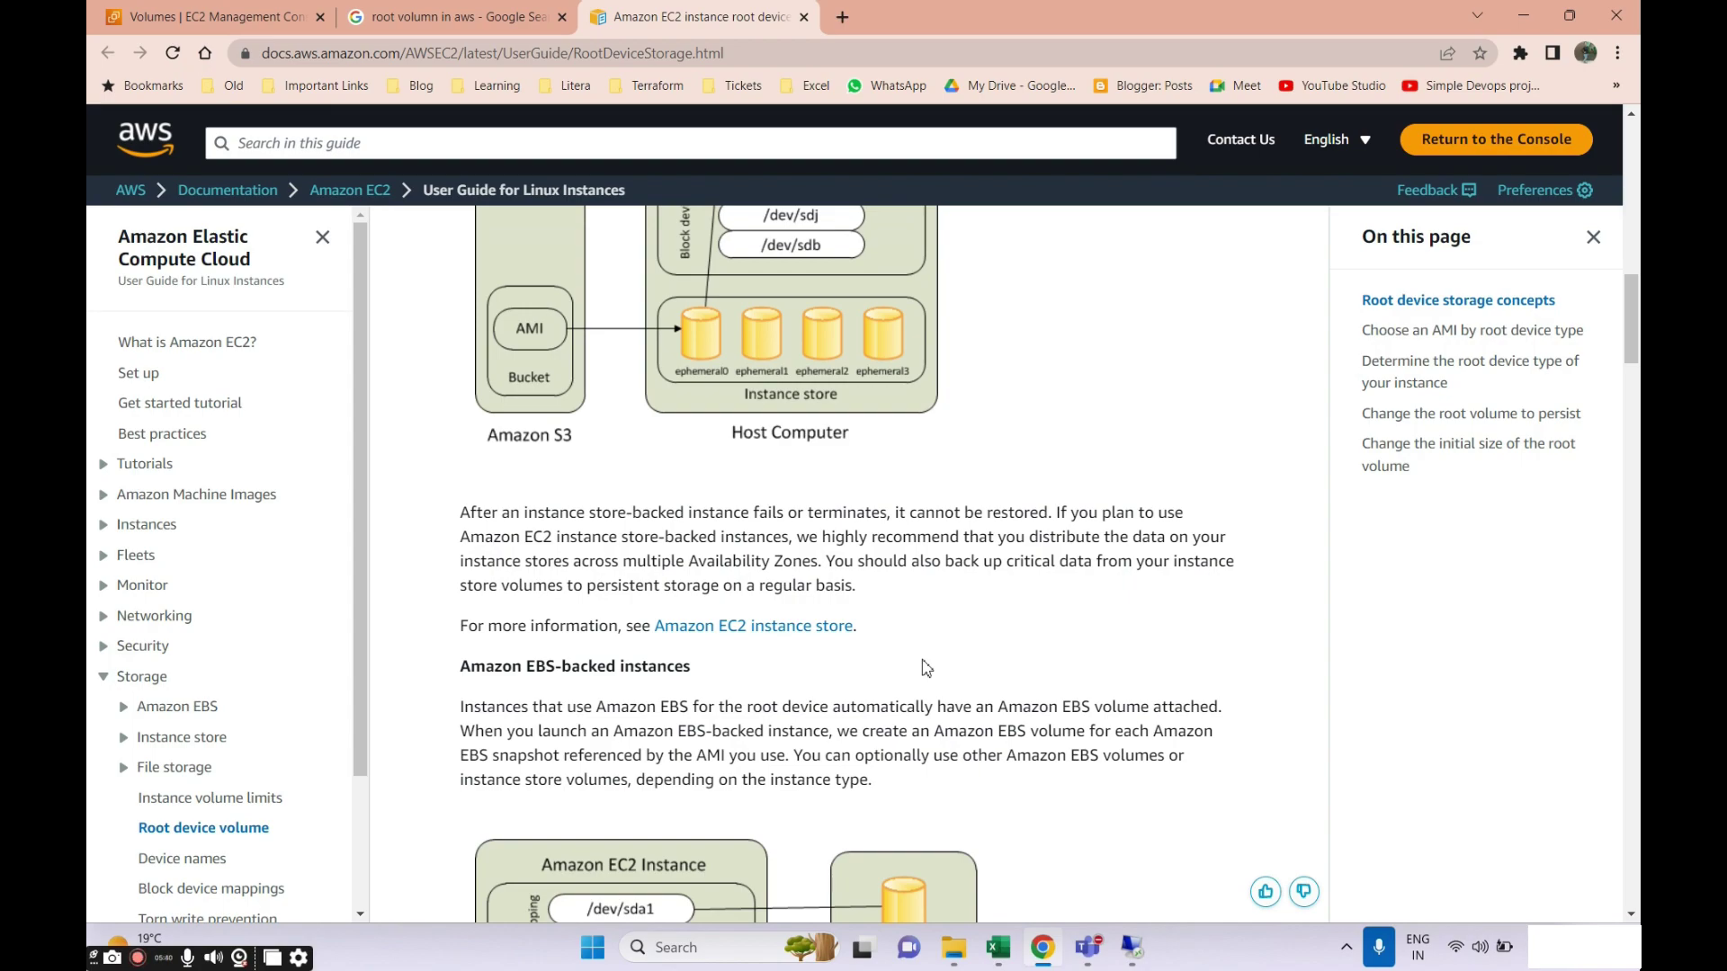
scroll(927, 668, down, 5)
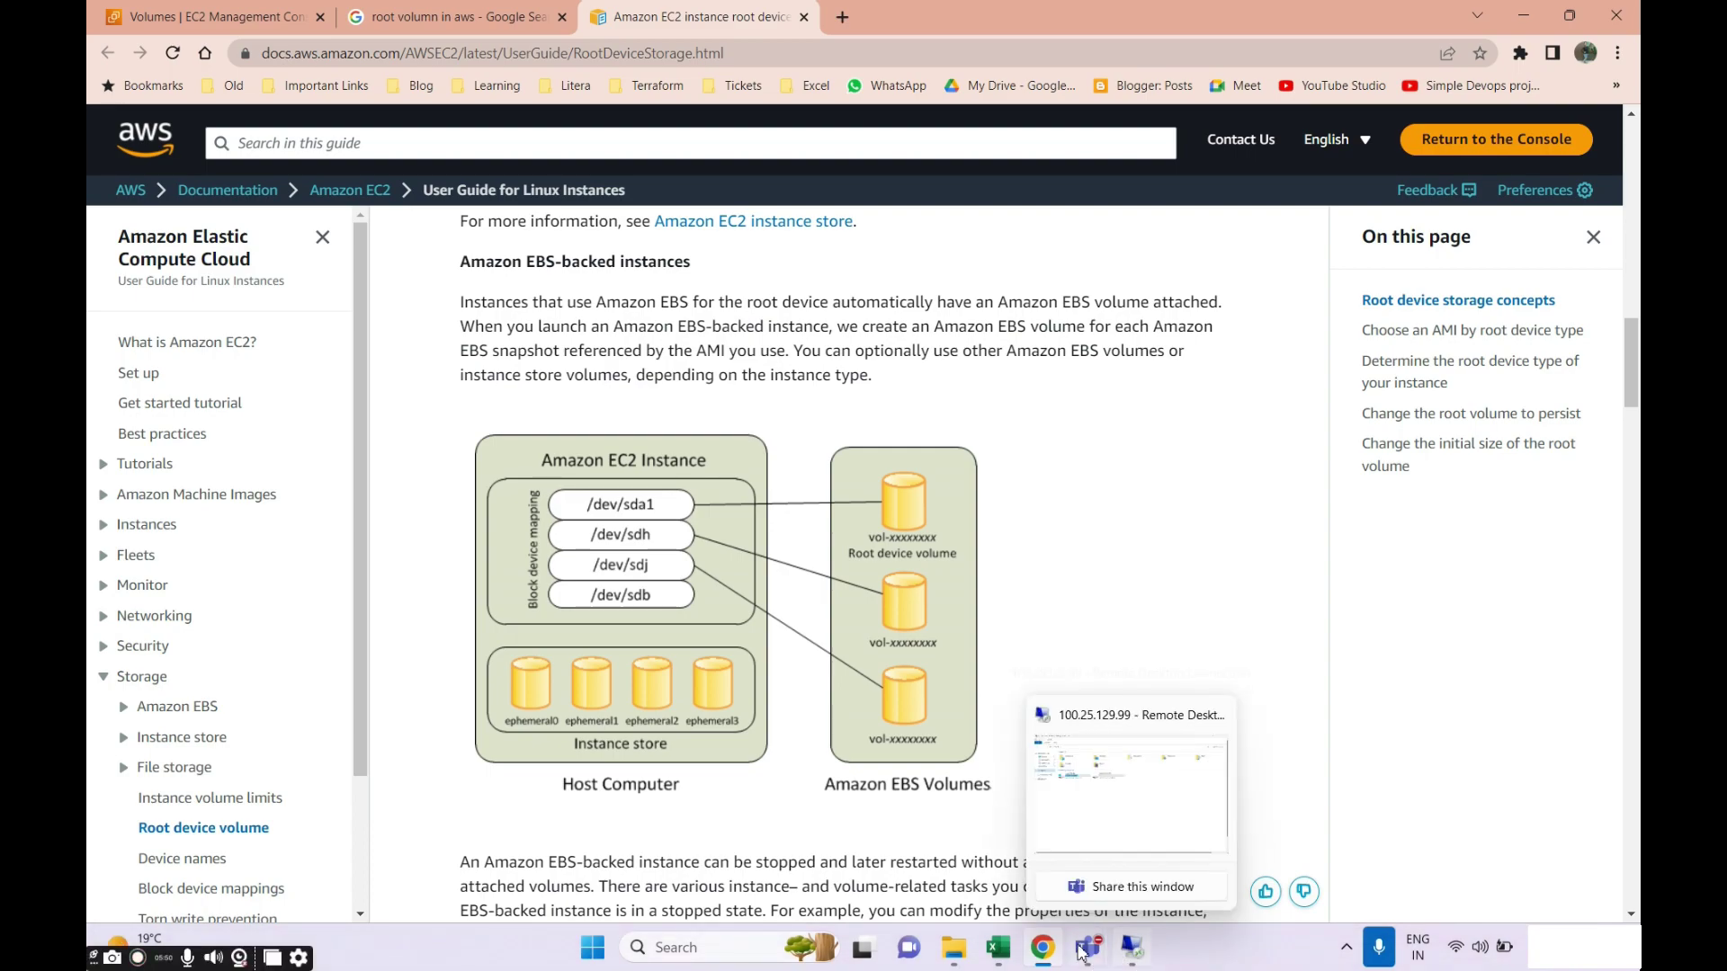
click(1132, 947)
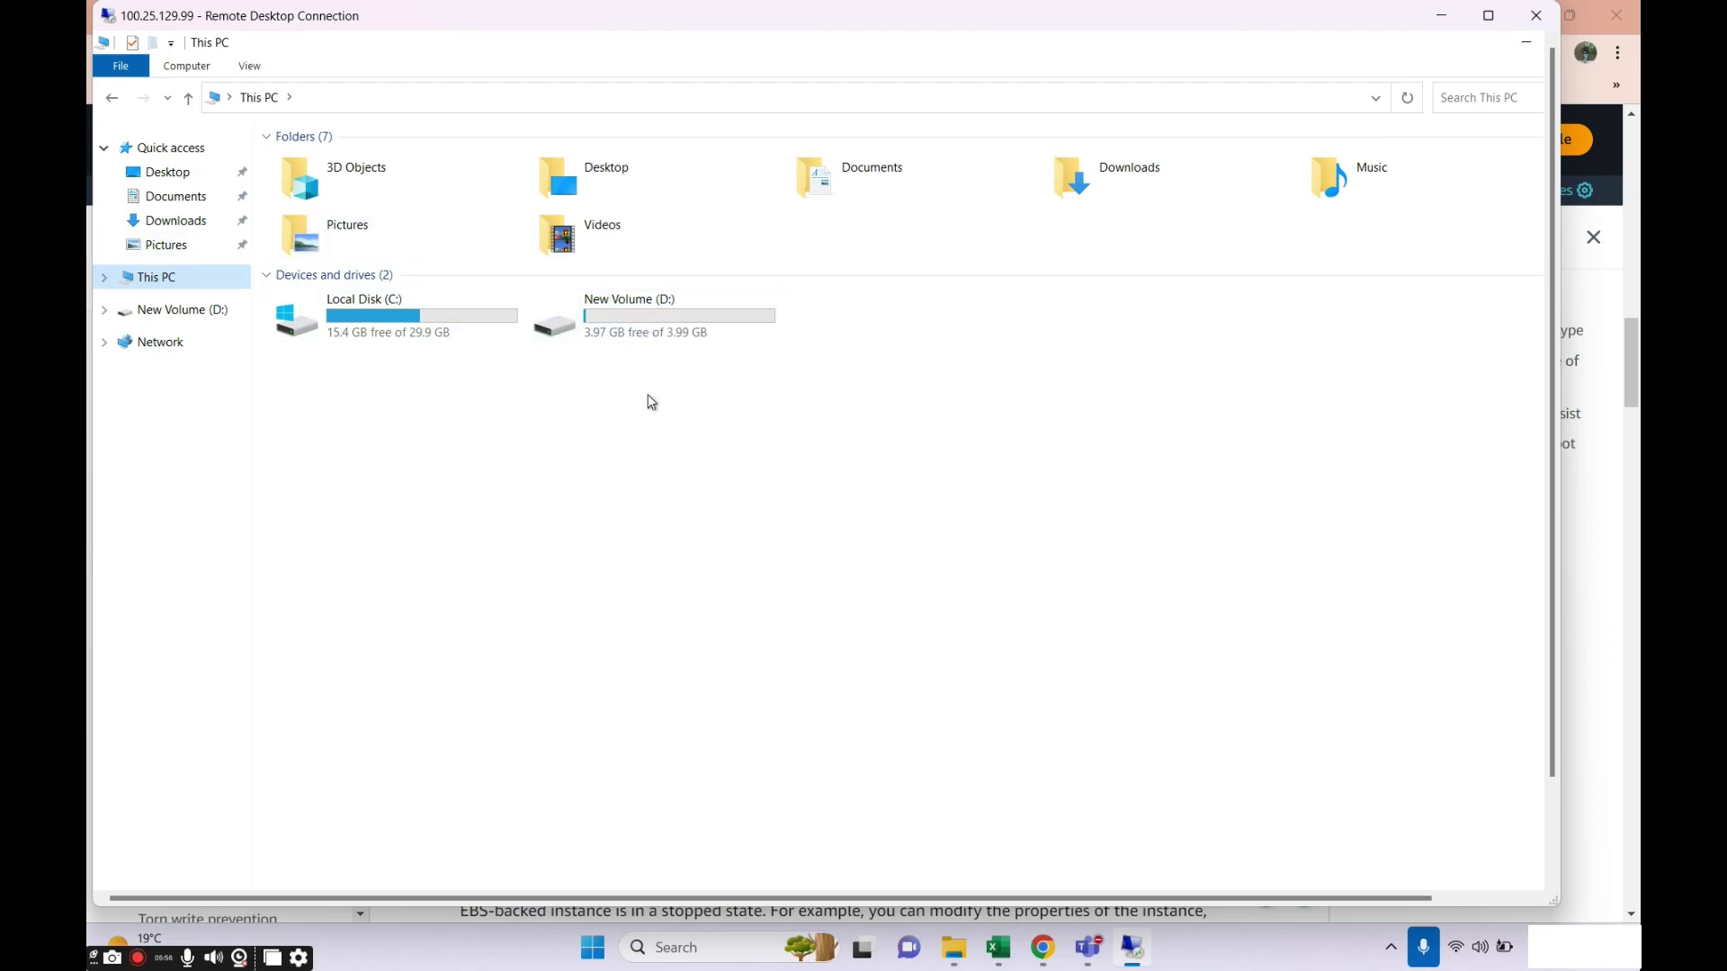
Open New Volume (D:) and create a folder named sample 4 GB.
click(632, 327)
double_click(634, 330)
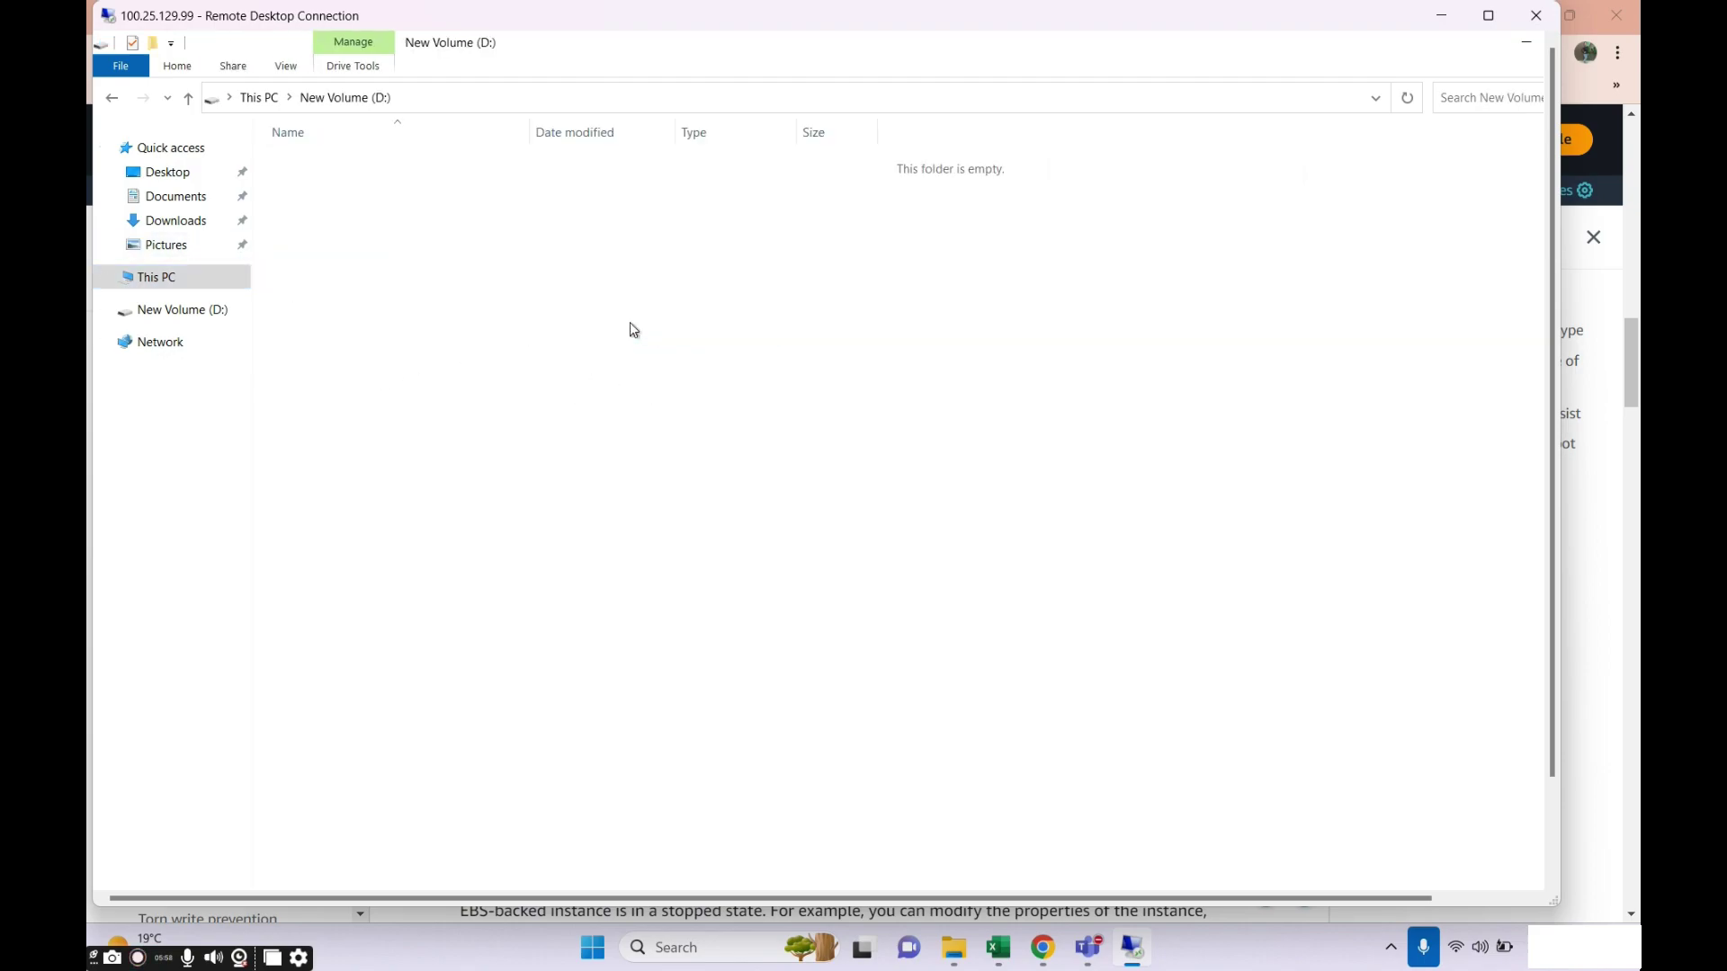
right_click(621, 360)
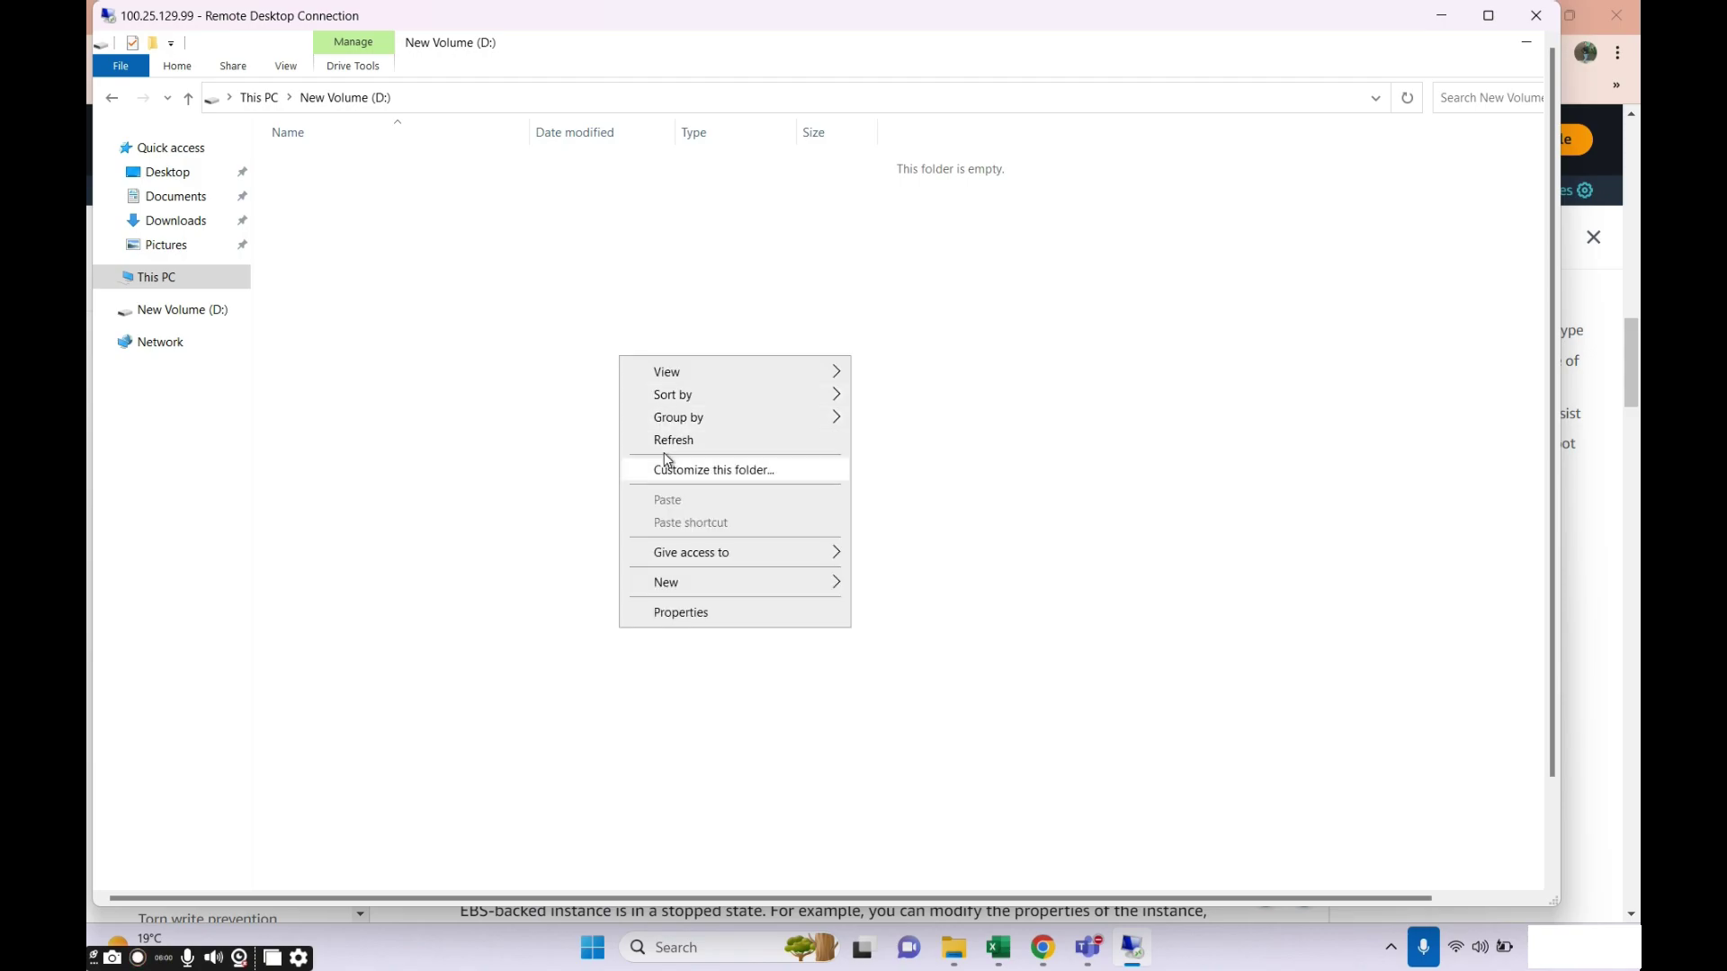
mouse_move(693, 586)
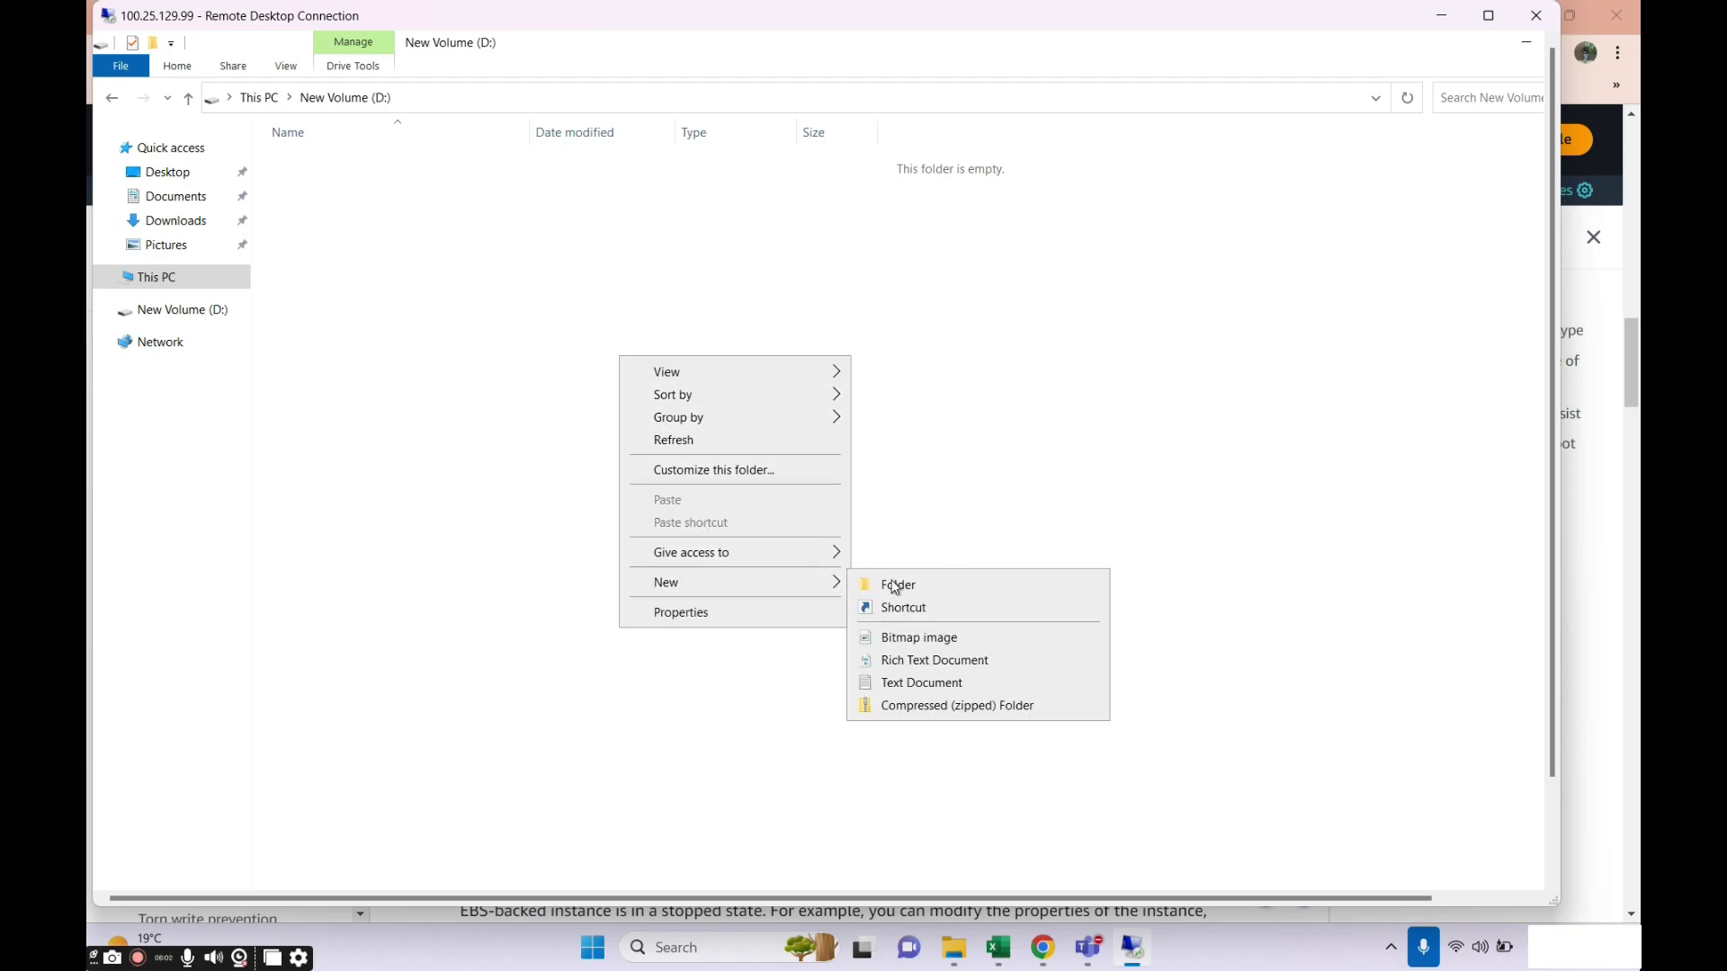
click(895, 582)
text(sample 4 GB)
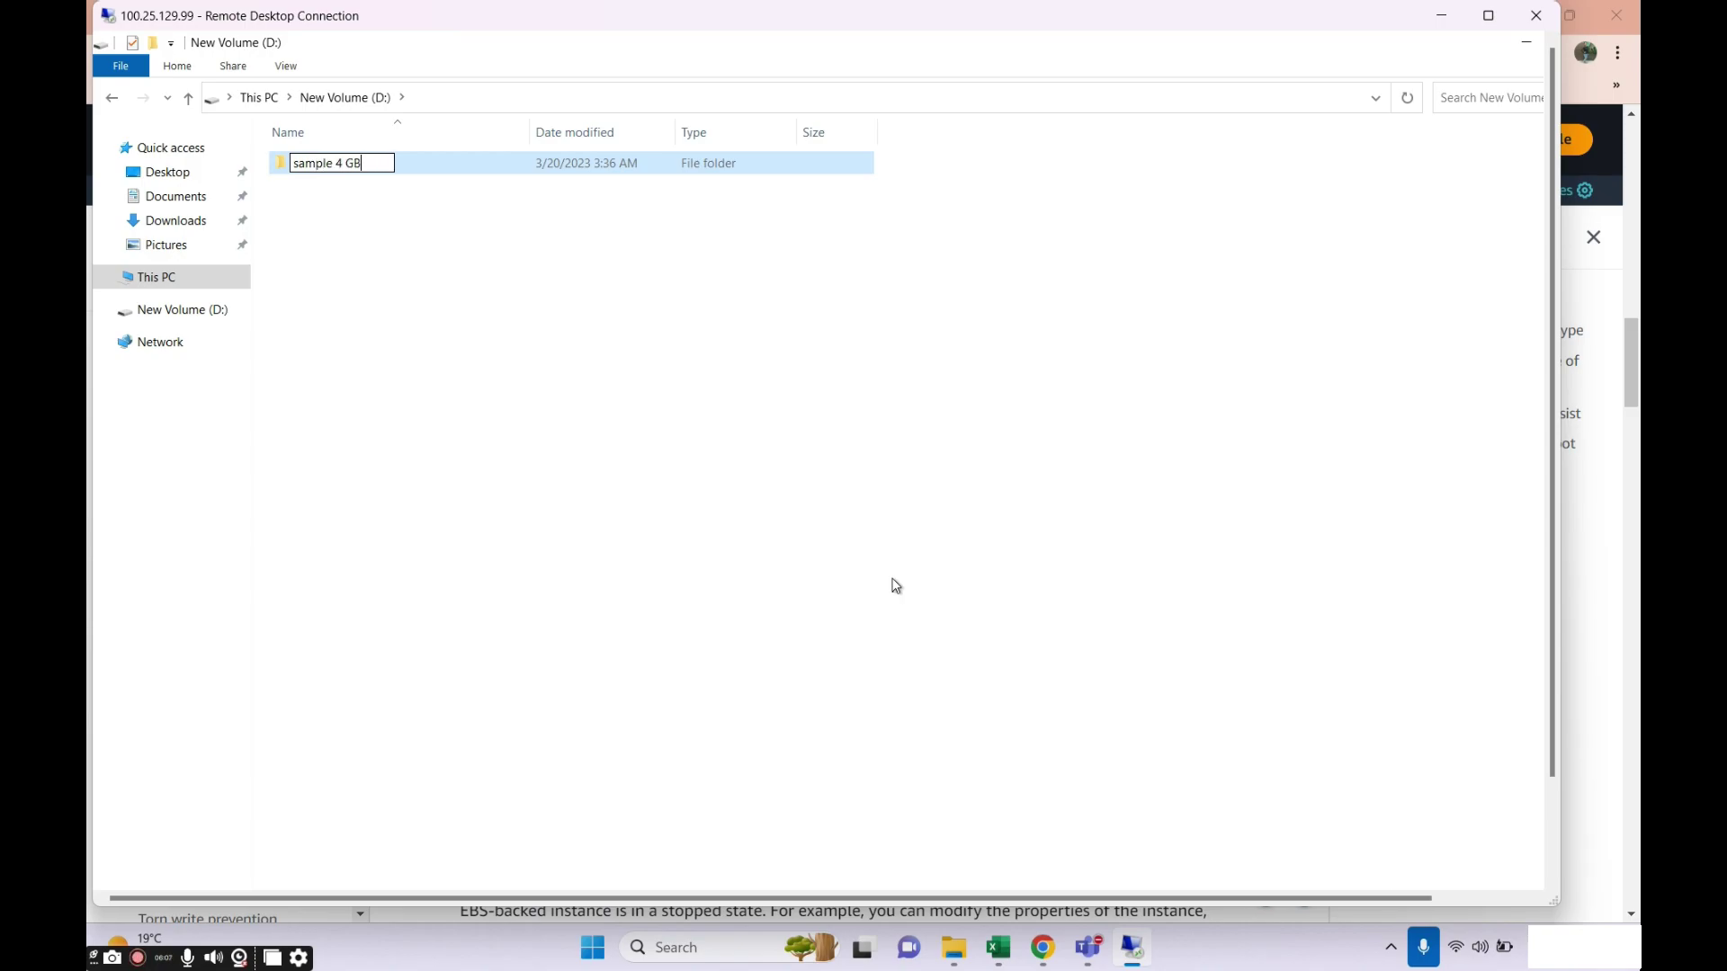
key(Return)
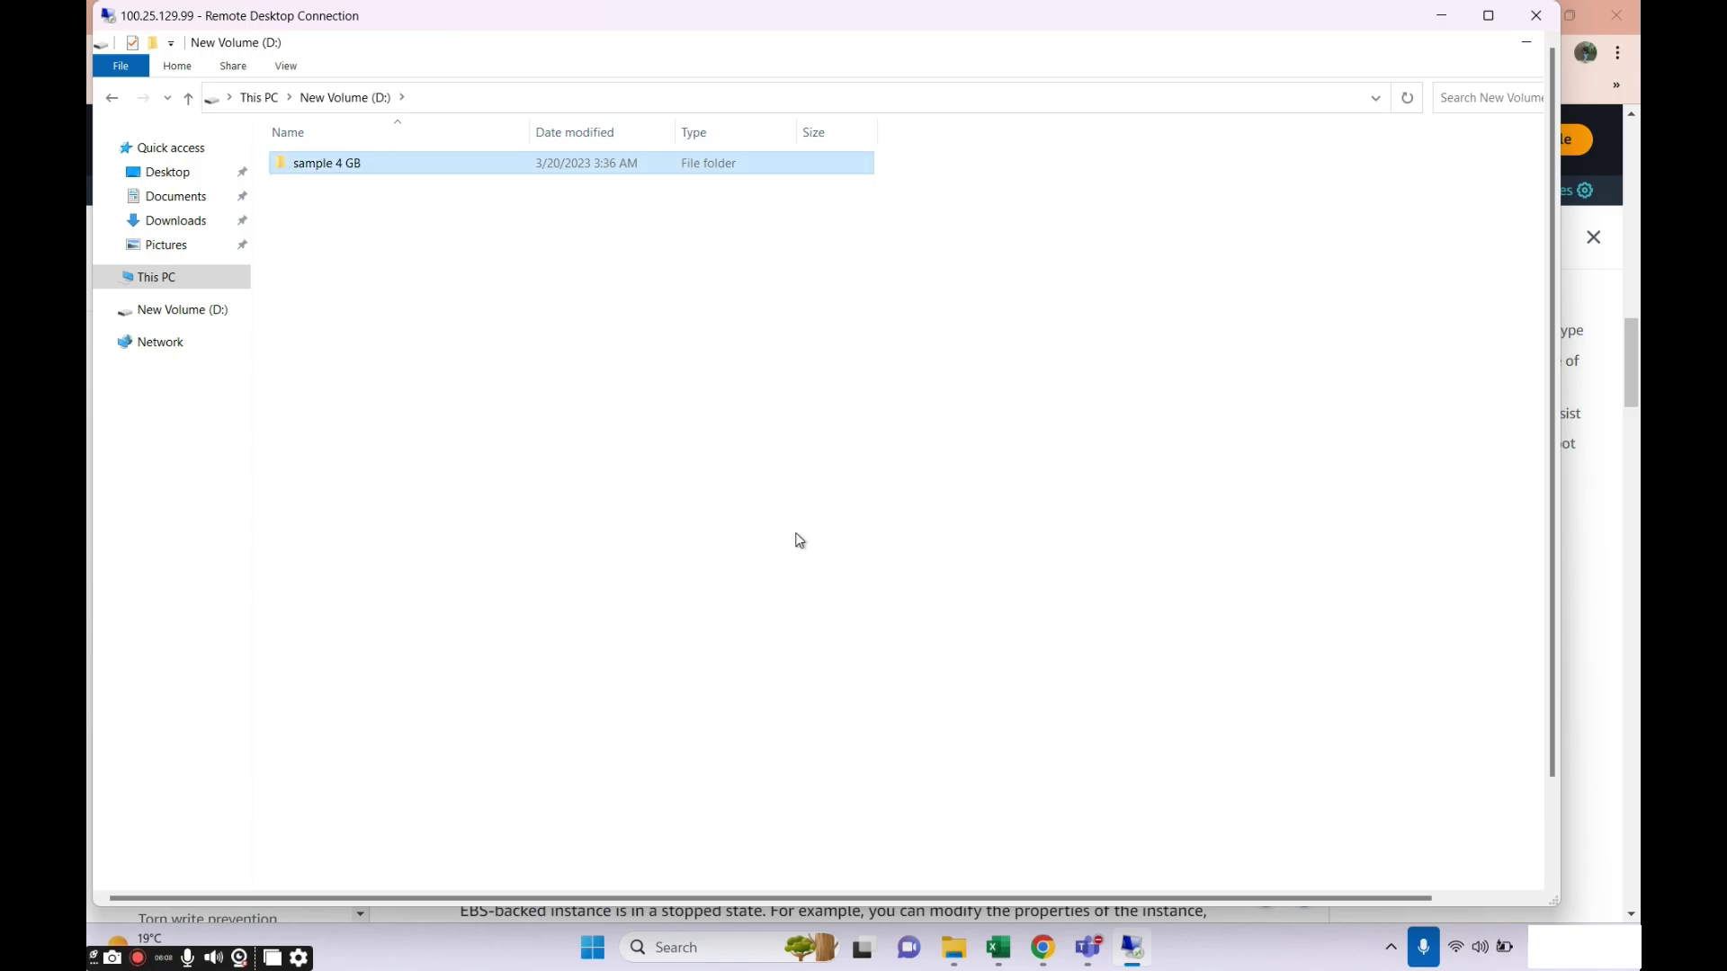
Add a text document named 4gb vol file to D:.
right_click(797, 538)
mouse_move(848, 782)
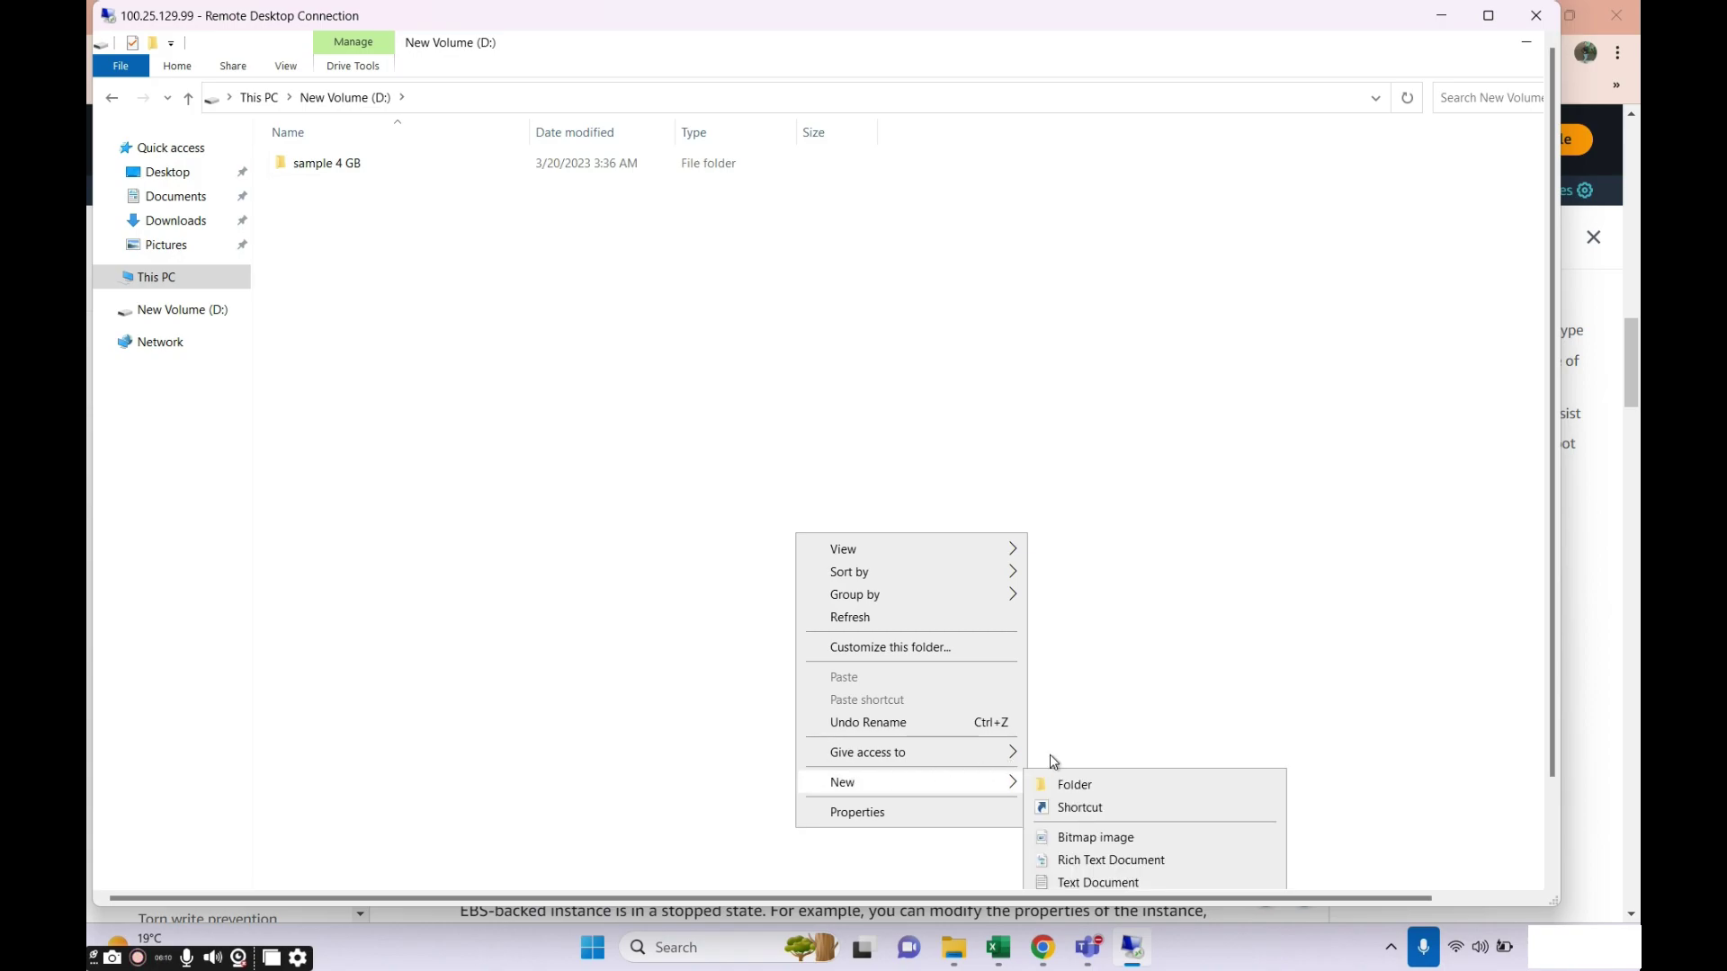
click(1070, 883)
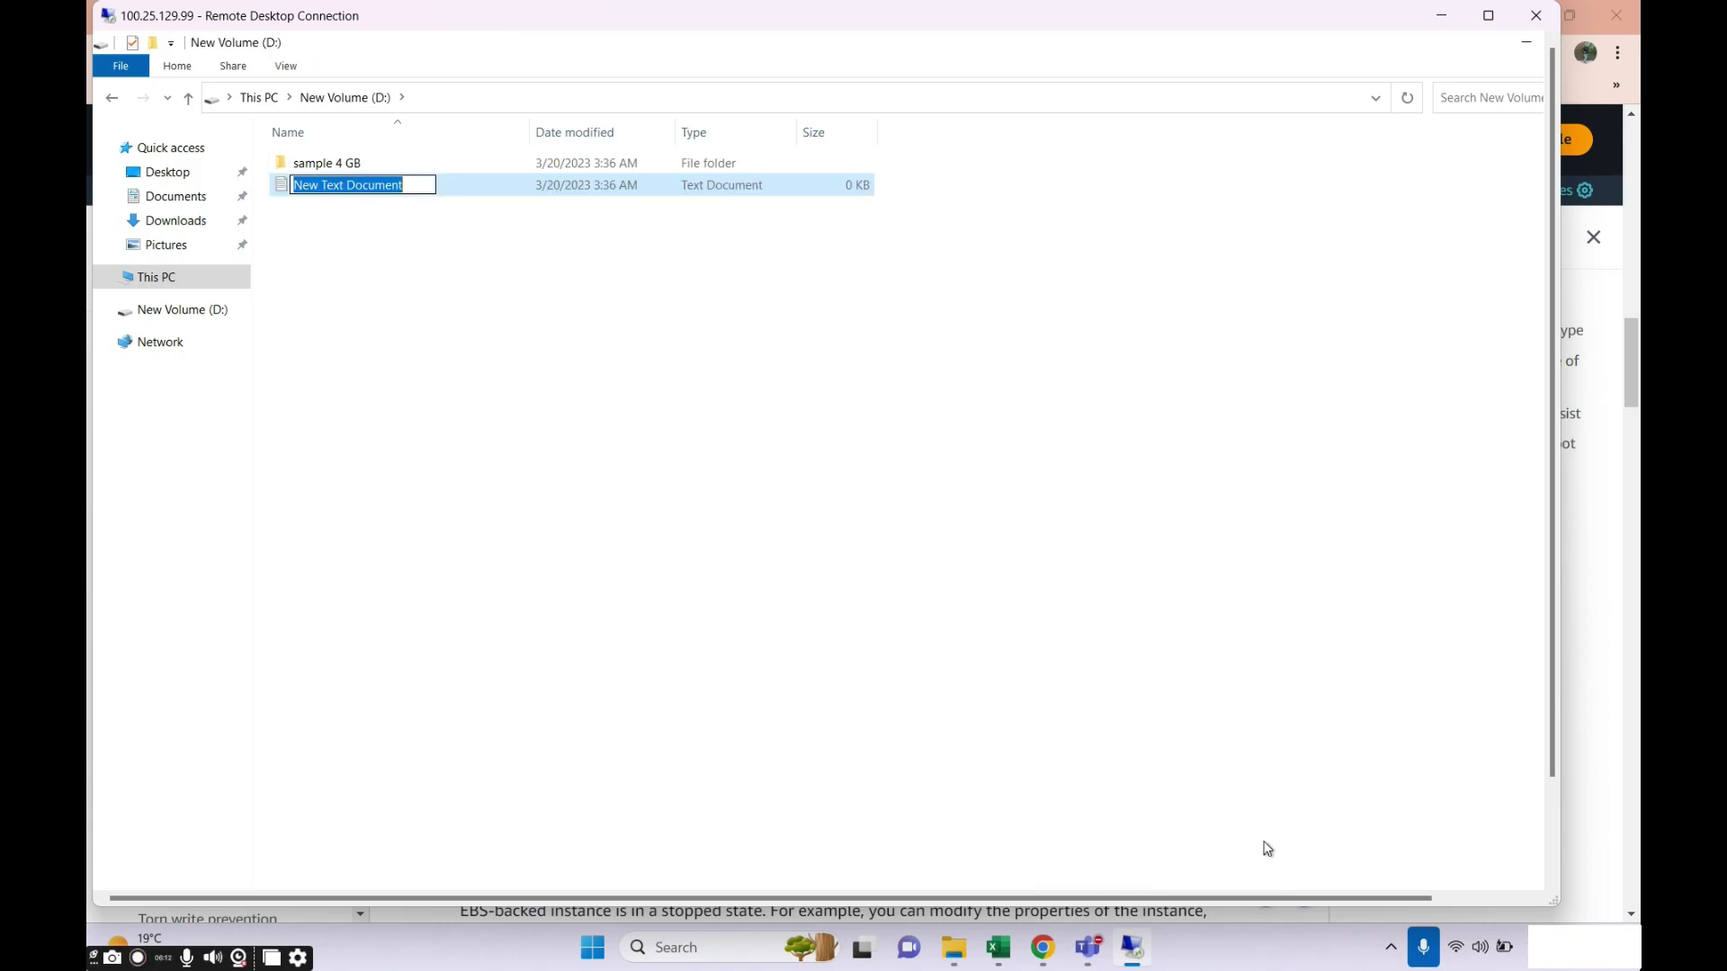
text(4gb )
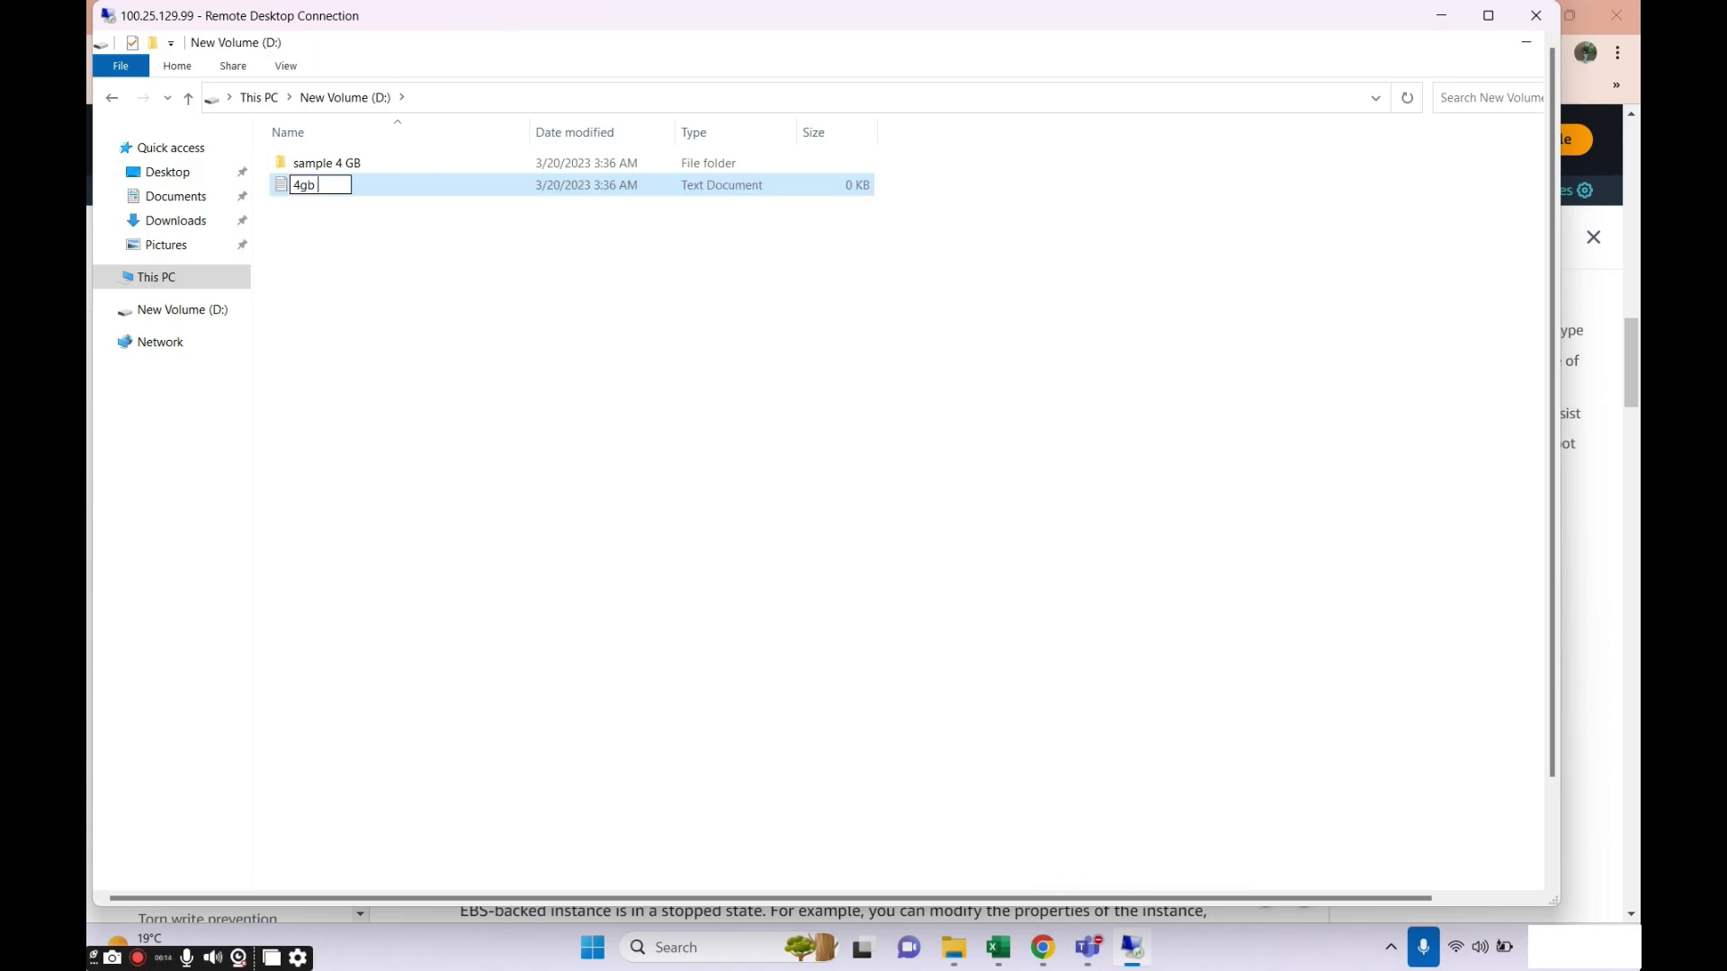
text(vol file)
key(Return)
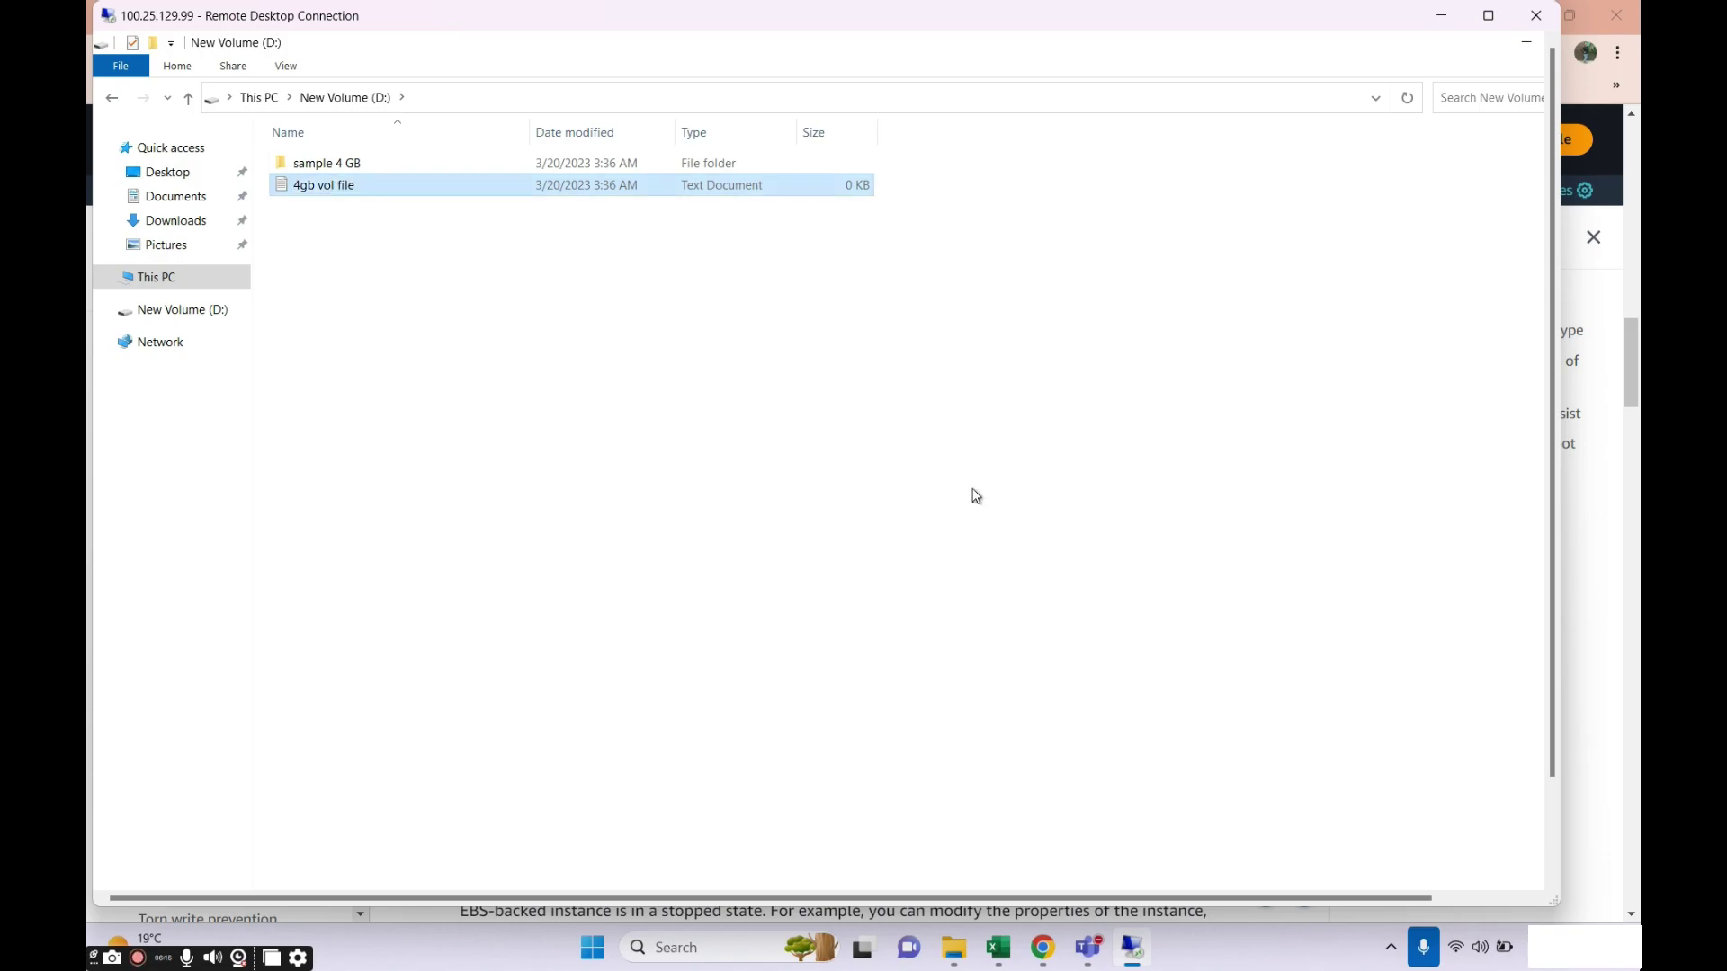
click(1407, 97)
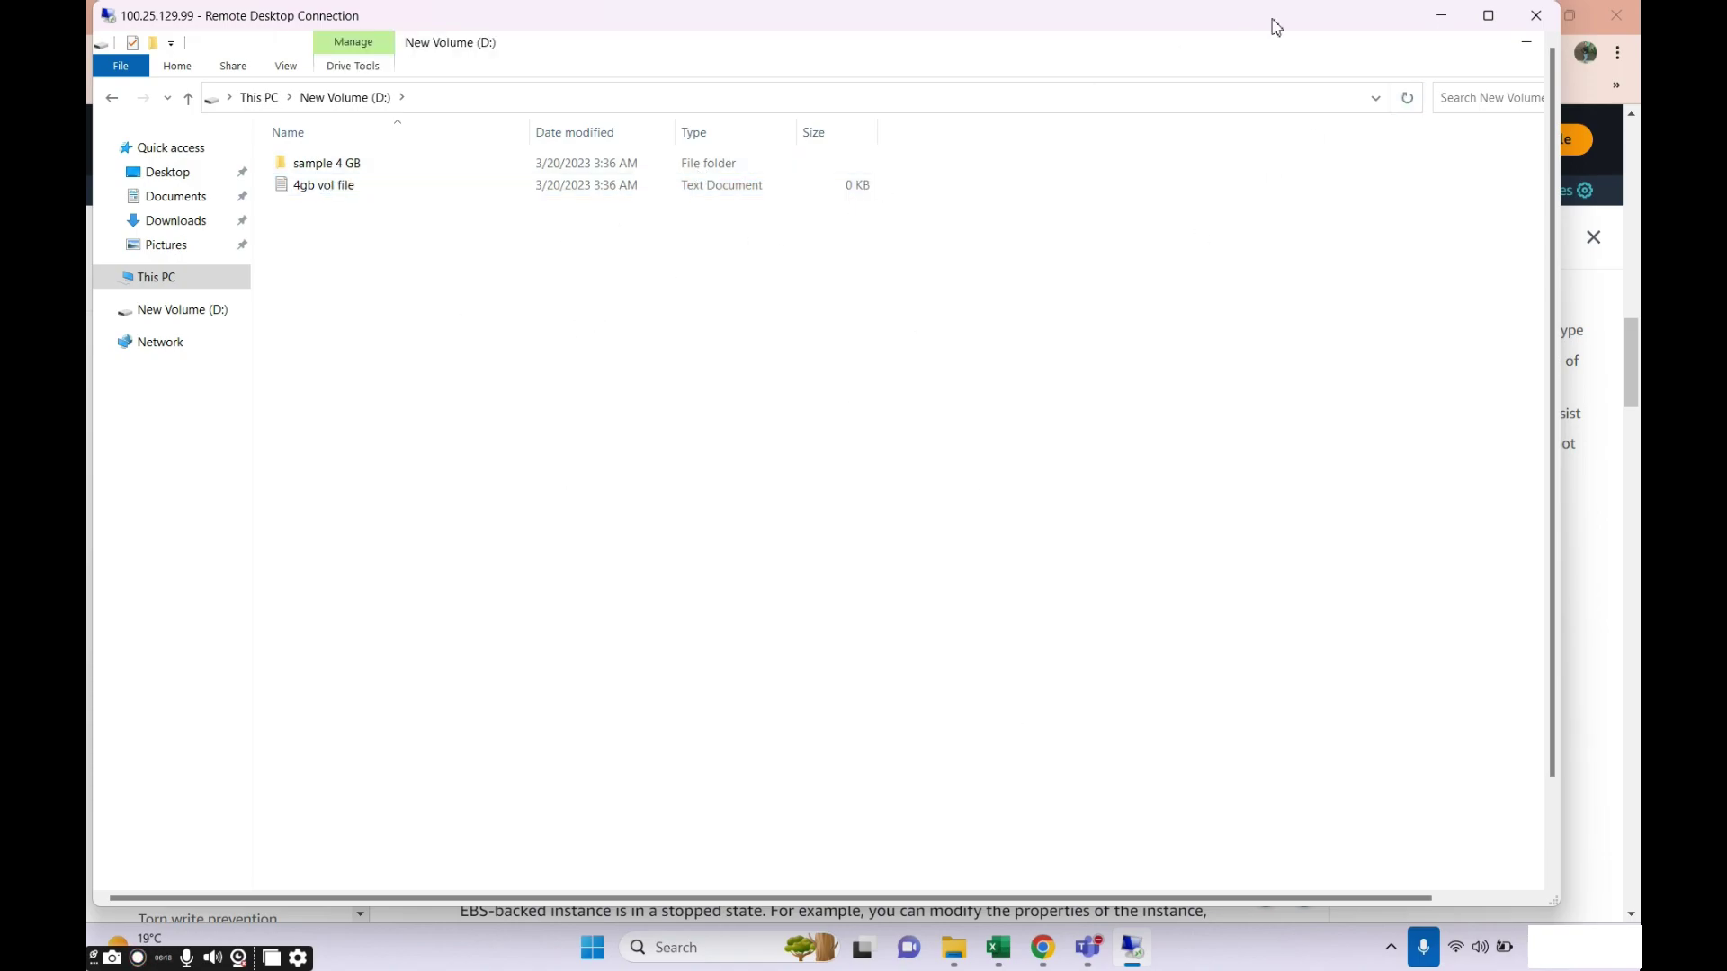
Minimize the remote session and confirm in EC2 Instances that win-vol-machine is in us-east-1e.
click(1454, 18)
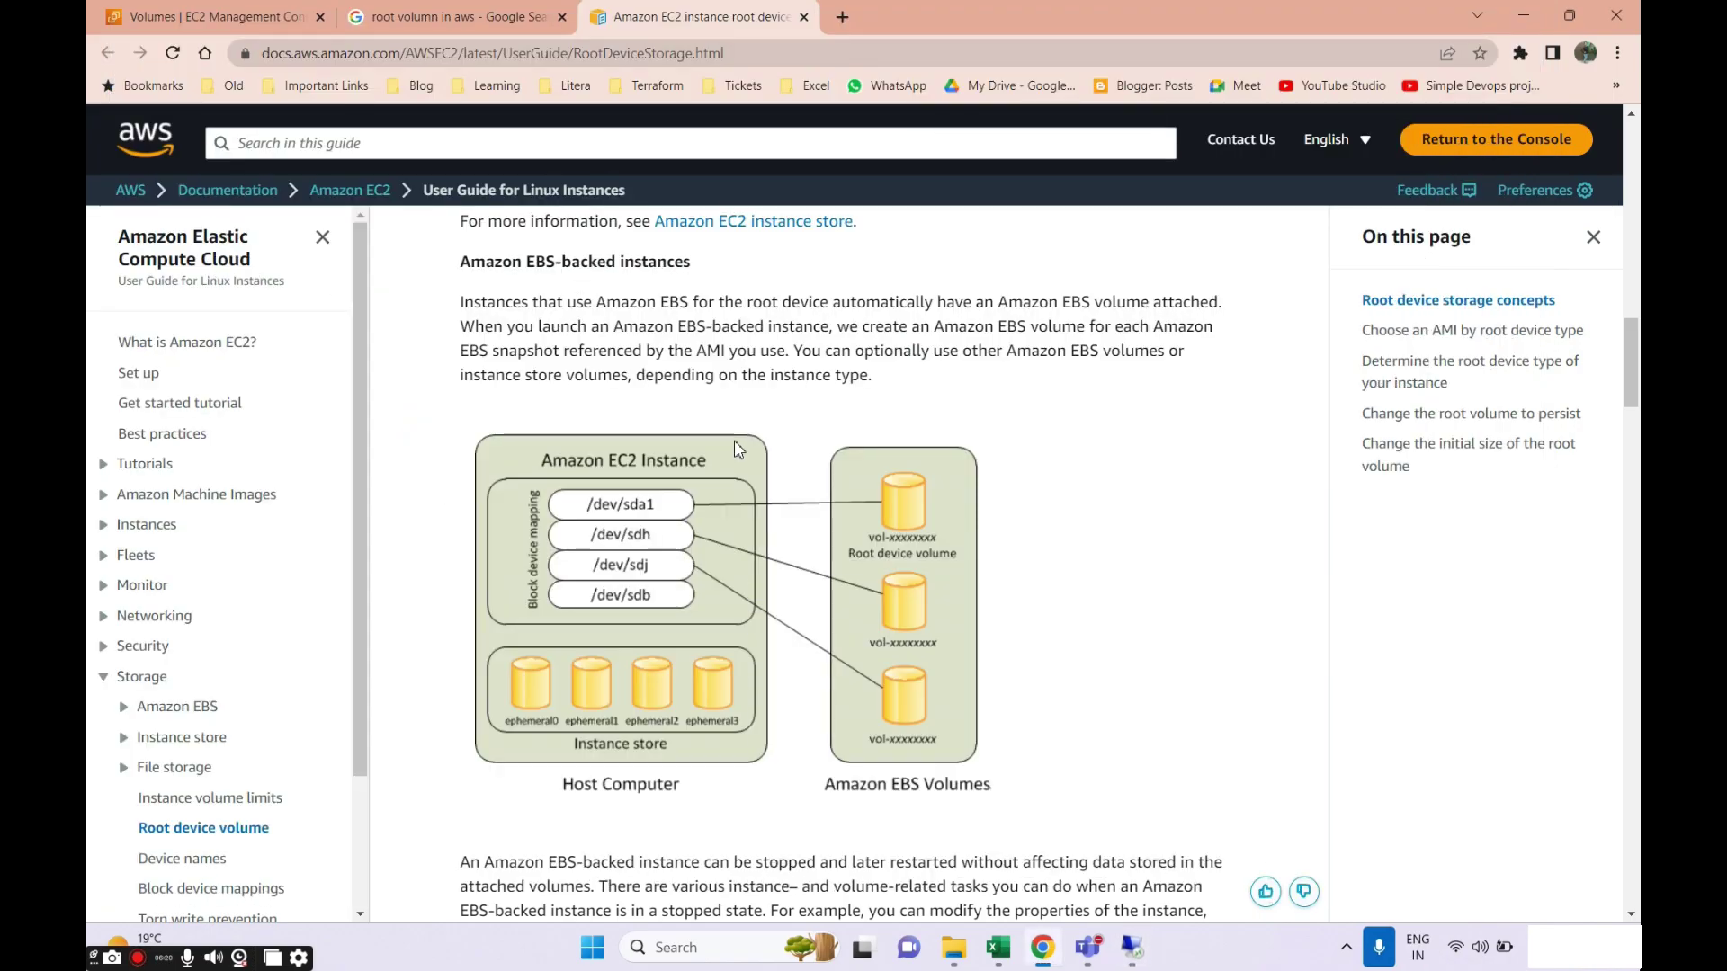
click(1132, 947)
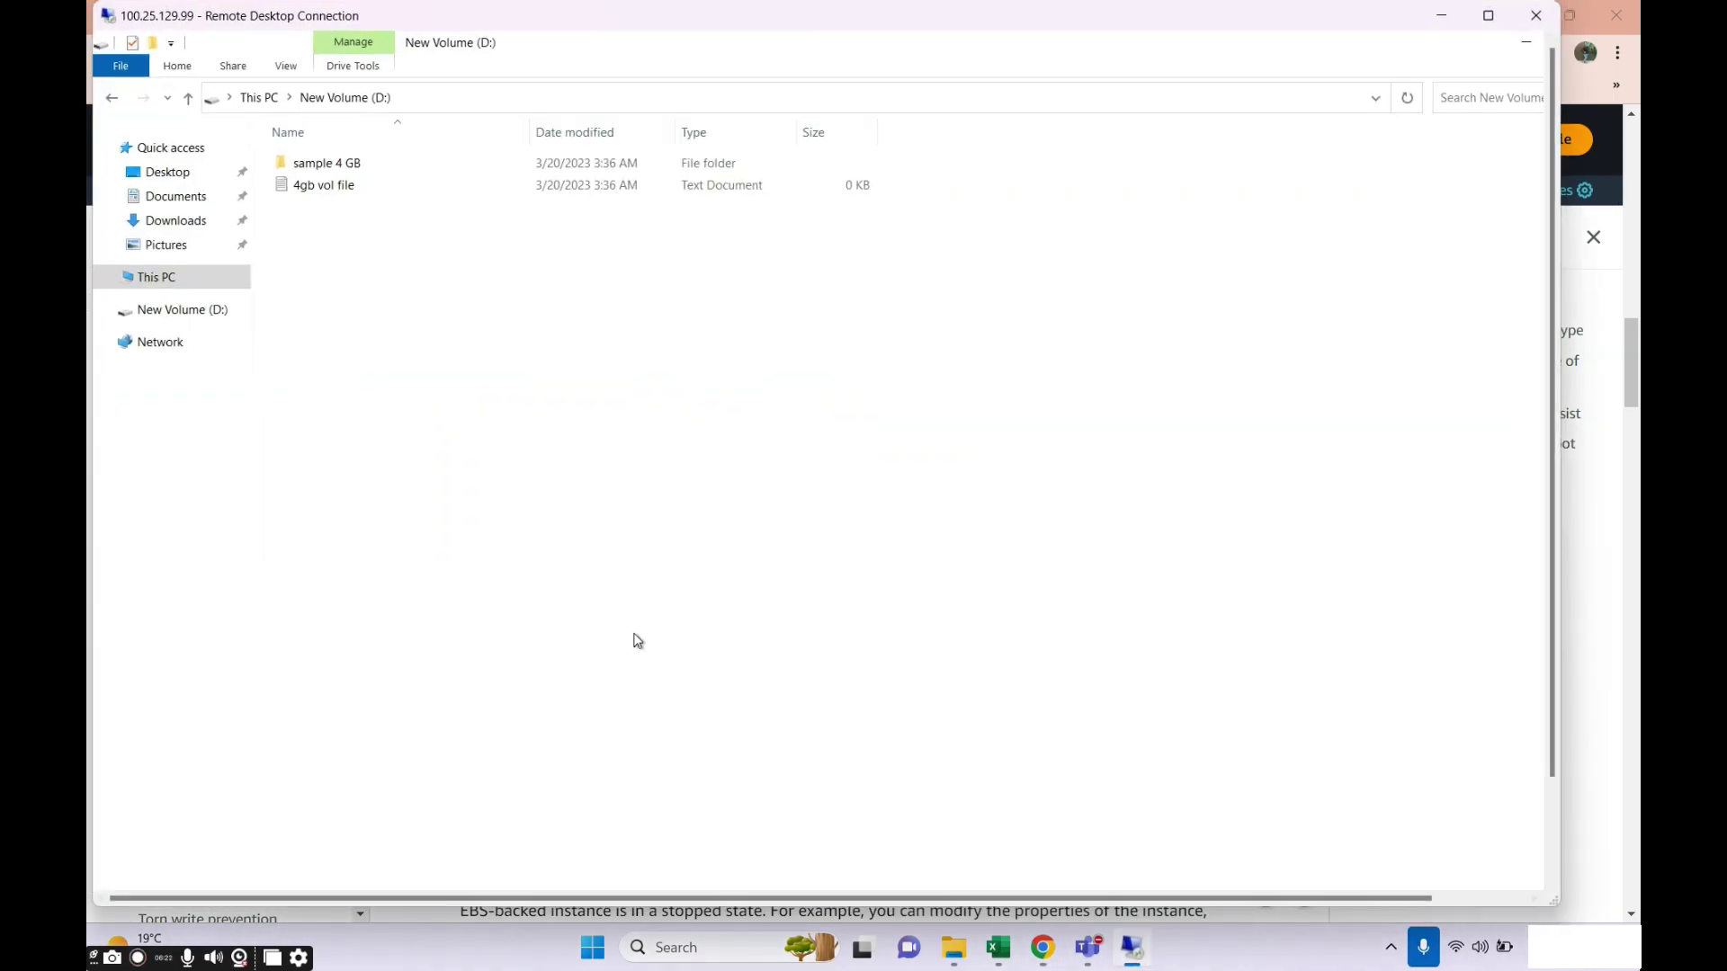
click(1444, 18)
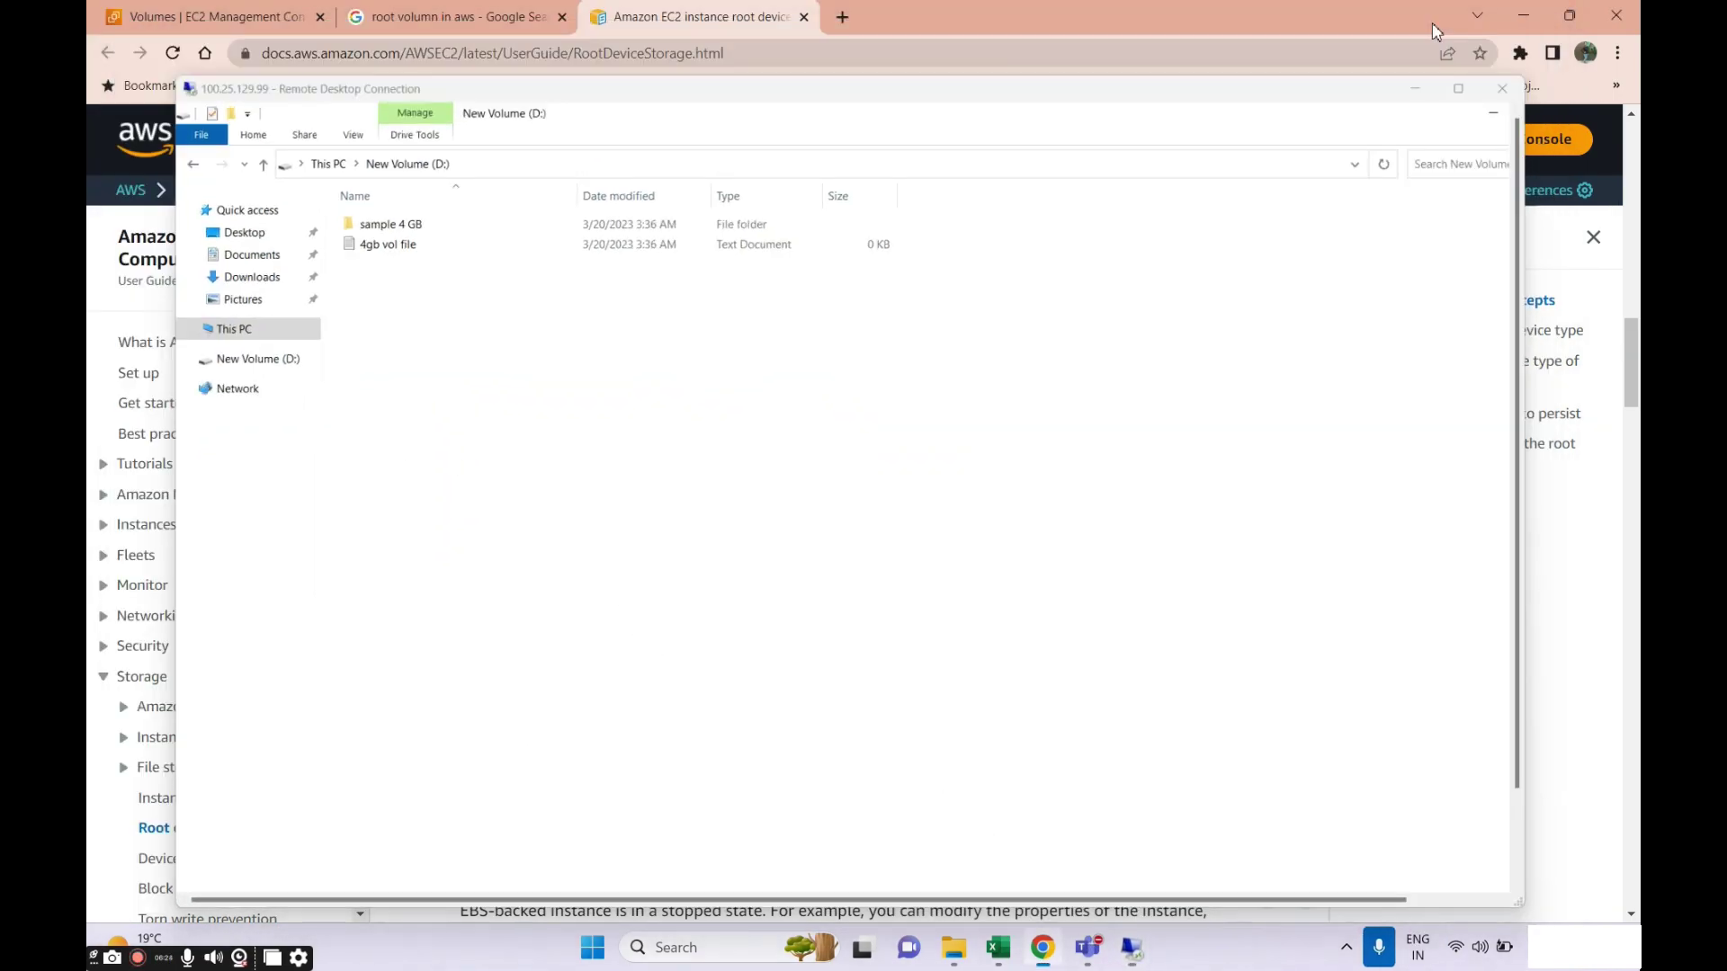
click(207, 22)
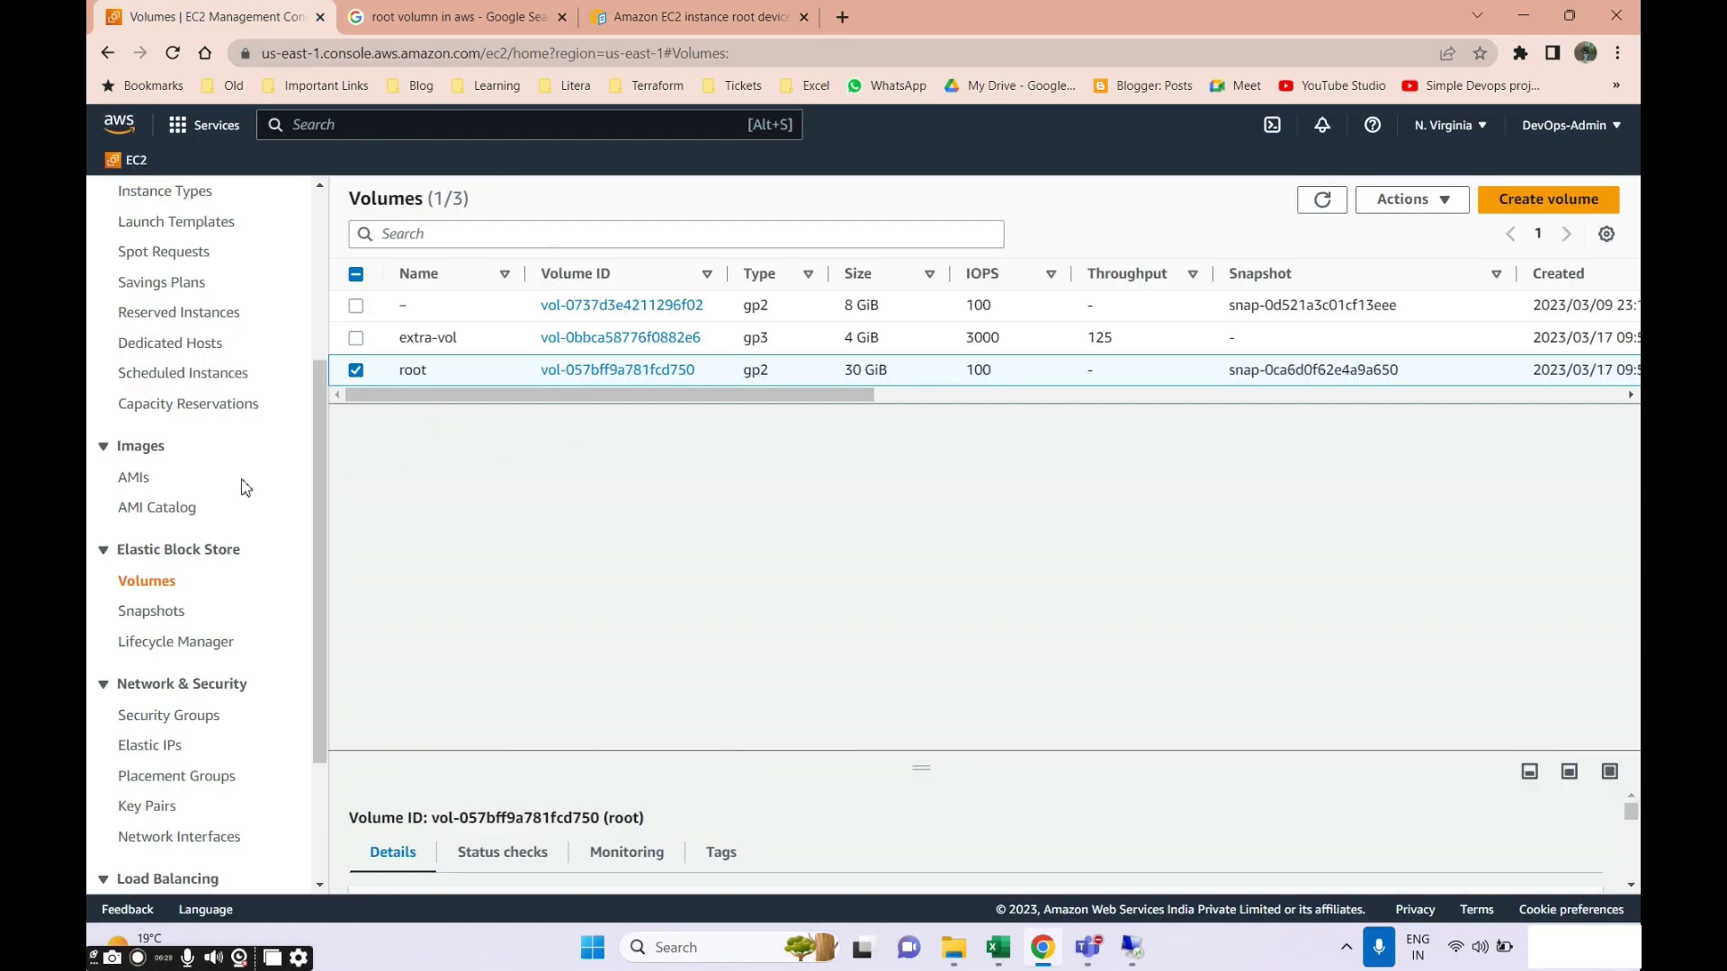
scroll(238, 486, up, 4)
click(157, 460)
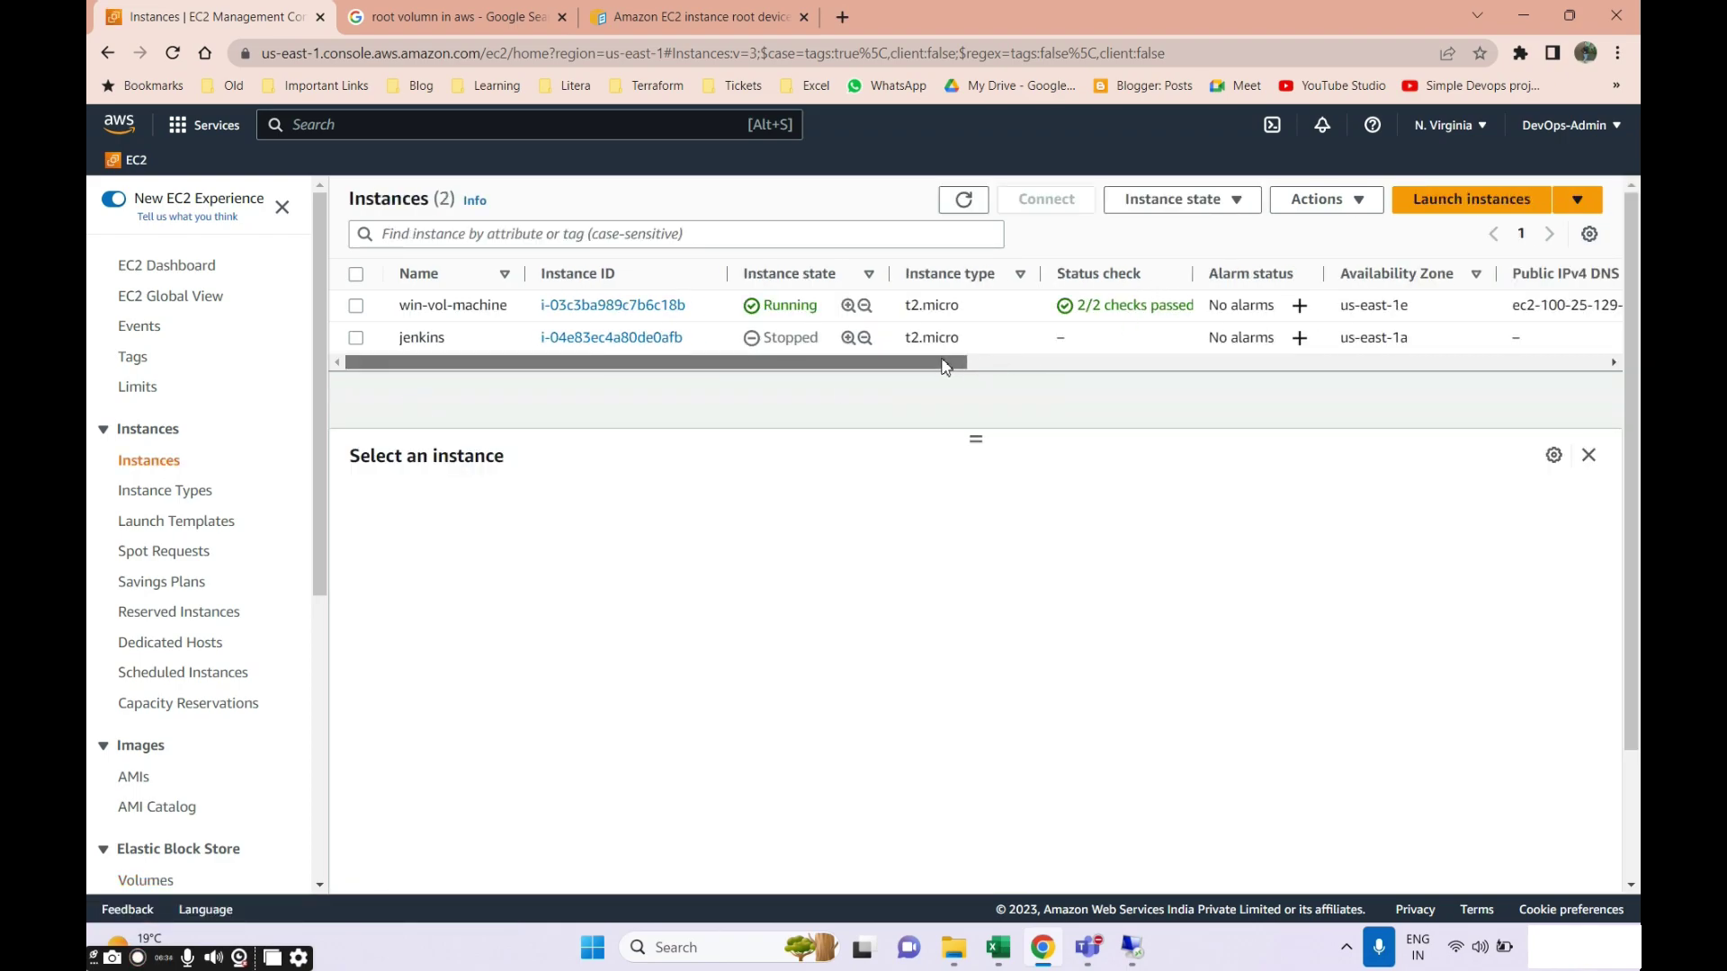
scroll(980, 362, right, 1)
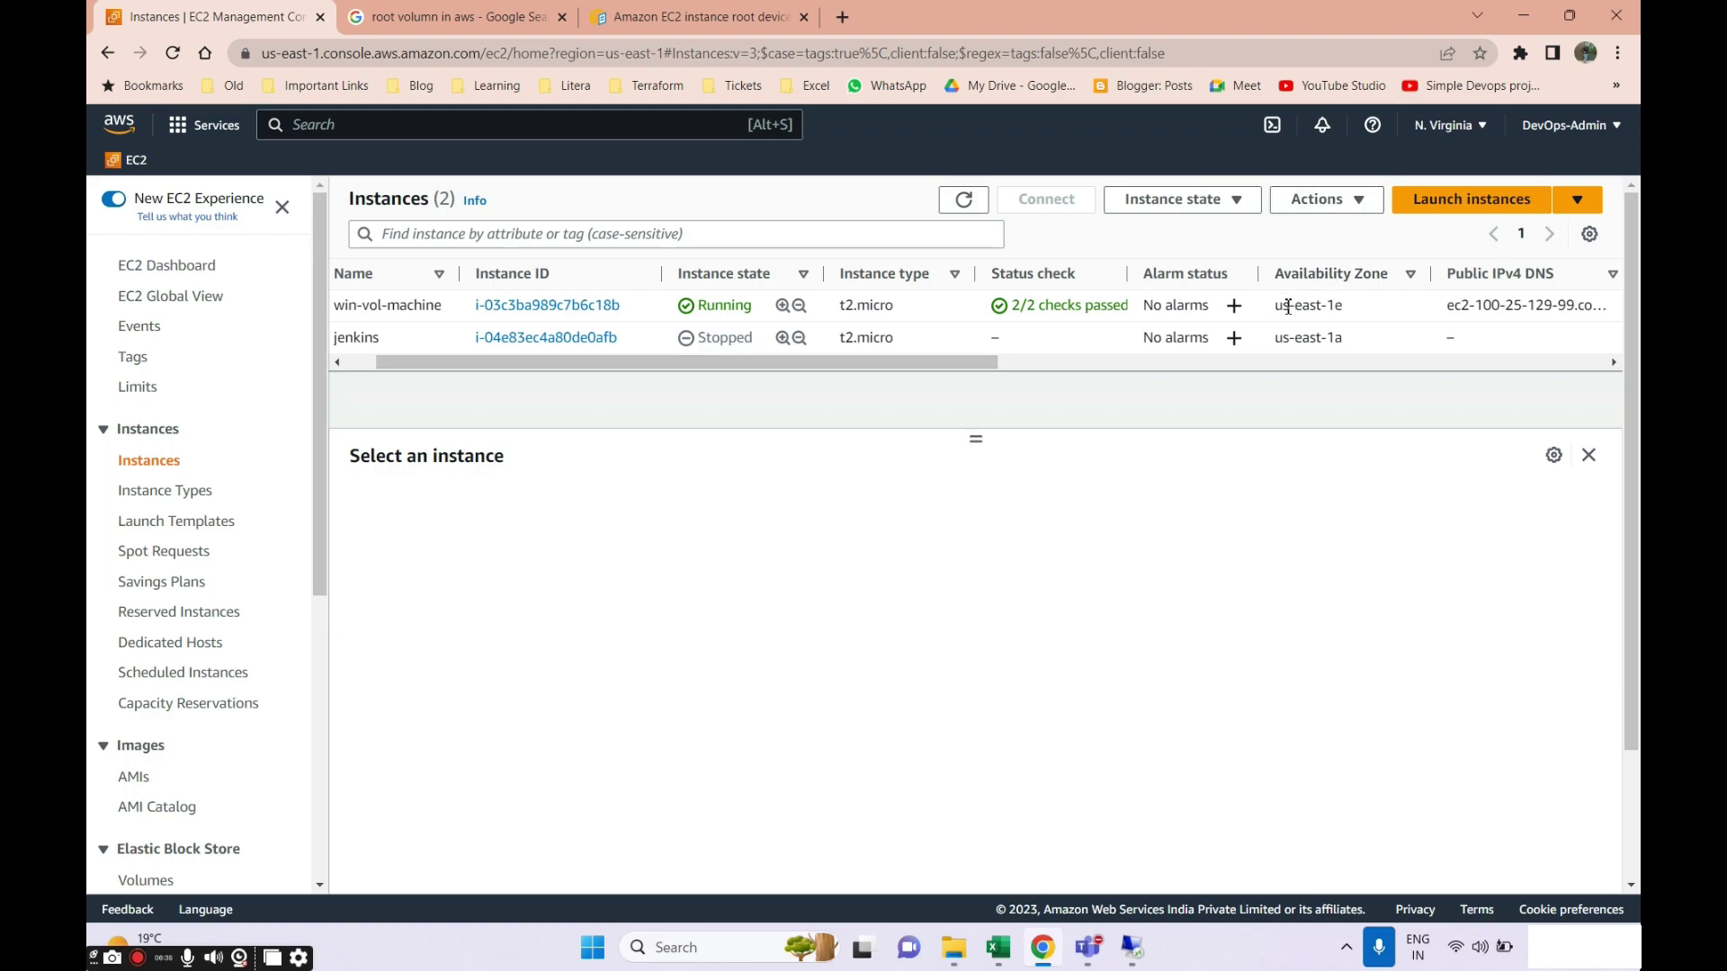
drag(1293, 309, 1354, 315)
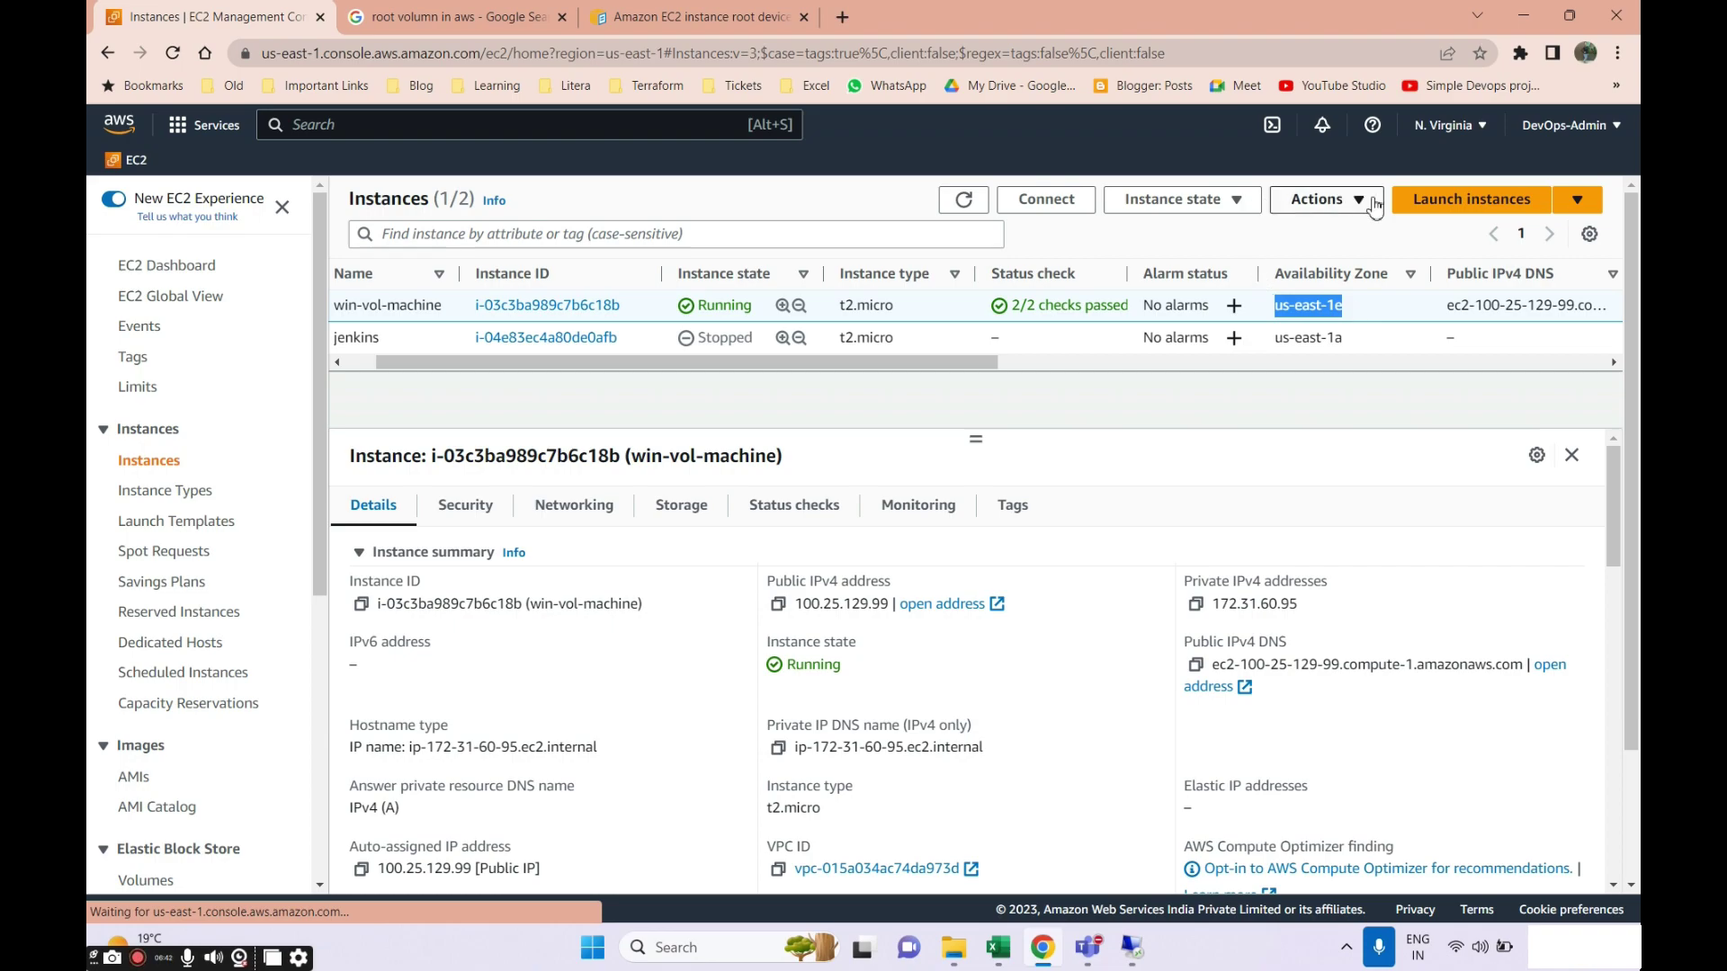
click(1409, 207)
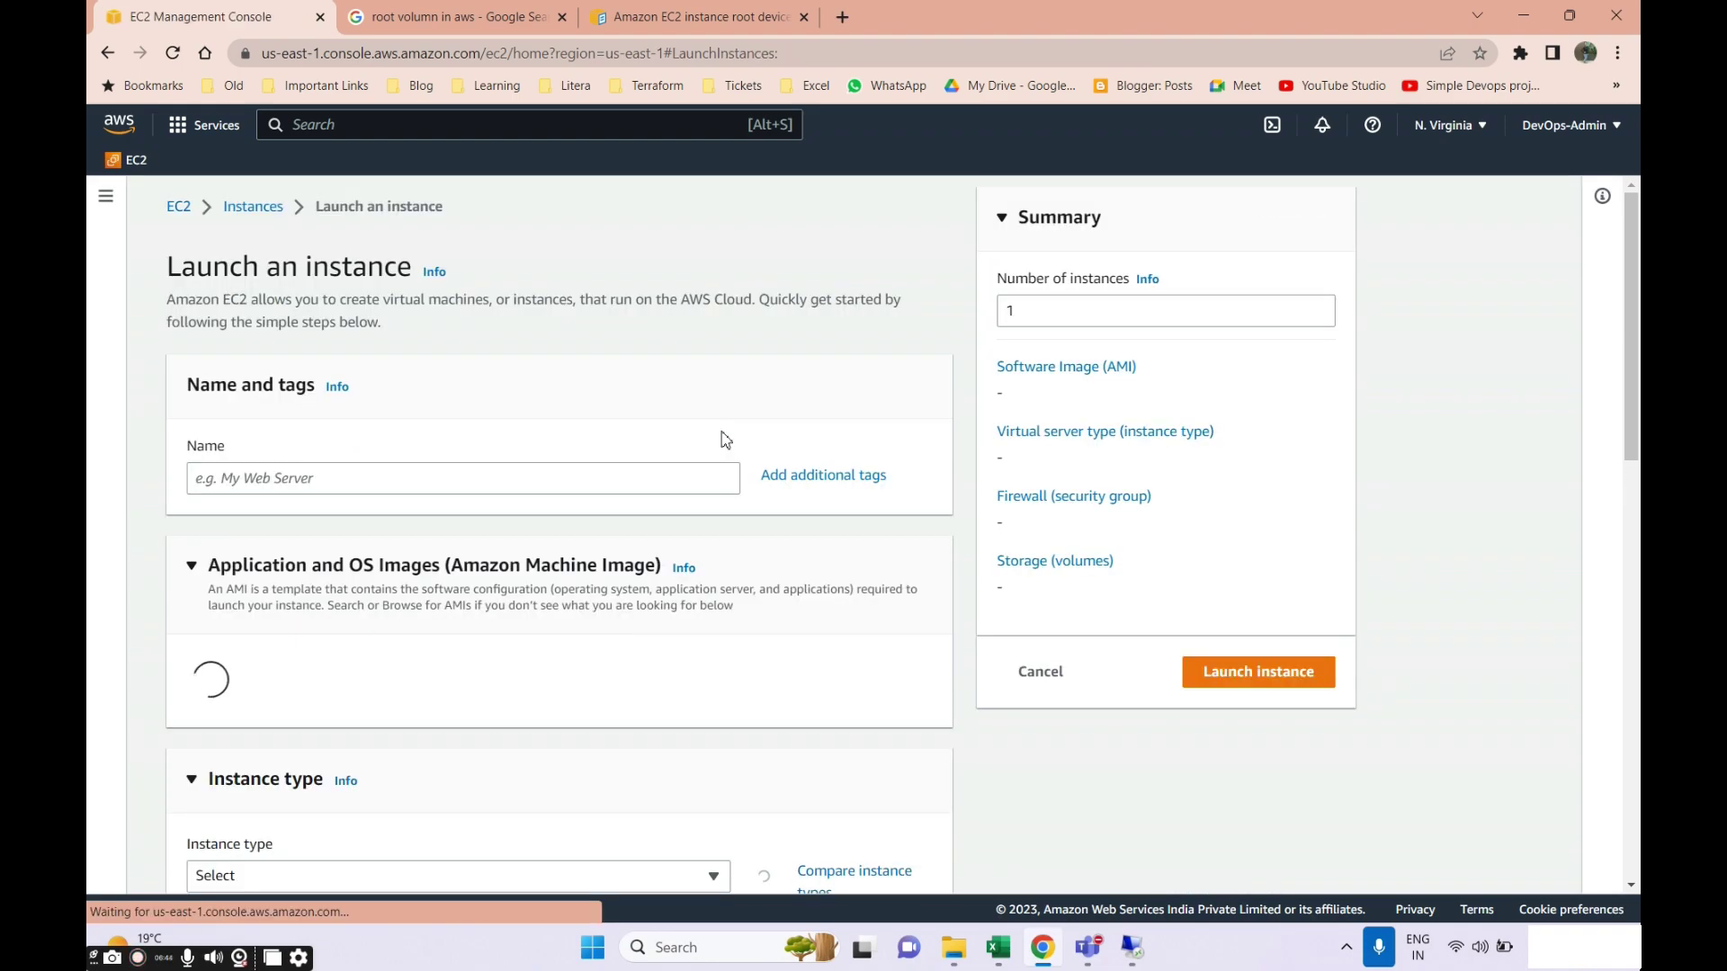
Name the new instance win-vol2 and choose the Windows AMI.
click(284, 486)
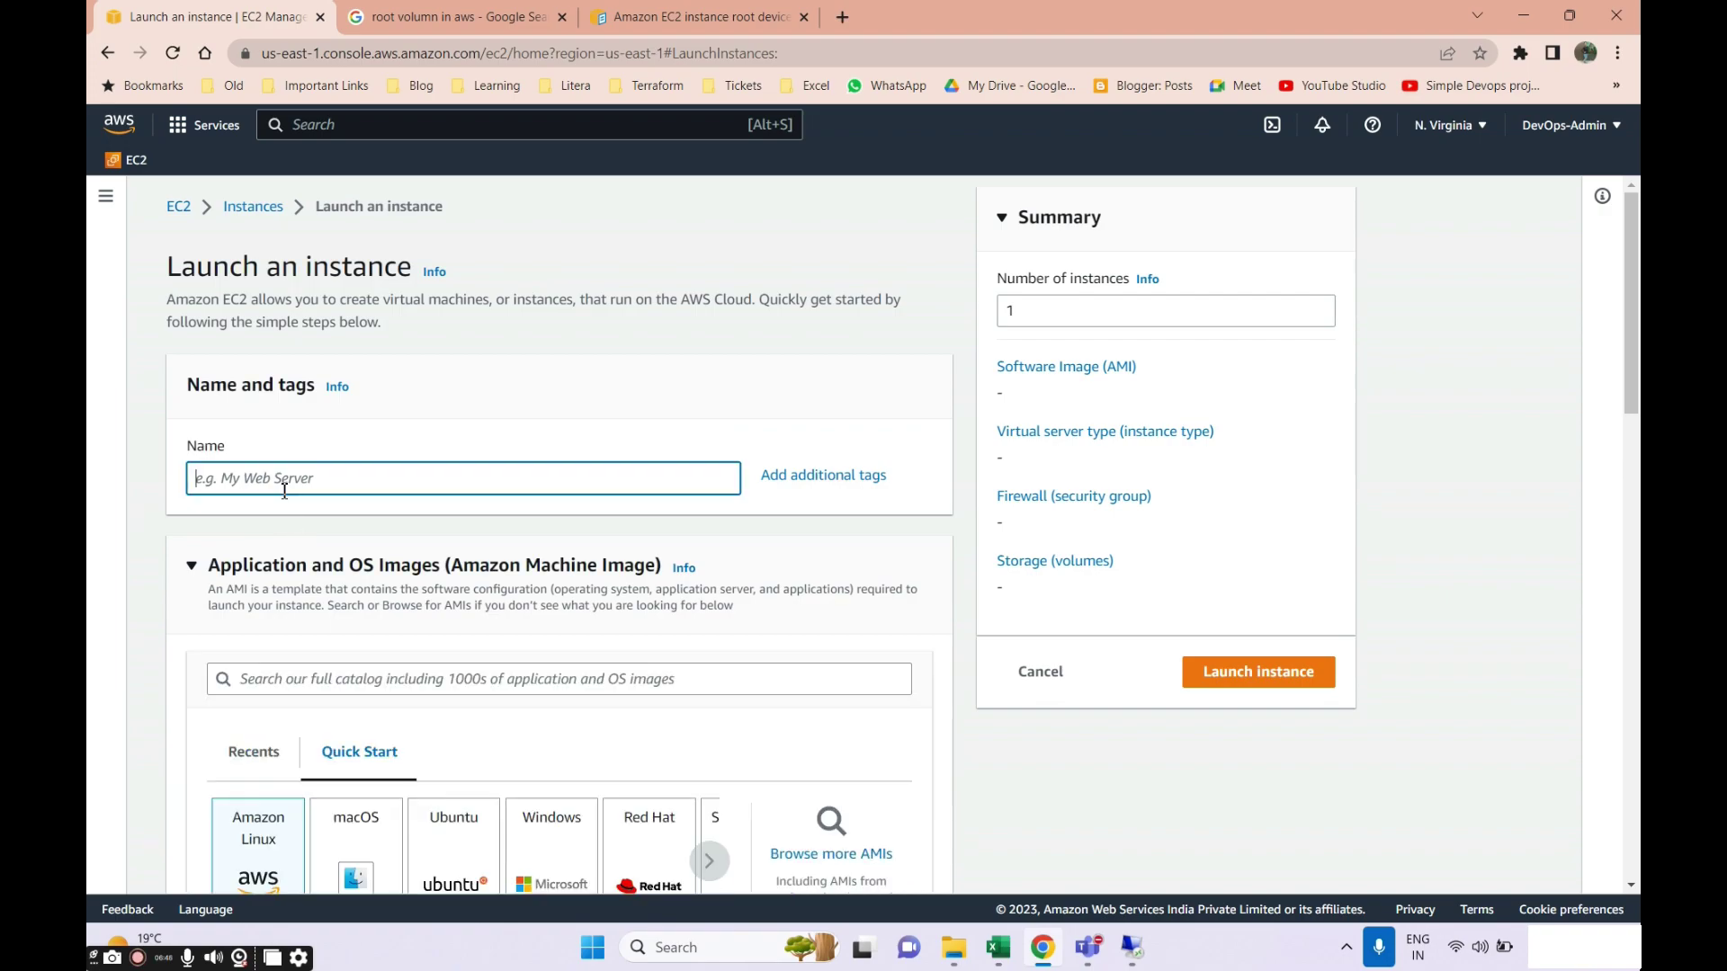
text(w)
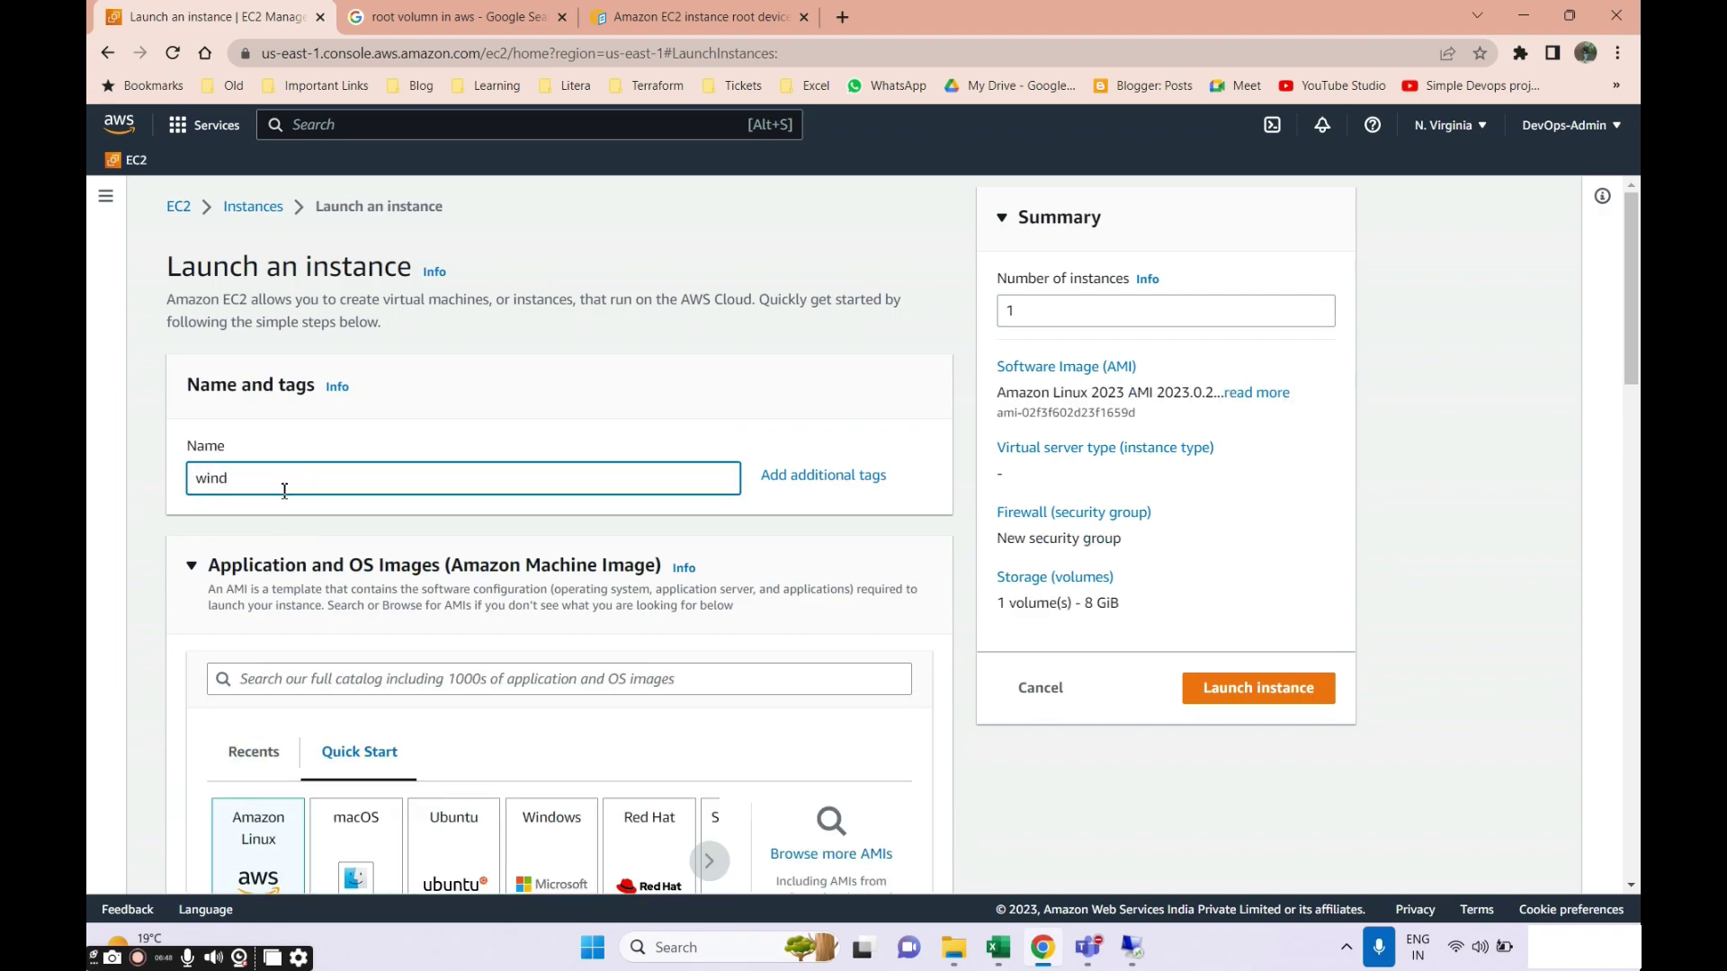
text(ind)
key(BackSpace)
text(0vp)
scroll(297, 495, down, 5)
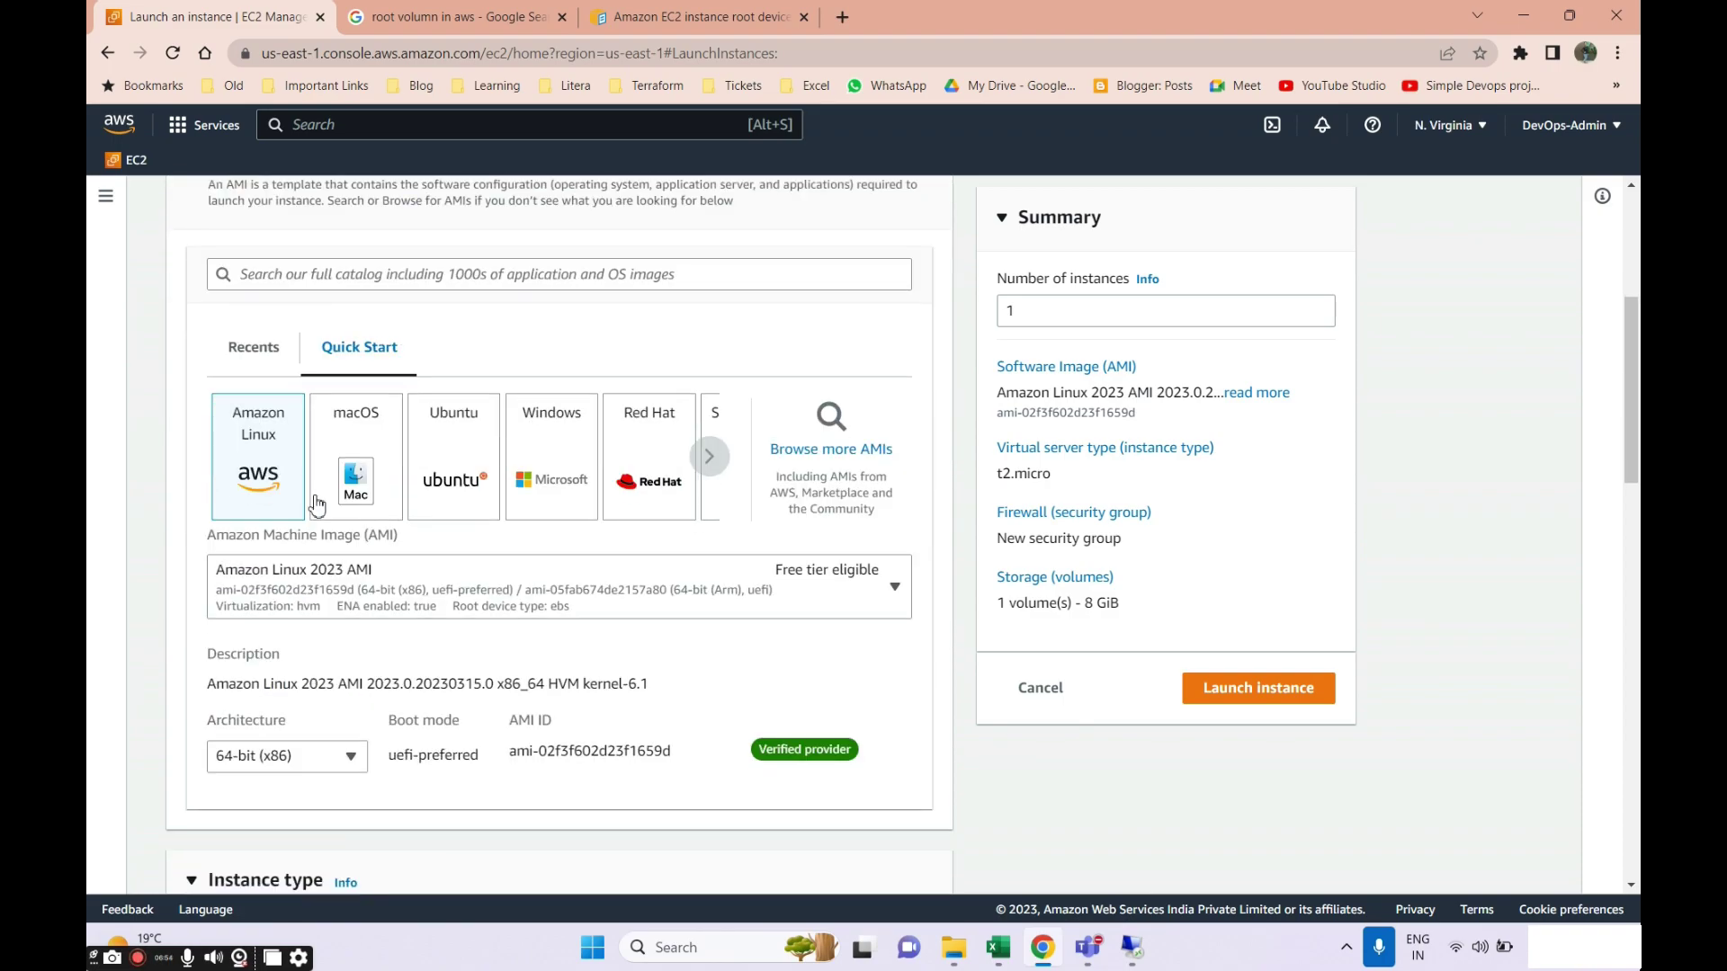
click(701, 463)
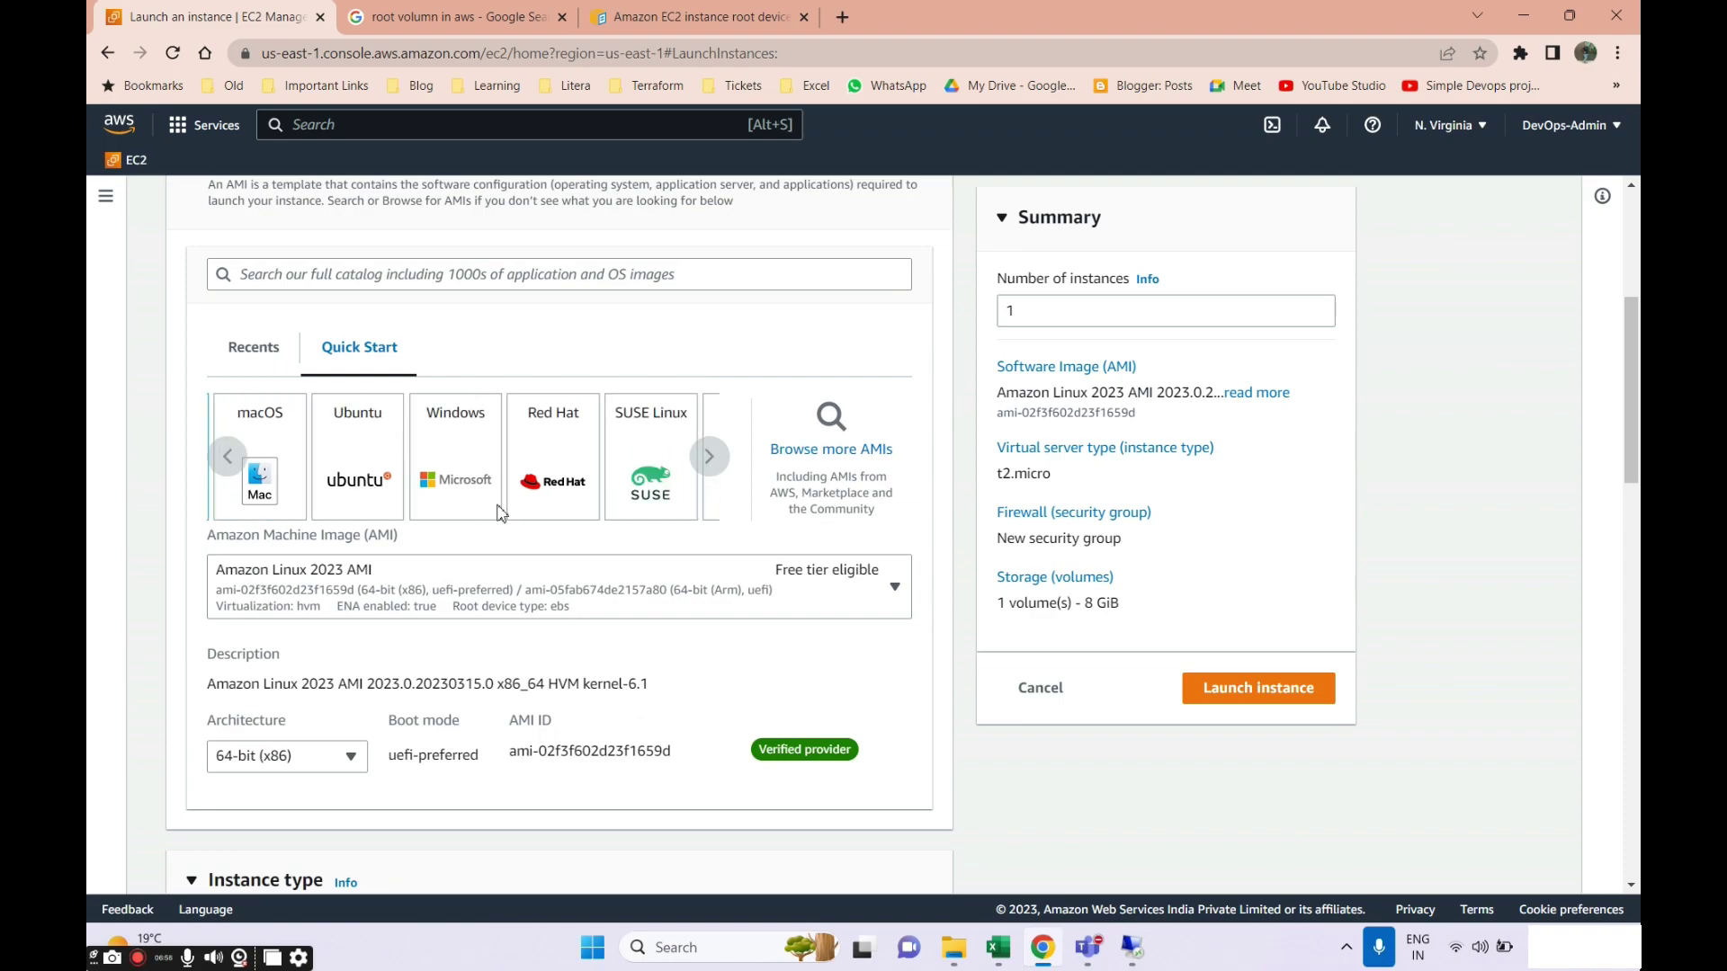
click(700, 464)
click(227, 458)
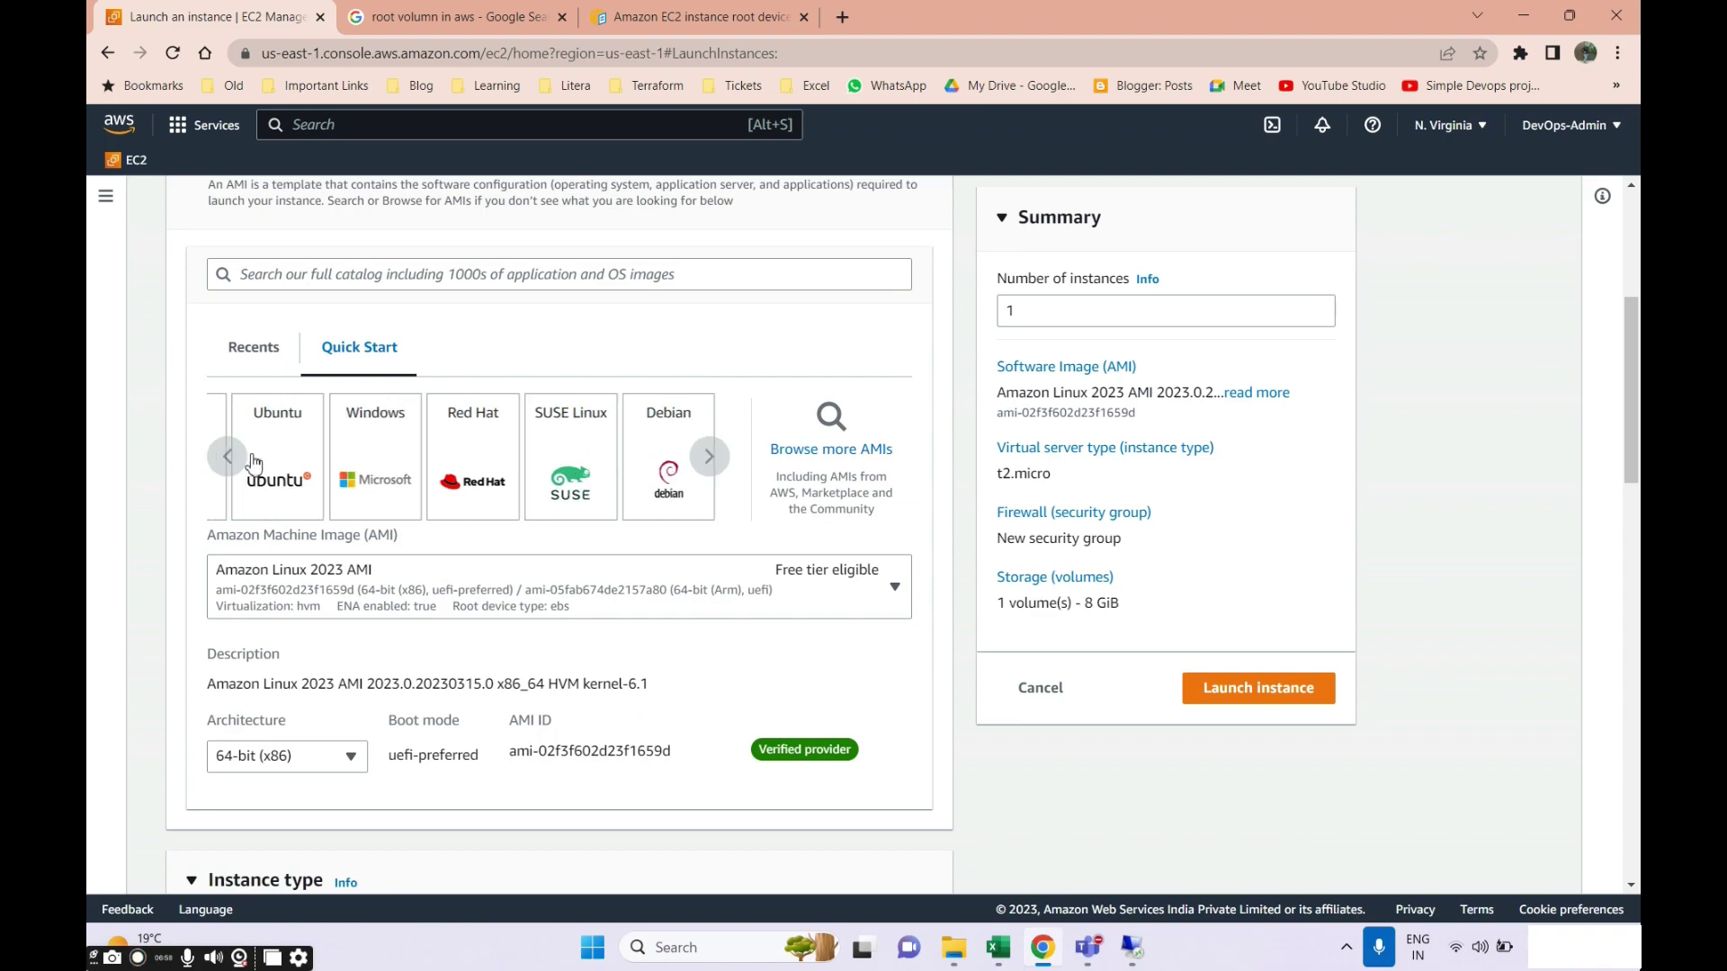
click(432, 470)
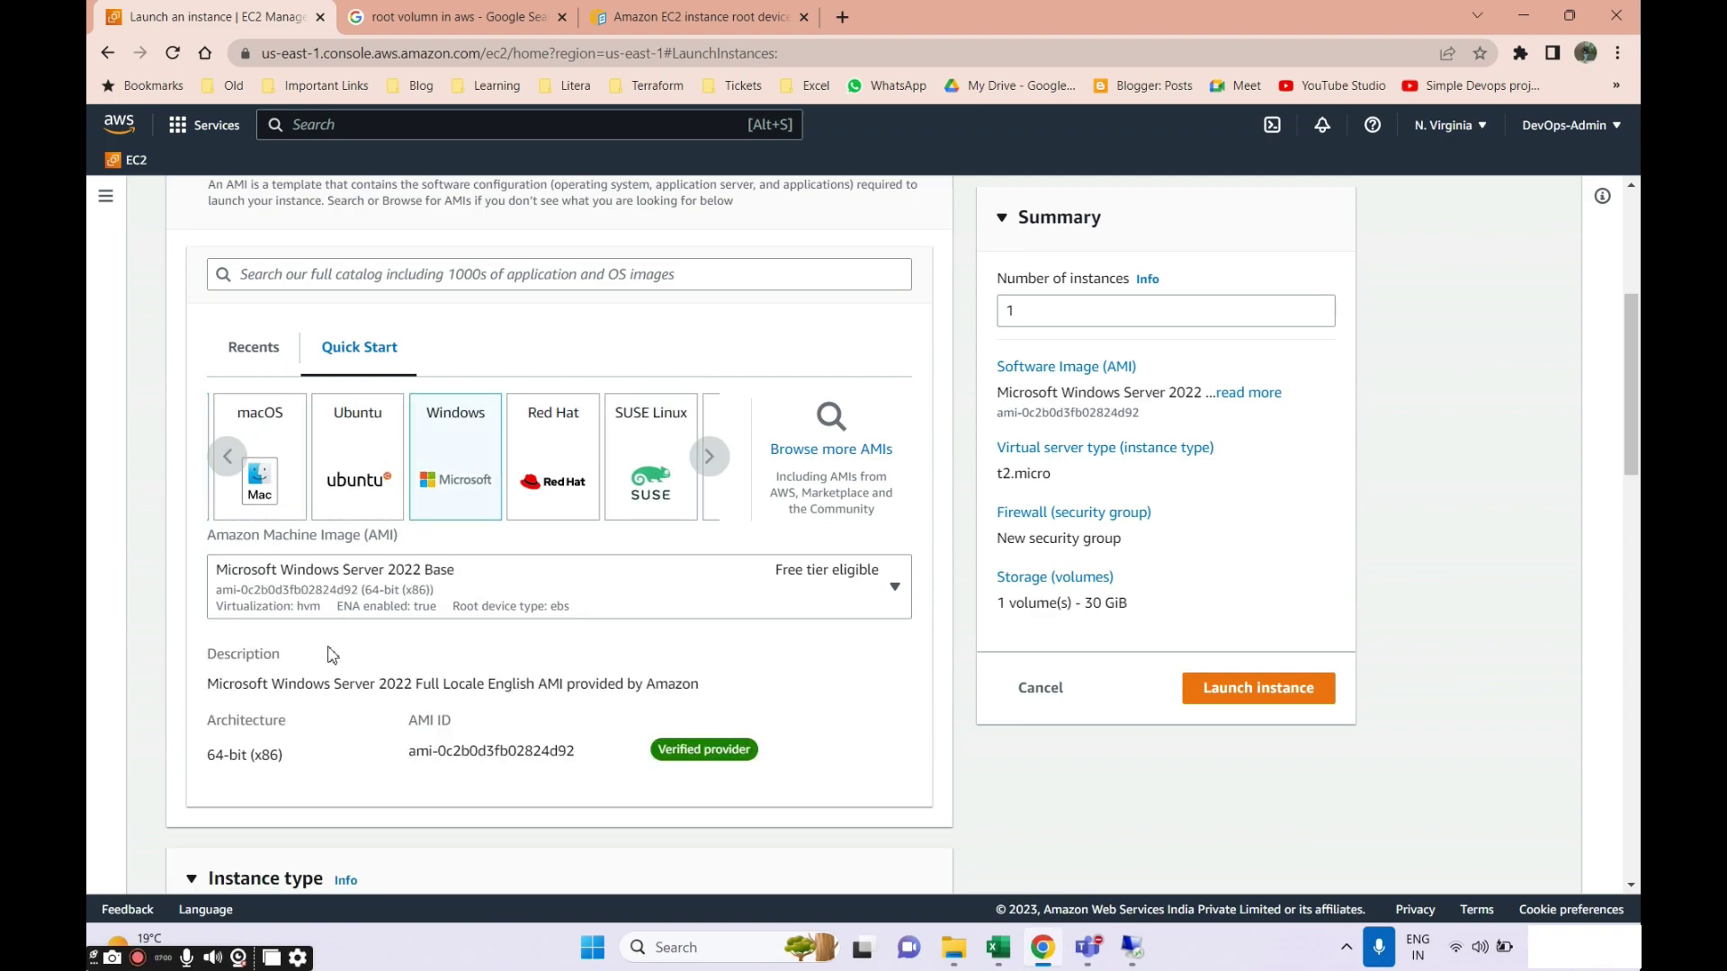
scroll(351, 621, down, 9)
scroll(314, 529, up, 1)
Select key pair AWSSAA-Batch and place the instance in the us-east-1a subnet.
click(297, 464)
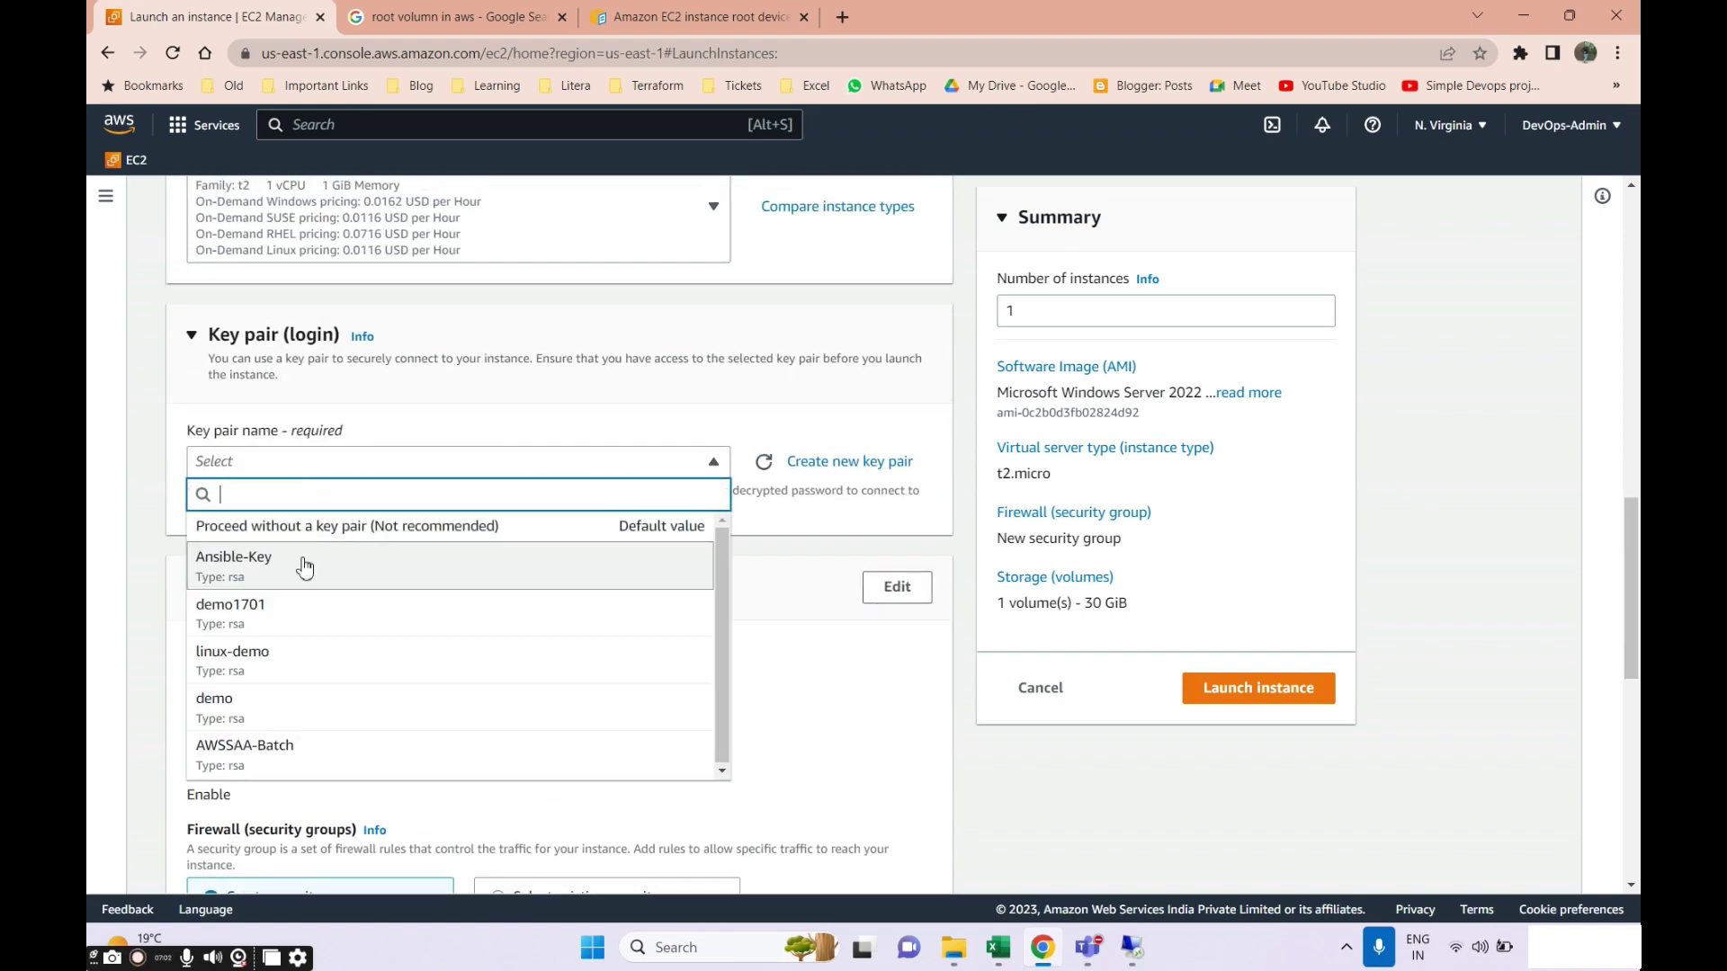
click(259, 763)
scroll(299, 629, down, 1)
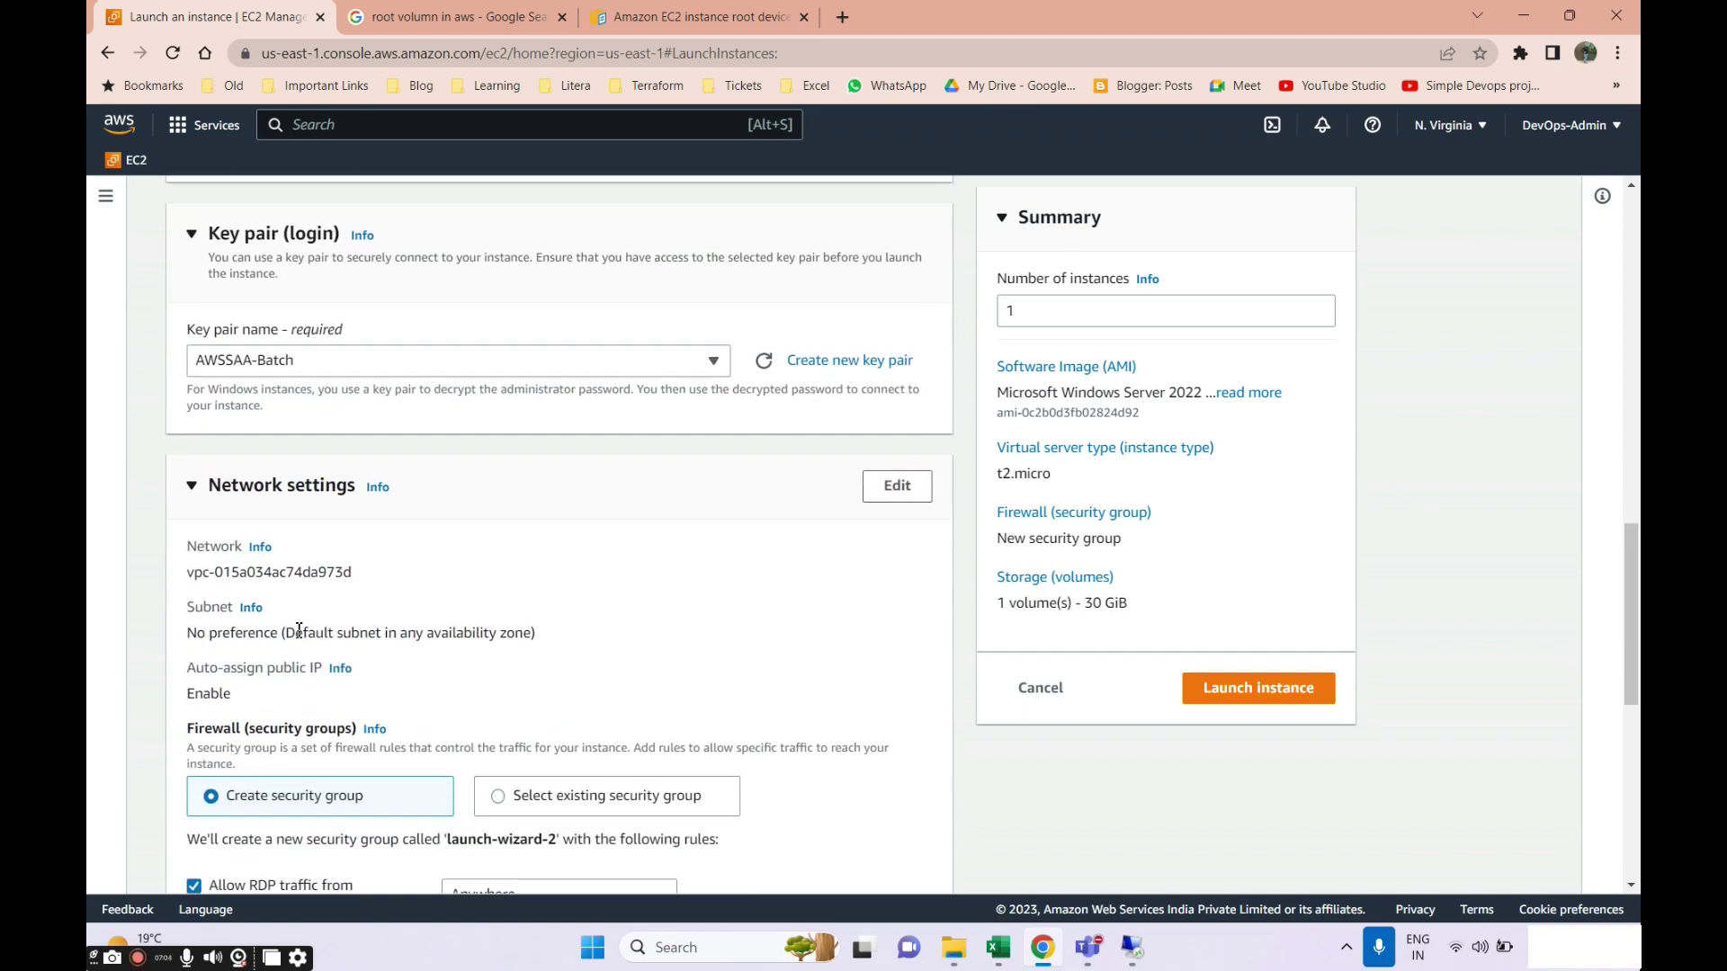
click(899, 491)
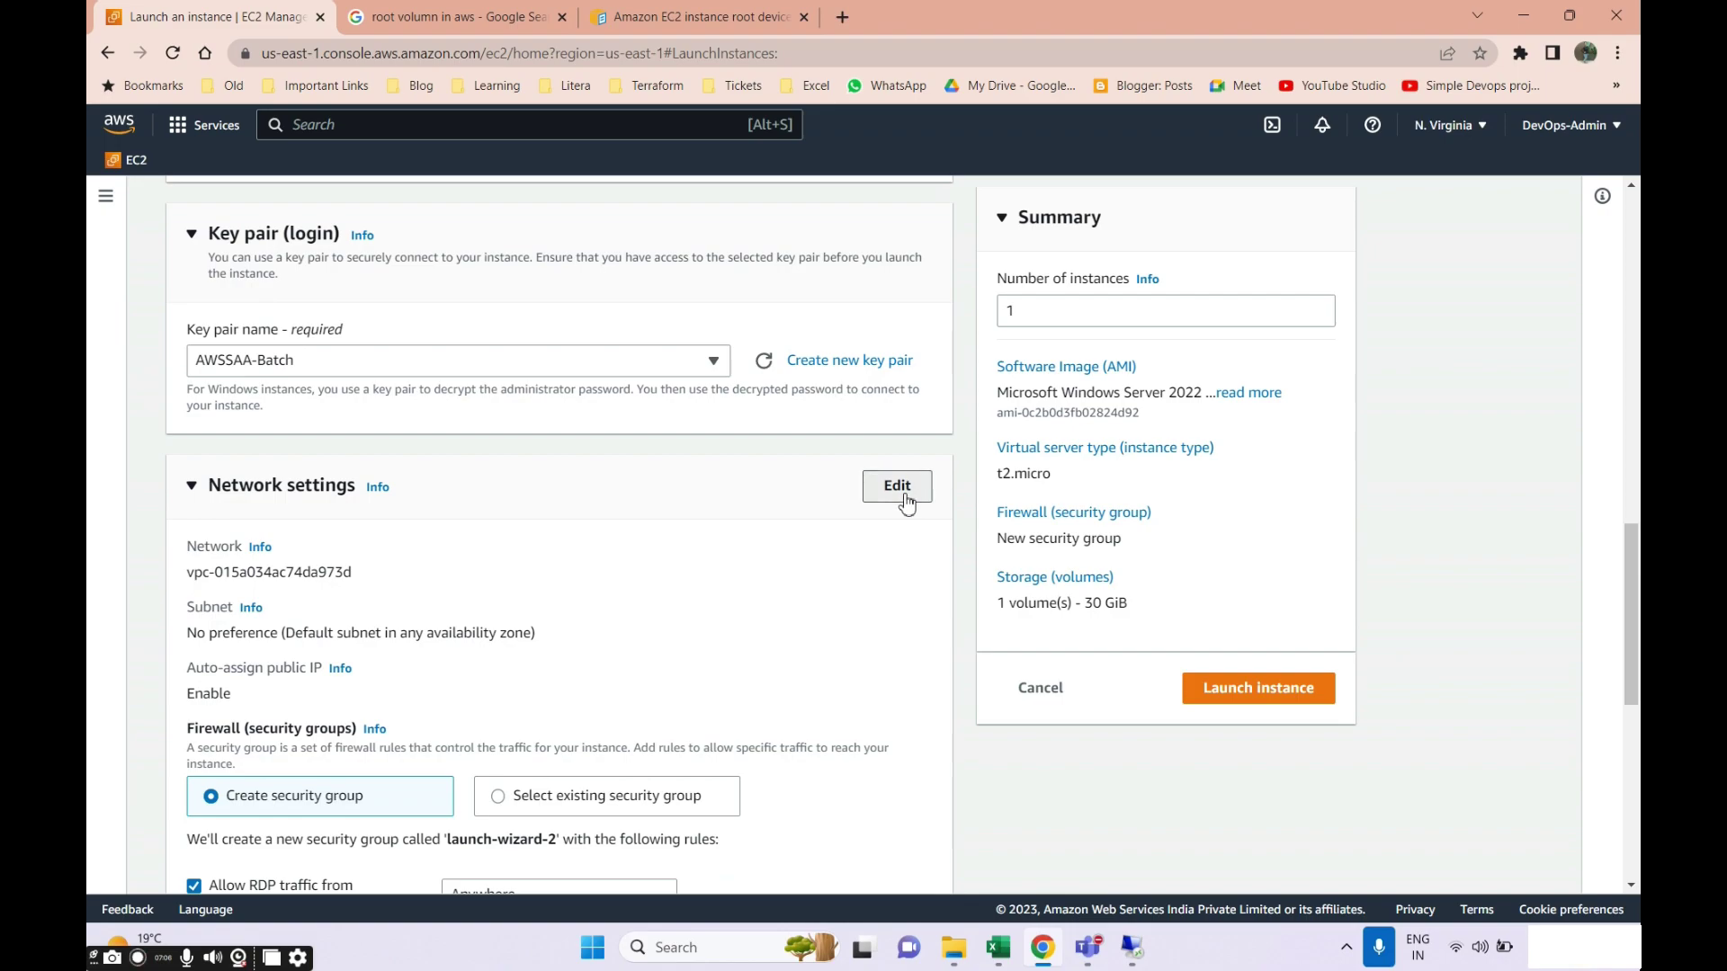
scroll(387, 586, down, 1)
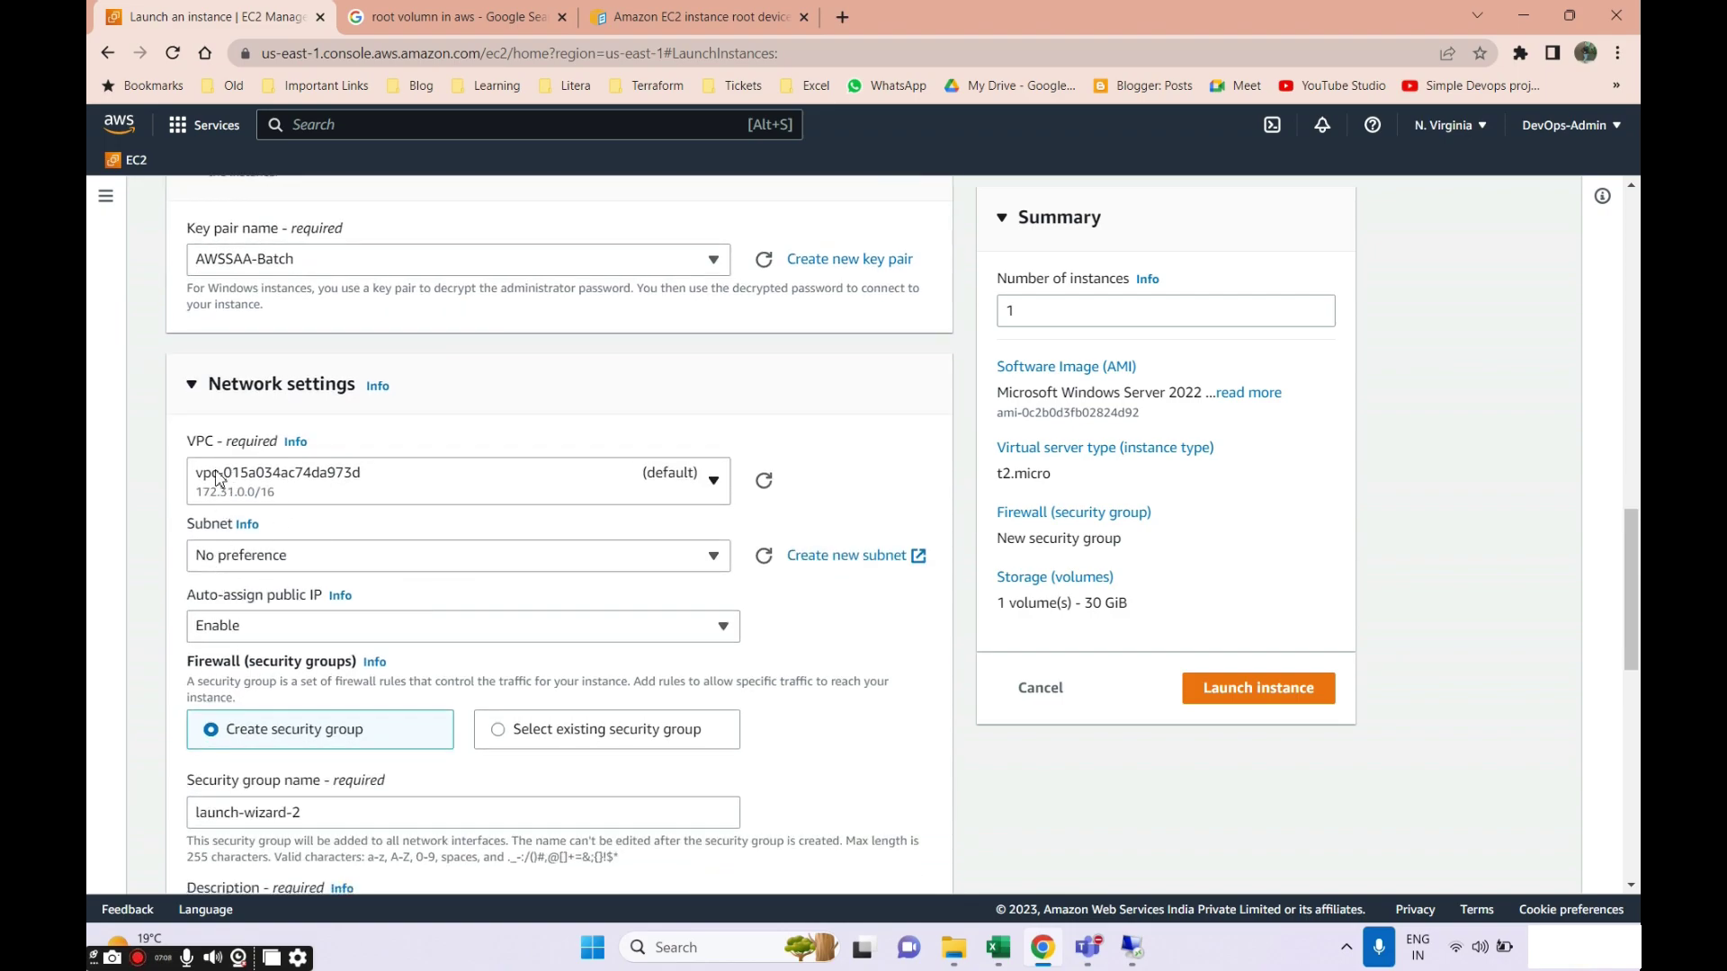
click(304, 576)
scroll(347, 460, down, 2)
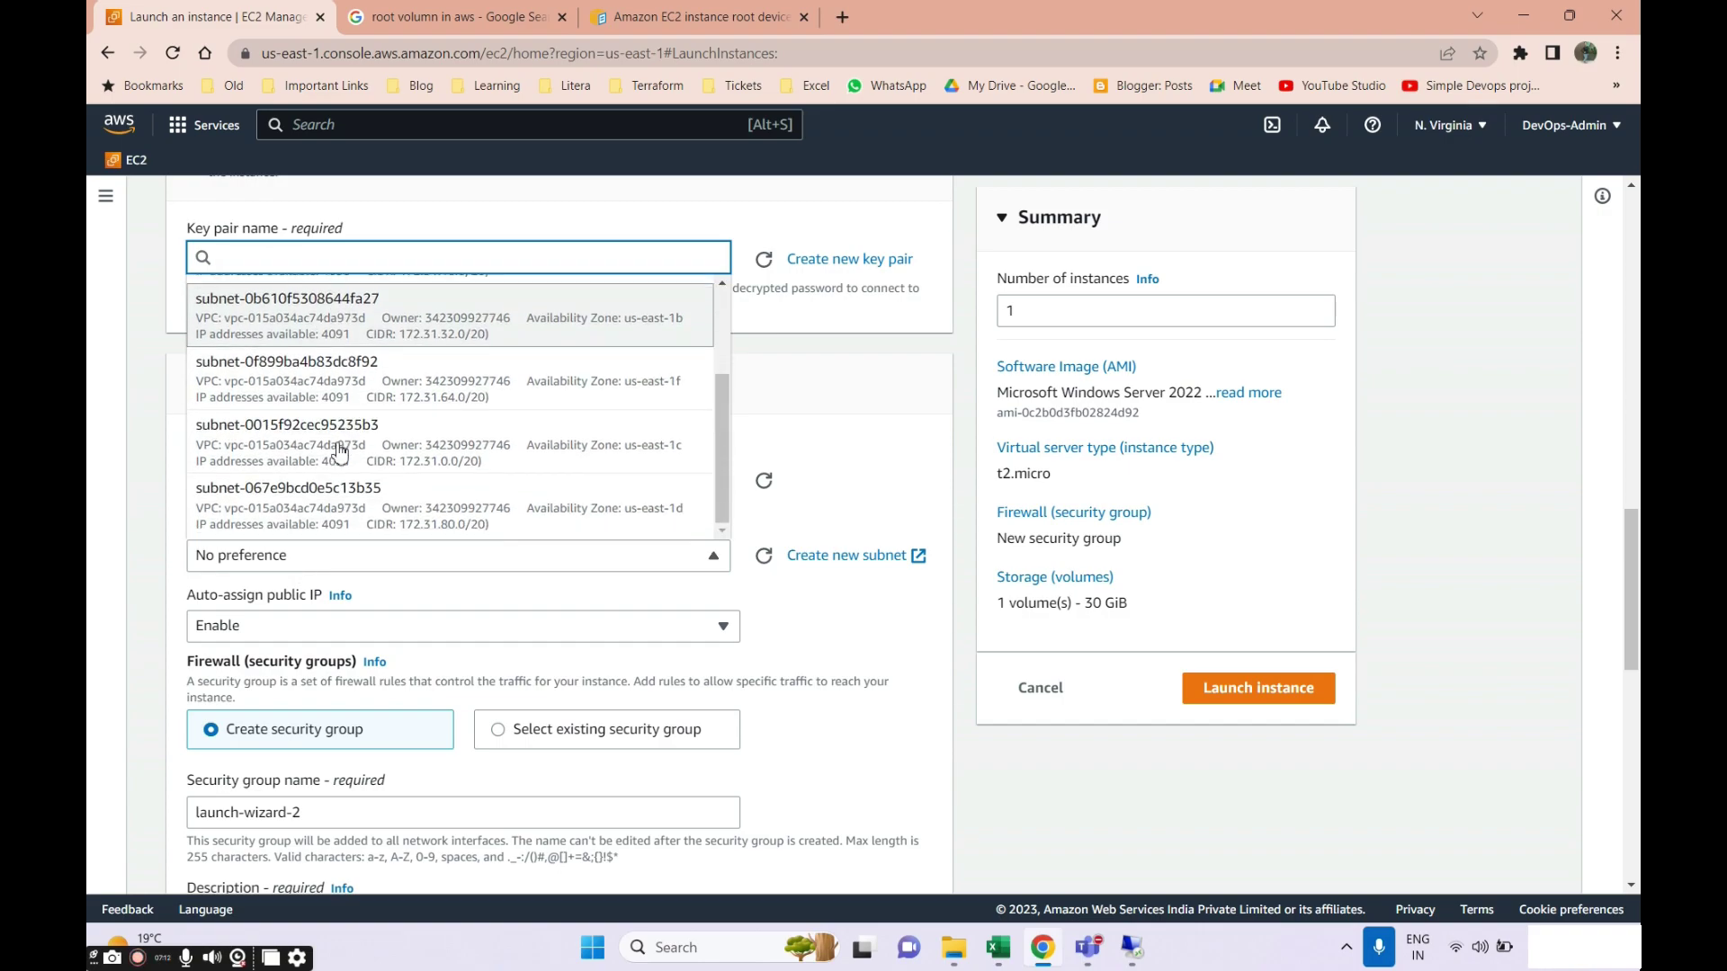
scroll(347, 460, up, 2)
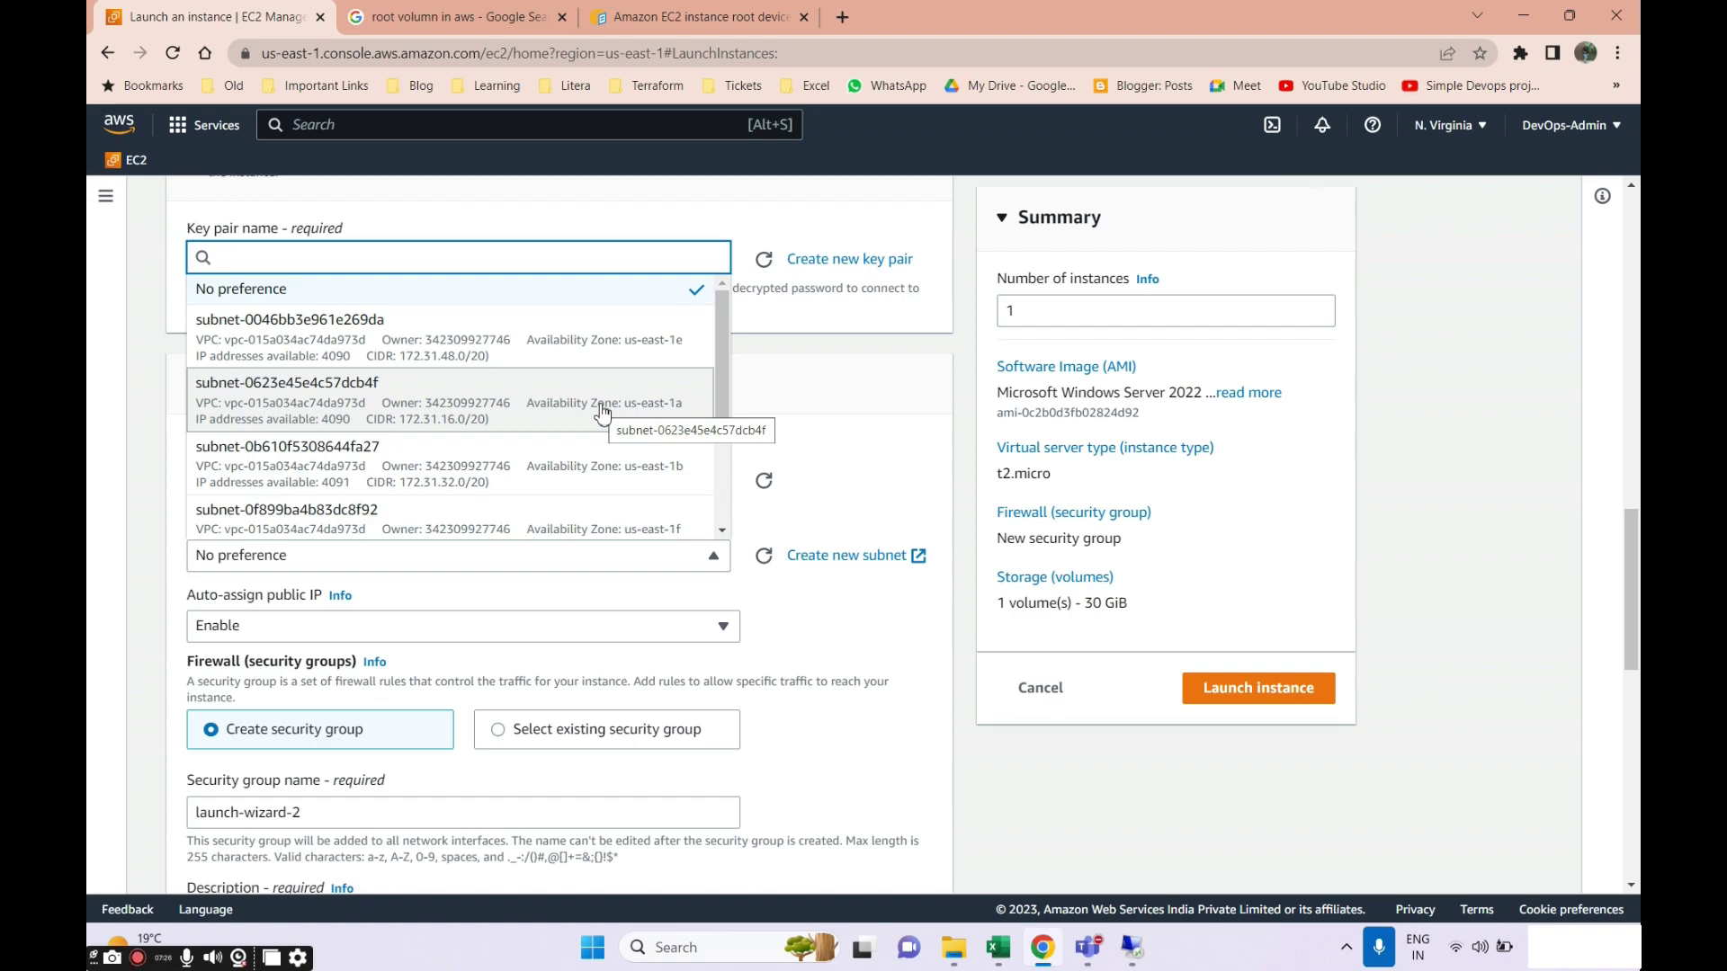
click(600, 410)
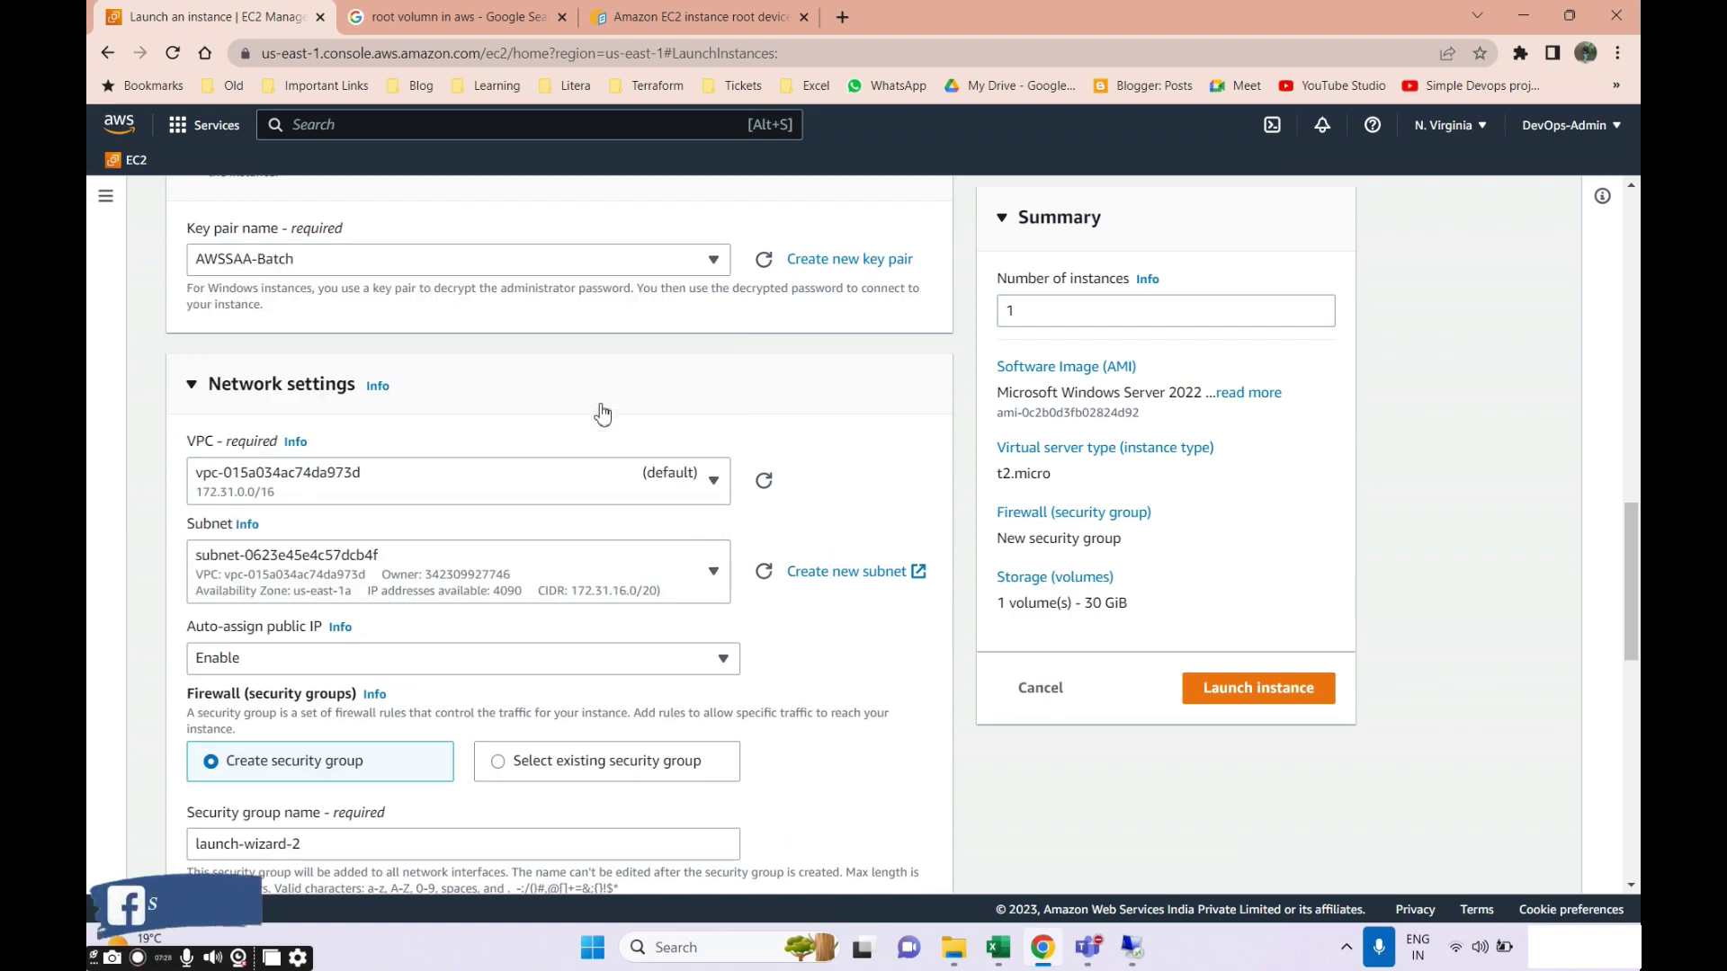
Attach the existing security group Batch1-AWSSAA.
scroll(576, 507, down, 1)
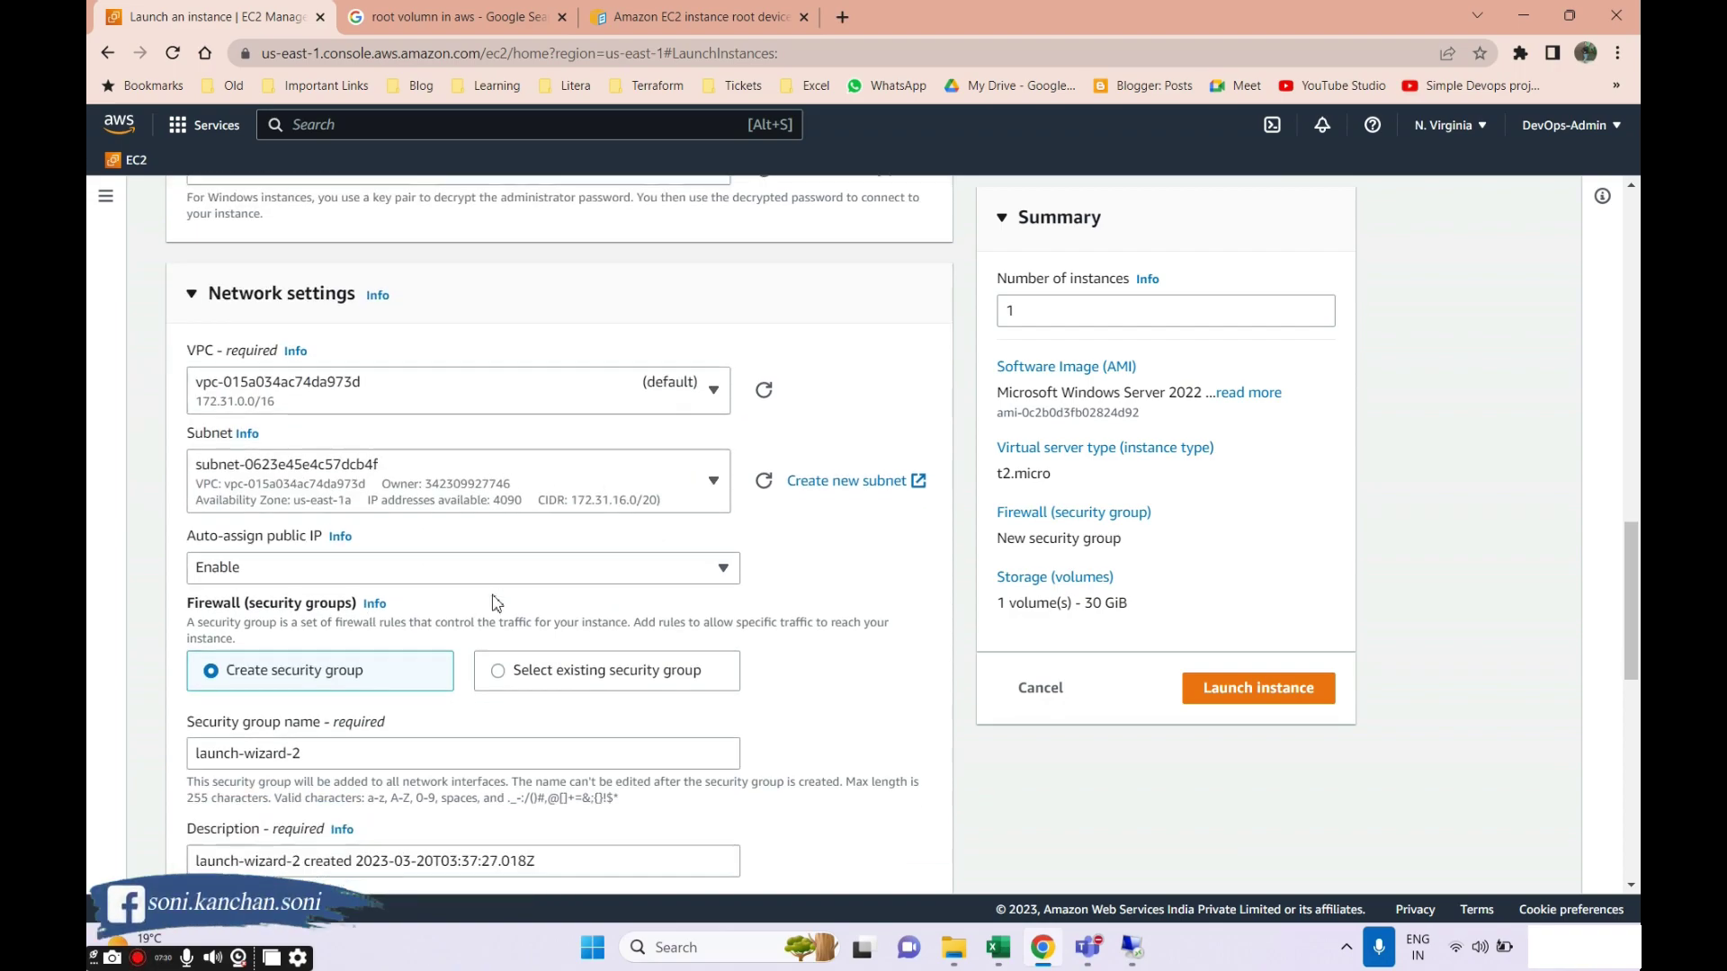
scroll(407, 574, down, 2)
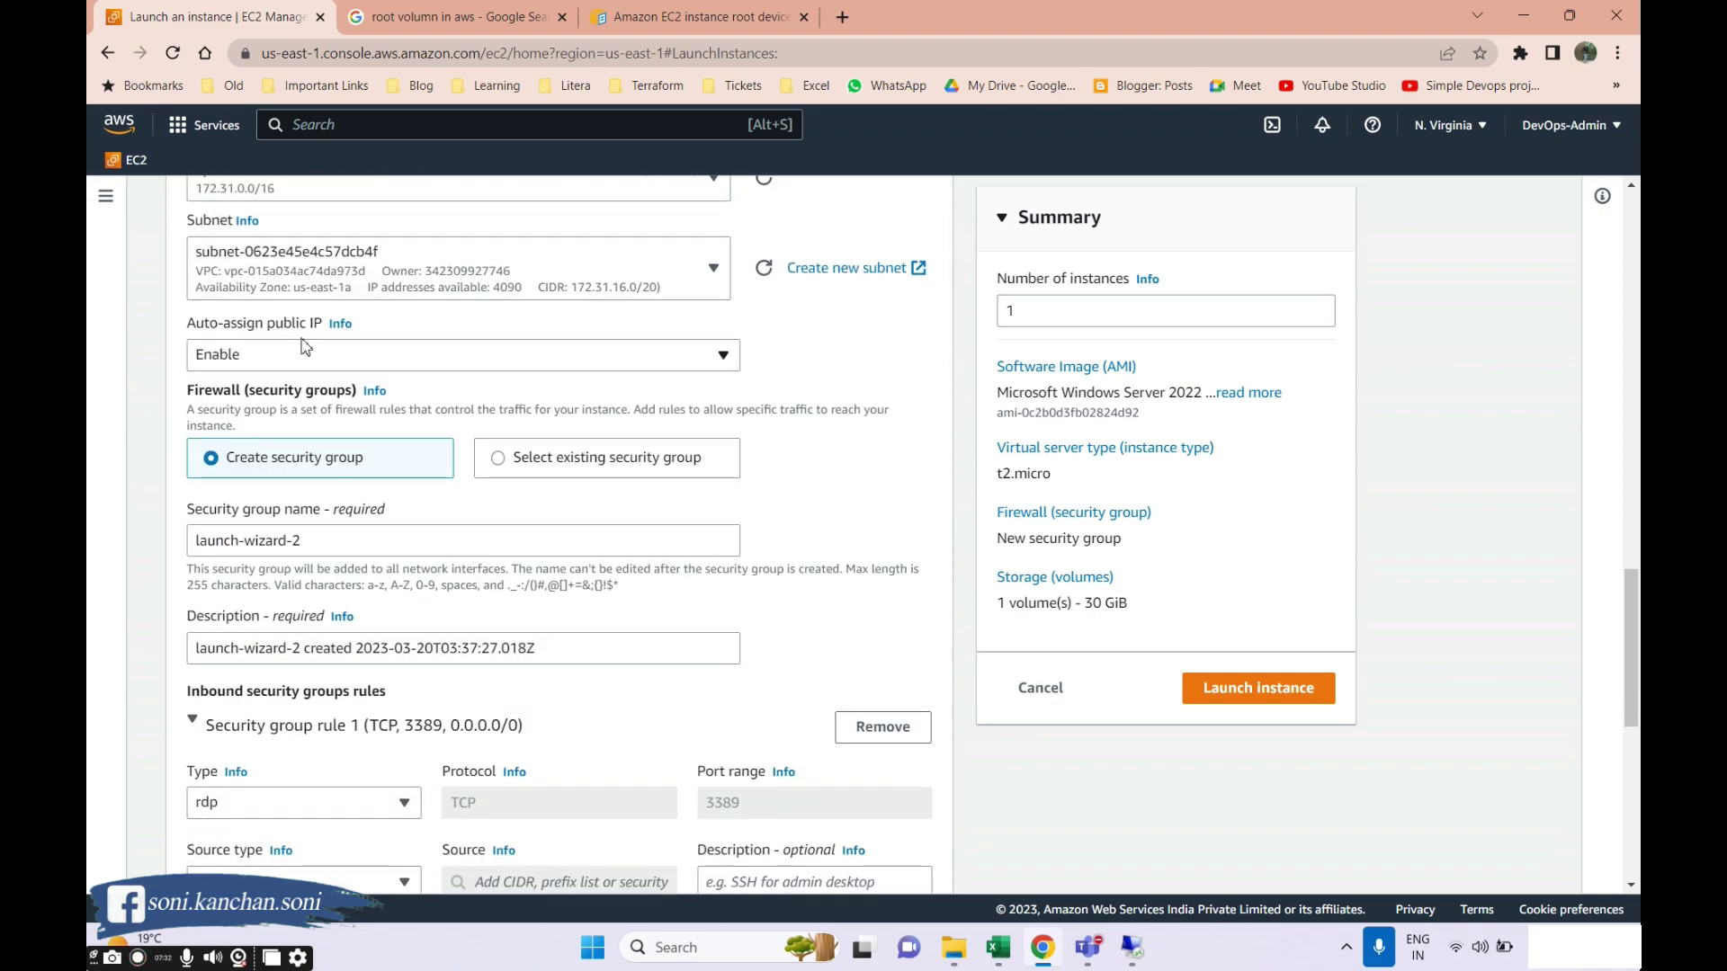
click(498, 459)
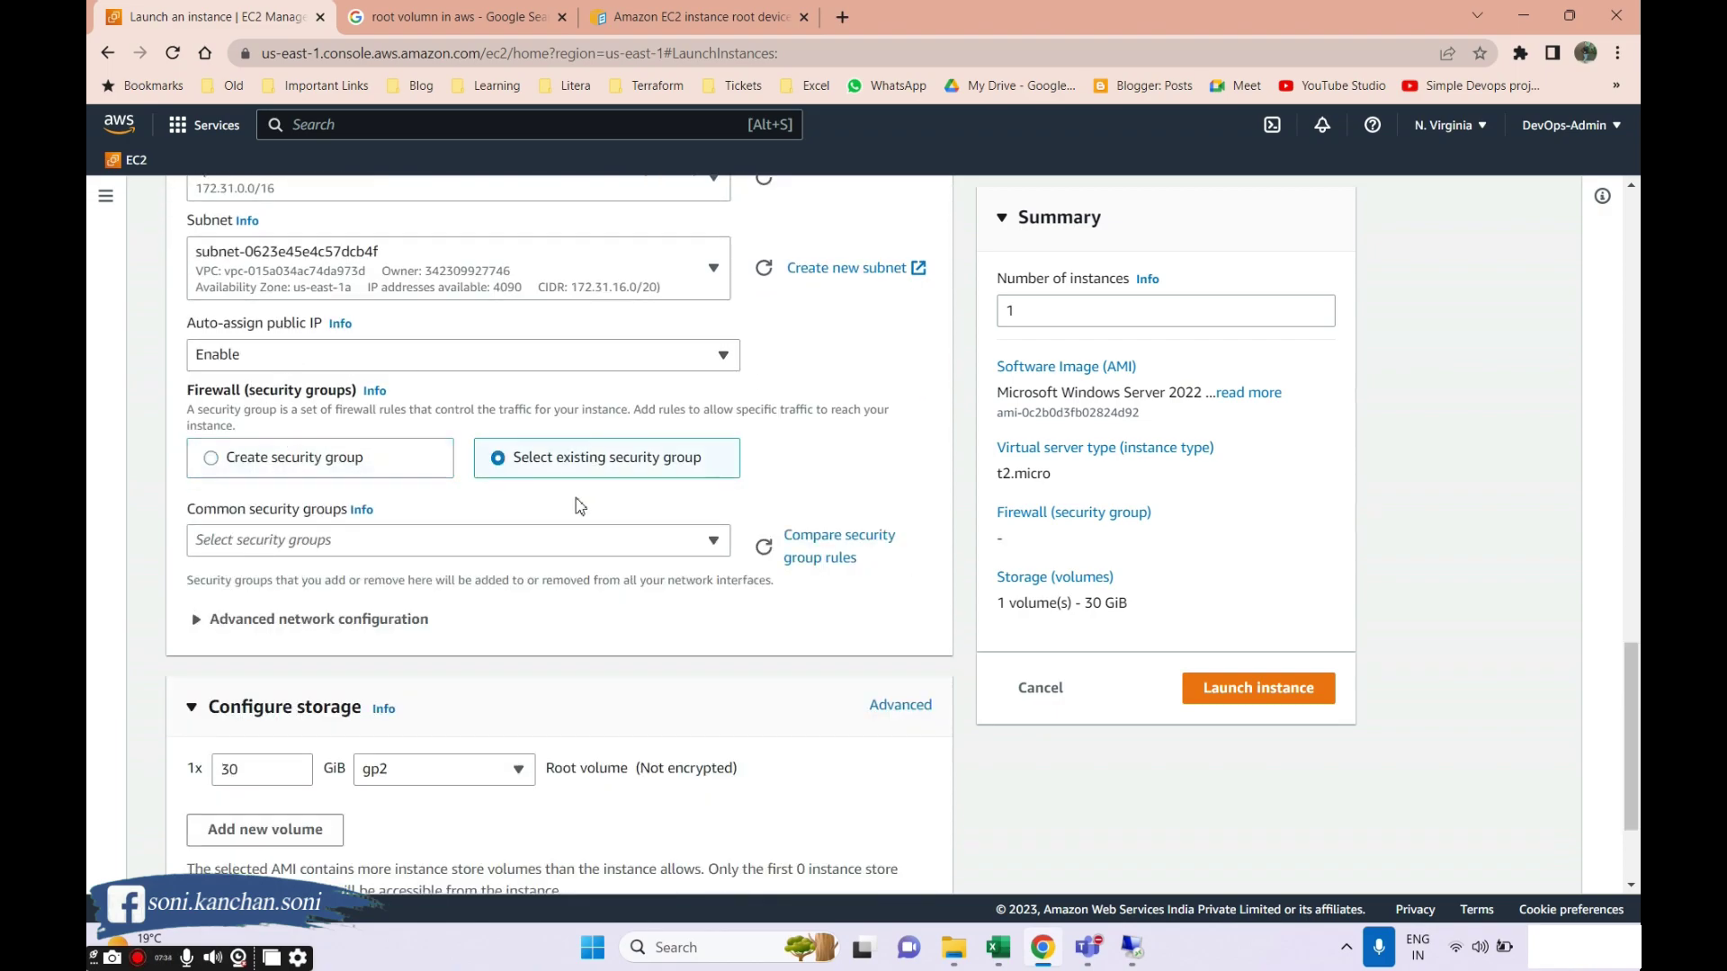
click(576, 540)
scroll(303, 758, down, 1)
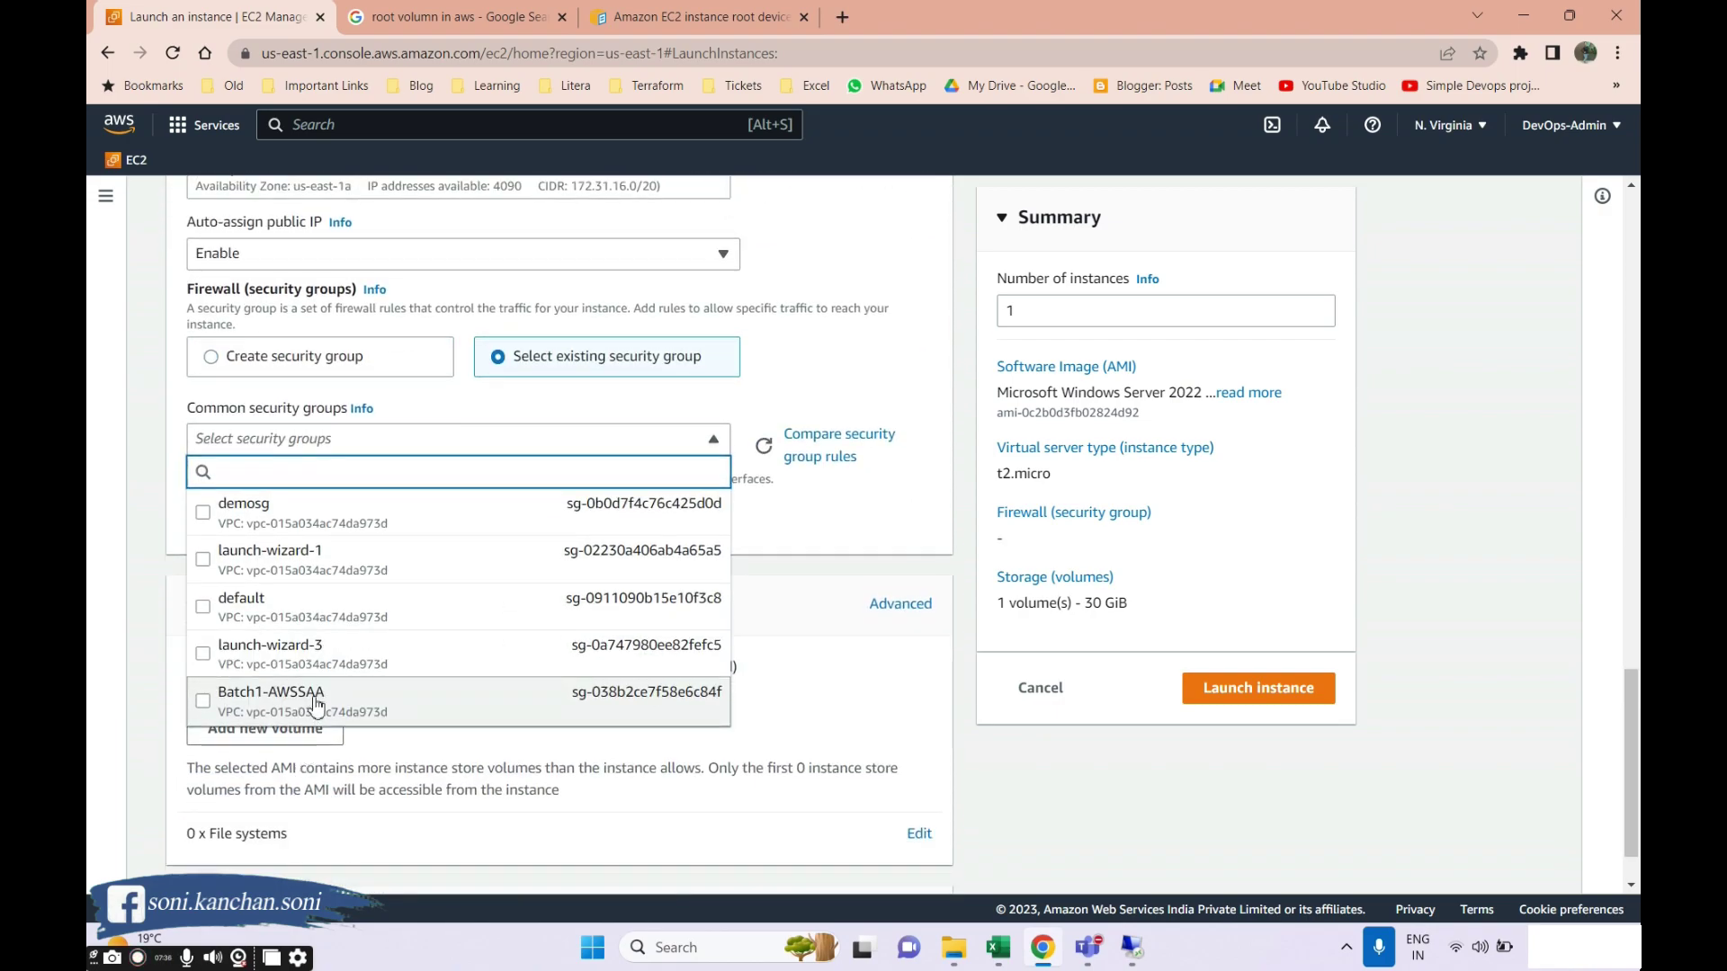
click(374, 705)
Launch the instance, then start a fresh launch form from the Instances list.
scroll(504, 765, down, 1)
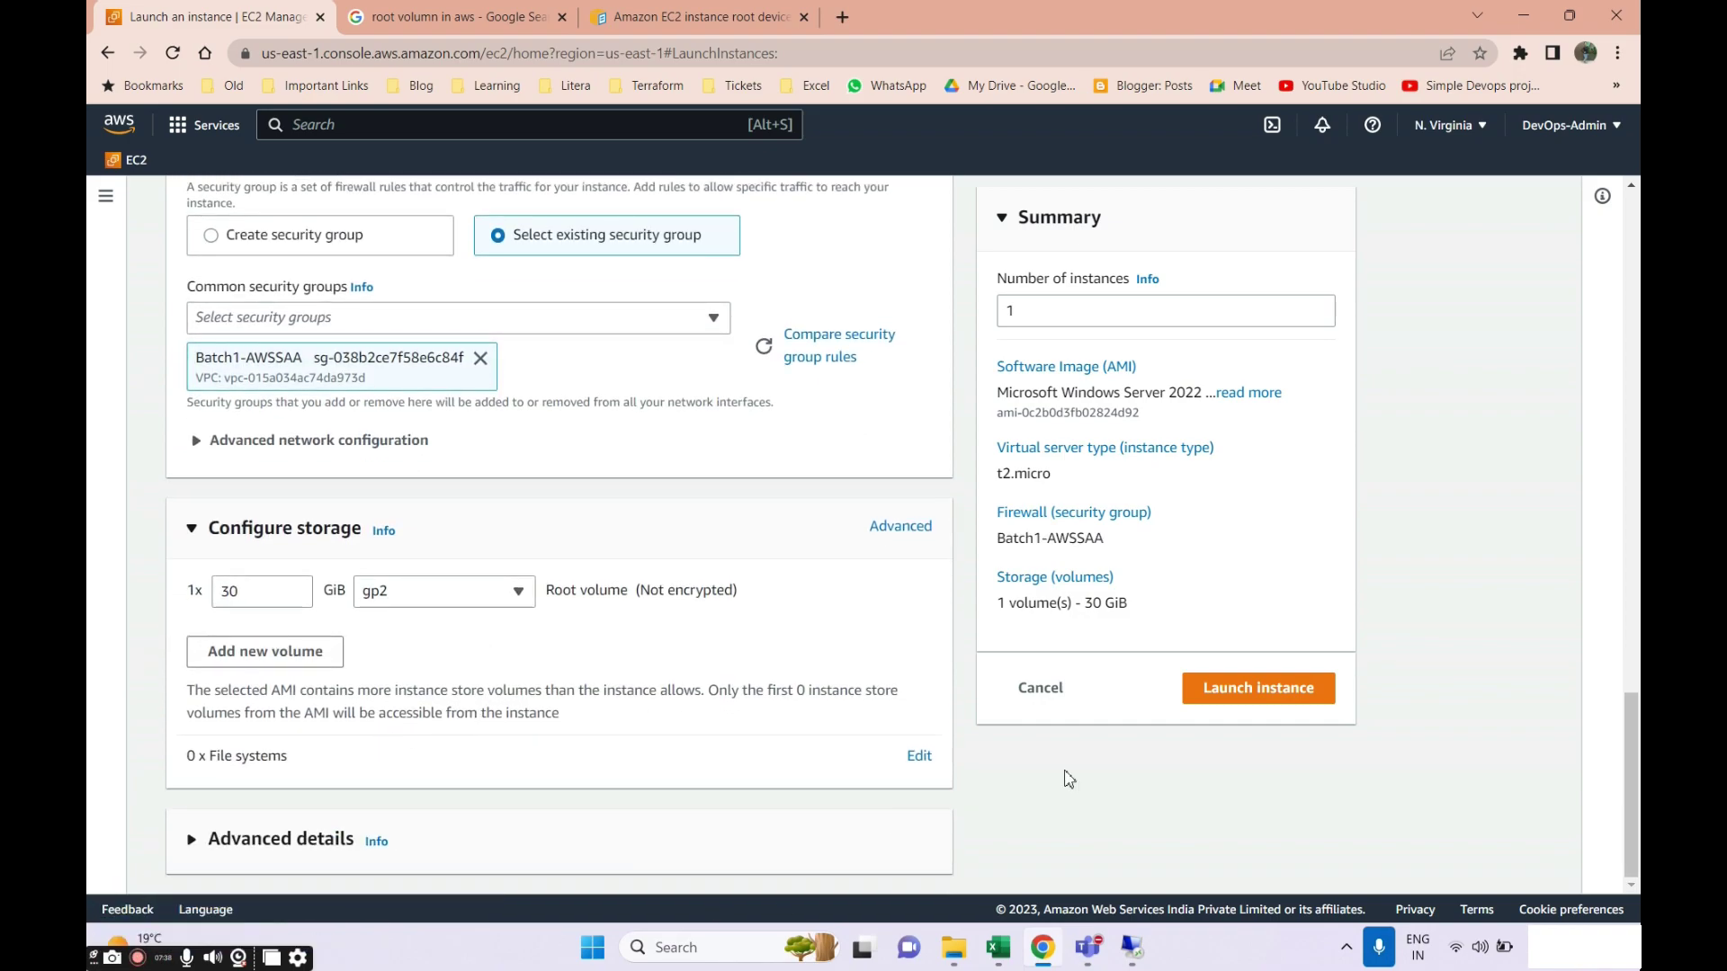
scroll(1069, 779, up, 15)
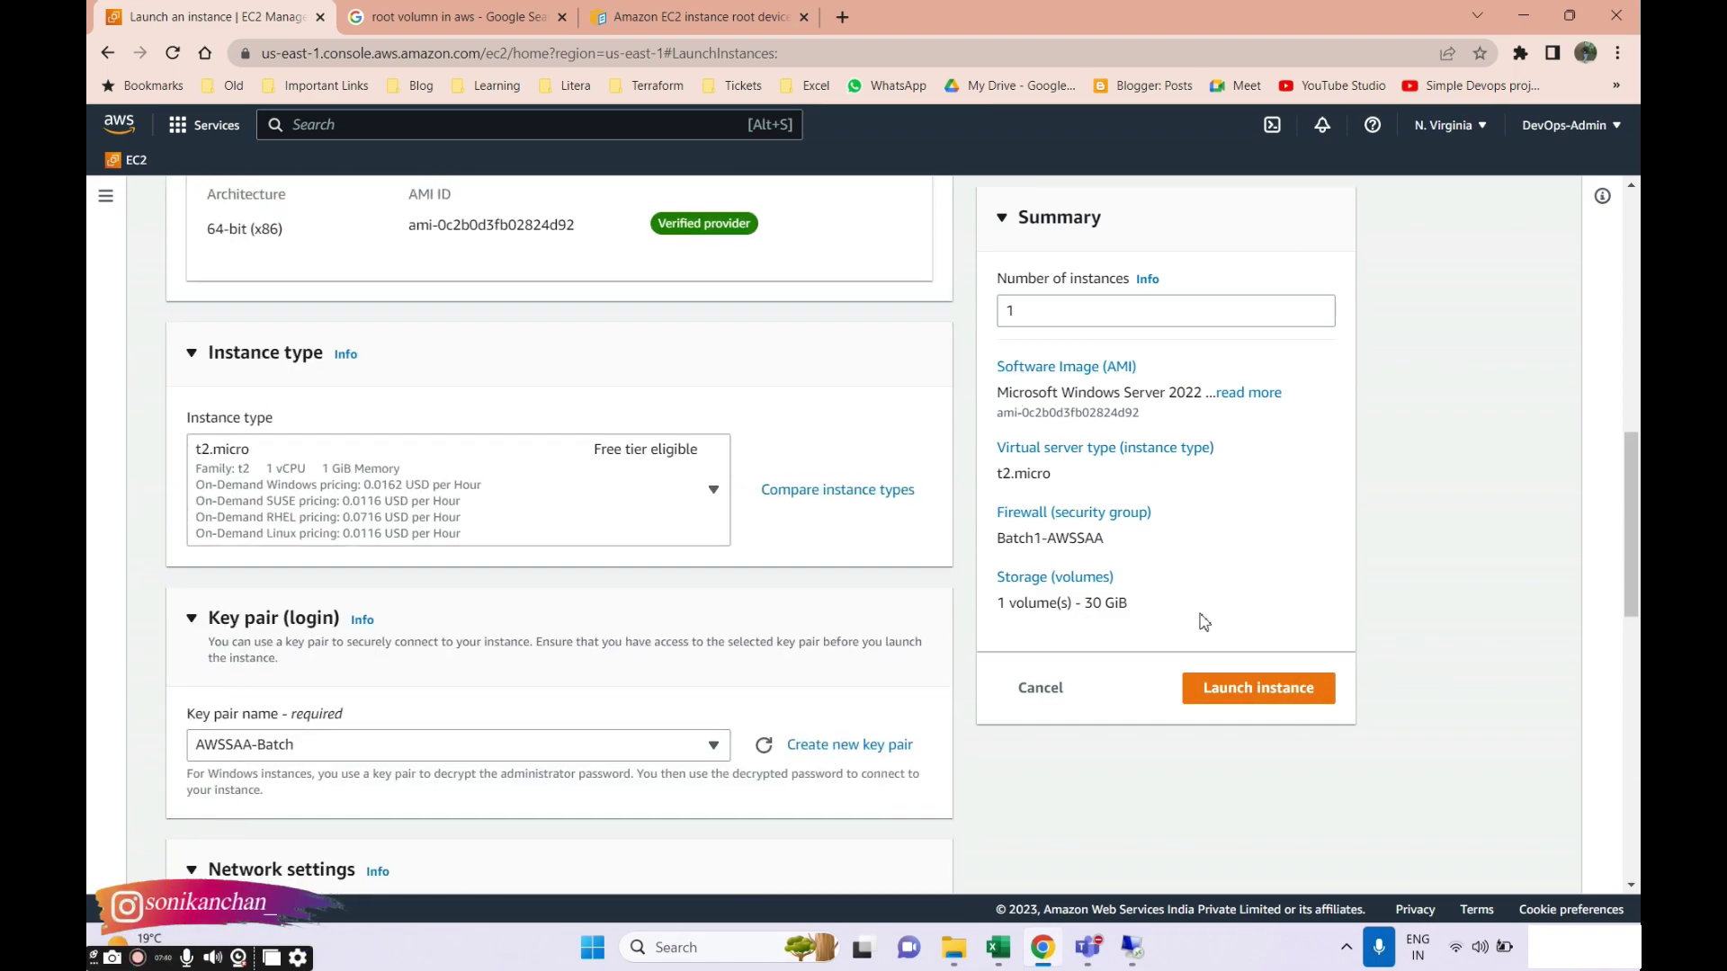
click(1214, 691)
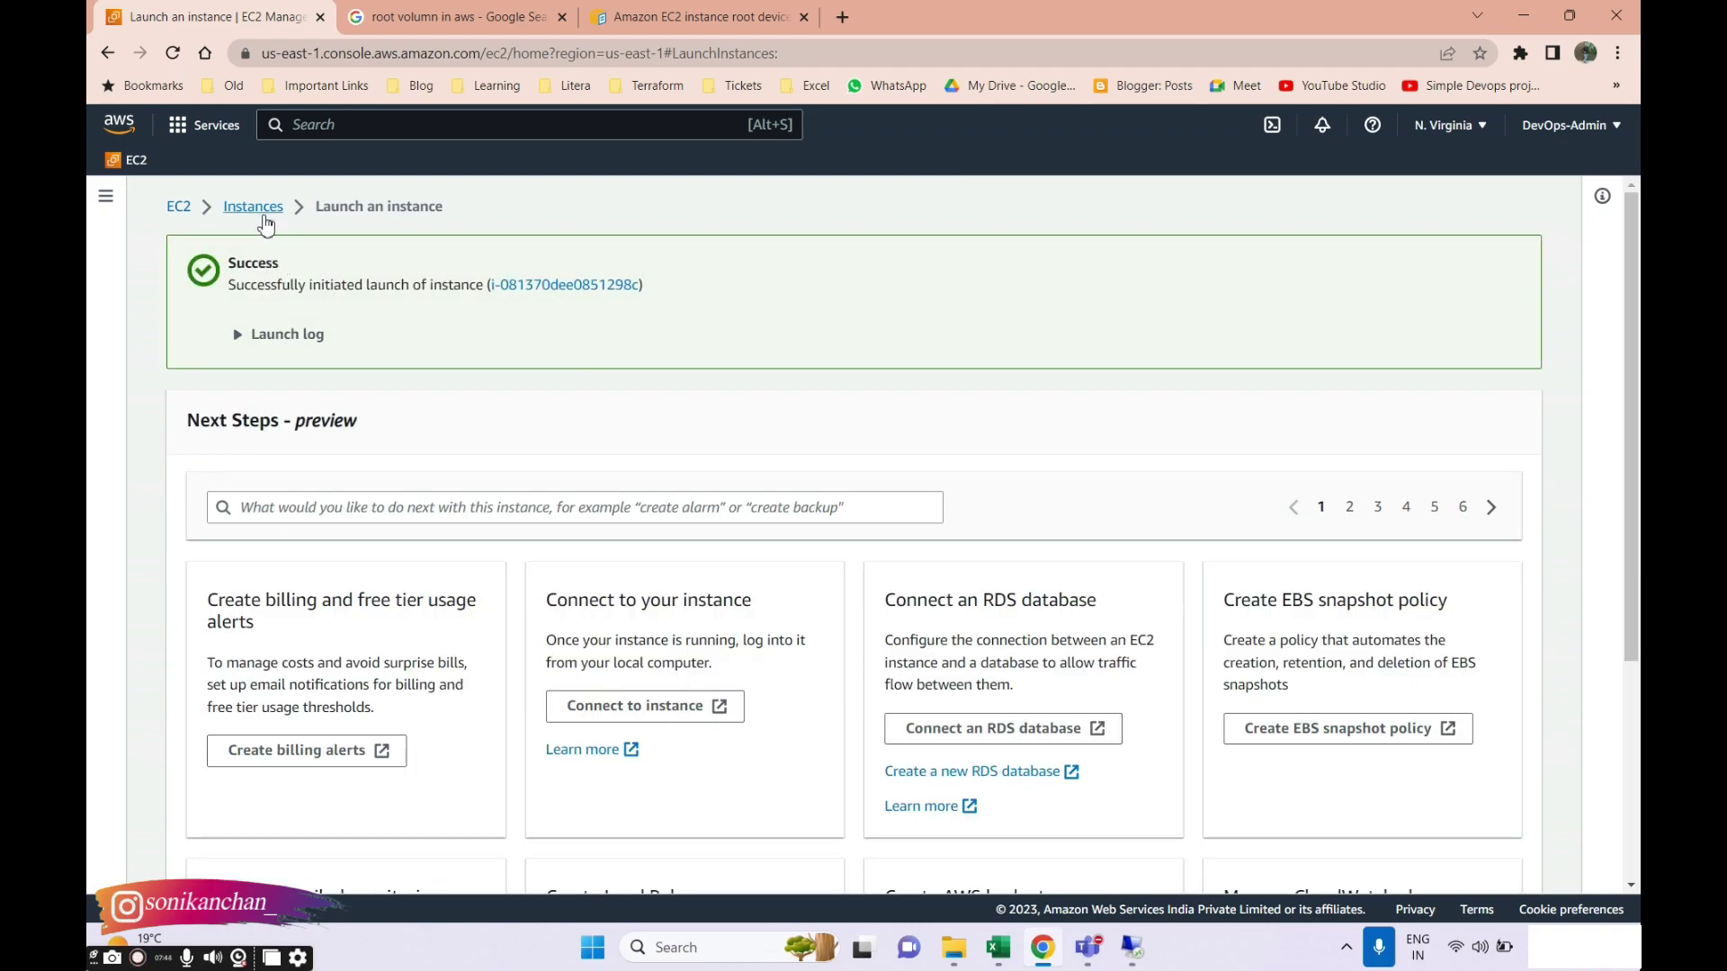
click(253, 207)
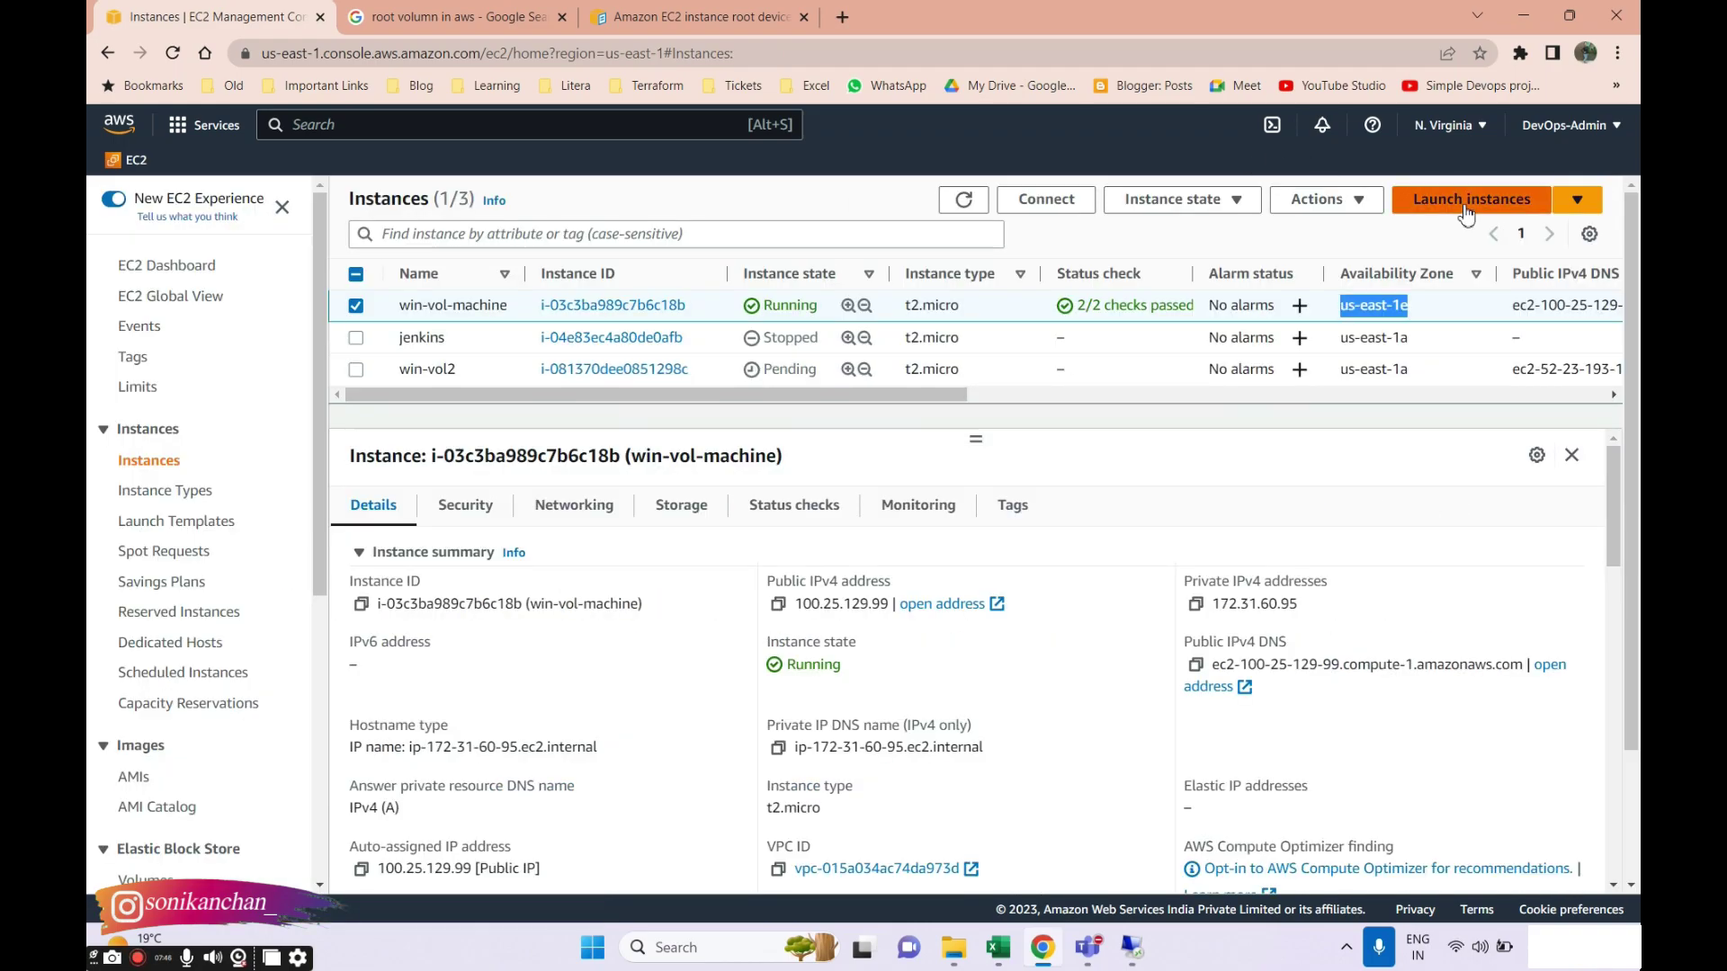
click(1465, 214)
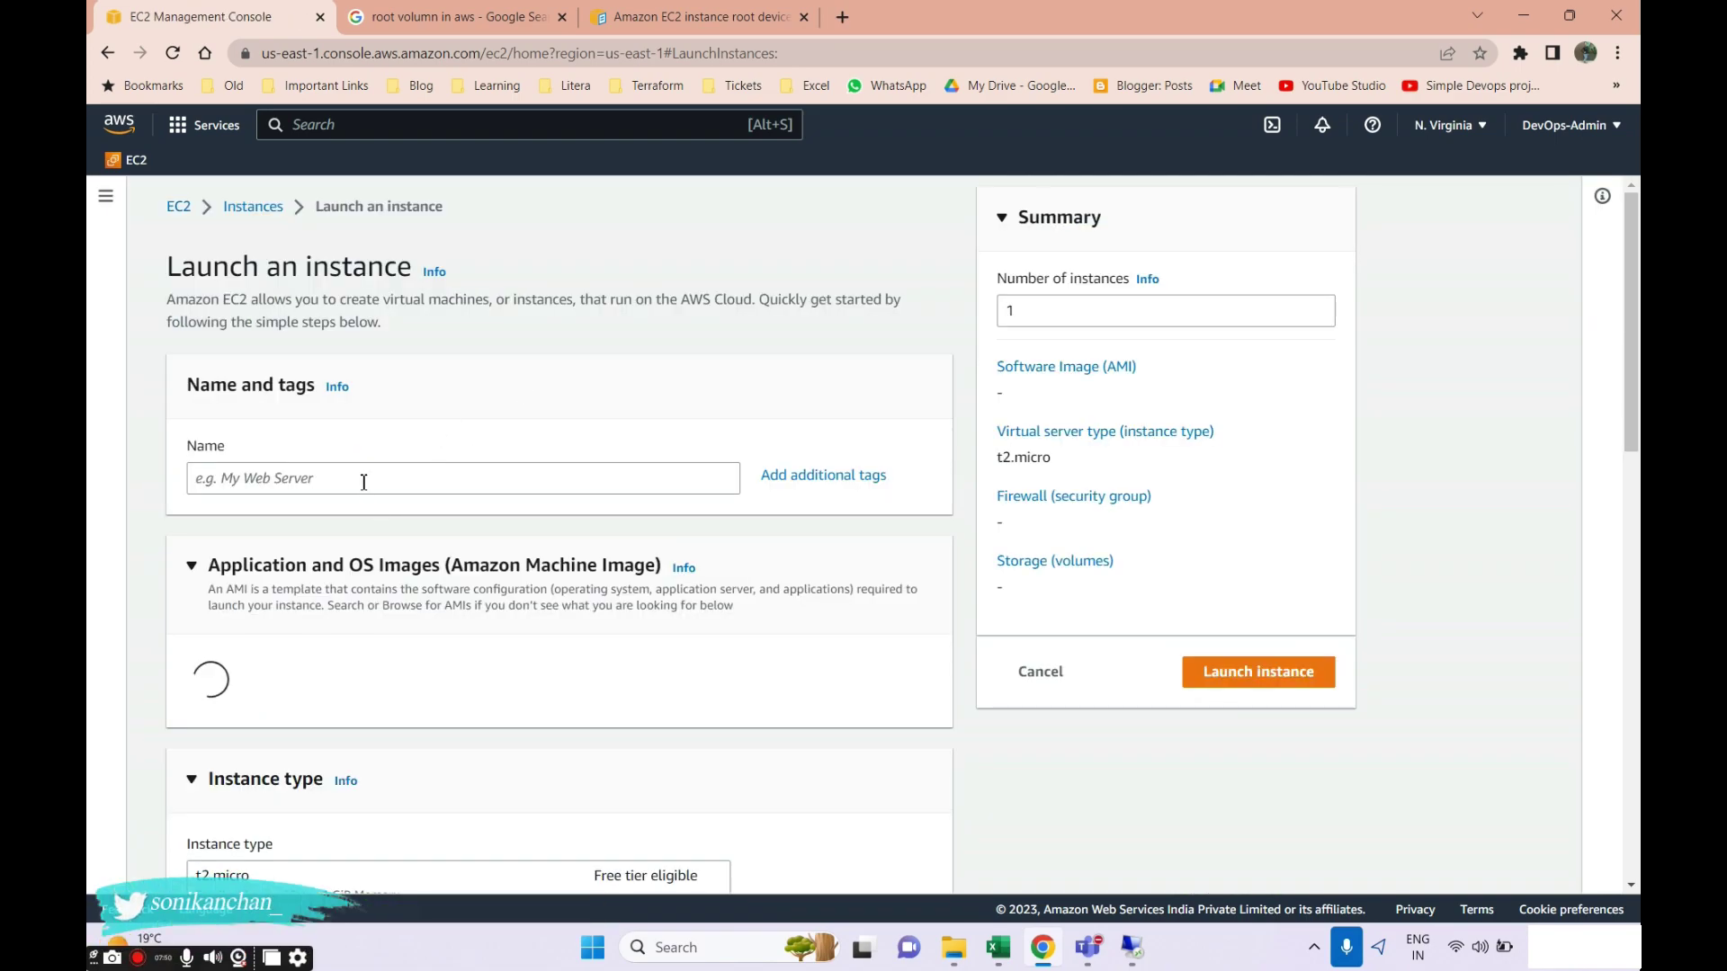
Name the instance wind-vol3 and choose the Windows AMI.
click(364, 482)
text(windo)
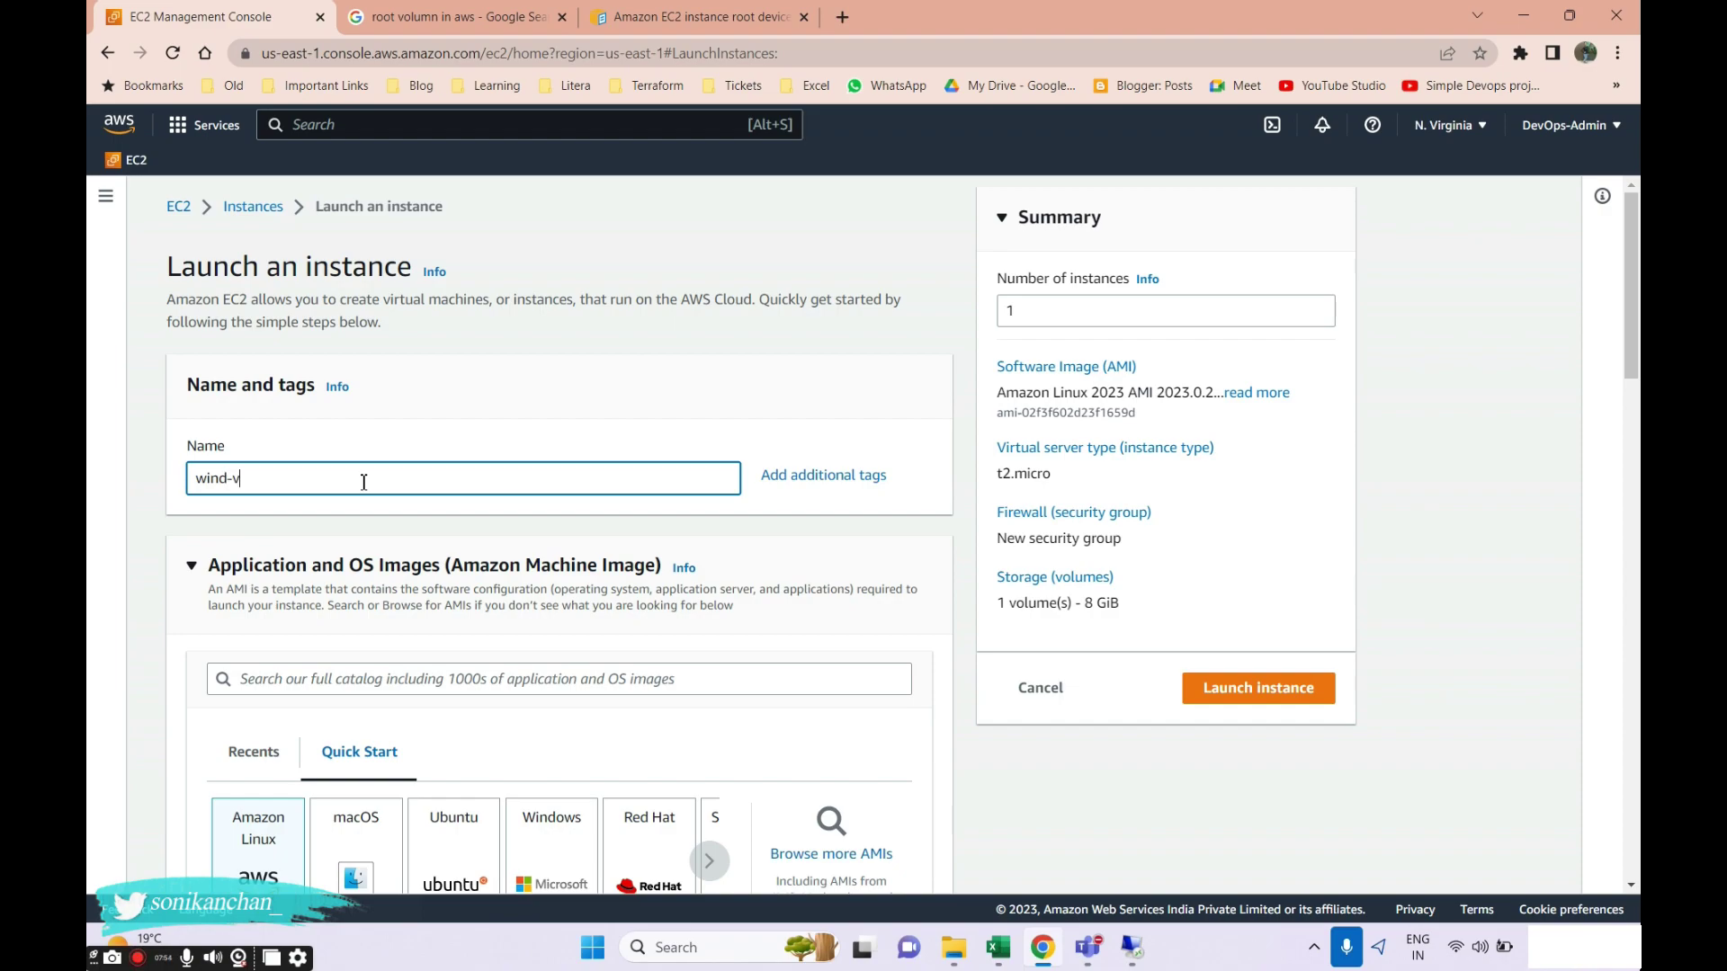
scroll(364, 482, down, 3)
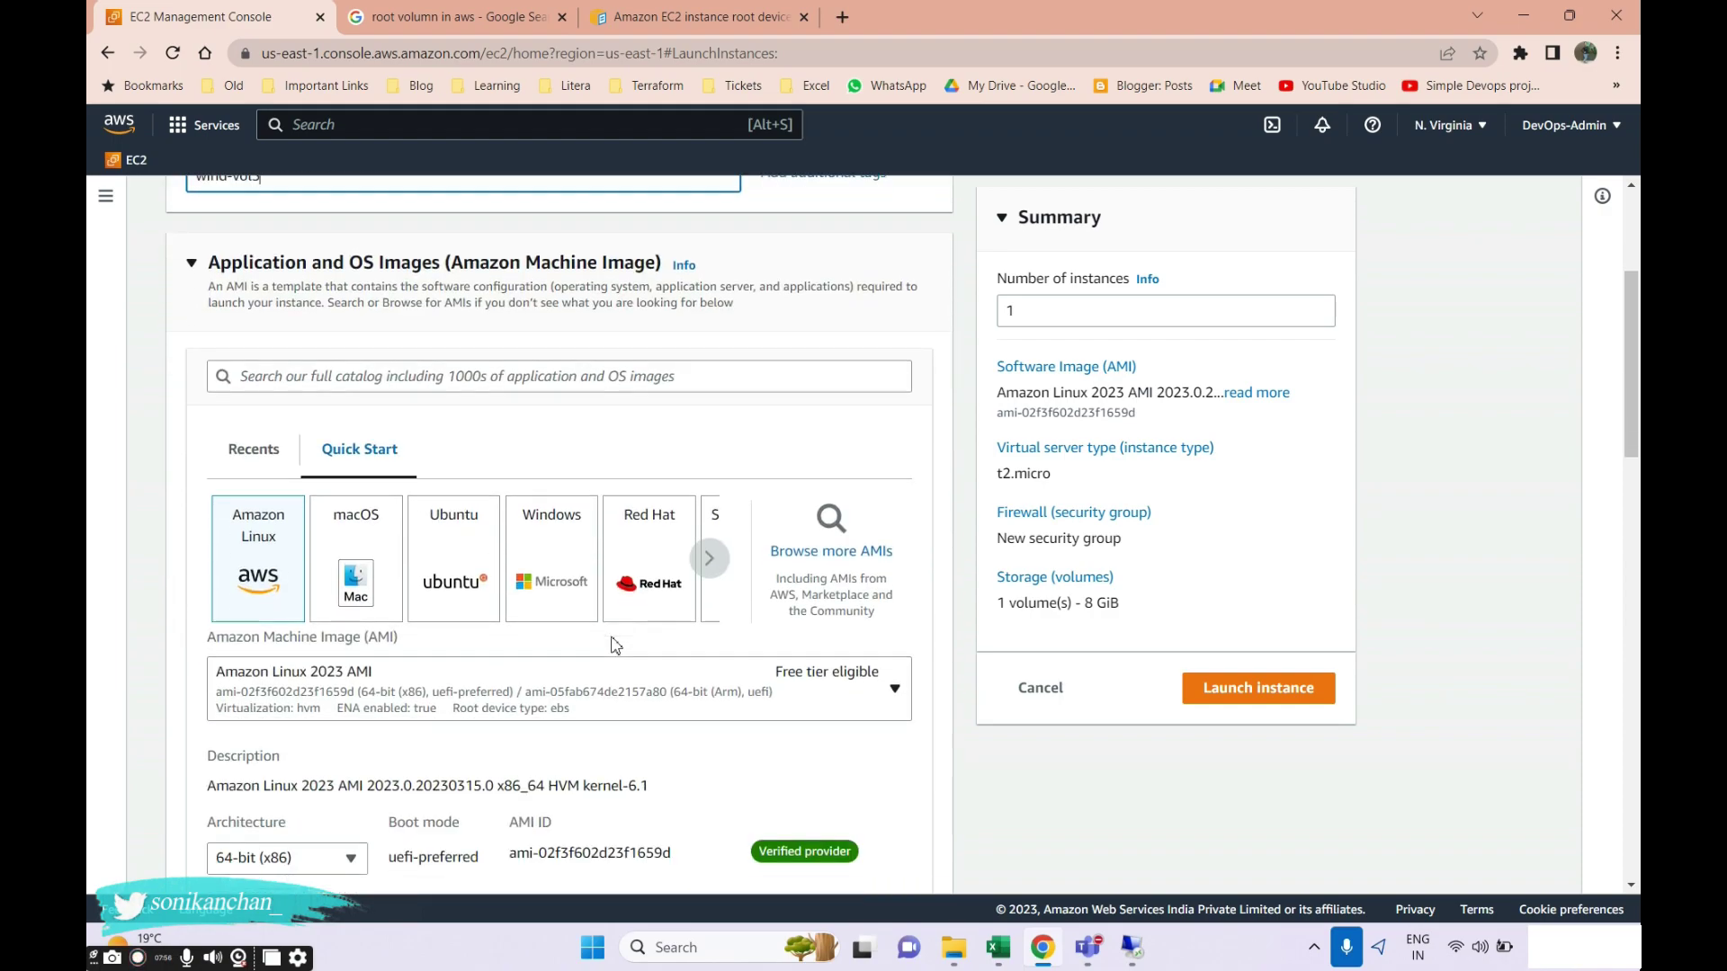
click(552, 557)
scroll(526, 666, down, 6)
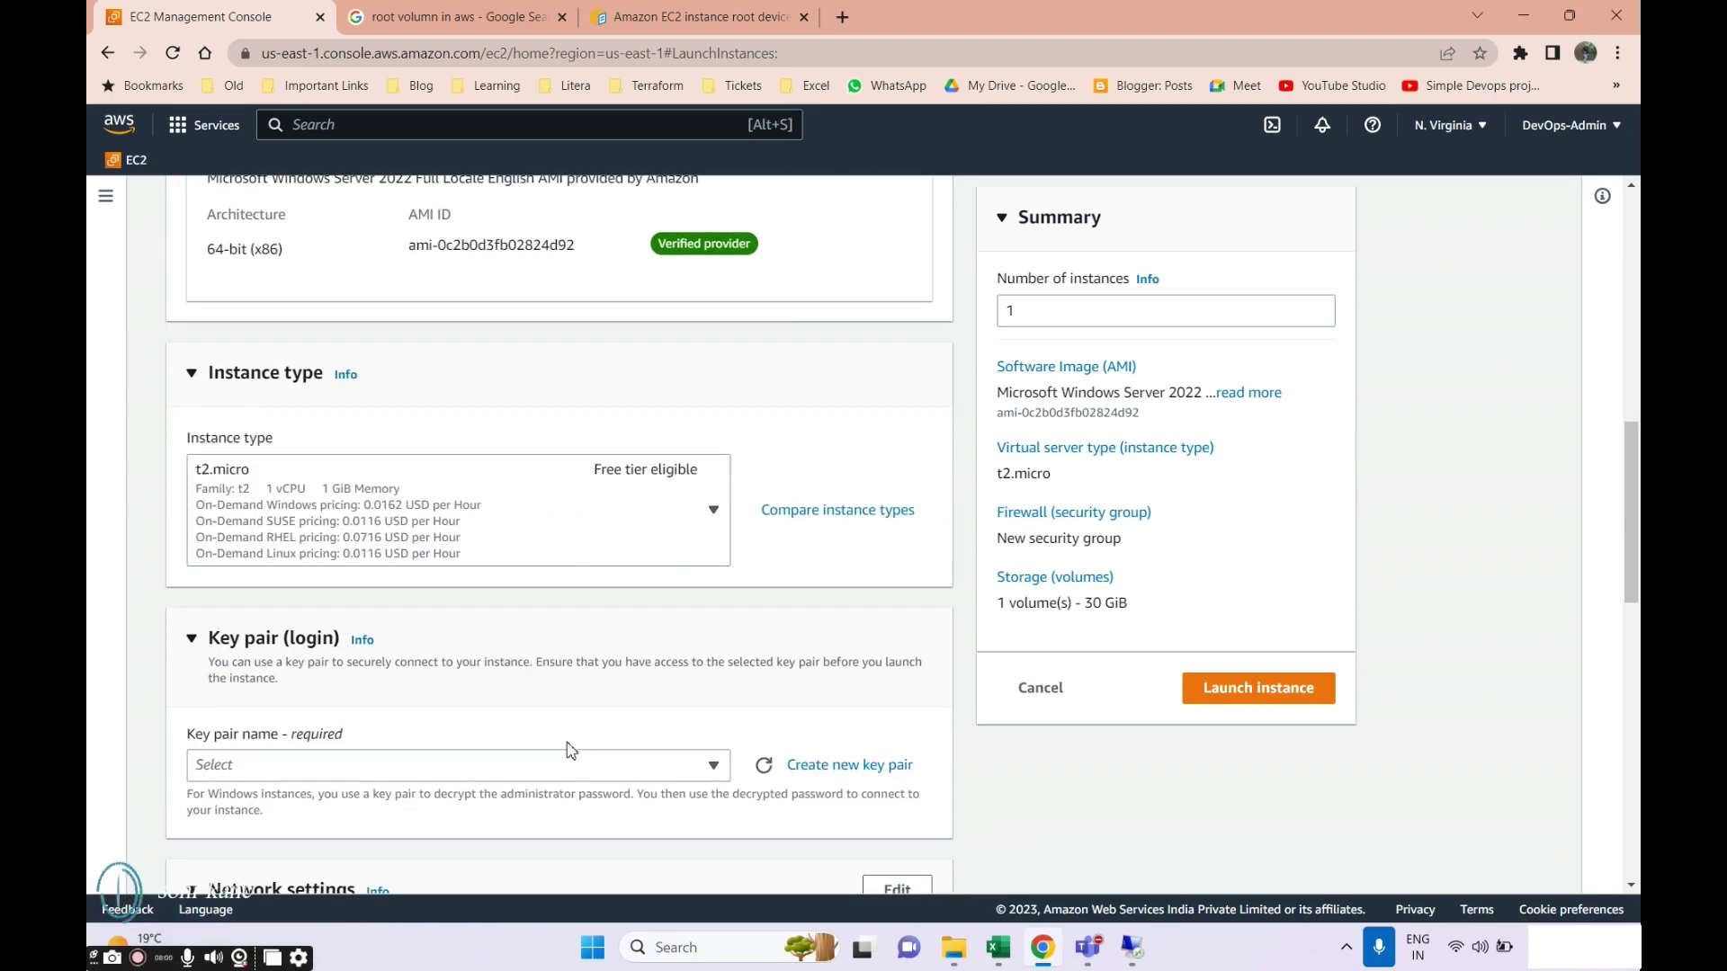
Select key pair AWSSAA-Batch and the us-east-1e subnet.
click(551, 765)
click(445, 727)
scroll(596, 646, down, 5)
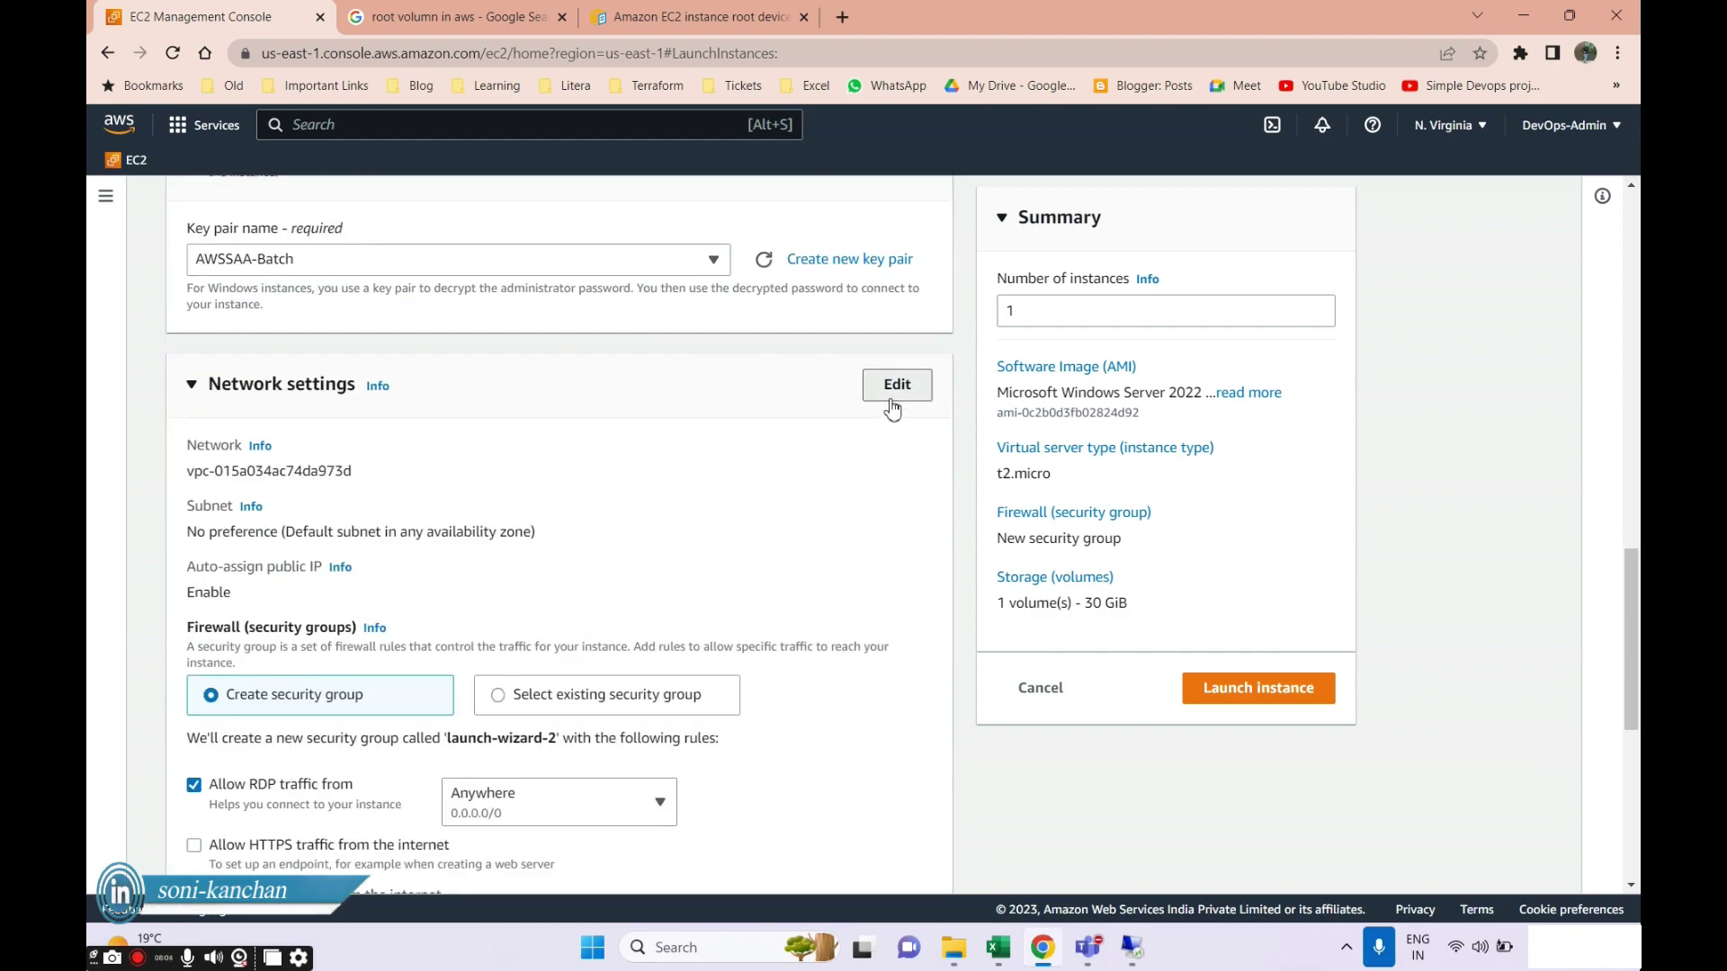
click(893, 389)
click(497, 565)
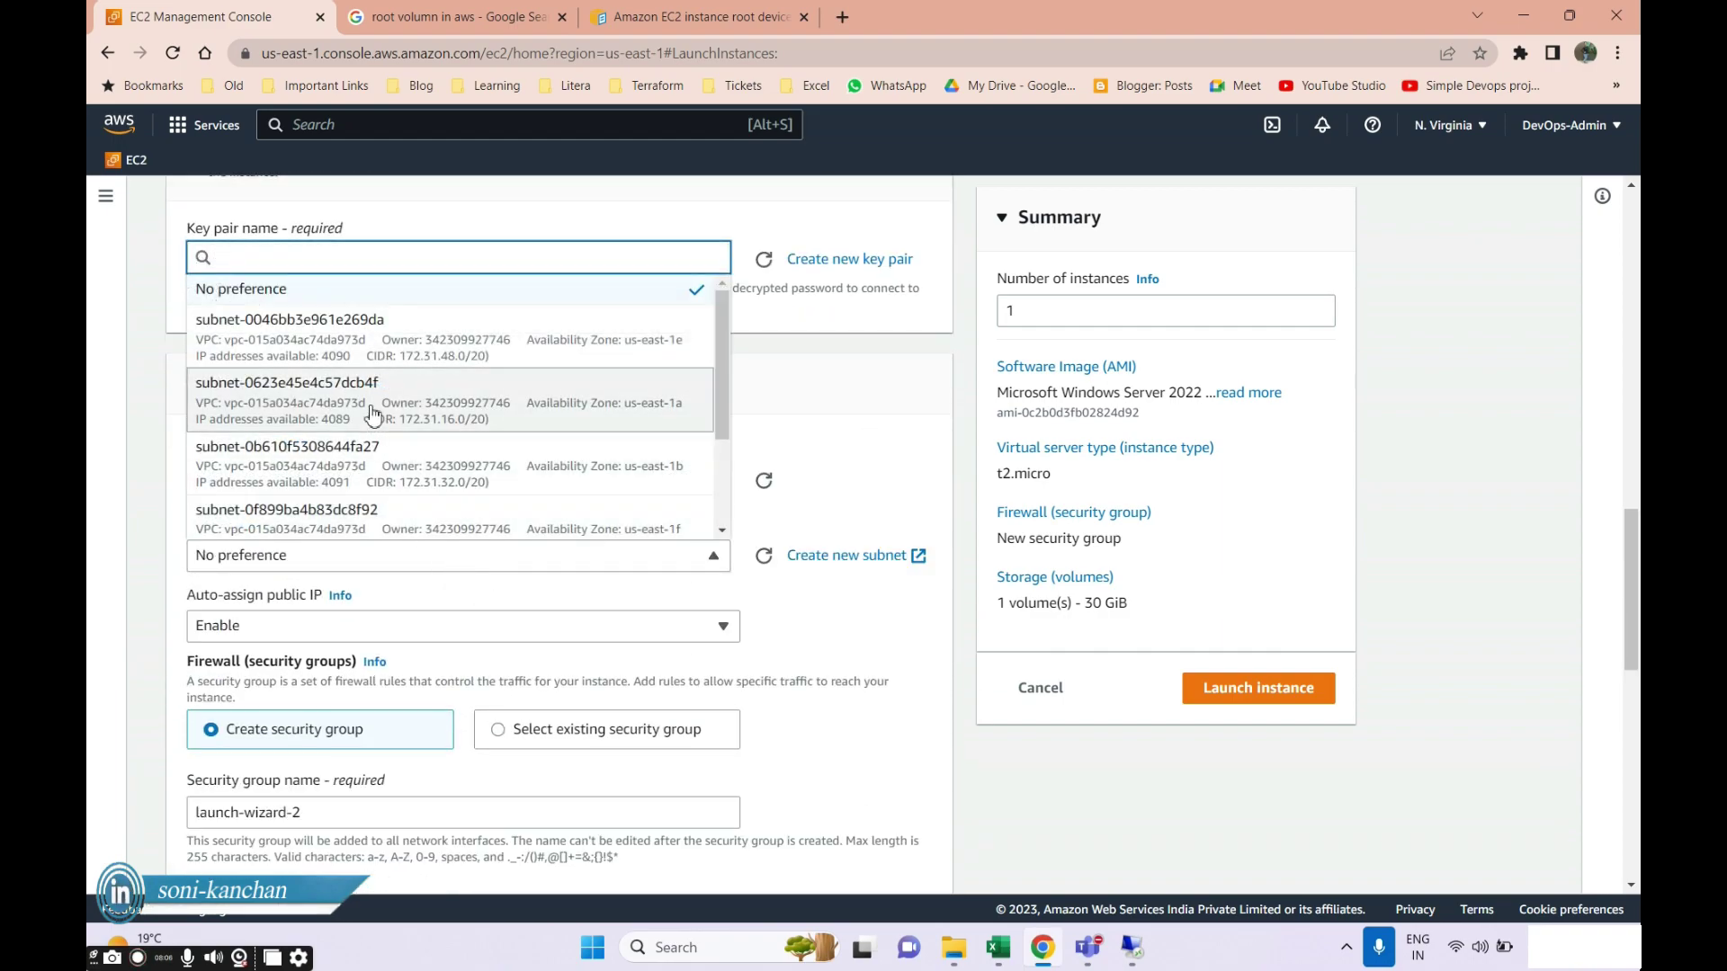
click(490, 346)
scroll(630, 580, down, 3)
scroll(630, 580, down, 5)
scroll(505, 435, up, 4)
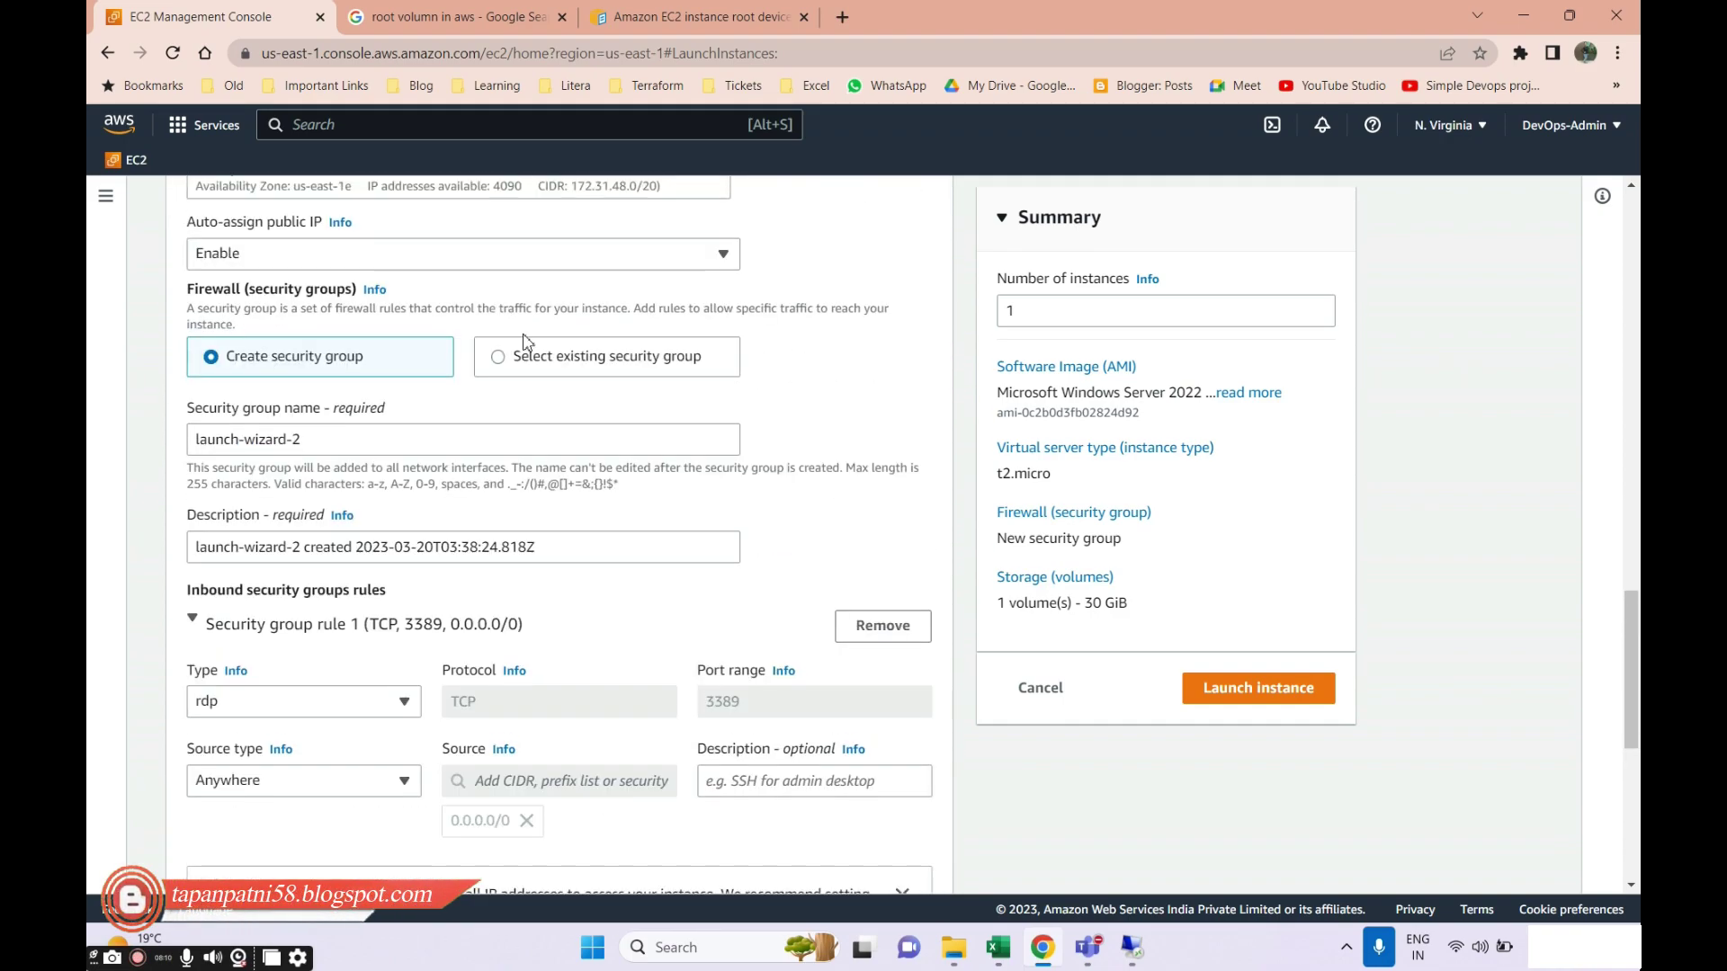
Use existing security group Batch1-AWSSAA and launch wind-vol3.
click(504, 367)
click(453, 442)
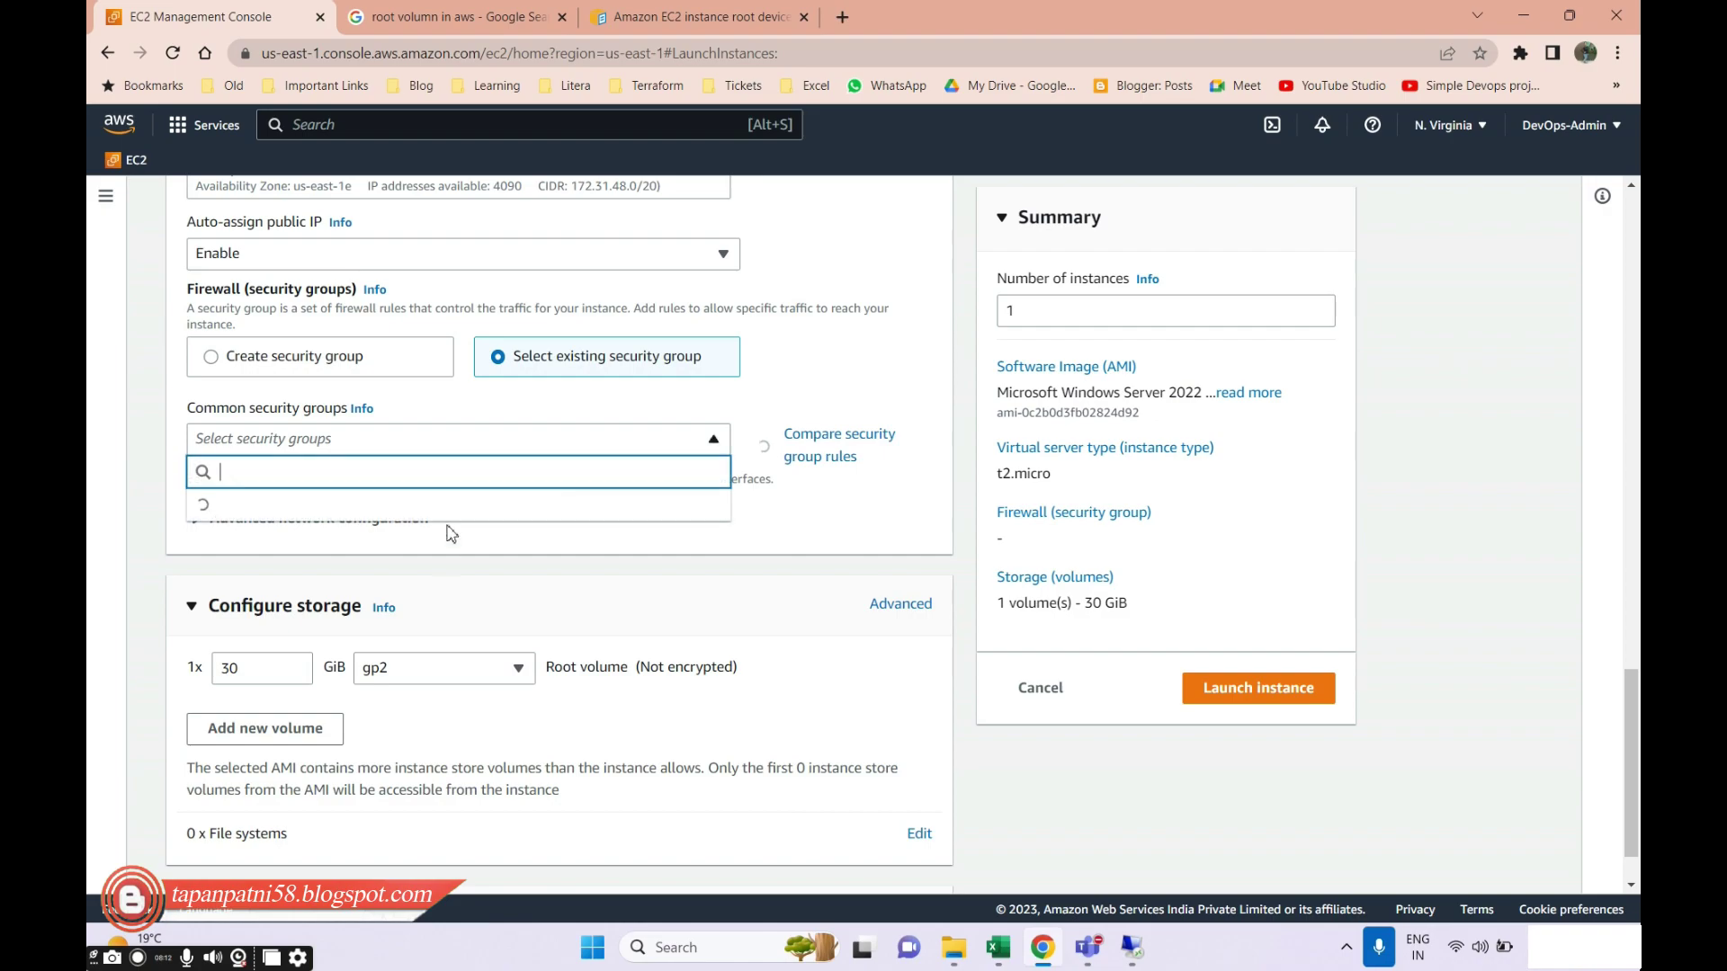
click(352, 710)
scroll(540, 639, down, 1)
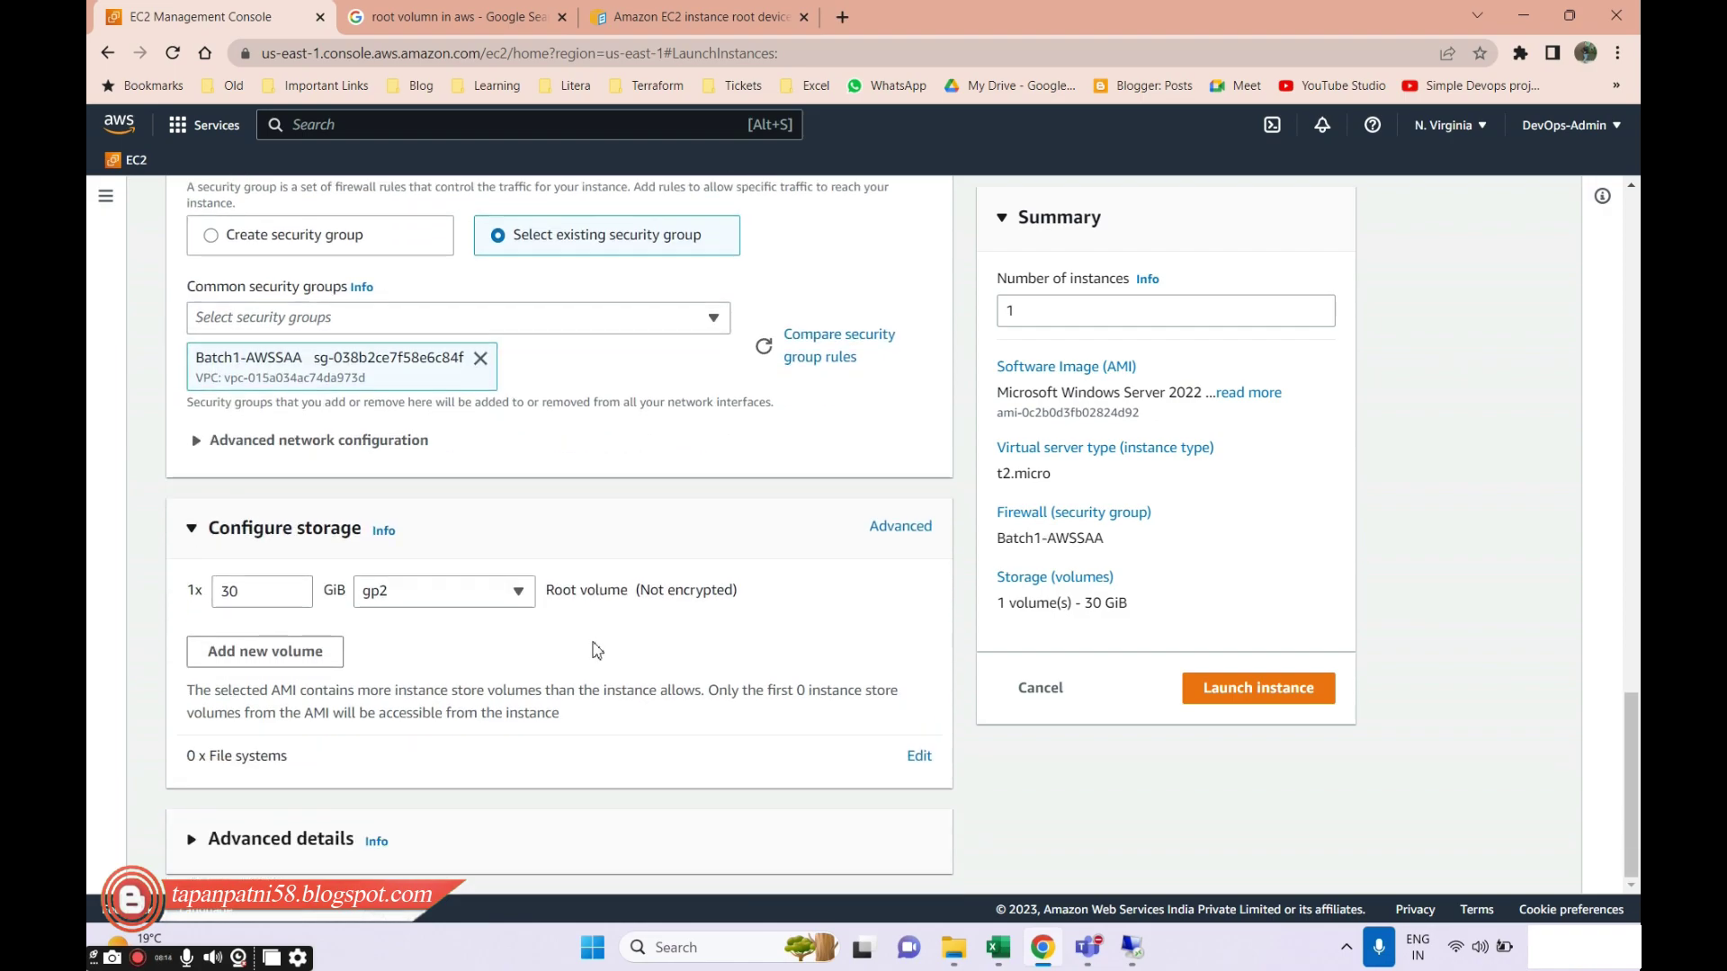
click(1311, 680)
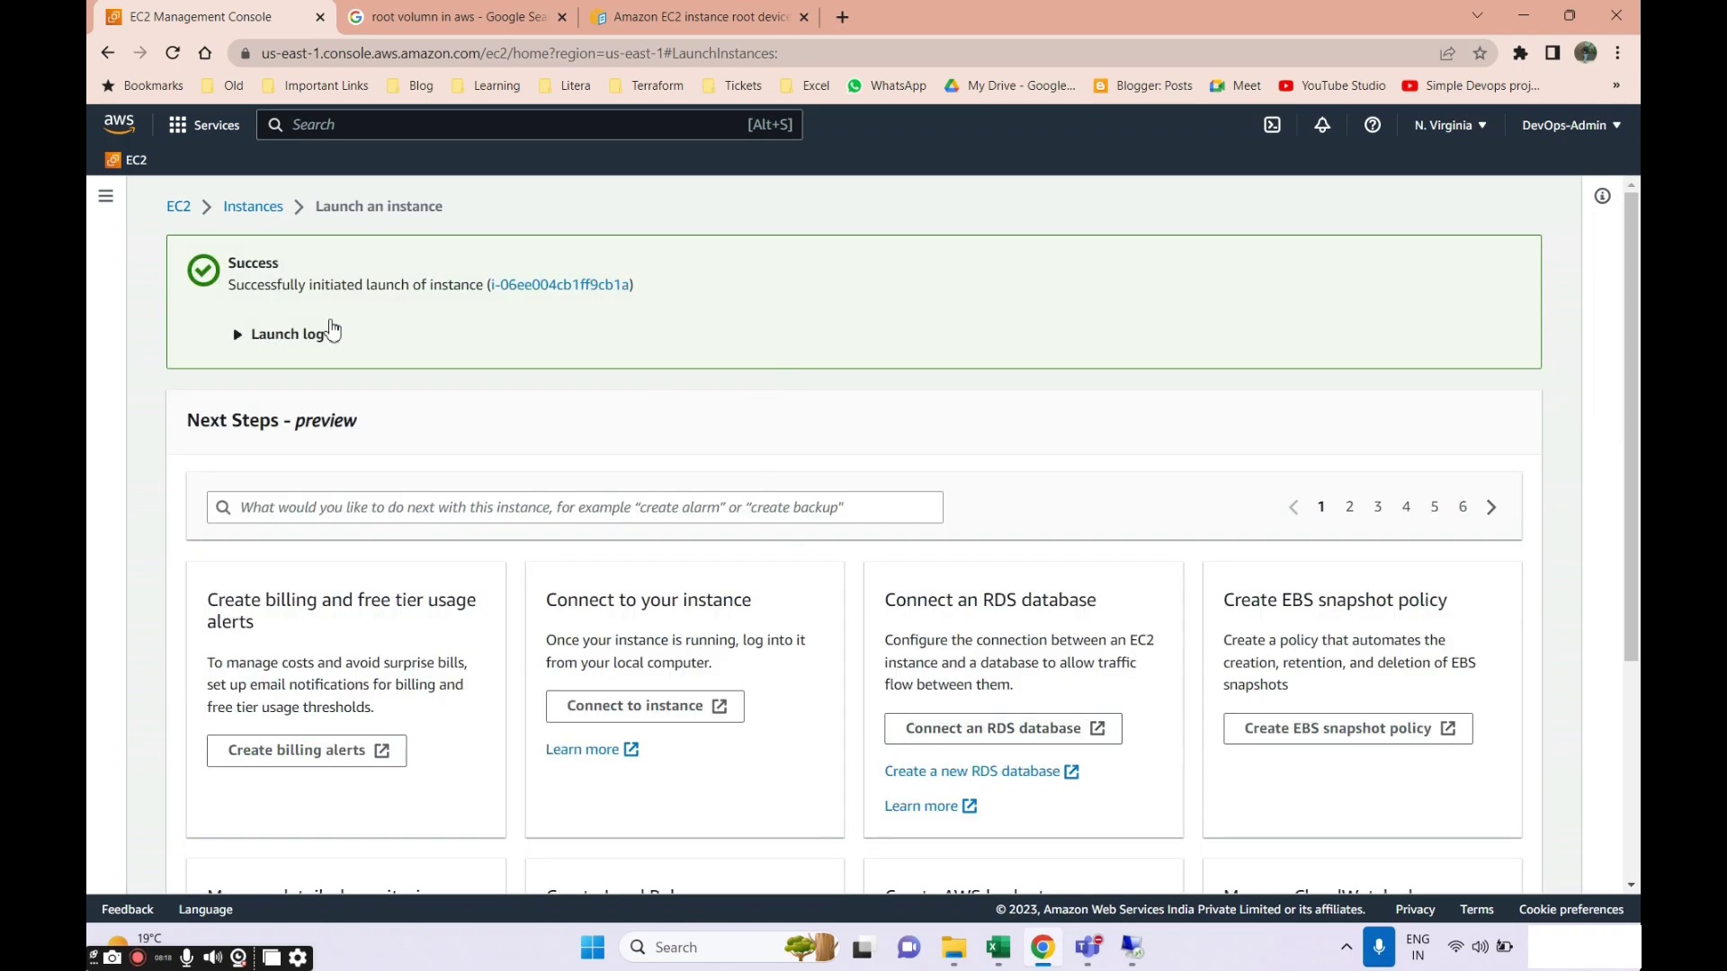
Return to the Instances list and open Paint through Windows search.
click(252, 206)
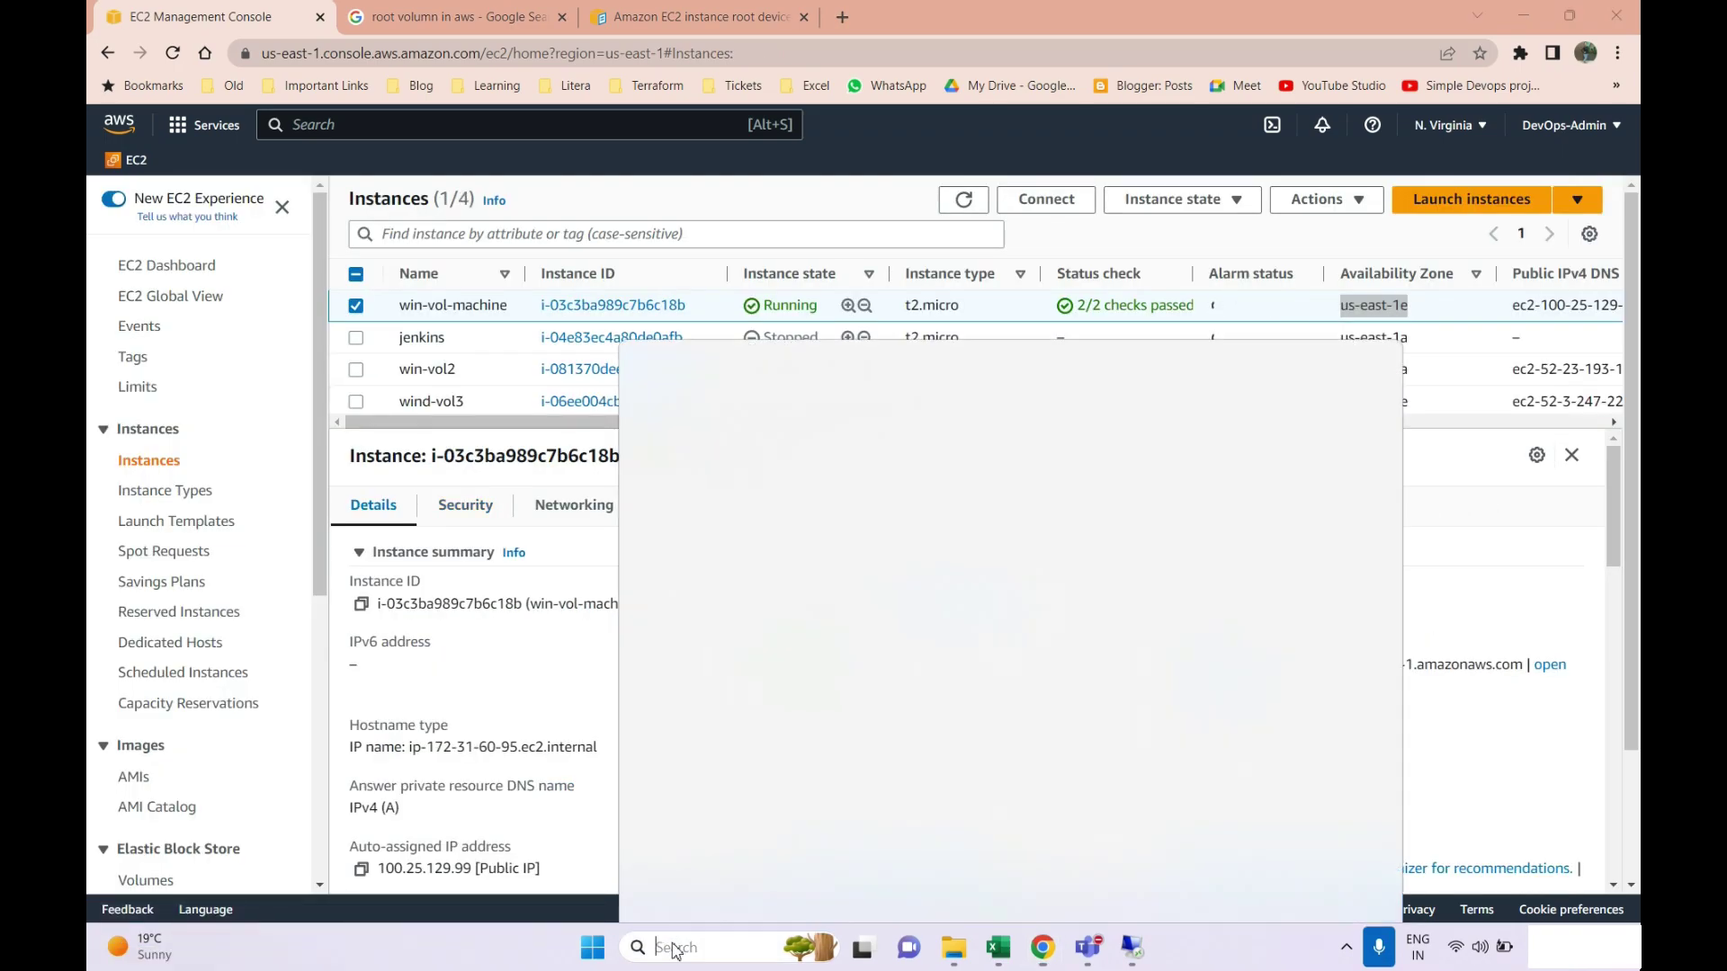
click(666, 947)
text(paint)
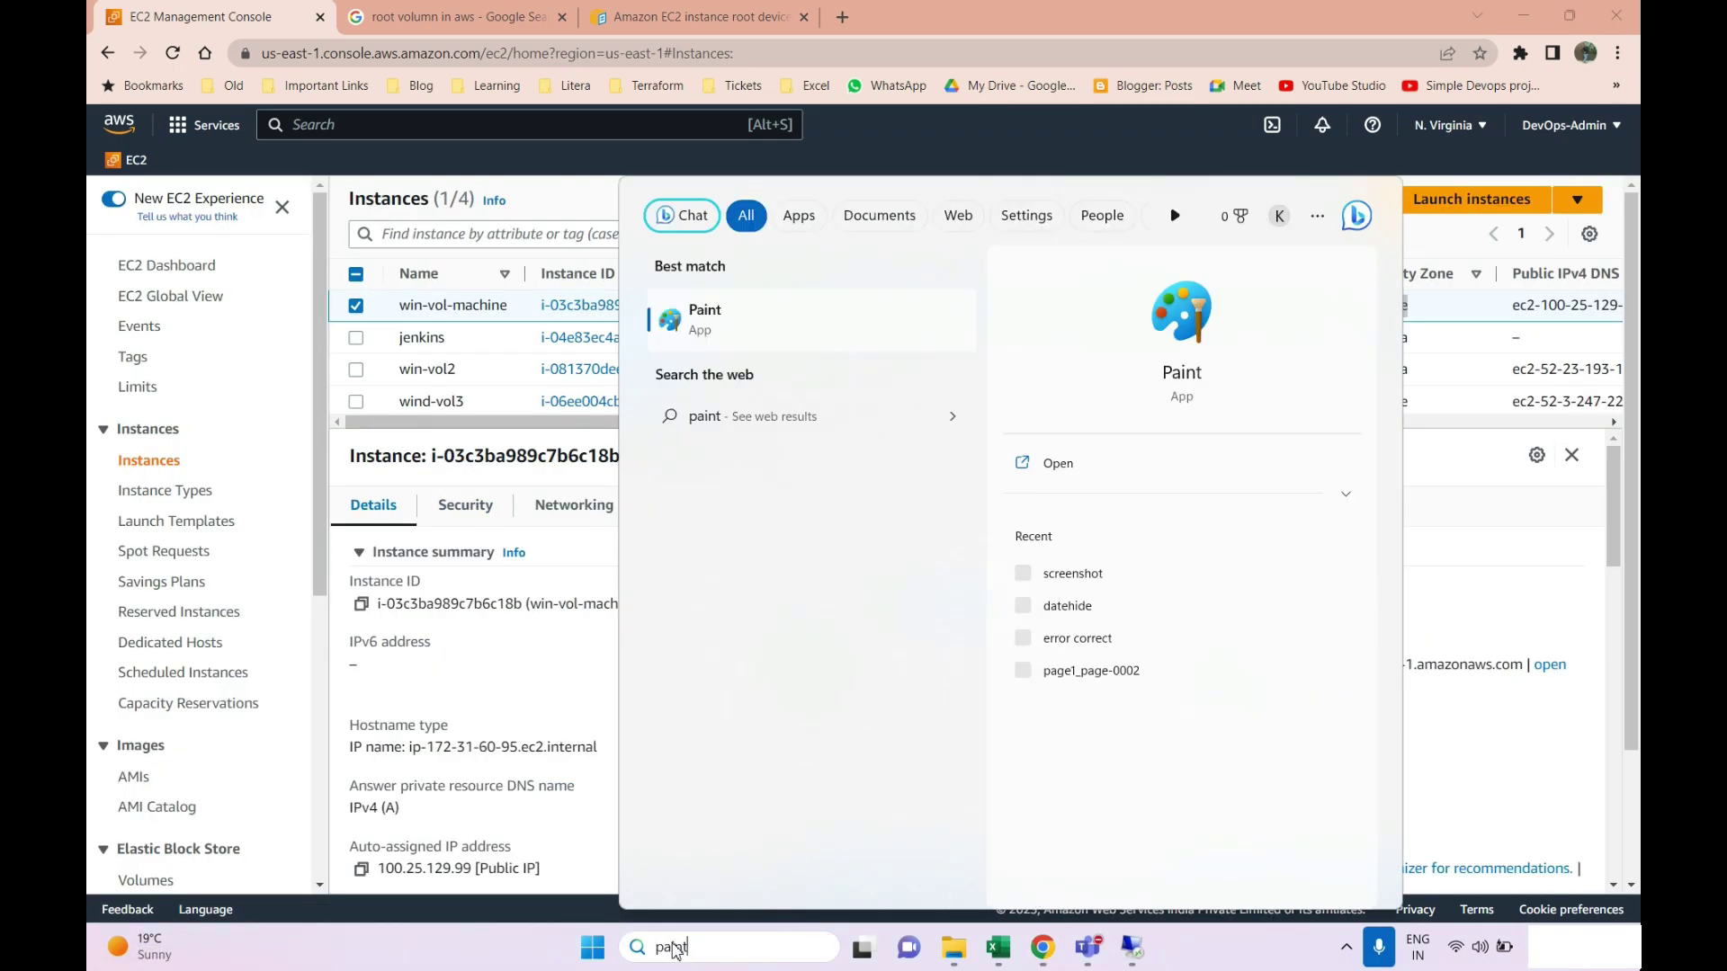
click(1199, 376)
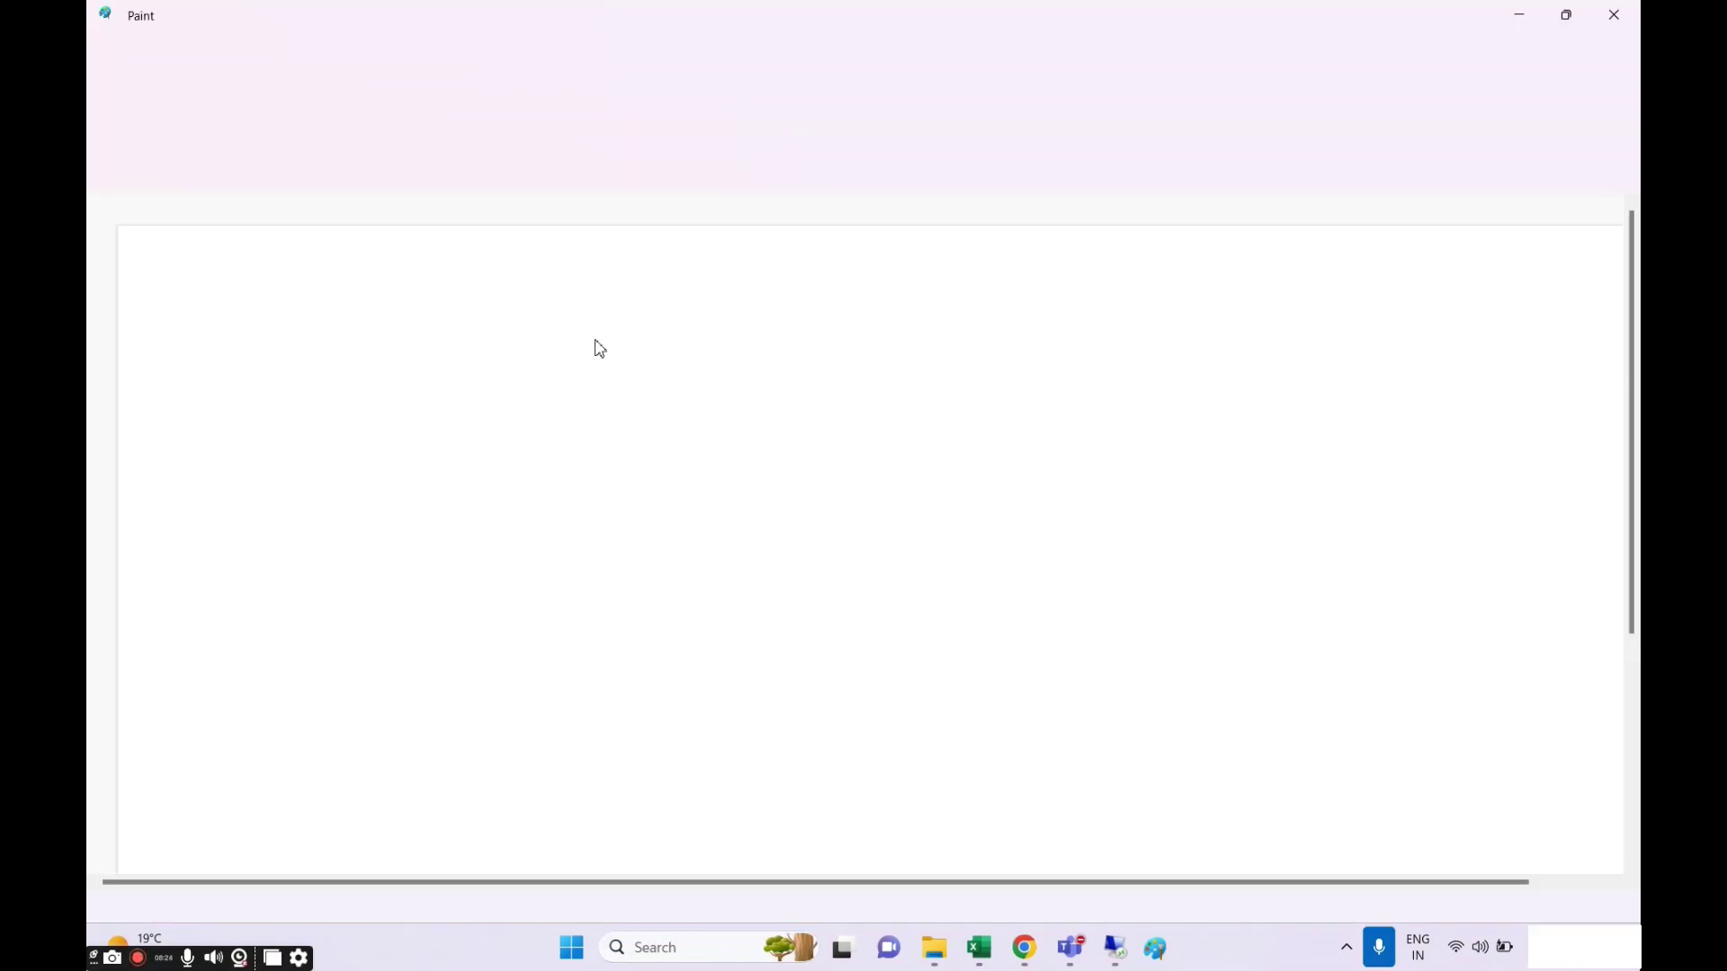
Draw a rectangle at the top-left and label it 1e above.
click(652, 97)
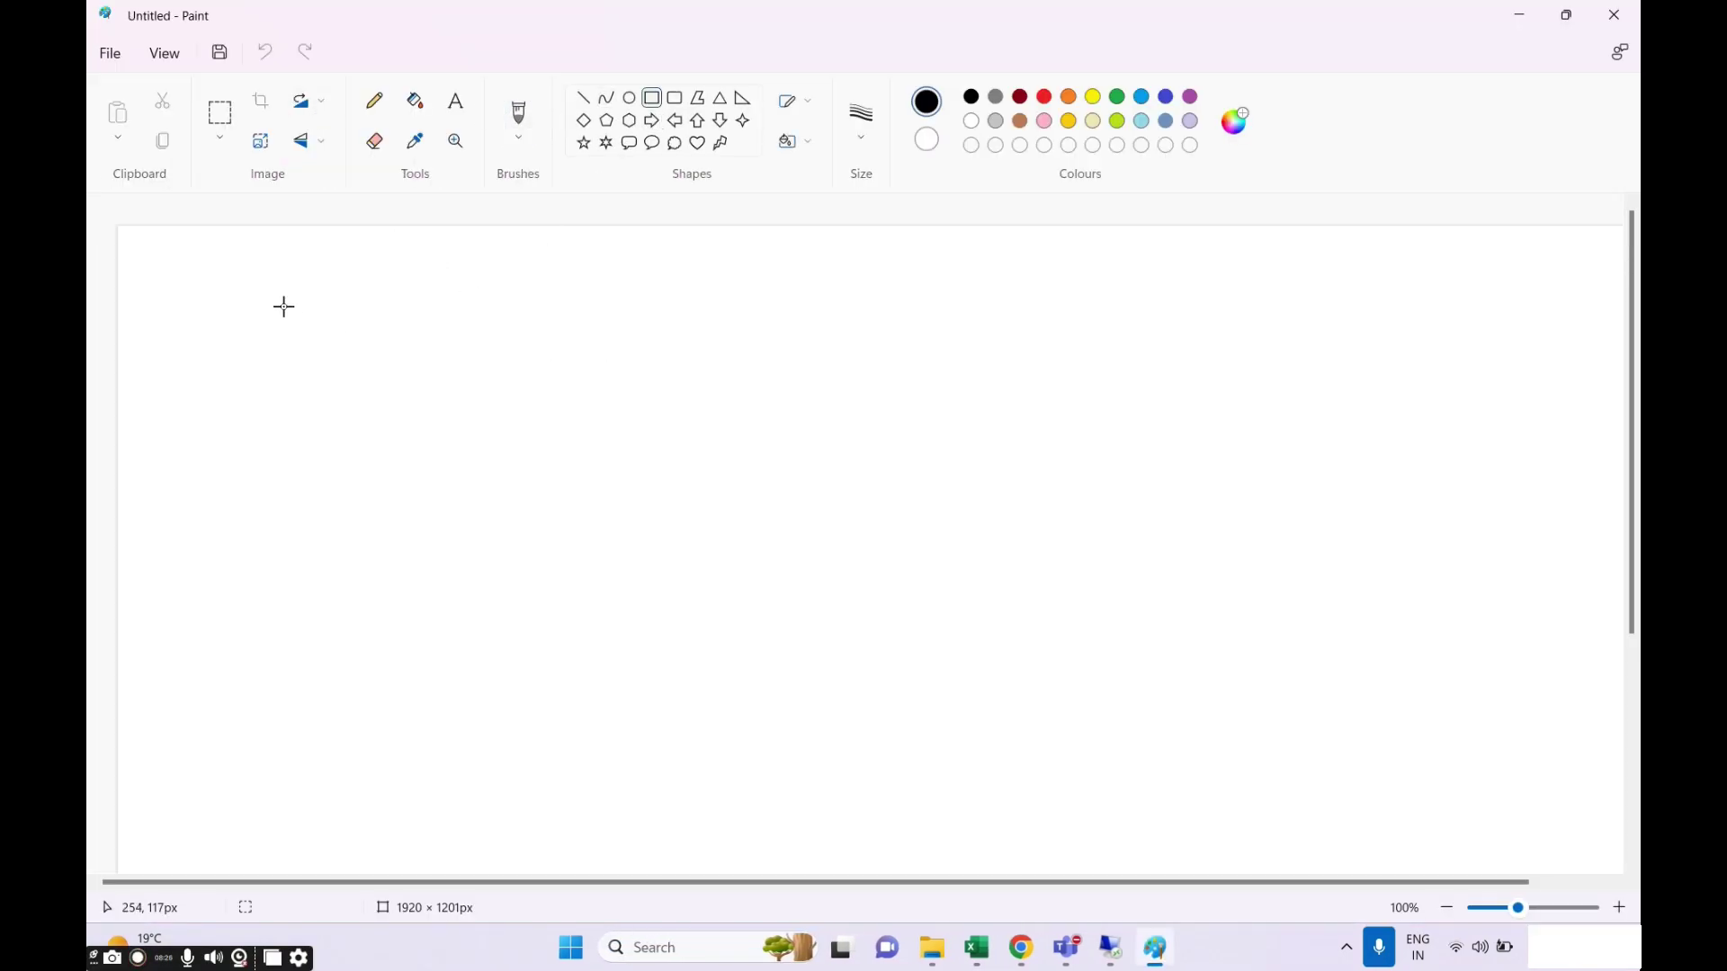
drag(222, 287, 392, 494)
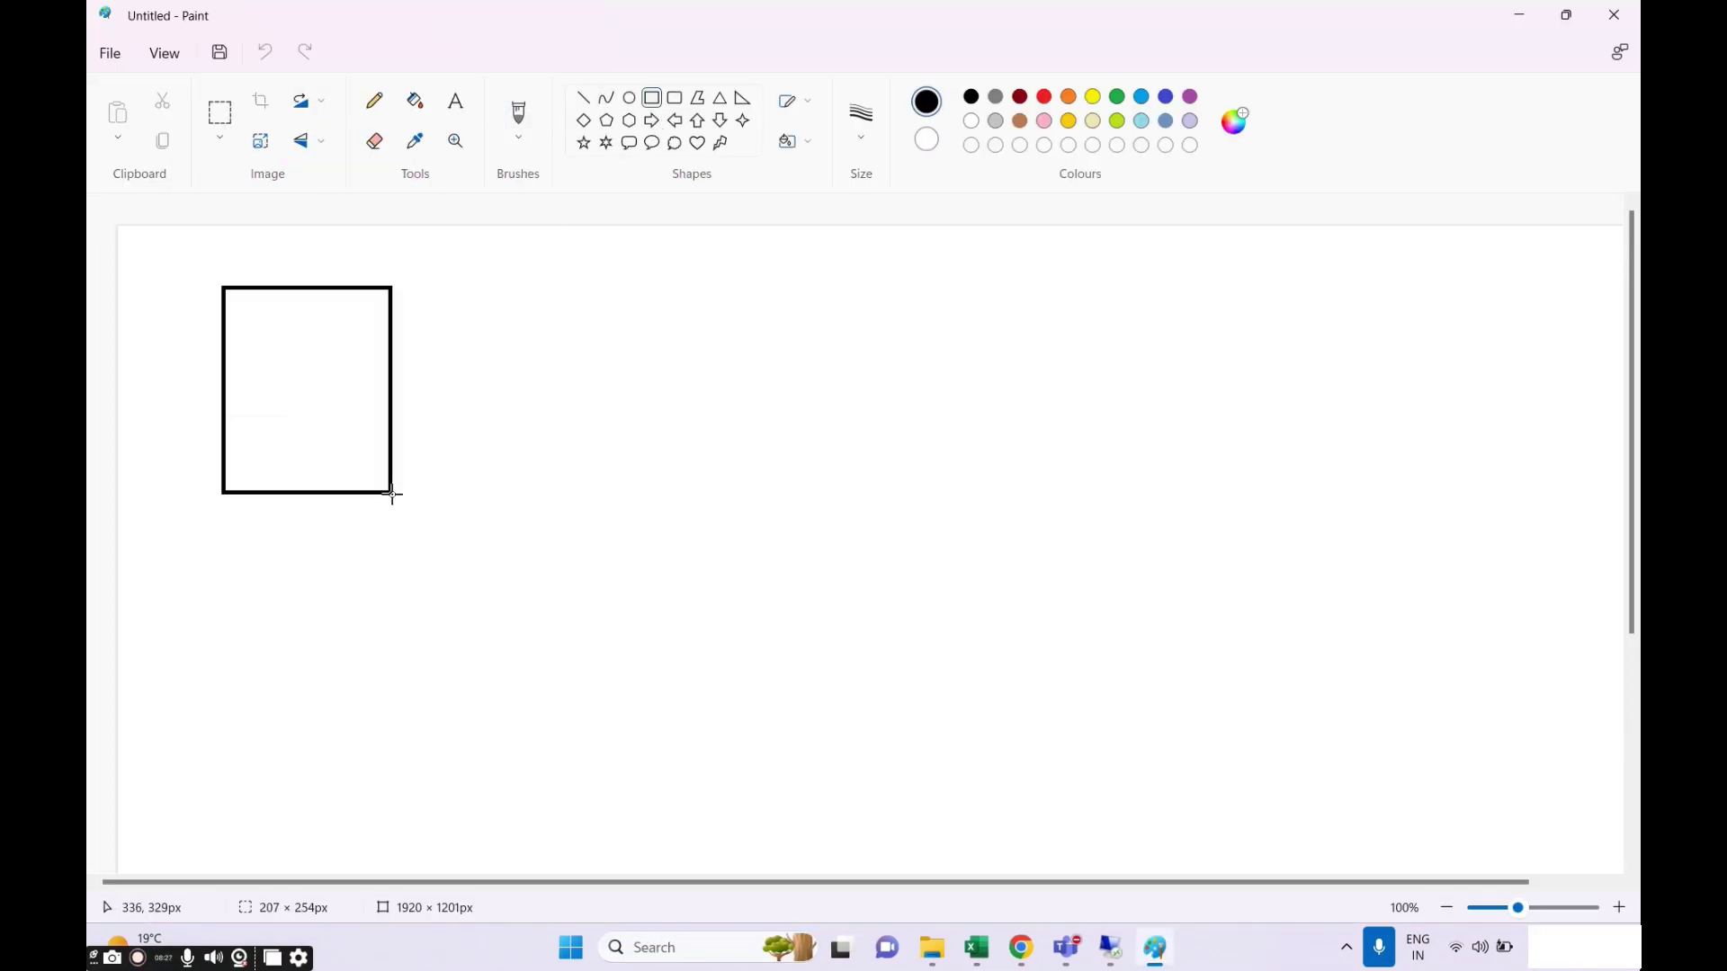
click(456, 100)
click(258, 247)
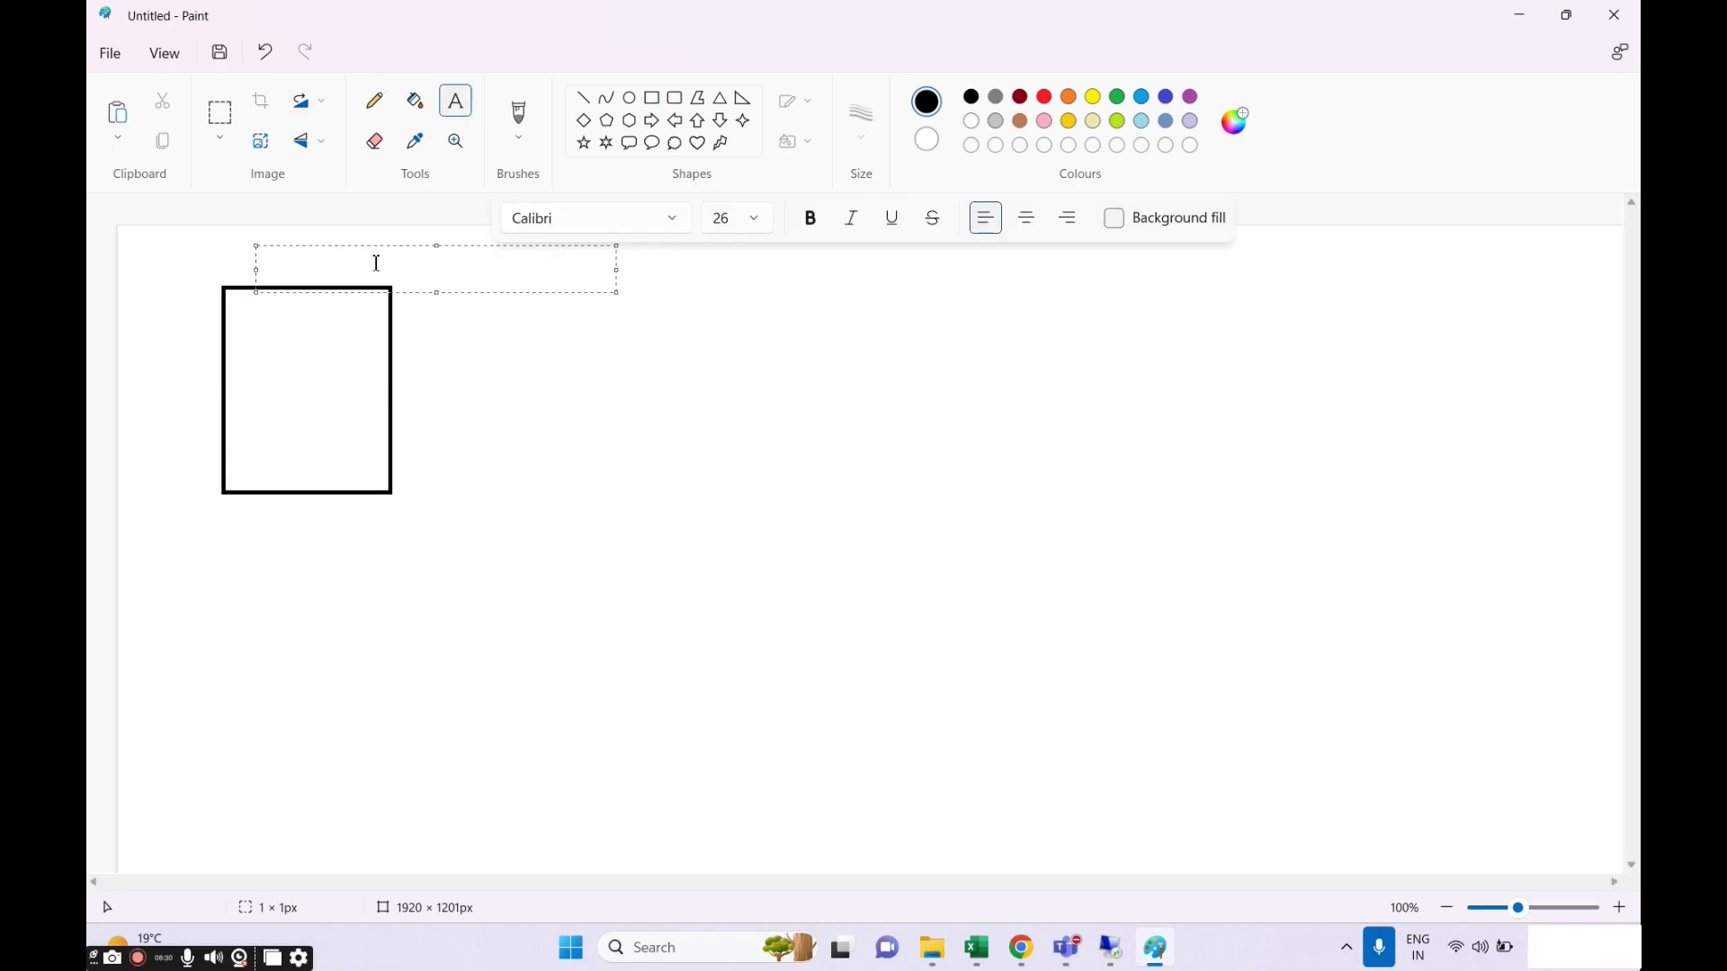
text(1e)
click(567, 402)
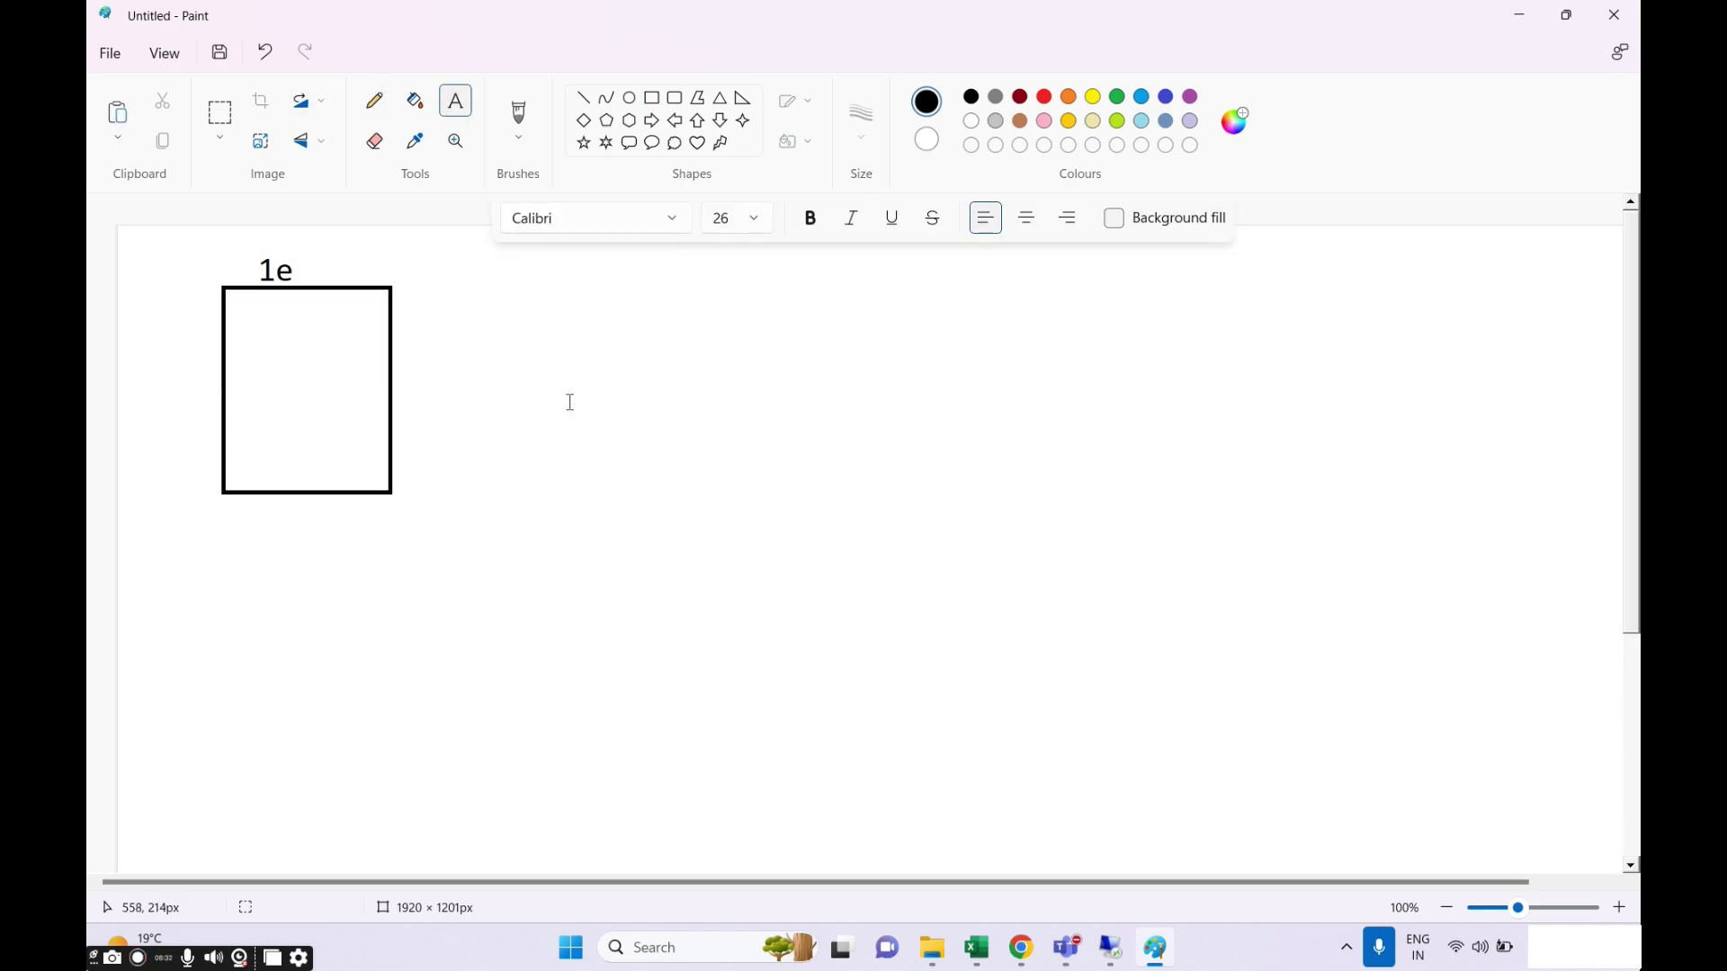
Add two ellipses across the rectangle's right edge, labelled 30 and 4.
click(631, 100)
drag(351, 324, 461, 362)
drag(344, 385, 475, 425)
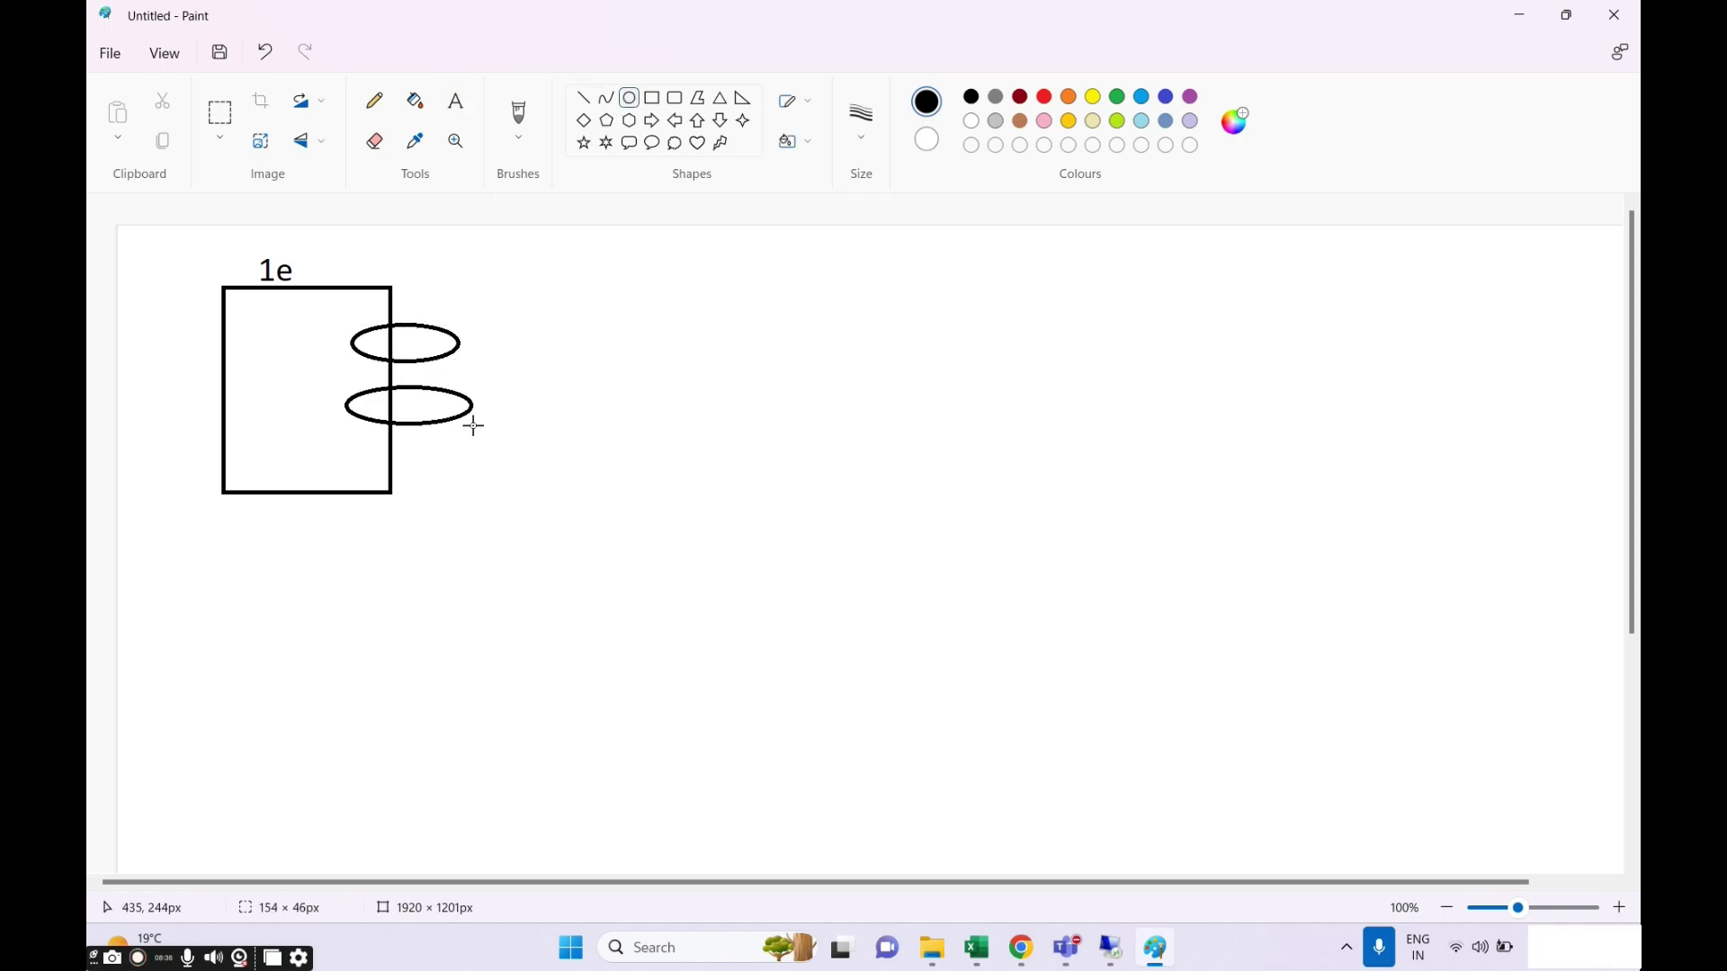
click(456, 101)
click(399, 331)
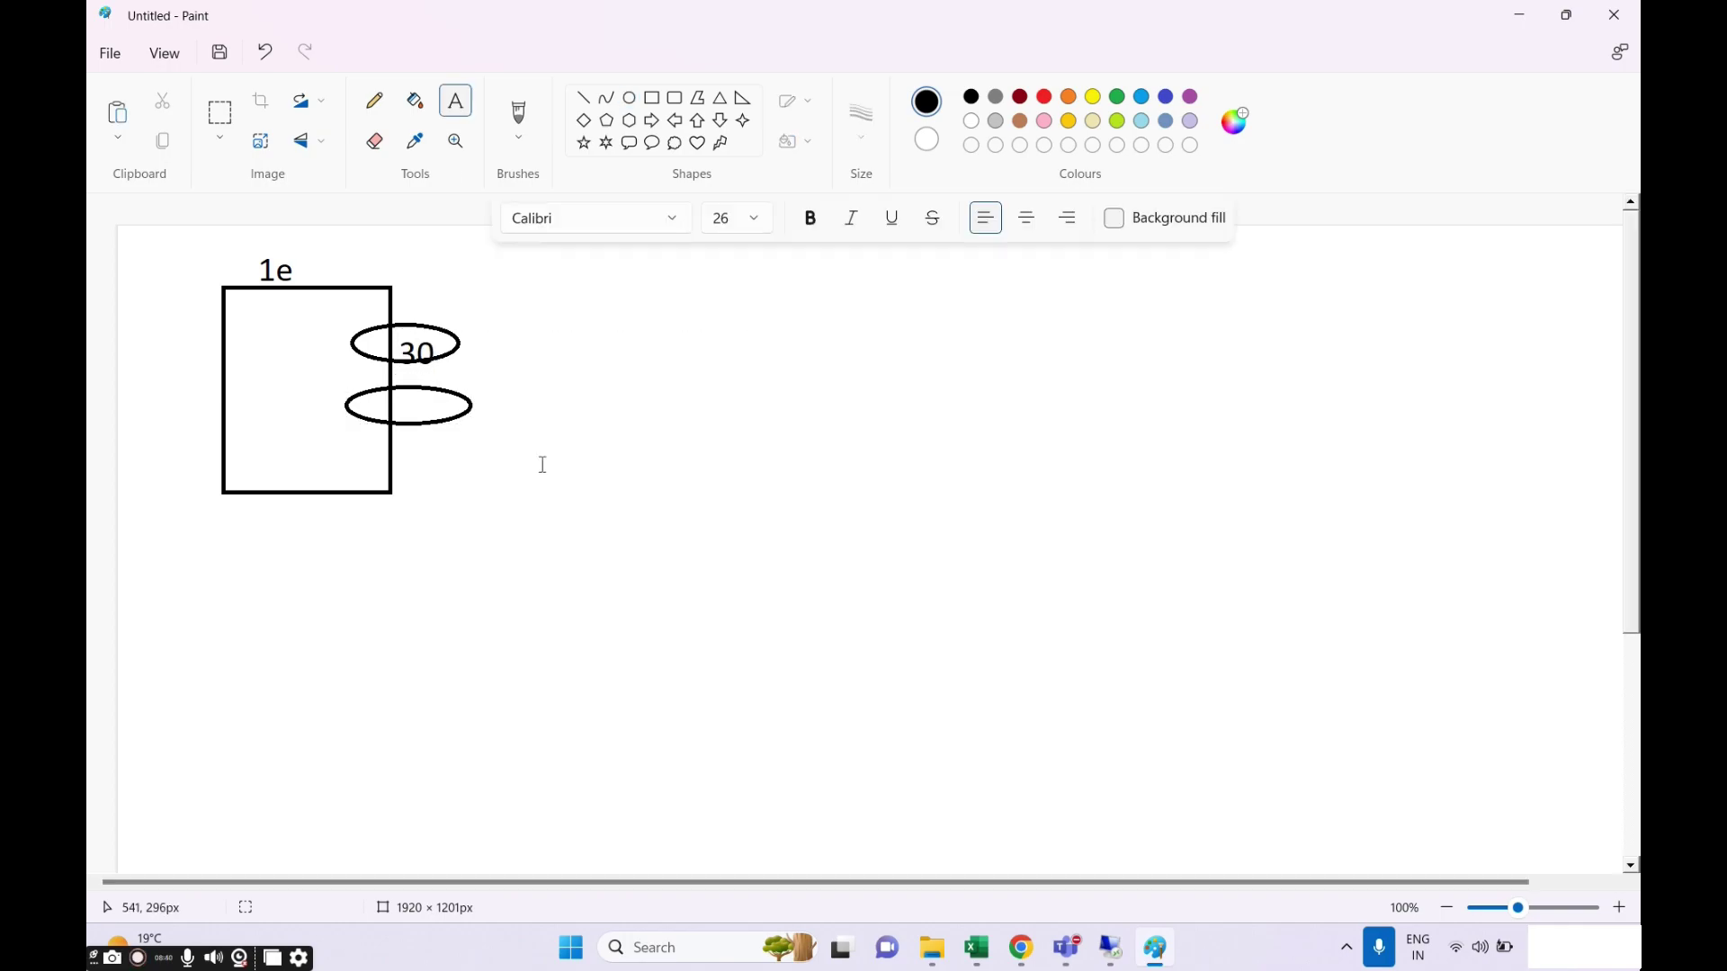
click(404, 383)
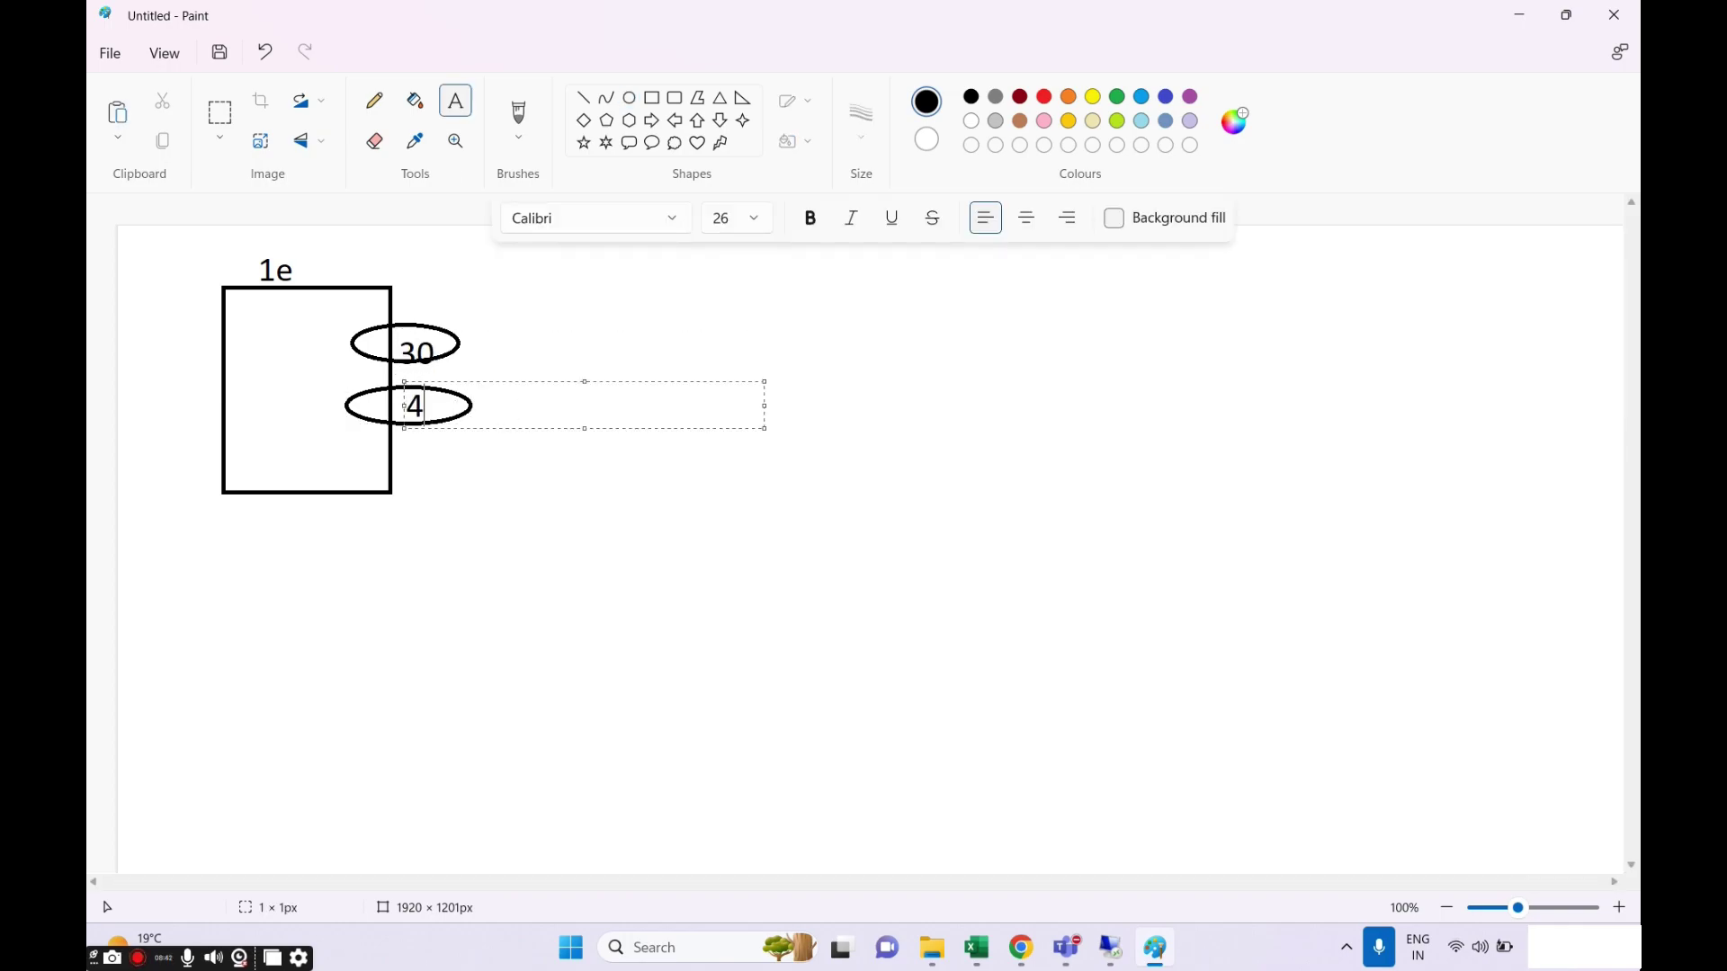
click(564, 514)
Pencil a small scribble inside the box and draw a second box to the right.
click(374, 100)
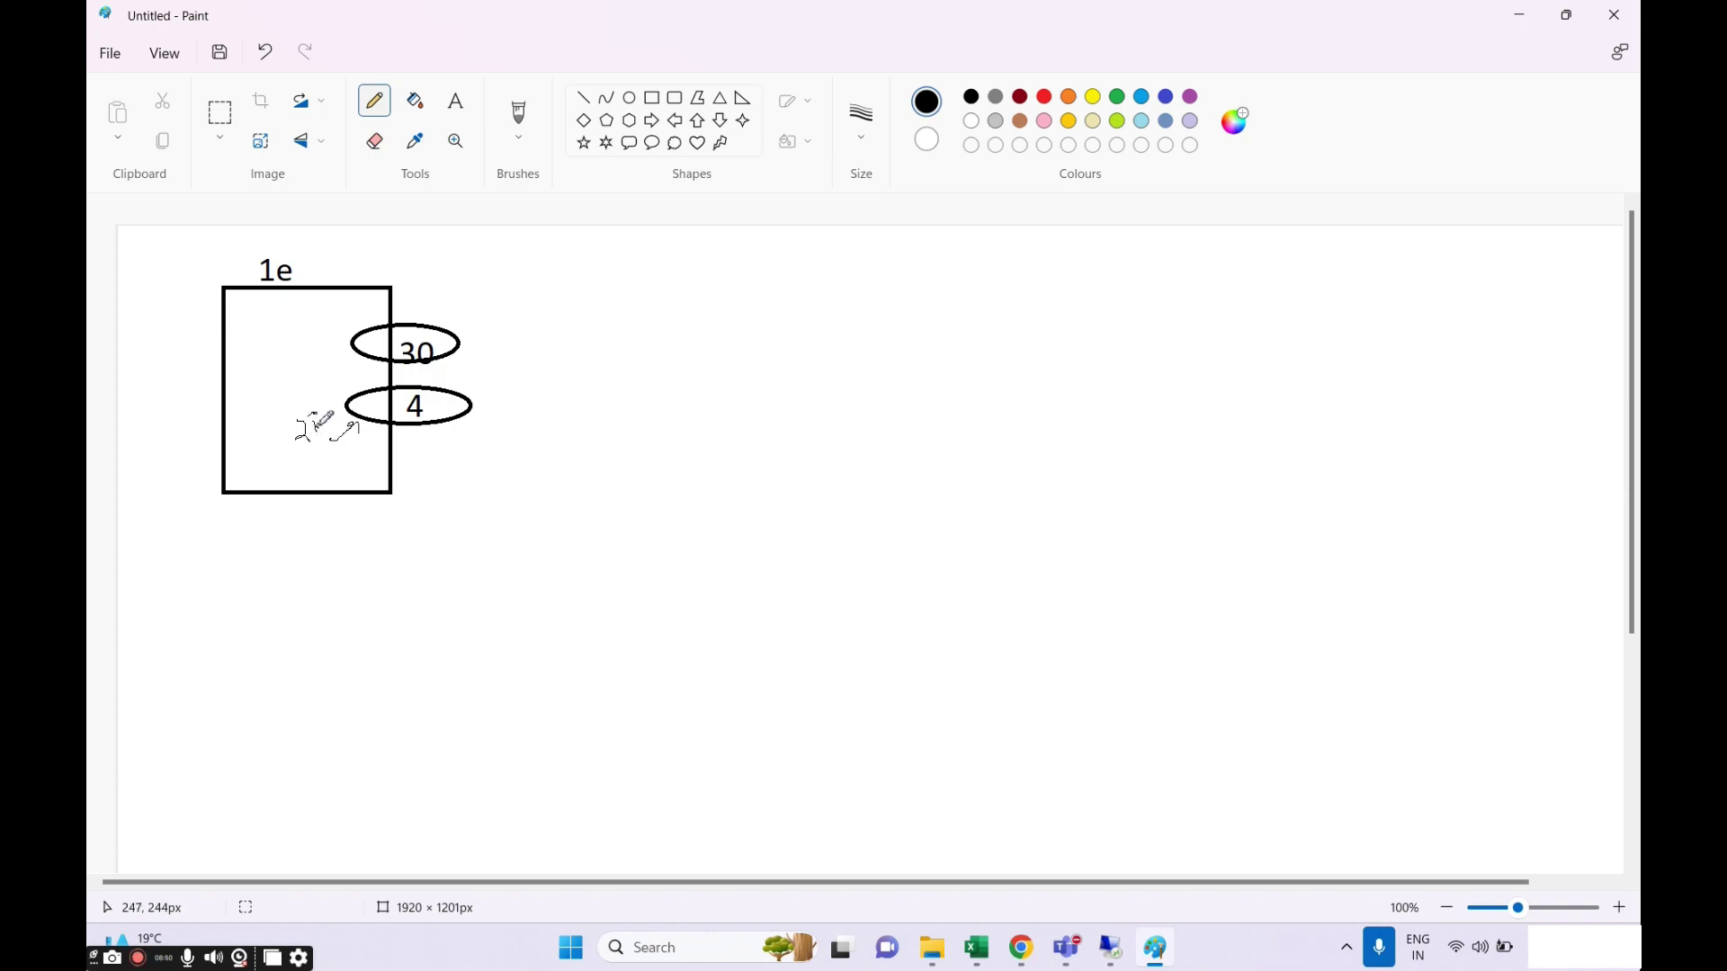
drag(331, 439, 310, 446)
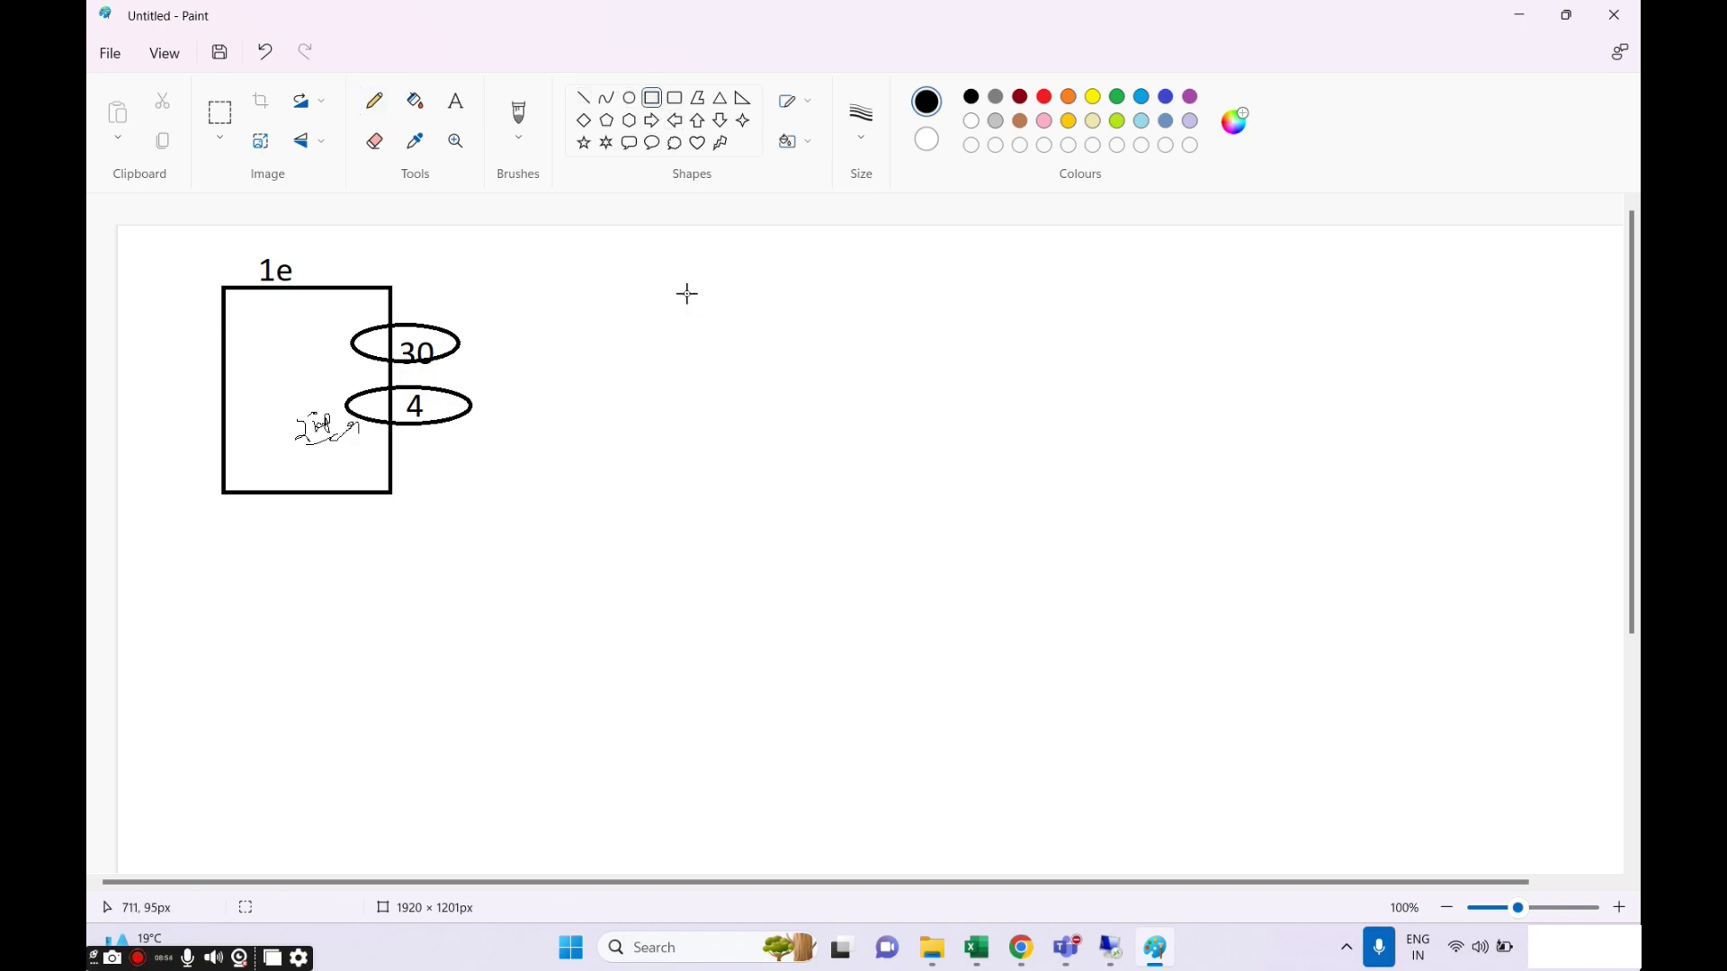
mouse_move(672, 271)
mouse_down()
mouse_move(767, 390)
mouse_move(825, 413)
mouse_up()
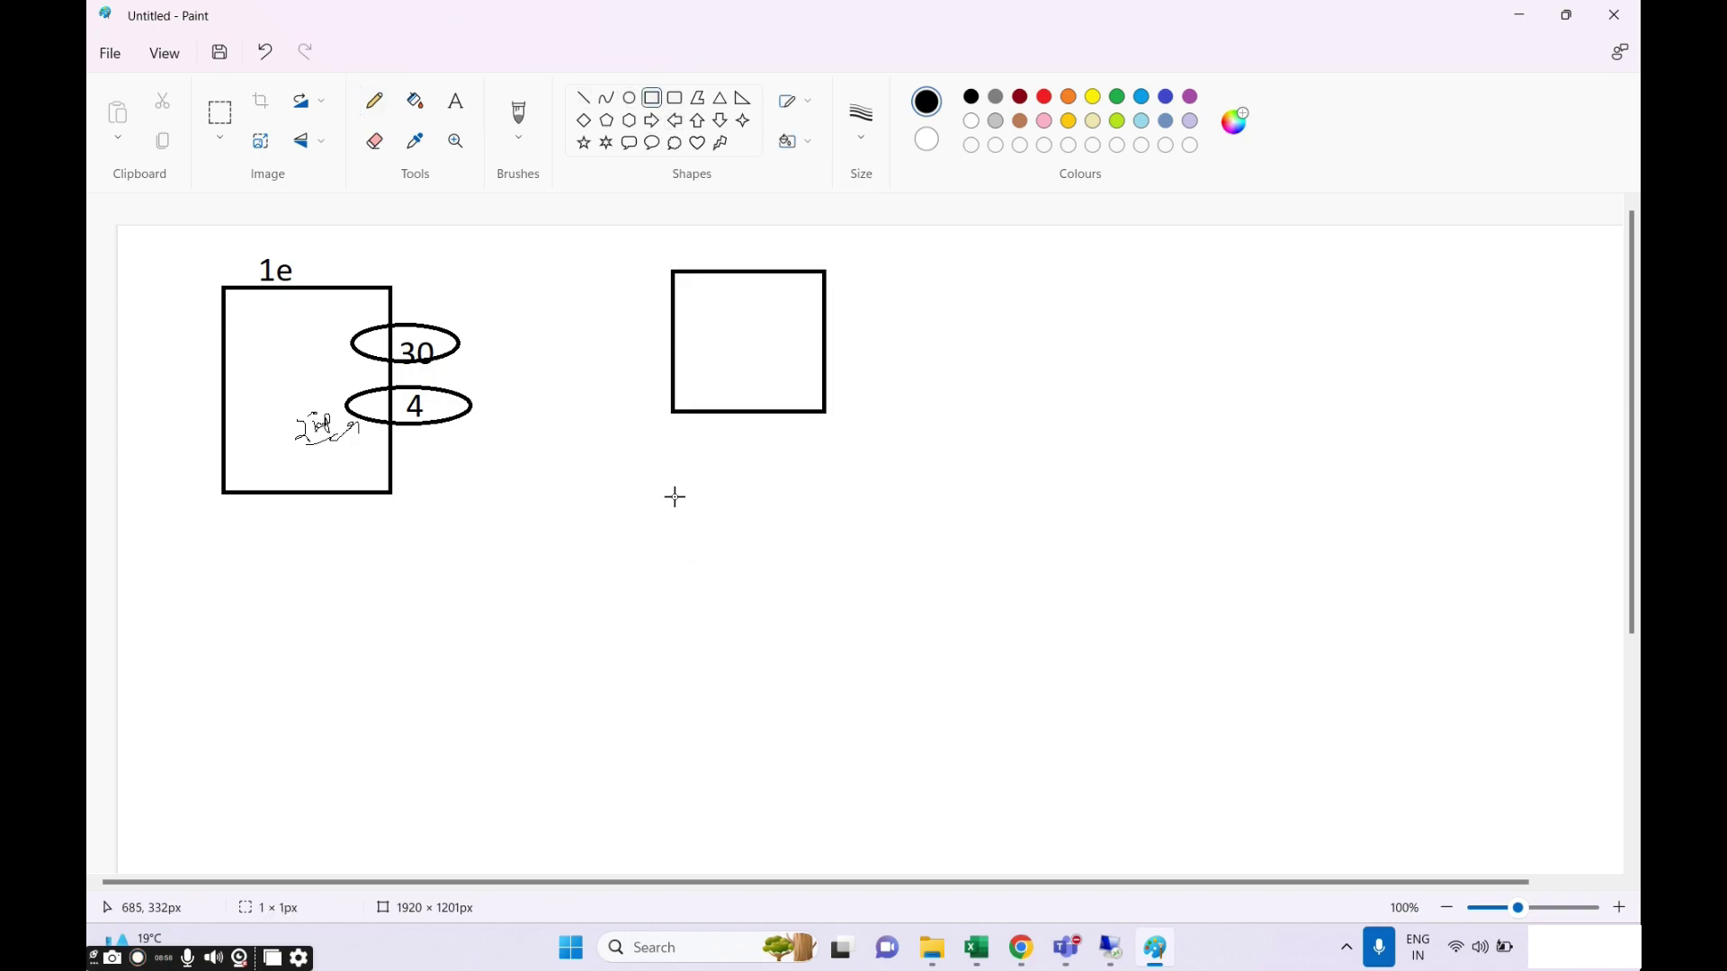
Draw a third box below the second and label the right-hand boxes 1a and 1e.
drag(674, 494, 834, 645)
click(456, 101)
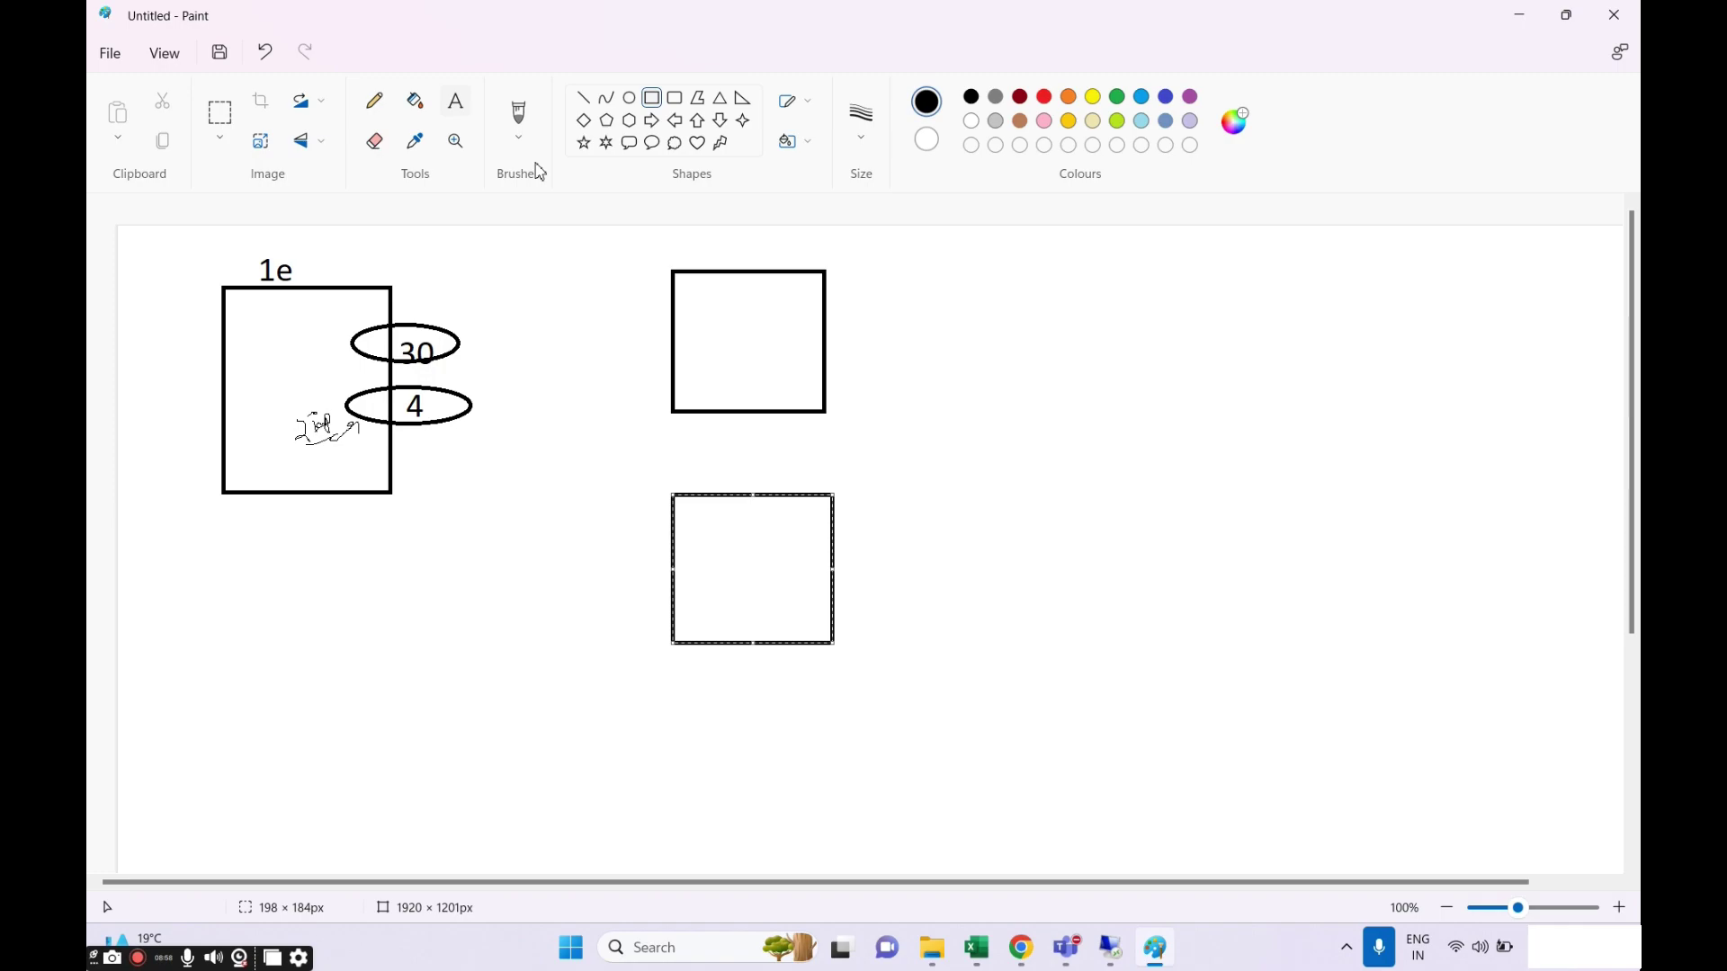
click(725, 244)
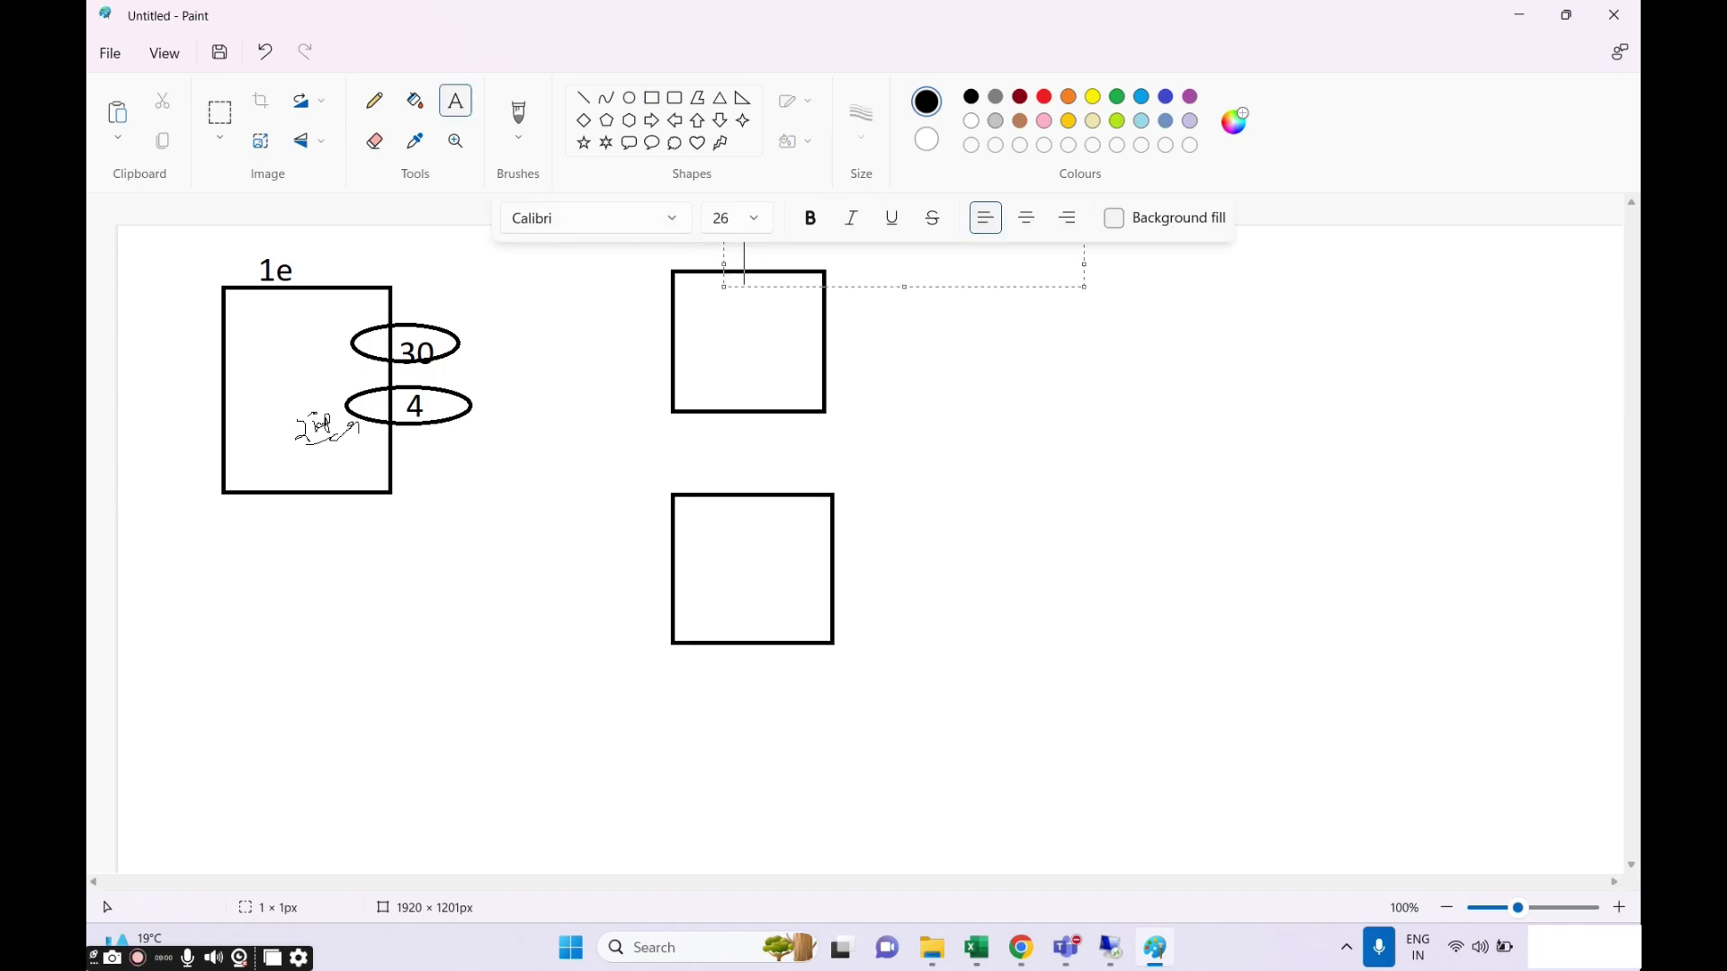
text(1a)
click(865, 309)
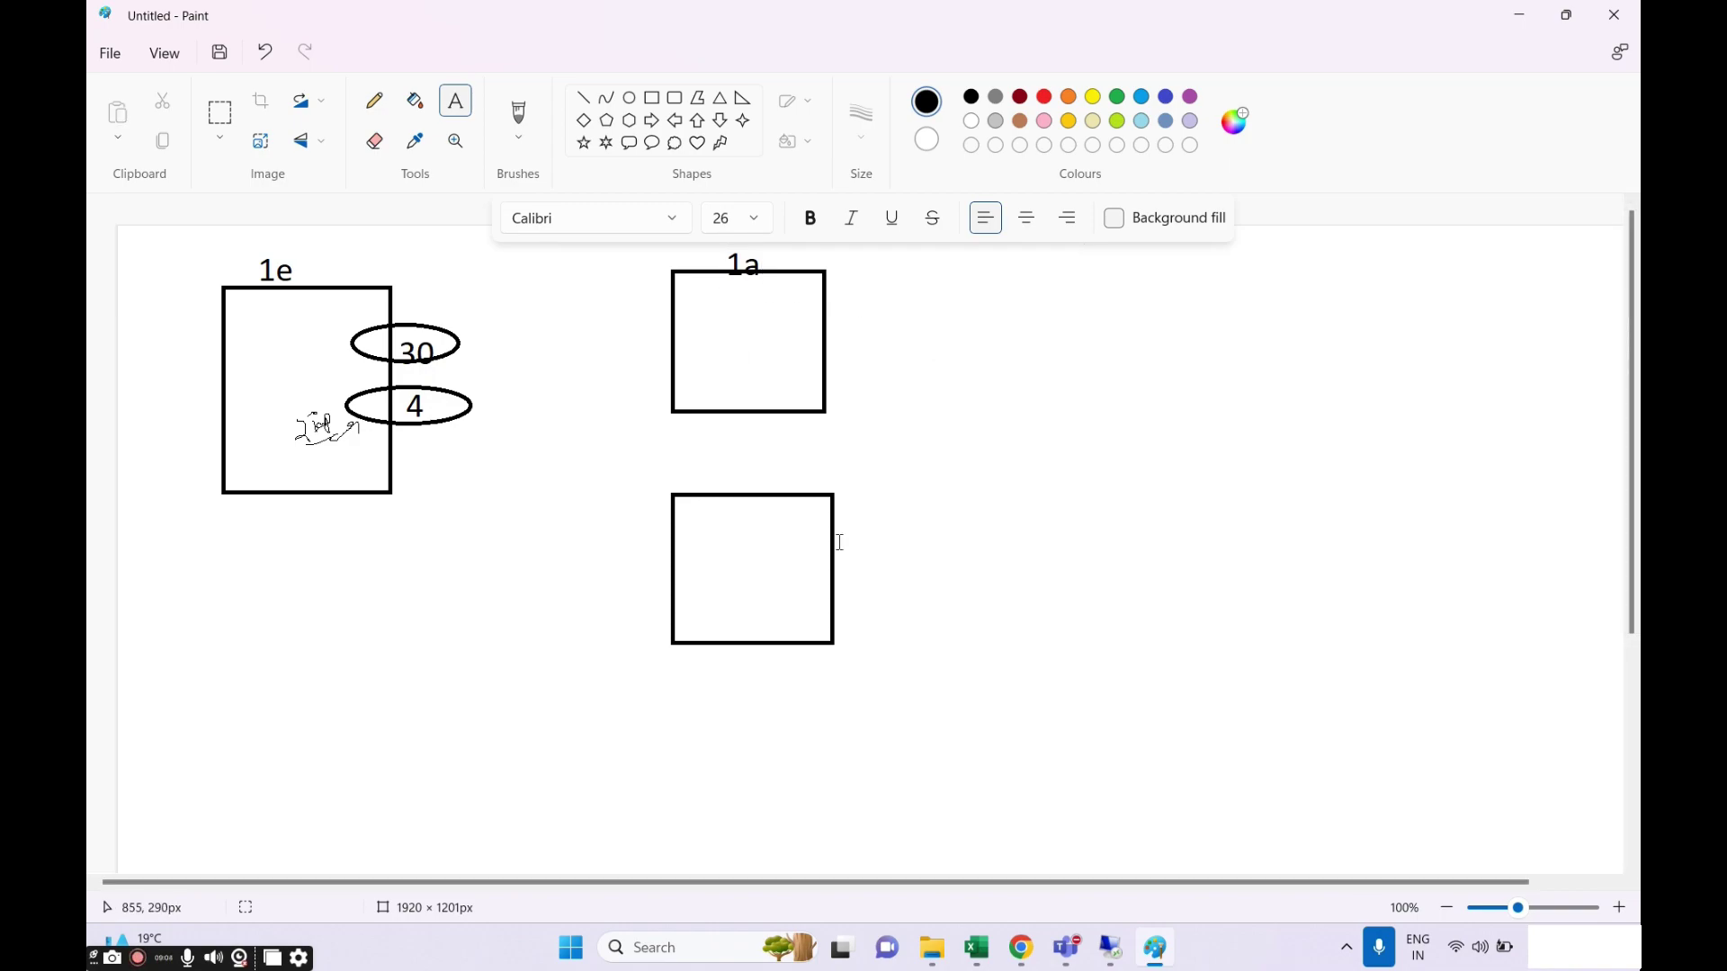
click(731, 484)
text(1e)
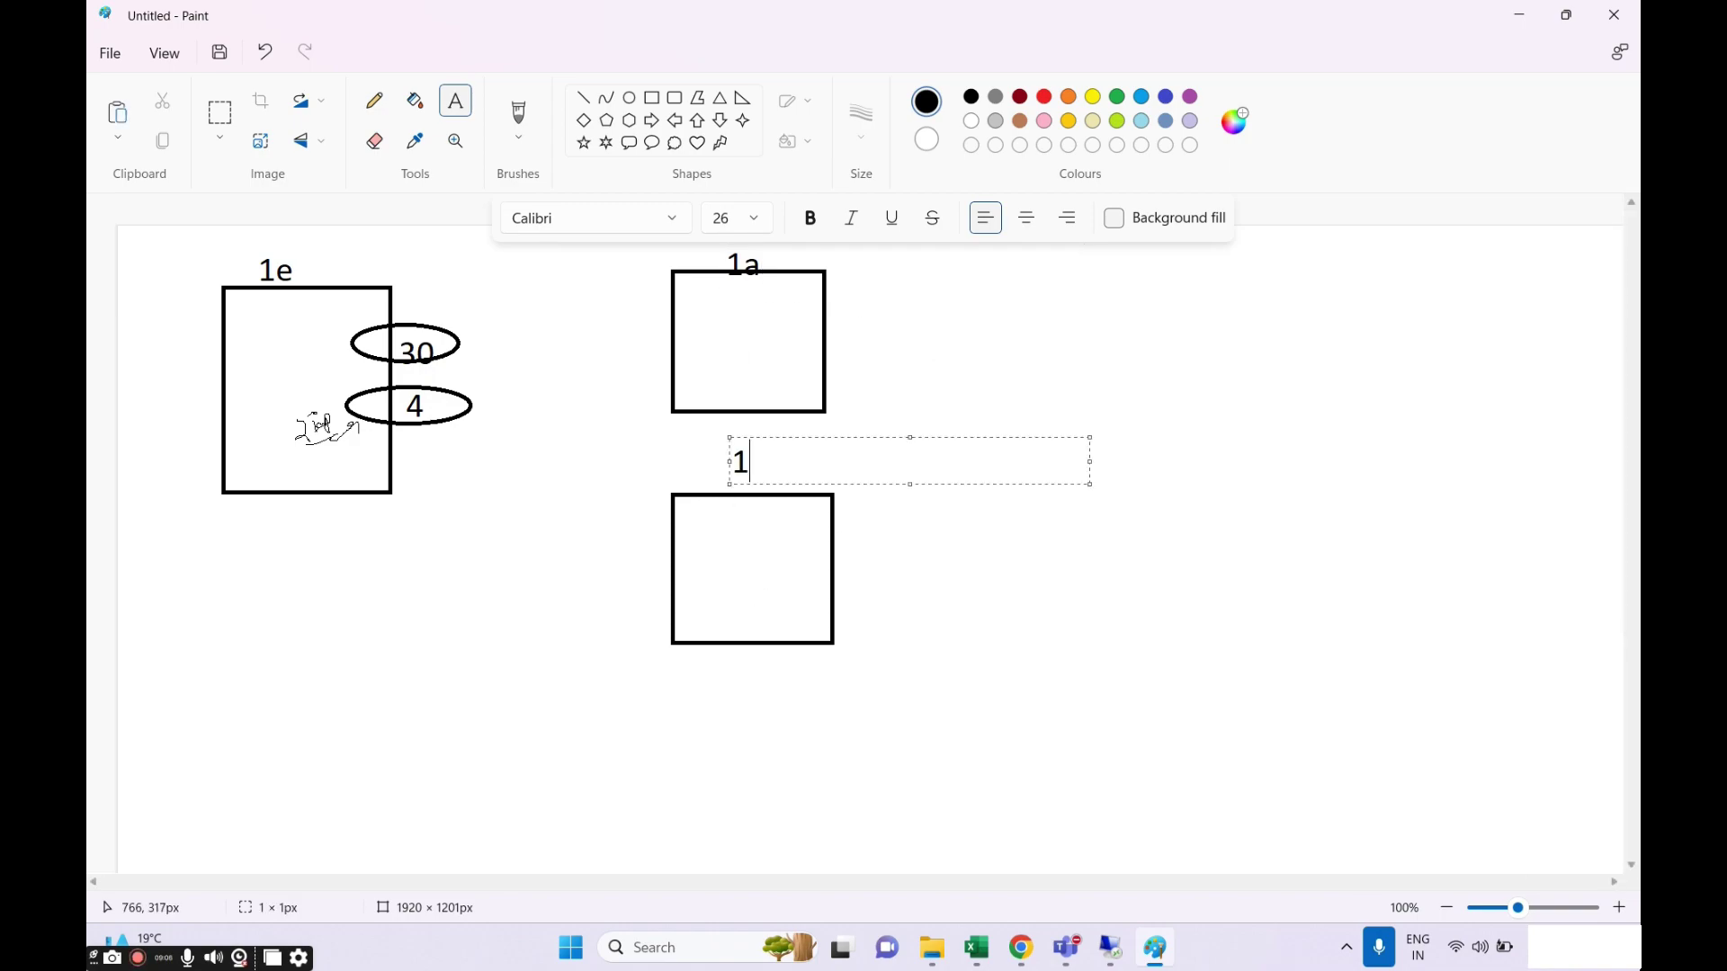
click(1023, 637)
Draw ellipses across the right edges of the 1a and lower 1e boxes.
click(539, 620)
click(629, 97)
drag(807, 296, 907, 333)
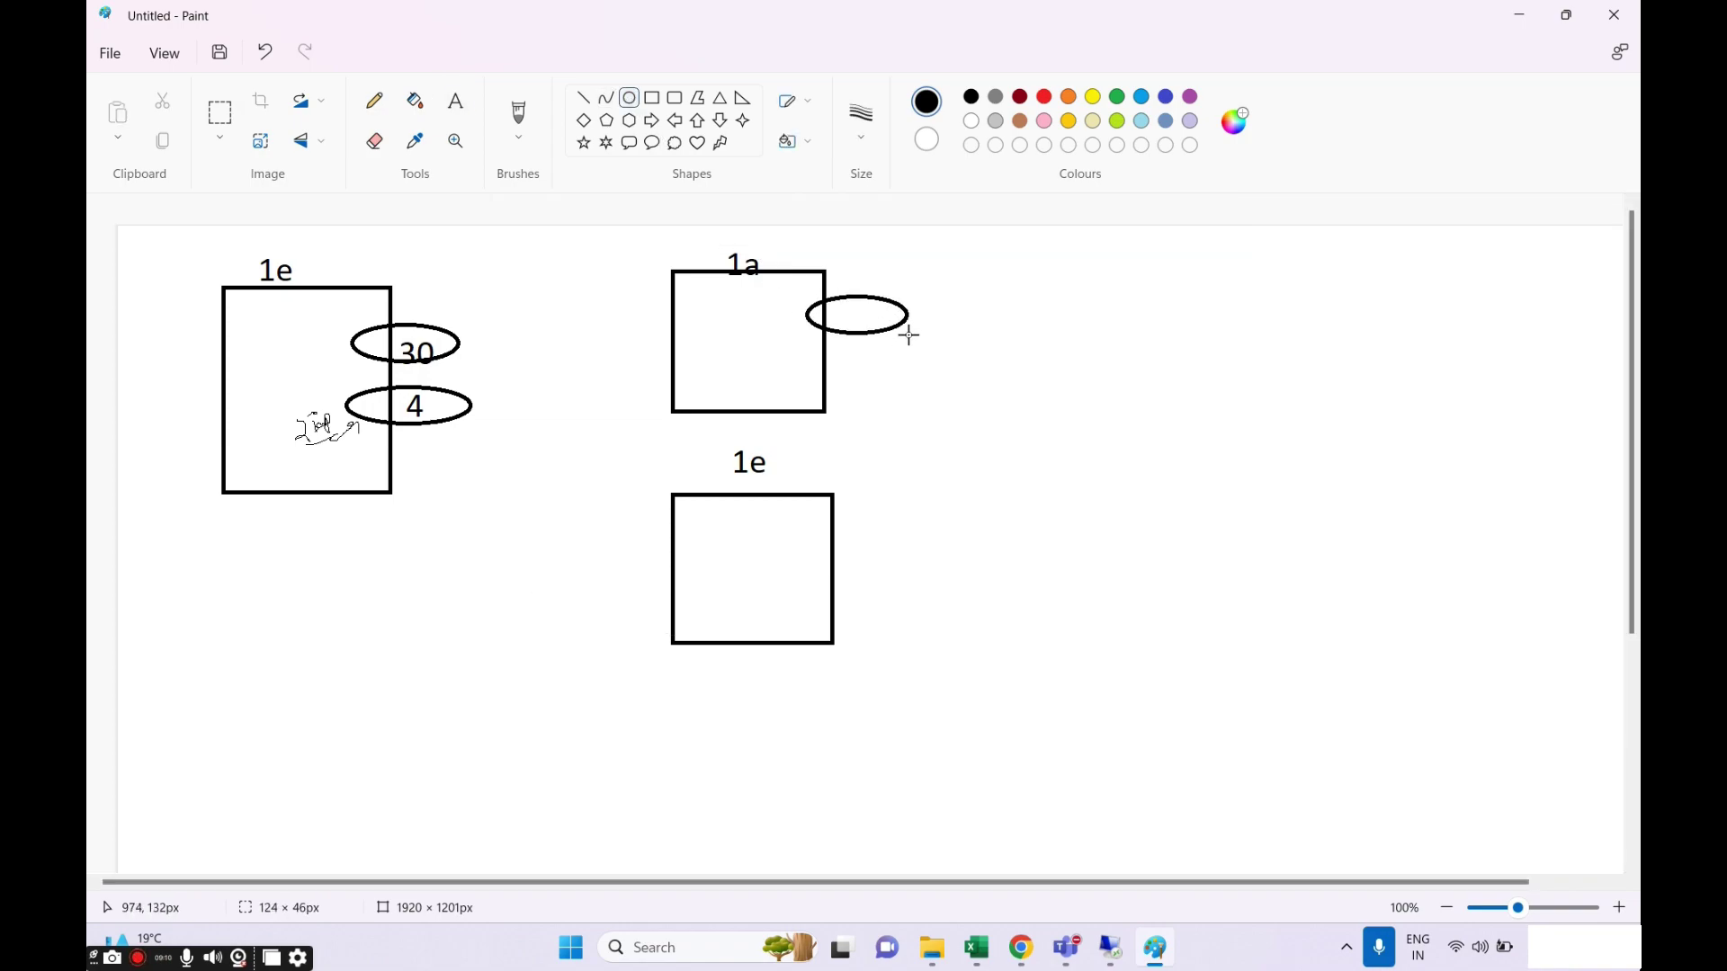
drag(807, 526, 911, 565)
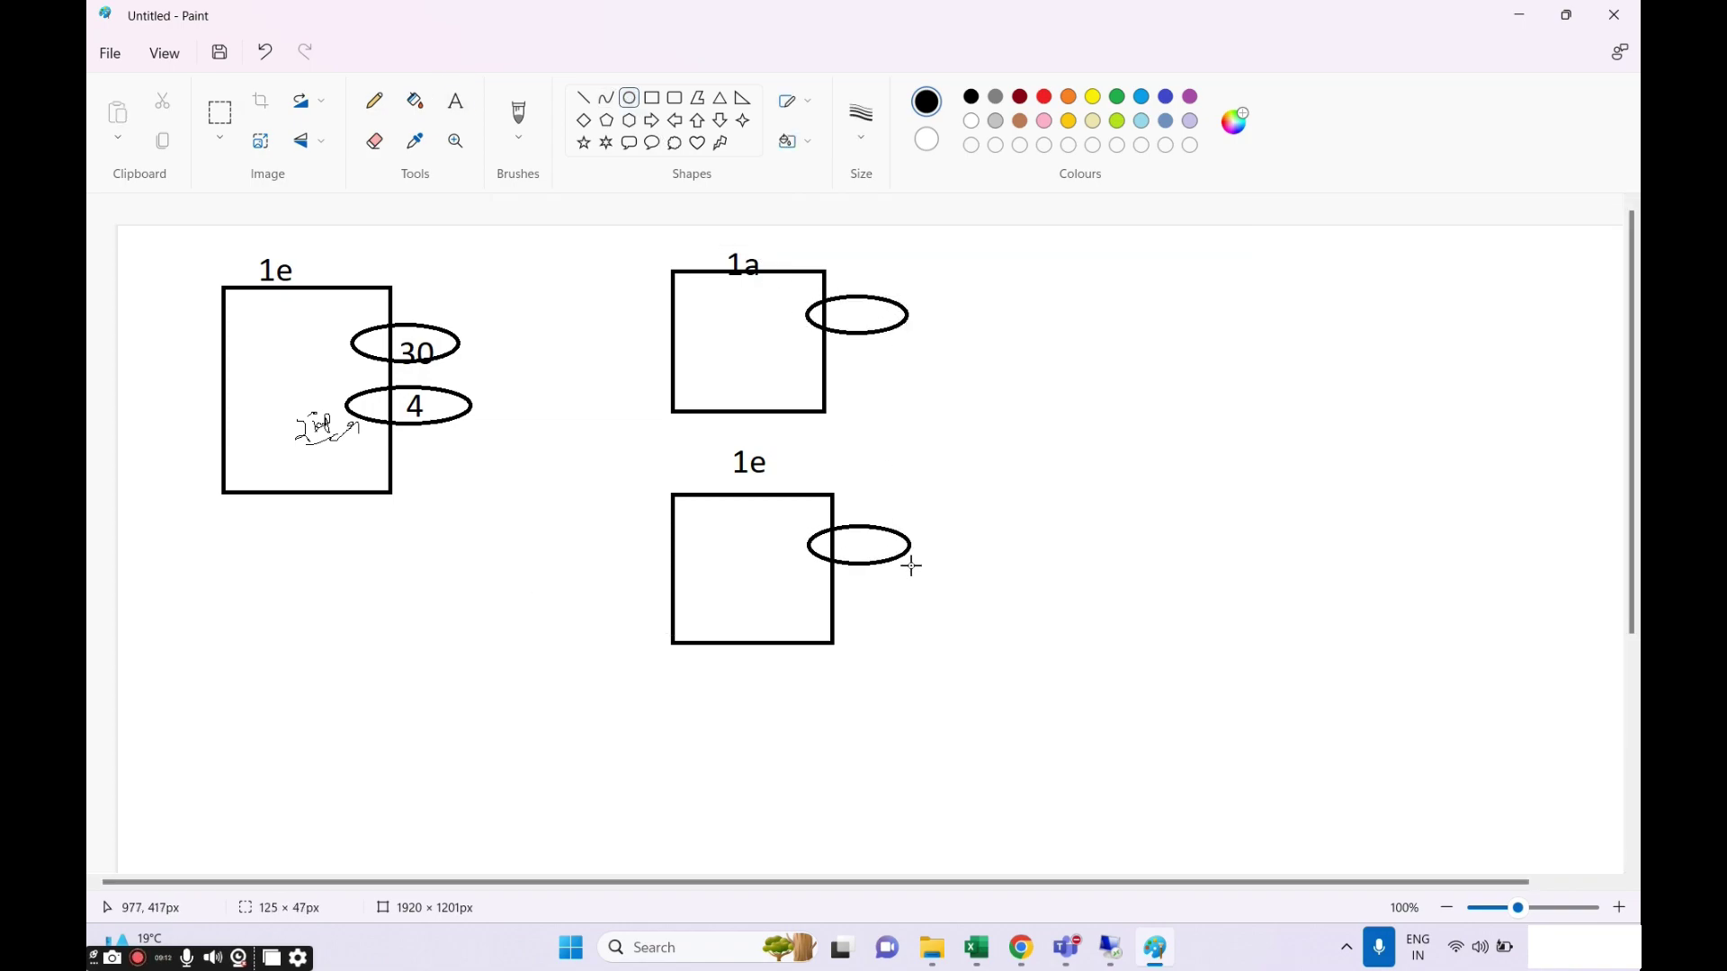
Write 30 inside the ellipses on the 1a box and the lower 1e box.
click(875, 436)
click(455, 100)
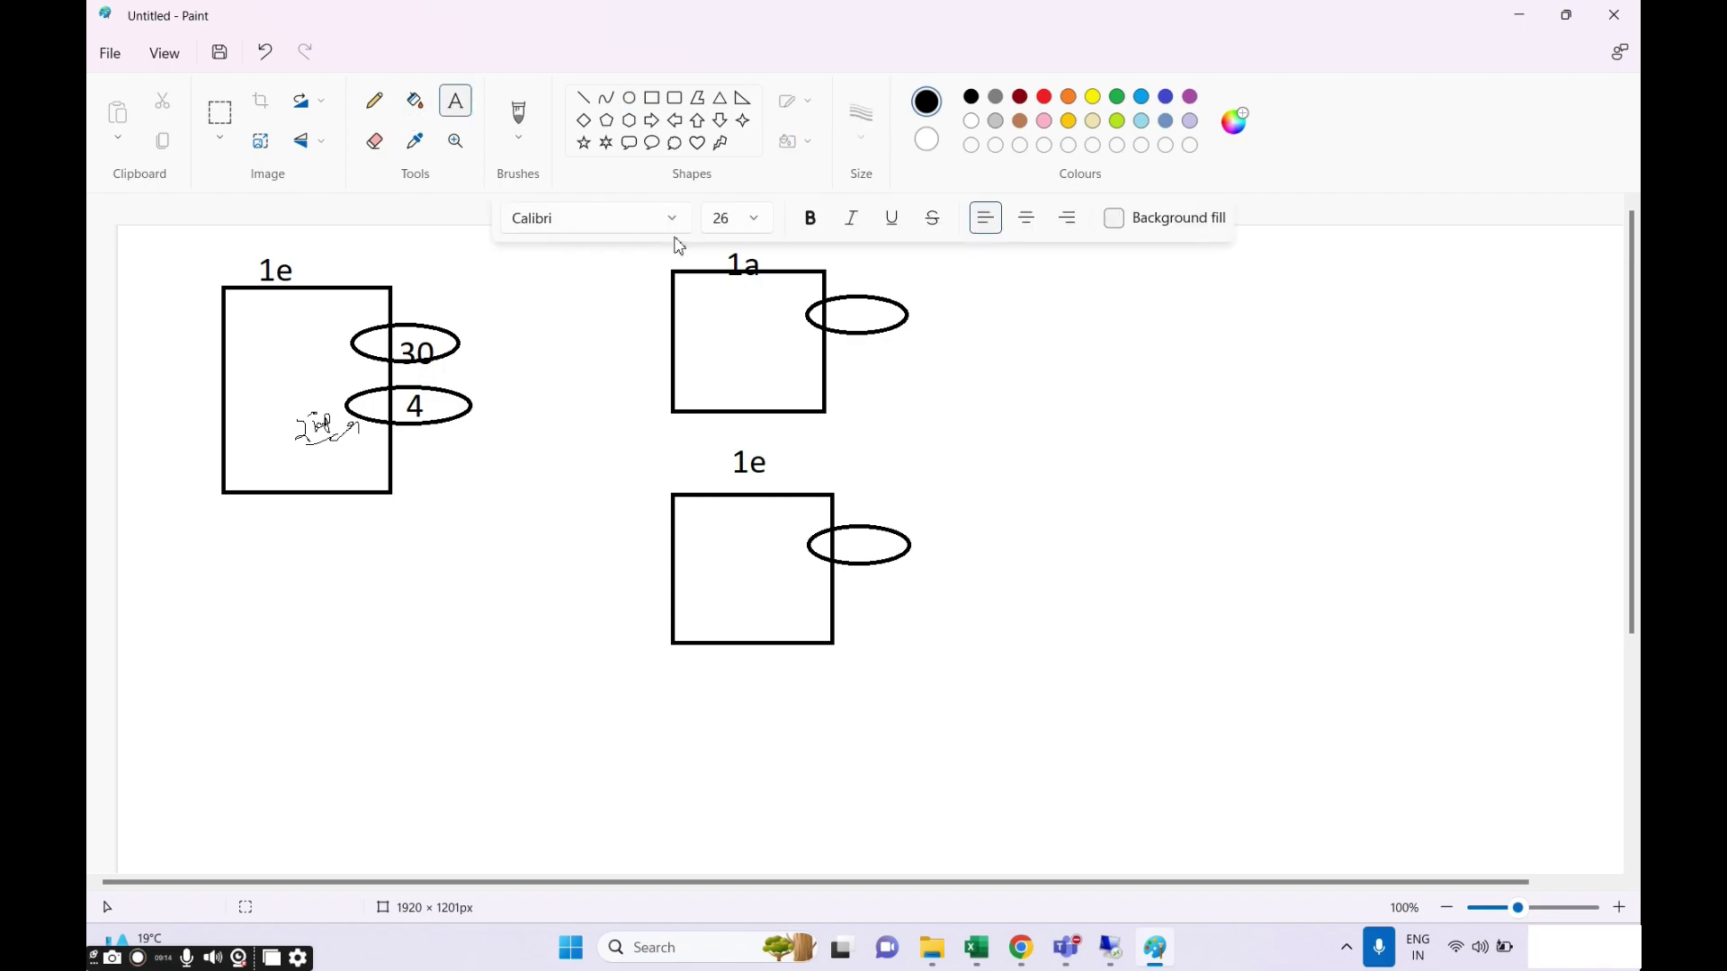
click(881, 319)
text(3)
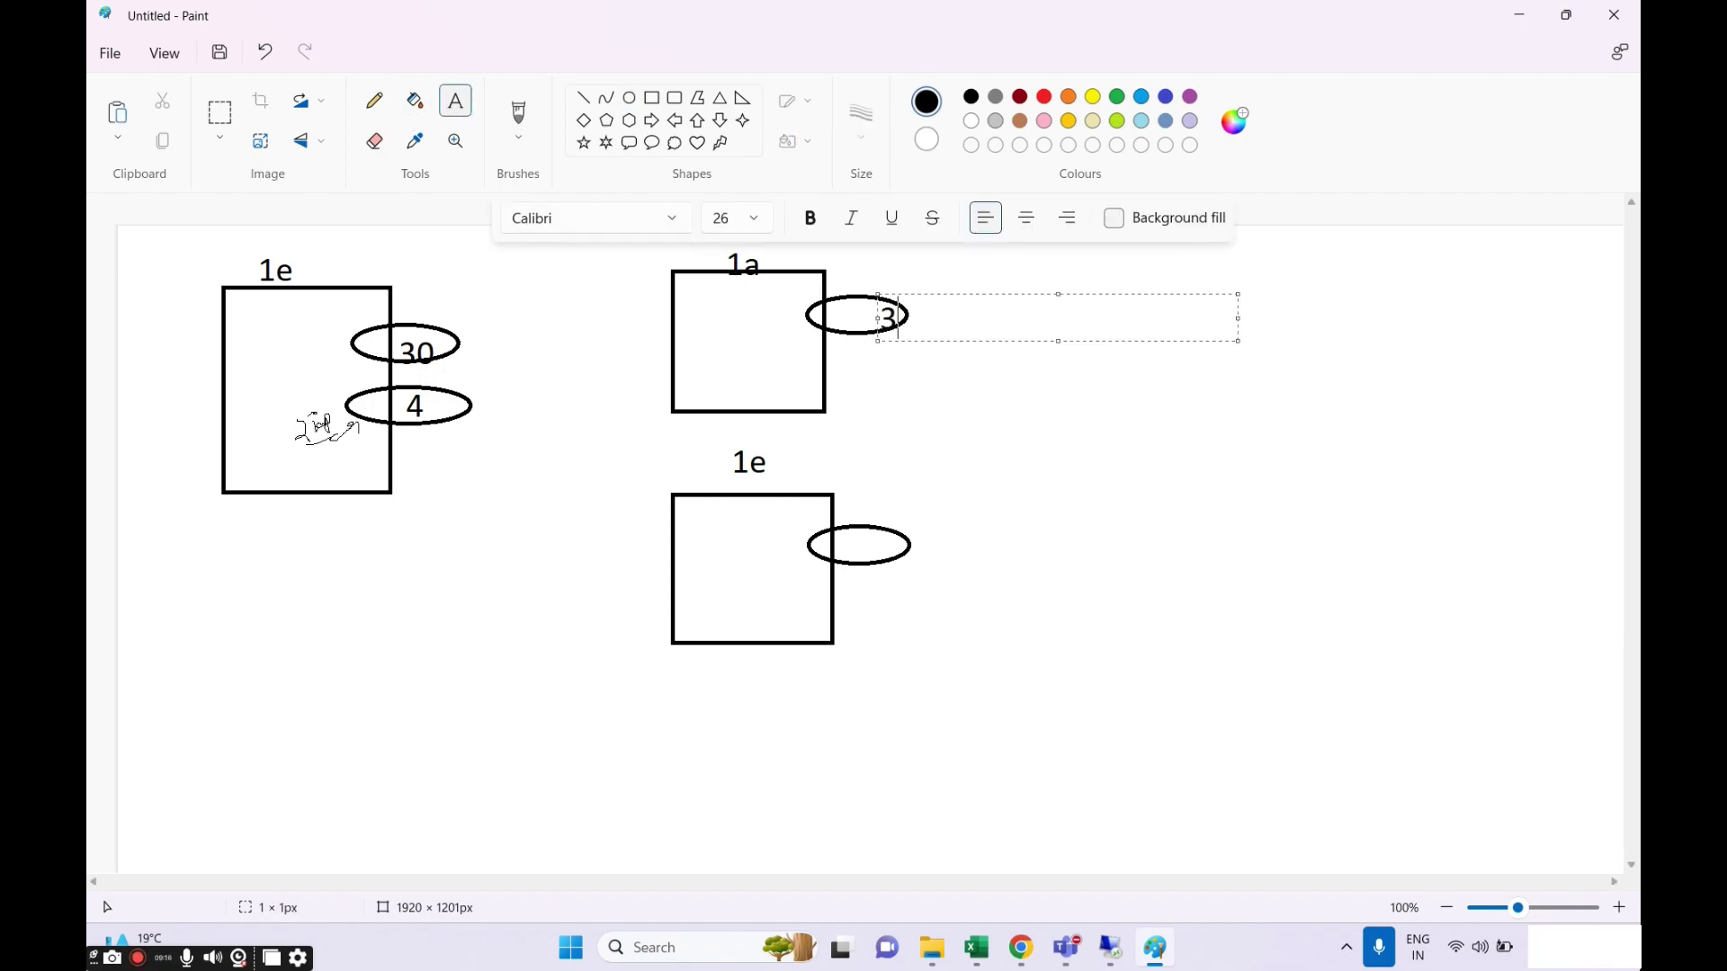
text(0)
click(863, 547)
click(865, 548)
text(30)
click(971, 710)
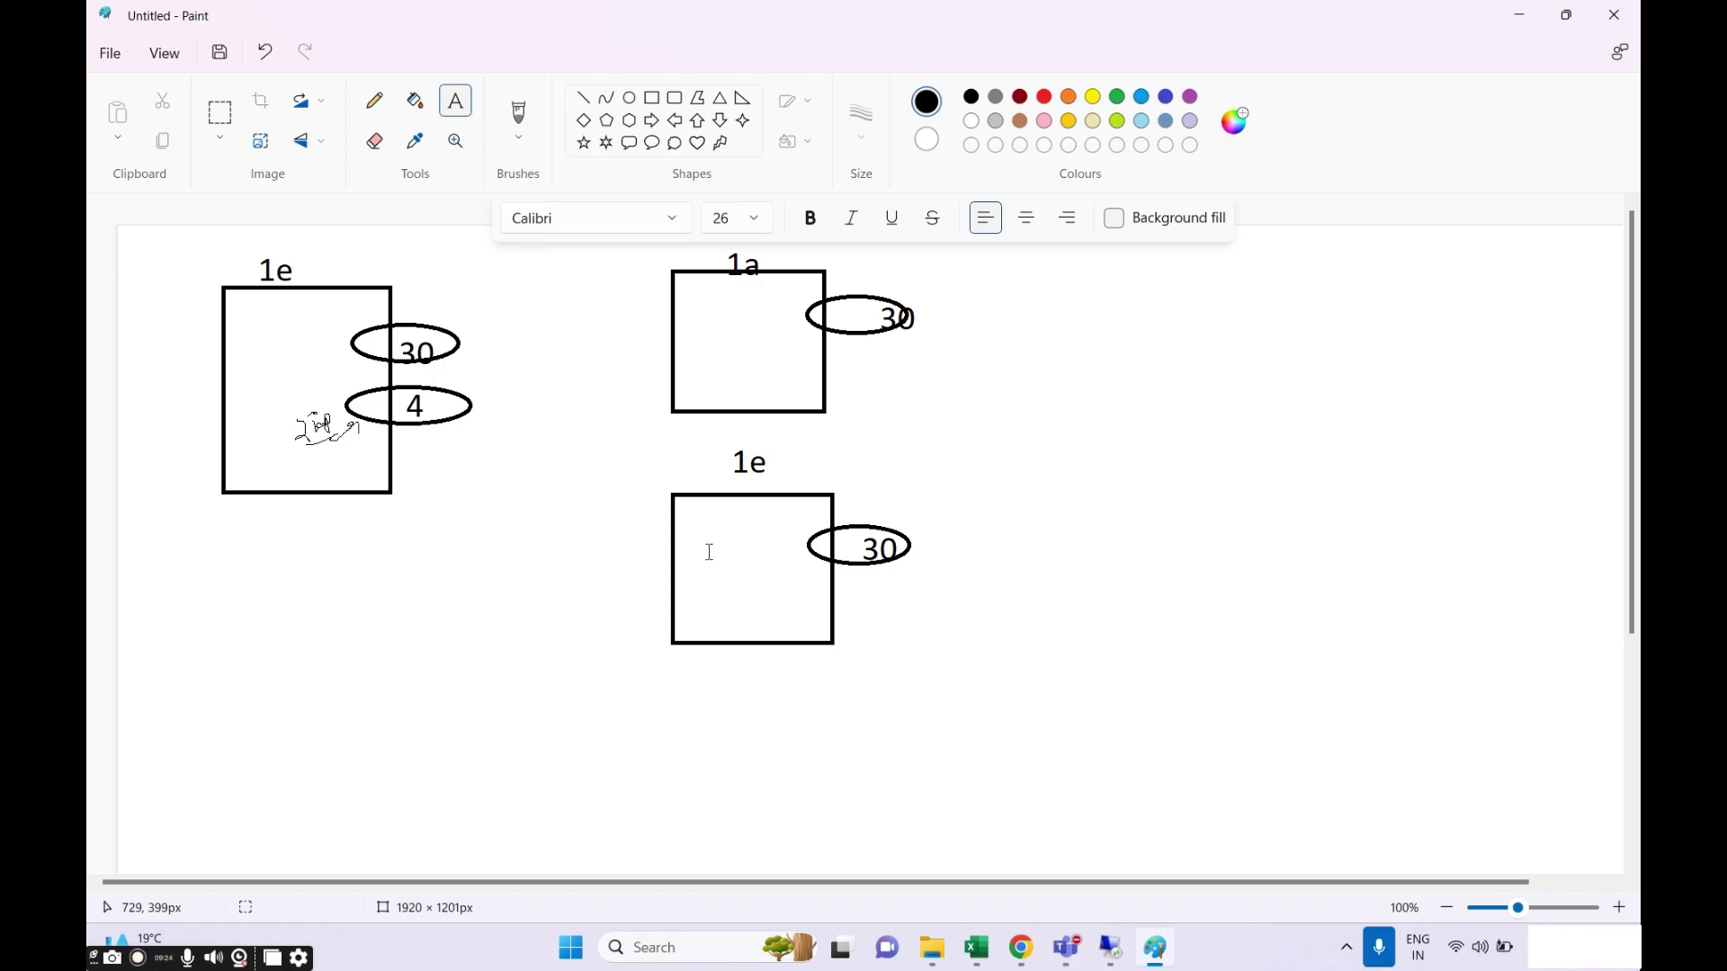
click(459, 564)
click(374, 100)
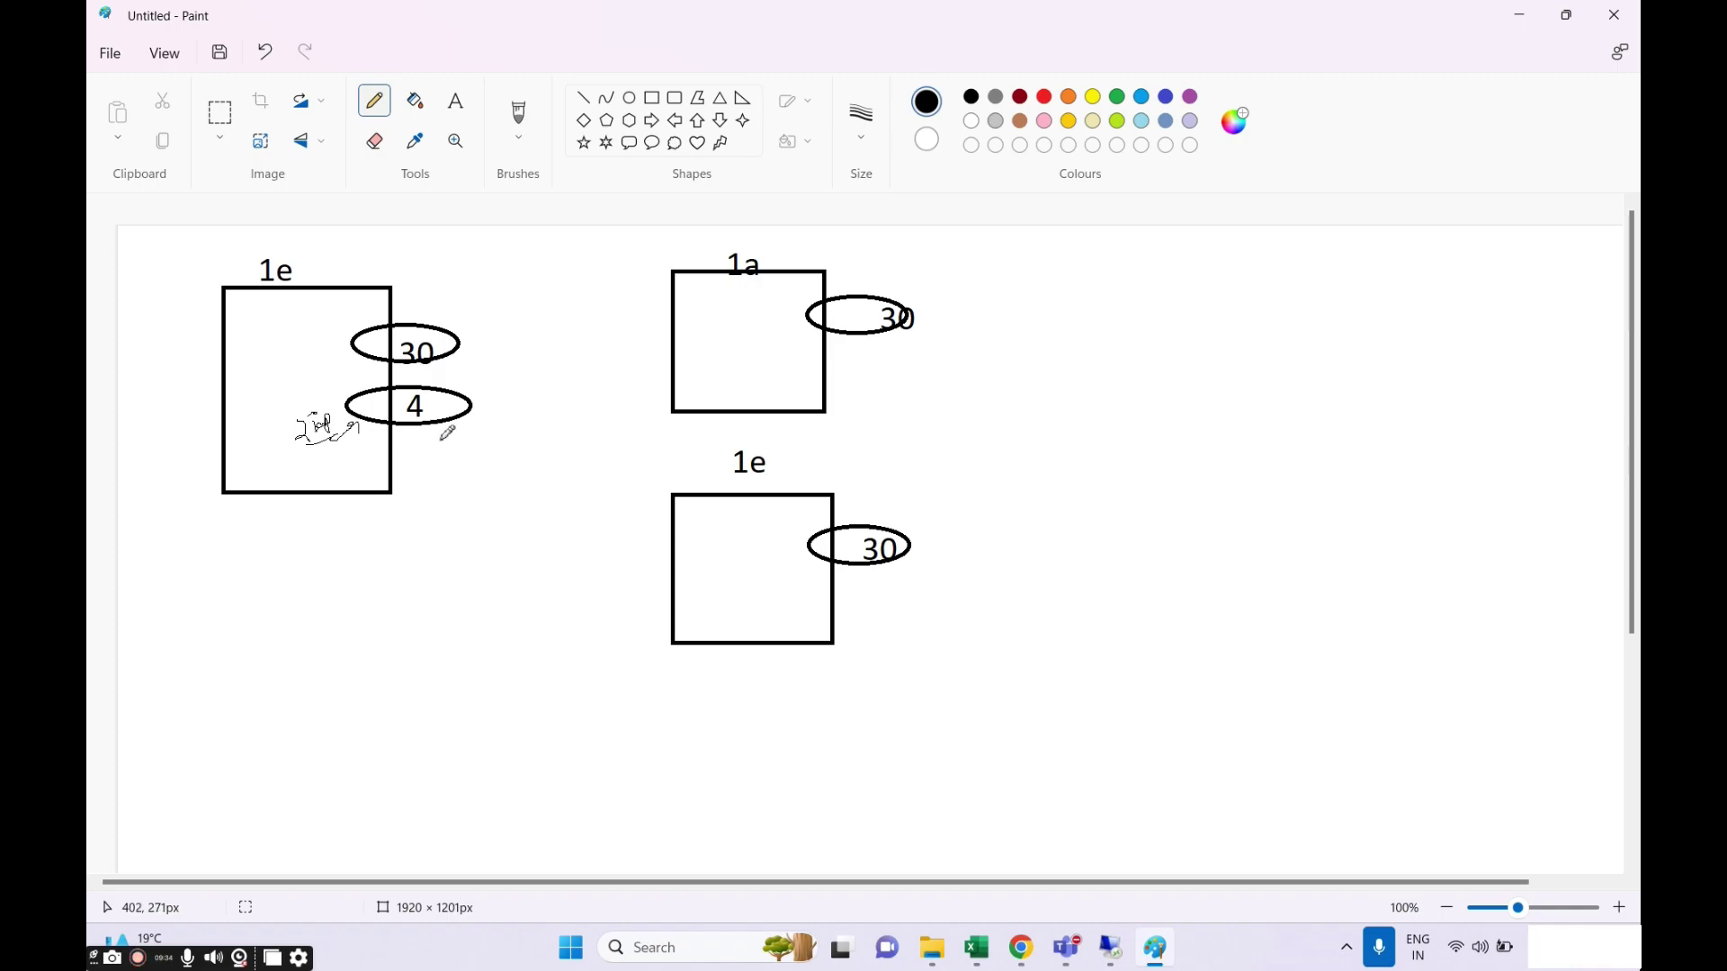
Pencil an X over the top edge of the left 1e box and pick red.
mouse_move(337, 266)
mouse_down()
mouse_move(359, 304)
mouse_move(318, 314)
mouse_up()
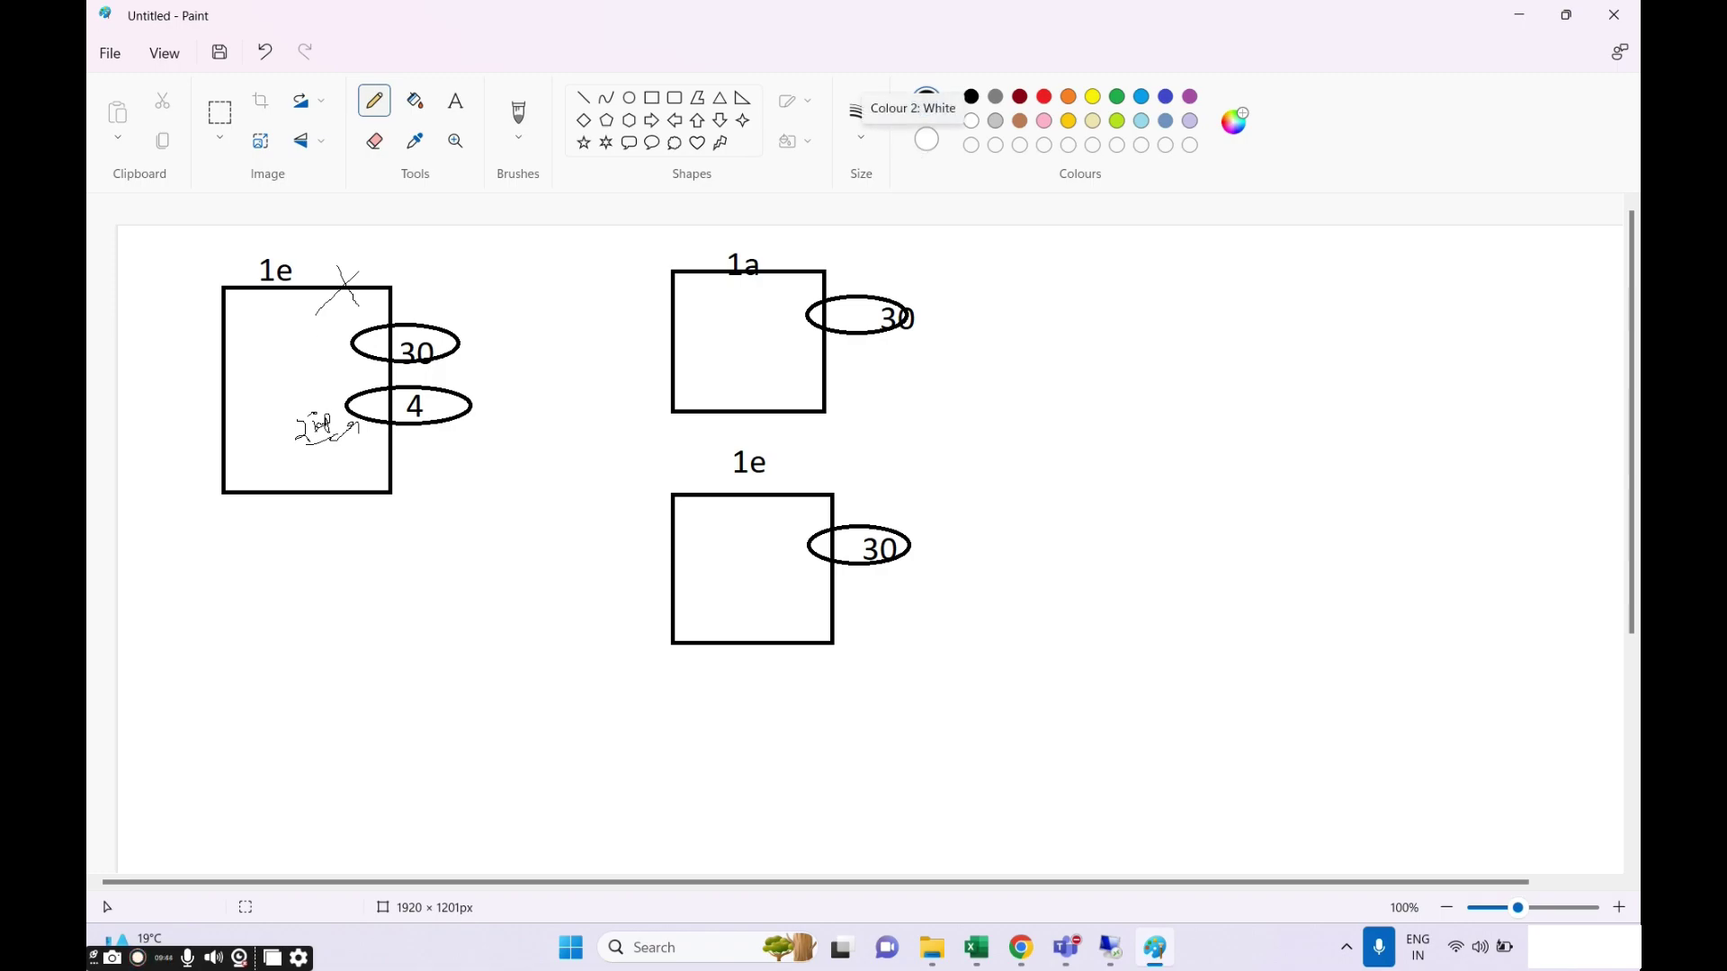
click(1049, 96)
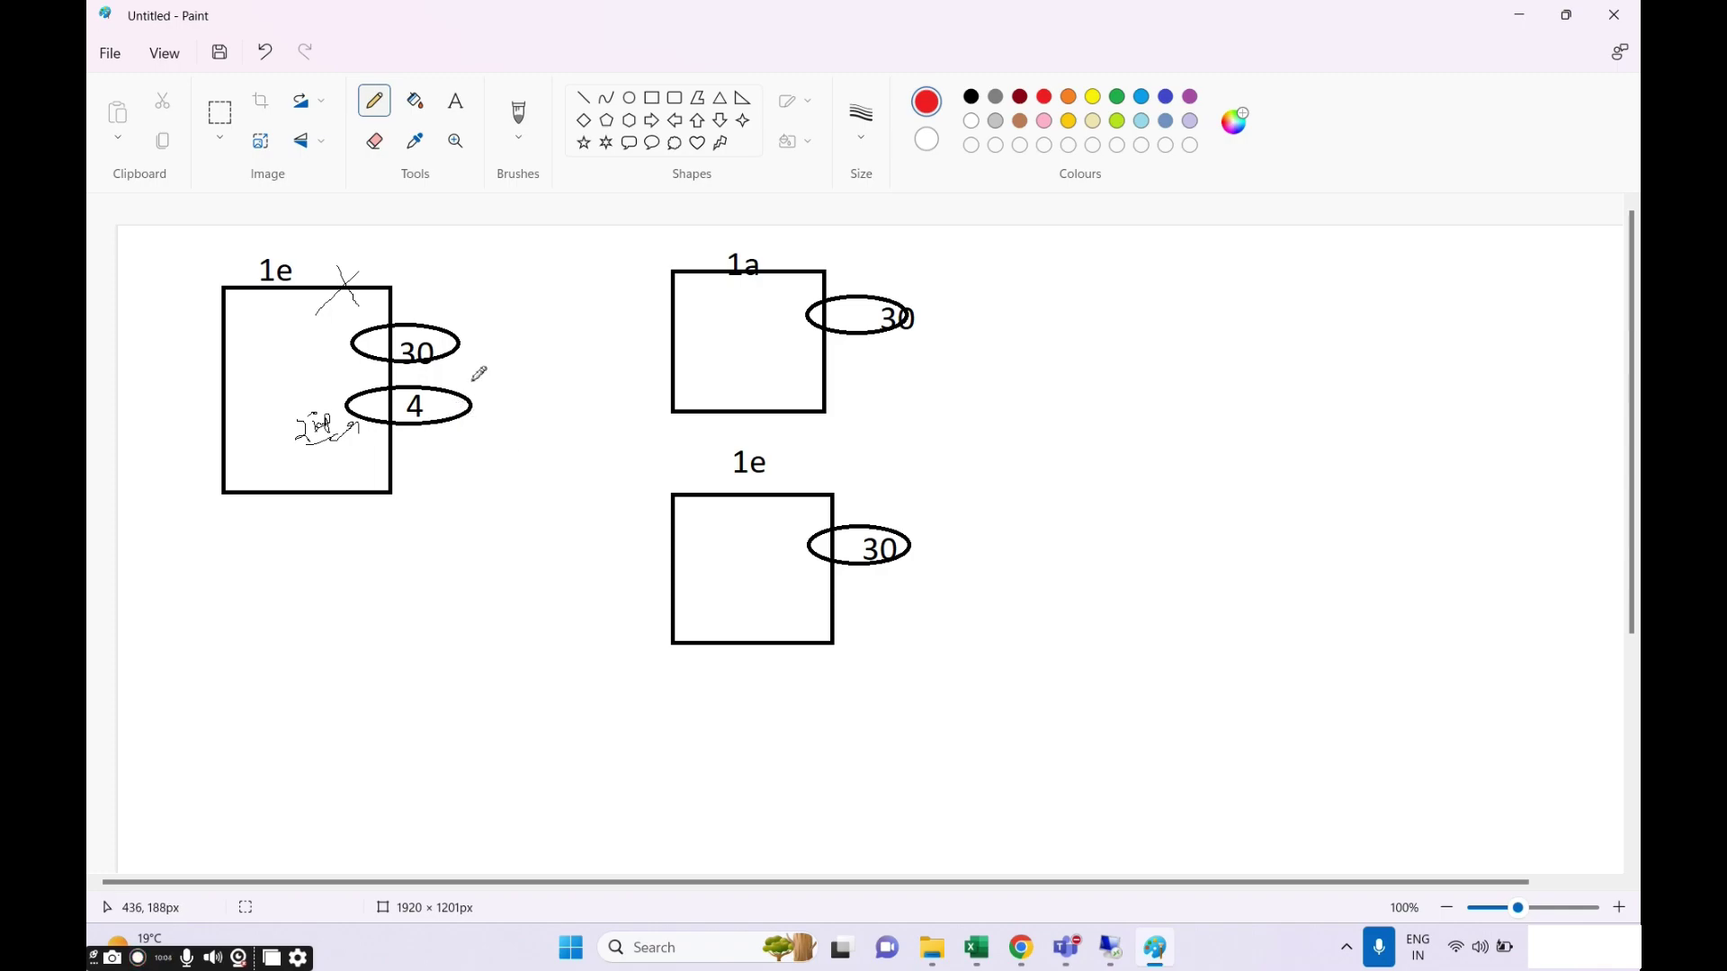
Tick the 4 ellipse with a thicker red brush and tick the first 1e label.
drag(472, 381, 504, 367)
click(531, 137)
click(468, 220)
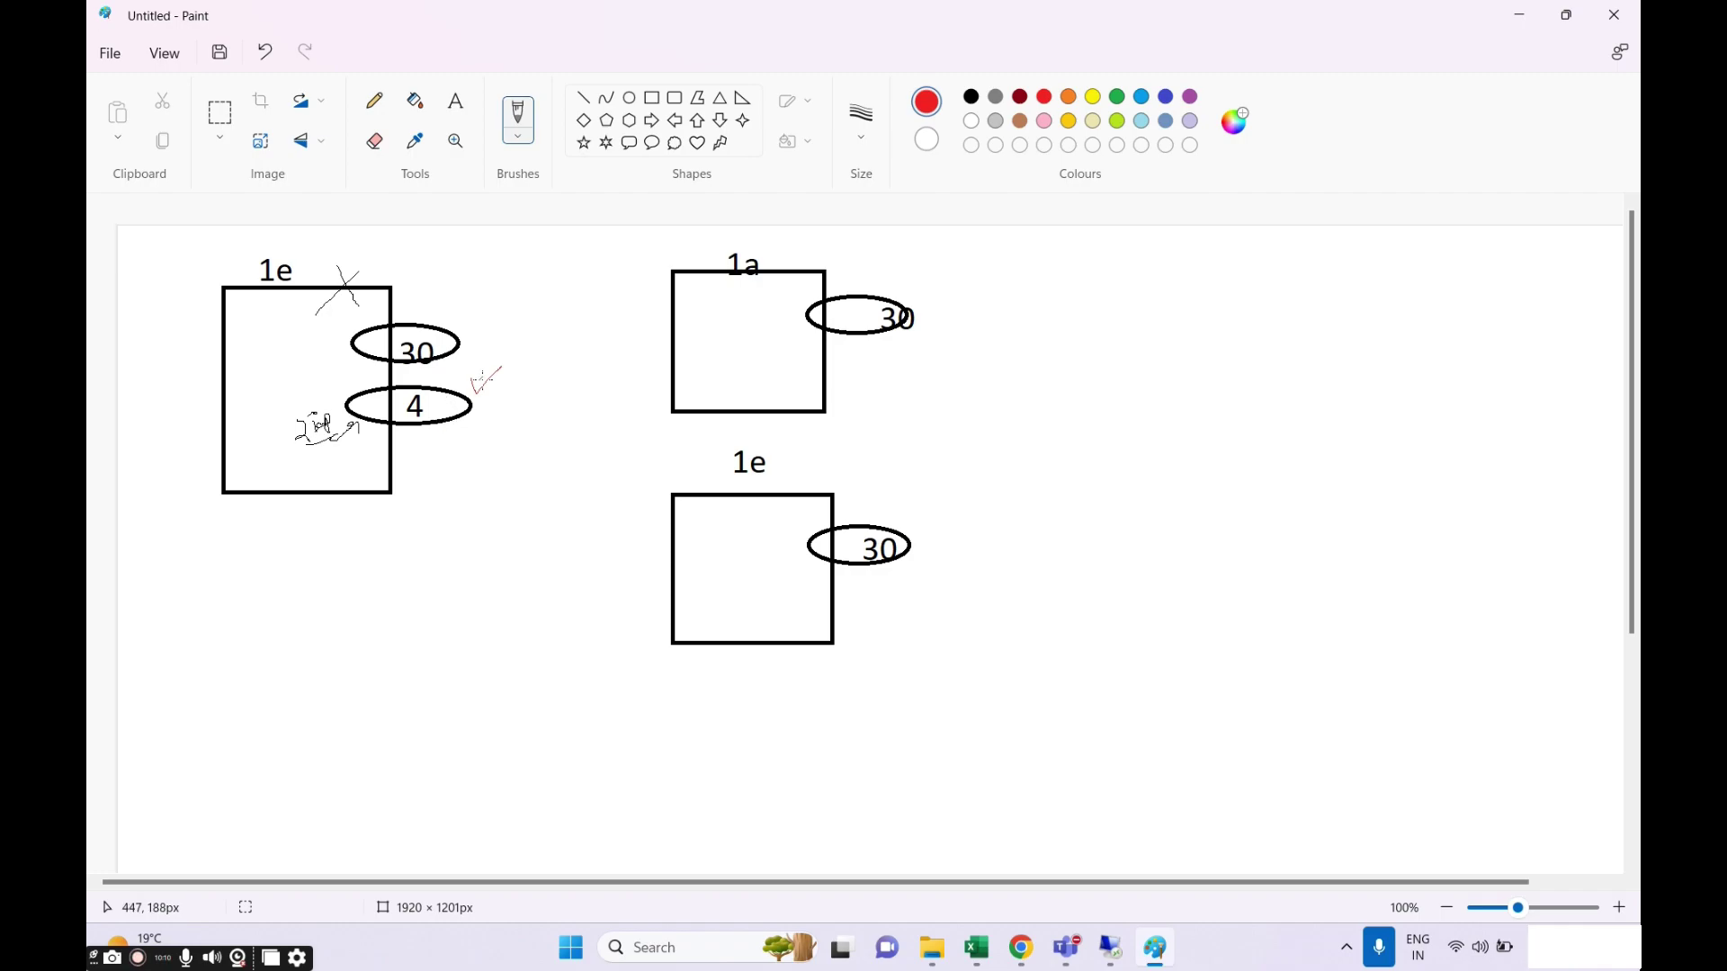
drag(466, 383, 531, 350)
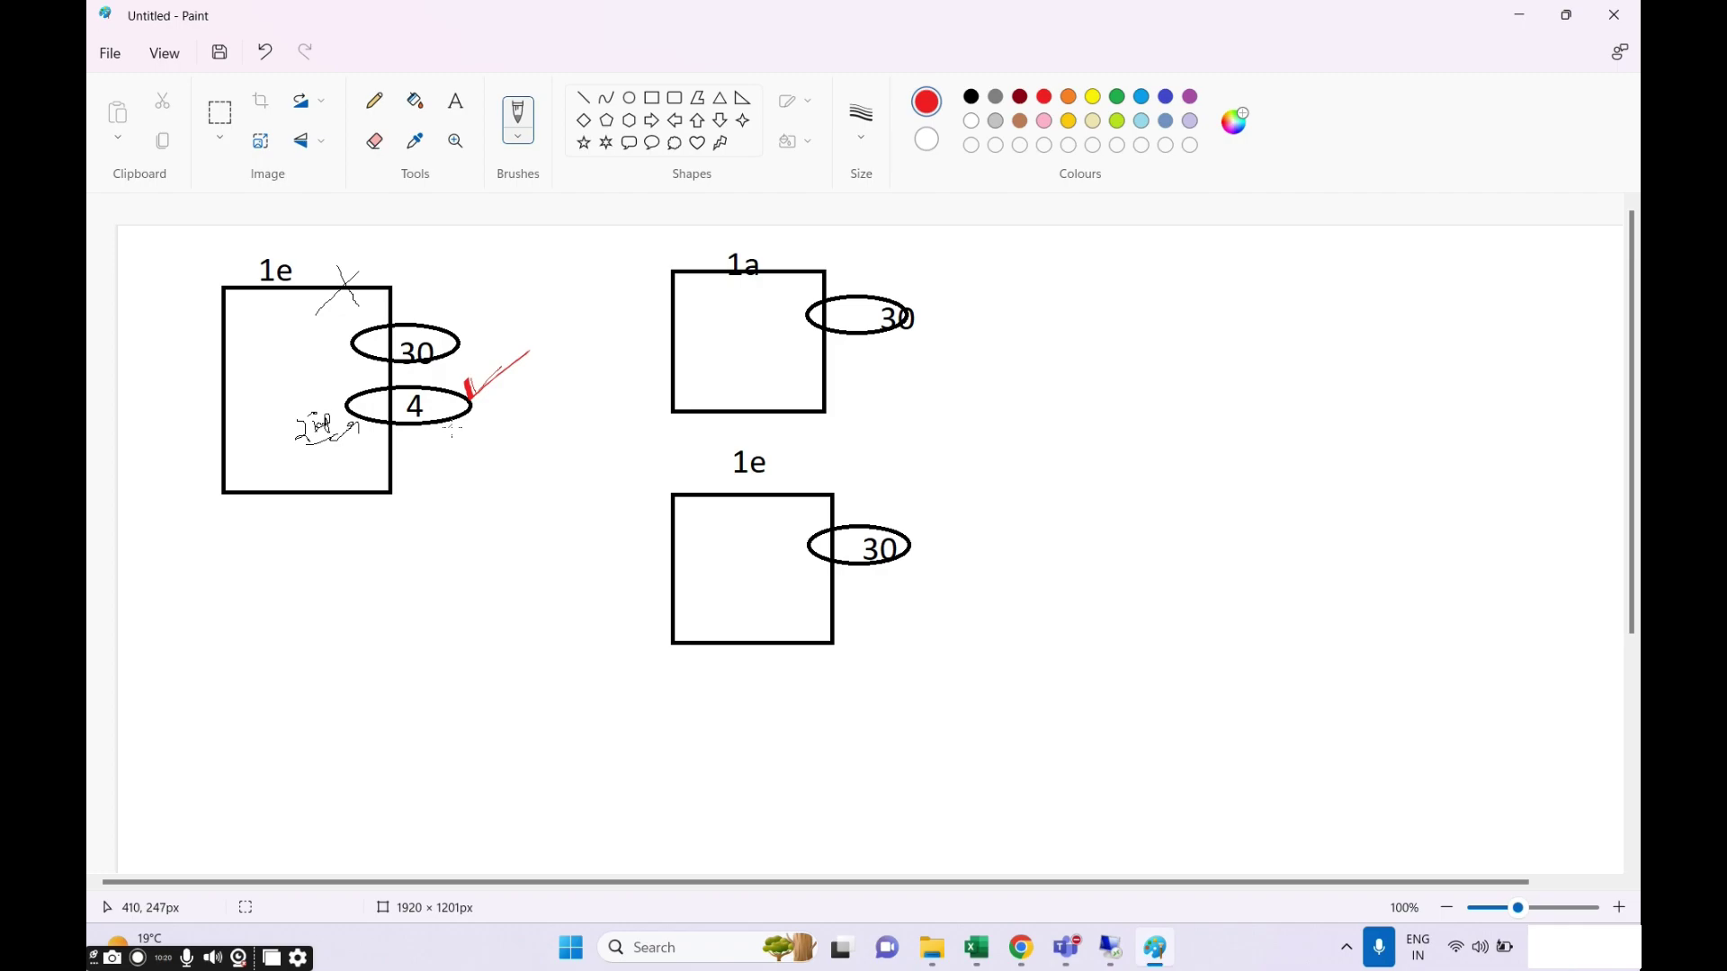
drag(304, 253, 336, 227)
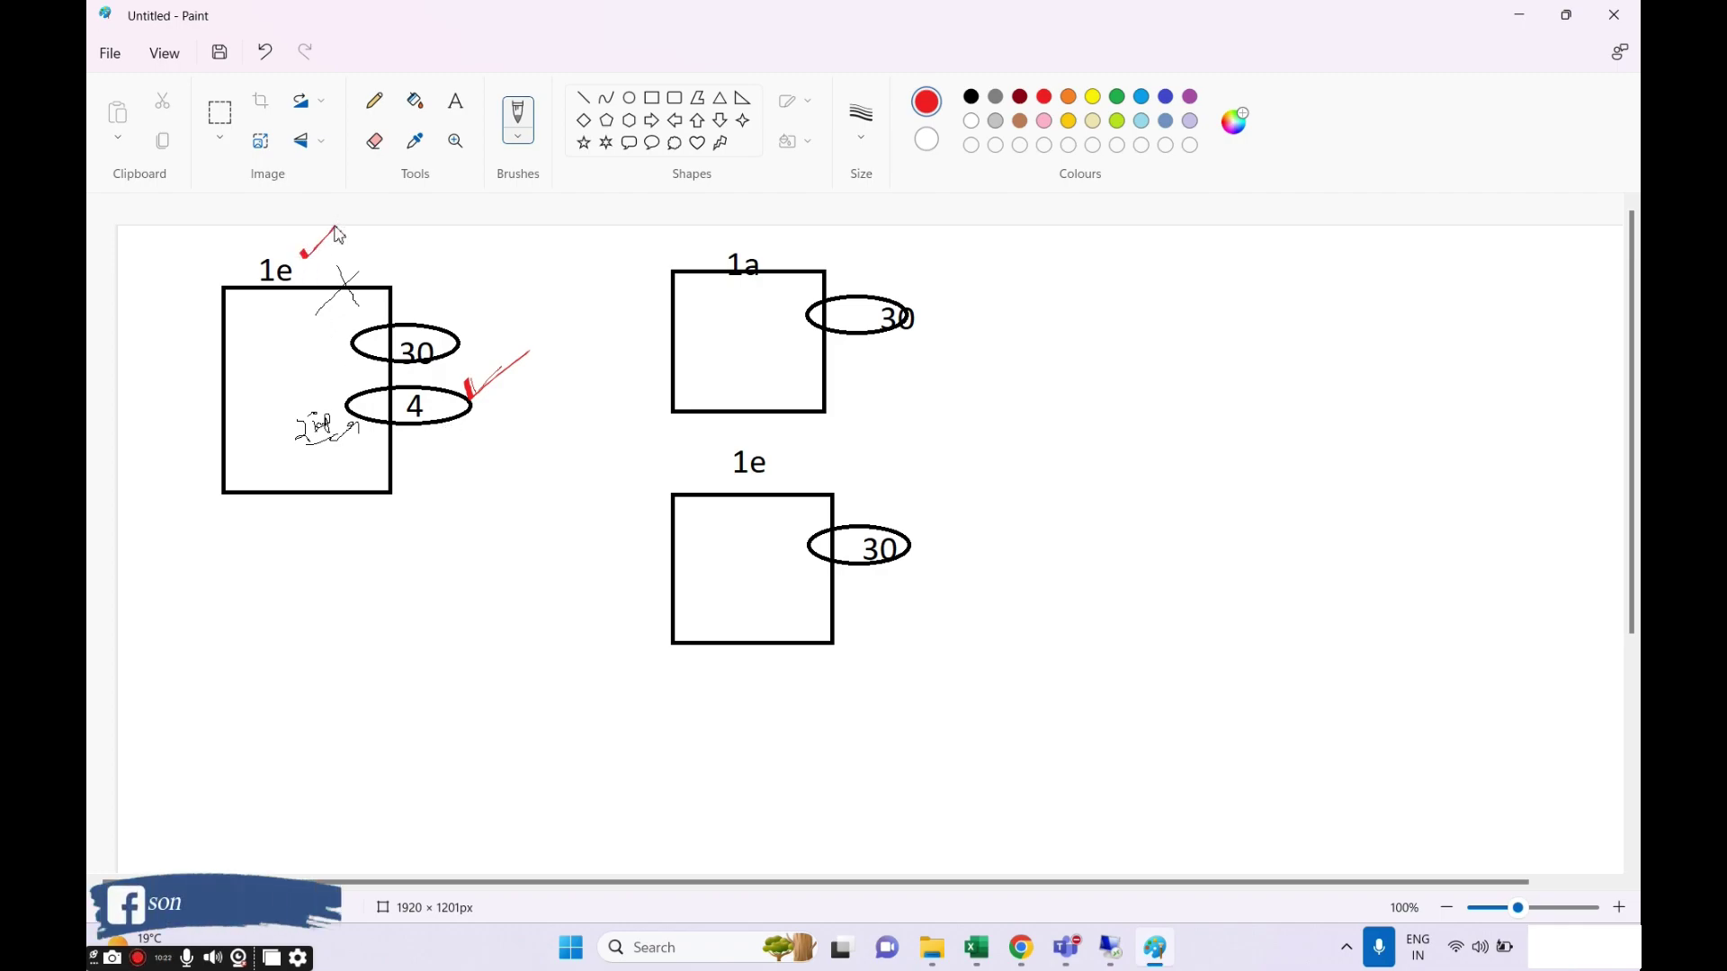
Number the boxes 1, 2 and 3 in red and mark a cross below the 4 ellipse.
mouse_move(152, 311)
mouse_down()
mouse_move(143, 334)
mouse_move(173, 329)
mouse_up()
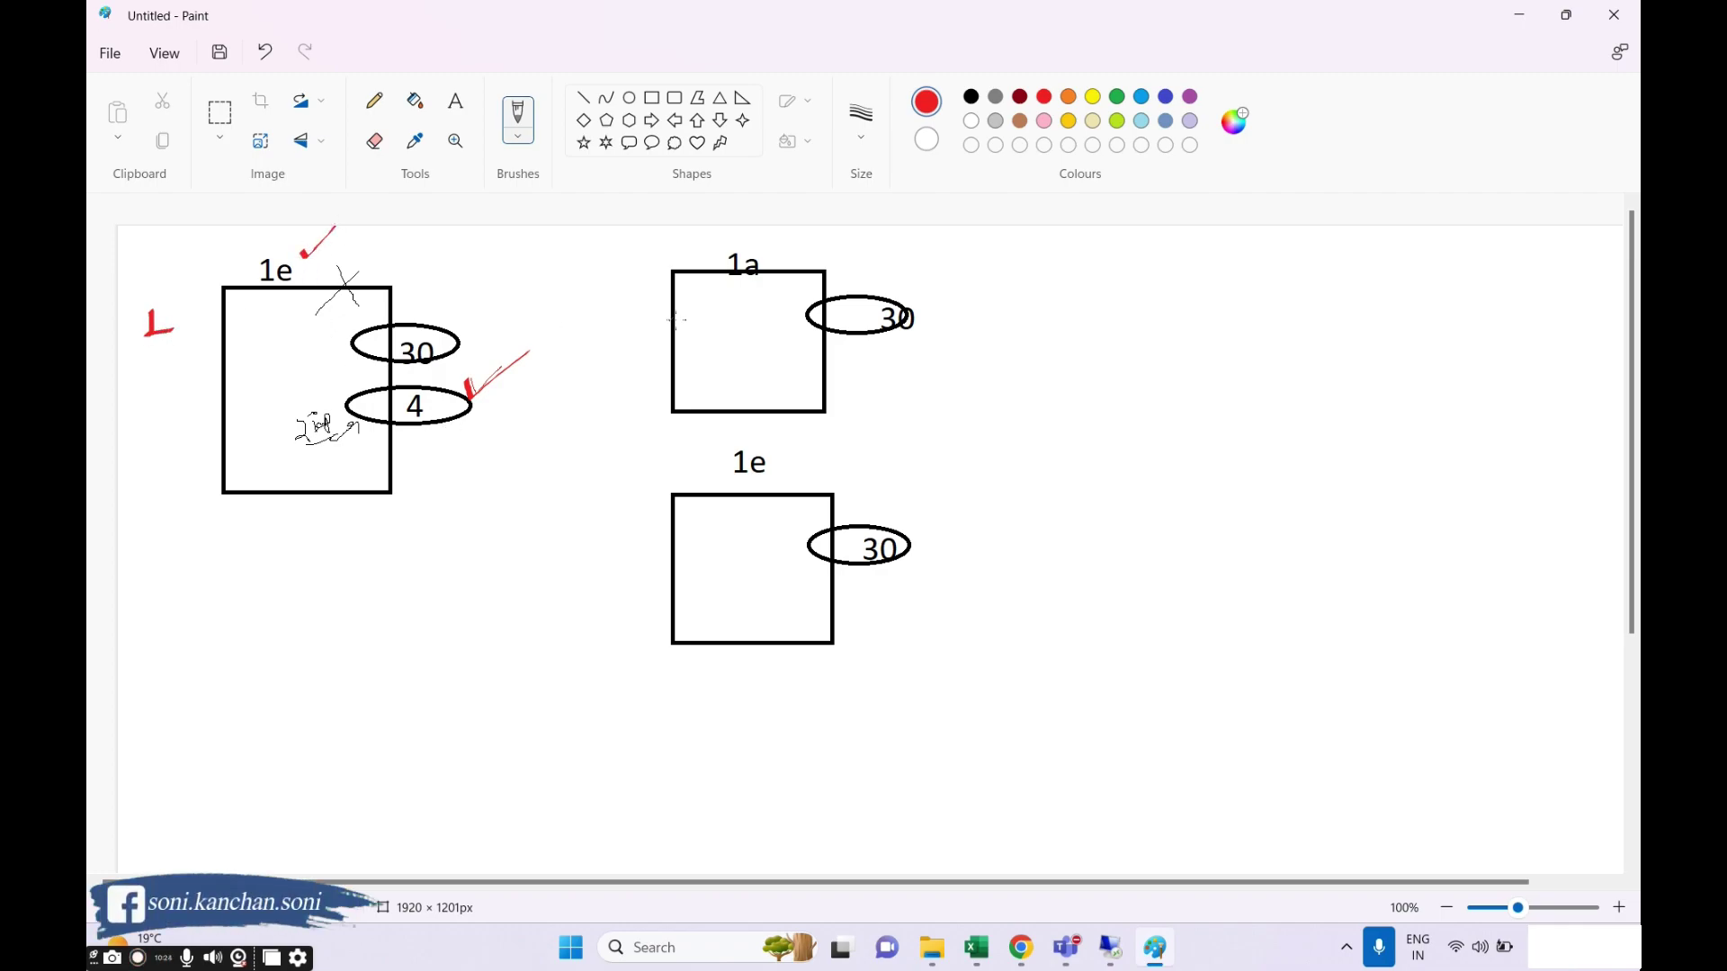
drag(632, 315, 657, 353)
mouse_move(609, 562)
mouse_down()
mouse_move(645, 557)
mouse_move(615, 591)
mouse_up()
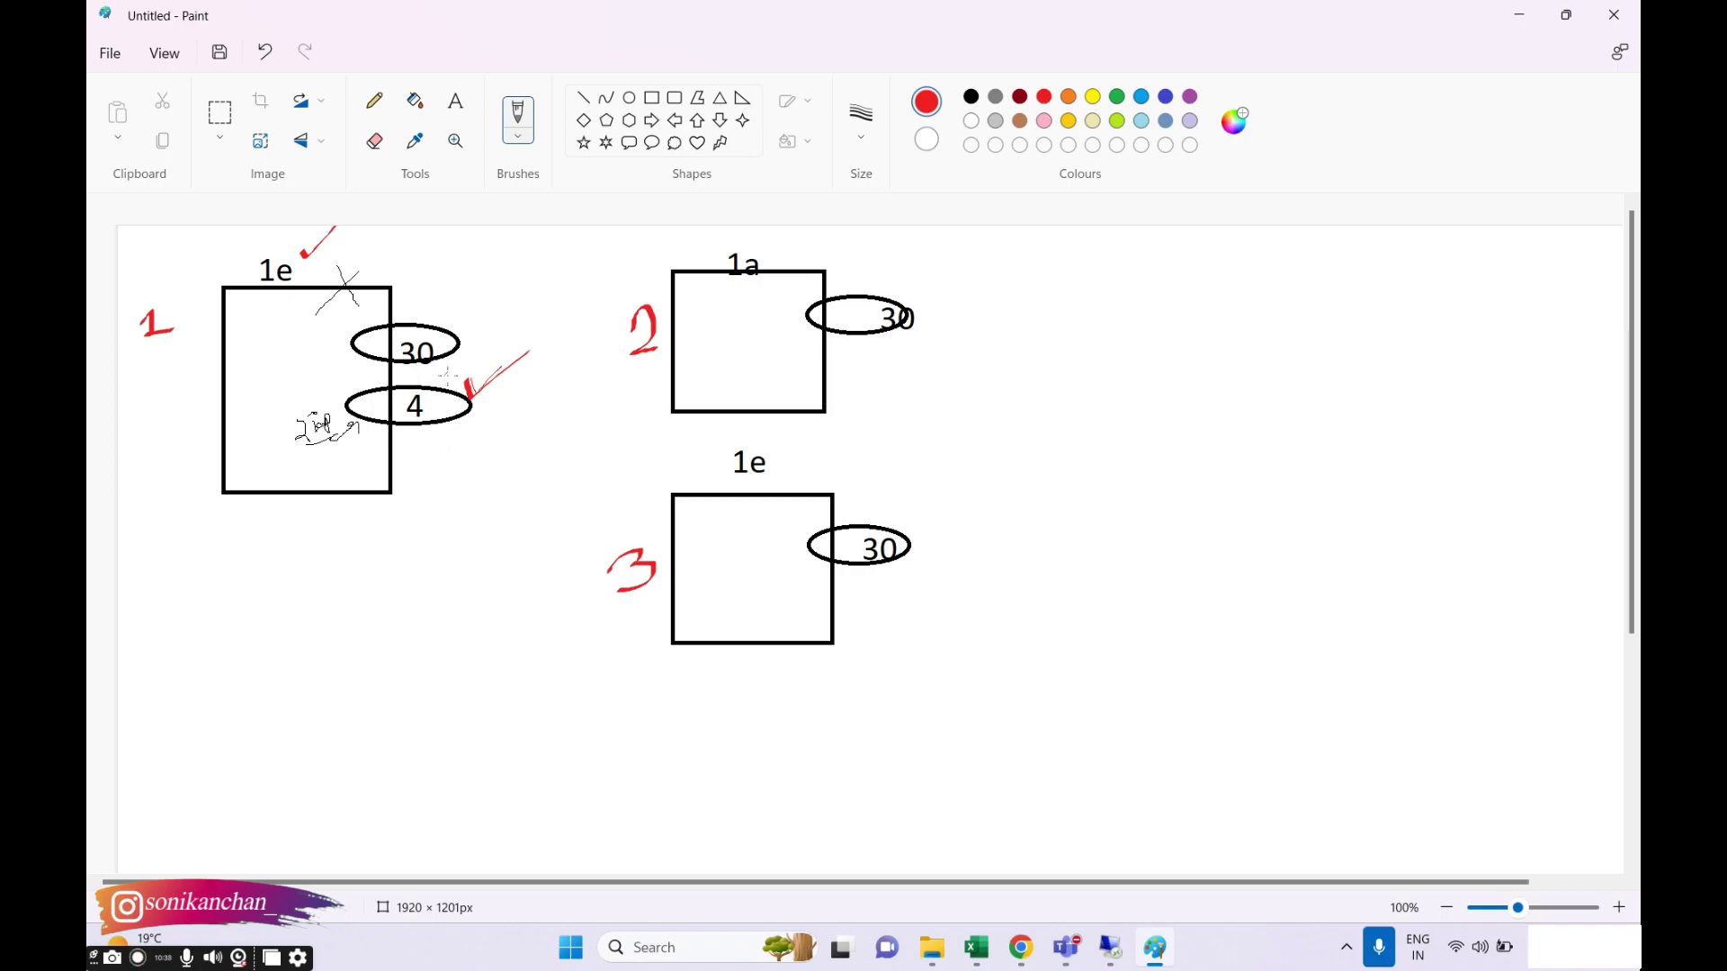
mouse_move(441, 422)
mouse_down()
mouse_move(467, 444)
mouse_move(437, 443)
mouse_up()
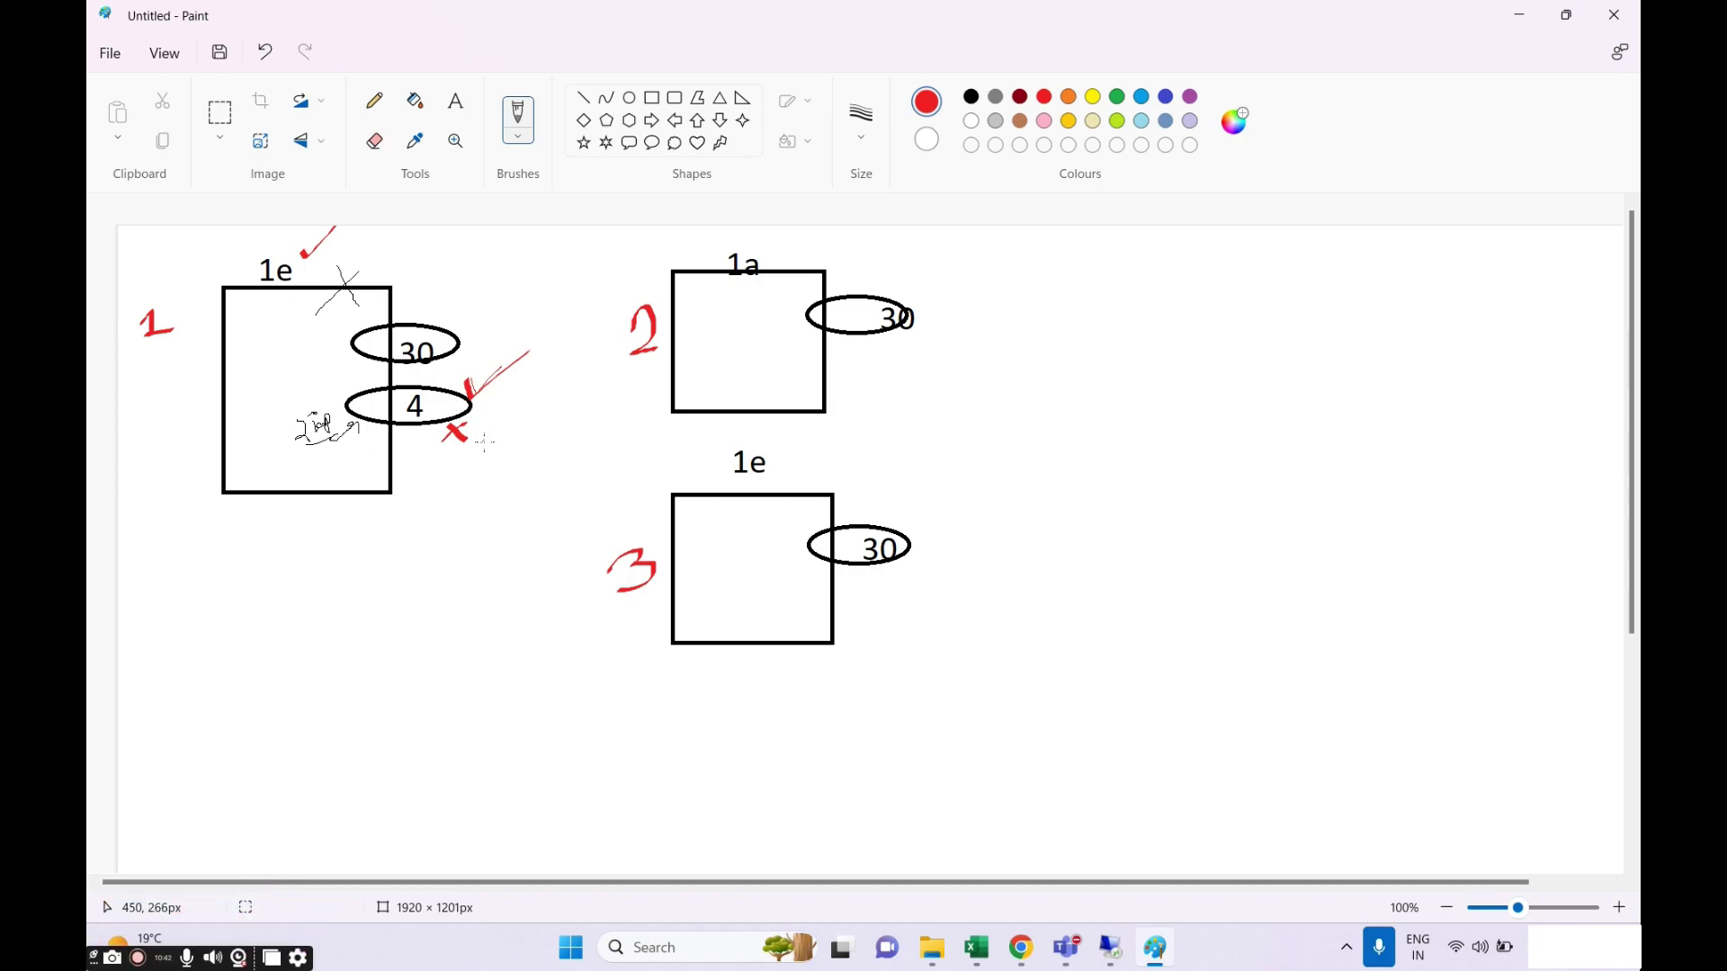
Draw a red arrow from the 4 ellipse and add red ticks by both 1e labels.
mouse_move(467, 402)
mouse_down()
mouse_move(511, 423)
mouse_move(486, 438)
mouse_up()
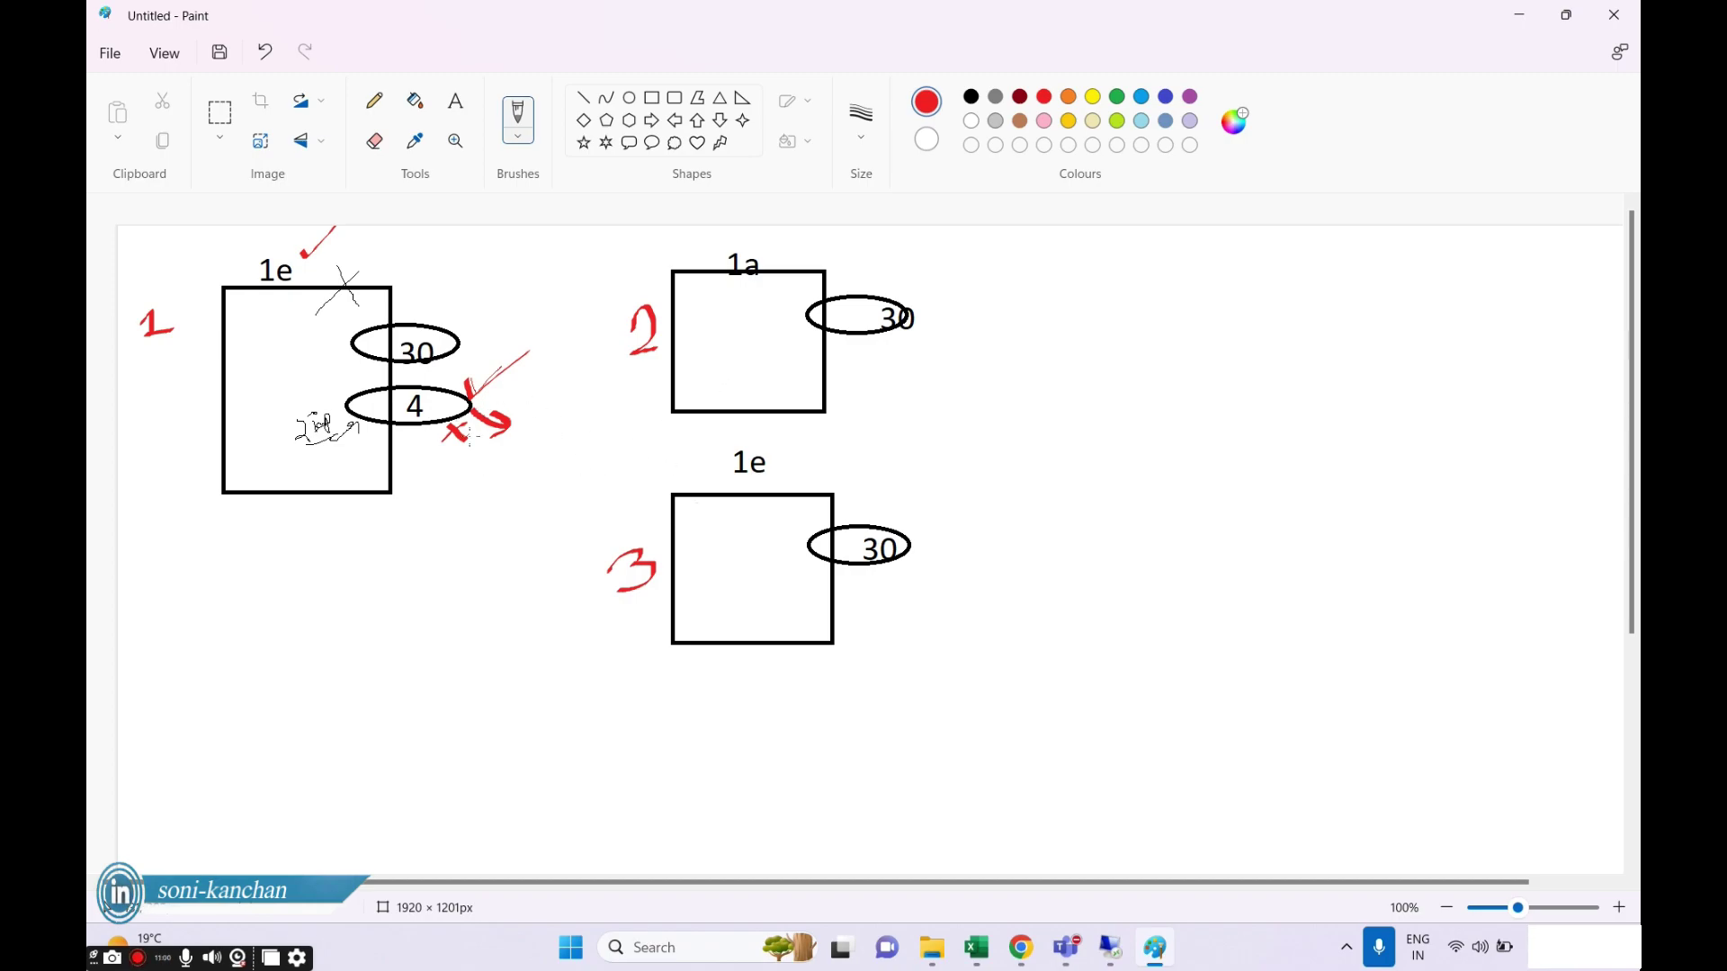
drag(666, 470, 710, 452)
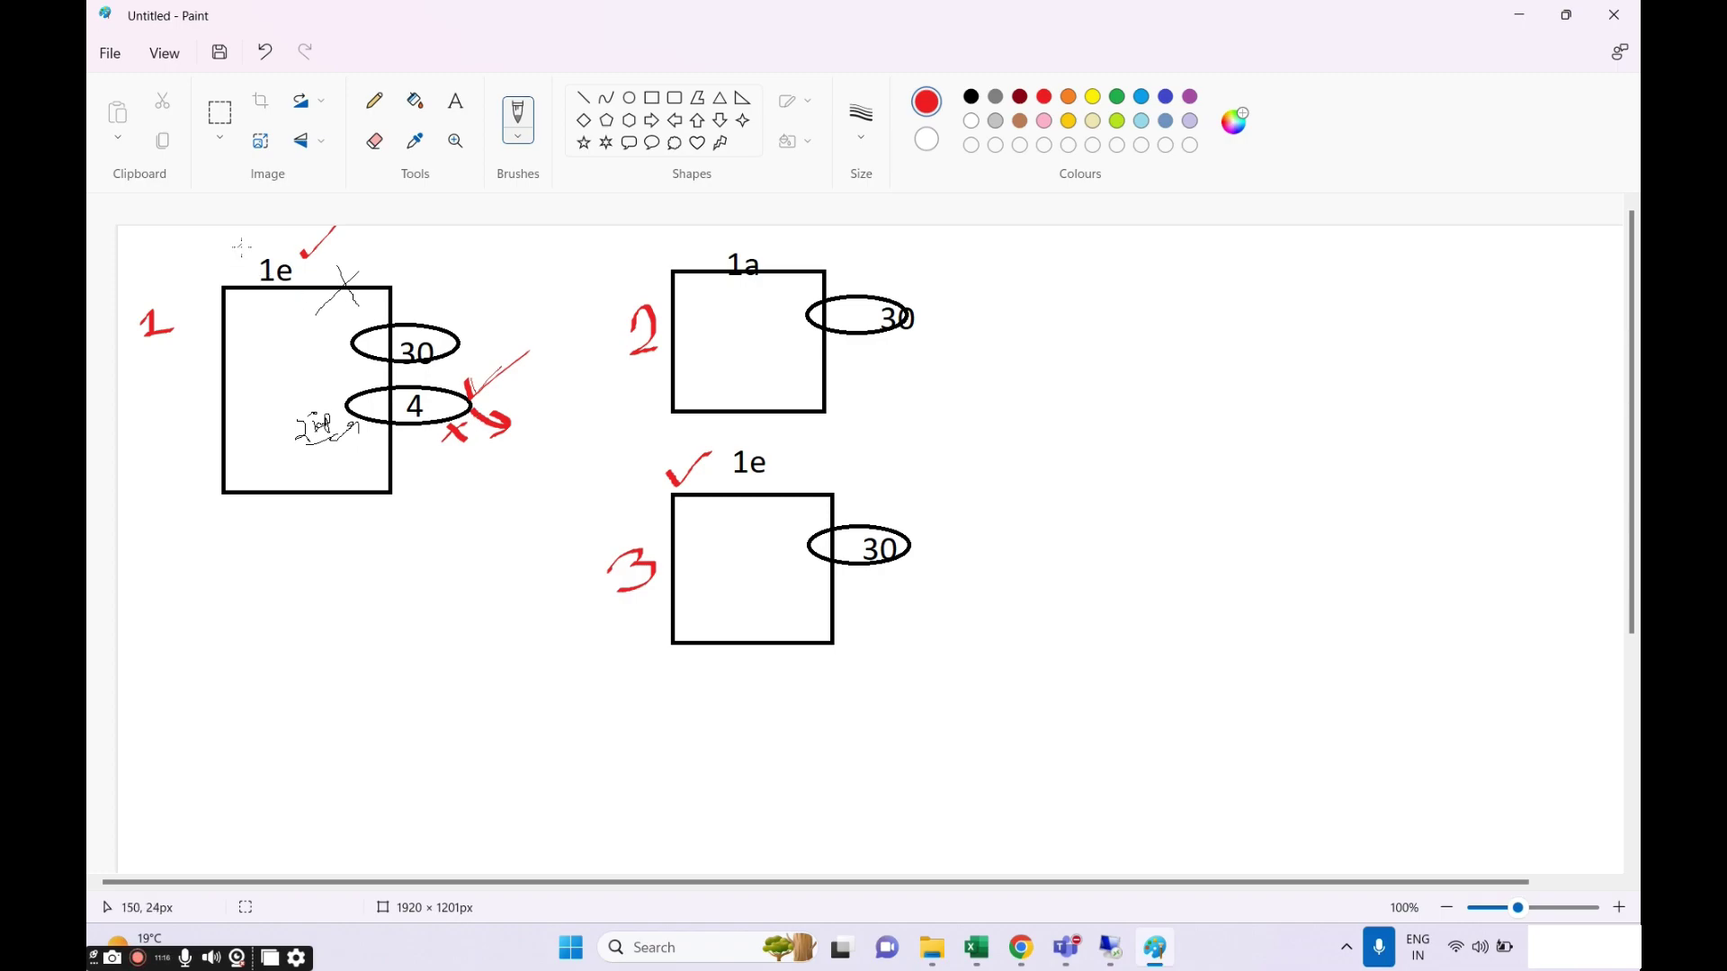
drag(242, 246, 260, 235)
drag(367, 380, 389, 371)
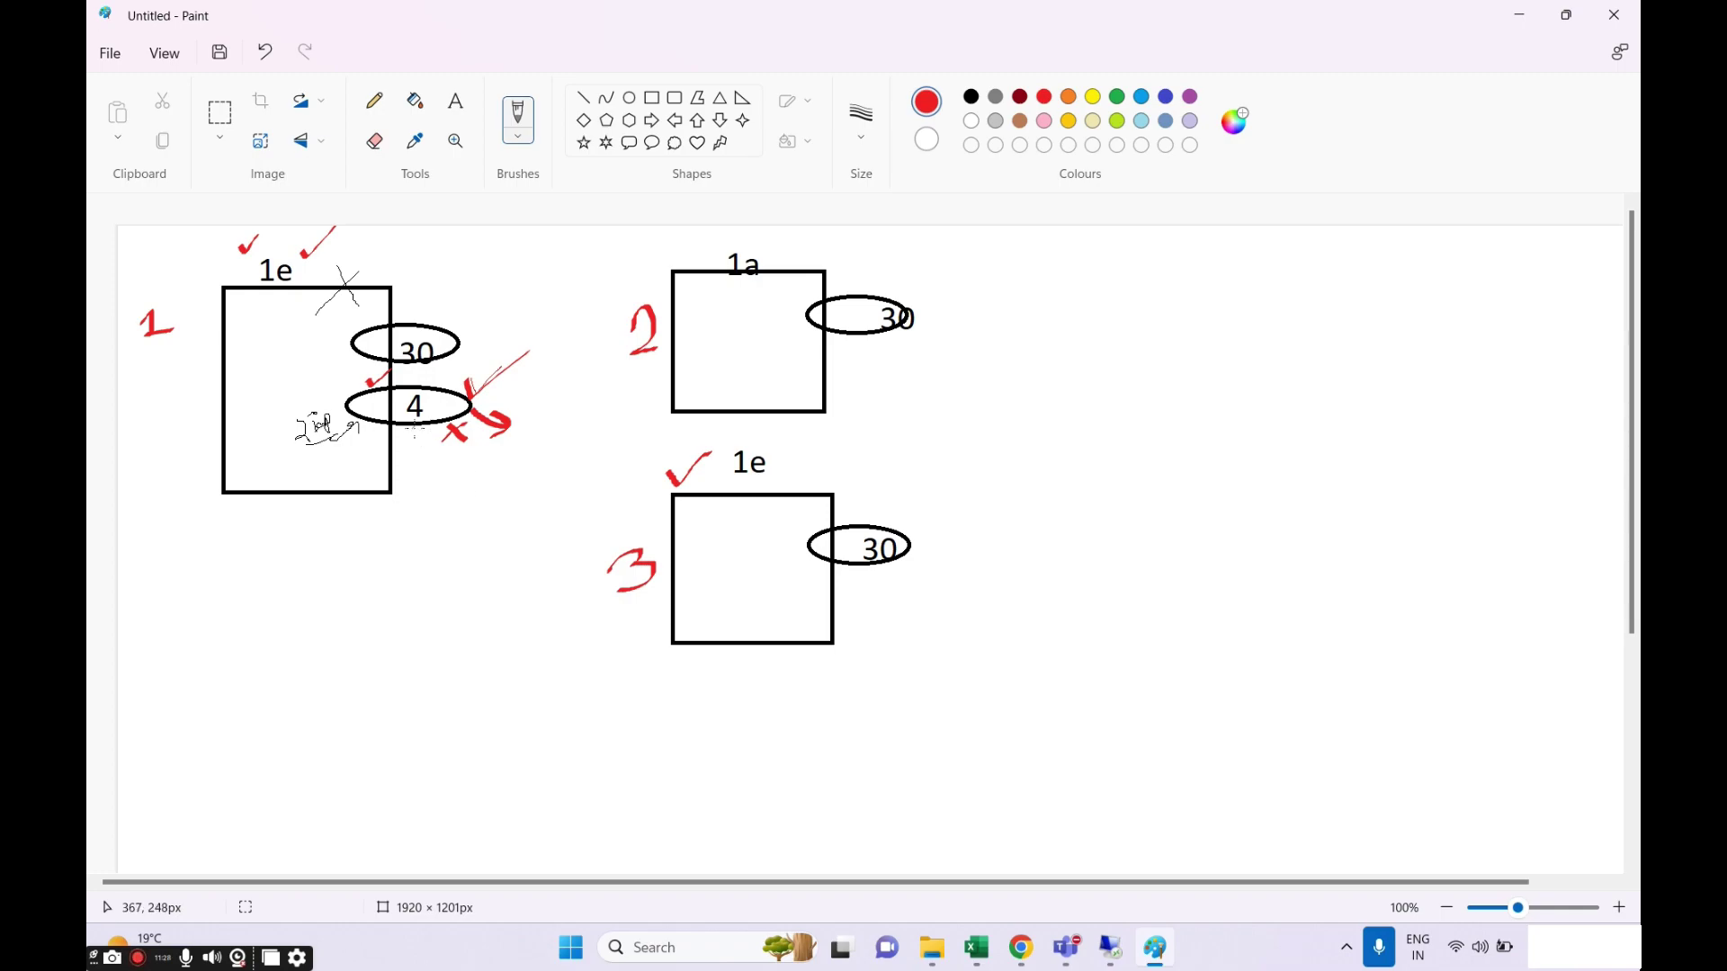
mouse_move(771, 461)
mouse_down()
mouse_move(779, 473)
mouse_move(816, 449)
mouse_up()
Brush a red curved arrow to box 3, circle numbers 1 and 3, and tick number 2.
mouse_move(399, 431)
mouse_down()
mouse_move(596, 541)
mouse_move(673, 538)
mouse_up()
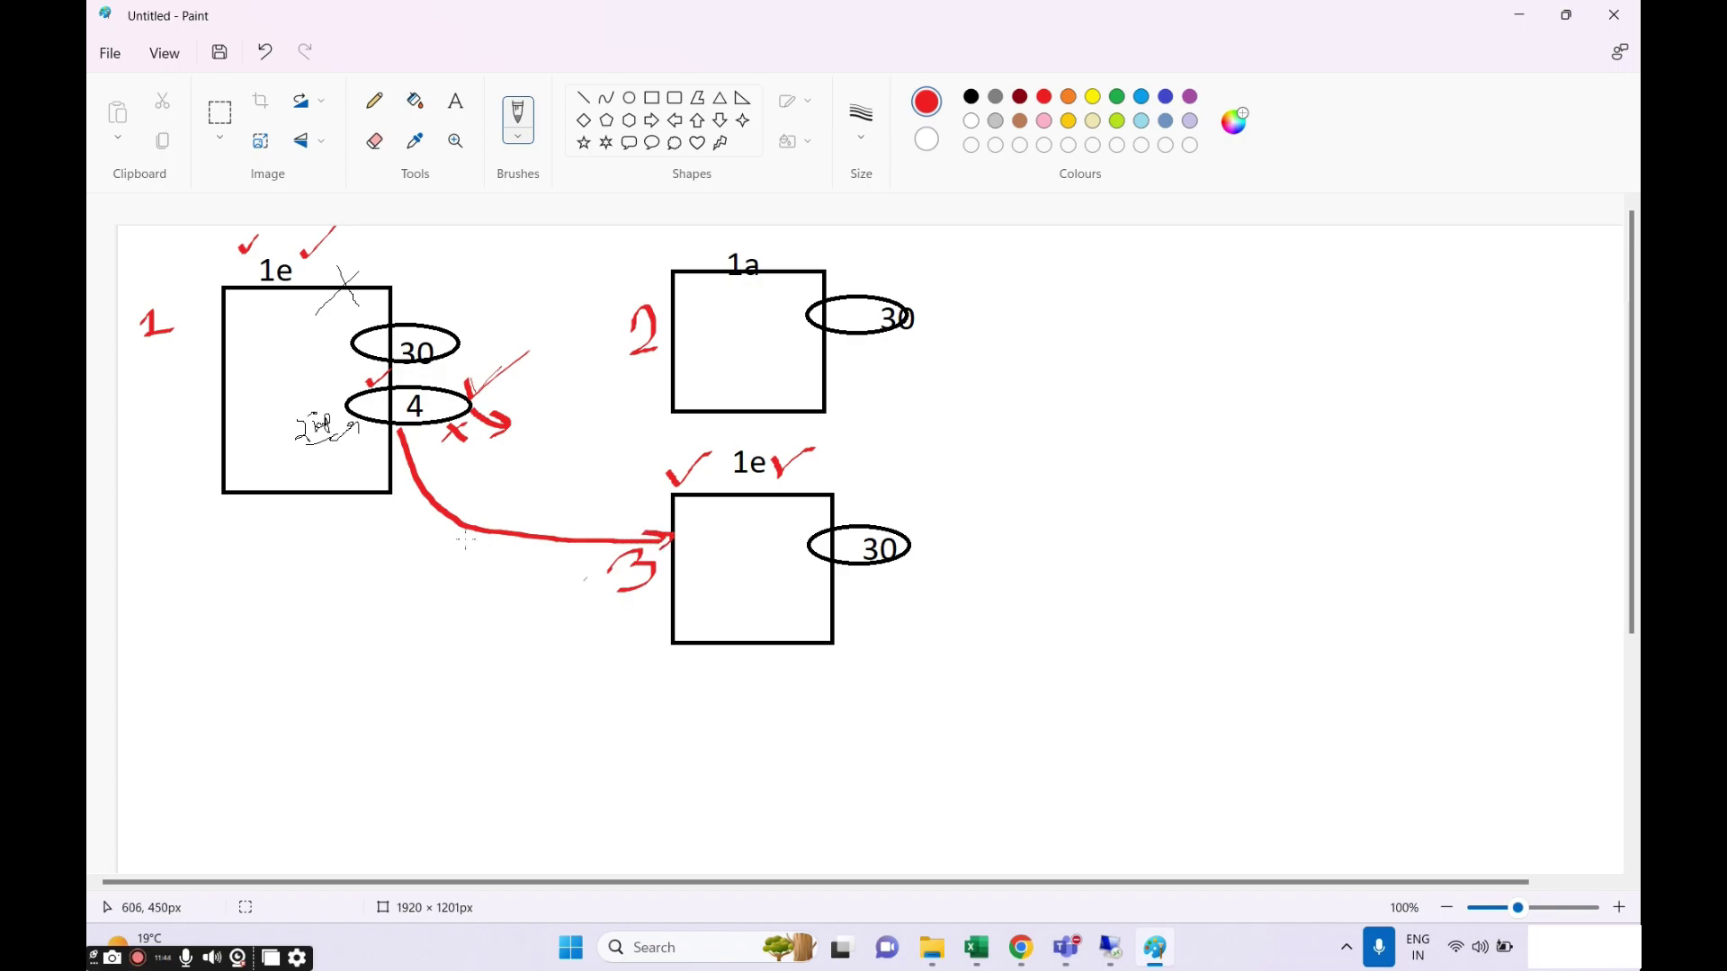
mouse_move(122, 345)
mouse_down()
mouse_move(176, 351)
mouse_move(169, 283)
mouse_move(128, 306)
mouse_move(127, 375)
mouse_up()
key(ctrl+z)
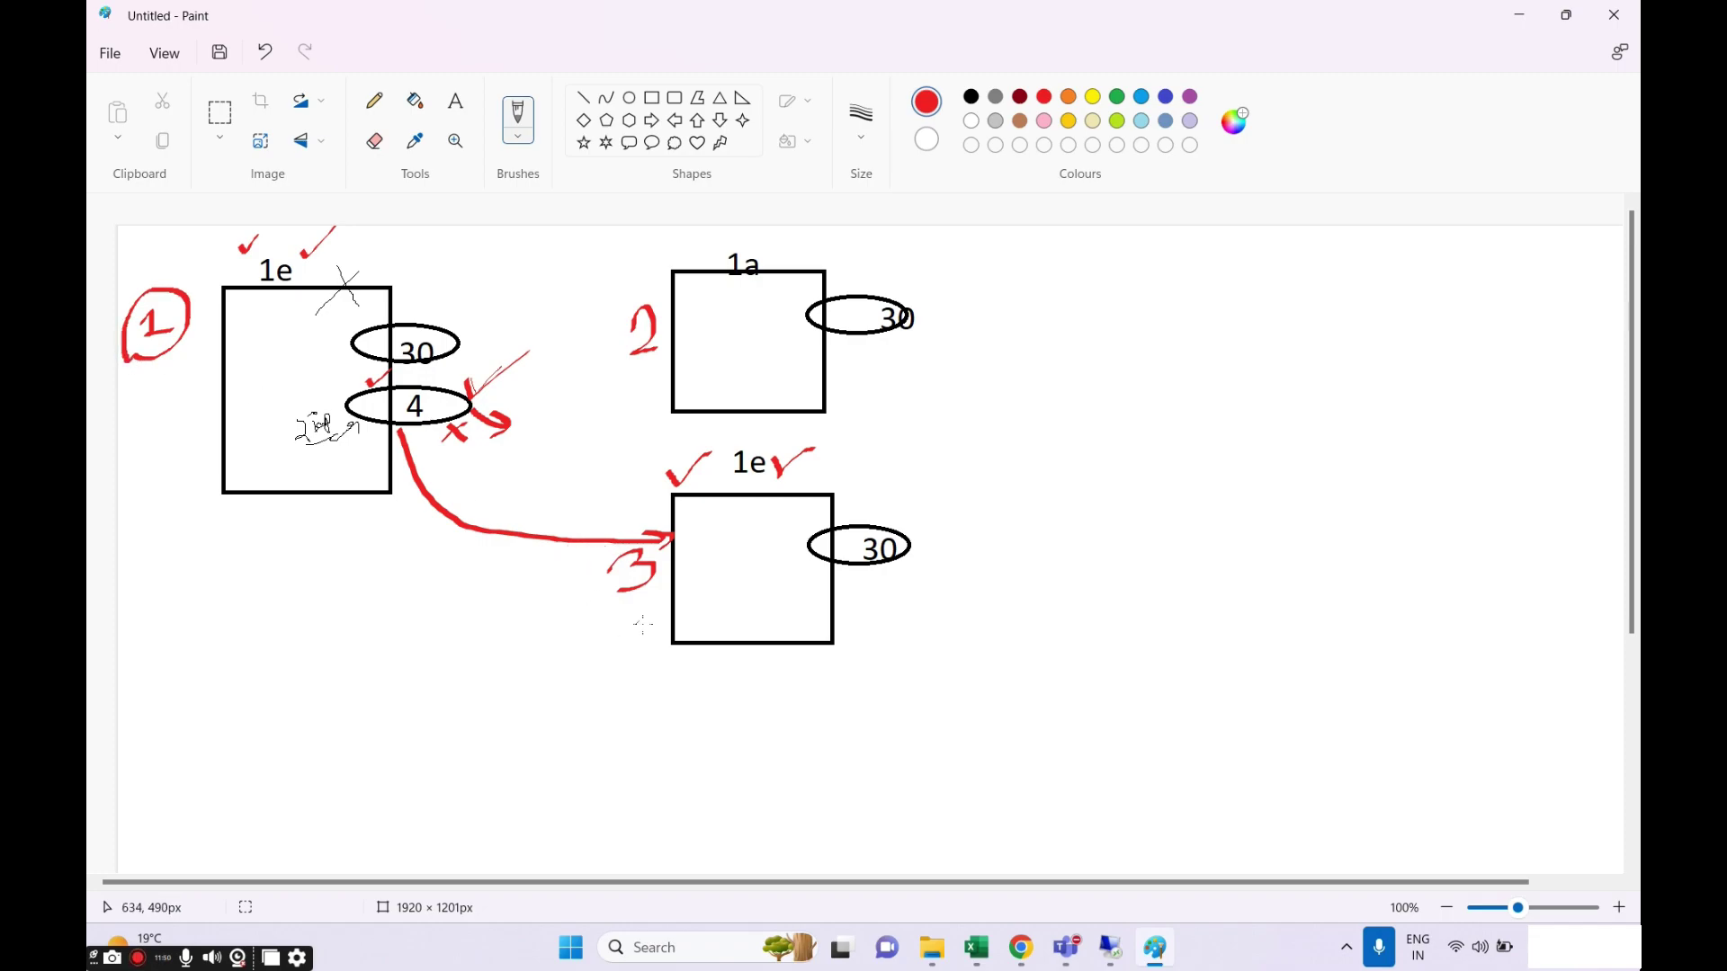
mouse_move(608, 626)
mouse_down()
mouse_move(652, 561)
mouse_move(585, 550)
mouse_move(615, 641)
mouse_up()
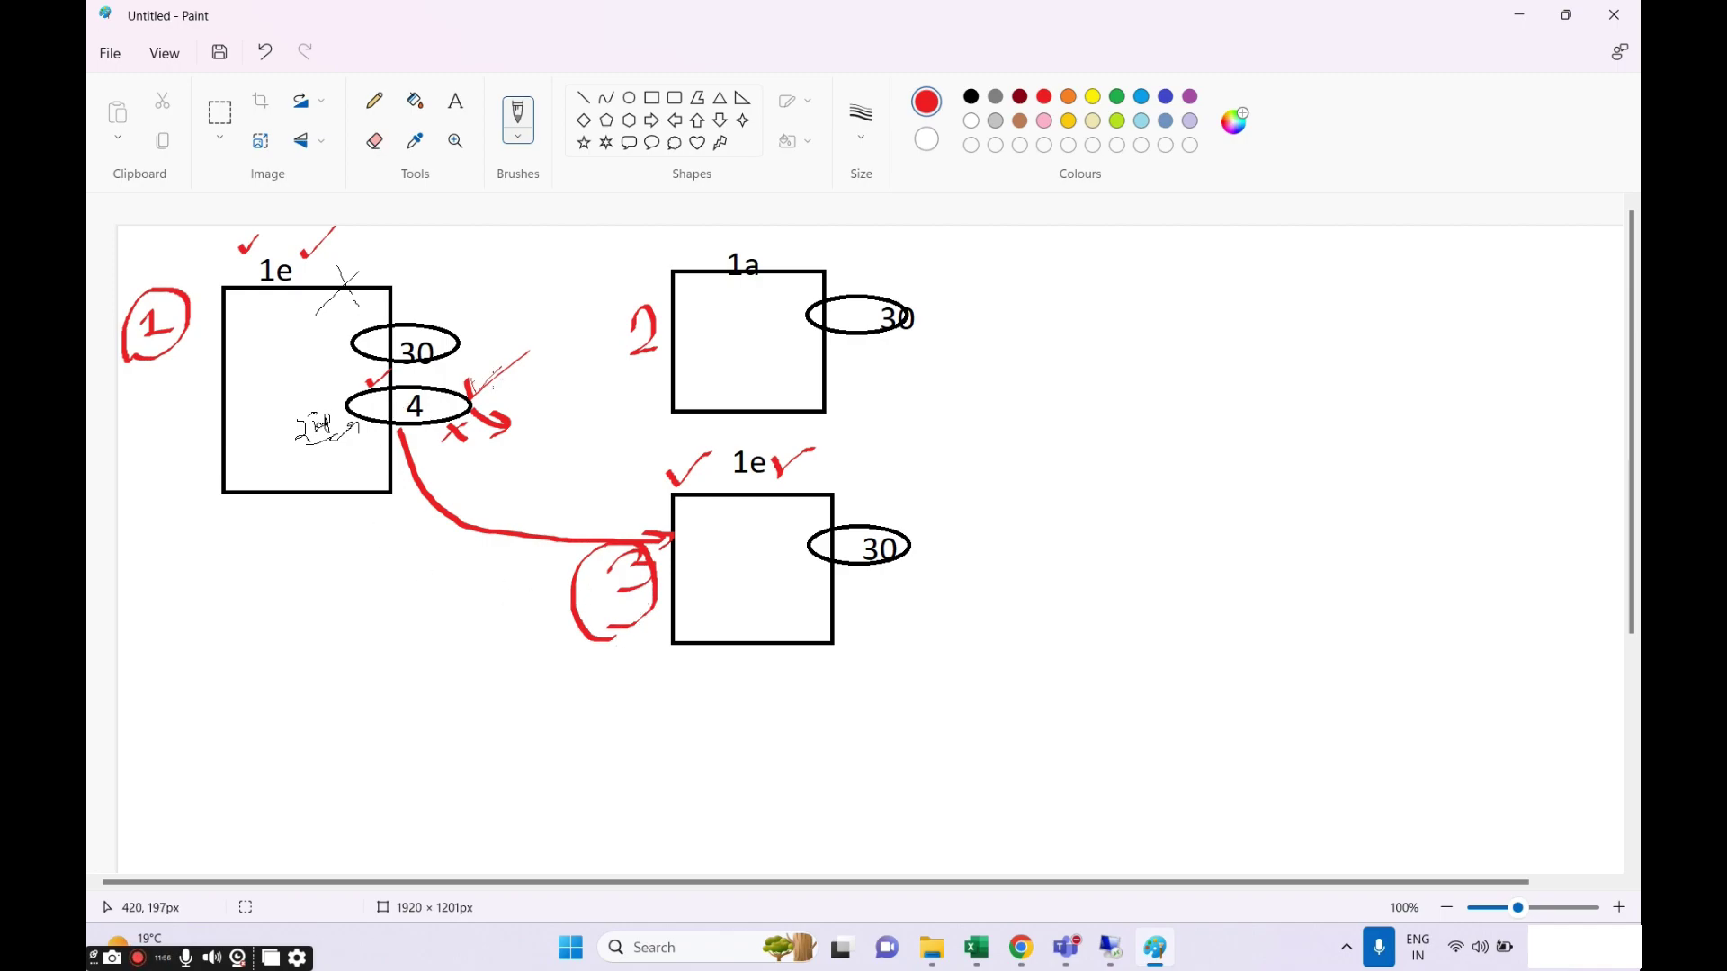
drag(582, 305, 658, 278)
click(1118, 98)
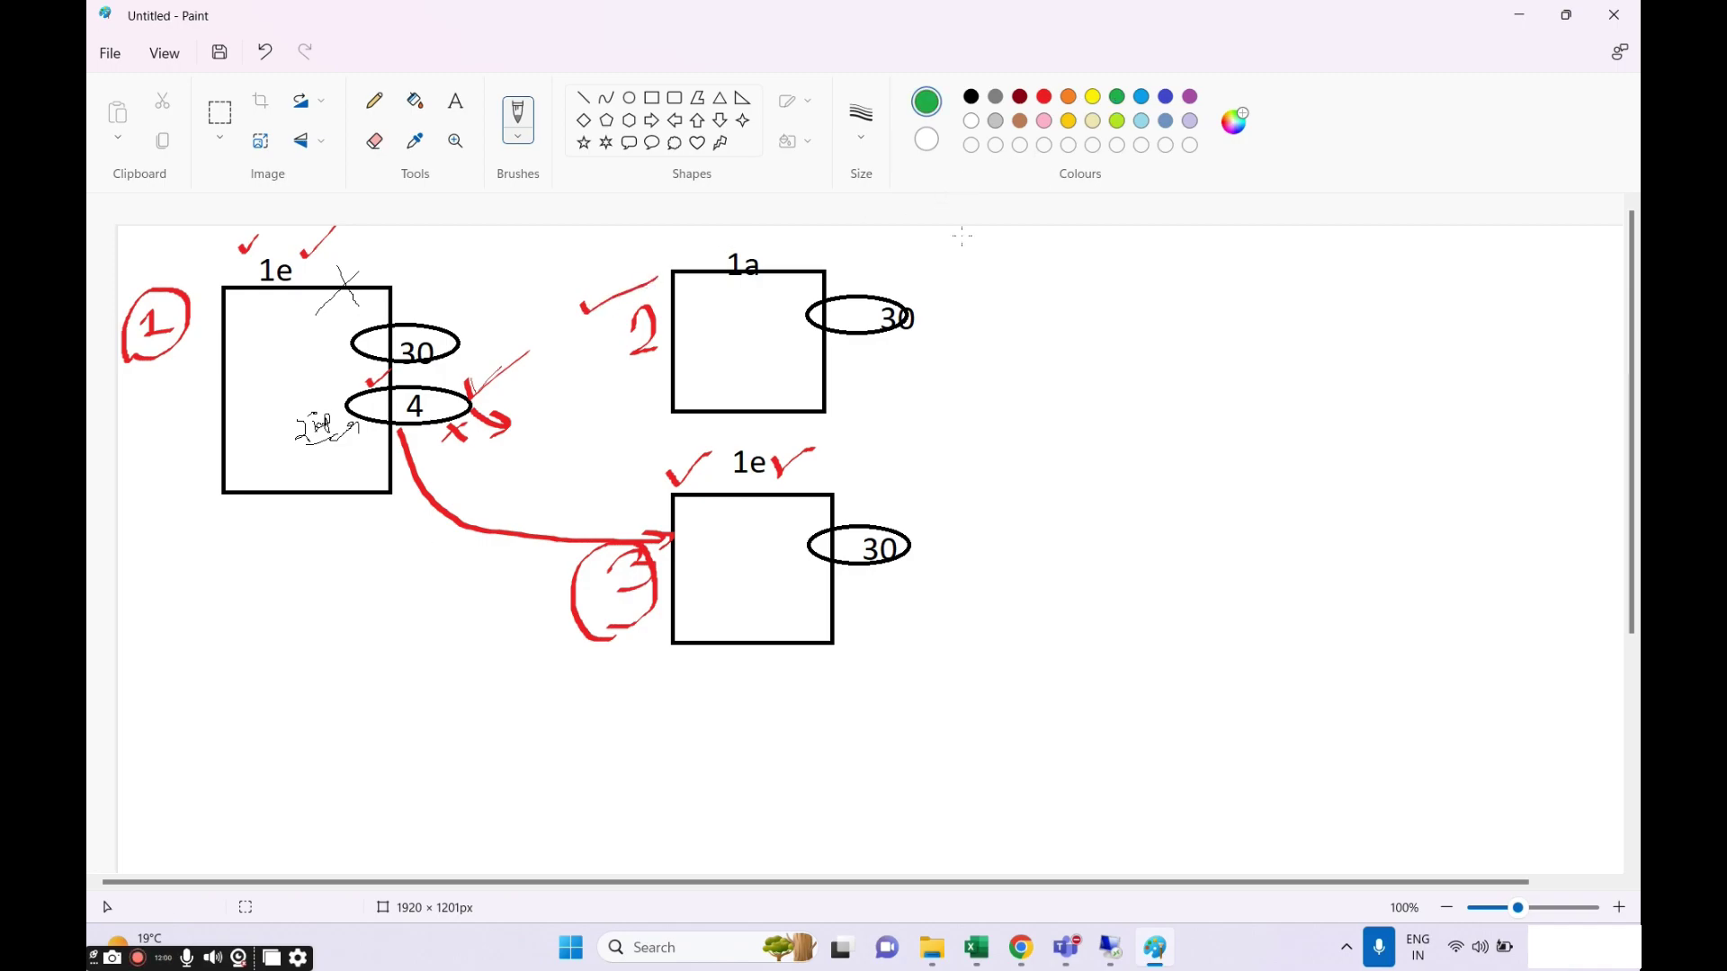
Add green ticks beside labels 2 and 3 and loop box 3's lower-right corner.
drag(614, 376, 674, 352)
drag(603, 641, 629, 627)
mouse_move(860, 596)
mouse_down()
mouse_move(793, 611)
mouse_move(861, 583)
mouse_move(853, 621)
mouse_move(877, 619)
mouse_move(862, 654)
mouse_up()
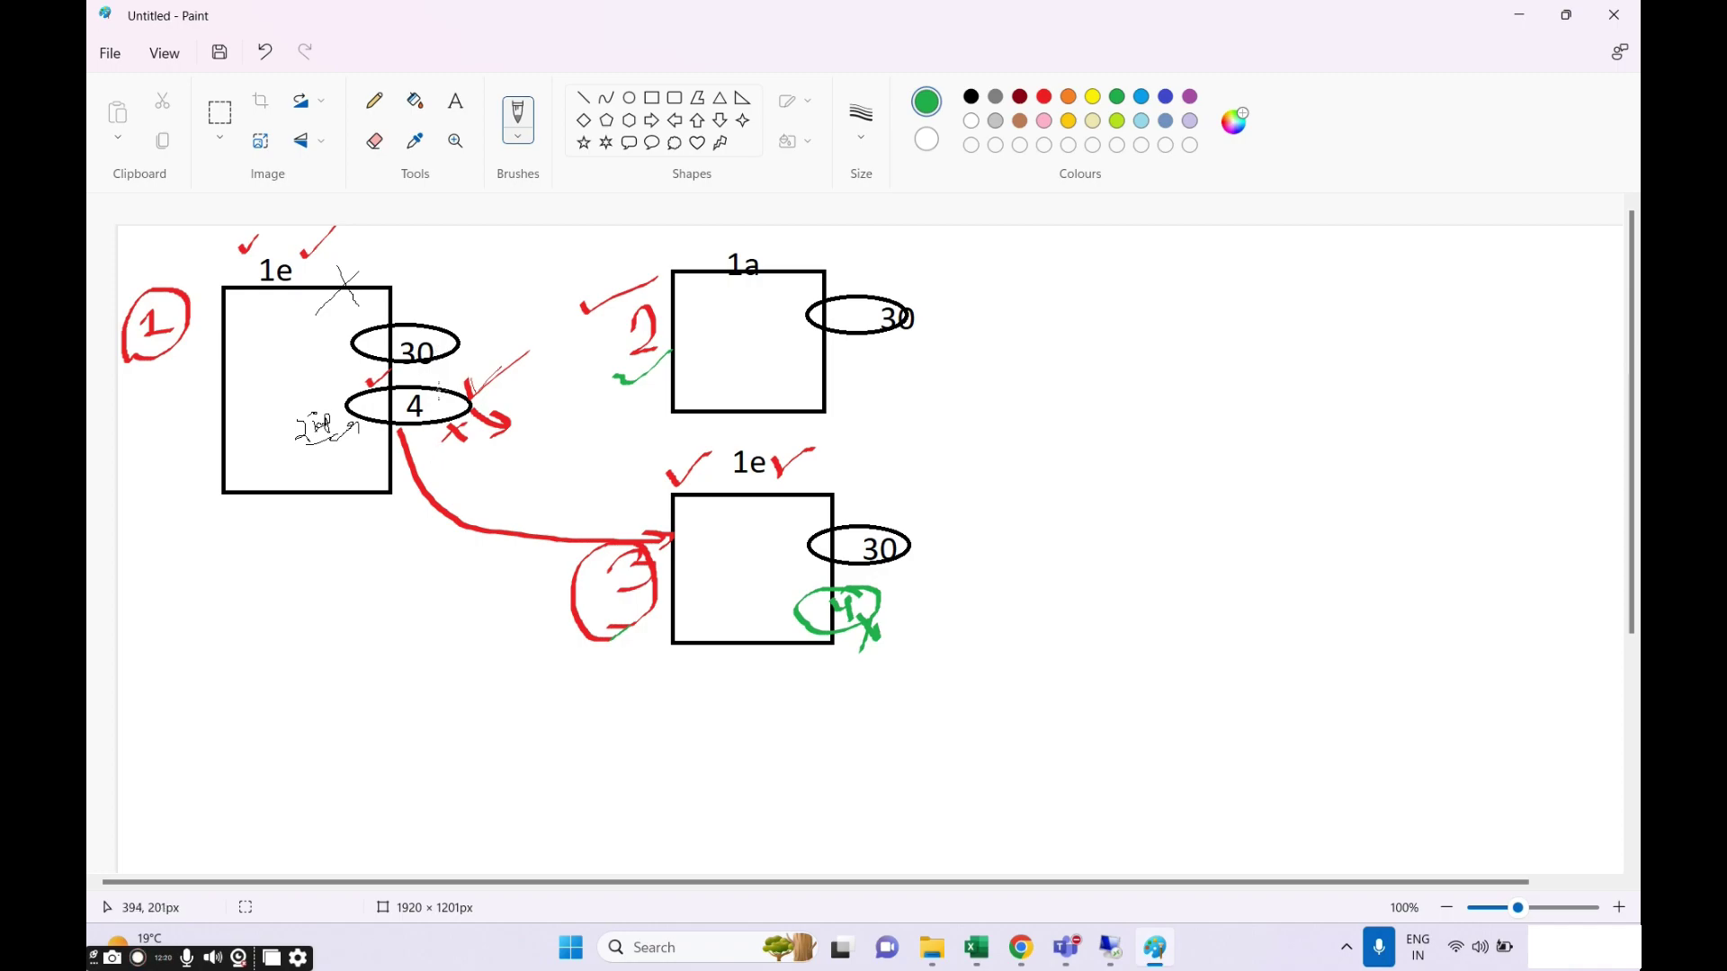
Draw a green arrow up from the 4 ellipse and write the notes 0, 10 and 1a.
mouse_move(439, 377)
mouse_down()
mouse_move(505, 343)
mouse_move(558, 384)
mouse_move(532, 279)
mouse_move(516, 297)
mouse_move(563, 289)
mouse_up()
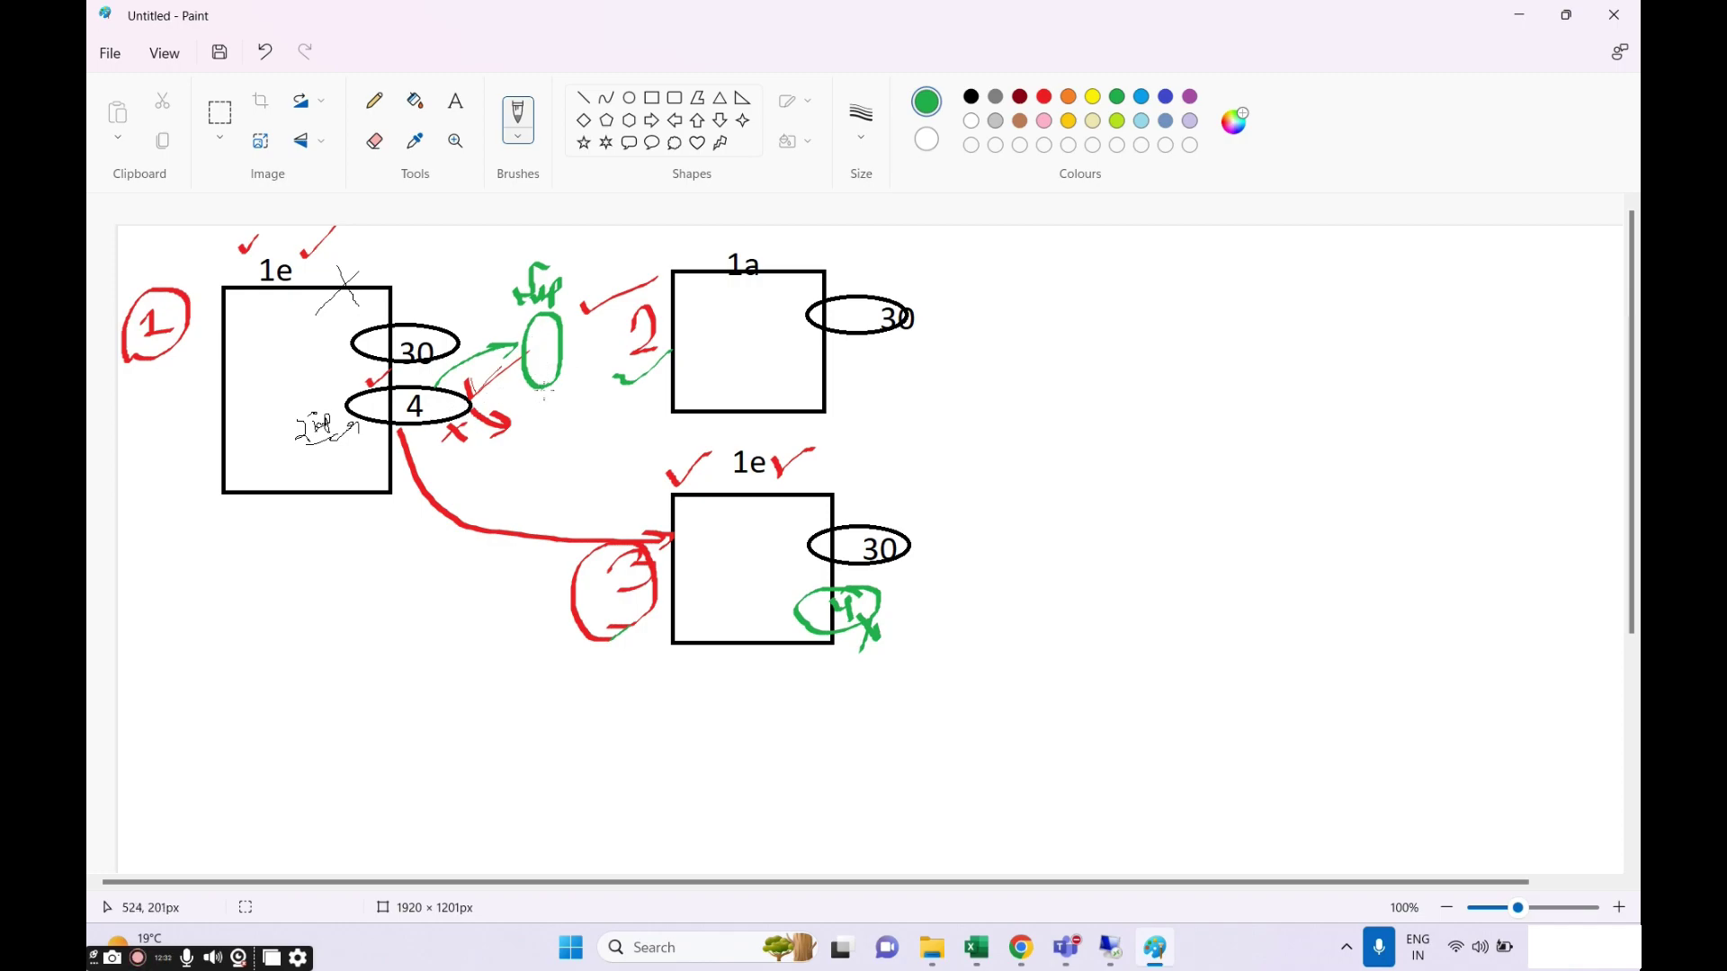
mouse_move(544, 389)
mouse_down()
mouse_move(547, 421)
mouse_move(576, 415)
mouse_move(568, 450)
mouse_move(592, 468)
mouse_up()
mouse_move(599, 421)
mouse_down()
mouse_move(619, 433)
mouse_move(596, 413)
mouse_move(593, 441)
mouse_up()
drag(575, 379, 598, 376)
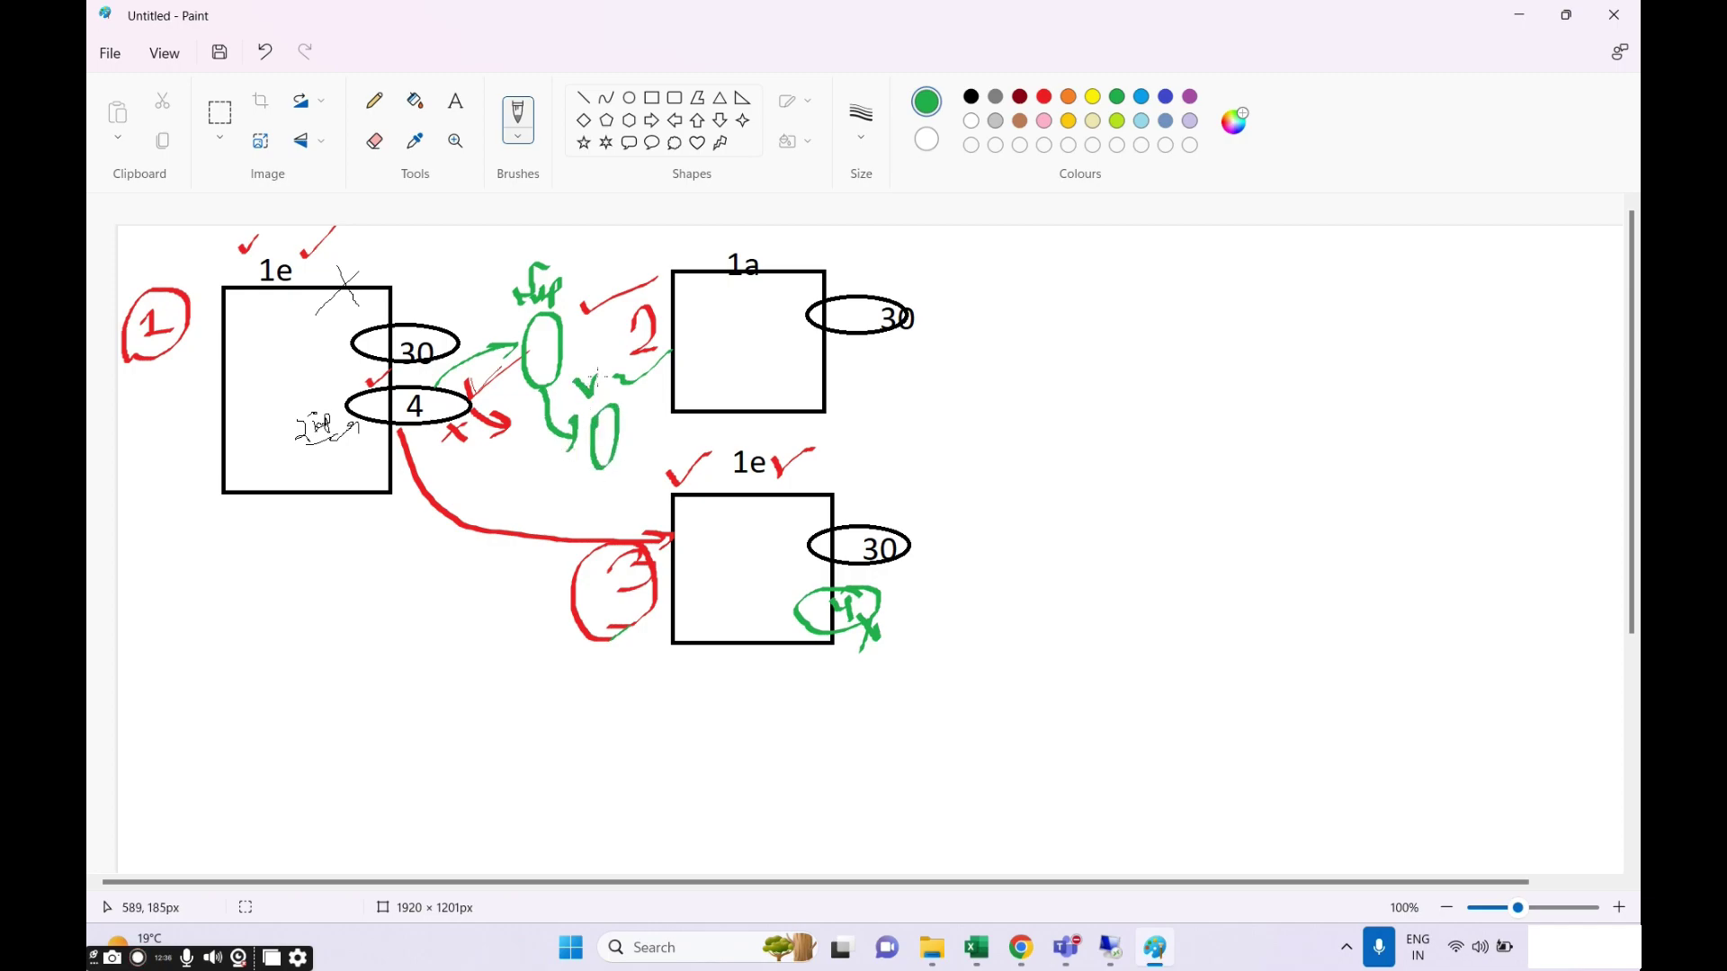
mouse_move(621, 436)
mouse_down()
mouse_move(632, 461)
mouse_move(653, 430)
mouse_move(666, 443)
mouse_move(641, 404)
mouse_move(682, 383)
mouse_move(664, 405)
mouse_up()
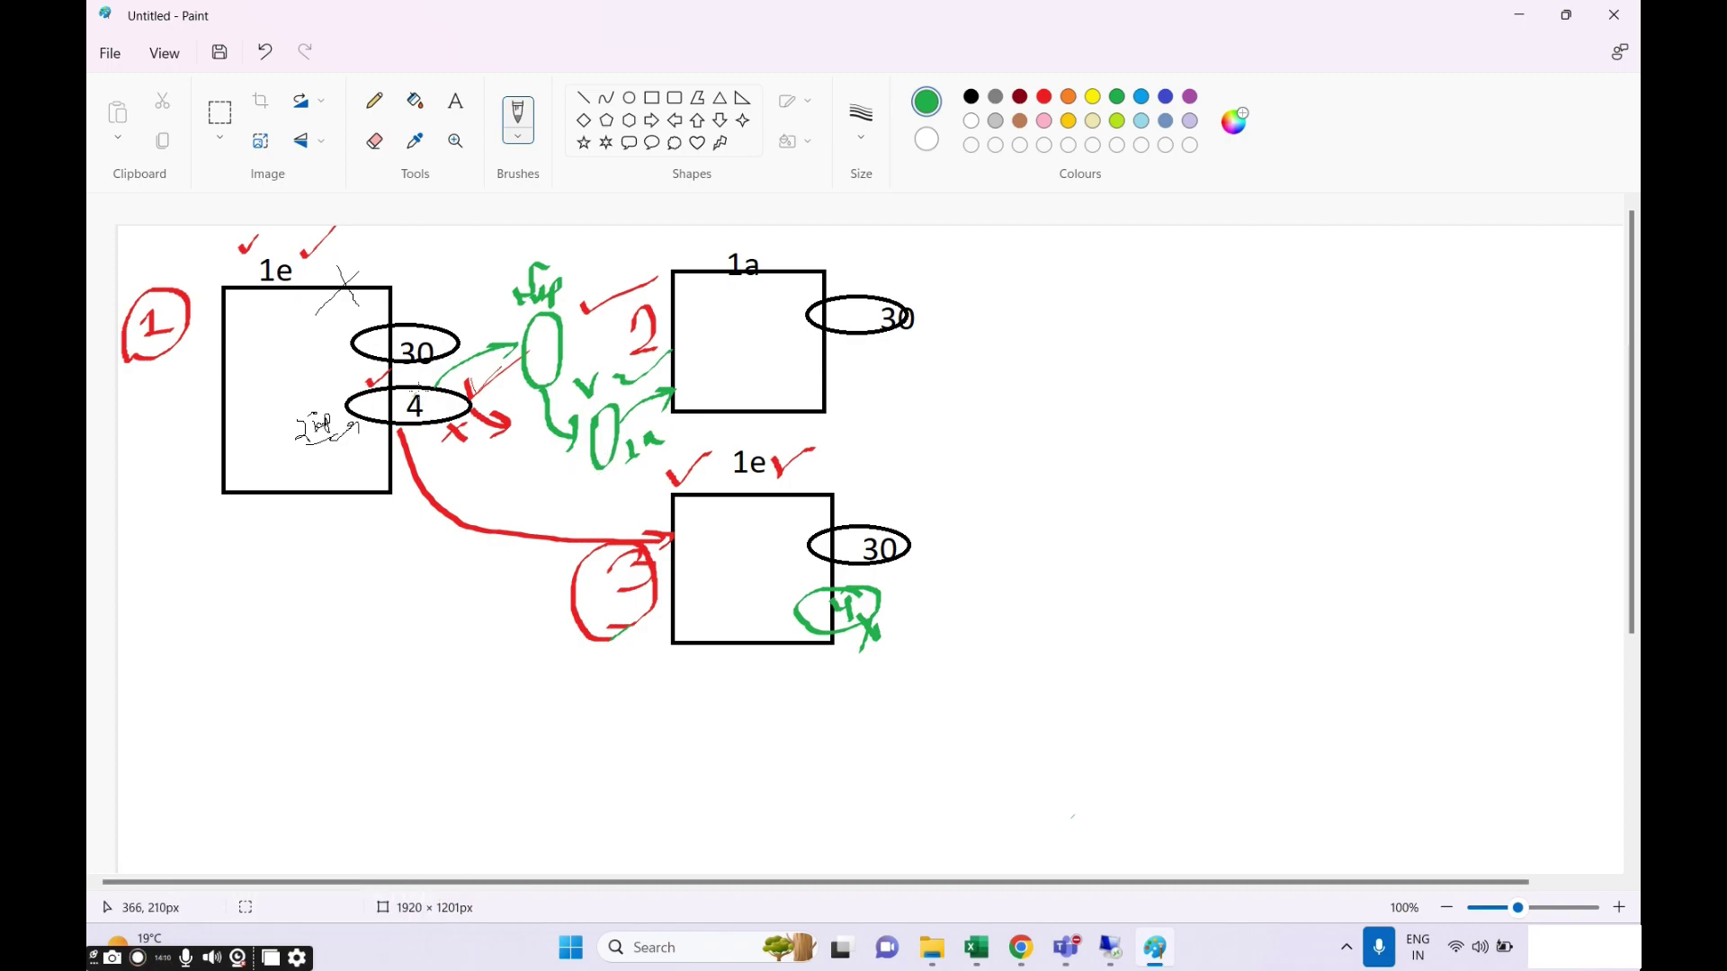
Draw a short green stroke under the 30 ellipse and circle the green 1a note.
drag(416, 389, 430, 376)
mouse_move(657, 426)
mouse_down()
mouse_move(619, 432)
mouse_move(691, 454)
mouse_move(634, 416)
mouse_up()
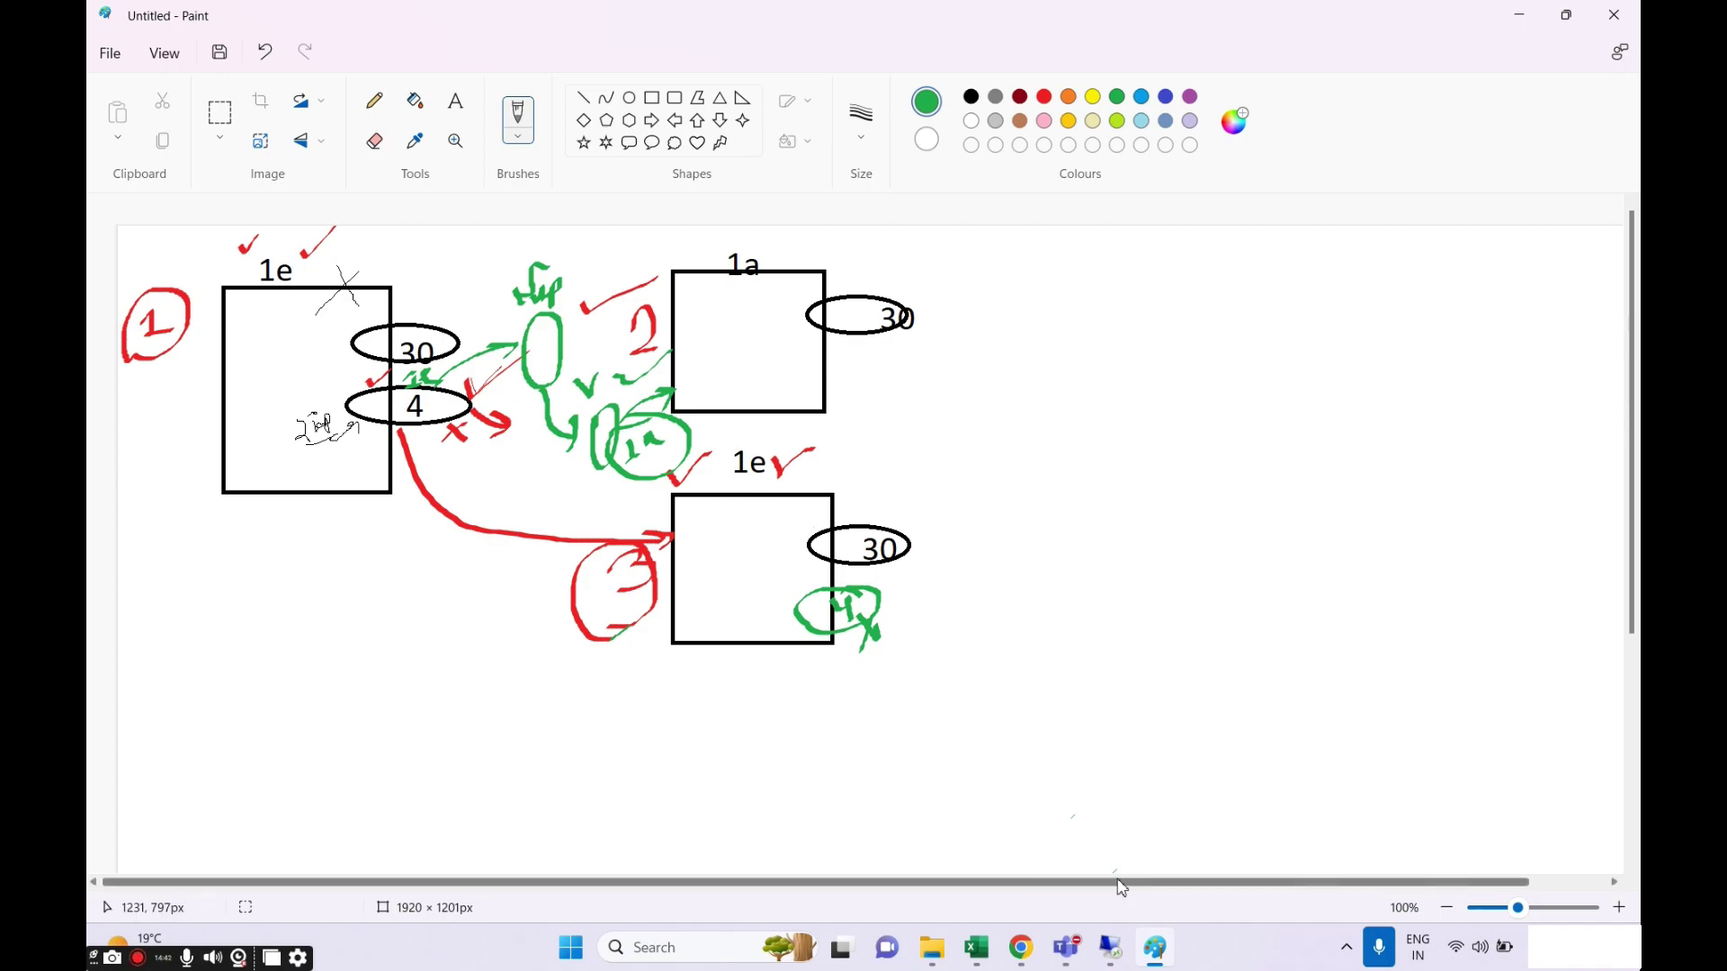
mouse_move(1042, 961)
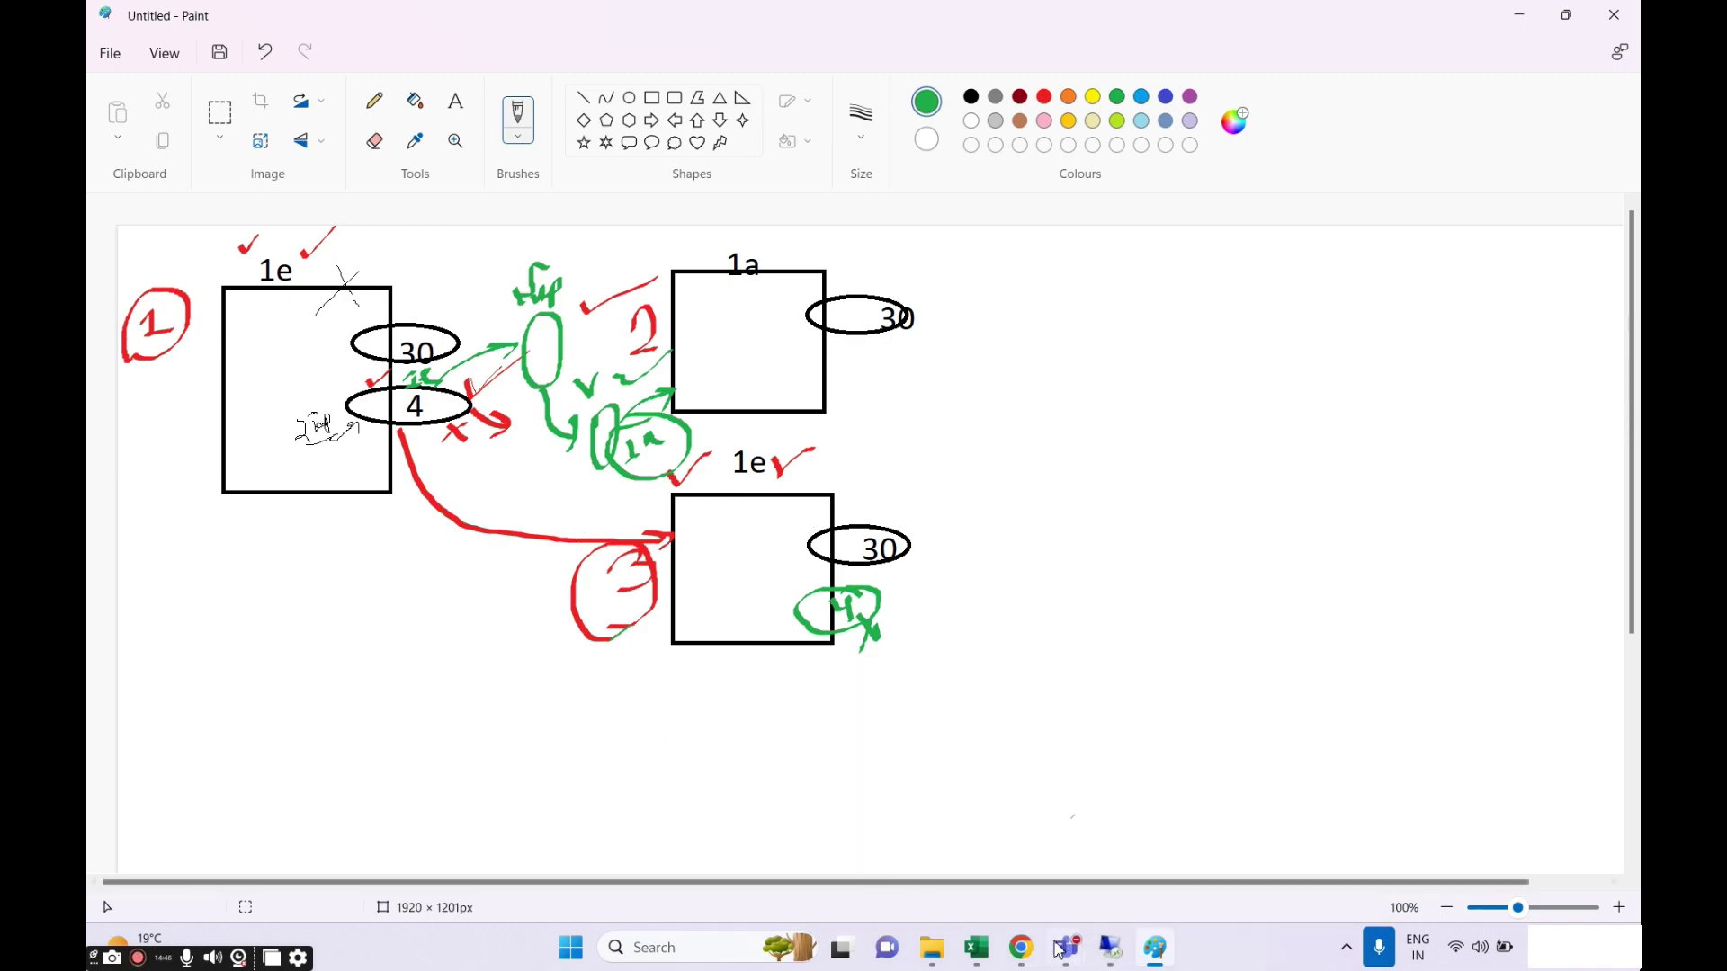
Return to the EC2 instances page and minimise the existing remote desktop session.
click(1021, 947)
scroll(567, 639, down, 1)
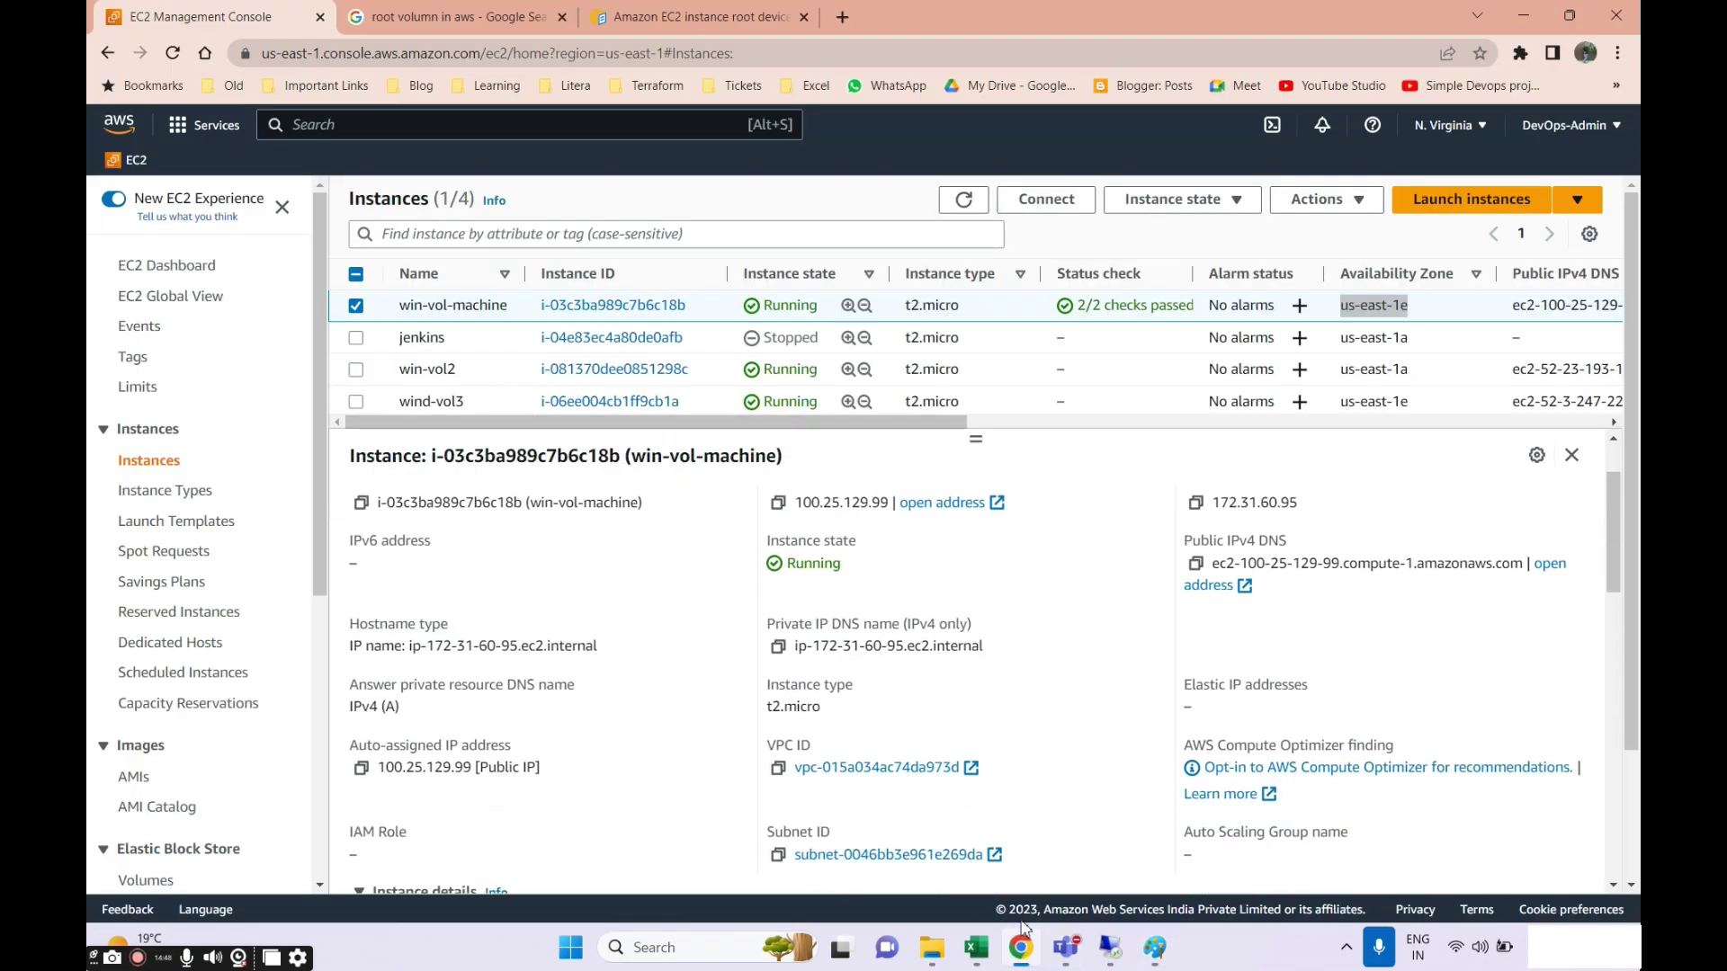
click(1110, 947)
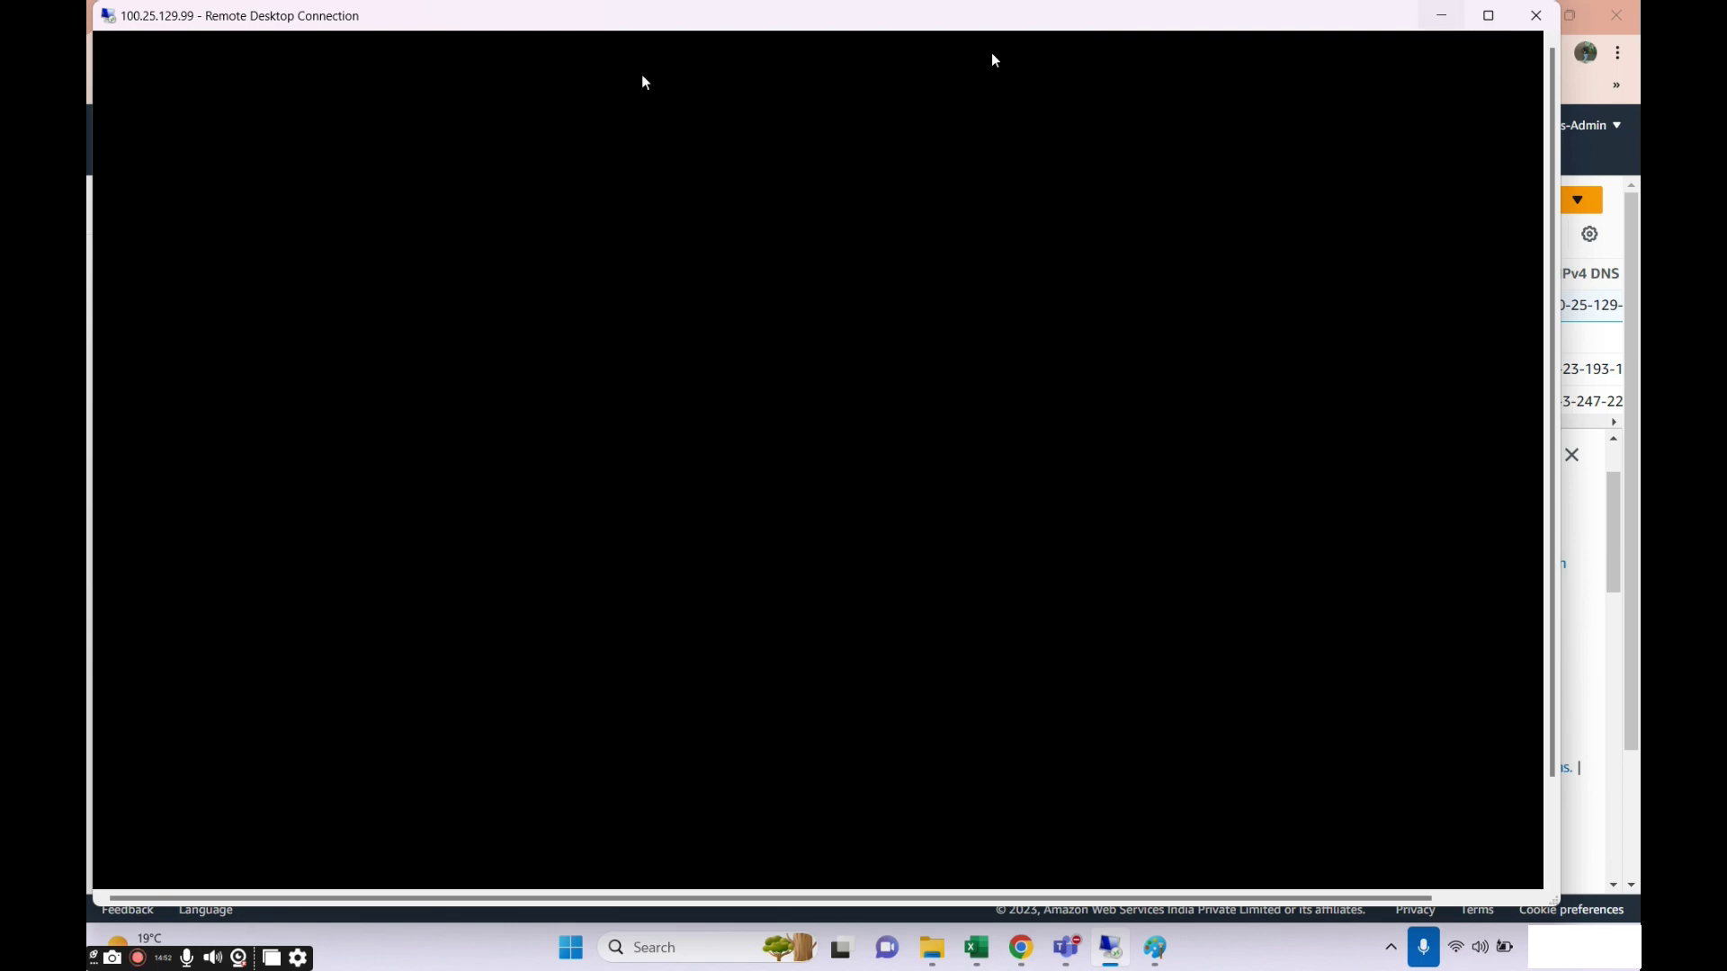
click(1442, 15)
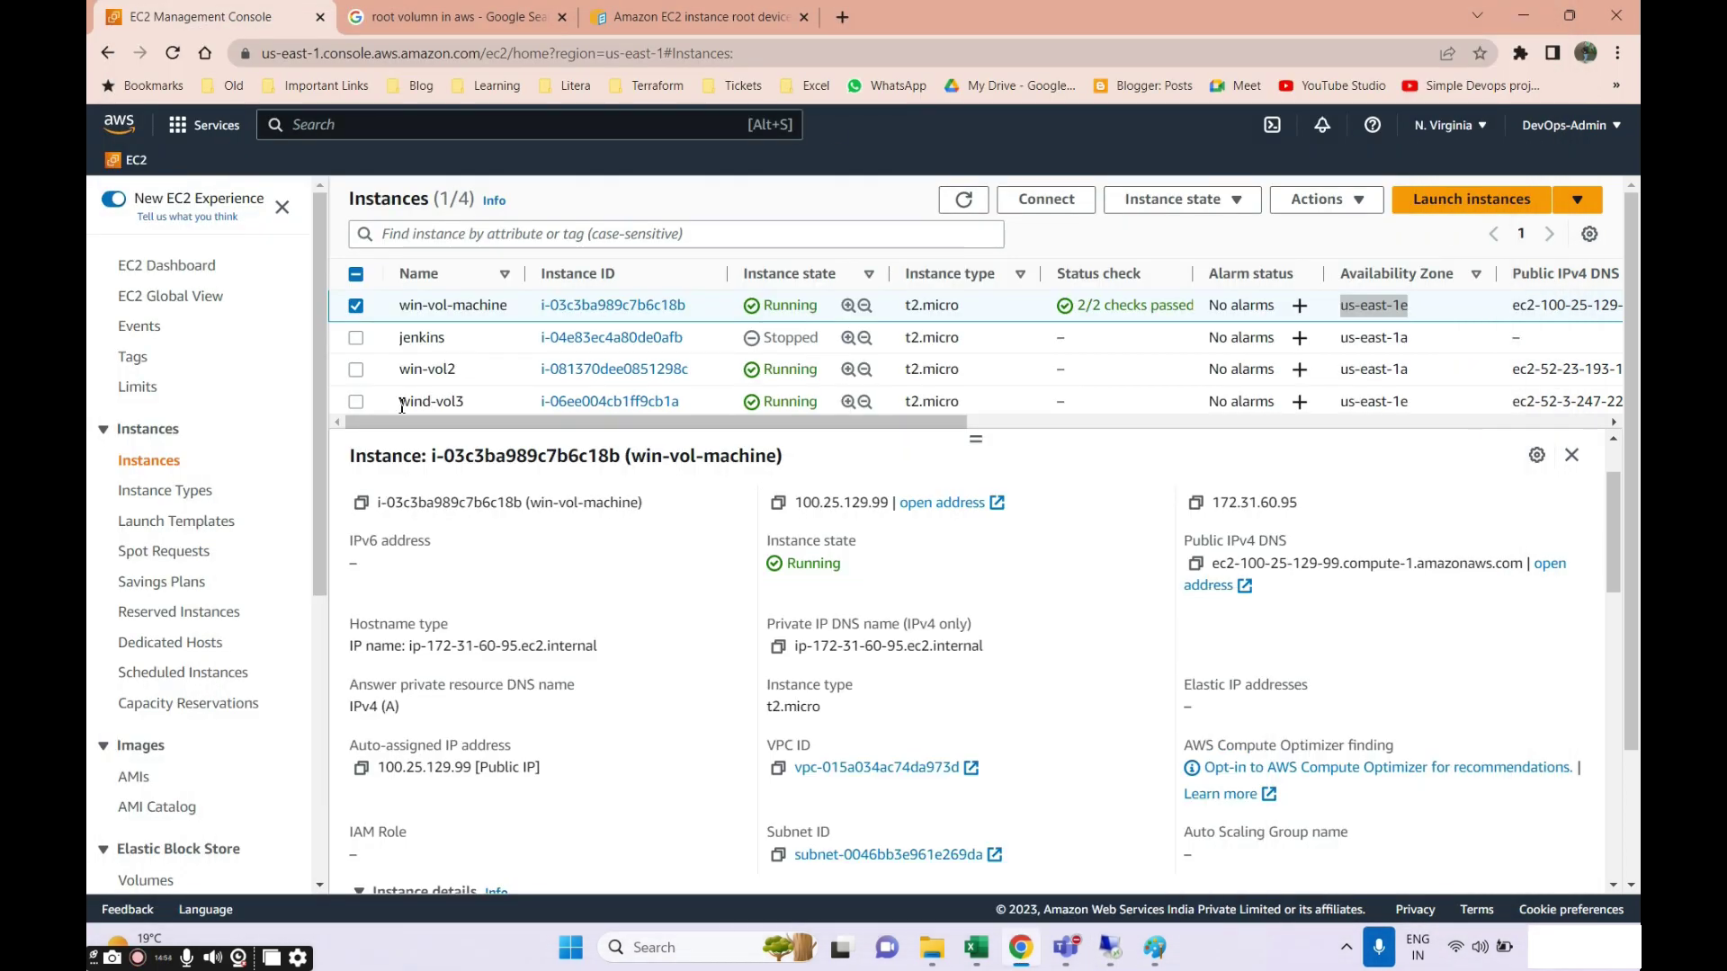
View win-vol2's details in the instances list, then switch the selection to wind-vol3.
click(356, 306)
click(357, 370)
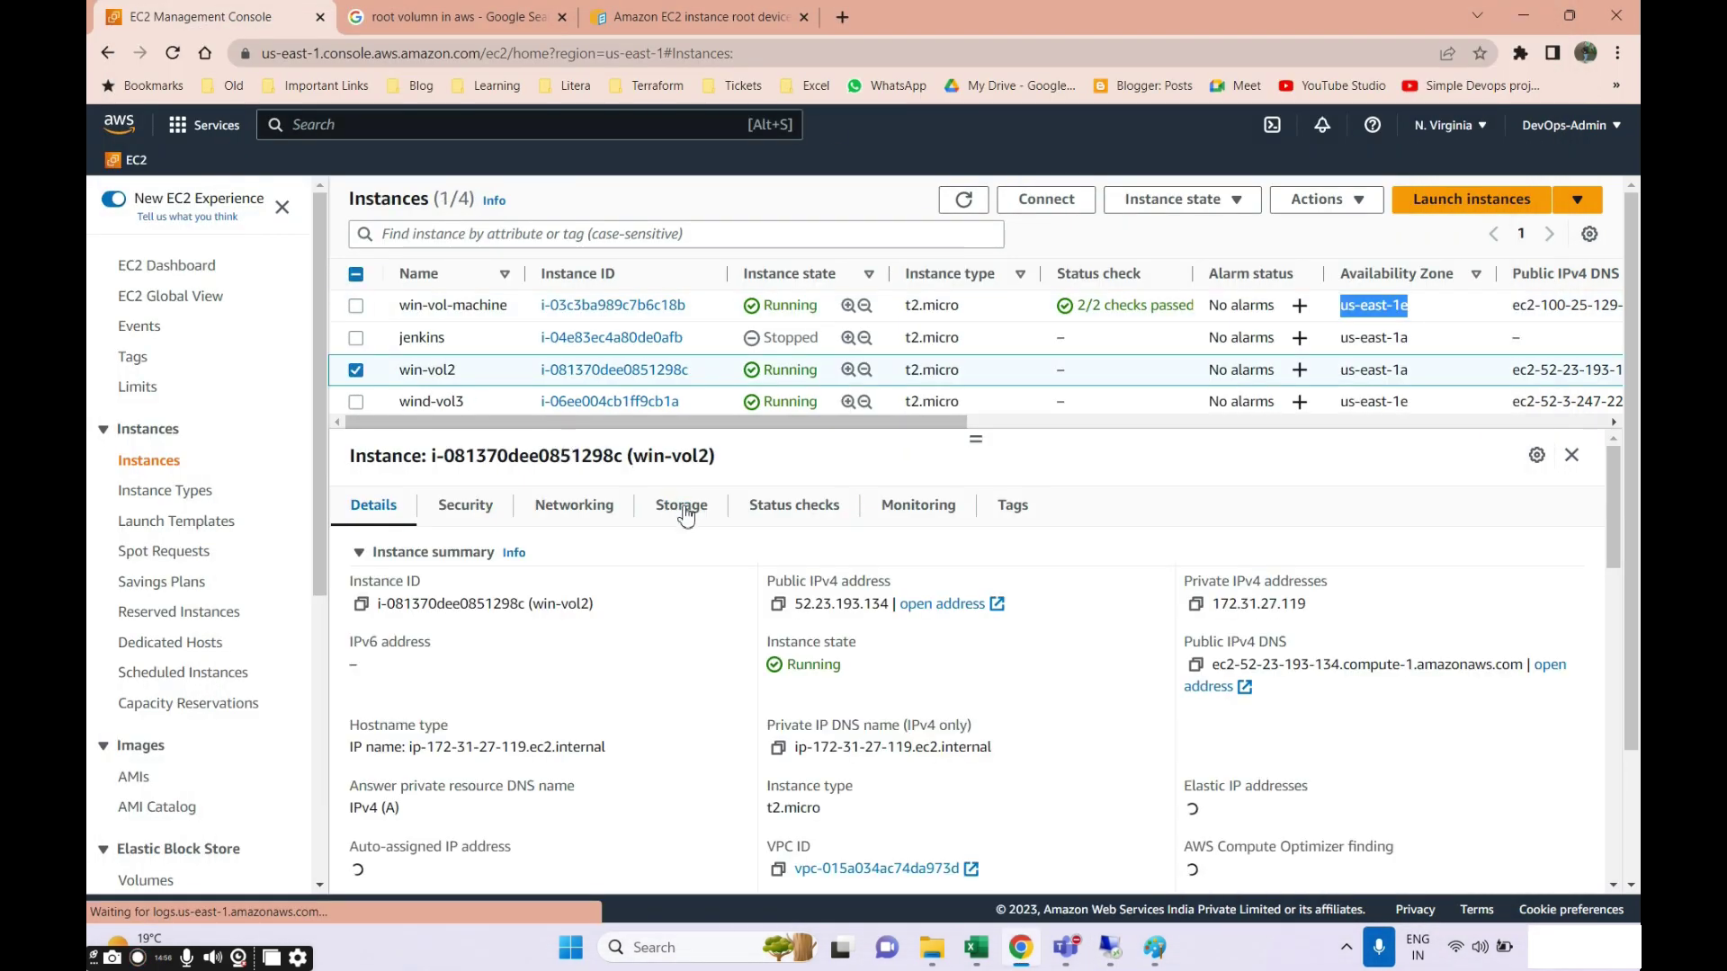
scroll(701, 539, down, 1)
scroll(773, 603, up, 1)
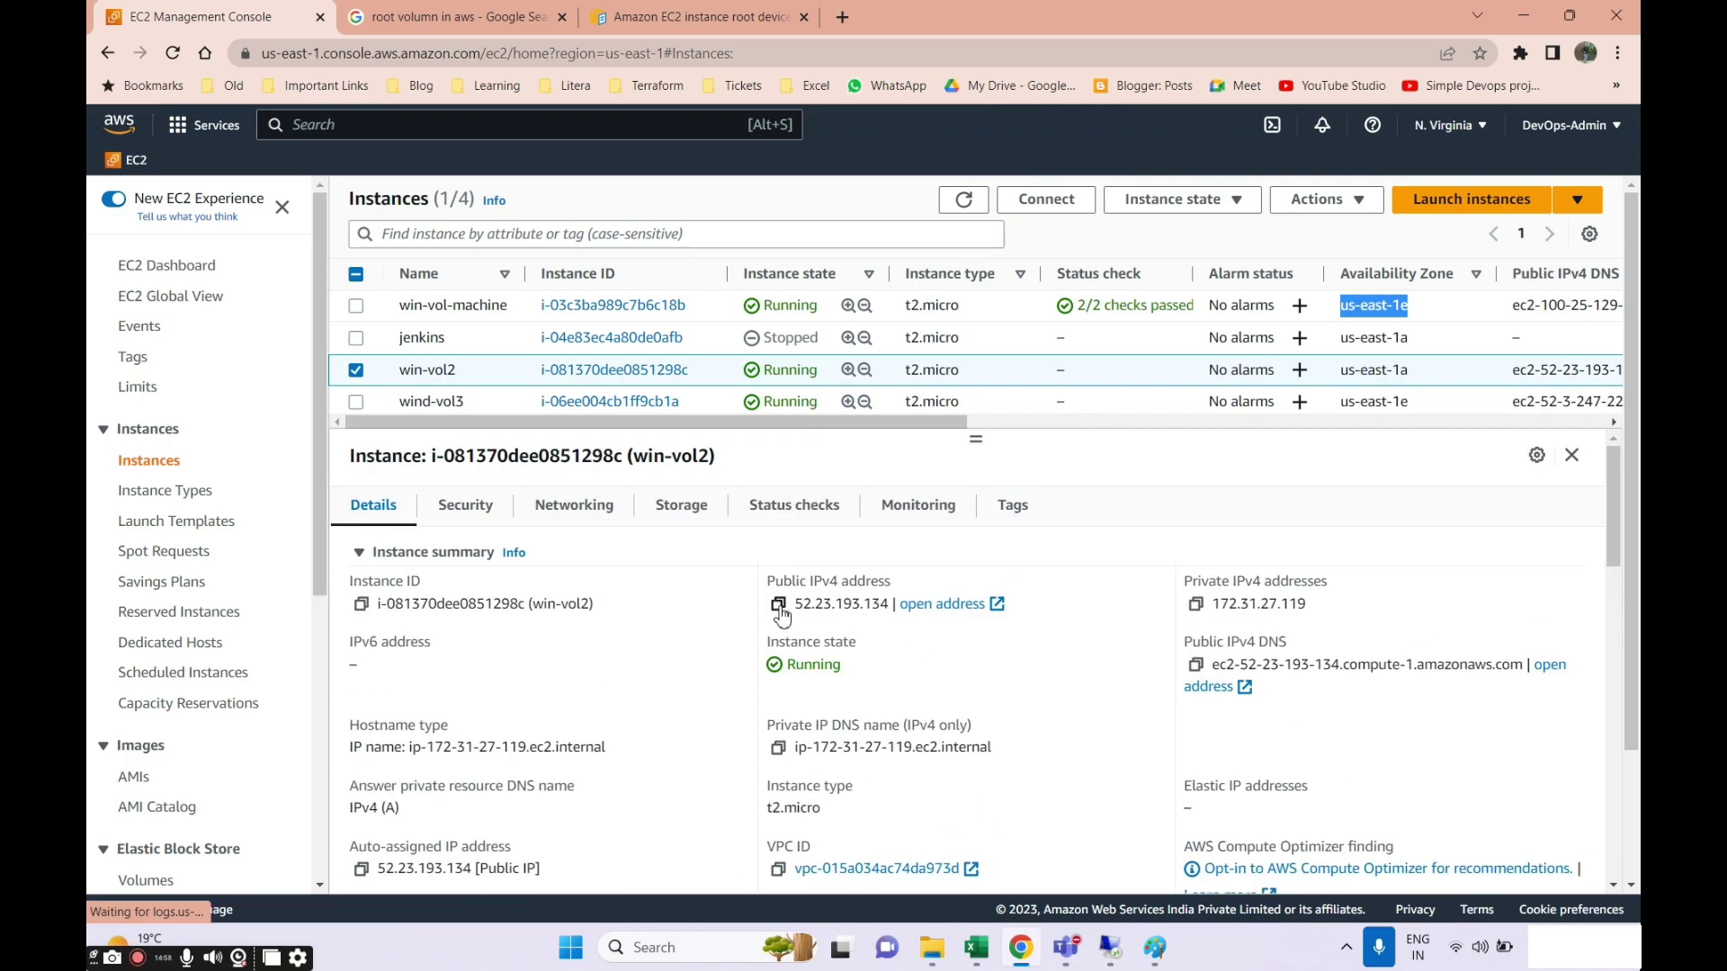
click(356, 370)
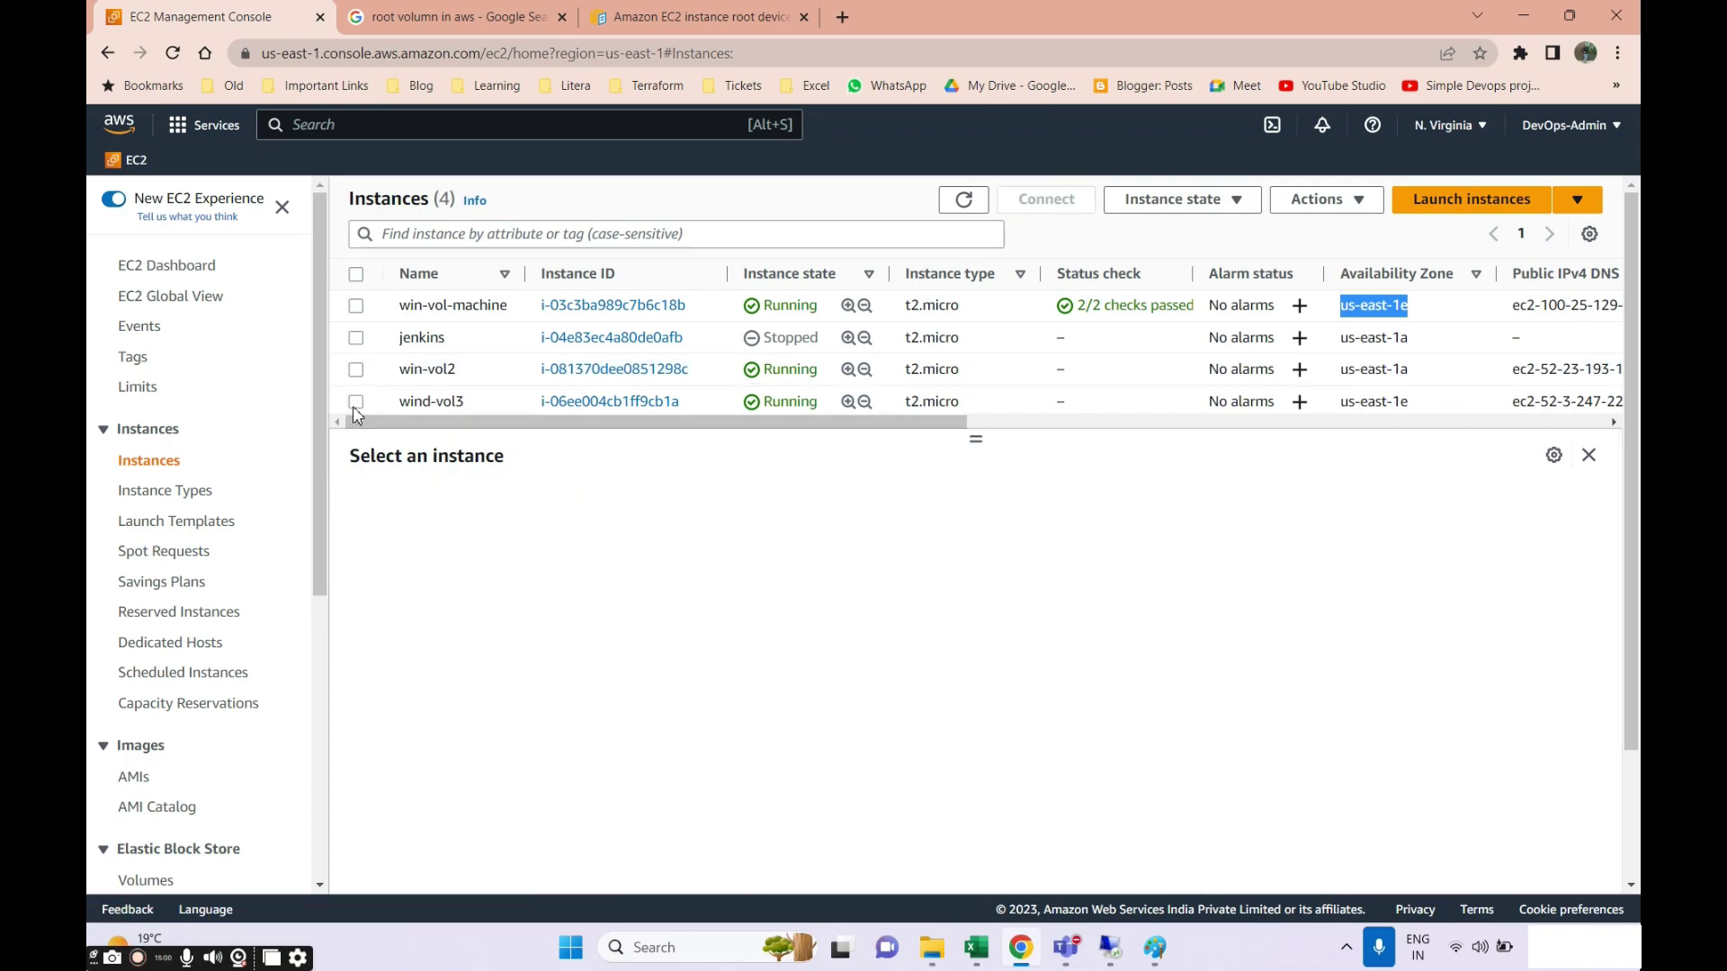
click(356, 401)
Decrypt wind-vol3's Windows administrator password with the private key file under the RDP client option.
click(1043, 200)
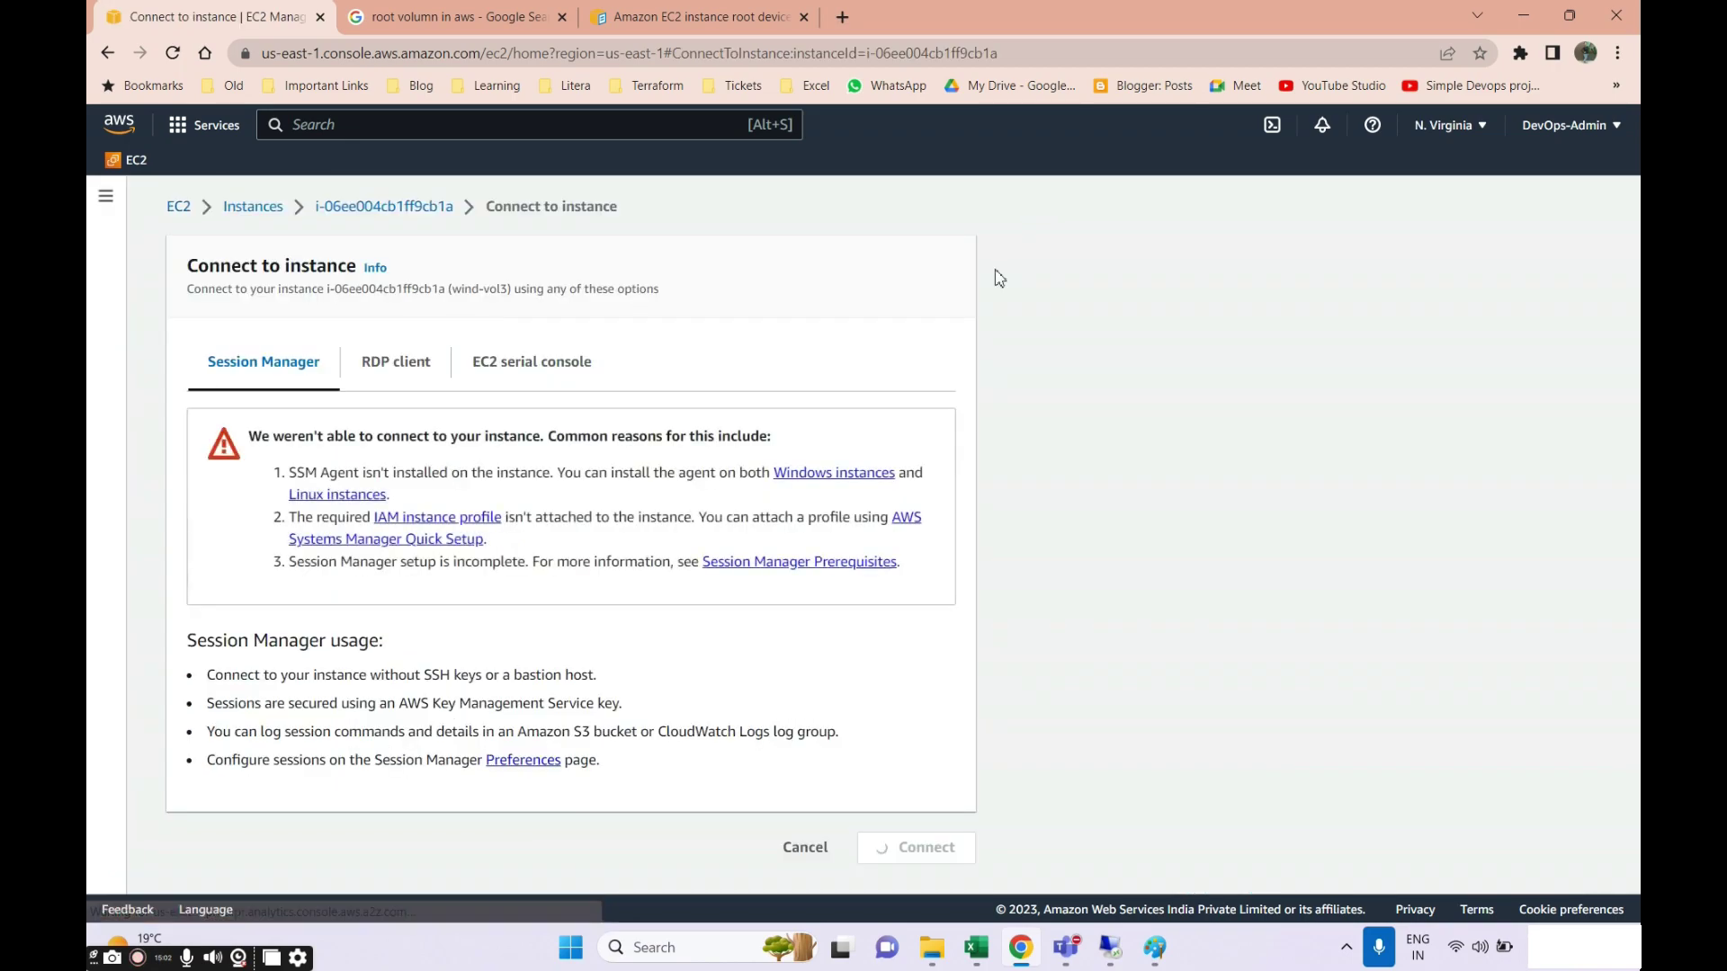
click(400, 369)
scroll(432, 544, down, 2)
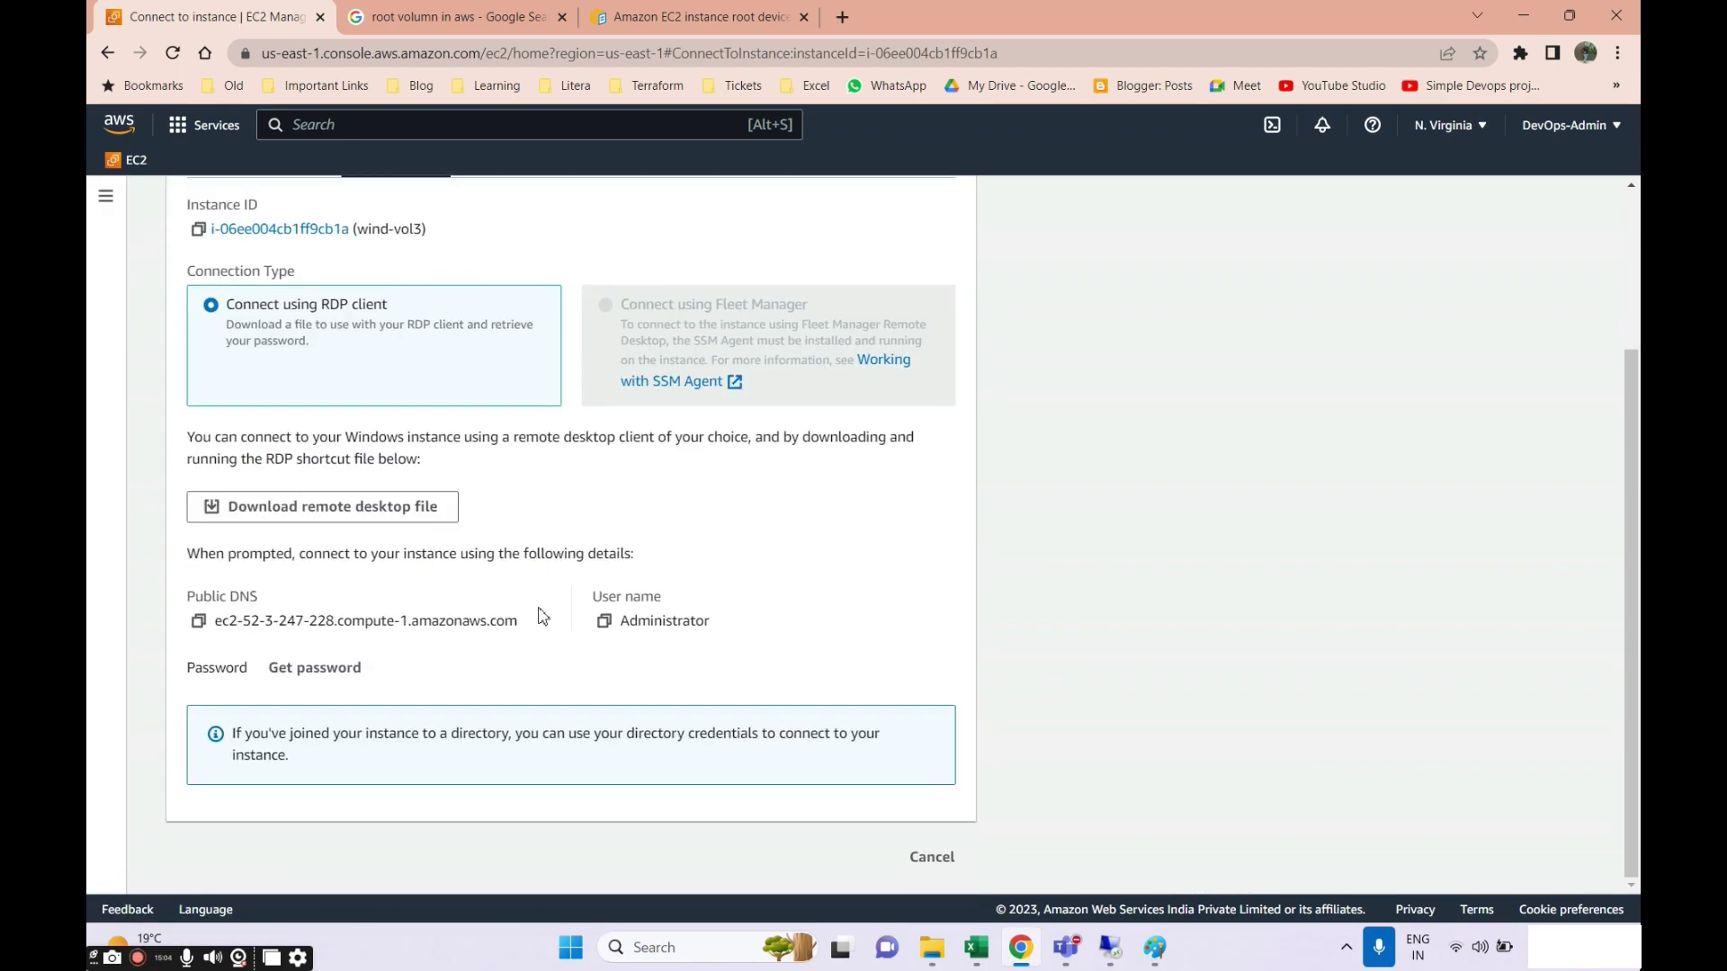
click(314, 674)
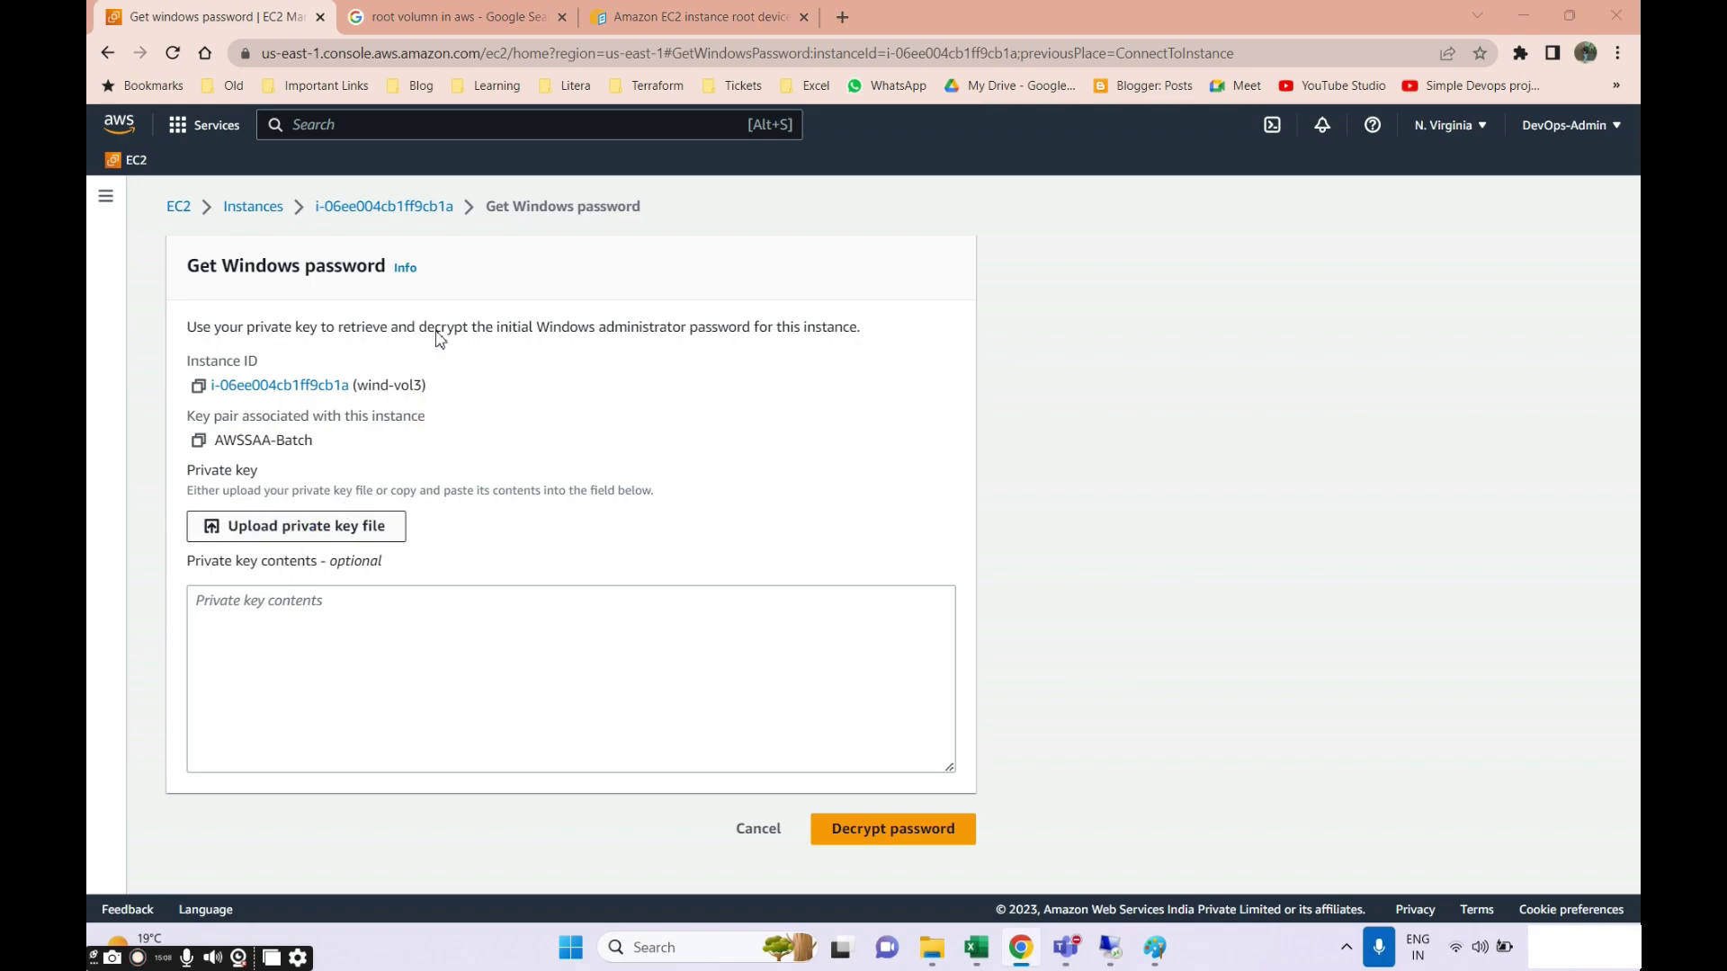
double_click(440, 175)
click(846, 877)
Start a Remote Desktop connection to wind-vol3's public DNS and copy its Administrator sign-in details.
click(199, 609)
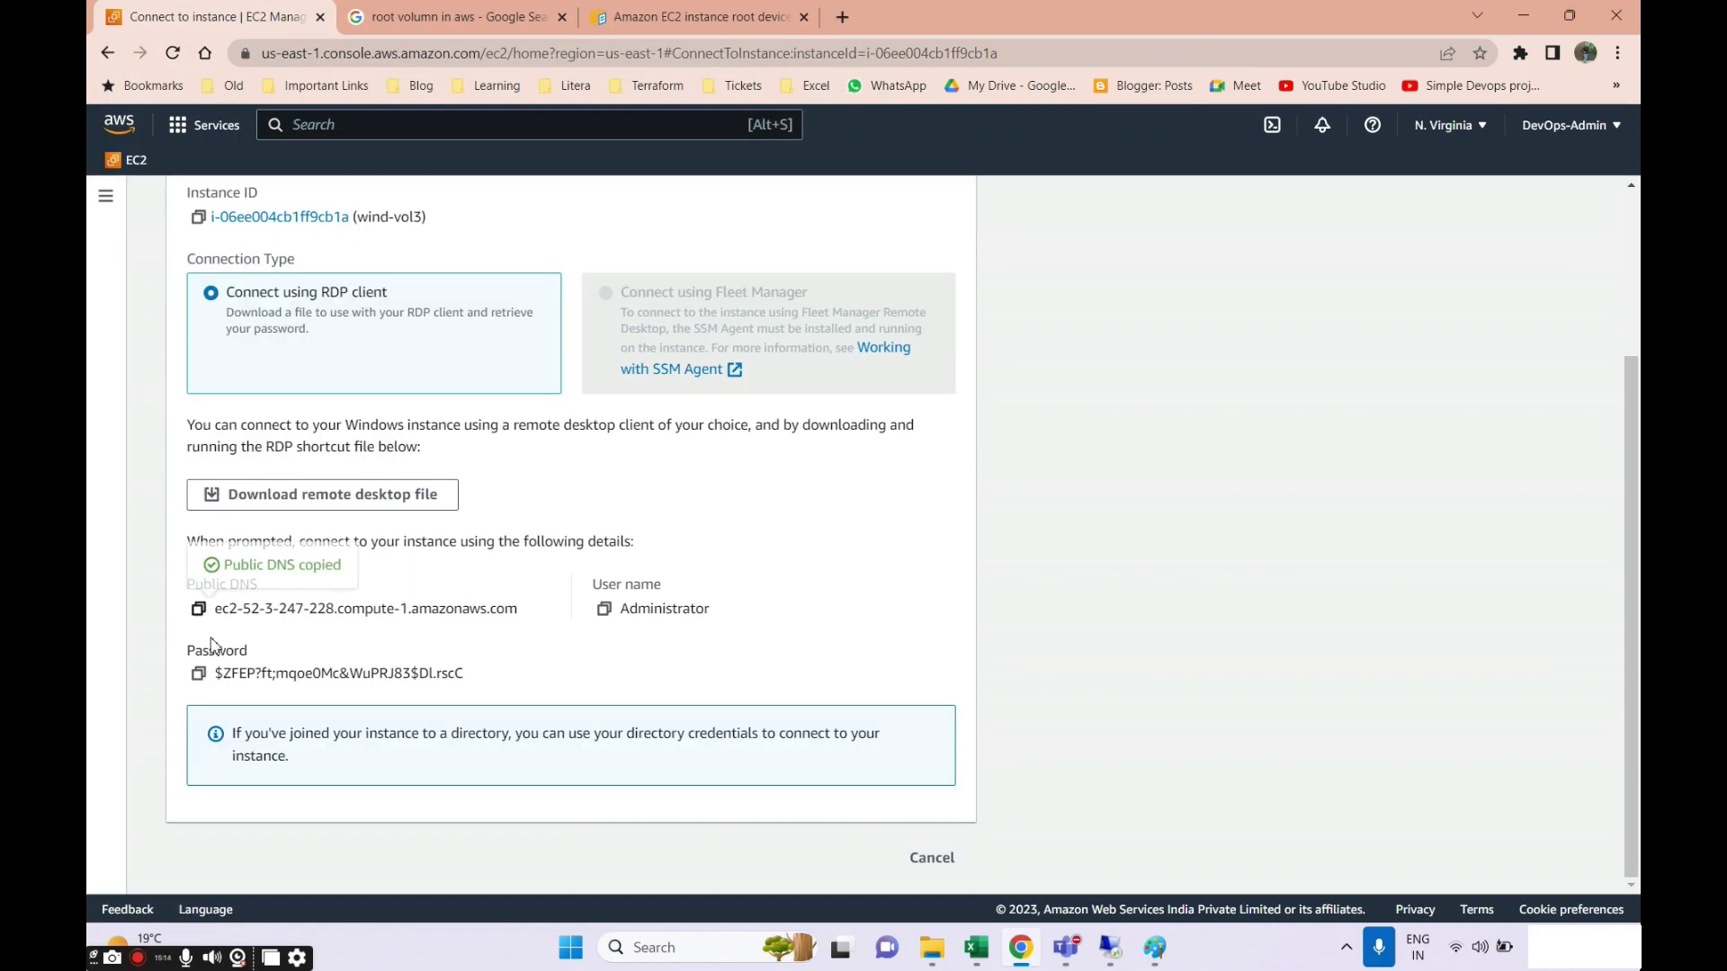
key(super)
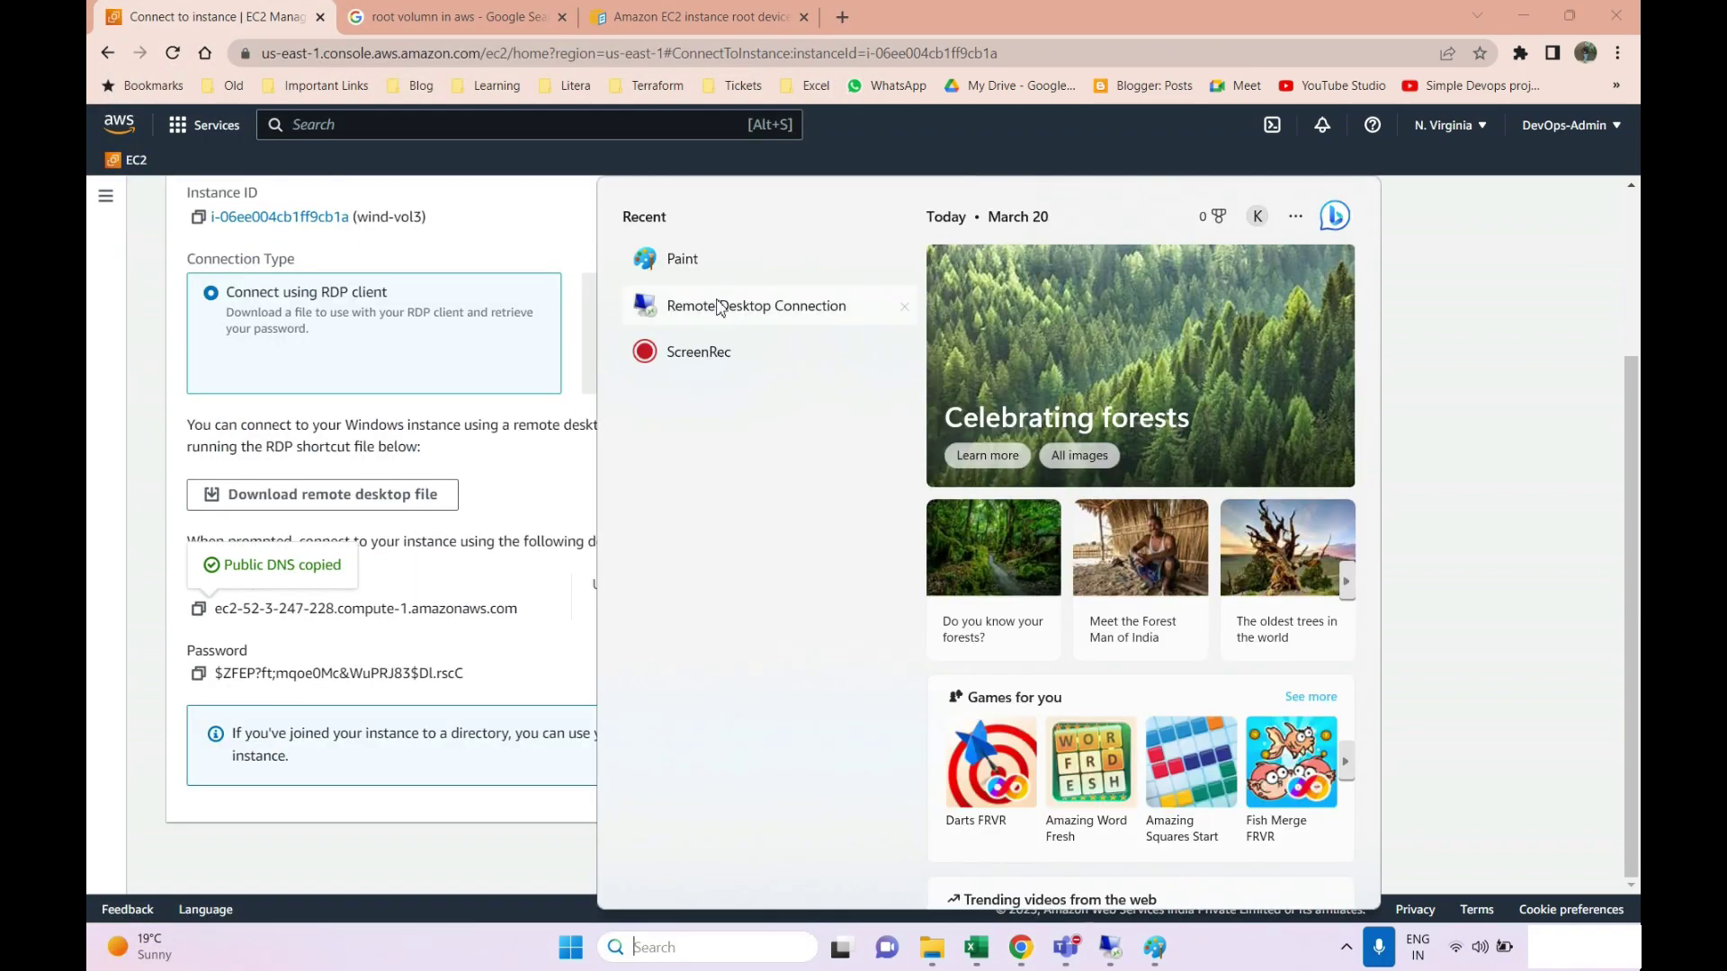
click(785, 313)
text(ec2-52-3-247-228.compute-1.amazonaws.com)
click(956, 397)
click(605, 609)
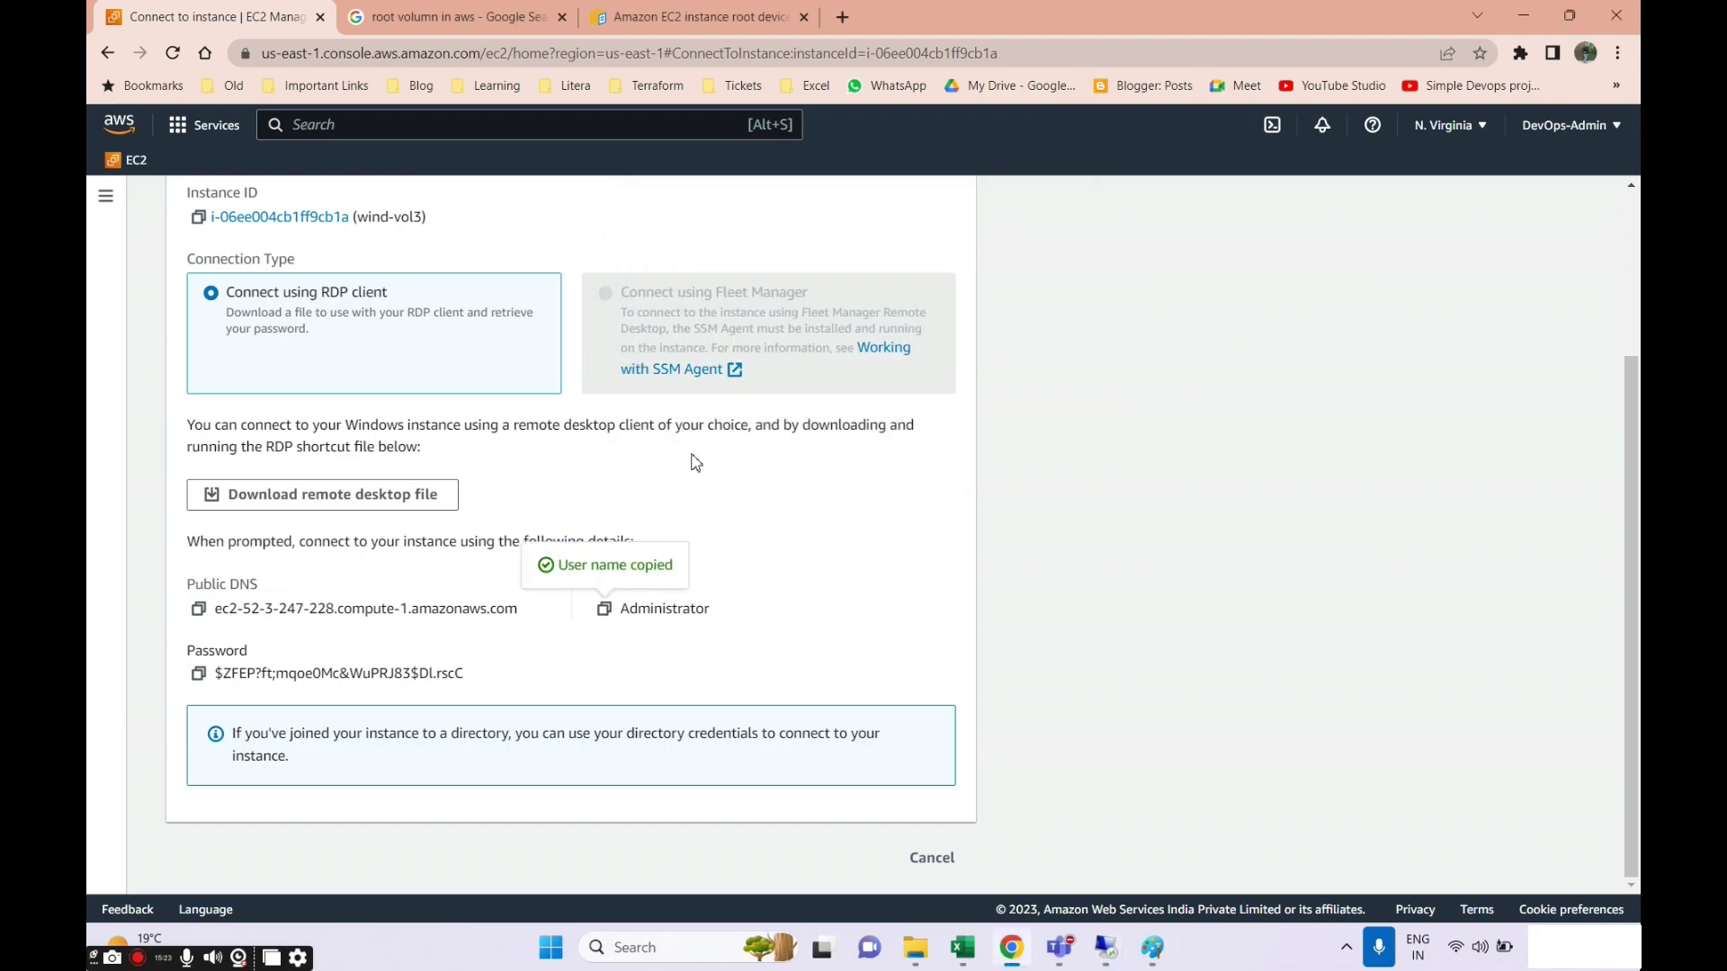
click(199, 674)
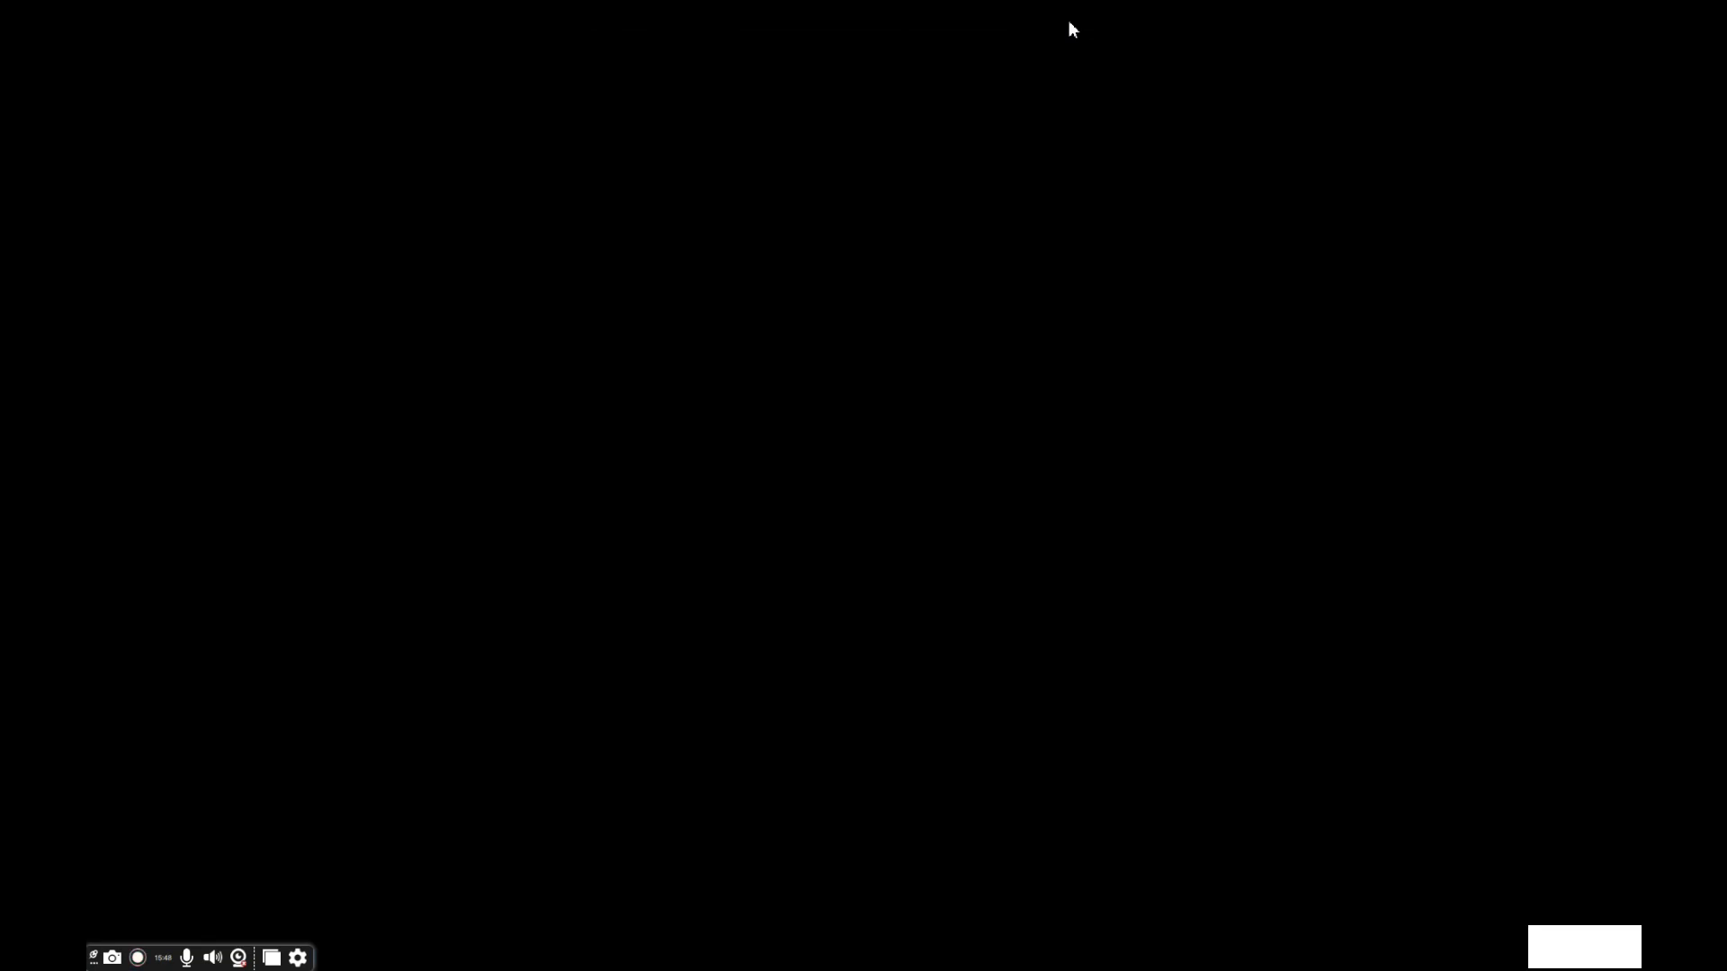
Minimise the new session and disconnect the older 100.25.129.99 remote desktop session.
click(1063, 14)
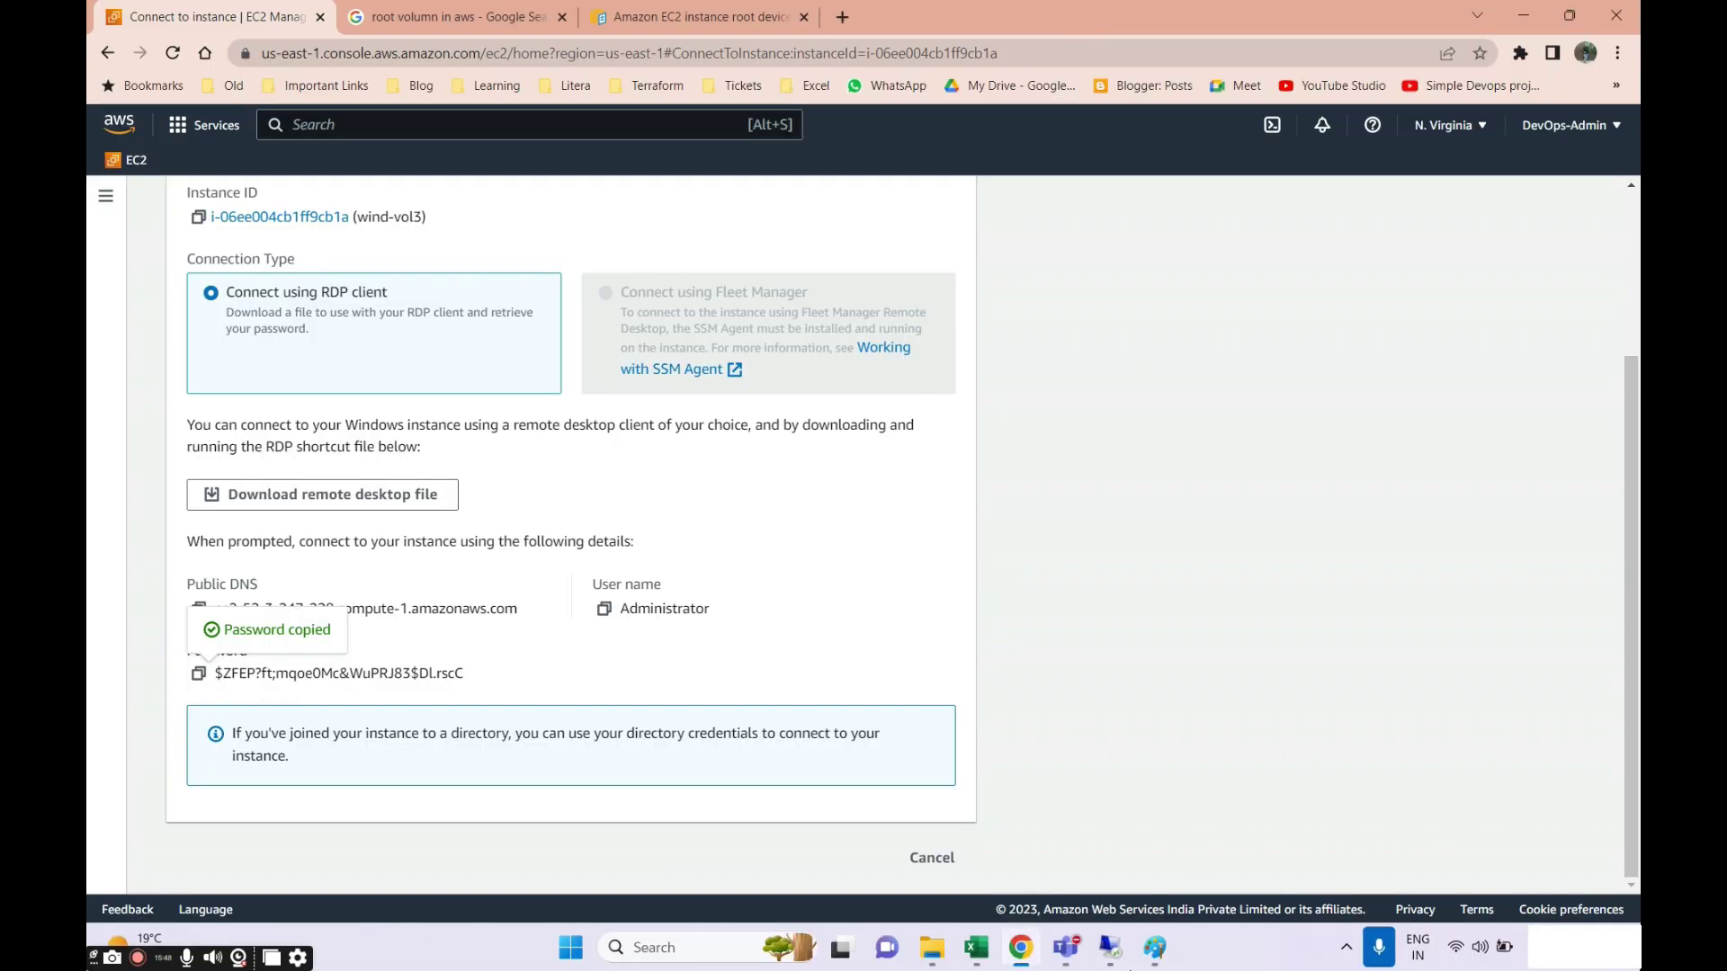
mouse_move(1110, 947)
click(1026, 821)
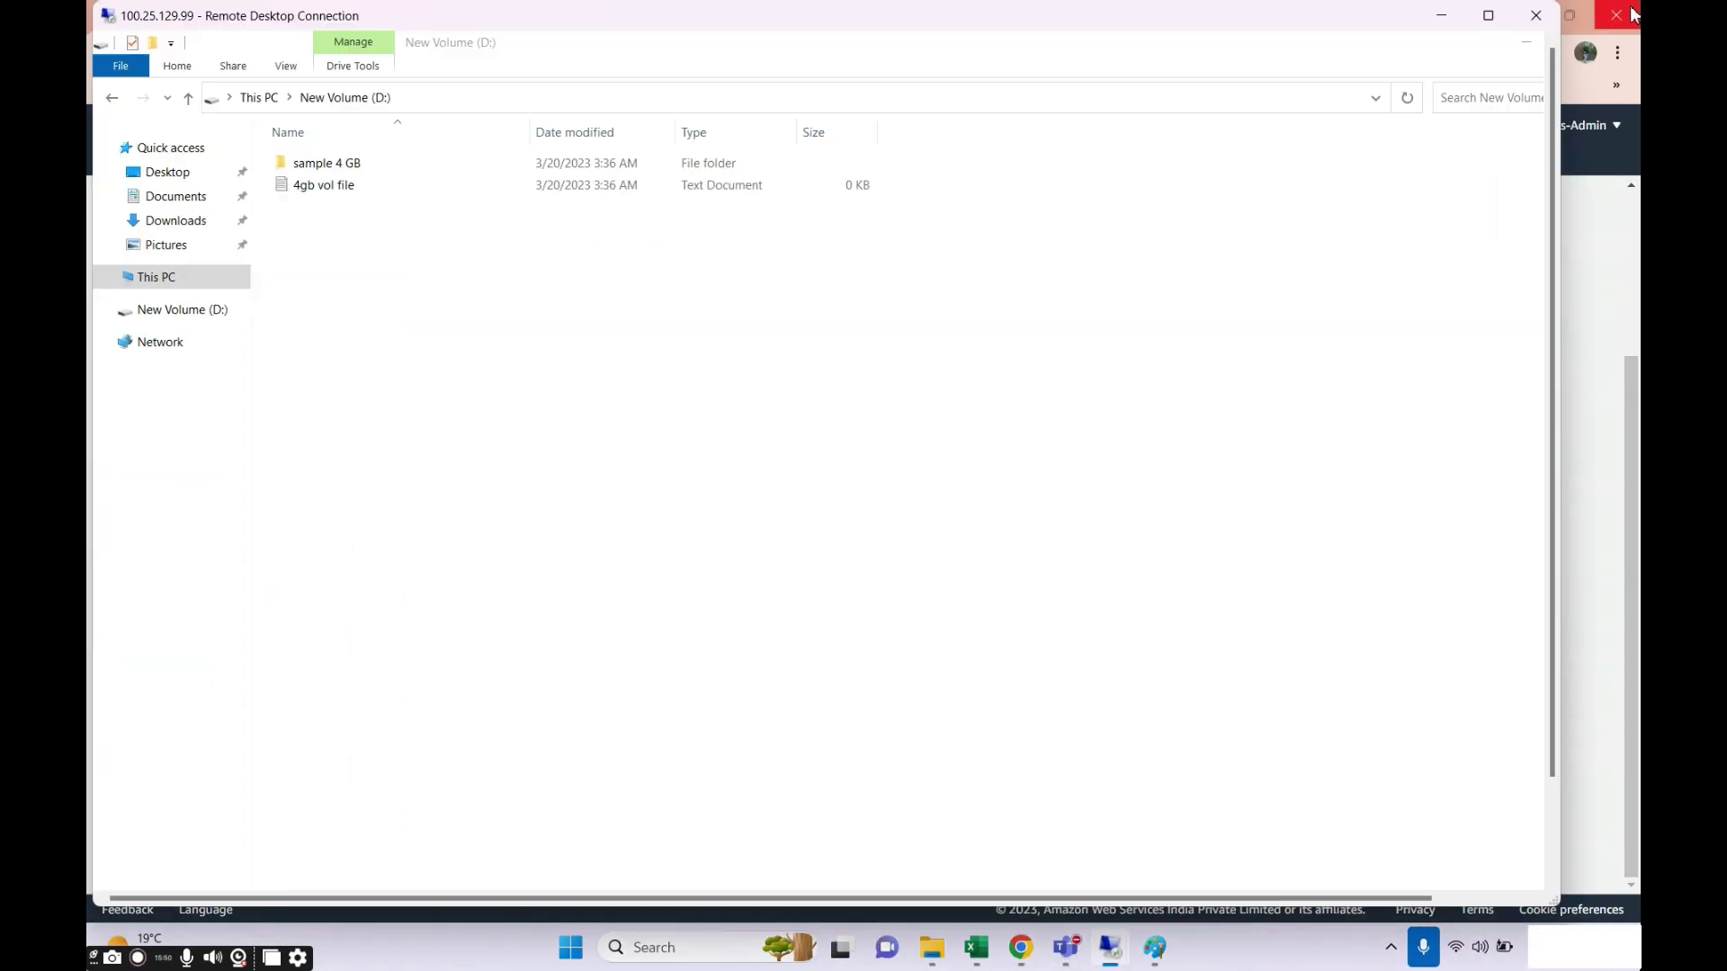
click(1536, 16)
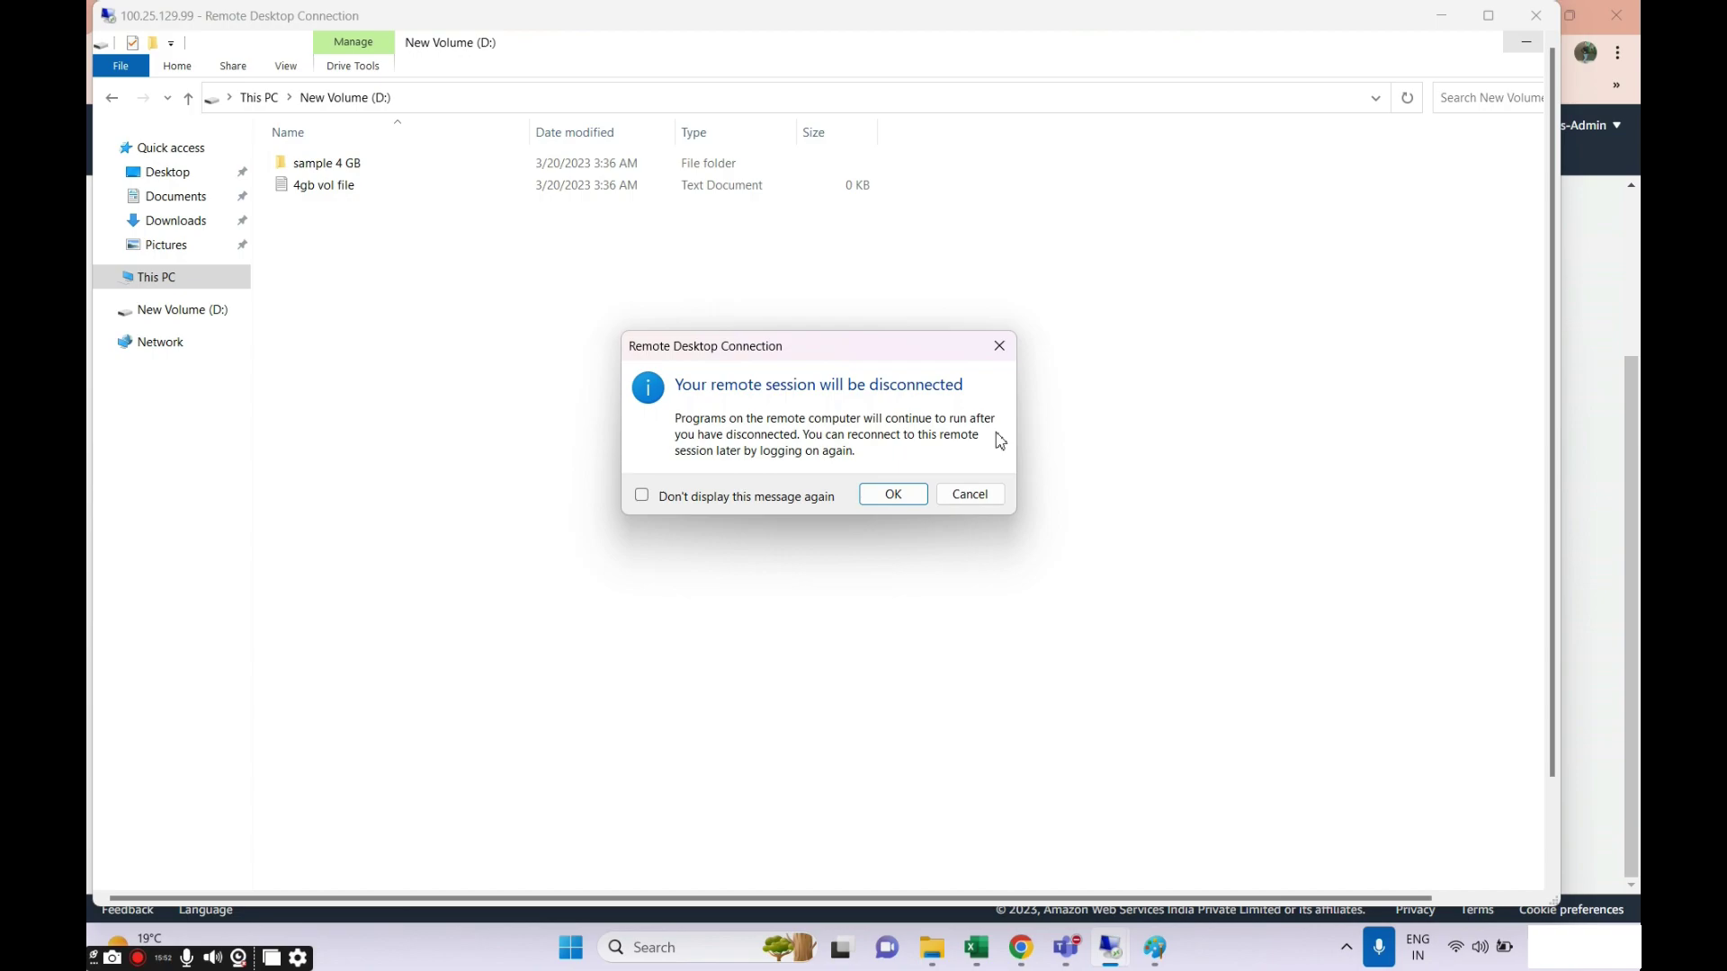
click(891, 496)
click(1110, 947)
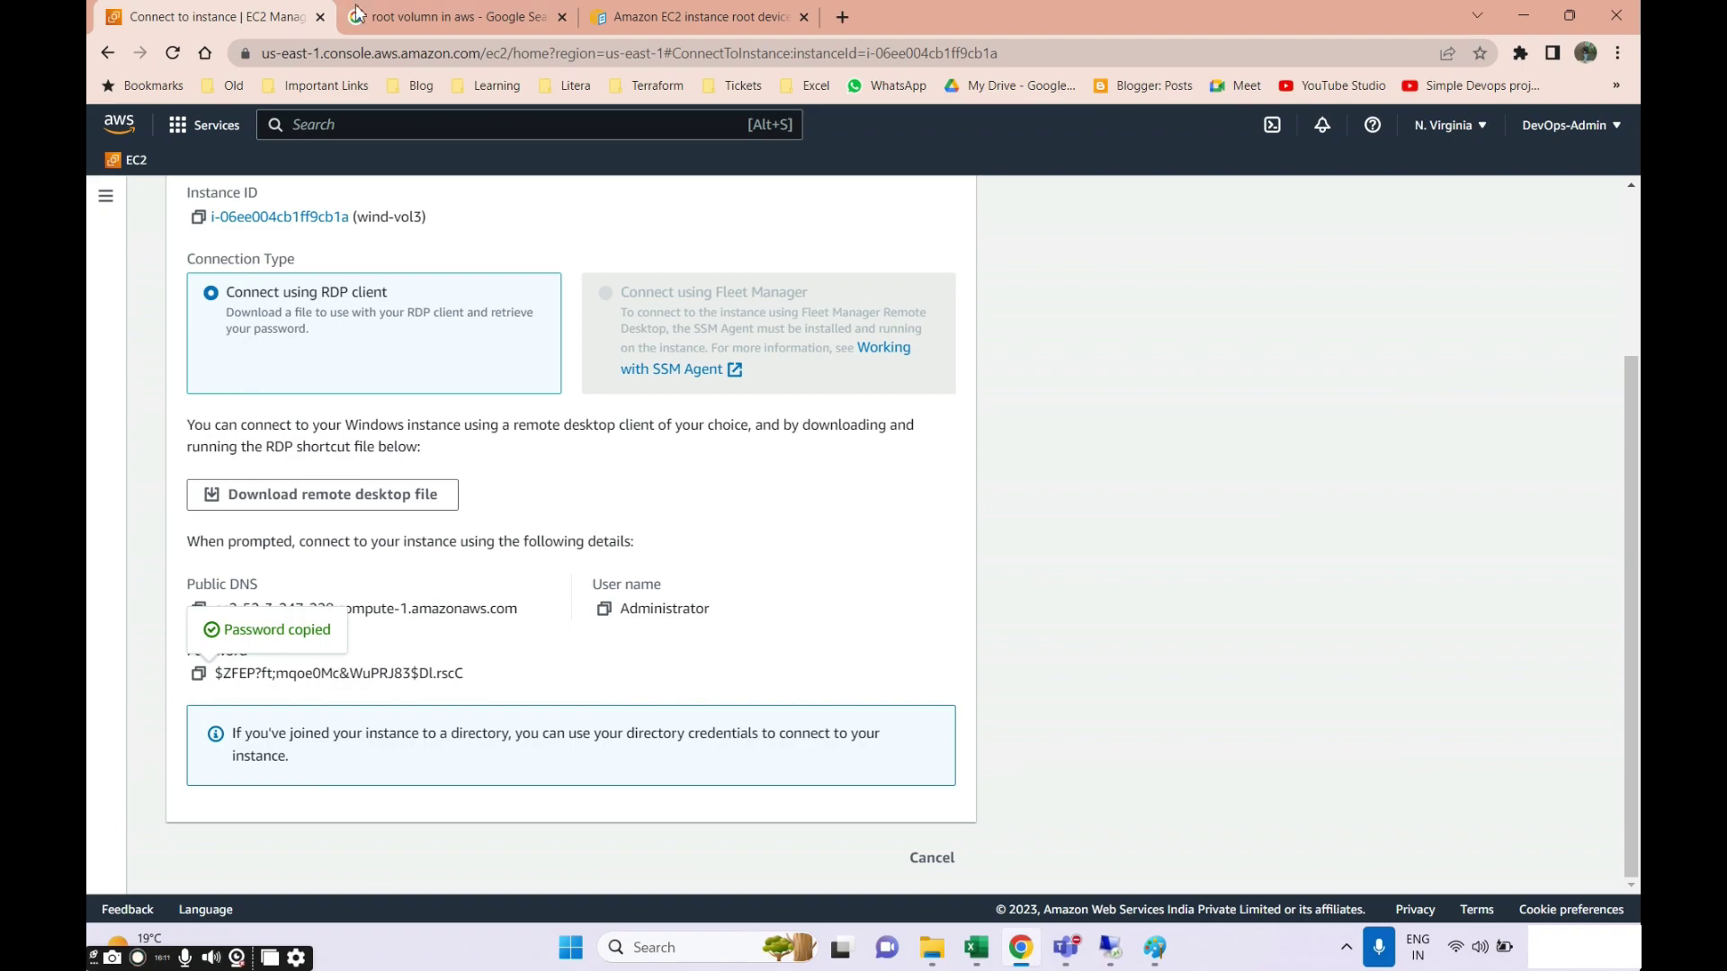
Open the EBS Volumes list in the EC2 console and refresh it.
click(105, 196)
scroll(162, 720, down, 2)
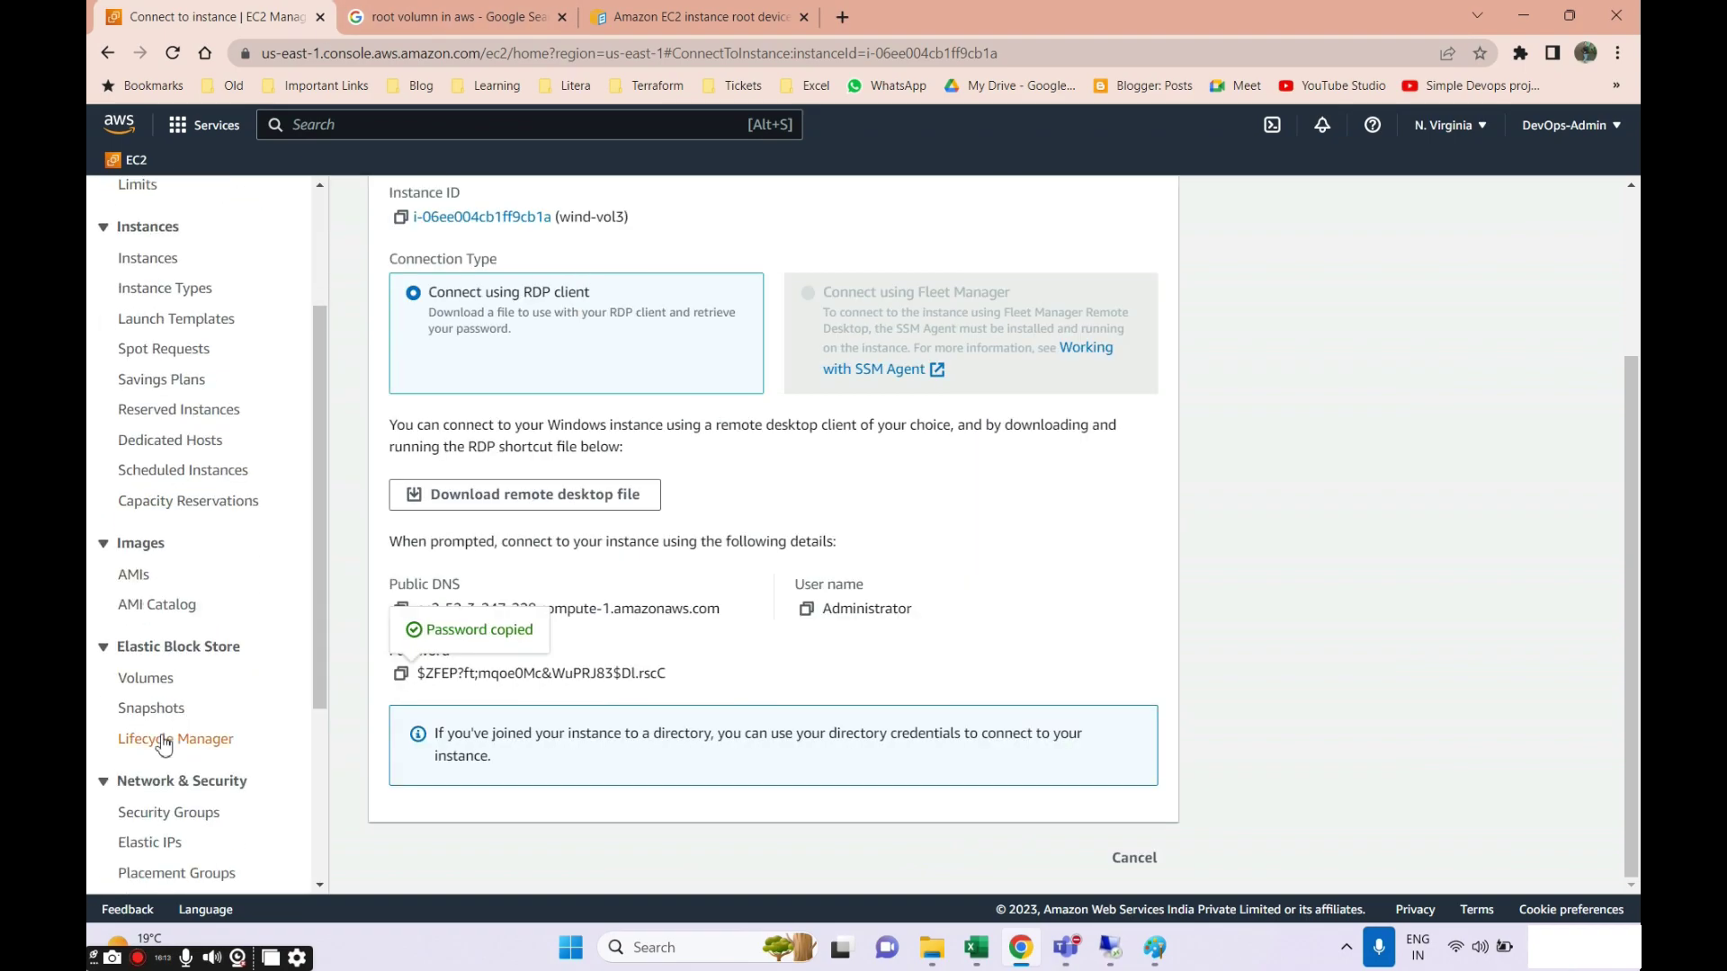
click(150, 680)
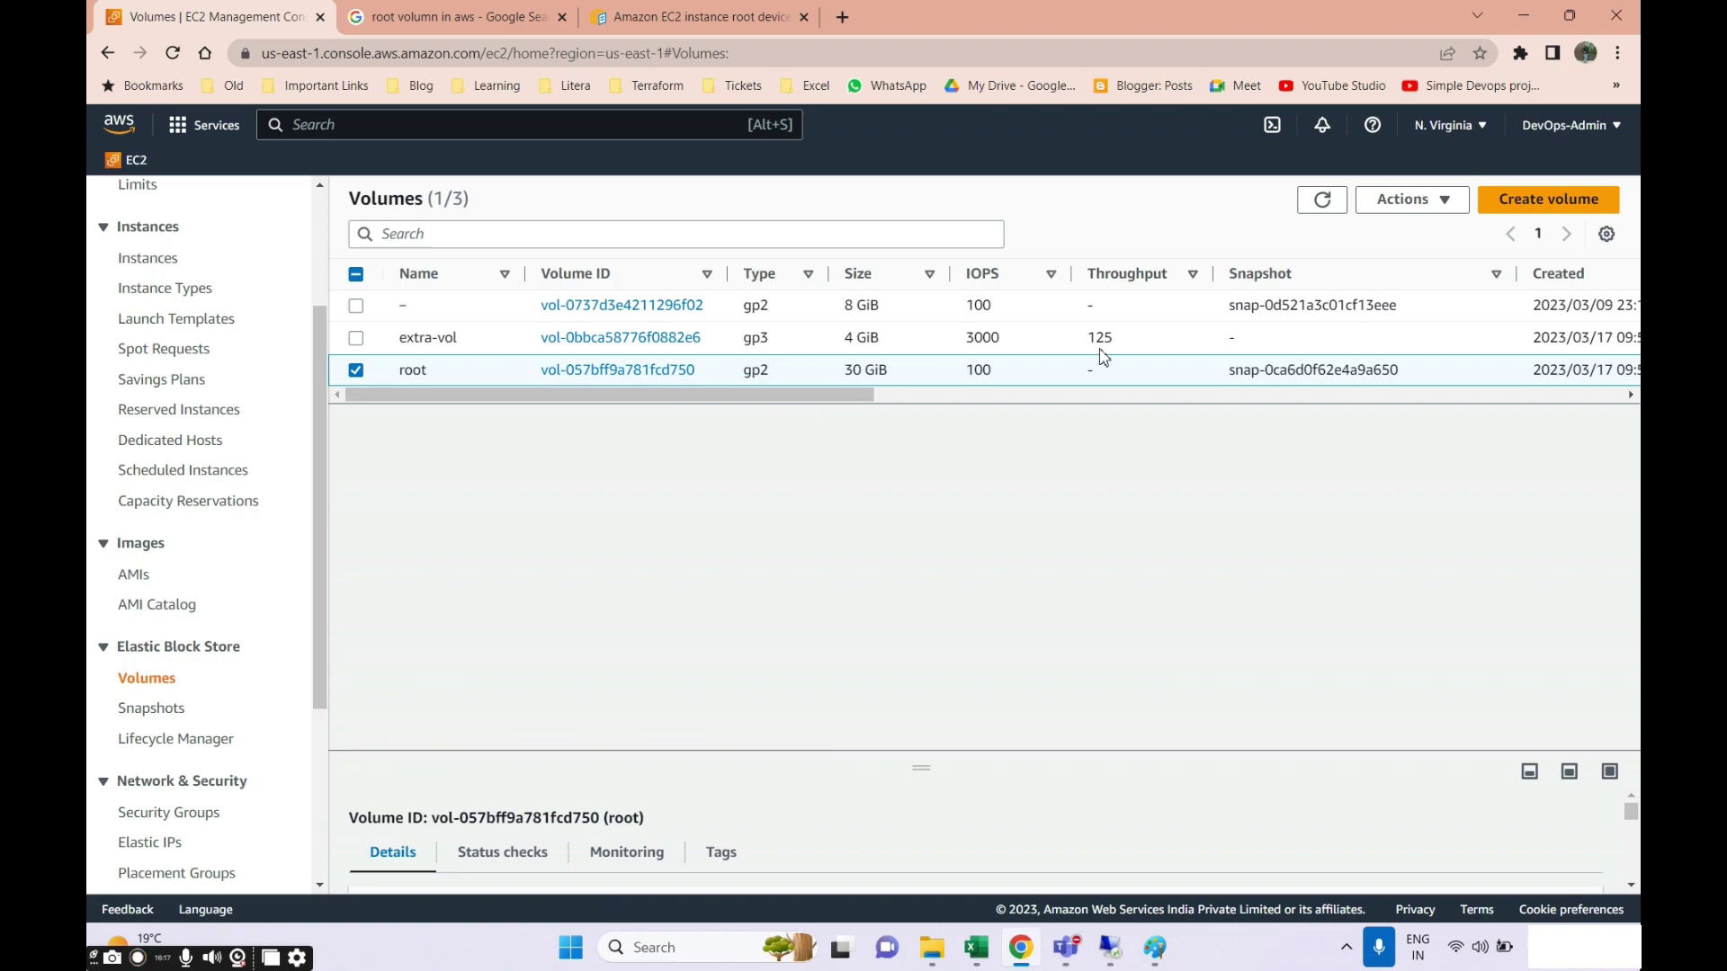
click(1320, 200)
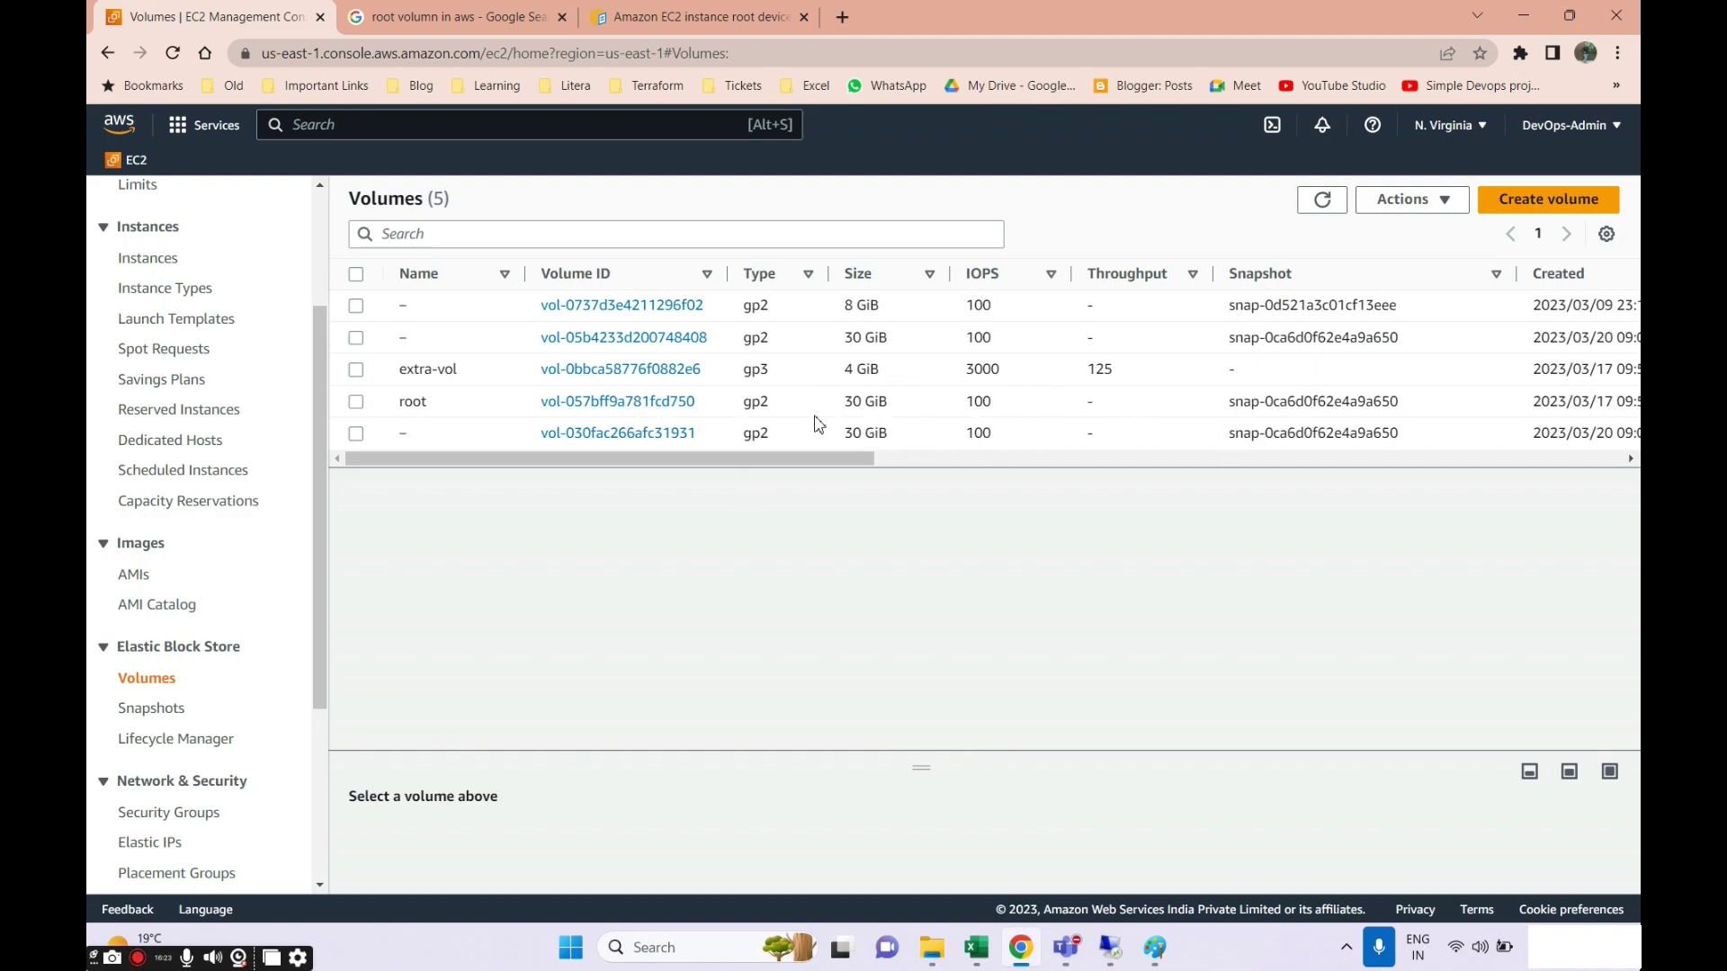
Highlight extra-vol's 4 GiB size, open its Actions menu, then return to the remote desktop.
drag(851, 373, 907, 378)
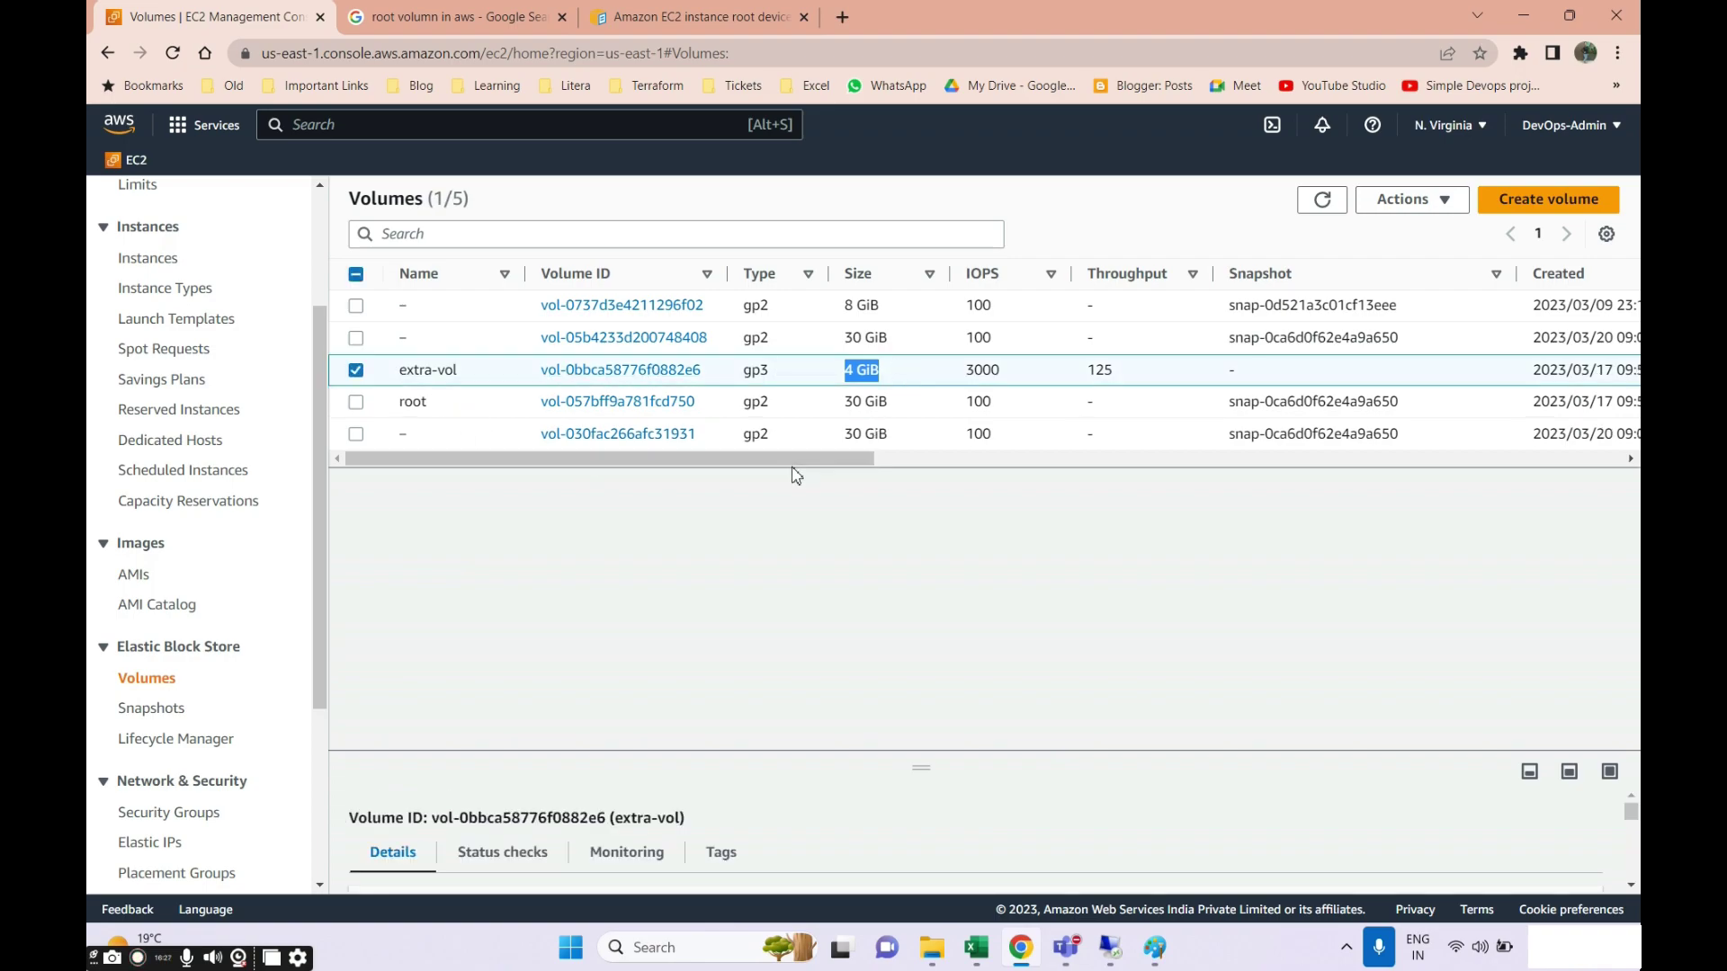
drag(796, 473, 1093, 484)
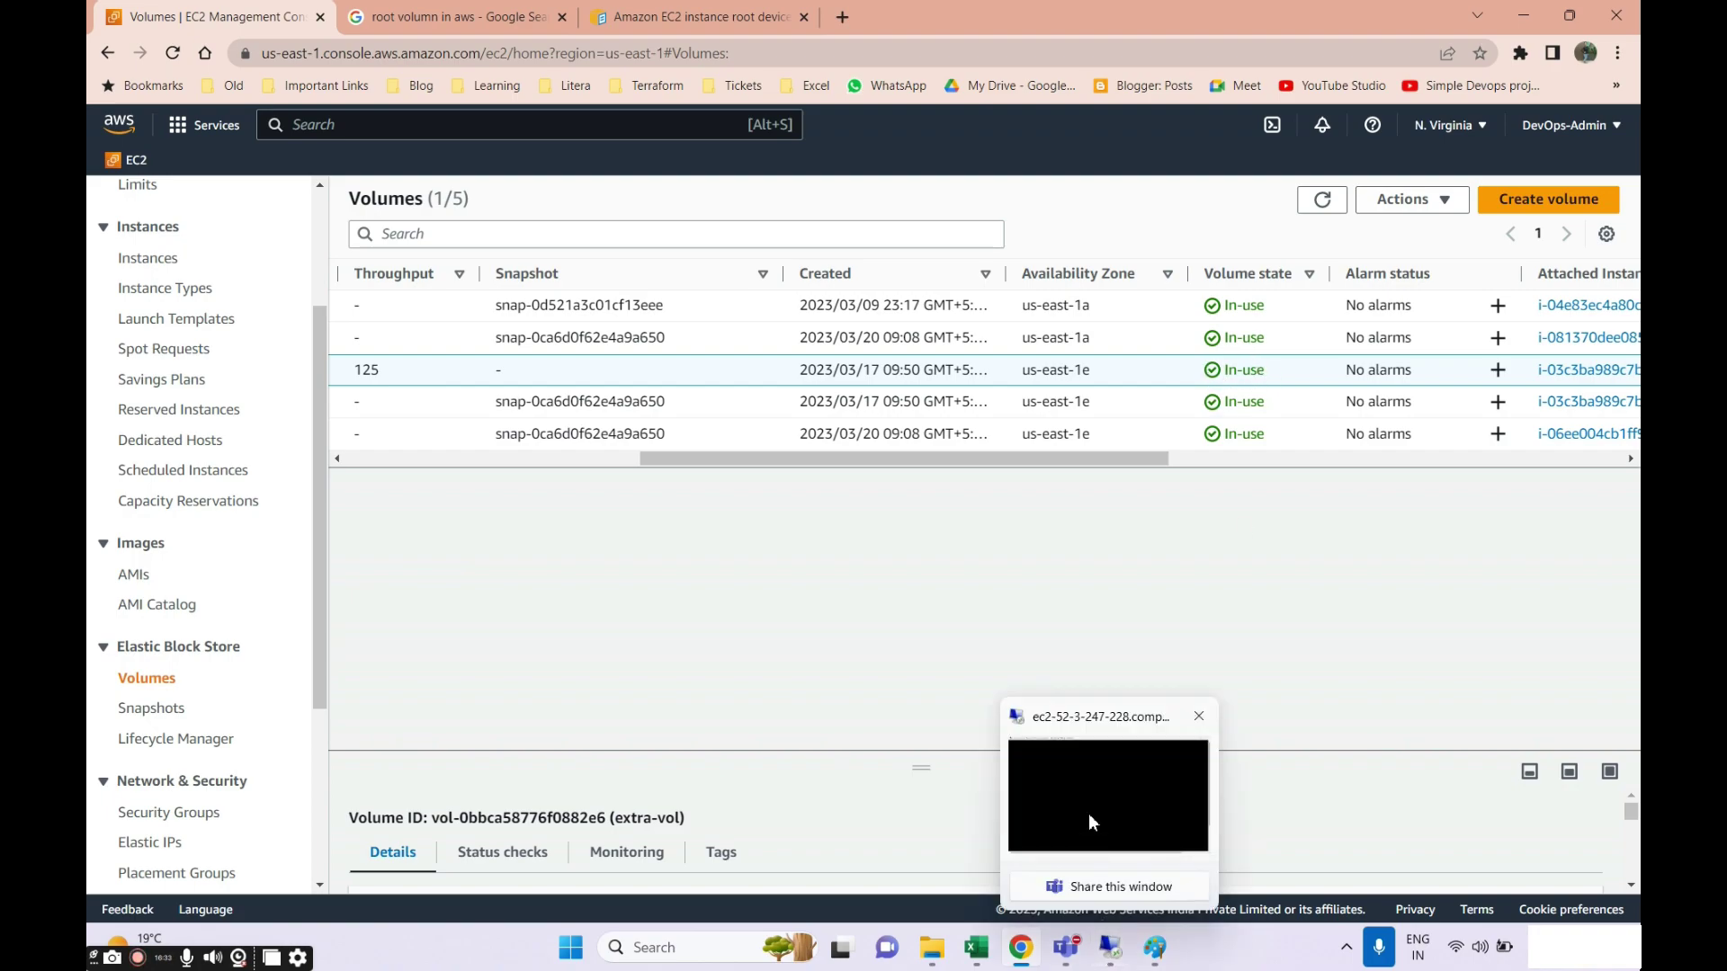
click(1409, 202)
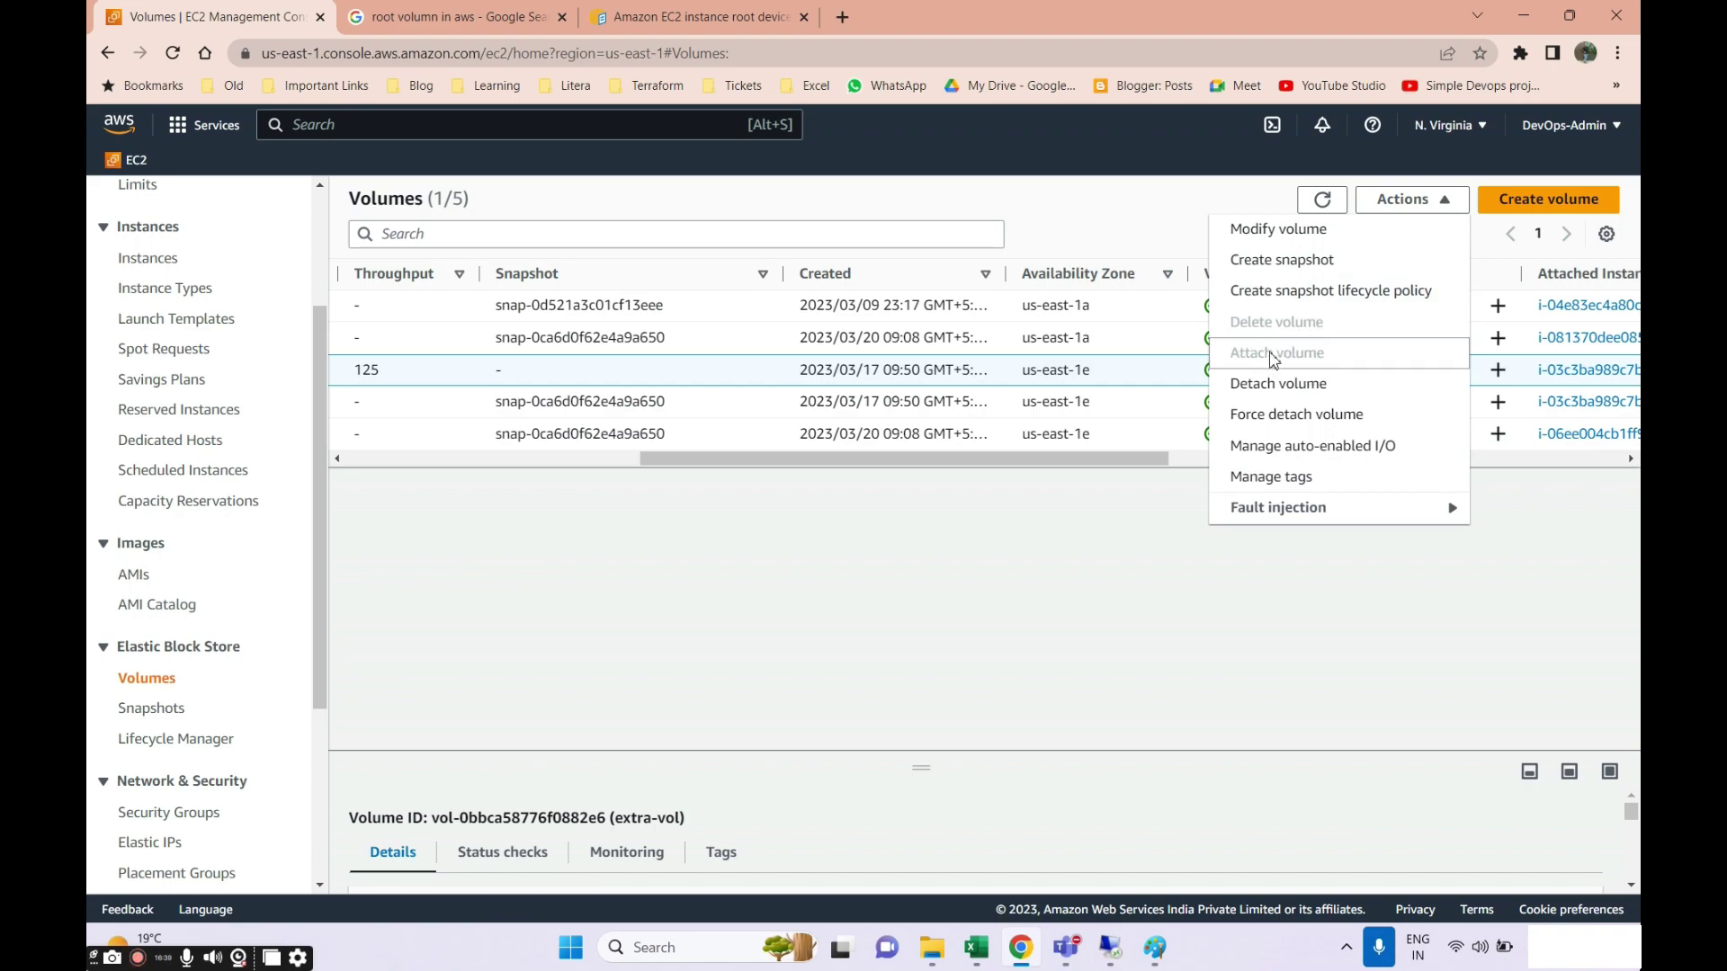
click(1110, 948)
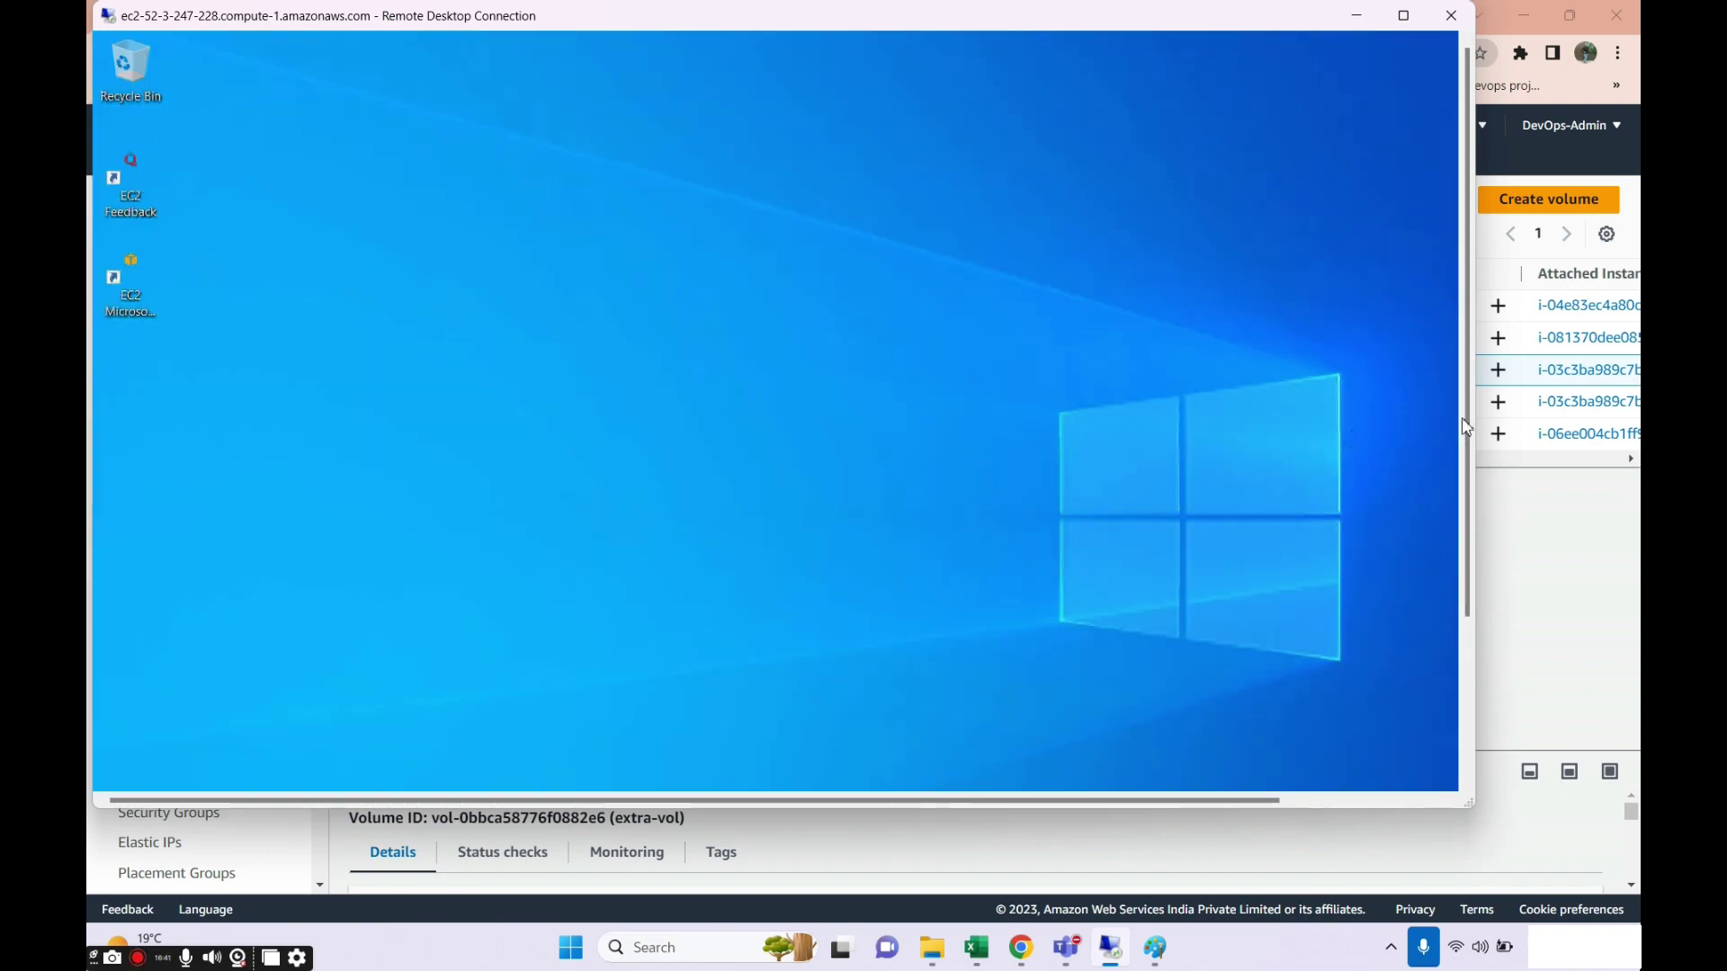
Check This PC on wind-vol3 shows only Local Disk (C:), then minimise the session.
drag(1466, 427, 1466, 586)
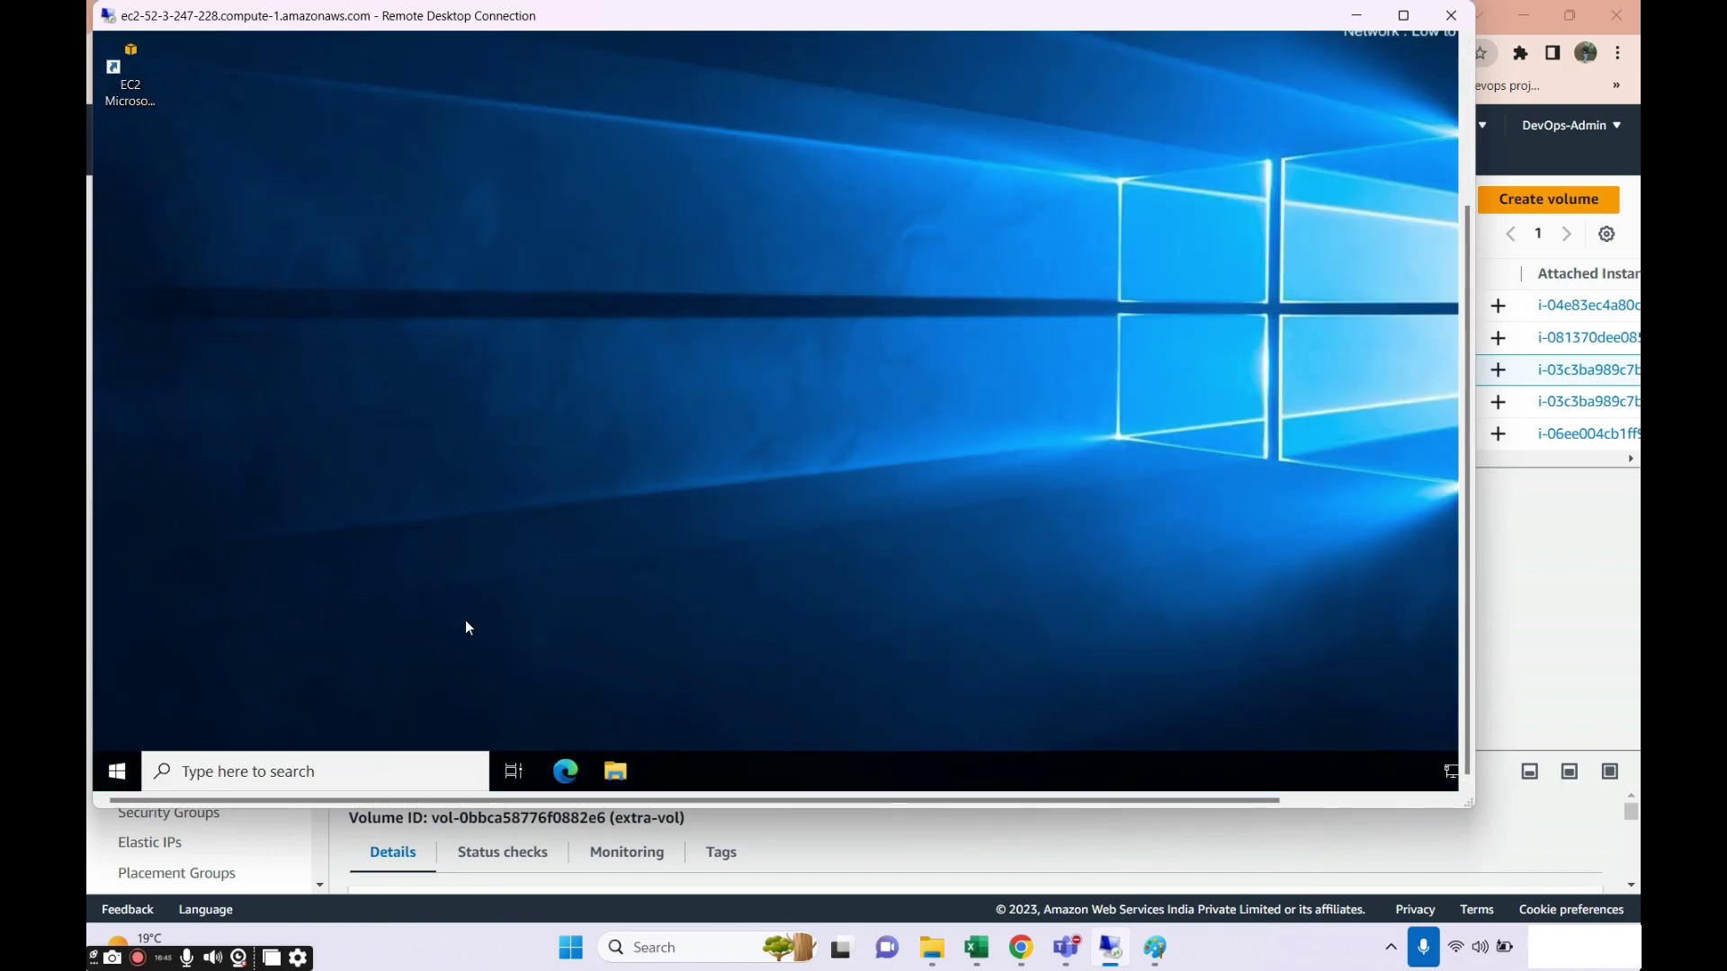
click(625, 787)
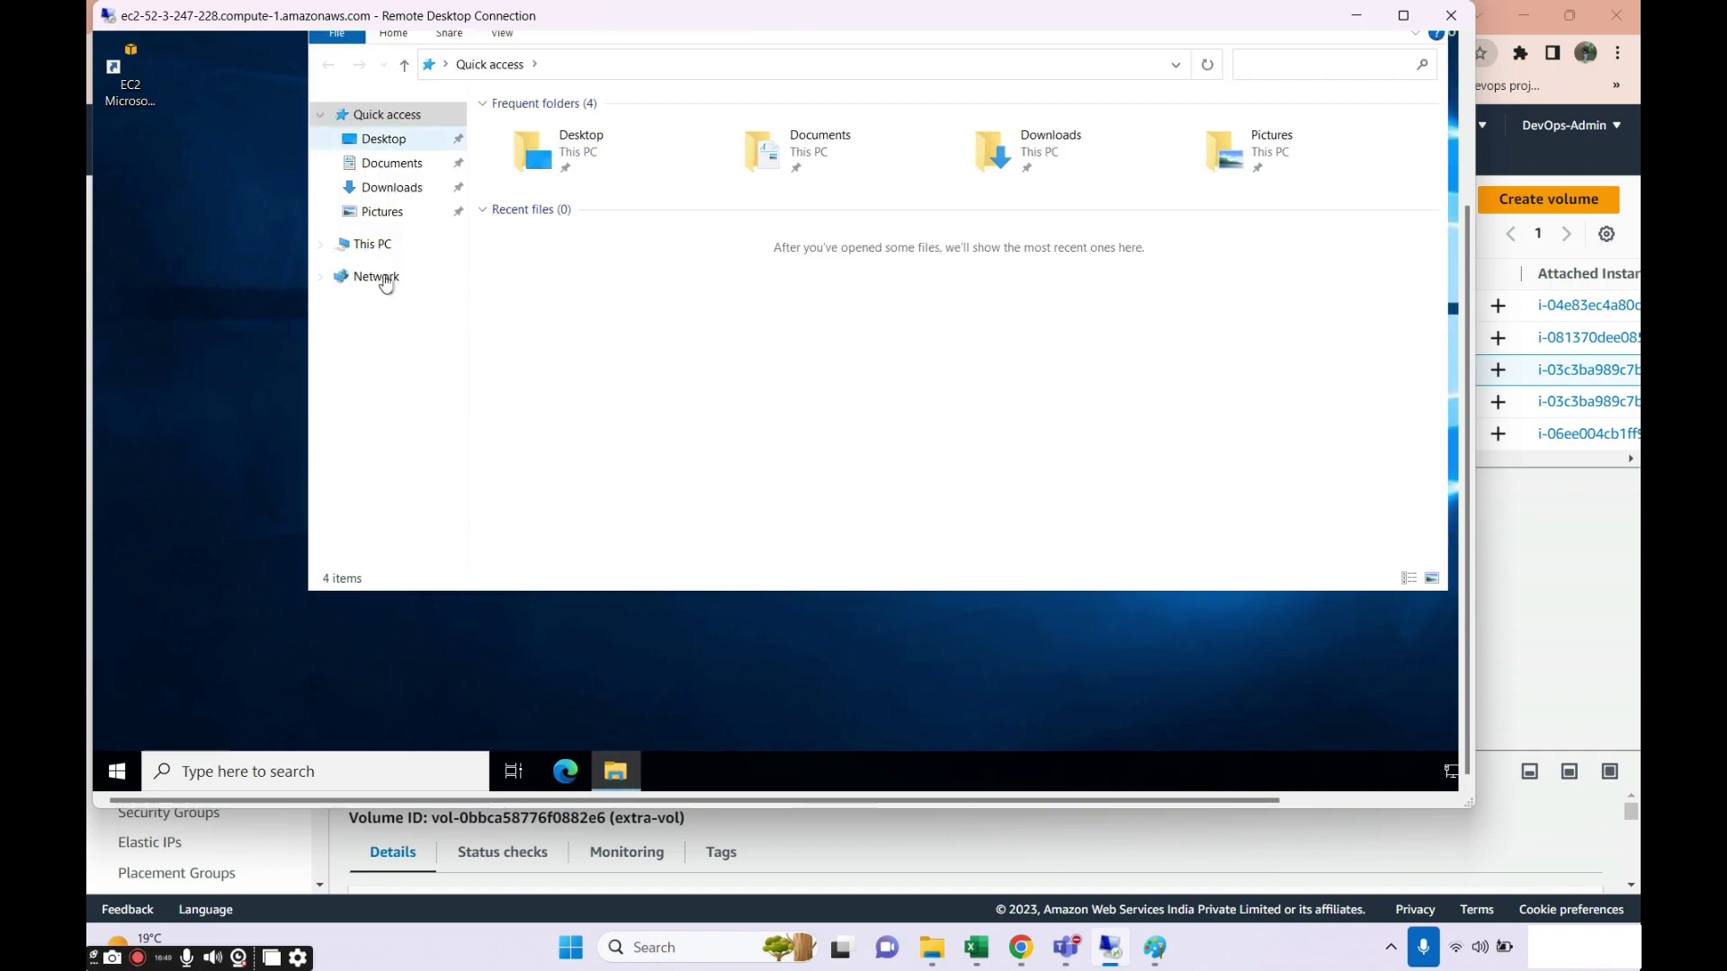
click(374, 248)
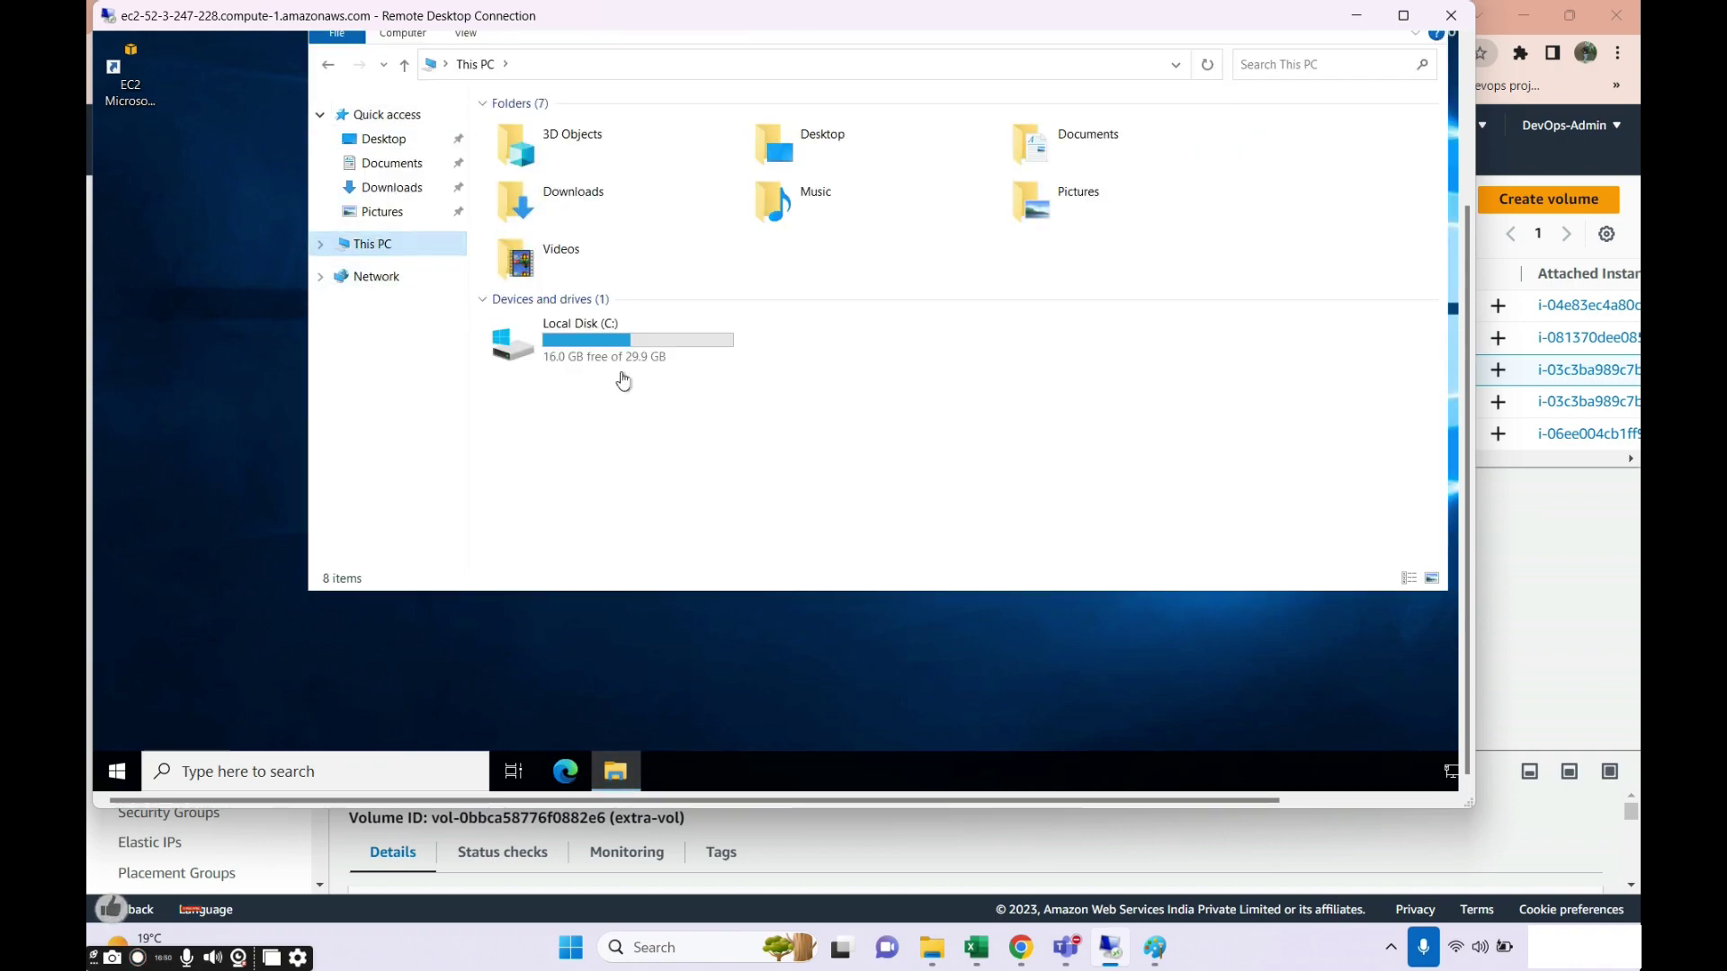
click(1356, 15)
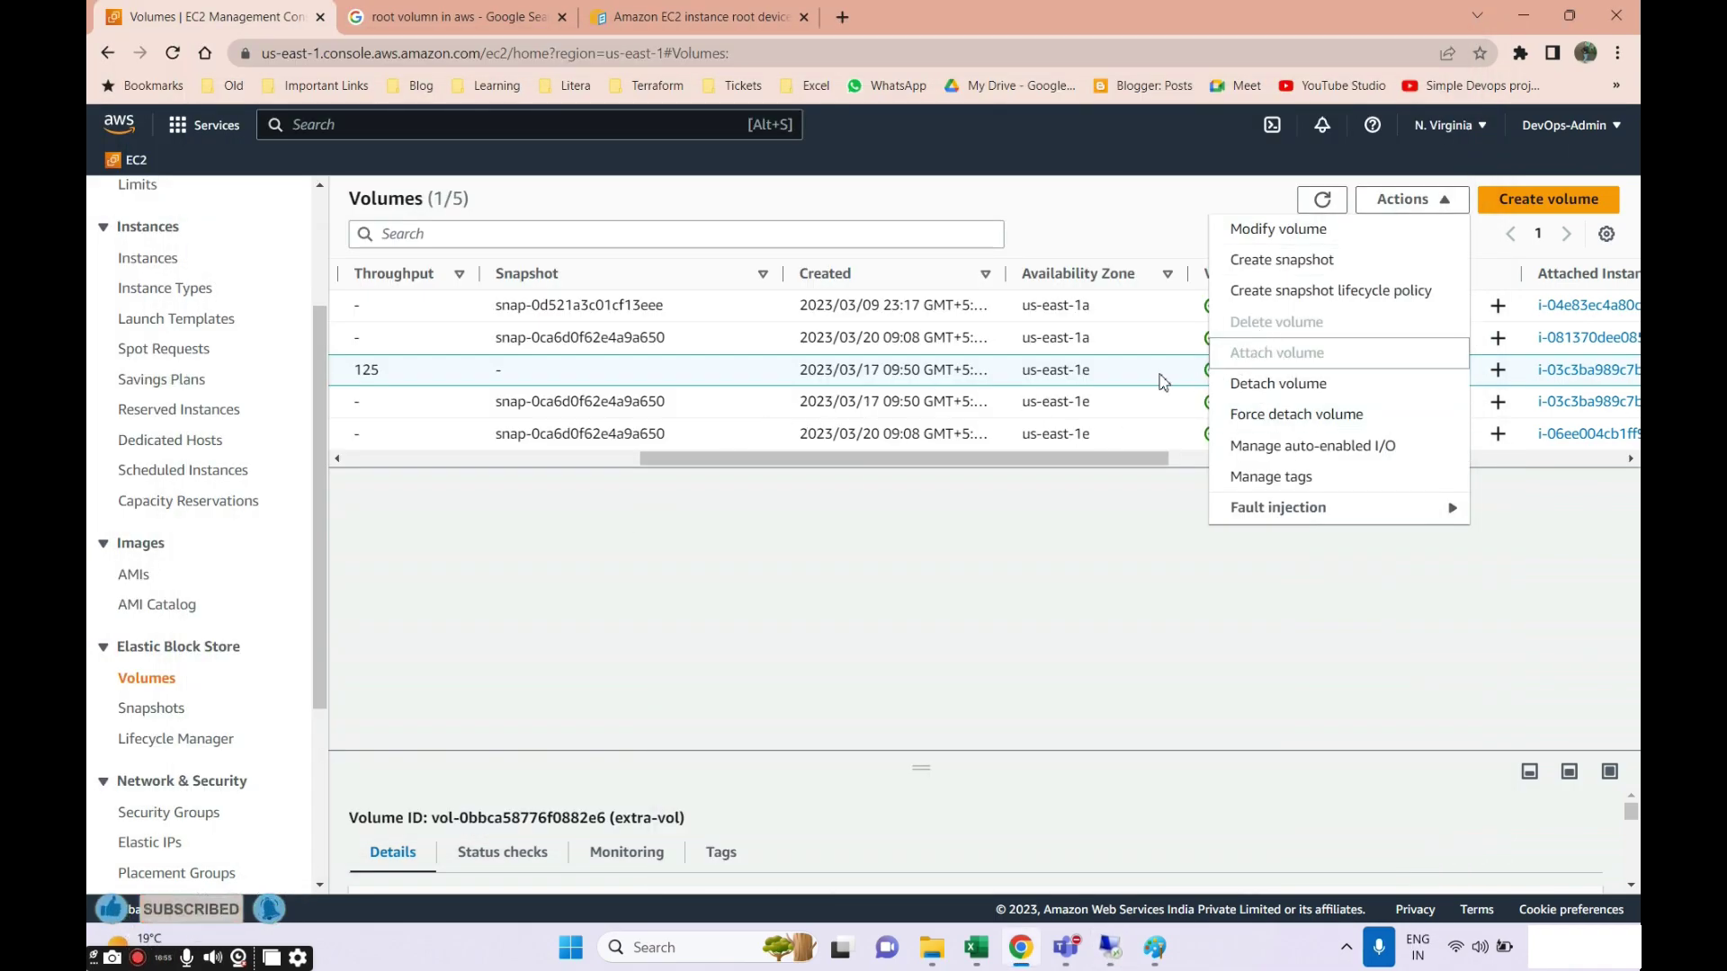
Detach the extra-vol volume from win-vol-machine via Actions > Detach volume.
click(1010, 625)
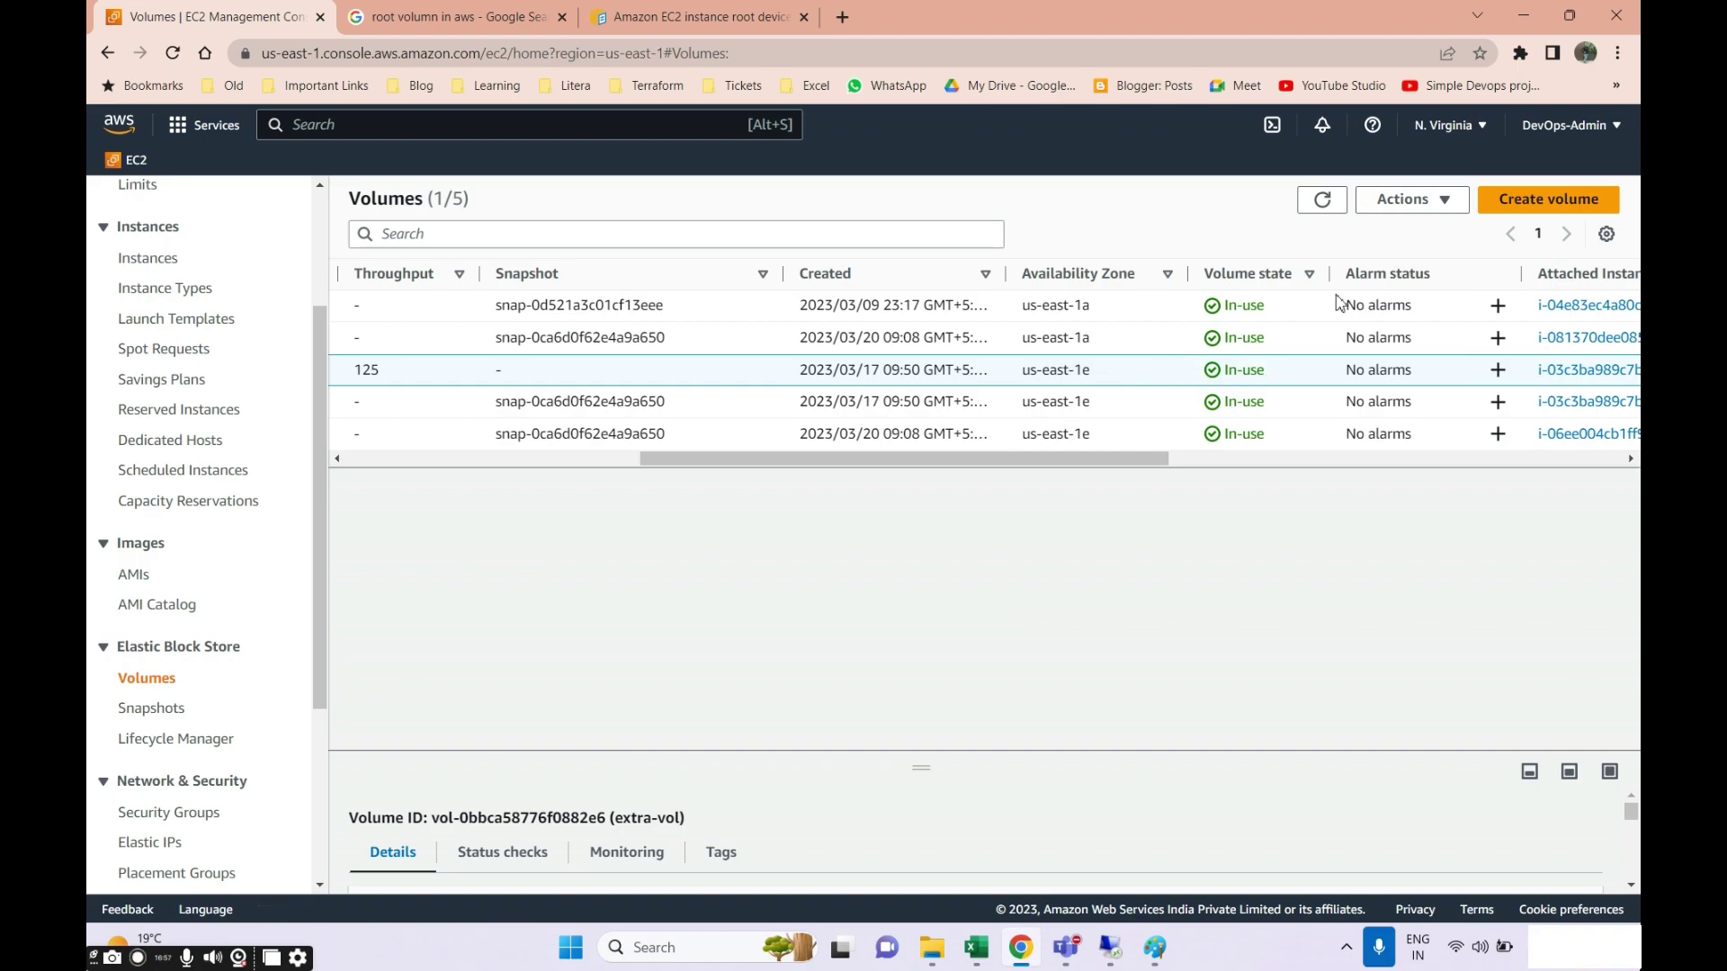
click(1412, 201)
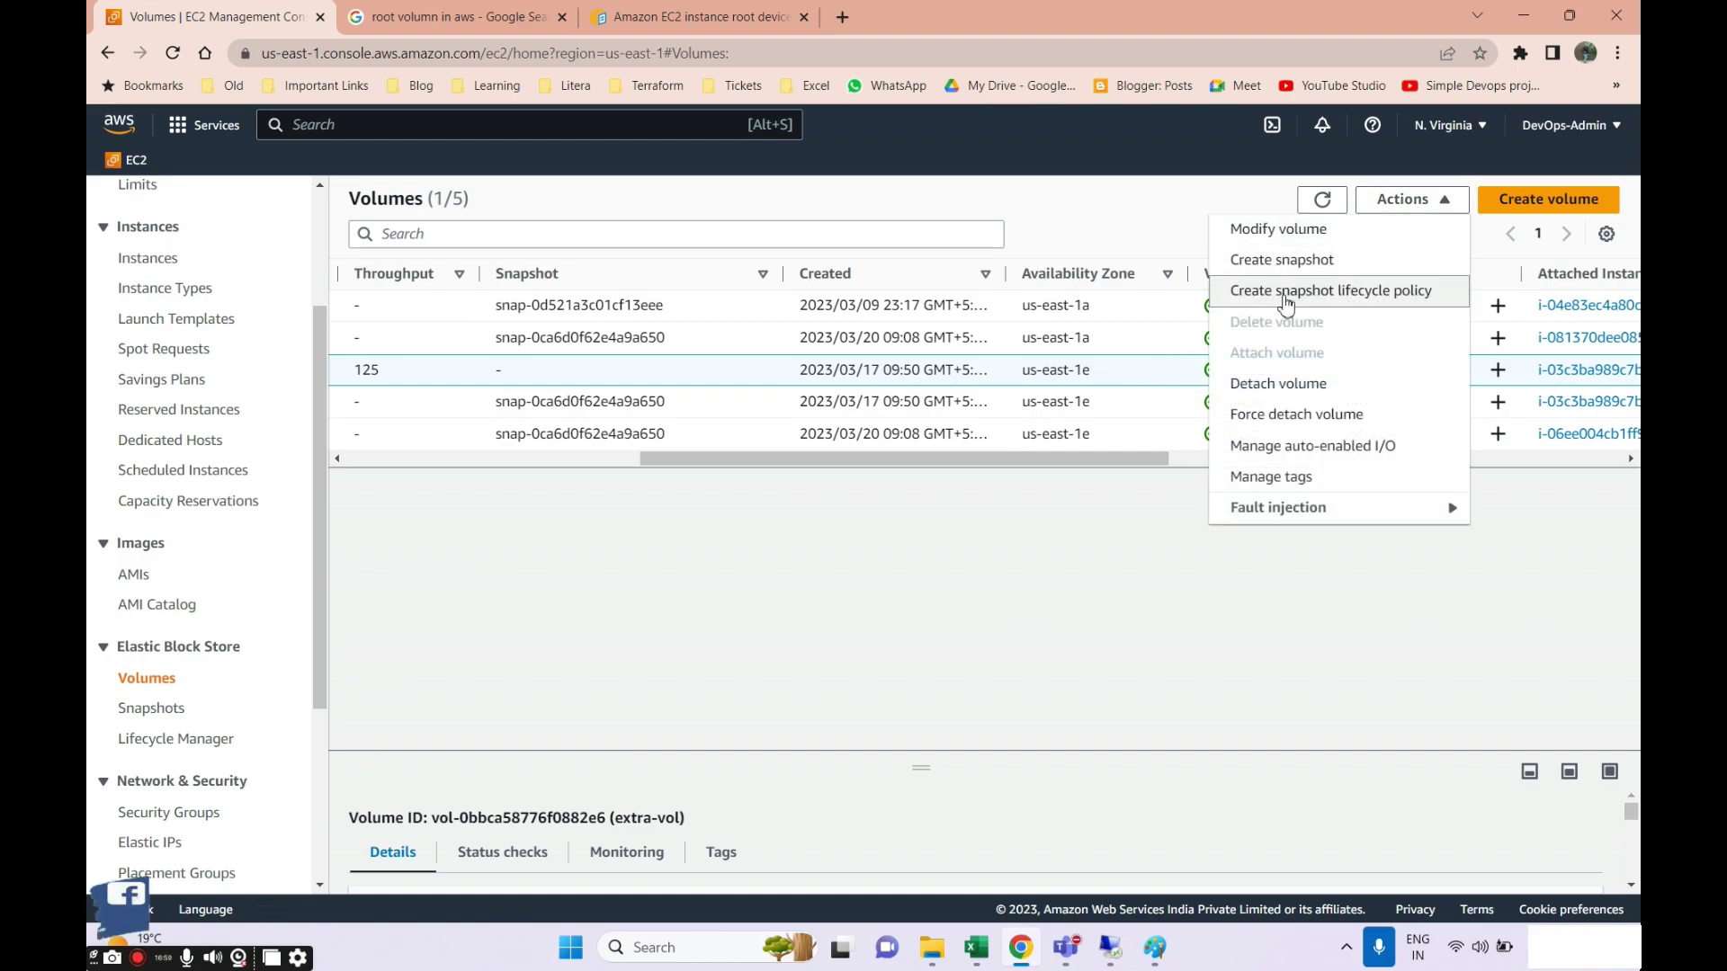
click(1276, 400)
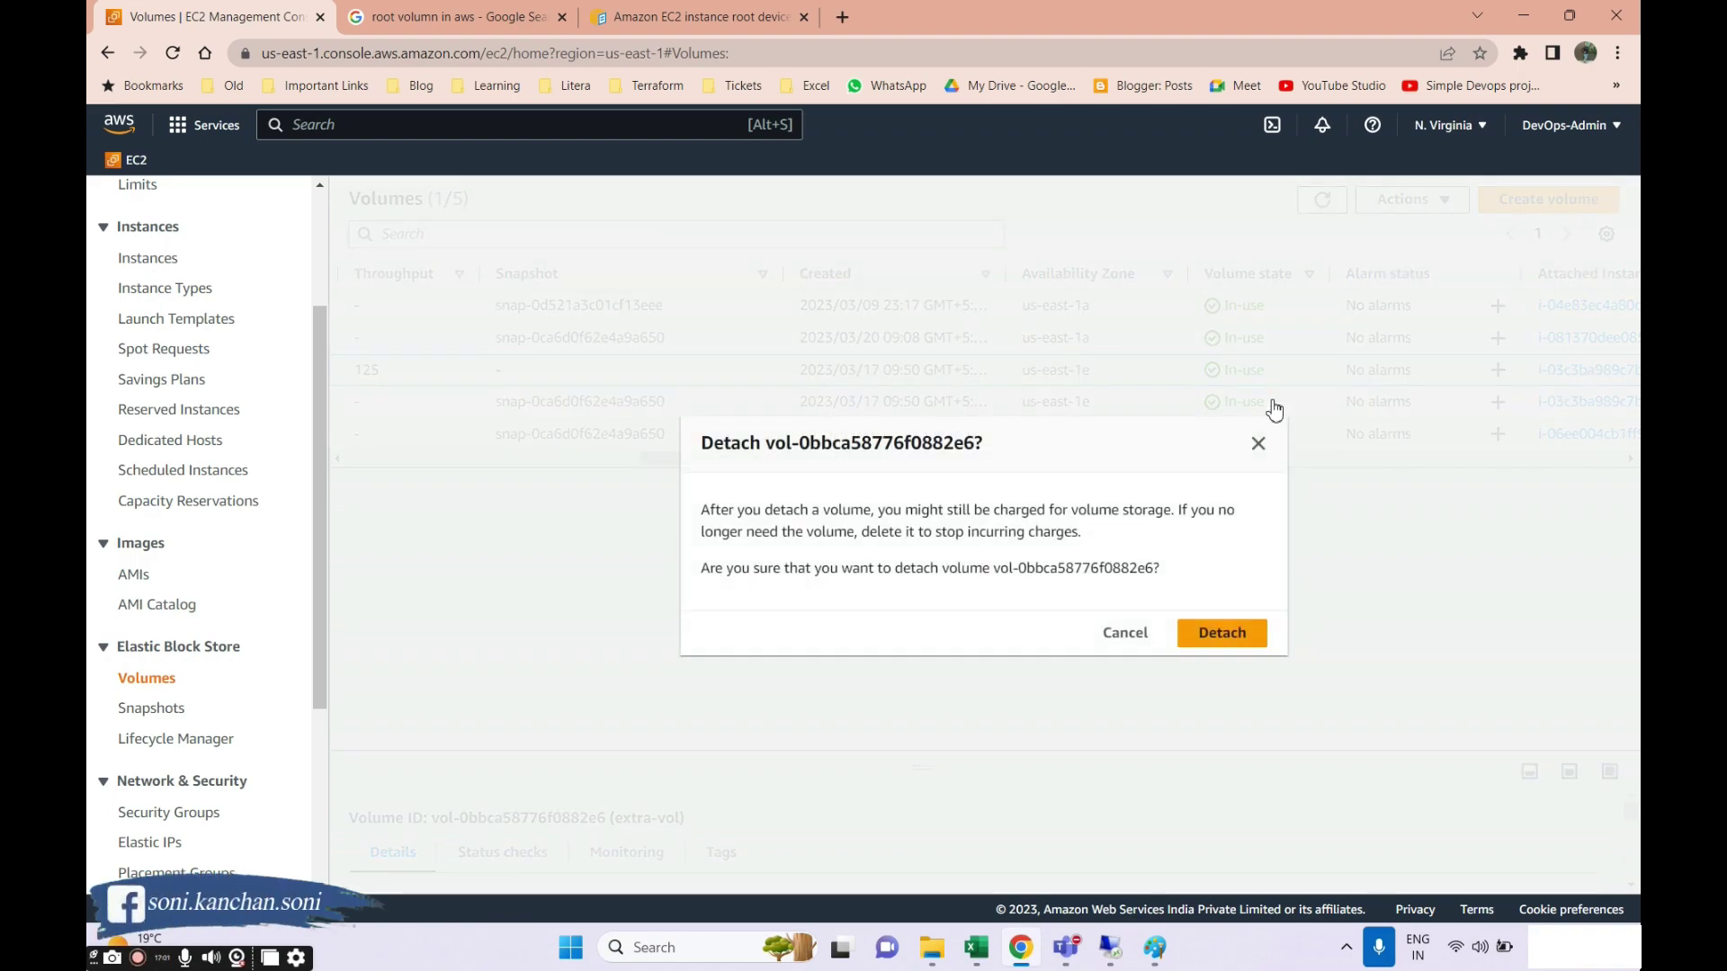
click(1207, 635)
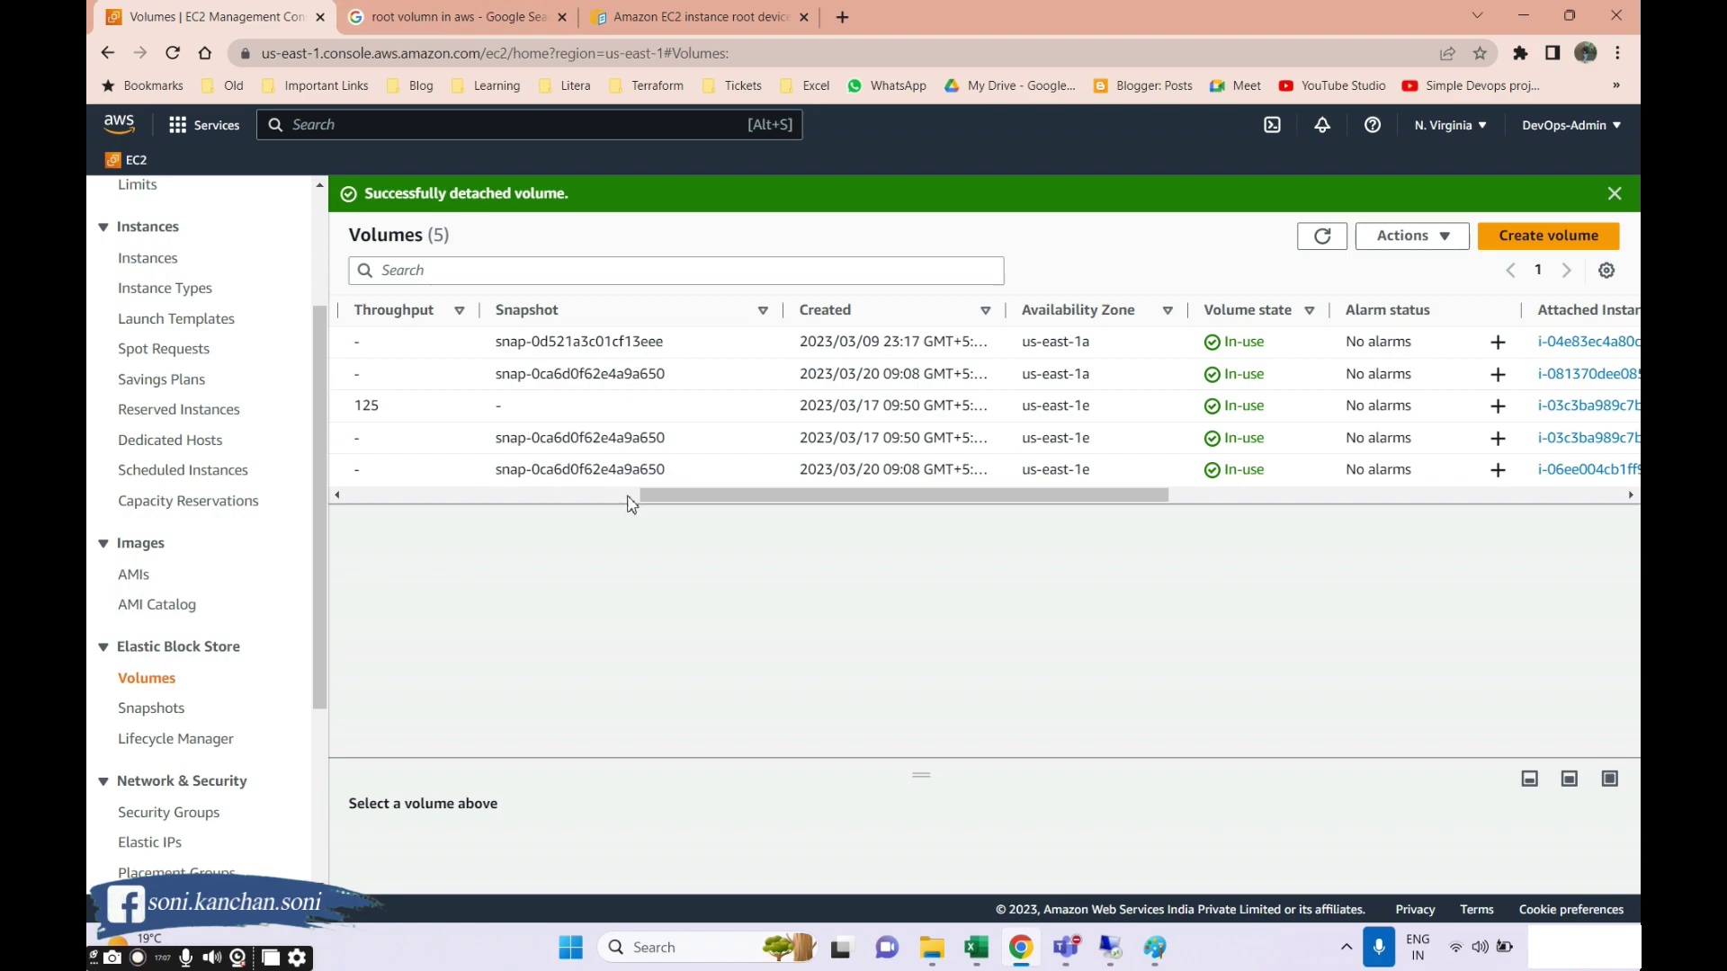
drag(693, 501, 801, 541)
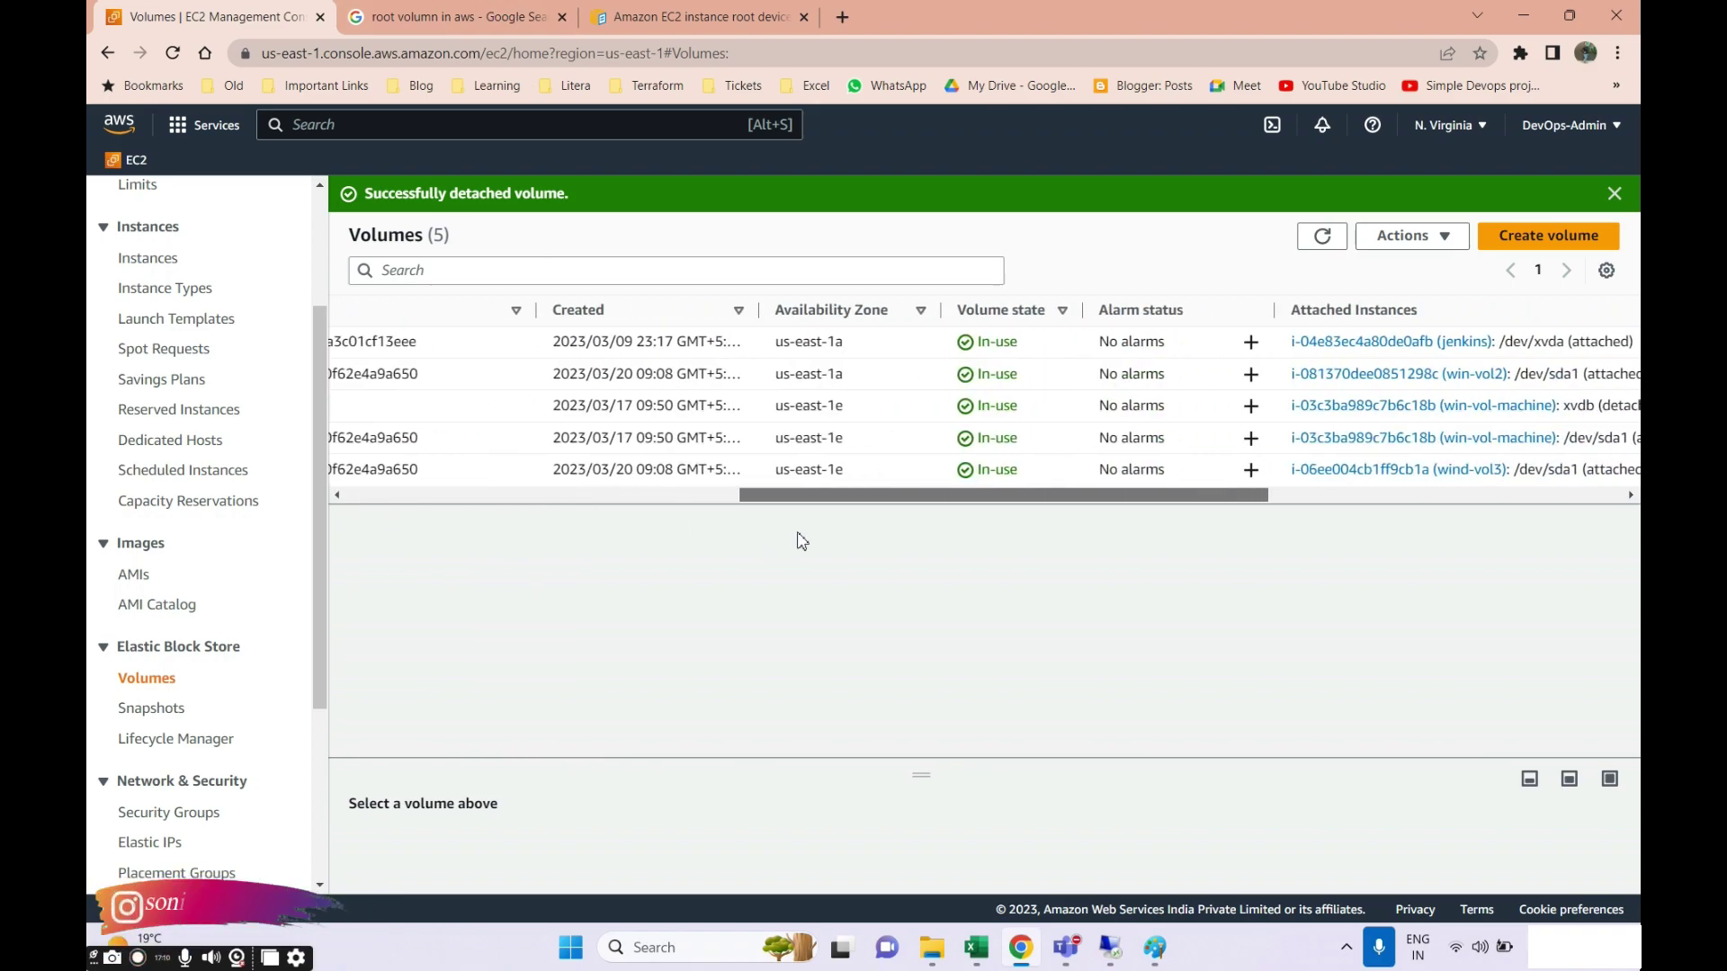
click(1322, 236)
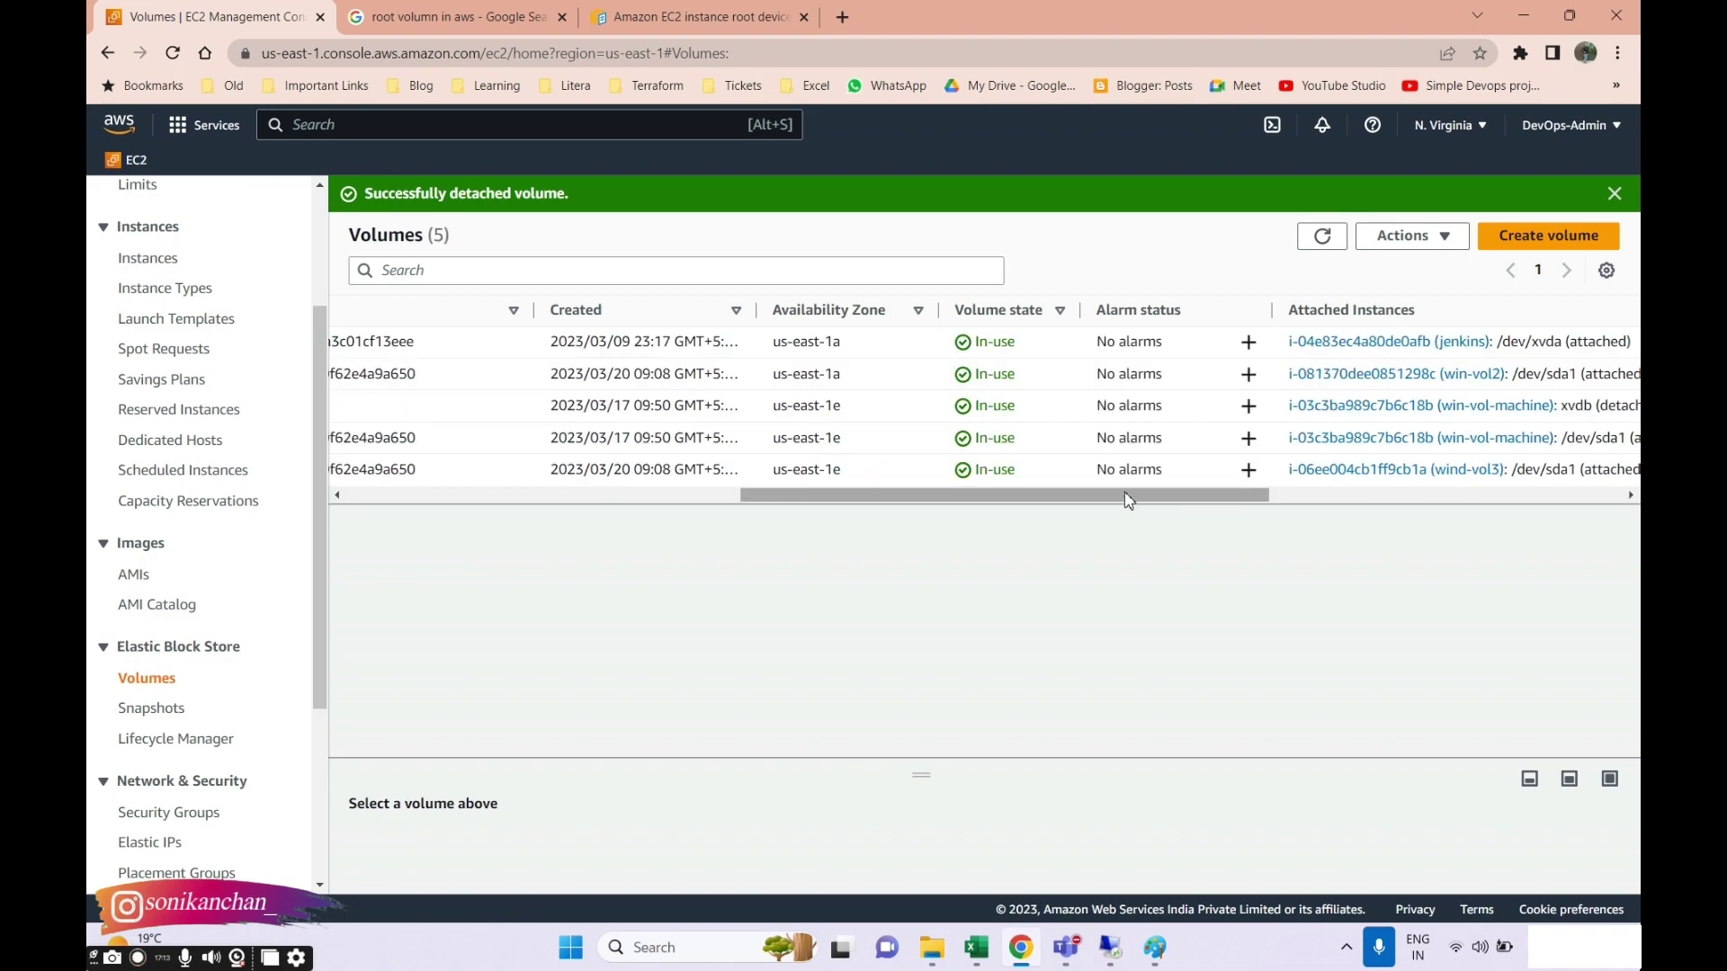
Refresh the Volumes list until extra-vol shows Available, then reselect it and open Actions.
drag(1128, 501, 671, 512)
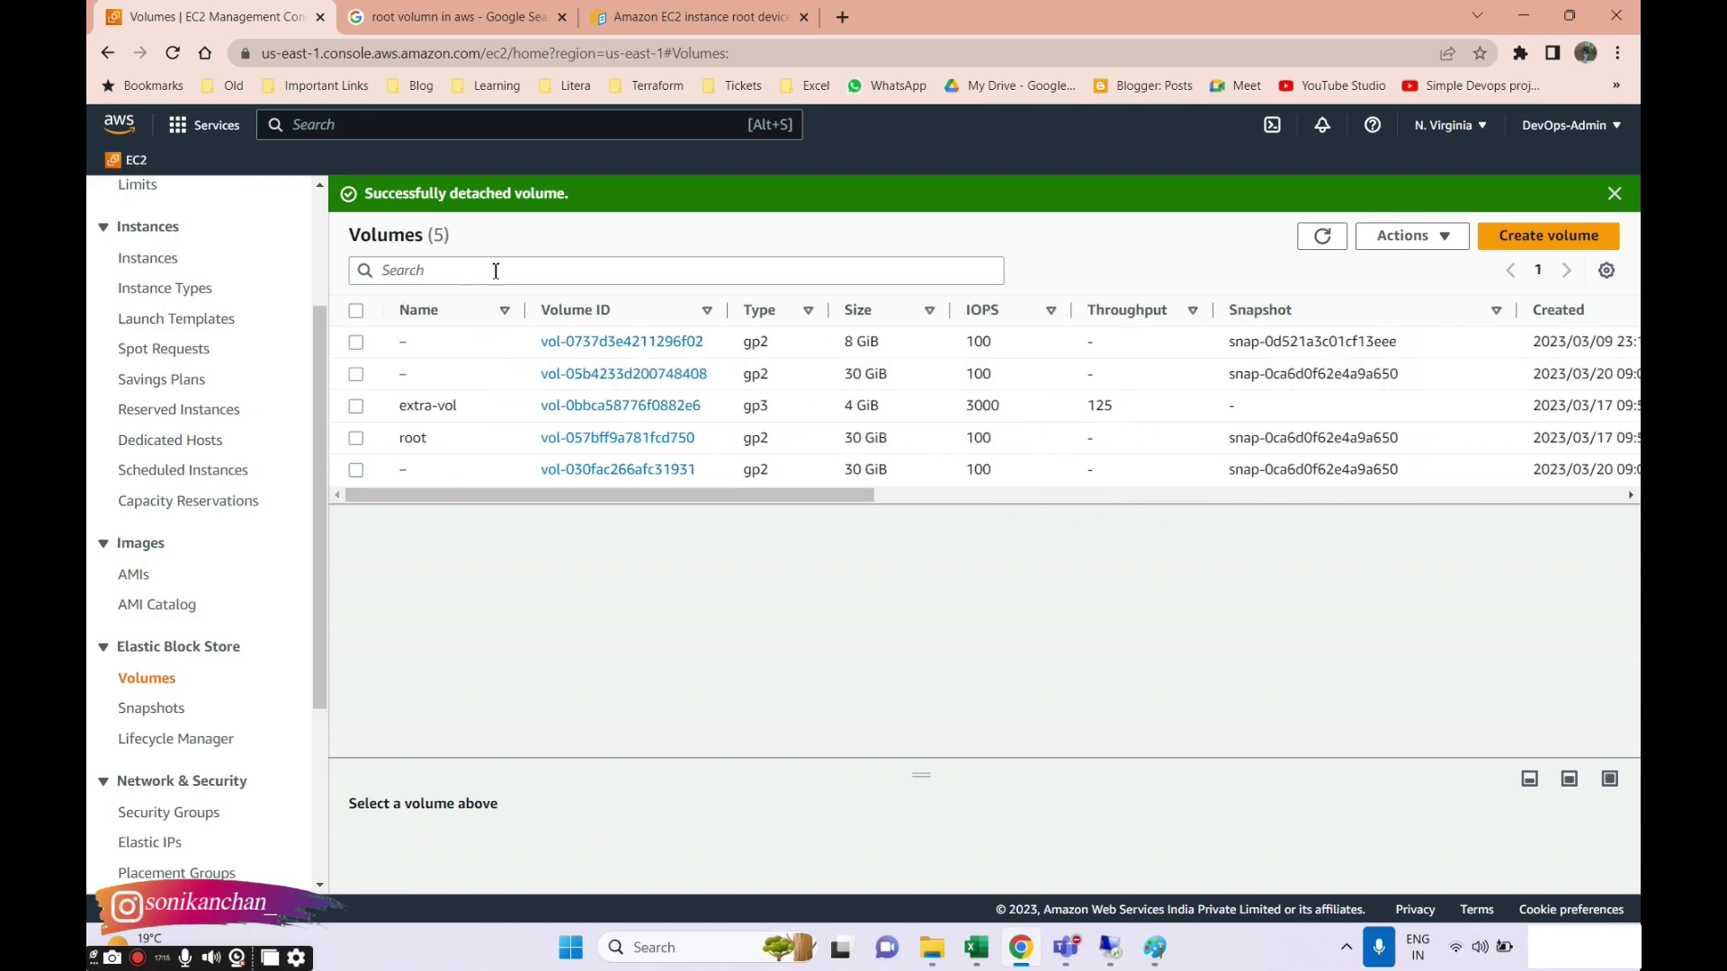
click(356, 409)
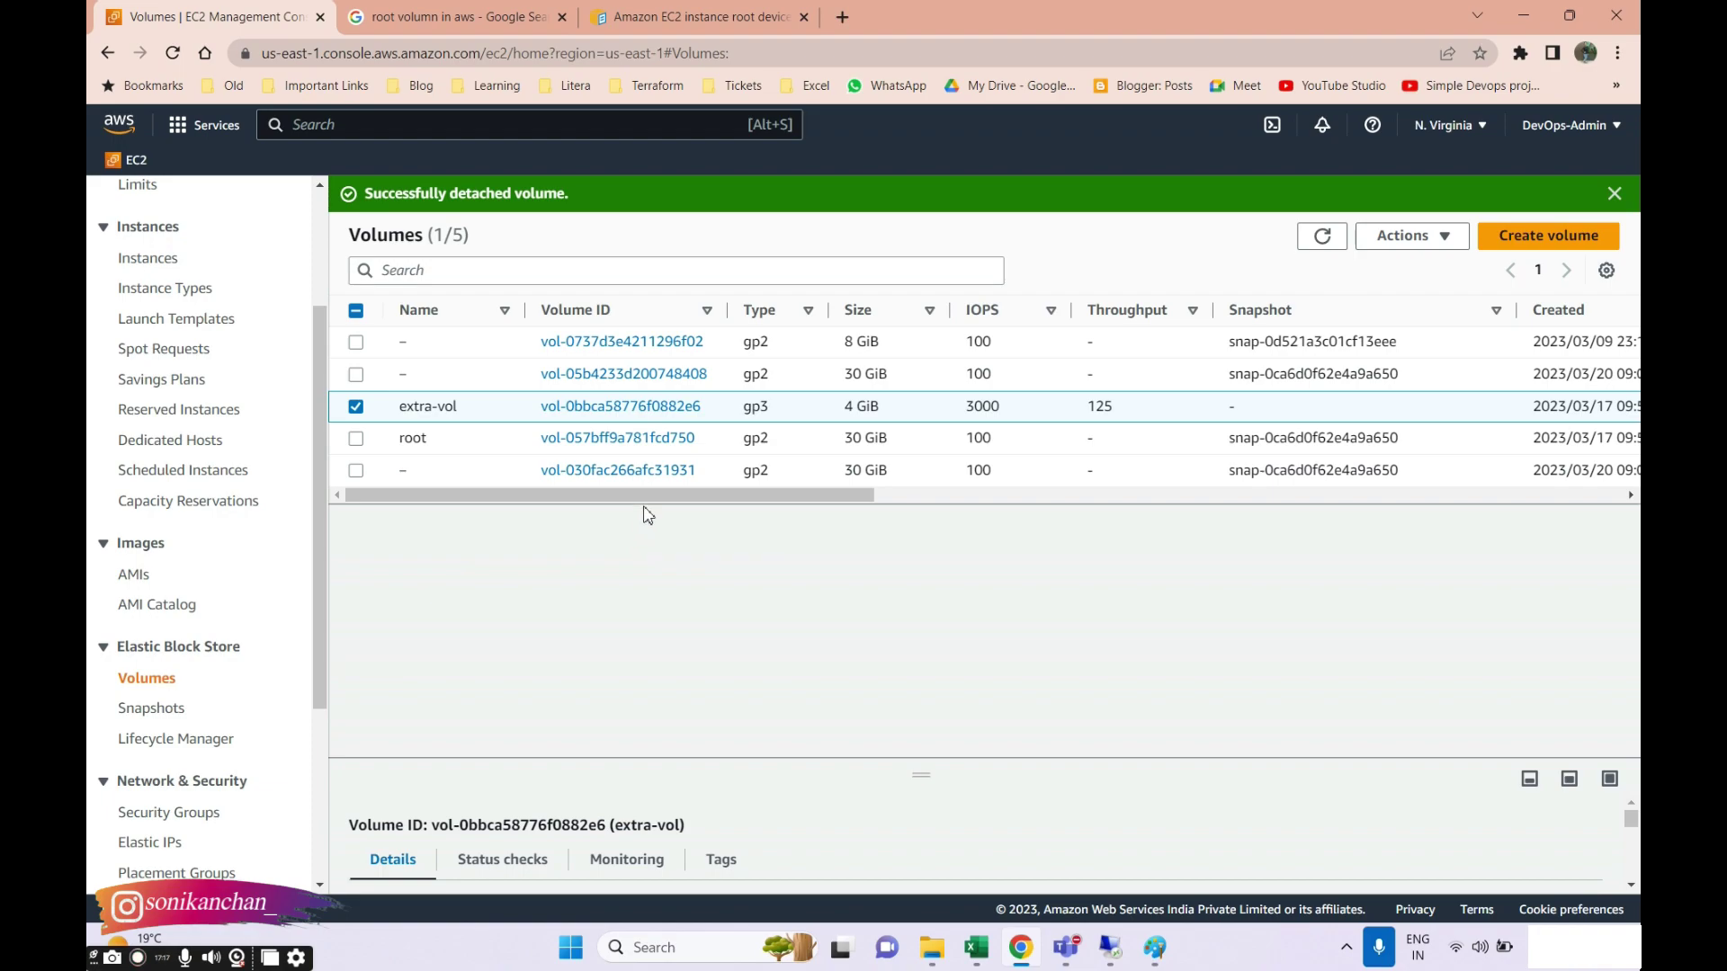
drag(648, 515, 1129, 524)
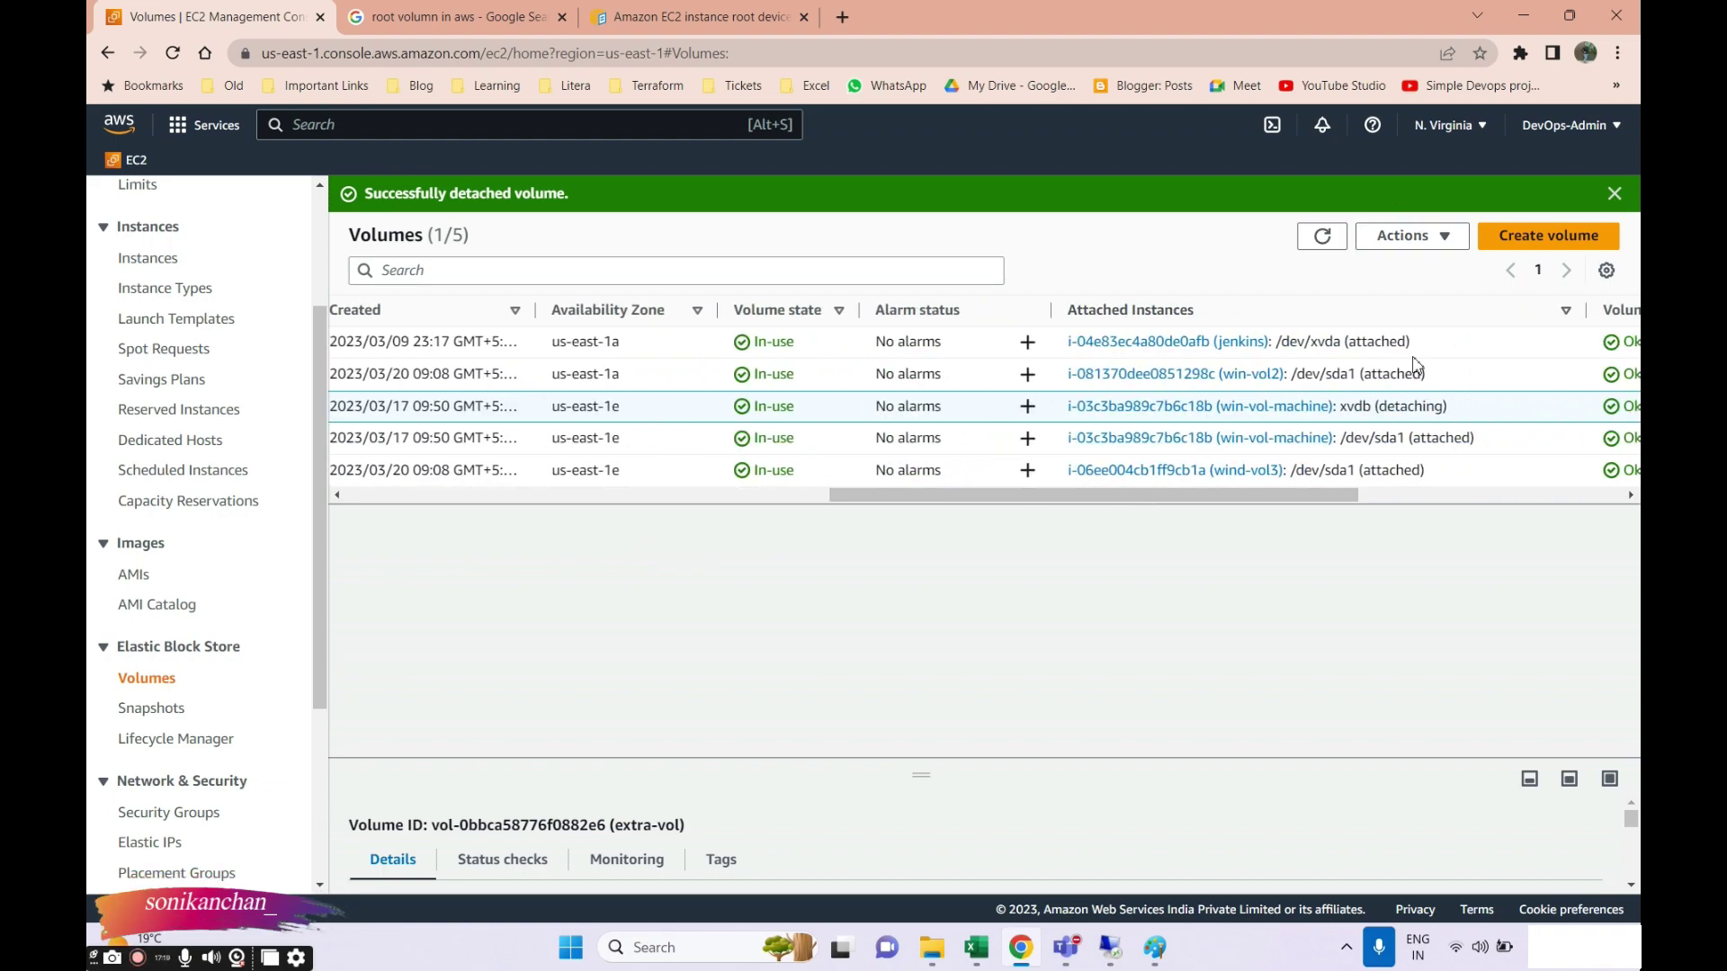
drag(1315, 505, 1463, 504)
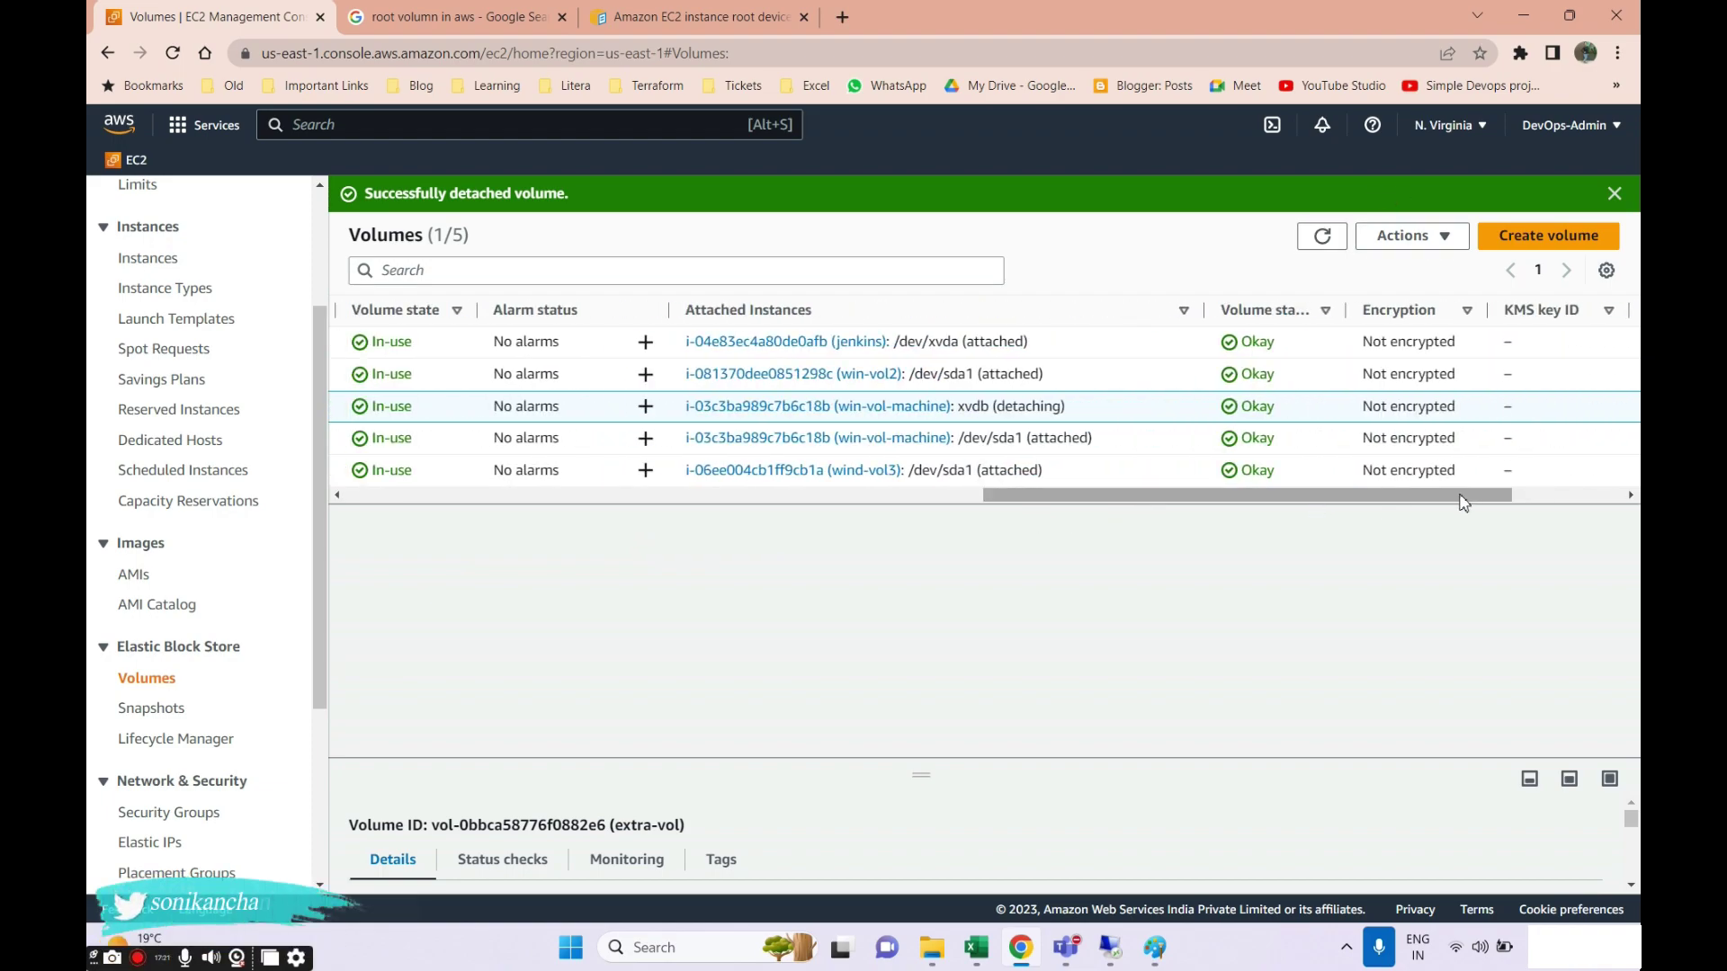
click(1323, 237)
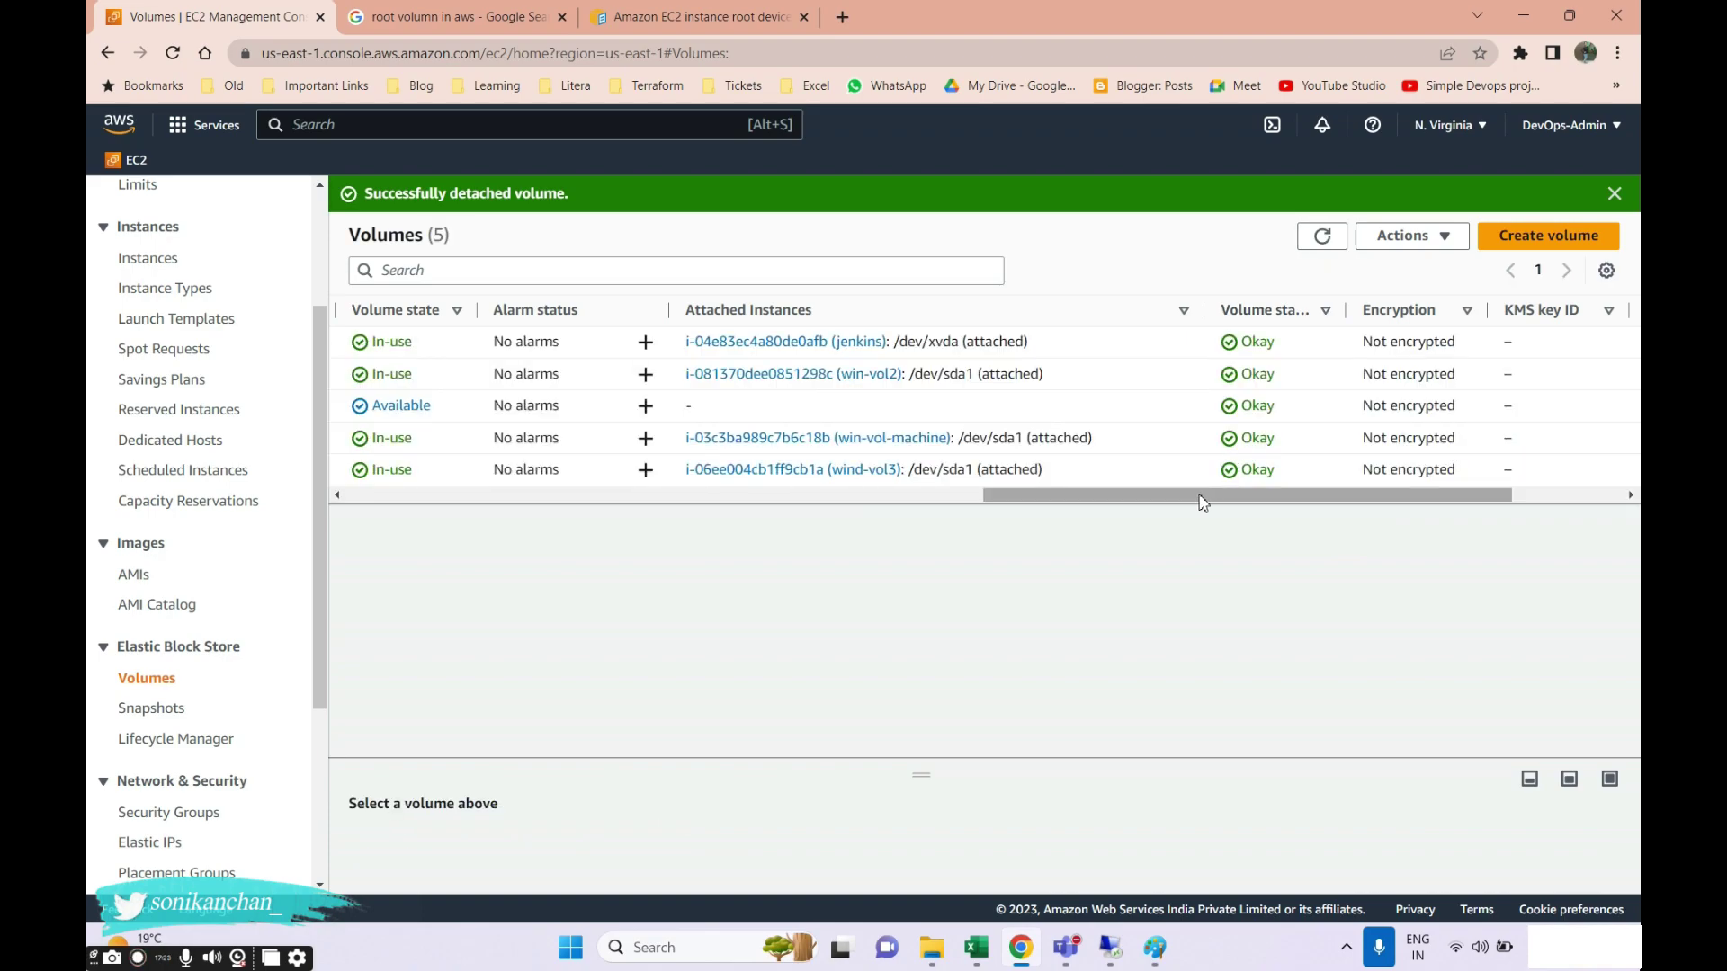
scroll(1013, 459, left, 6)
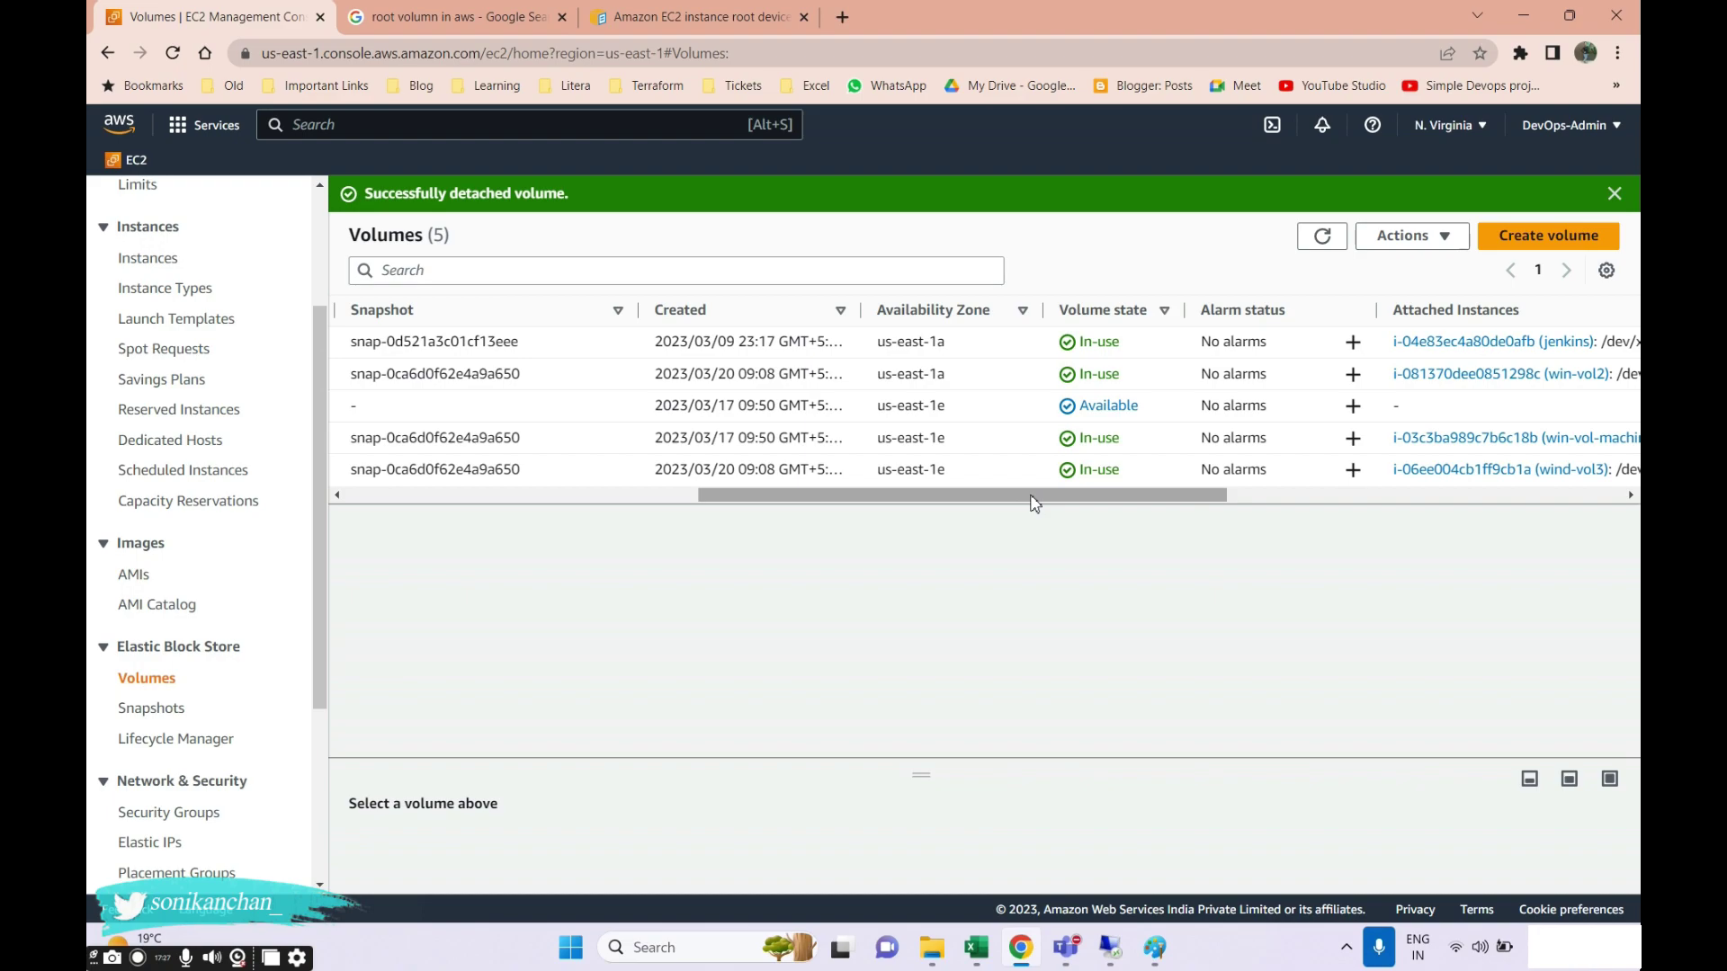
drag(1033, 505, 455, 486)
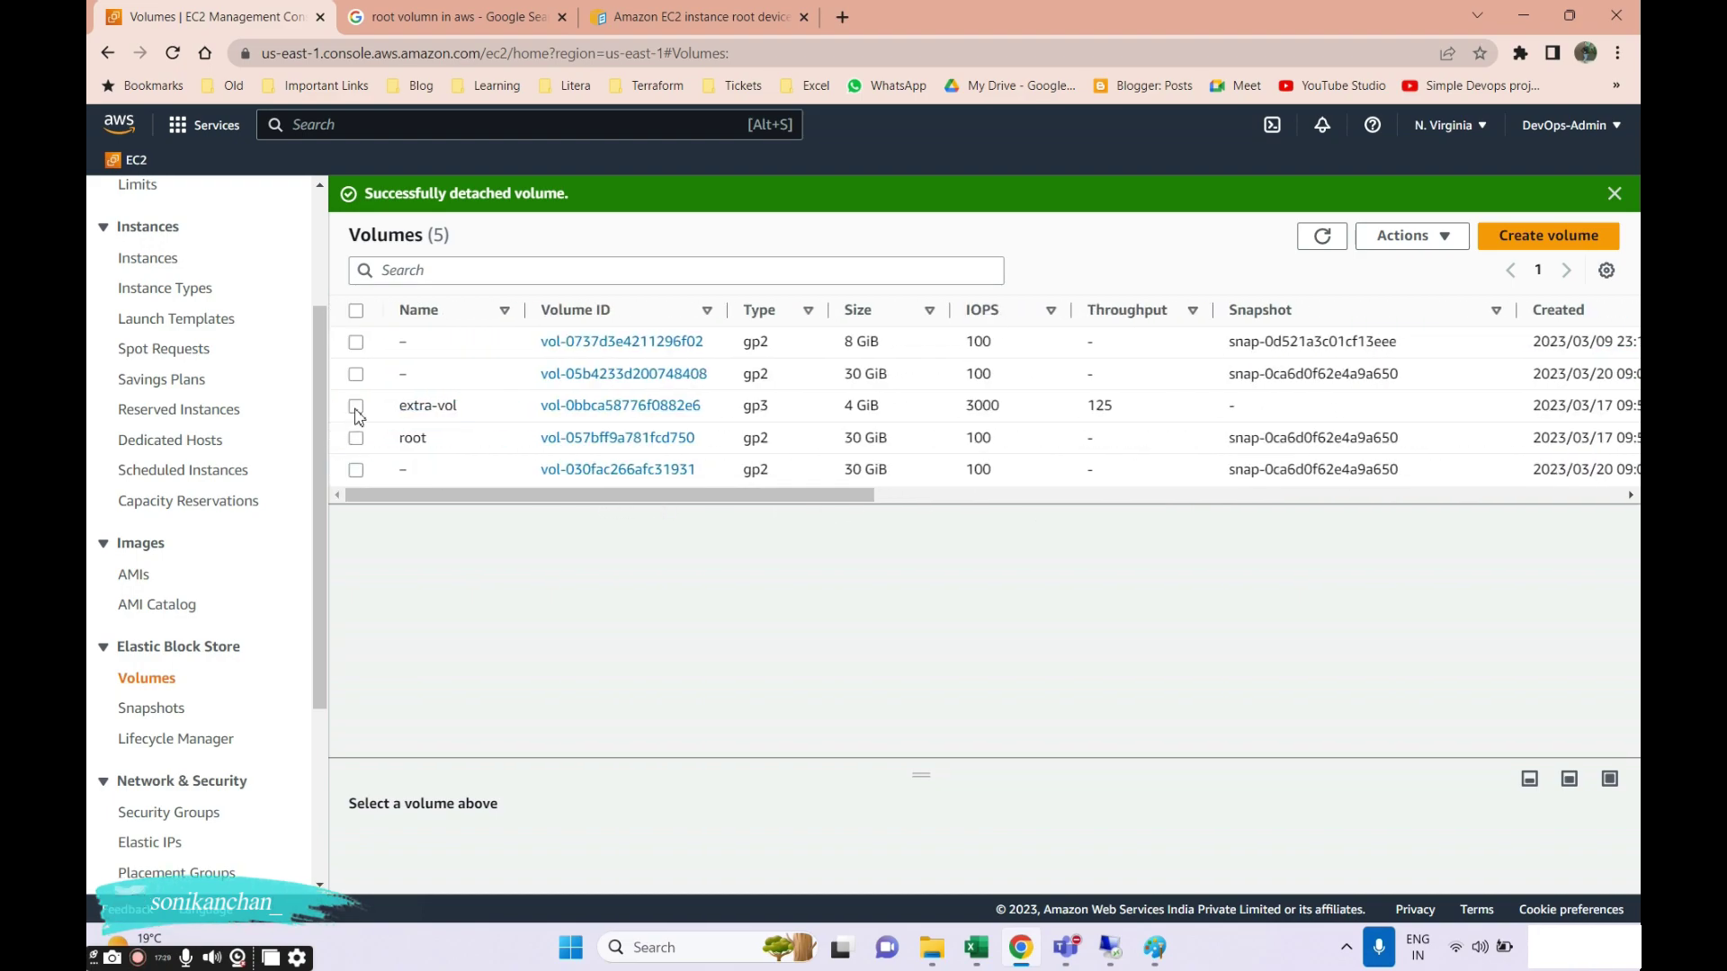
click(355, 410)
click(1411, 236)
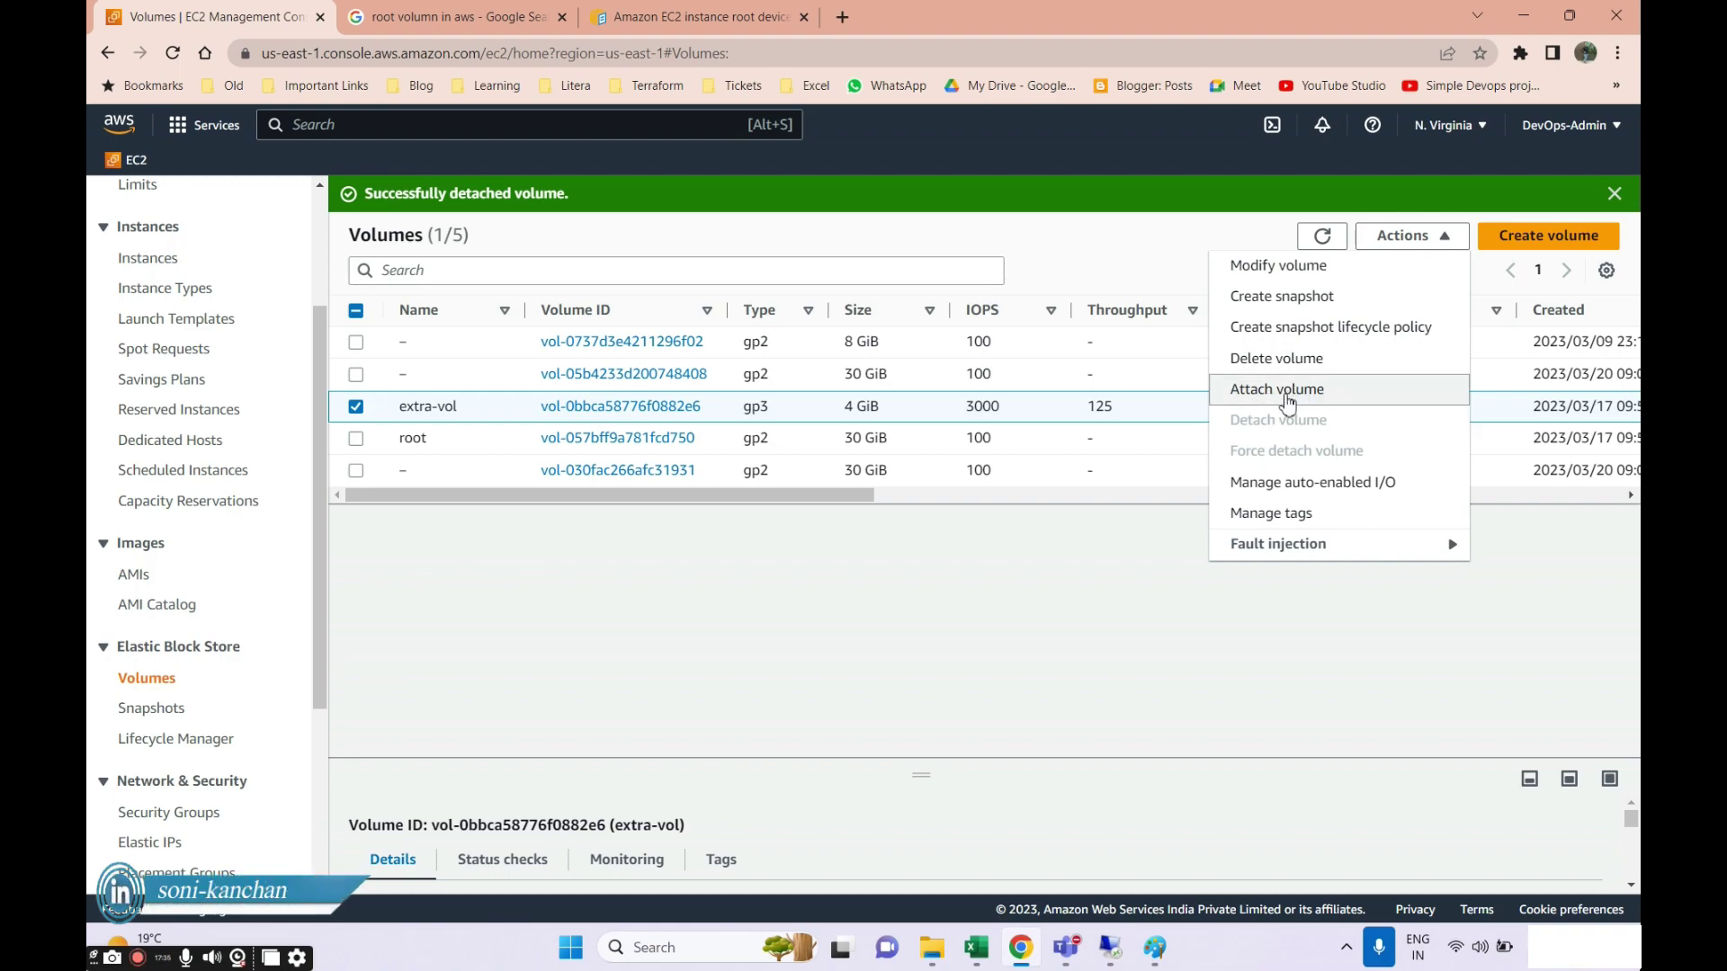
Attach extra-vol to the wind-vol3 instance, keeping device name xvdf.
click(1286, 390)
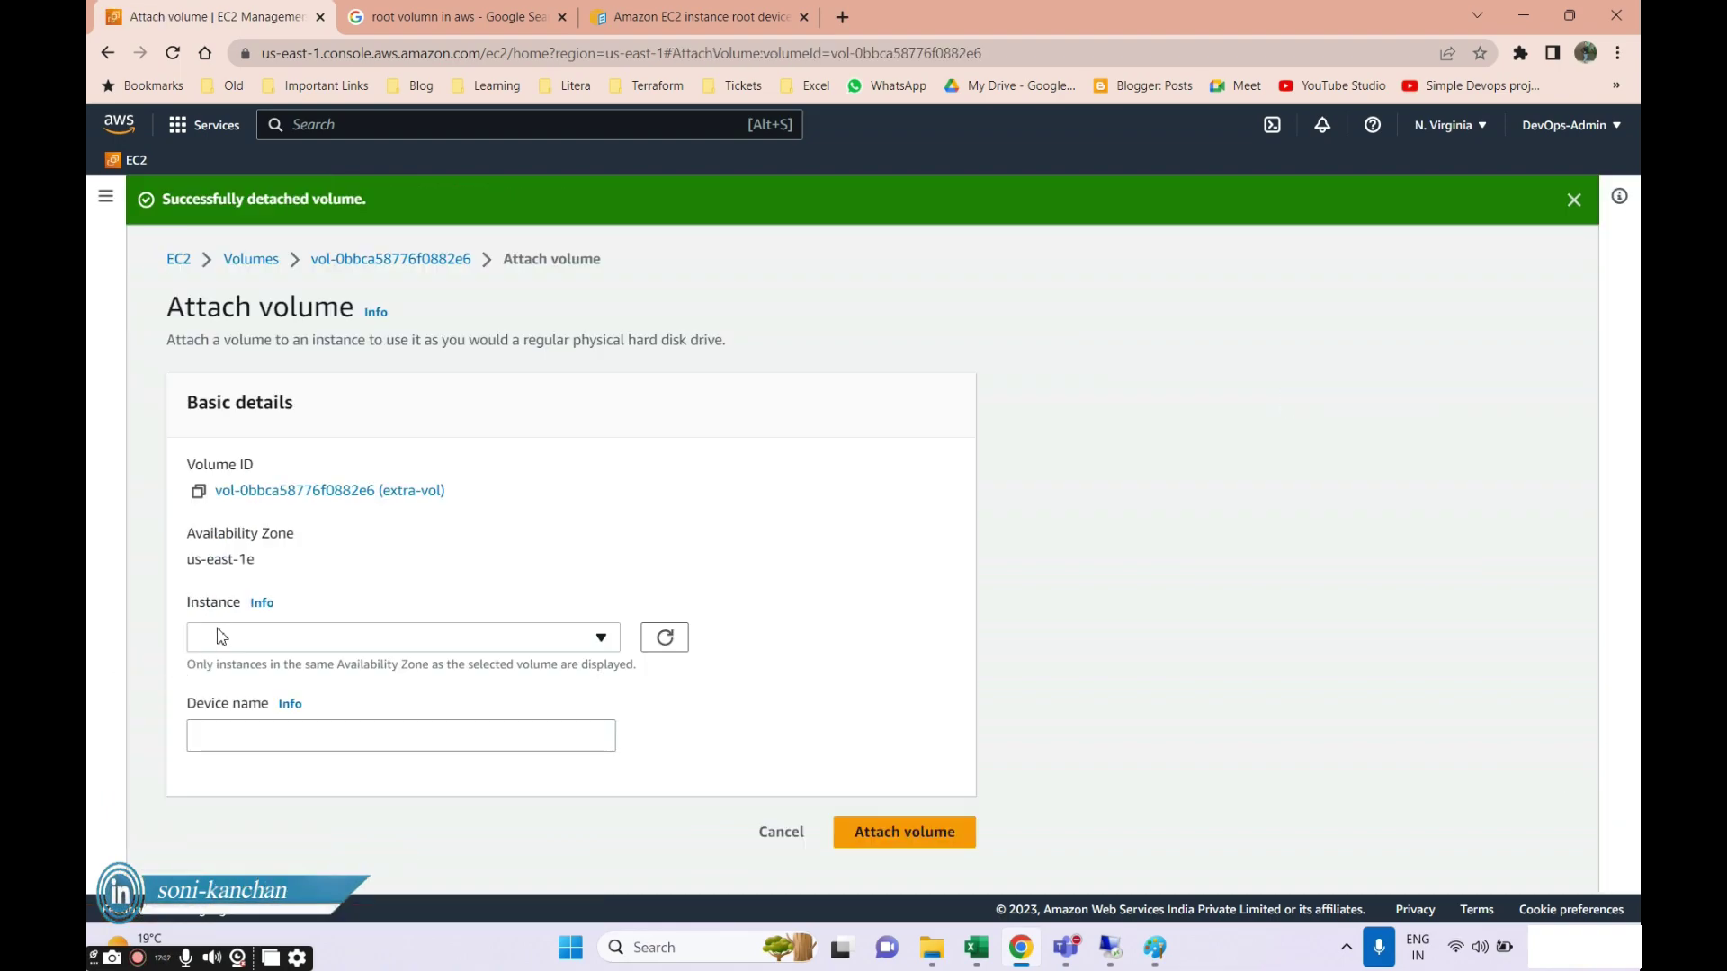
click(213, 638)
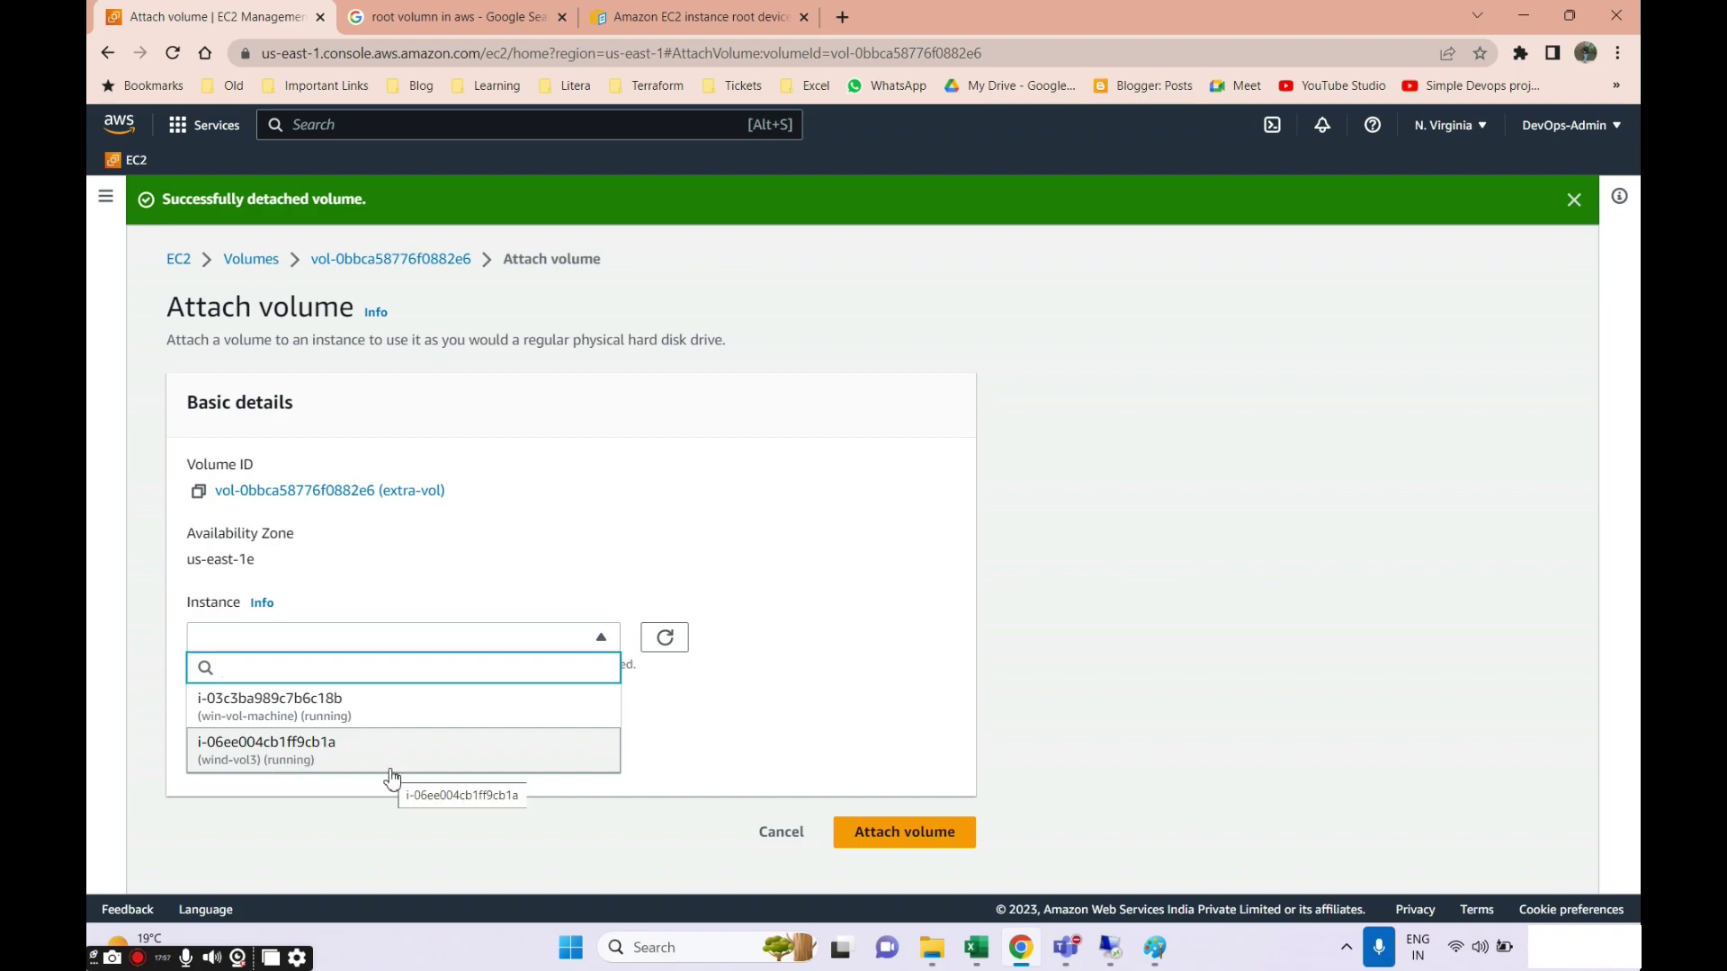
click(272, 749)
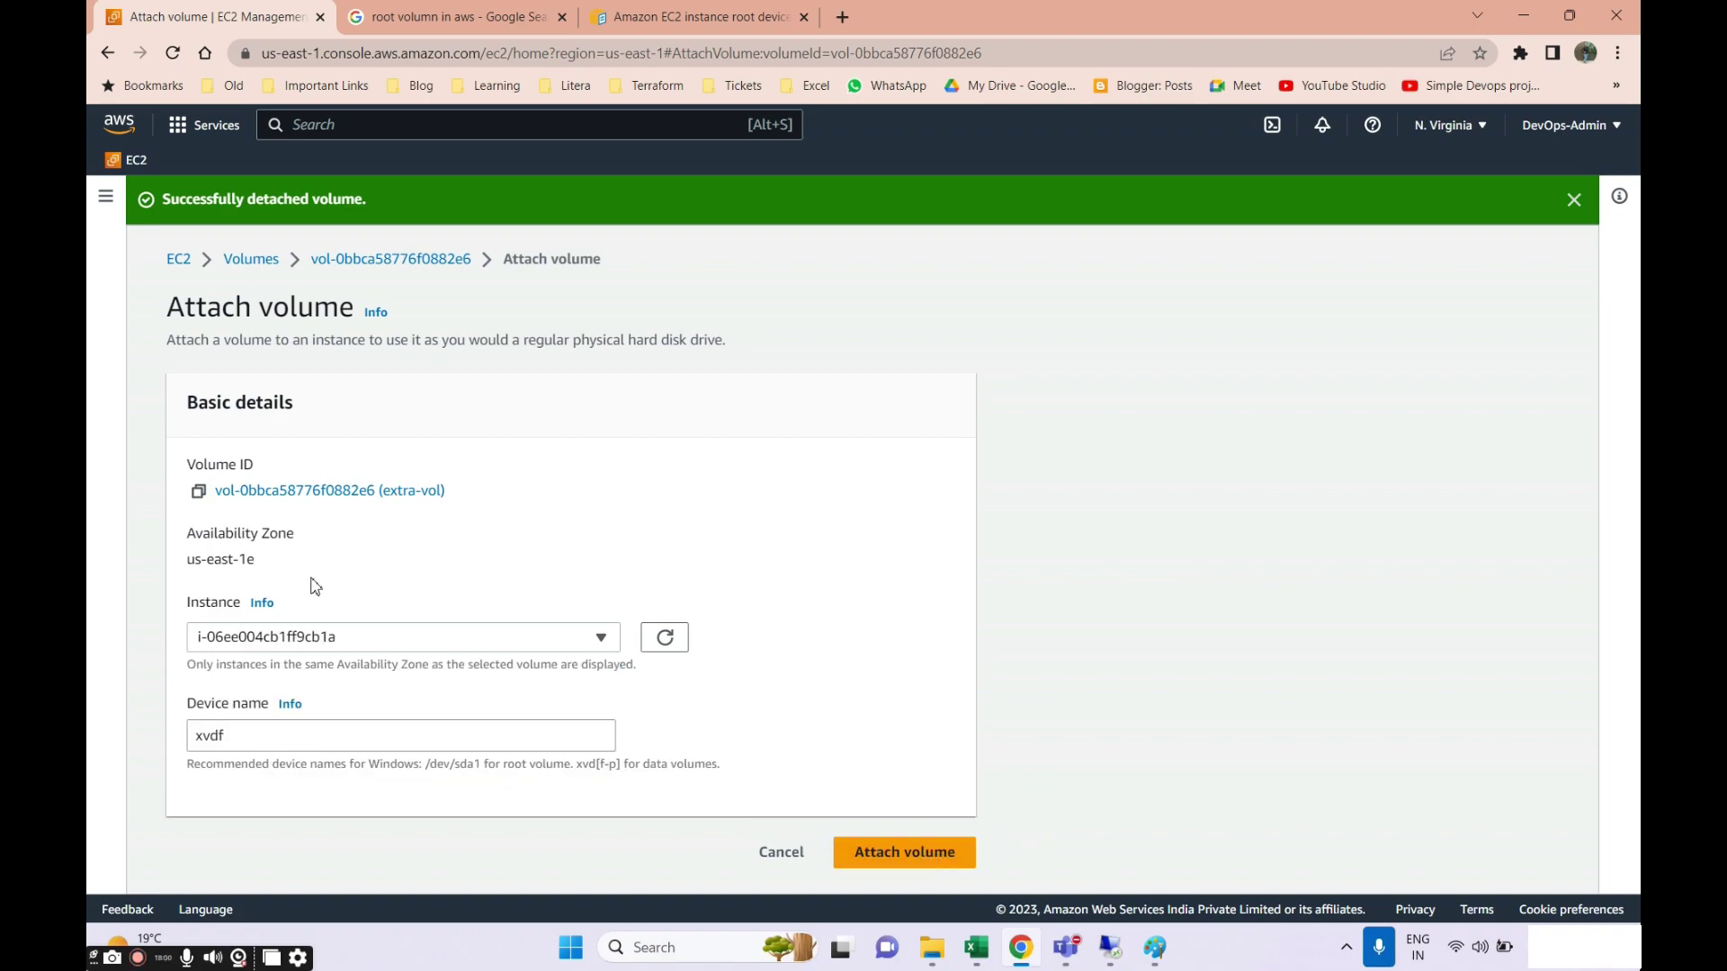
click(877, 852)
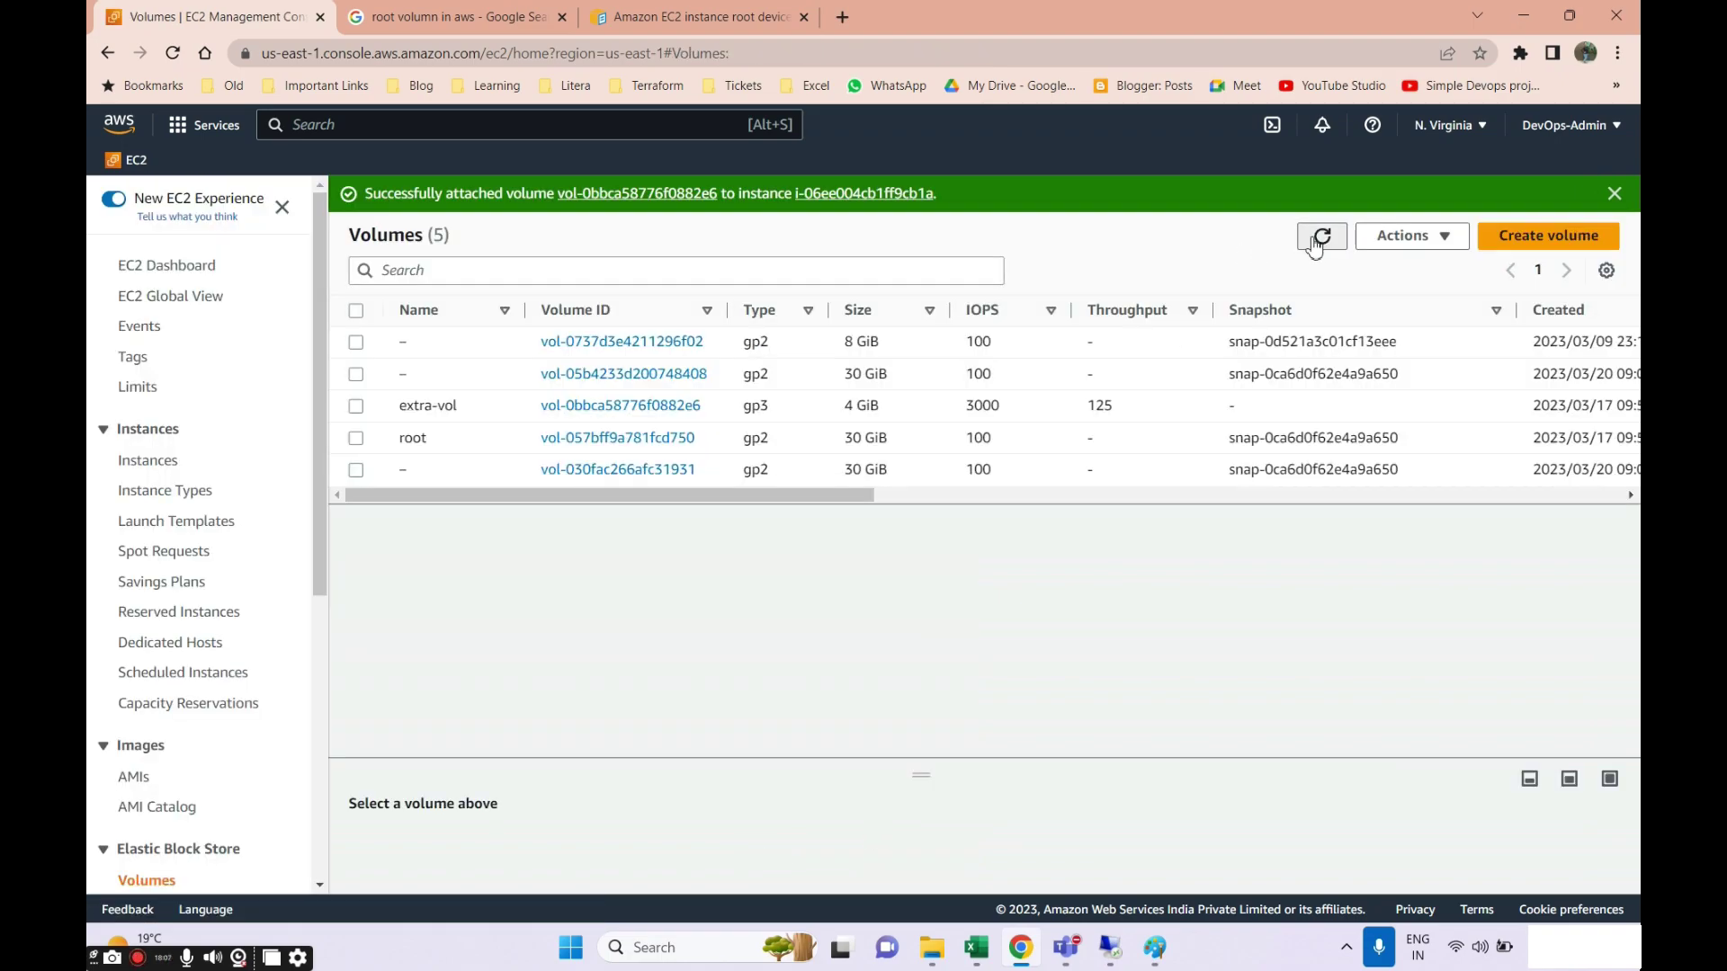
Refresh the volumes list, dismiss the attach success banner, and return to the remote desktop.
click(1321, 236)
click(1615, 194)
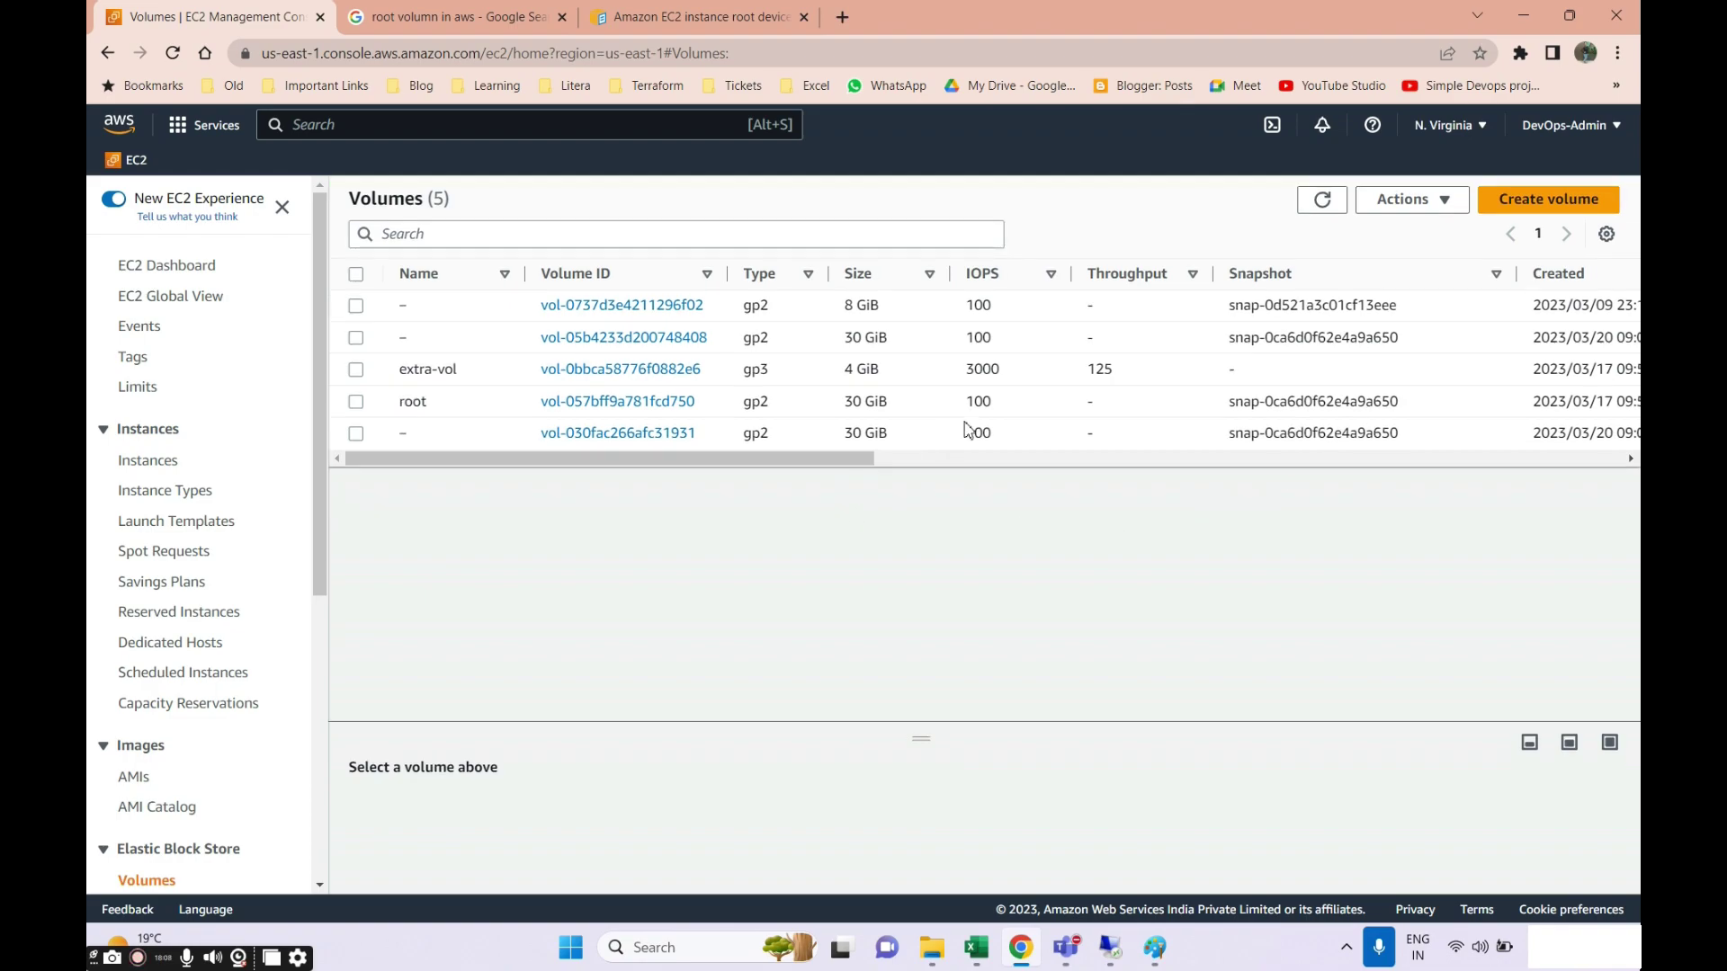
drag(845, 458, 1056, 473)
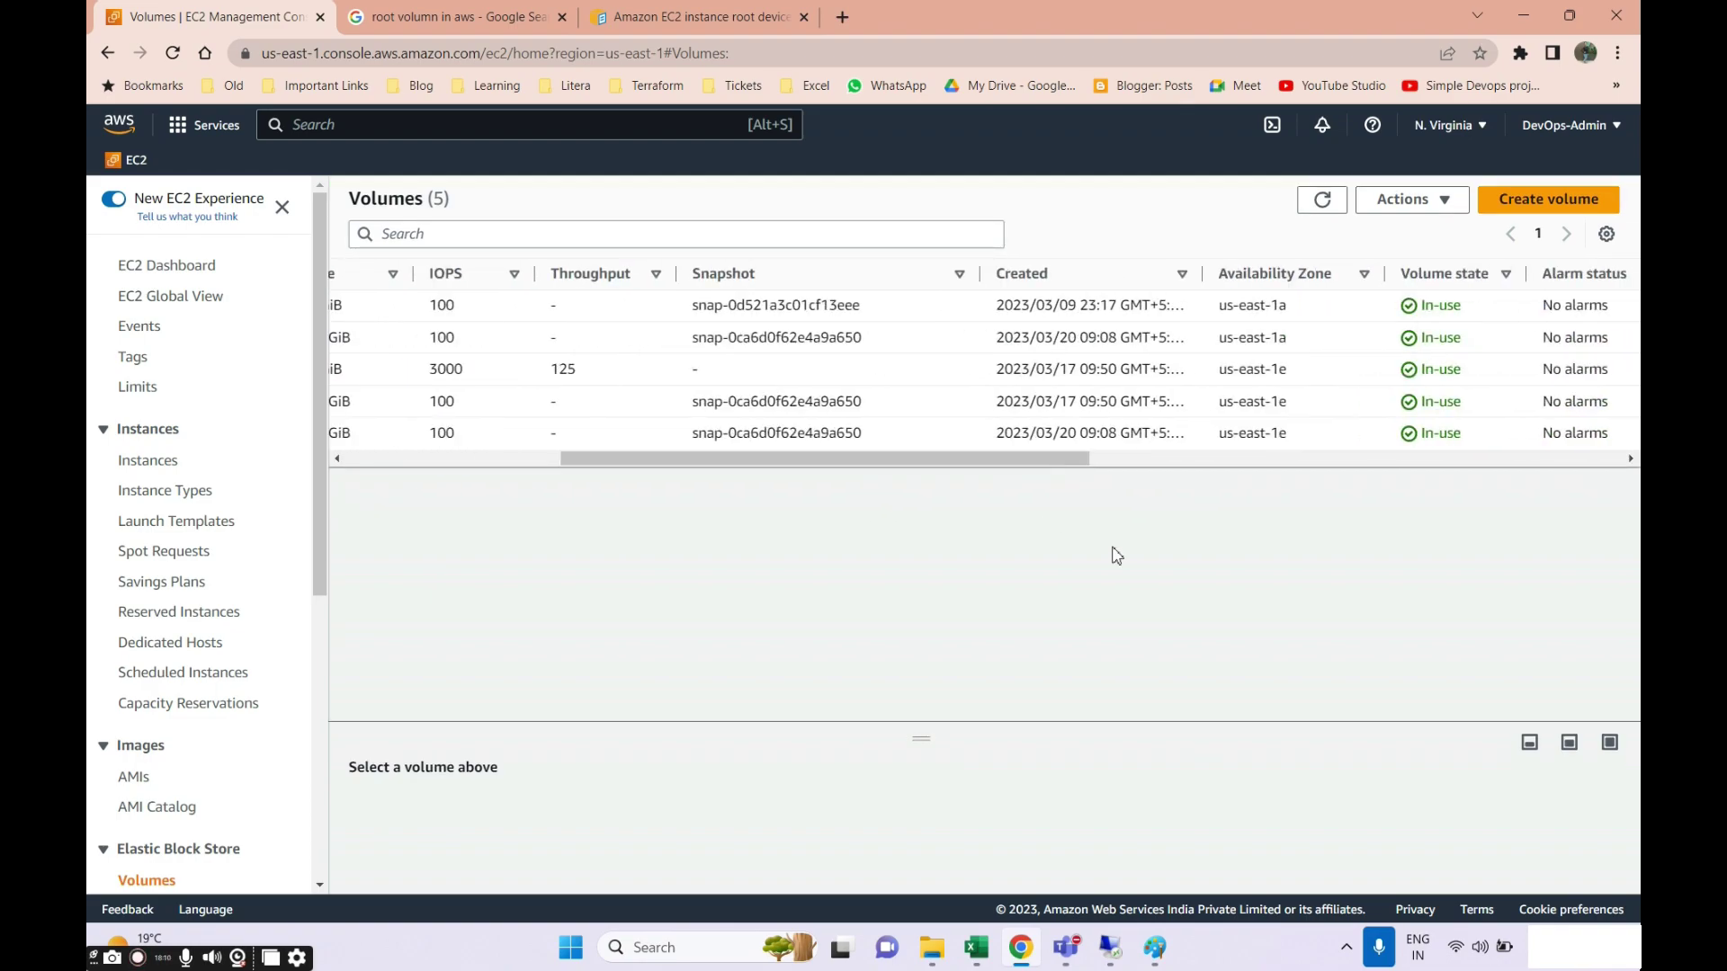
click(1110, 947)
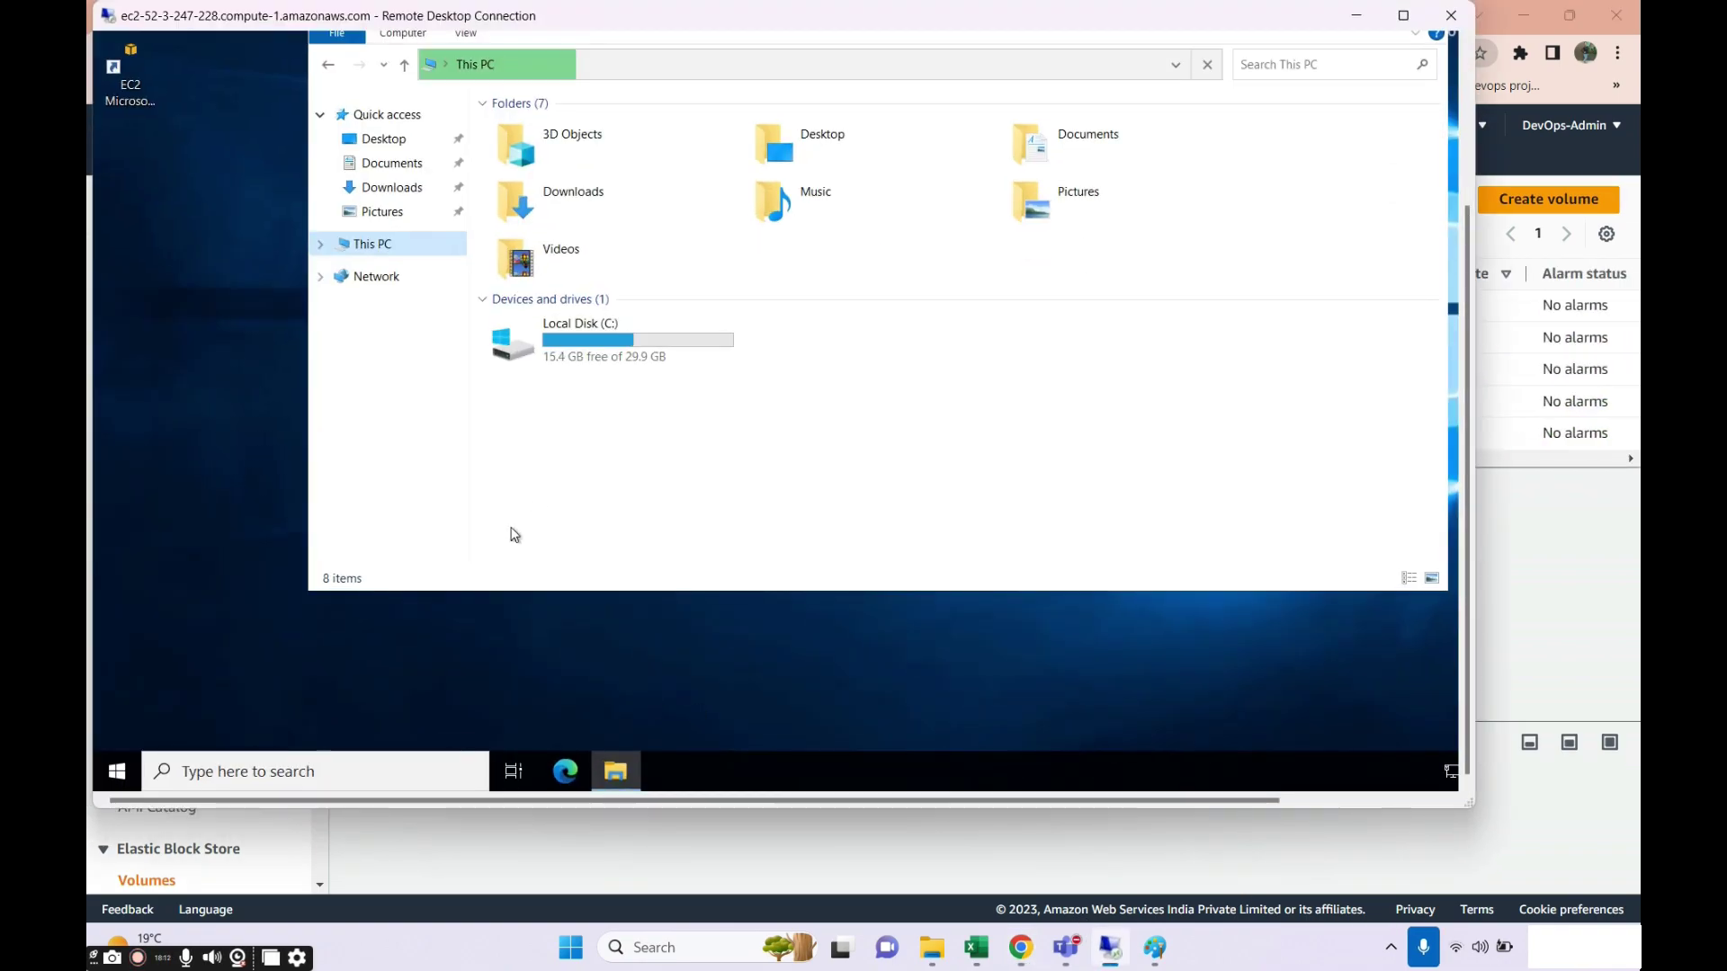
Refresh the remote This PC view, then search 'disk' to launch Disk Management.
right_click(678, 422)
click(743, 502)
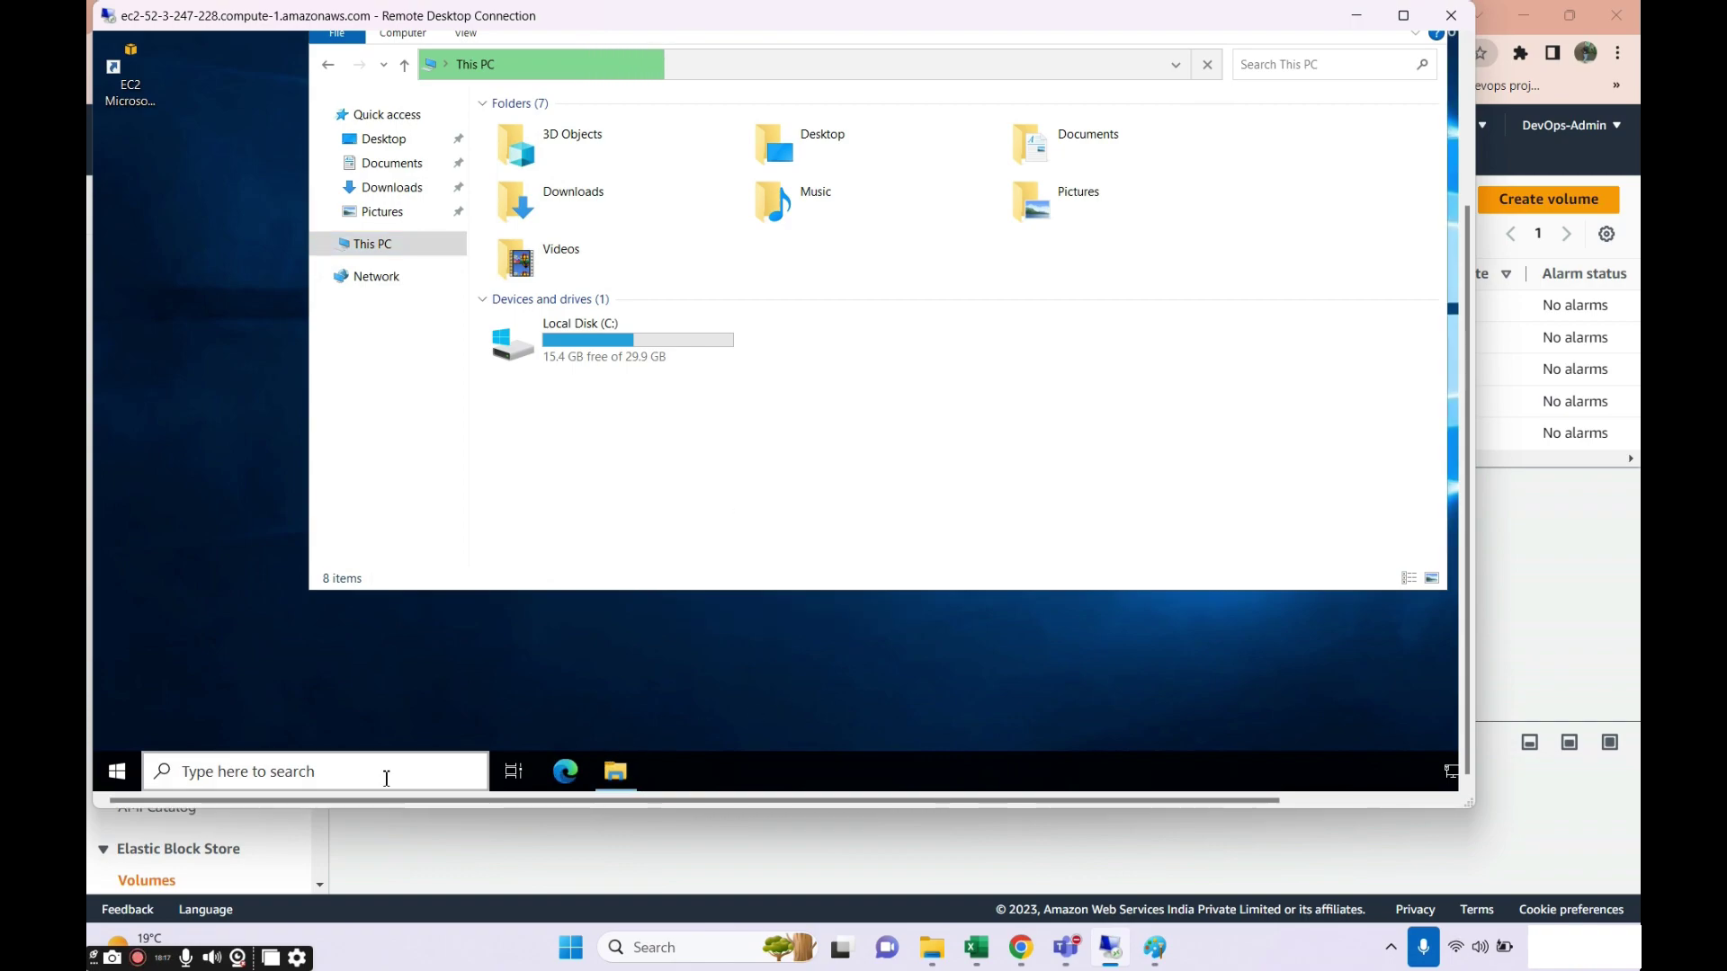
click(385, 775)
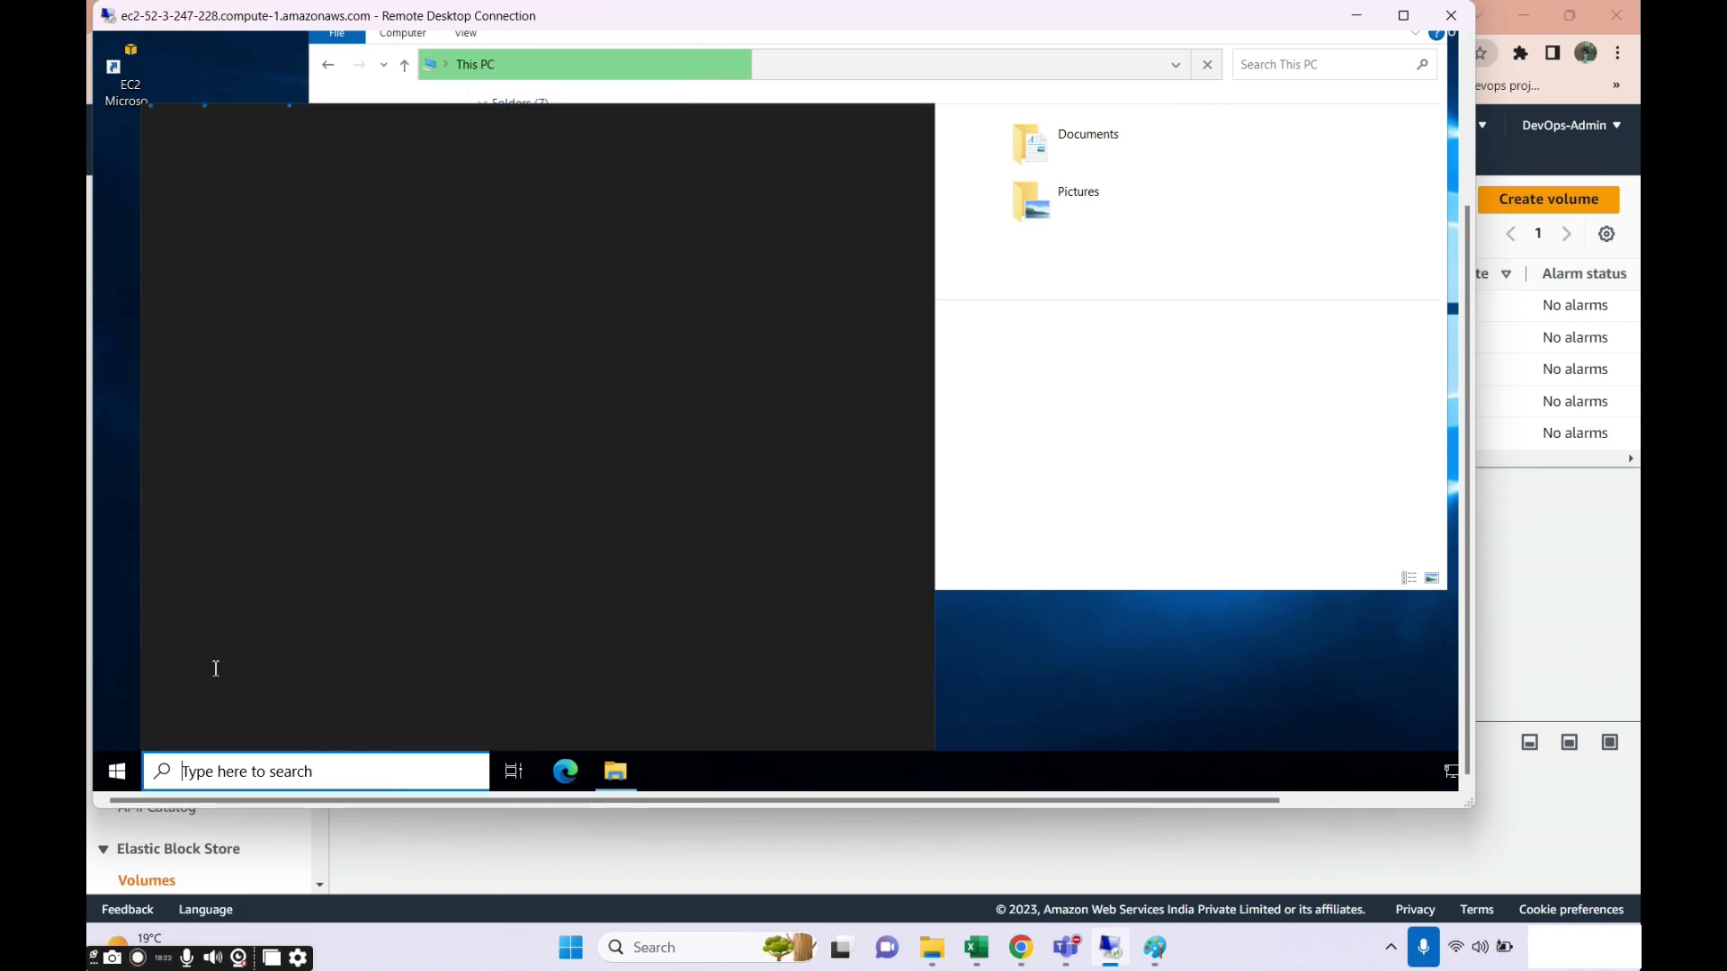
text(disk)
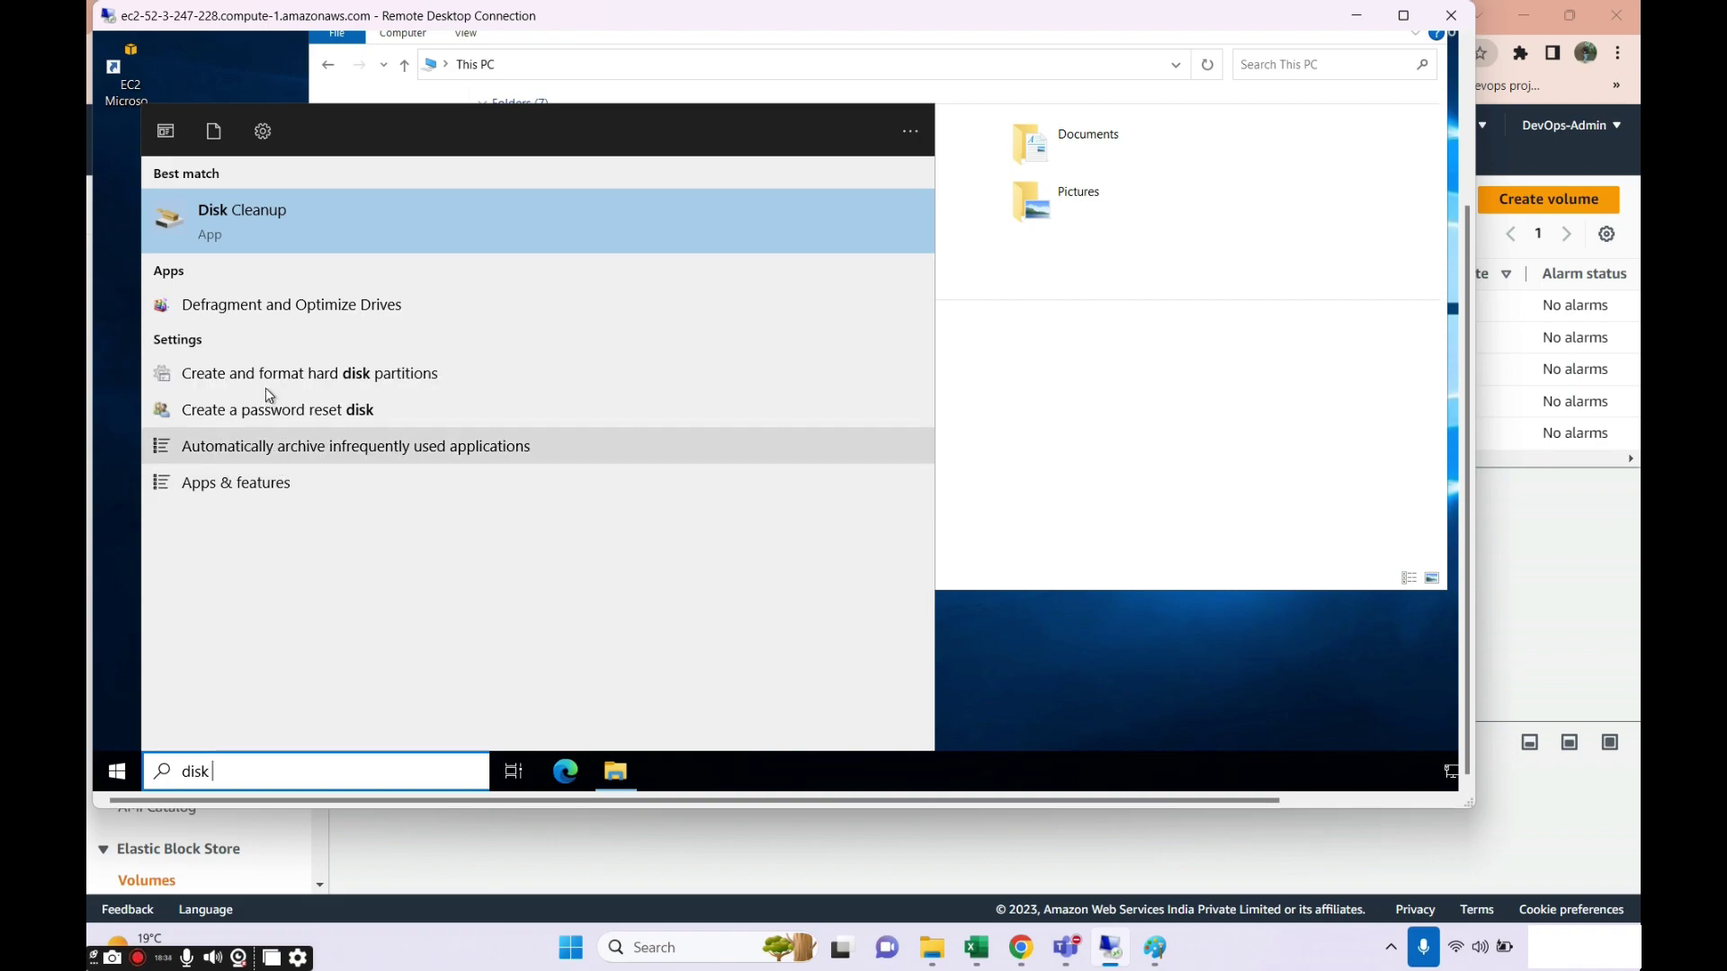
click(275, 378)
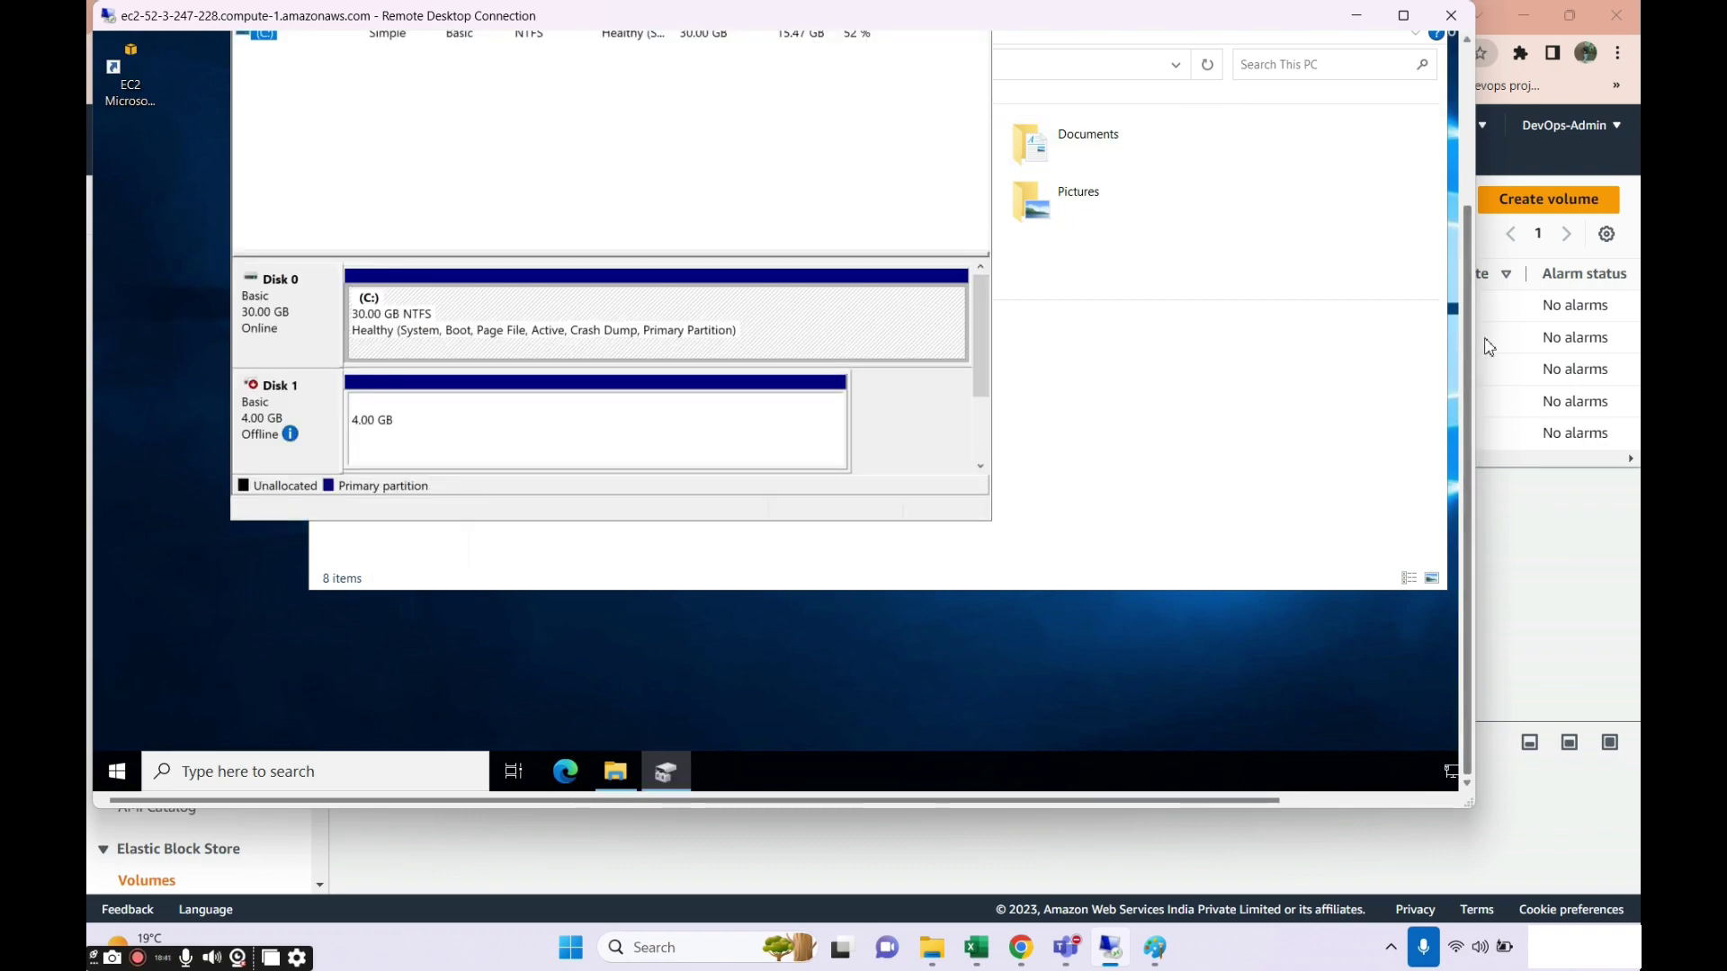
Bring the offline 4 GB Disk 1 online in Disk Management.
scroll(1470, 357, up, 2)
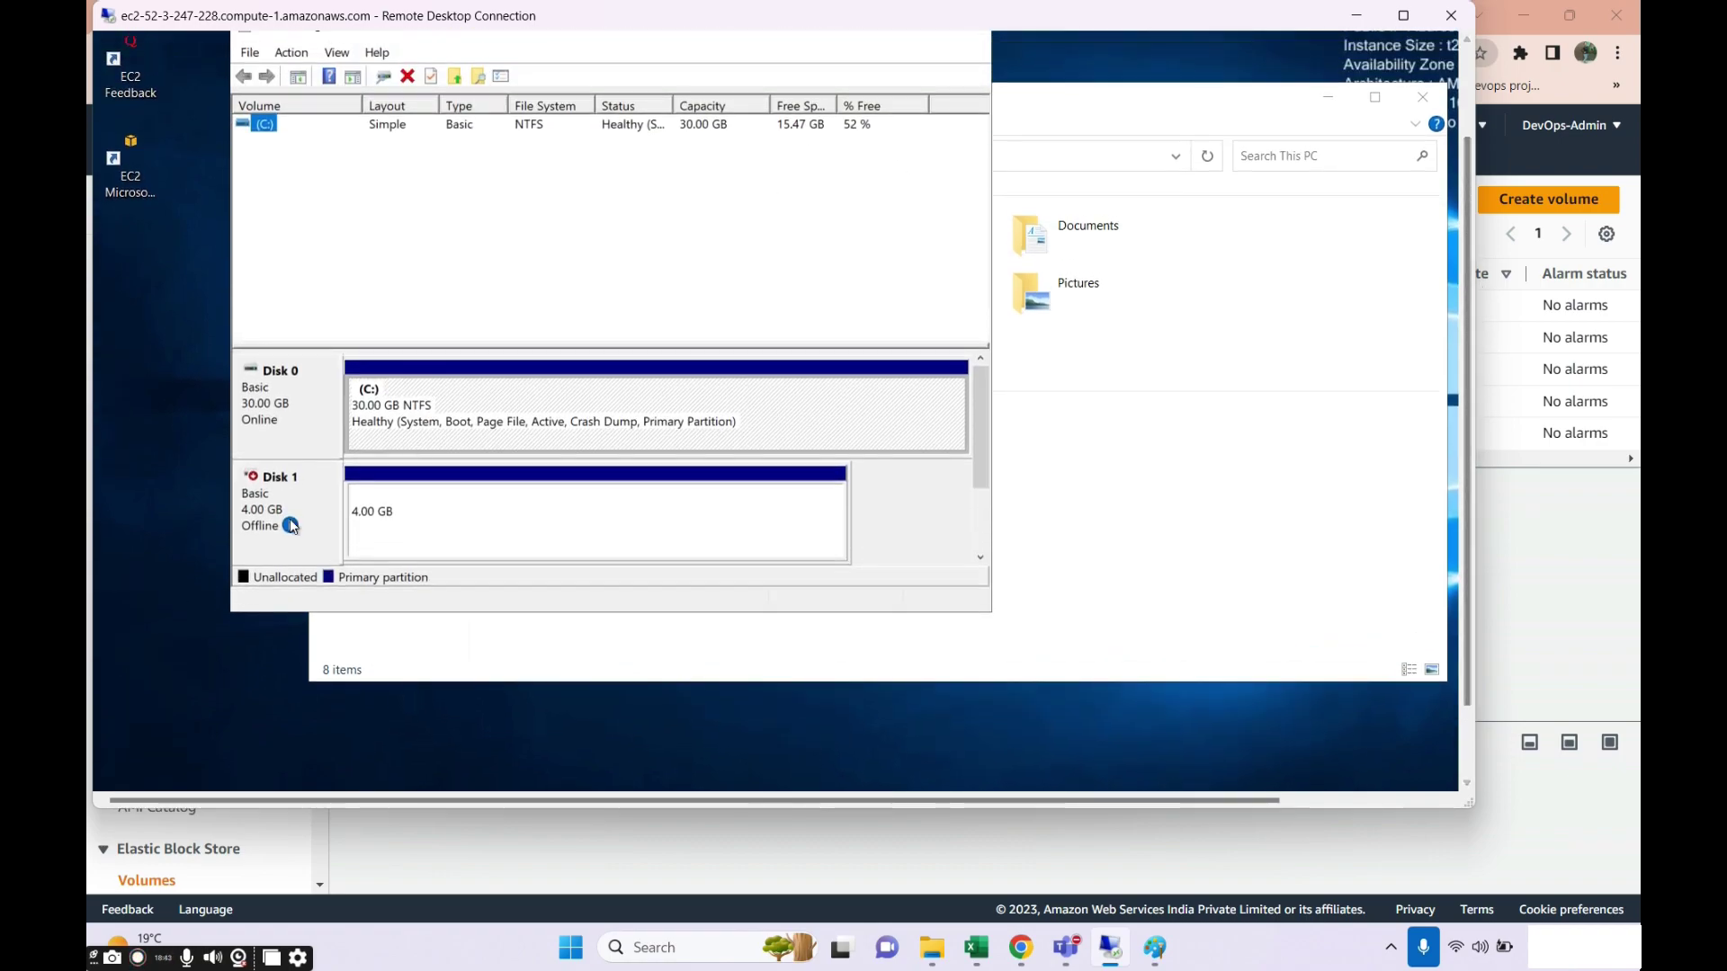
right_click(296, 536)
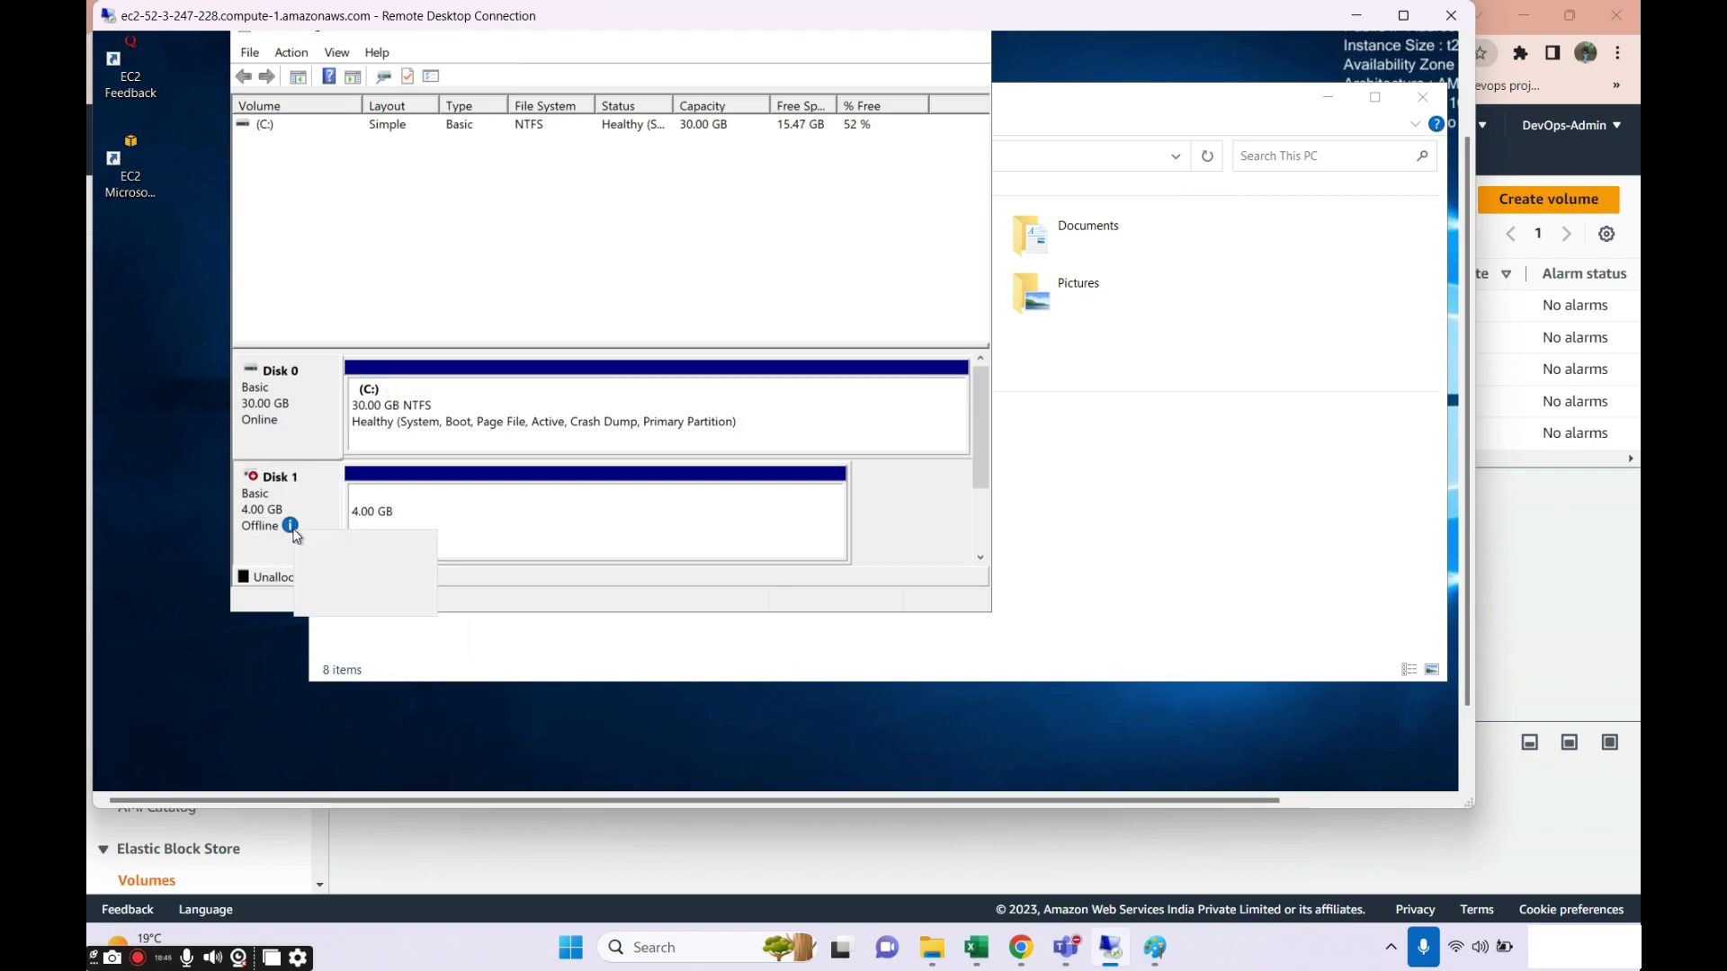
click(317, 543)
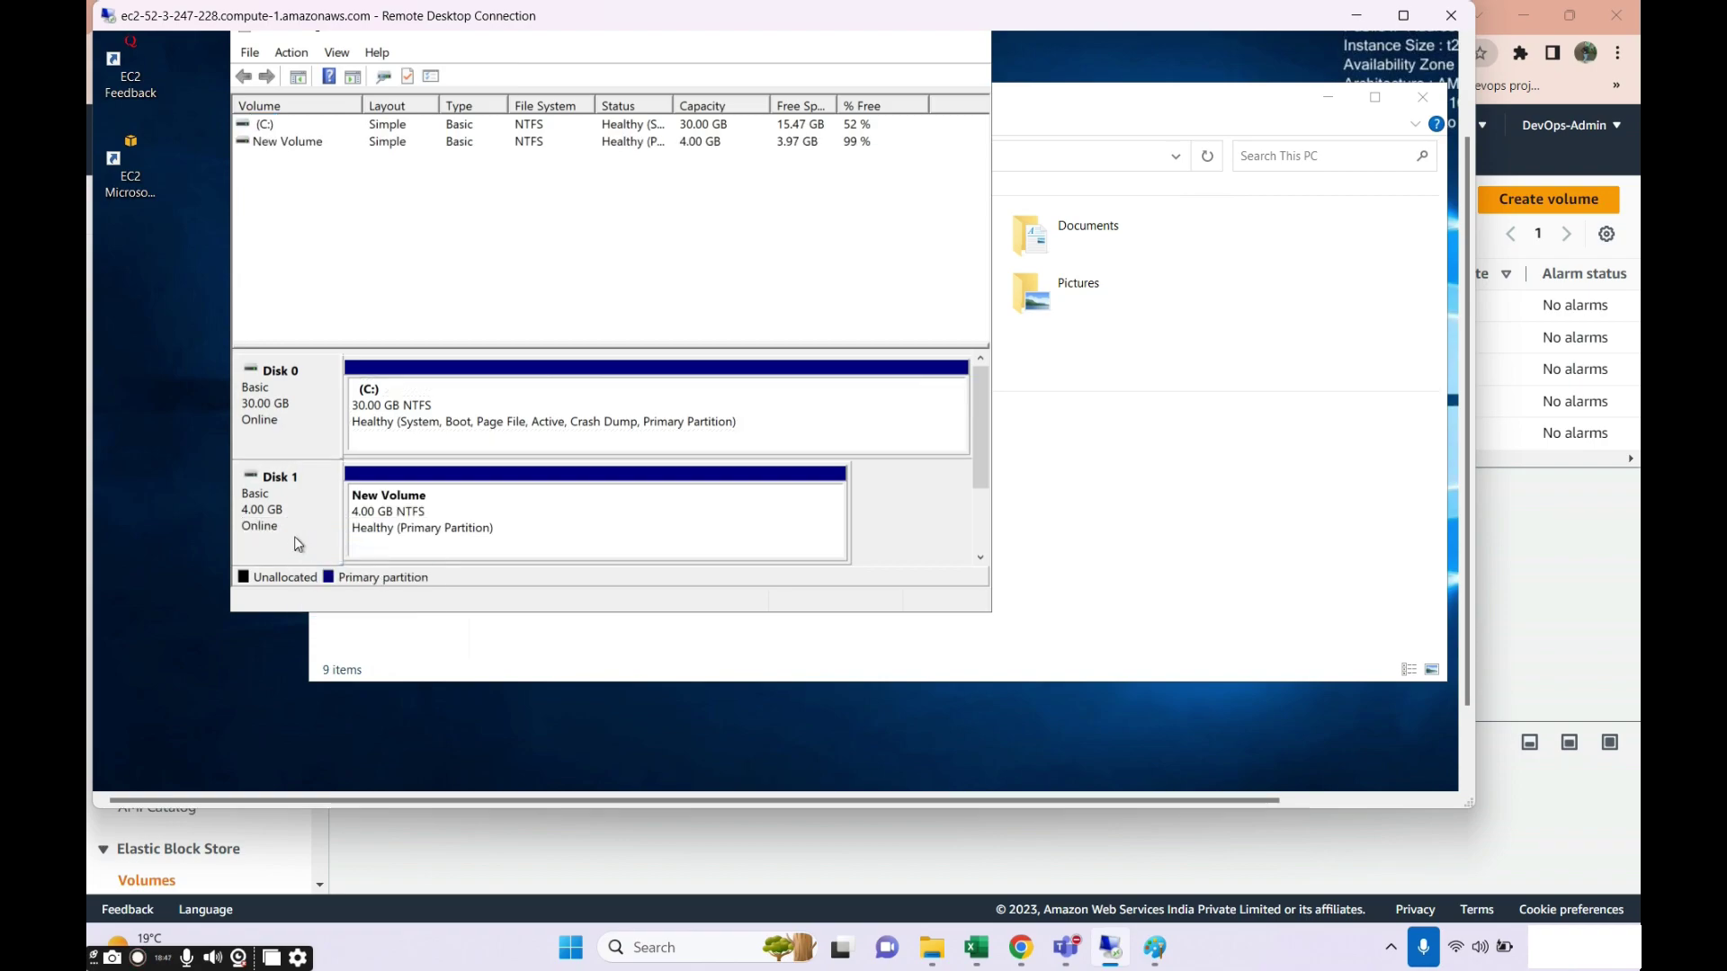
Select the New Volume (D:) partition on Disk 1 and view its options.
right_click(297, 542)
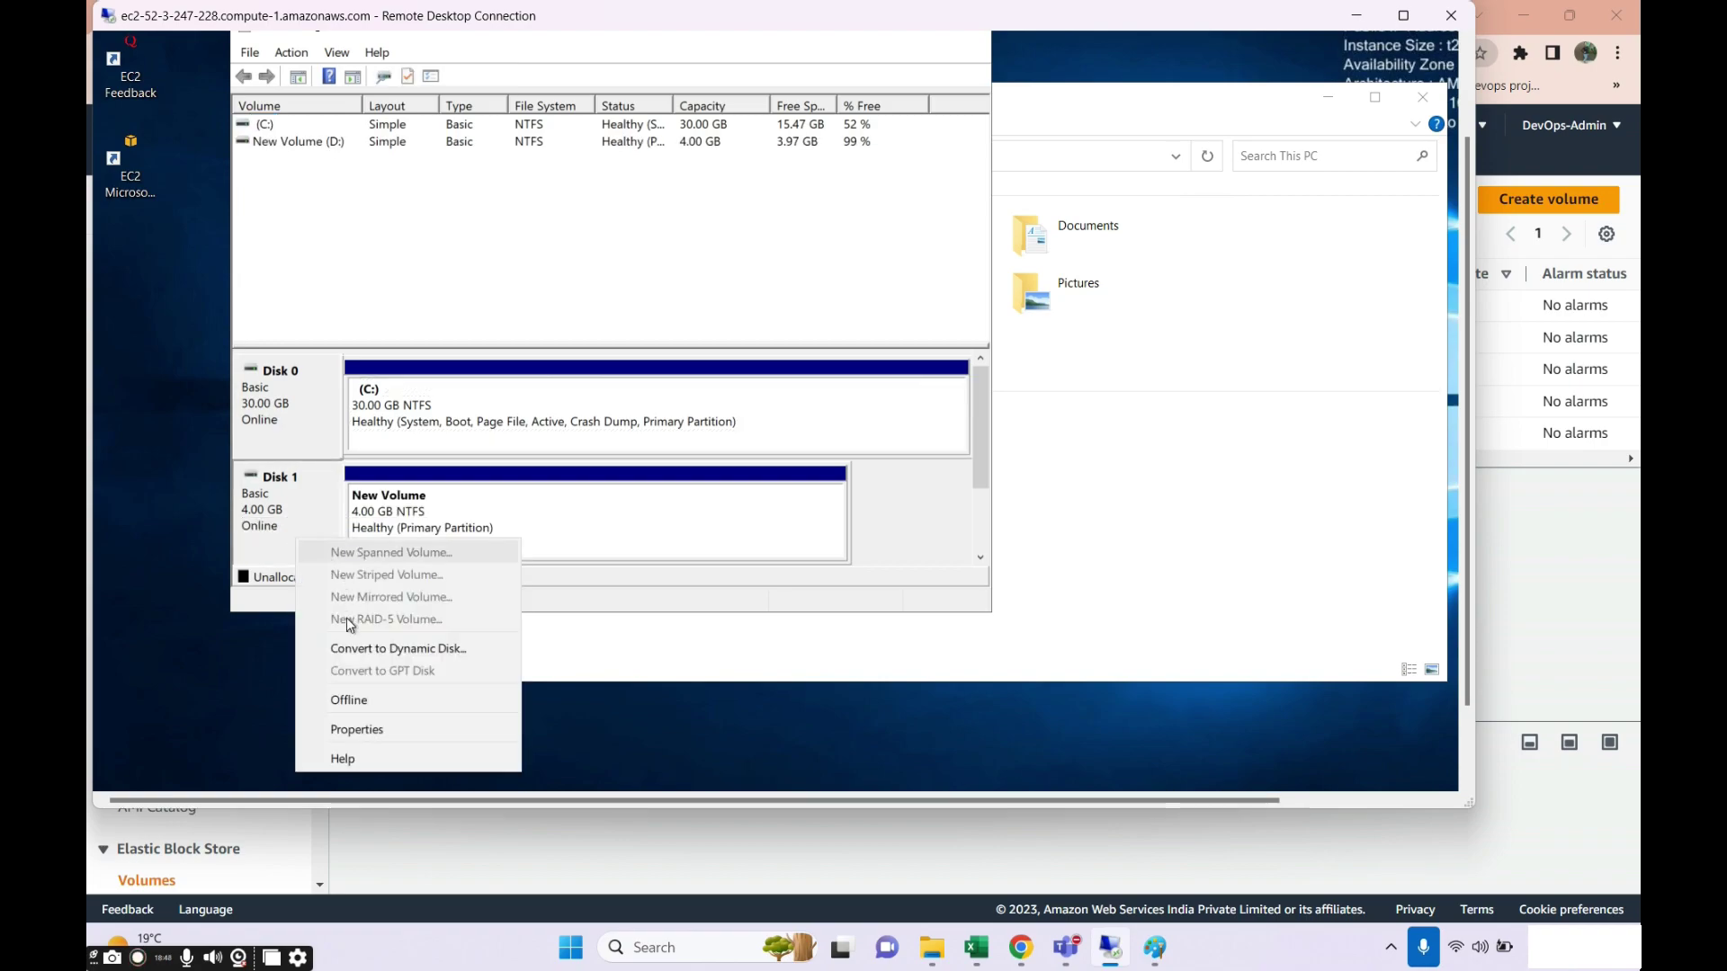
click(439, 500)
right_click(439, 504)
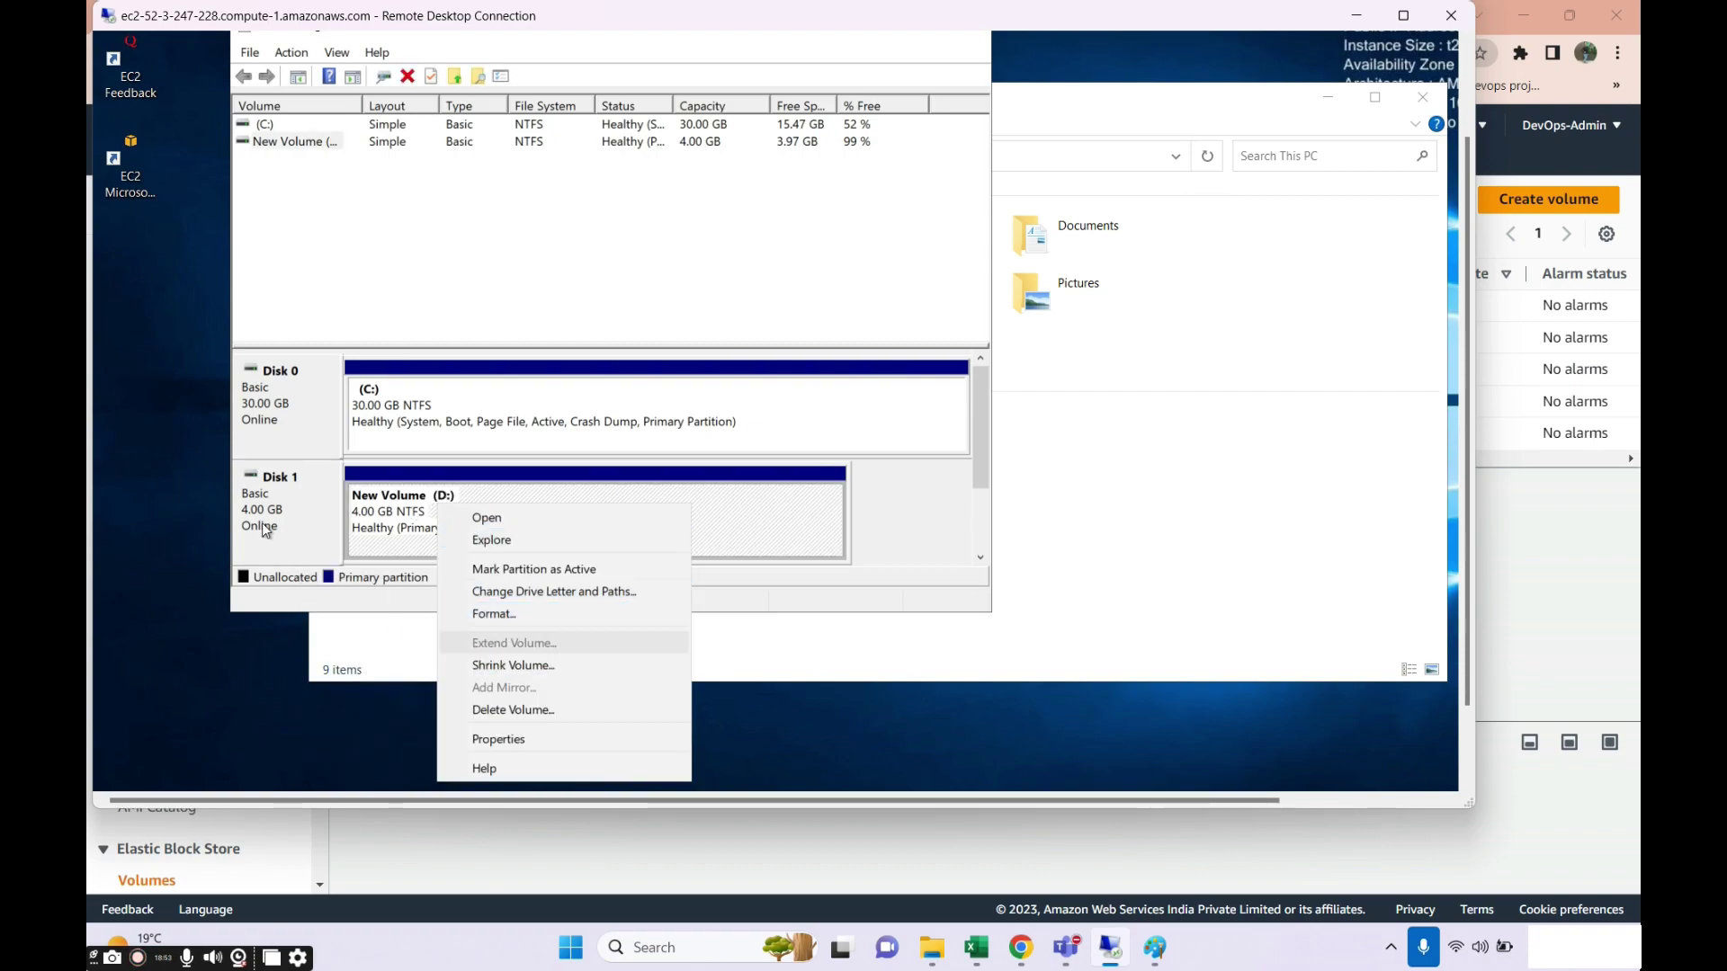
click(290, 520)
right_click(290, 520)
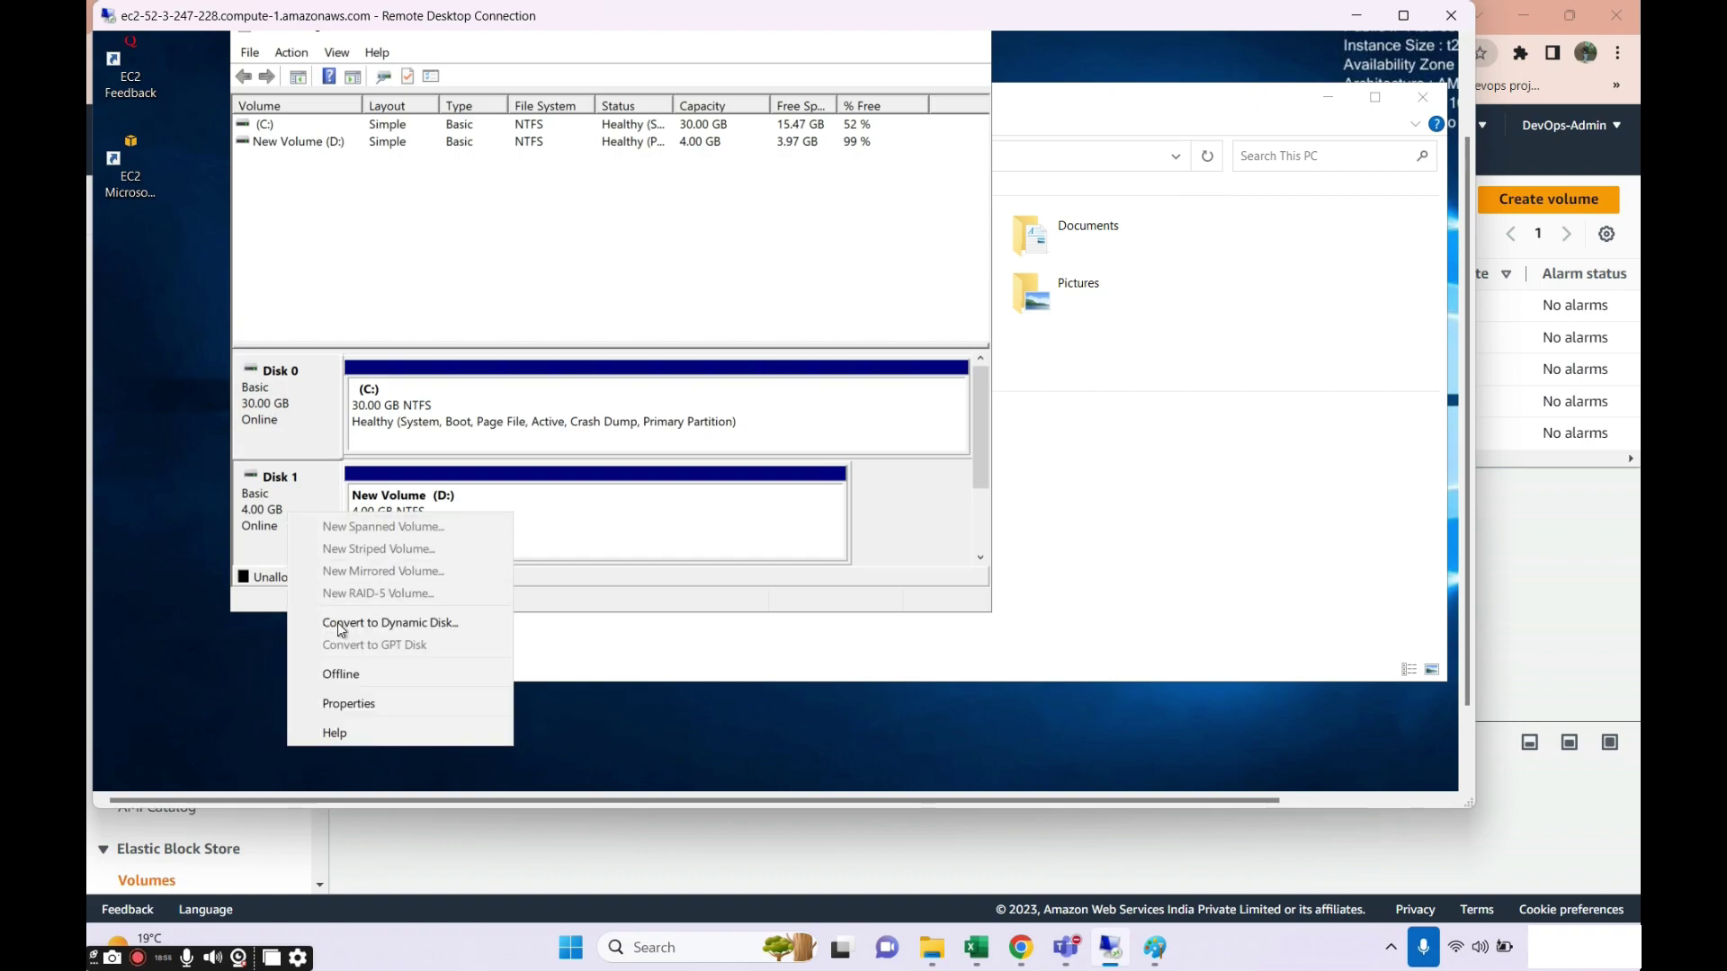
click(627, 517)
right_click(627, 518)
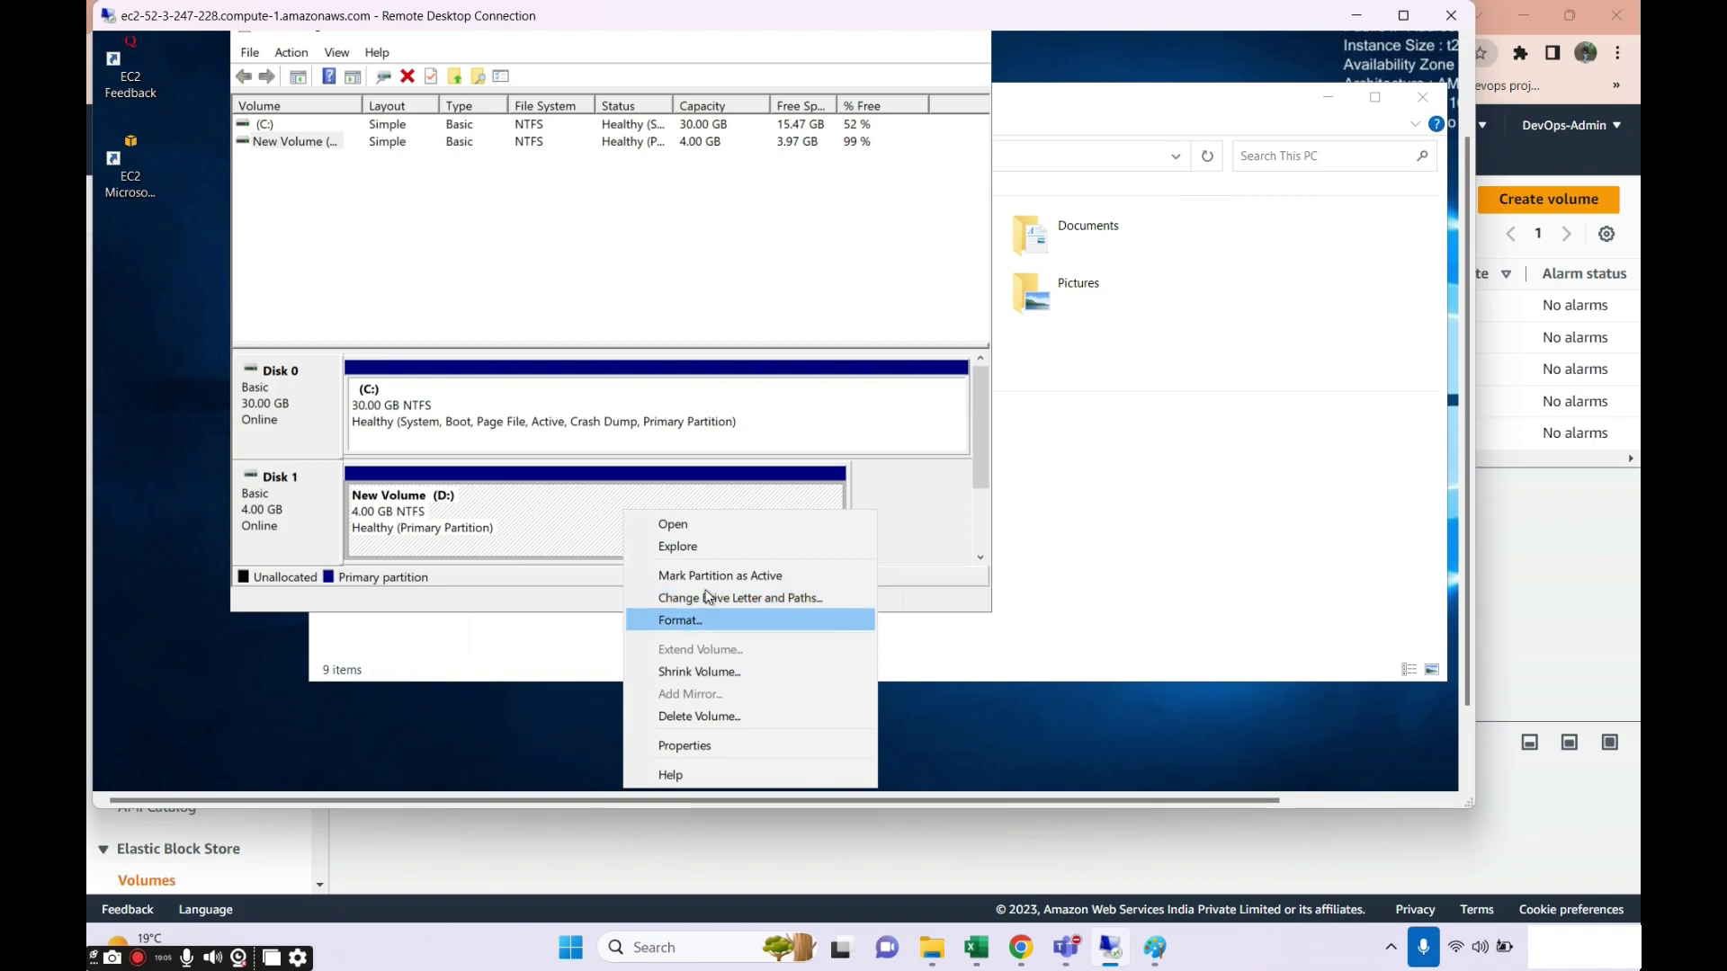
Mark New Volume (D:) as the active partition and refresh This PC so the drive appears.
click(710, 580)
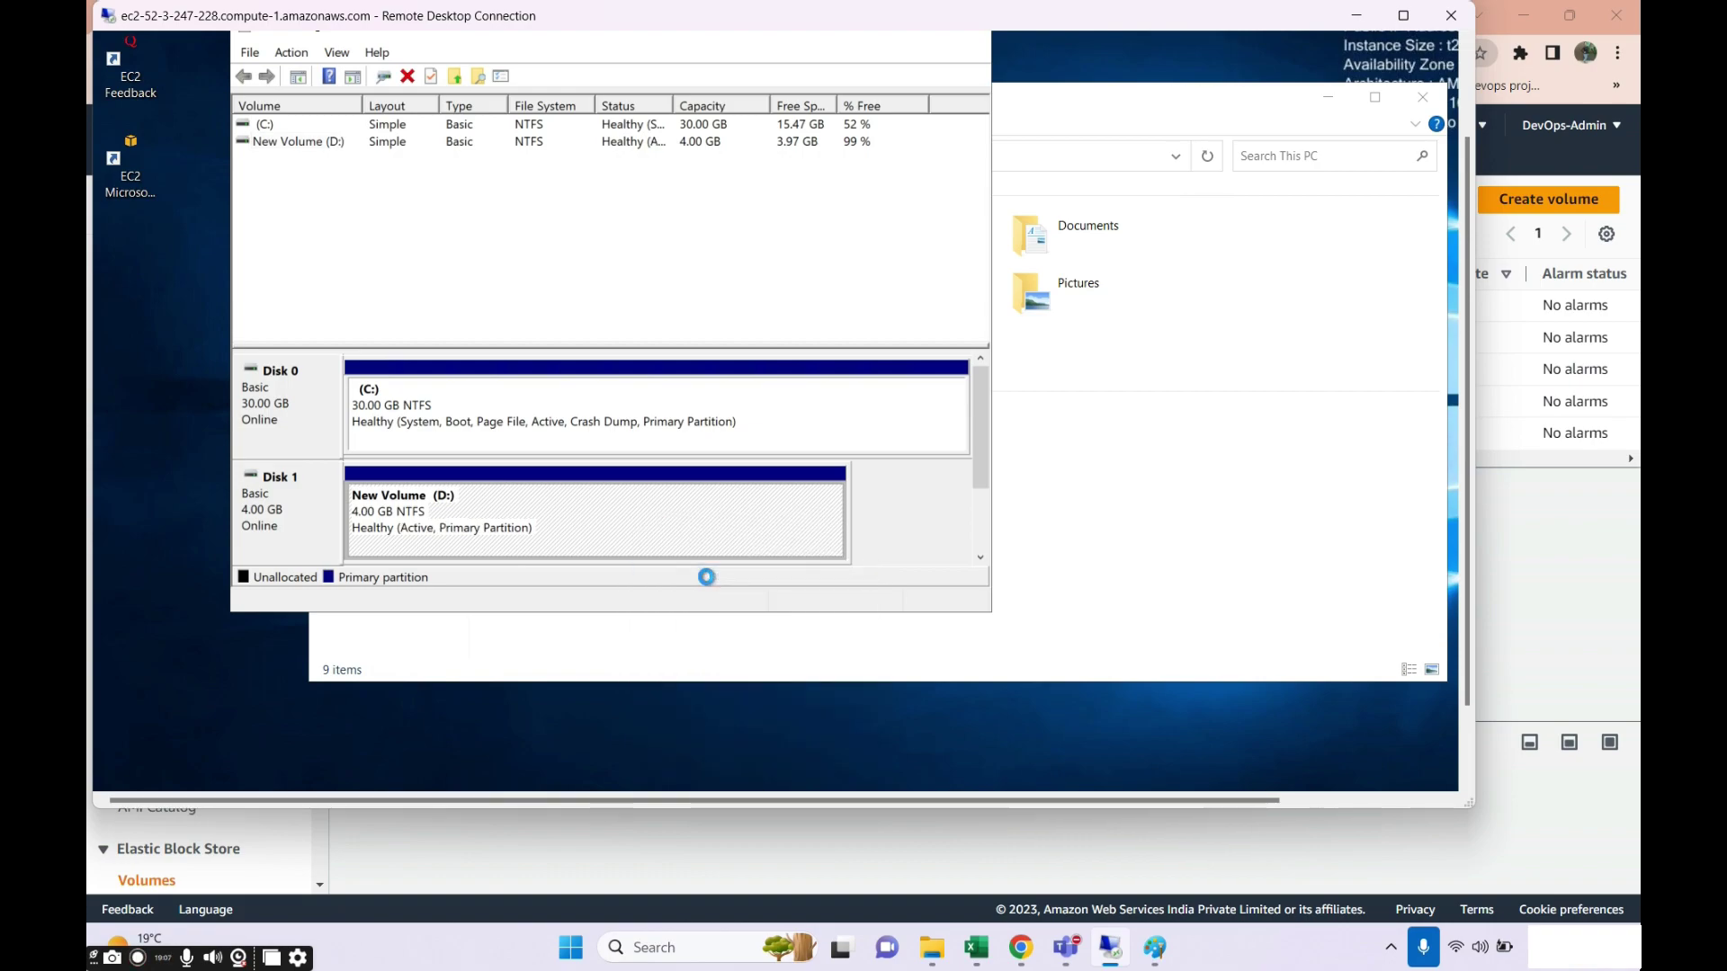
right_click(459, 552)
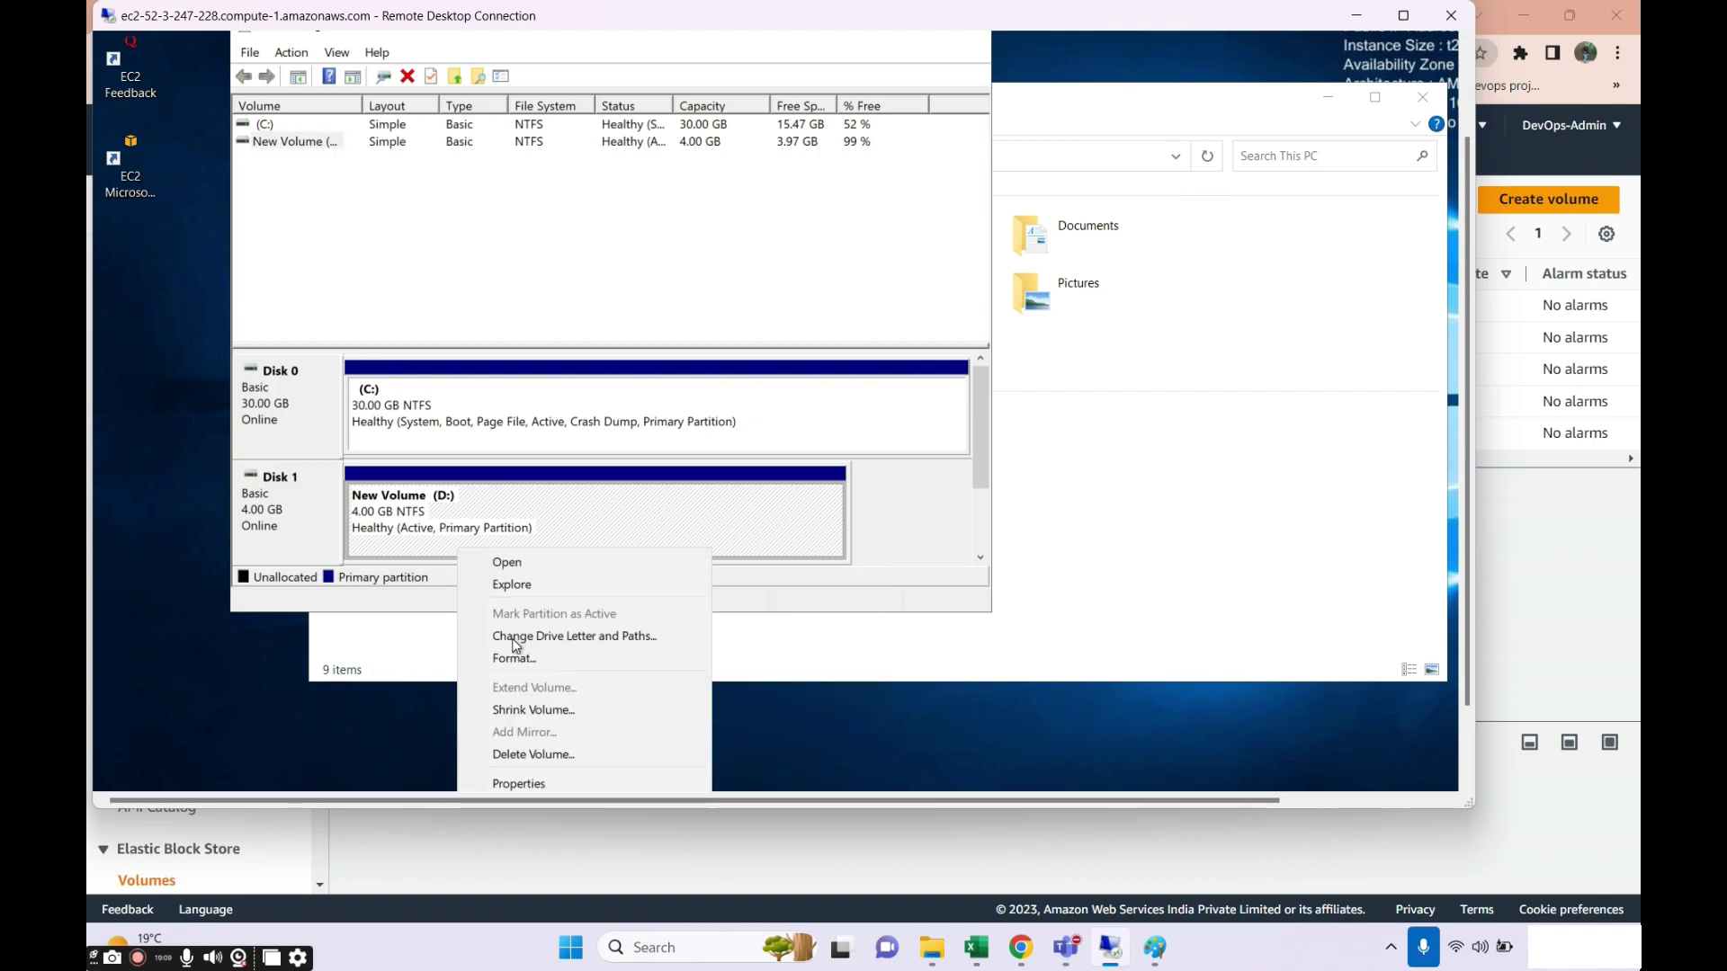
right_click(1080, 467)
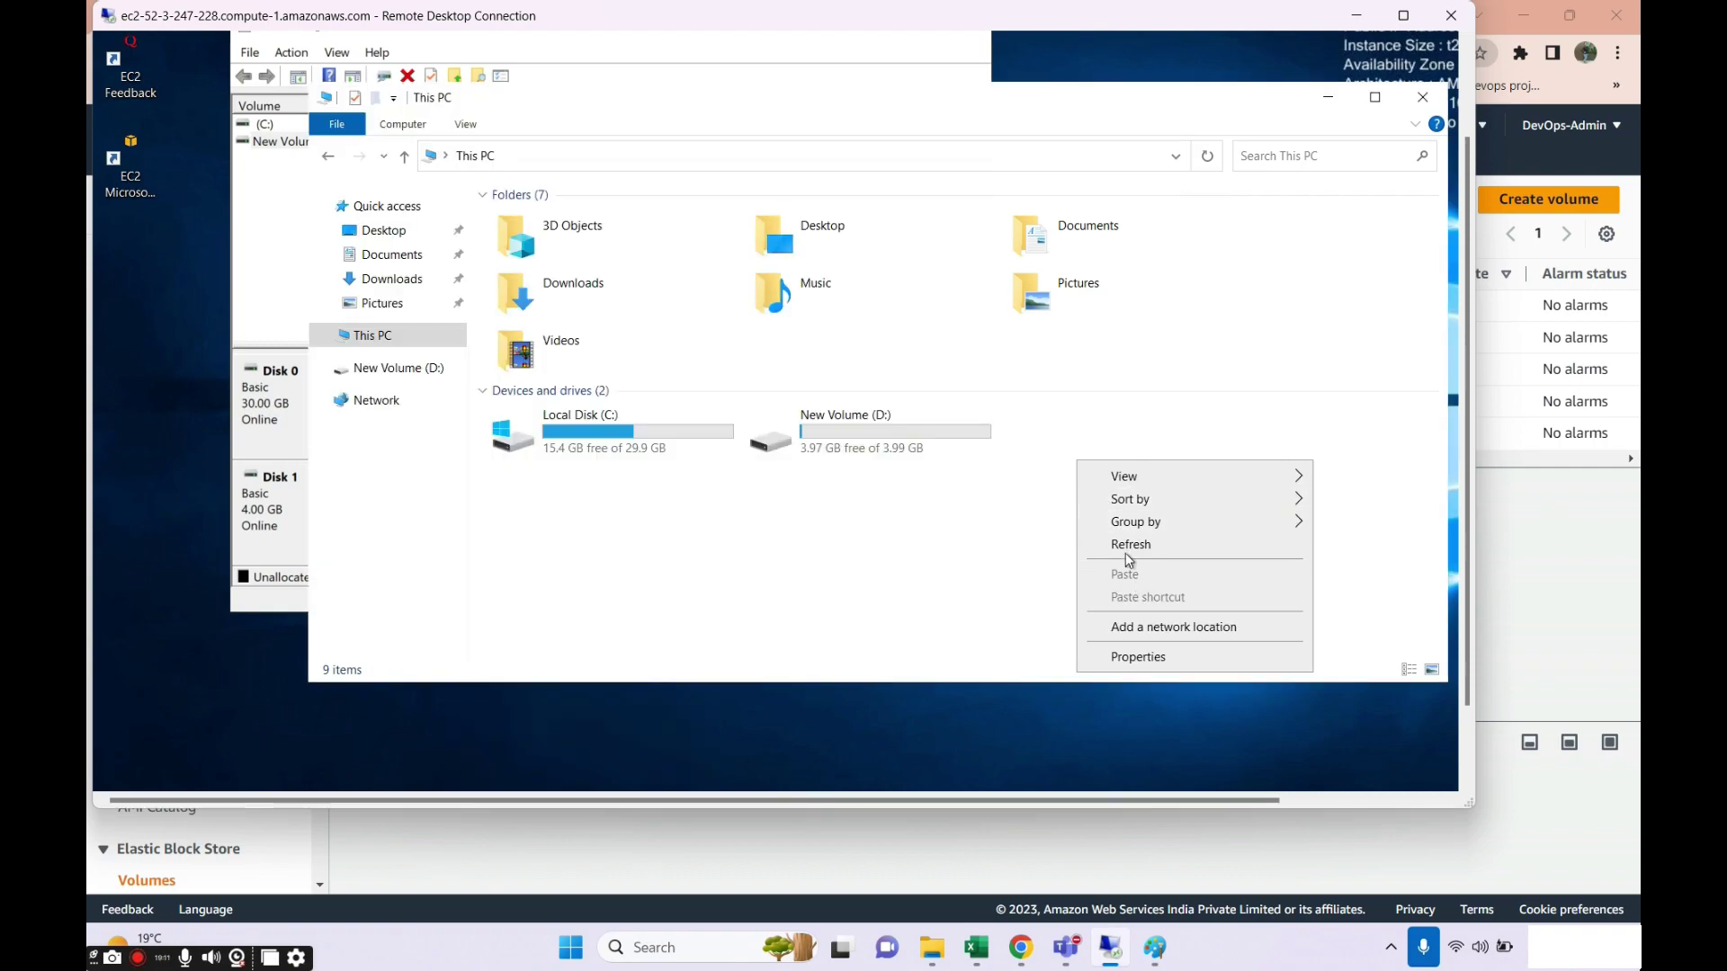
click(987, 523)
Confirm D: holds the sample 4 GB folder and 4gb vol file, then close Explorer.
double_click(865, 445)
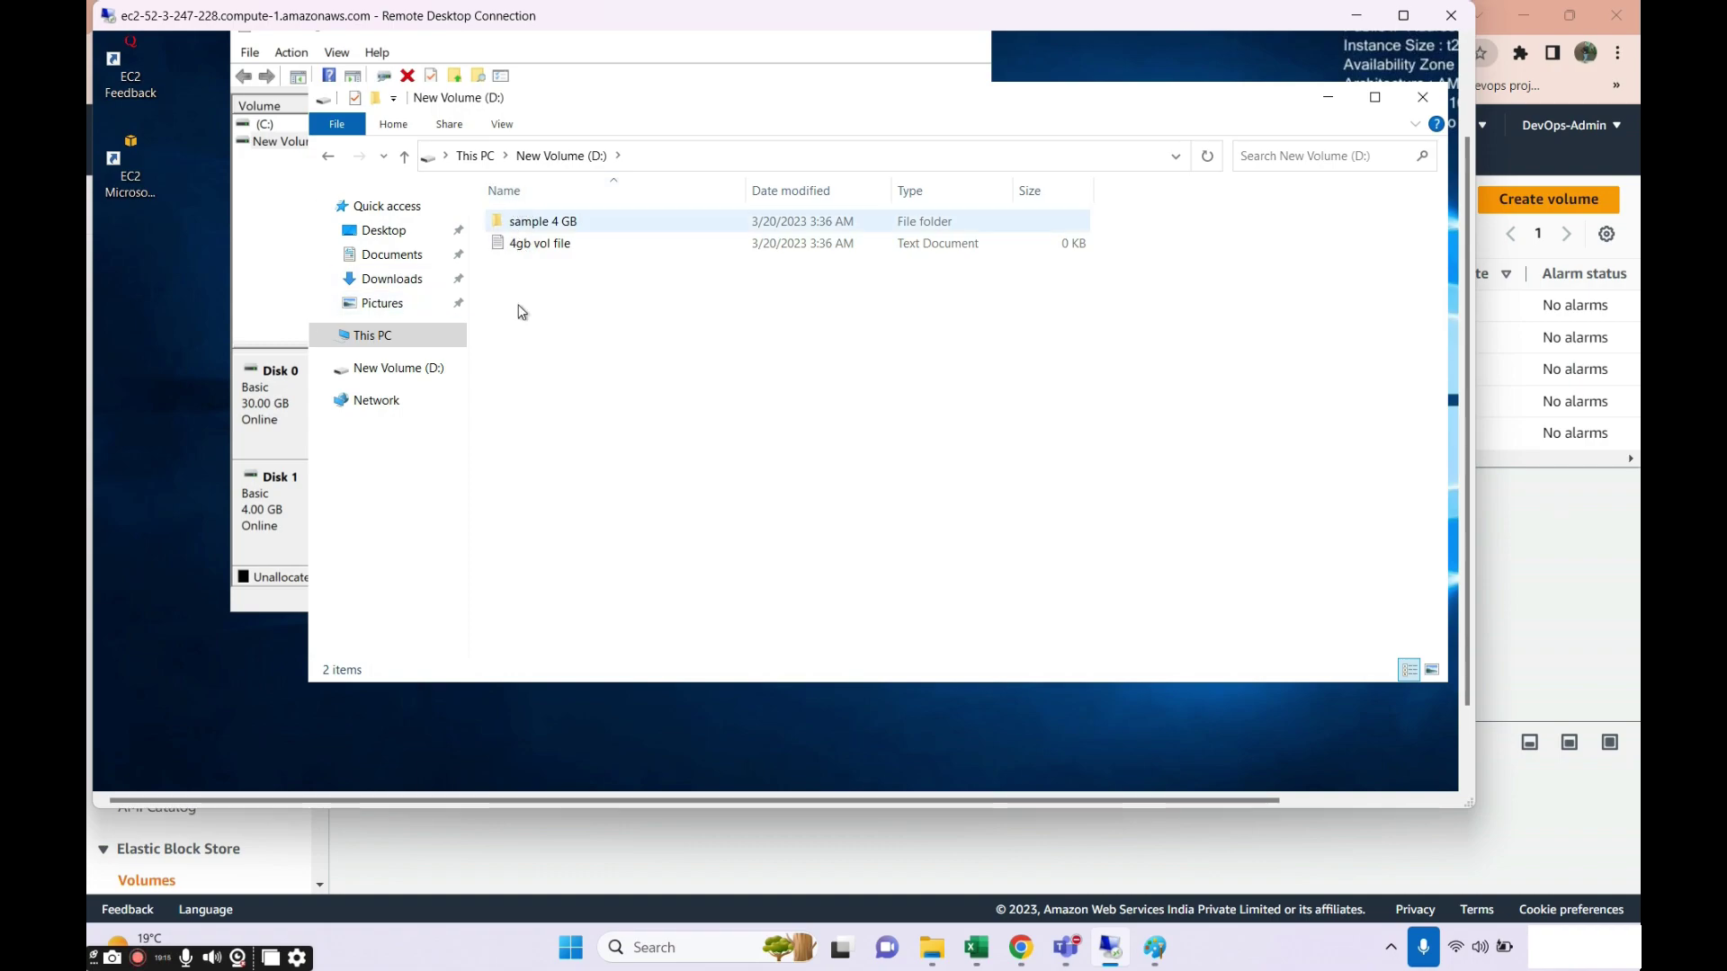
click(539, 231)
click(845, 322)
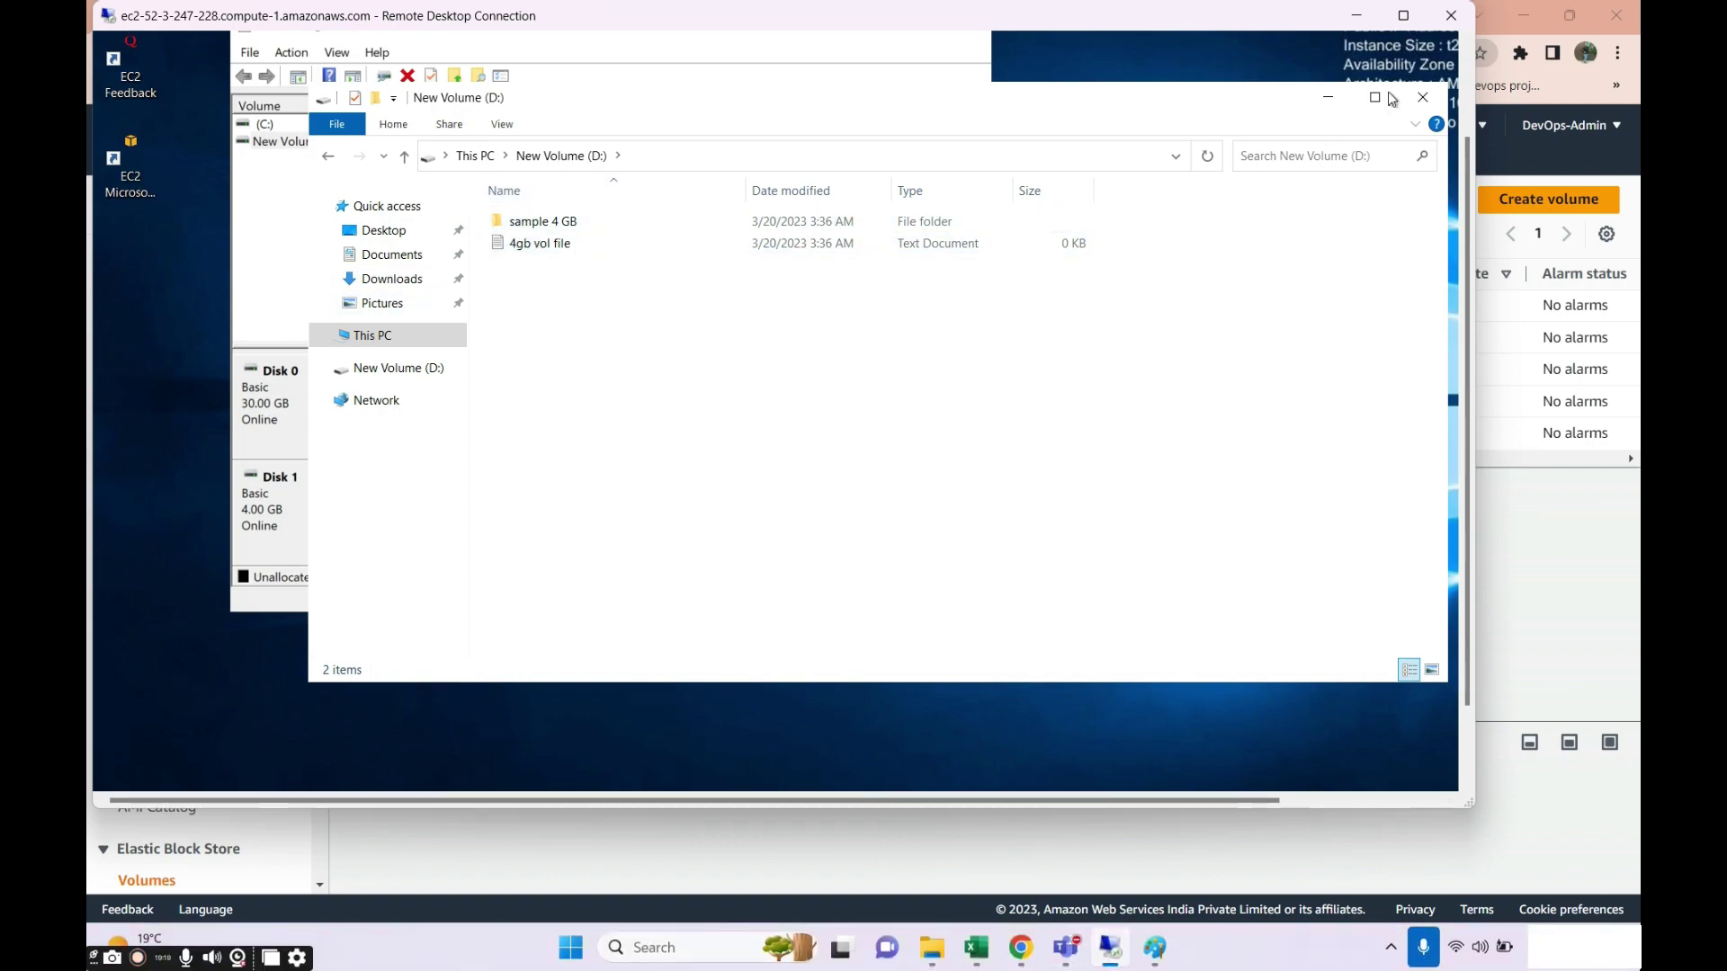
click(1421, 99)
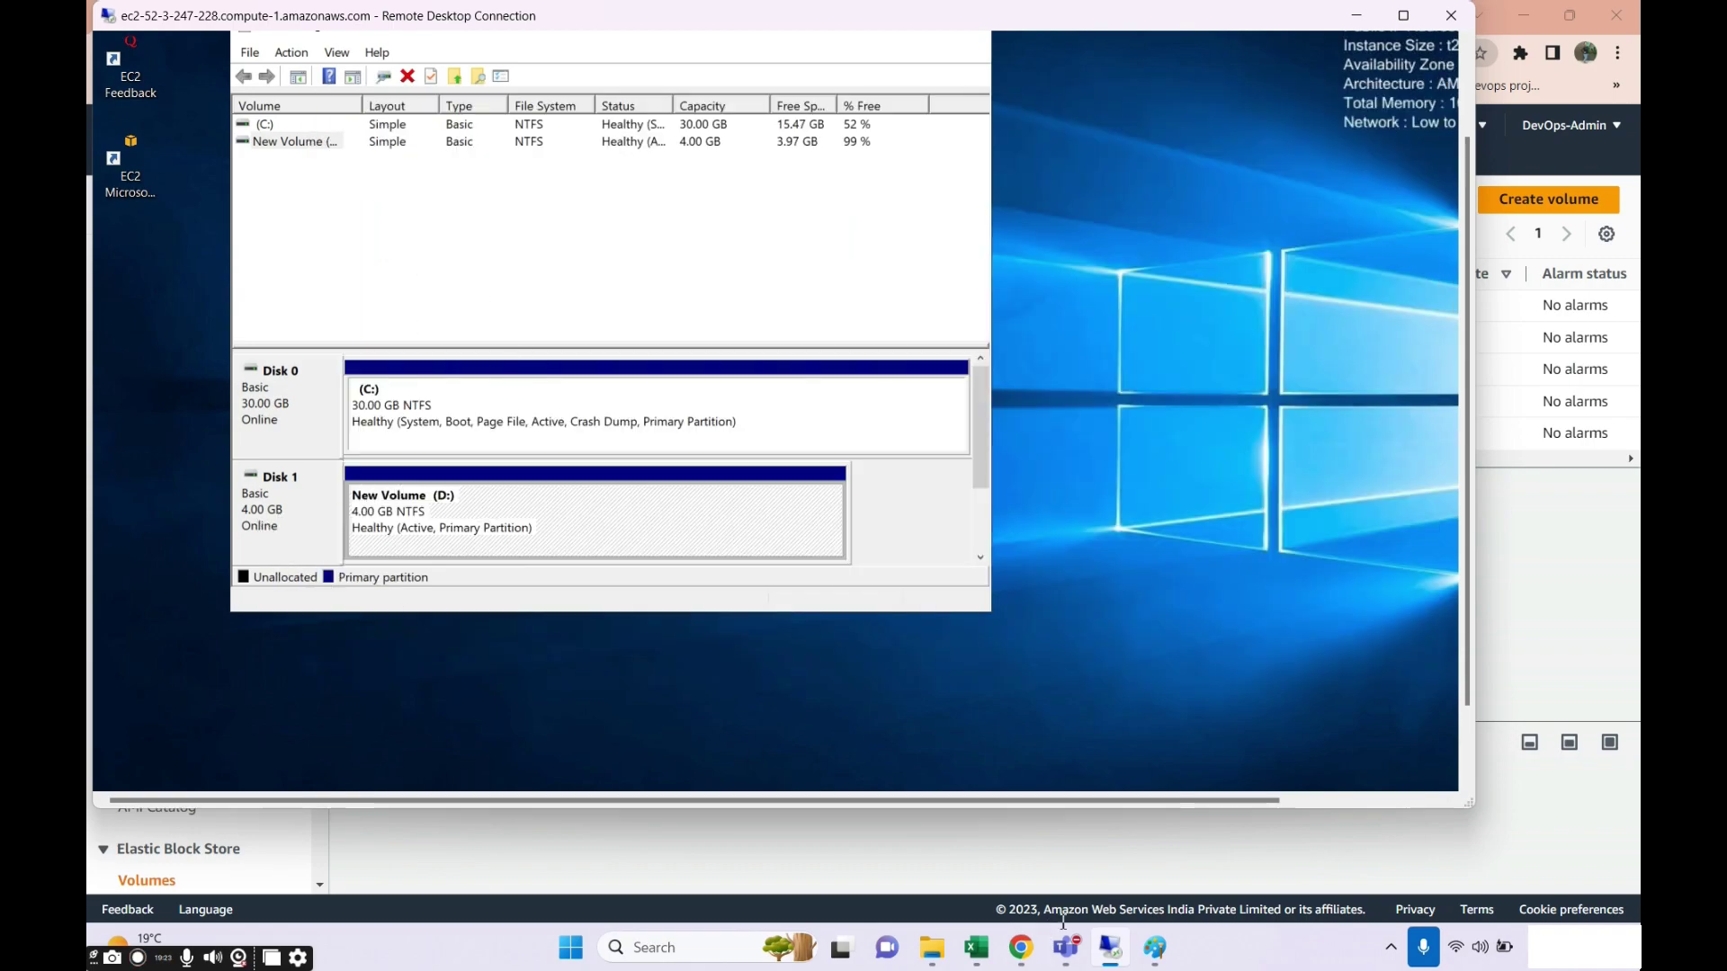
Back on the EC2 Volumes page, select the 4 GiB extra-vol volume and open its Actions menu.
click(1021, 947)
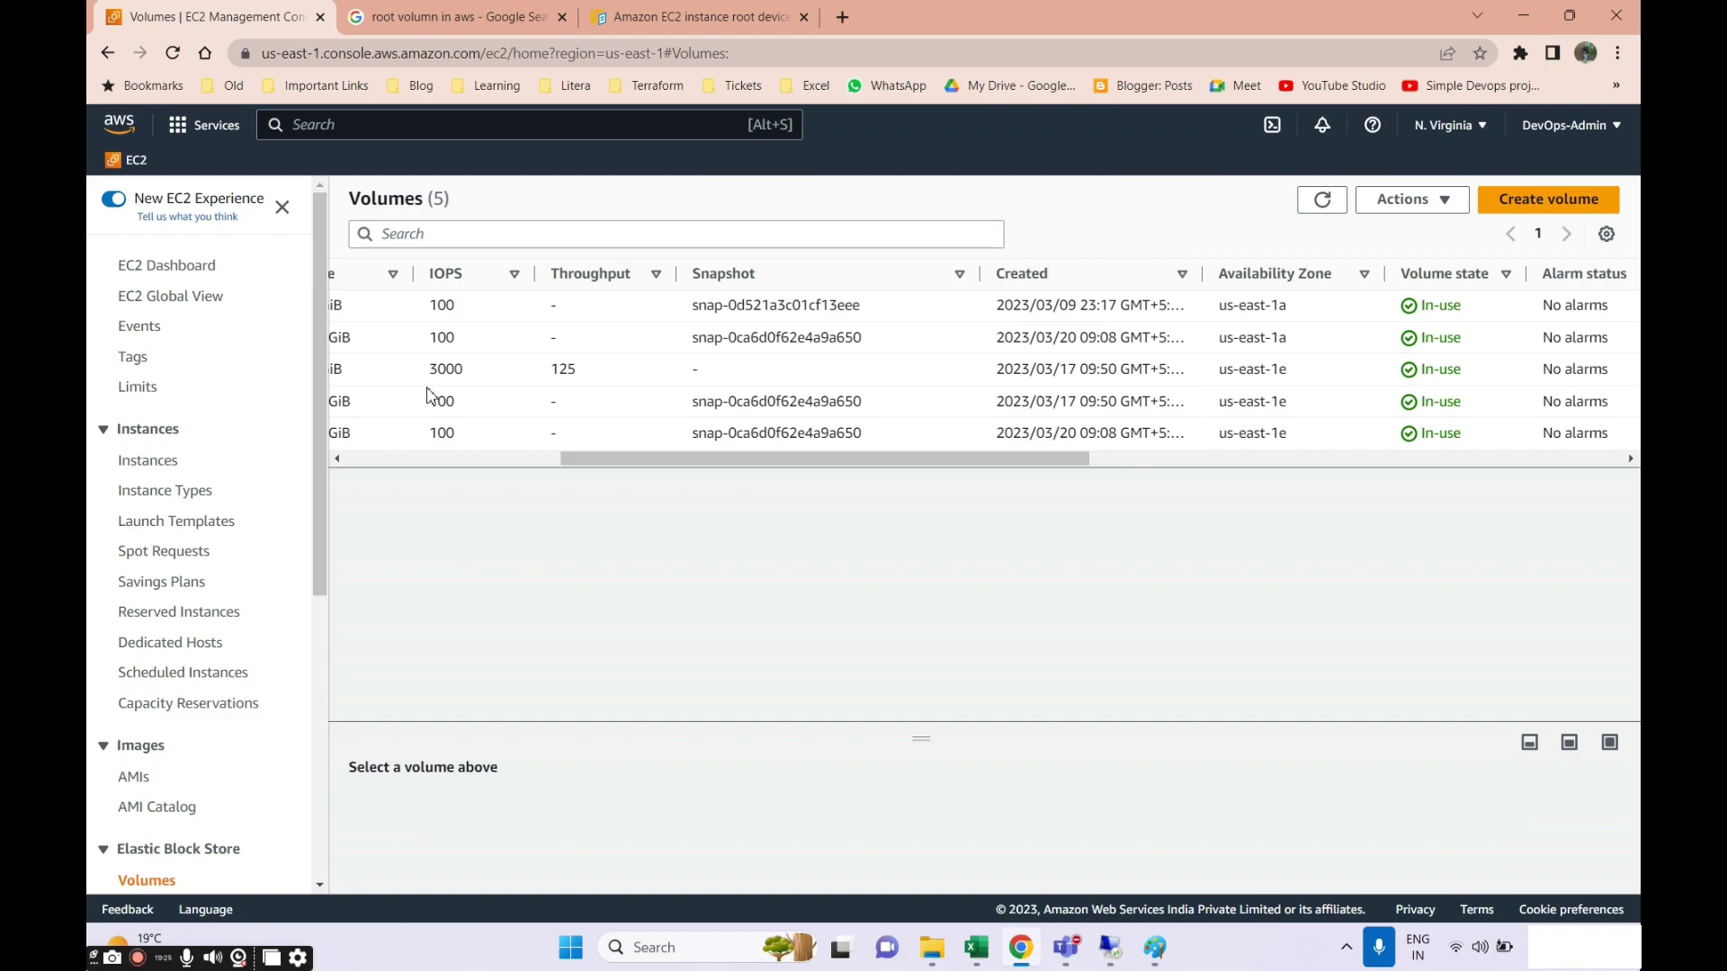
drag(581, 457, 306, 472)
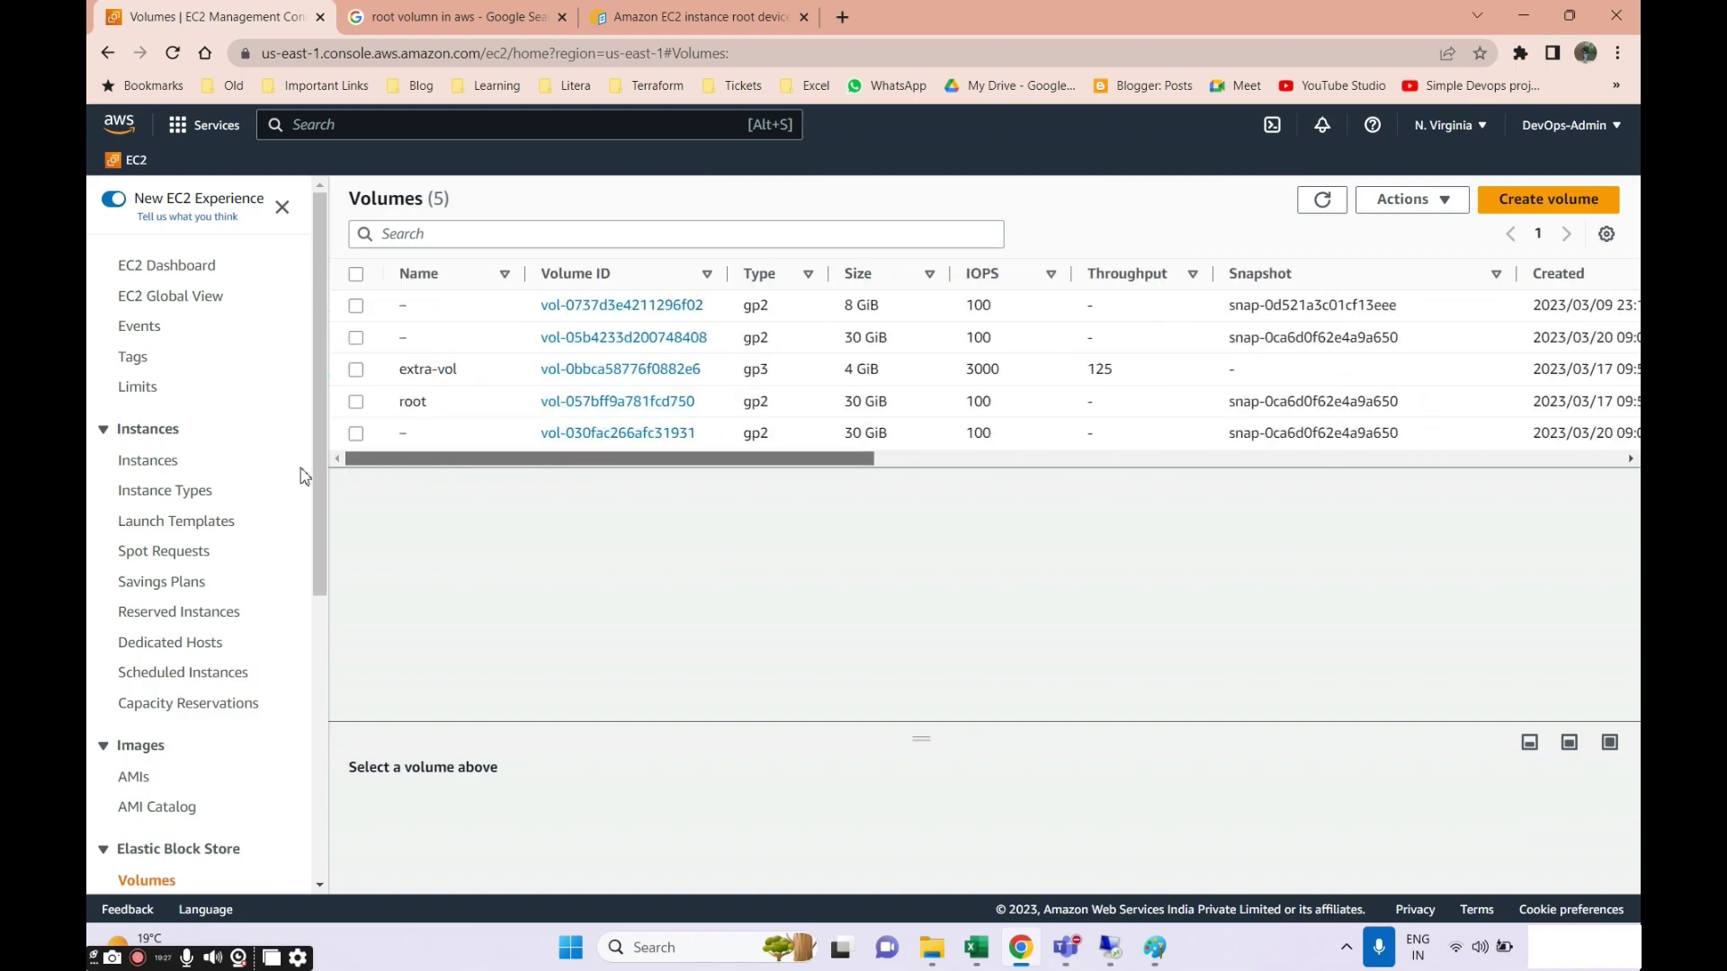
click(356, 370)
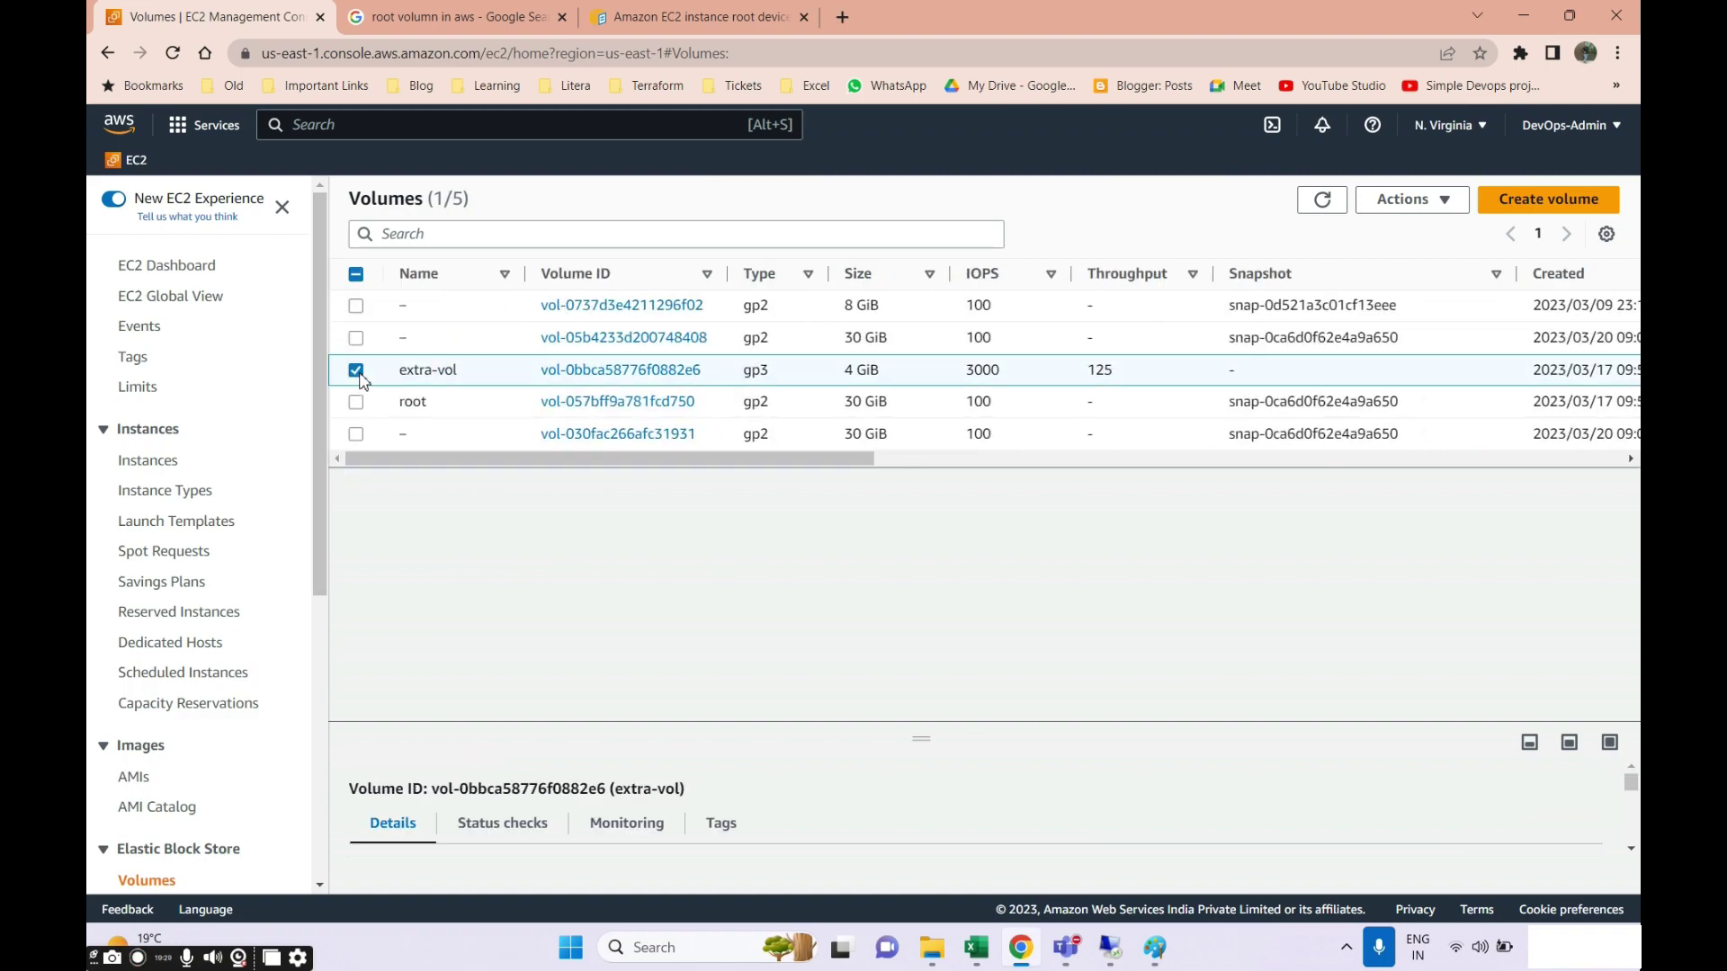
click(1394, 205)
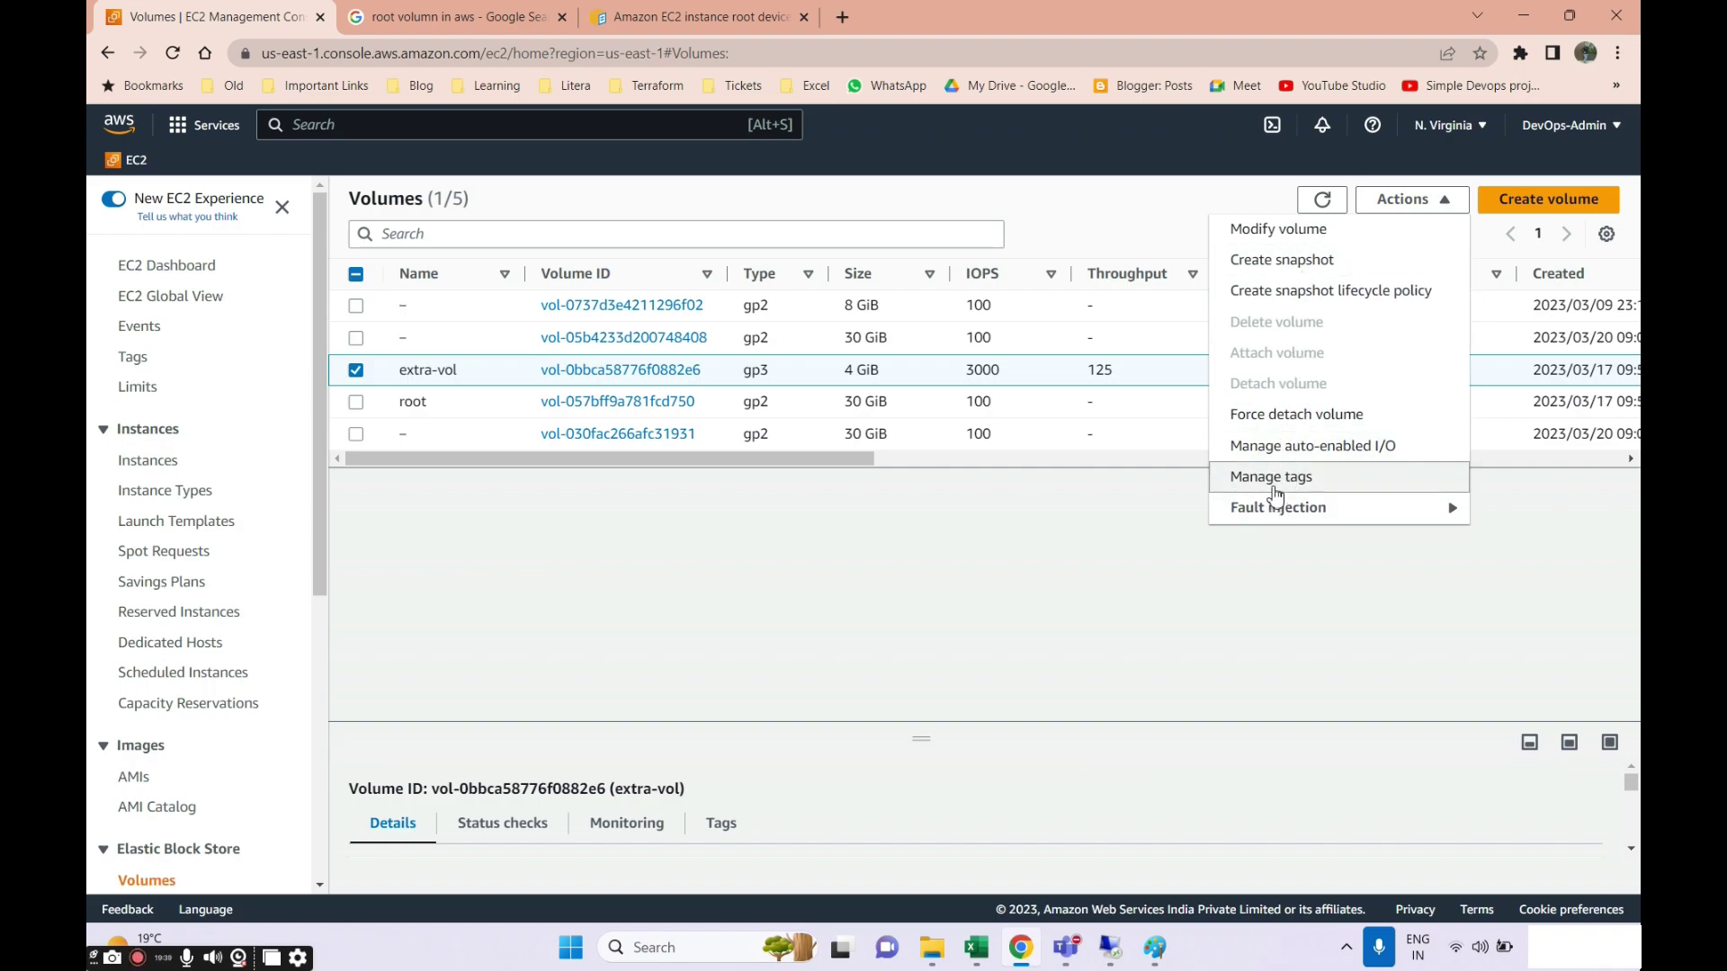
Start modifying extra-vol, keeping gp3 as the type with its current IOPS and throughput.
click(1289, 240)
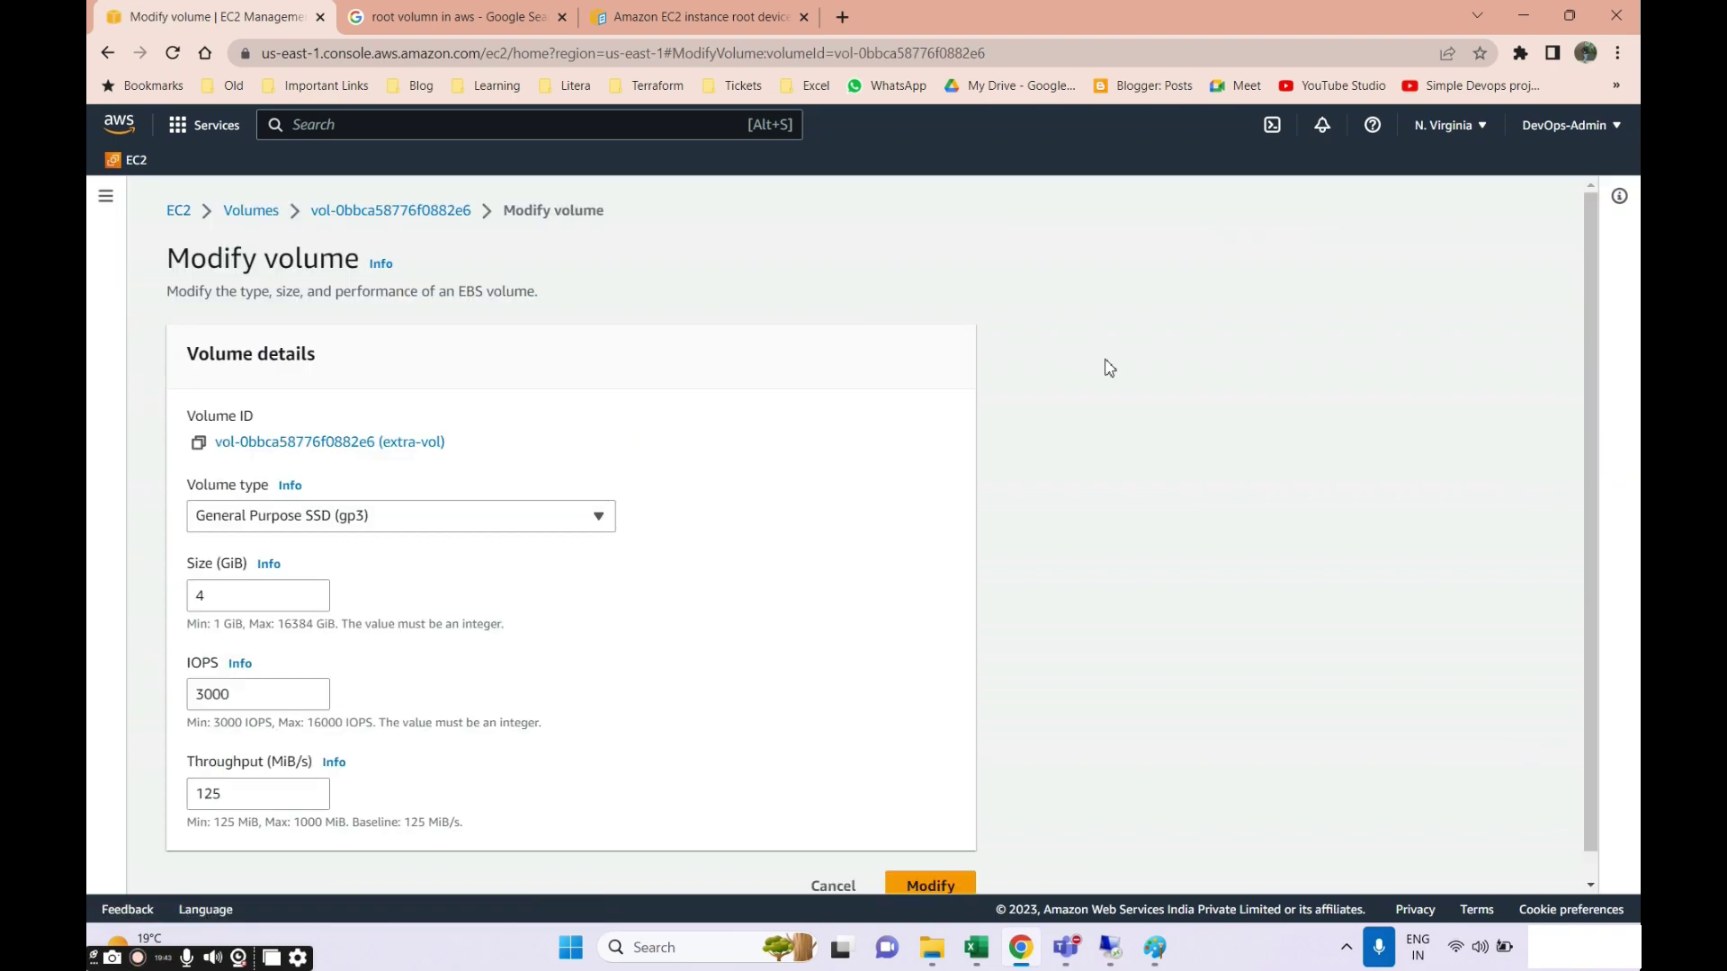
click(467, 498)
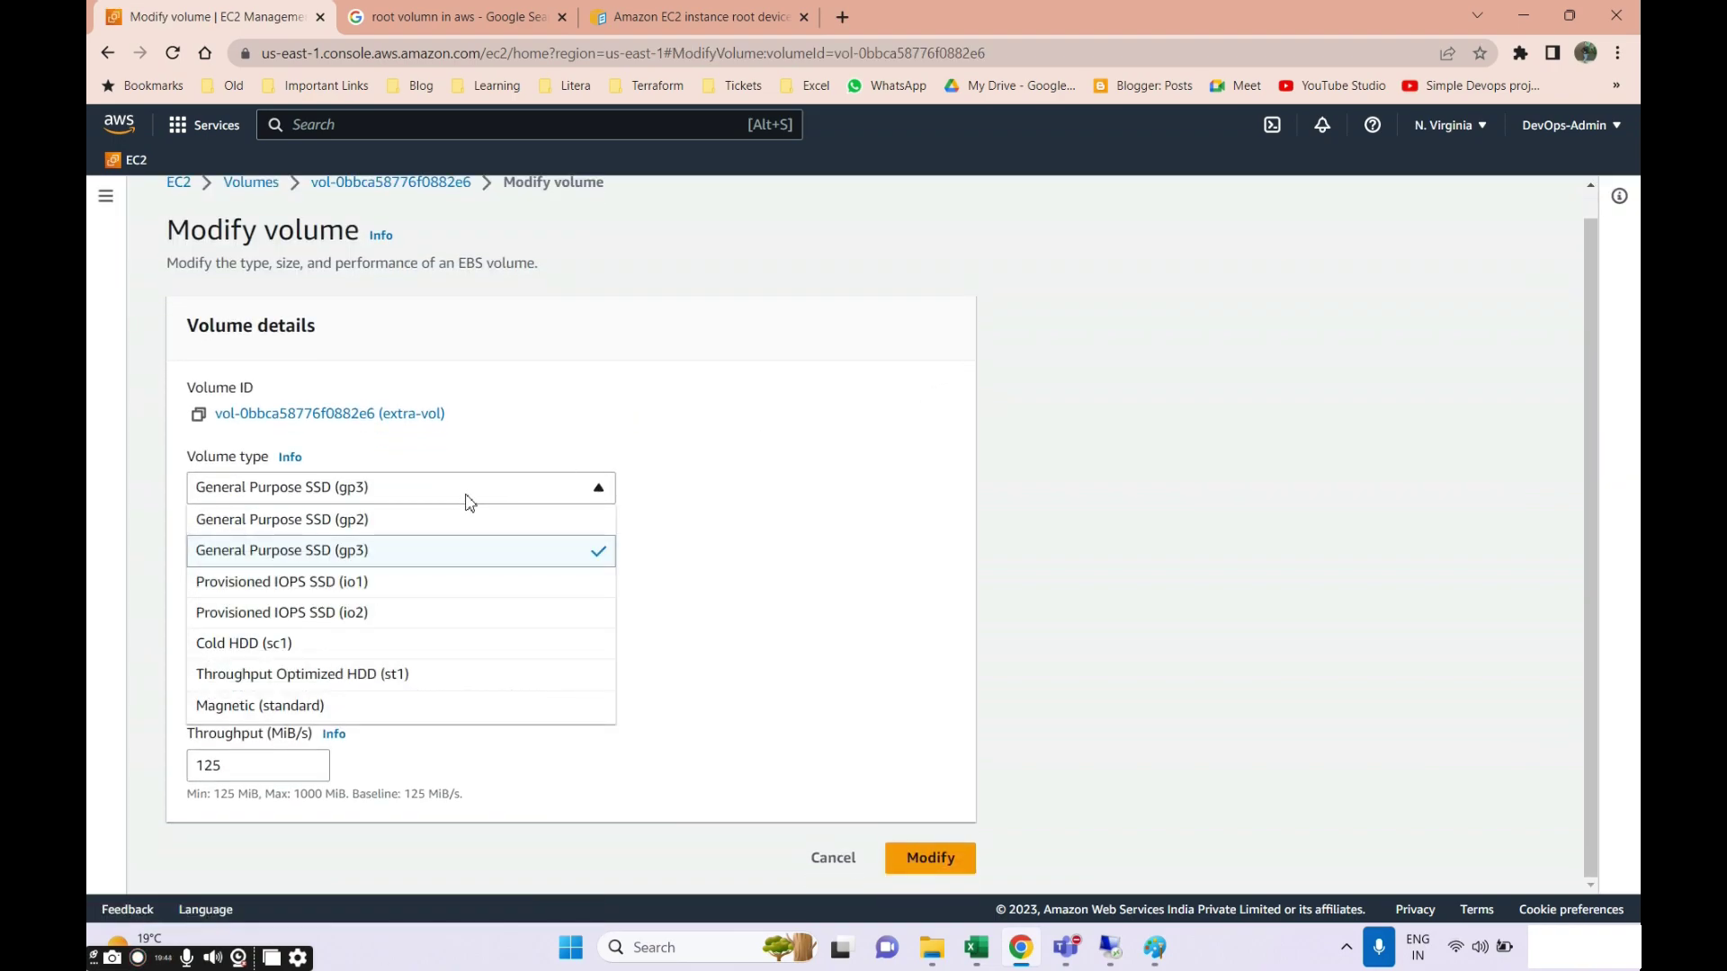
click(717, 646)
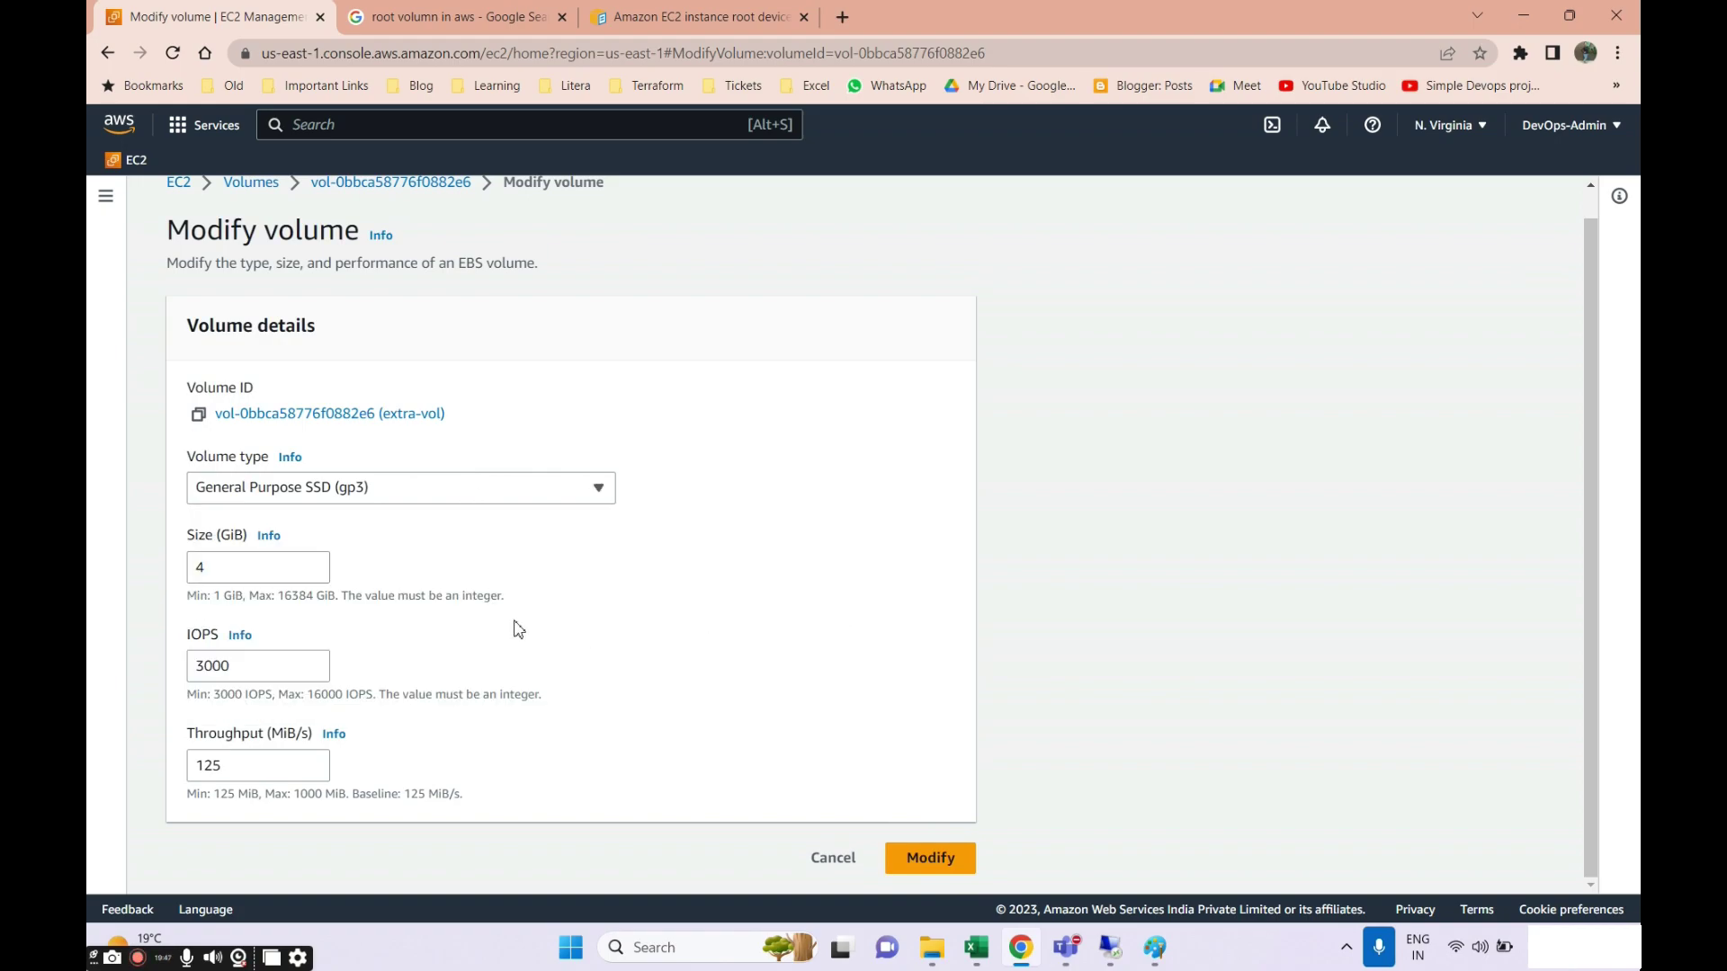
click(256, 675)
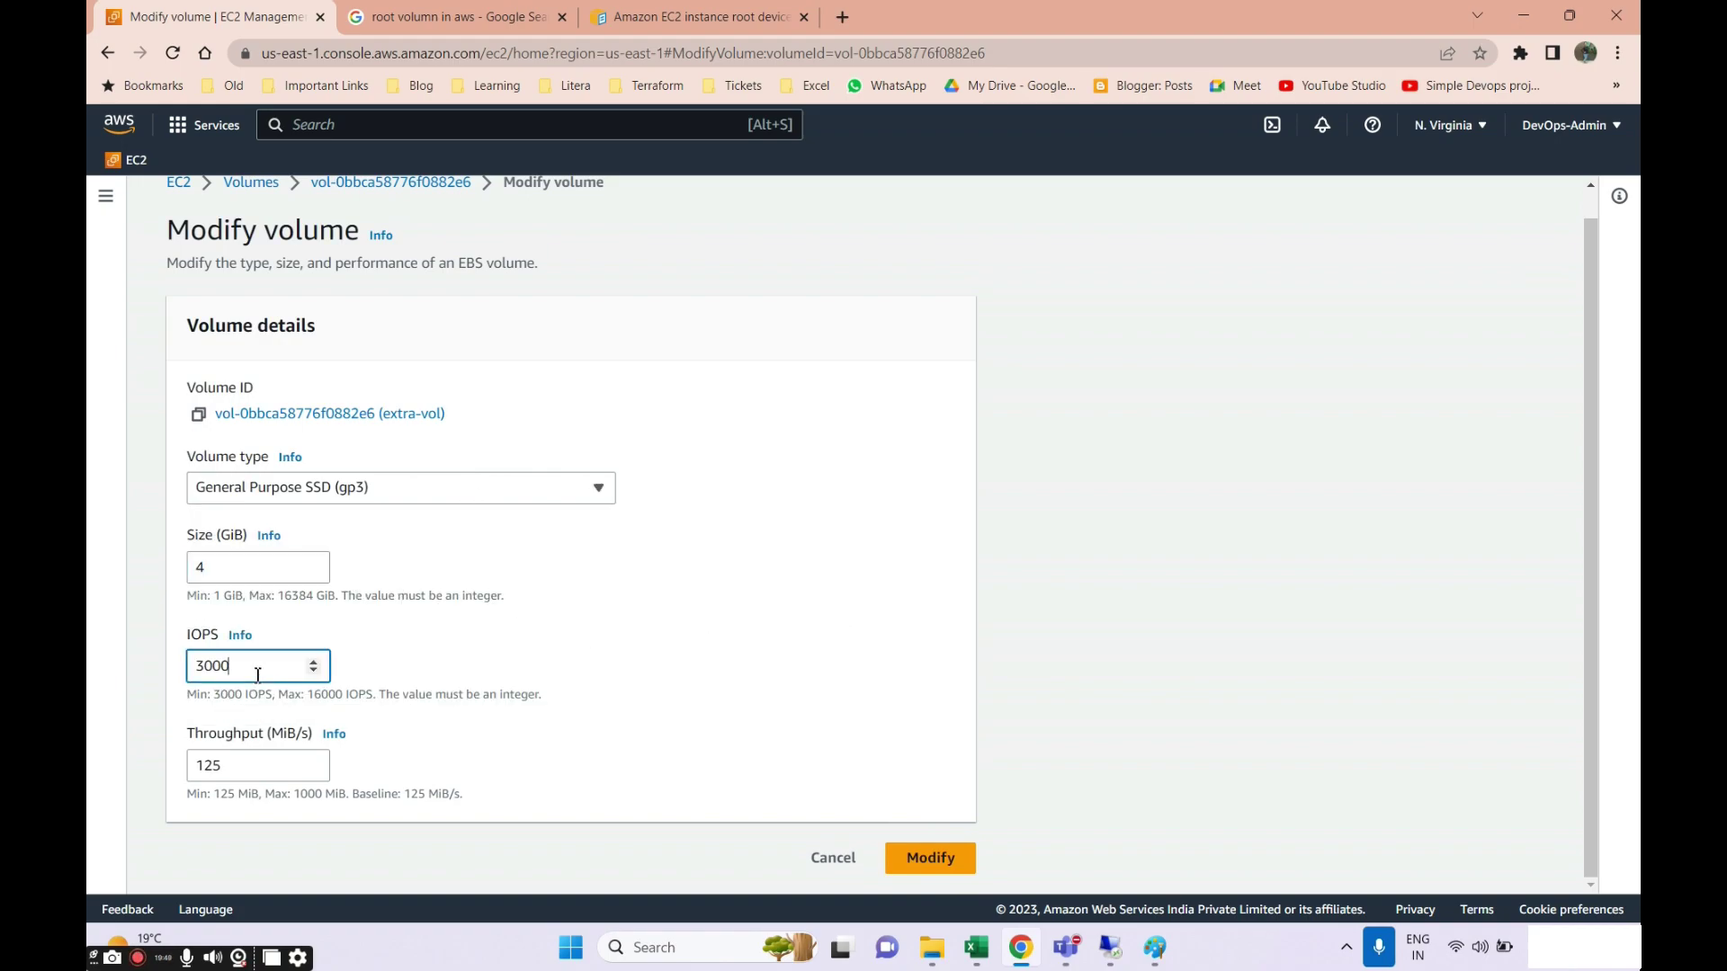
click(215, 769)
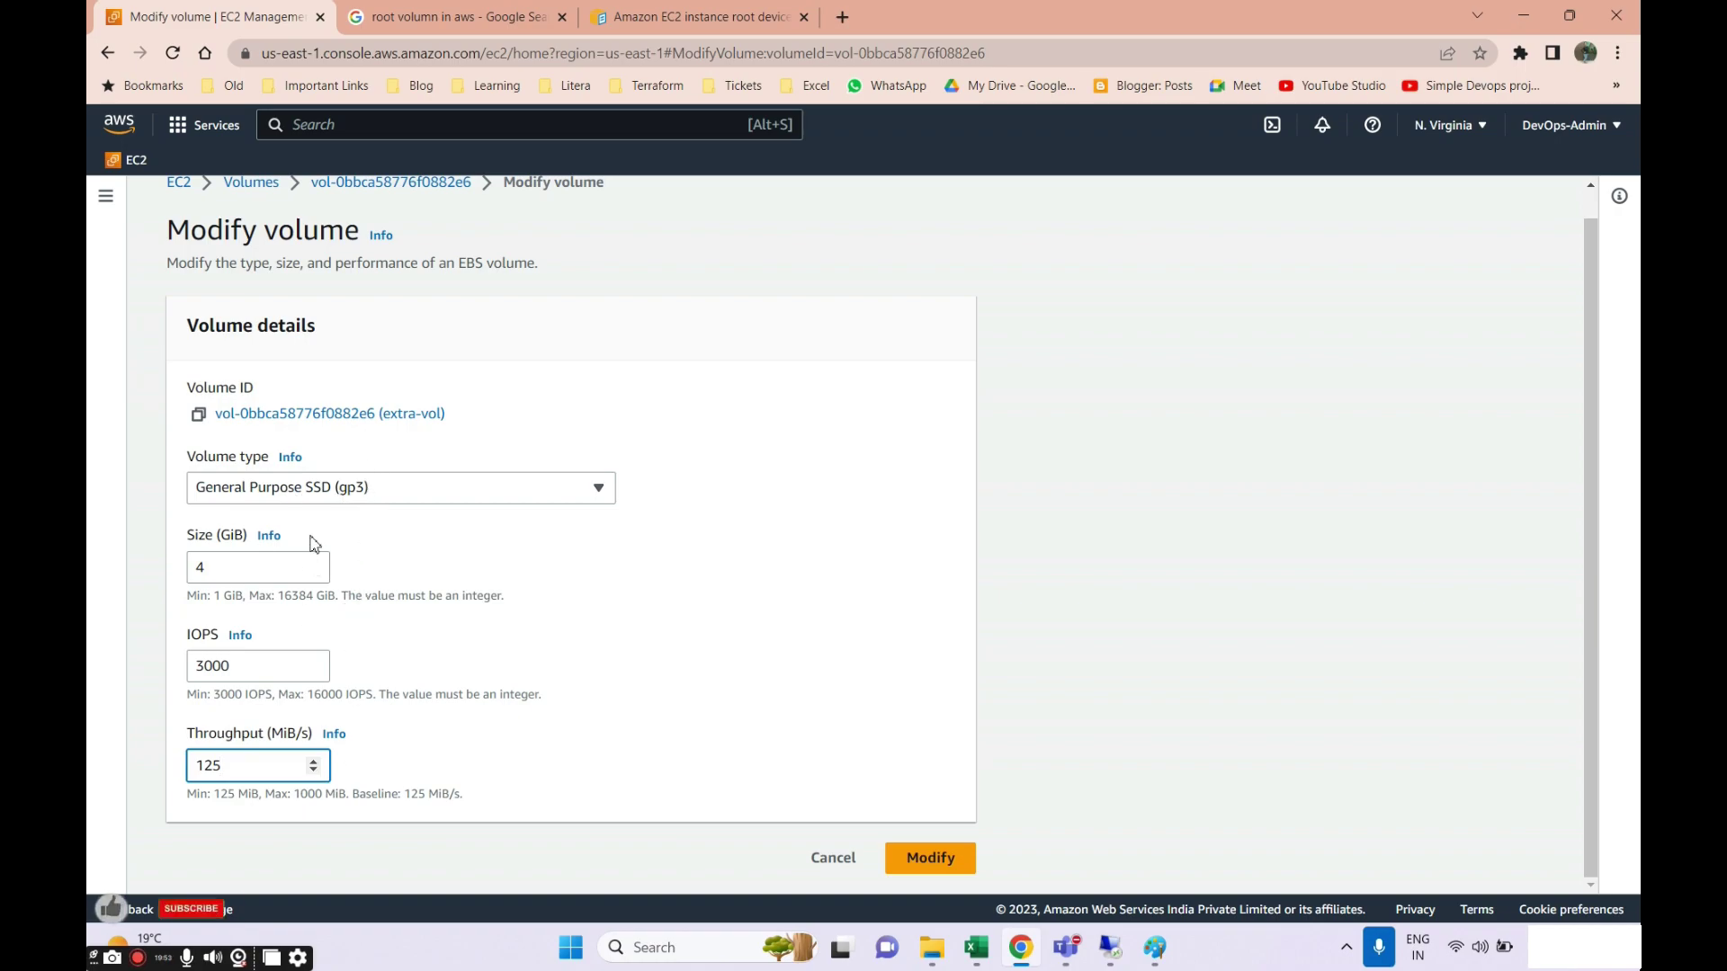
click(1111, 947)
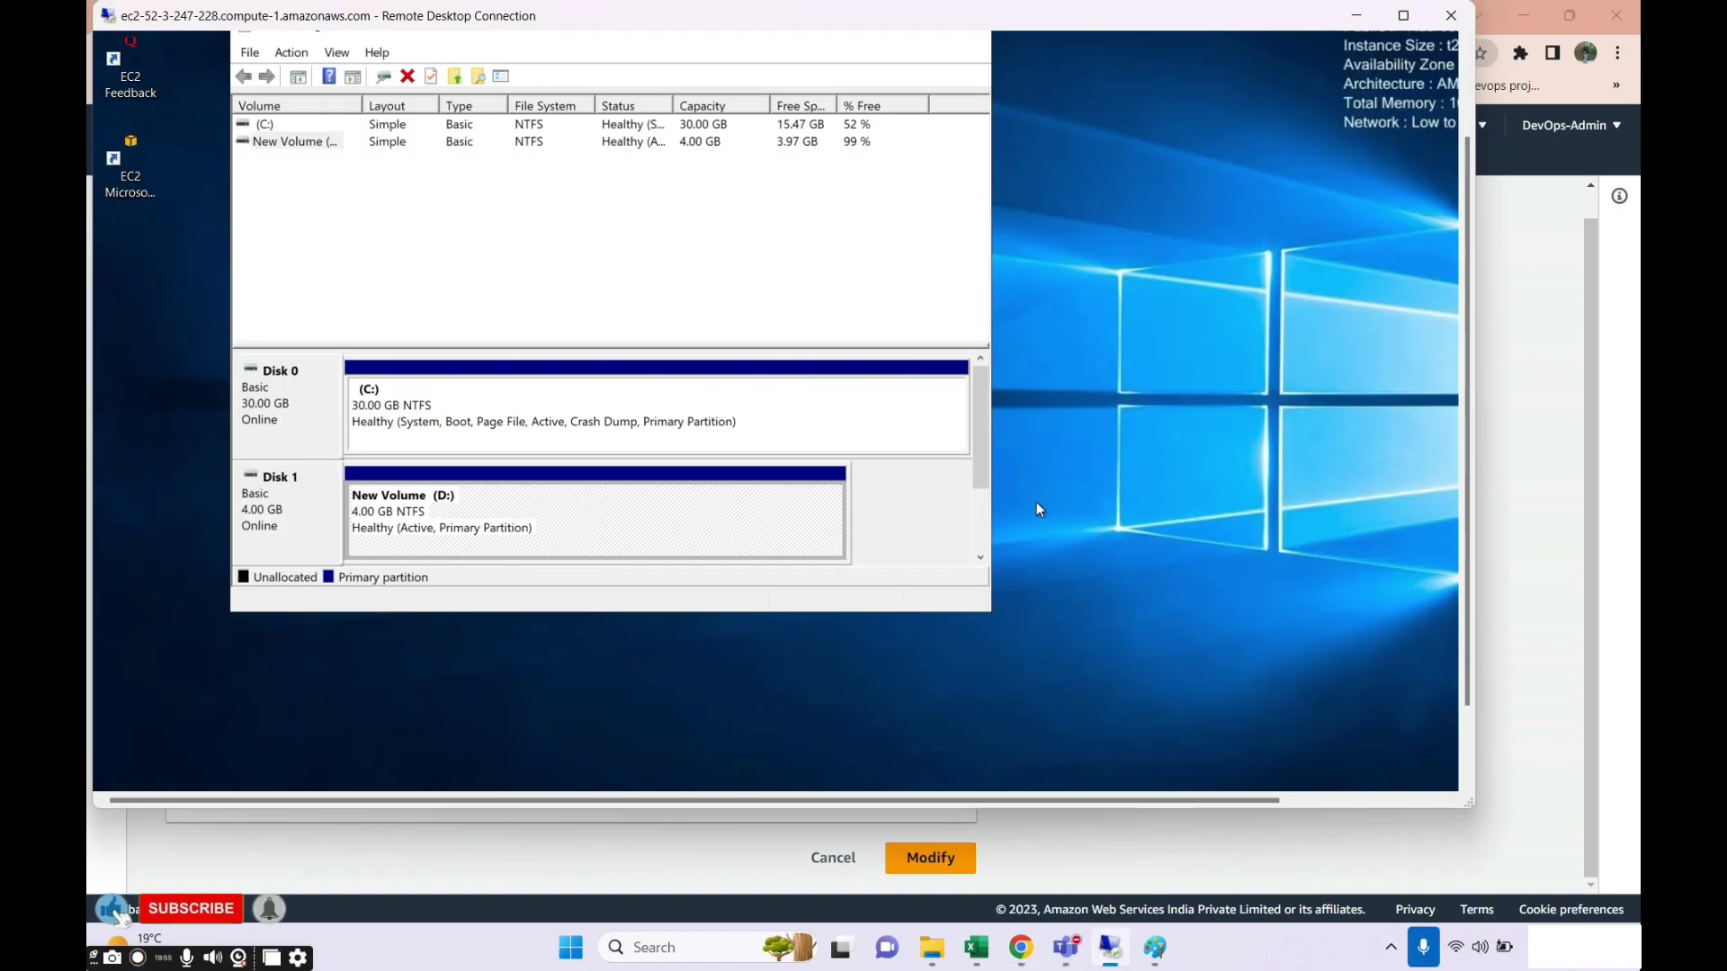
key(alt+Tab)
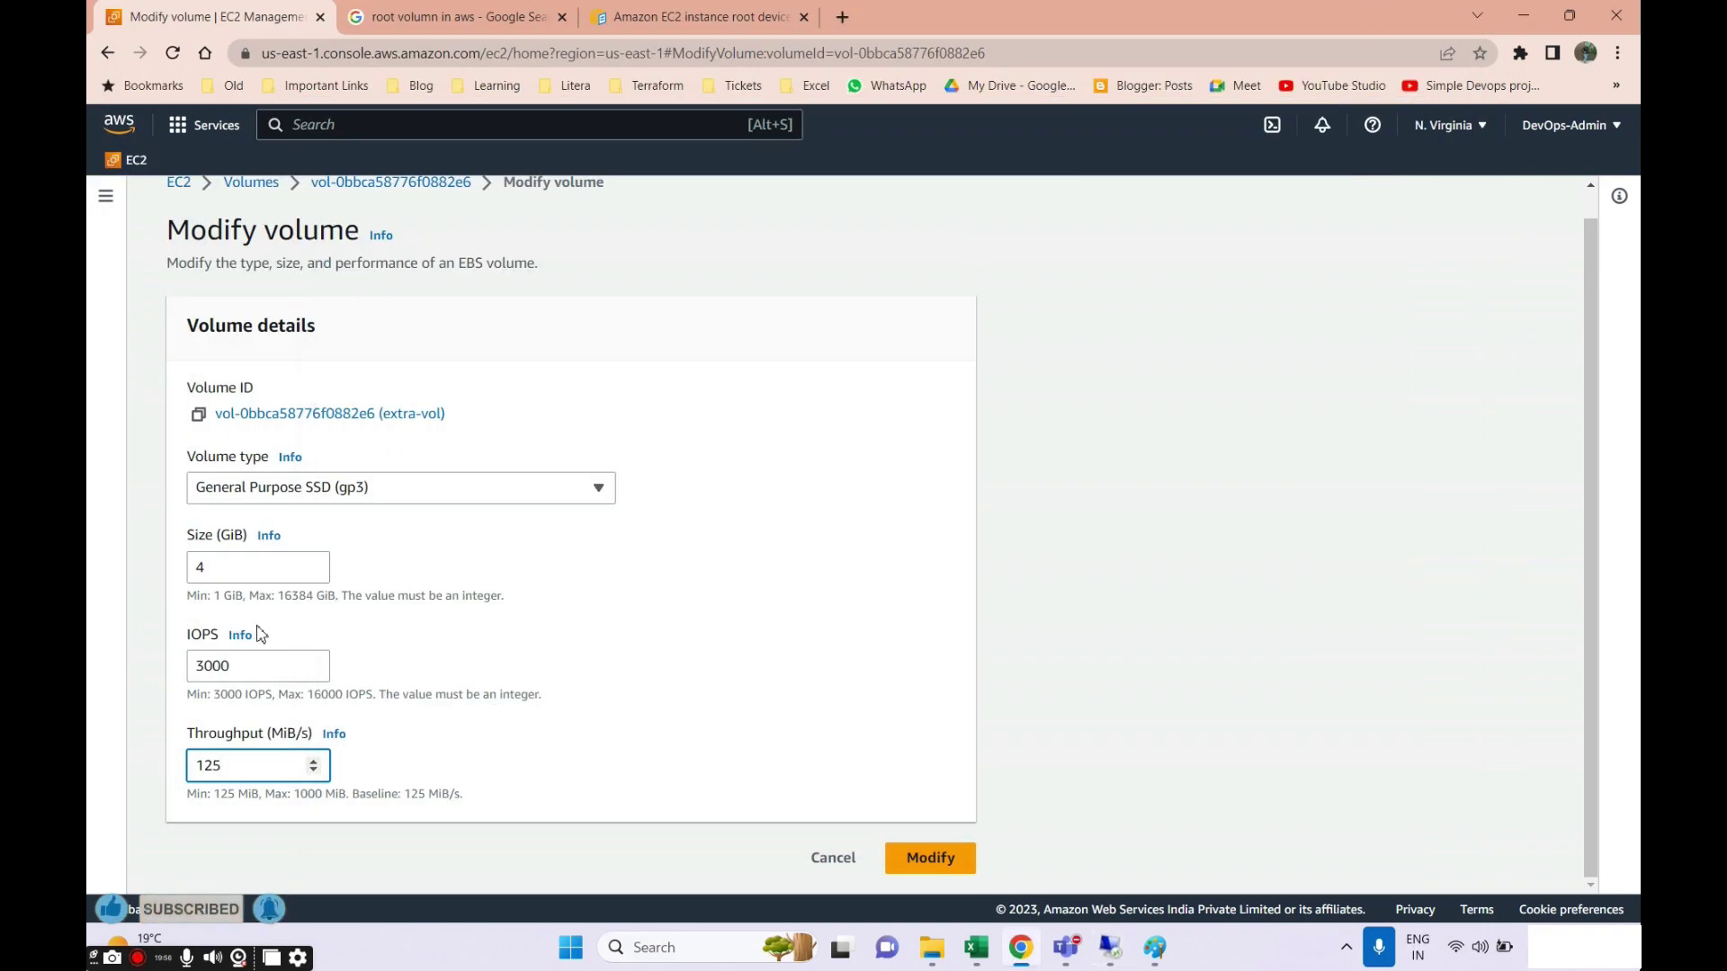
Set the volume size to 6 GiB and confirm the modification.
click(313, 573)
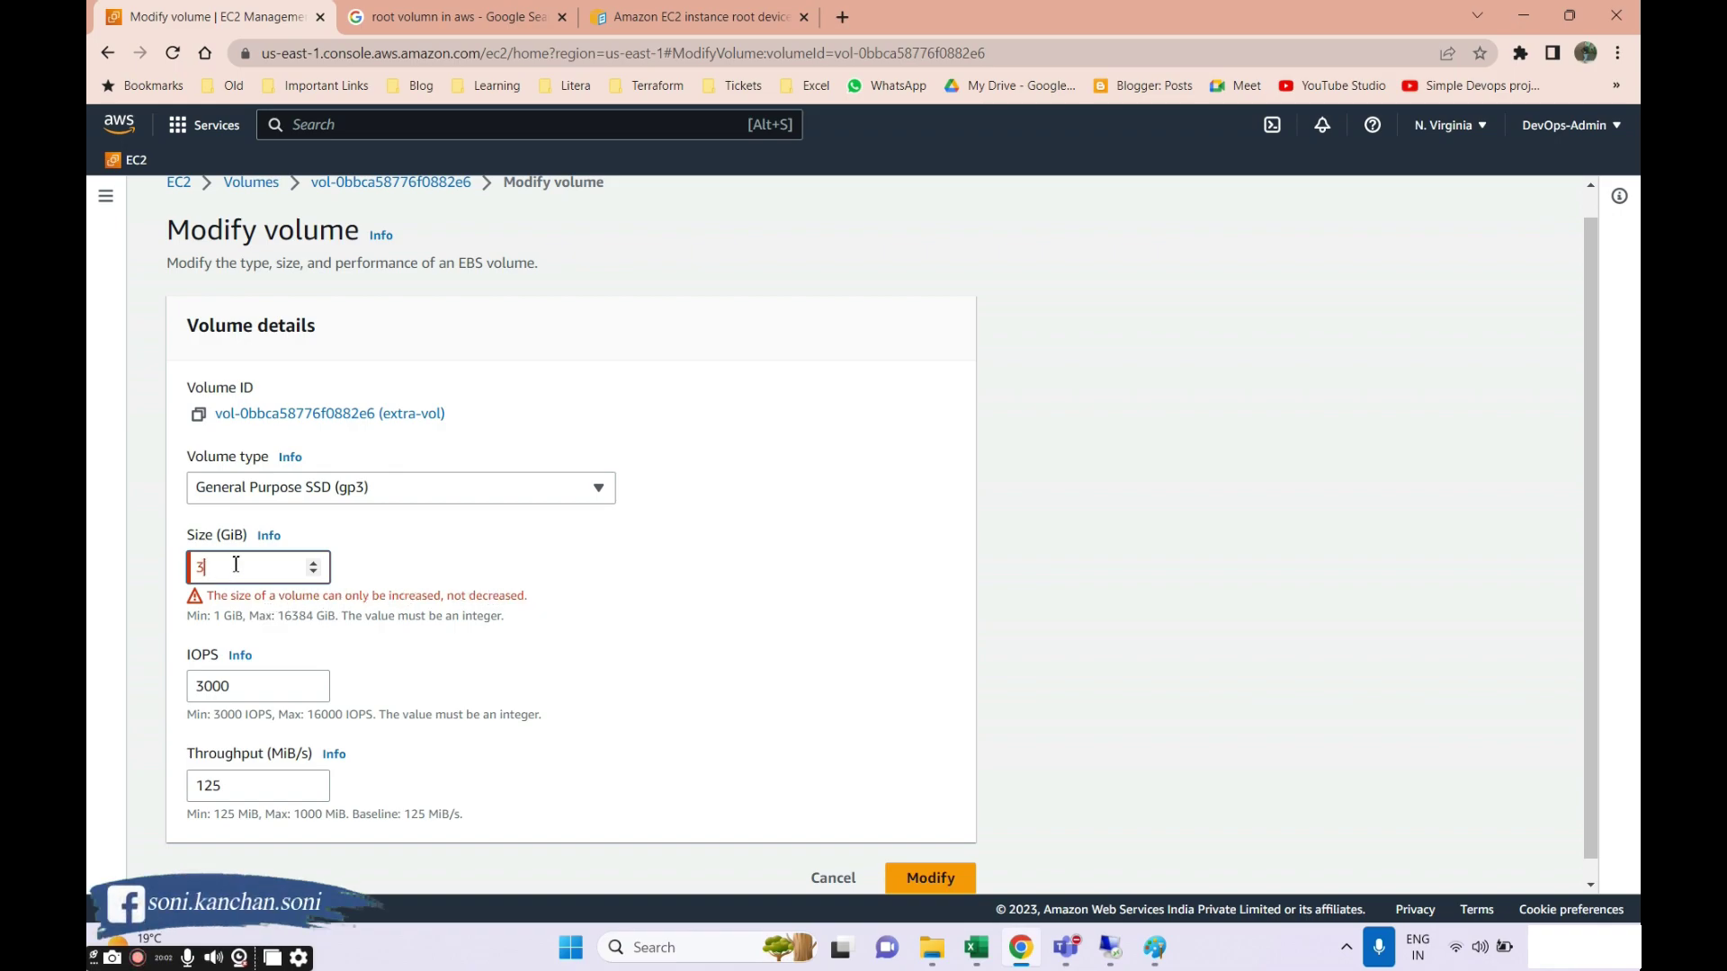
click(314, 563)
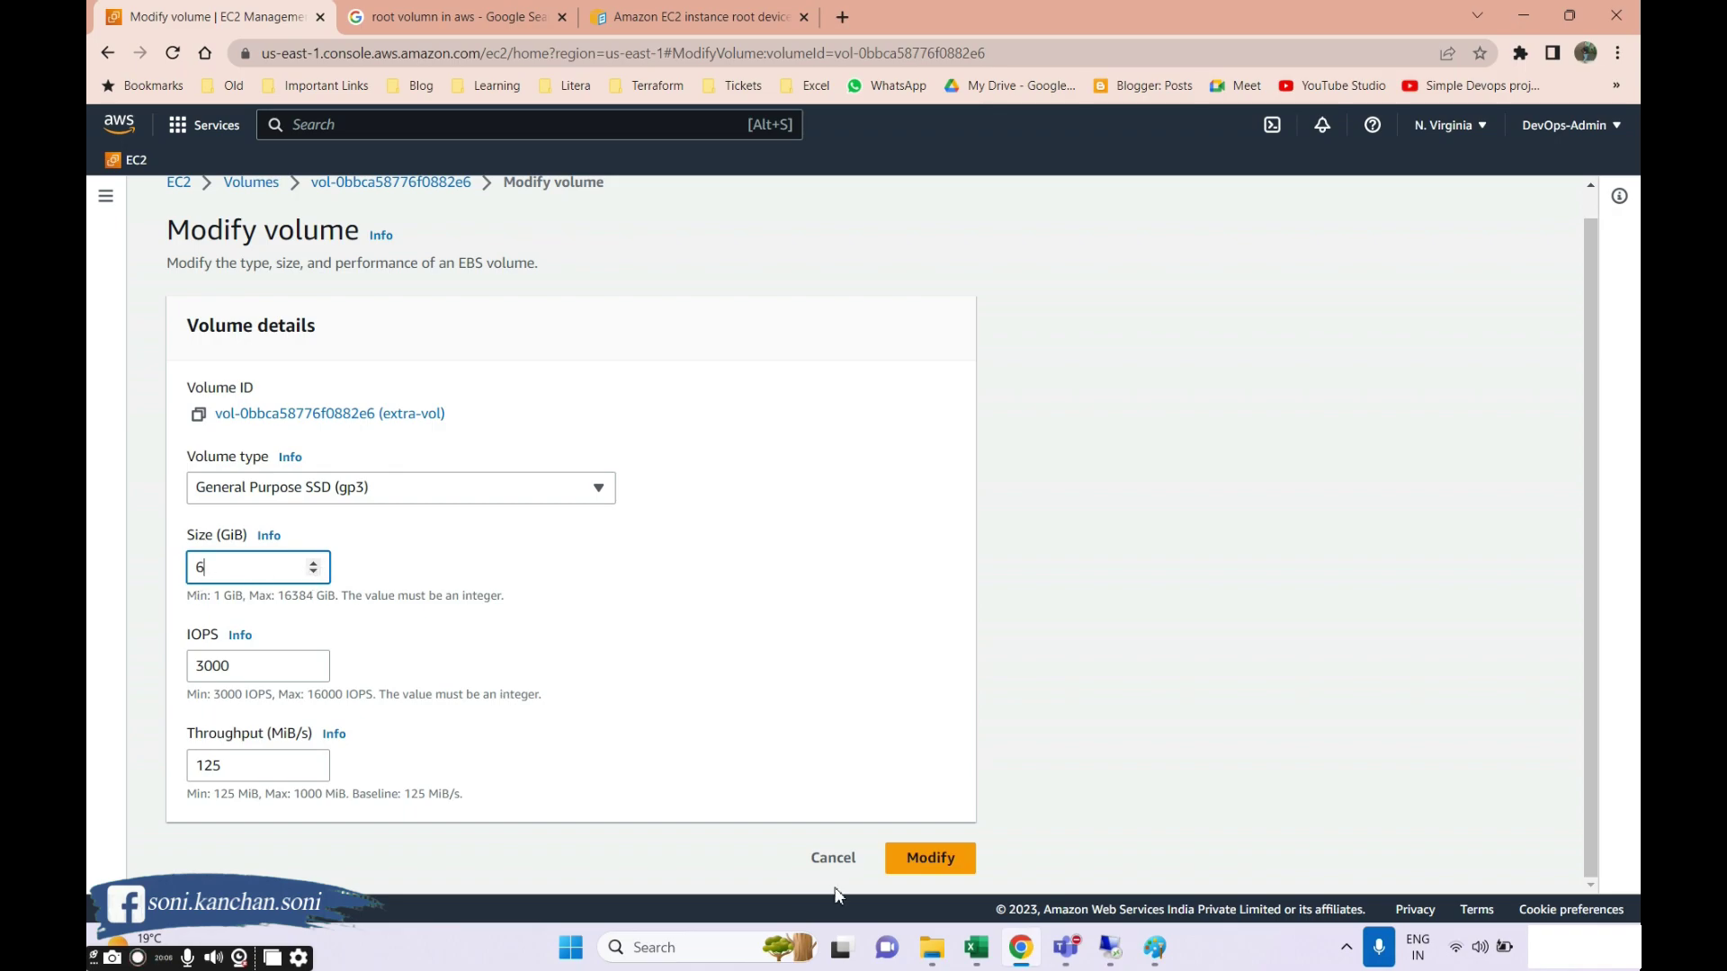
click(943, 862)
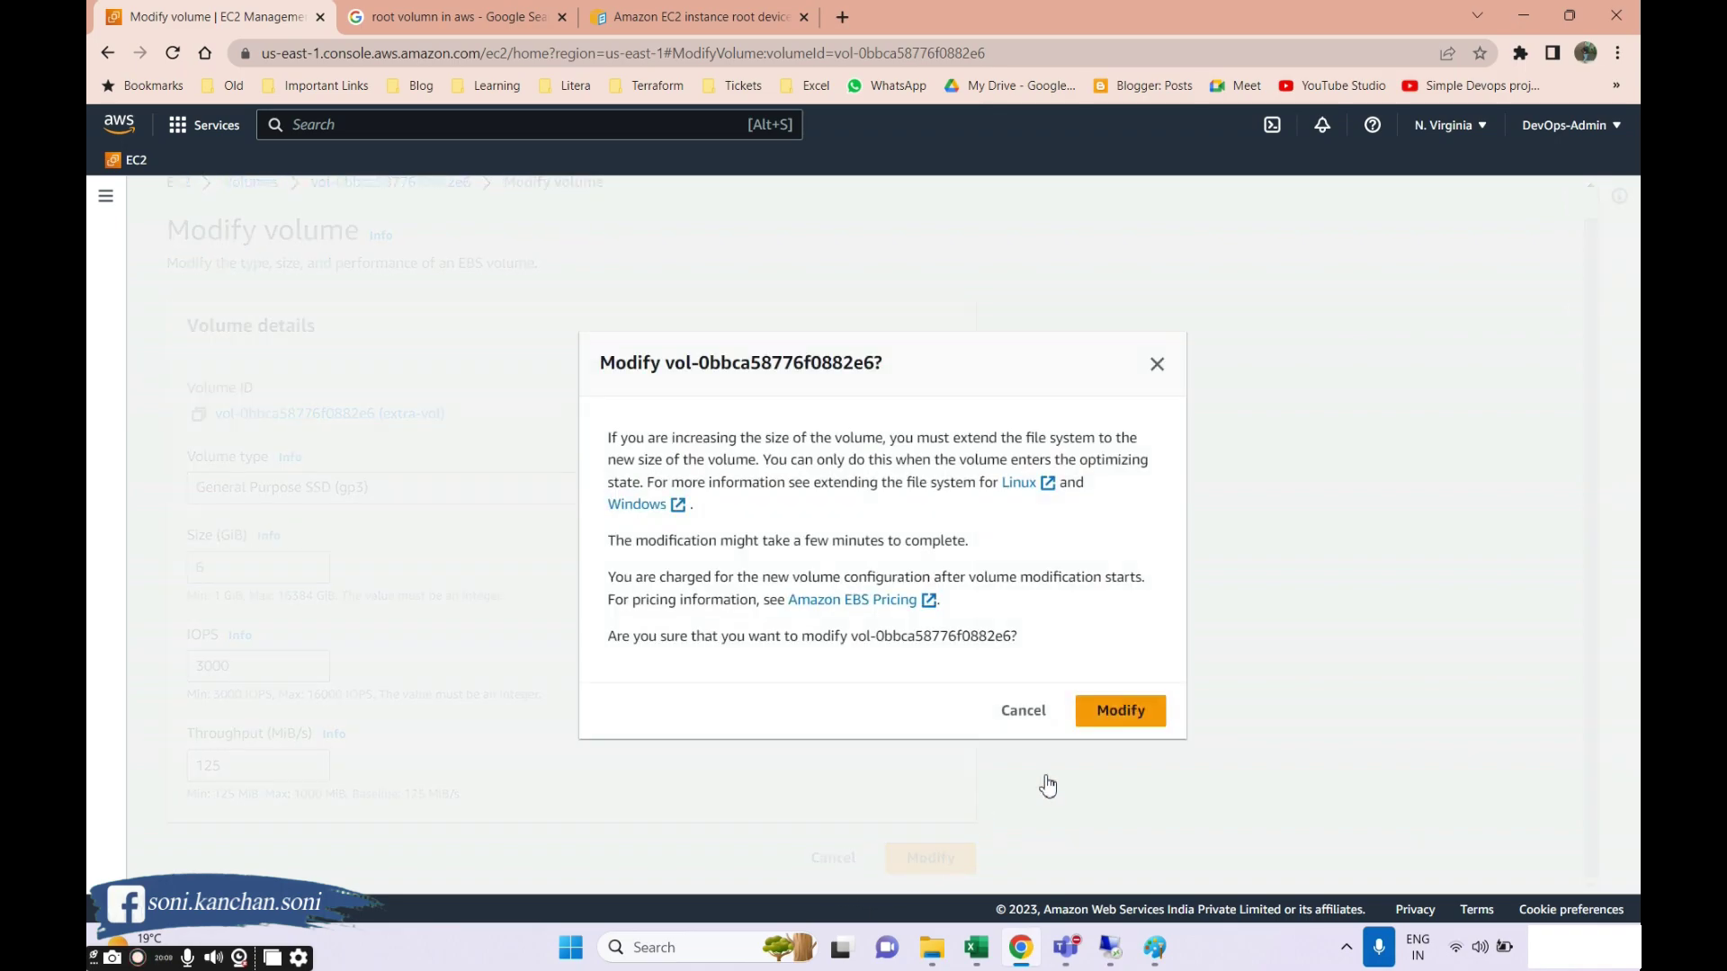
click(1126, 717)
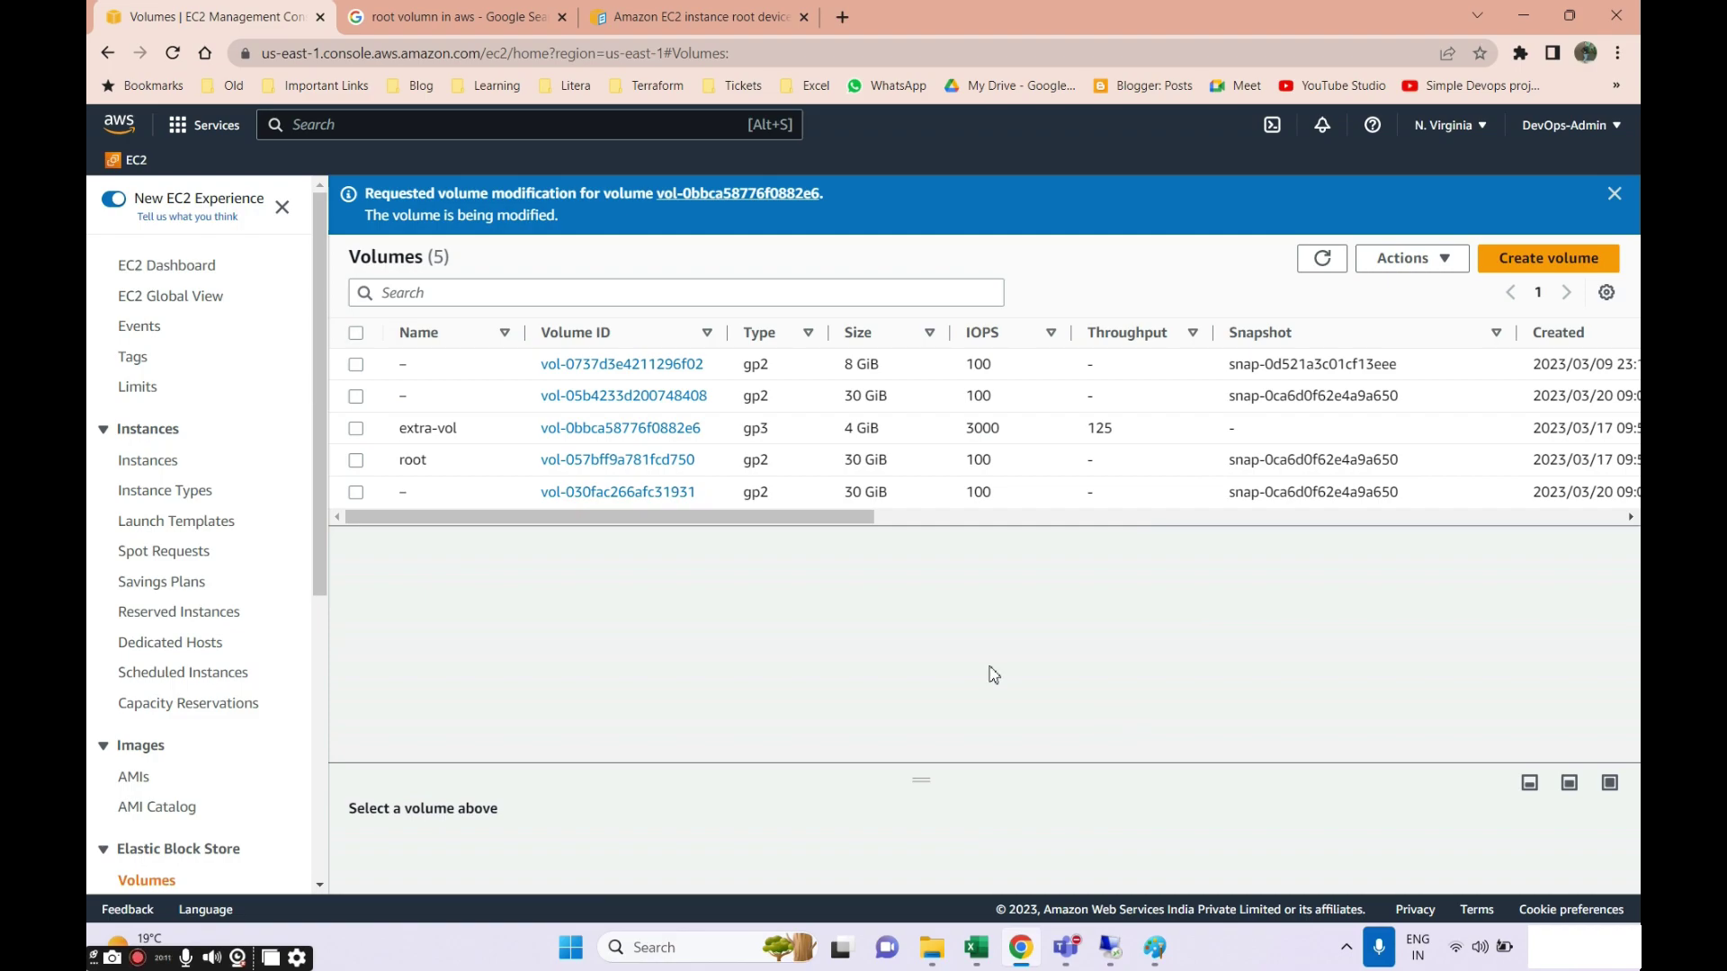
Refresh the Volumes list to see extra-vol optimizing, then switch to the remote Windows desktop.
drag(779, 519, 1207, 519)
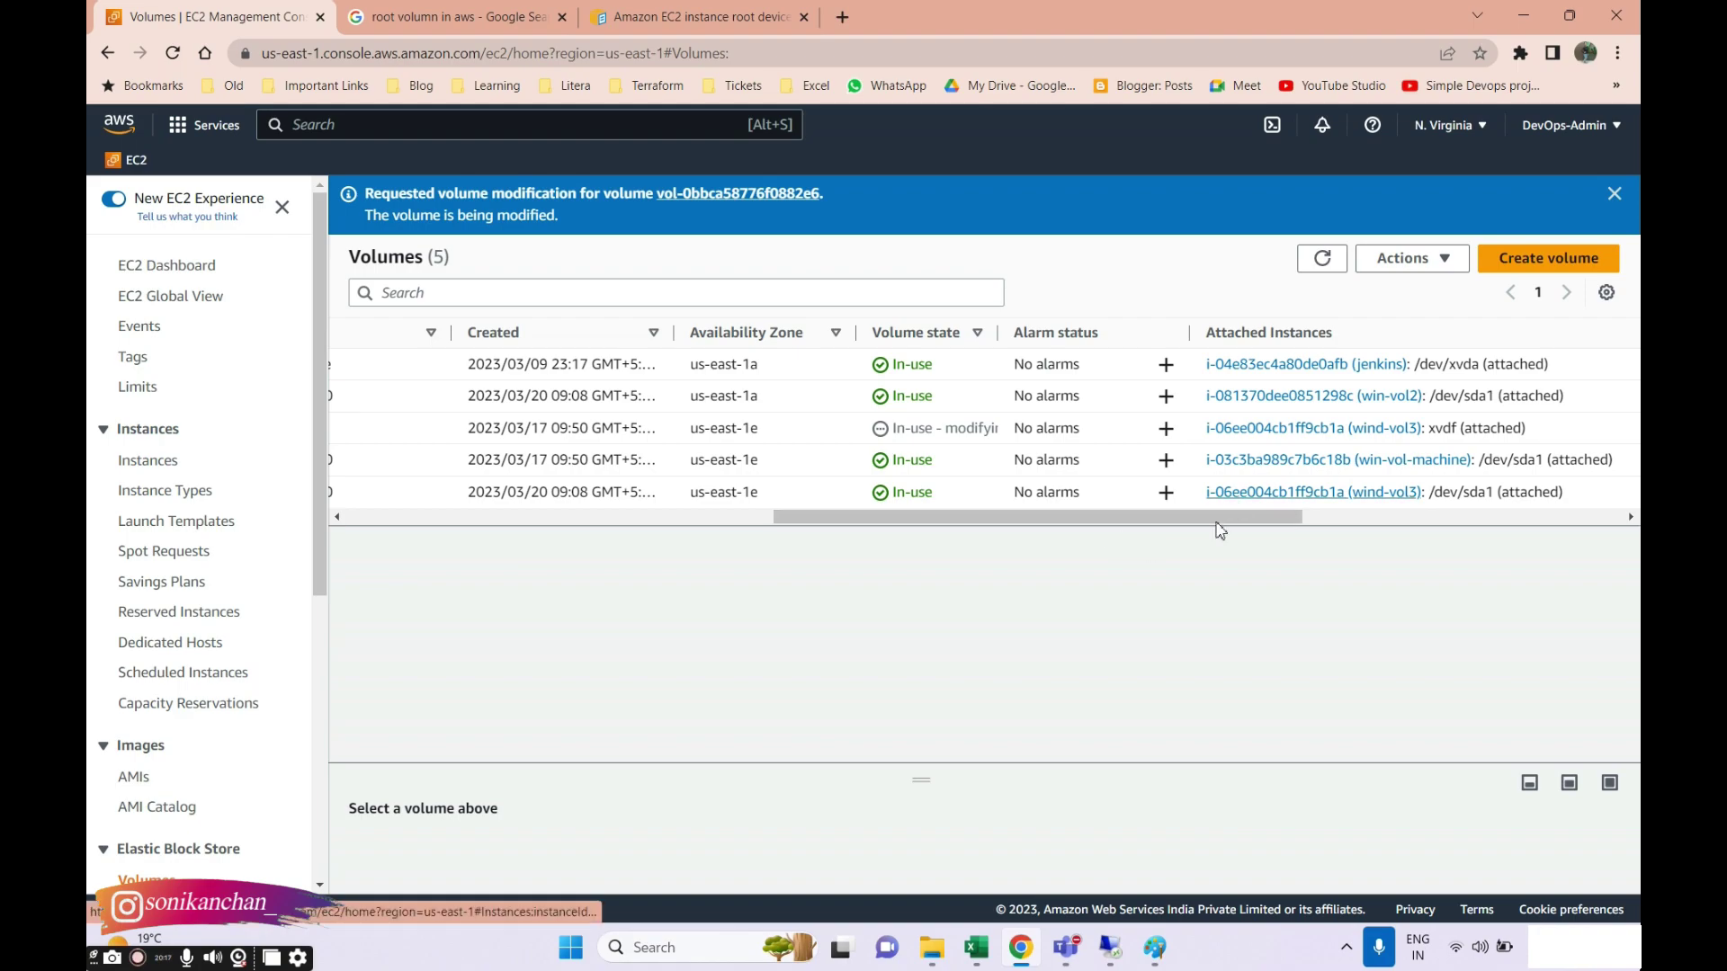
click(1322, 259)
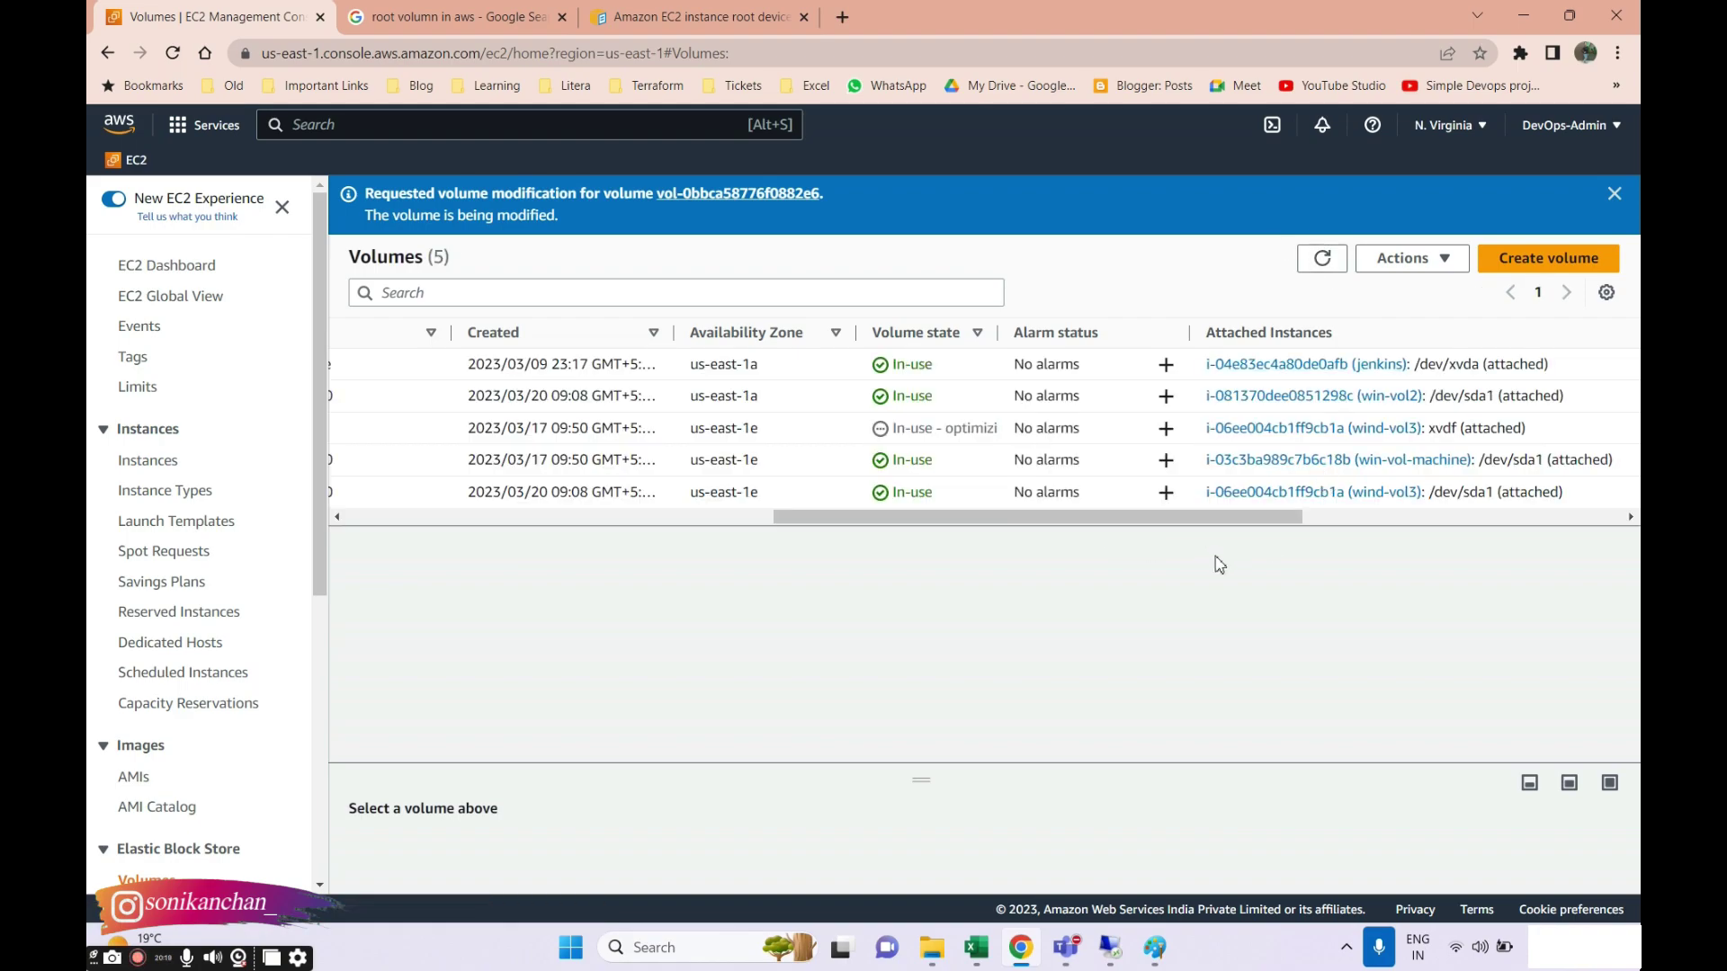
scroll(1141, 503, right, 5)
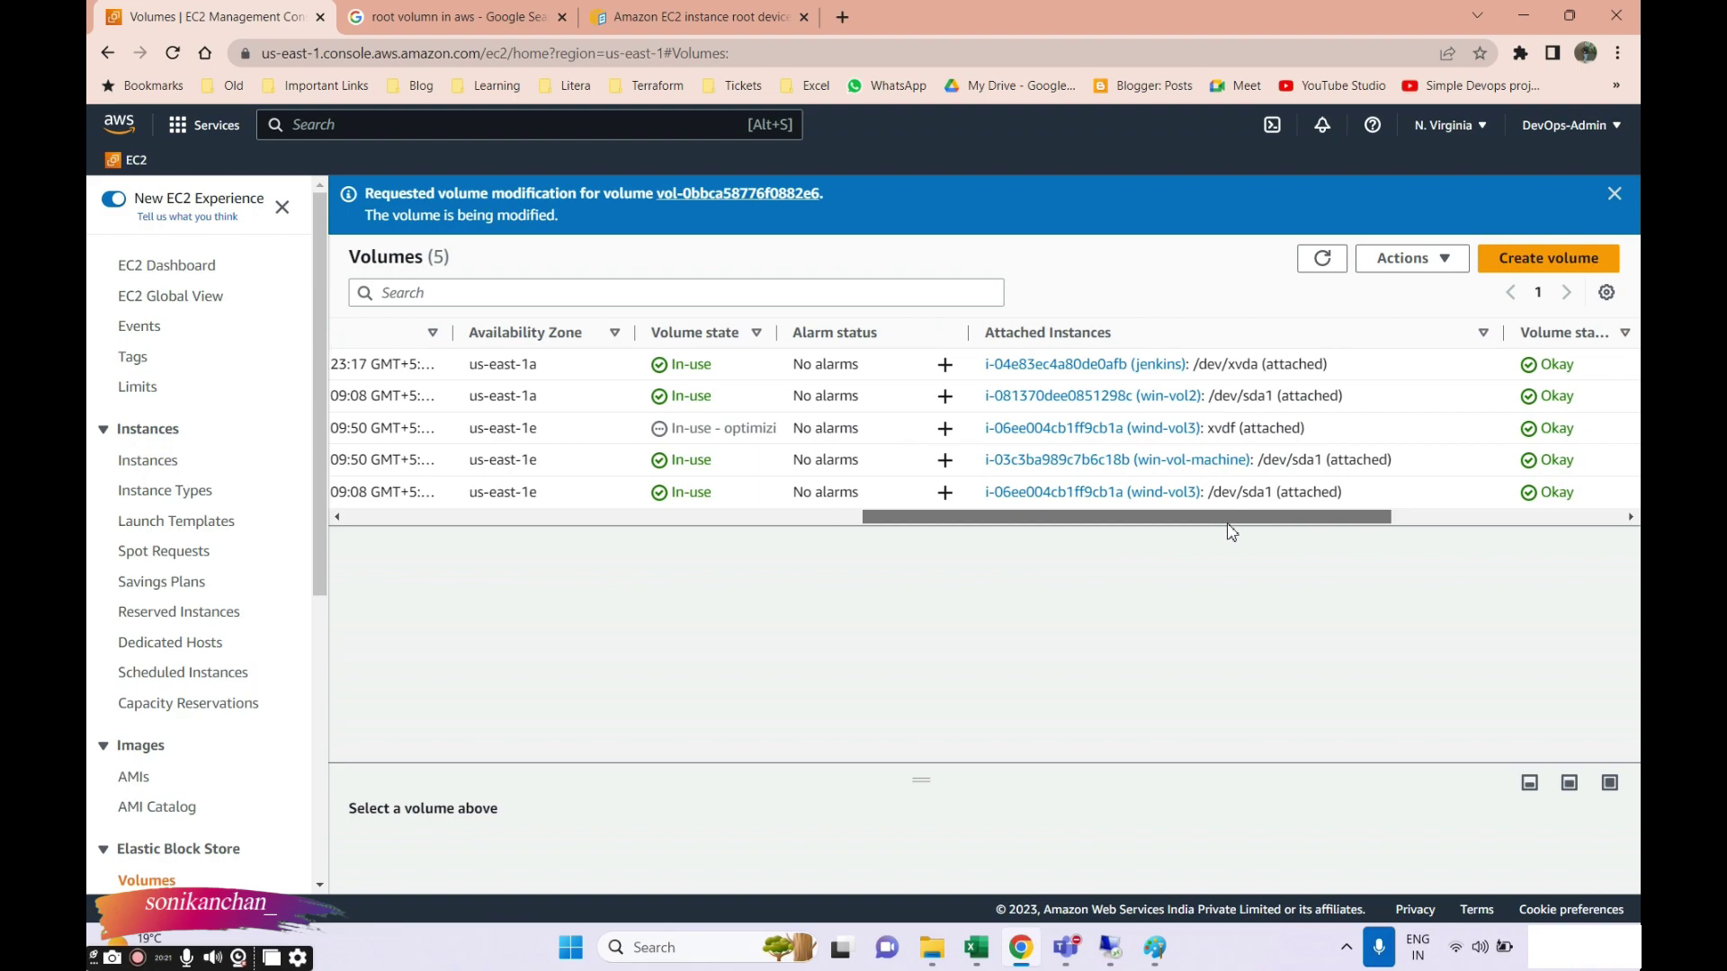
scroll(1138, 504, left, 4)
scroll(1107, 540, left, 3)
scroll(1260, 544, right, 8)
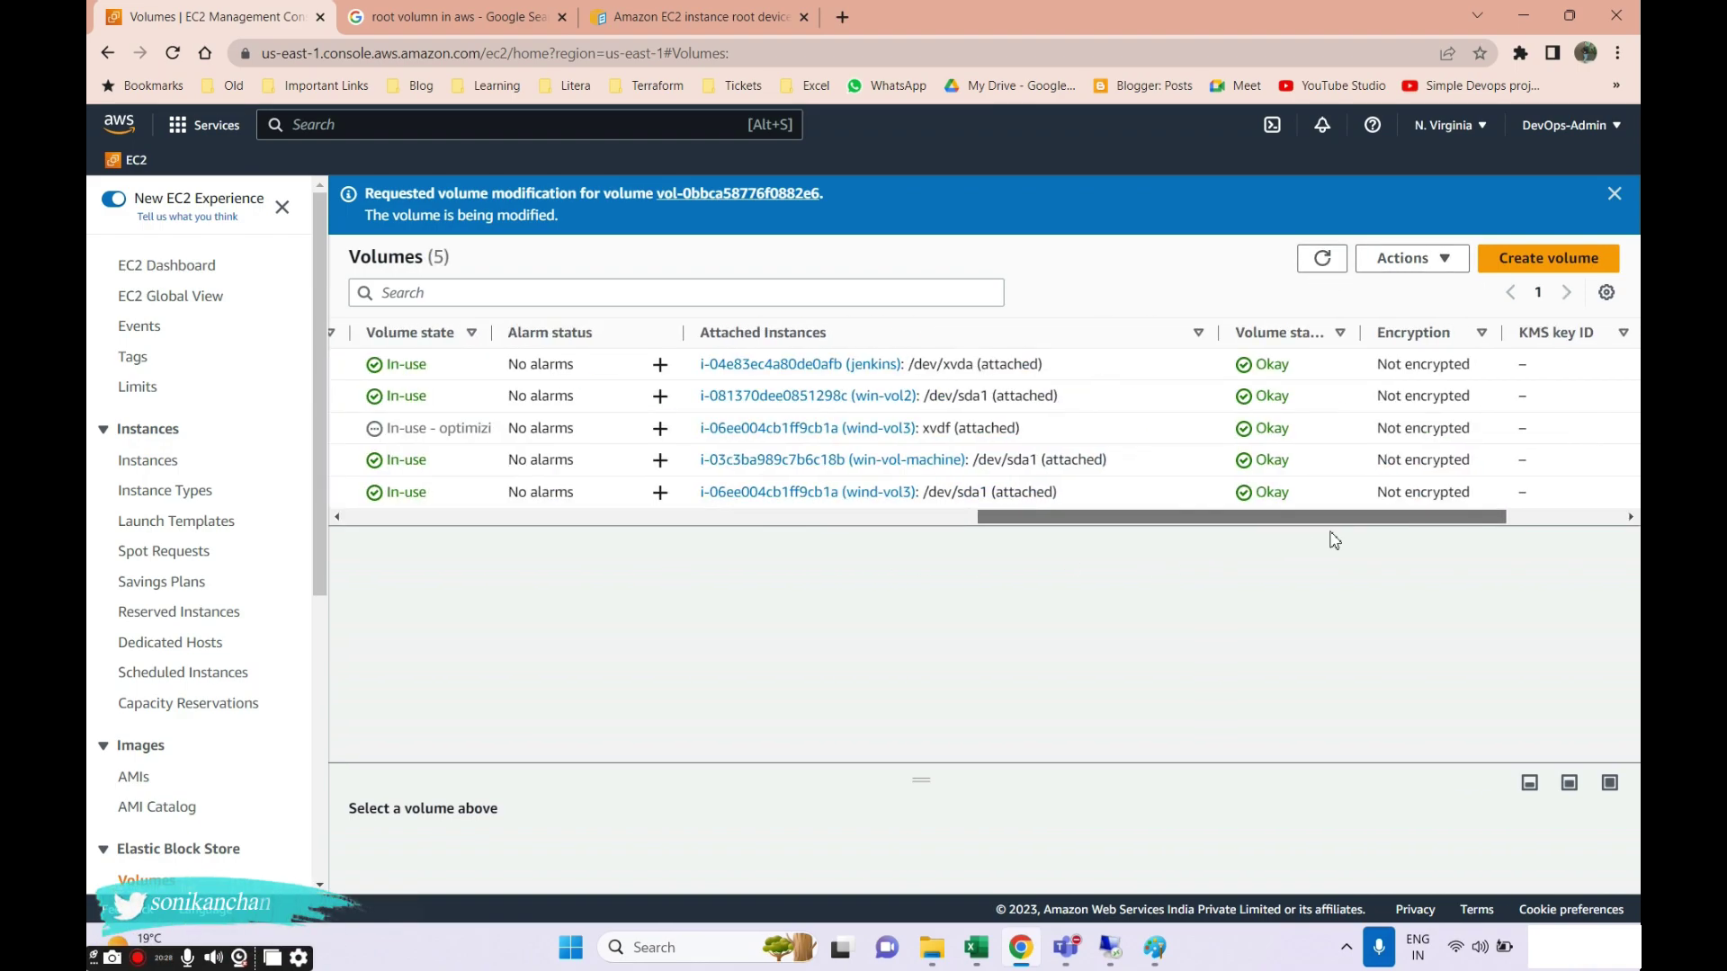
scroll(1330, 536, left, 5)
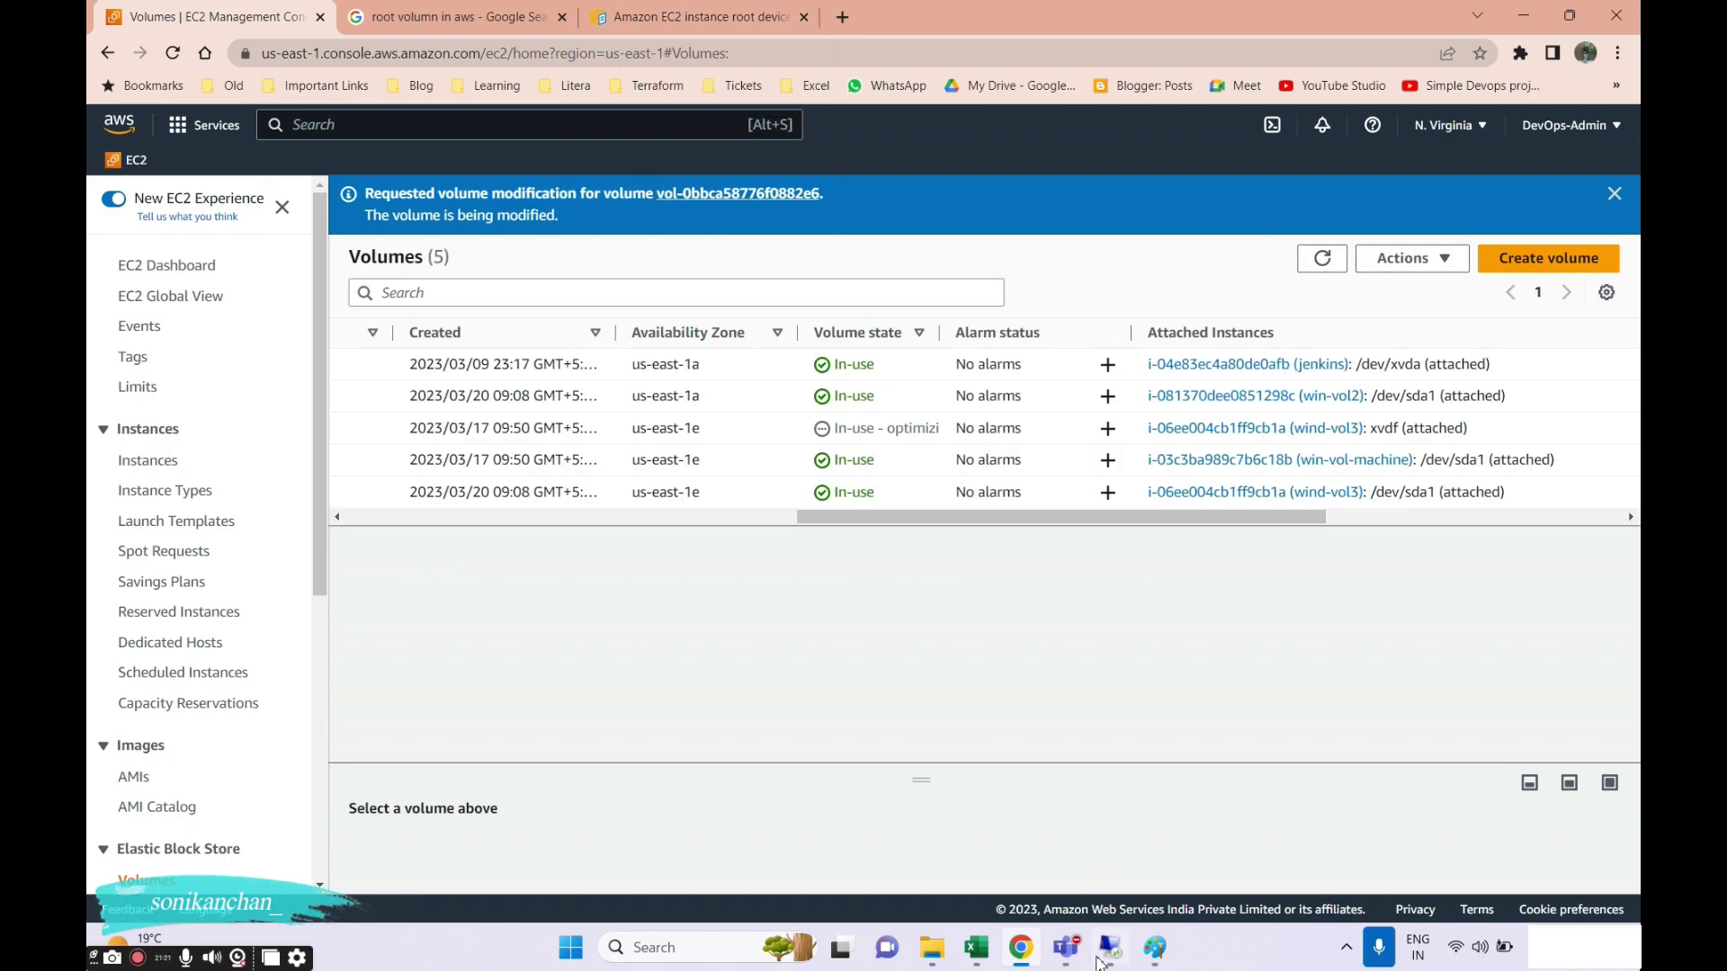
key(alt+Tab)
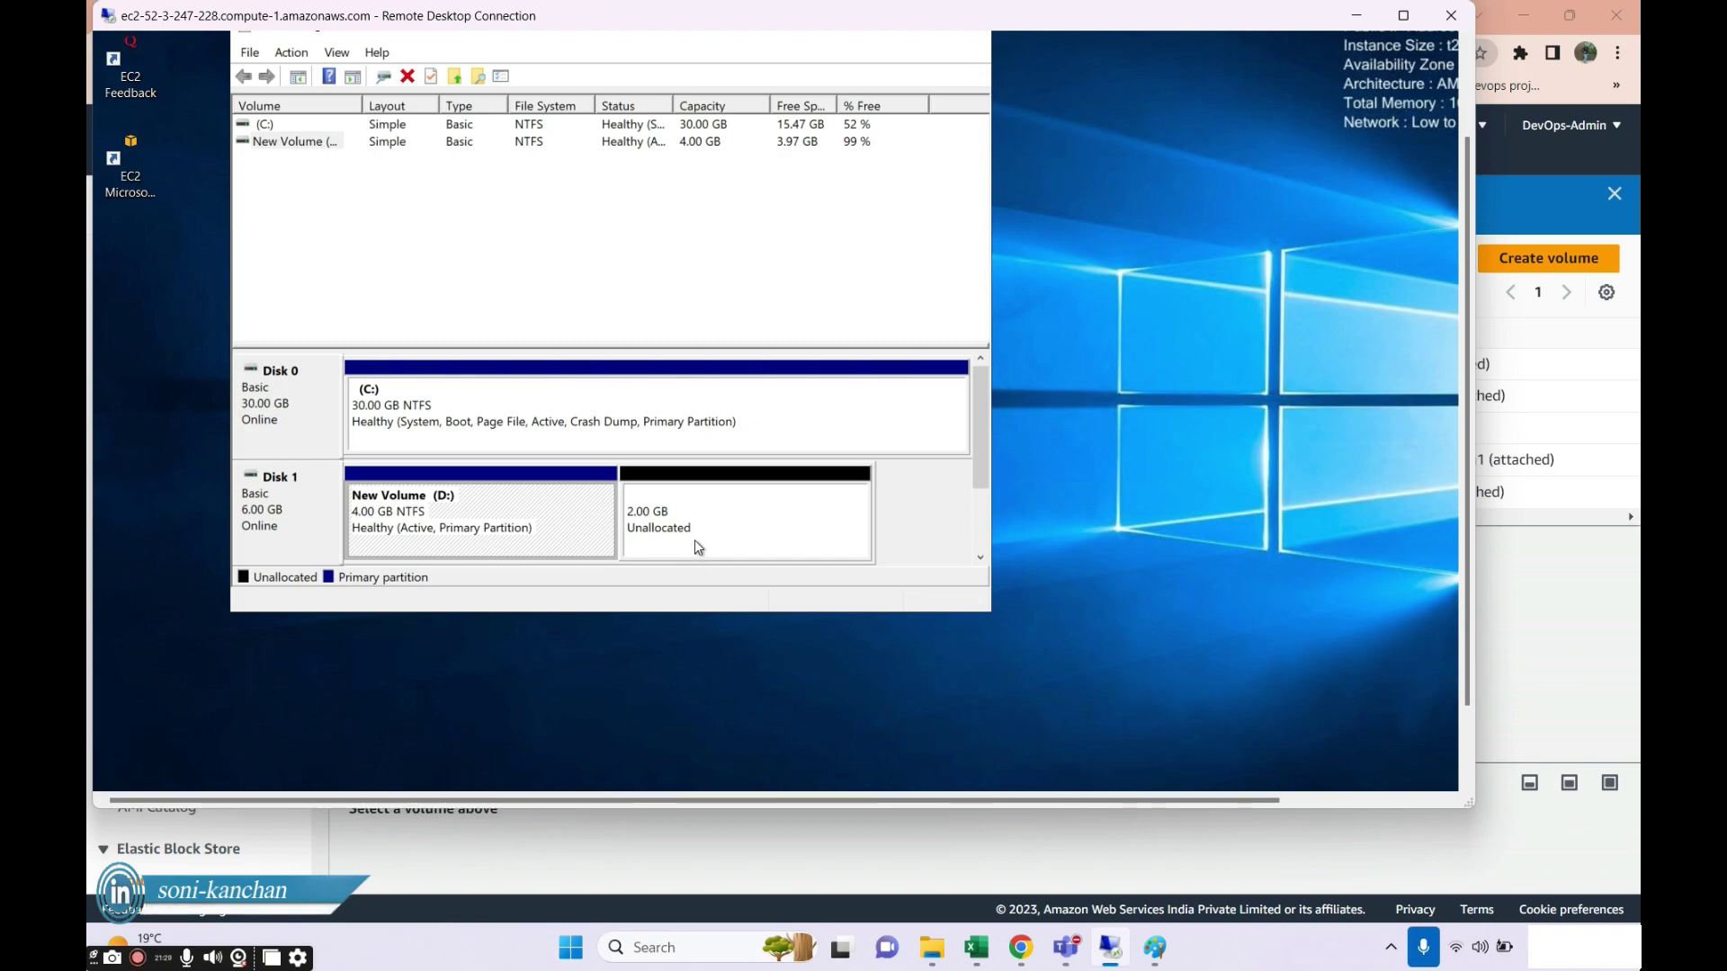
After backing out of Shrink and New Simple Volume, launch Extend Volume on New Volume (D:).
right_click(656, 523)
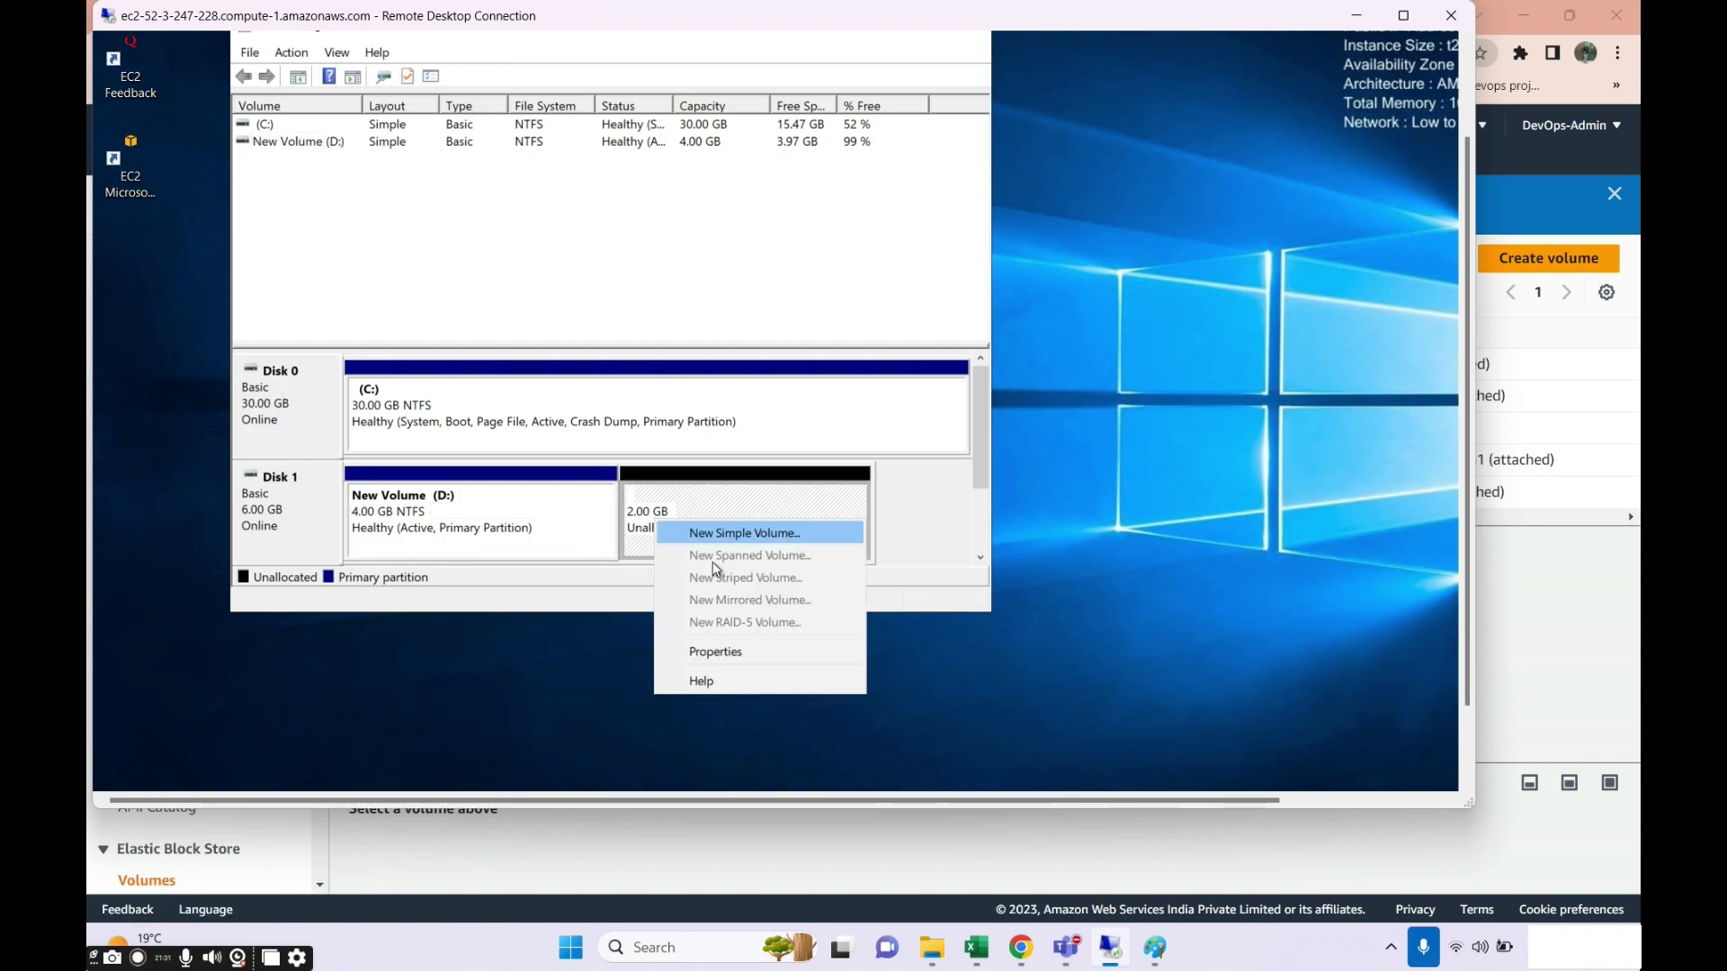
click(385, 552)
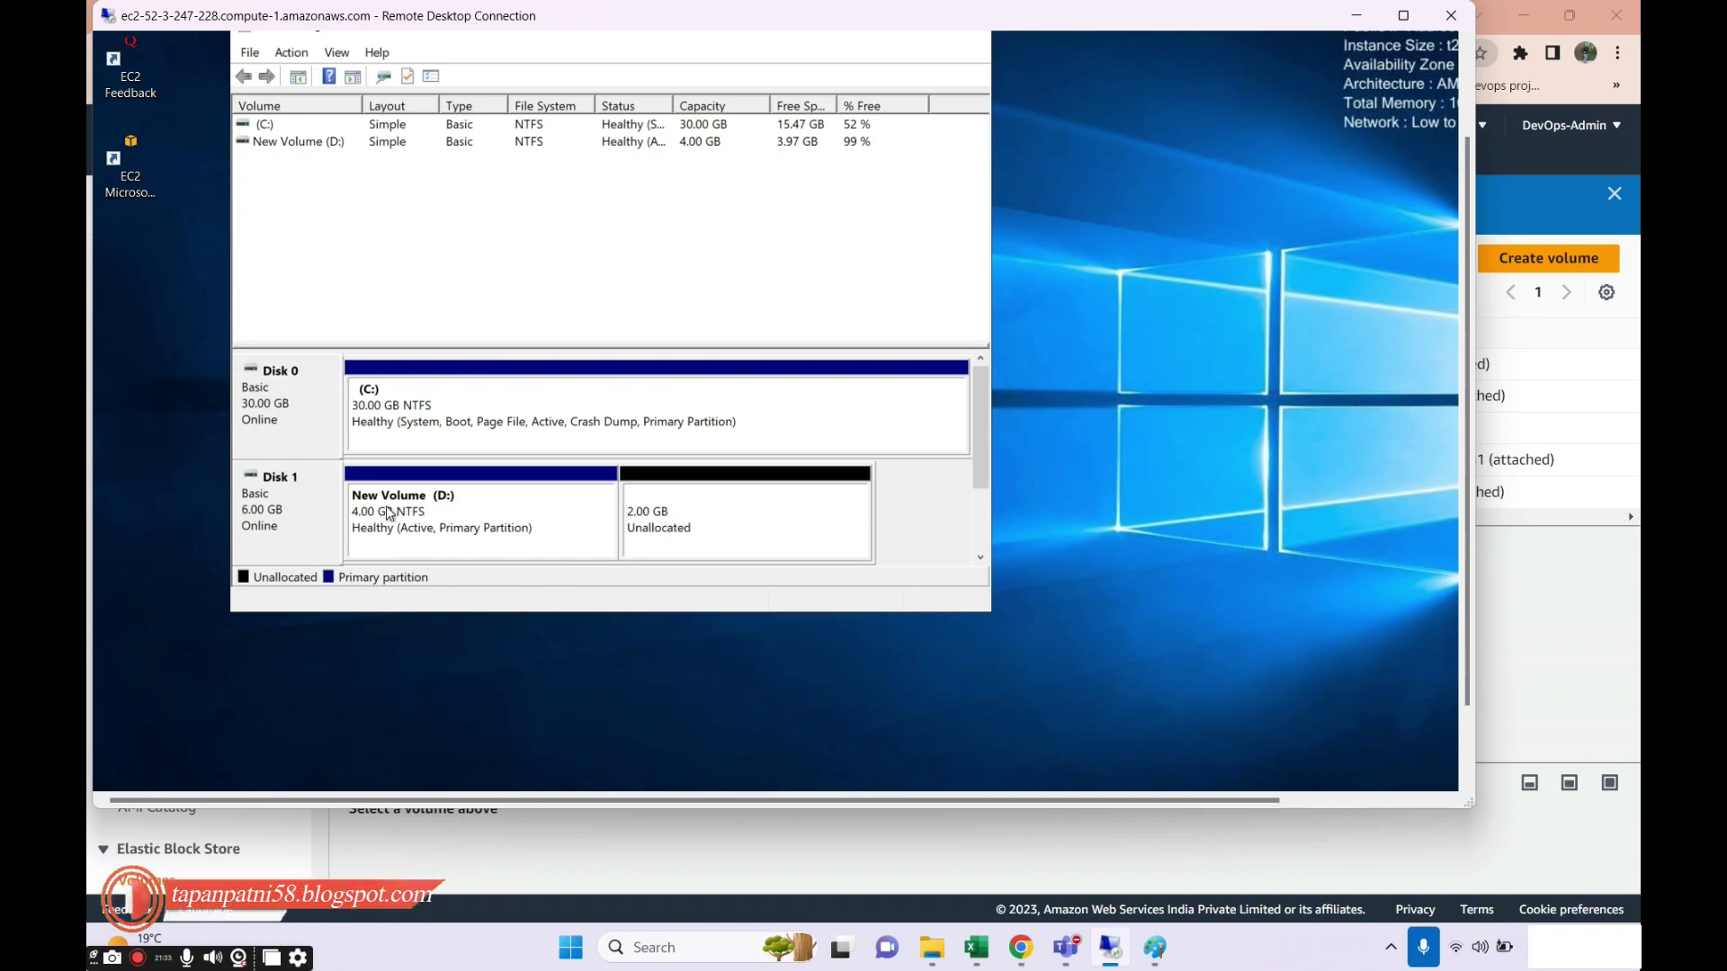
right_click(388, 510)
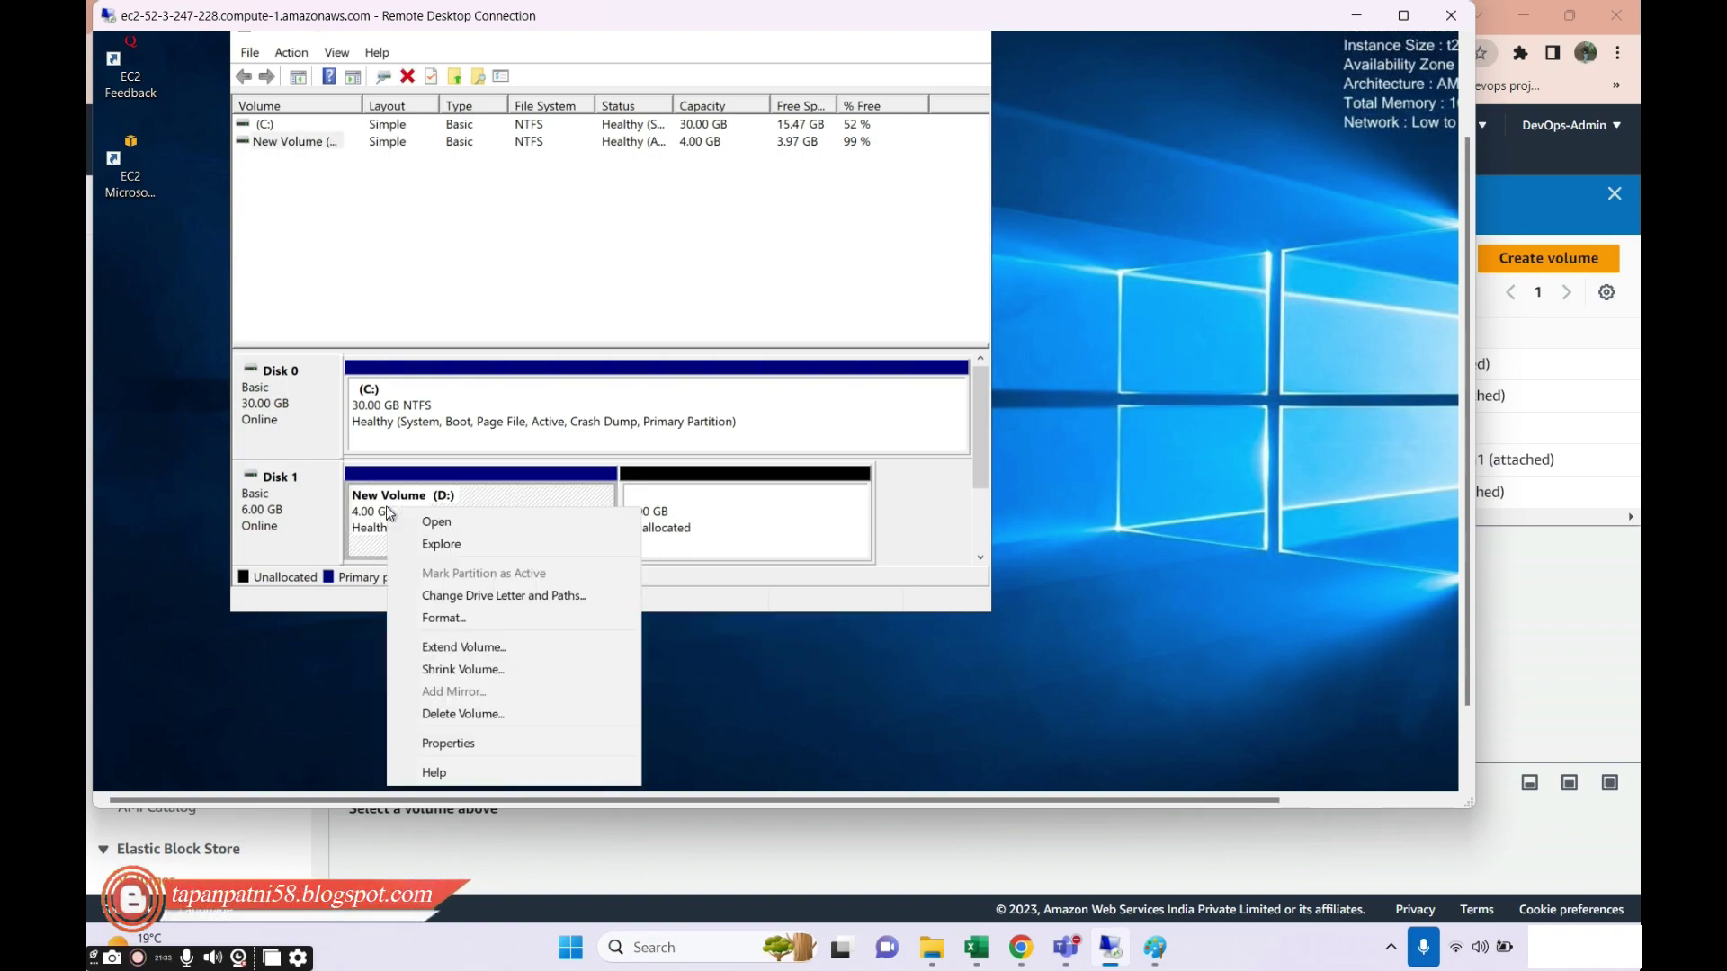
click(461, 670)
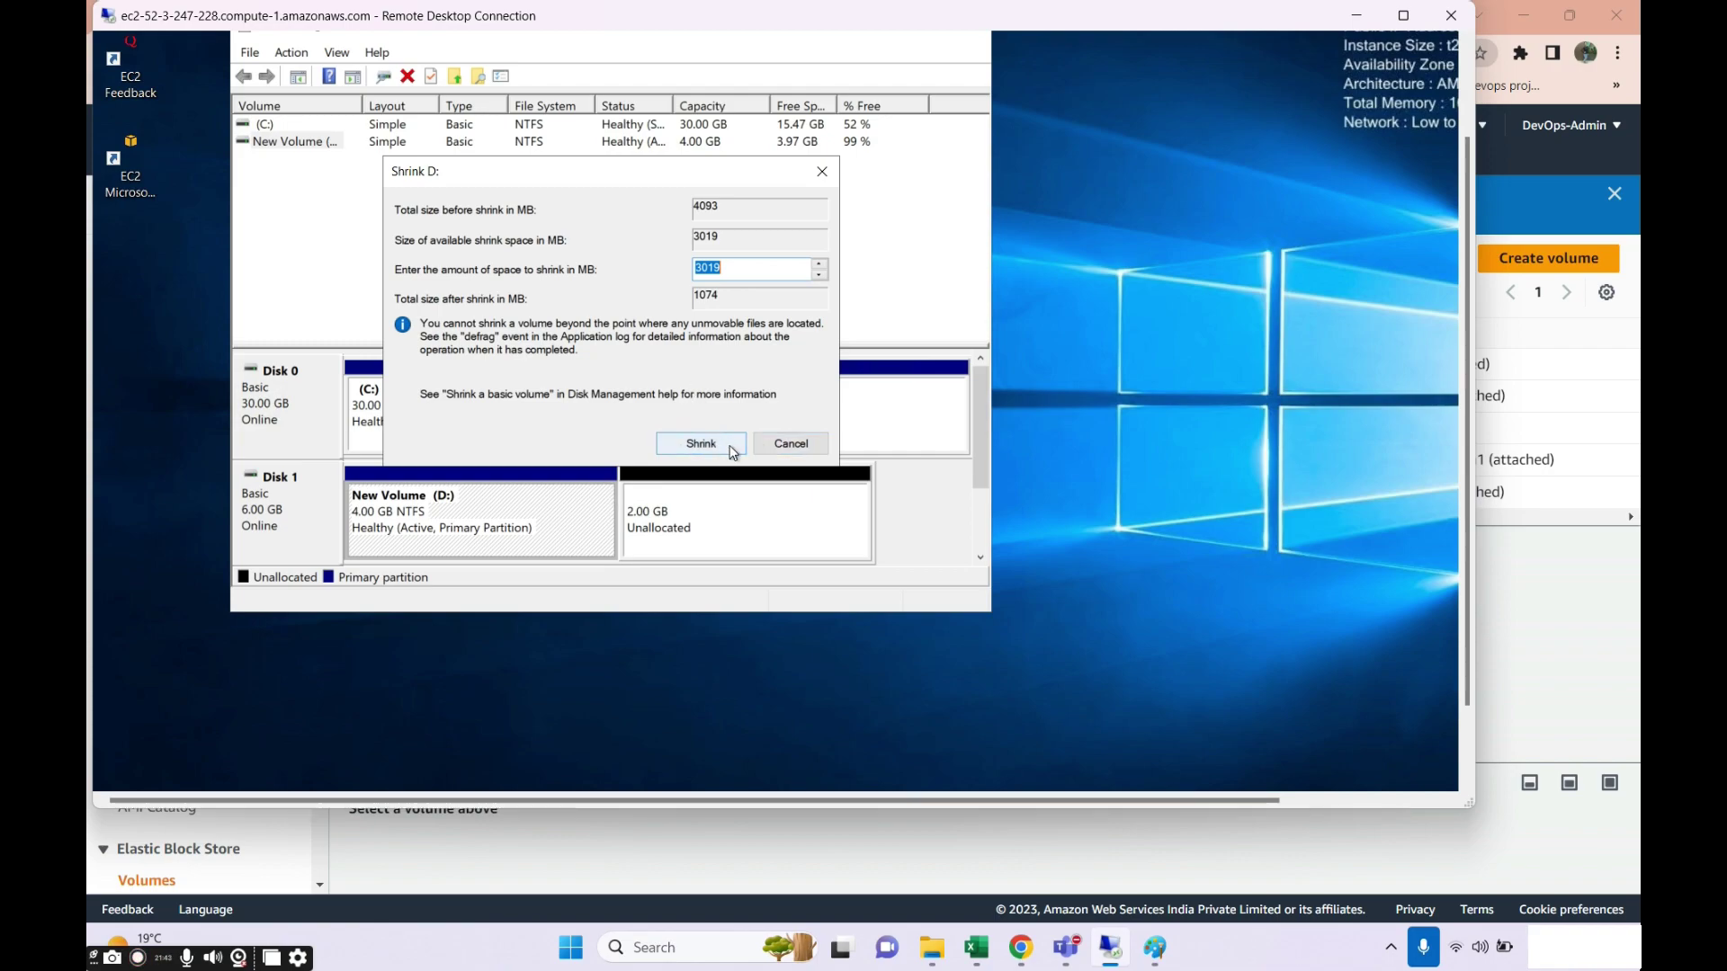
click(787, 444)
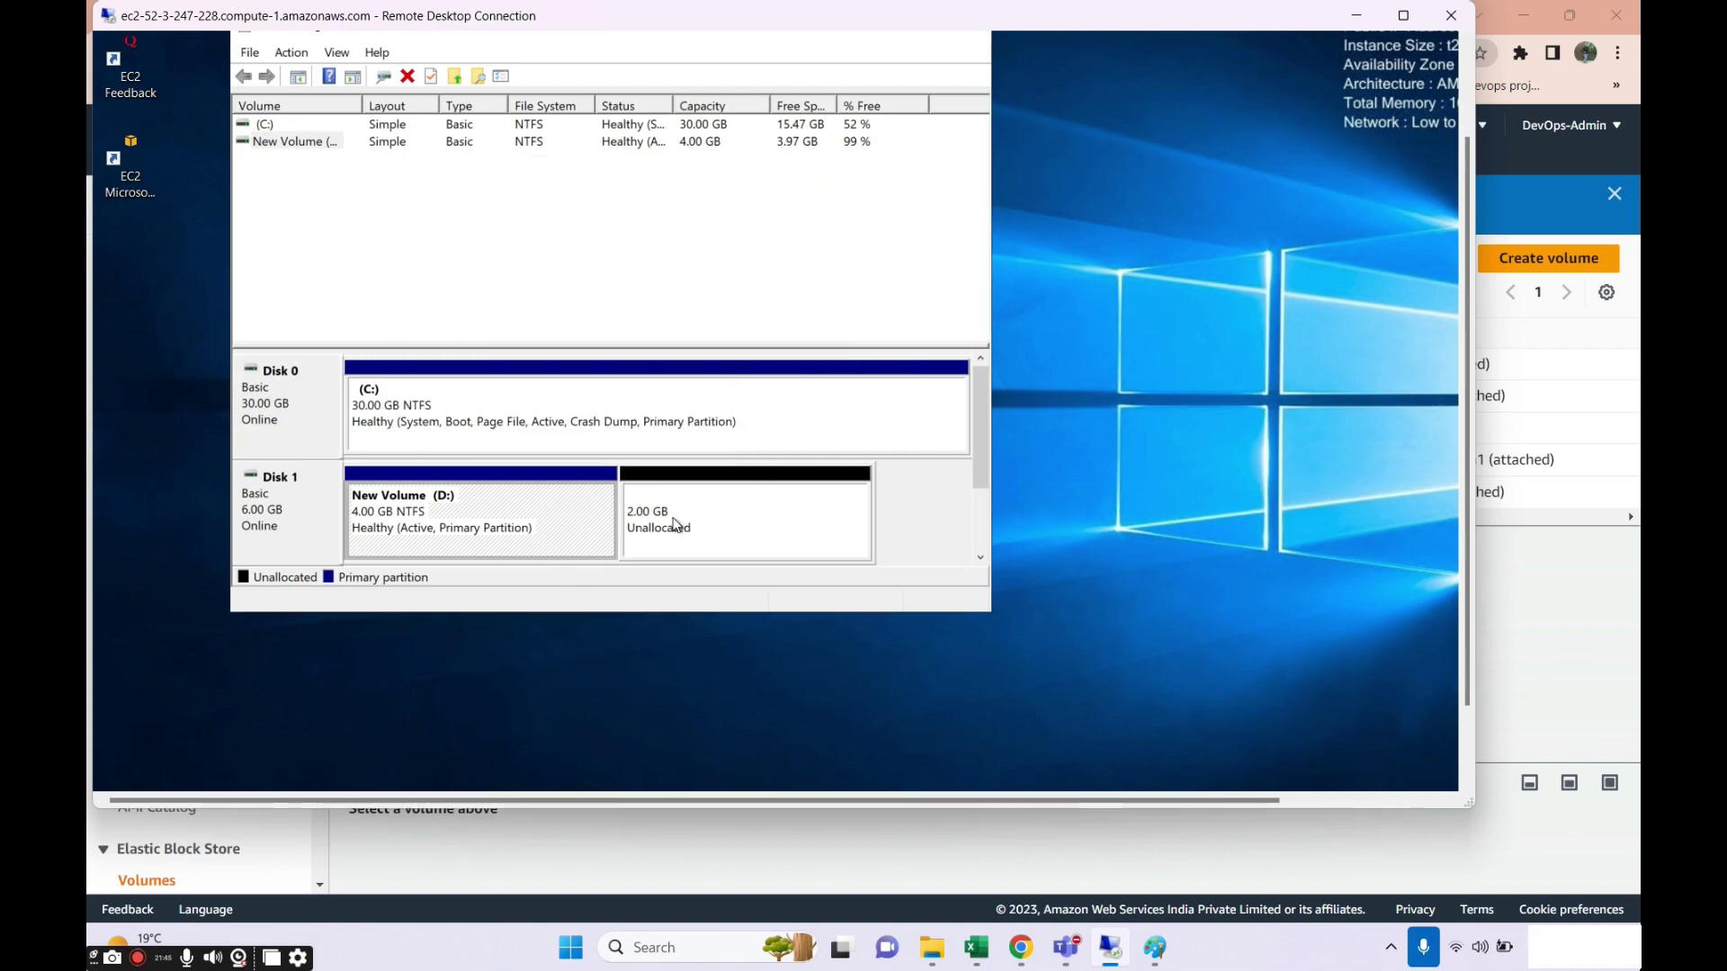
right_click(677, 525)
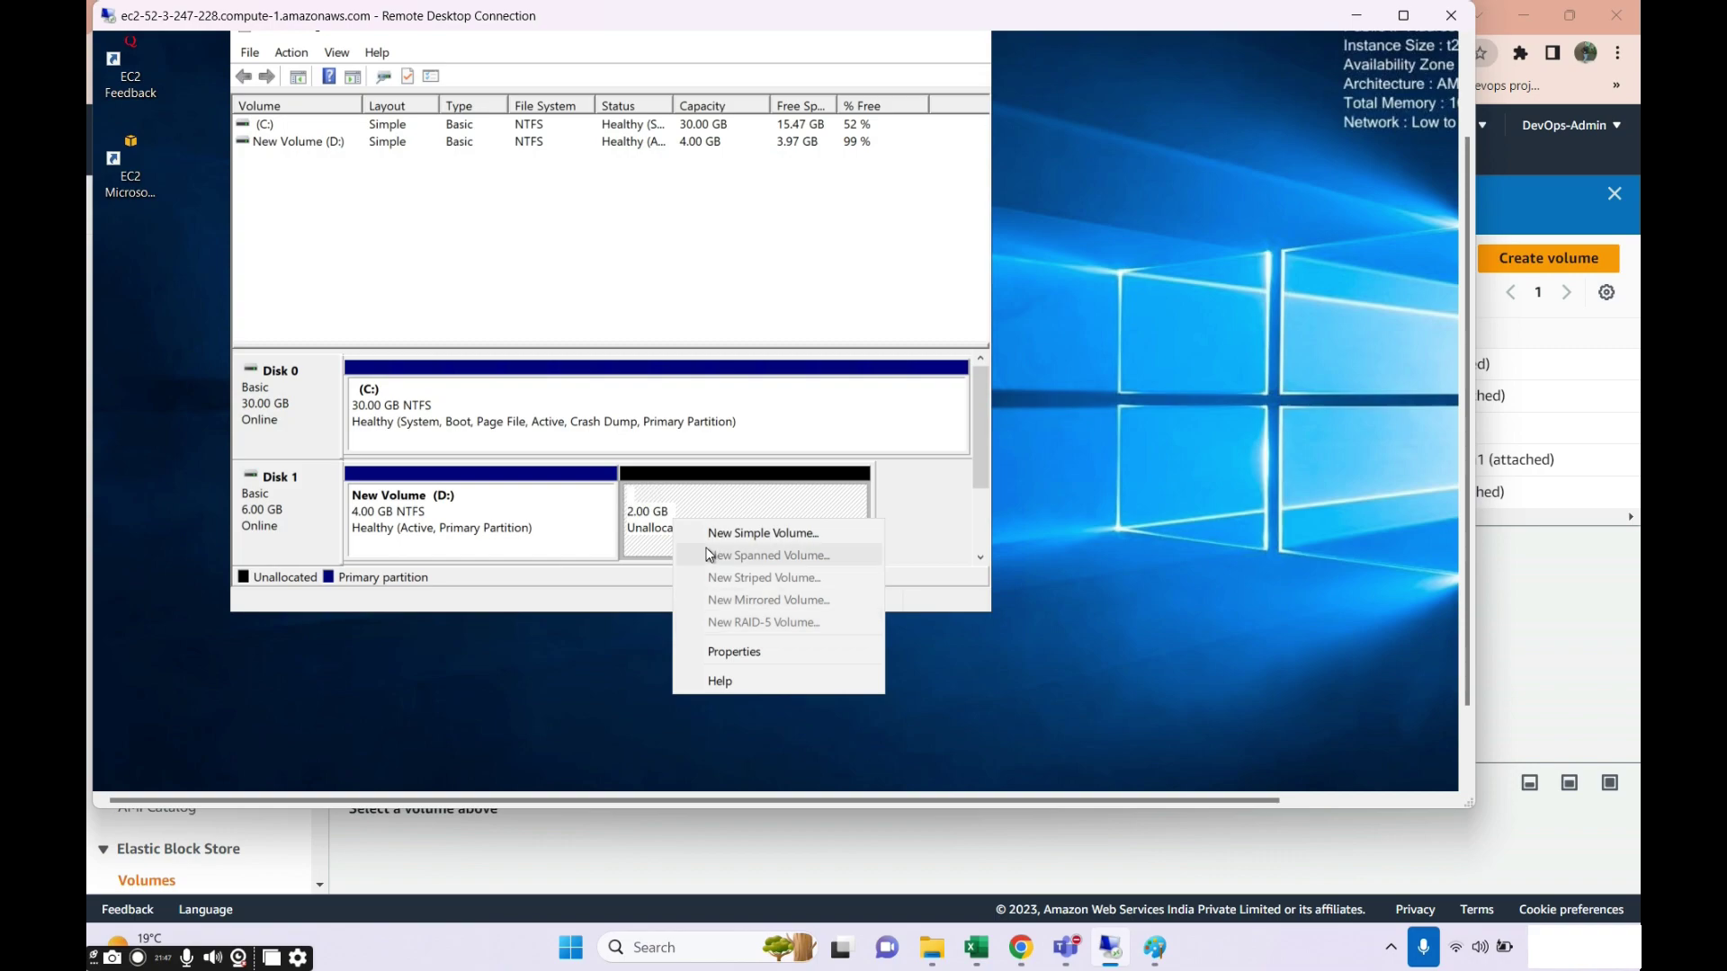
click(752, 538)
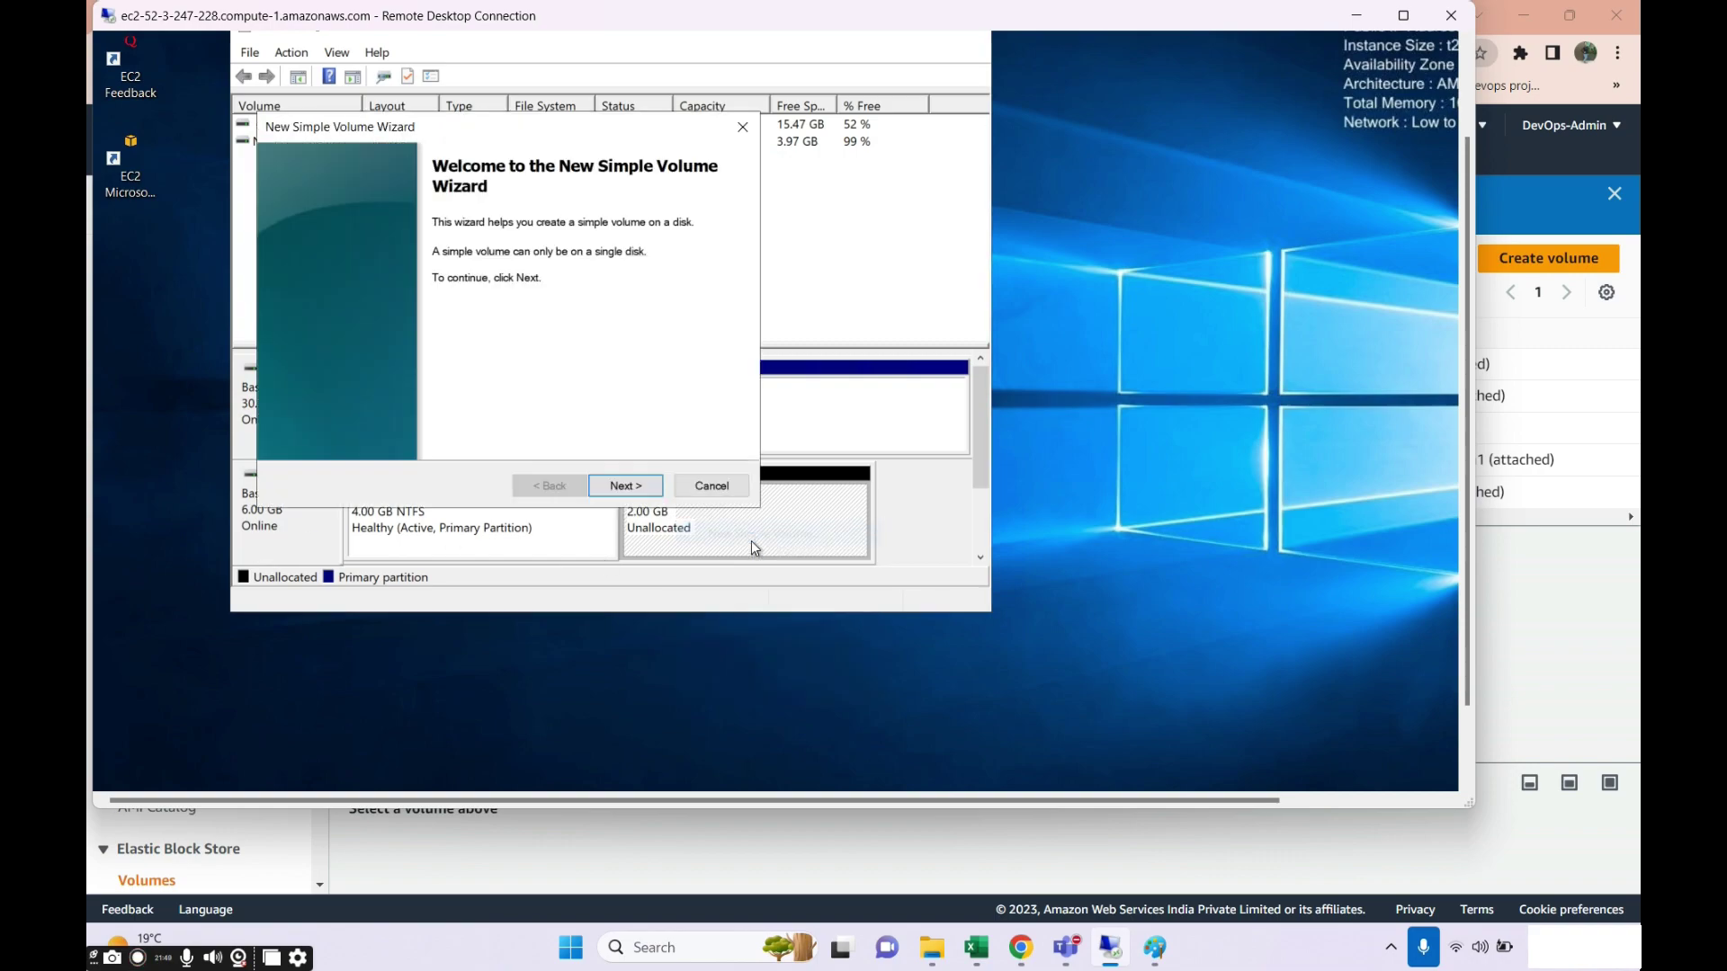
click(712, 486)
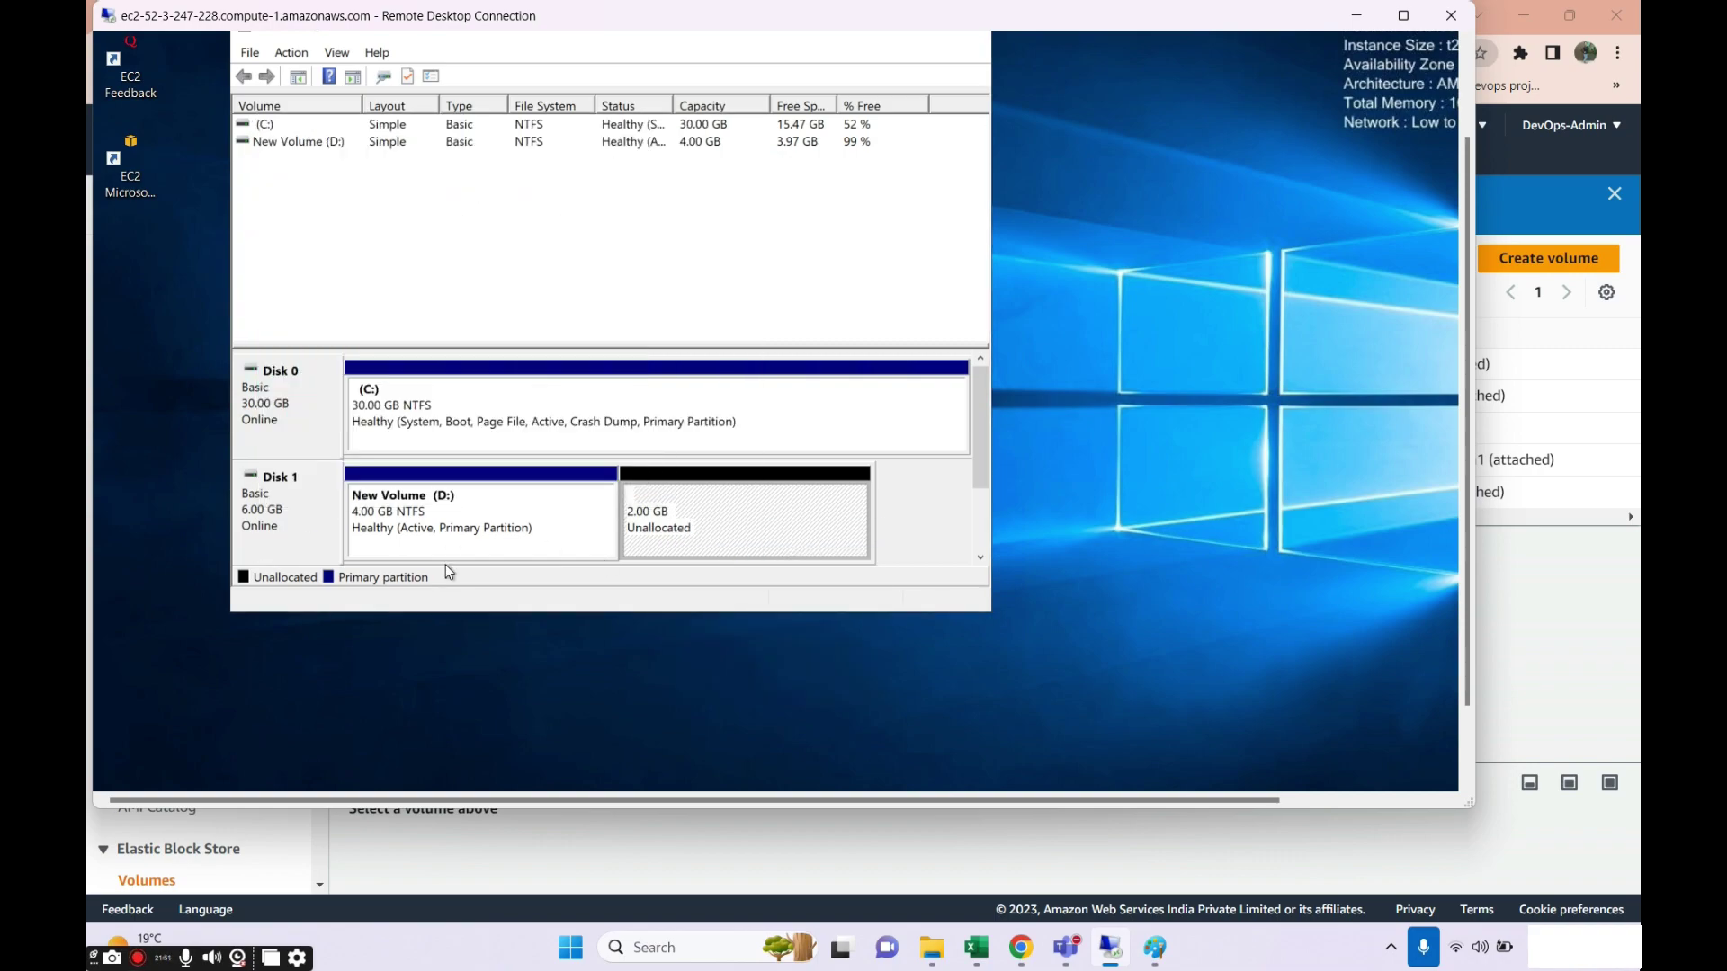
right_click(445, 547)
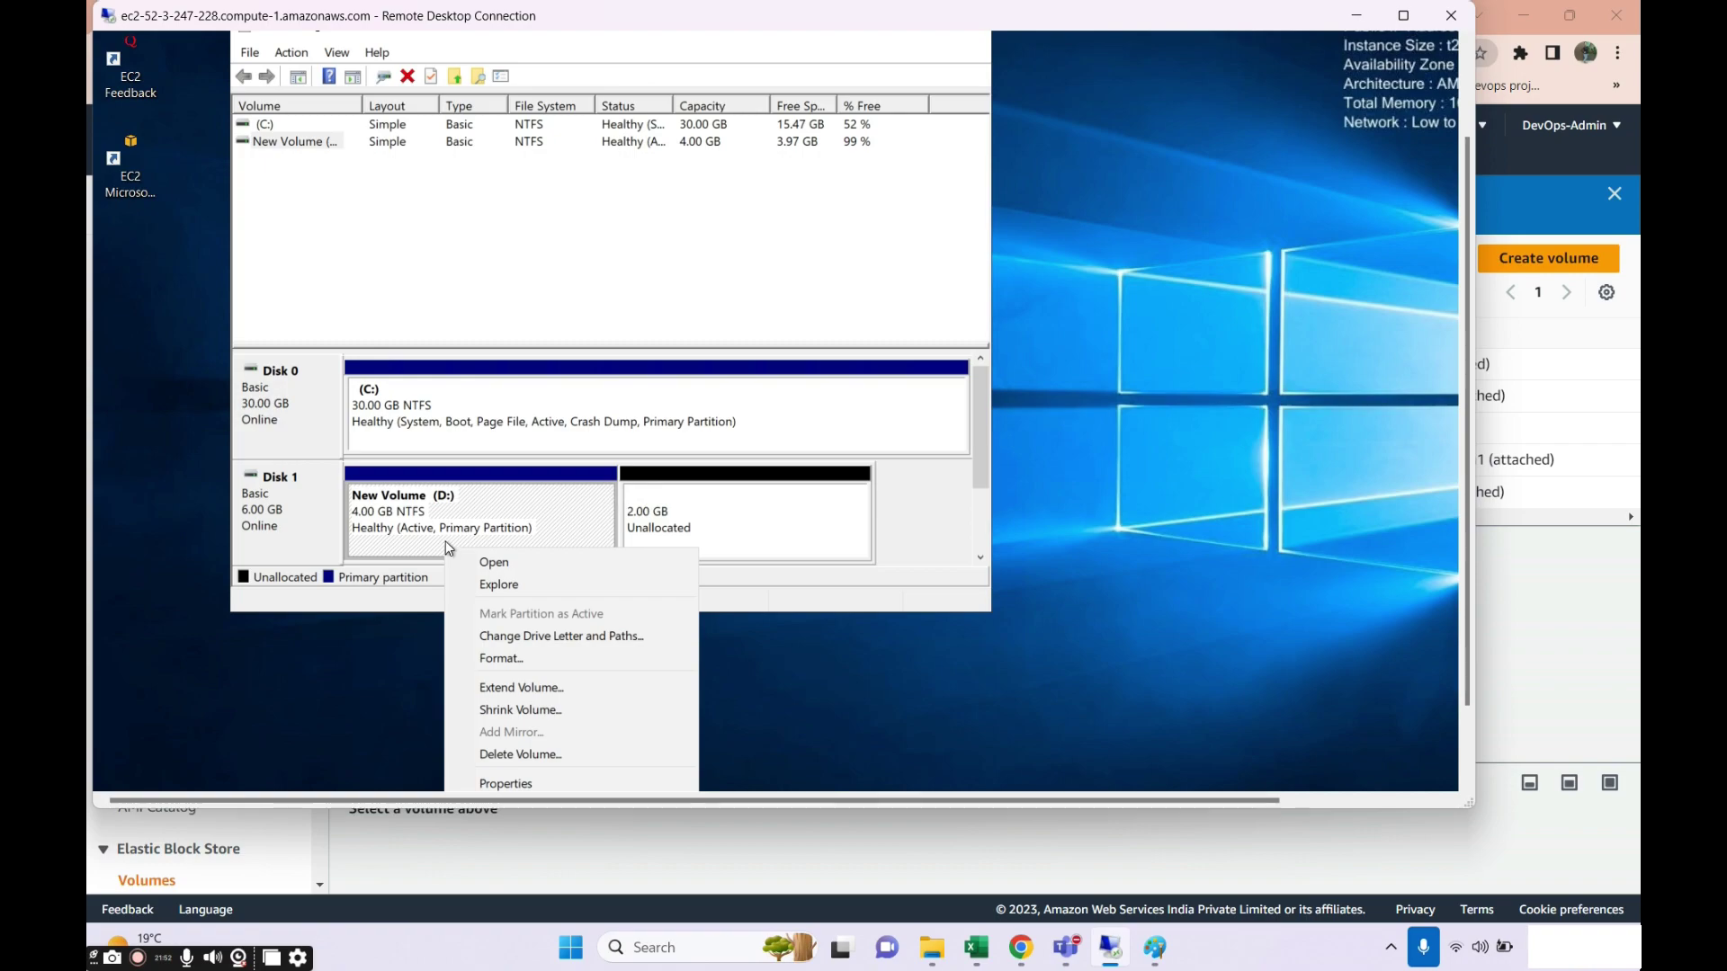
click(526, 689)
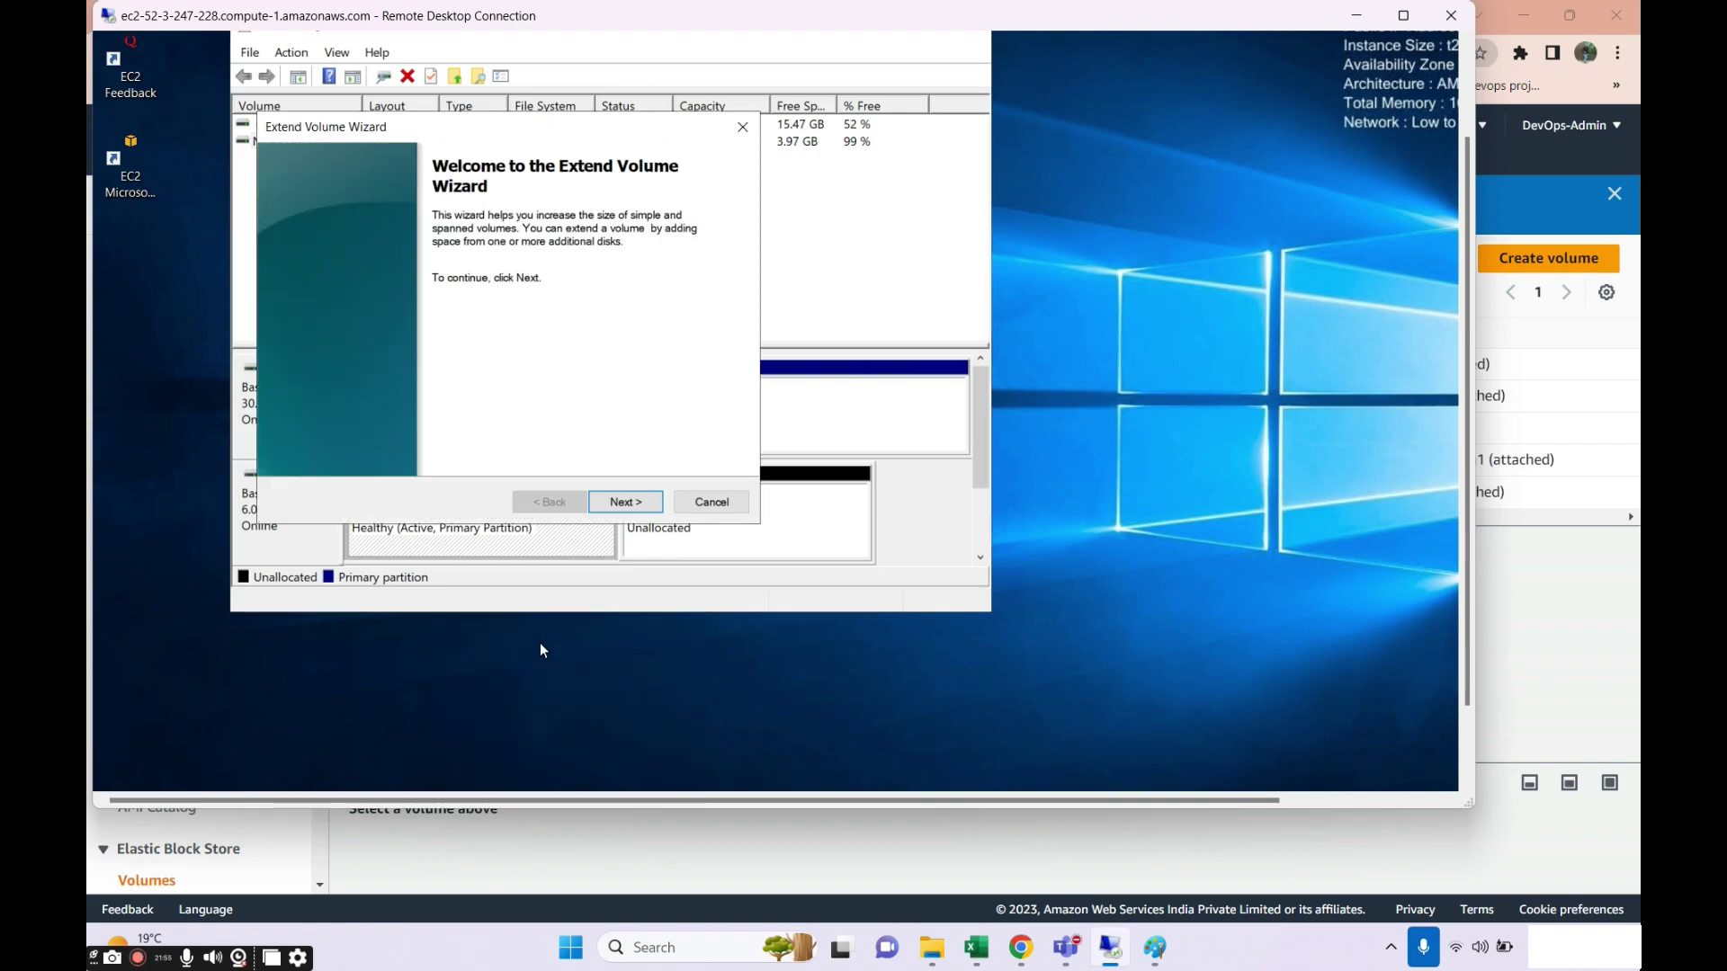
Extend D: with all 2048 MB from Disk 1 through the wizard, then open File Explorer.
click(628, 503)
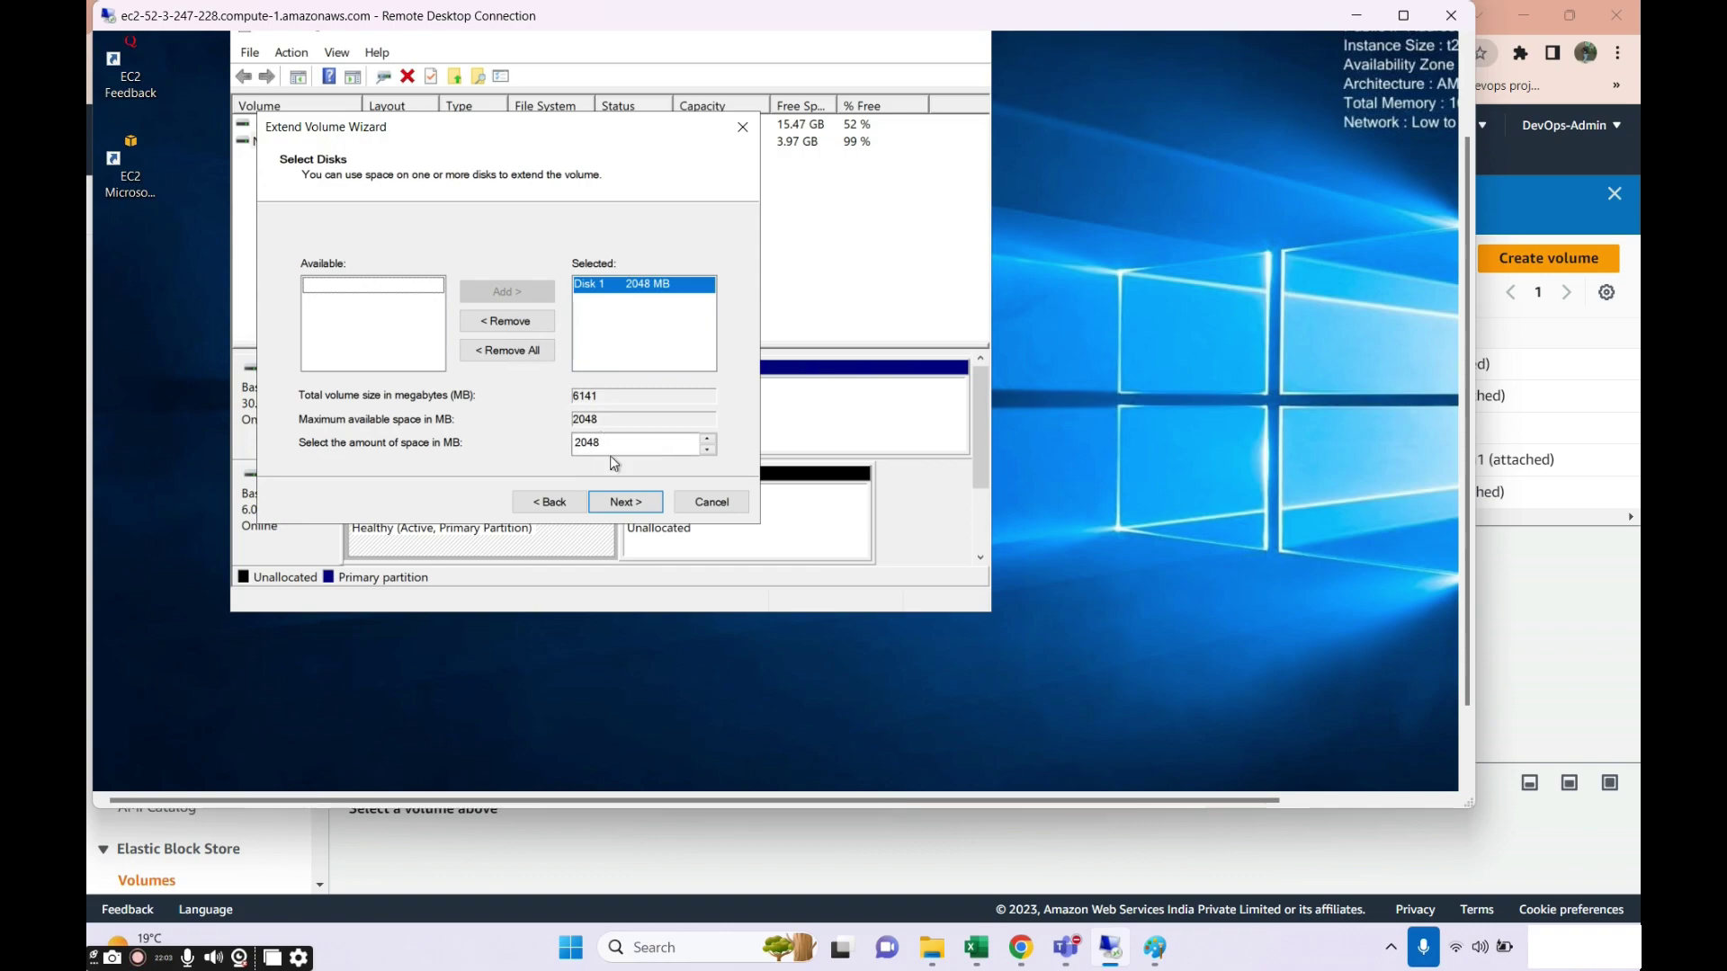
click(627, 503)
click(627, 509)
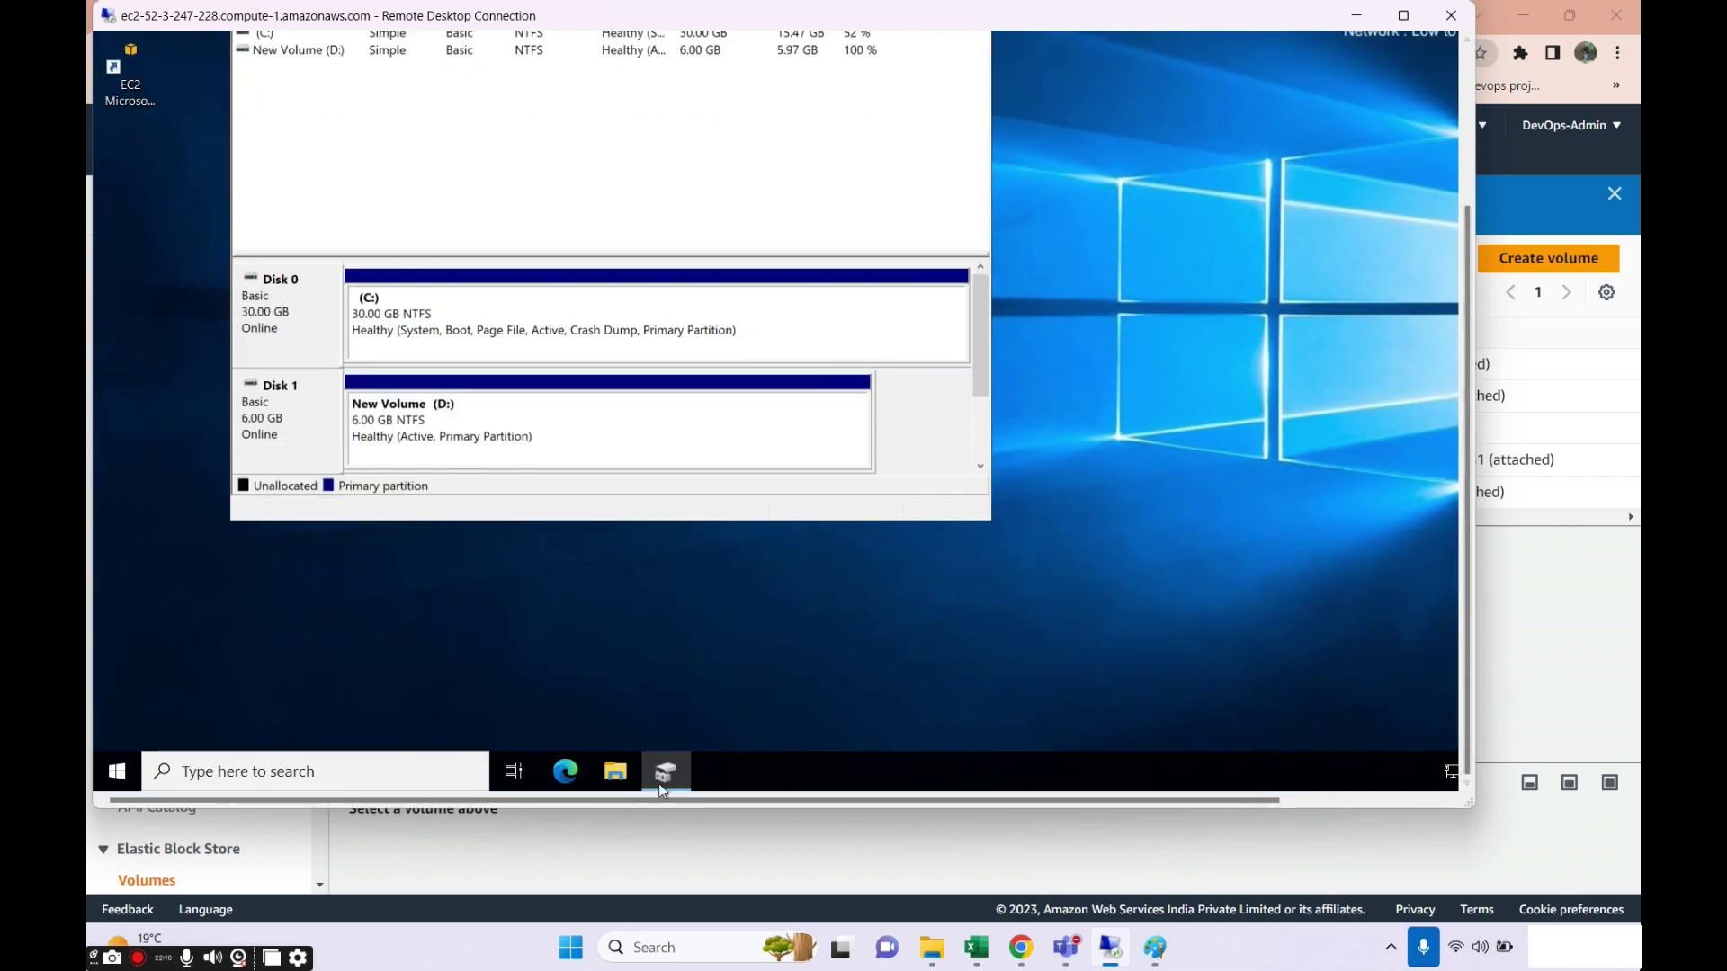
click(615, 771)
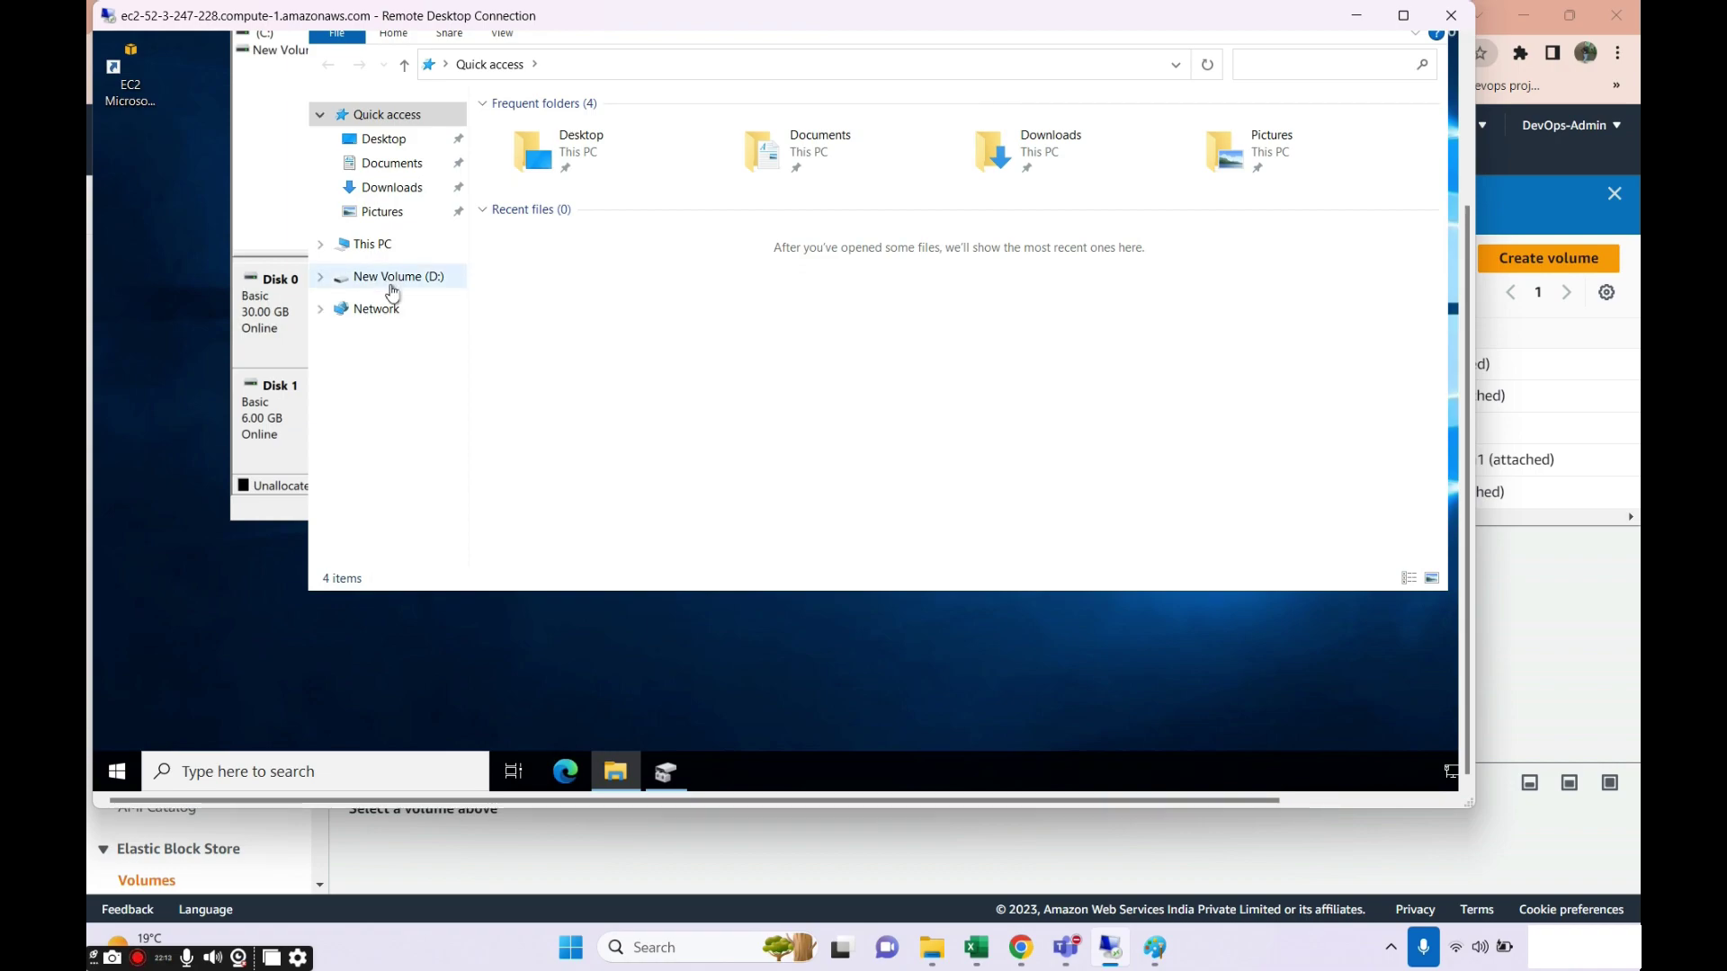
Check D: and its sample 4 GB folder, see D: at 5.99 GB in This PC, then return to Paint.
click(389, 279)
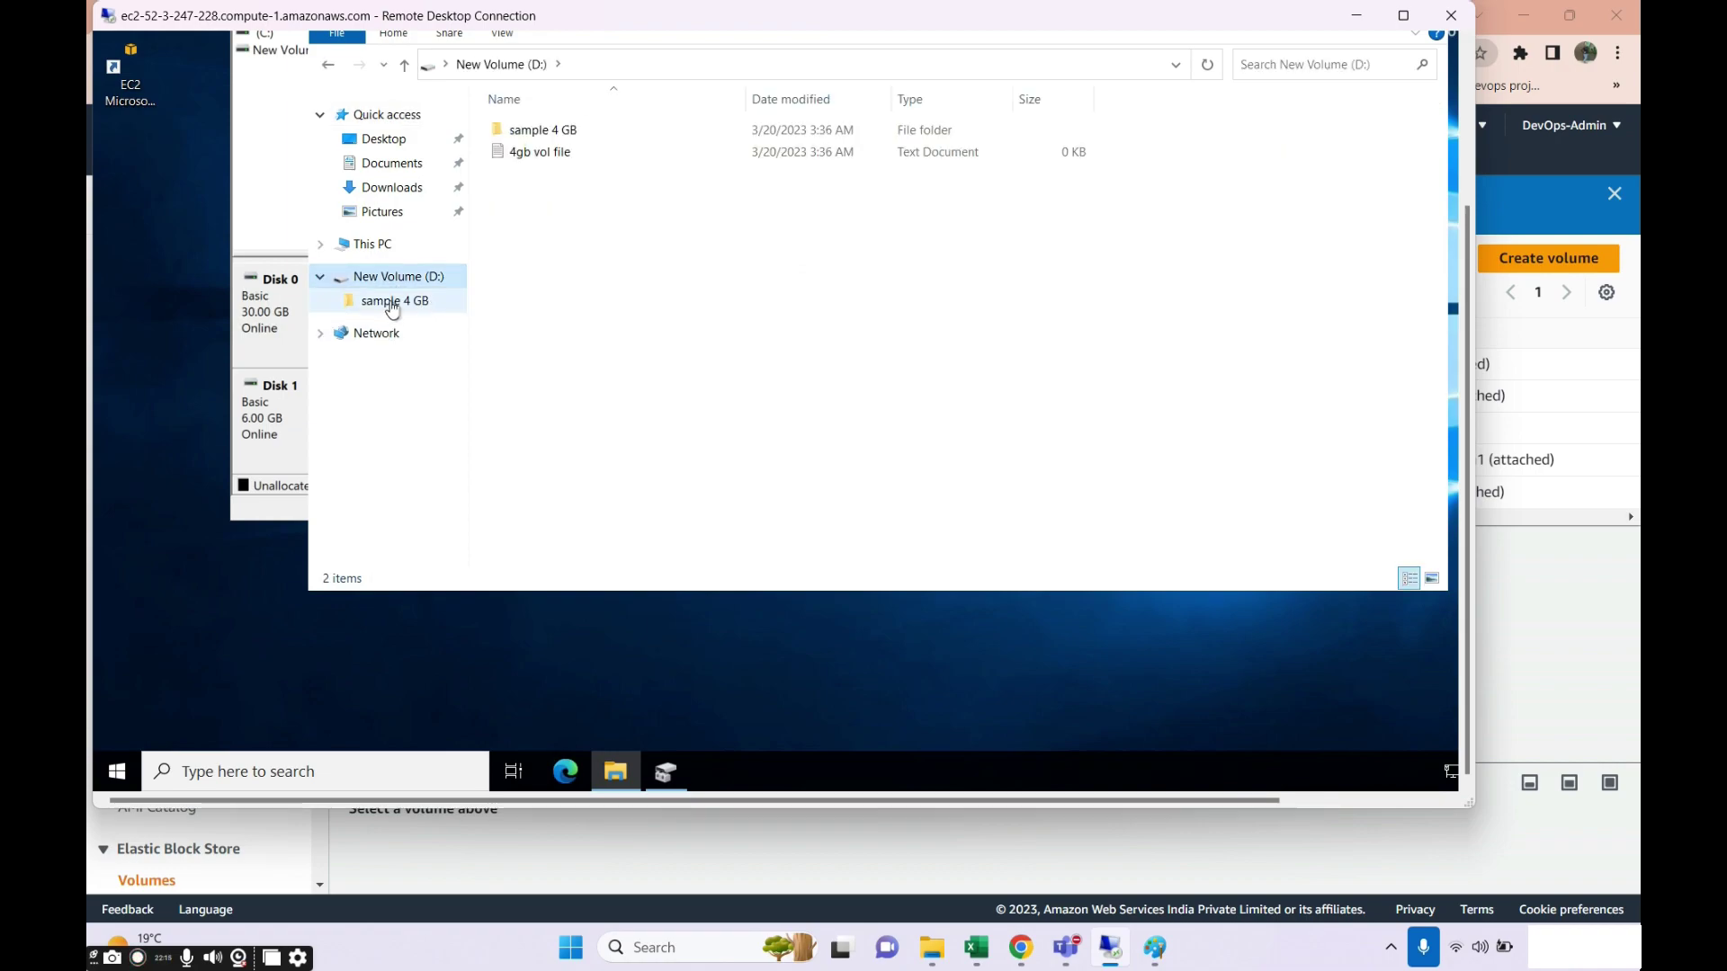
click(392, 306)
click(390, 278)
click(377, 244)
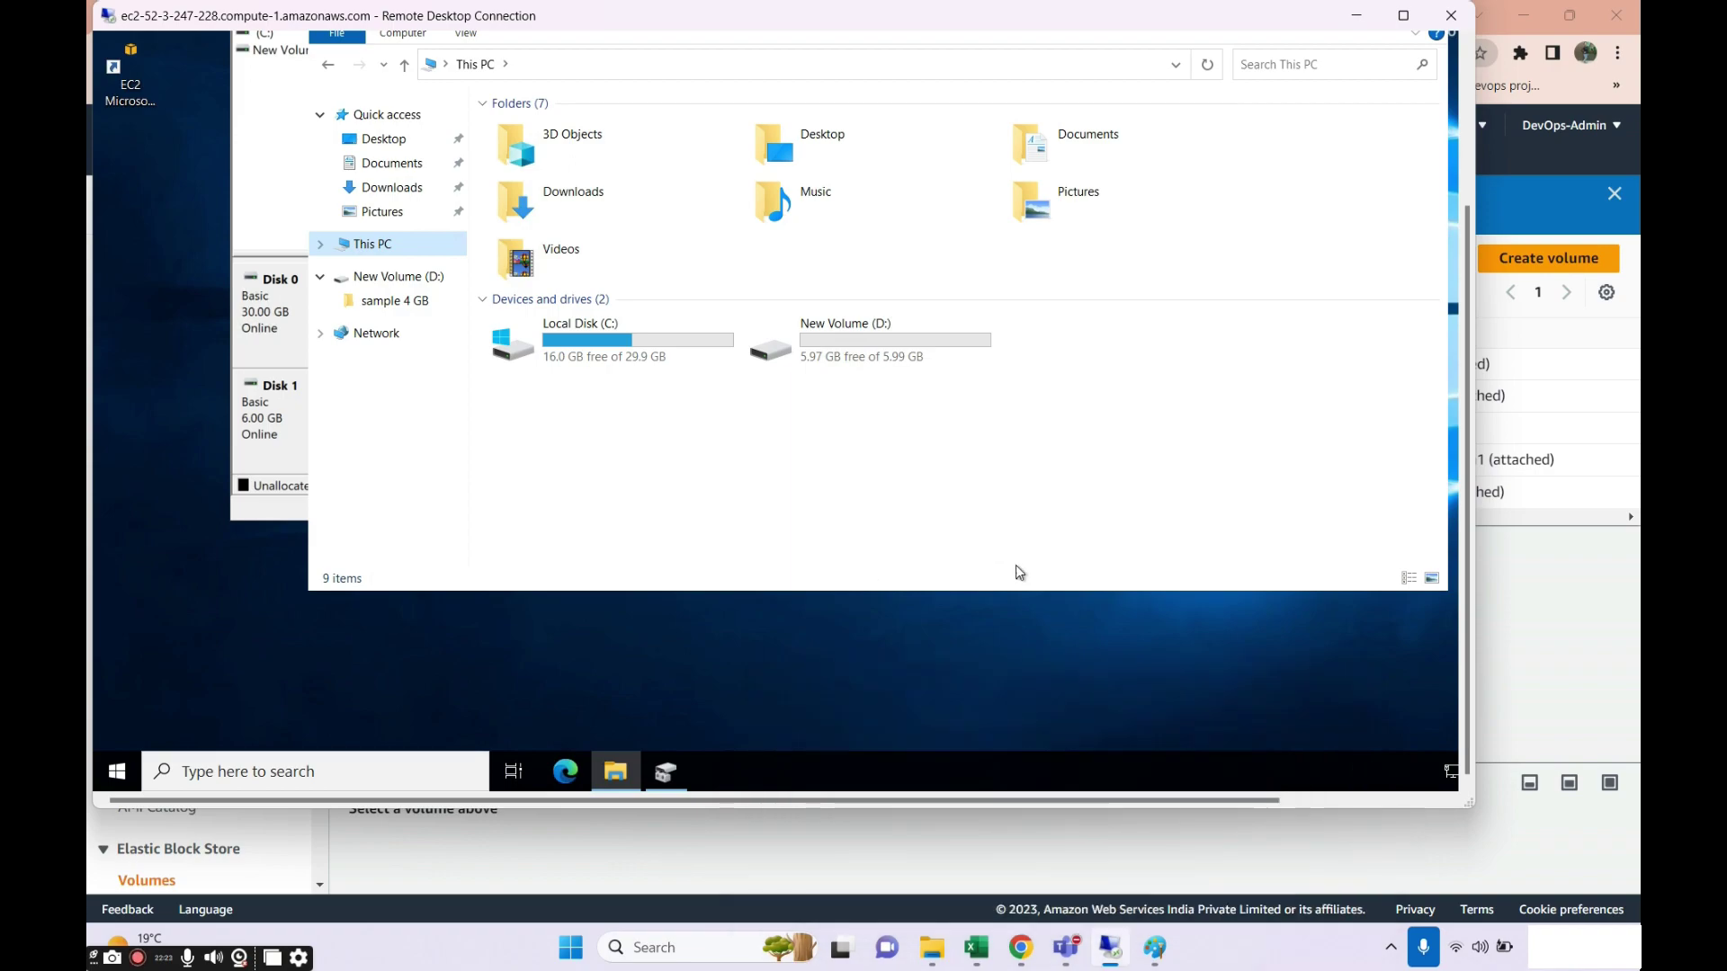
click(1155, 947)
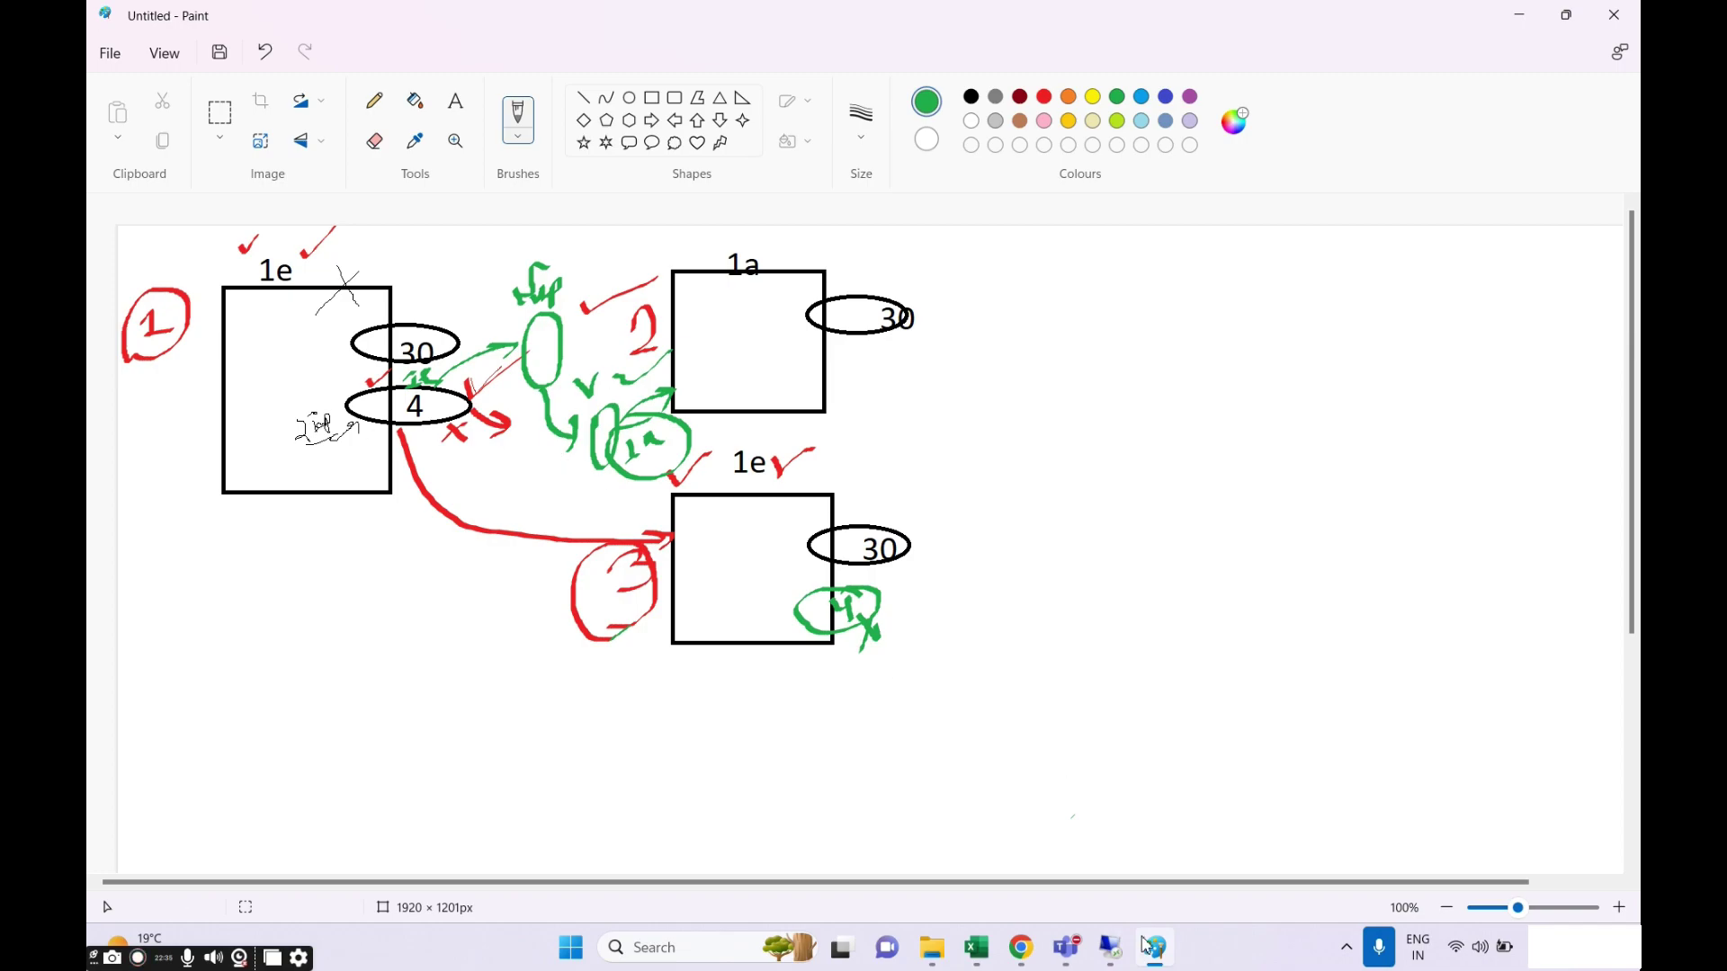
Tick the 6 GiB extra-vol row in EC2 Volumes, then go back to the Paint diagram.
click(1022, 949)
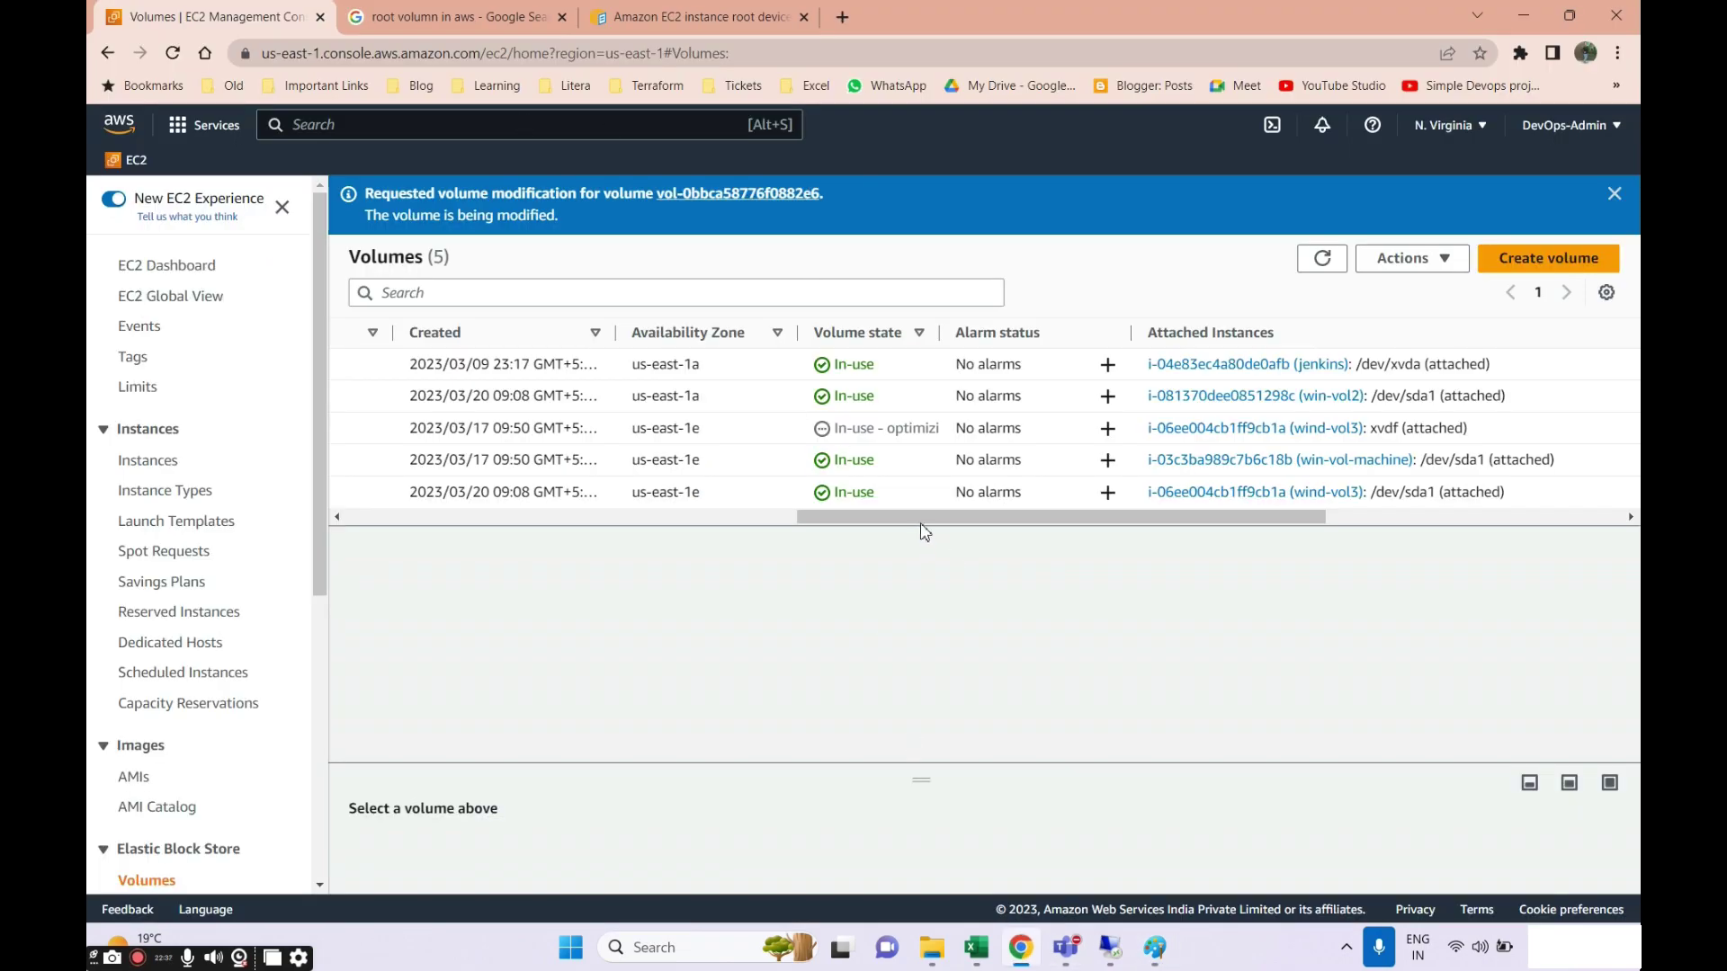
drag(920, 525, 378, 536)
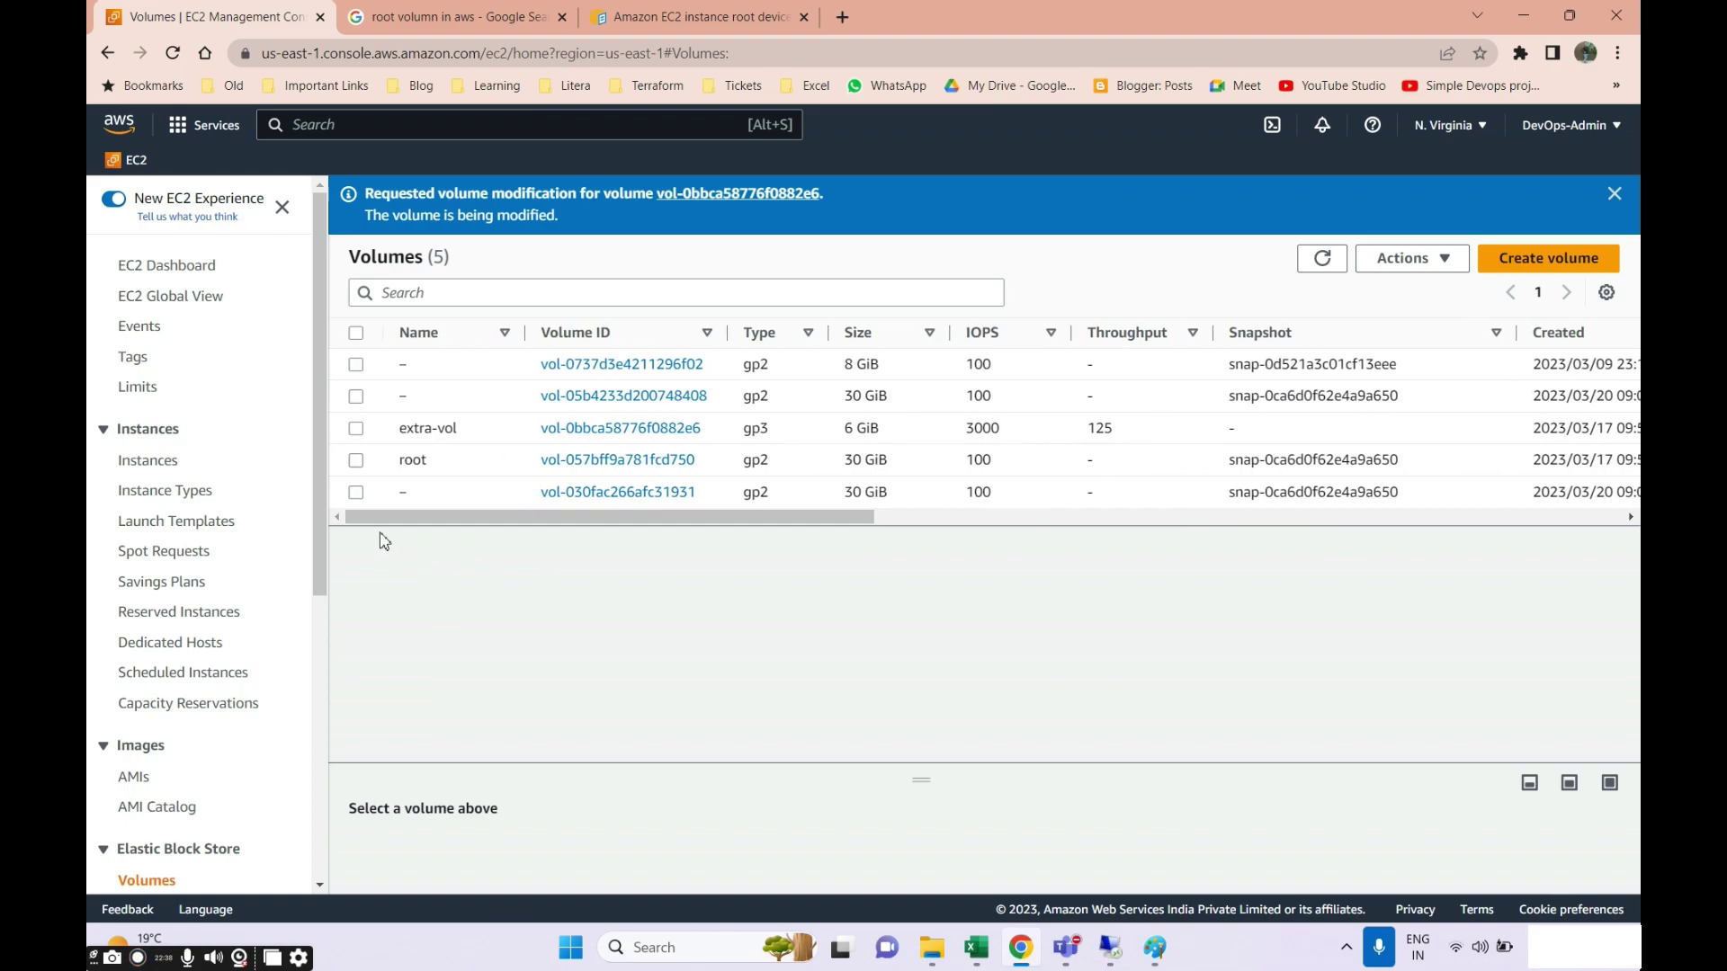
click(356, 429)
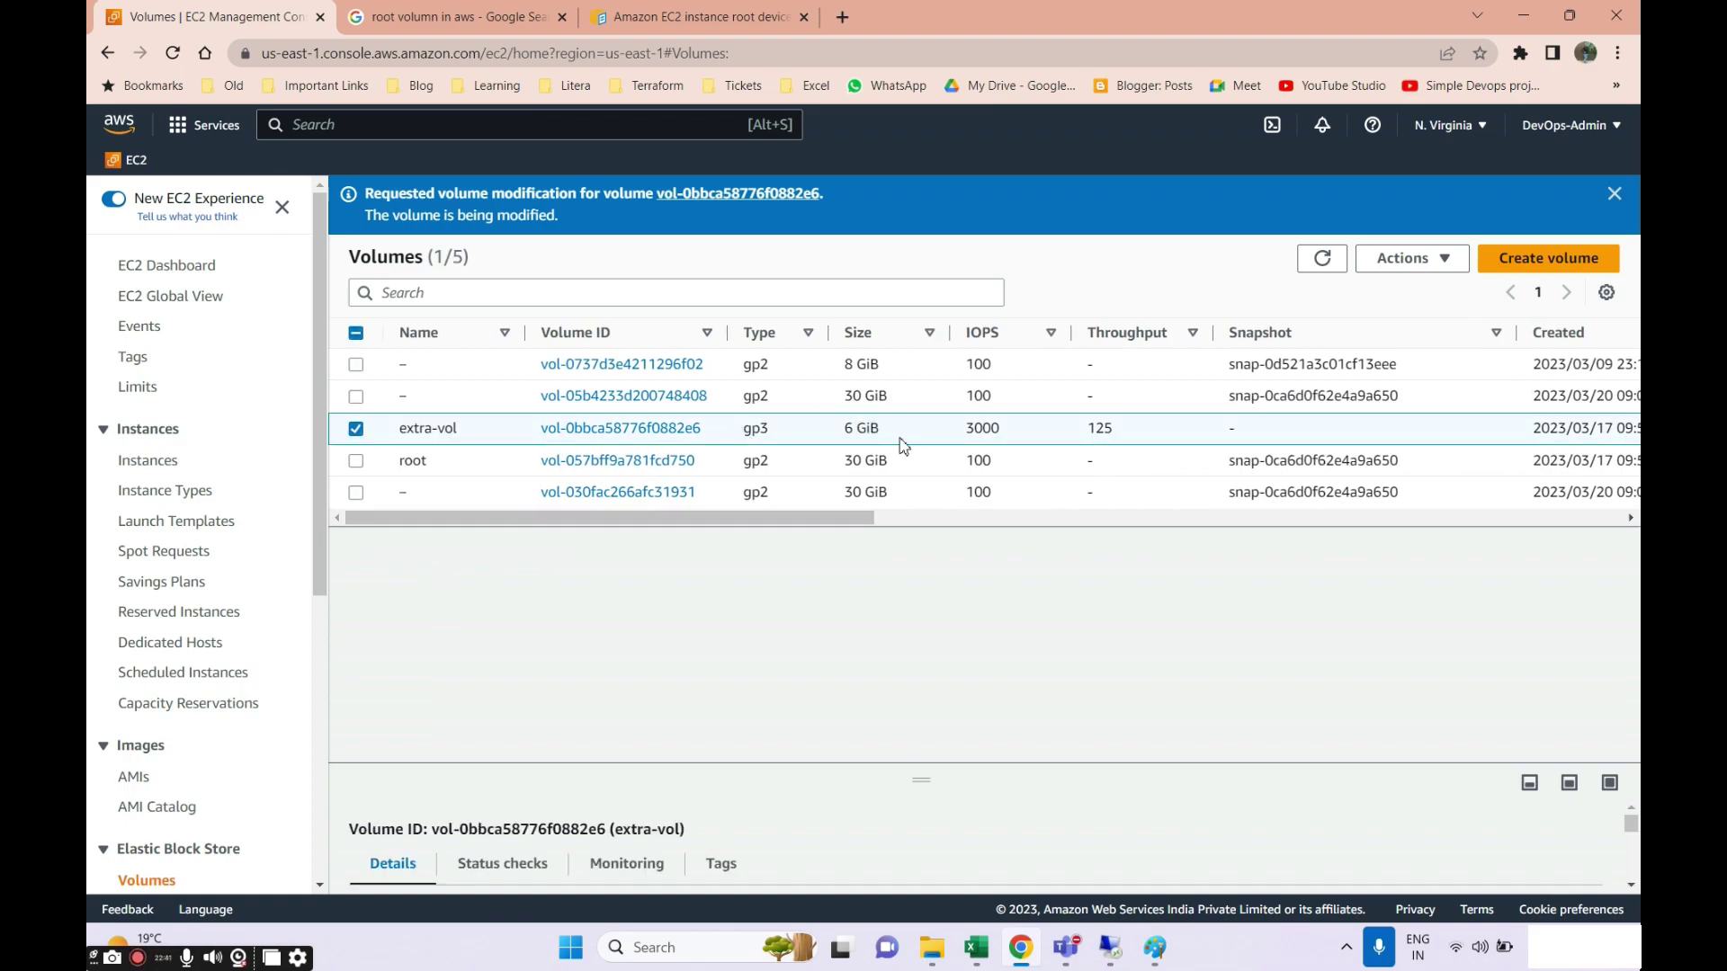
click(1159, 952)
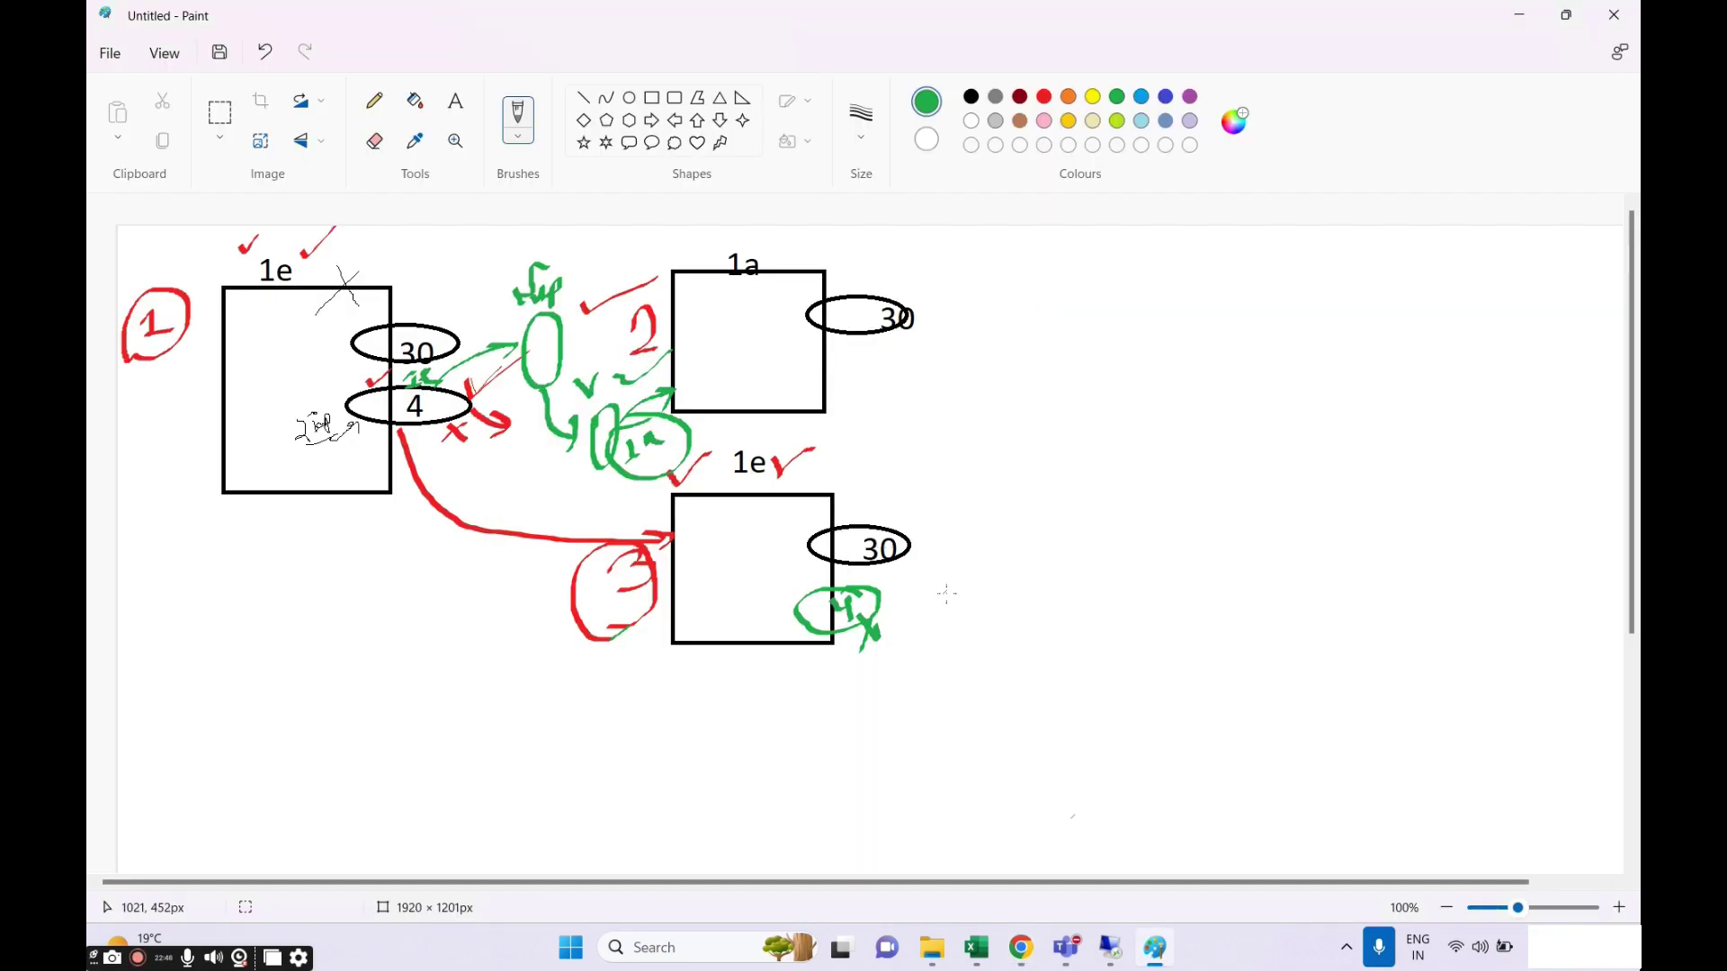
Redraw the mark beside the lower box in blue instead of green, then dismiss the EC2 volume notice.
drag(946, 594, 930, 629)
key(ctrl+z)
click(1142, 97)
mouse_move(994, 555)
mouse_down()
mouse_move(965, 597)
mouse_move(998, 609)
mouse_move(1032, 569)
mouse_move(916, 381)
mouse_move(926, 424)
mouse_up()
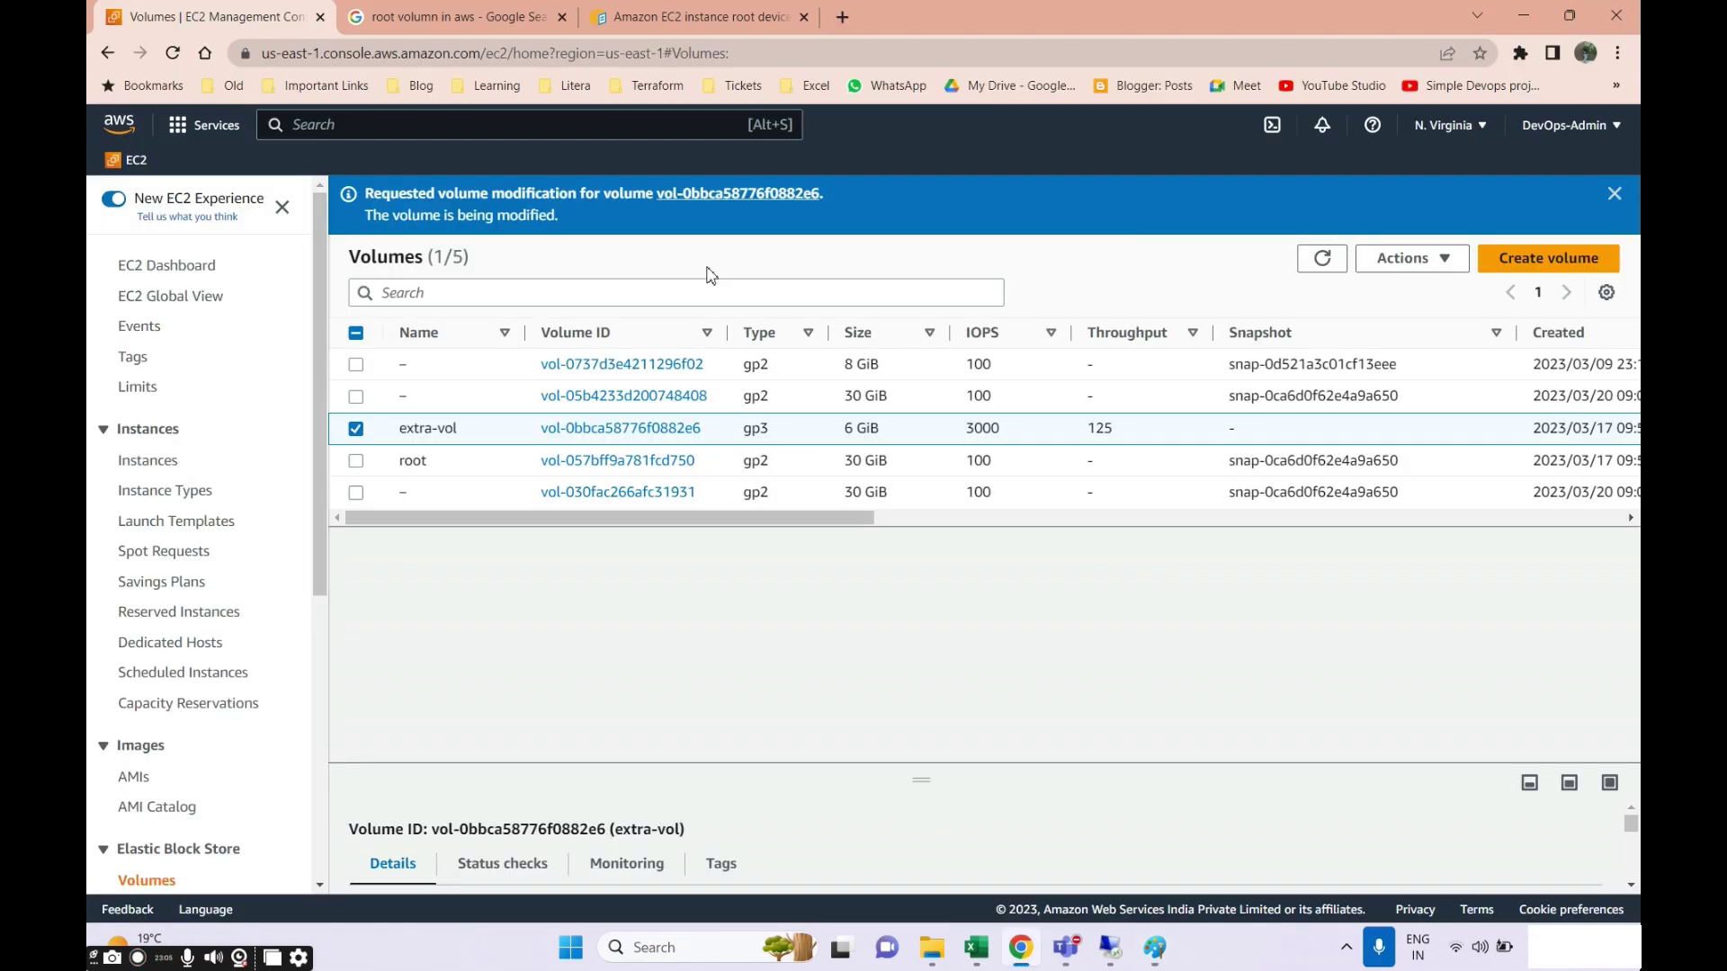
click(1614, 191)
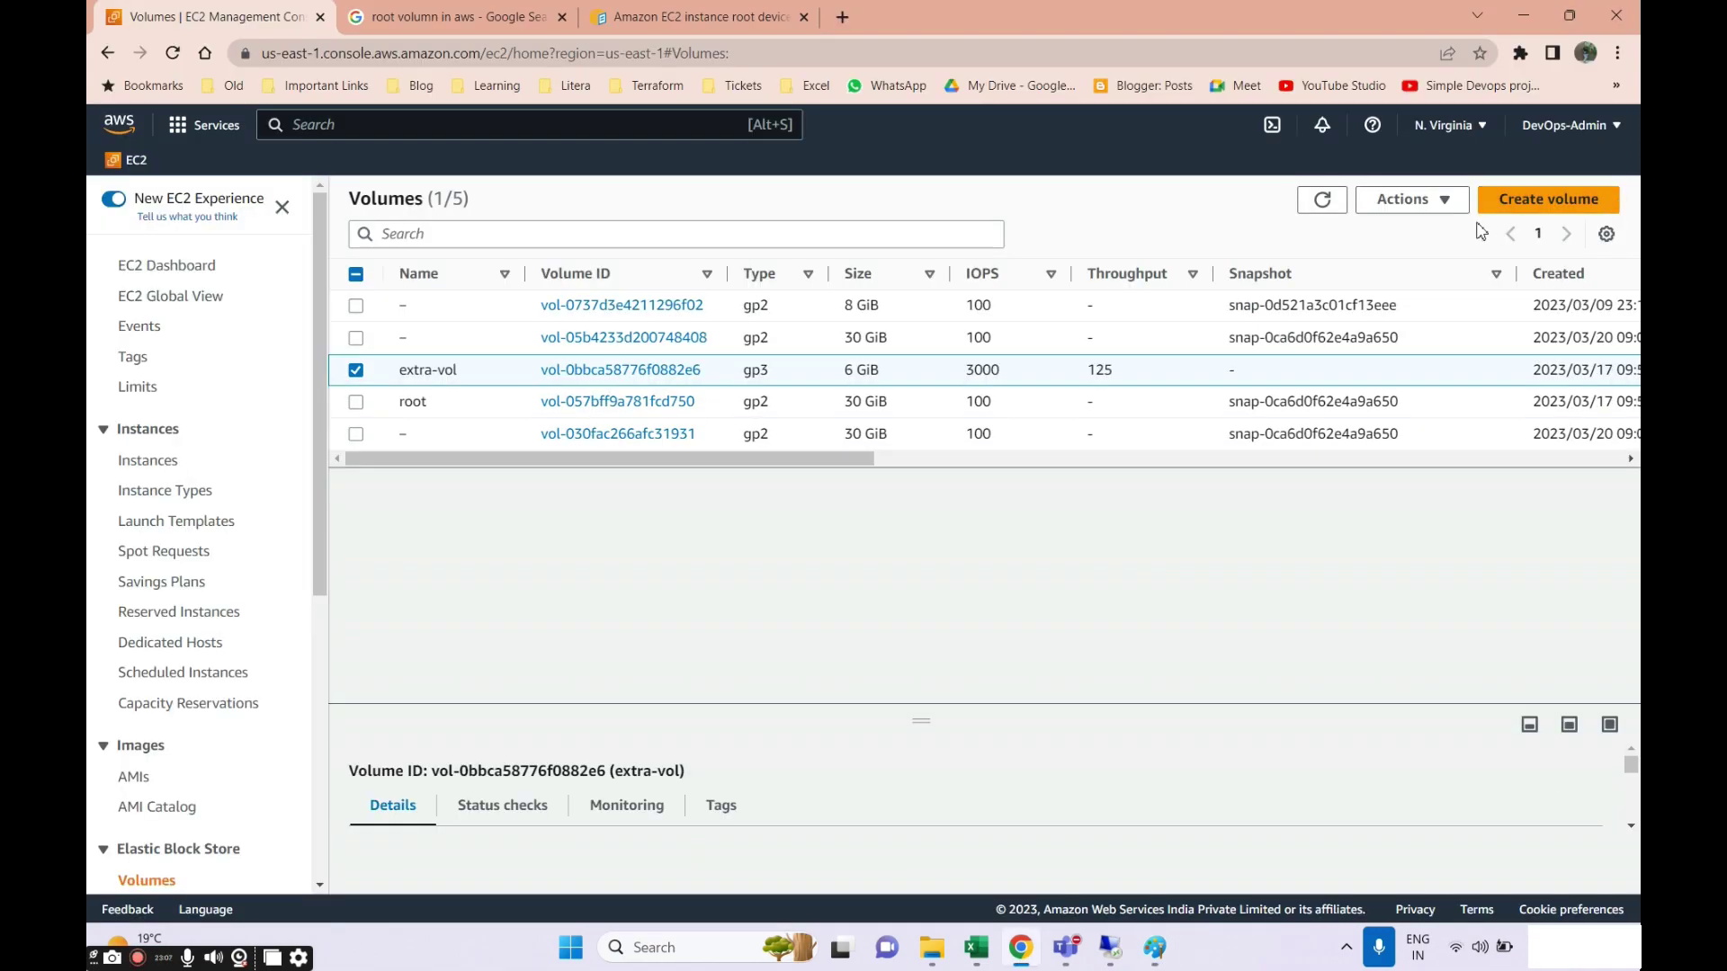
Start a snapshot of extra-vol with the description 'Copy for 1 a machine'.
click(1439, 201)
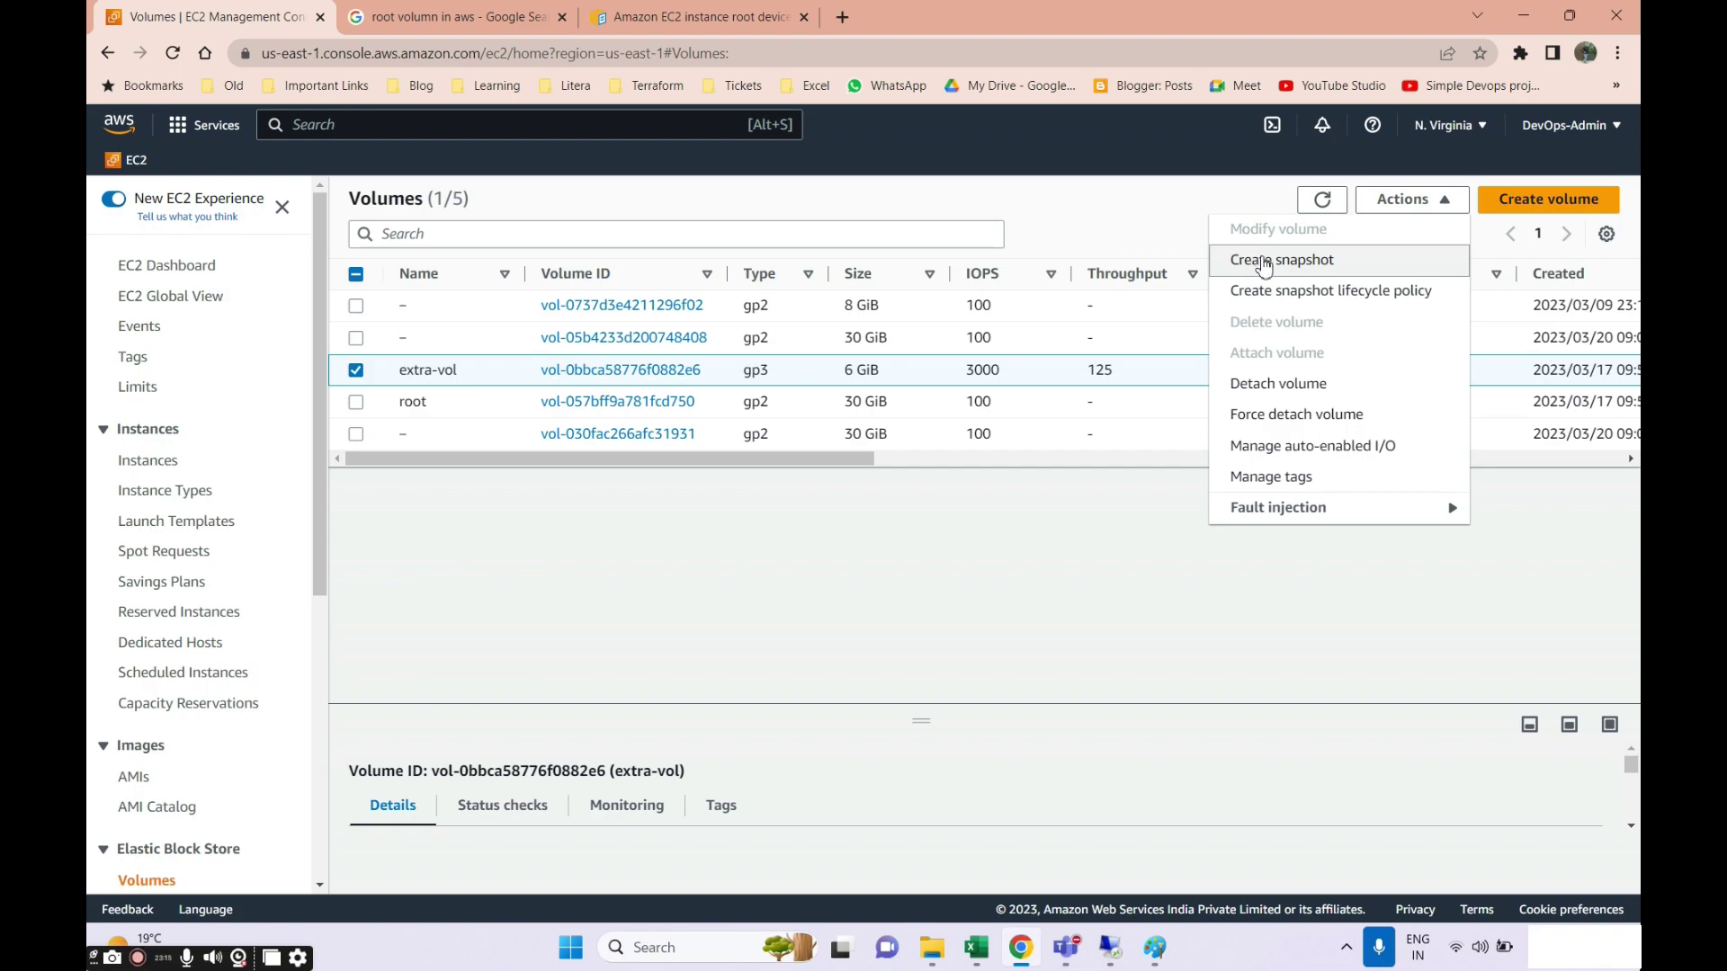
click(1264, 261)
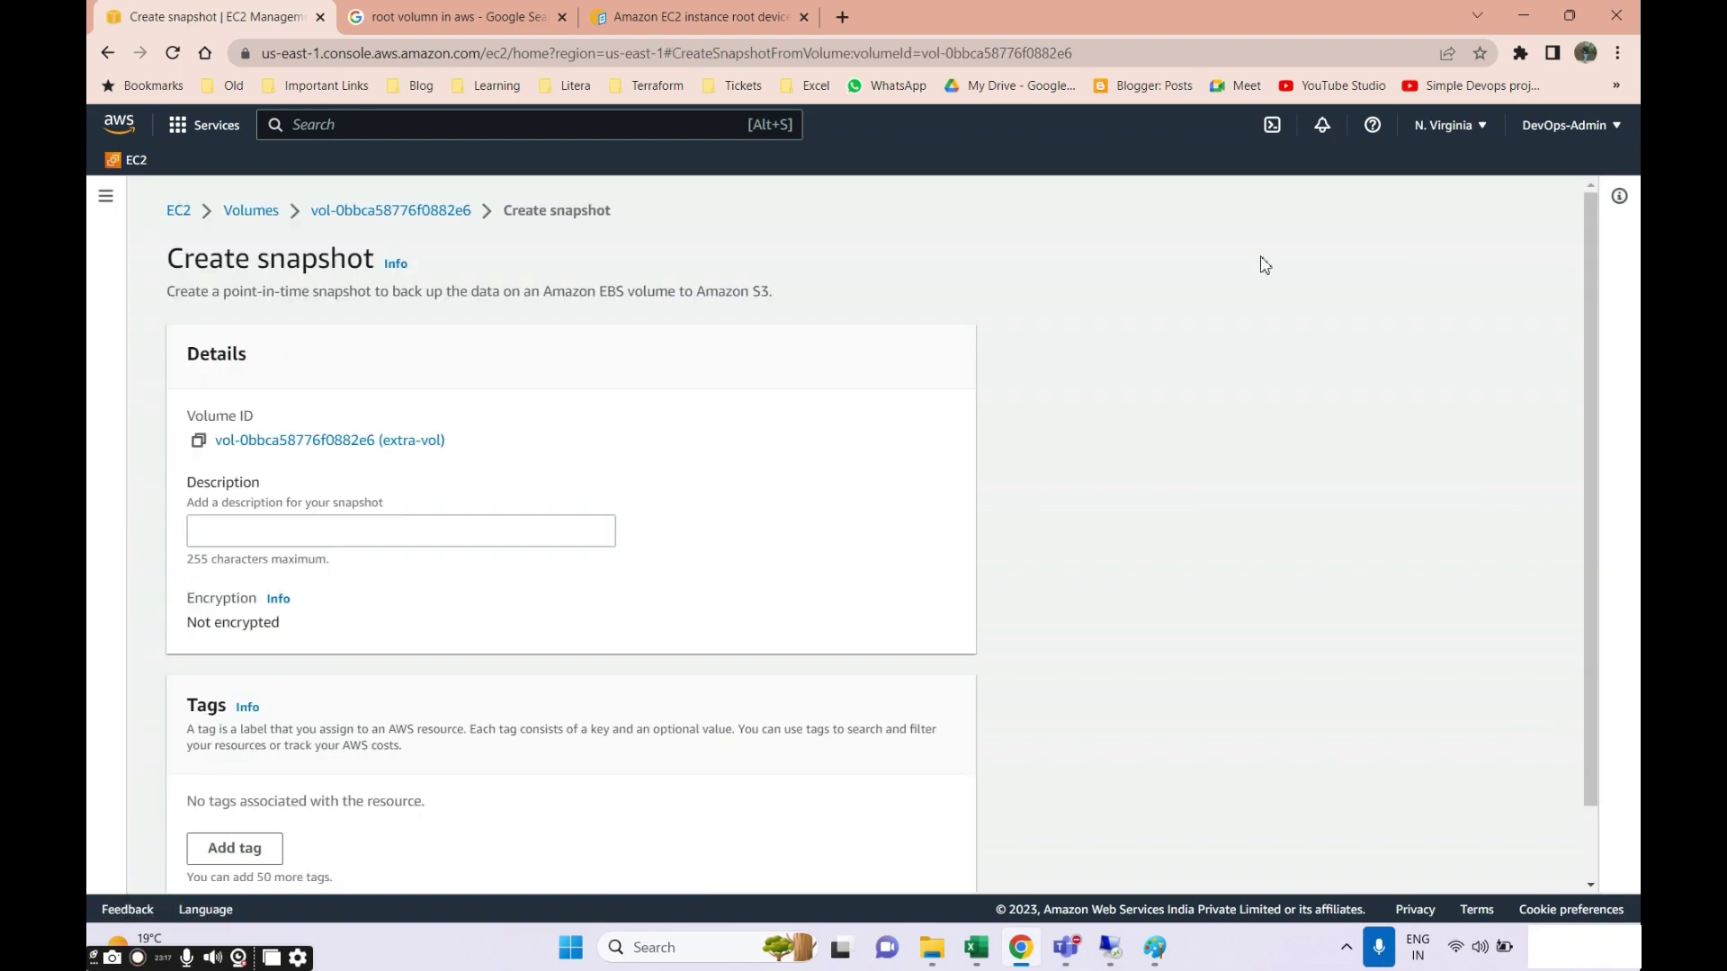
scroll(1208, 411, down, 1)
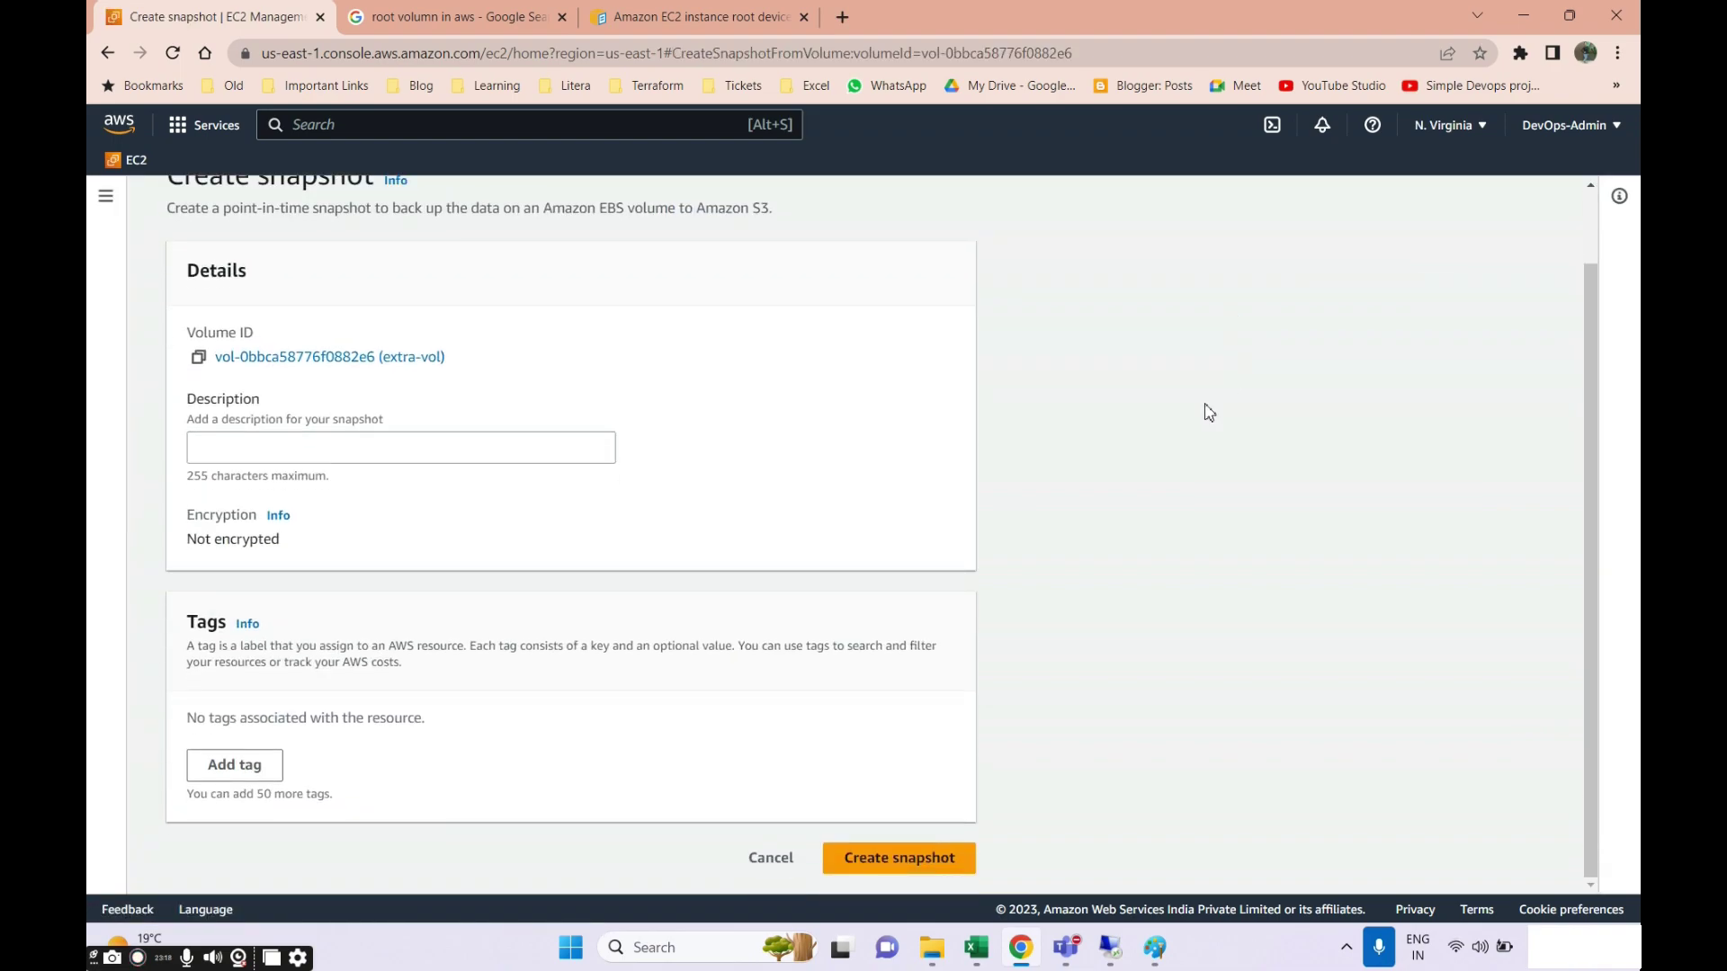
click(261, 447)
scroll(363, 443, up, 1)
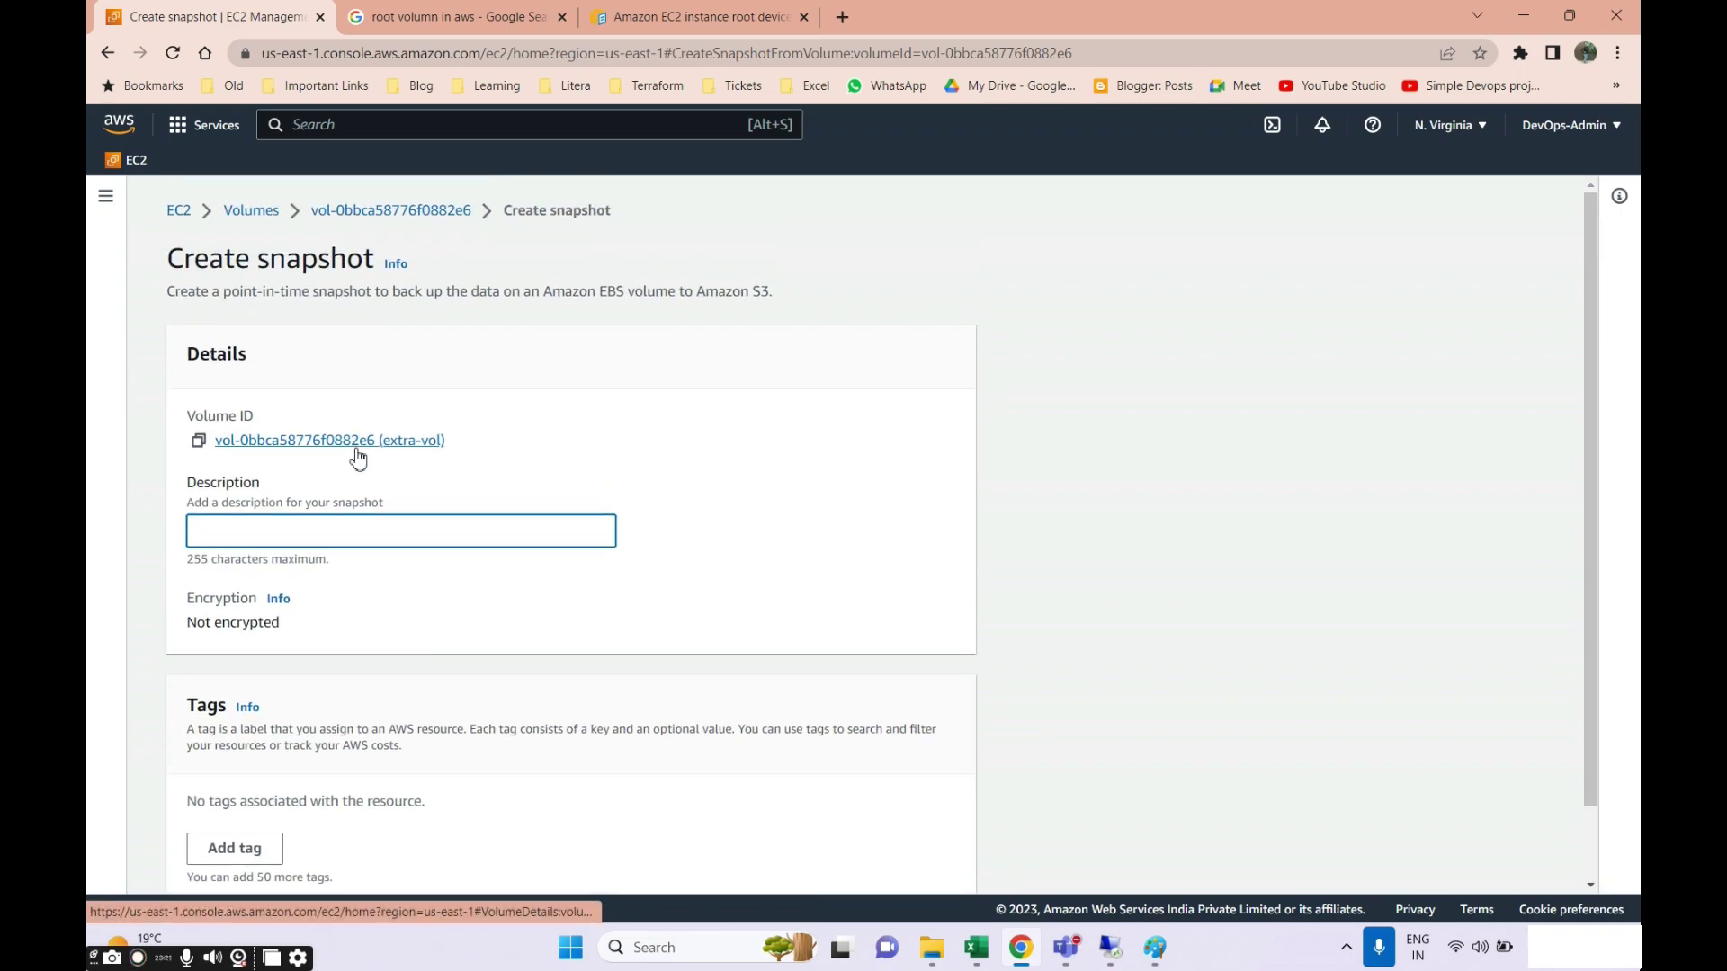
scroll(369, 446, down, 1)
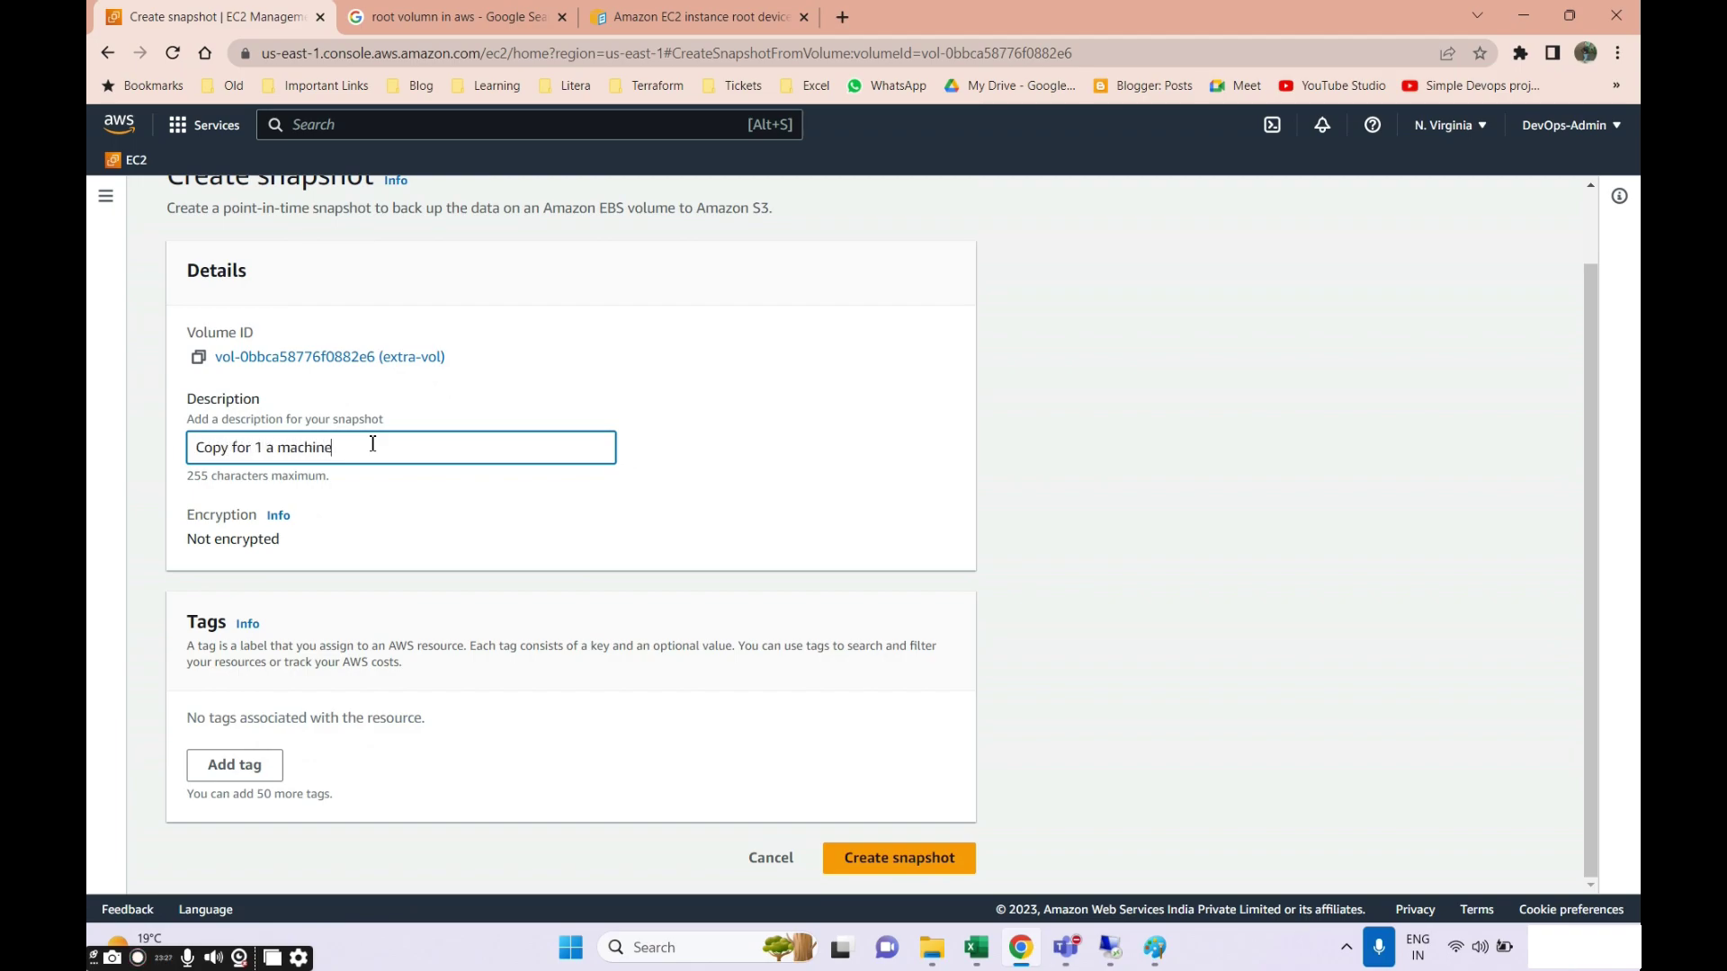
scroll(432, 540, up, 1)
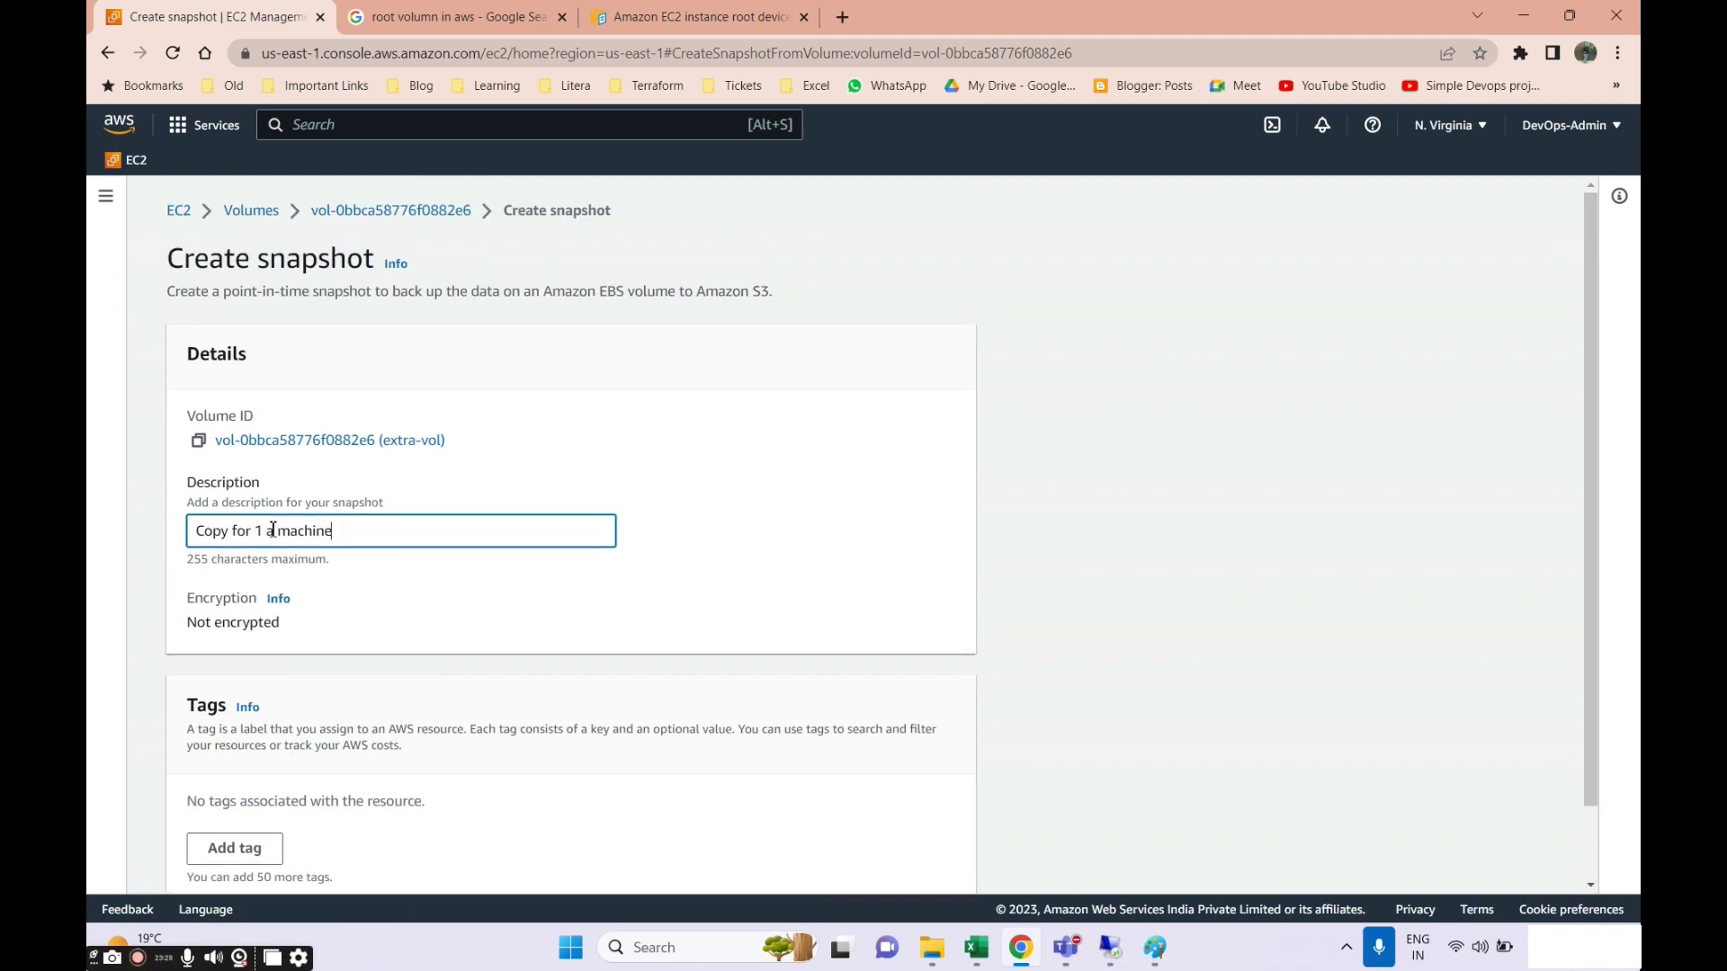
scroll(222, 546, down, 1)
click(228, 450)
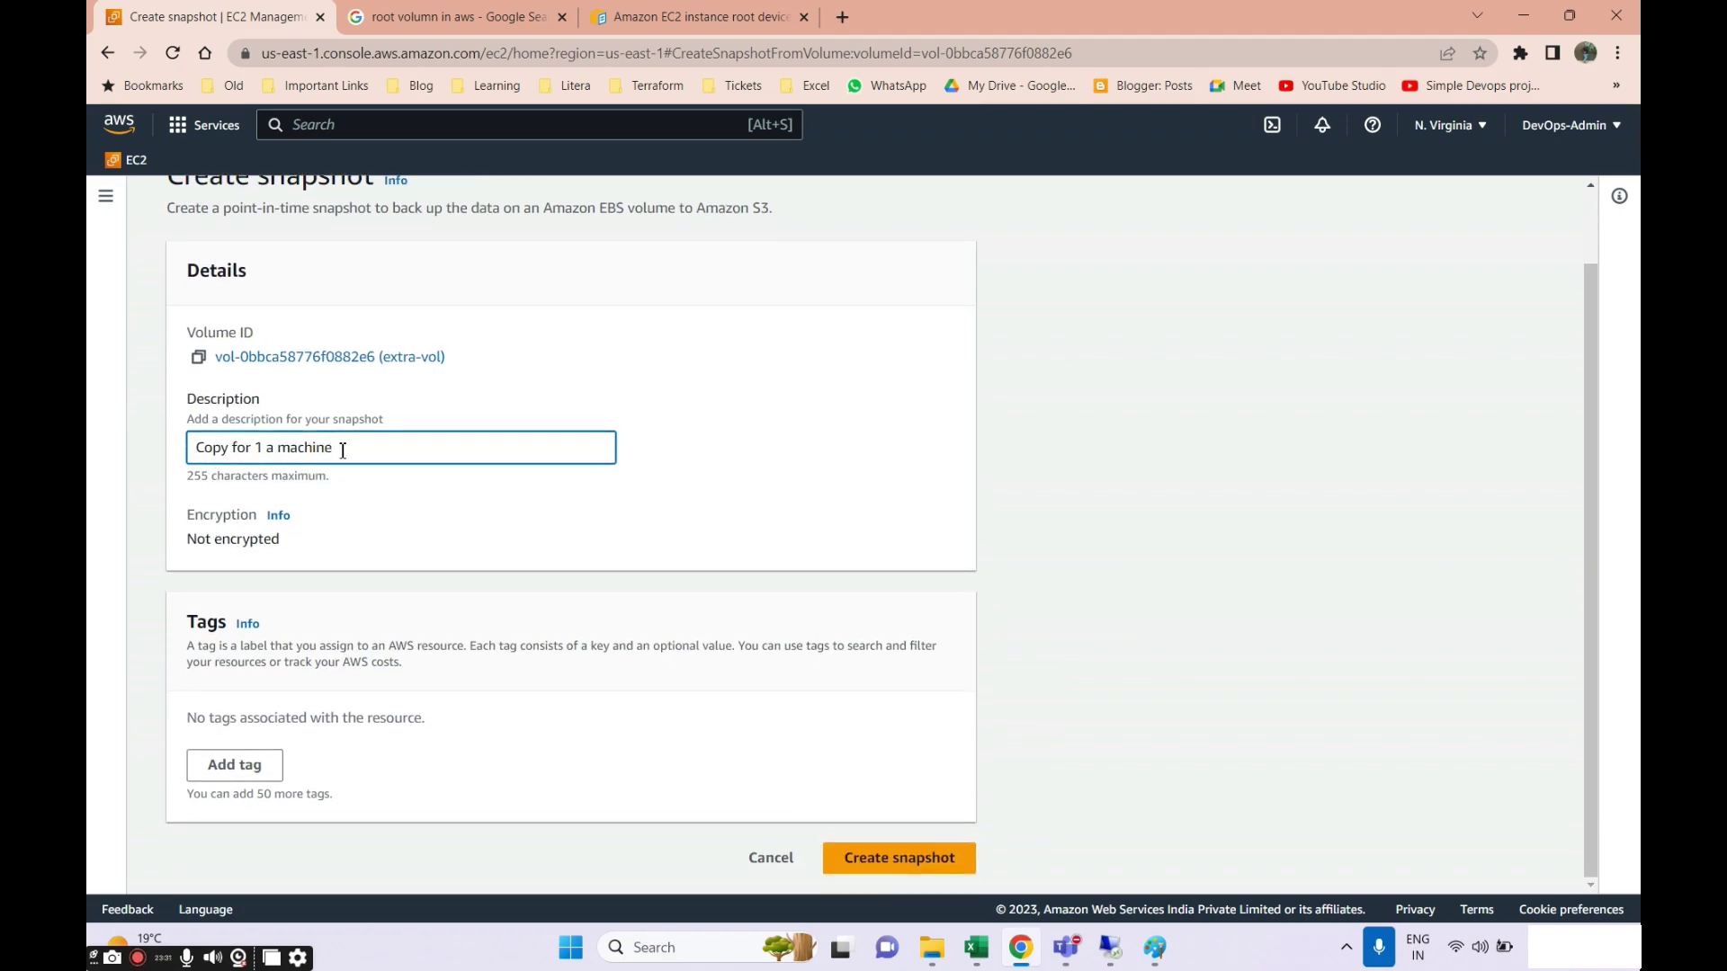
scroll(211, 760, up, 1)
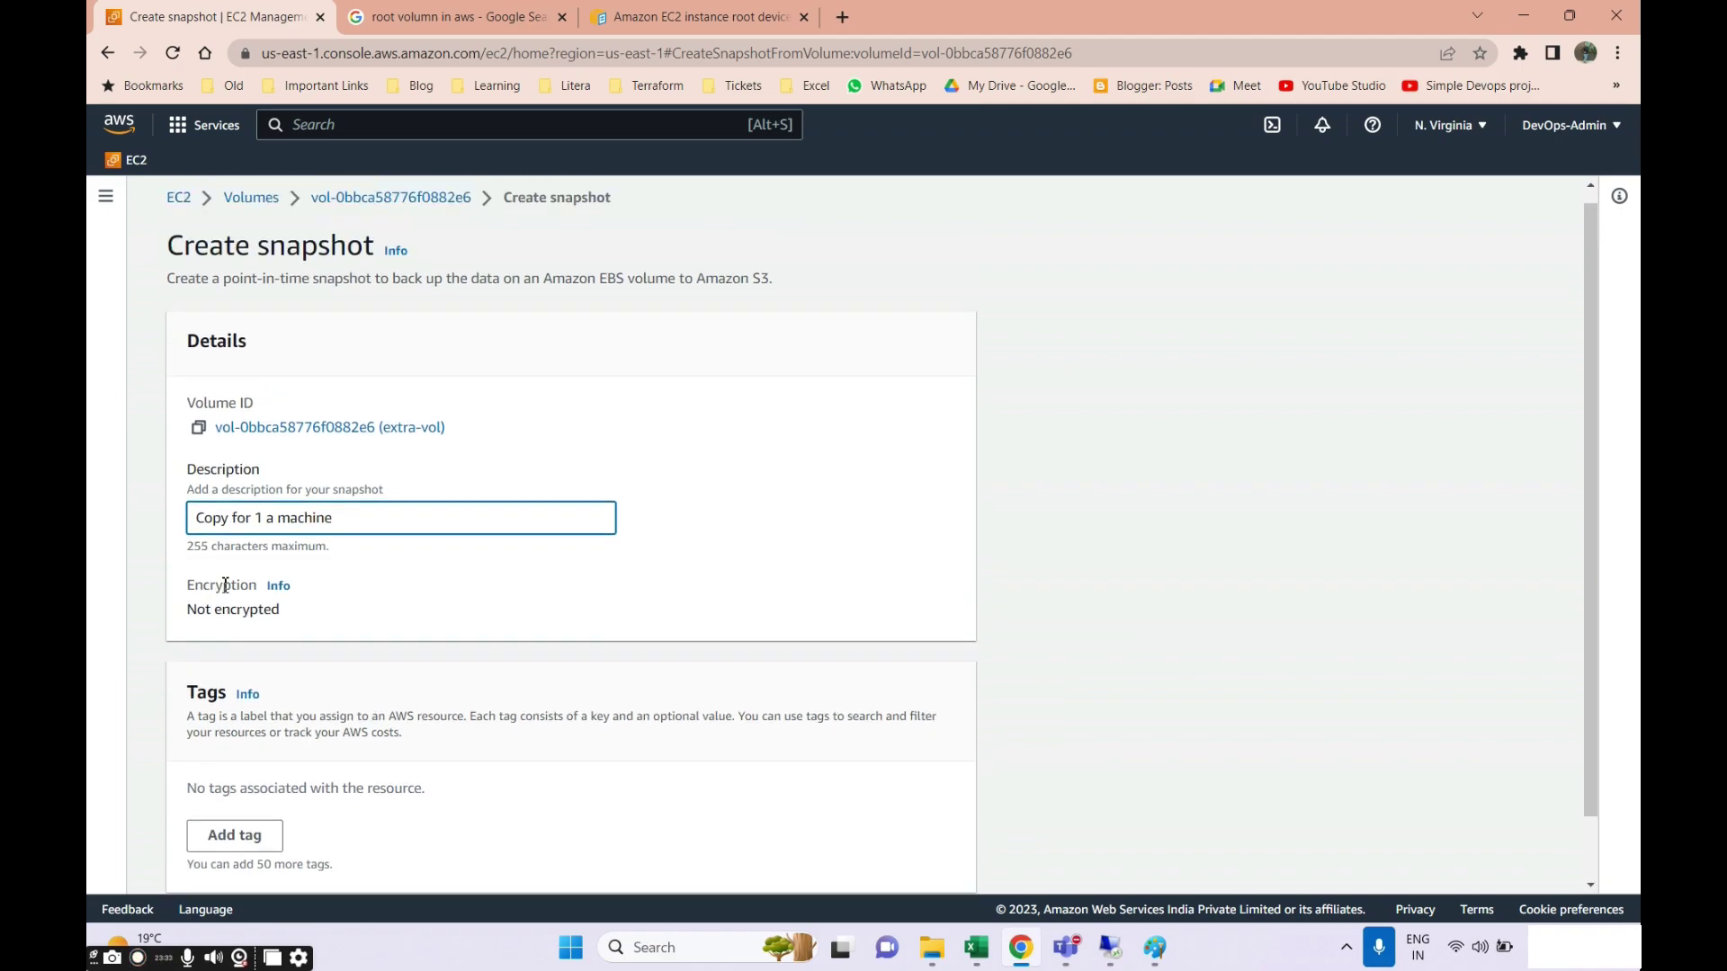
scroll(210, 856, down, 1)
Add a Name tag 'Snap for 6 GB vol' and create the snapshot.
click(238, 770)
scroll(282, 719, down, 1)
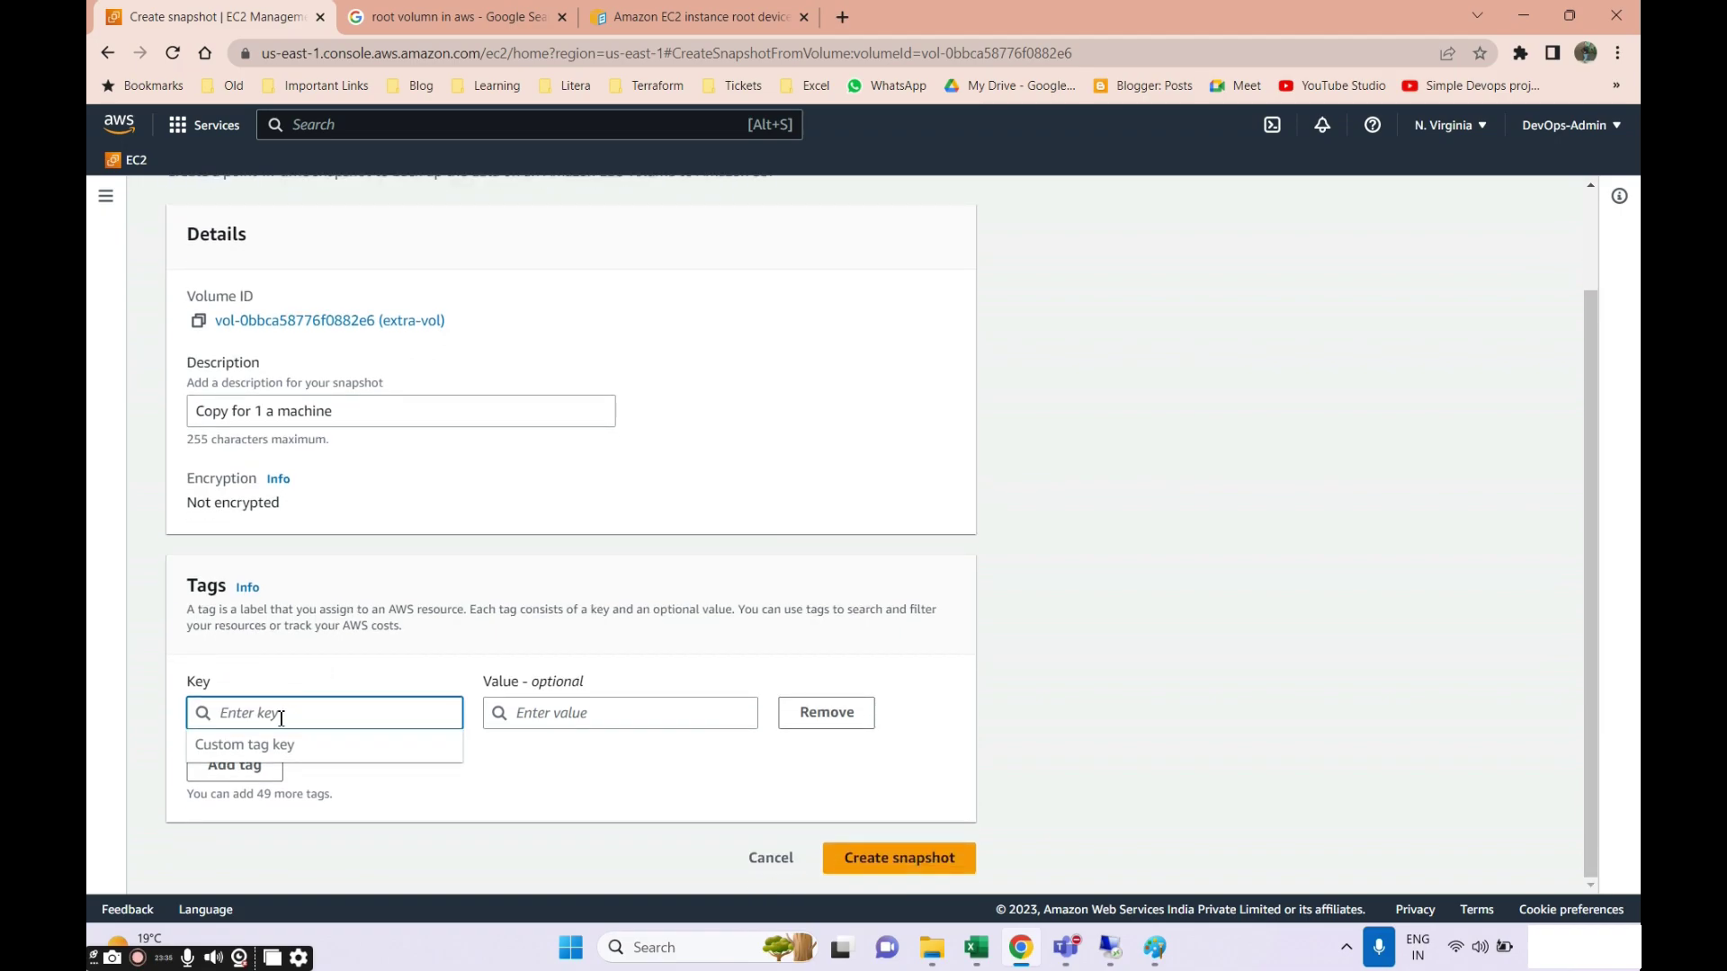
text(Name)
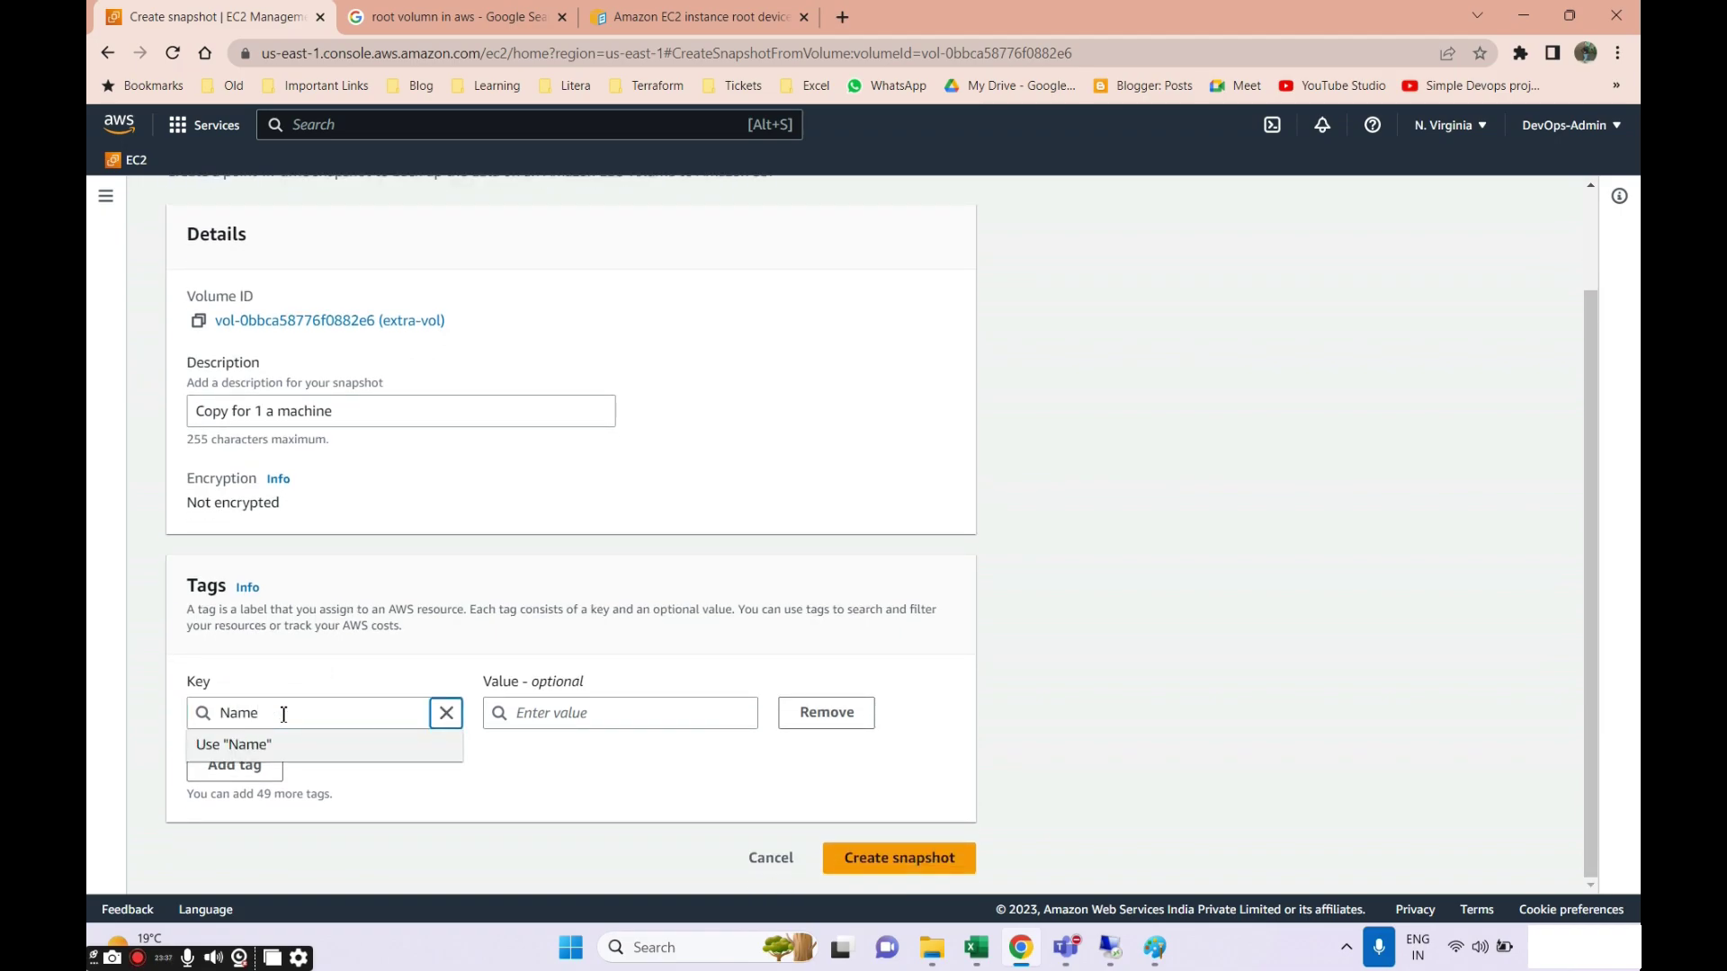
key(Tab)
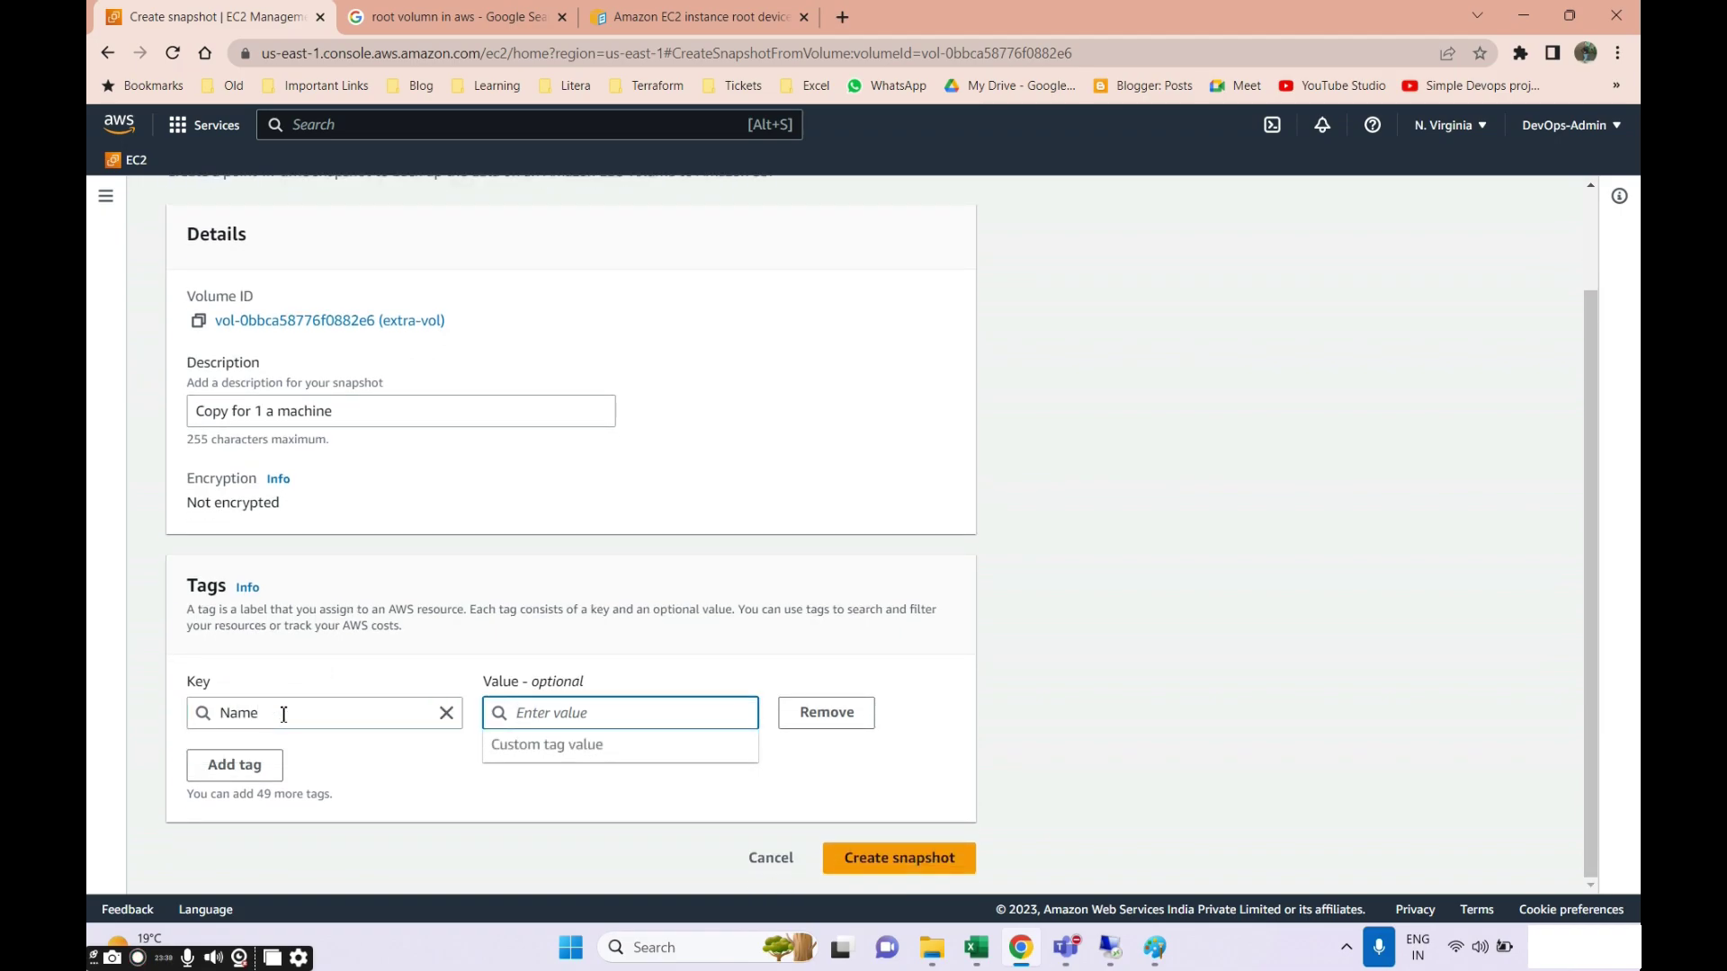
text(Snap for)
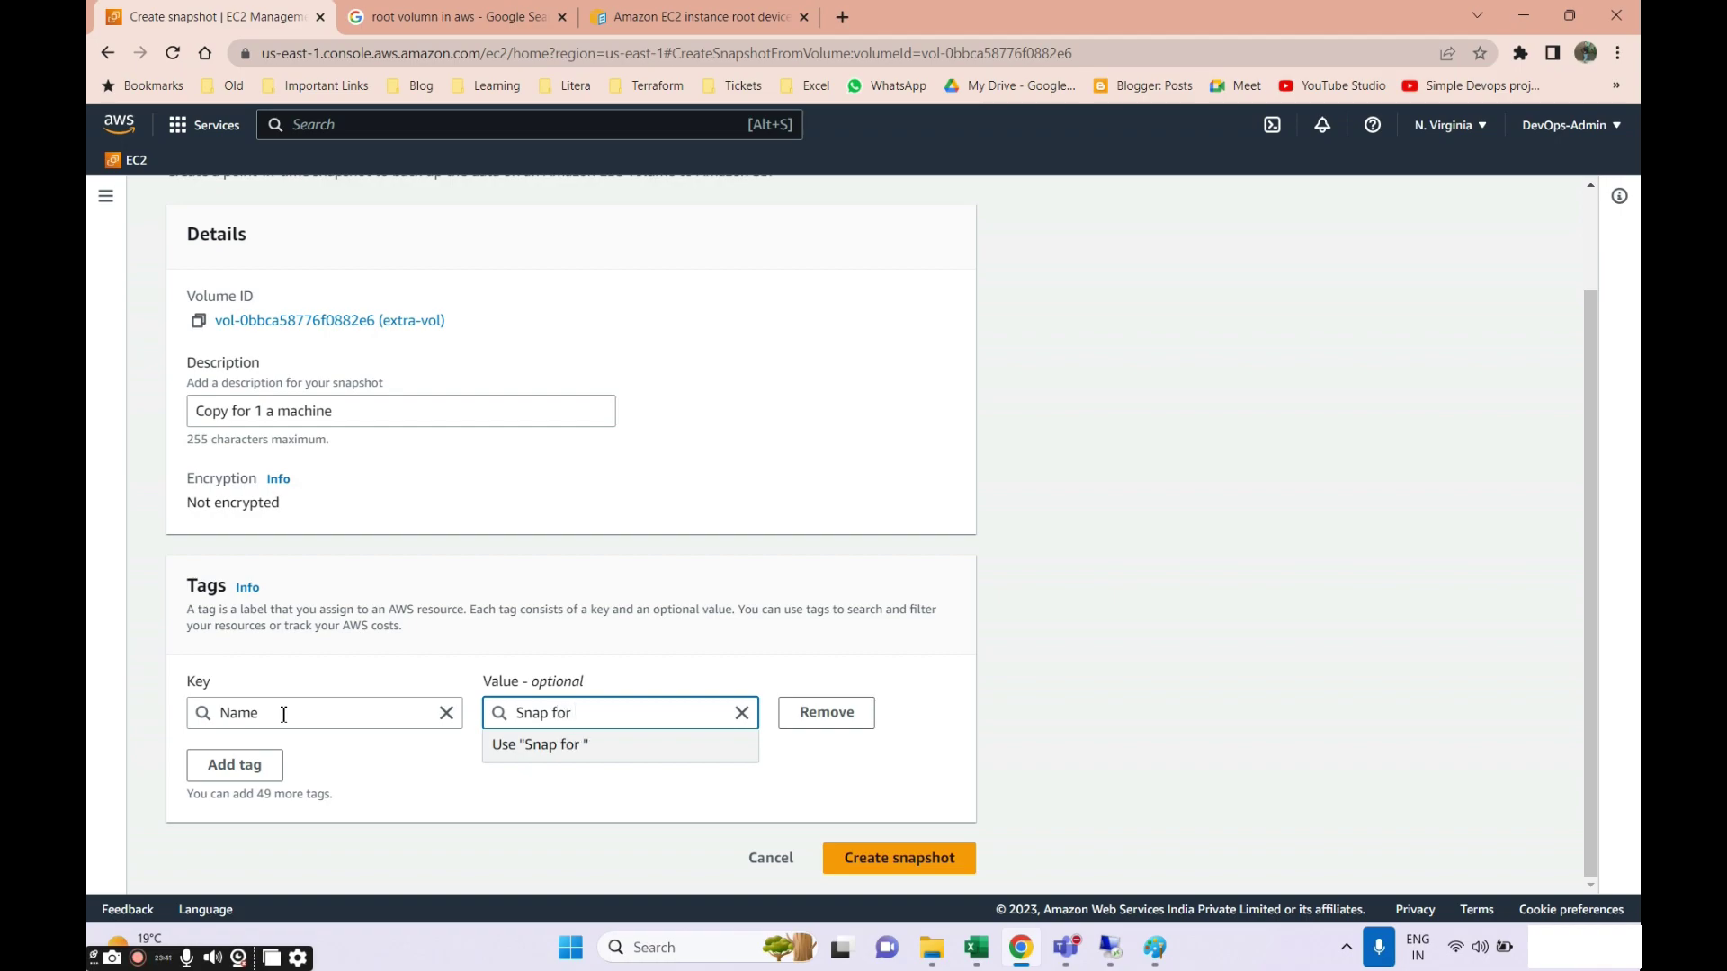
text( 6 GB vol)
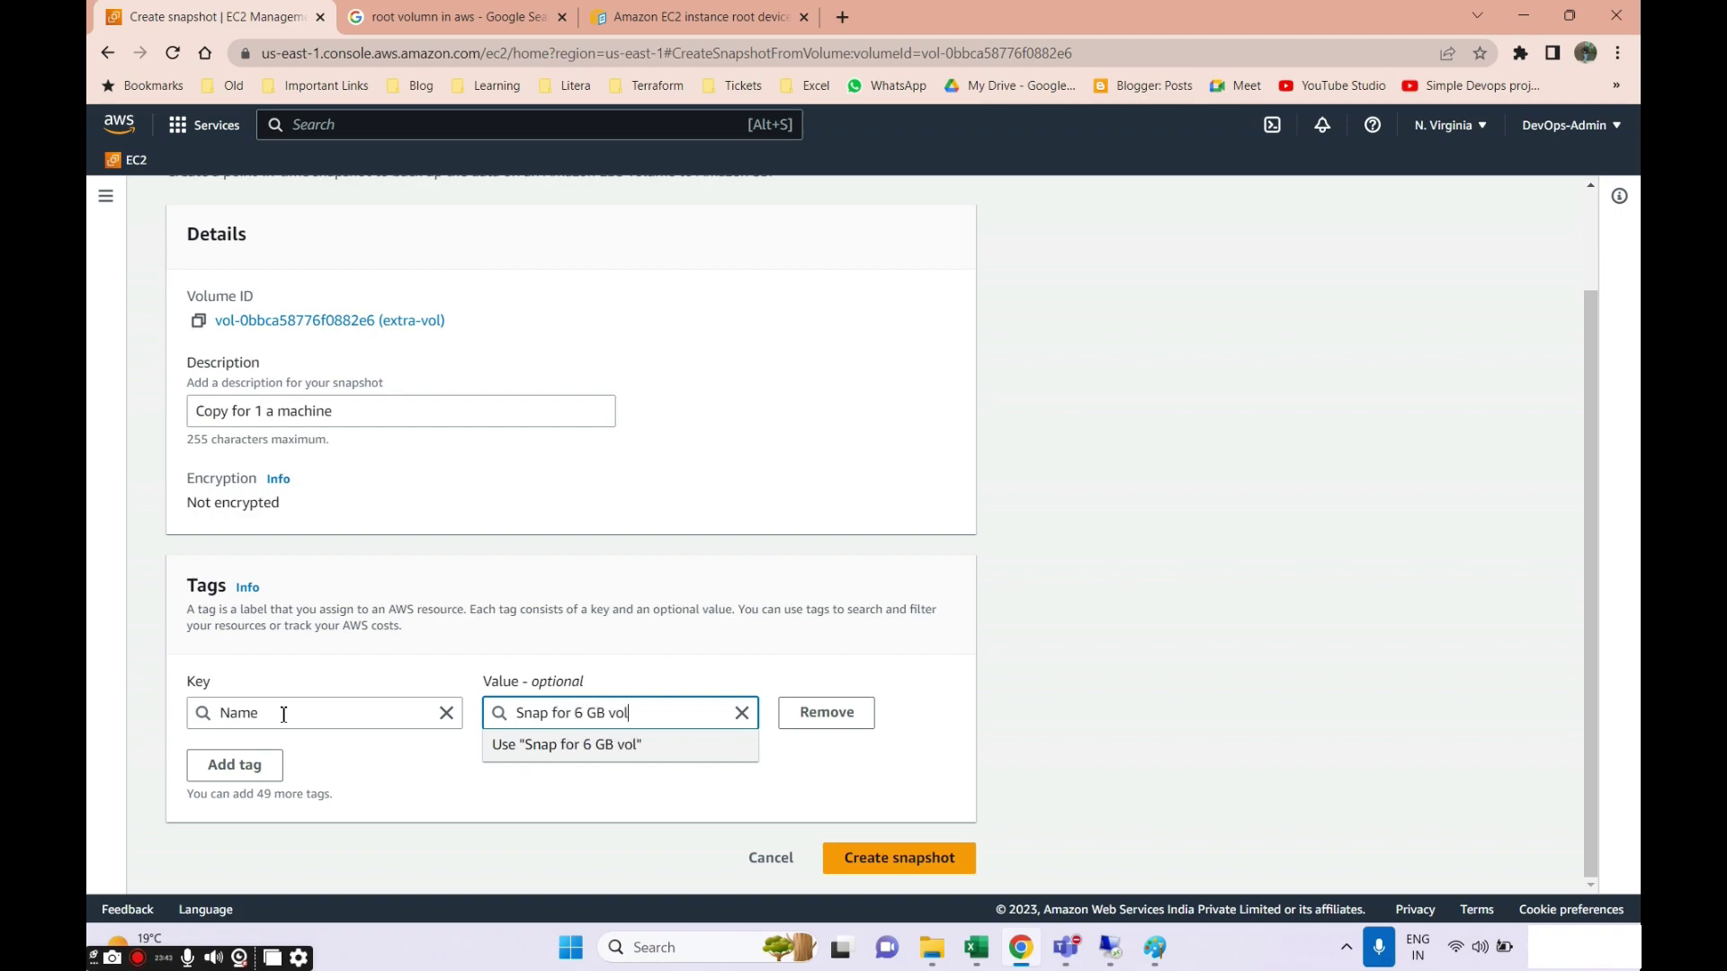
click(897, 864)
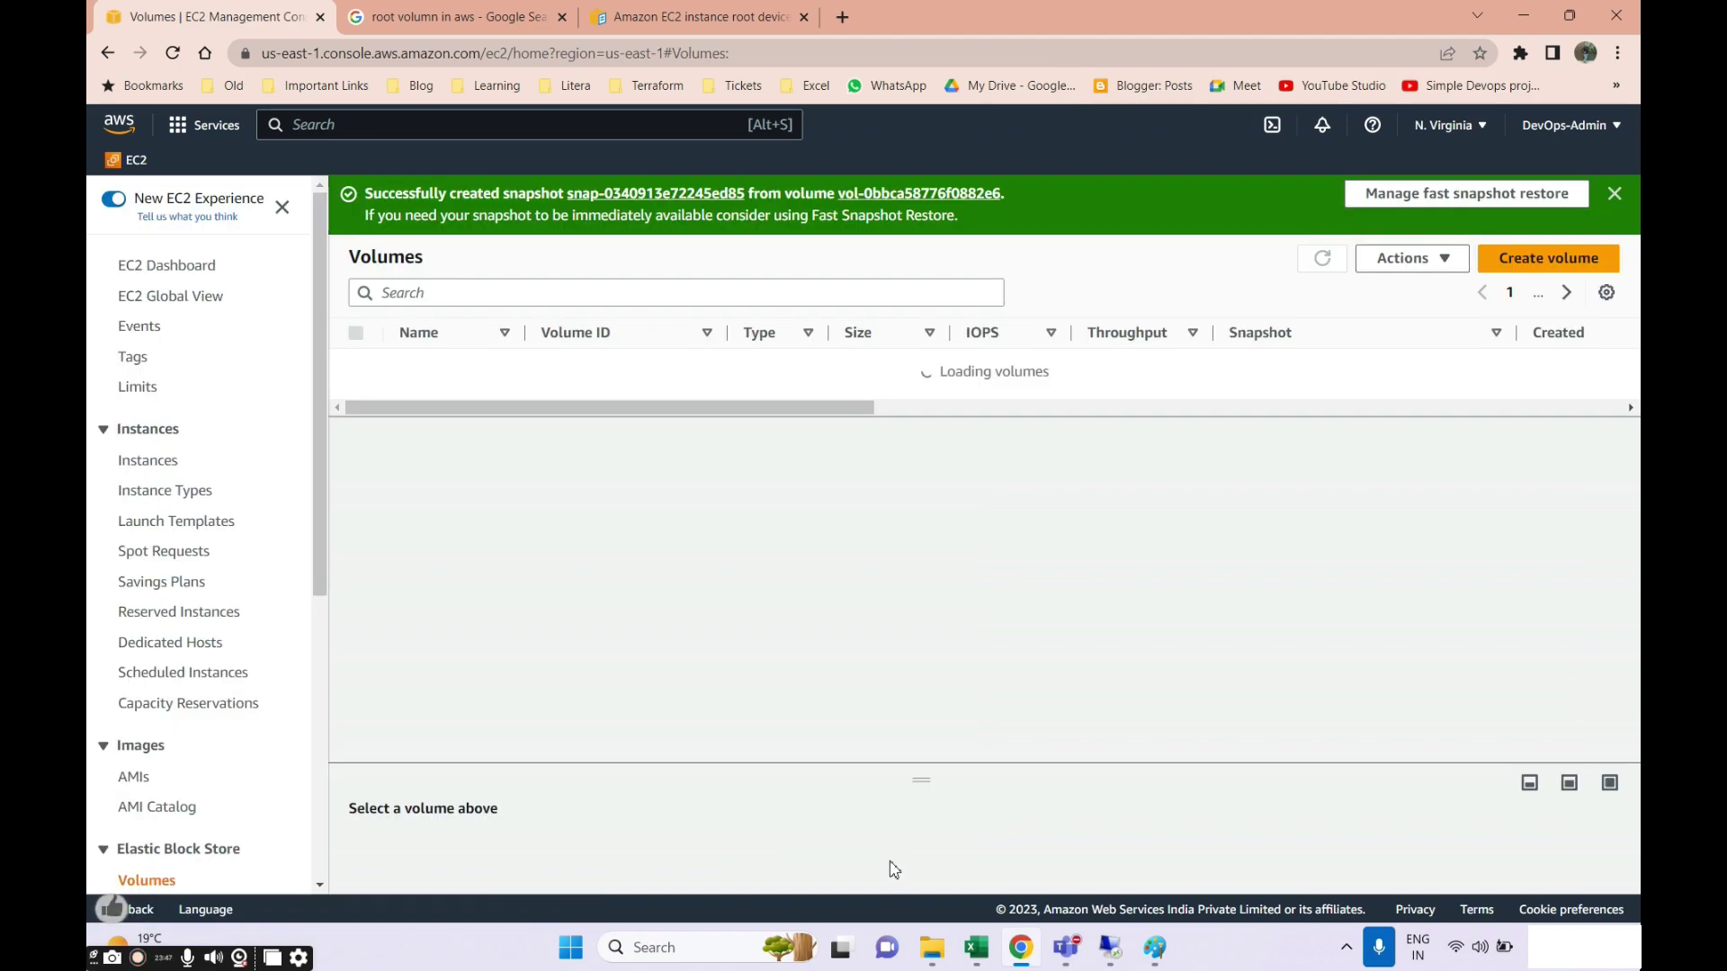
Open Snapshots and refresh repeatedly to watch the new 6 GiB snapshot's progress.
scroll(292, 674, down, 2)
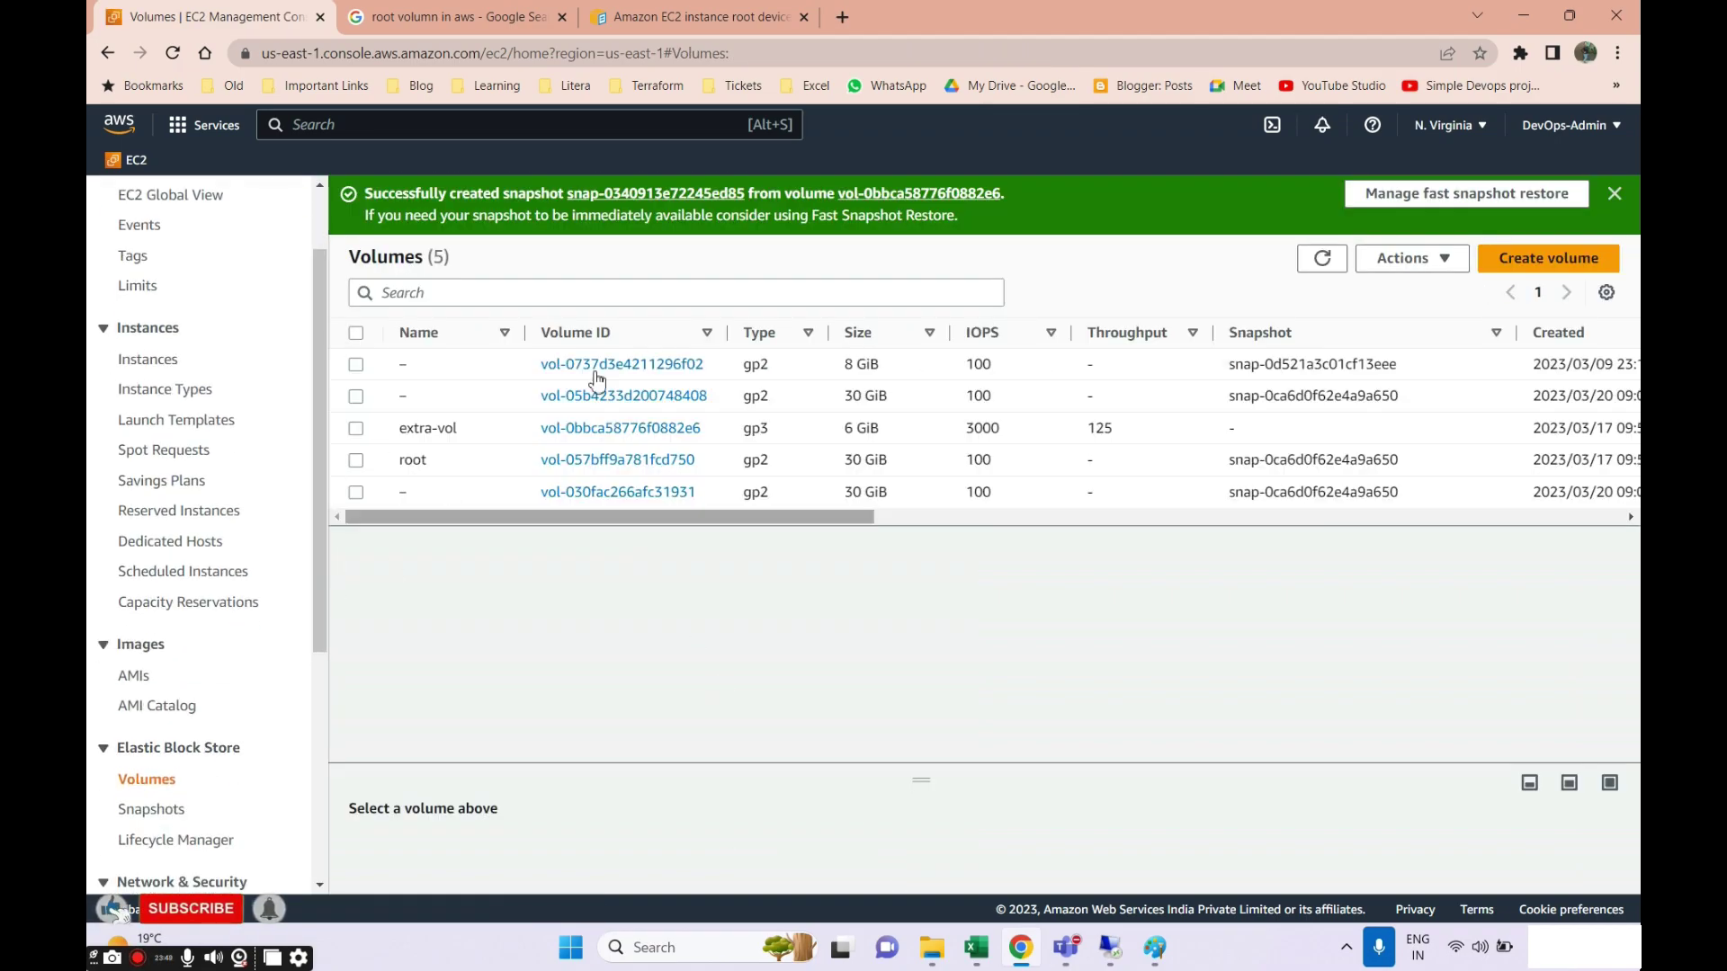
scroll(135, 697, down, 3)
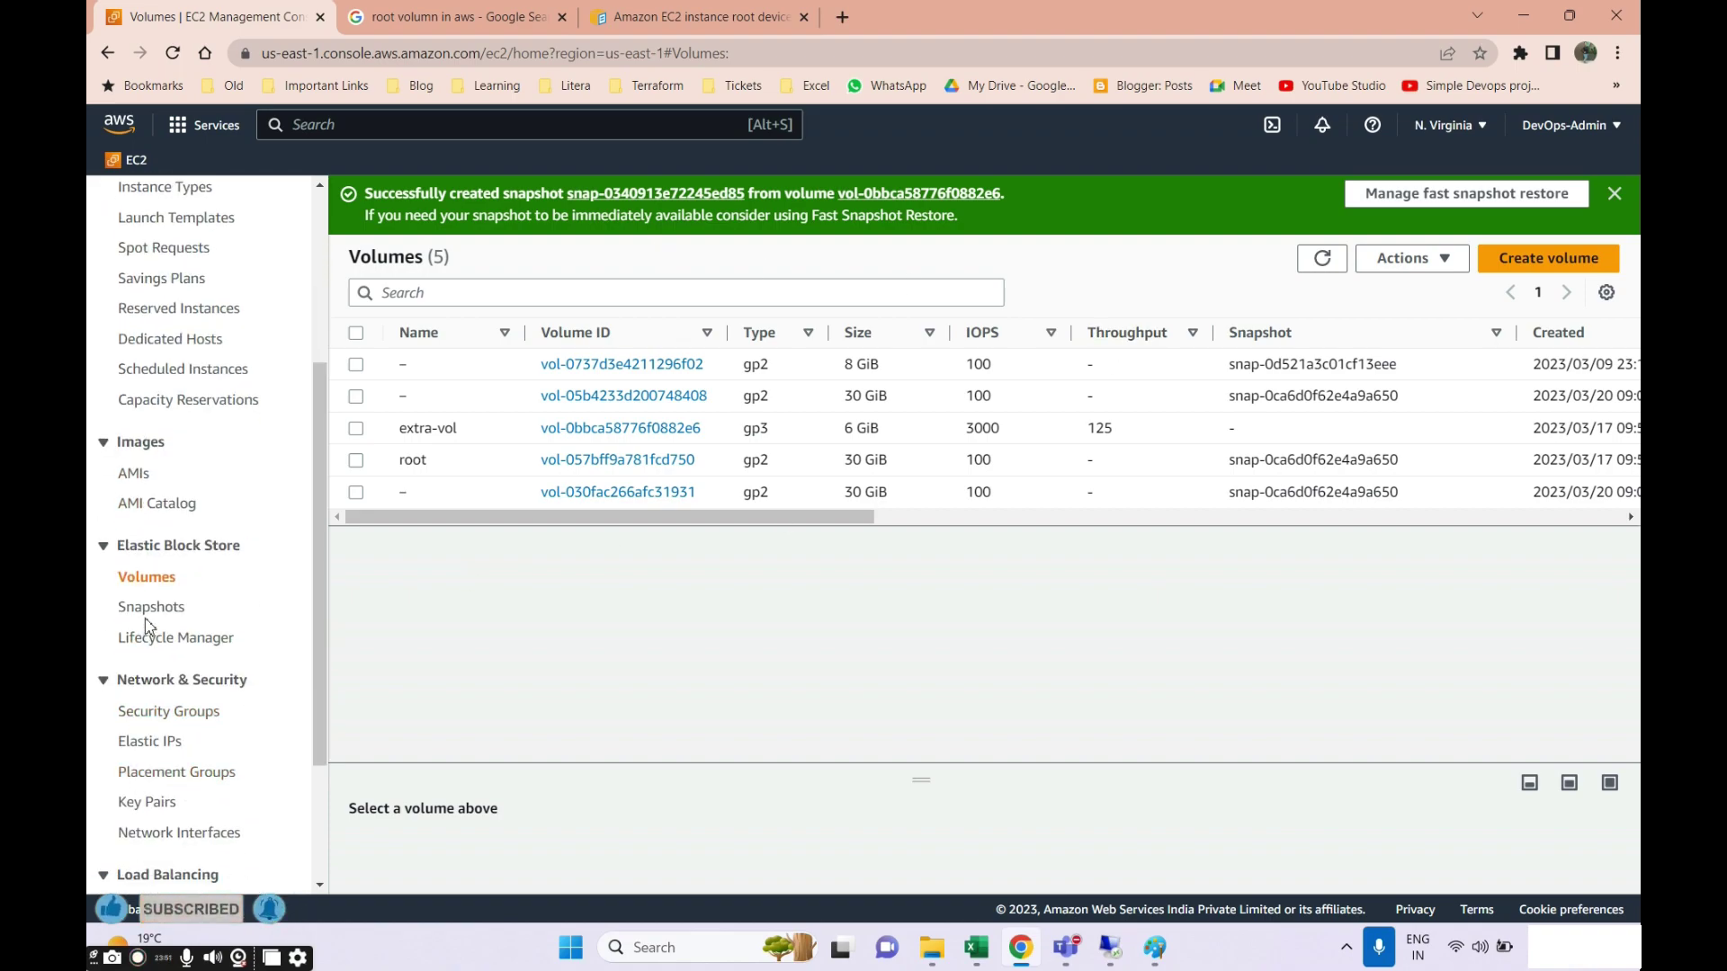
click(149, 608)
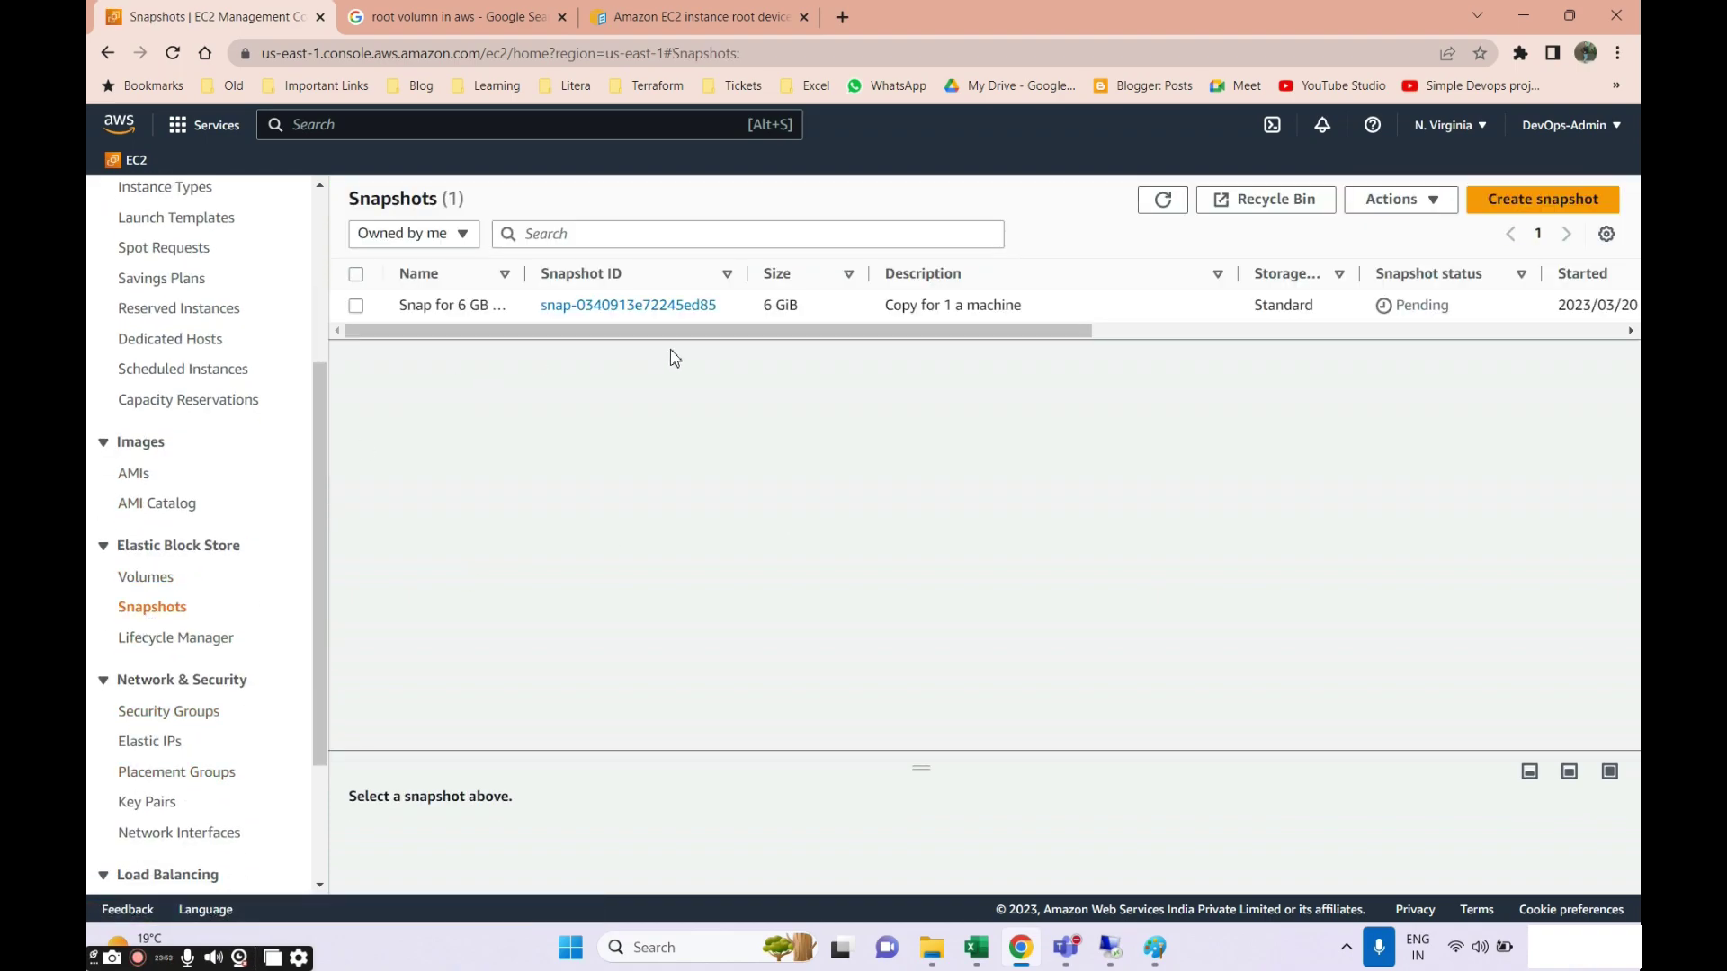
click(1176, 217)
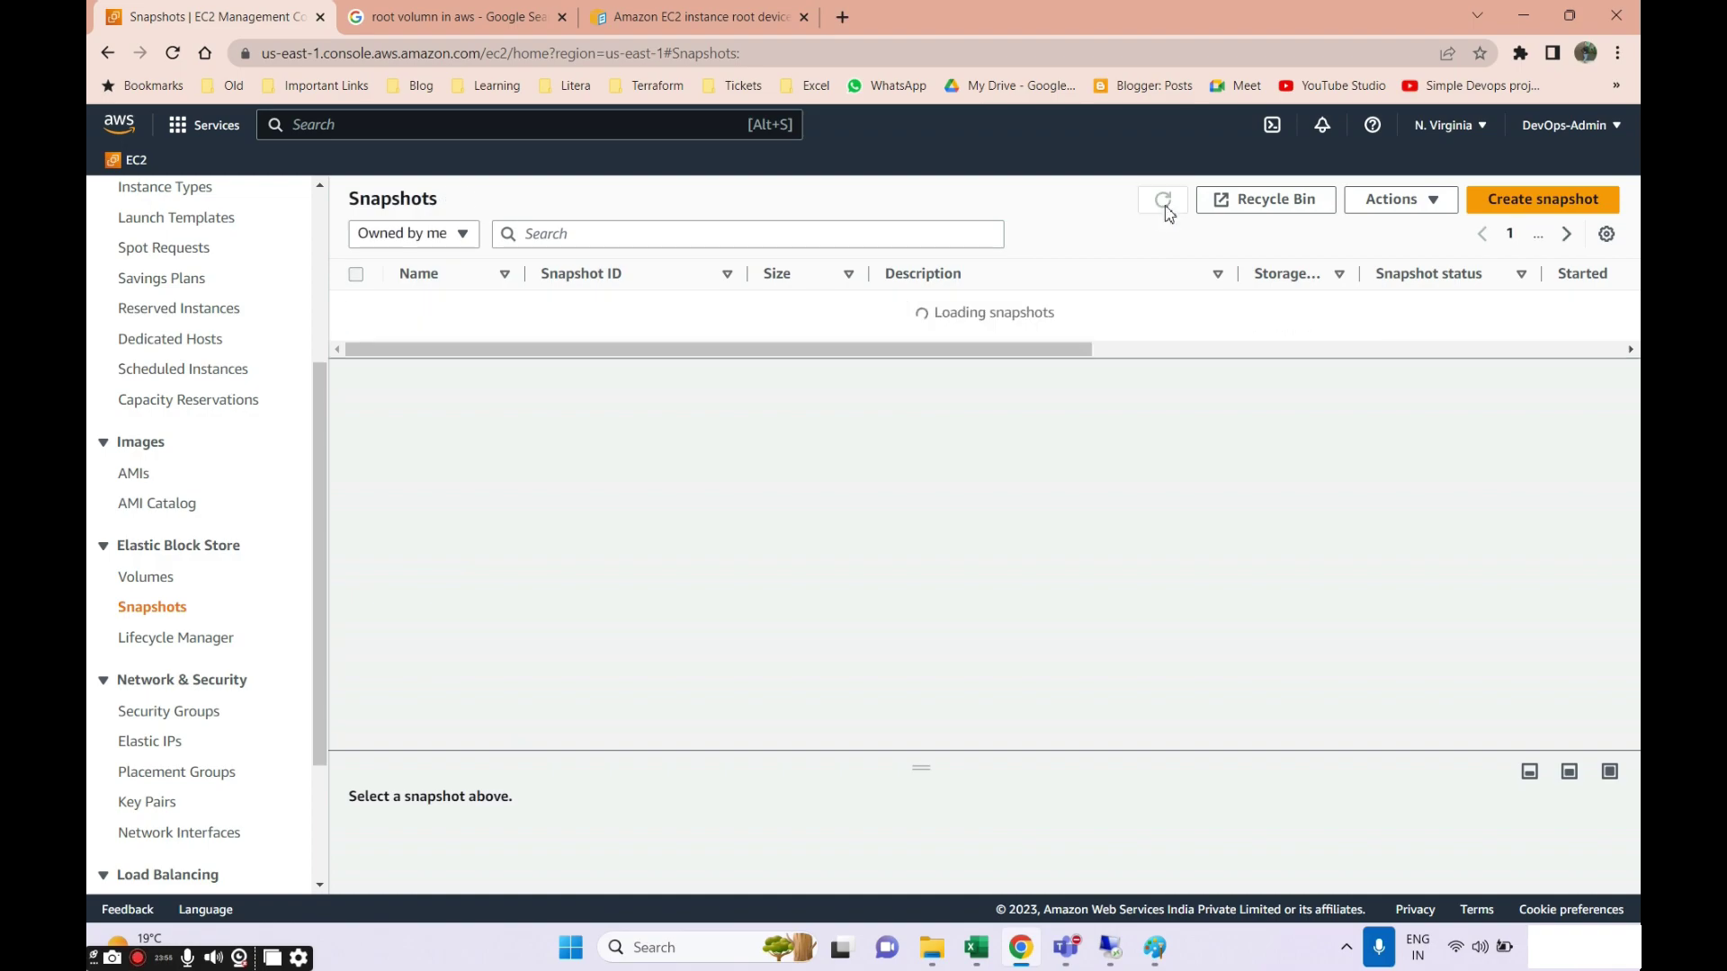
drag(894, 332, 1025, 366)
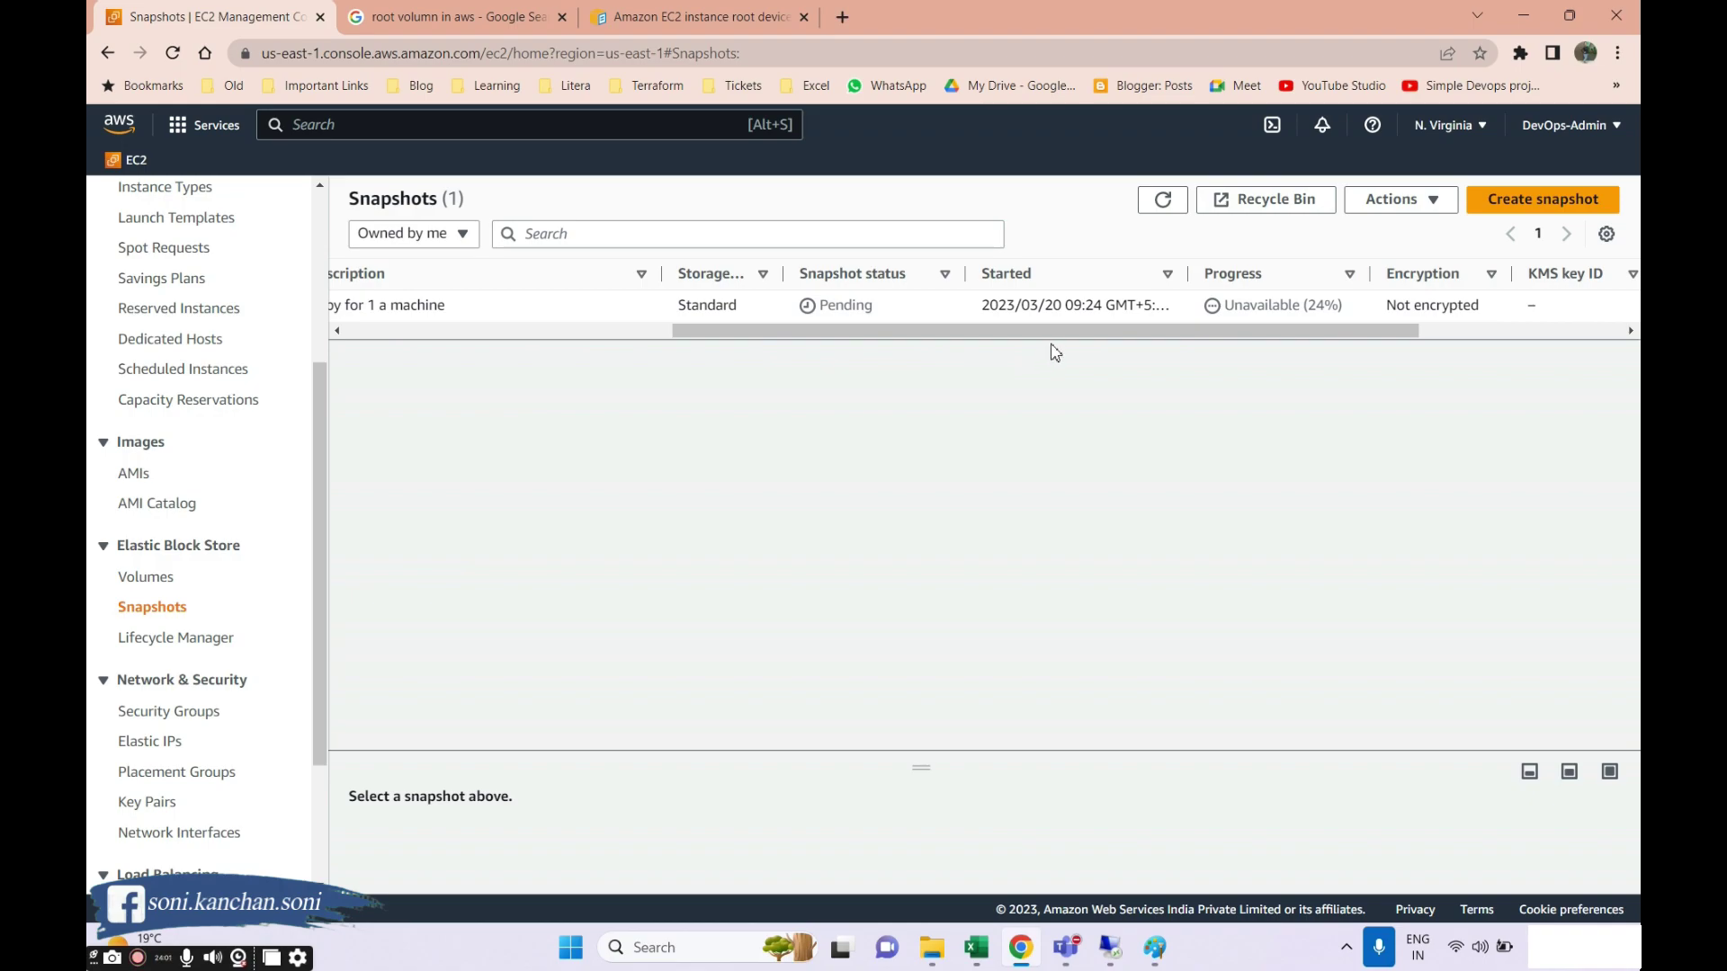
drag(1062, 342, 585, 343)
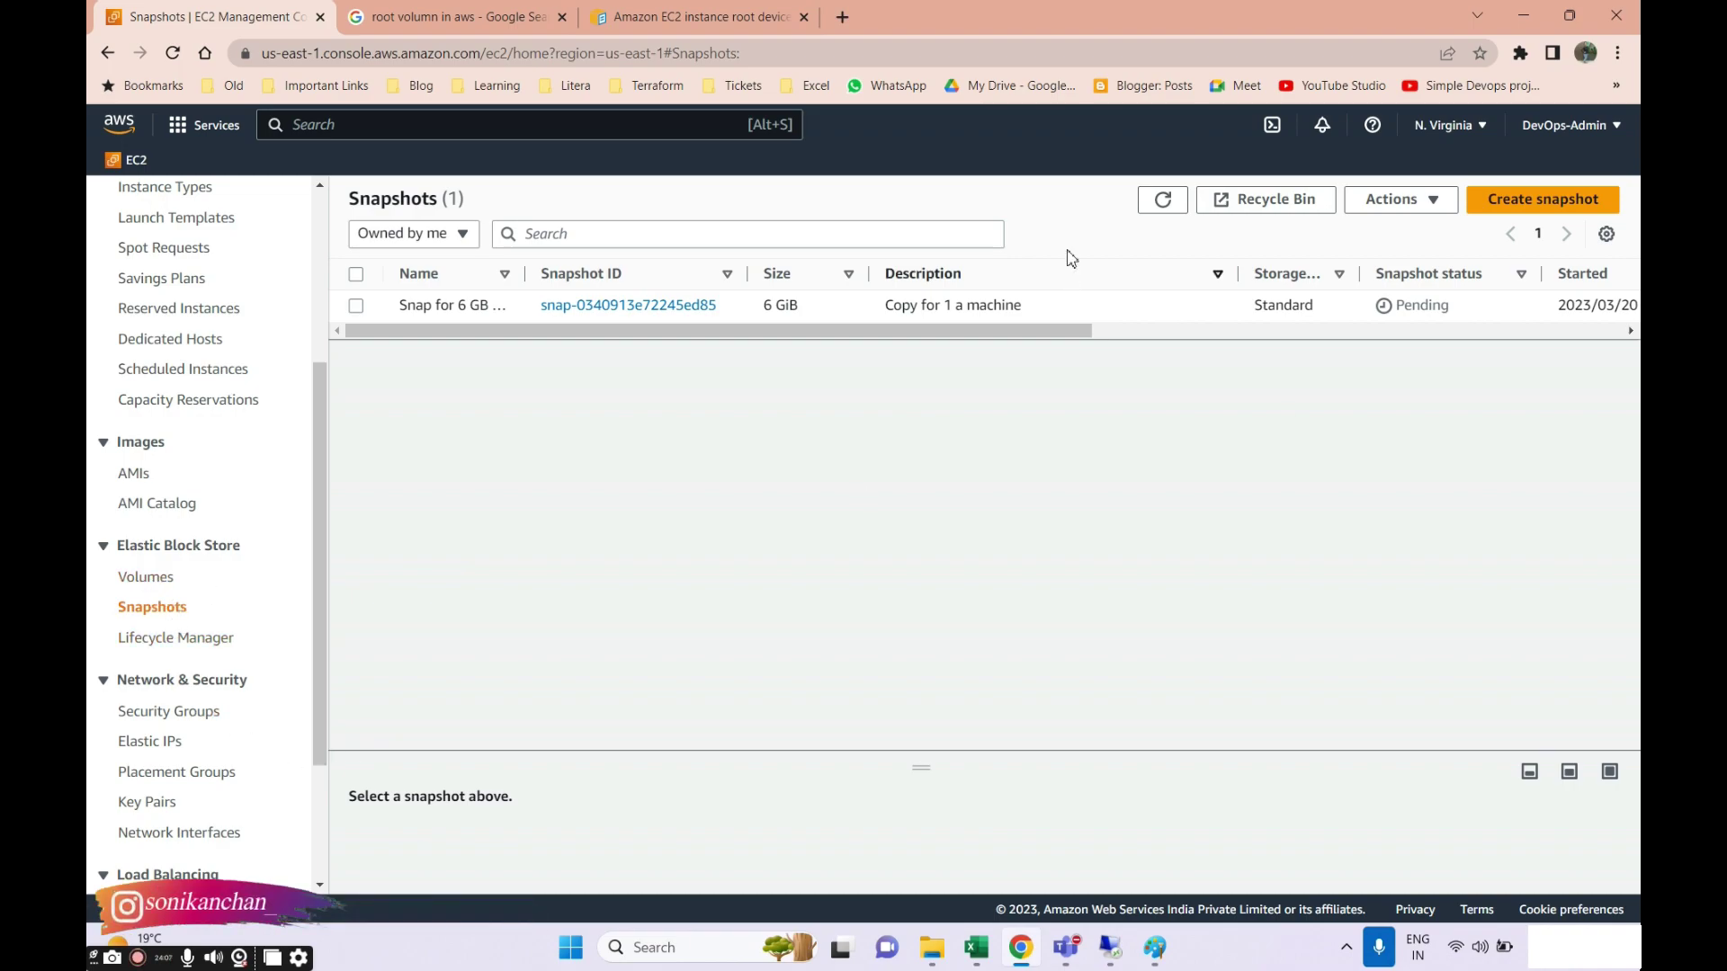
click(1163, 200)
drag(1238, 273, 1110, 274)
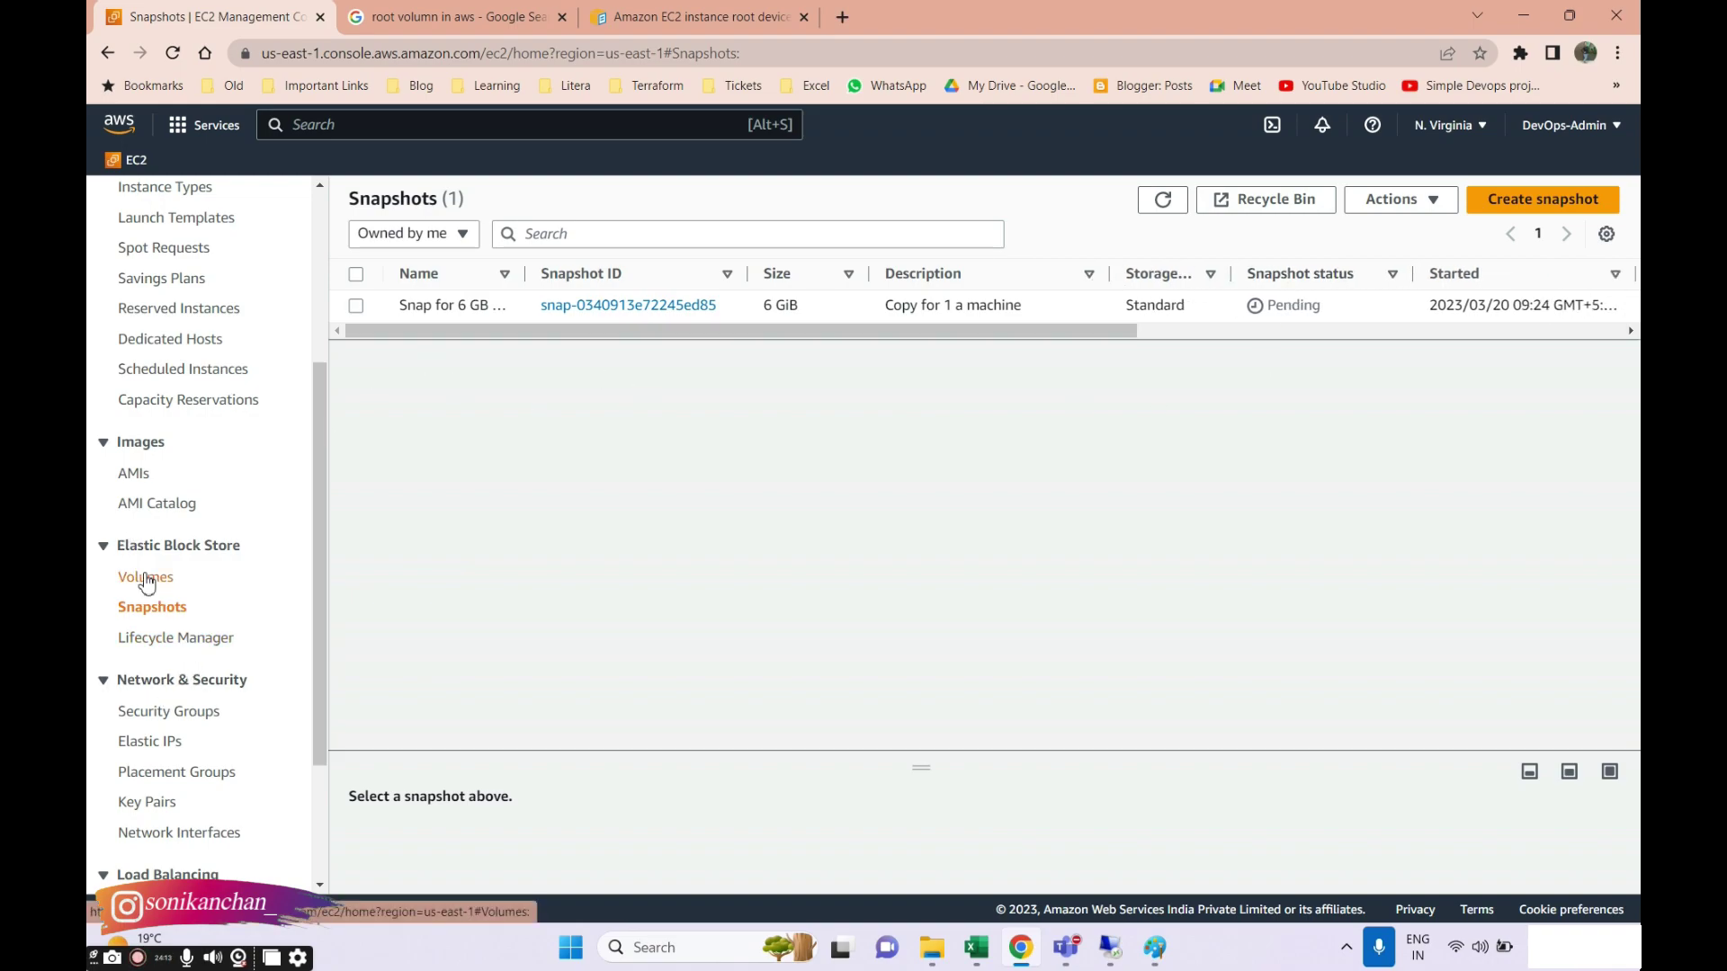
click(1160, 203)
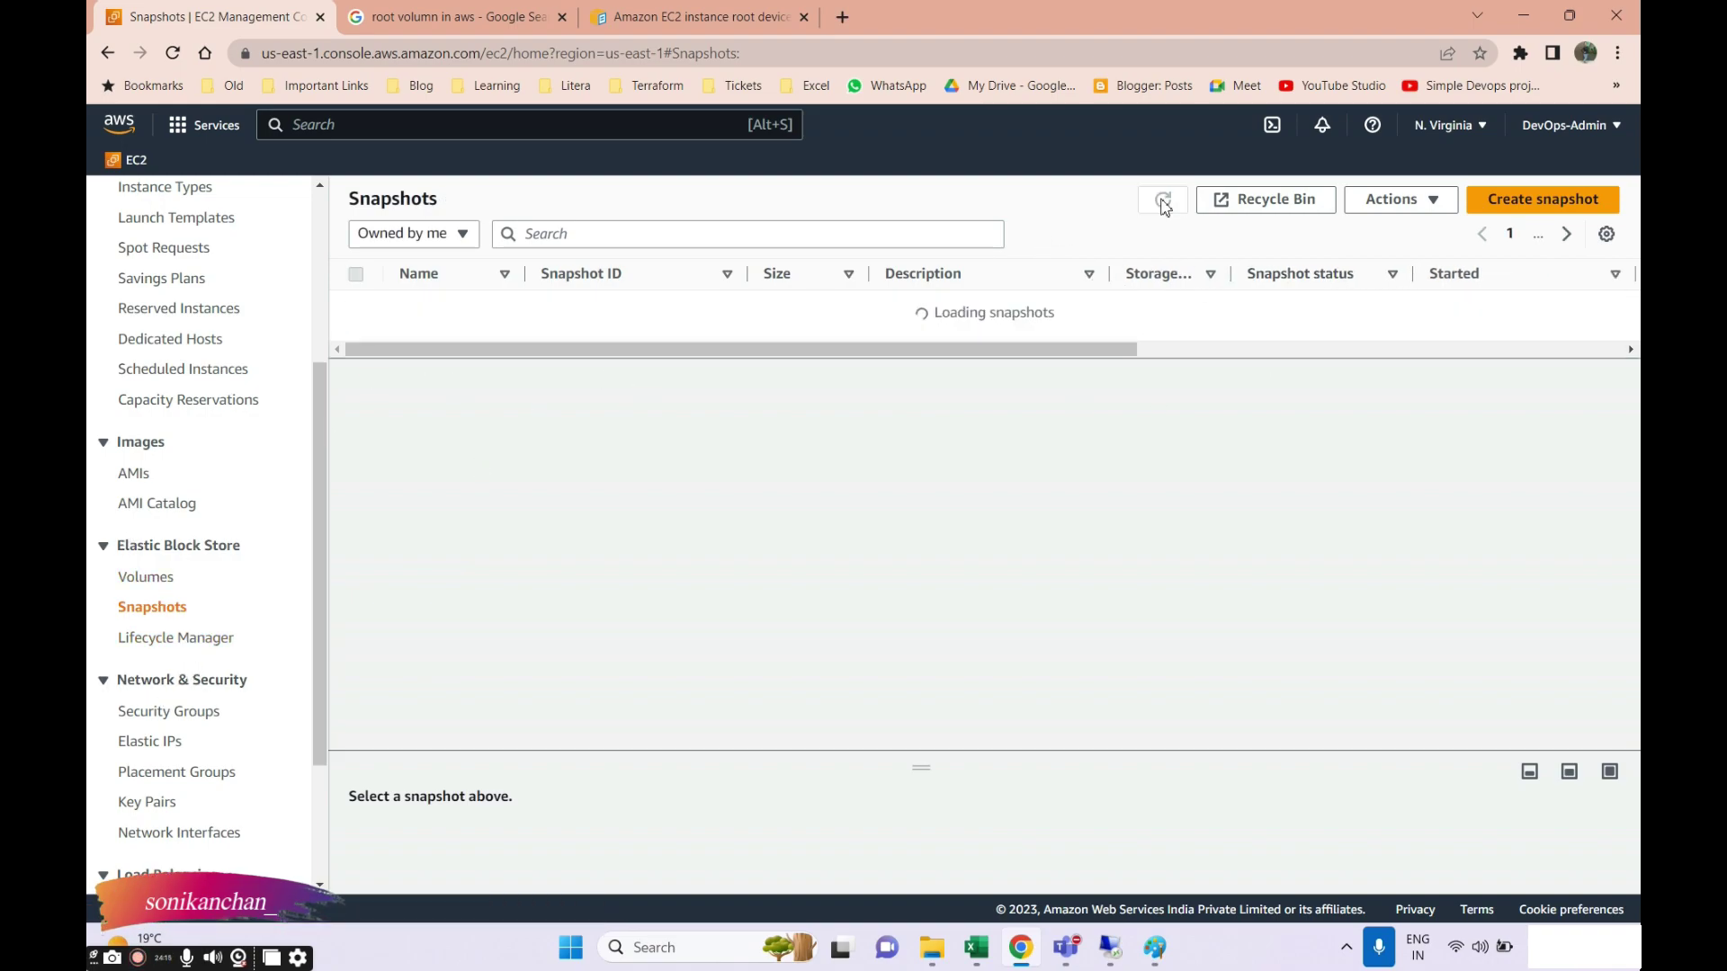
click(1162, 201)
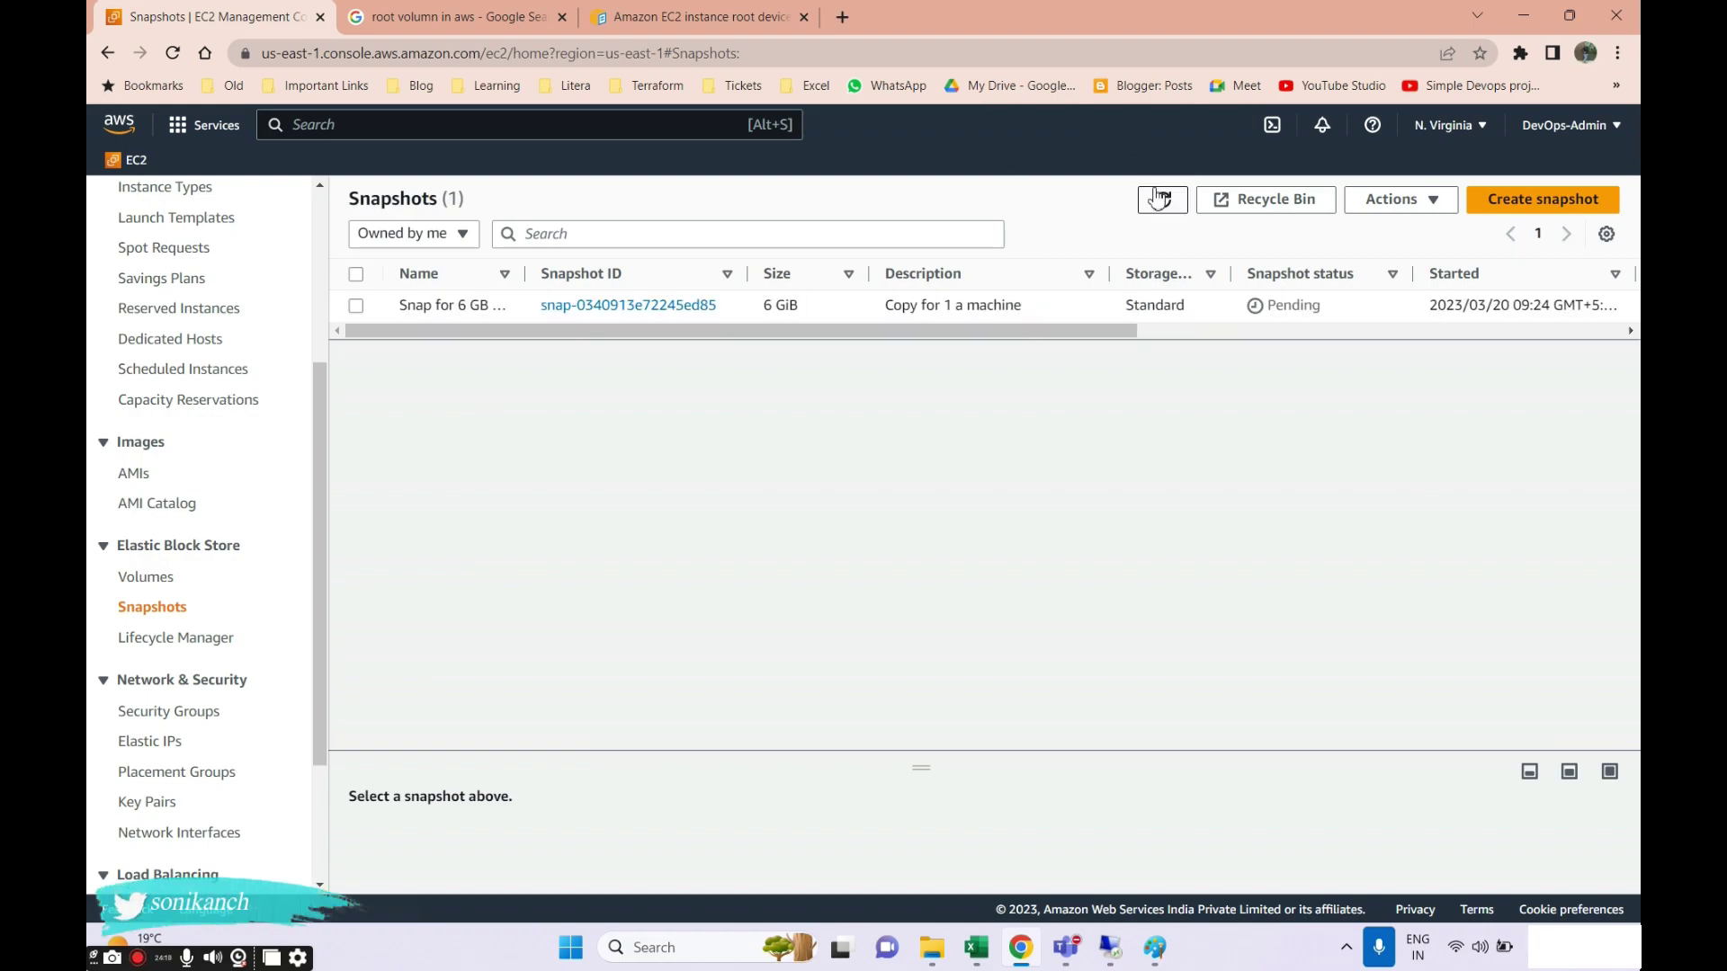
Check the Volumes list with the remote session minimized, then reopen Snapshots showing it Completed.
click(144, 578)
drag(717, 461, 1099, 461)
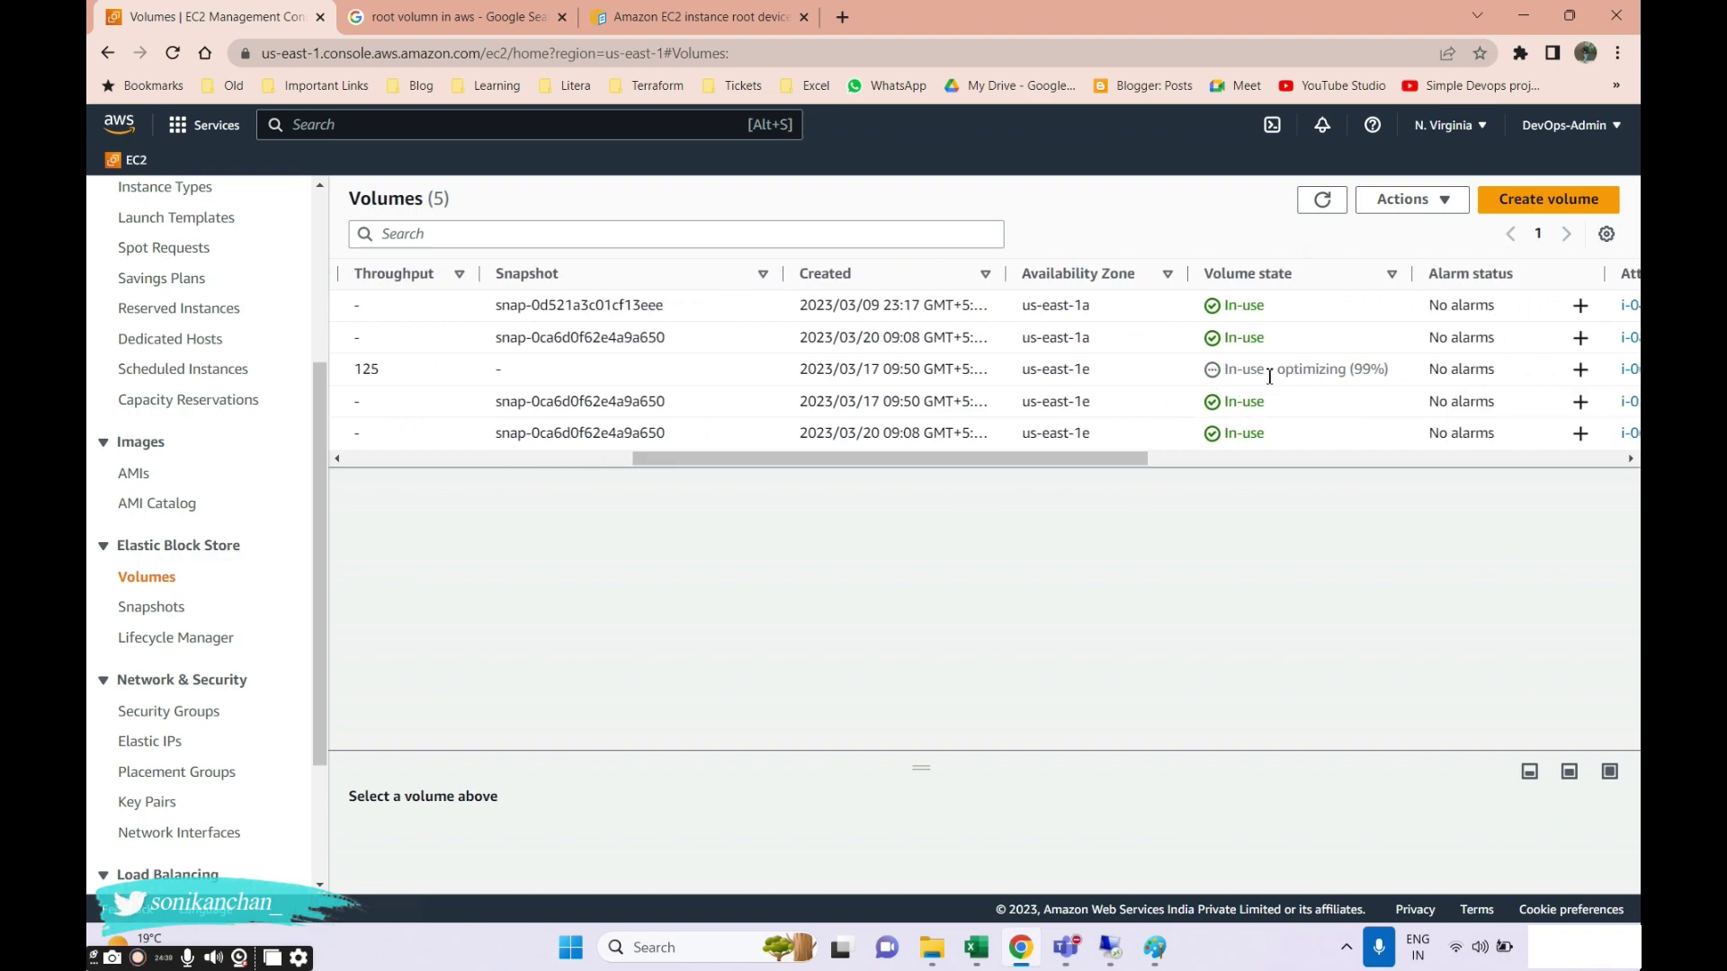
click(1108, 944)
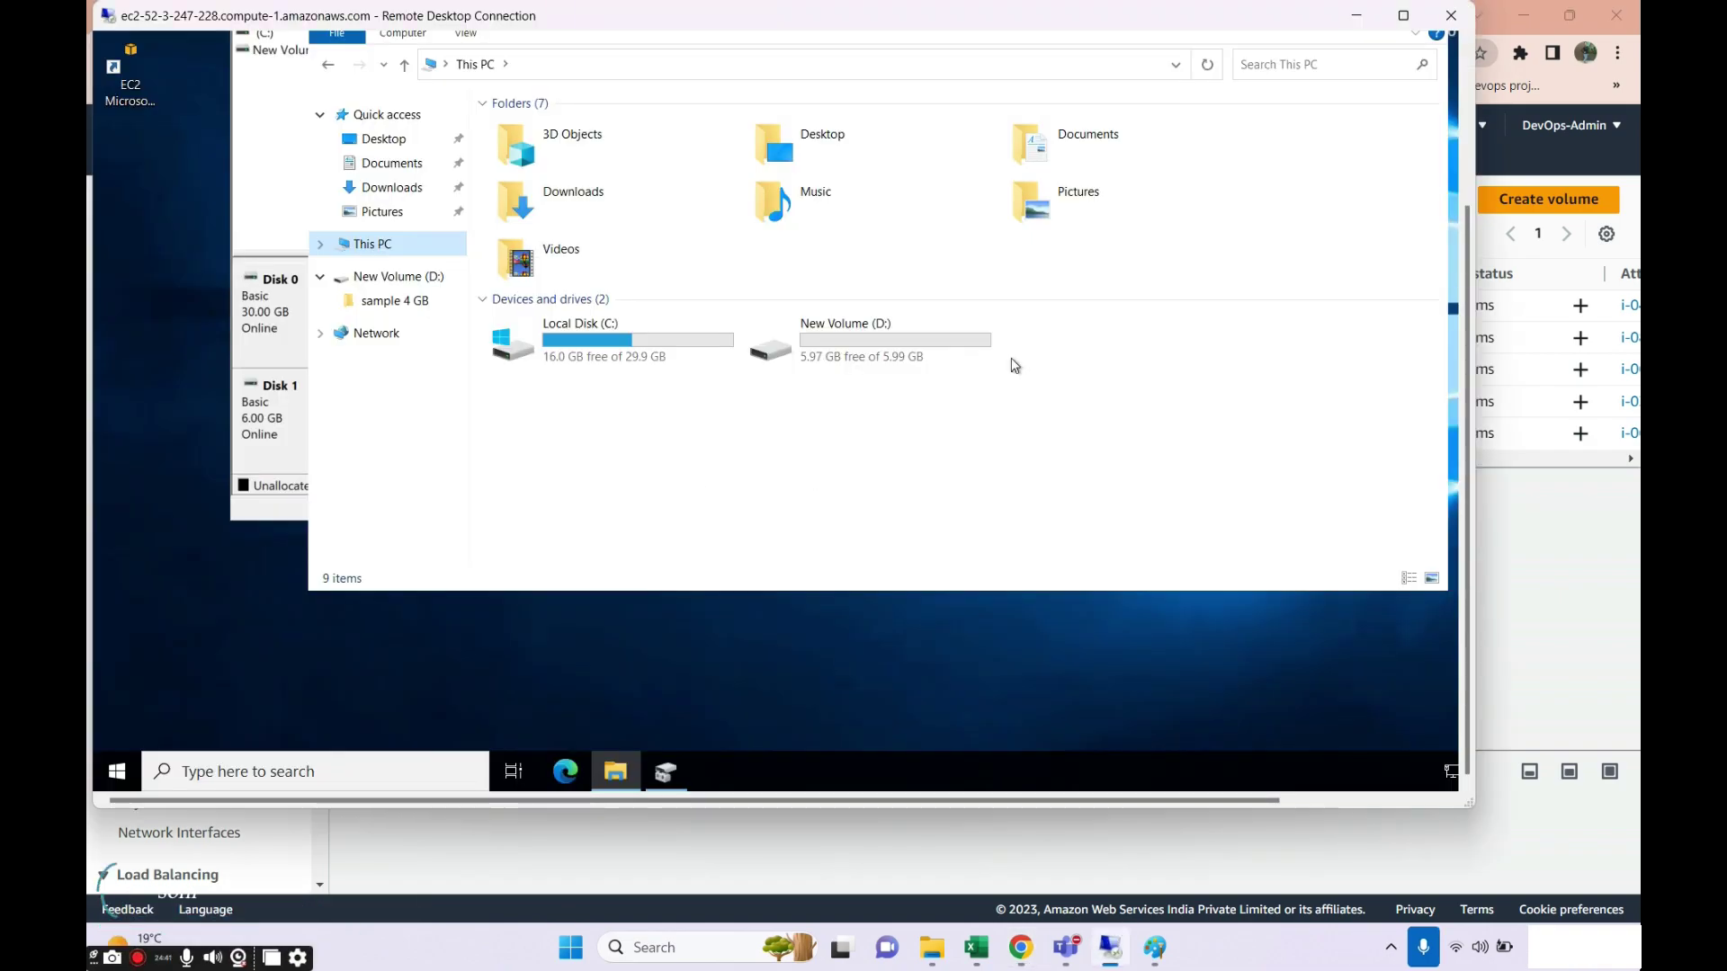
click(1352, 16)
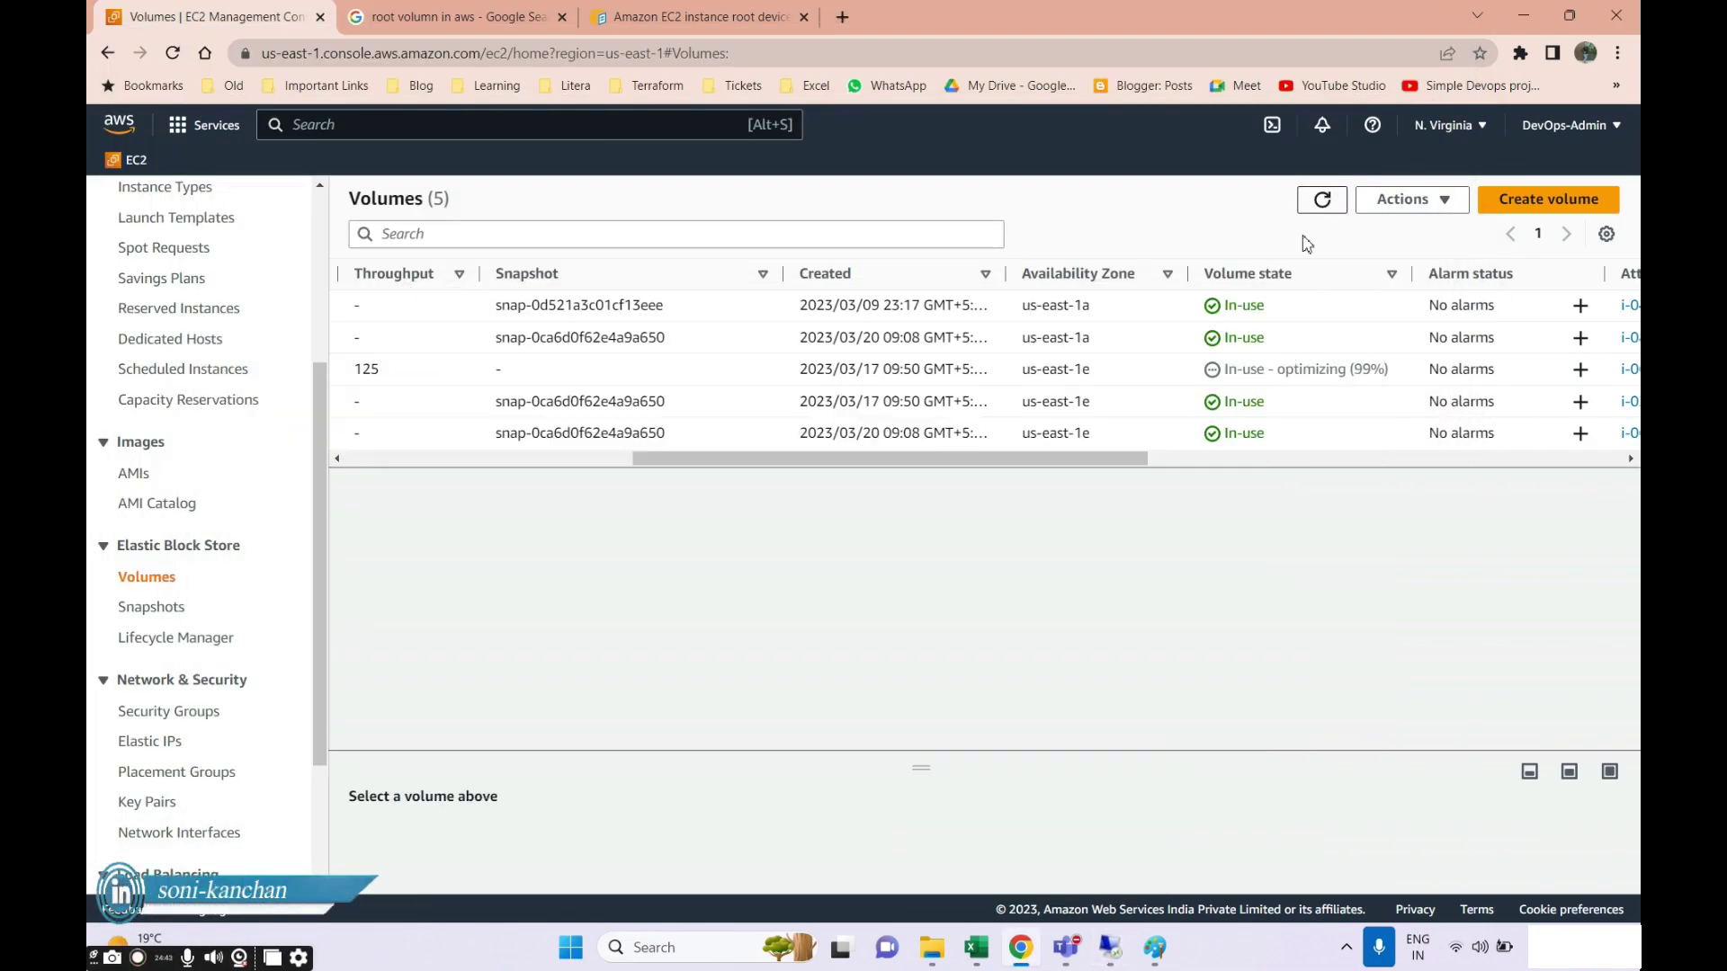
drag(1049, 460, 702, 462)
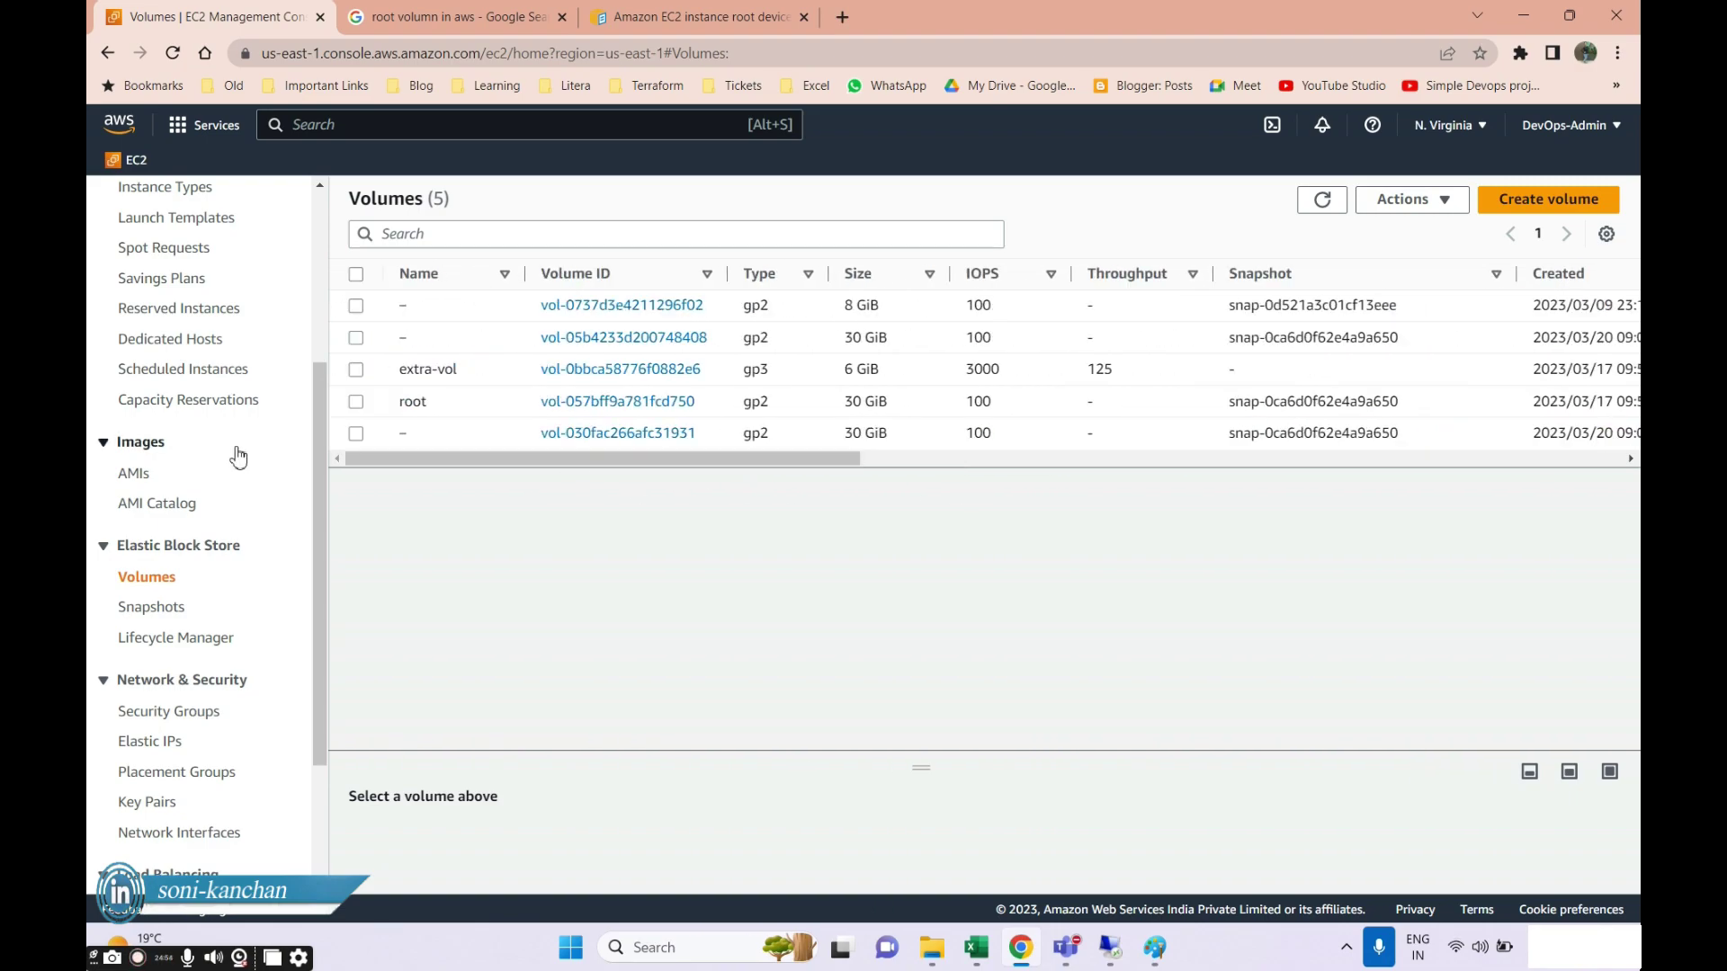
scroll(198, 462, up, 2)
drag(820, 461, 983, 463)
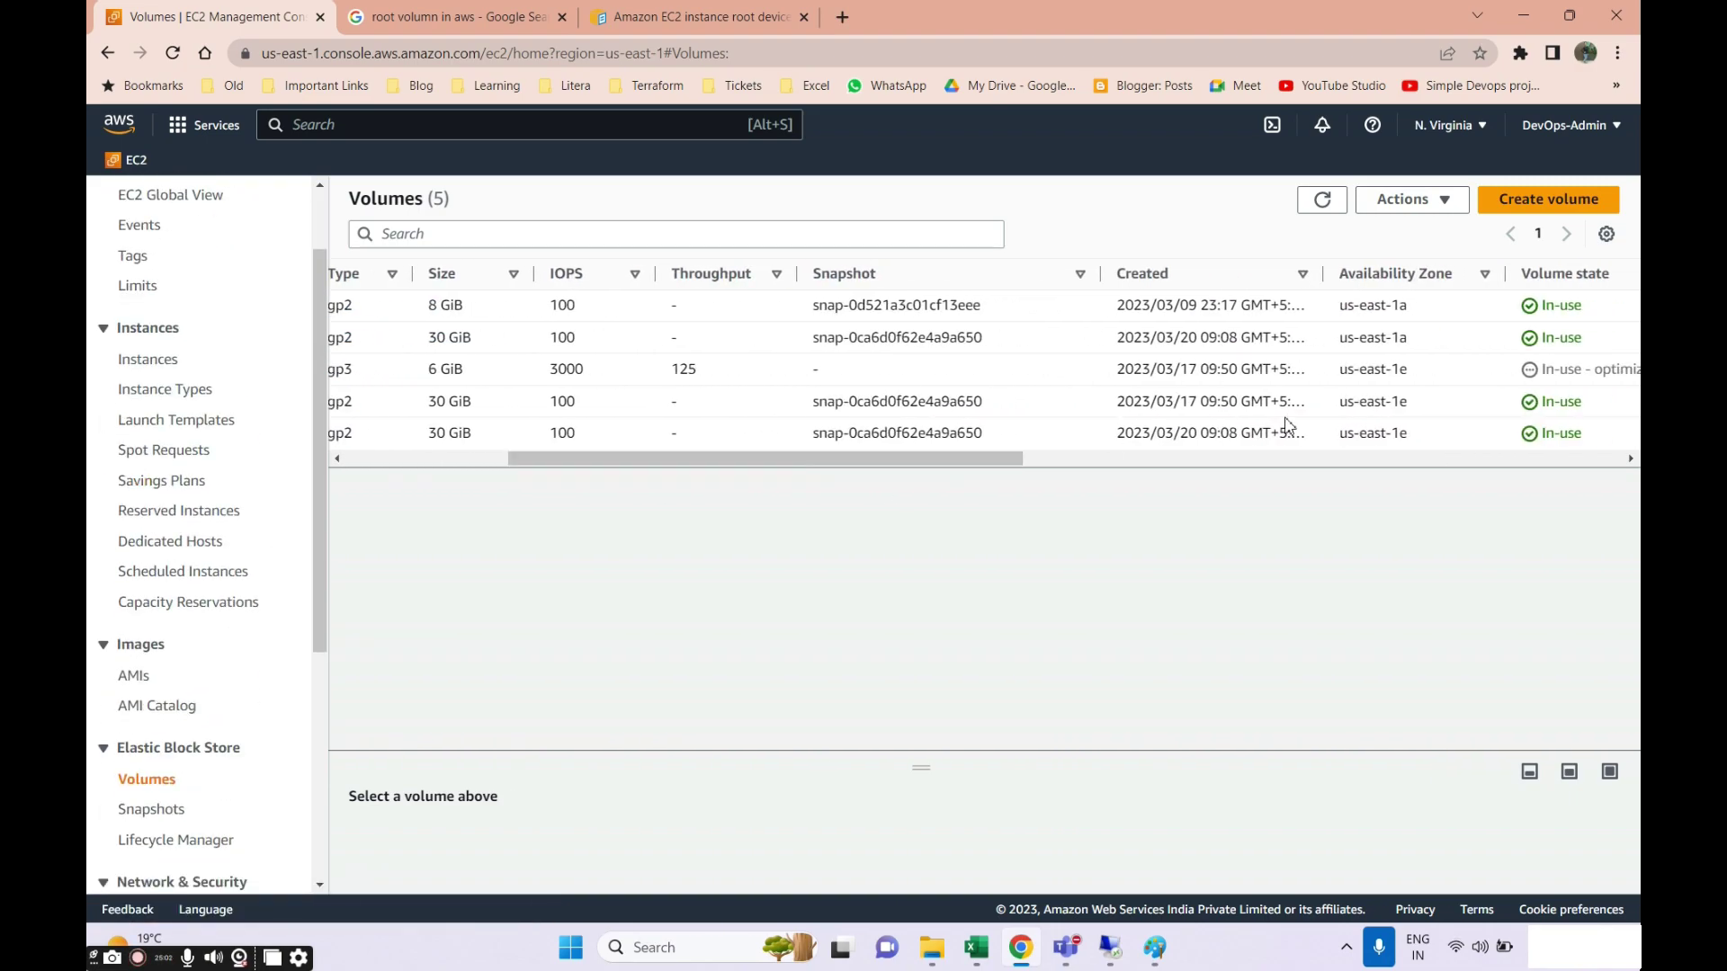
click(146, 808)
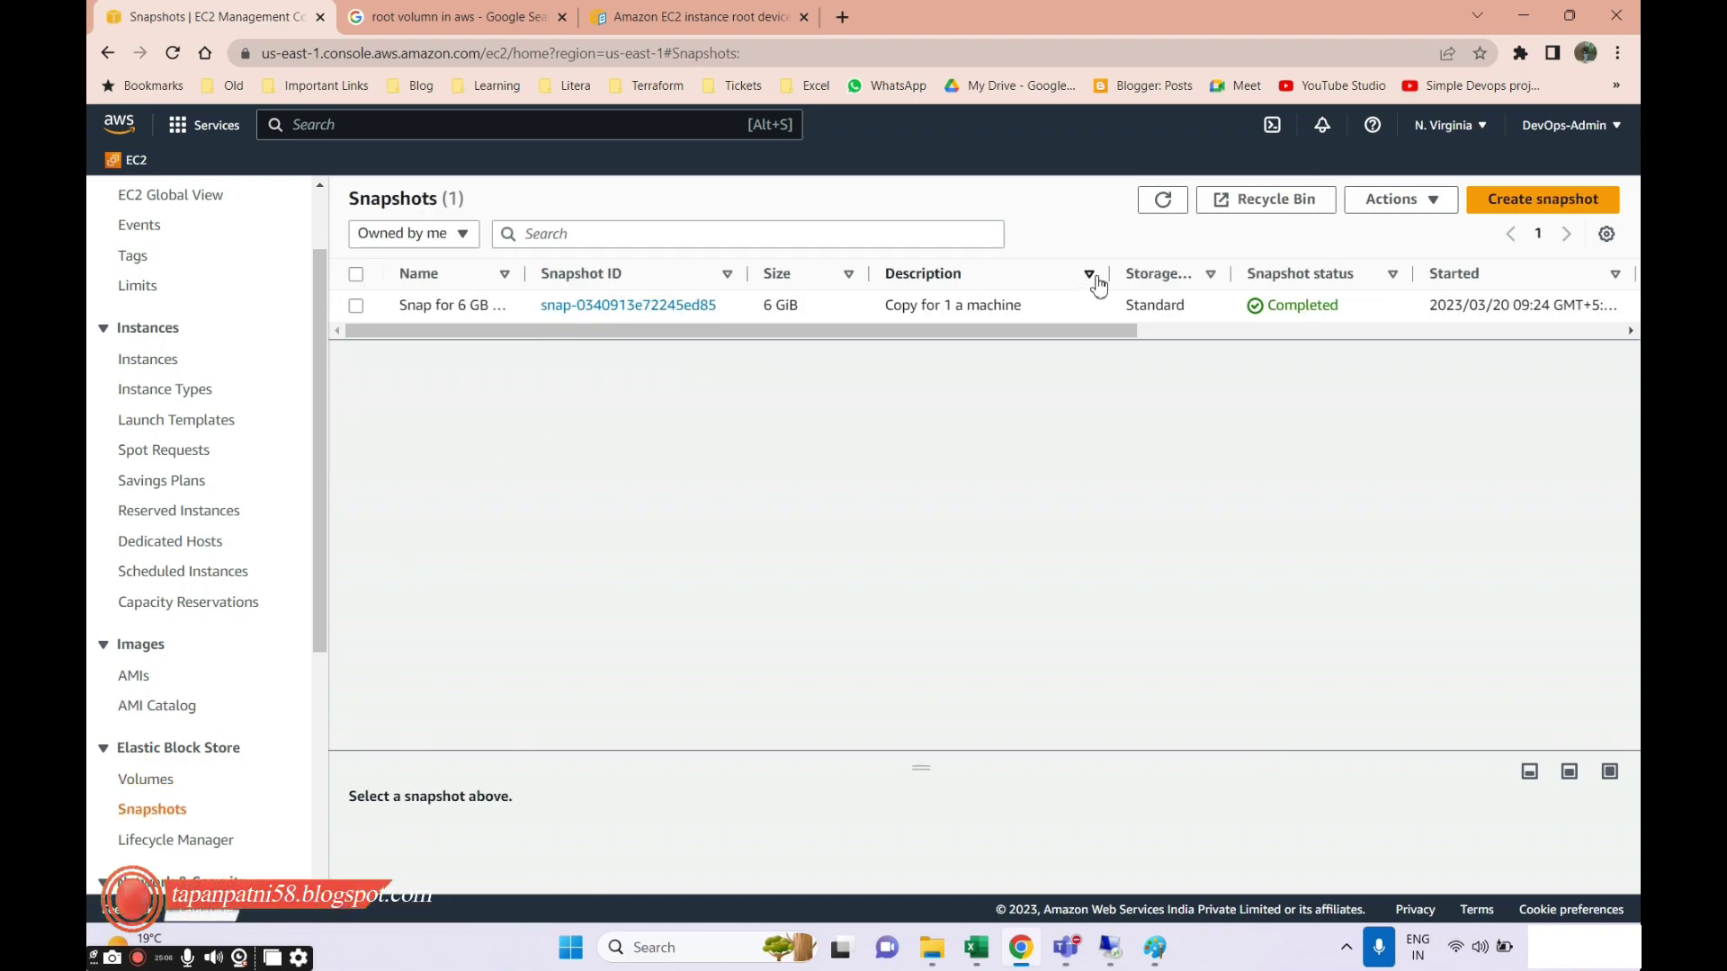
Refresh the snapshots and review the win-vol2 instance's details under Instances.
click(1162, 200)
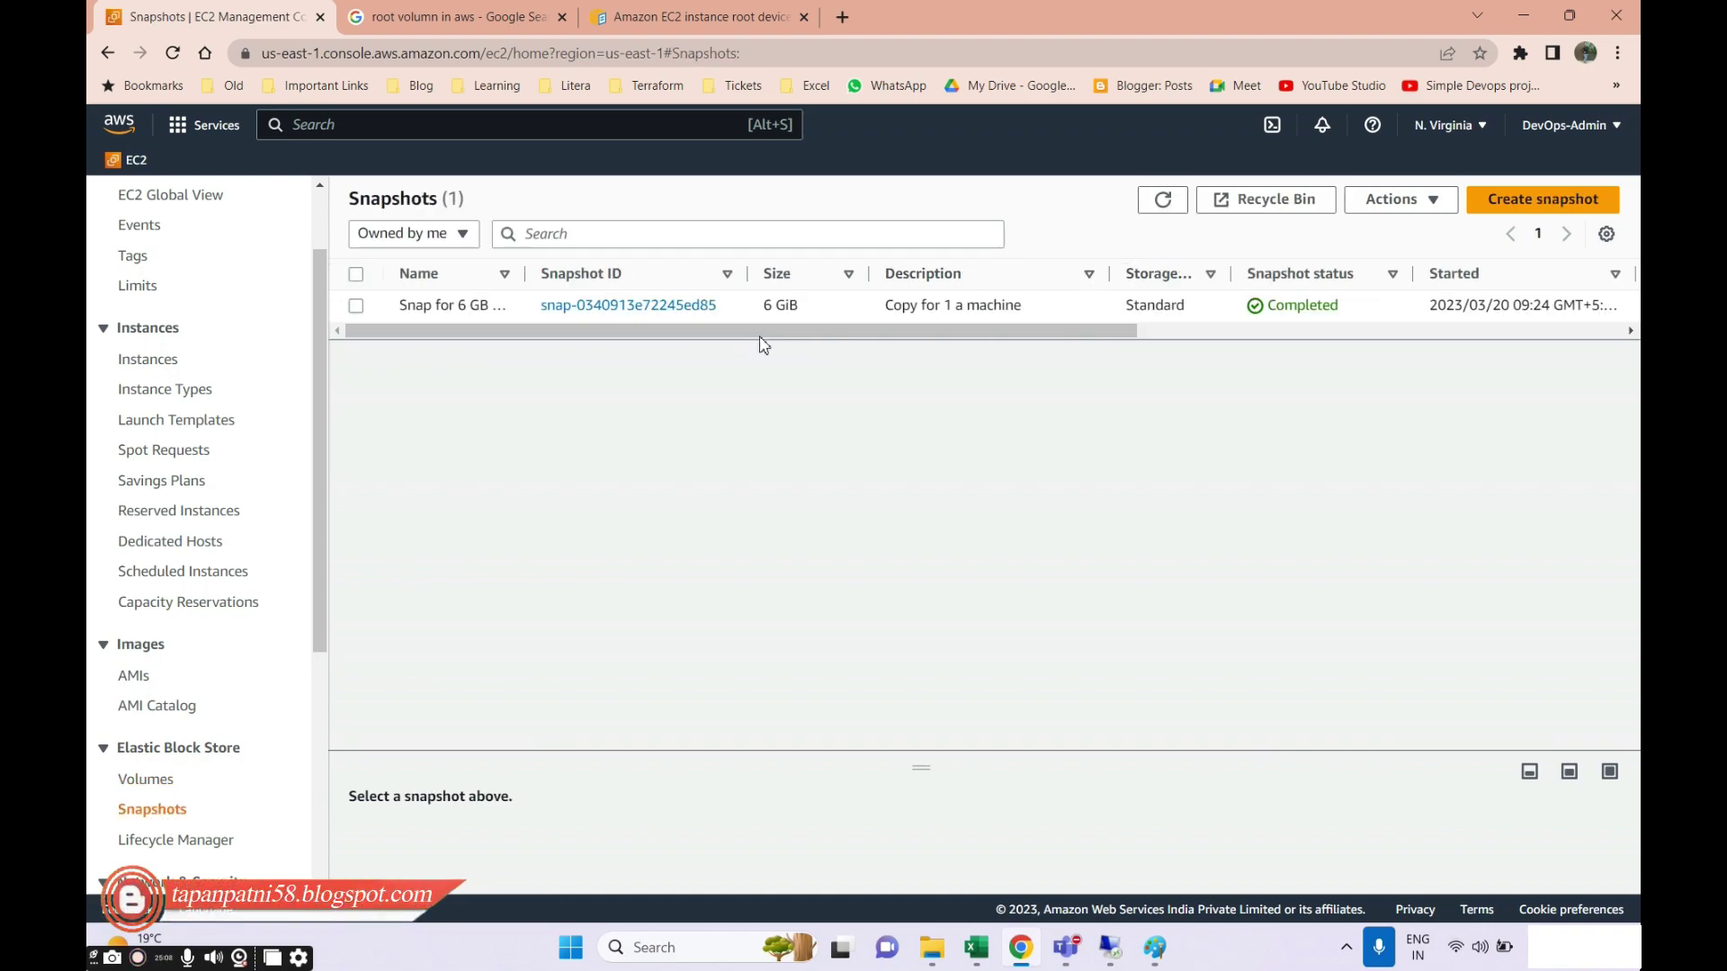
scroll(124, 470, up, 2)
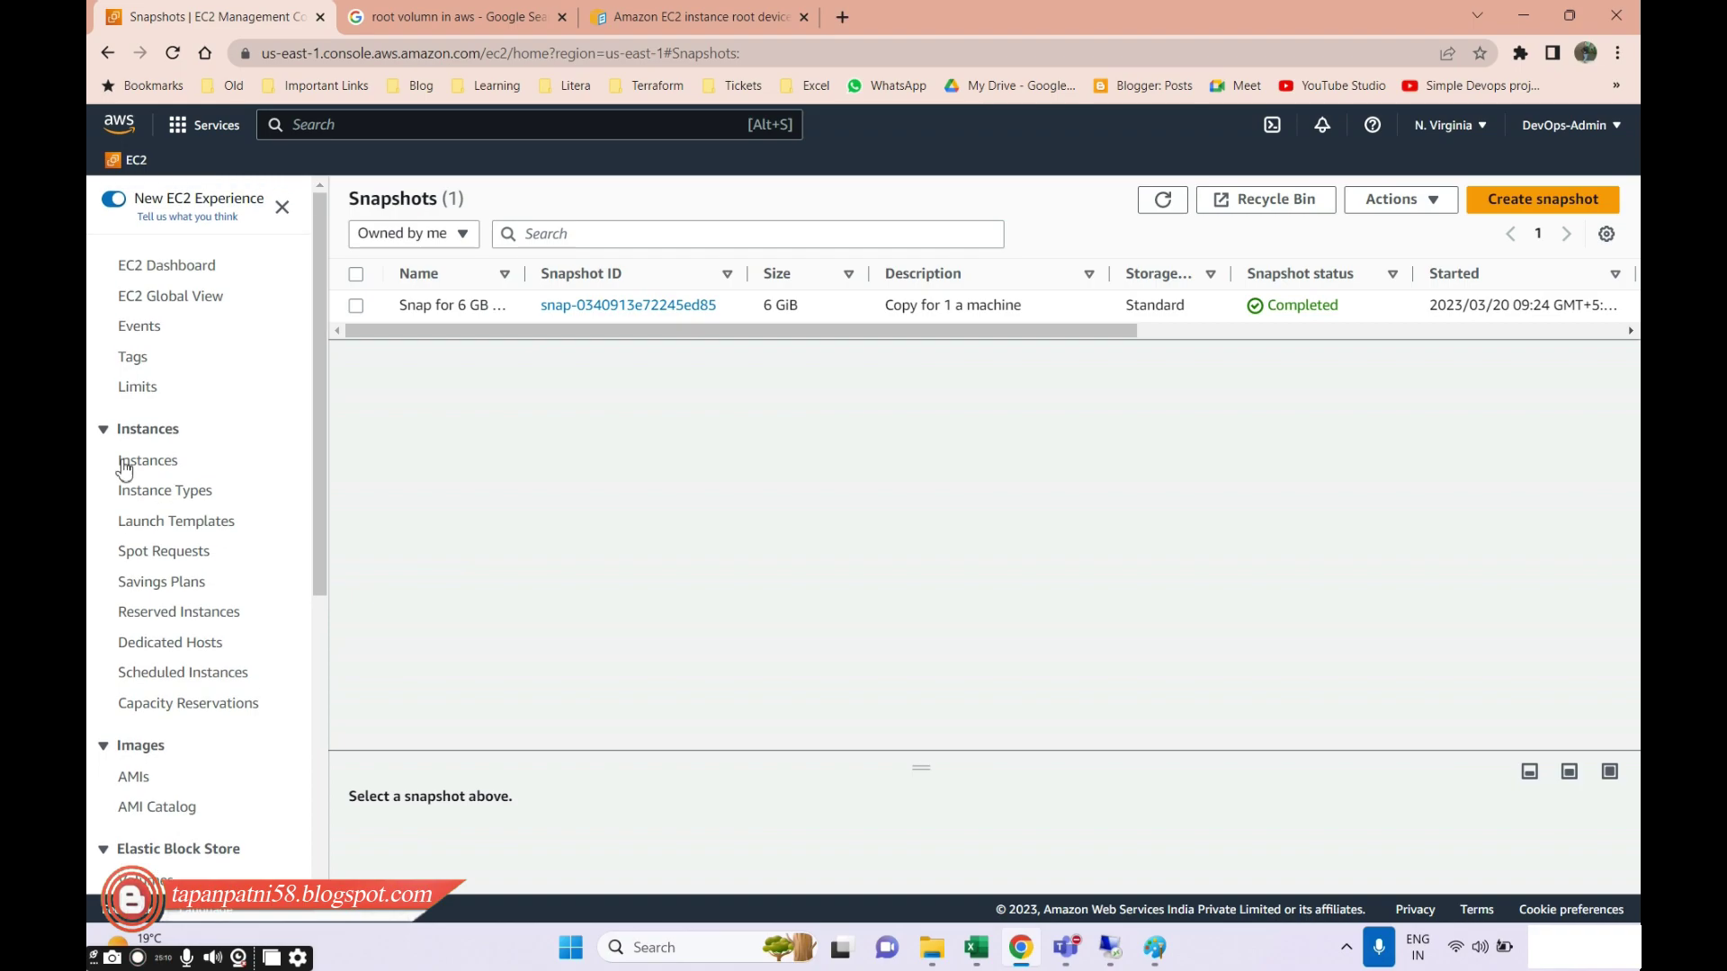
click(125, 464)
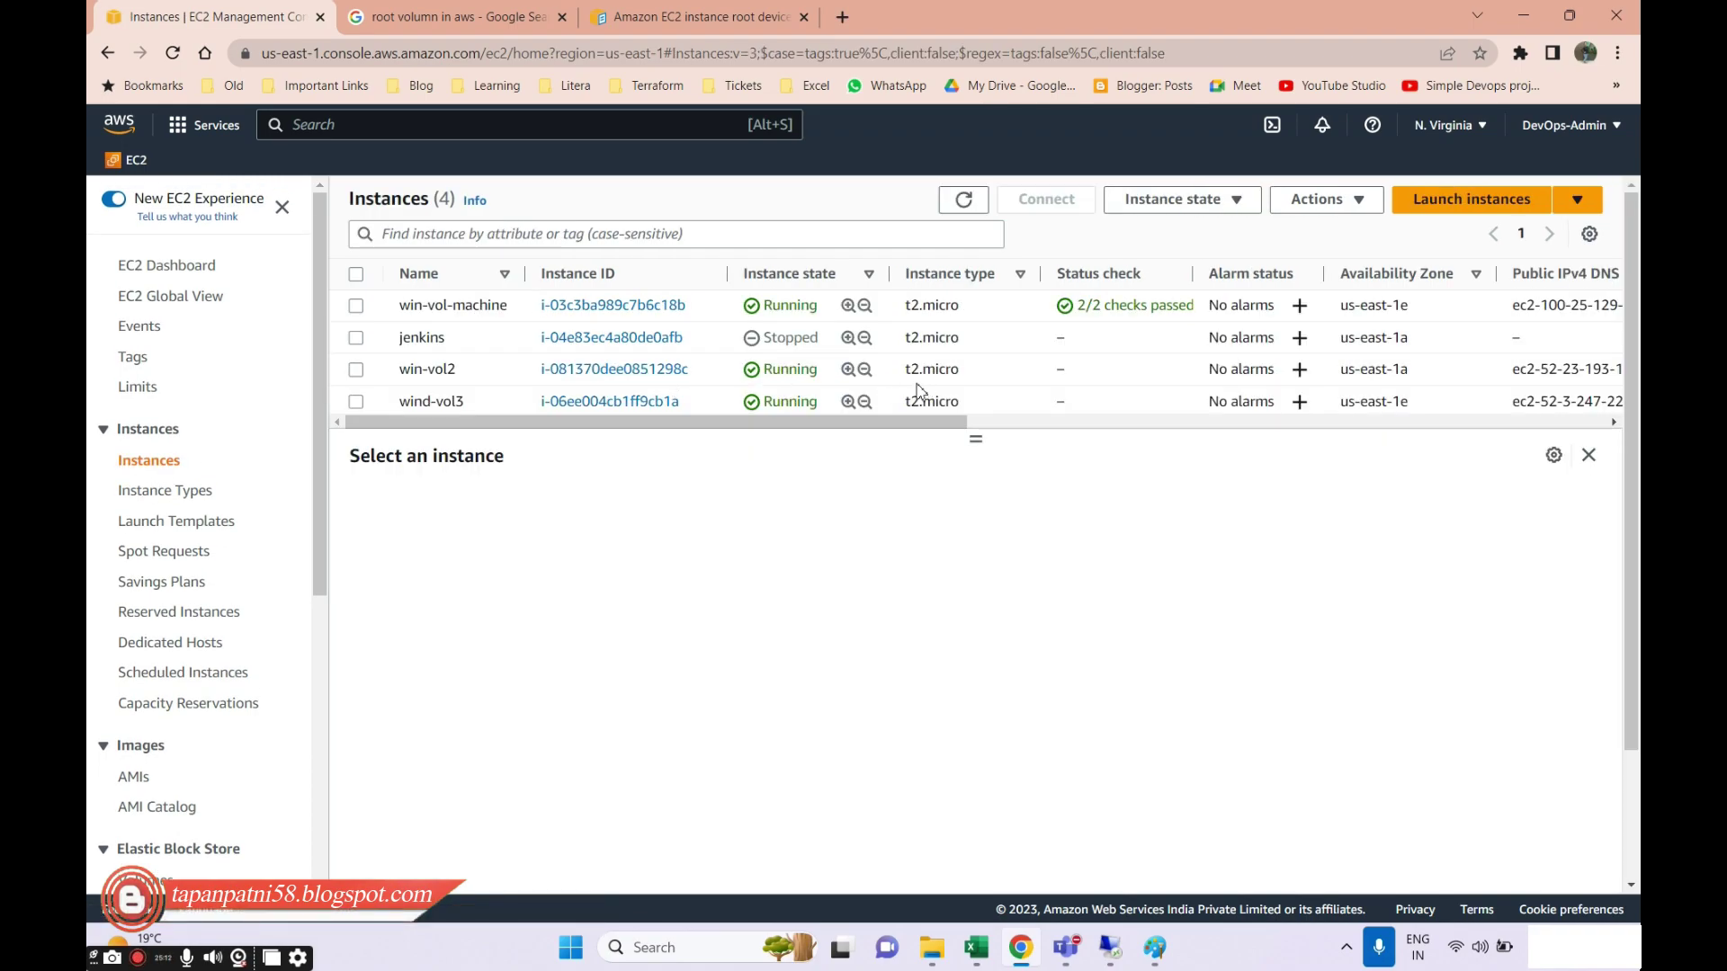
drag(1450, 368, 434, 371)
scroll(146, 760, down, 3)
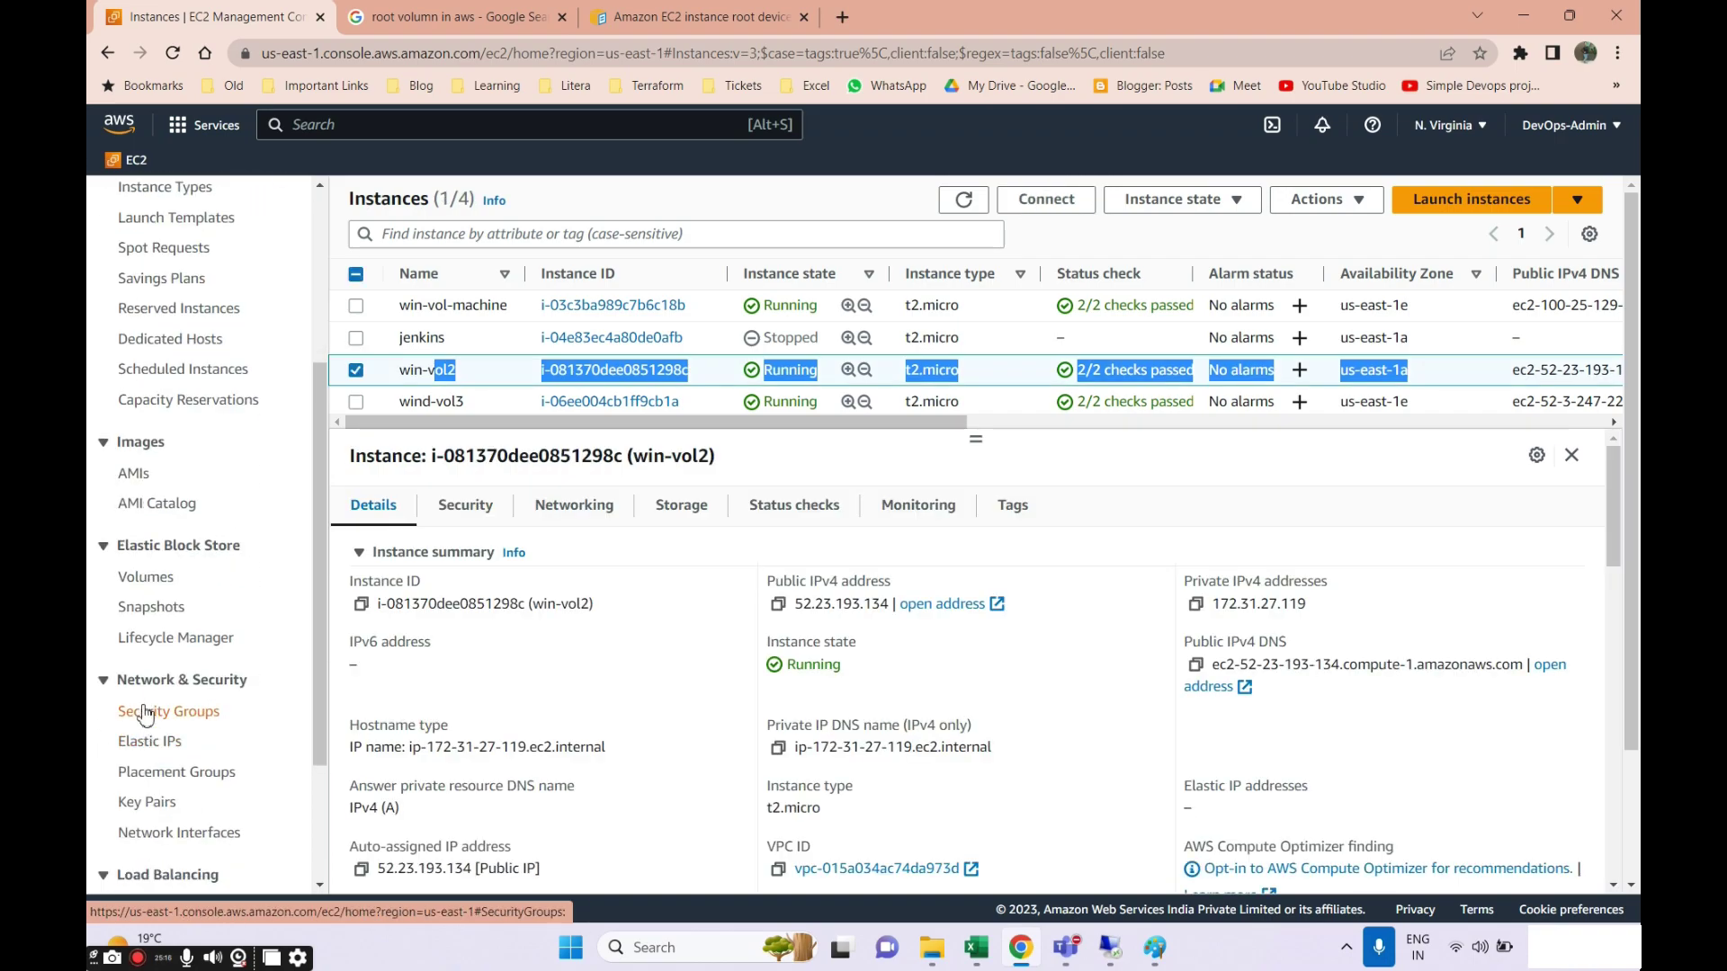
Choose Create volume from snapshot for the 6 GiB snapshot.
click(143, 608)
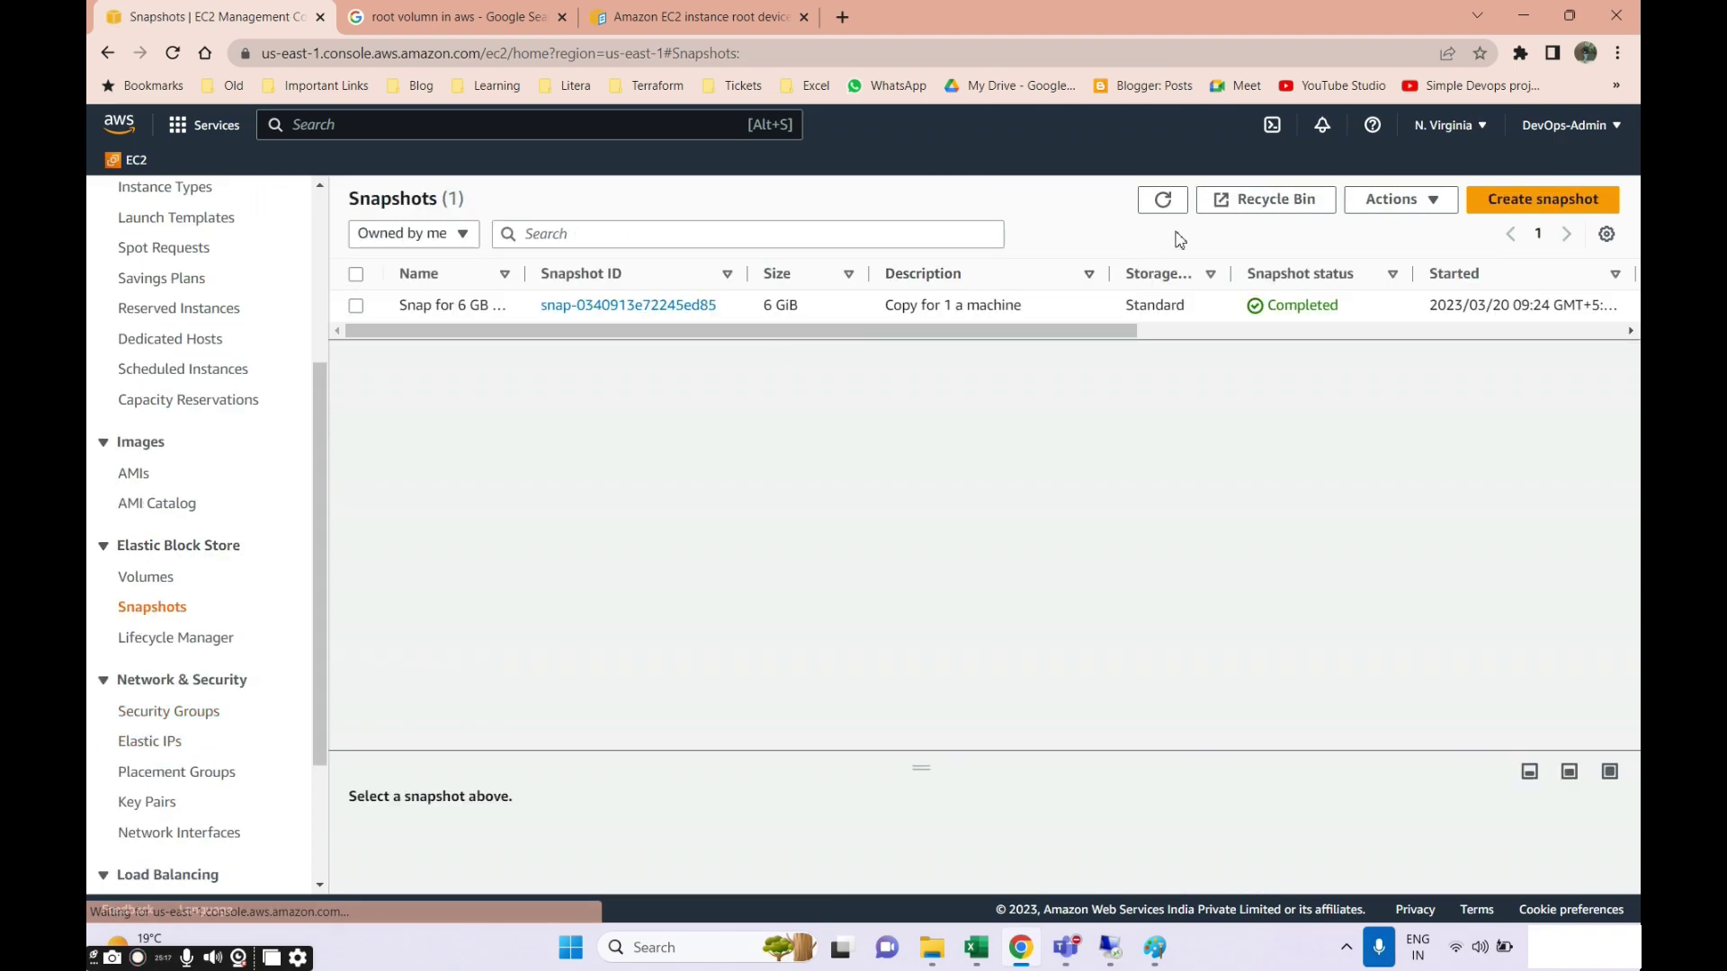
click(358, 307)
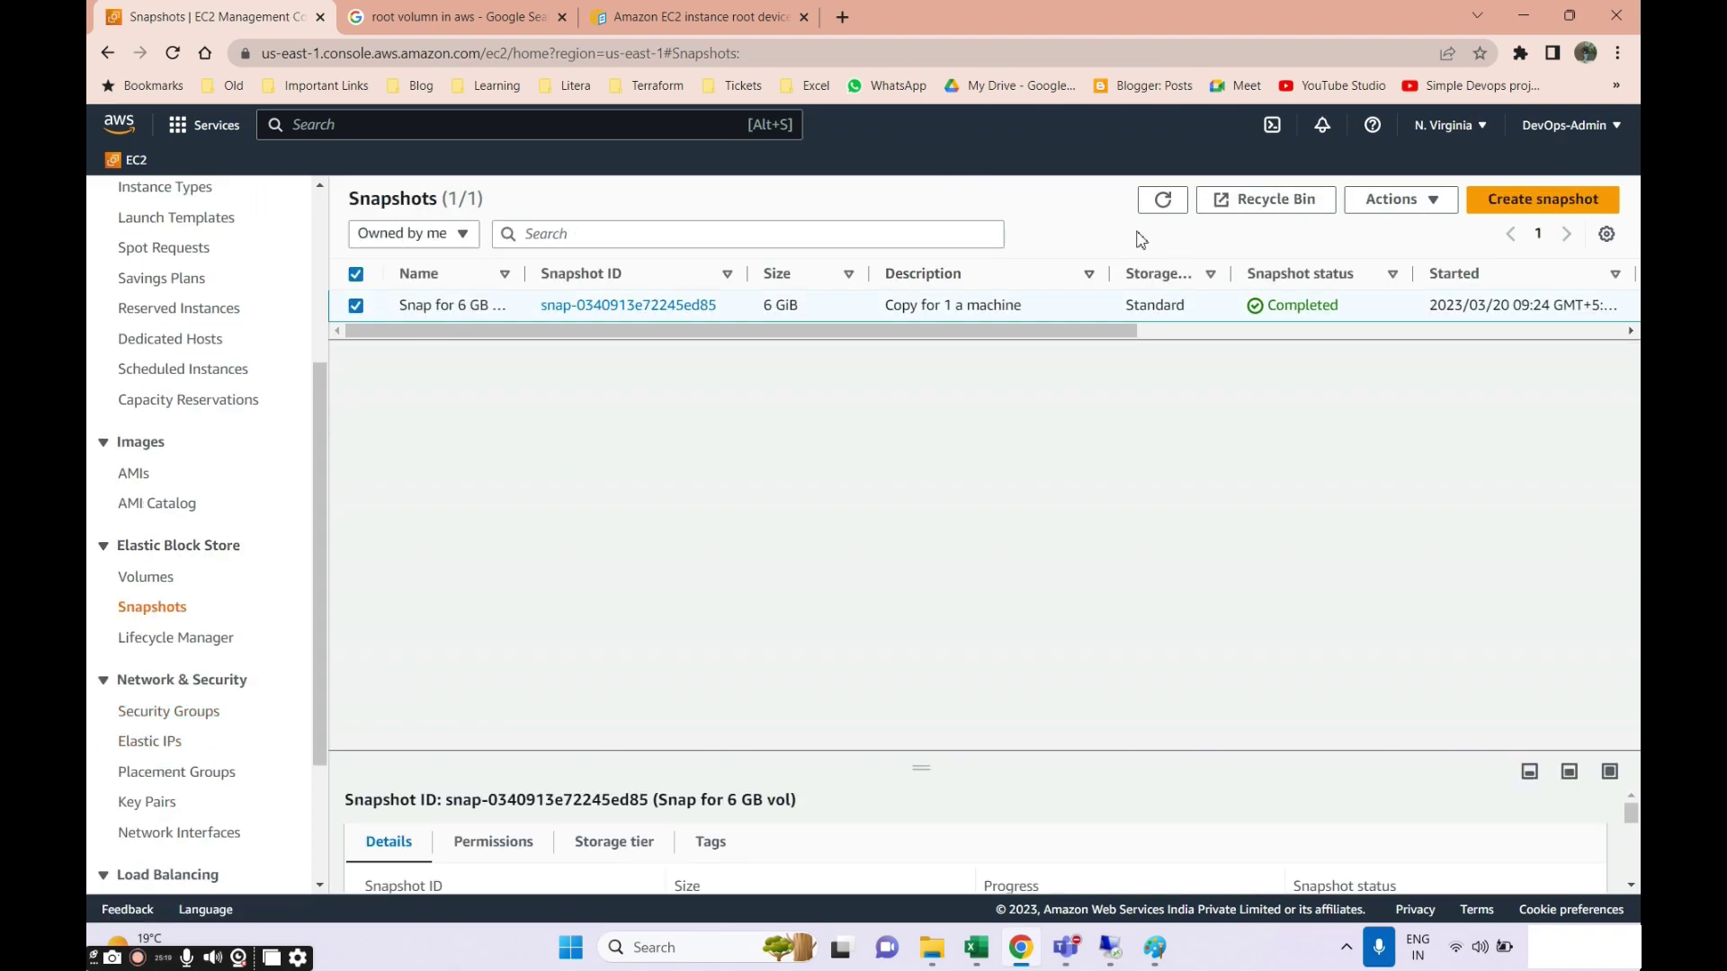
click(1434, 206)
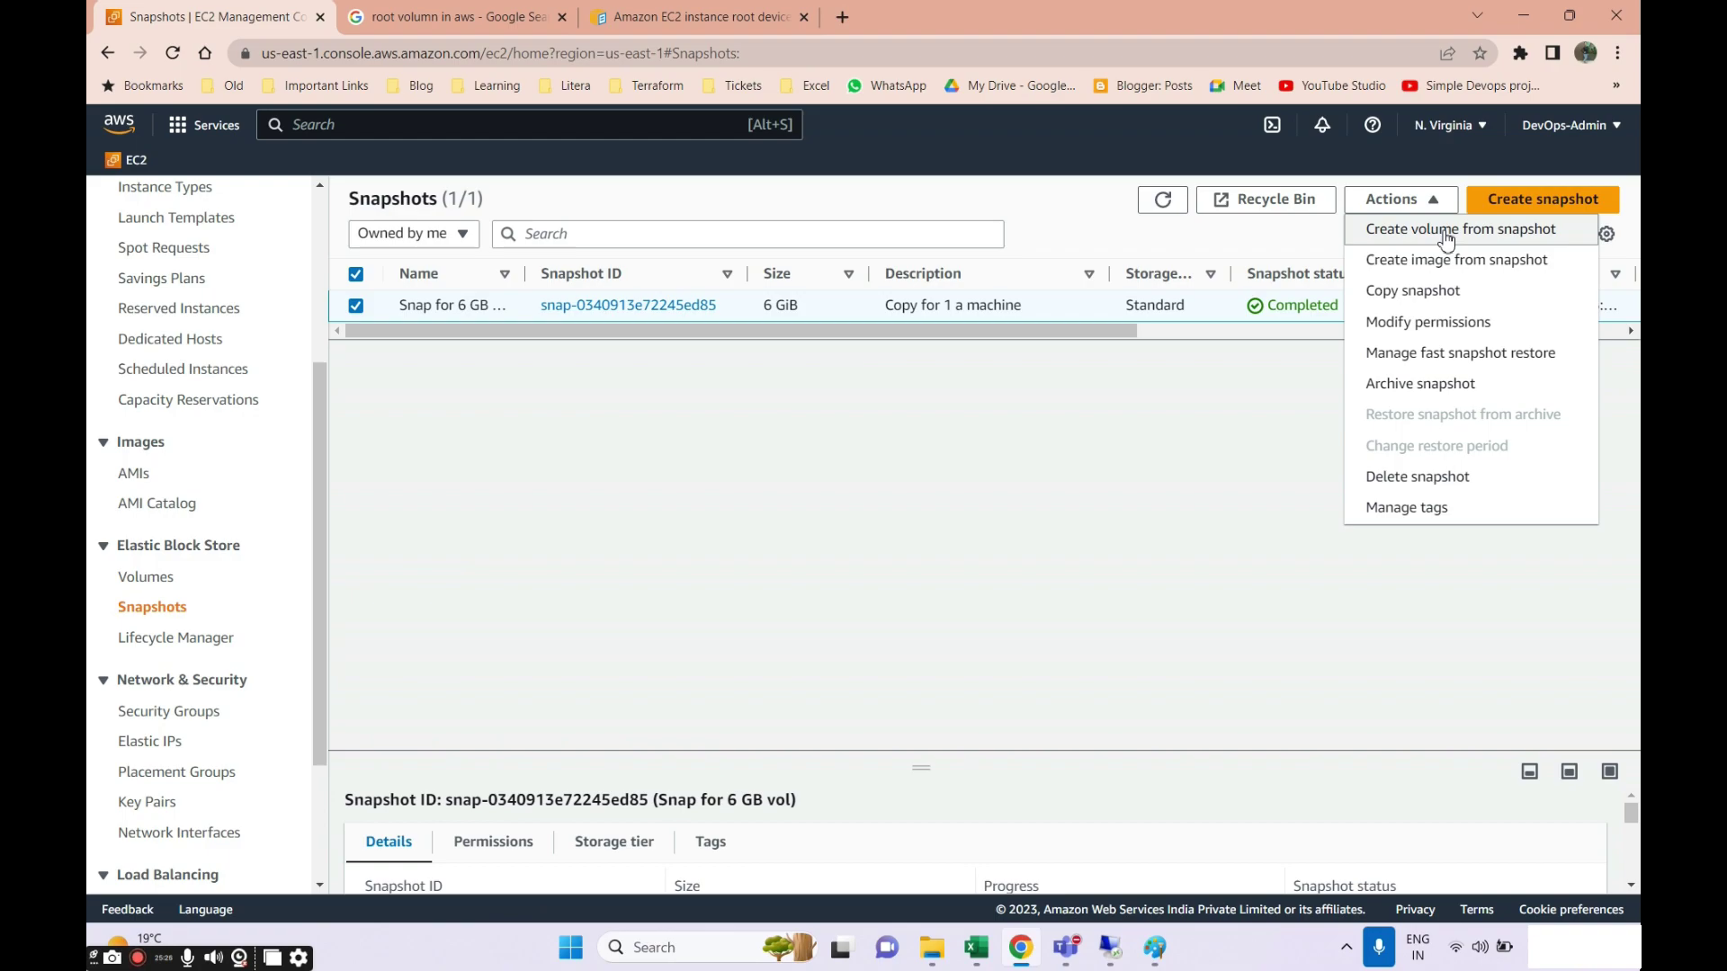
click(1445, 232)
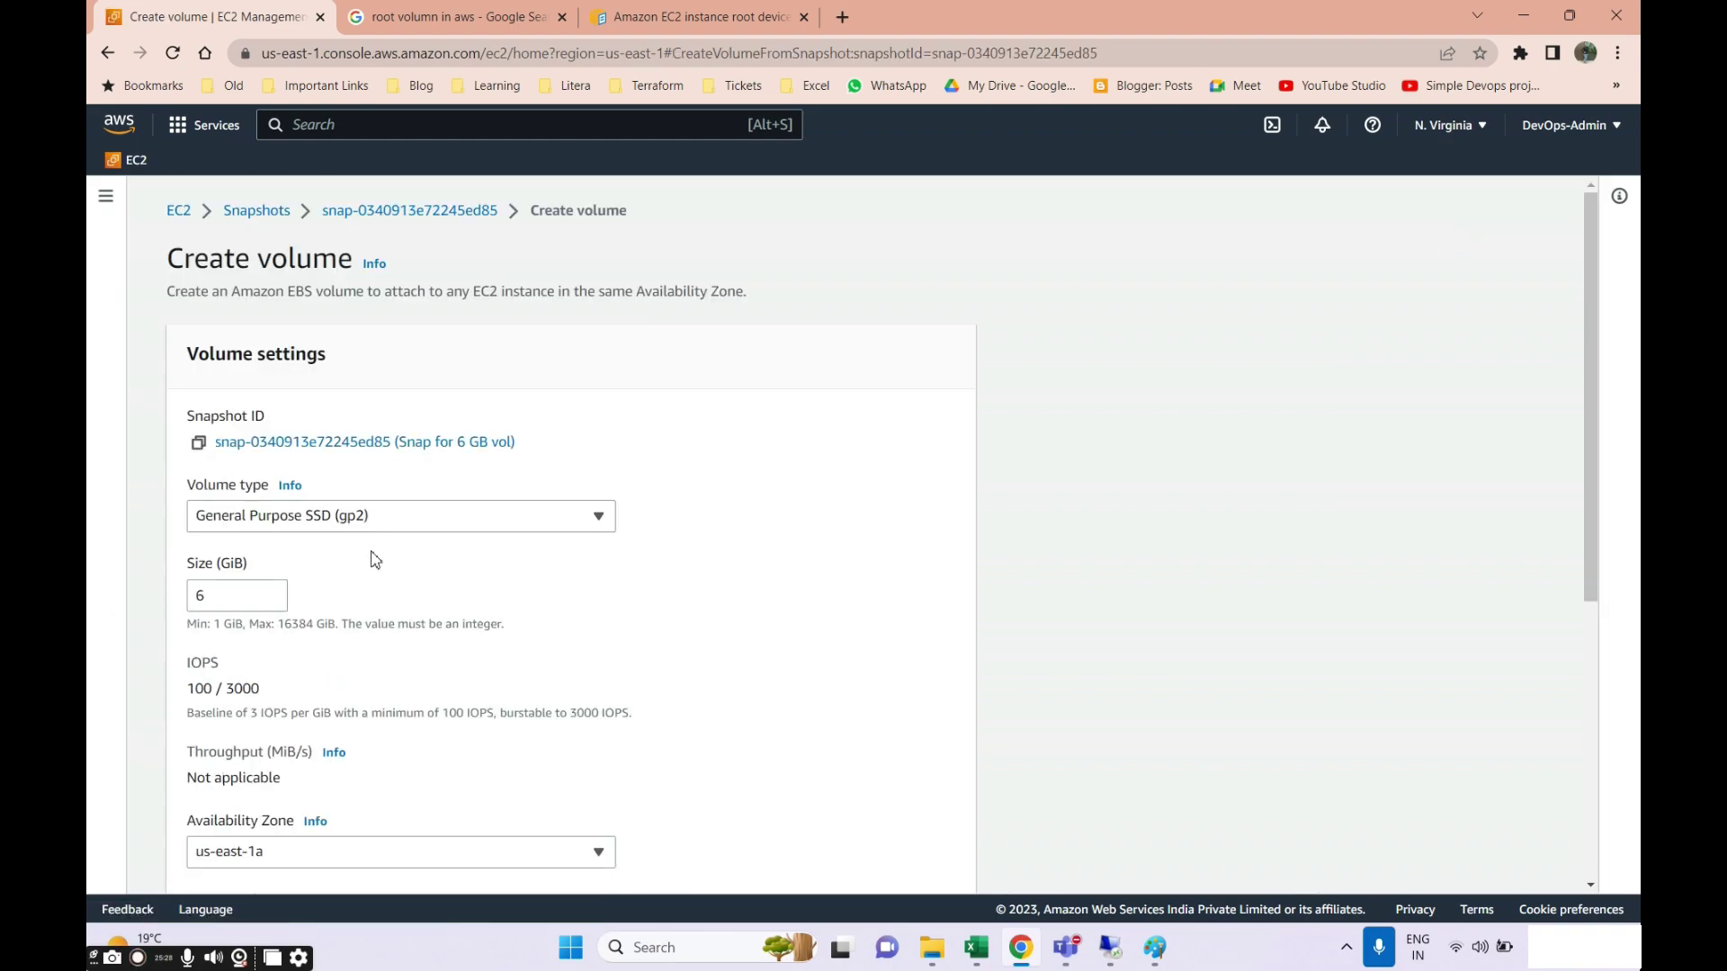
Raise the new volume's size with the Size spinner, stepping up from 6 GiB.
scroll(368, 549, down, 2)
scroll(261, 396, up, 1)
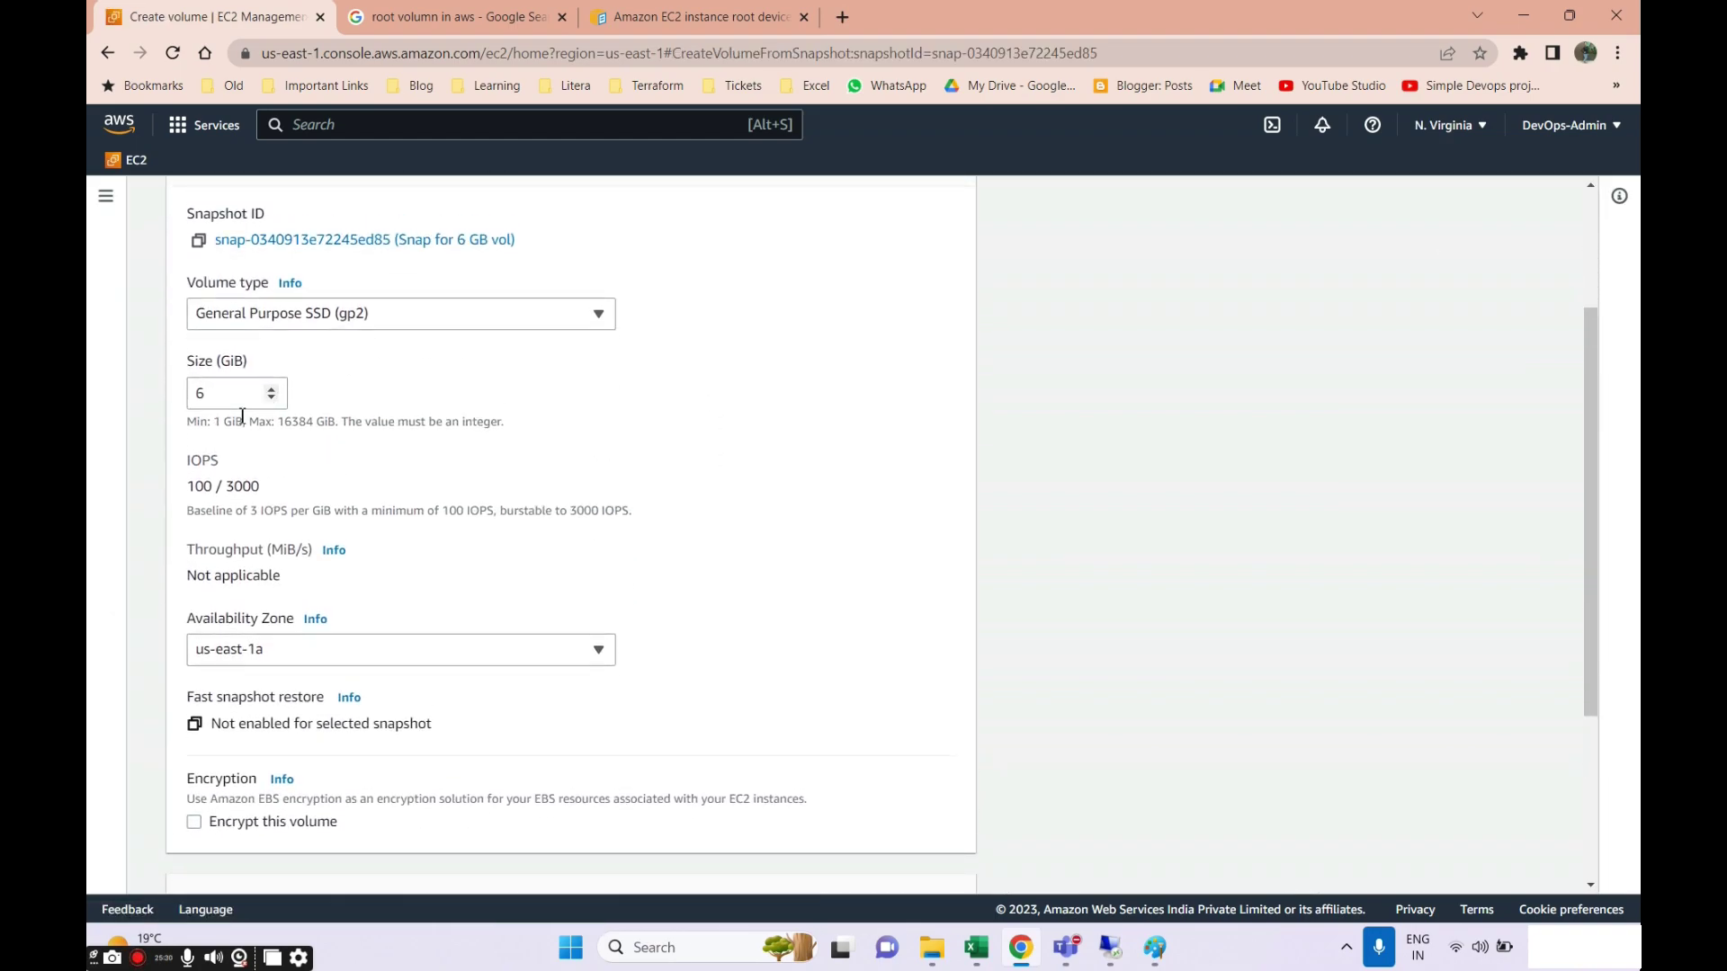
click(225, 397)
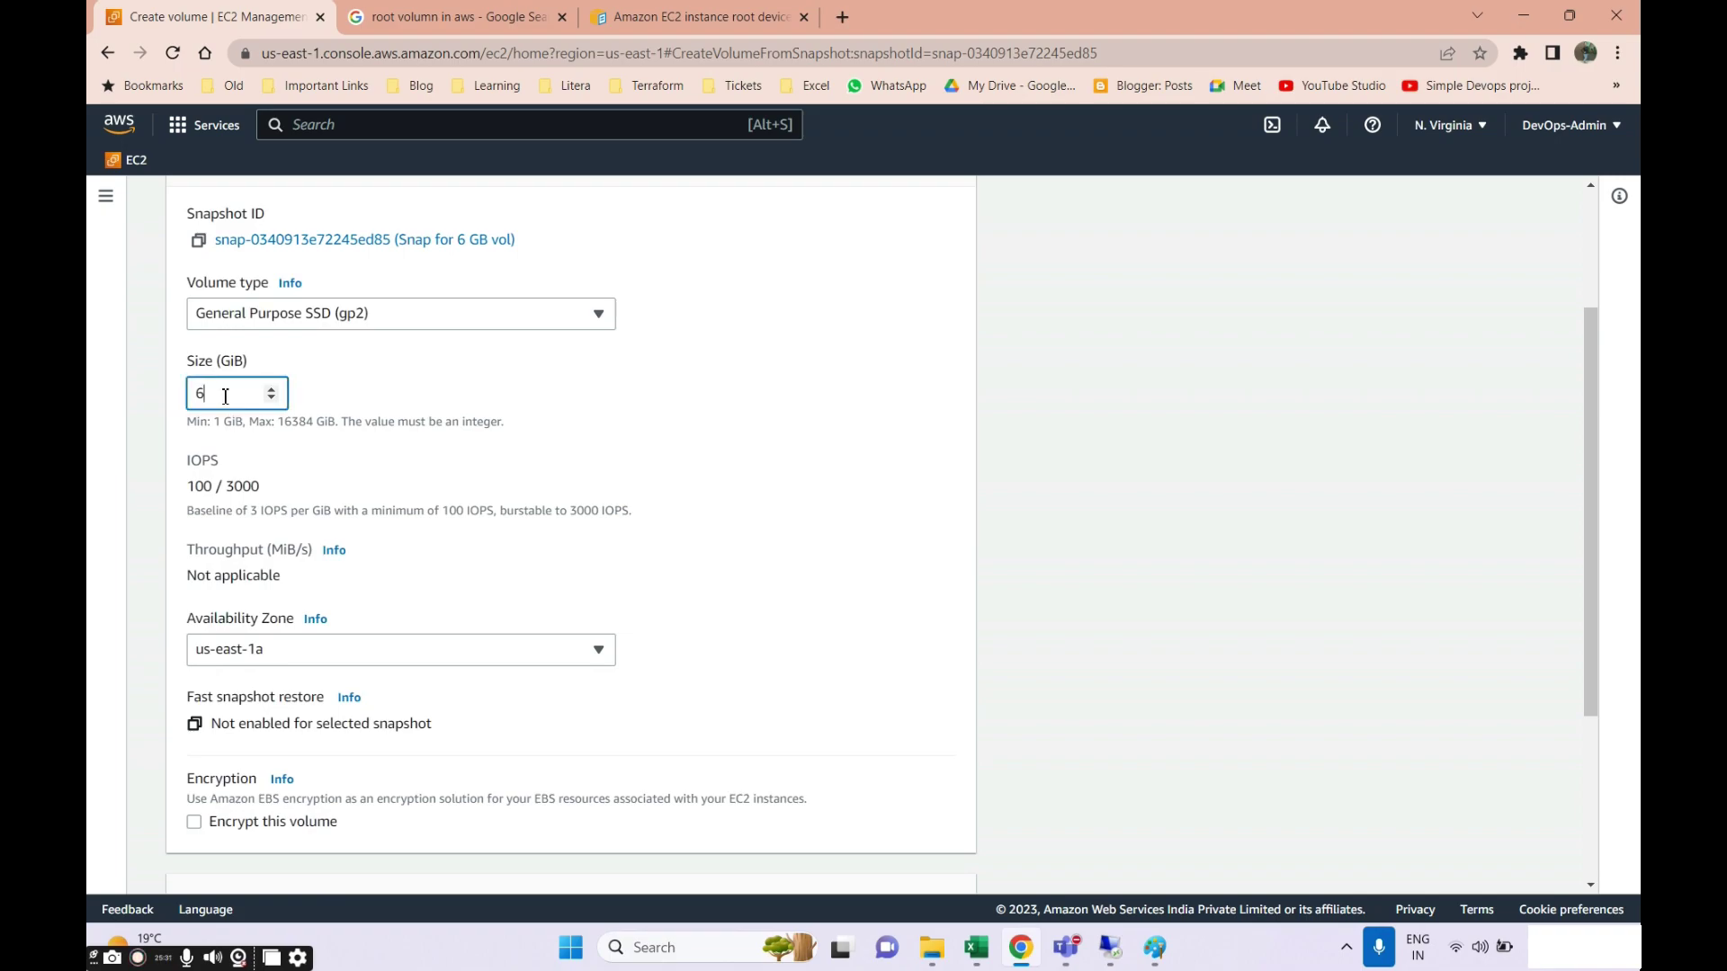
click(272, 398)
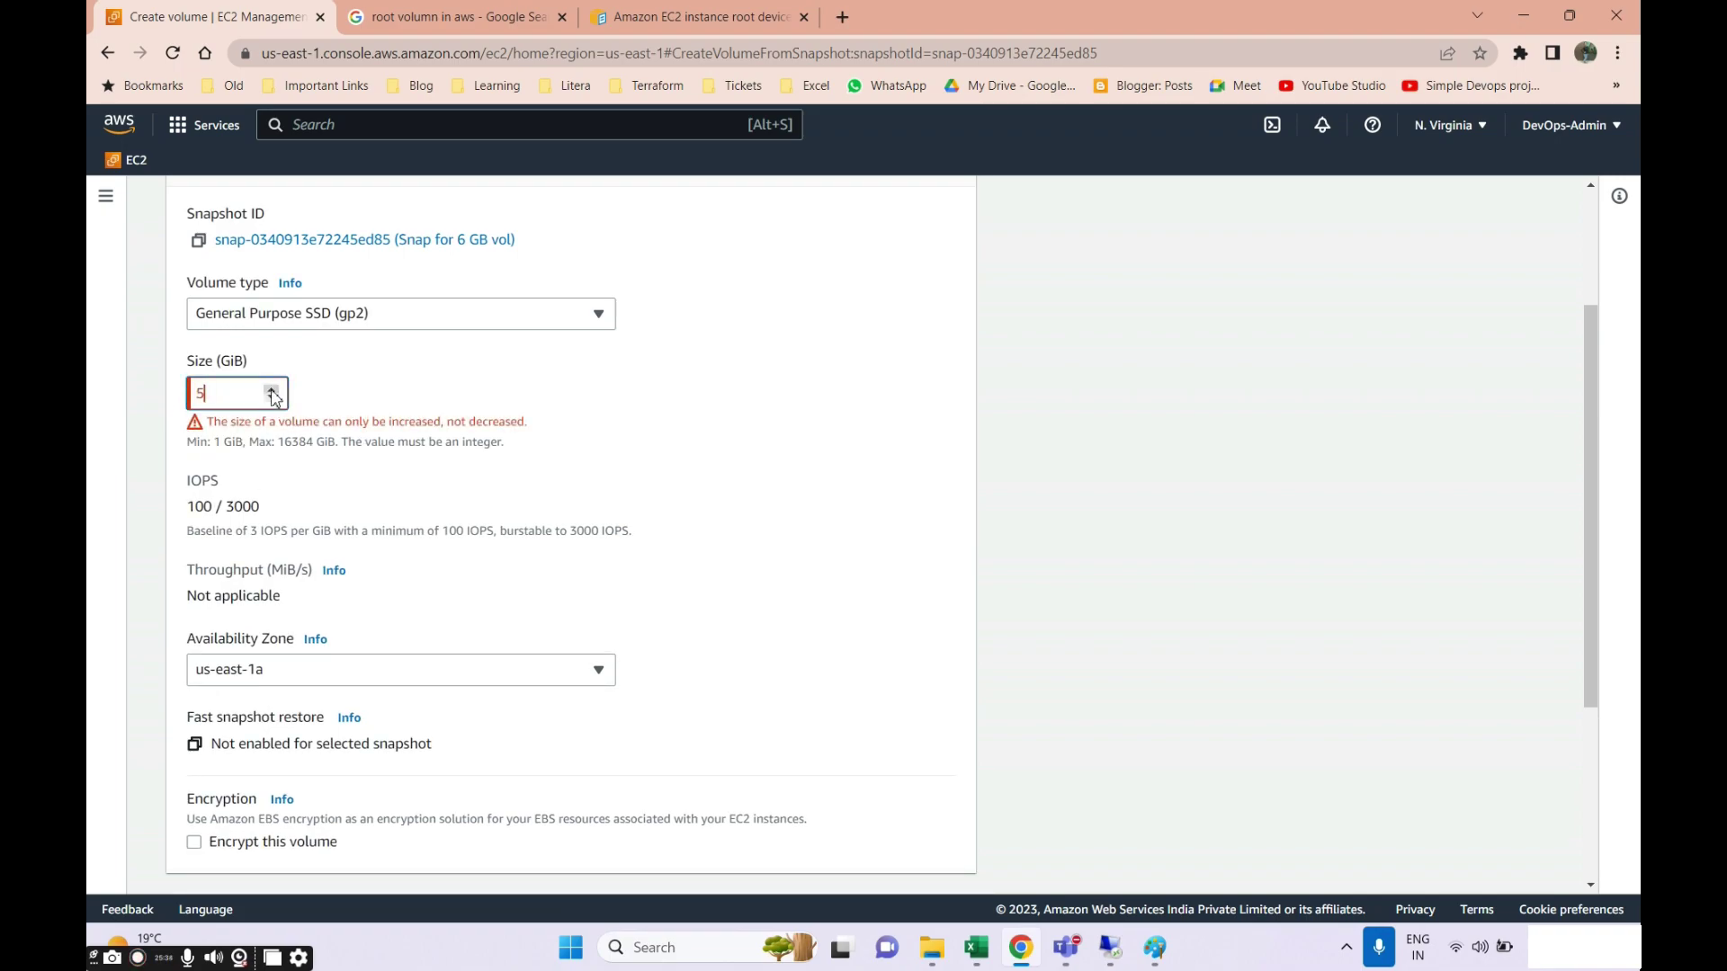
click(272, 392)
click(271, 392)
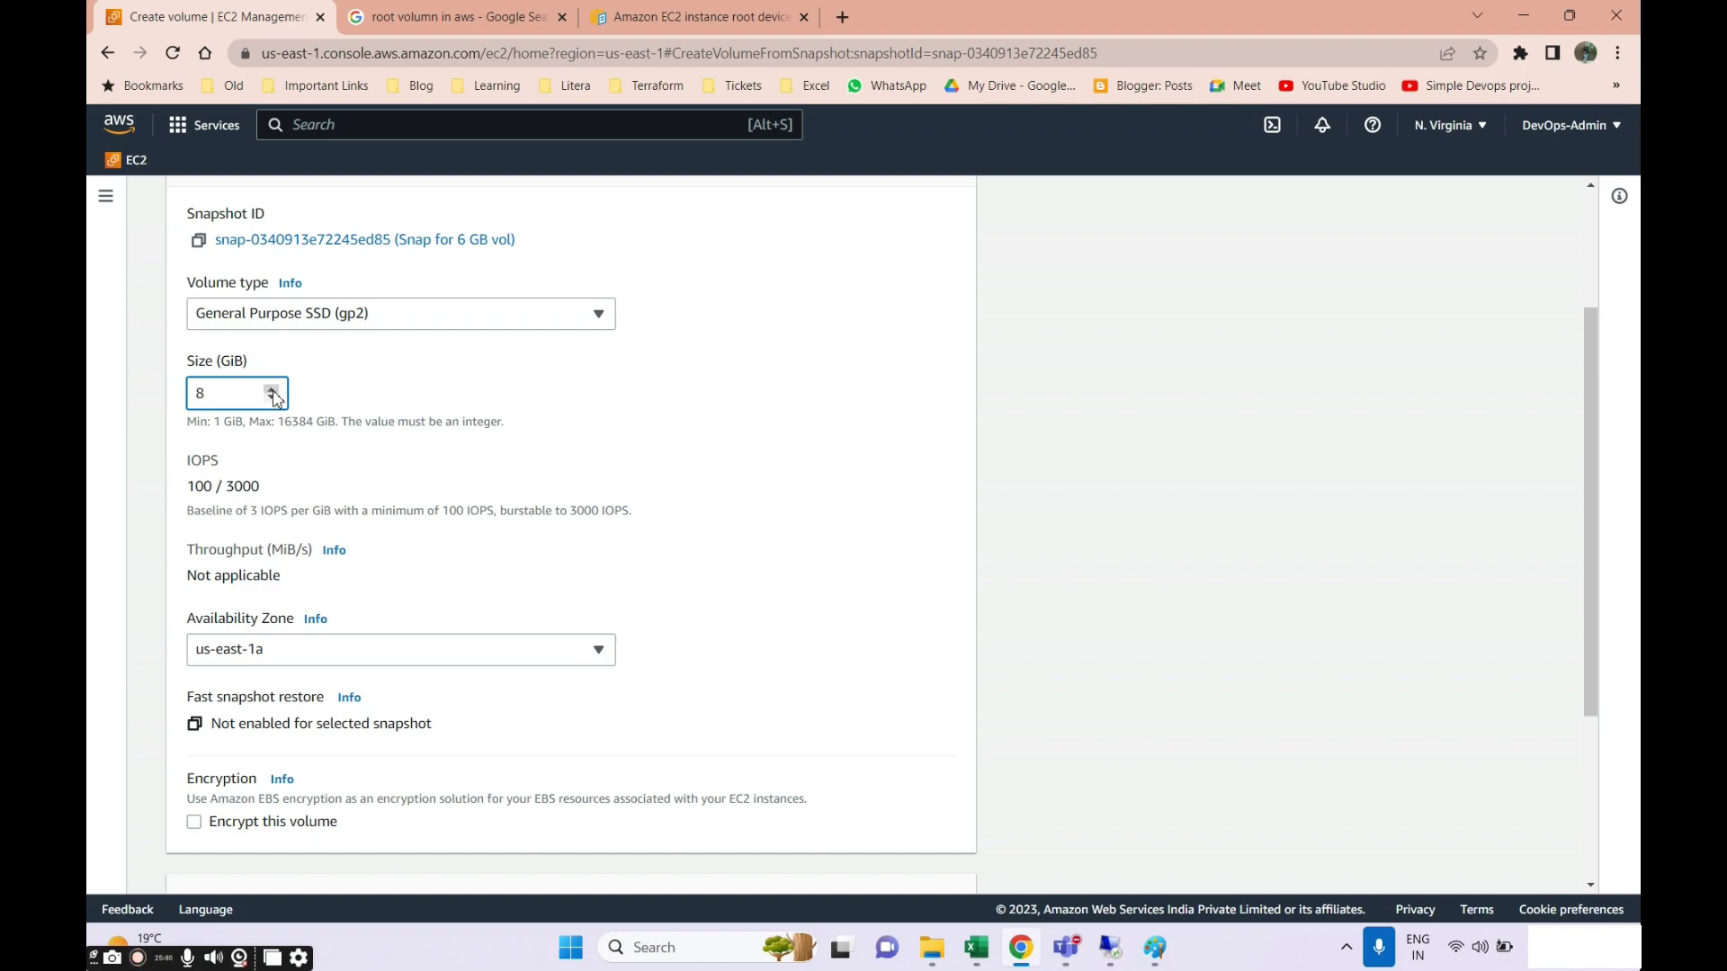
Keep us-east-1a as the Availability Zone and switch to the Paint diagram.
scroll(283, 360, up, 2)
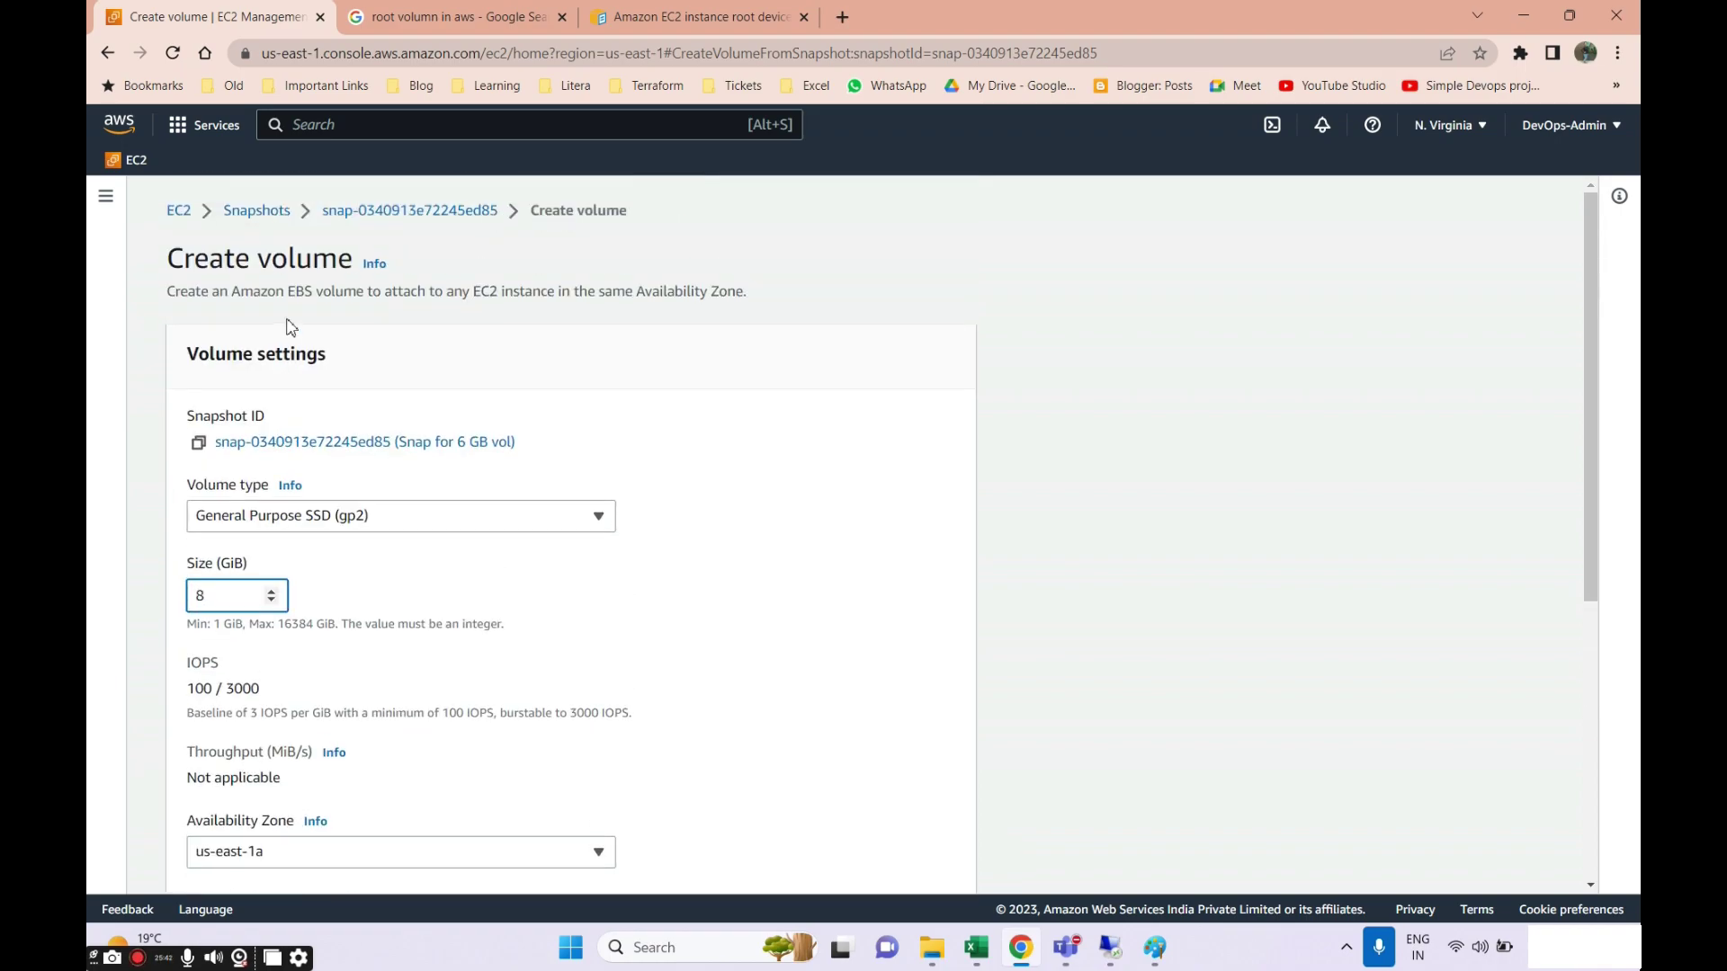
scroll(290, 341, down, 2)
scroll(292, 330, down, 1)
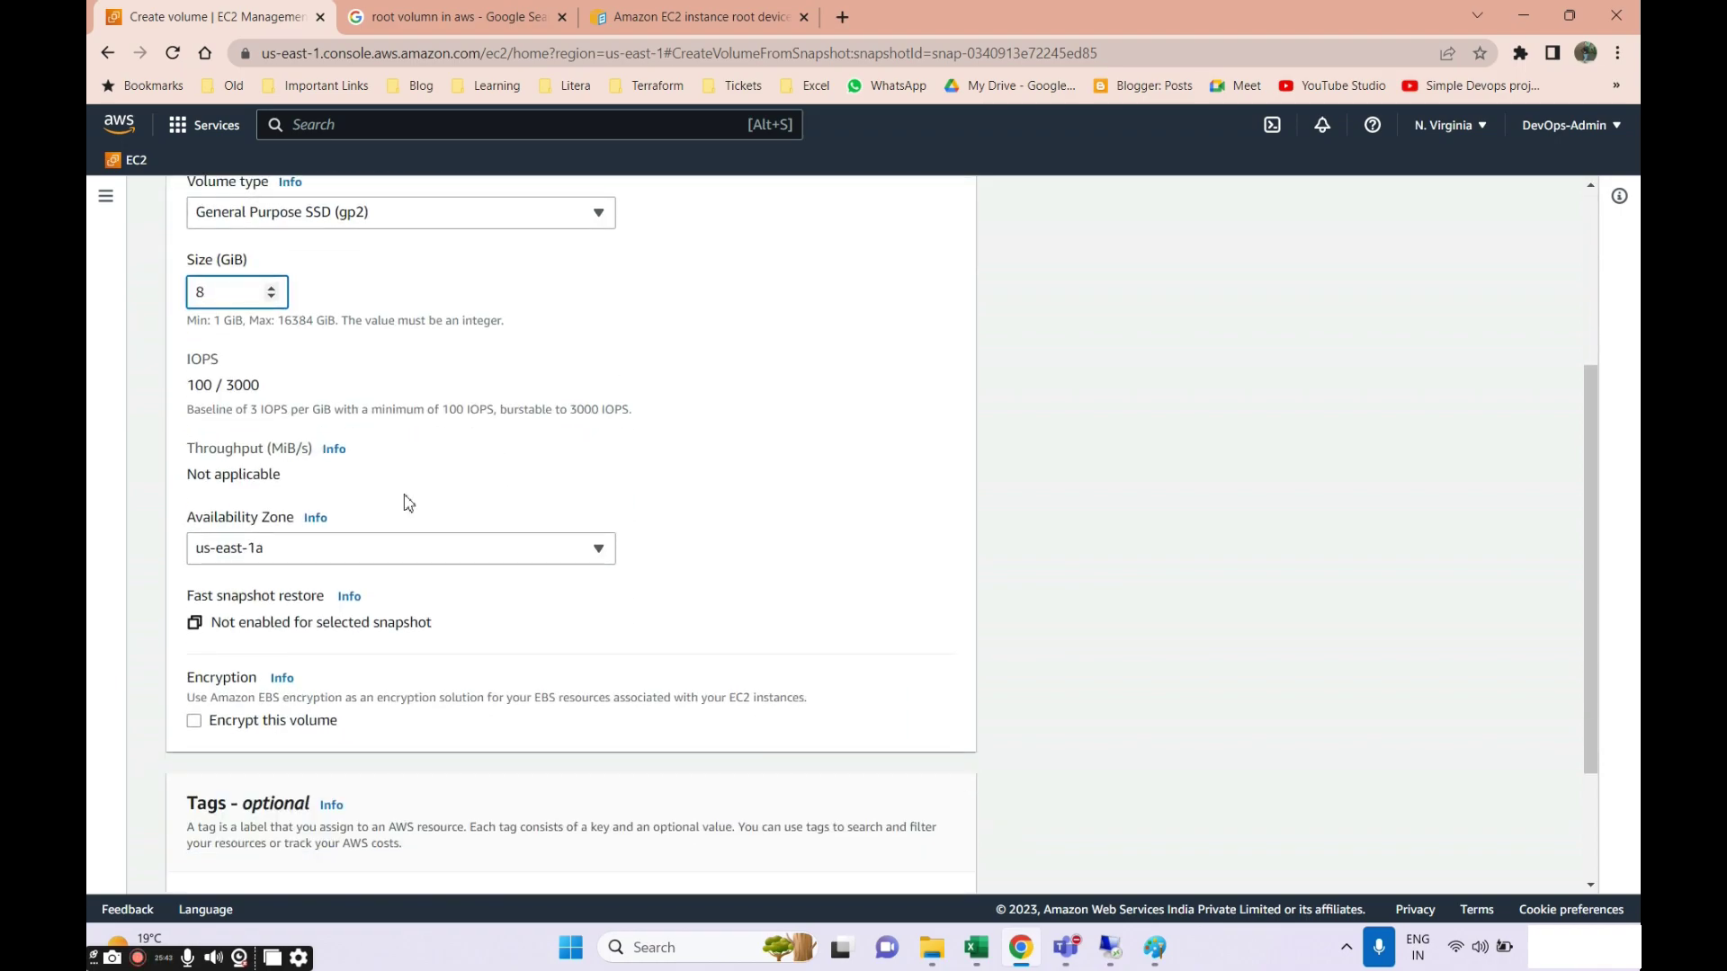
click(256, 552)
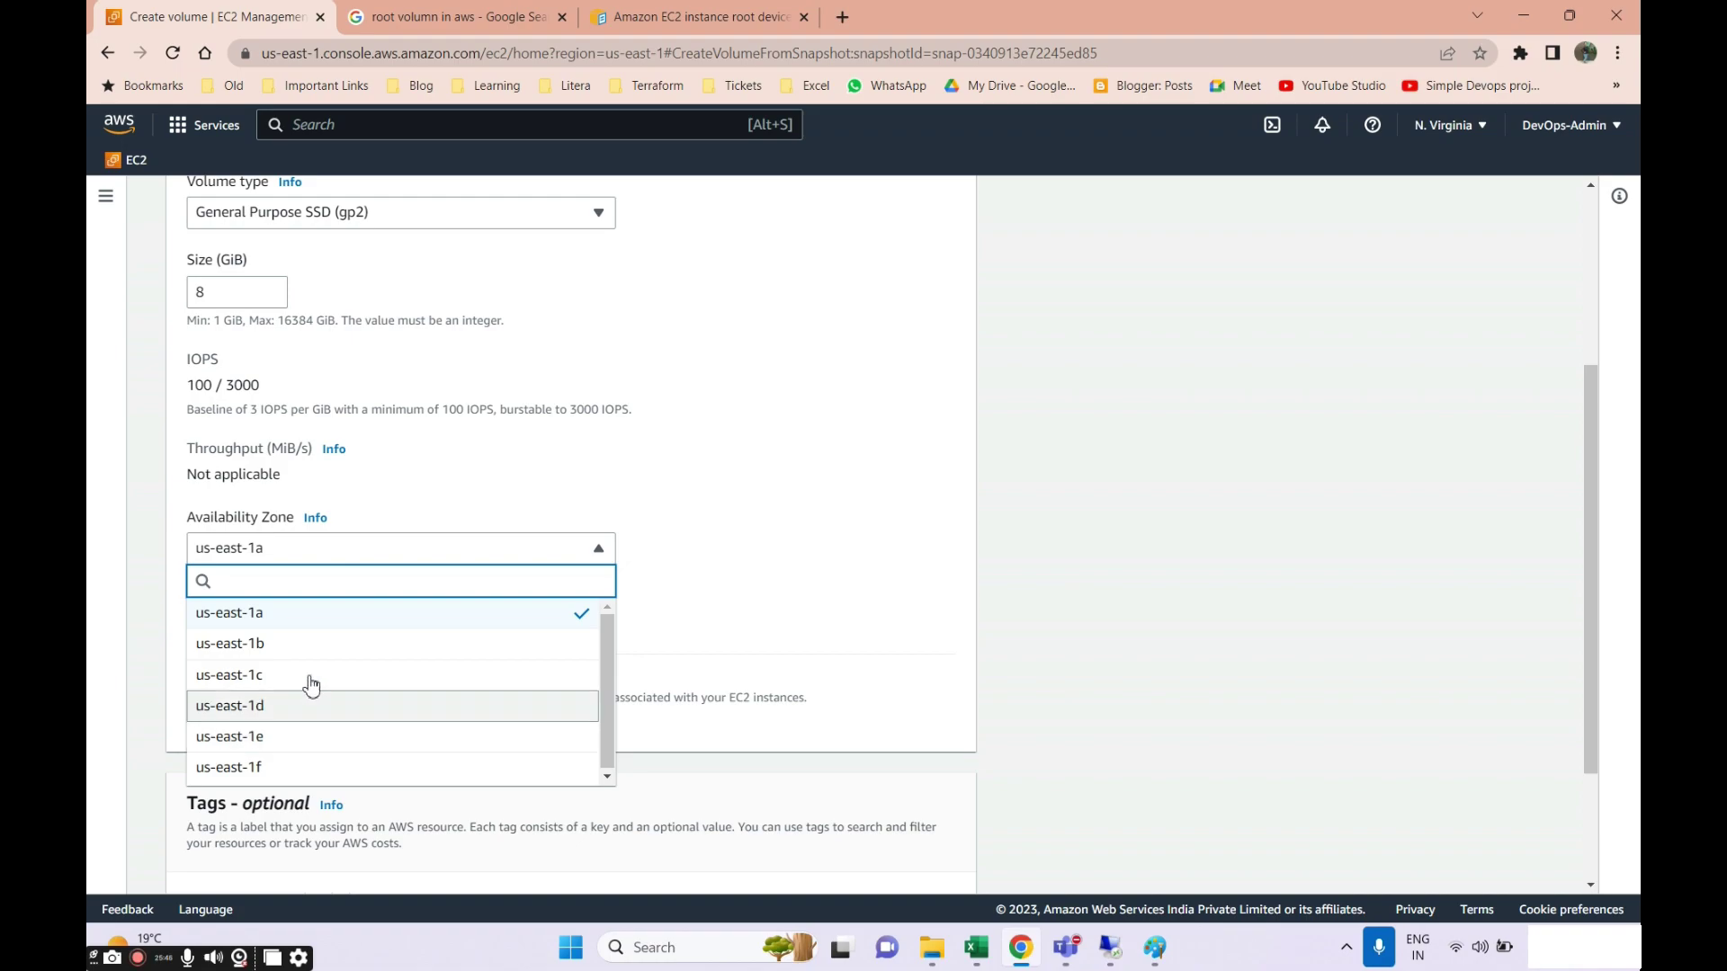
click(416, 386)
click(280, 552)
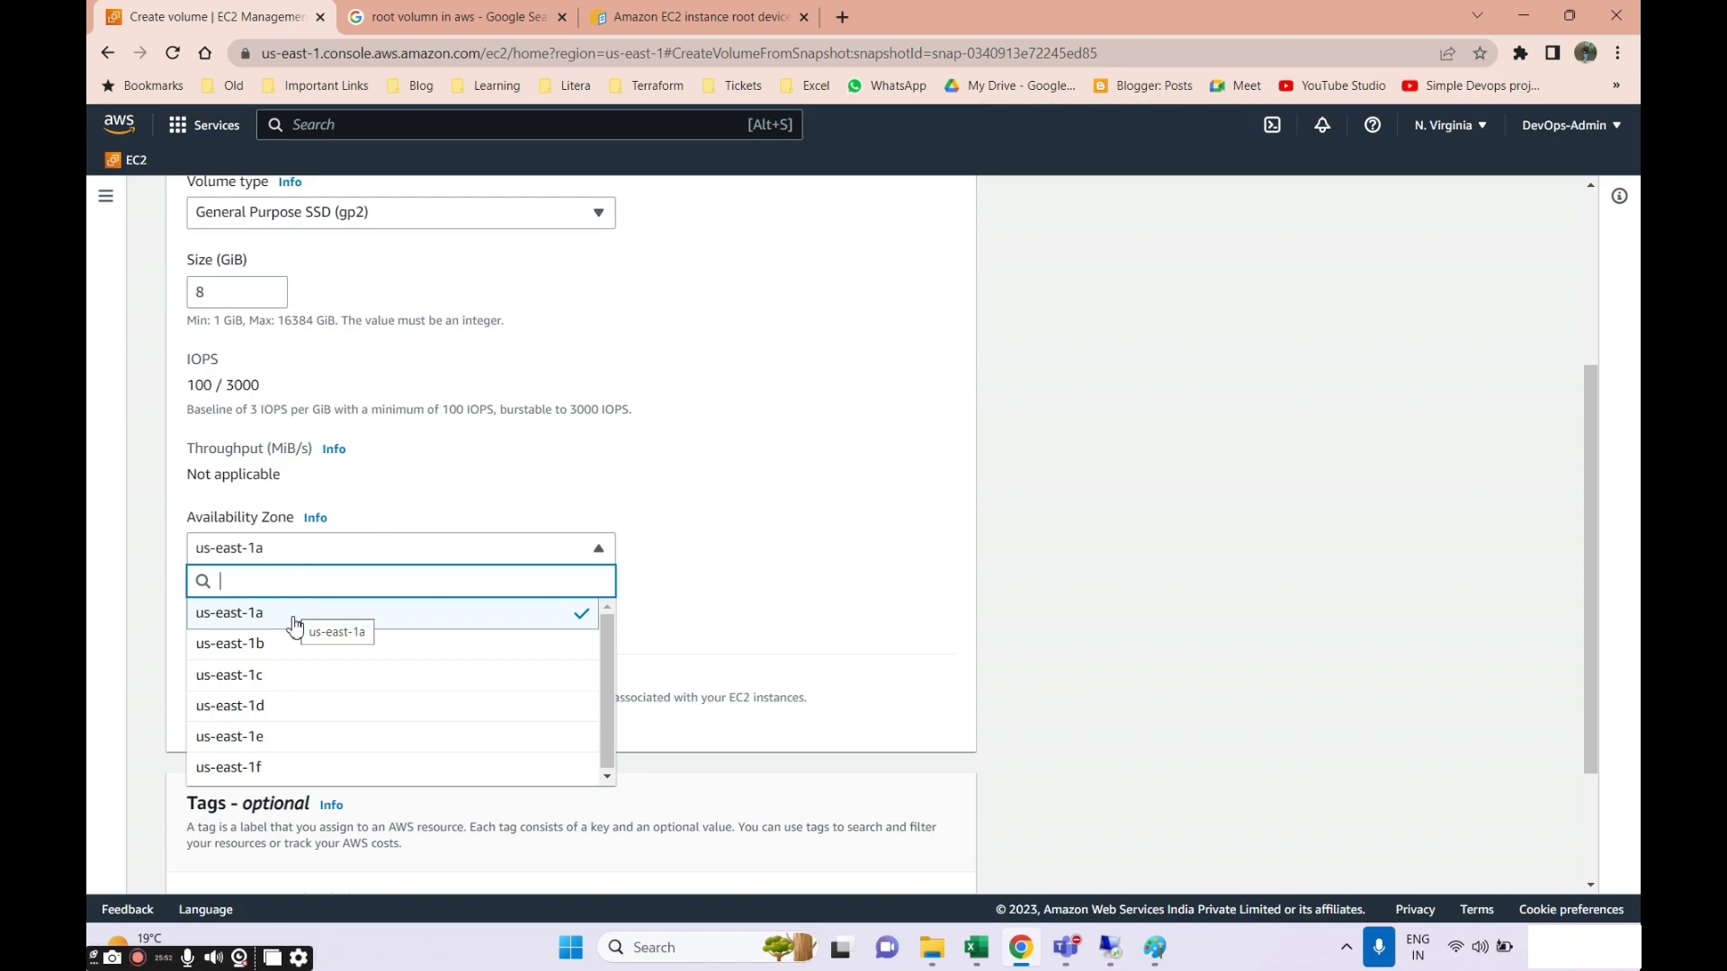
click(295, 627)
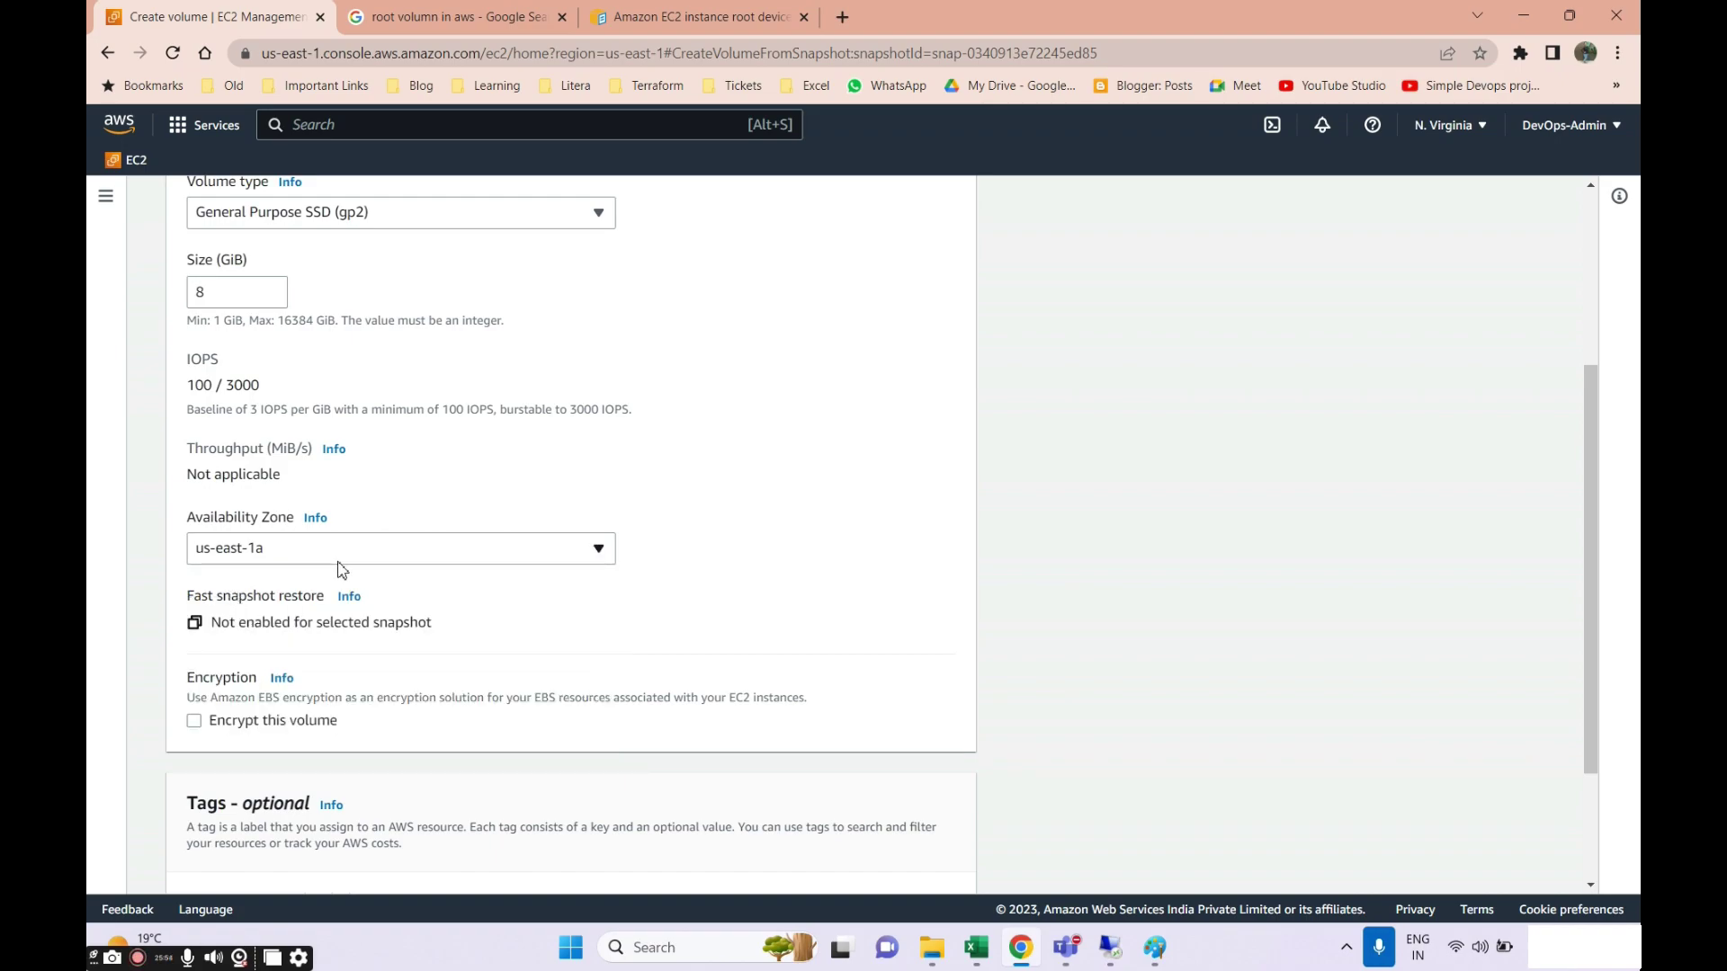
scroll(235, 587, down, 2)
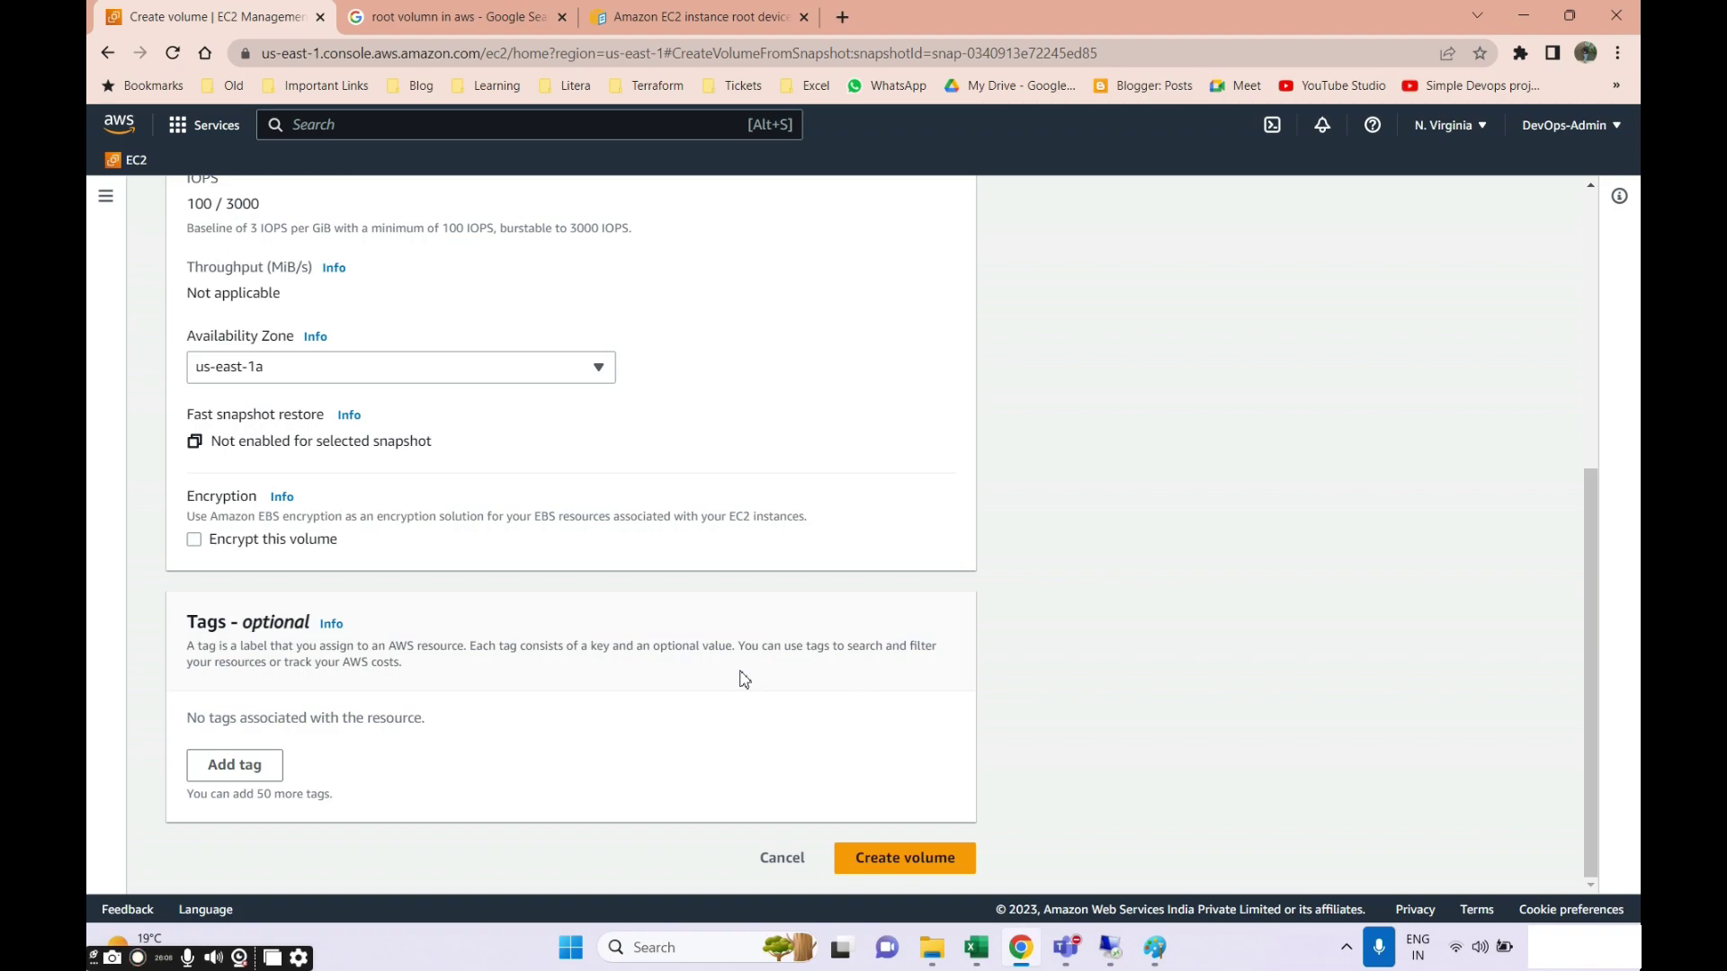
click(1155, 947)
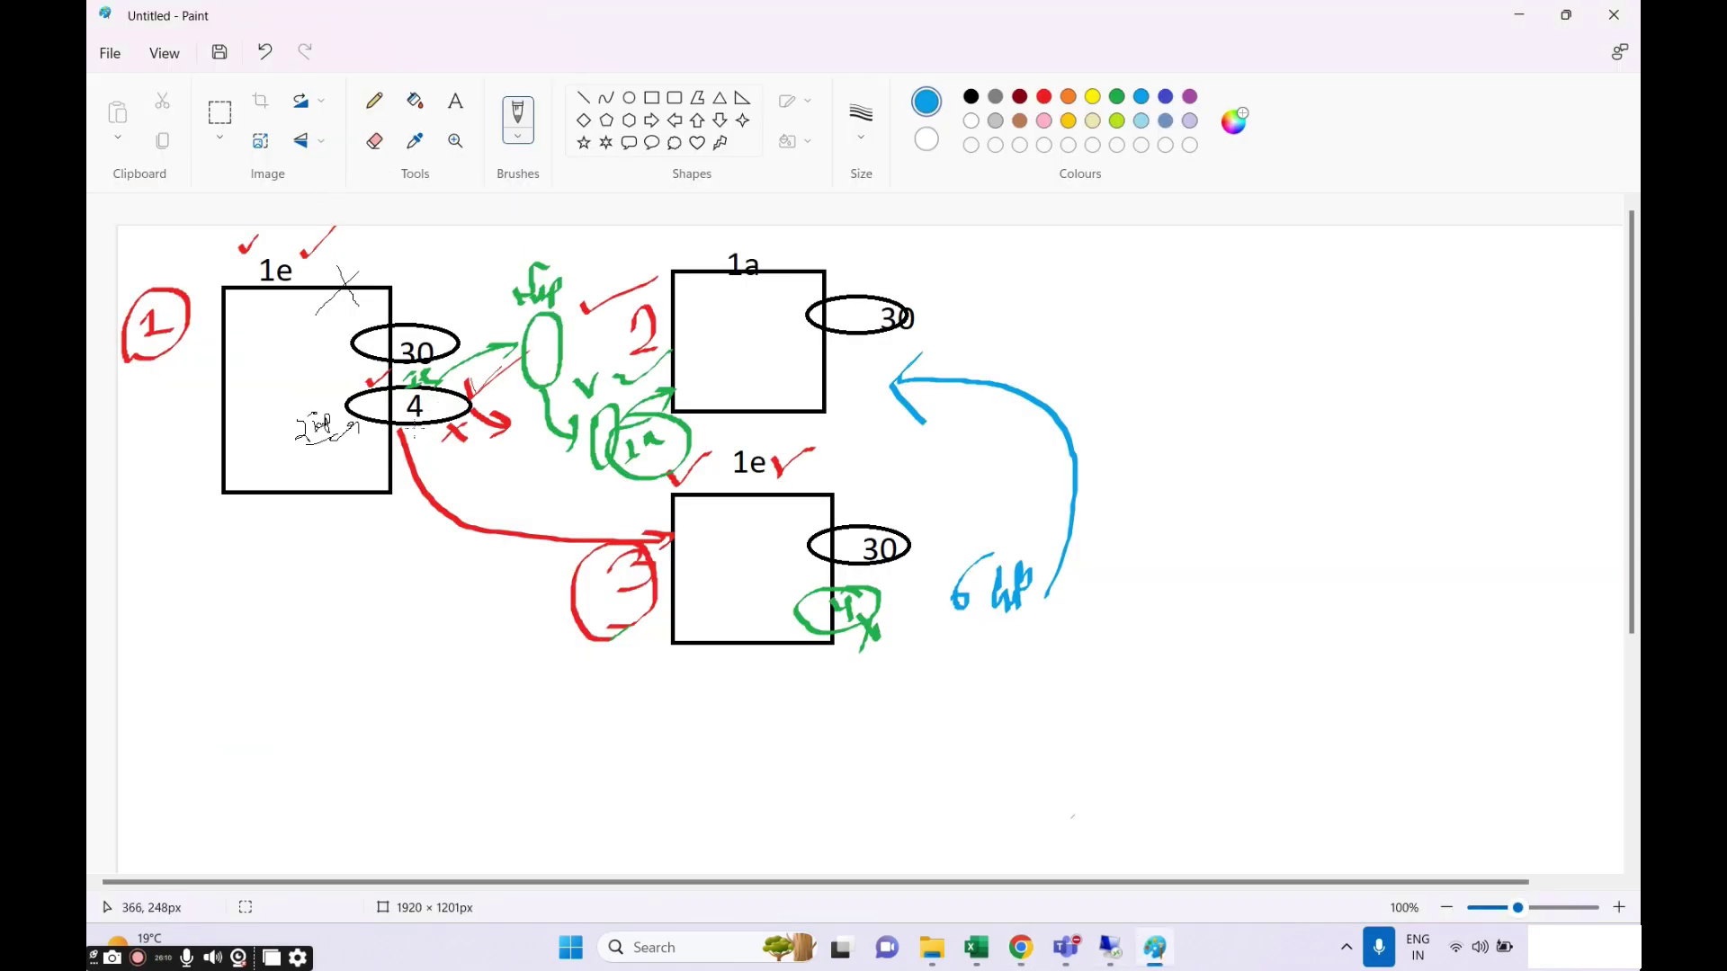
Draw yellow crosses by the 4 ellipse and green ellipse, plus a dark red tick.
click(1094, 97)
drag(371, 407, 381, 439)
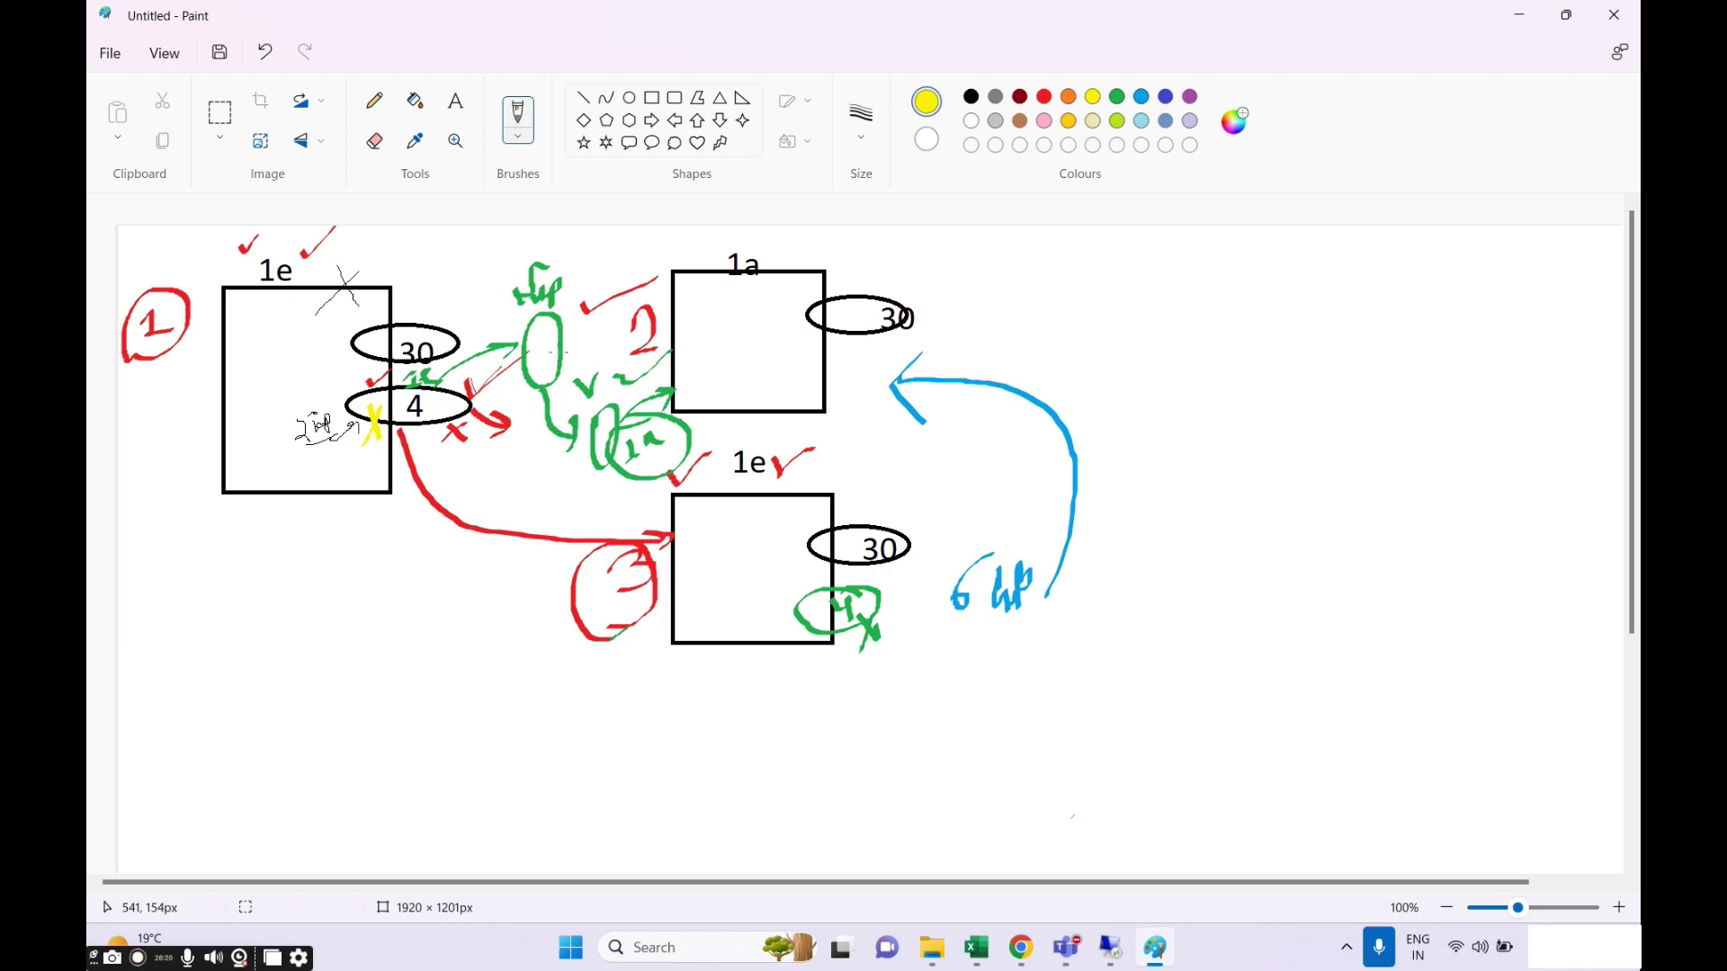
drag(555, 330, 576, 352)
click(1021, 98)
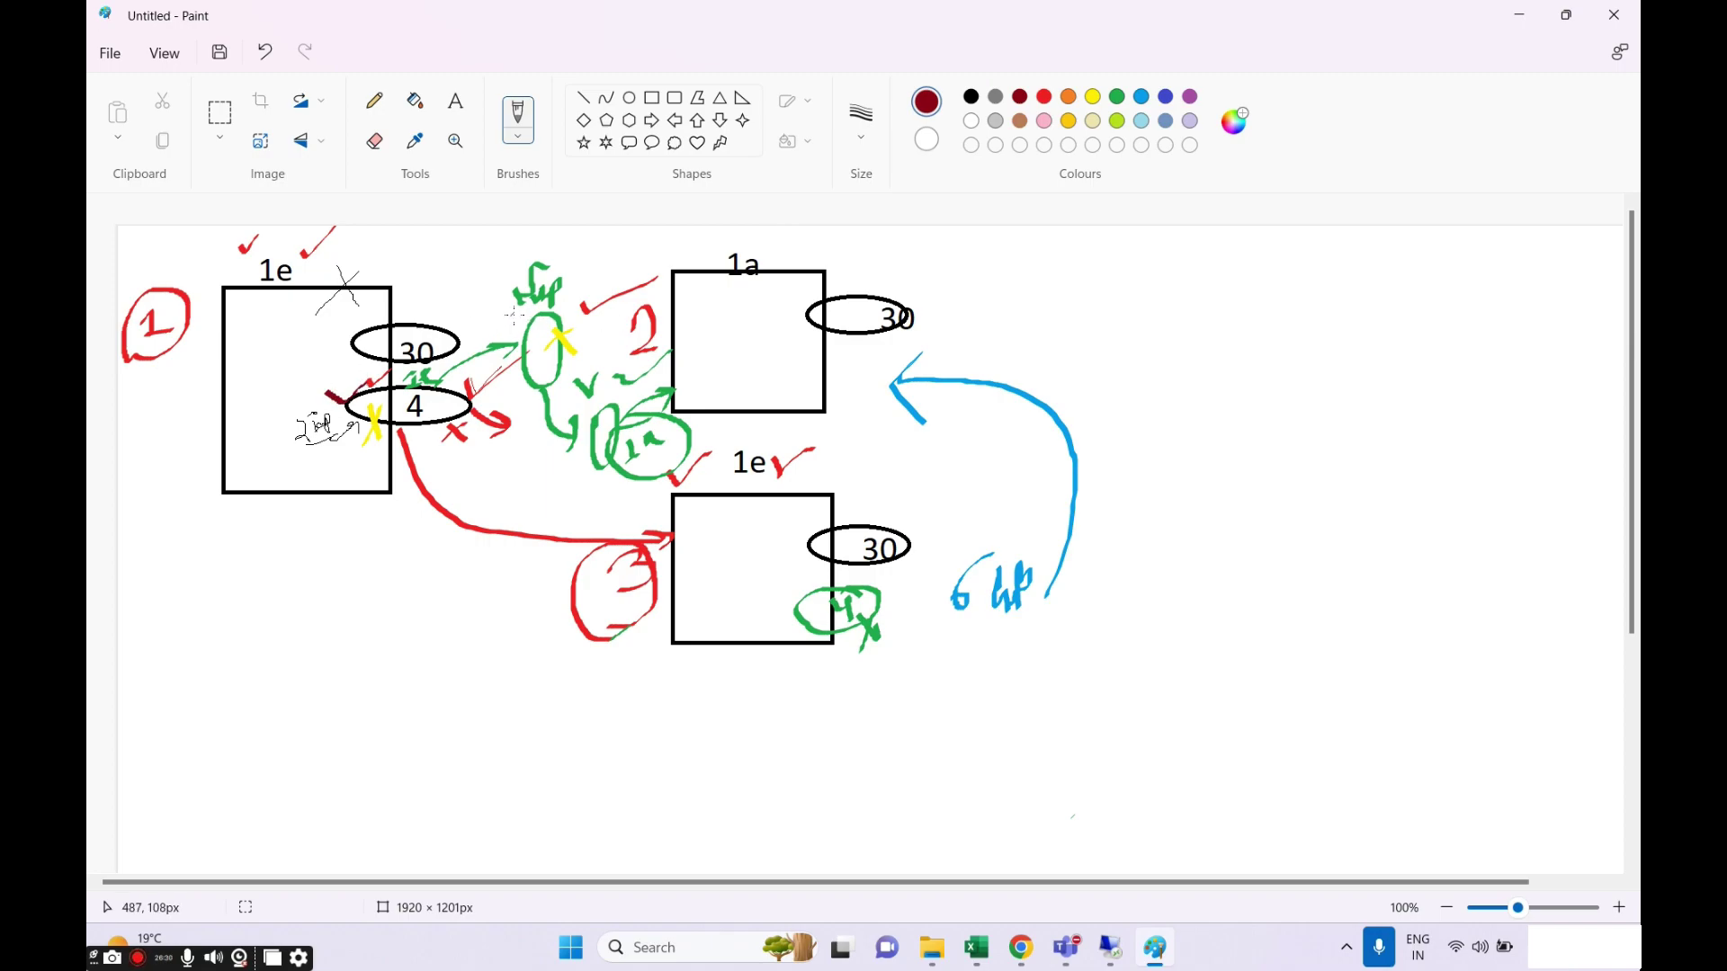
drag(527, 320, 582, 292)
Draw blue arrows between the ellipses, then return to the Create volume page.
click(1171, 96)
mouse_move(497, 356)
mouse_down()
mouse_move(504, 377)
mouse_move(575, 358)
mouse_move(610, 397)
mouse_up()
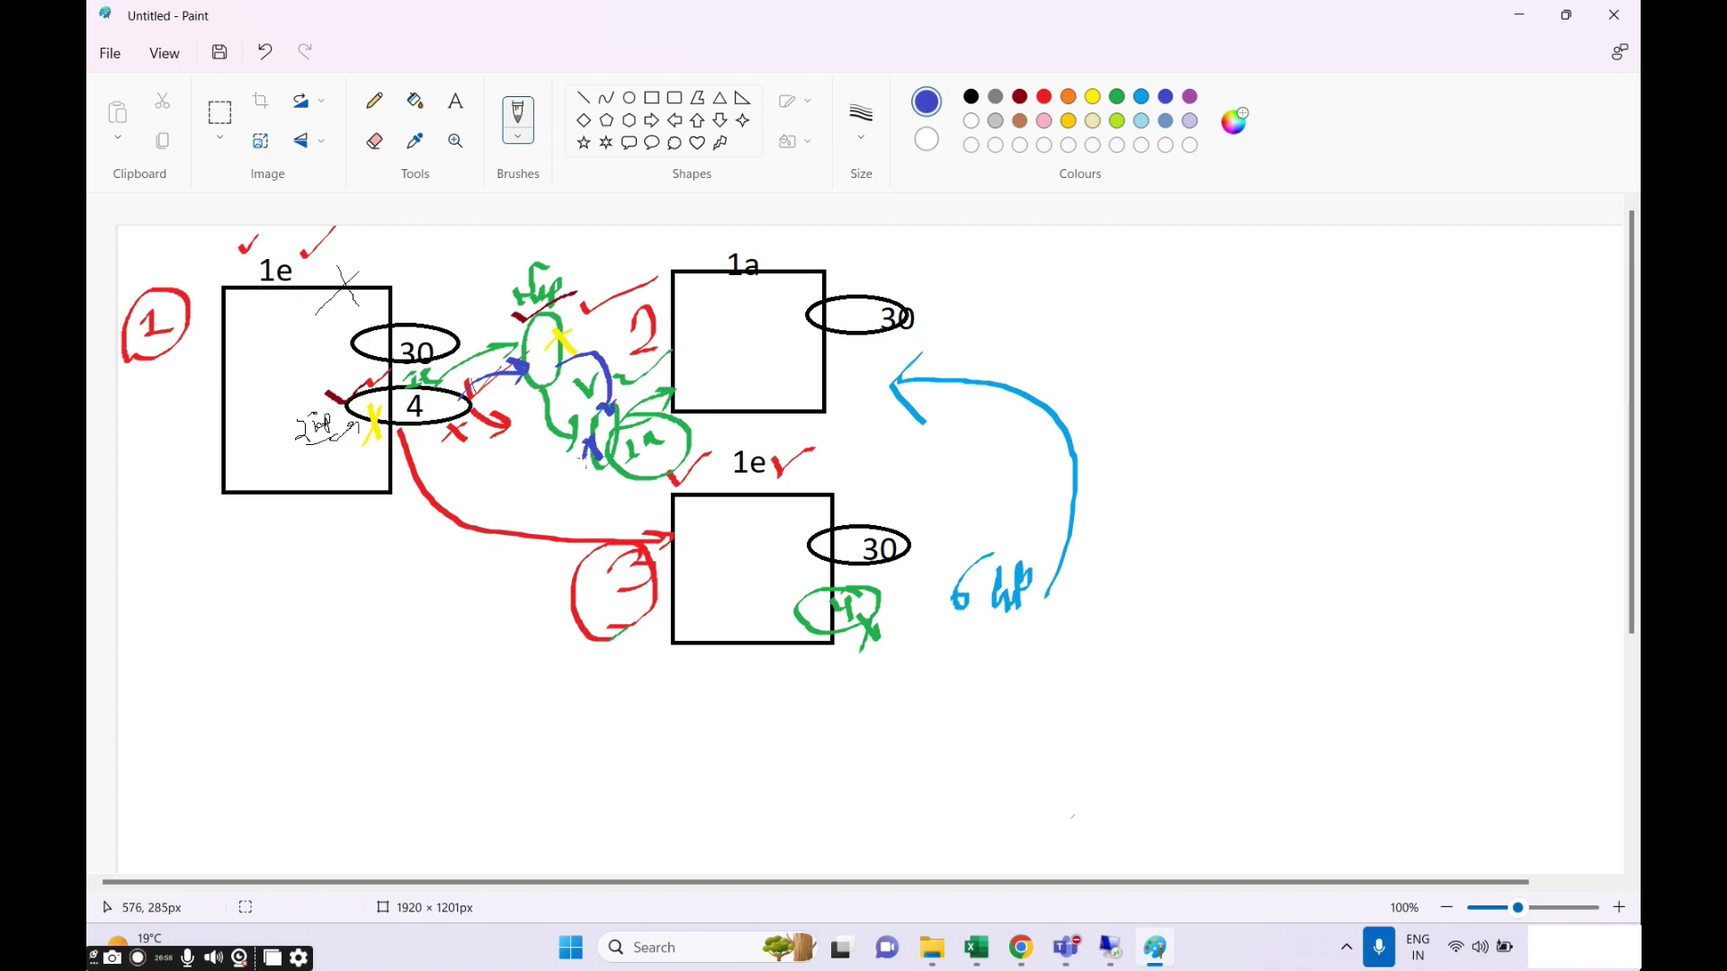
key(alt+Tab)
key(alt+Tab)
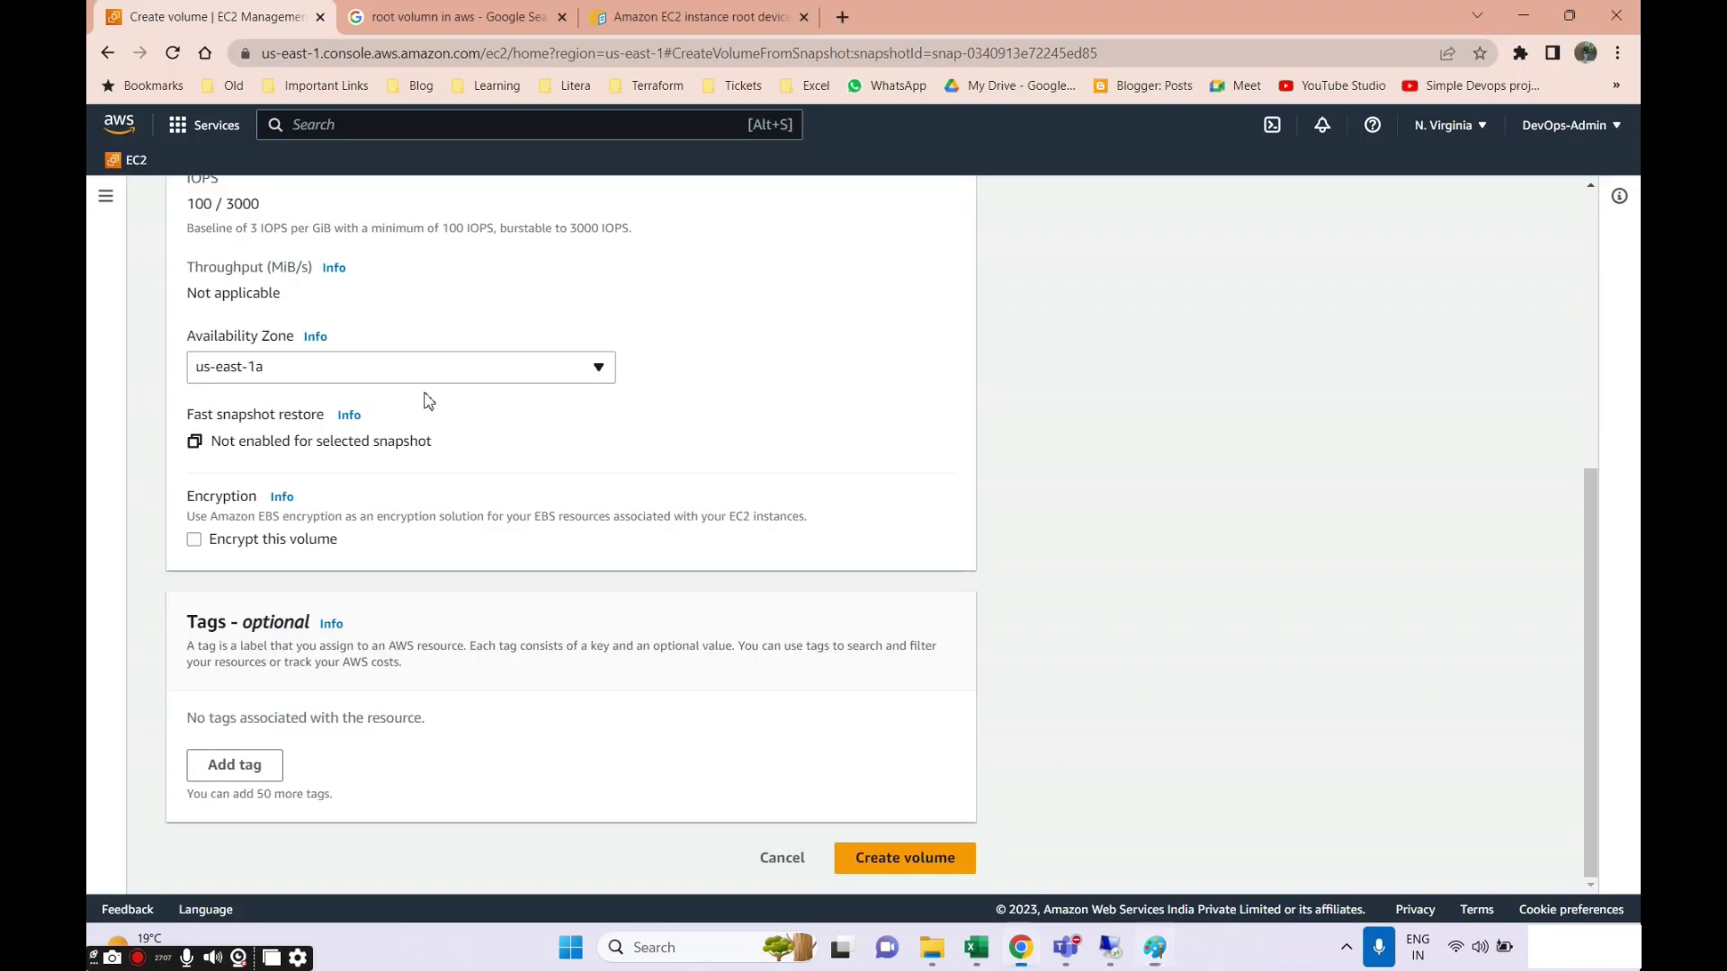
scroll(423, 398, up, 3)
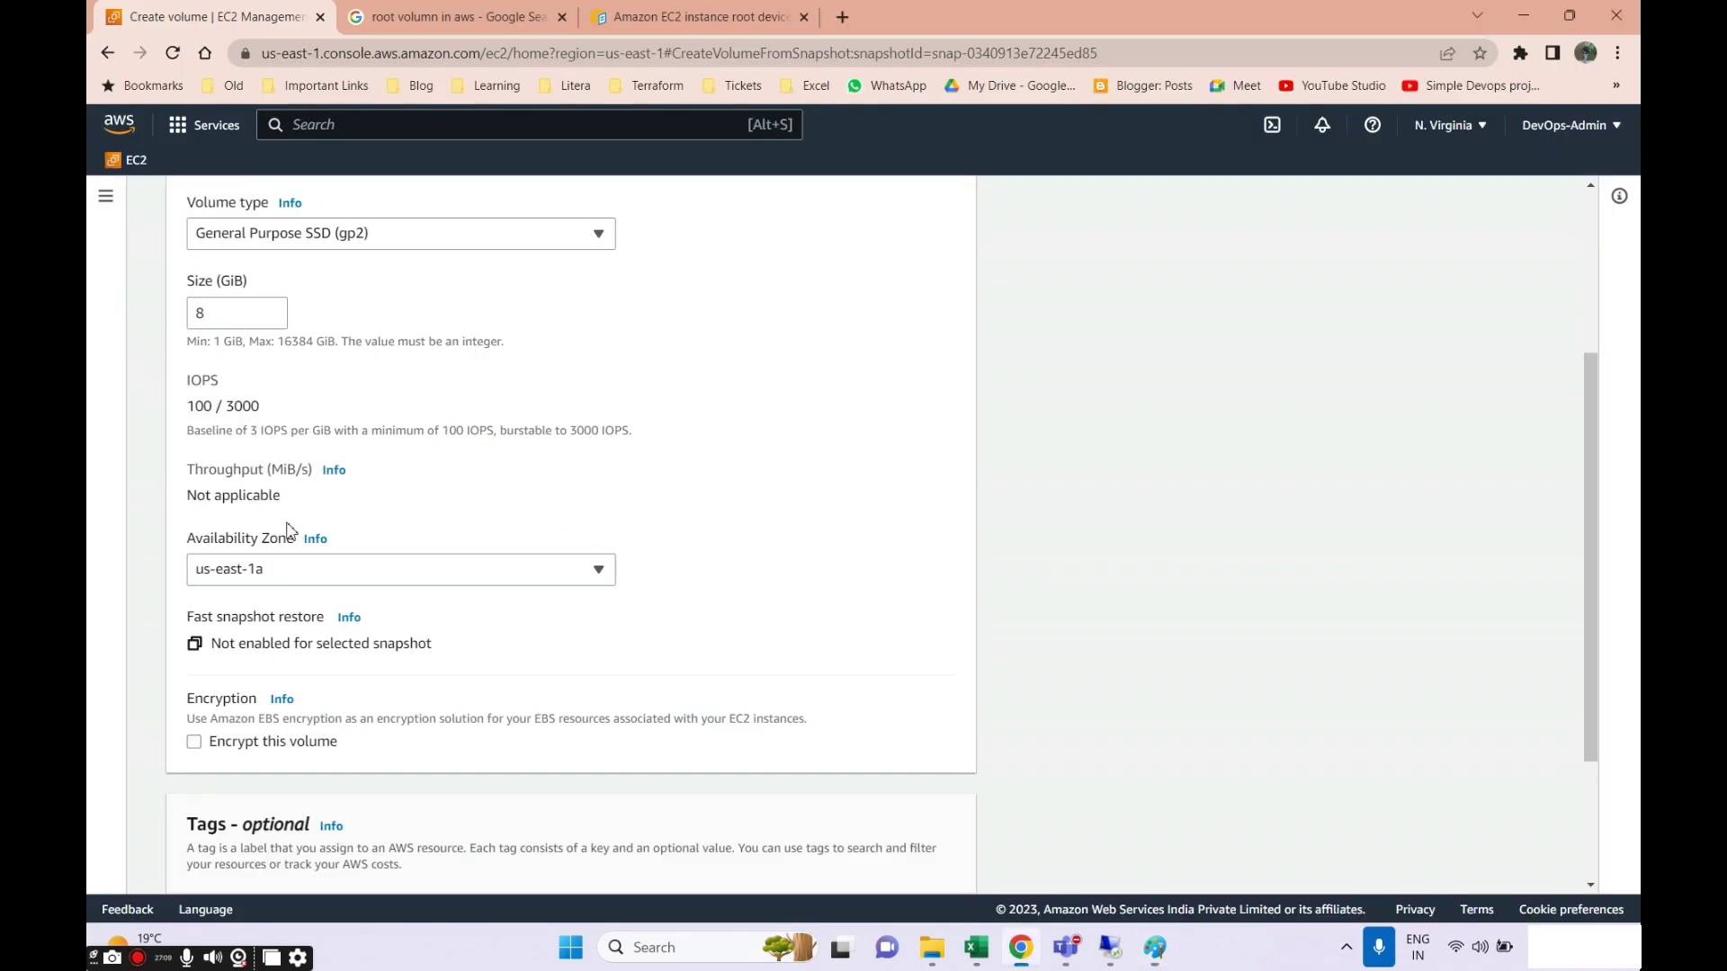
scroll(241, 569, down, 2)
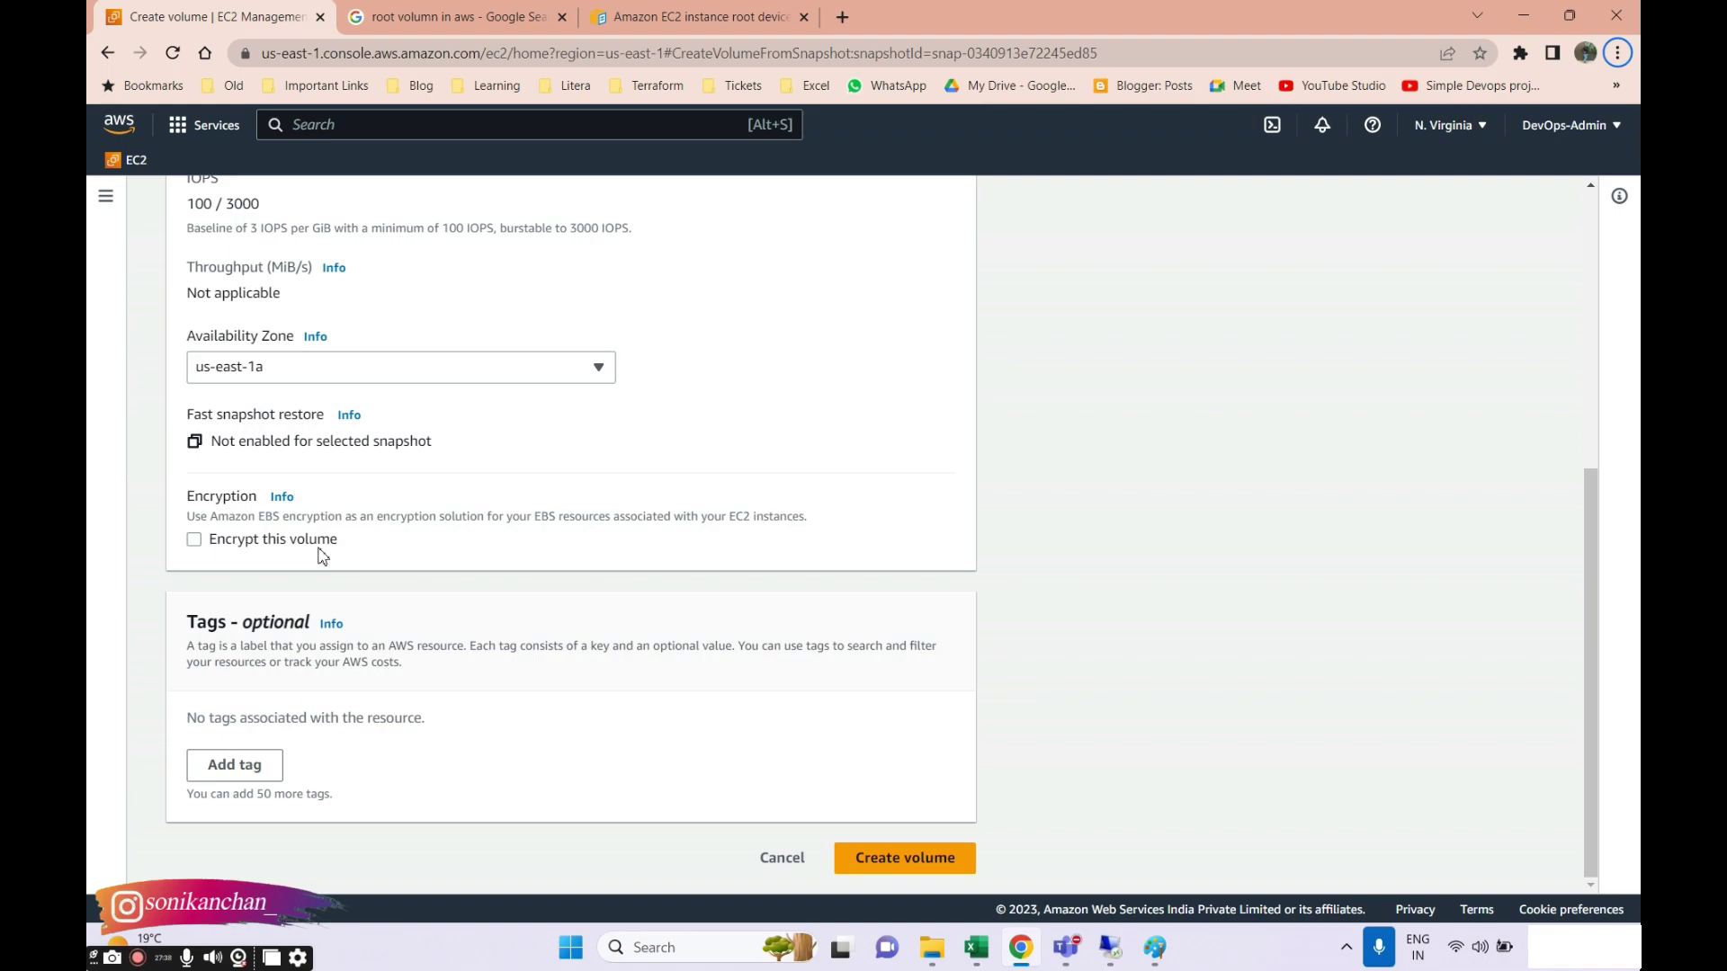
Submit the Create volume form to create the 8 GiB volume from the snapshot.
key(alt+Tab)
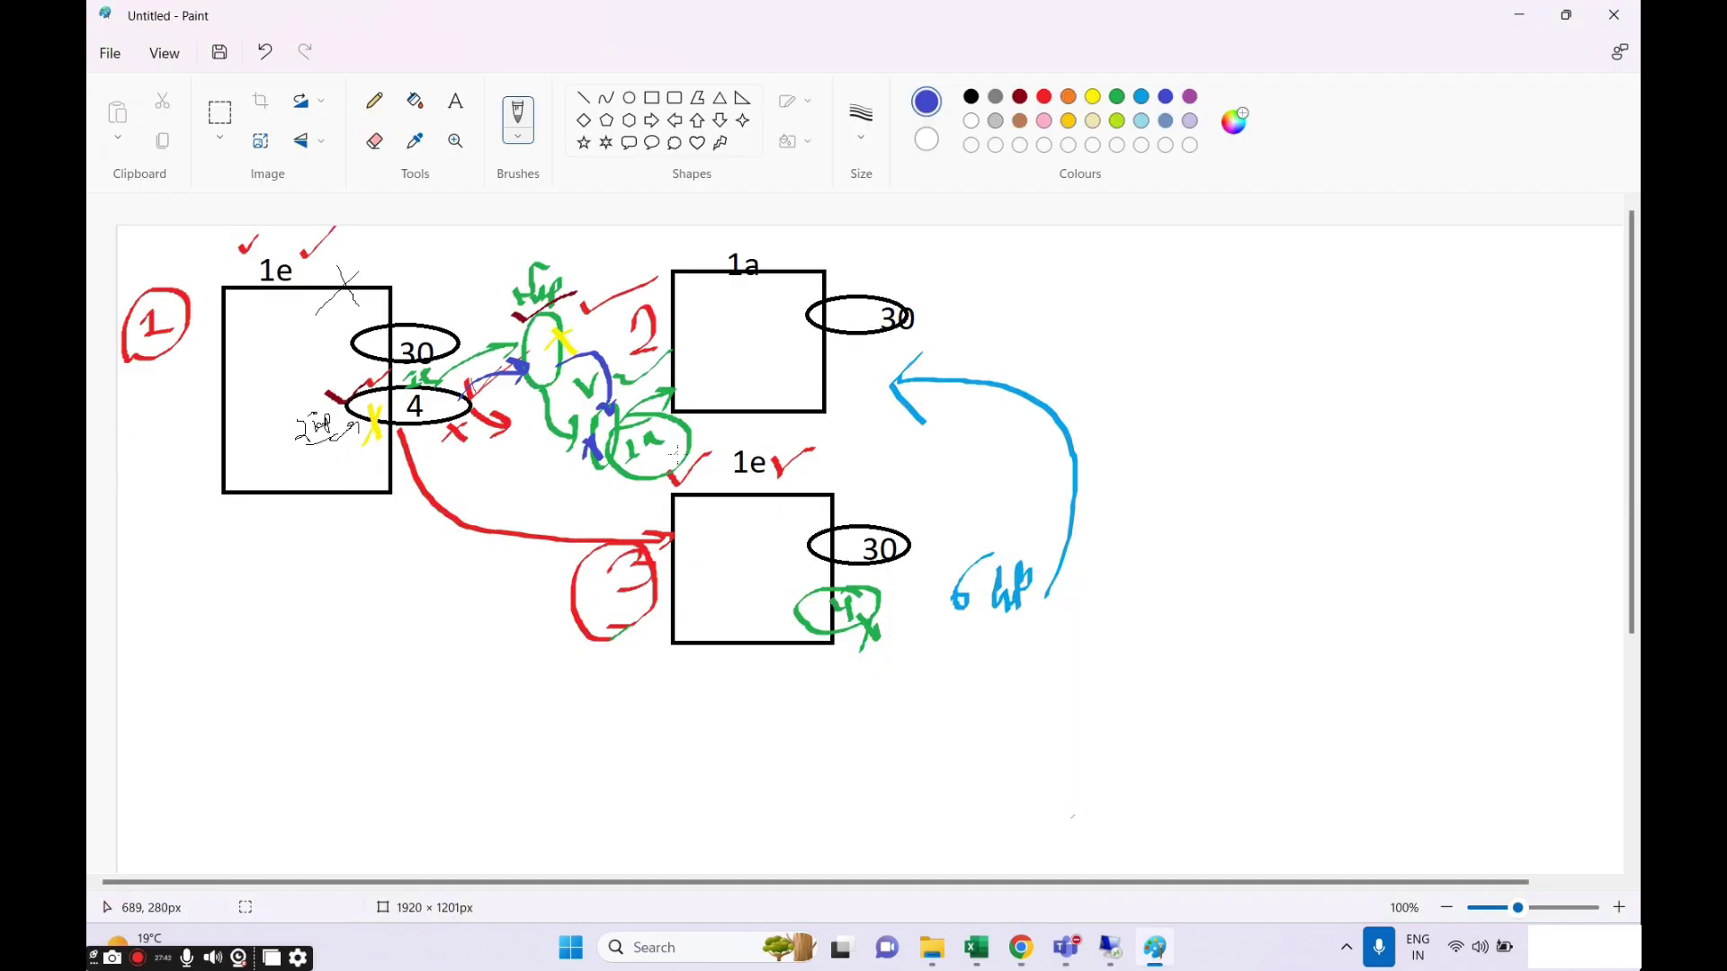
key(alt+Tab)
scroll(381, 698, up, 5)
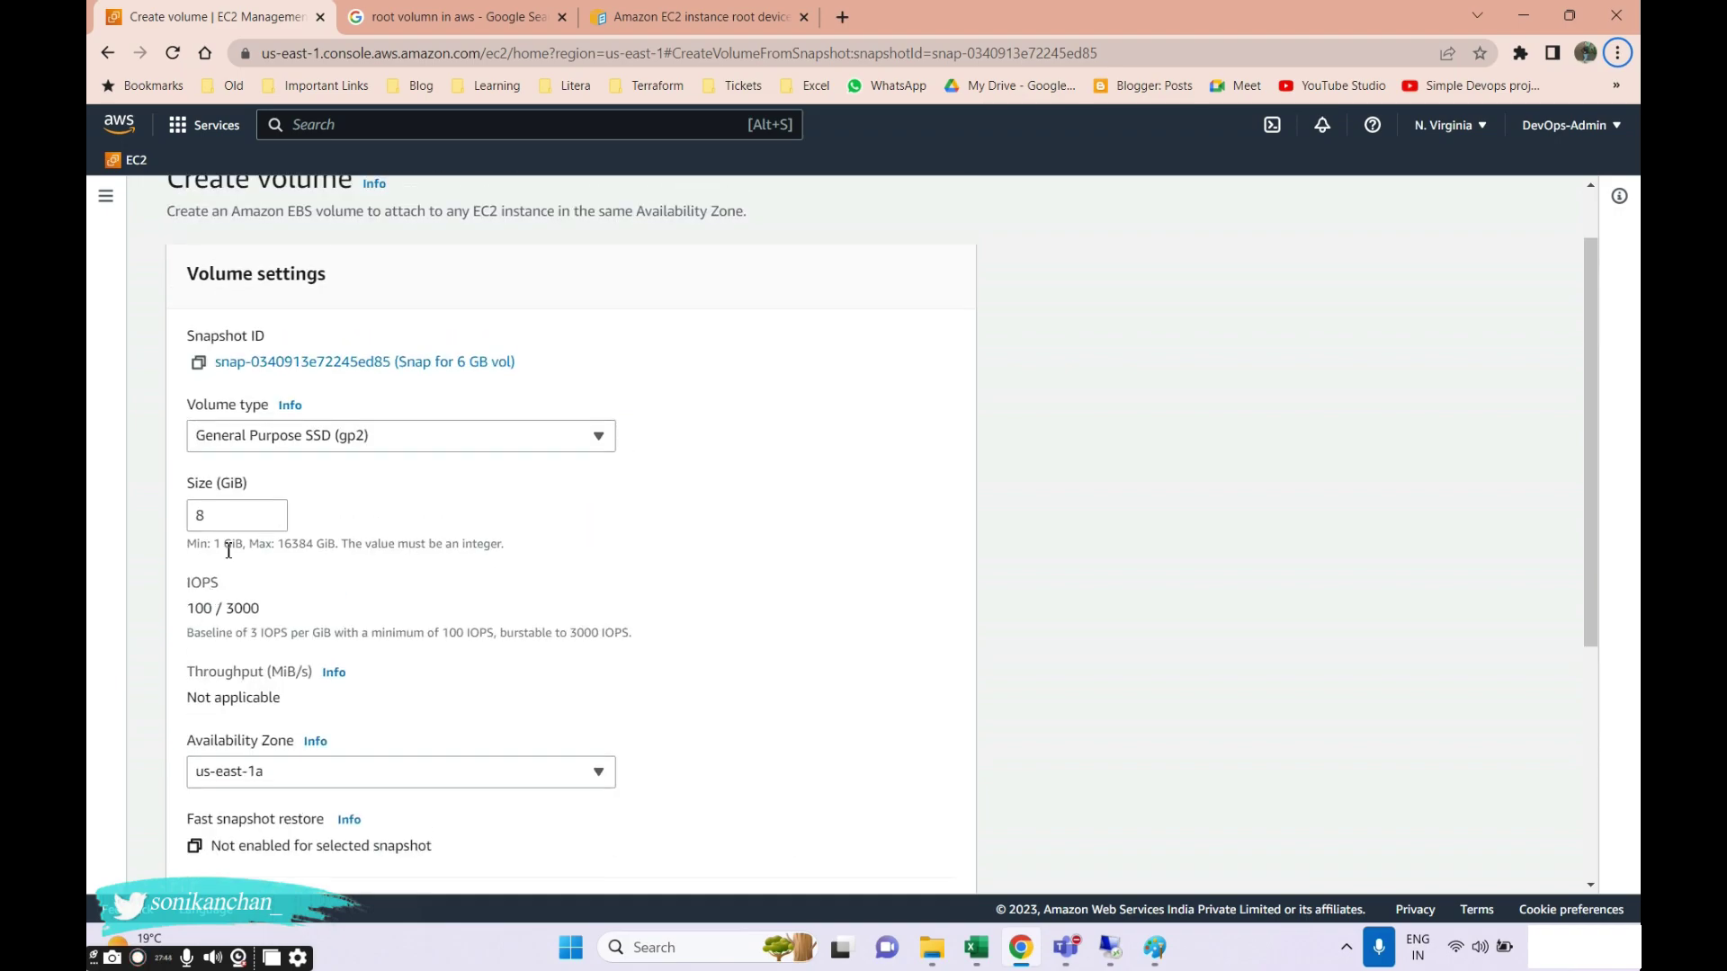
scroll(298, 796, down, 5)
click(877, 859)
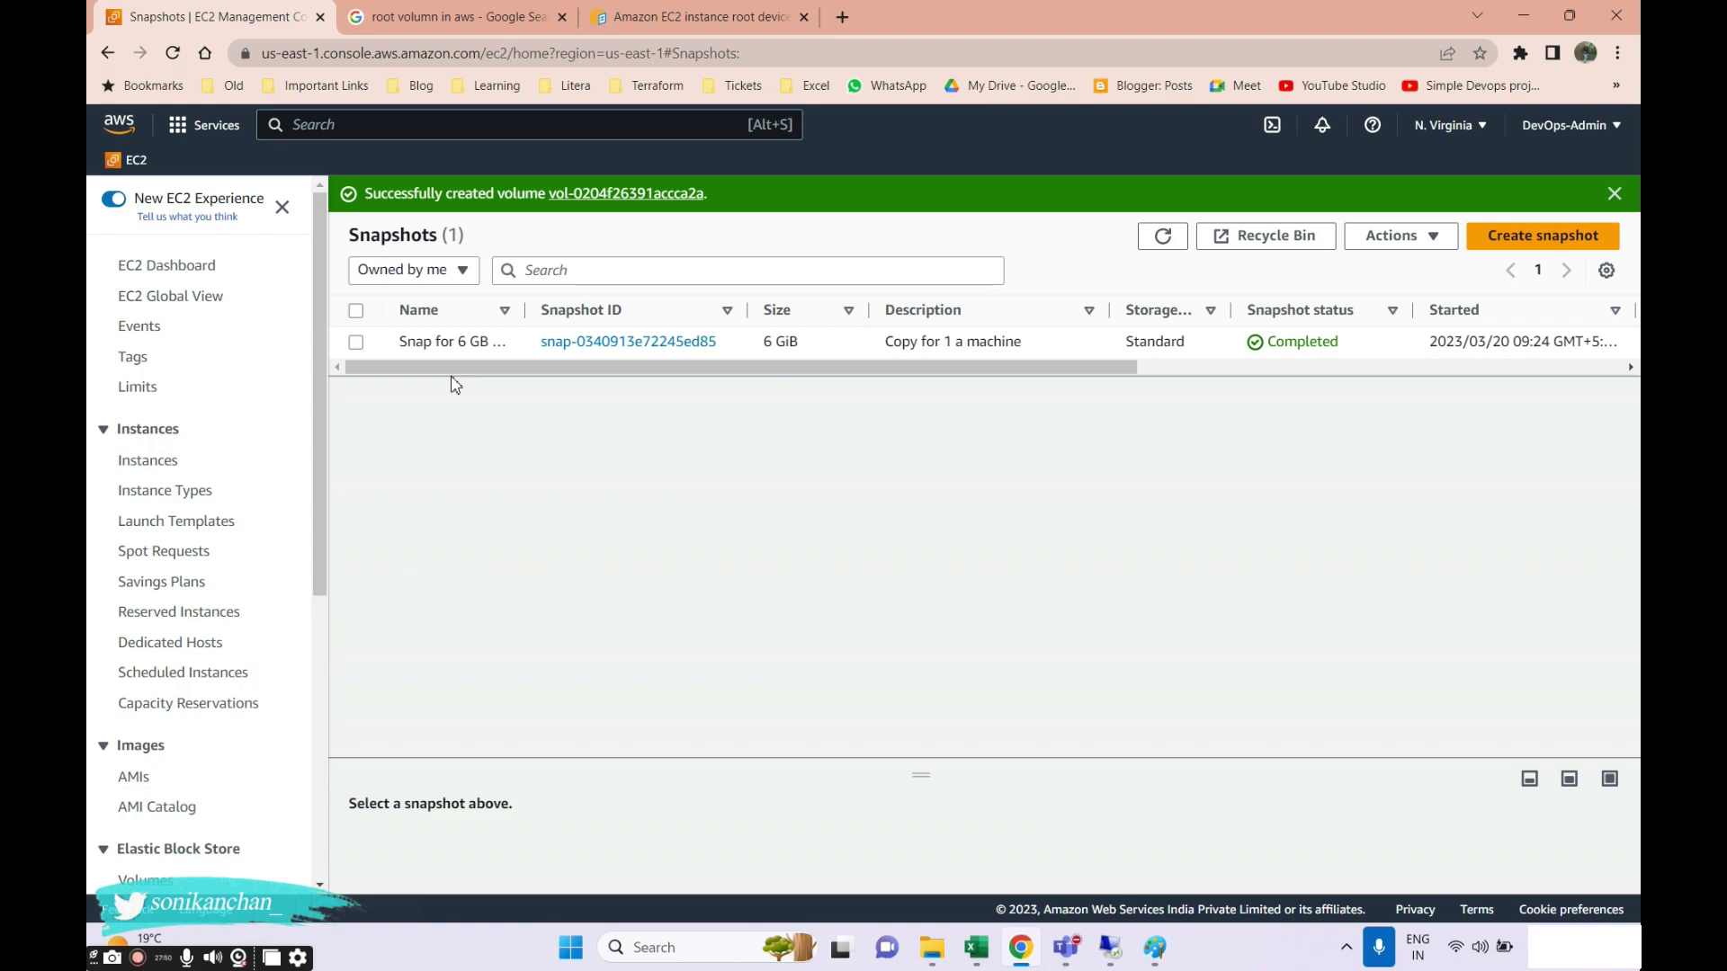
Look over the Instances list, then open Volumes to see all six volumes.
click(149, 460)
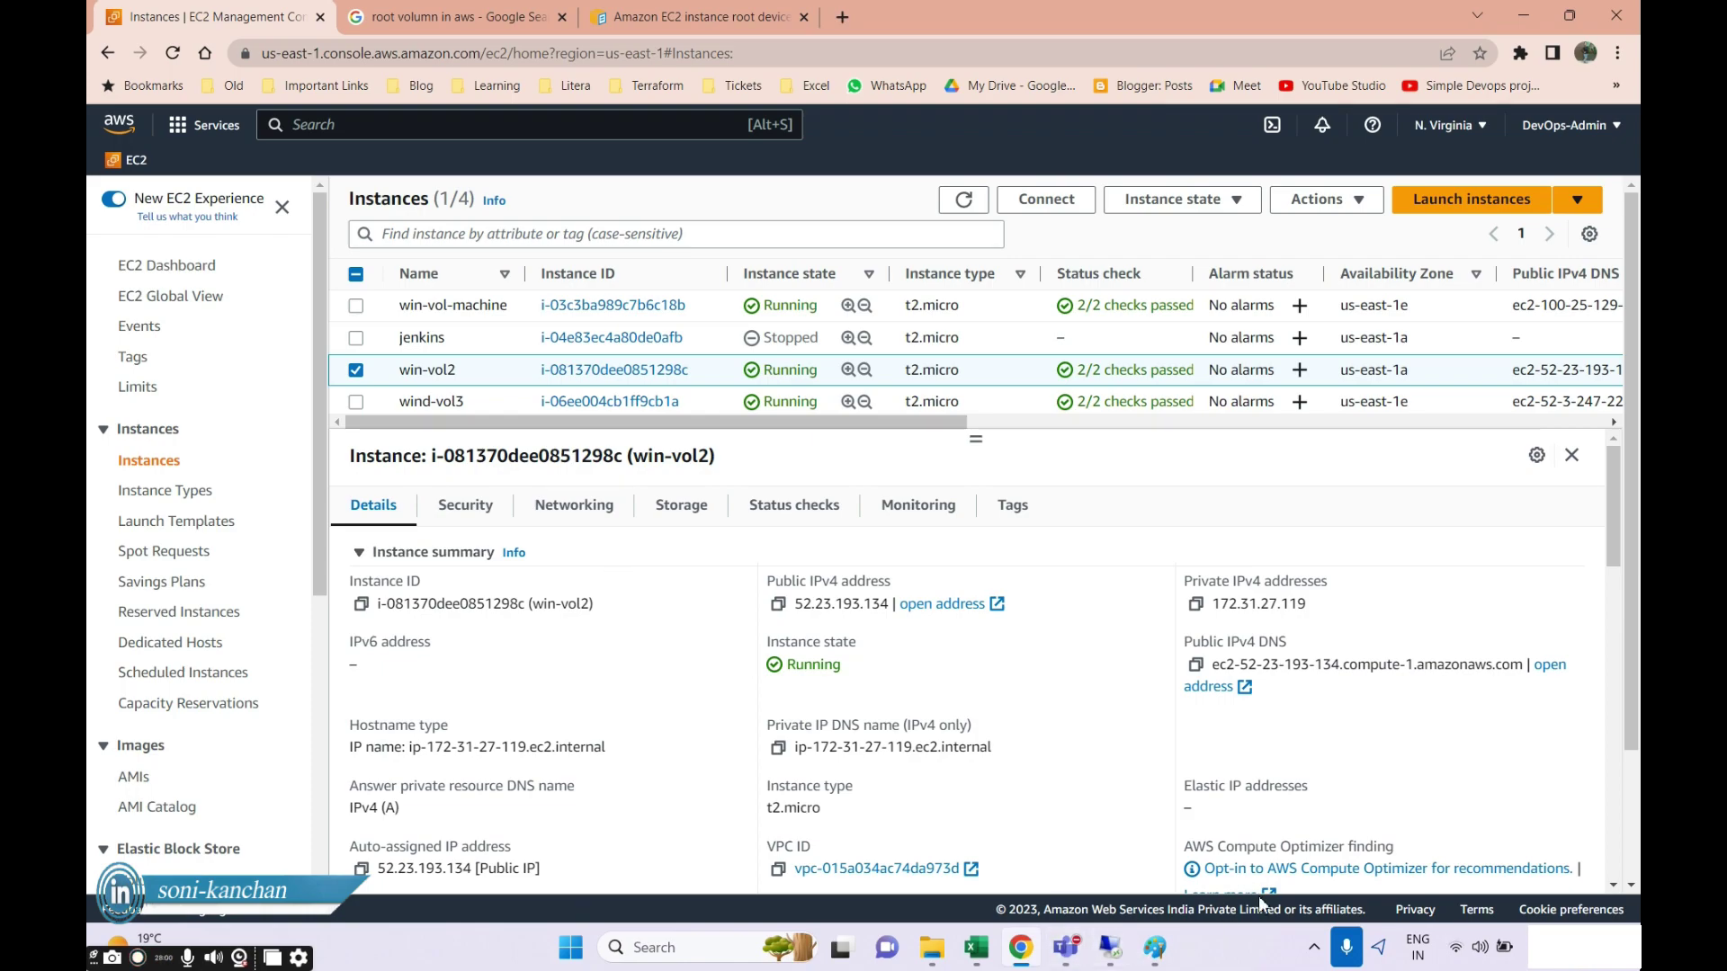
scroll(407, 517, down, 1)
scroll(410, 522, up, 1)
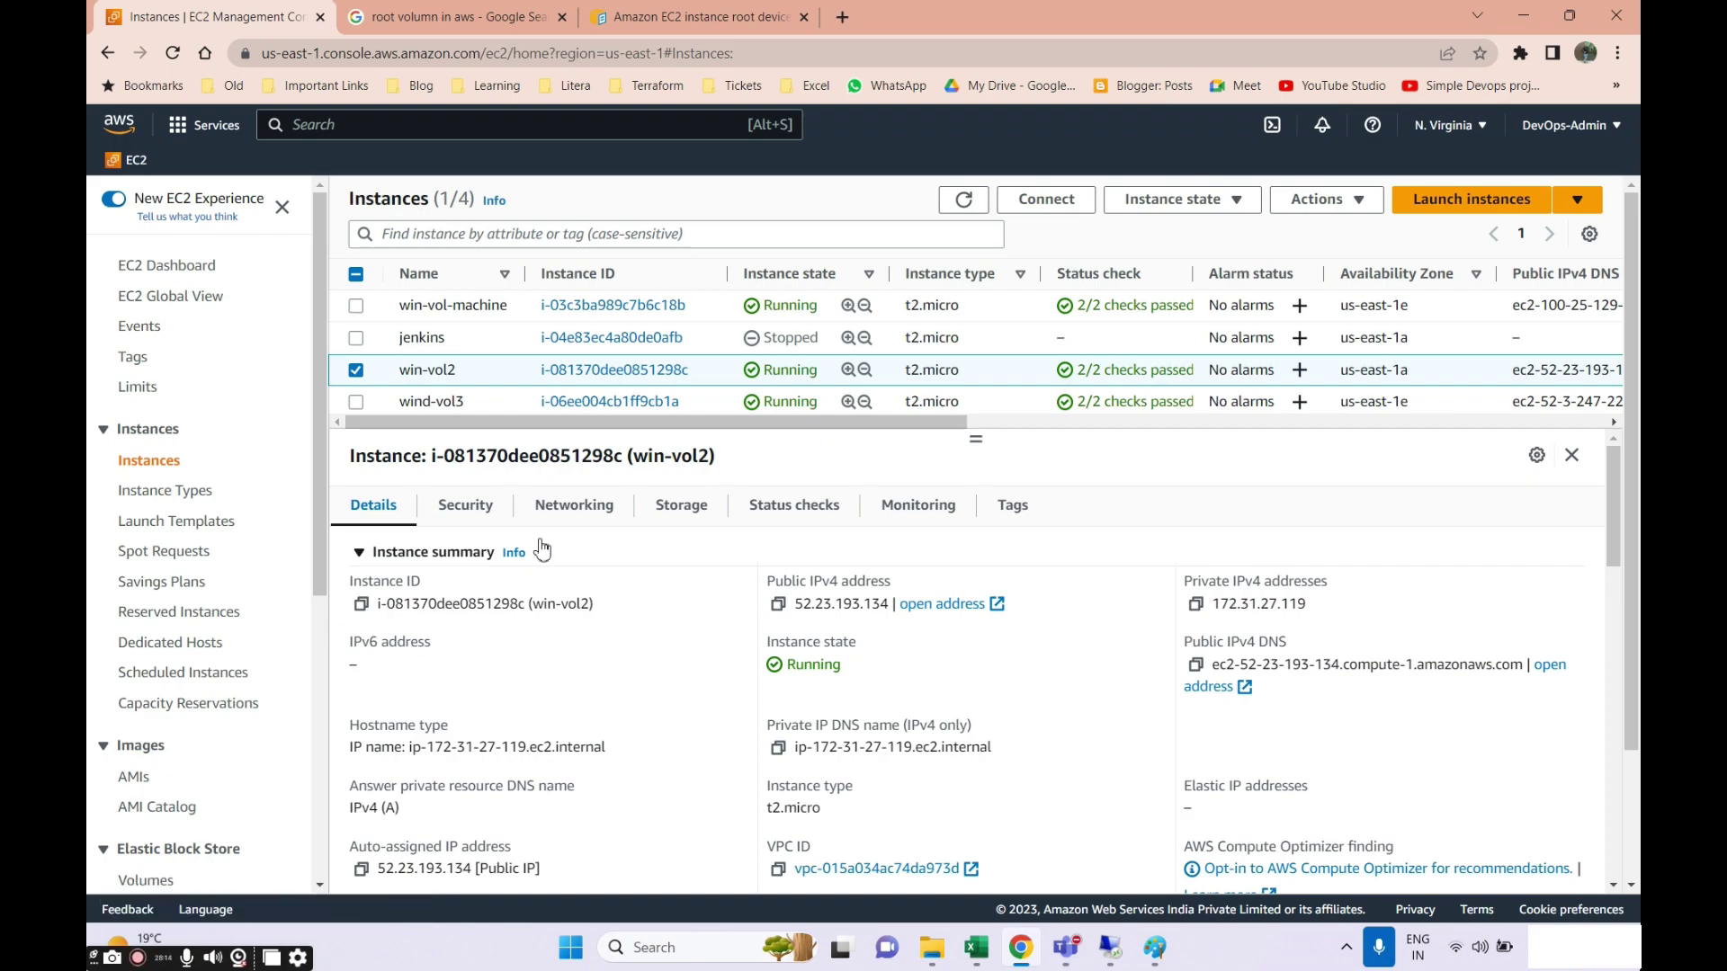
scroll(157, 710, down, 2)
click(161, 681)
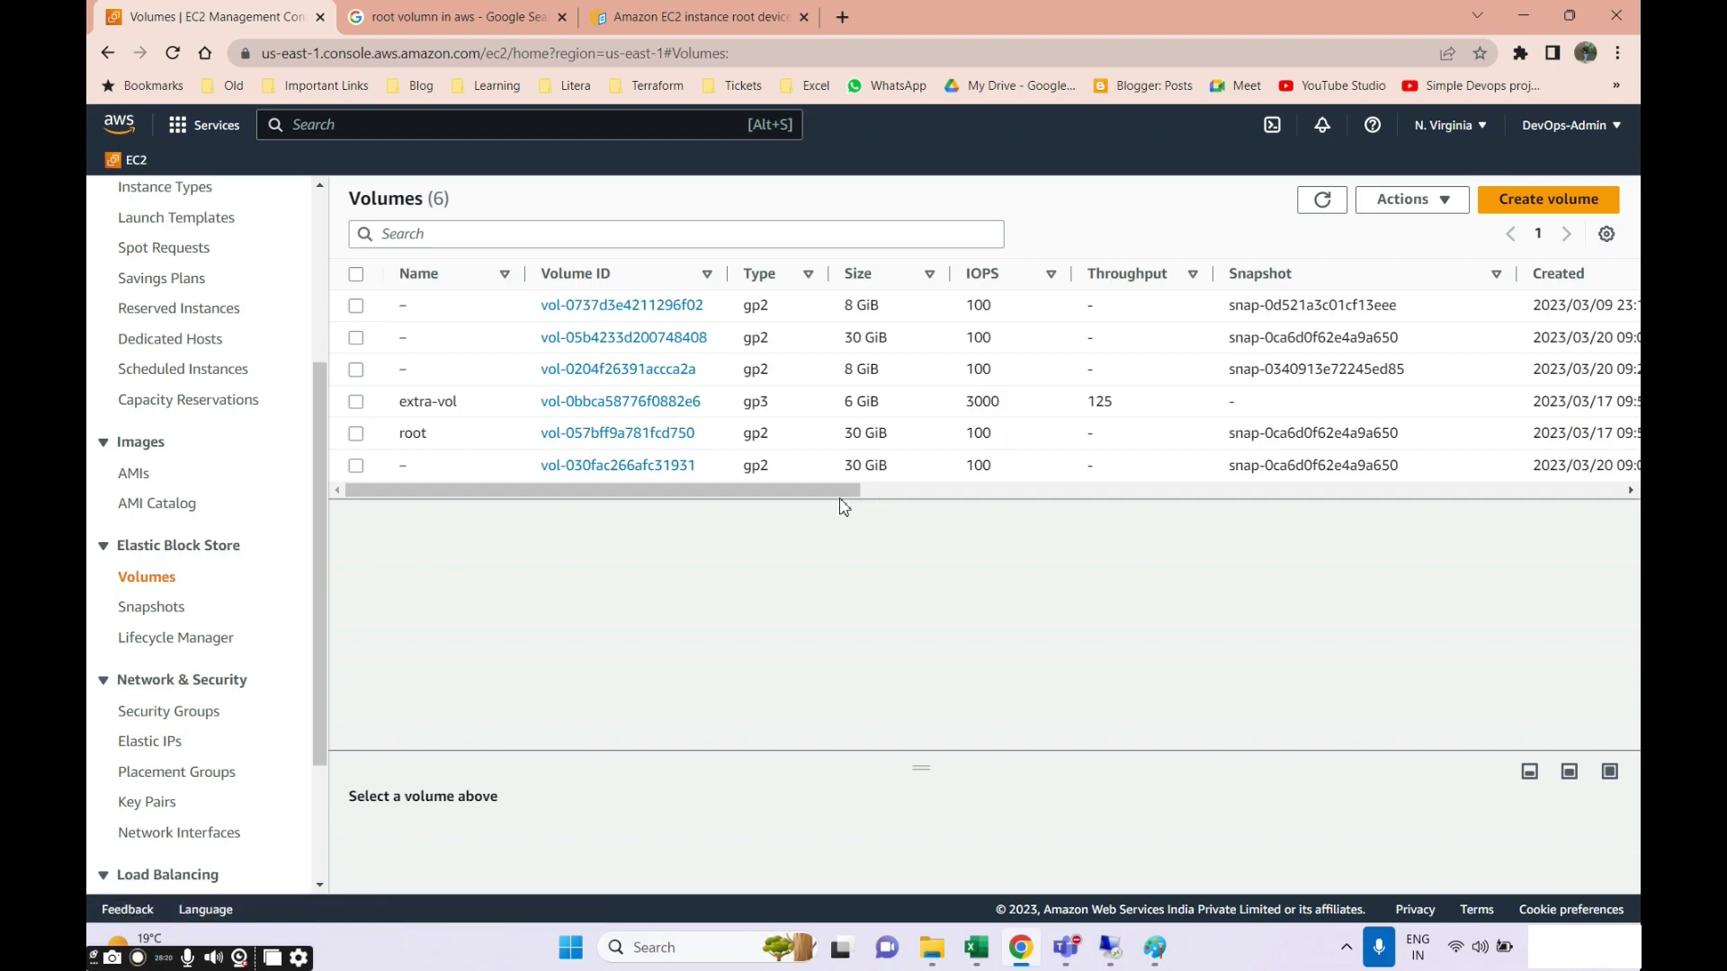
Attach the available 8 GiB volume to instance win-vol2 as device xvdf.
drag(841, 493, 1142, 512)
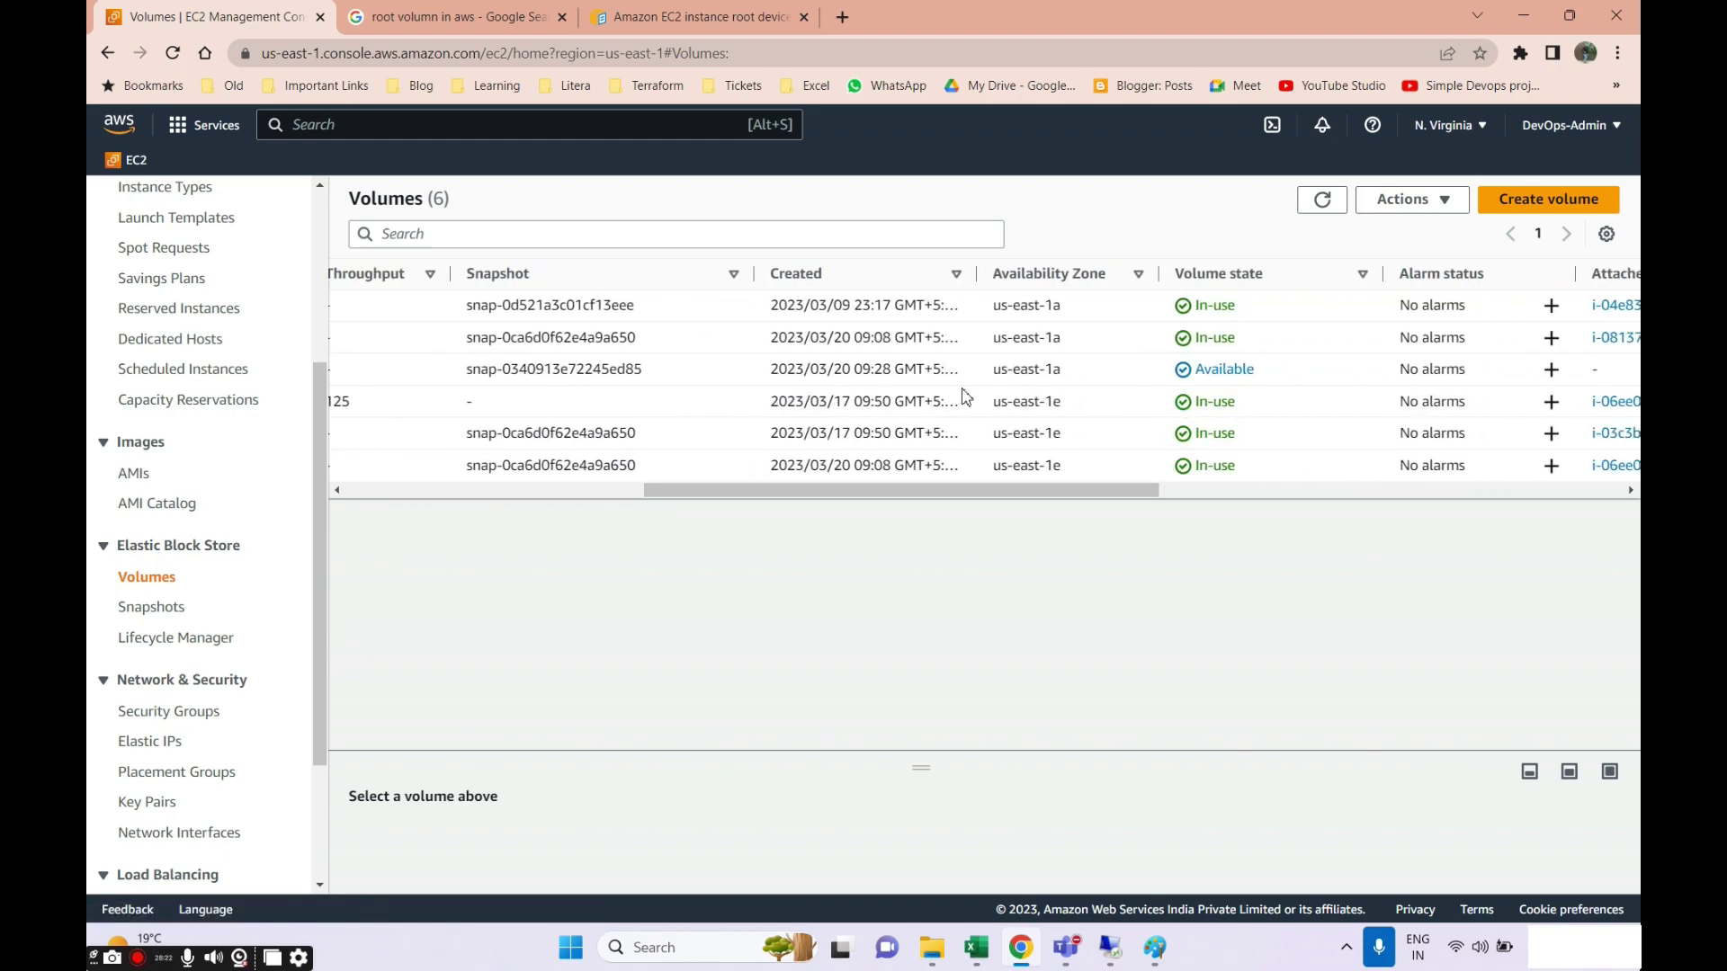
drag(879, 491, 403, 394)
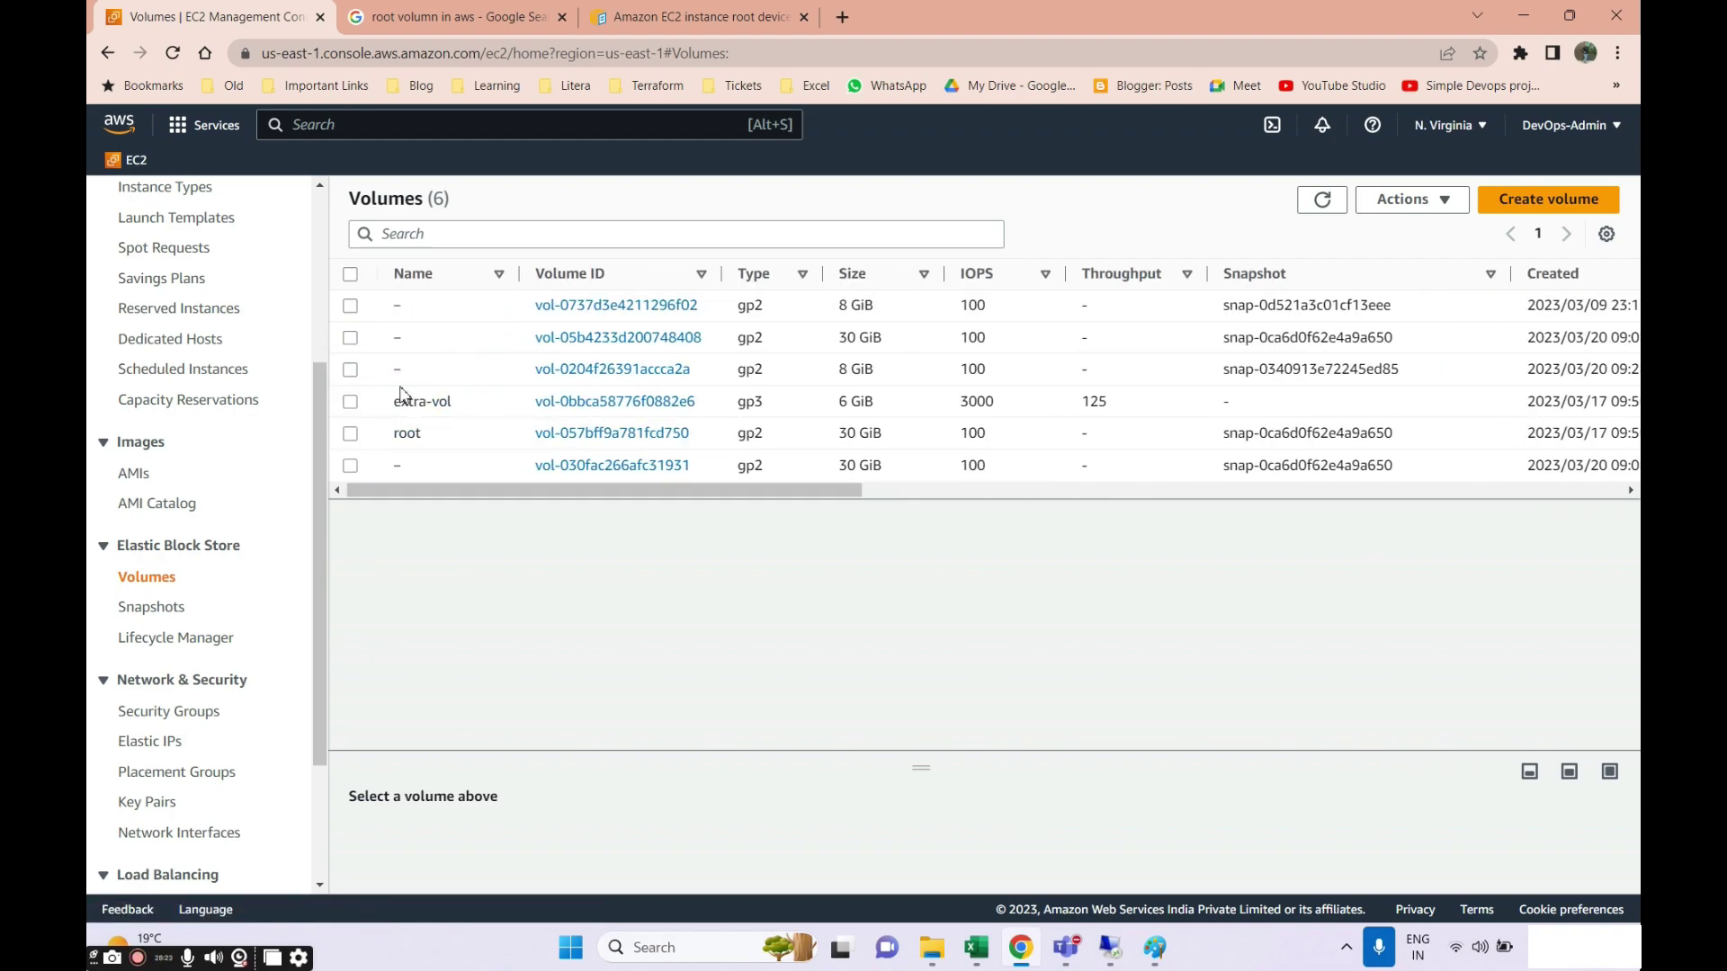
click(351, 370)
drag(760, 493, 1210, 510)
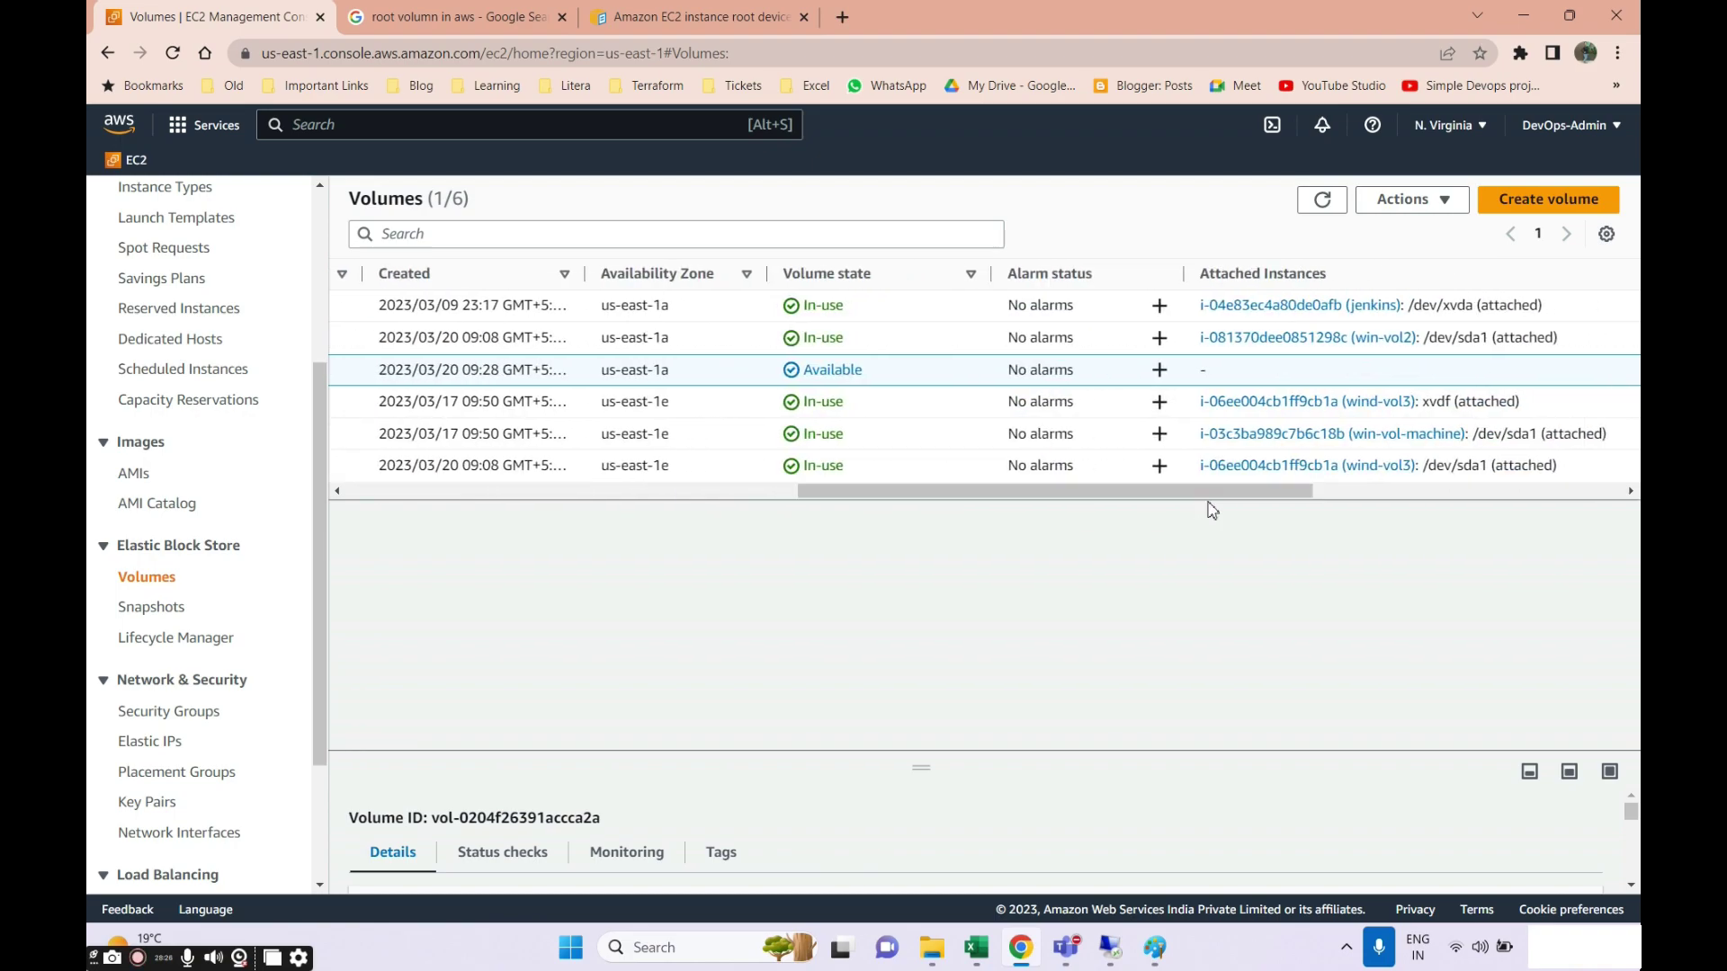
click(1399, 197)
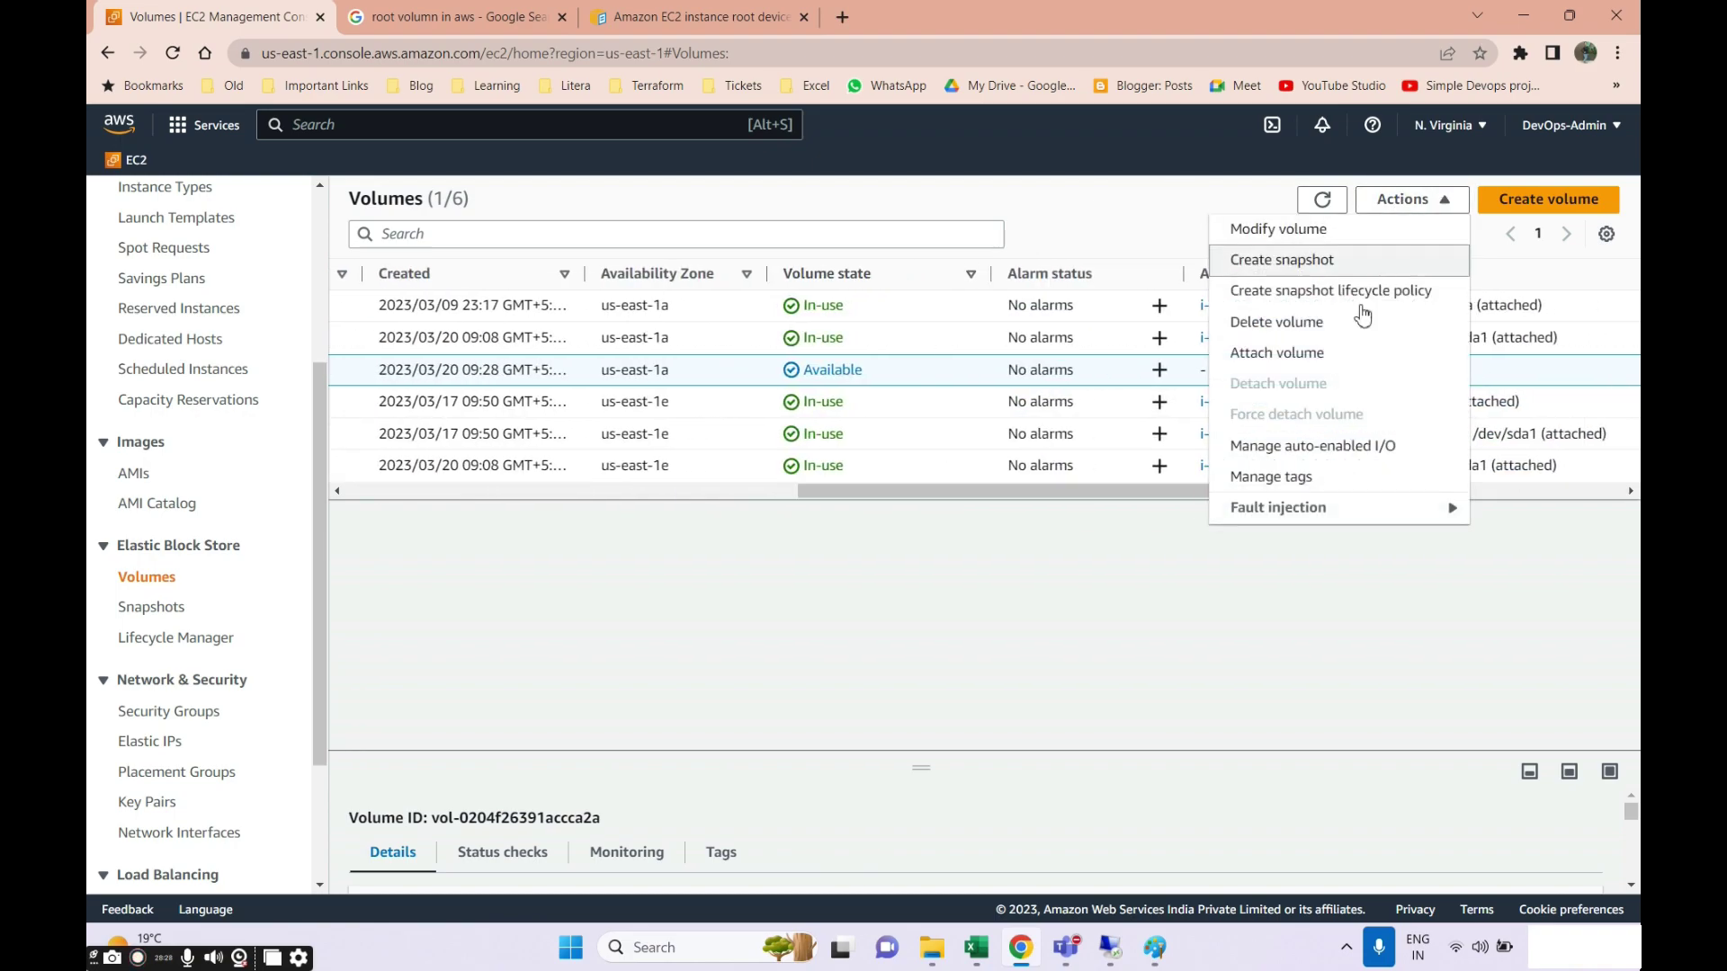
click(1257, 358)
click(275, 592)
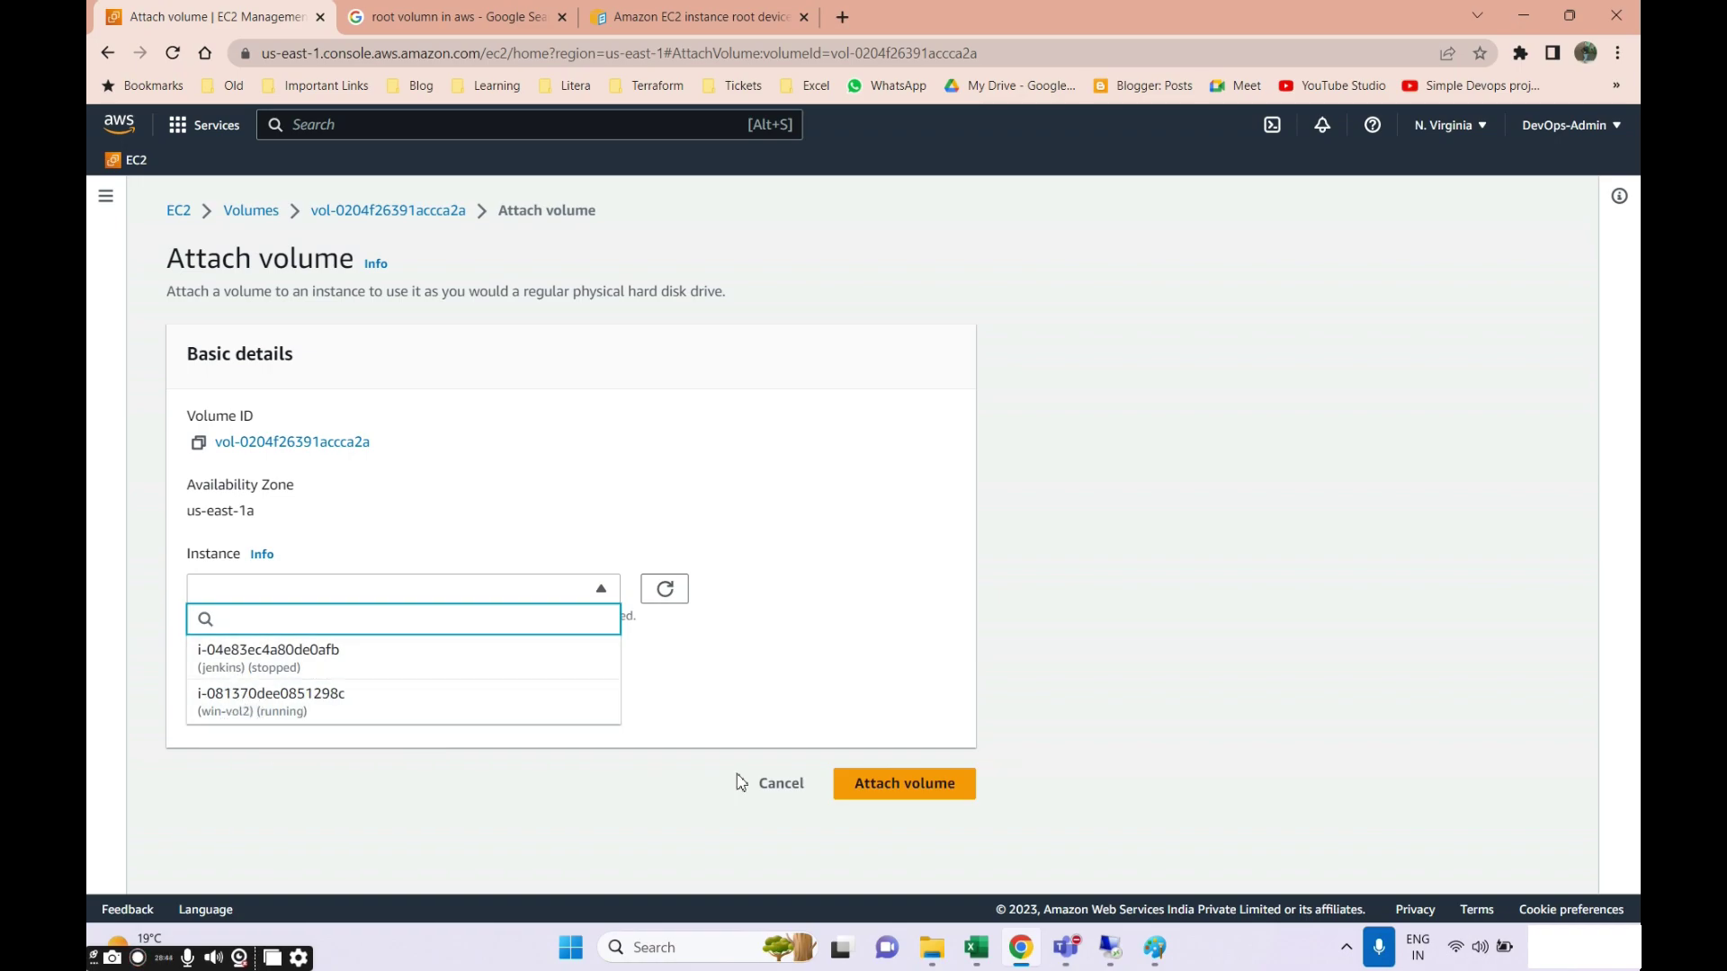
click(376, 718)
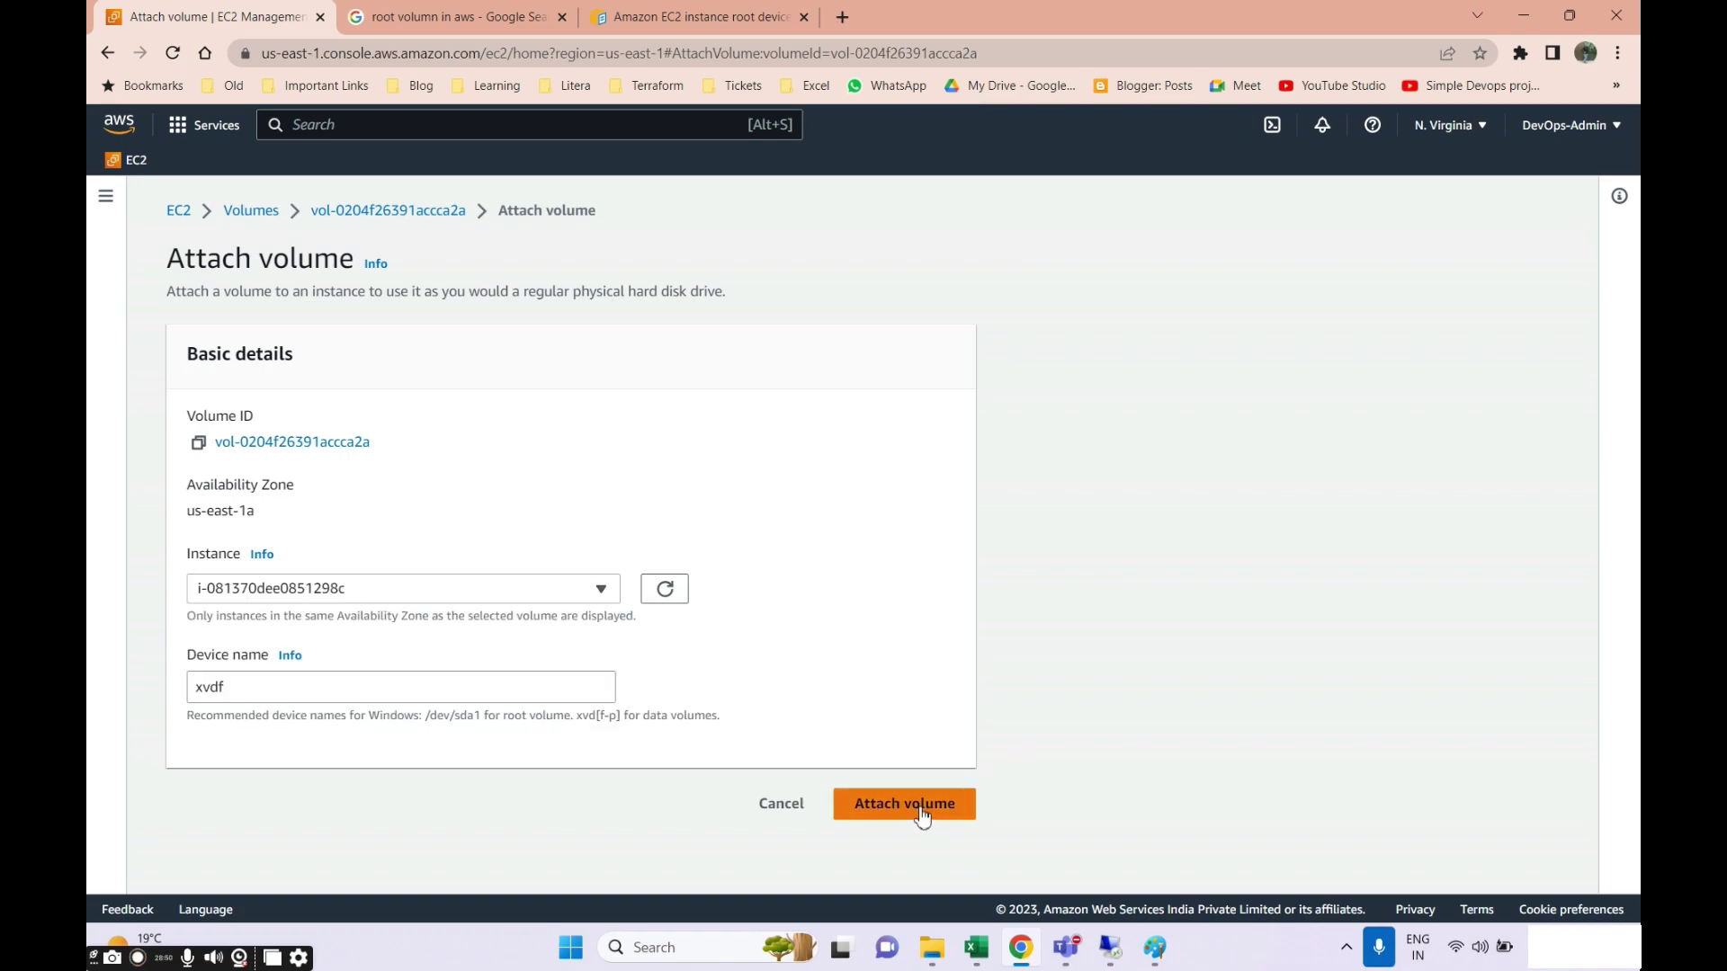
click(950, 810)
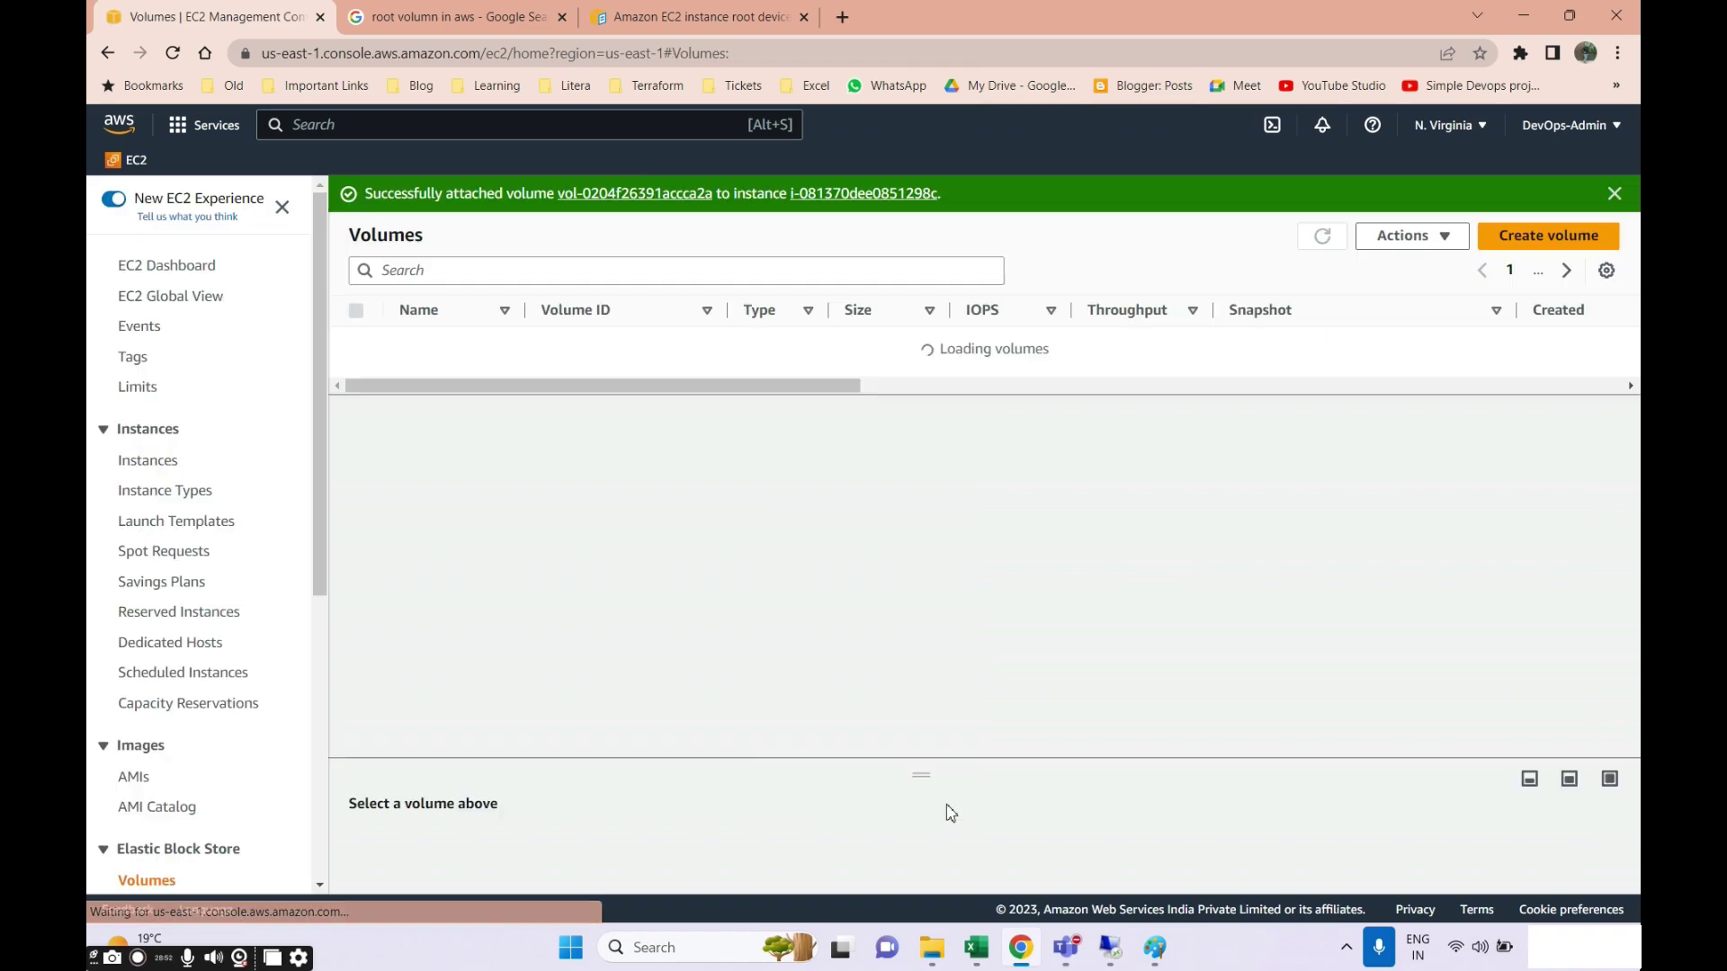
Copy win-vol2's public IPv4 address and open its RDP client password retrieval.
click(1117, 955)
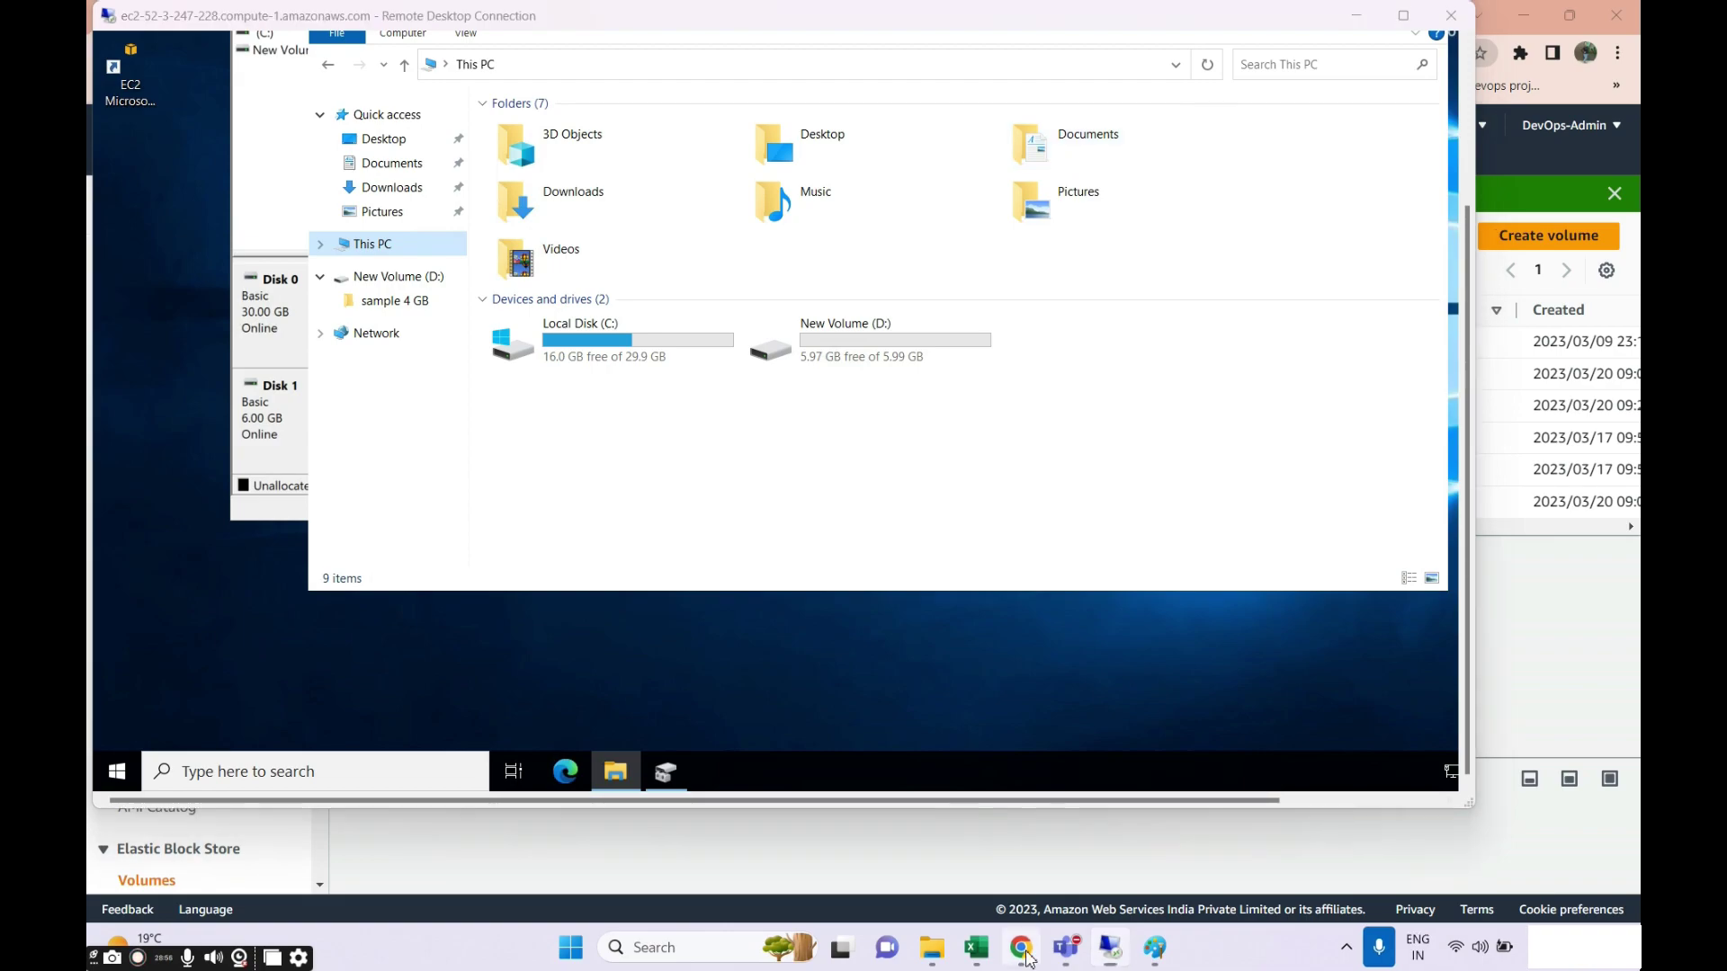
click(900, 823)
click(148, 460)
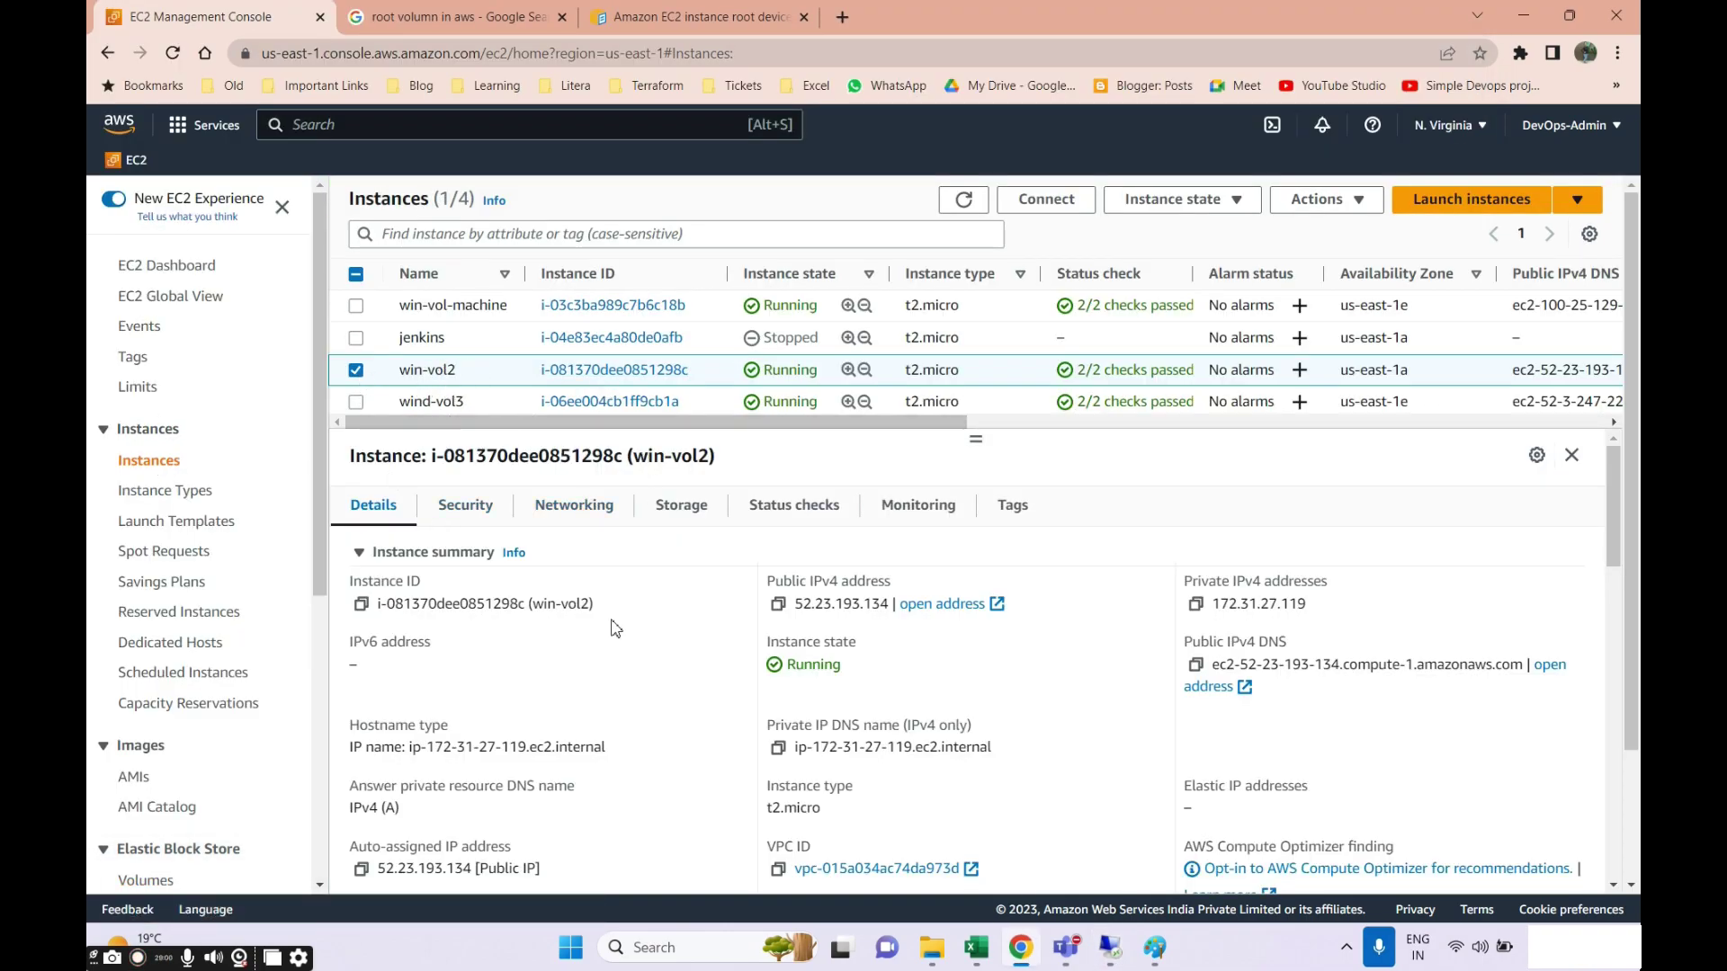
click(773, 605)
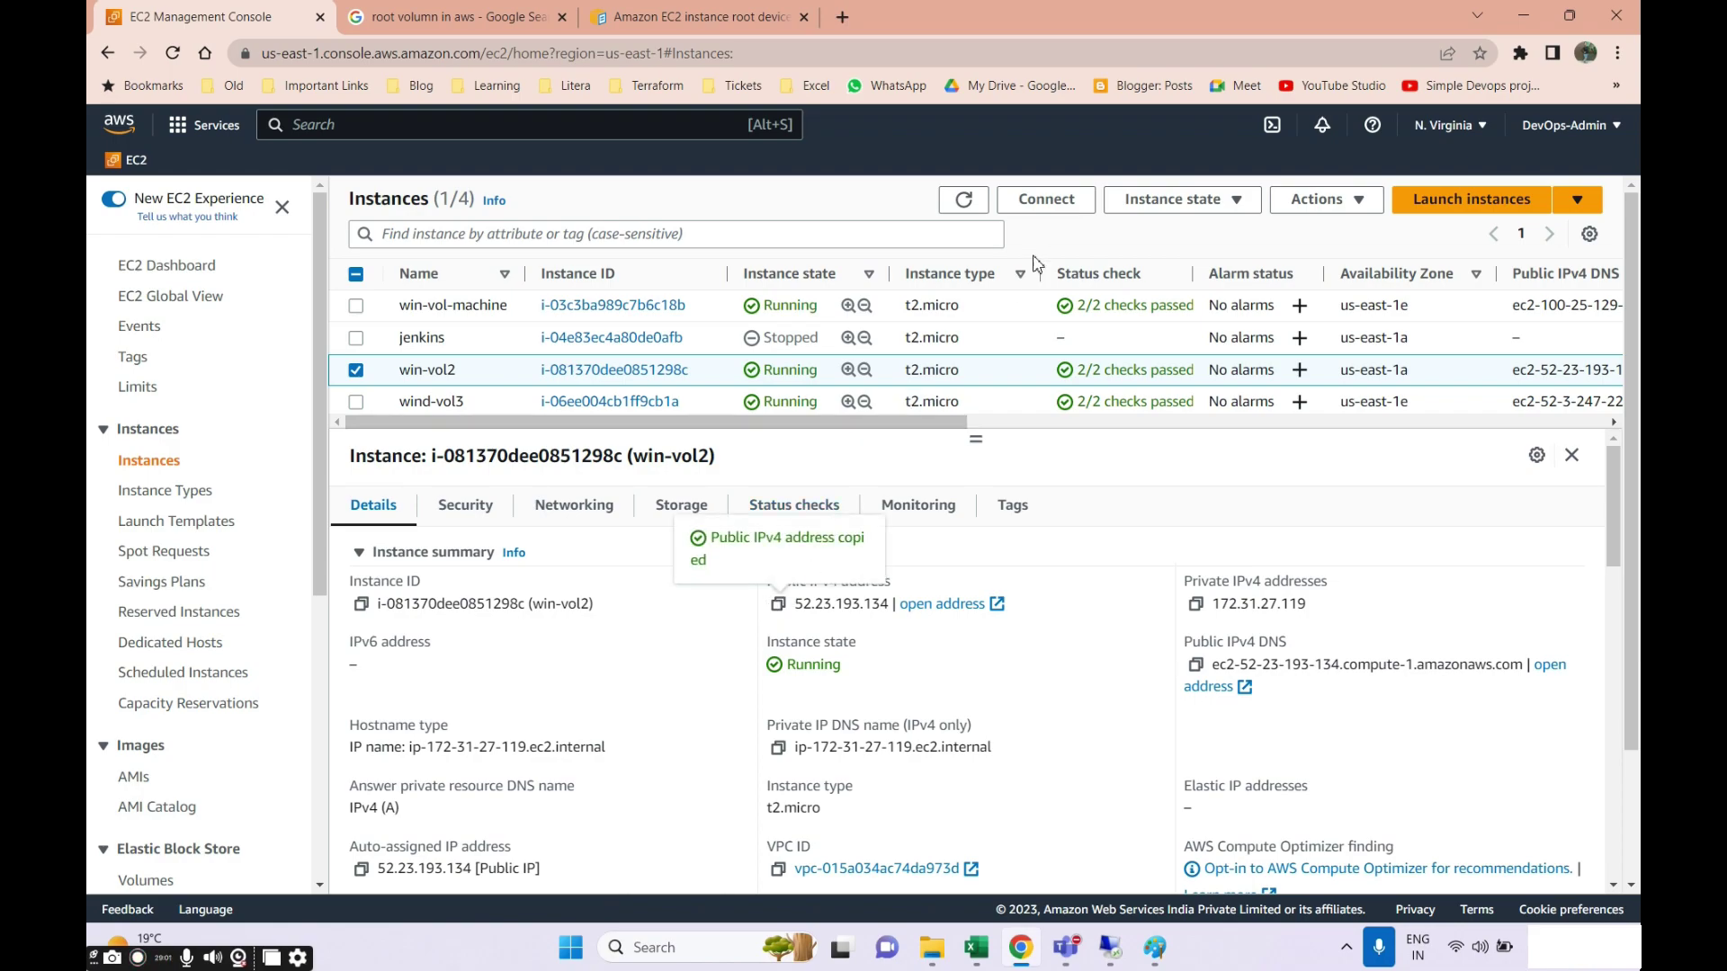
click(1046, 199)
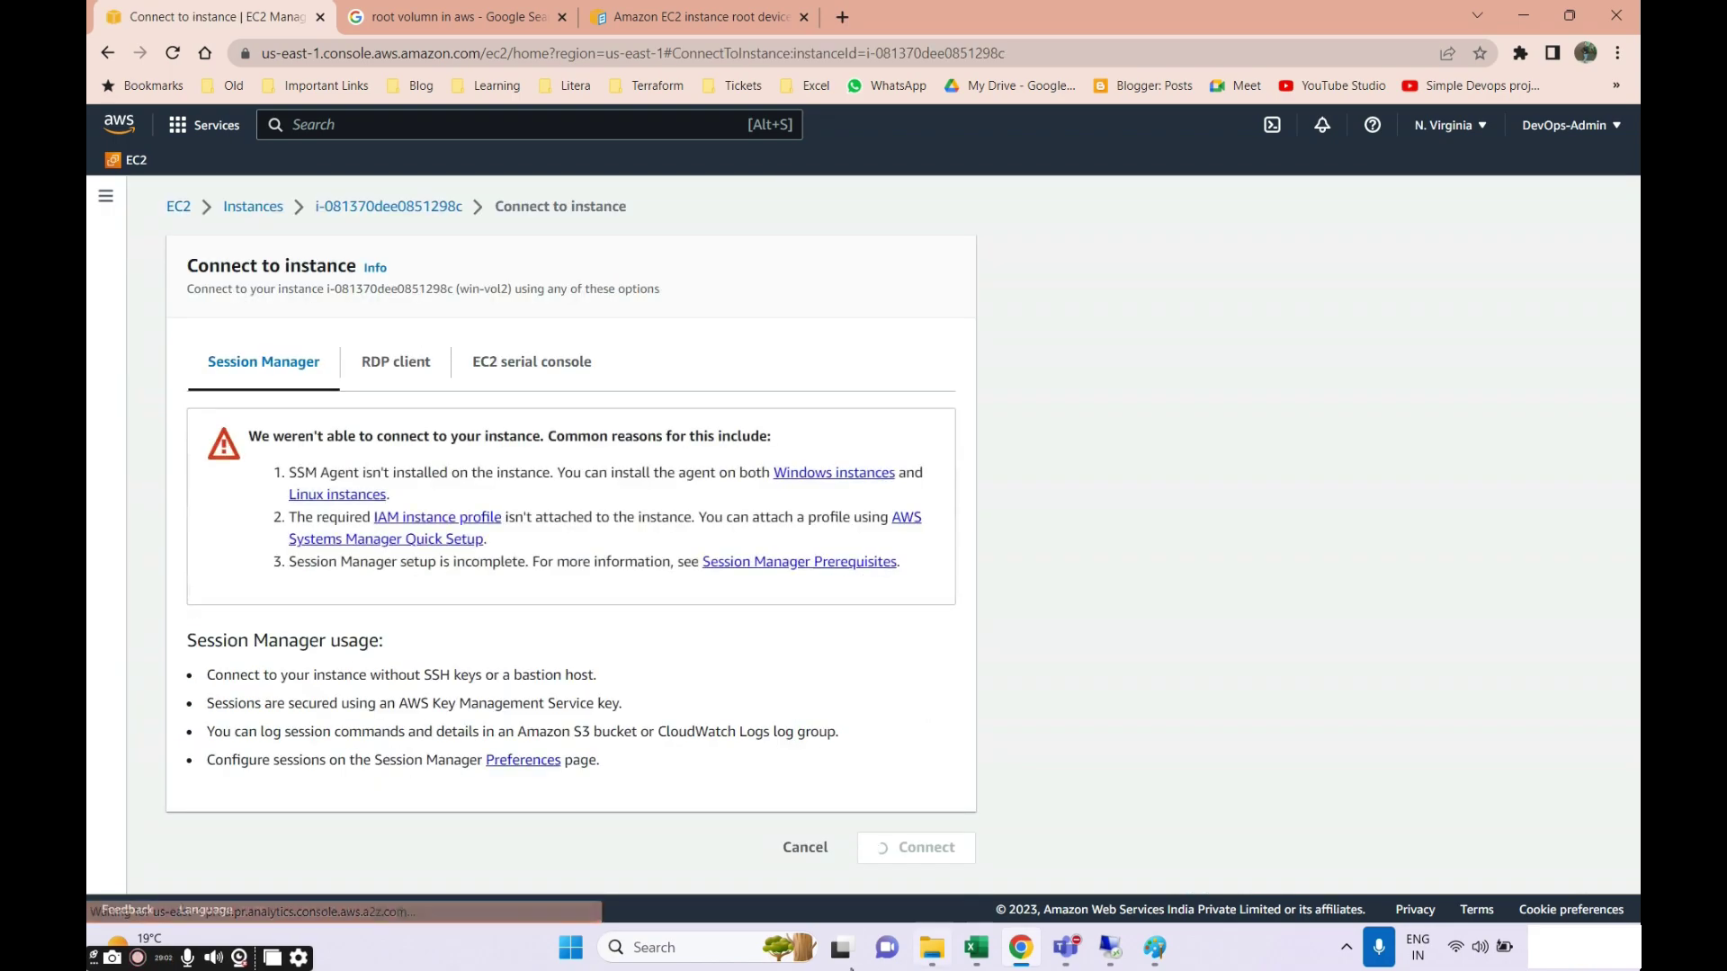
click(399, 376)
scroll(279, 737, down, 3)
click(324, 666)
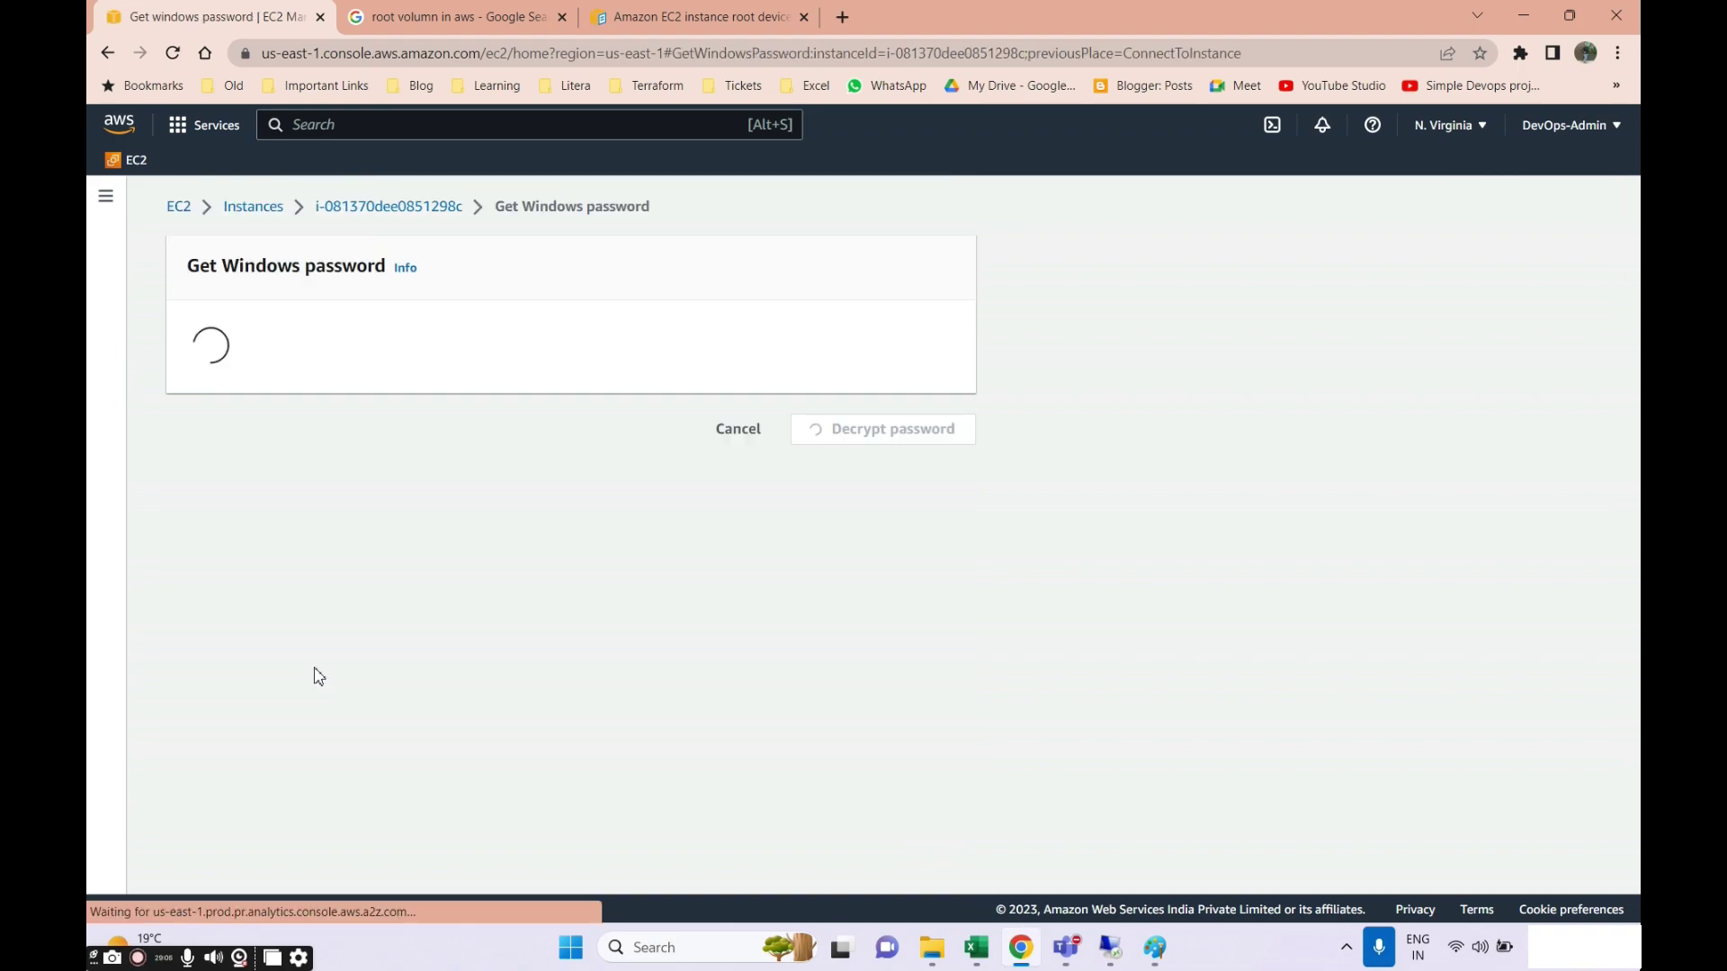
Upload the AWSSAA-Batch.pem key file and decrypt the Administrator password.
click(351, 526)
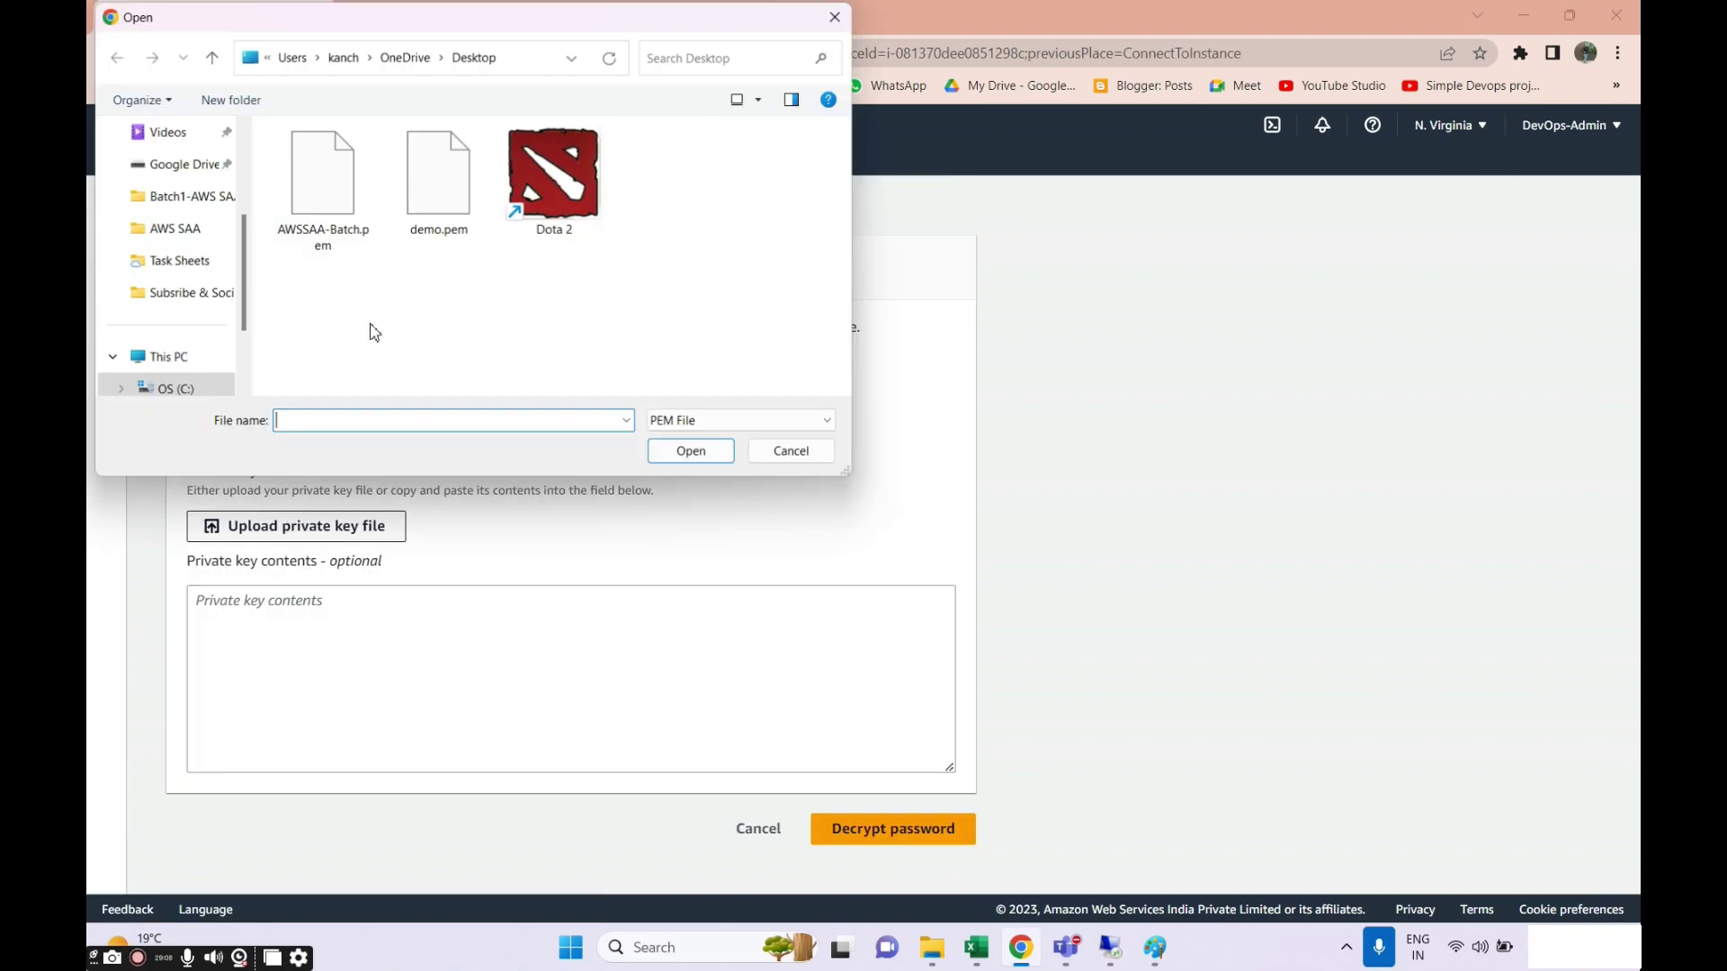
double_click(326, 185)
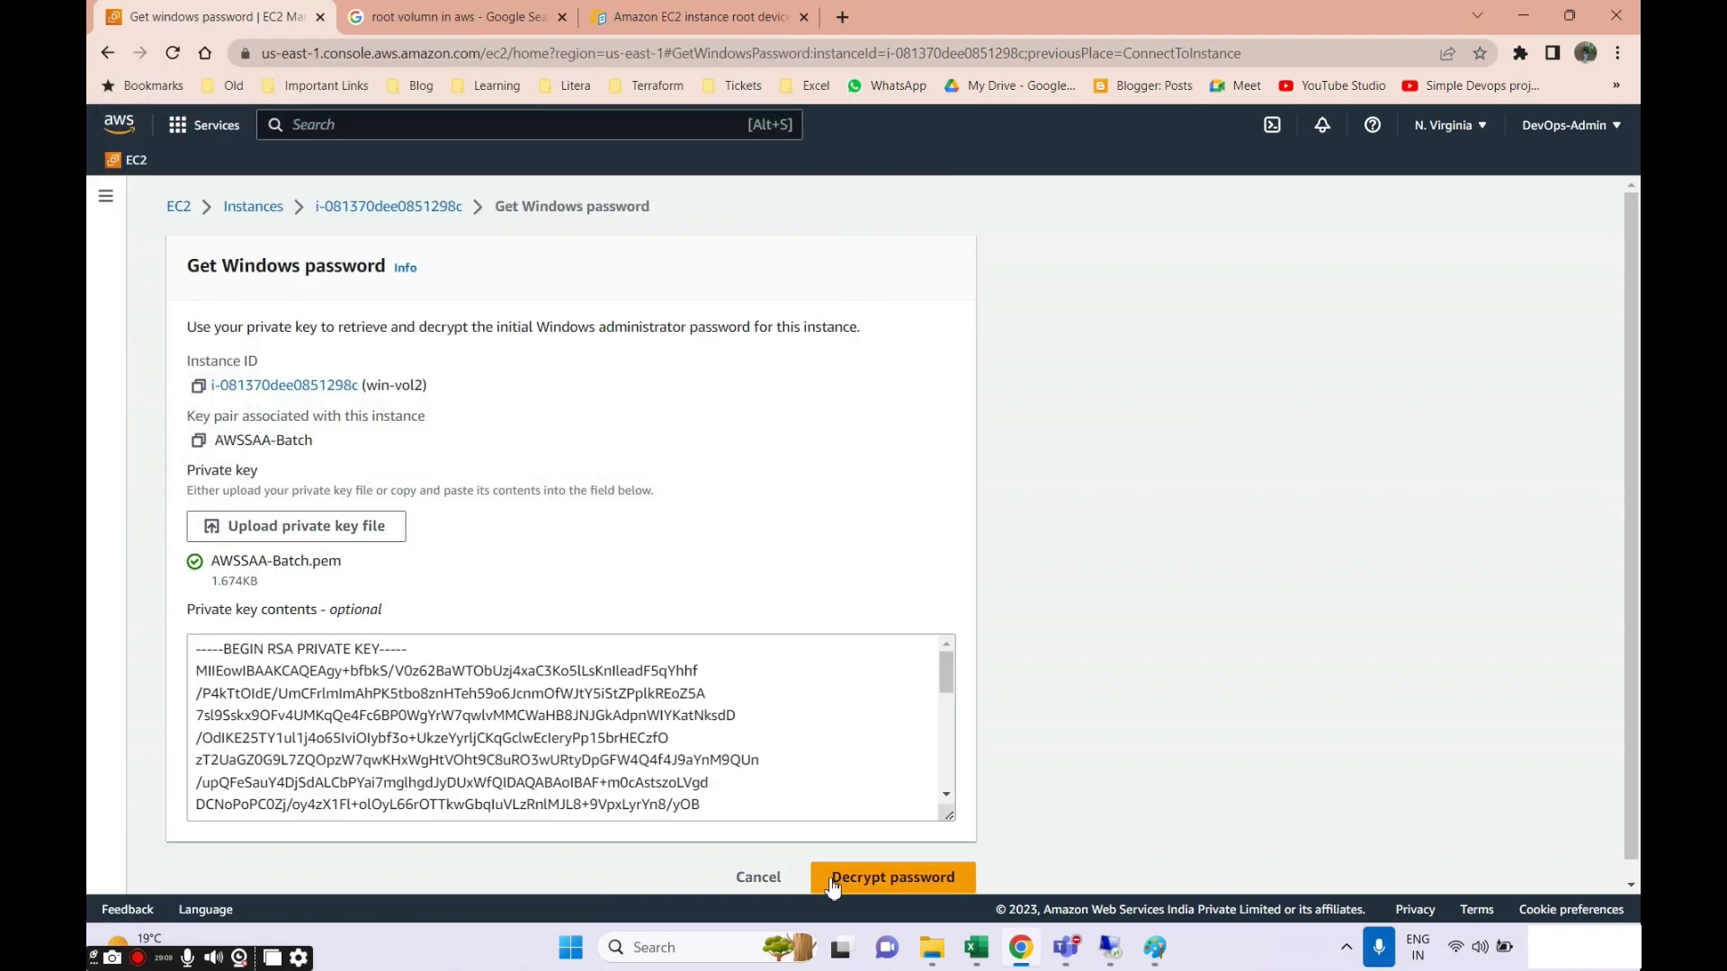
click(833, 883)
scroll(801, 767, down, 3)
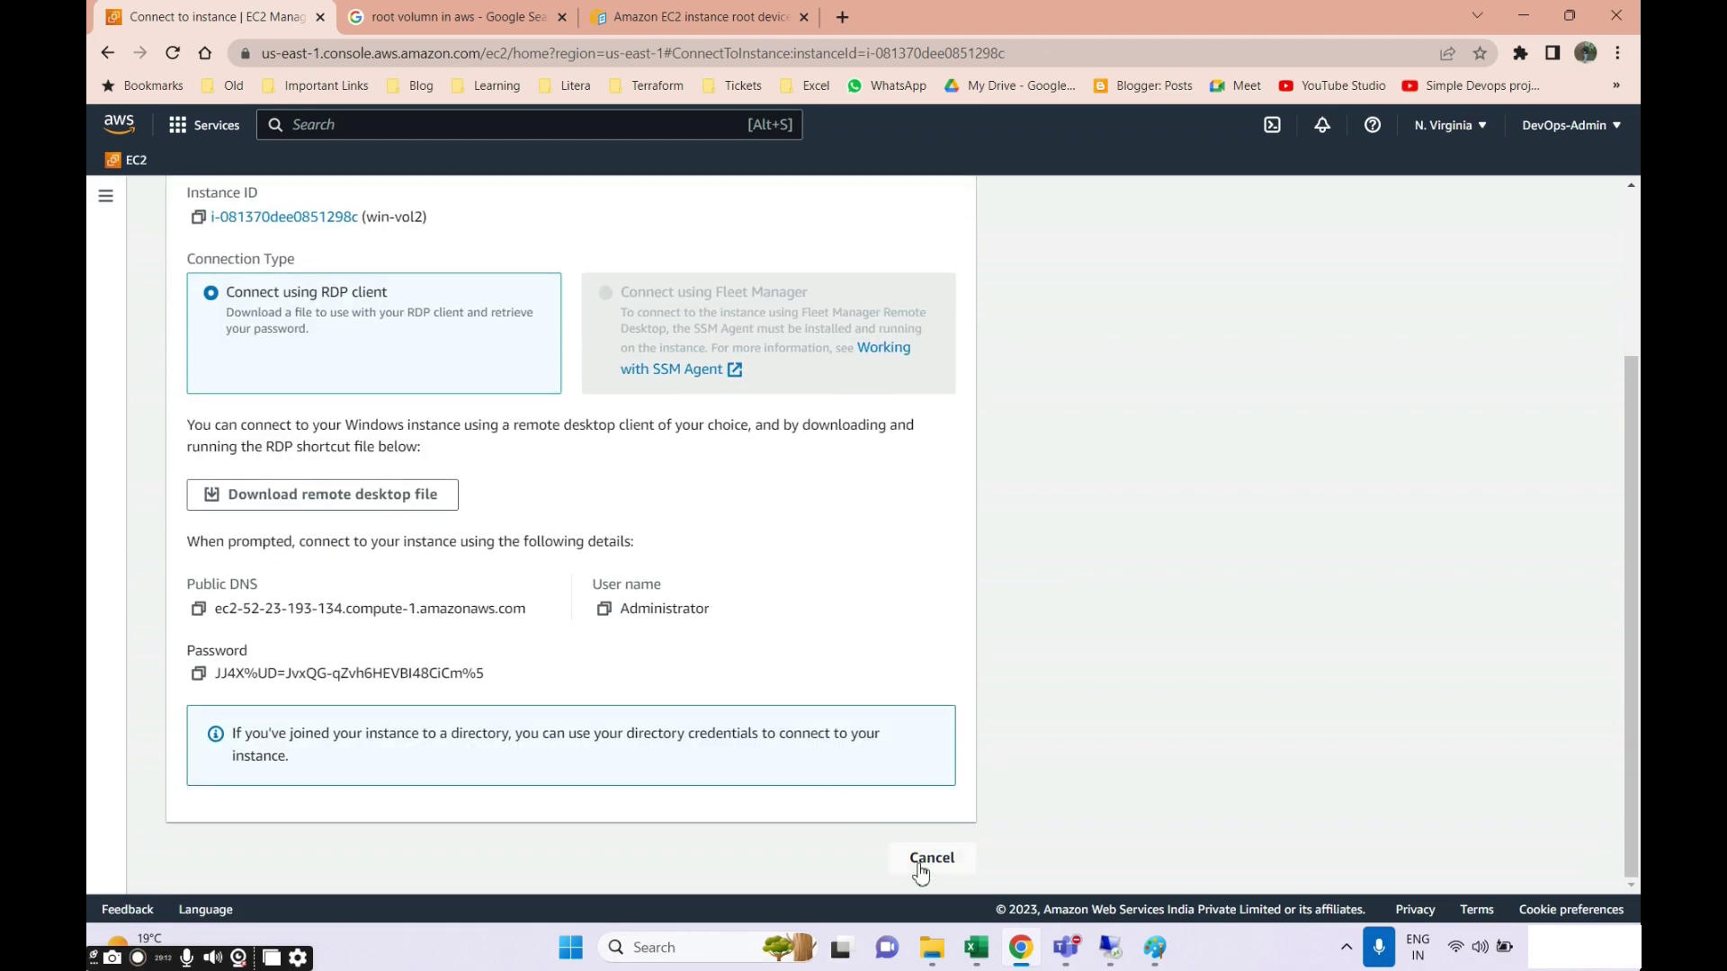
Launch Remote Desktop Connection via 'rdp' and sign in to win-vol2 as Administrator.
click(622, 947)
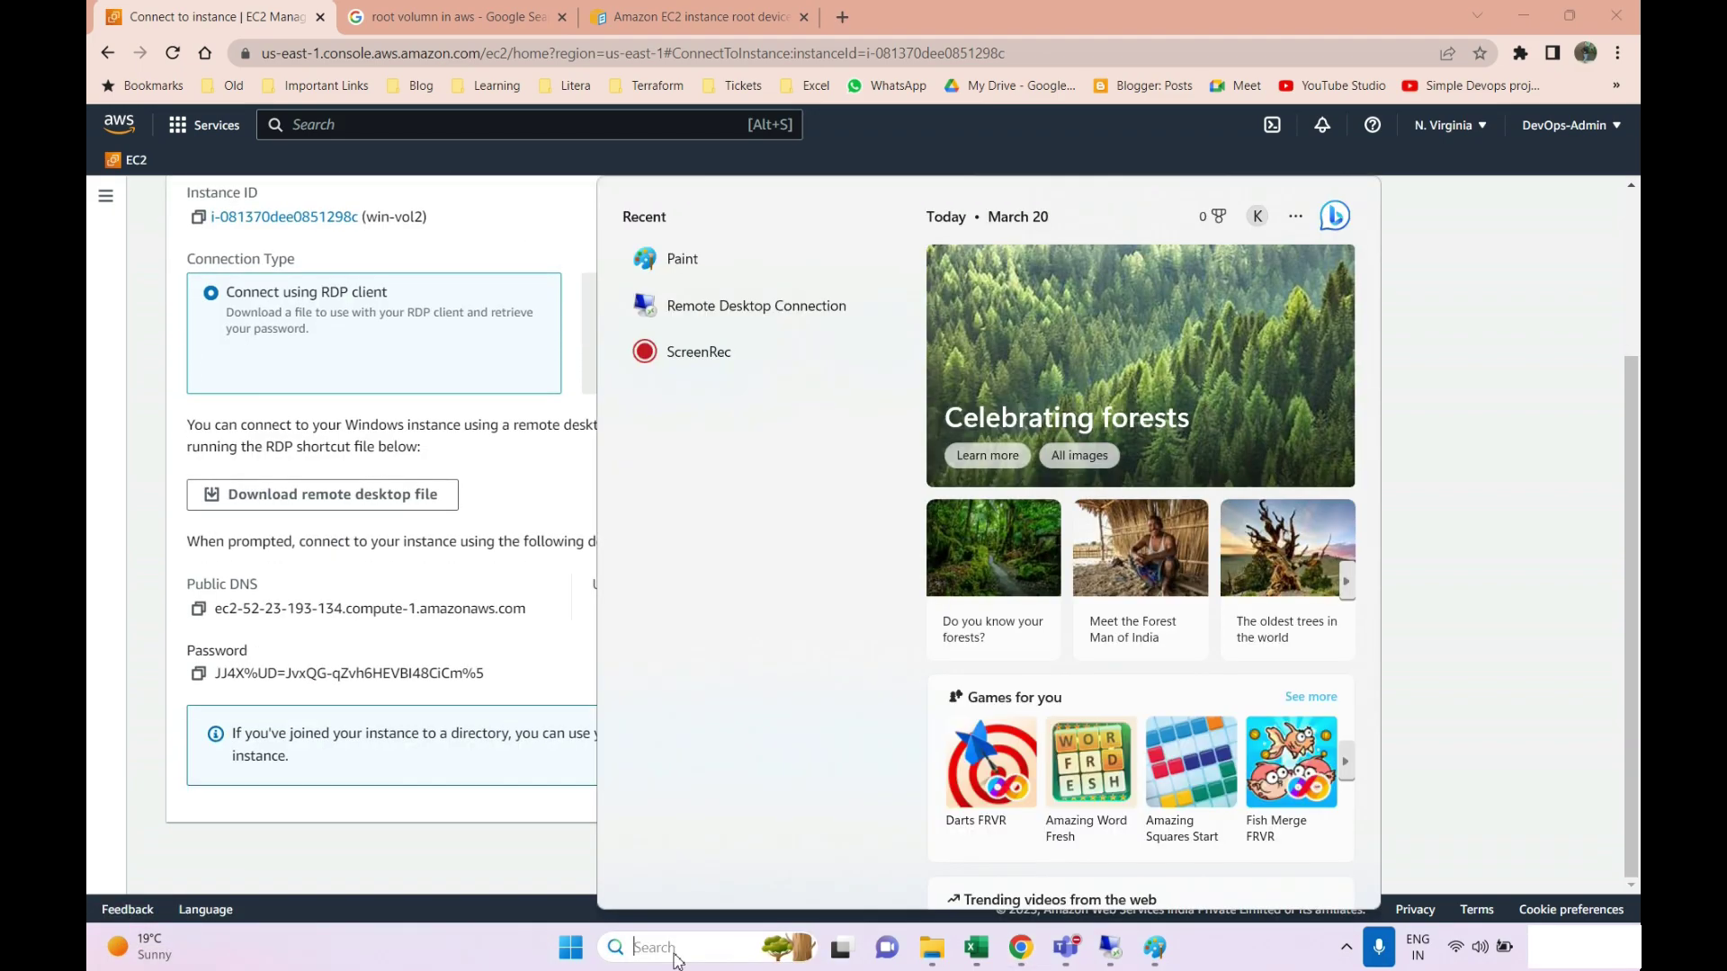
text(rdp)
click(1121, 387)
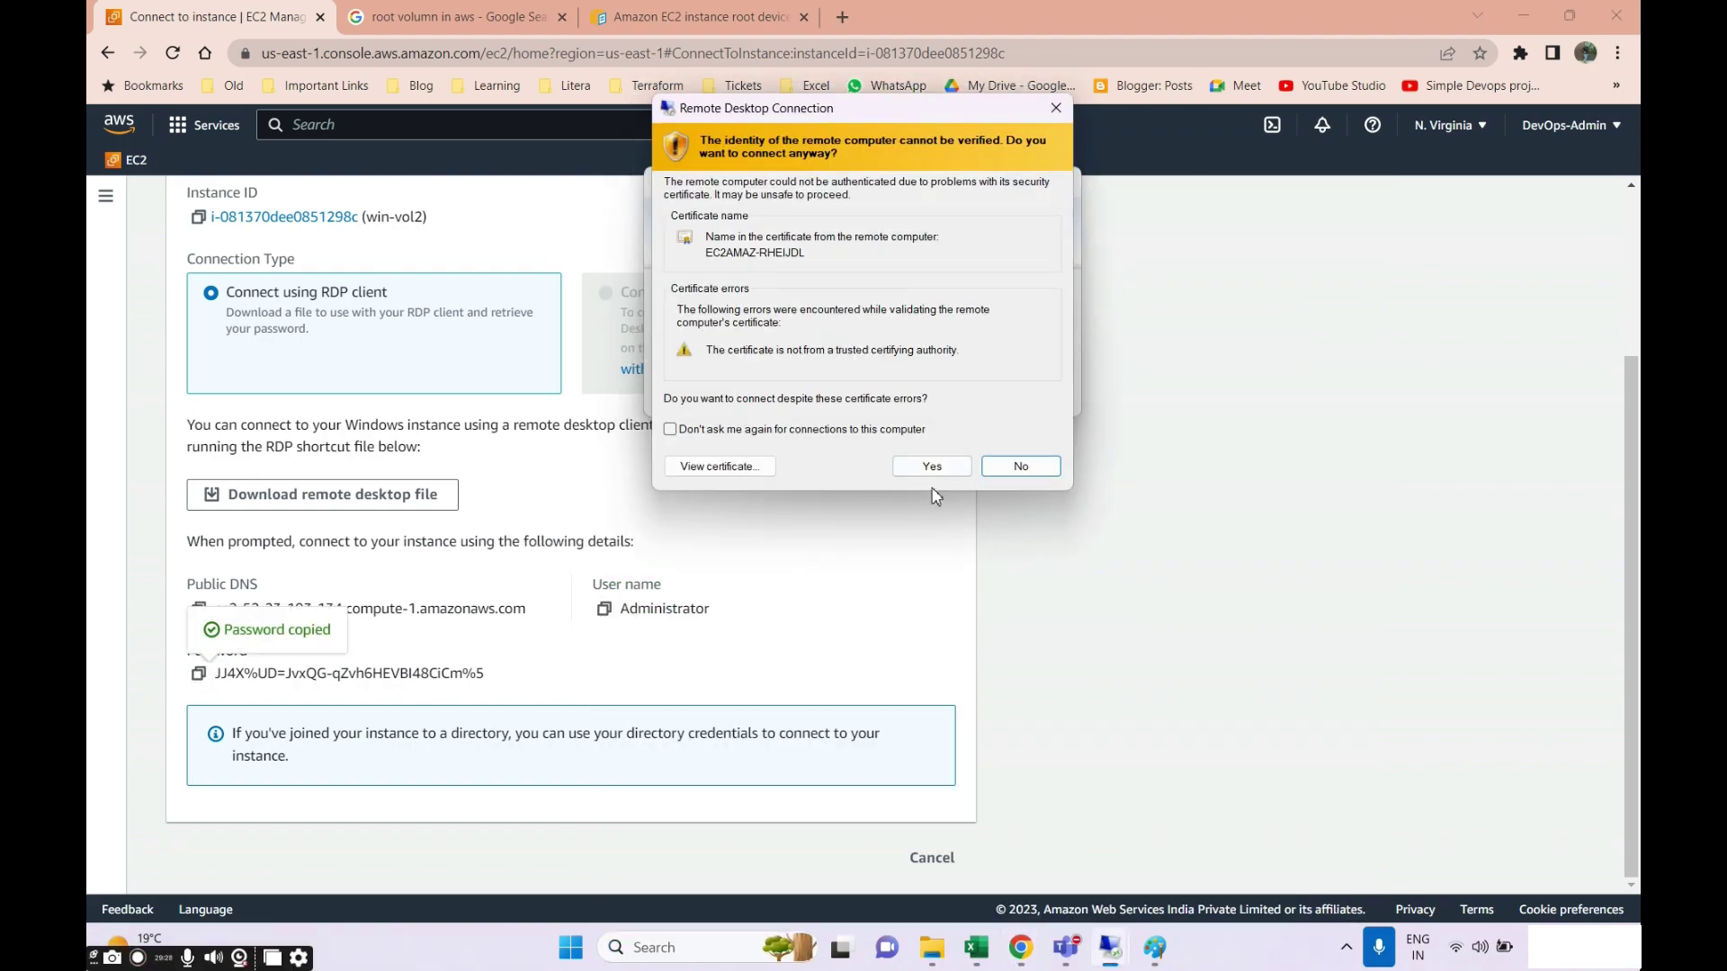
click(931, 464)
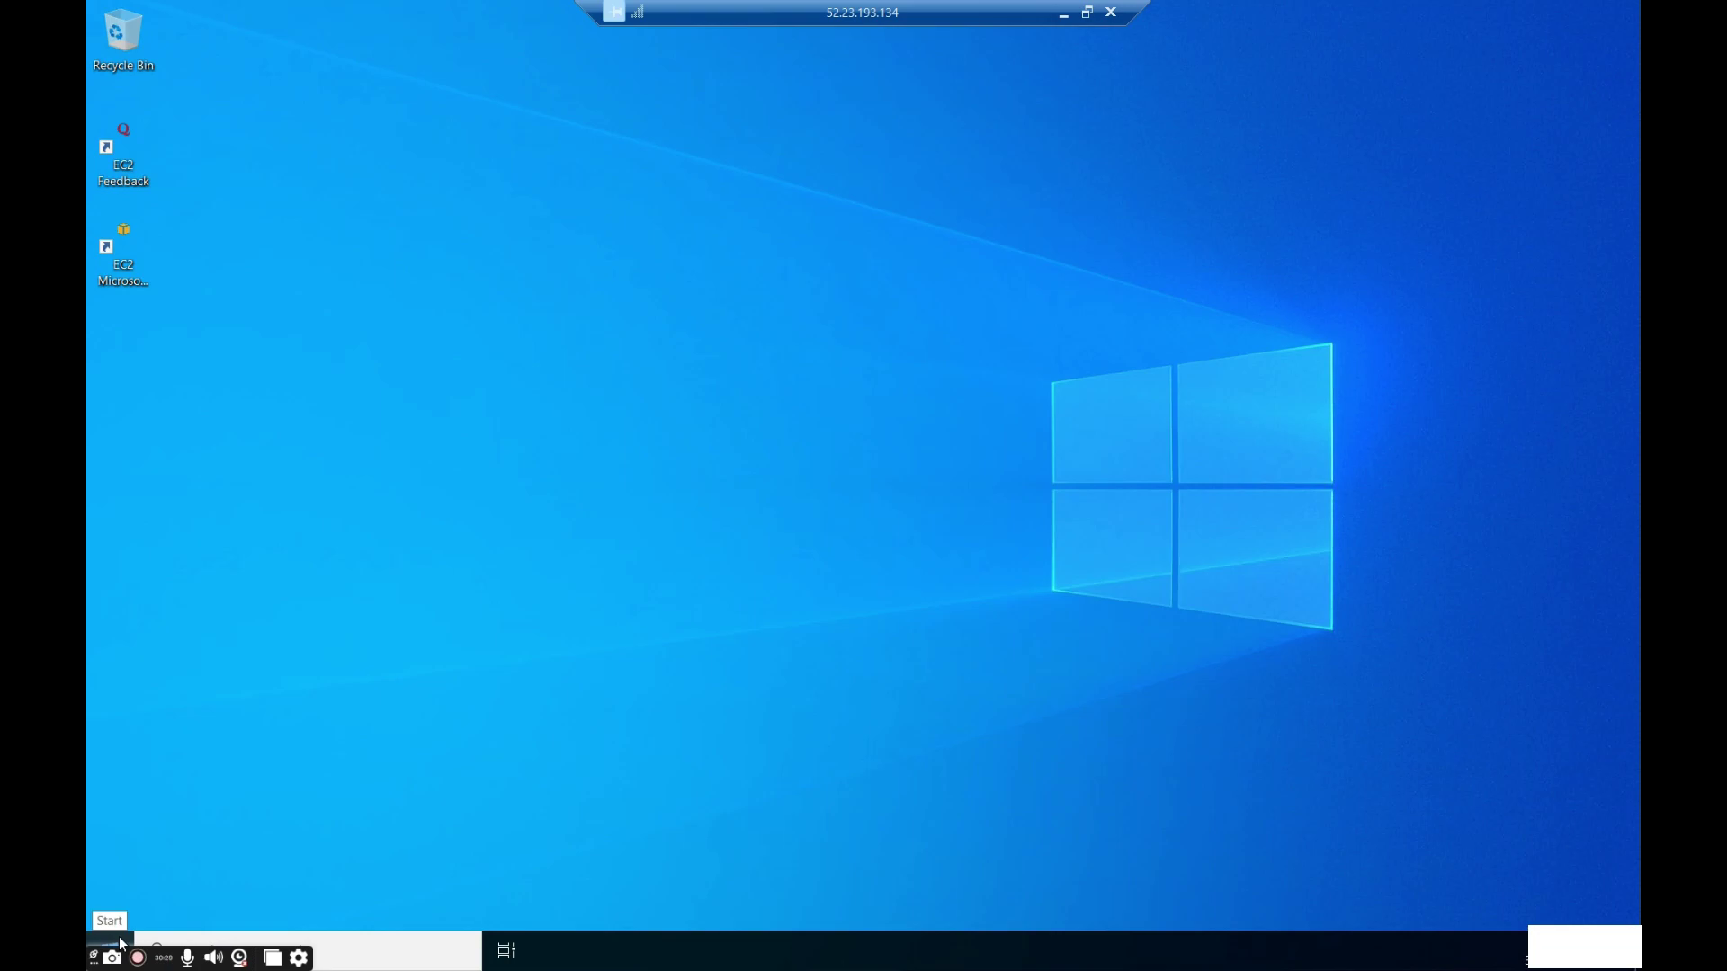
On the remote server, view This PC, then launch Disk Management via a 'disk part' search.
key(super+e)
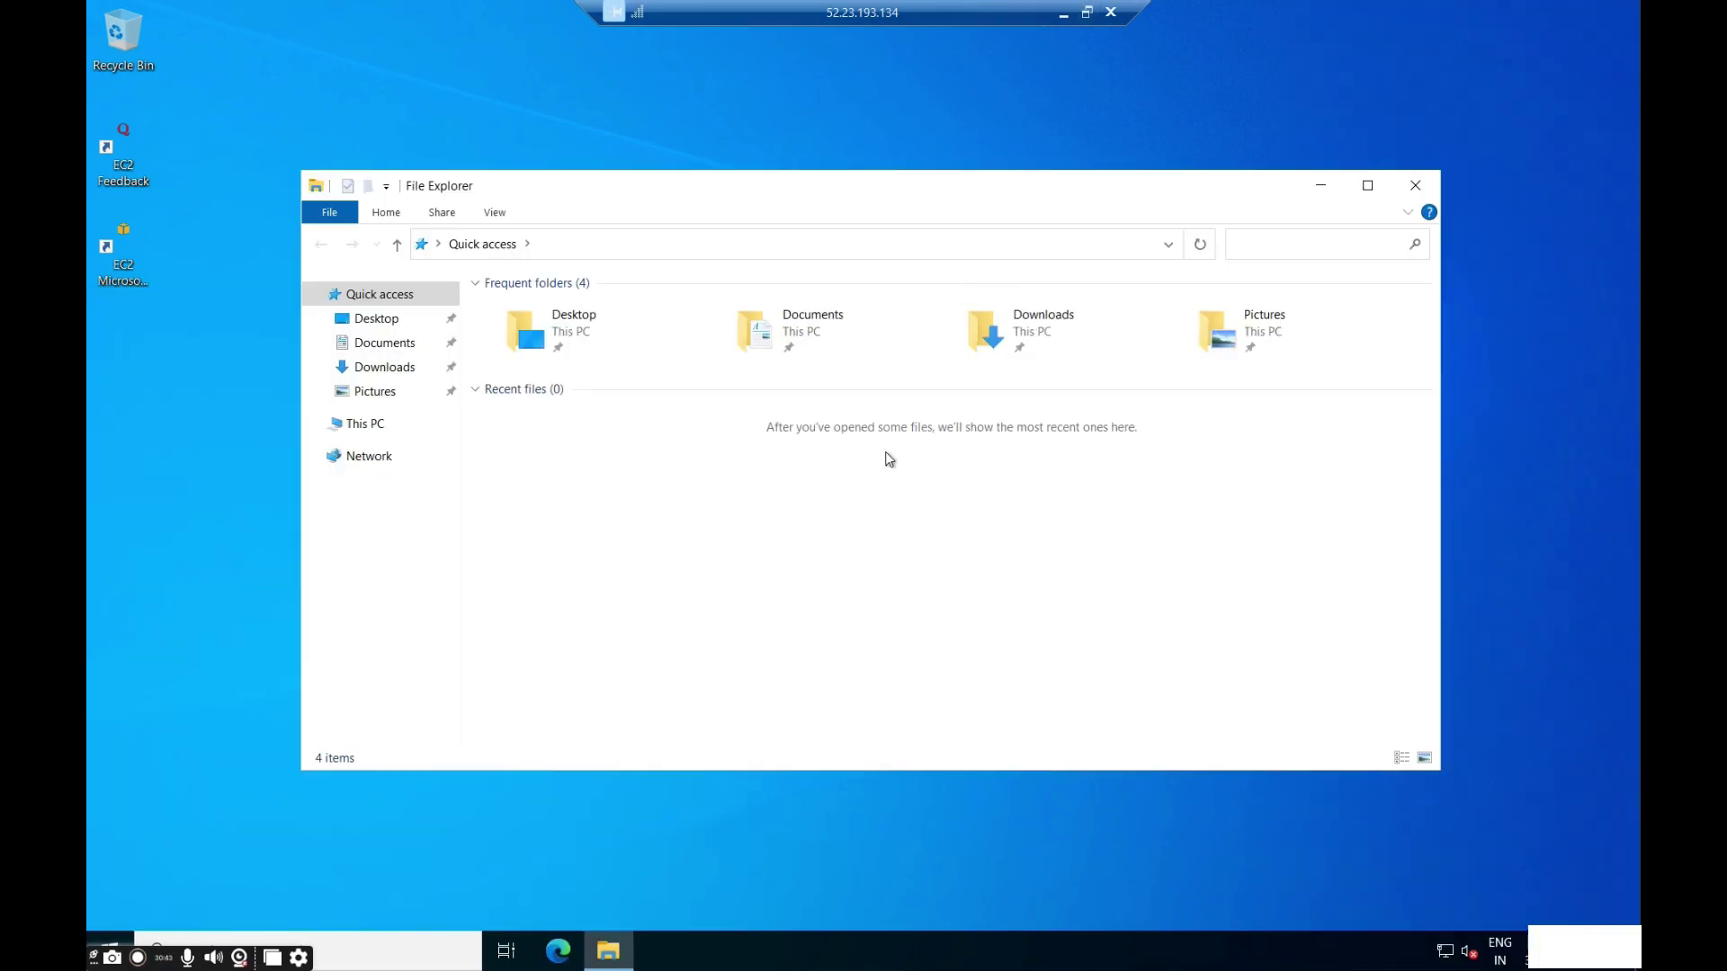
click(360, 428)
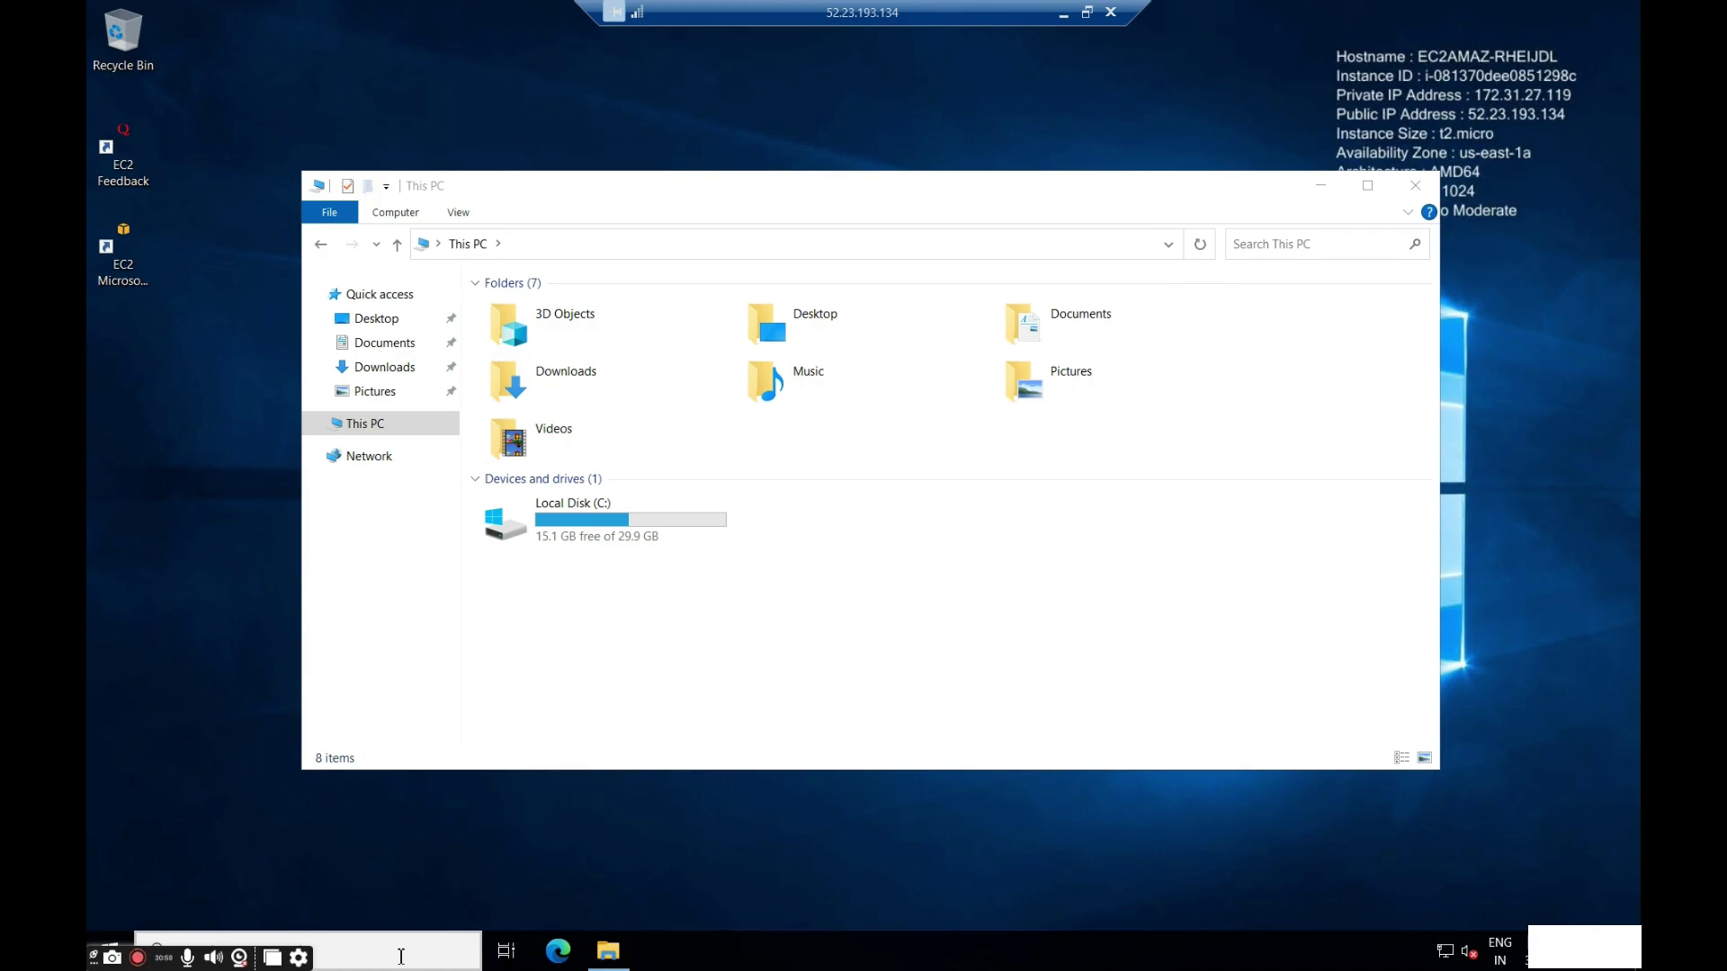
click(388, 949)
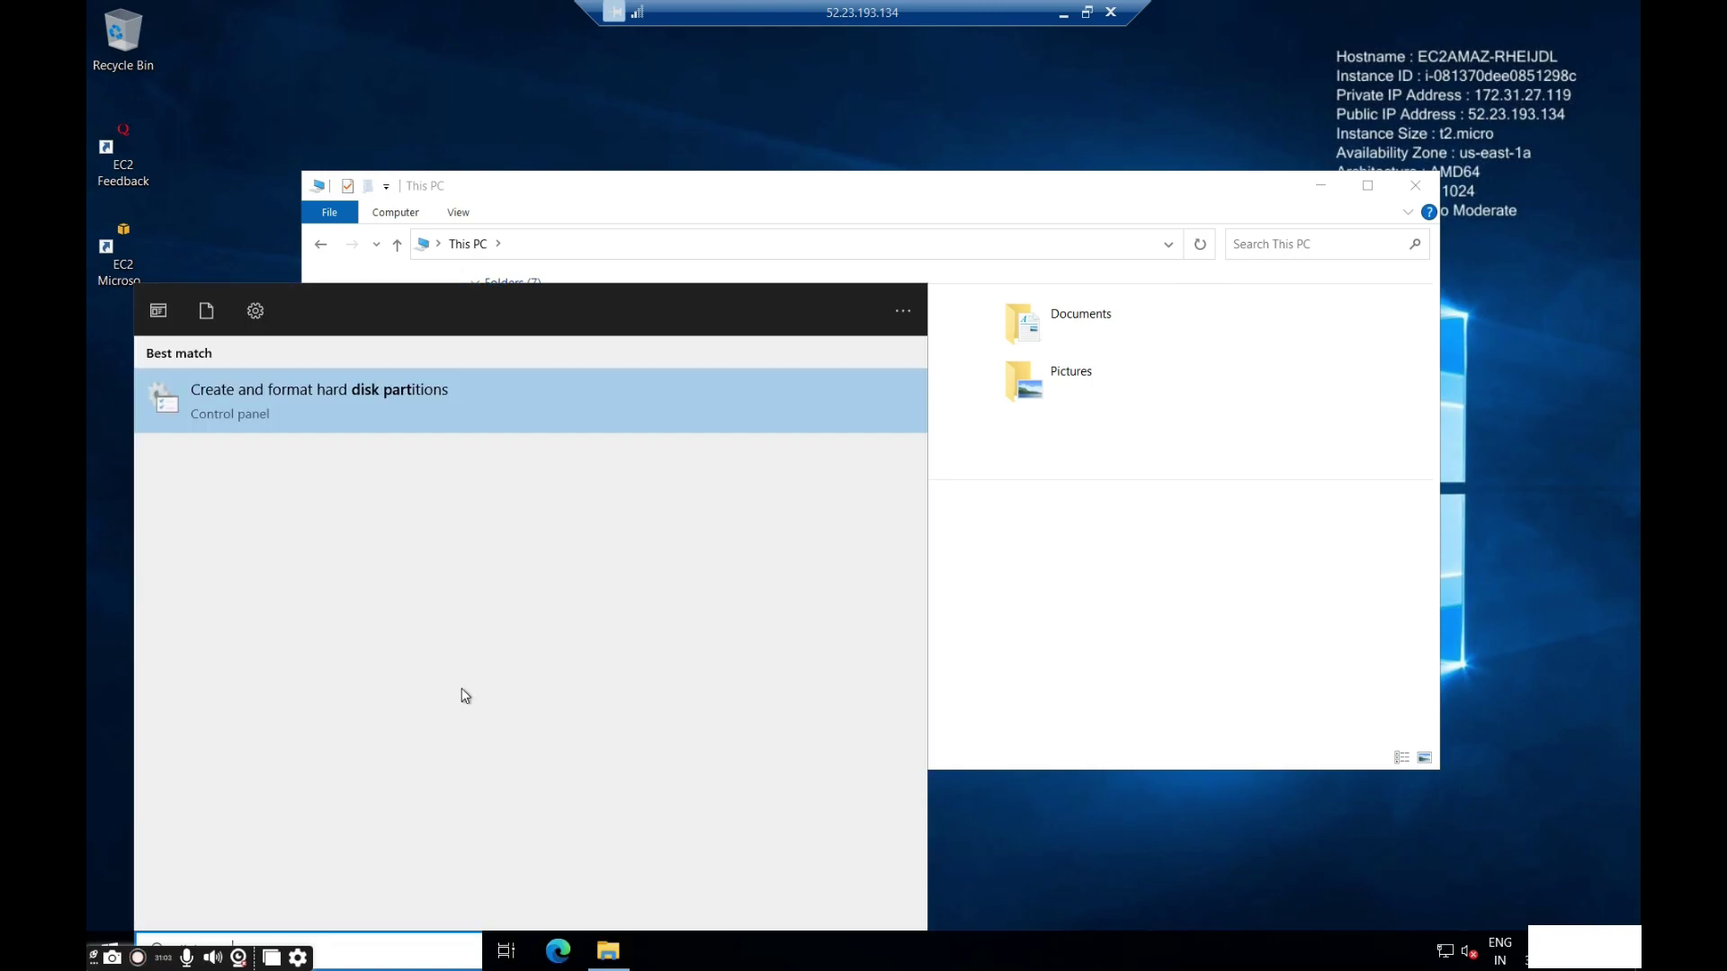
click(358, 401)
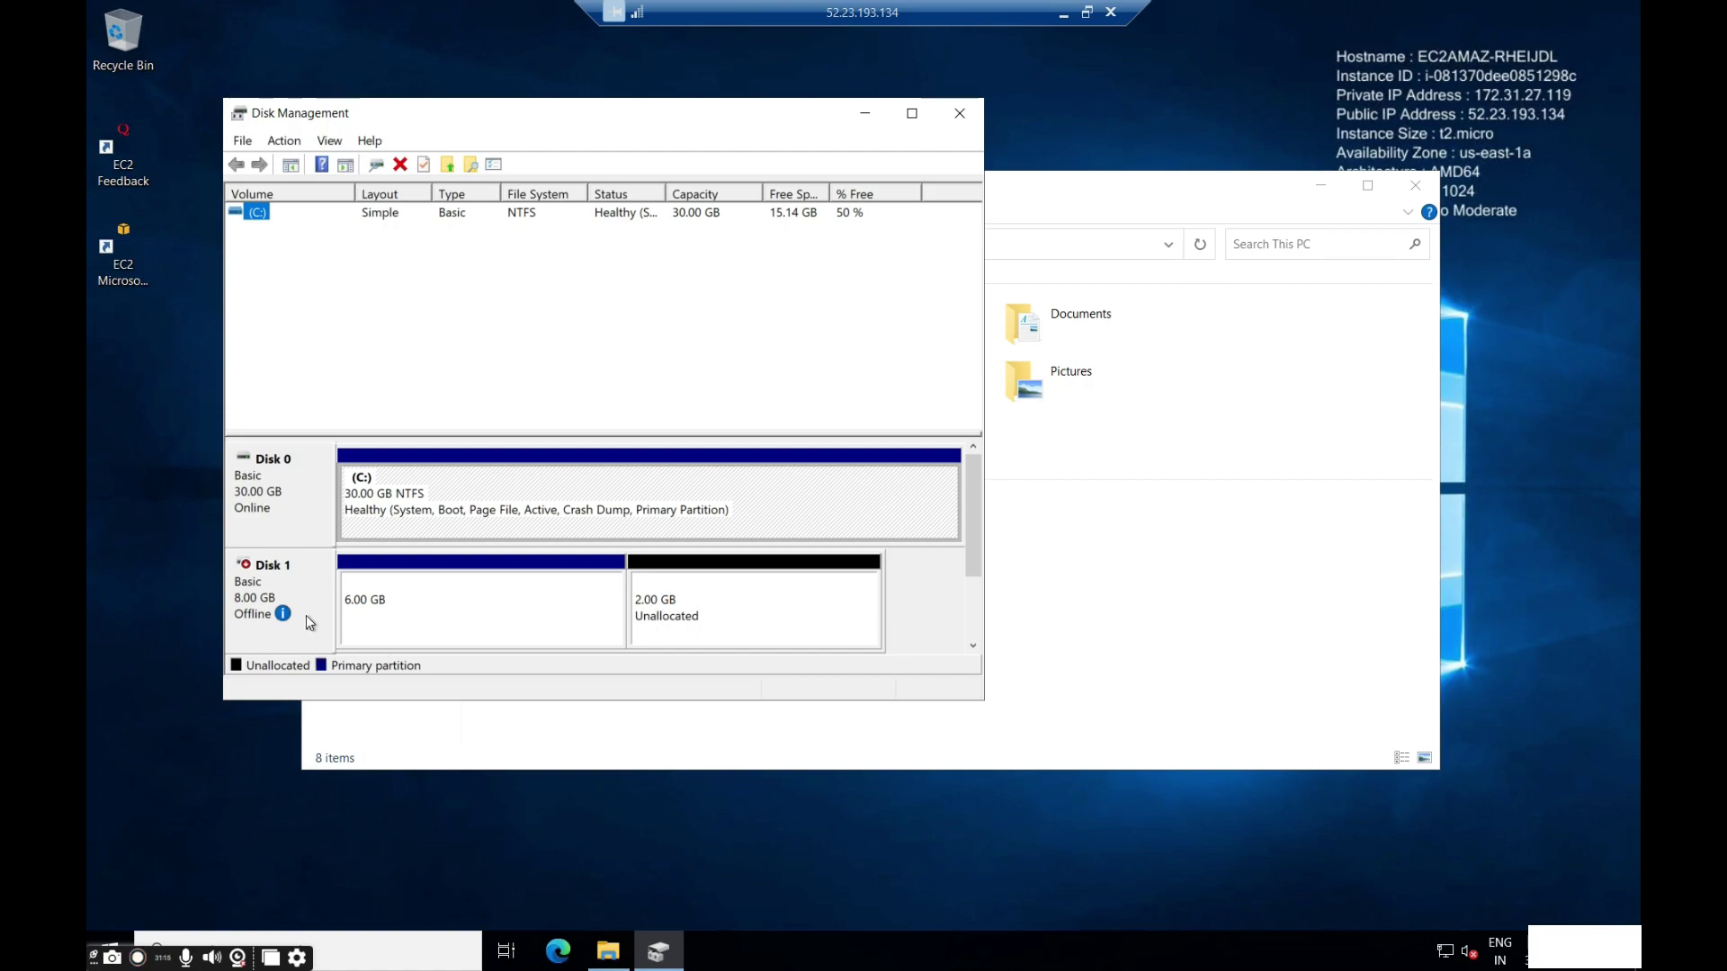
Bring the offline Disk 1 online after checking the 6.00 GB partition's options.
mouse_move(315, 619)
right_click(496, 629)
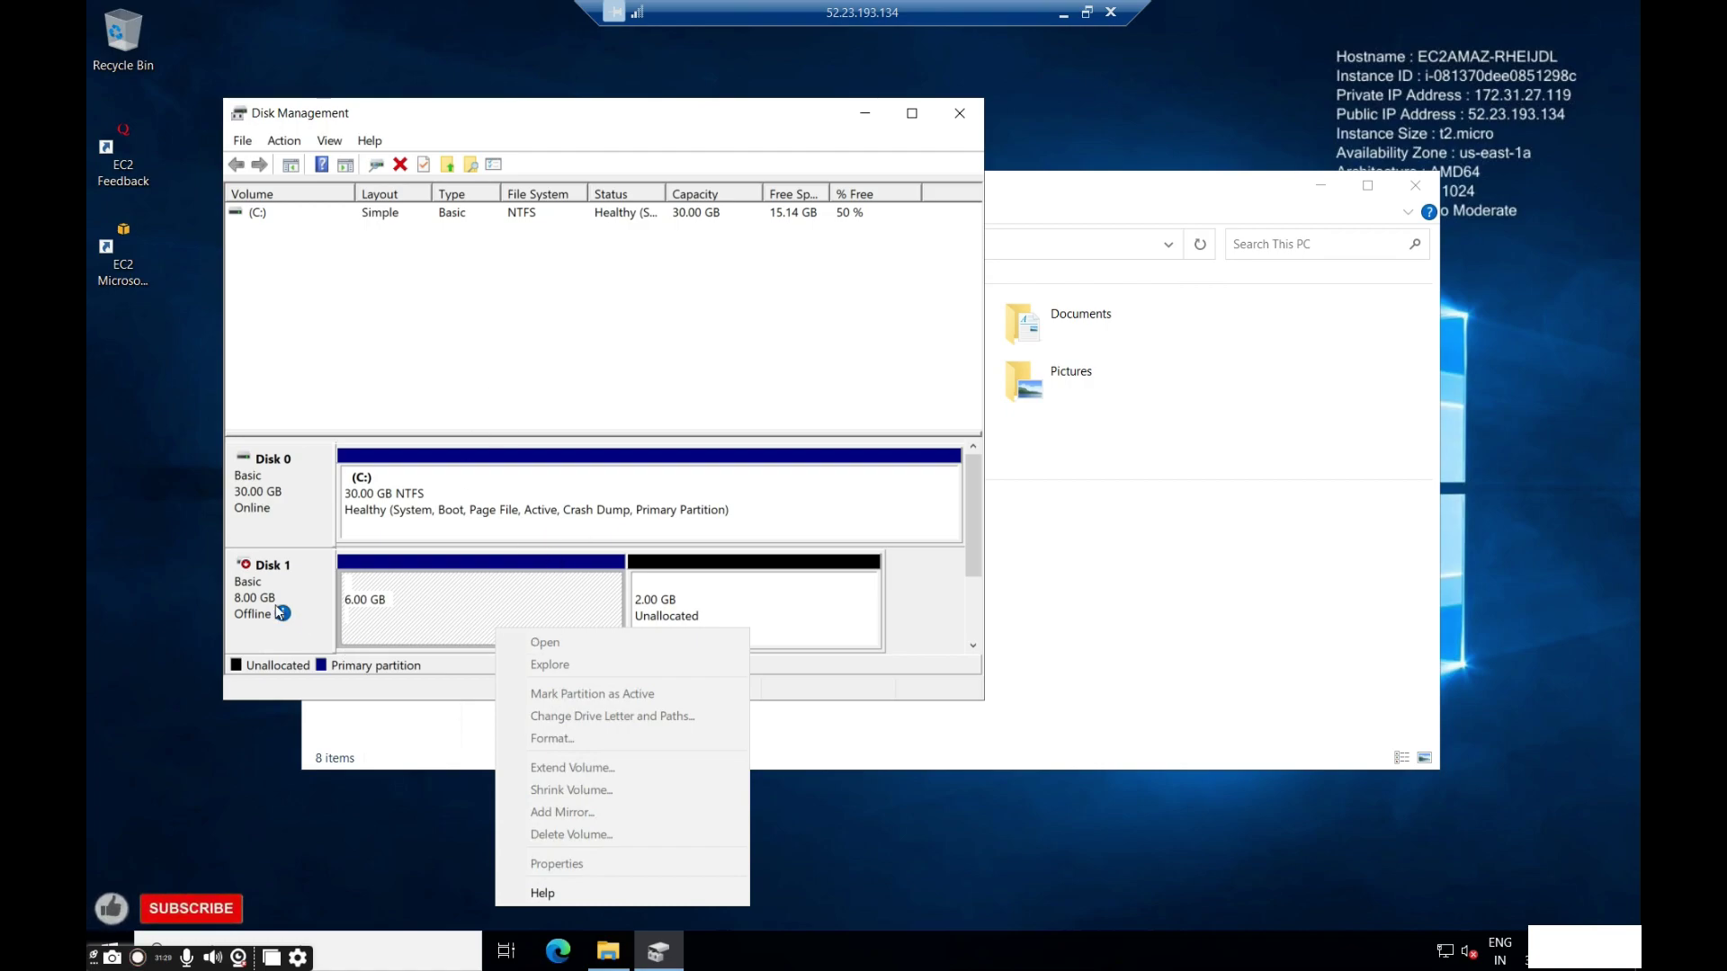
click(284, 621)
right_click(284, 619)
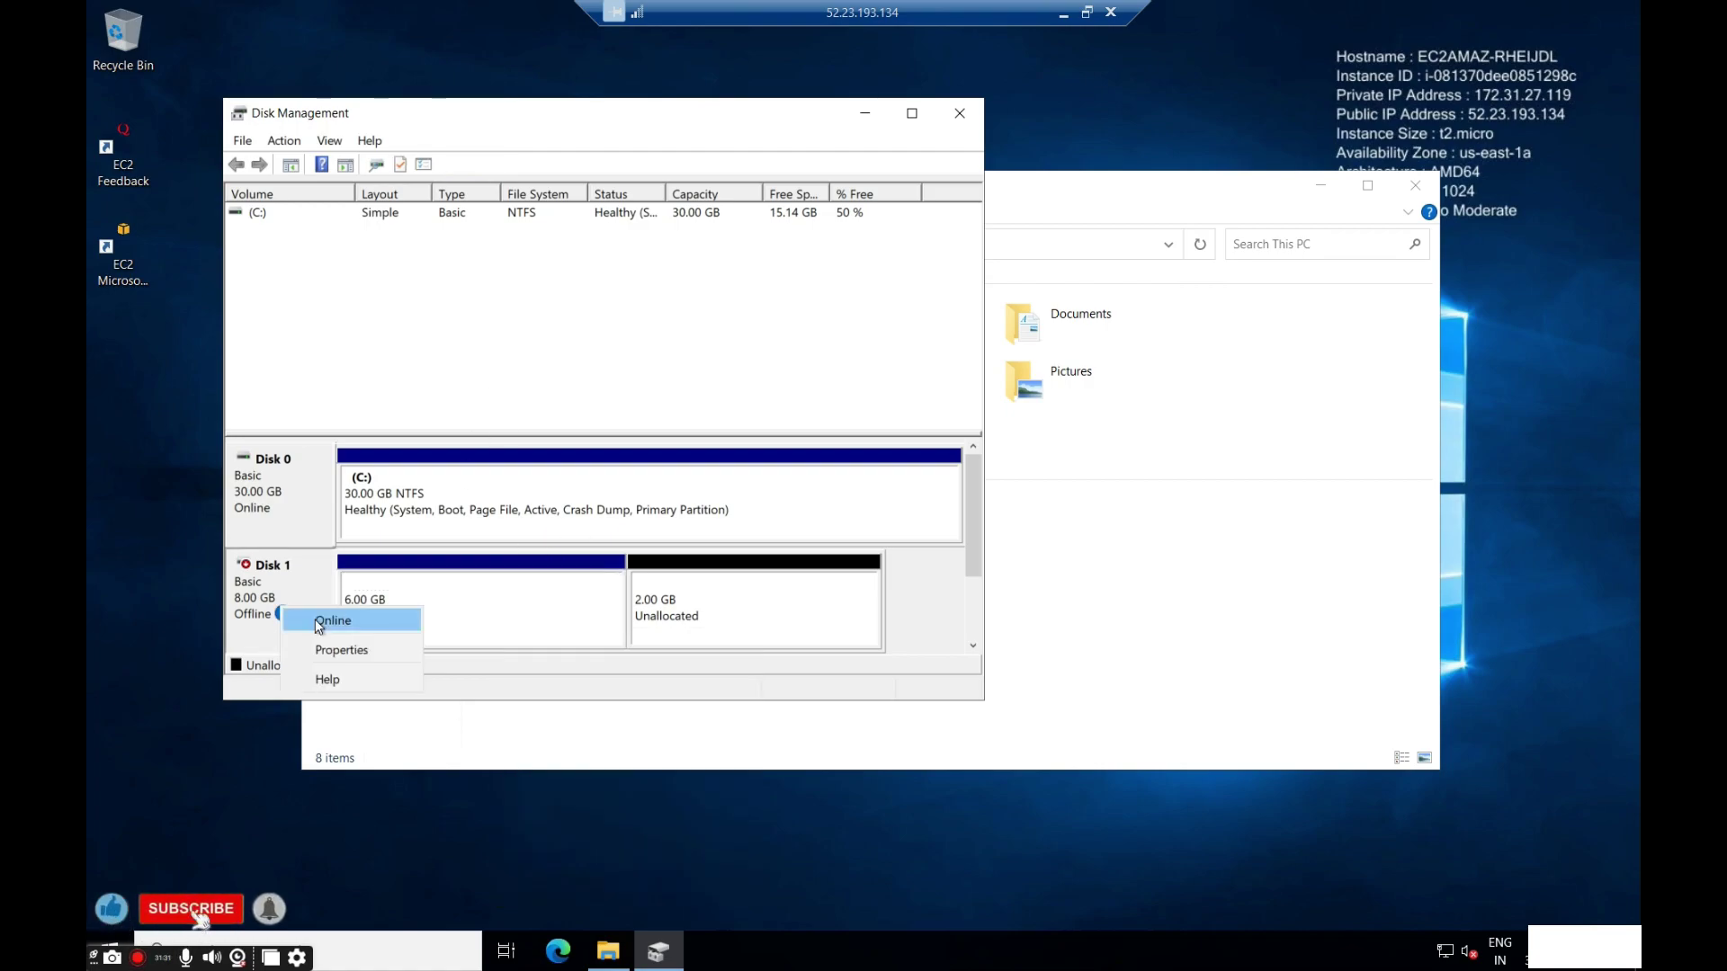
click(292, 620)
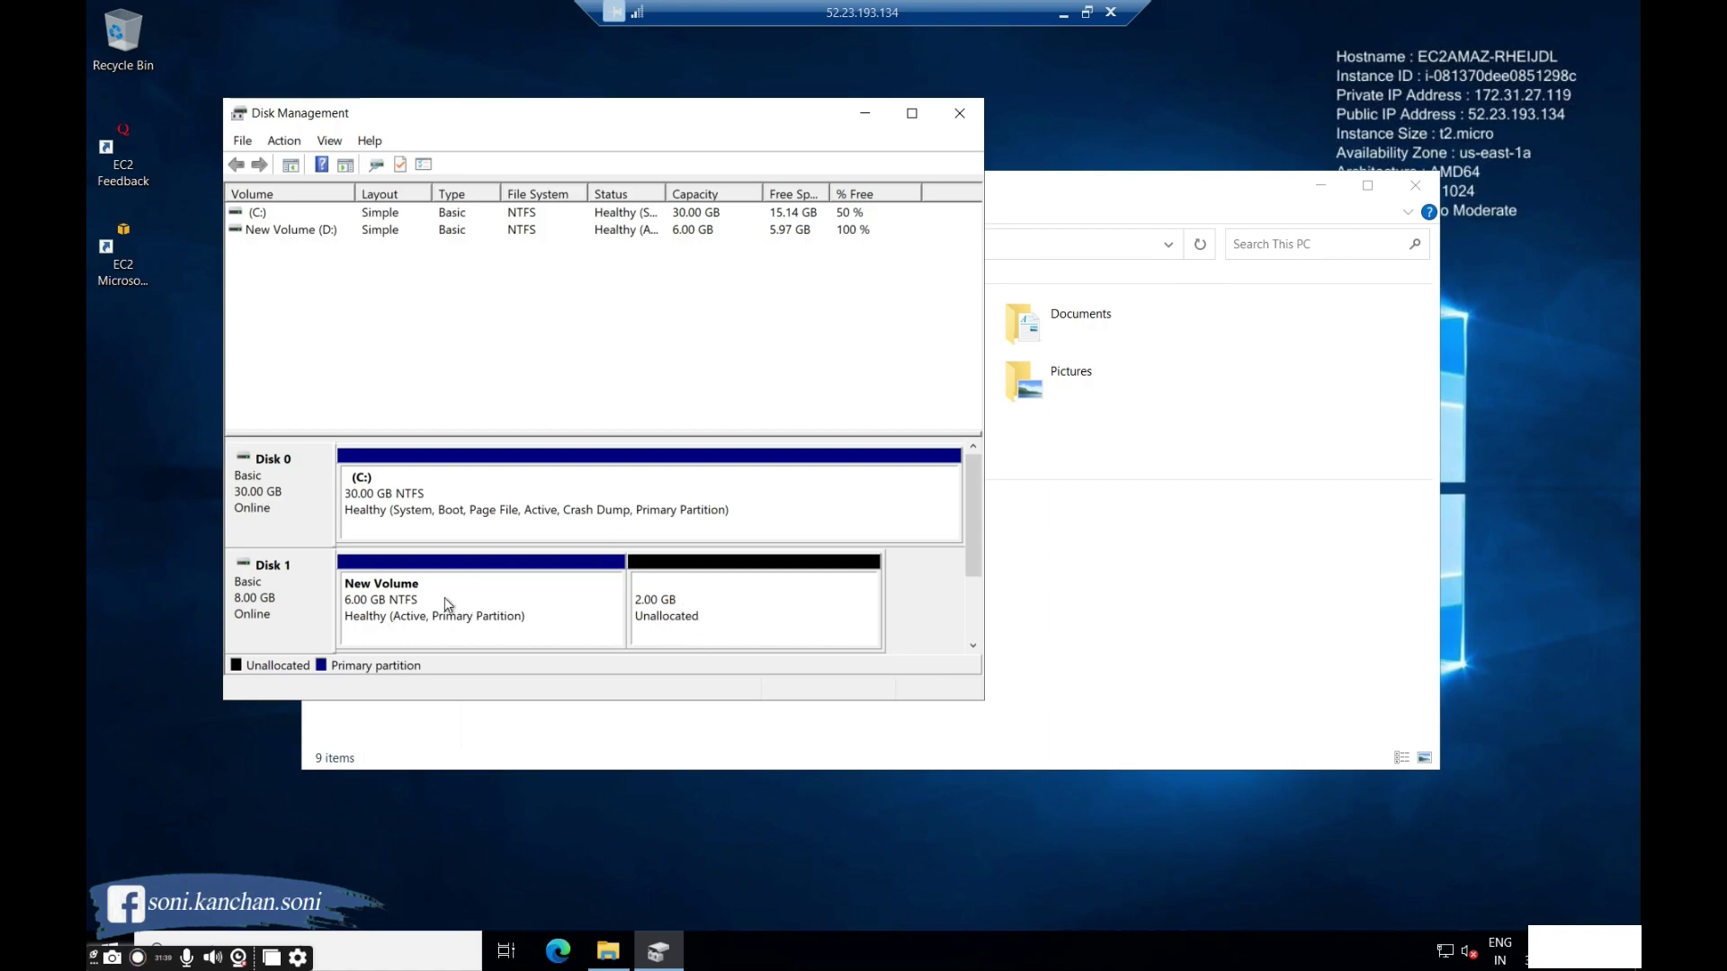
Extend New Volume (D:) with Disk 1's 2048 MB of unallocated space using the Extend Volume wizard.
right_click(450, 624)
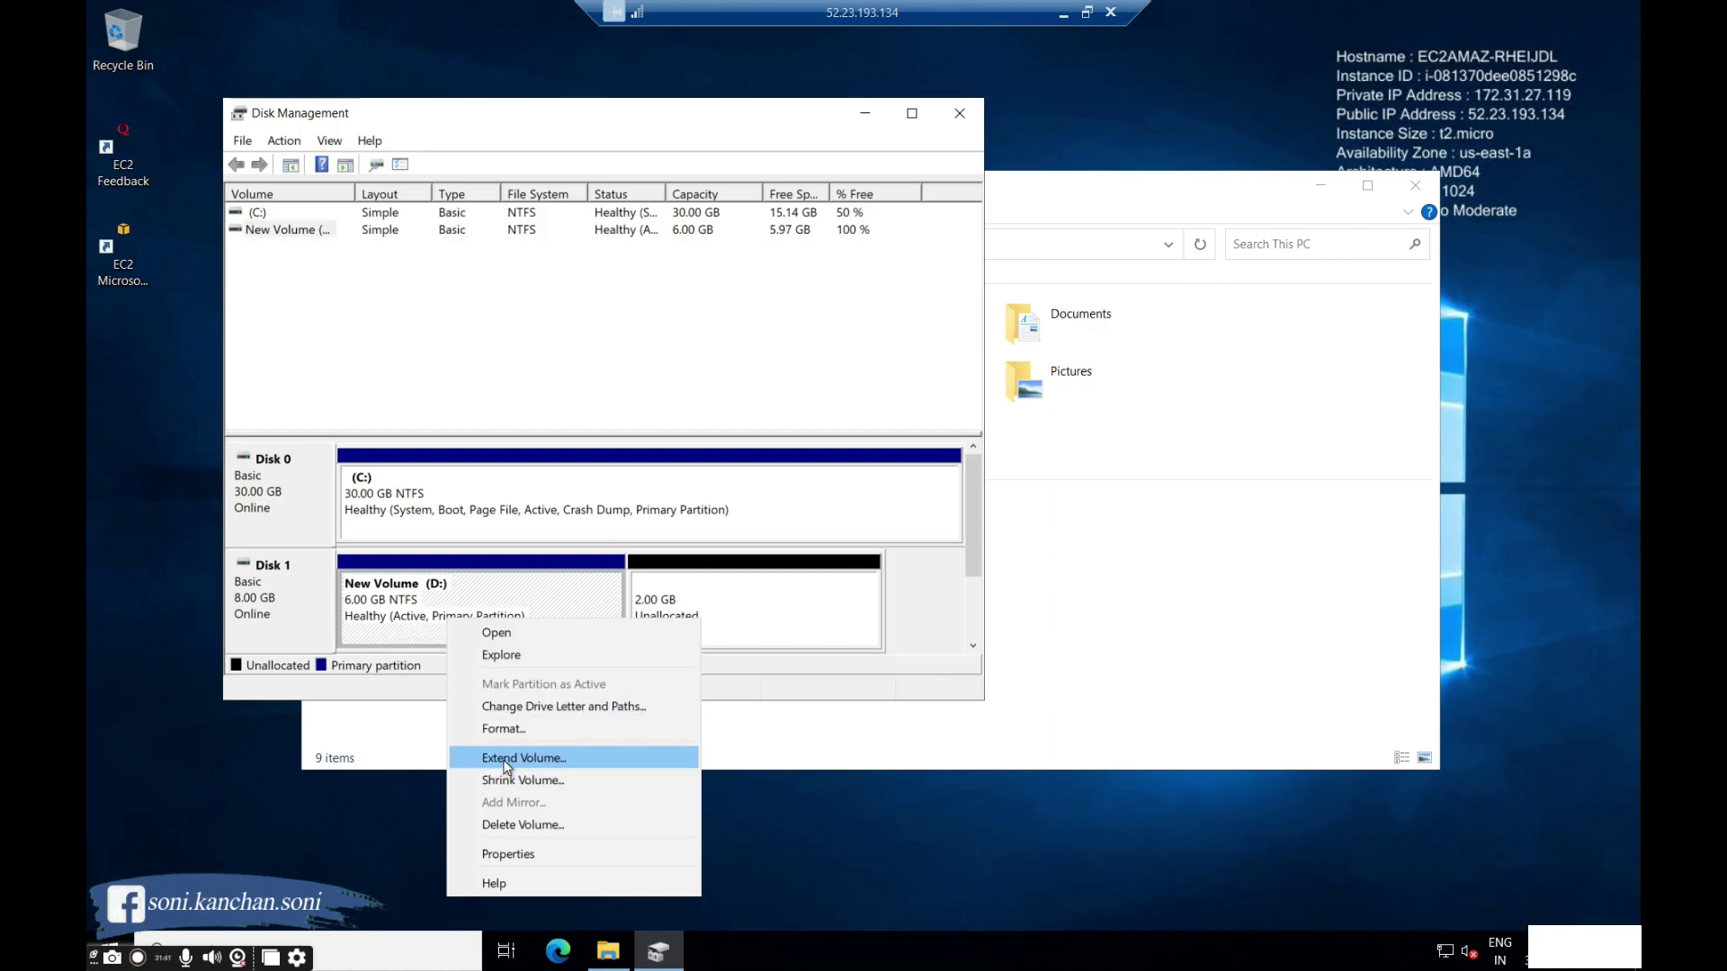
click(630, 758)
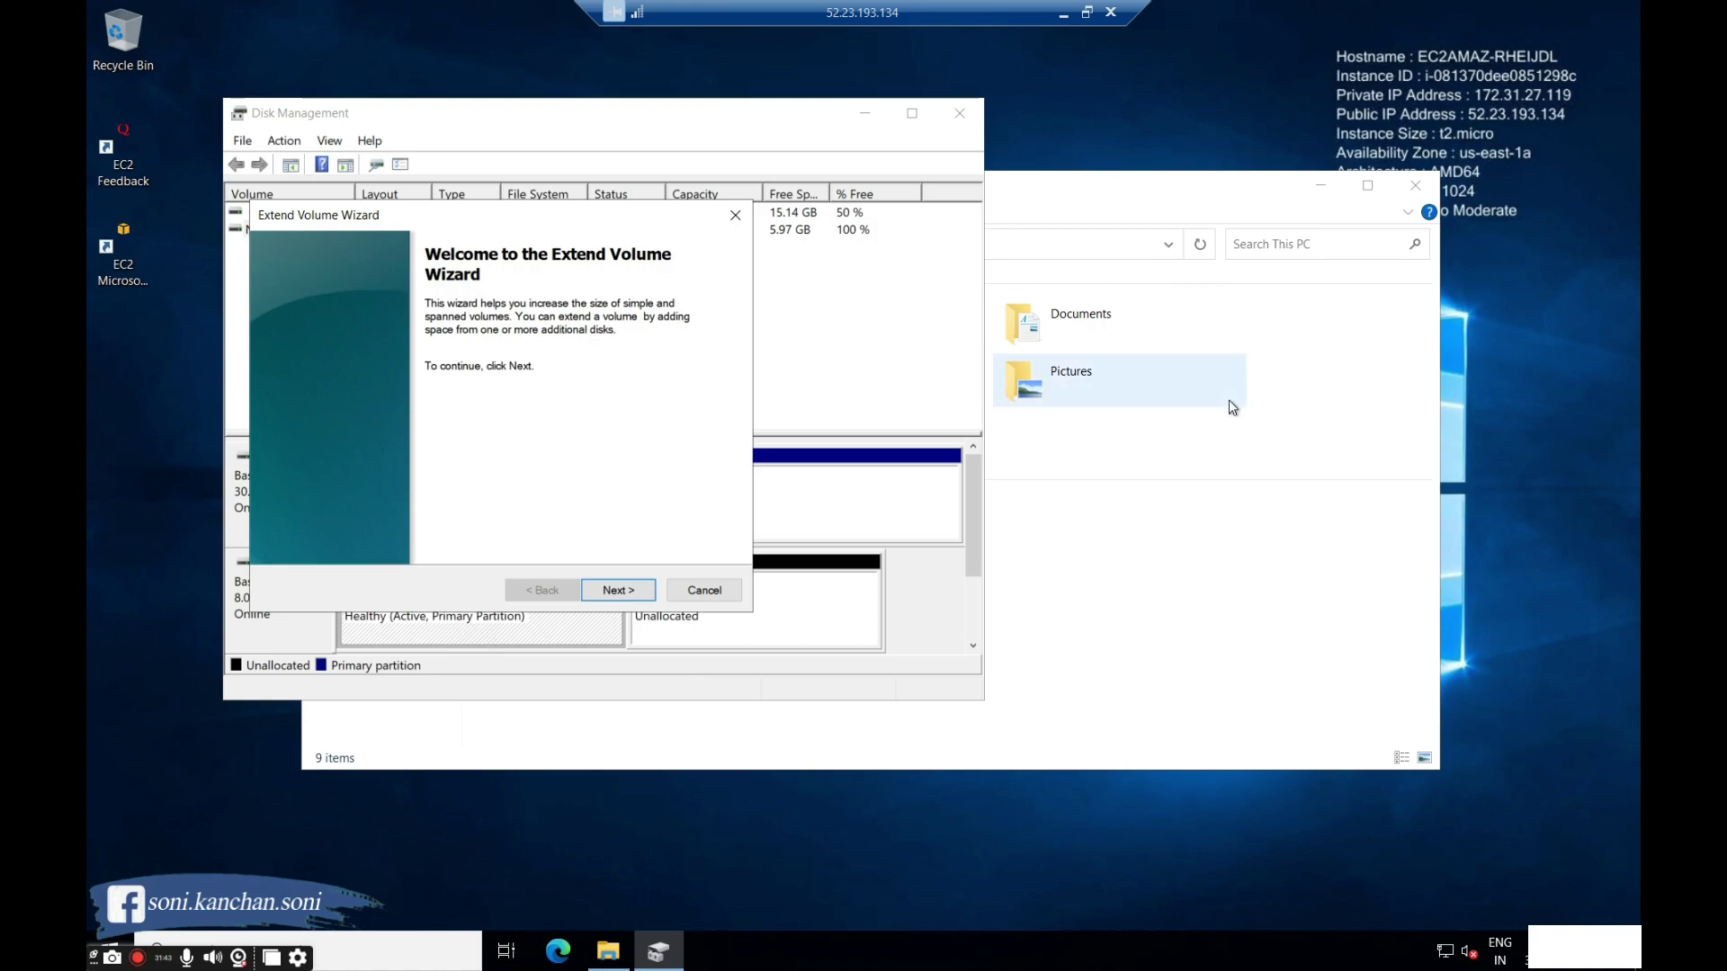
click(1106, 171)
double_click(826, 536)
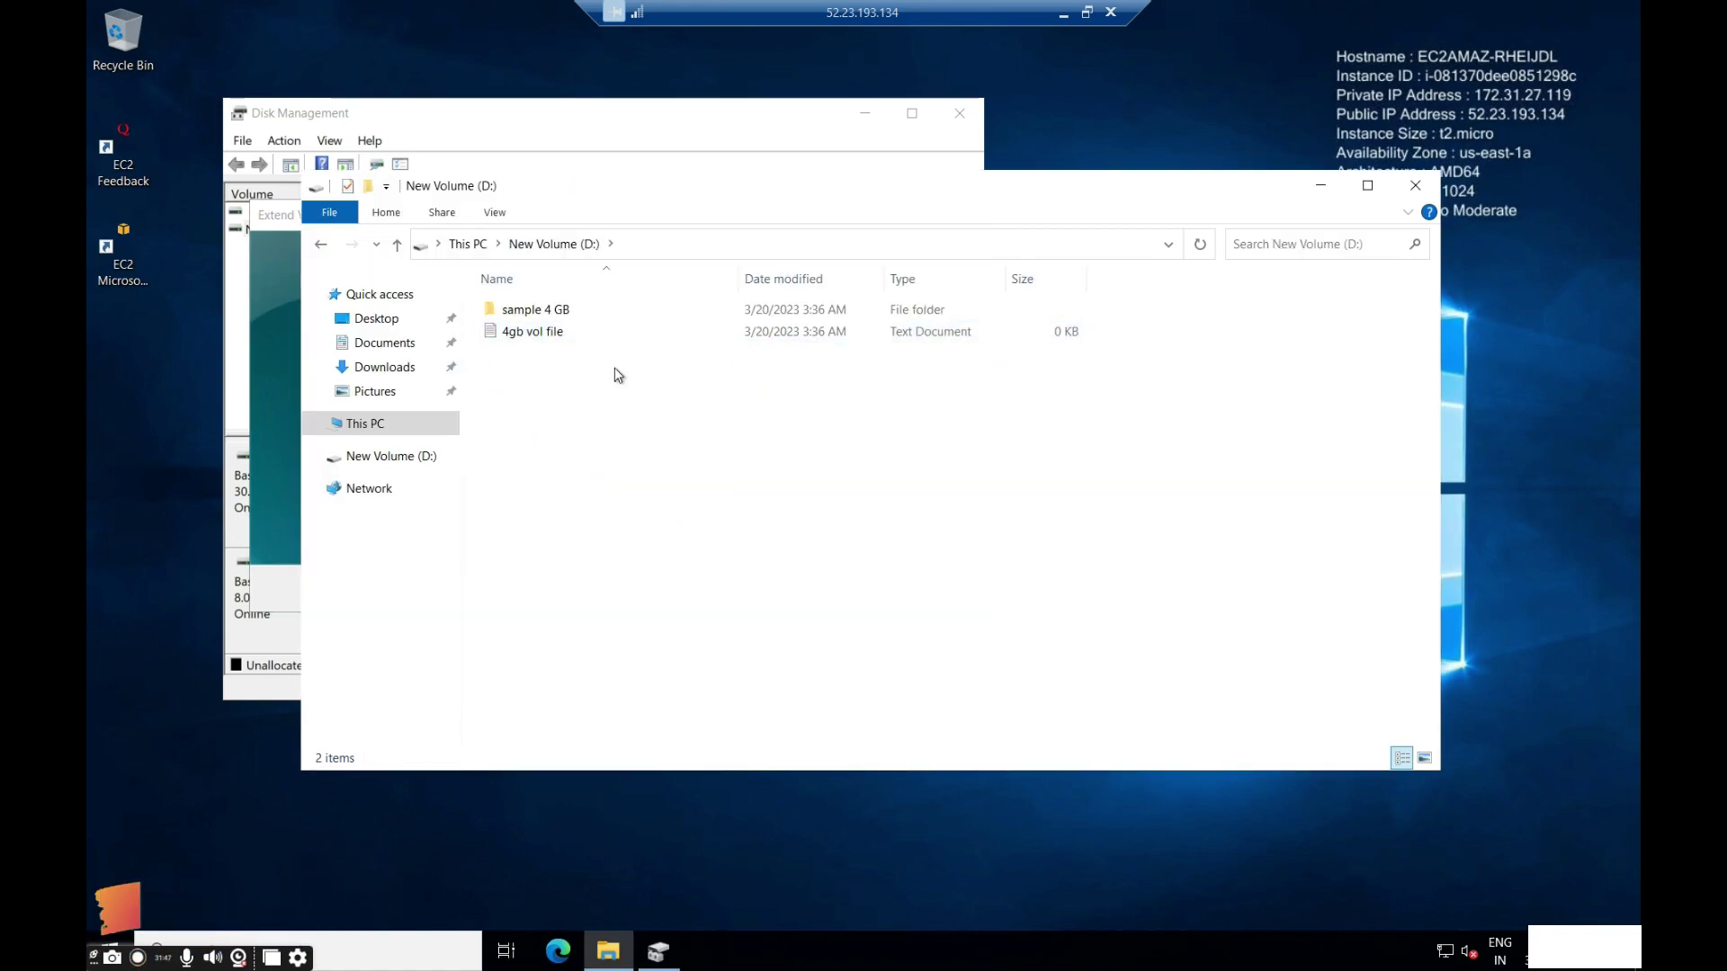
drag(1130, 180, 1147, 198)
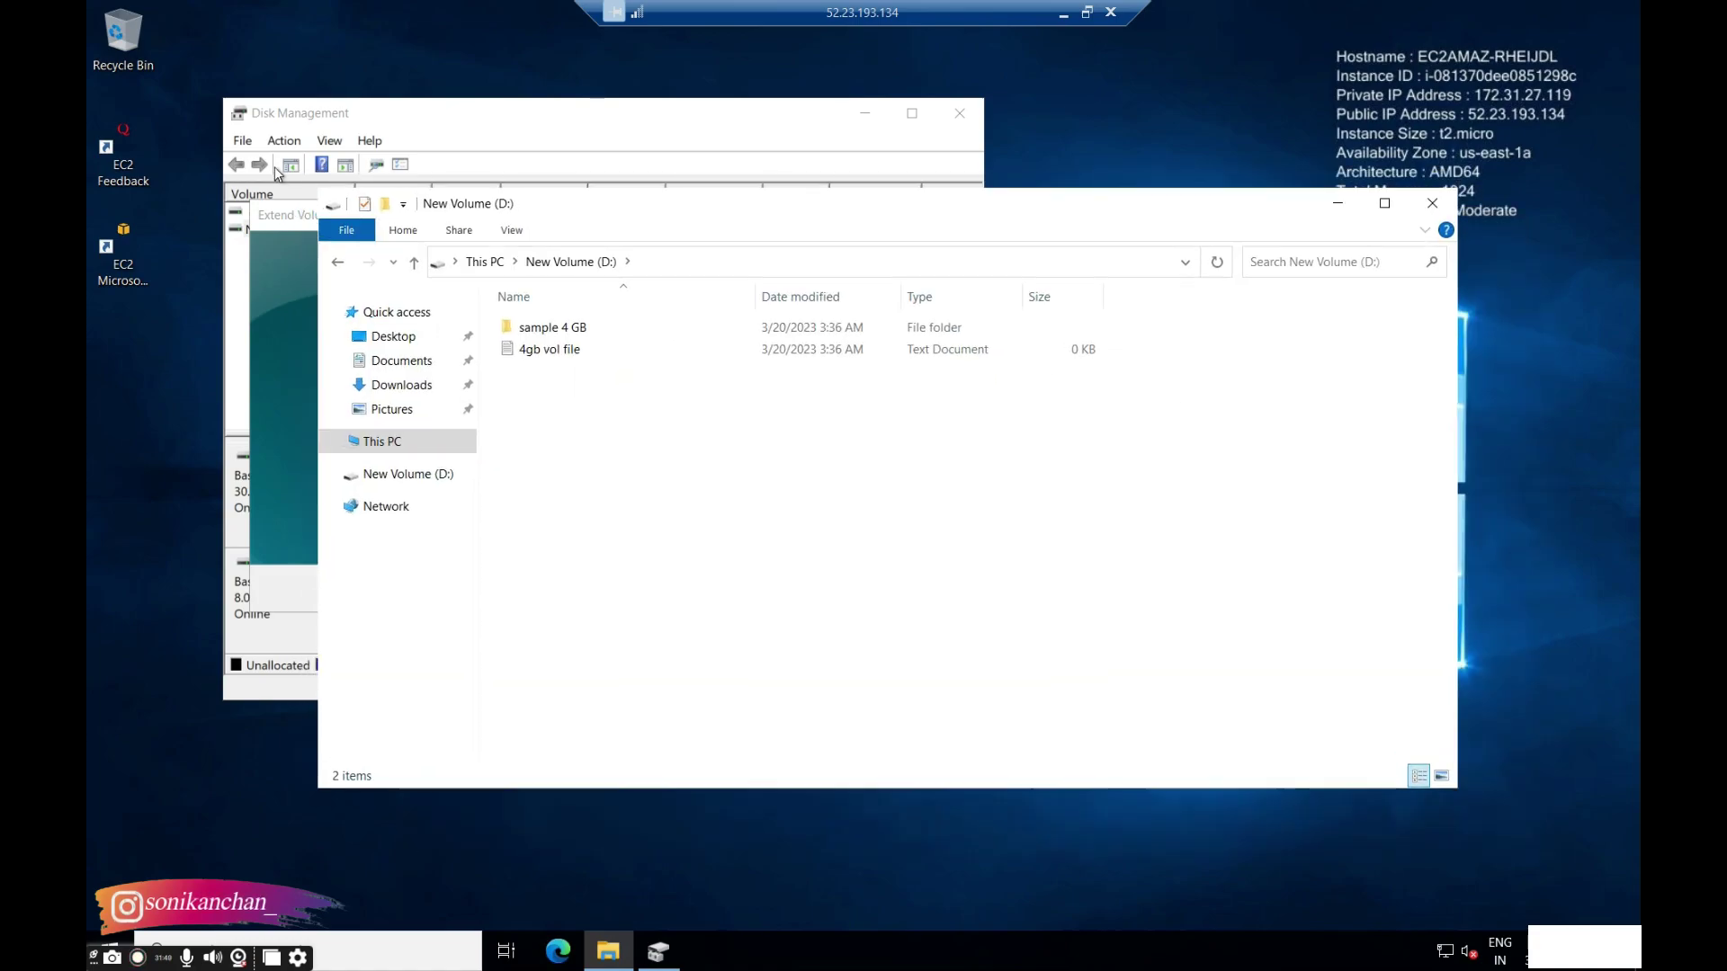
click(290, 227)
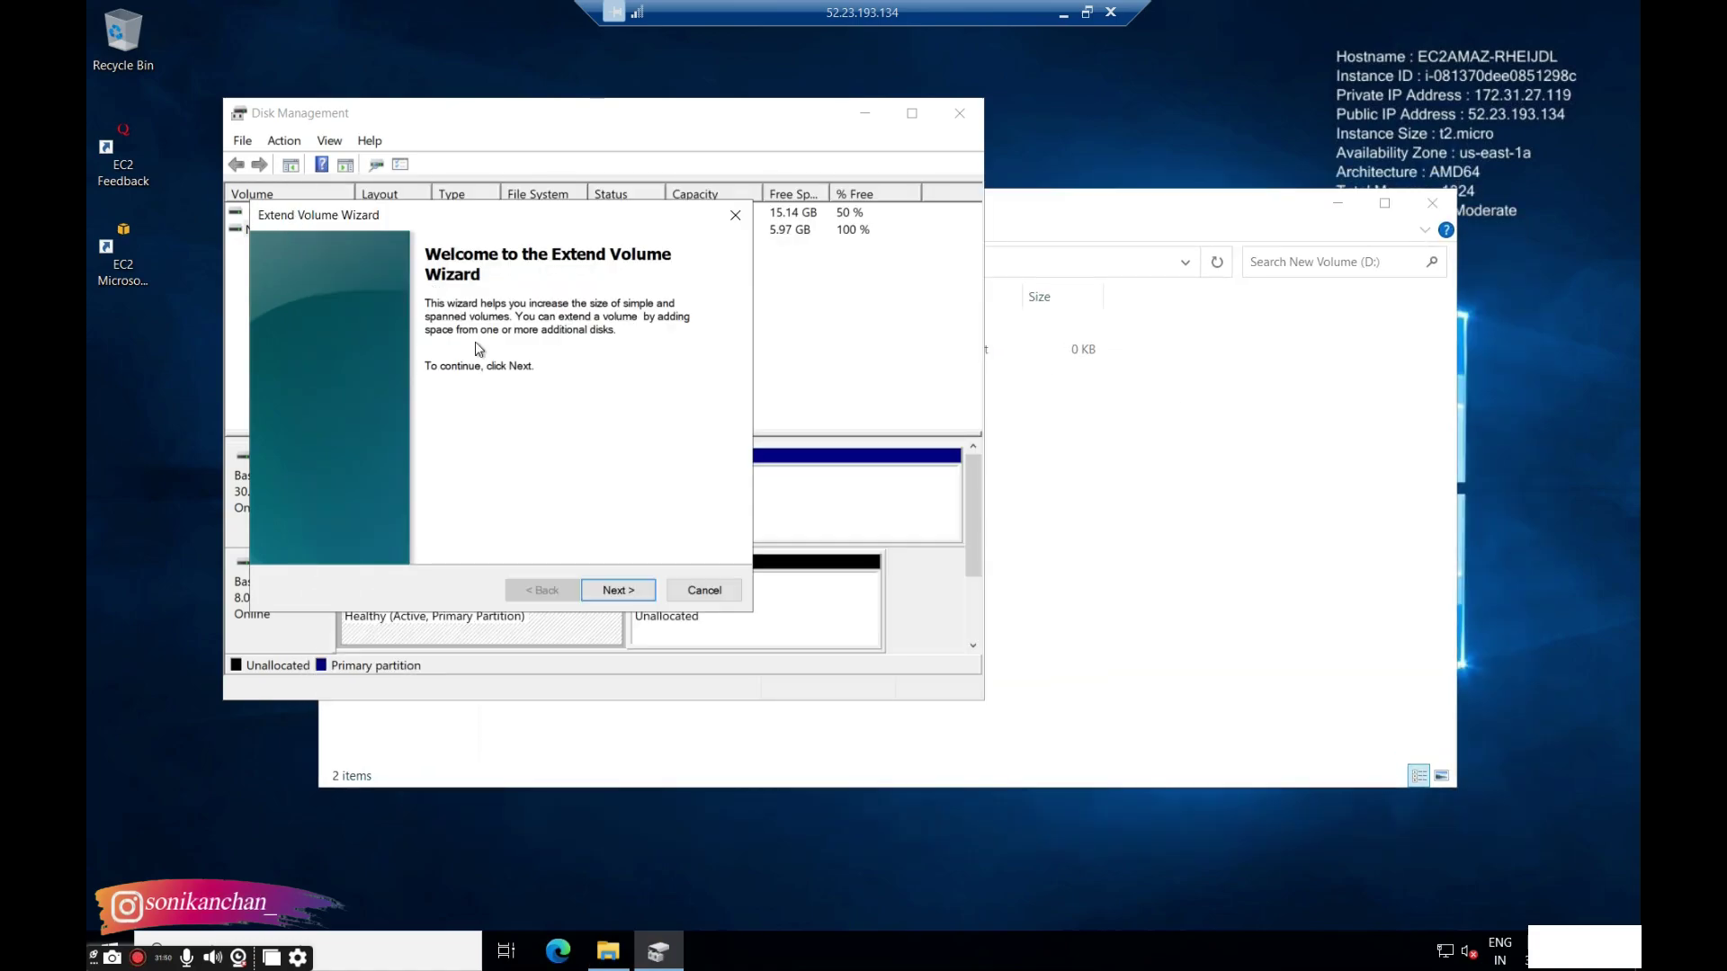
click(617, 590)
click(617, 590)
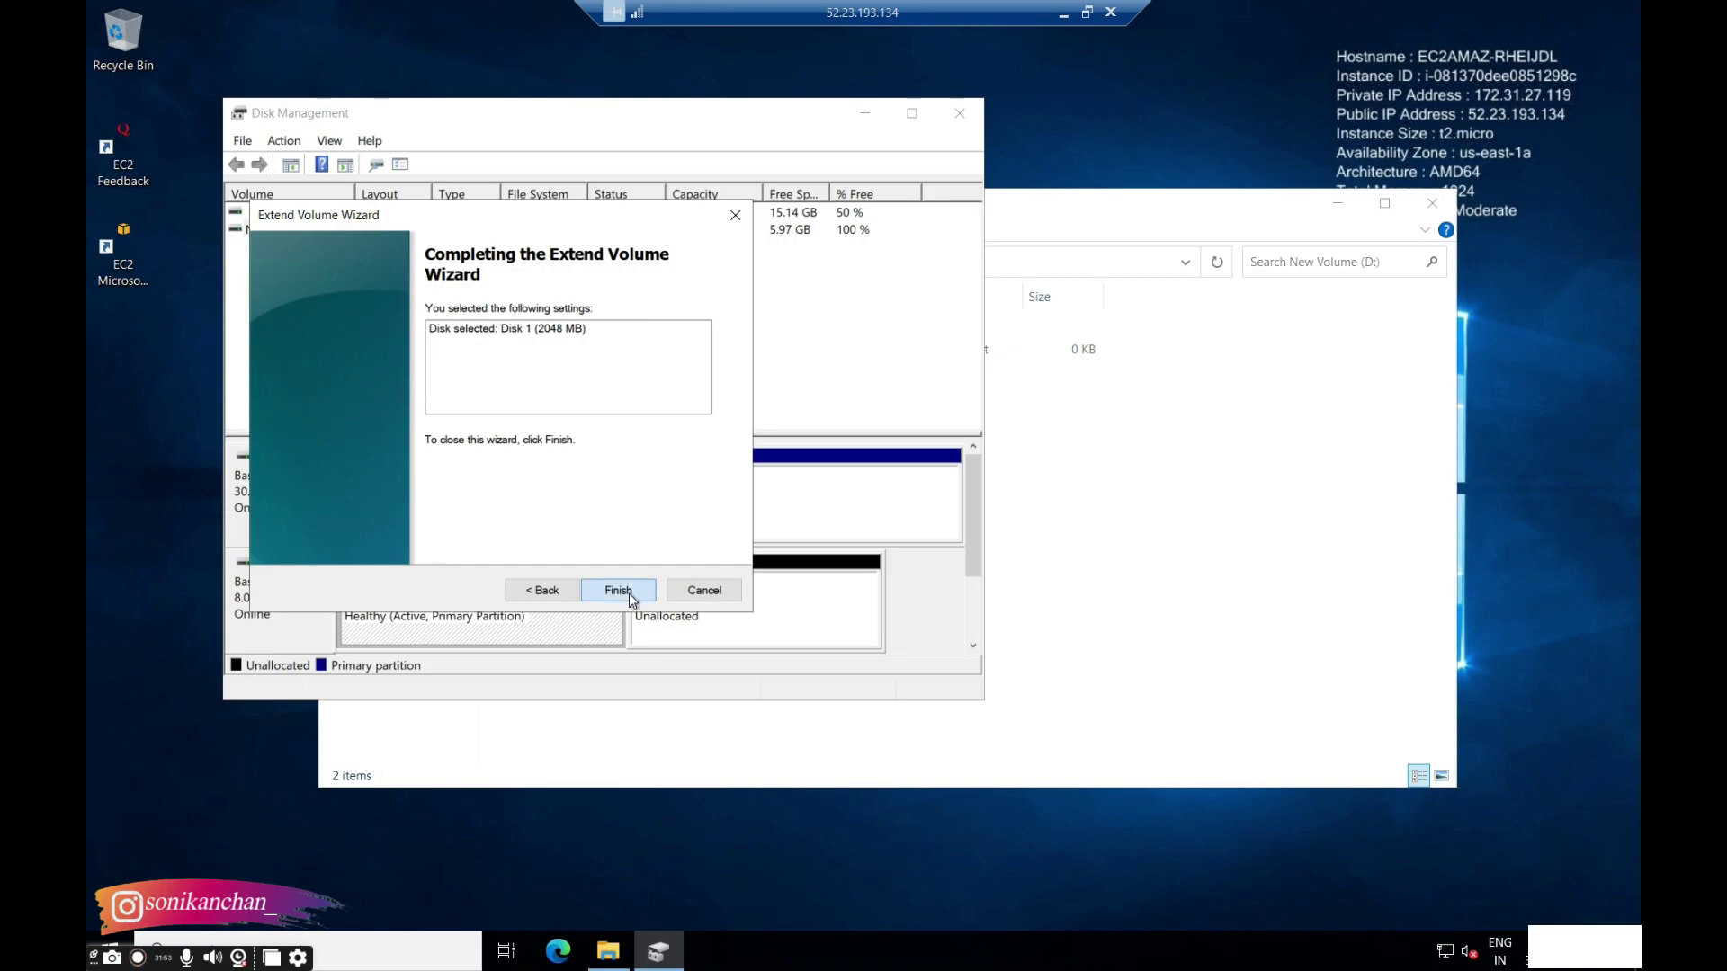
click(617, 590)
Open New Volume (D:) from This PC to check its contents, then minimize the remote session.
click(1190, 465)
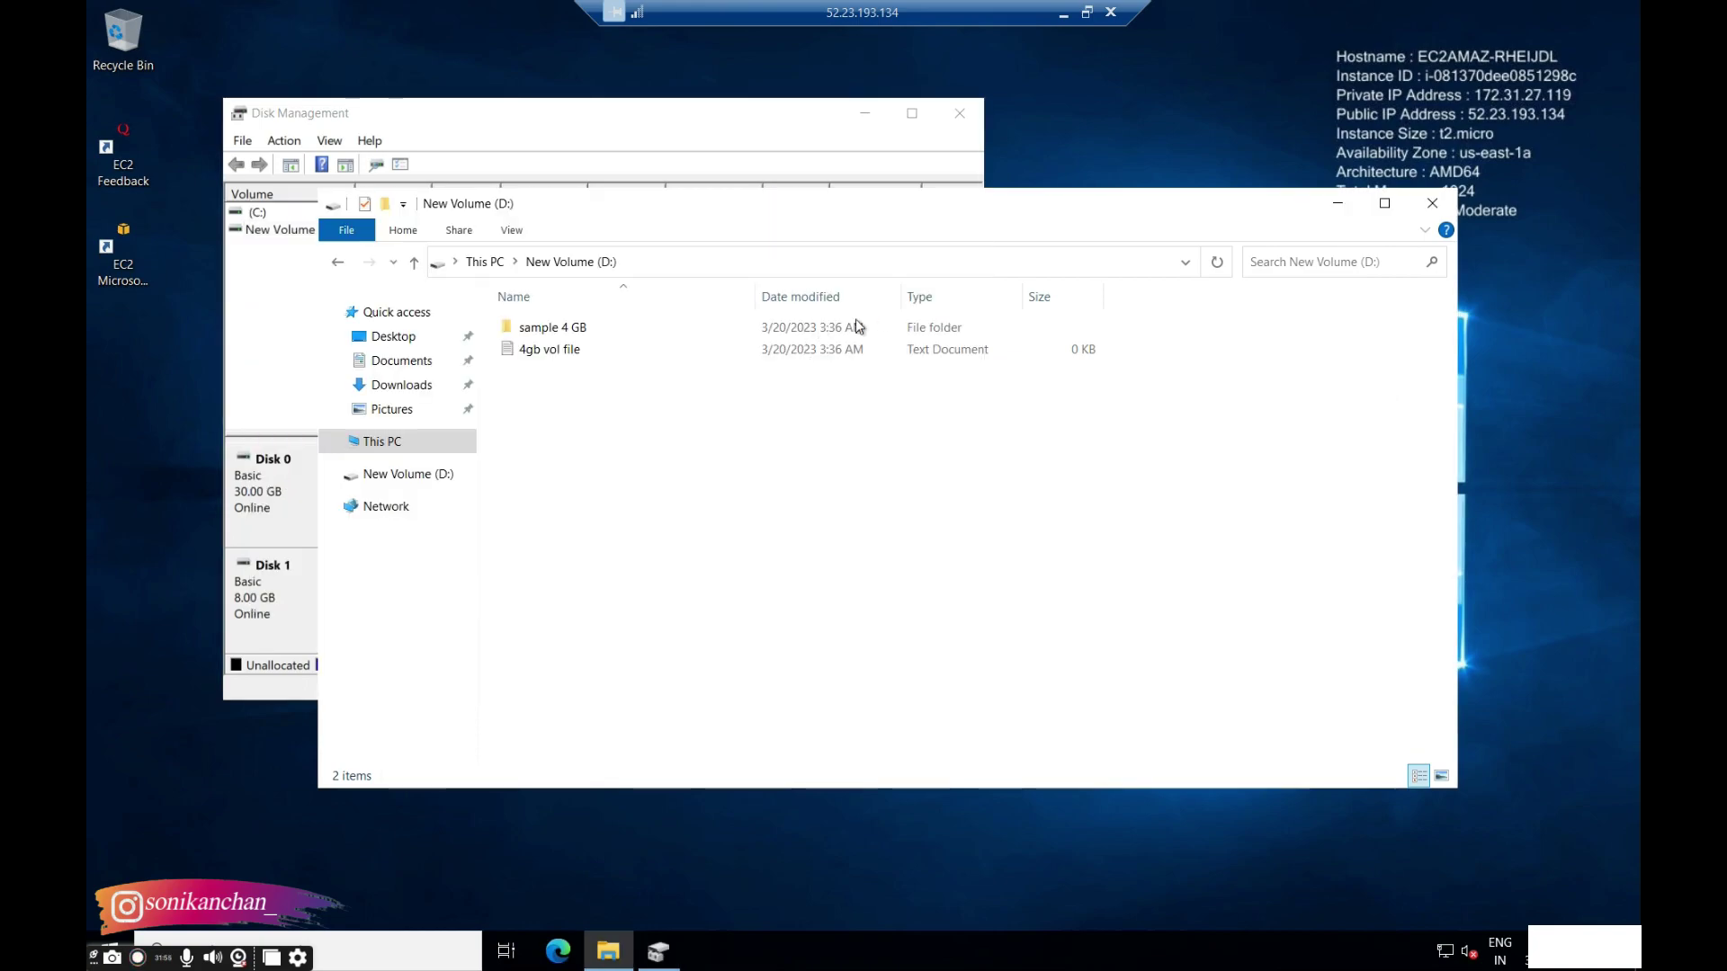
click(486, 261)
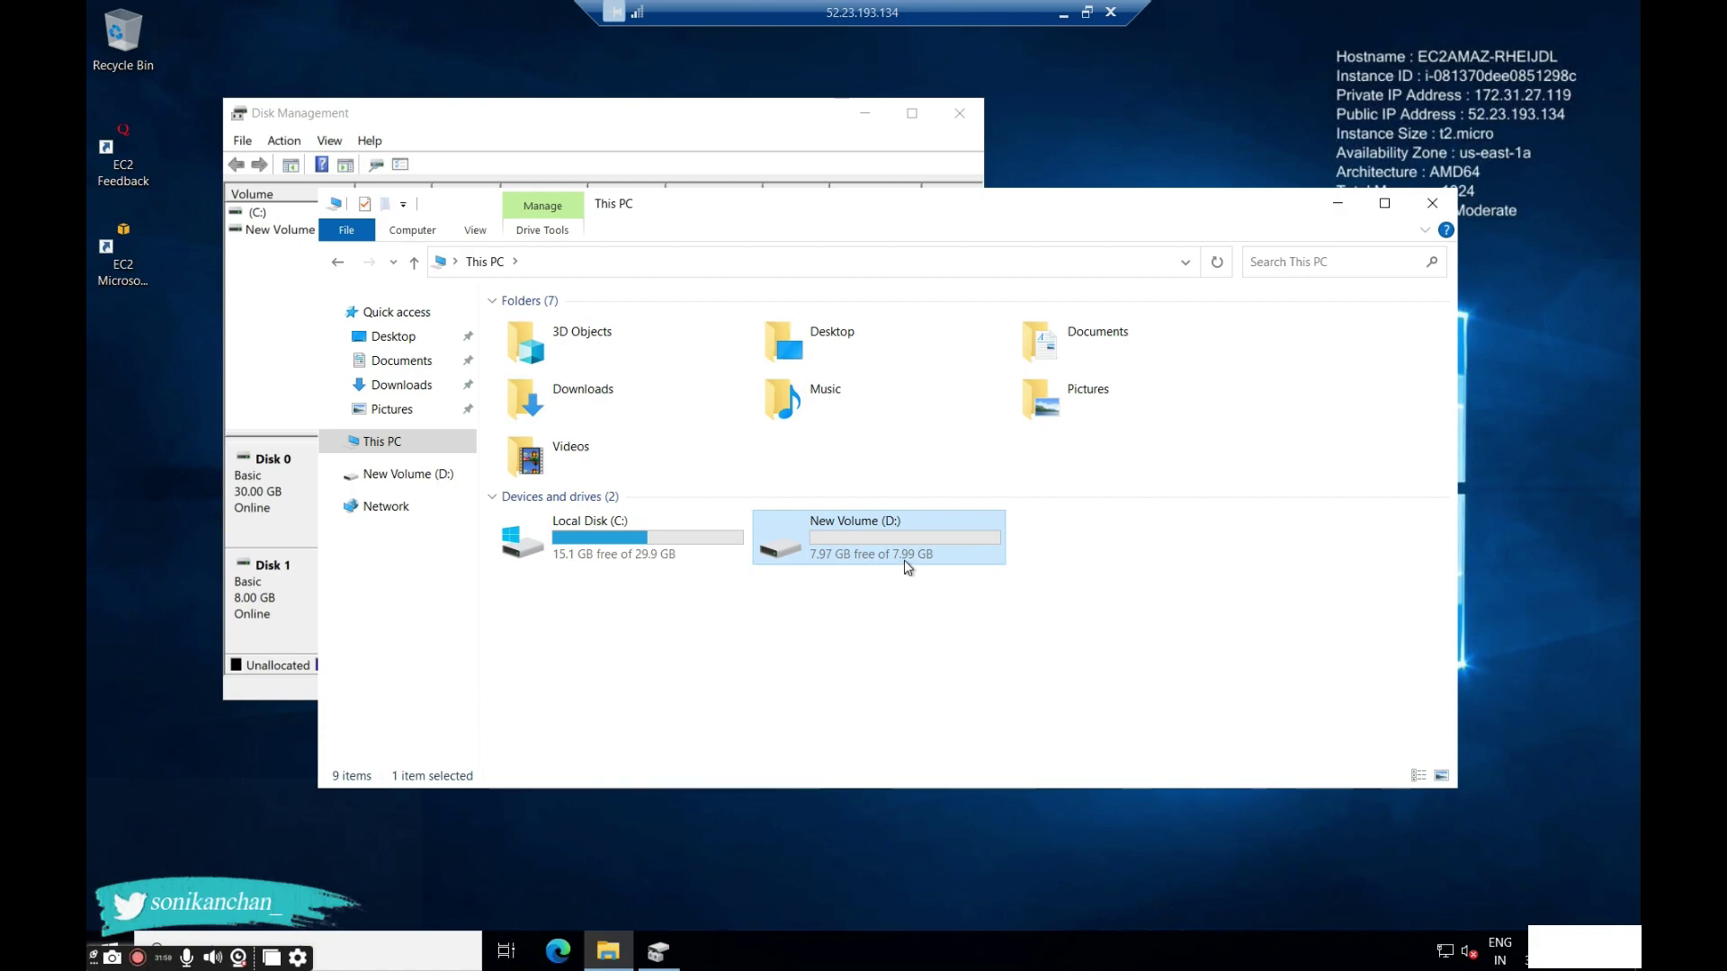
double_click(907, 566)
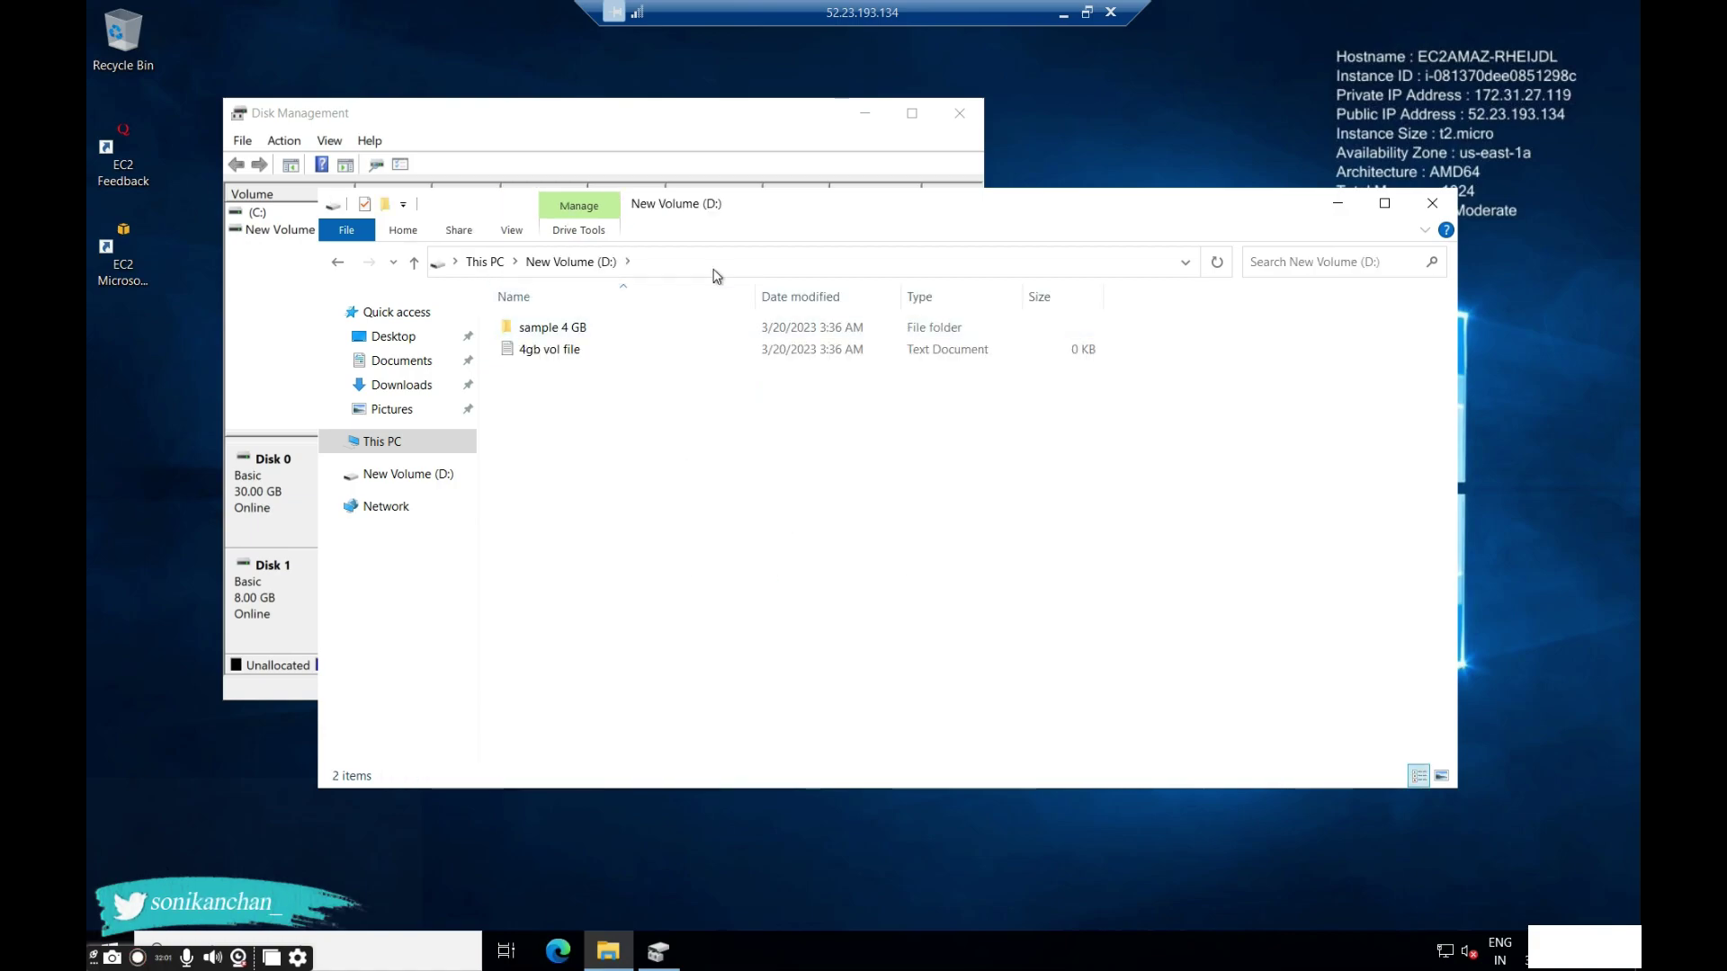
click(1064, 14)
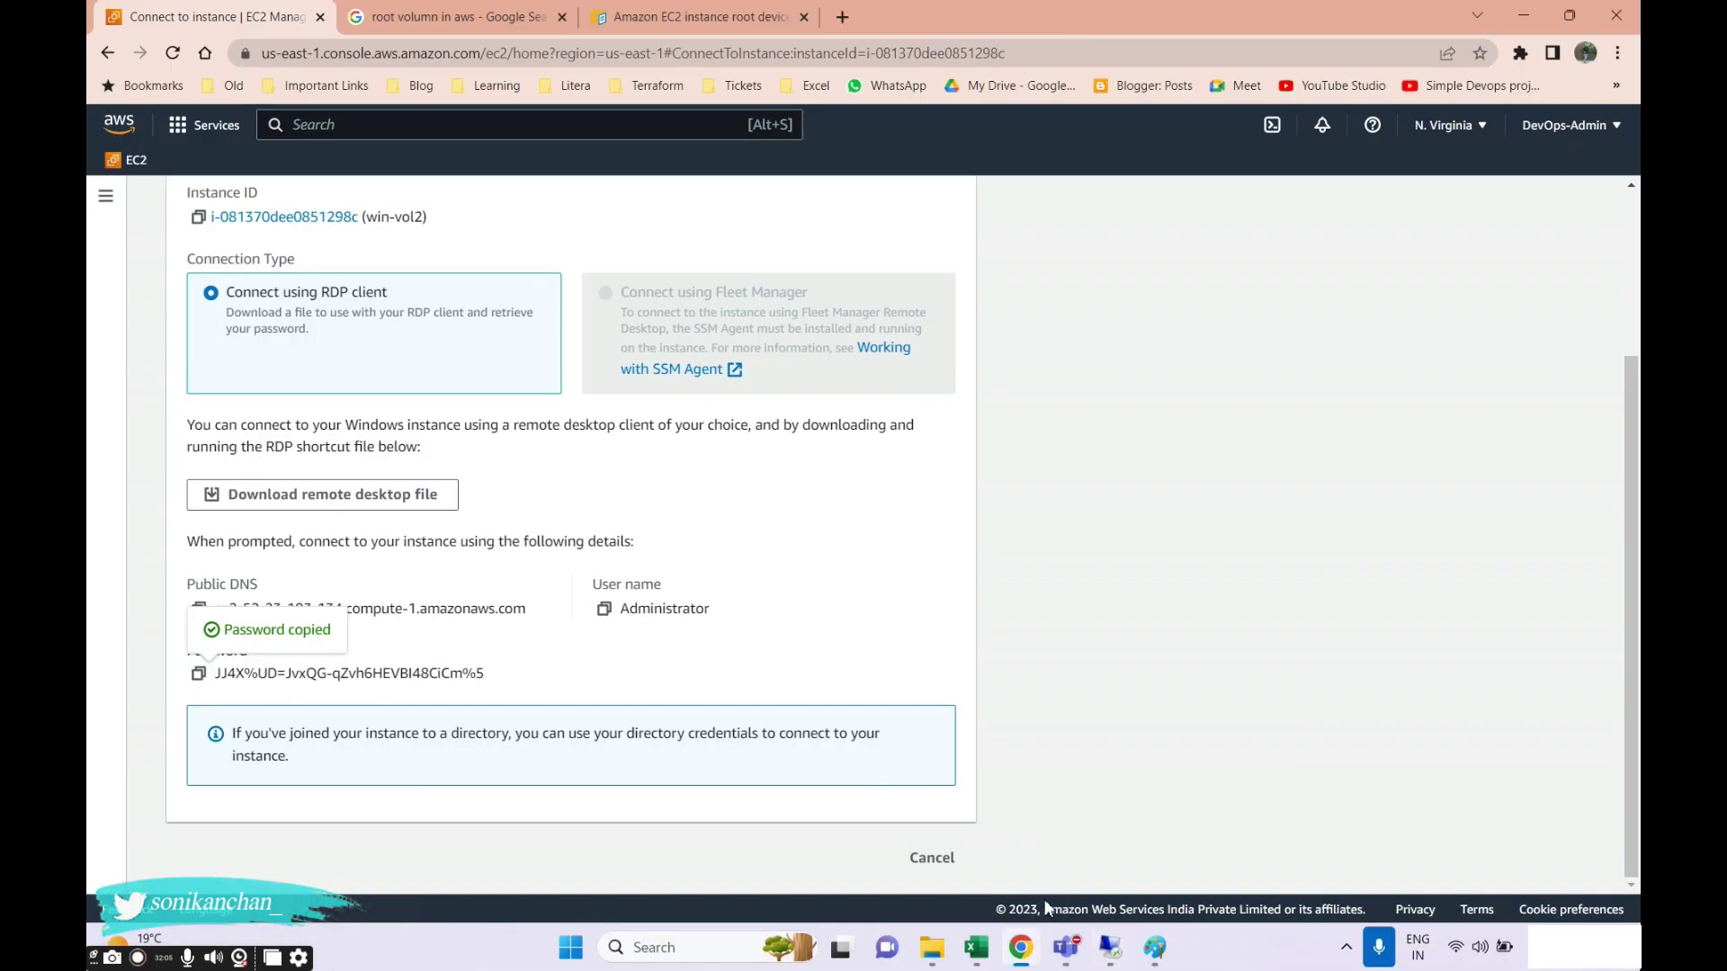
Browse the EC2 Snapshots and Volumes lists from the sidebar, ending on Volumes.
scroll(397, 385, up, 3)
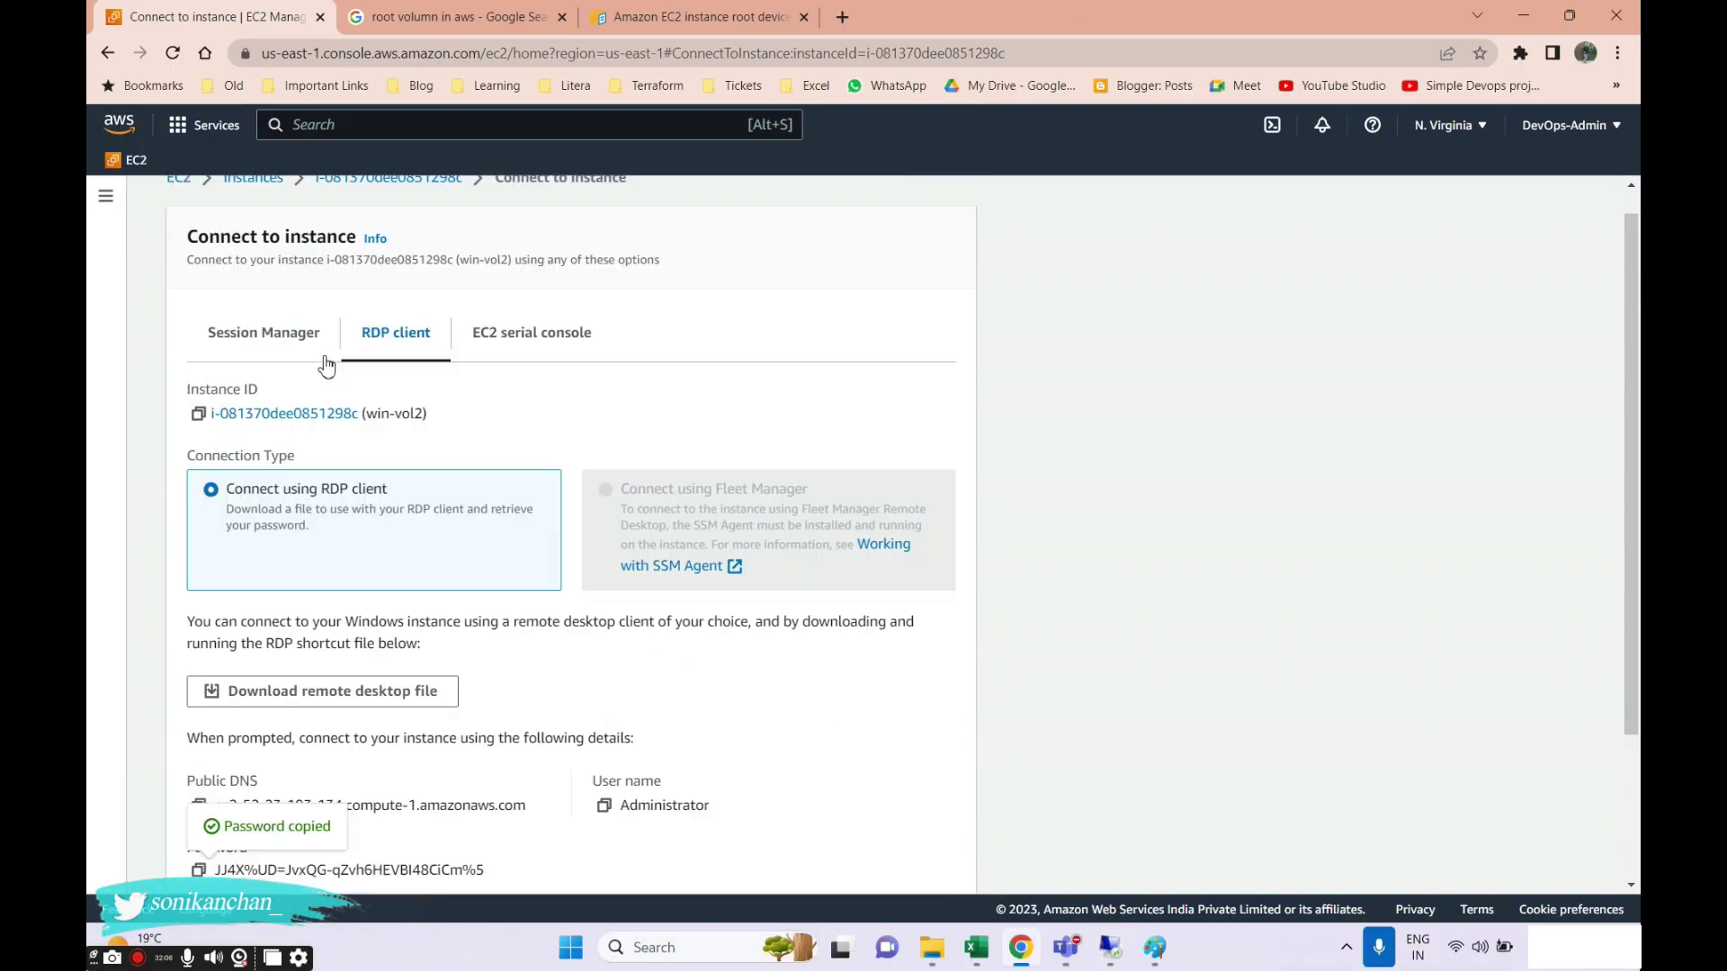
click(106, 197)
scroll(213, 706, down, 5)
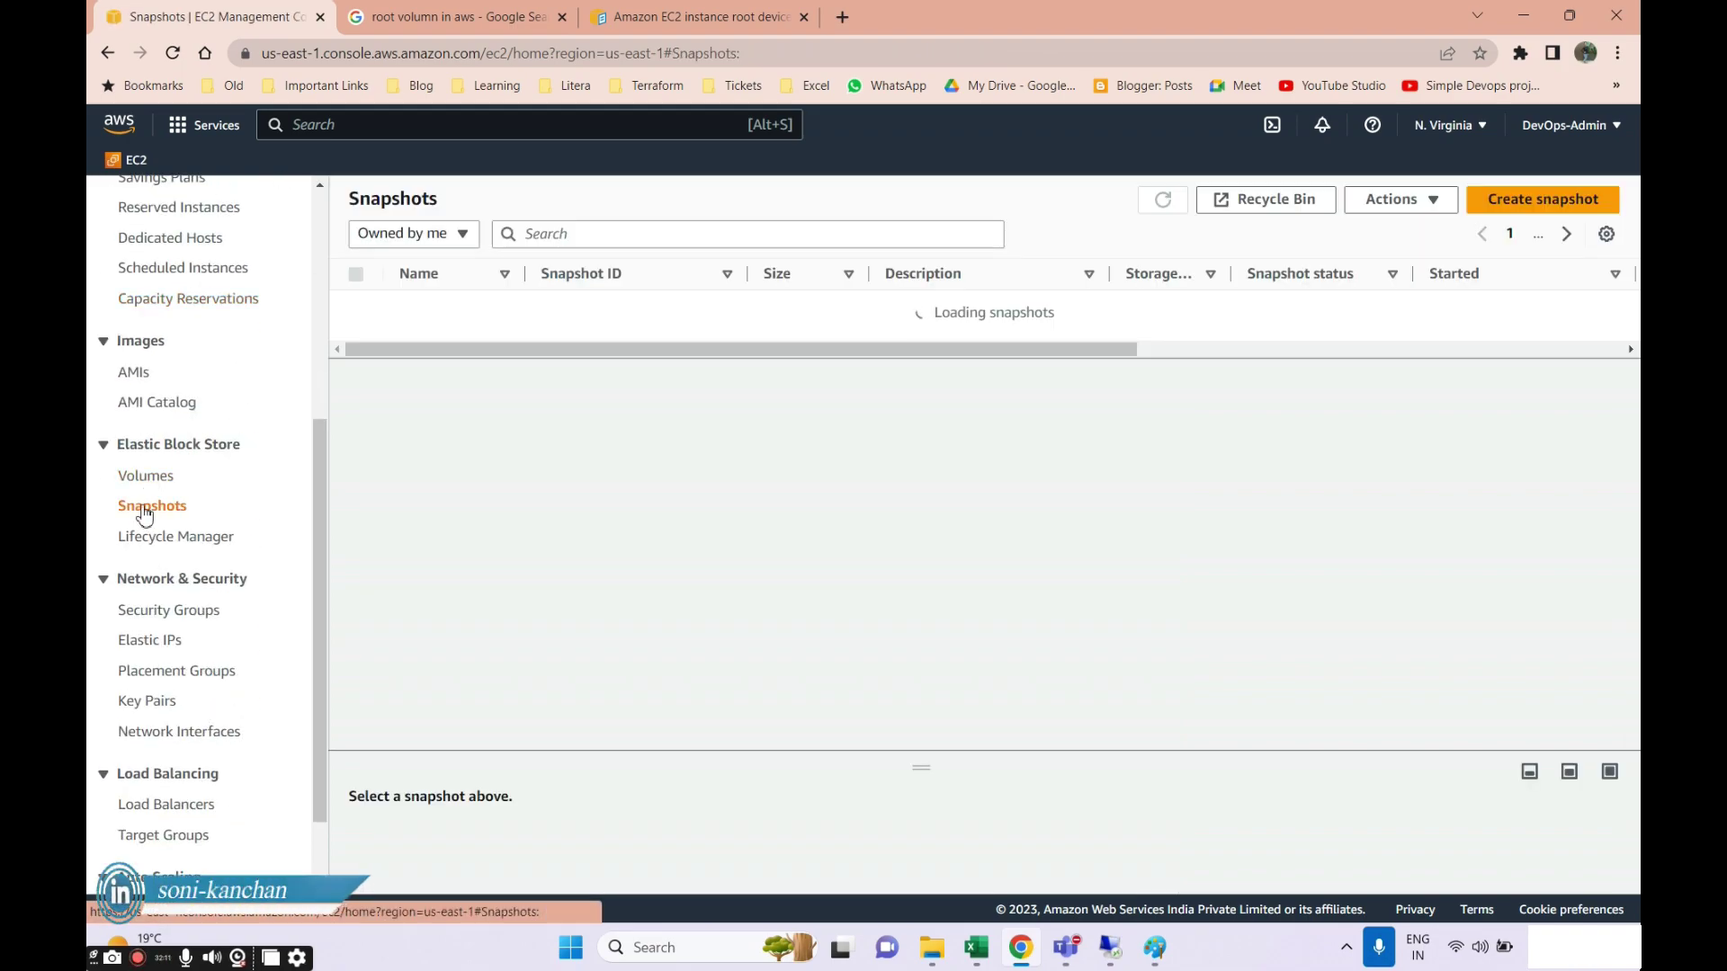
click(144, 478)
click(146, 509)
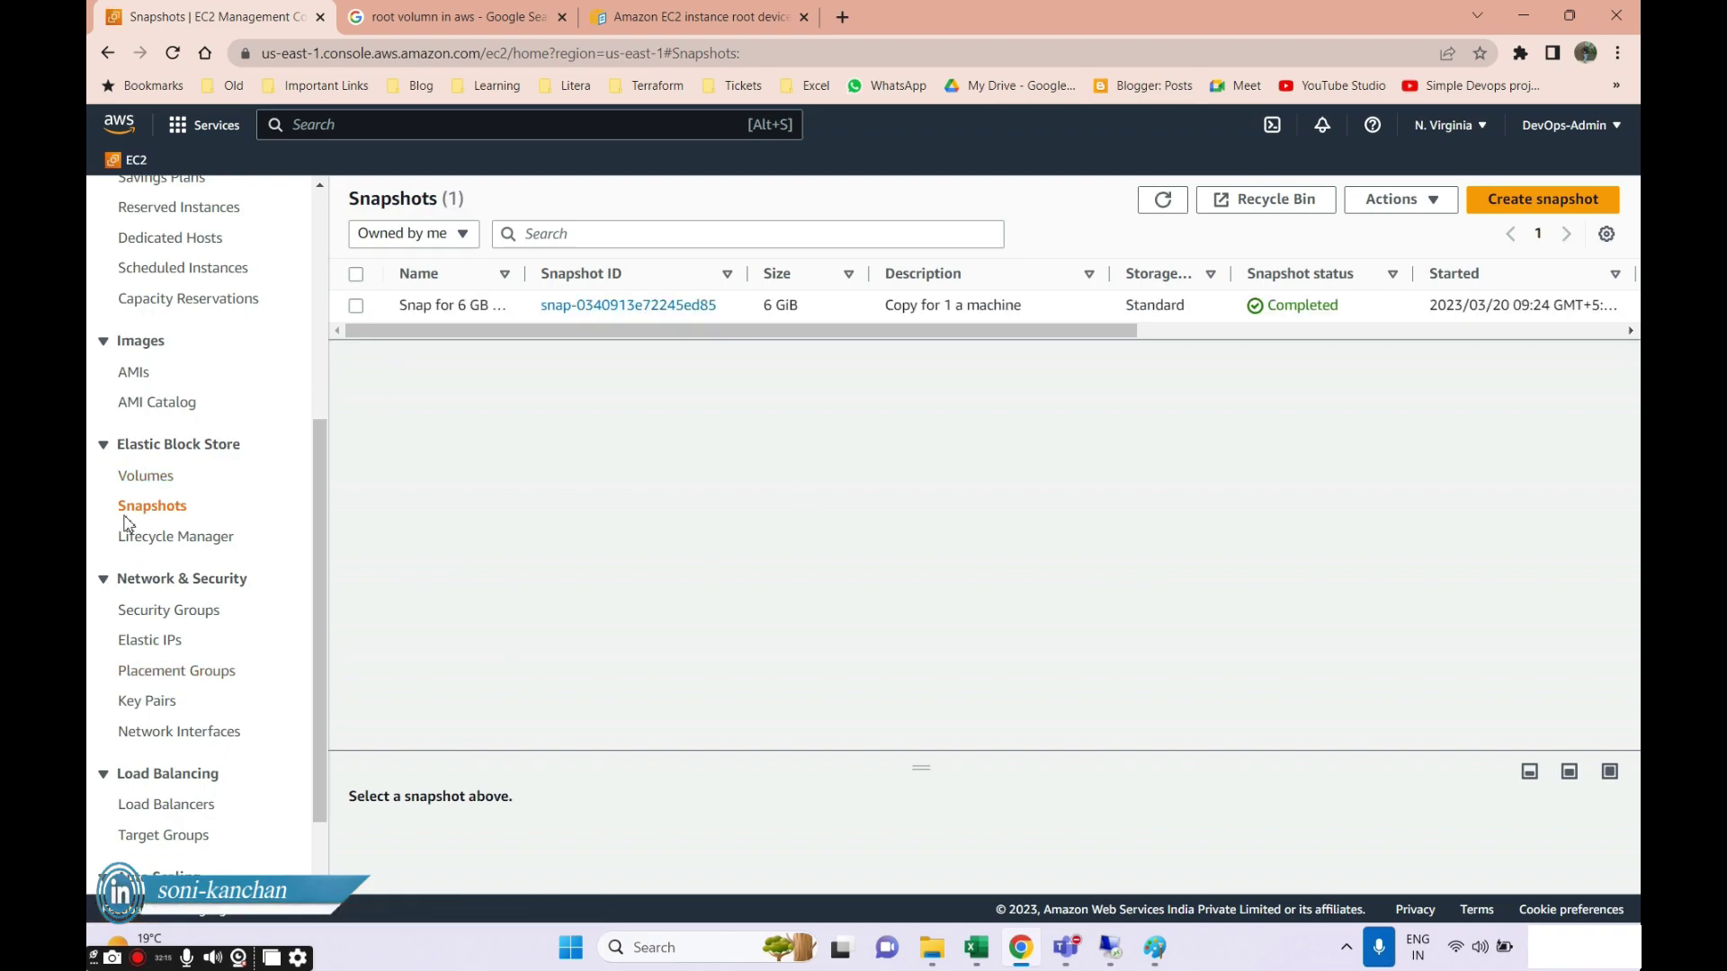
click(144, 476)
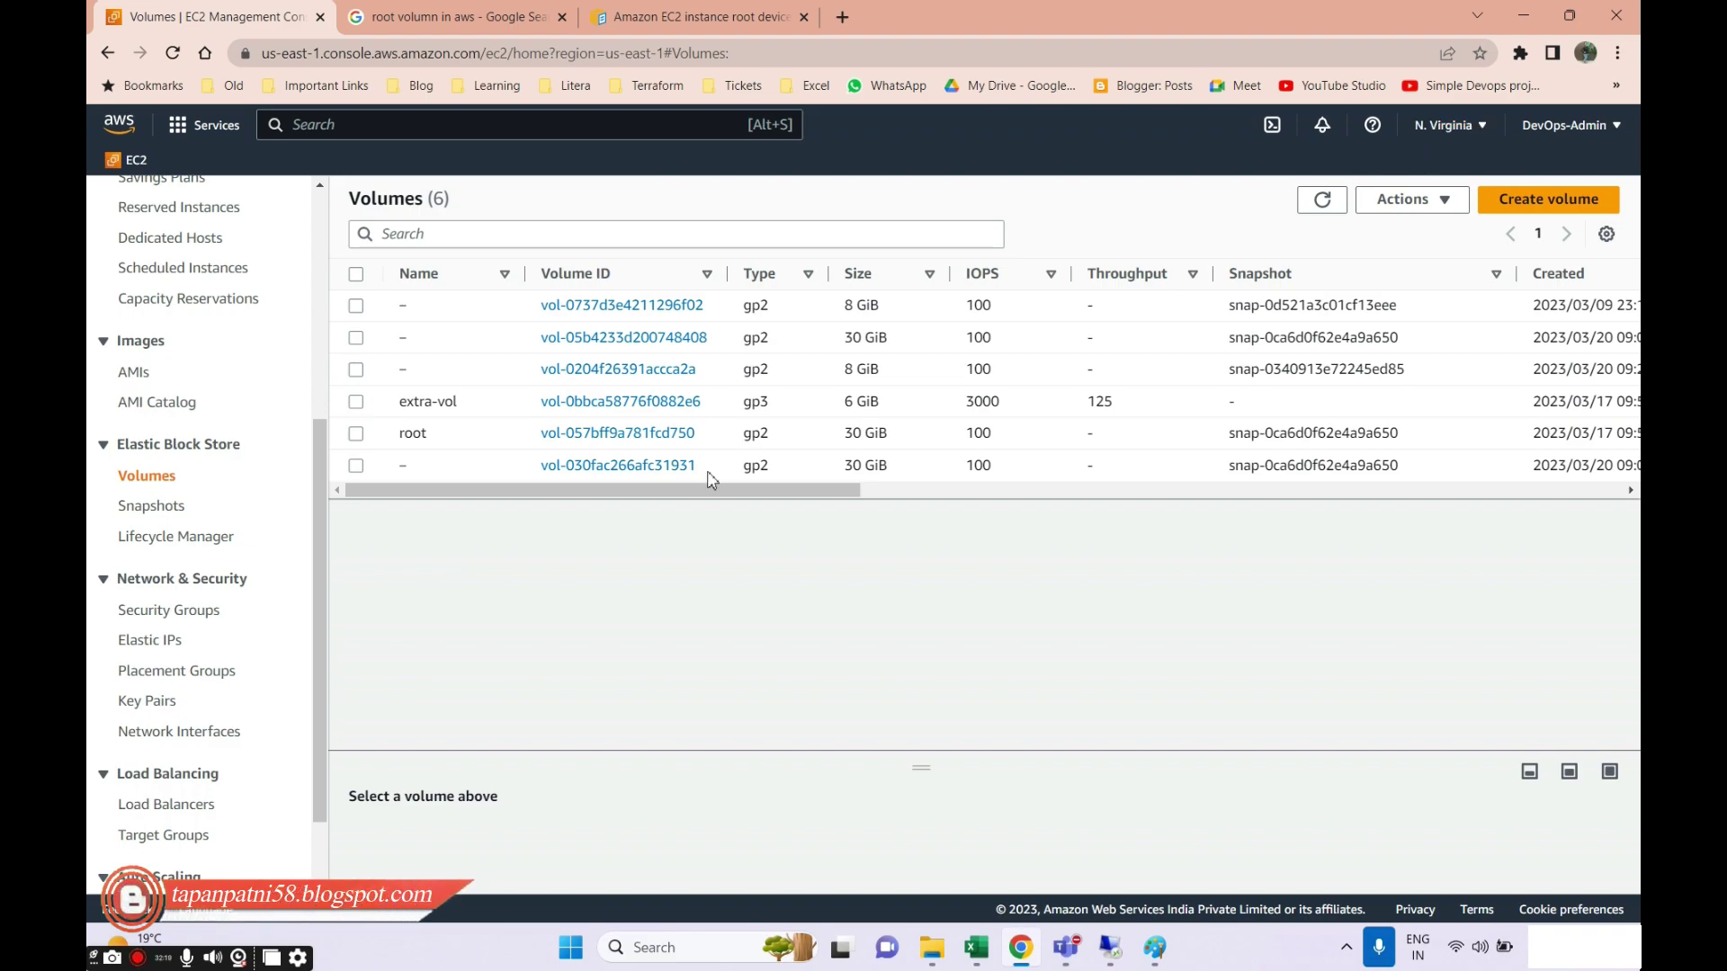
click(144, 505)
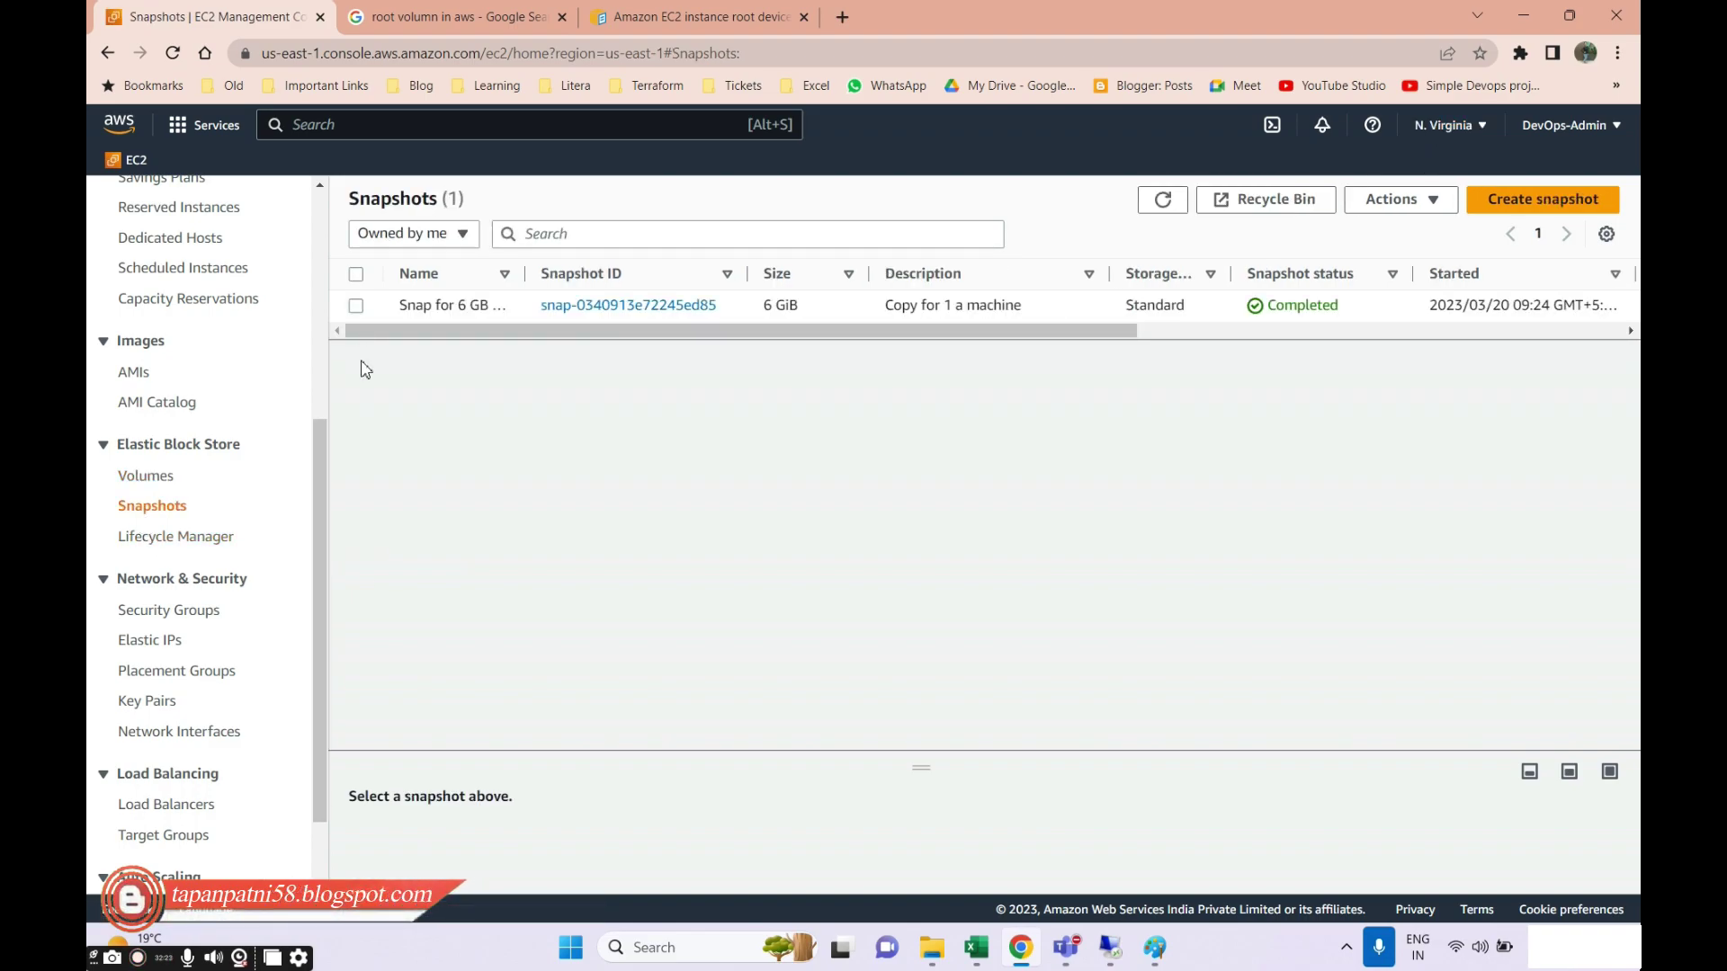
click(144, 477)
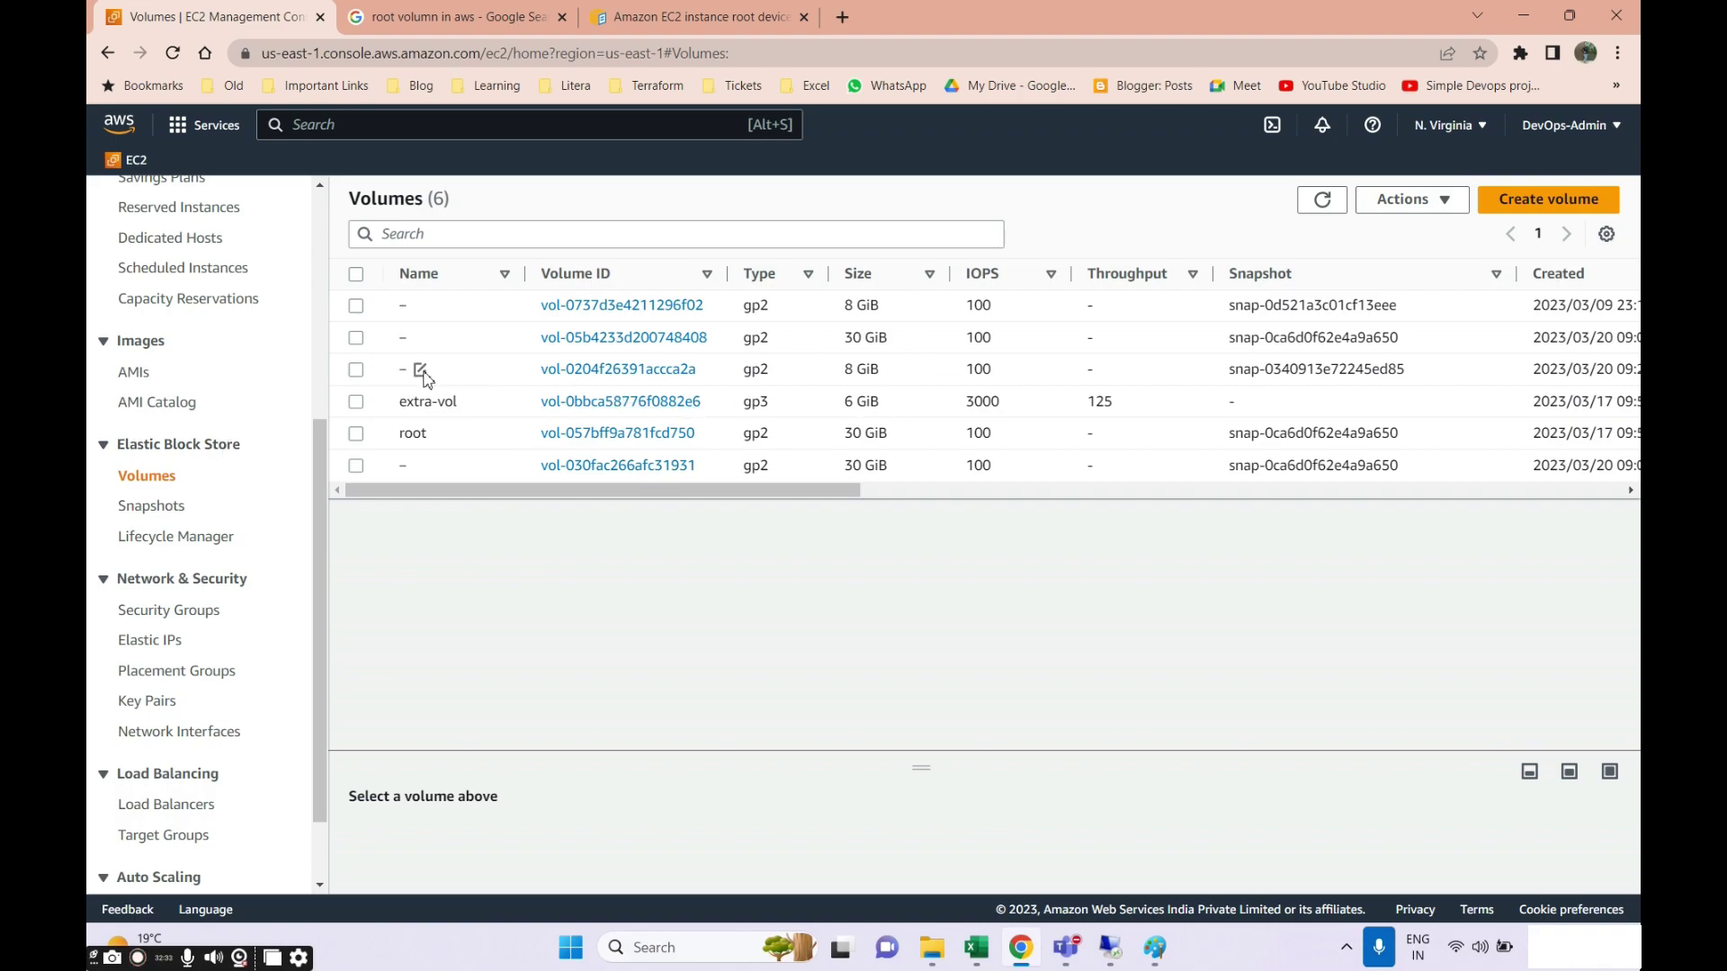
Name the third, unnamed 8 GiB volume 'machine2 vol'.
click(420, 371)
click(522, 411)
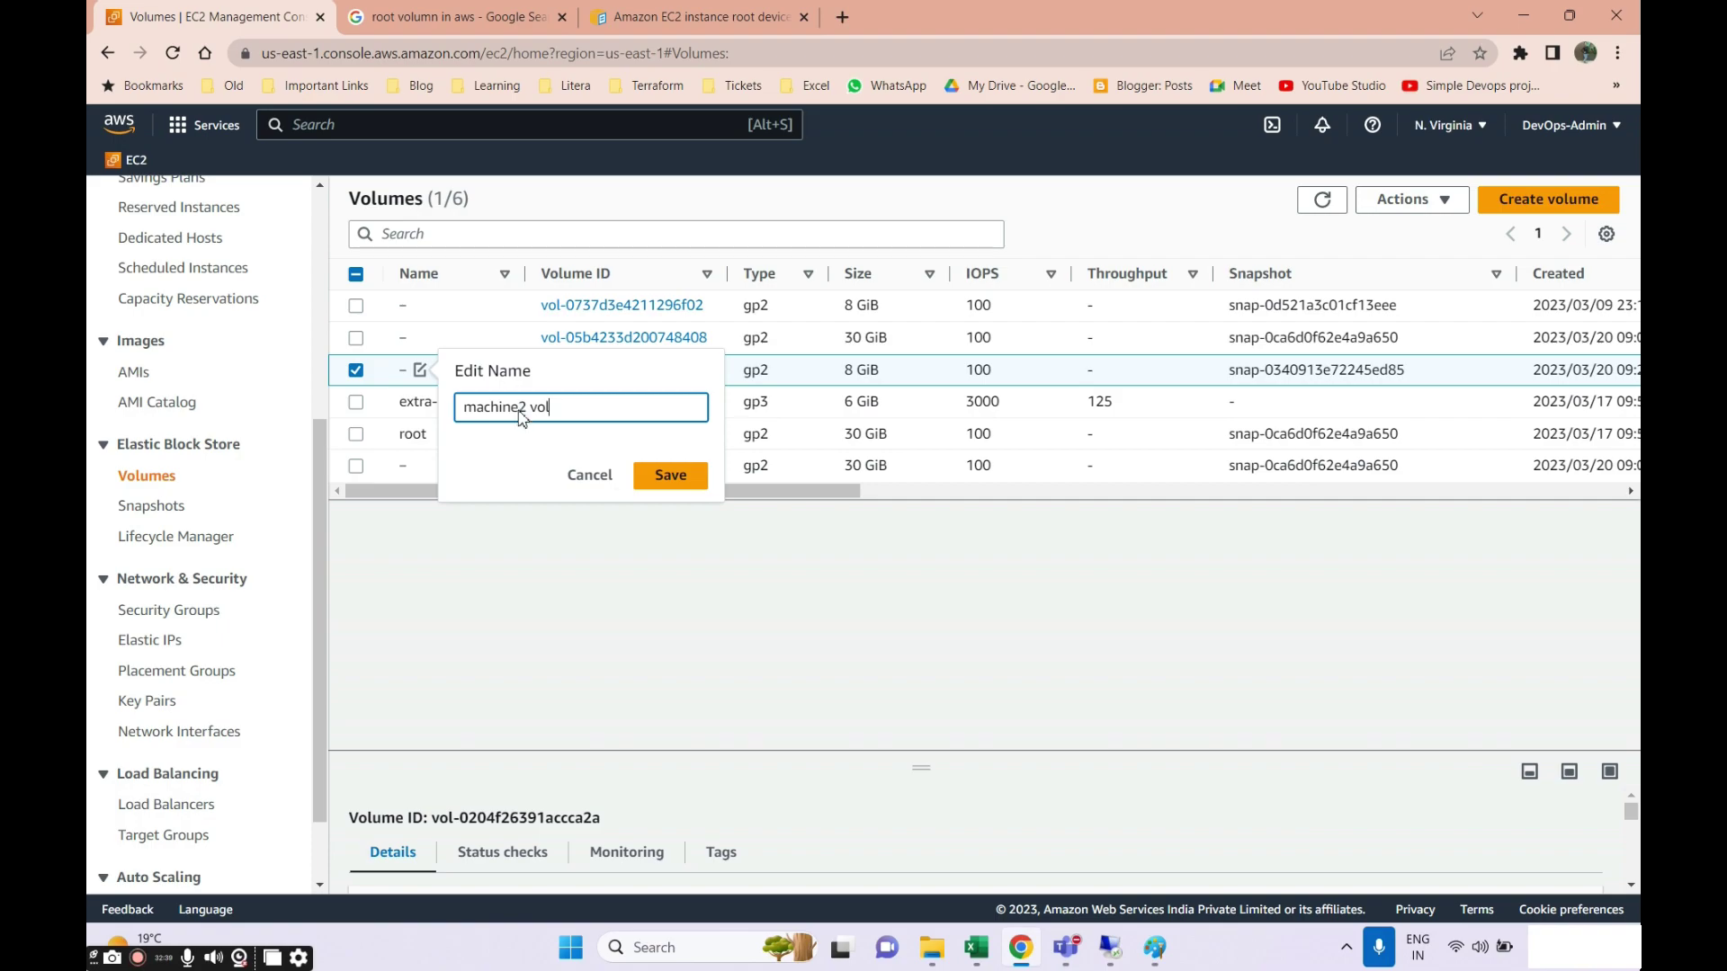
key(Return)
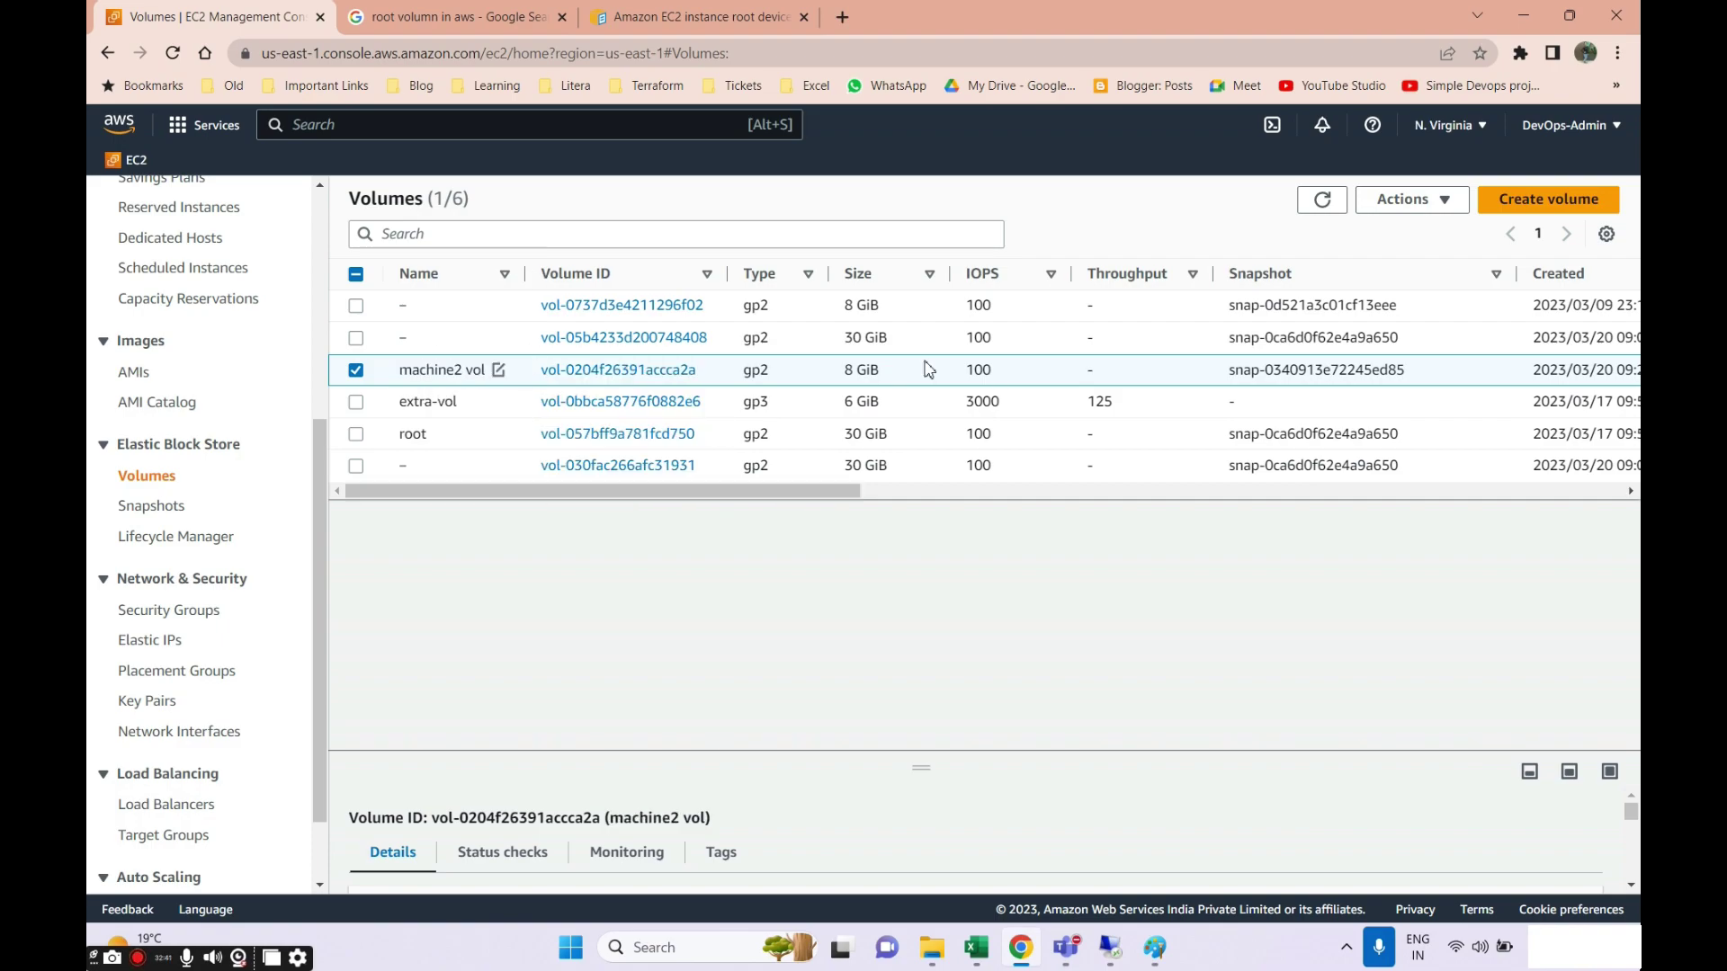
drag(807, 491, 698, 525)
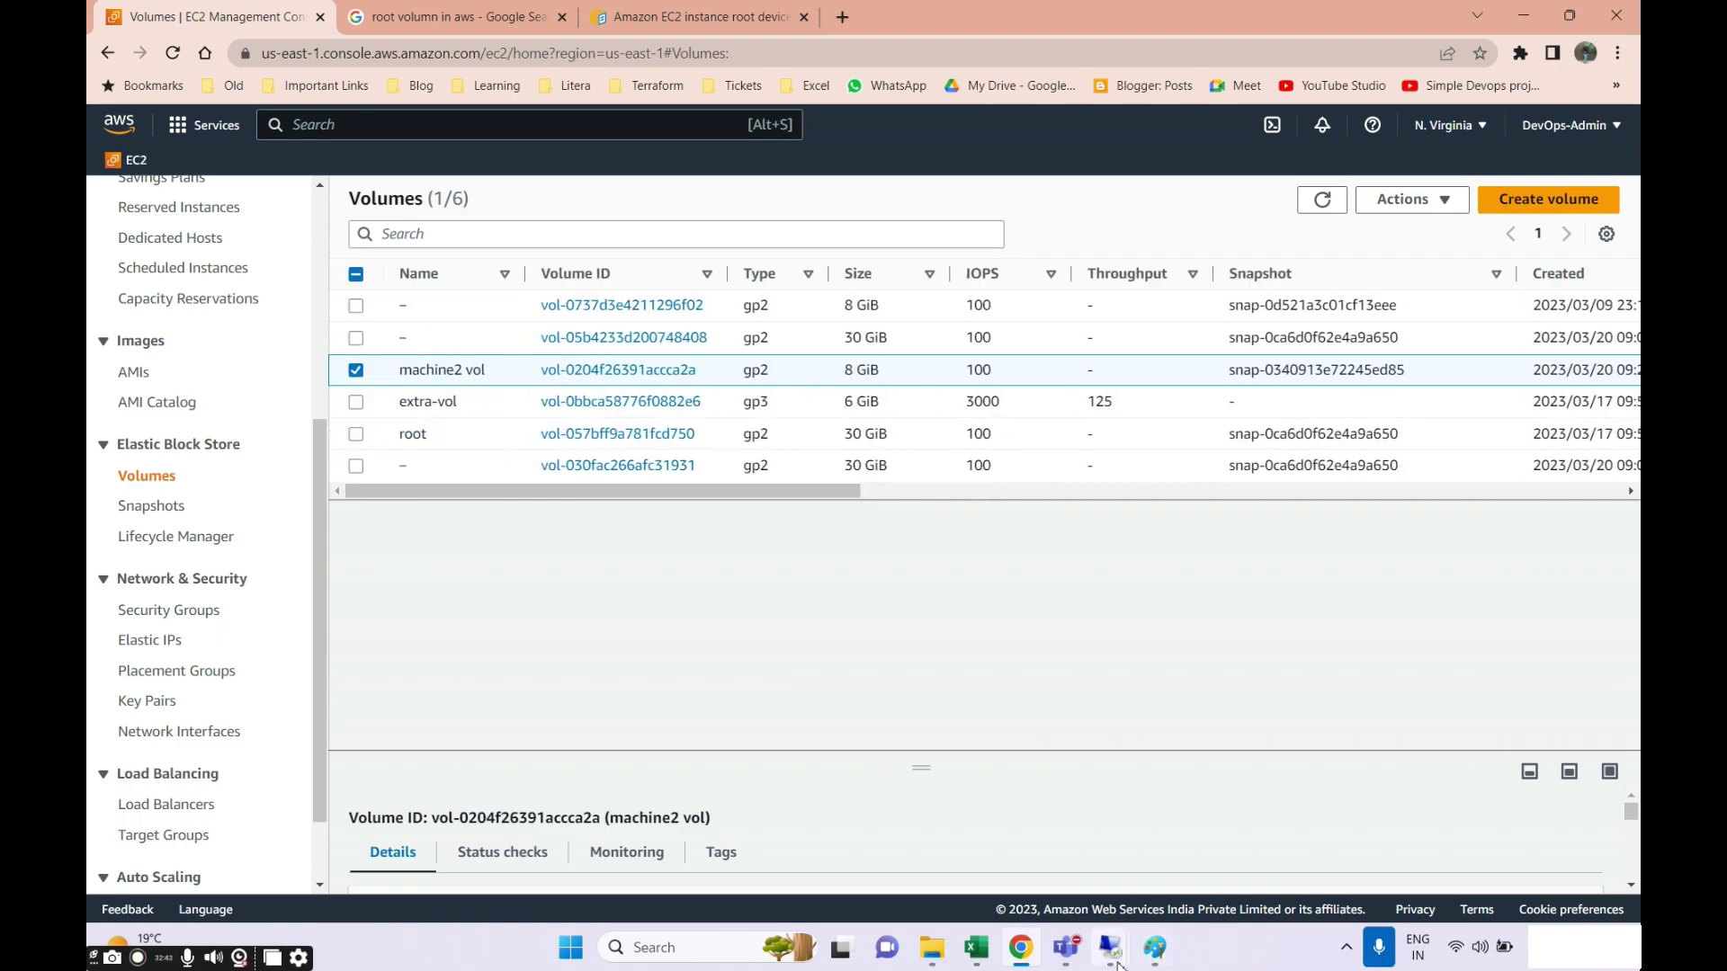
Create a folder named '8gb' on New Volume (D:) remotely, then minimize the remote session.
mouse_move(1112, 952)
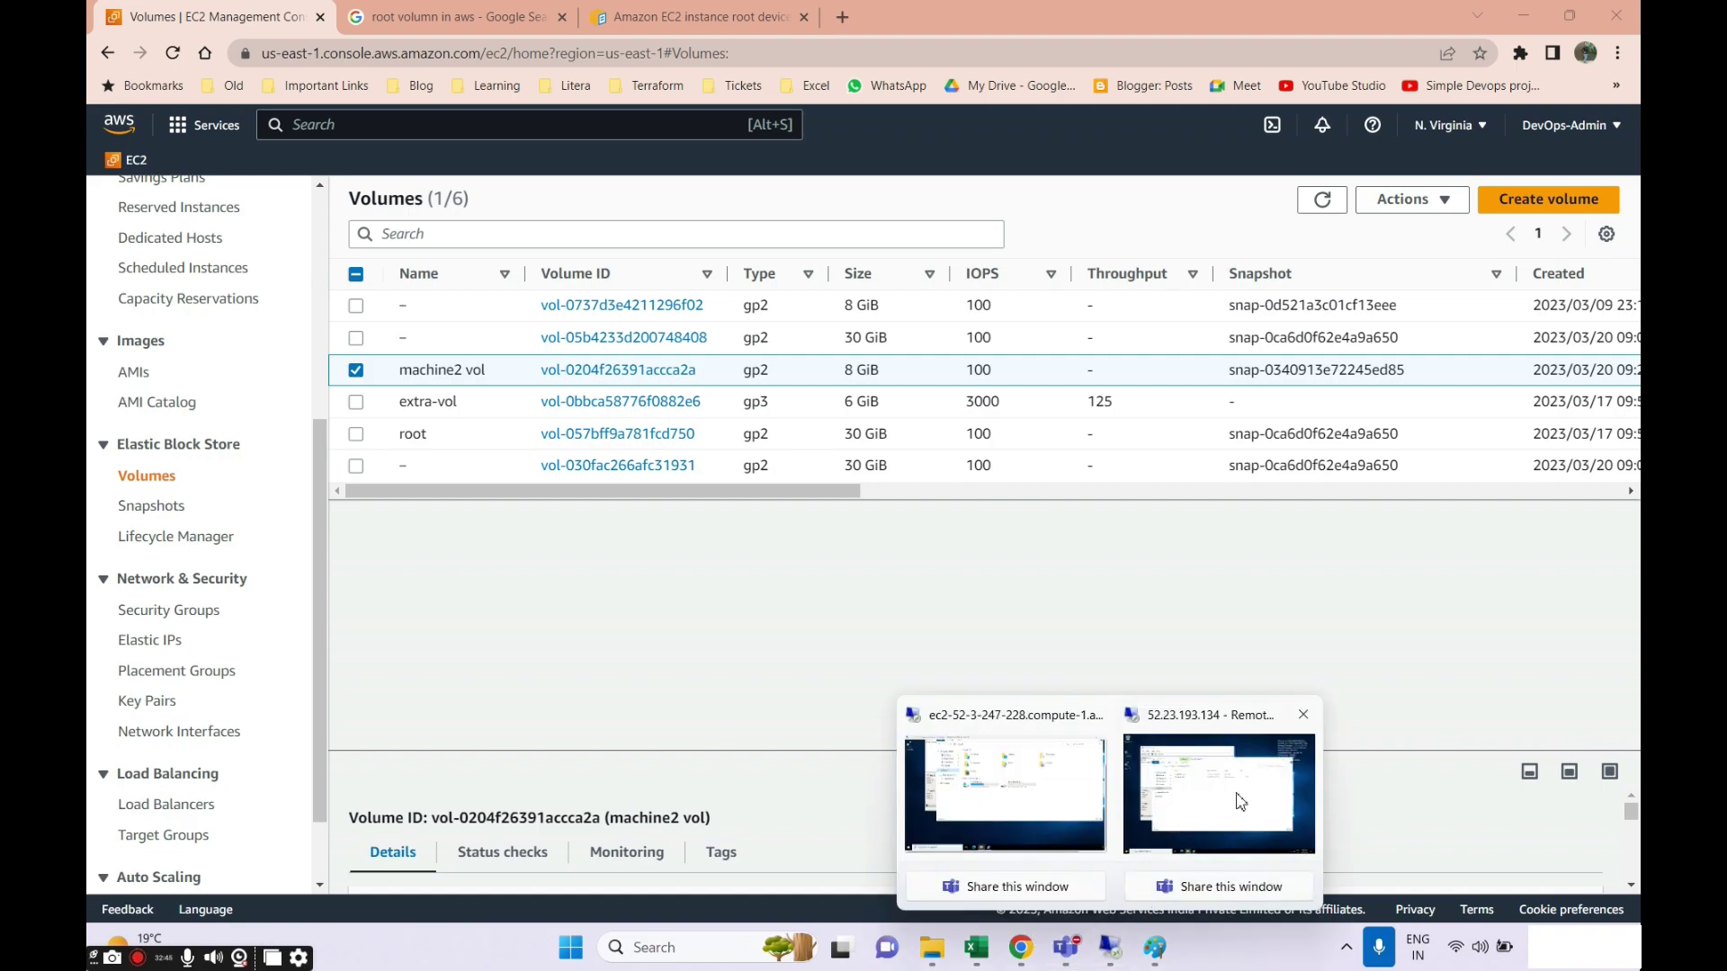
click(1241, 802)
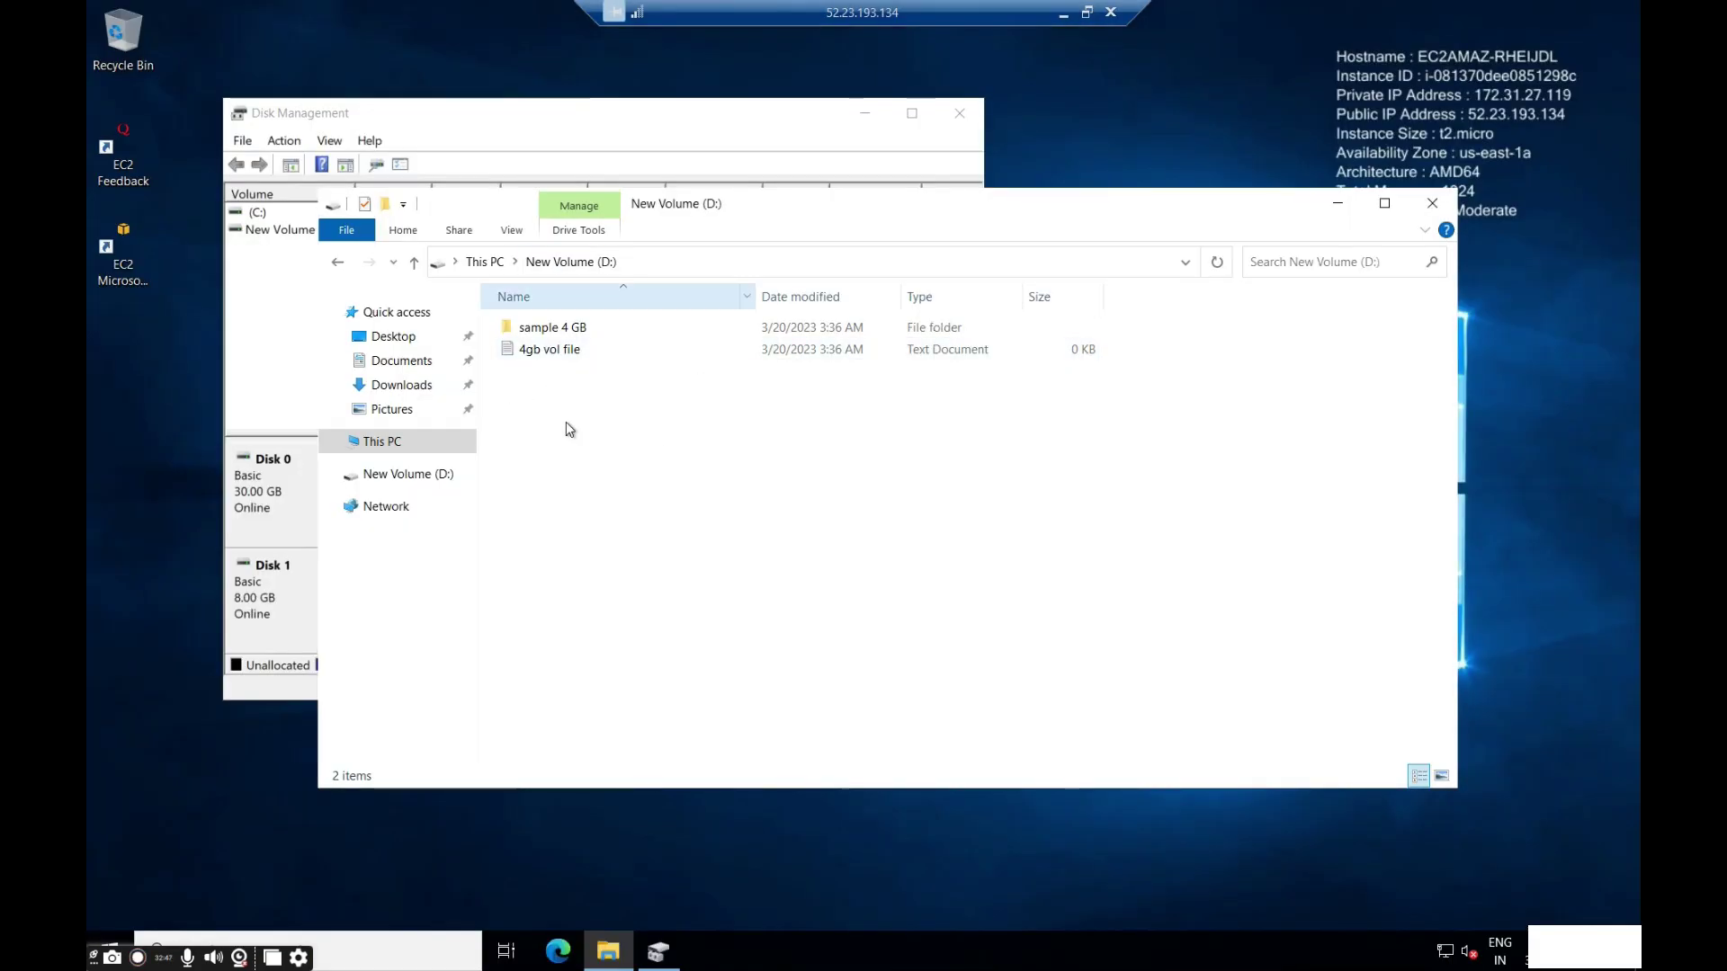
right_click(592, 431)
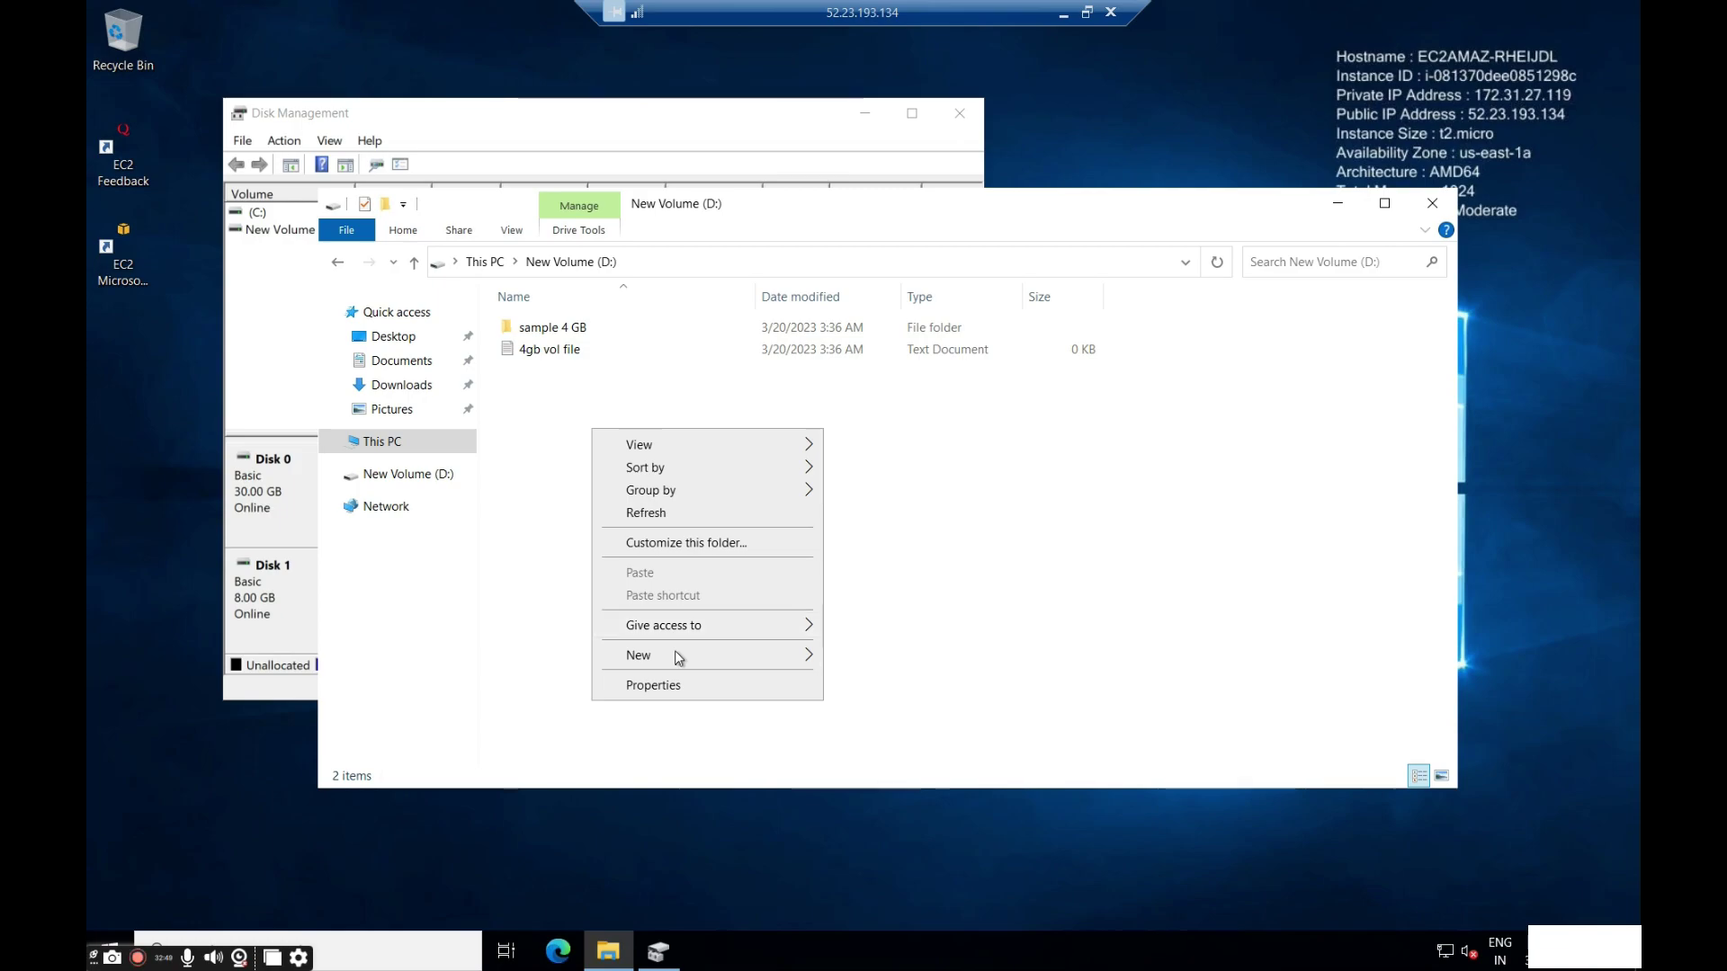
mouse_move(679, 655)
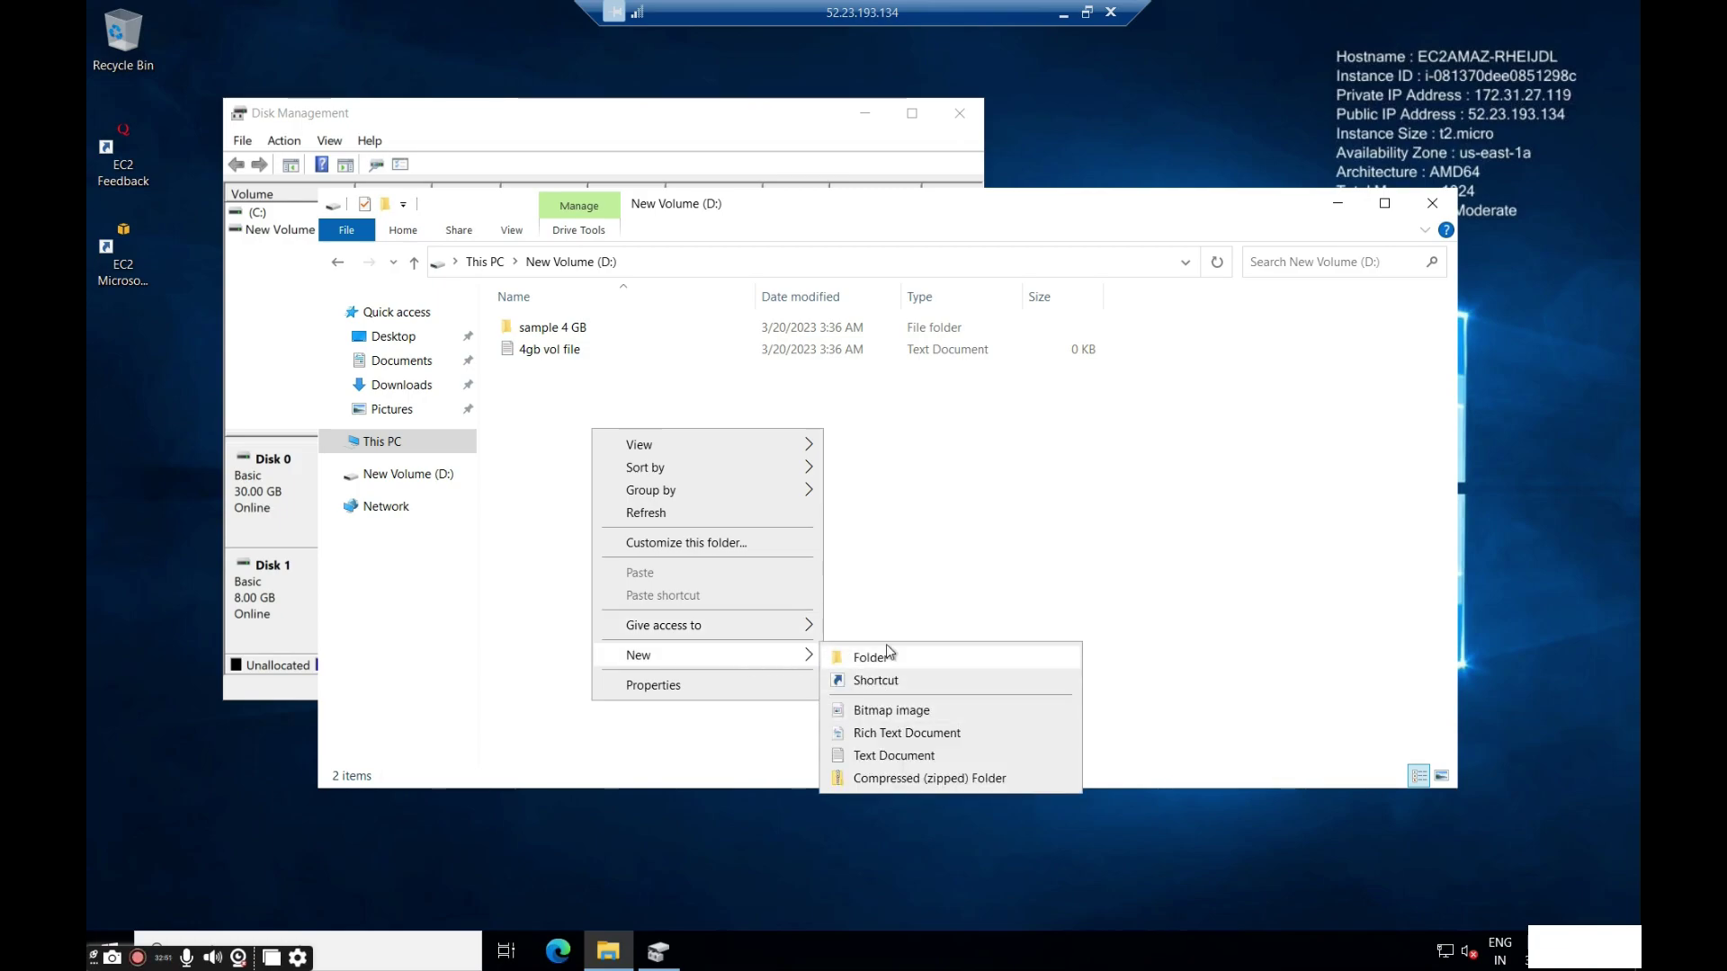
click(877, 656)
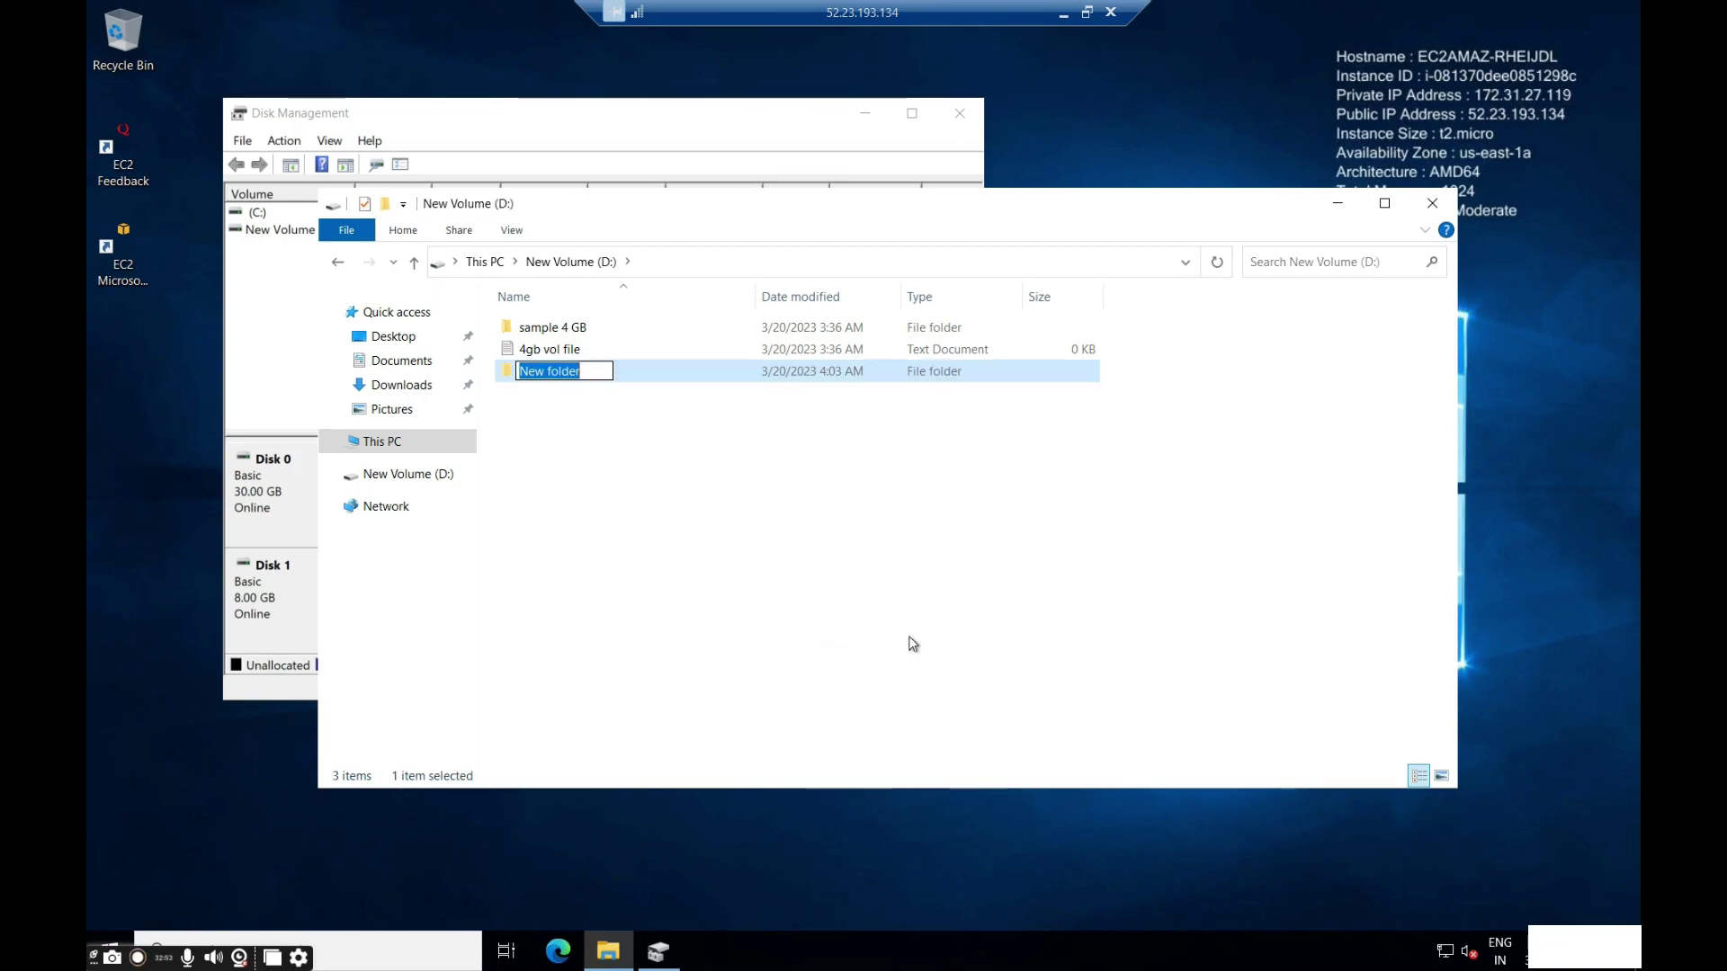
text(8gb)
key(Return)
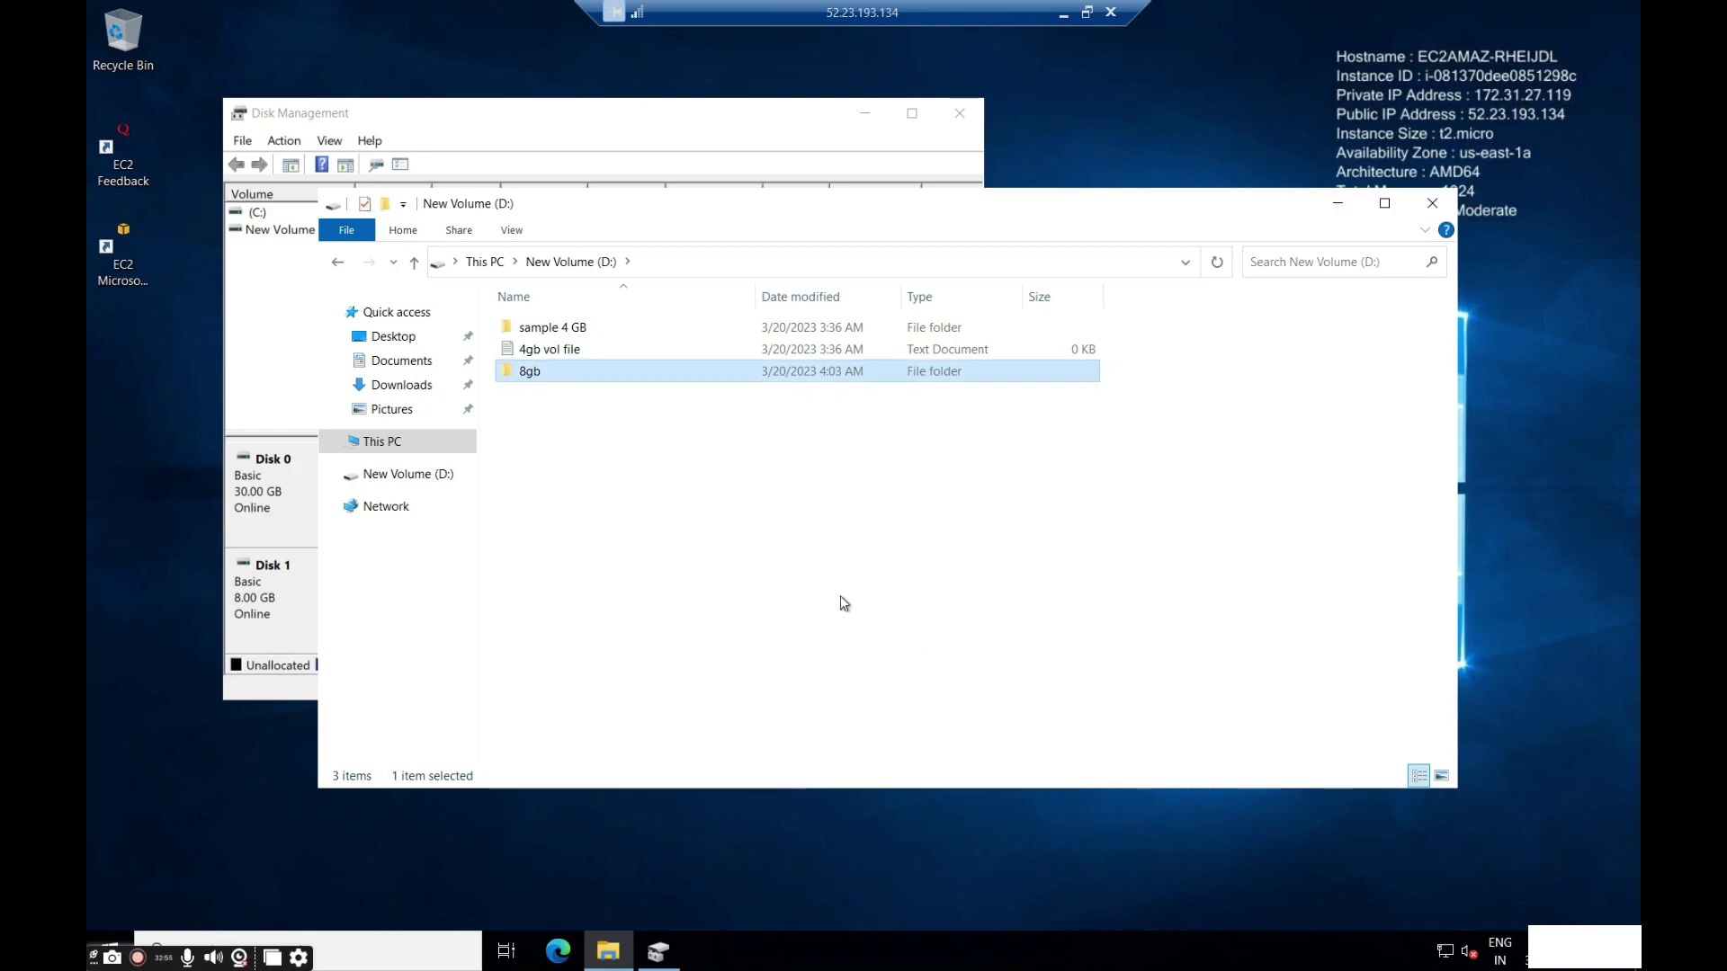
click(1064, 13)
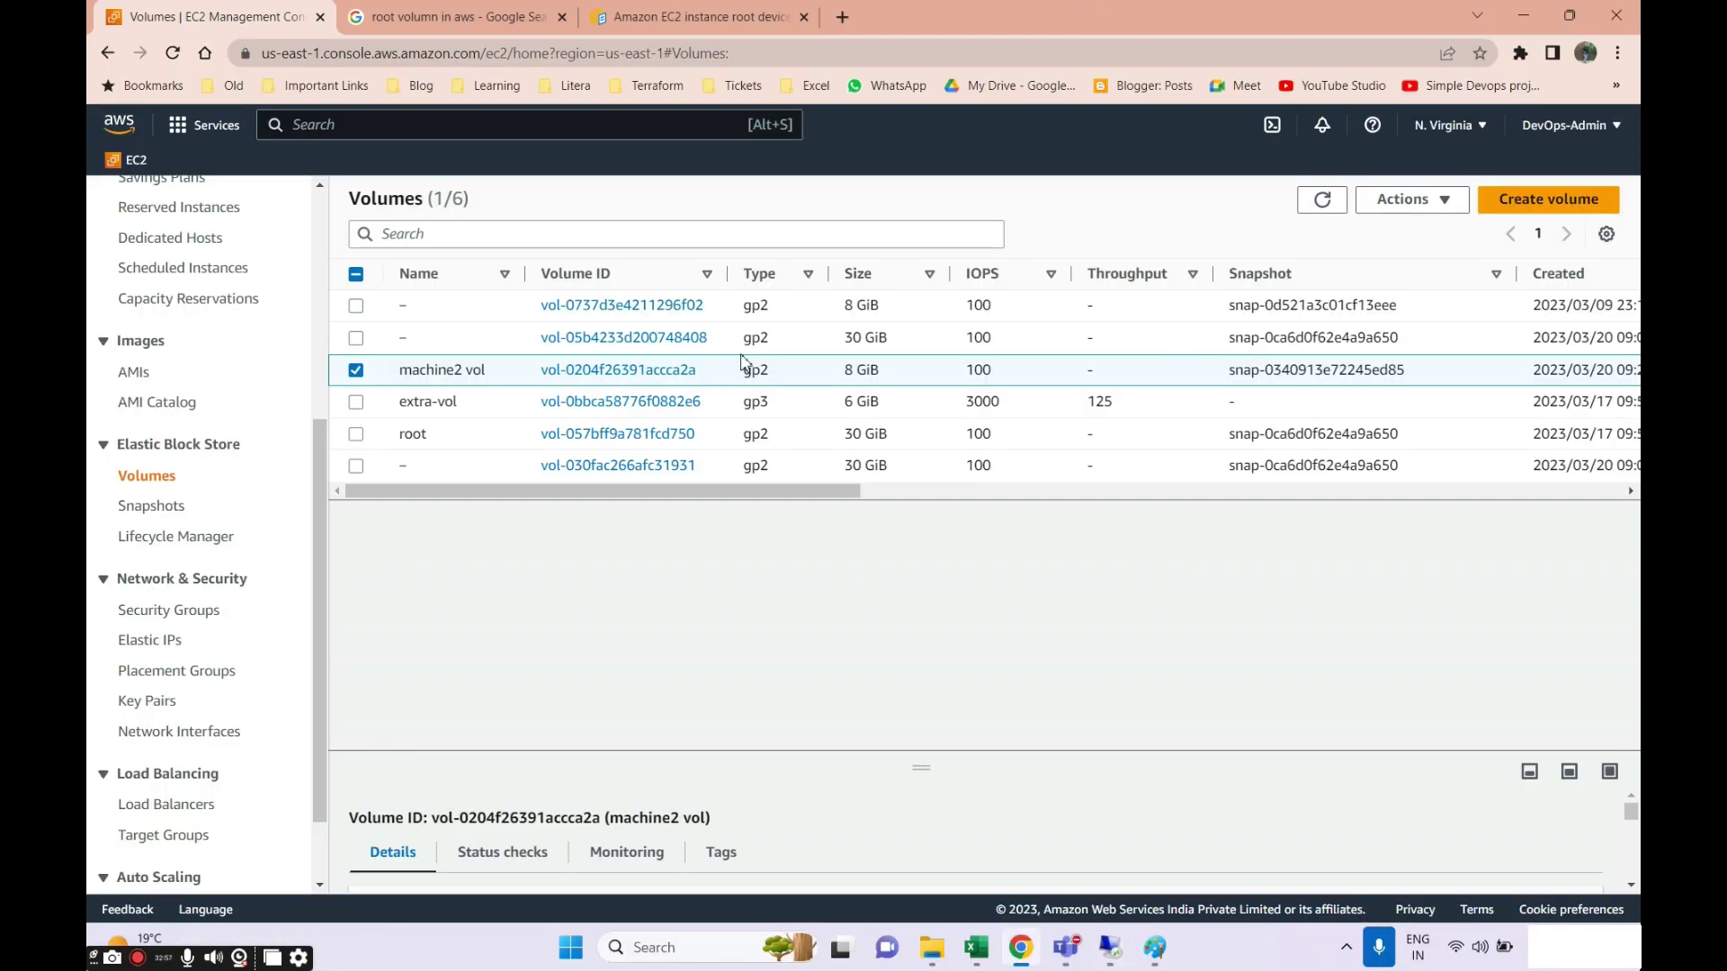
click(1439, 199)
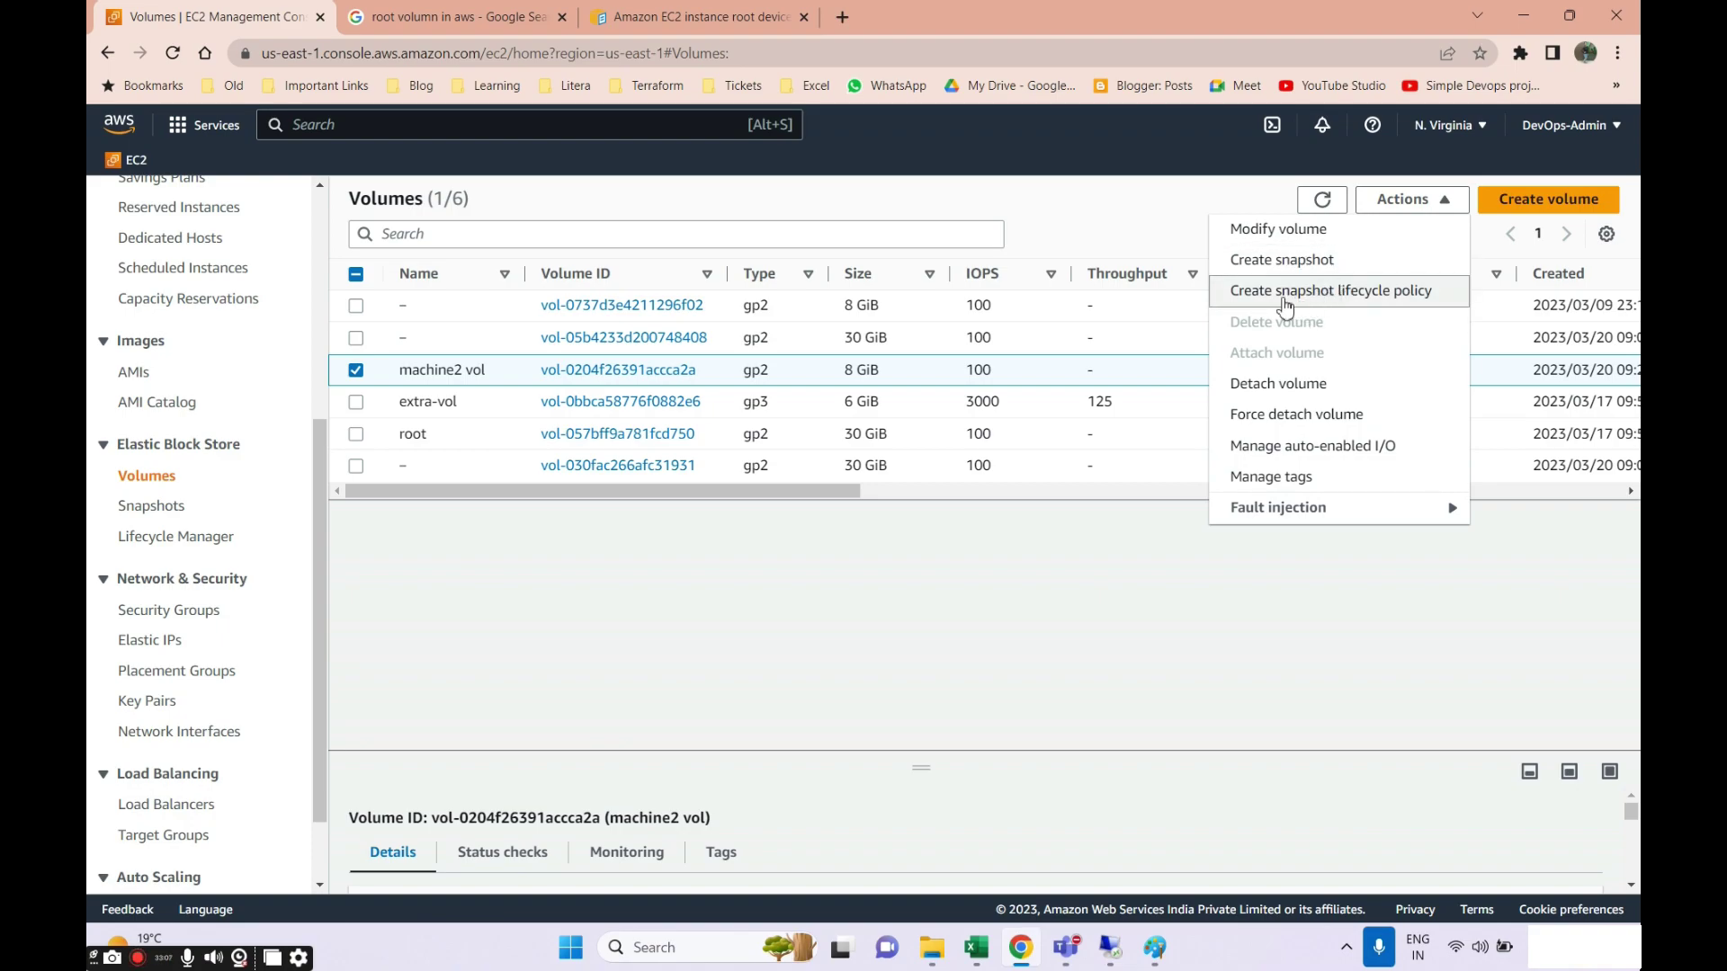
click(1366, 302)
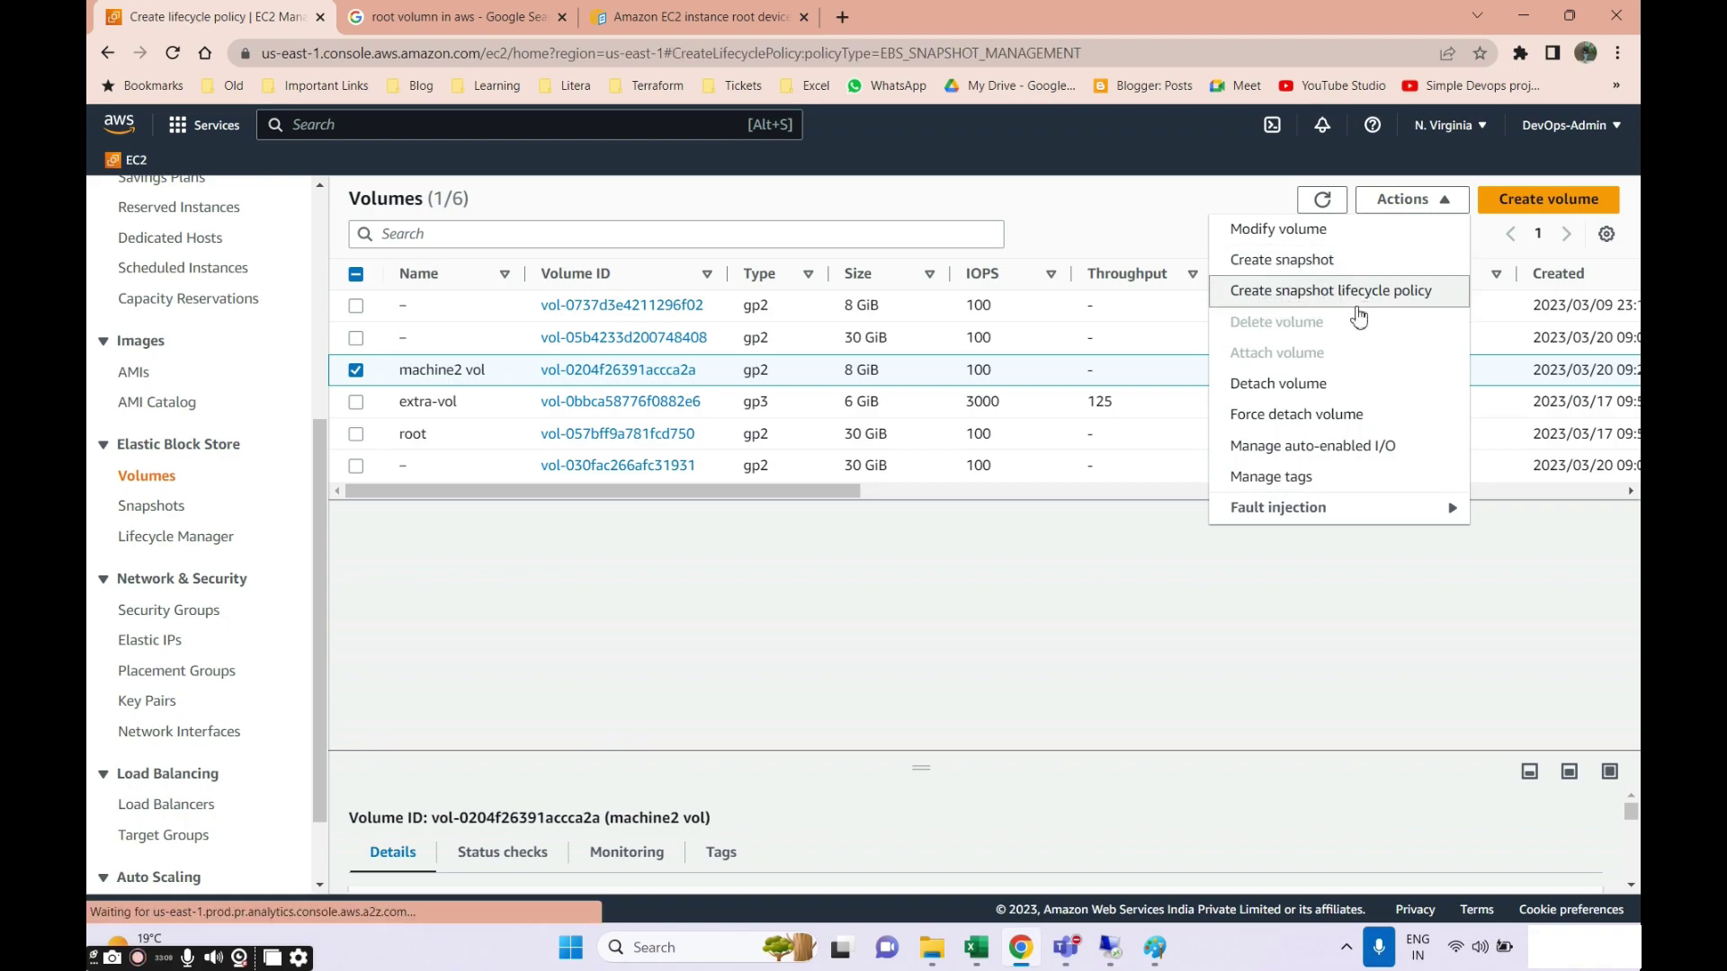
scroll(720, 648, down, 5)
scroll(675, 636, down, 5)
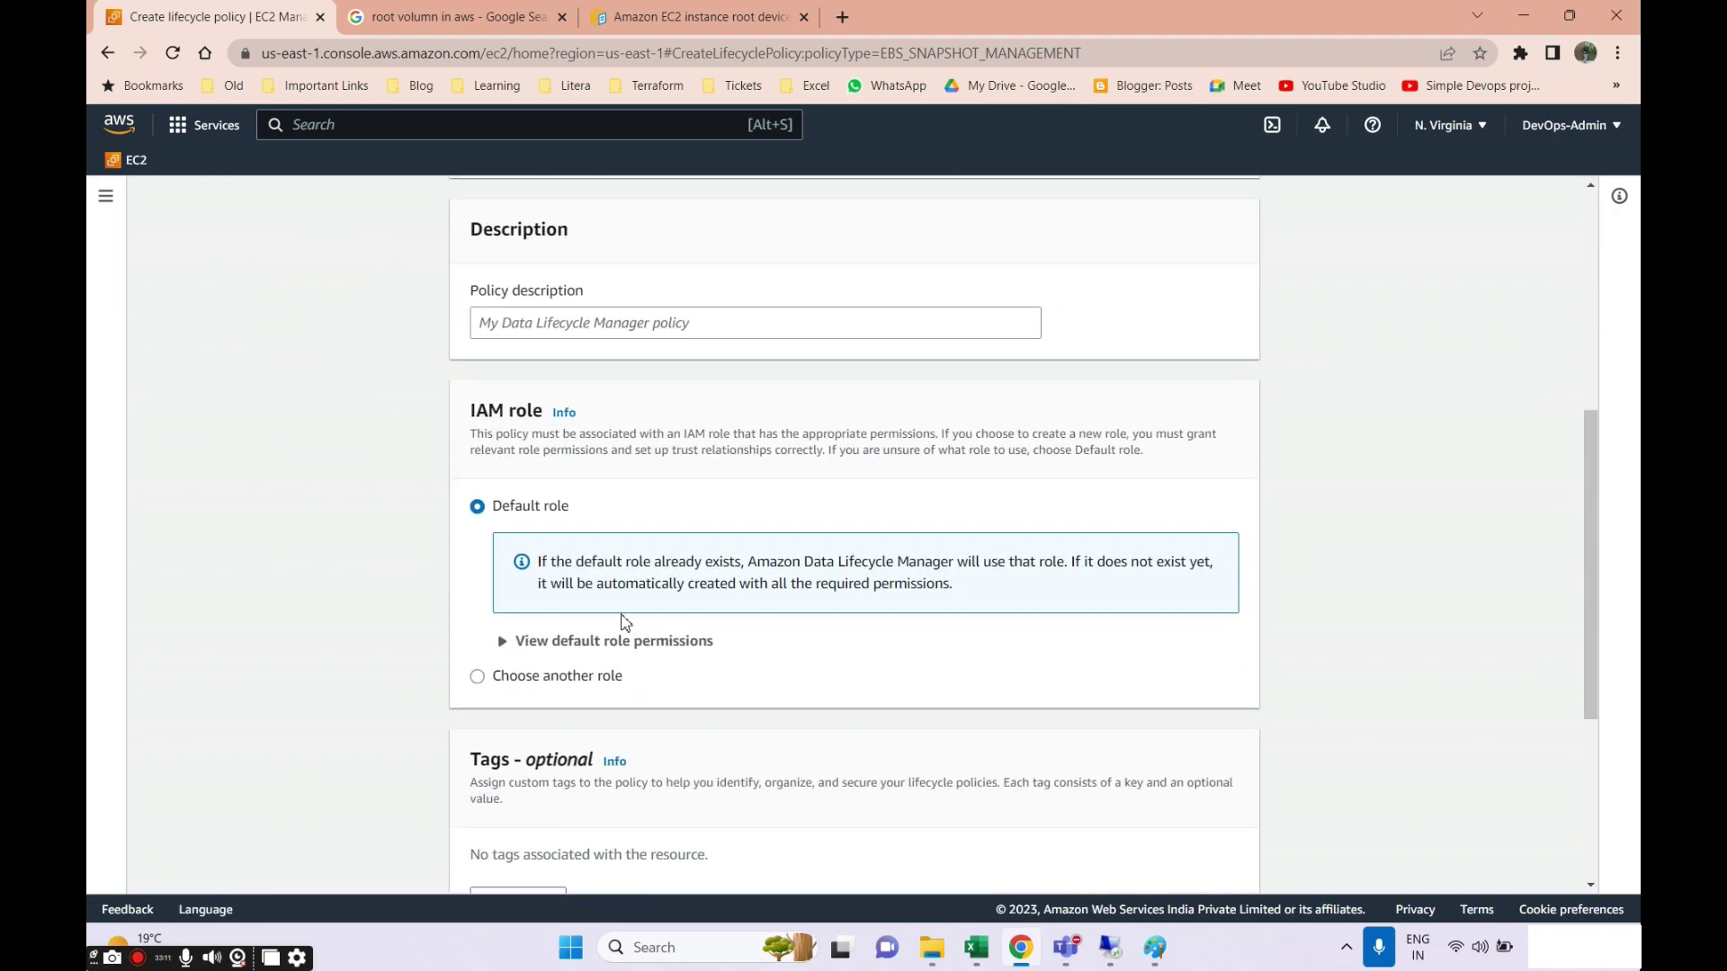
scroll(605, 559, up, 10)
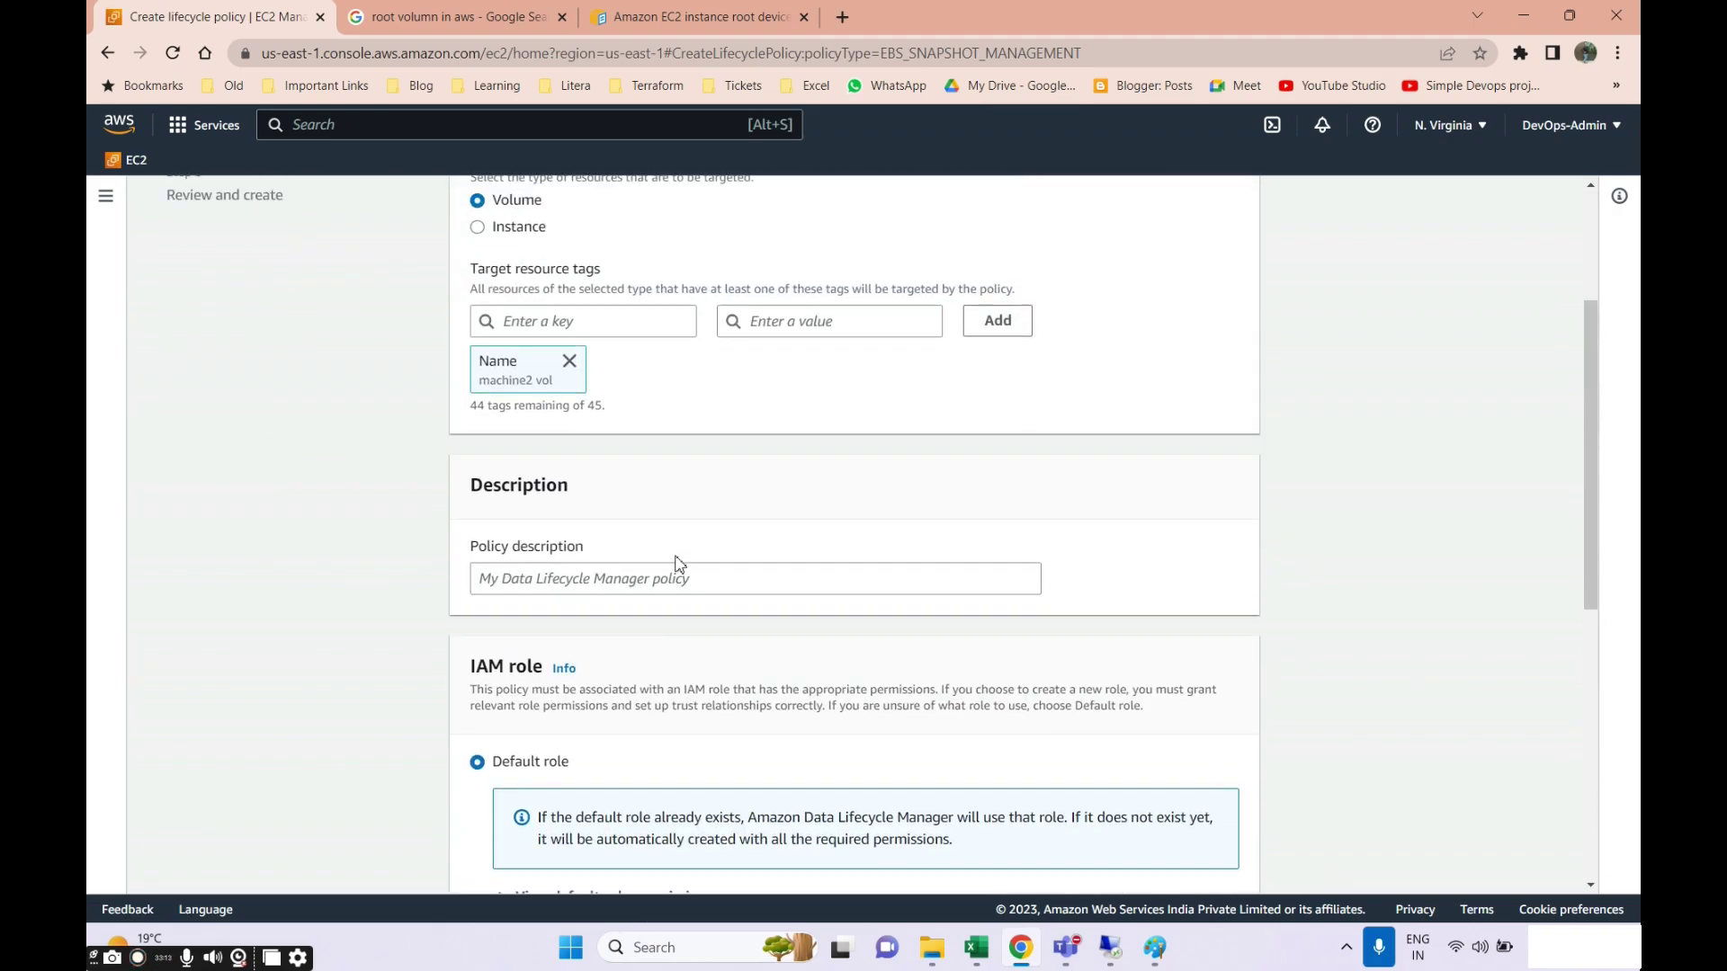
scroll(435, 471, down, 10)
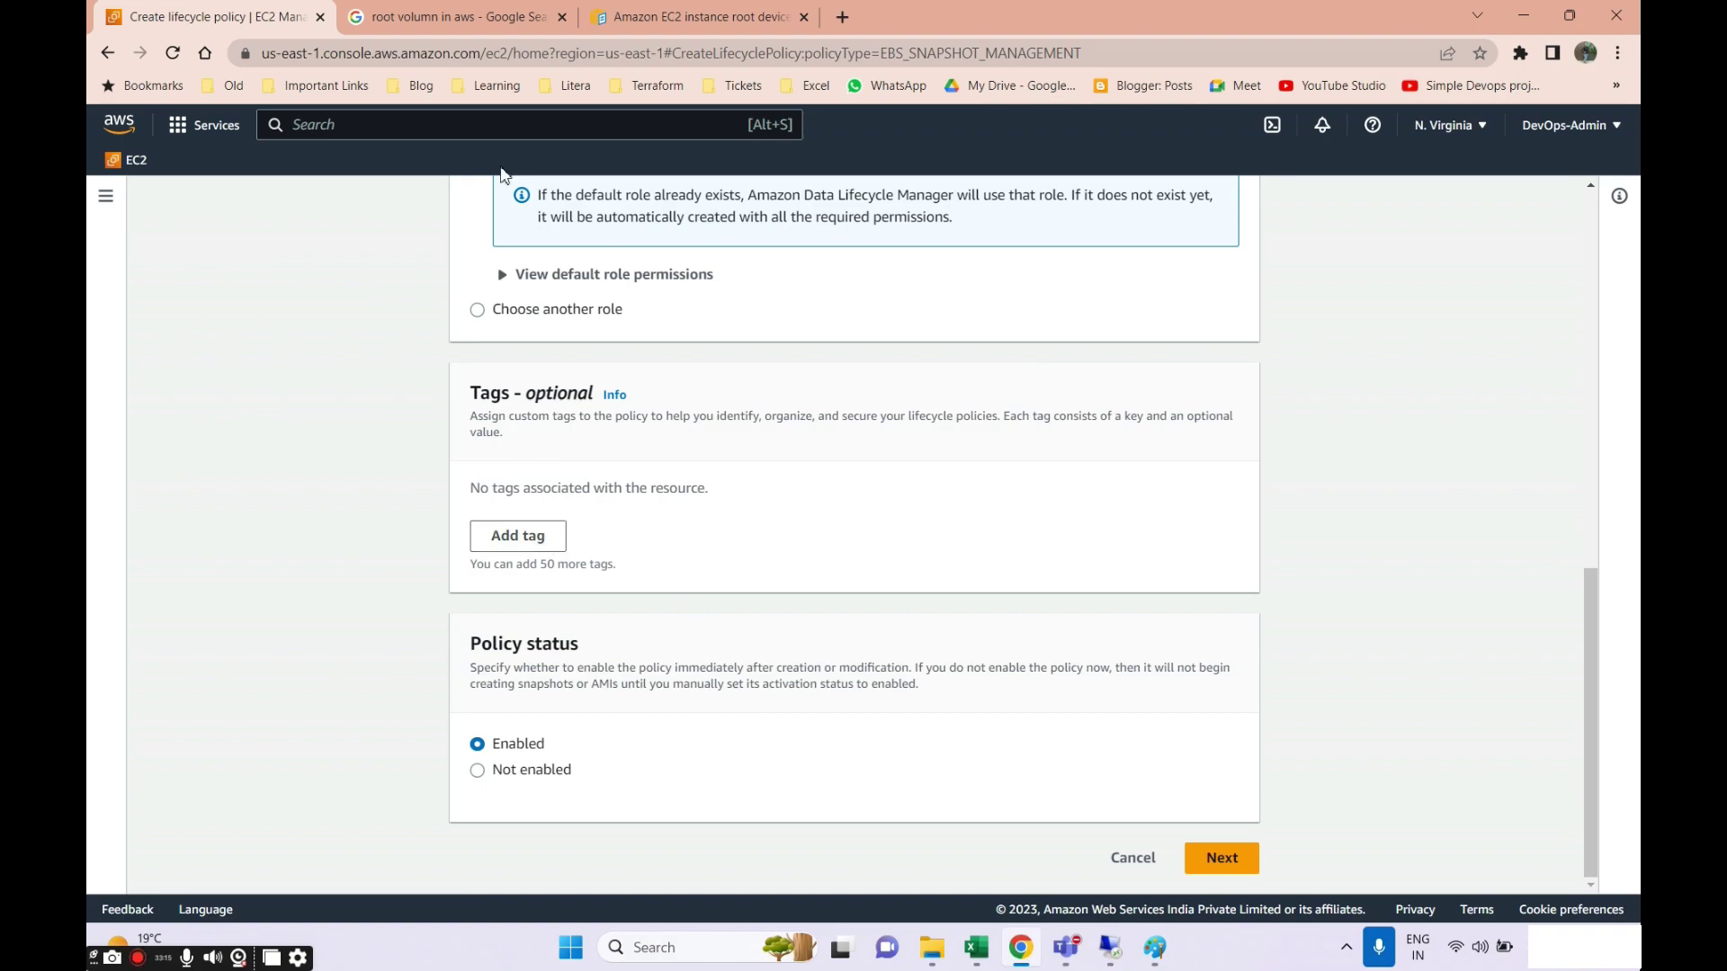
scroll(644, 478, up, 3)
scroll(1101, 580, down, 3)
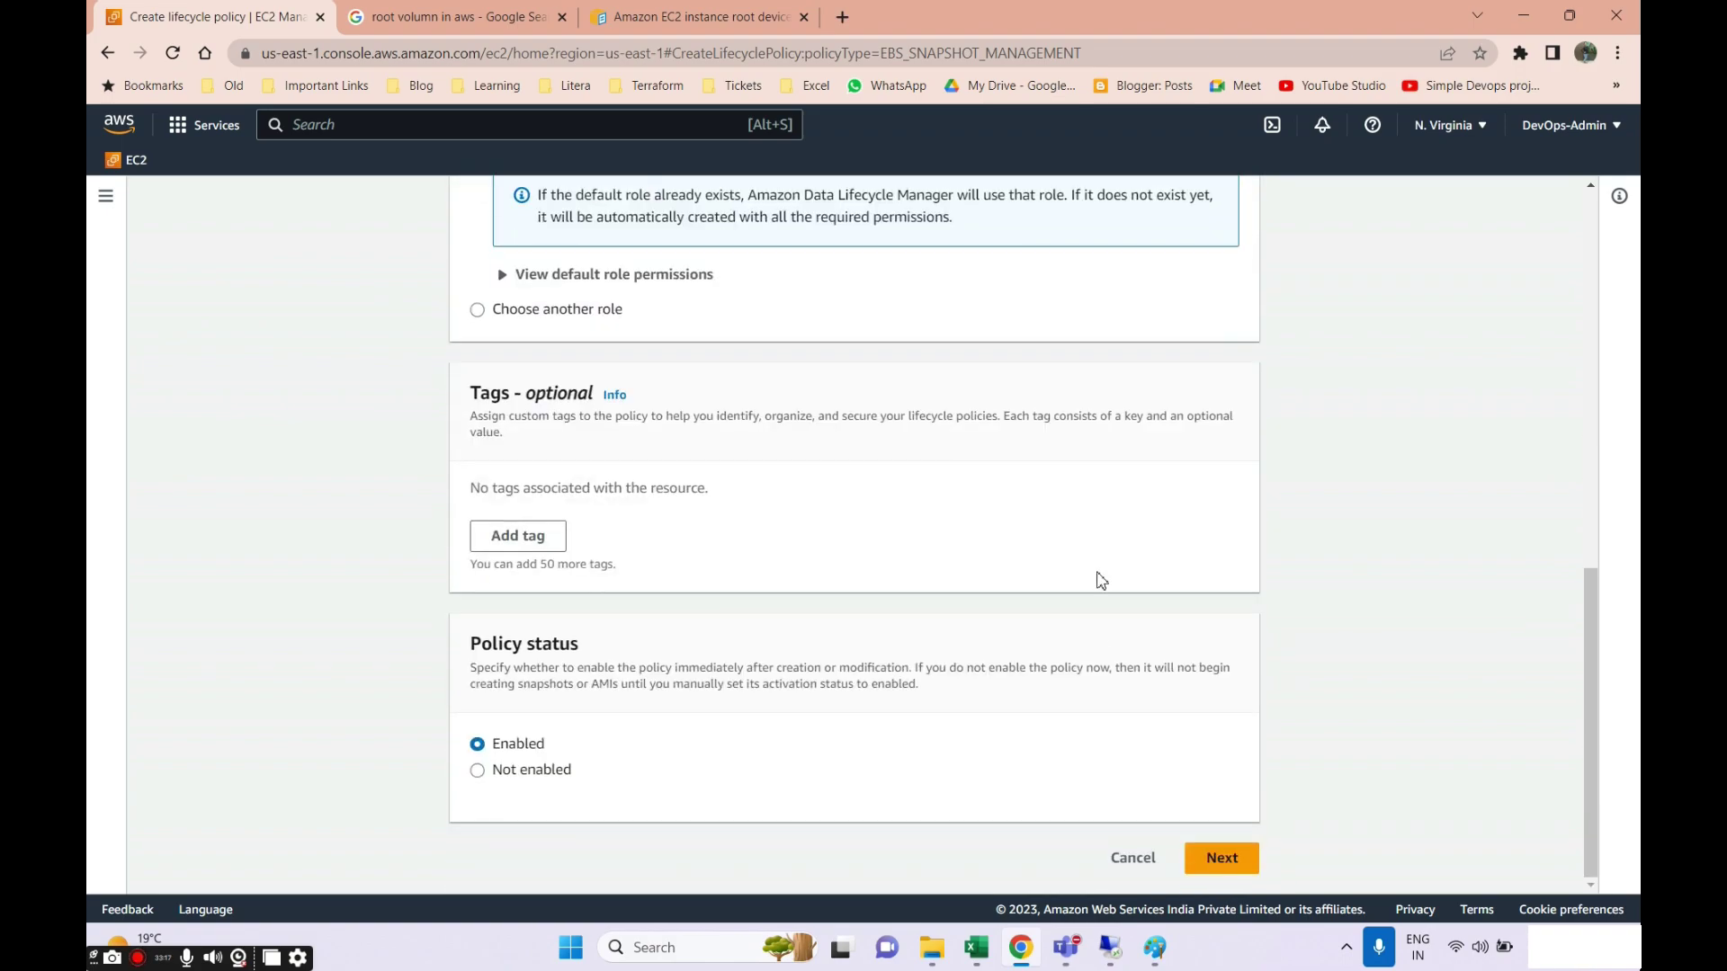
click(1133, 858)
click(1135, 609)
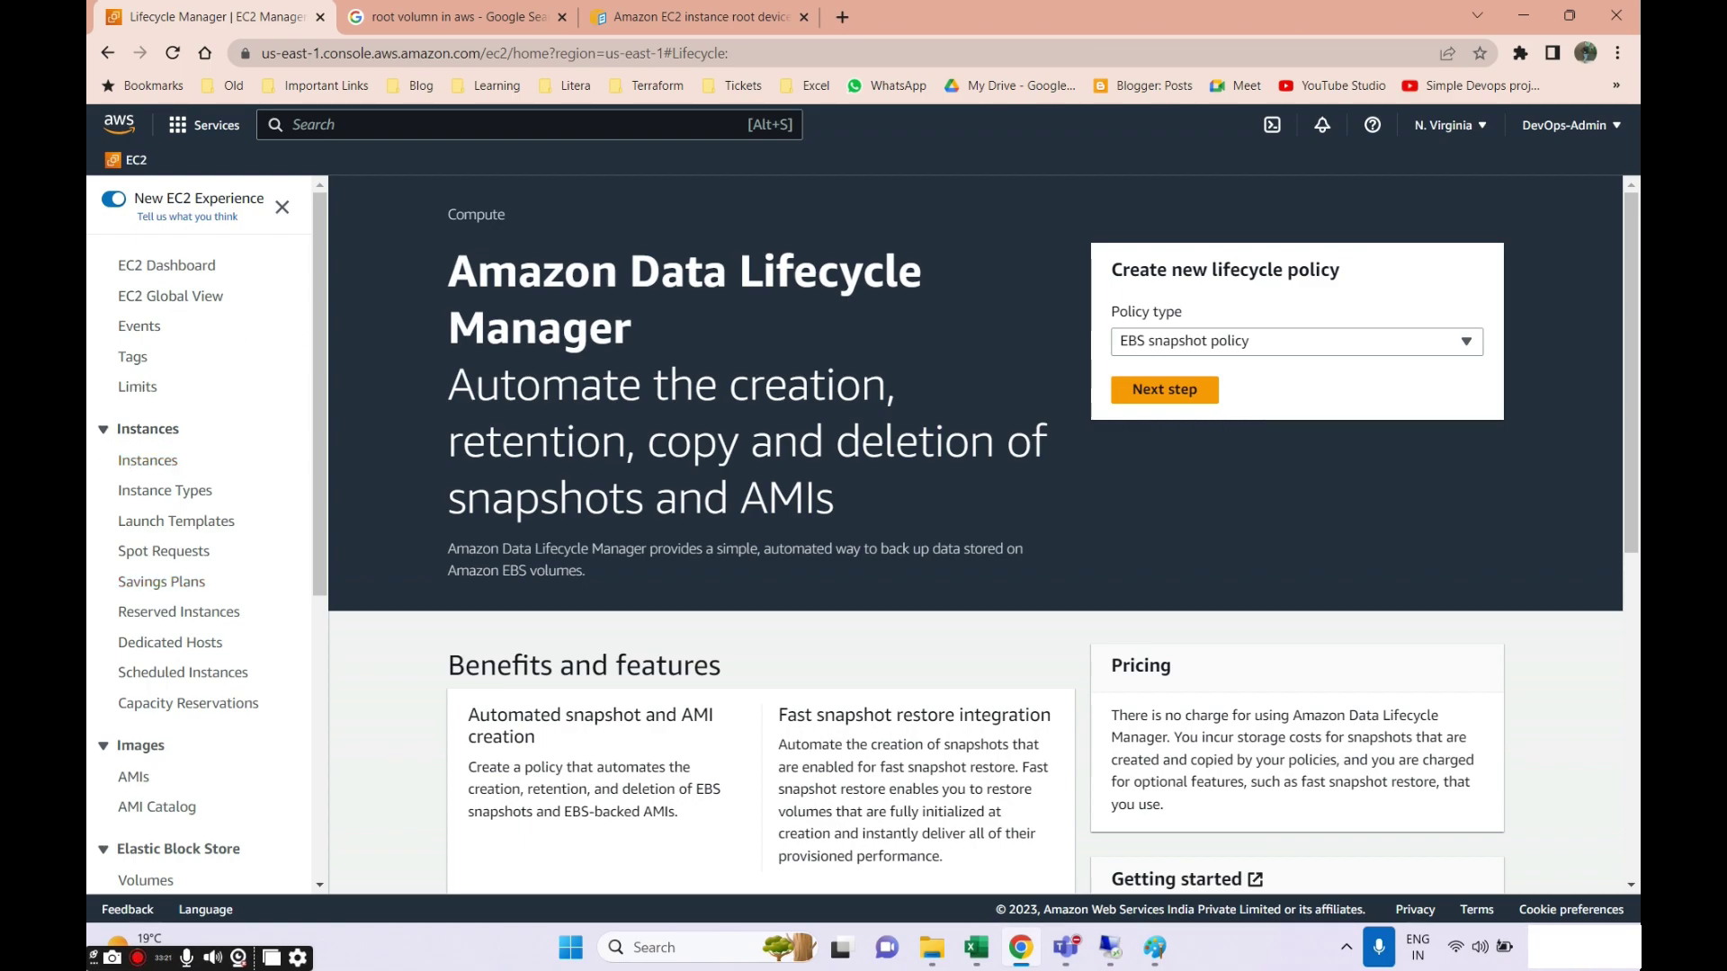
scroll(144, 792, down, 2)
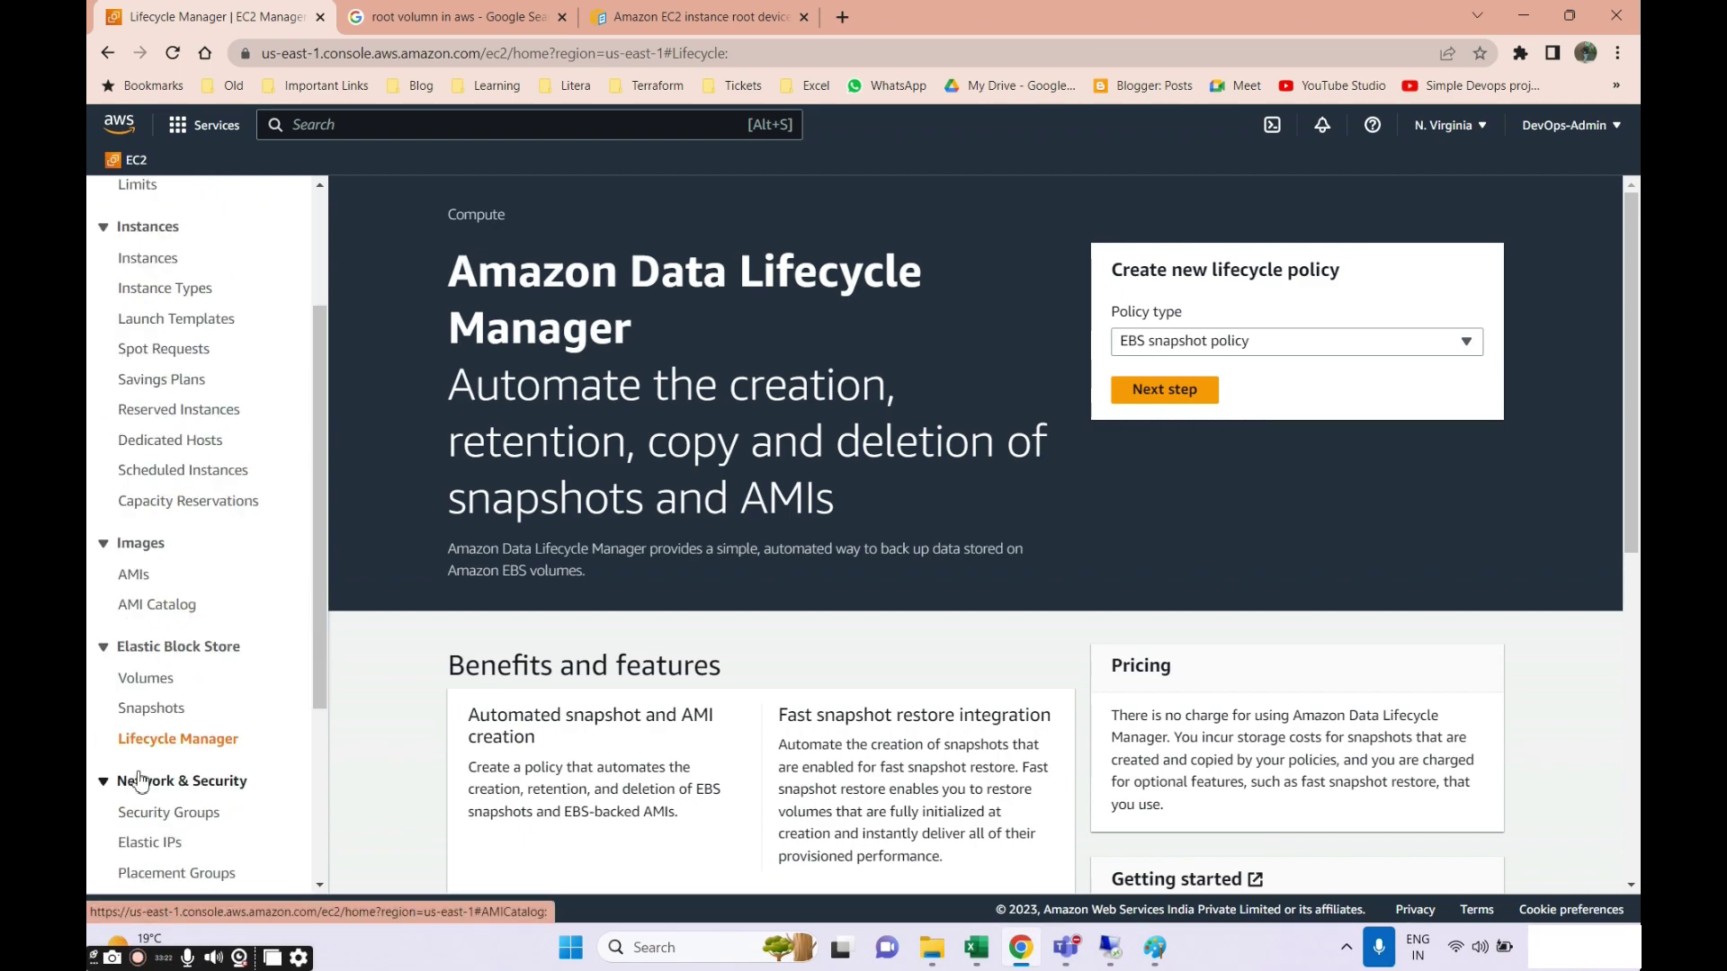
click(143, 680)
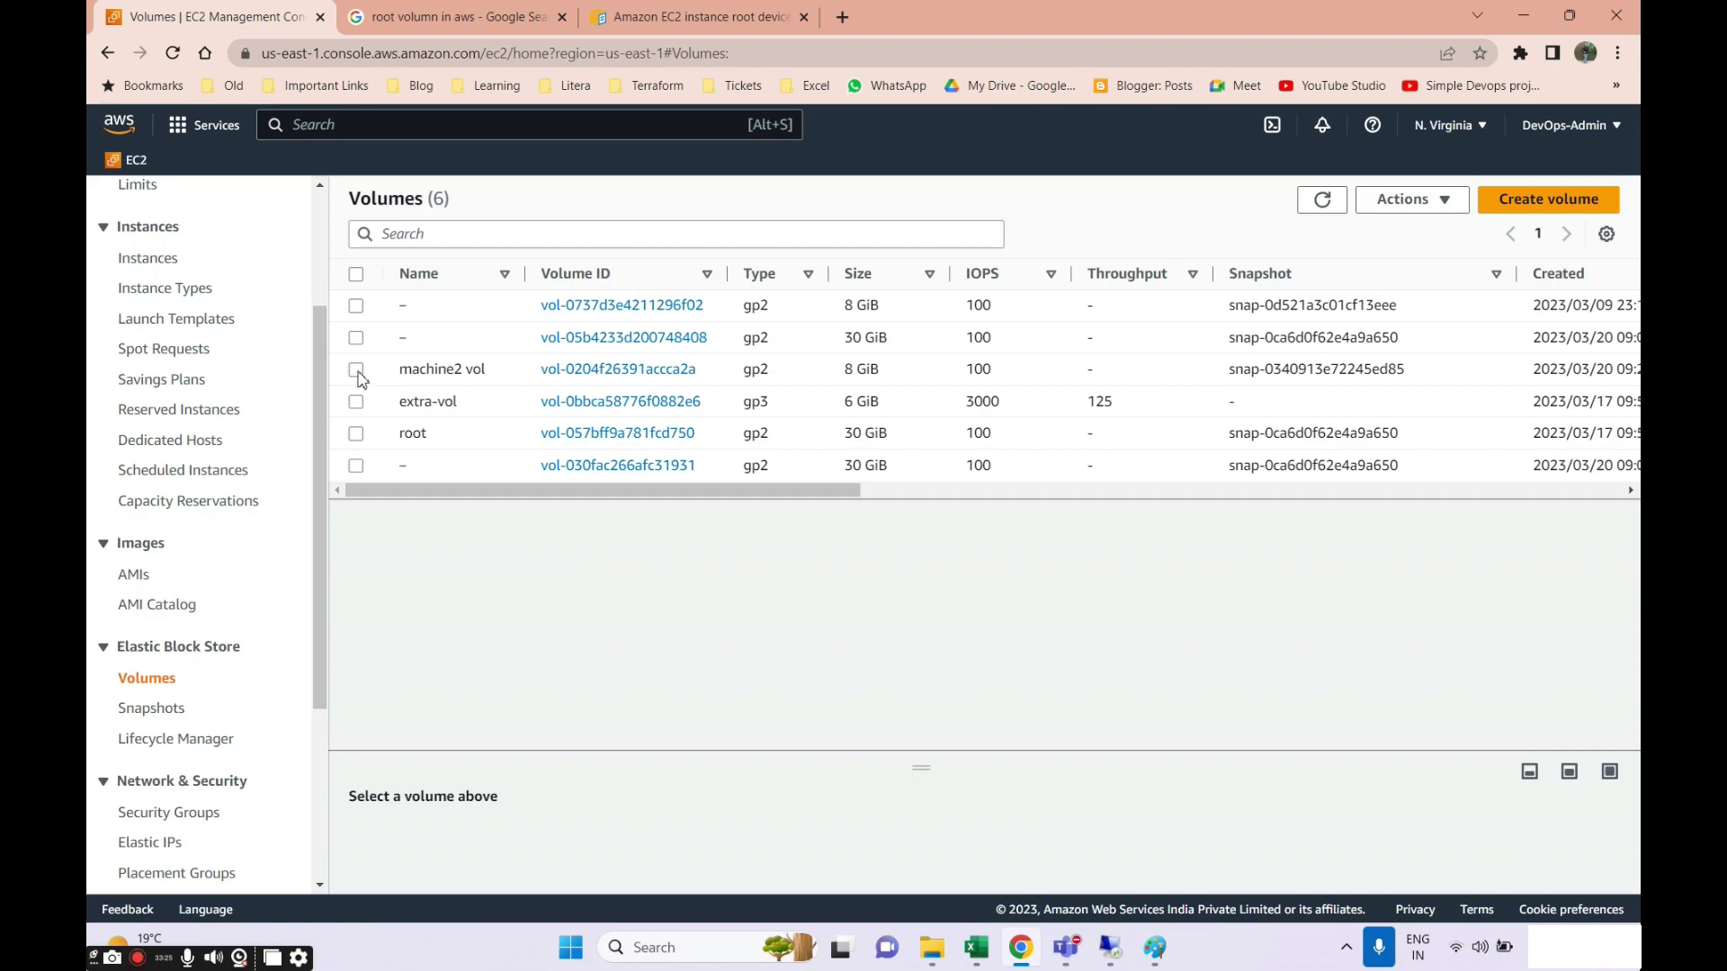
Review the available actions for machine2 vol and the 'Snap for 6 GB vol' snapshot.
click(357, 371)
click(1410, 200)
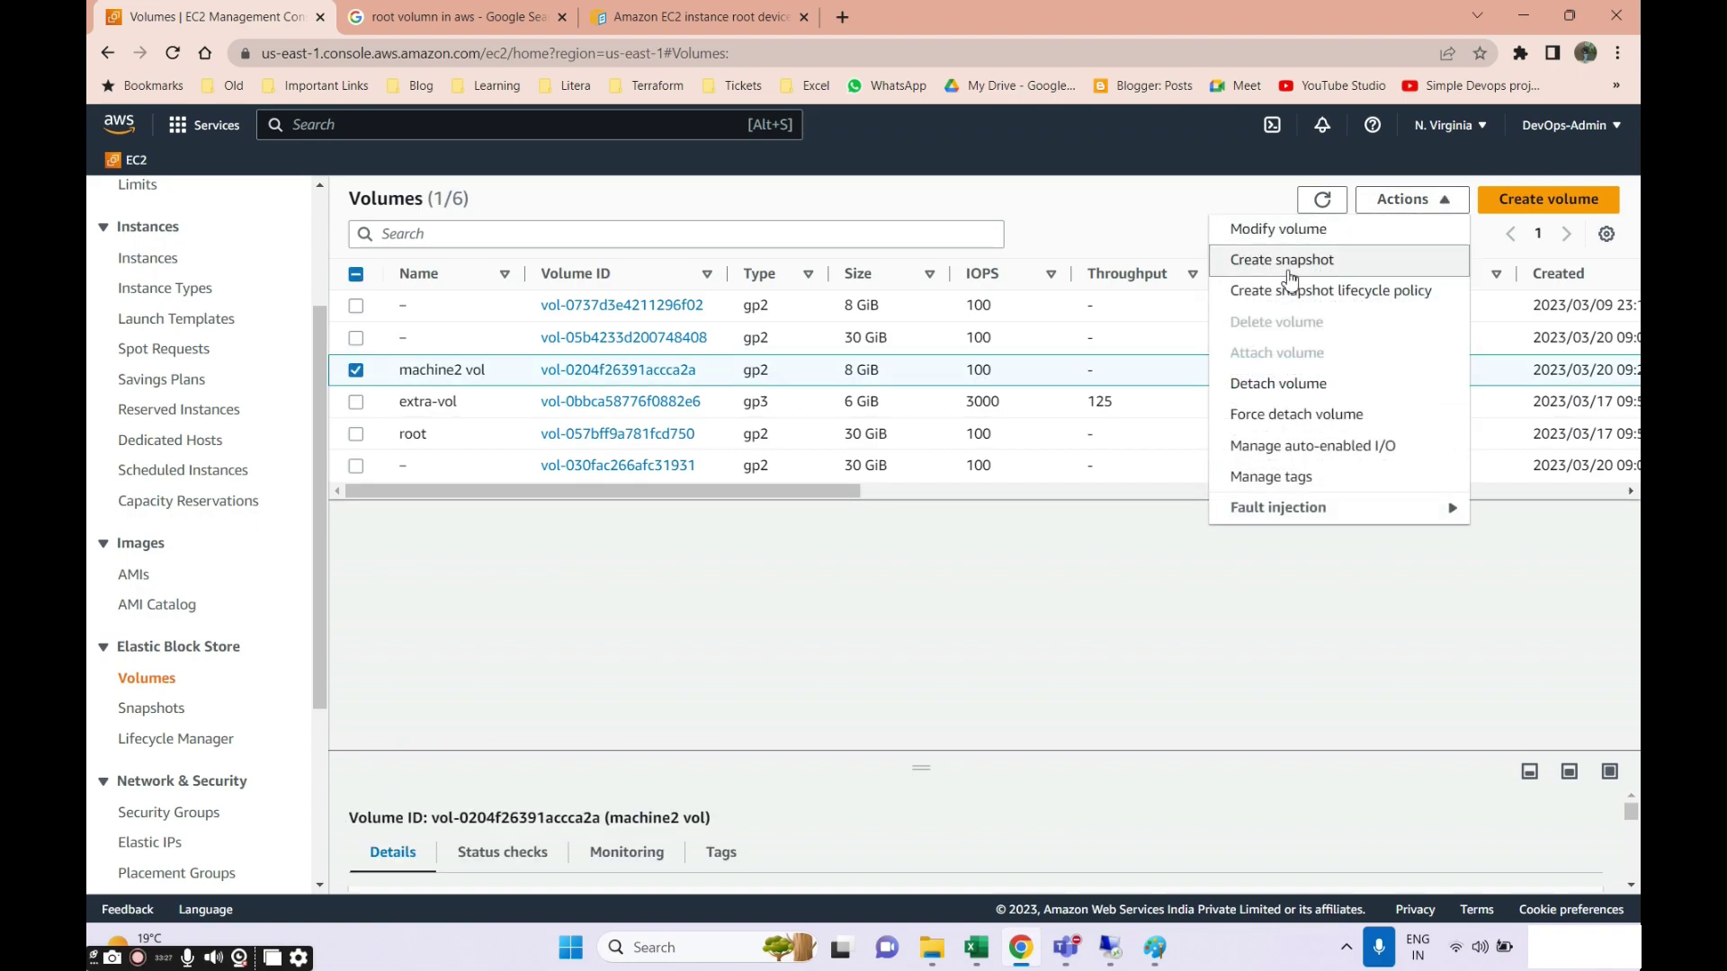
click(153, 709)
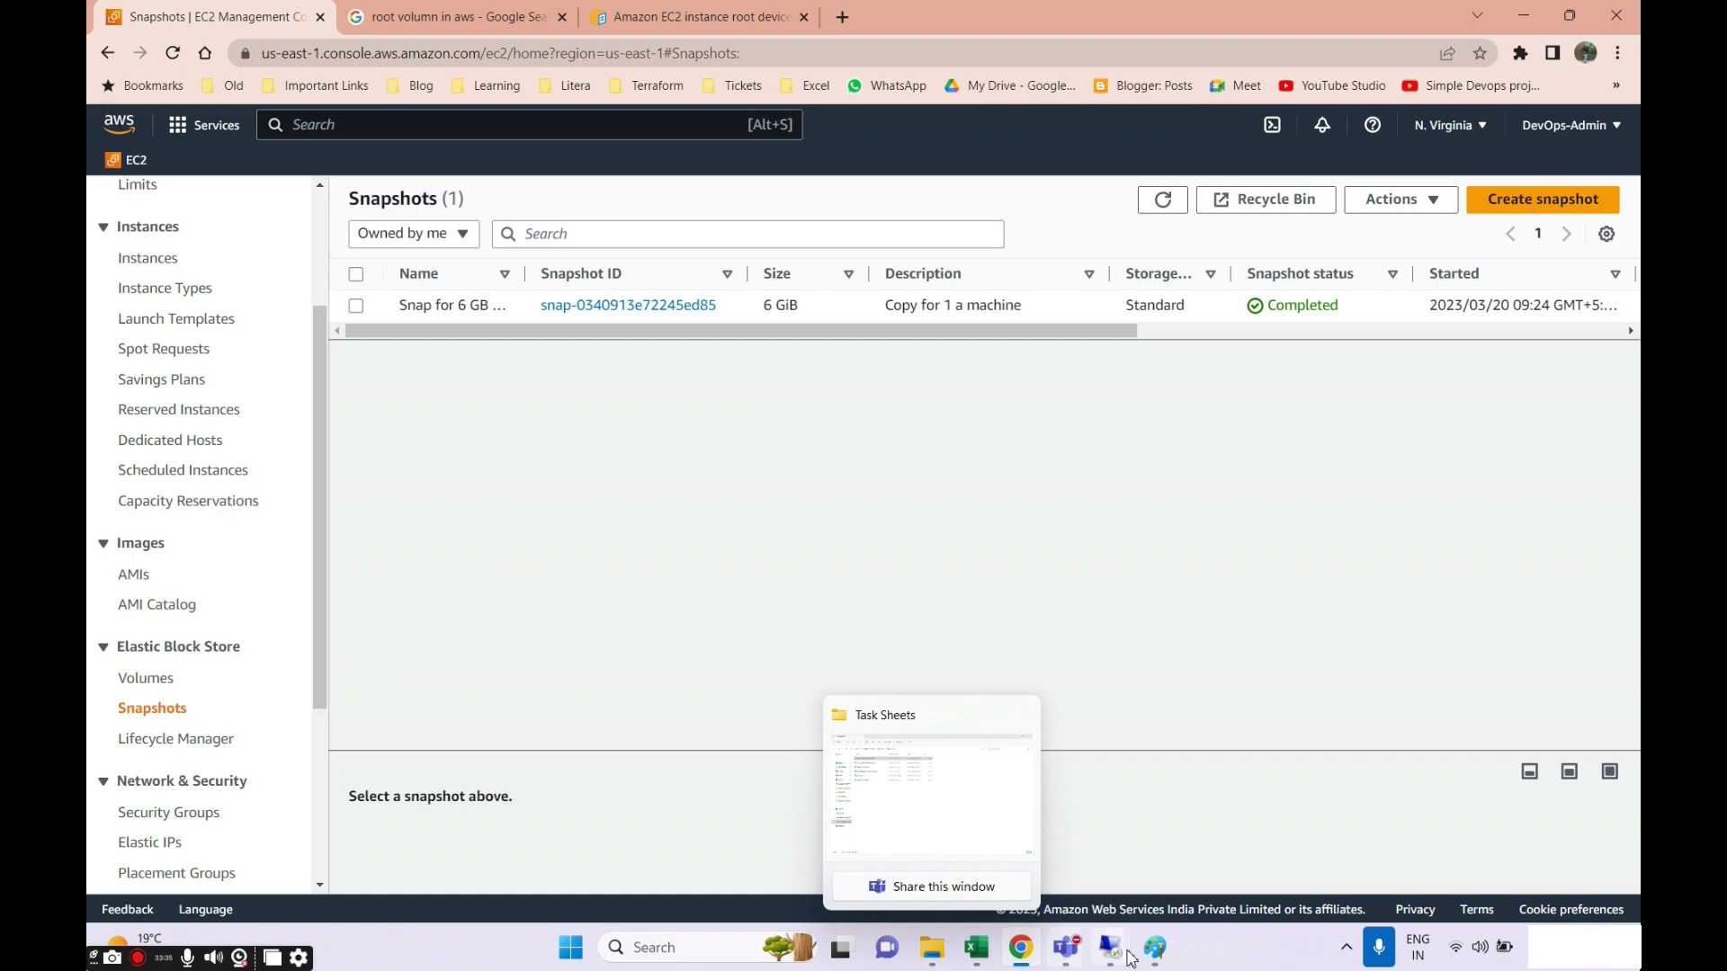
mouse_move(1111, 948)
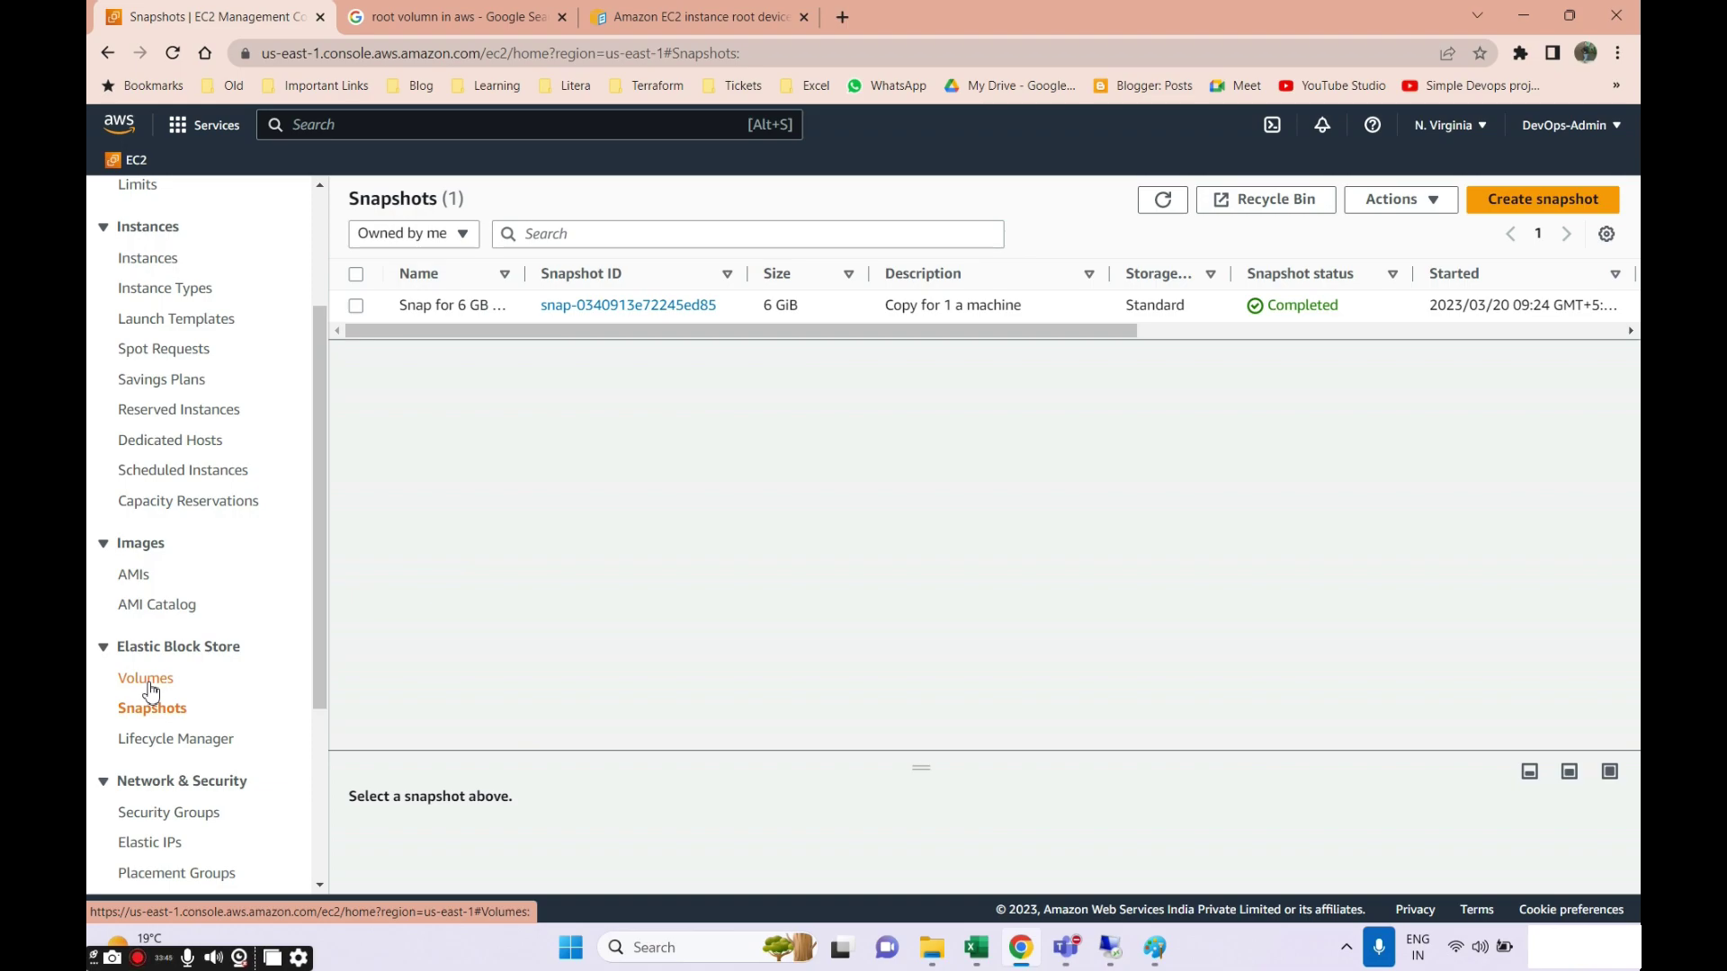
click(149, 689)
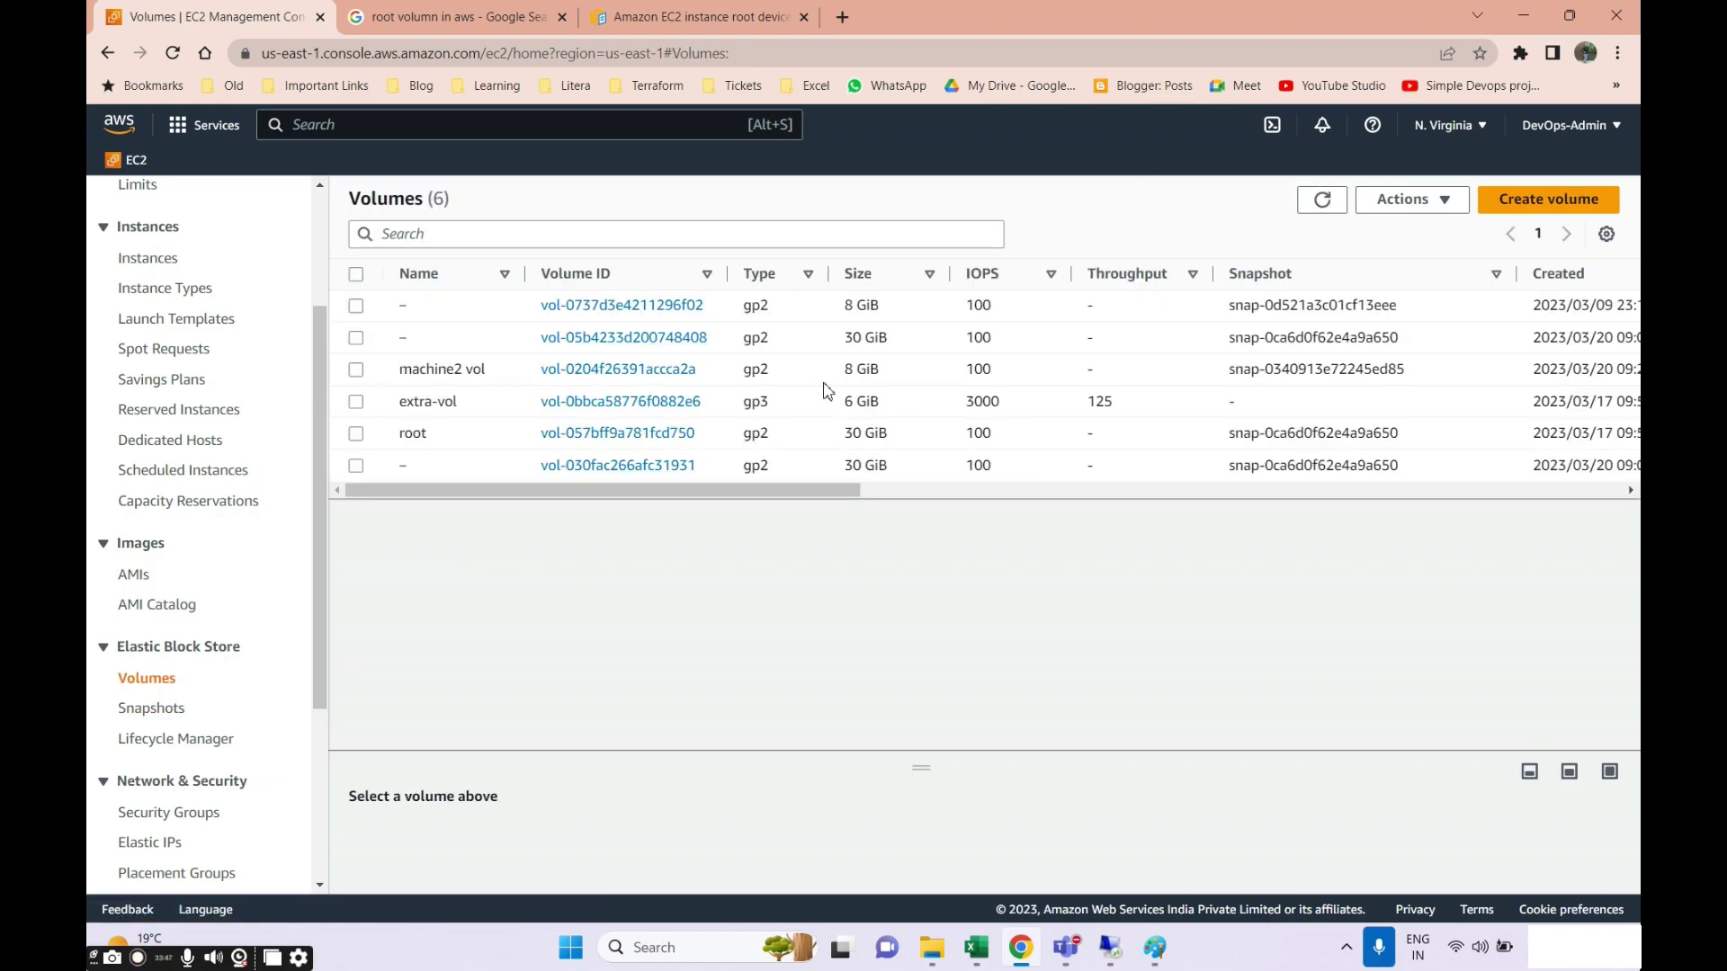
triple_click(856, 372)
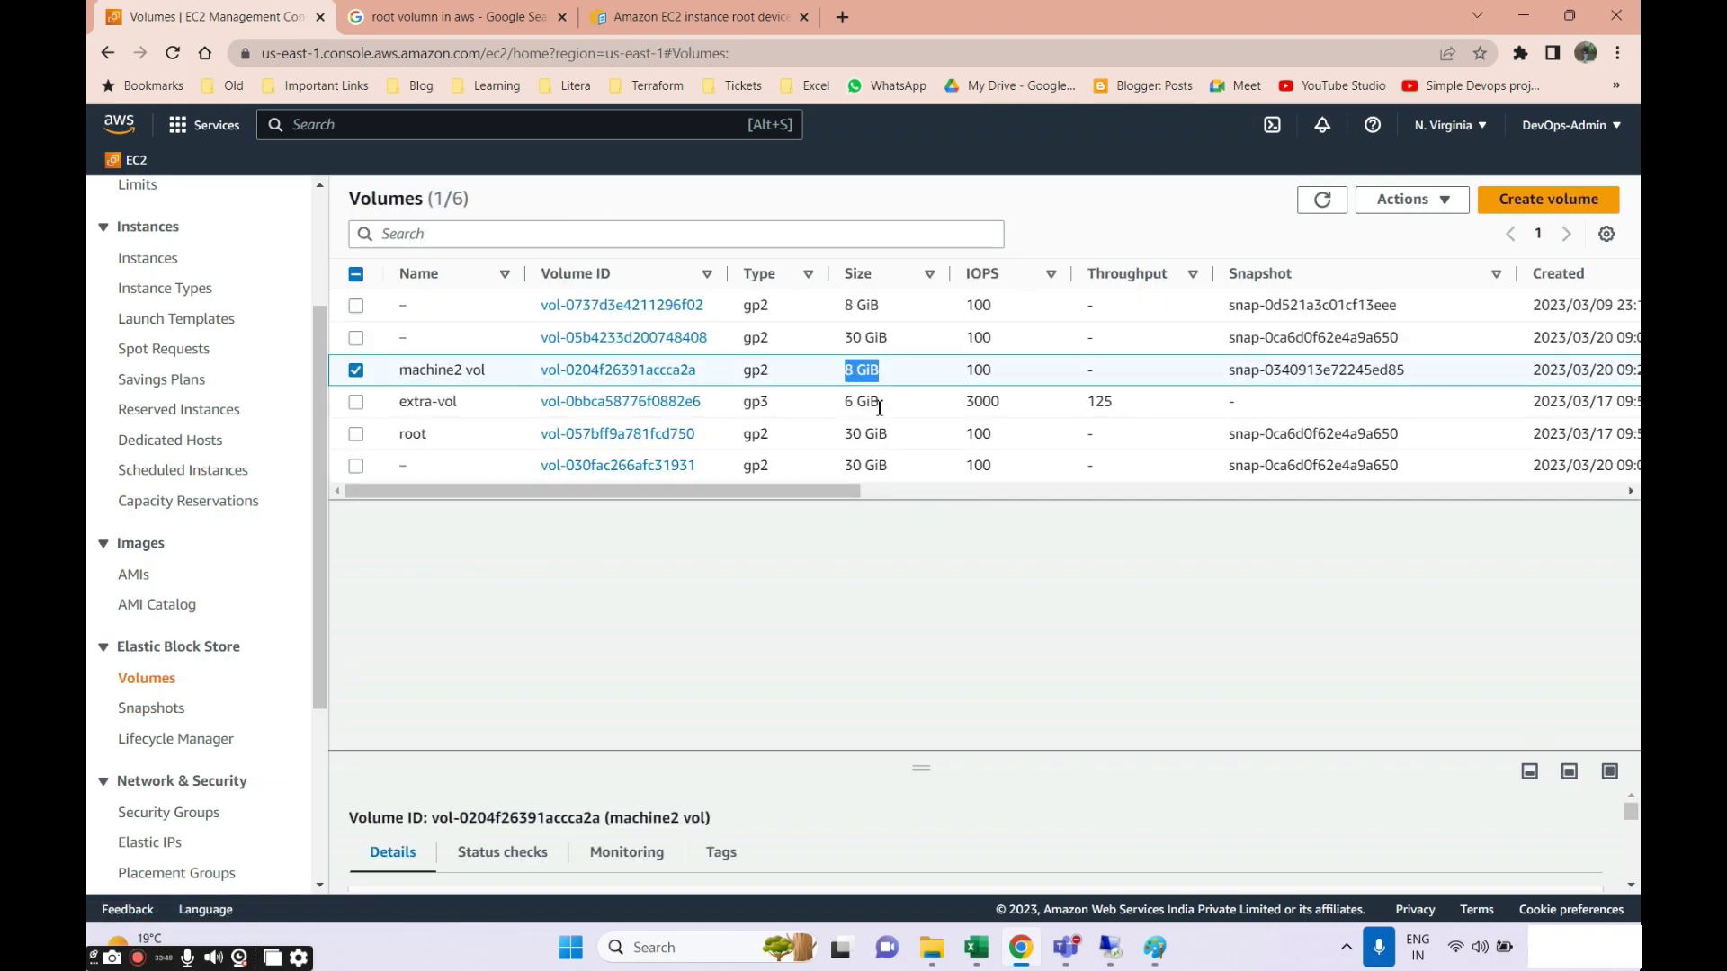
click(149, 708)
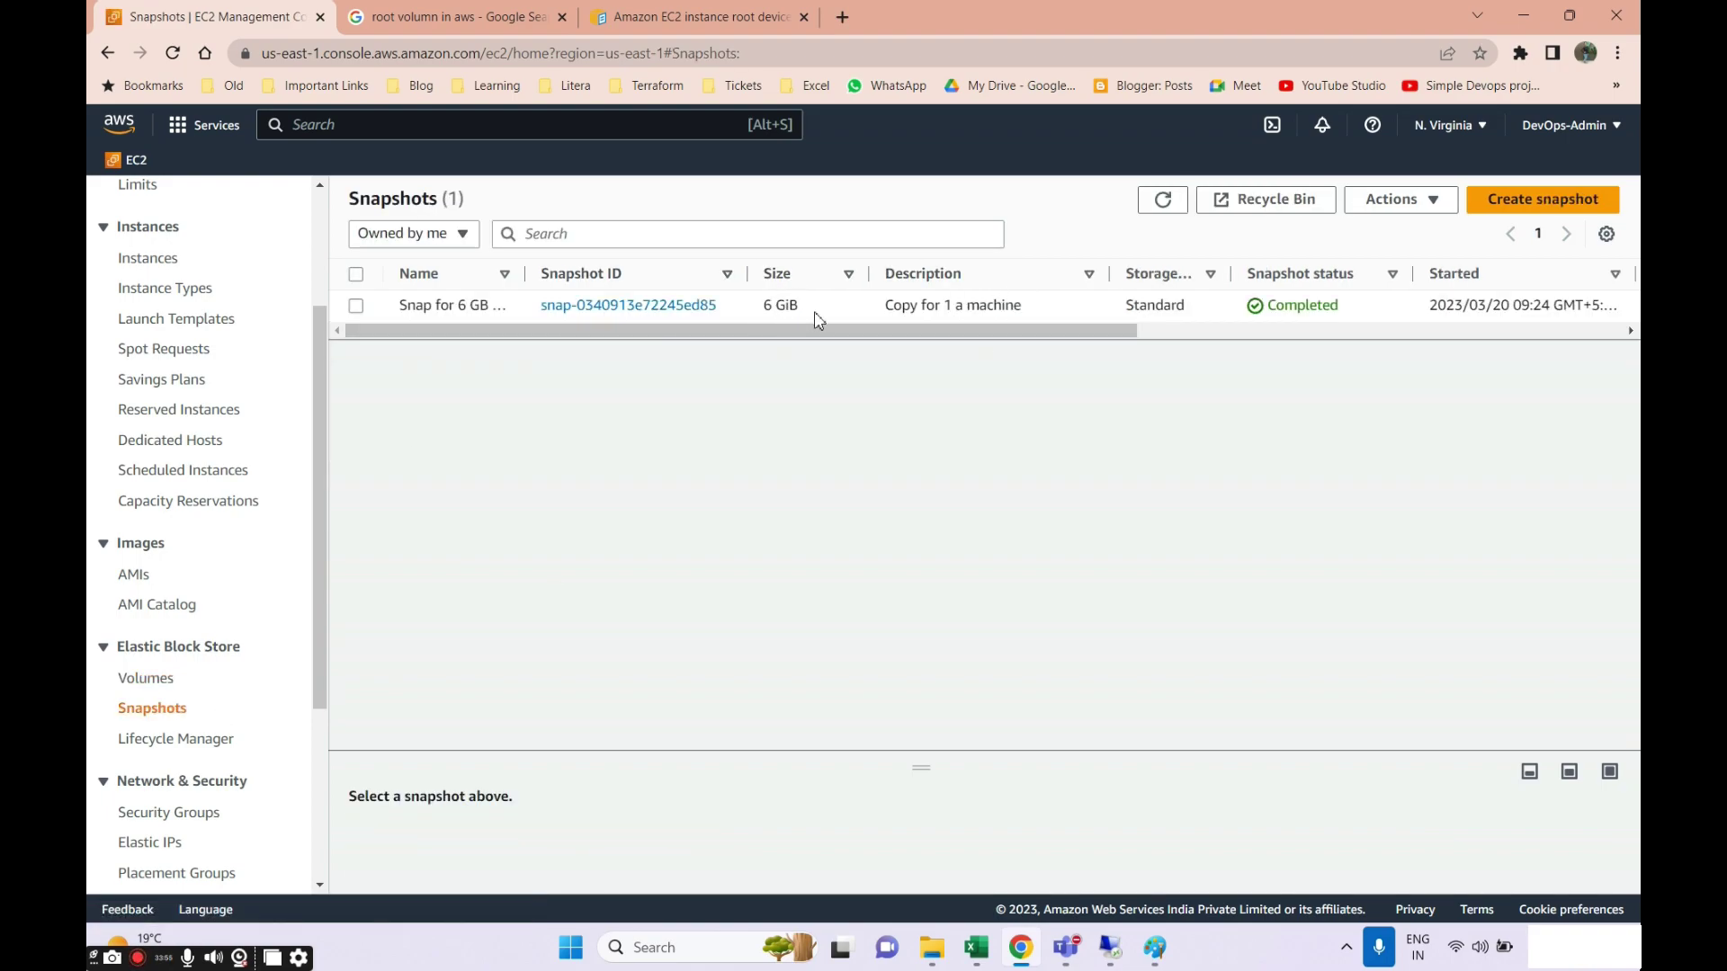
click(1393, 201)
click(356, 306)
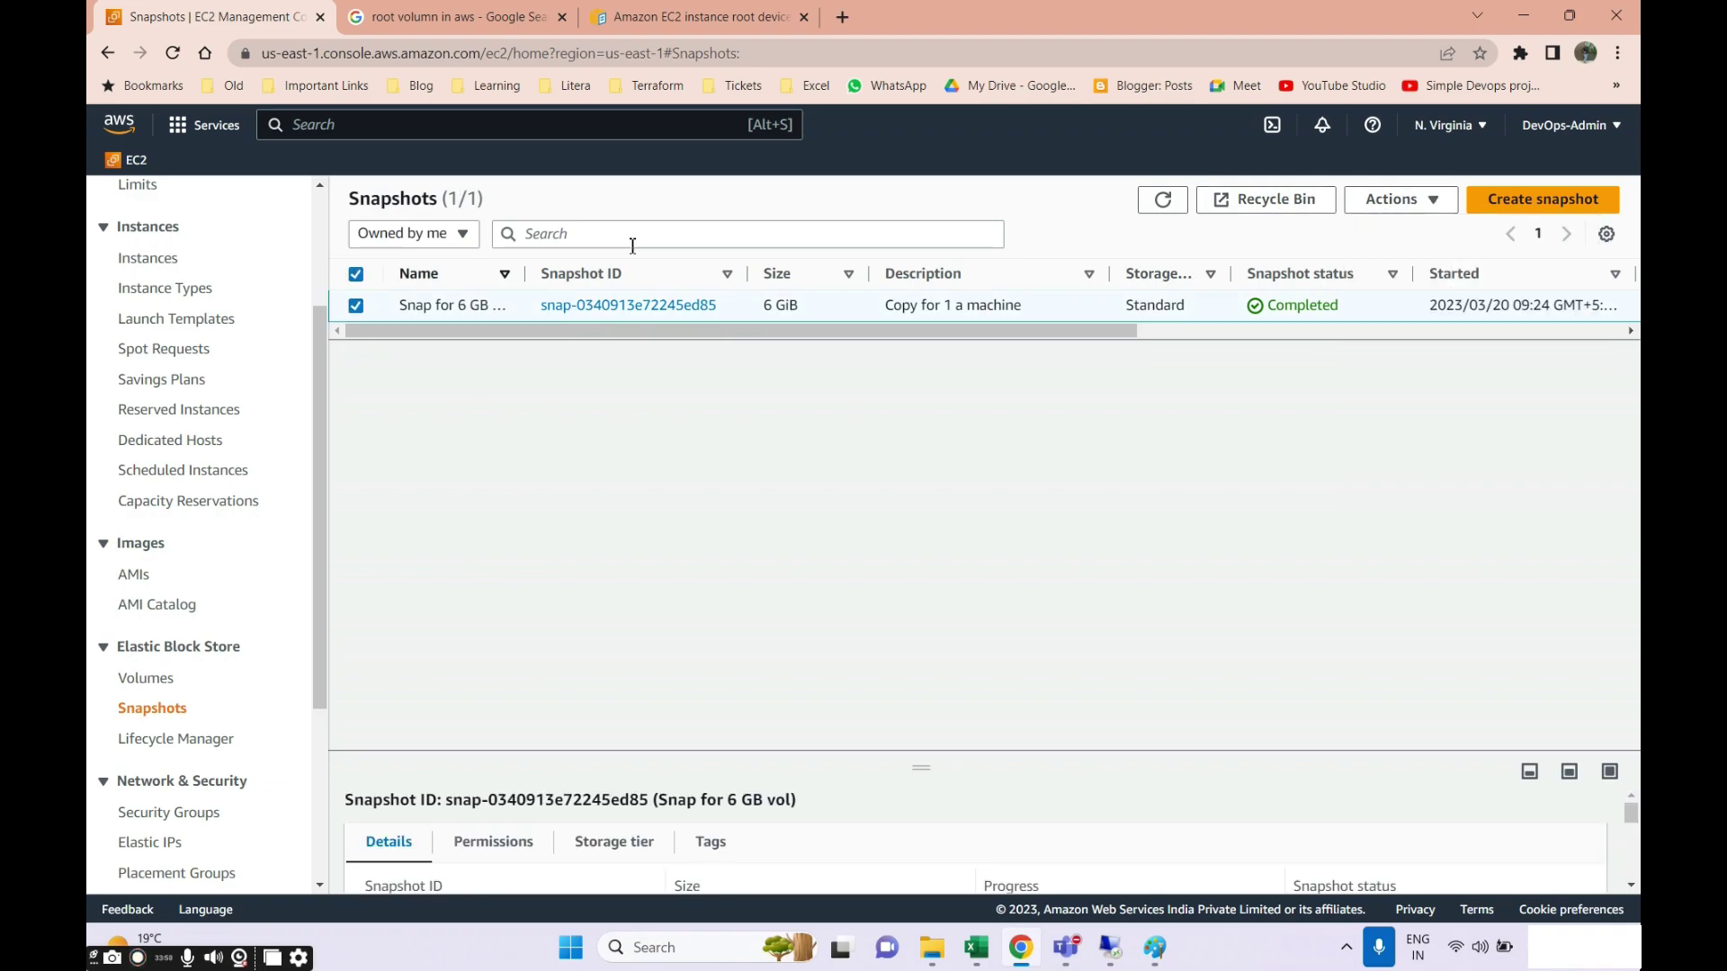
click(1394, 201)
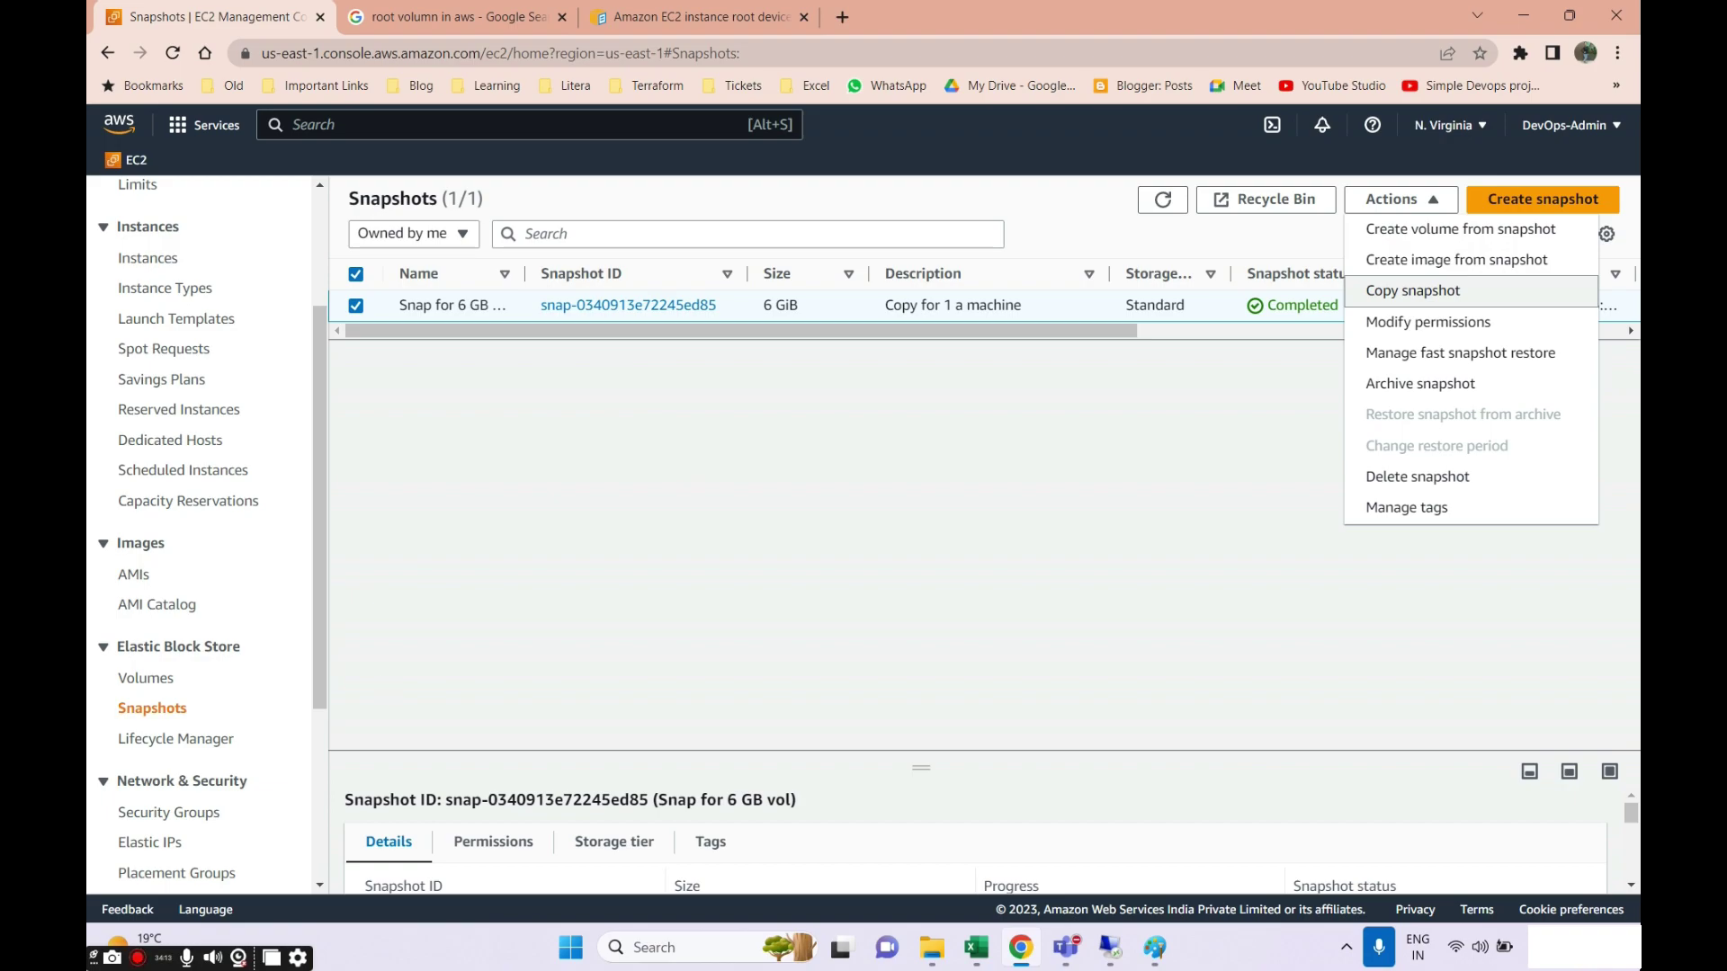
Select machine2 vol in Volumes and choose Actions > Create snapshot.
click(146, 678)
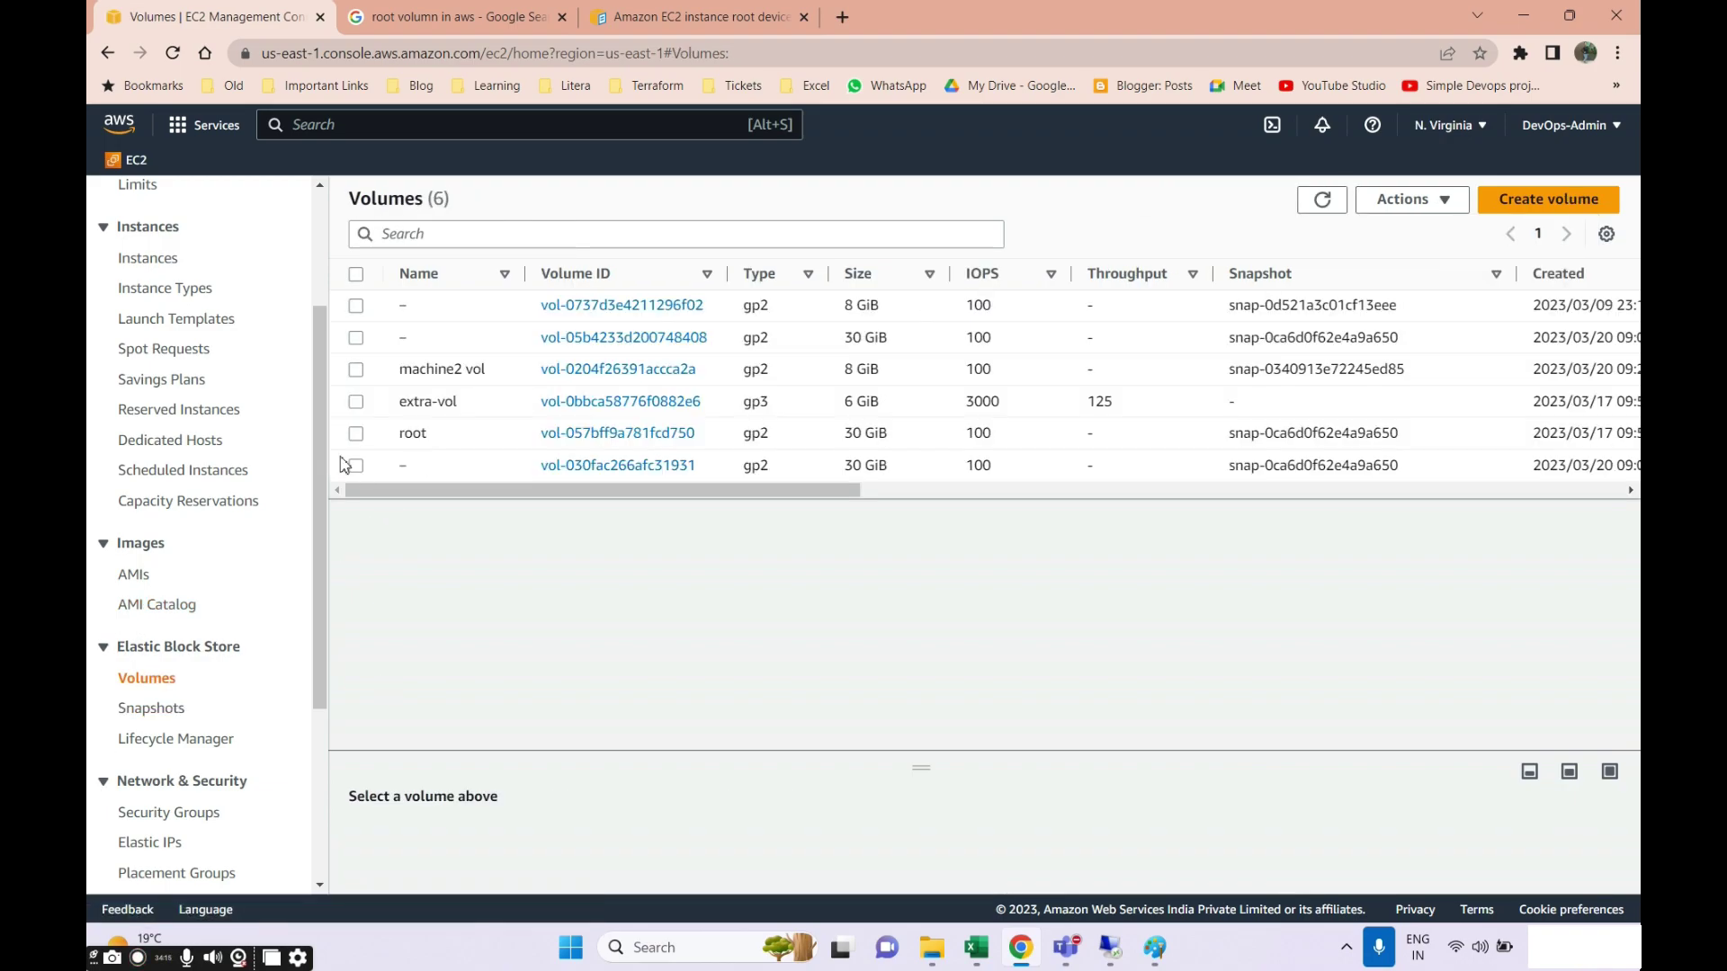
click(356, 371)
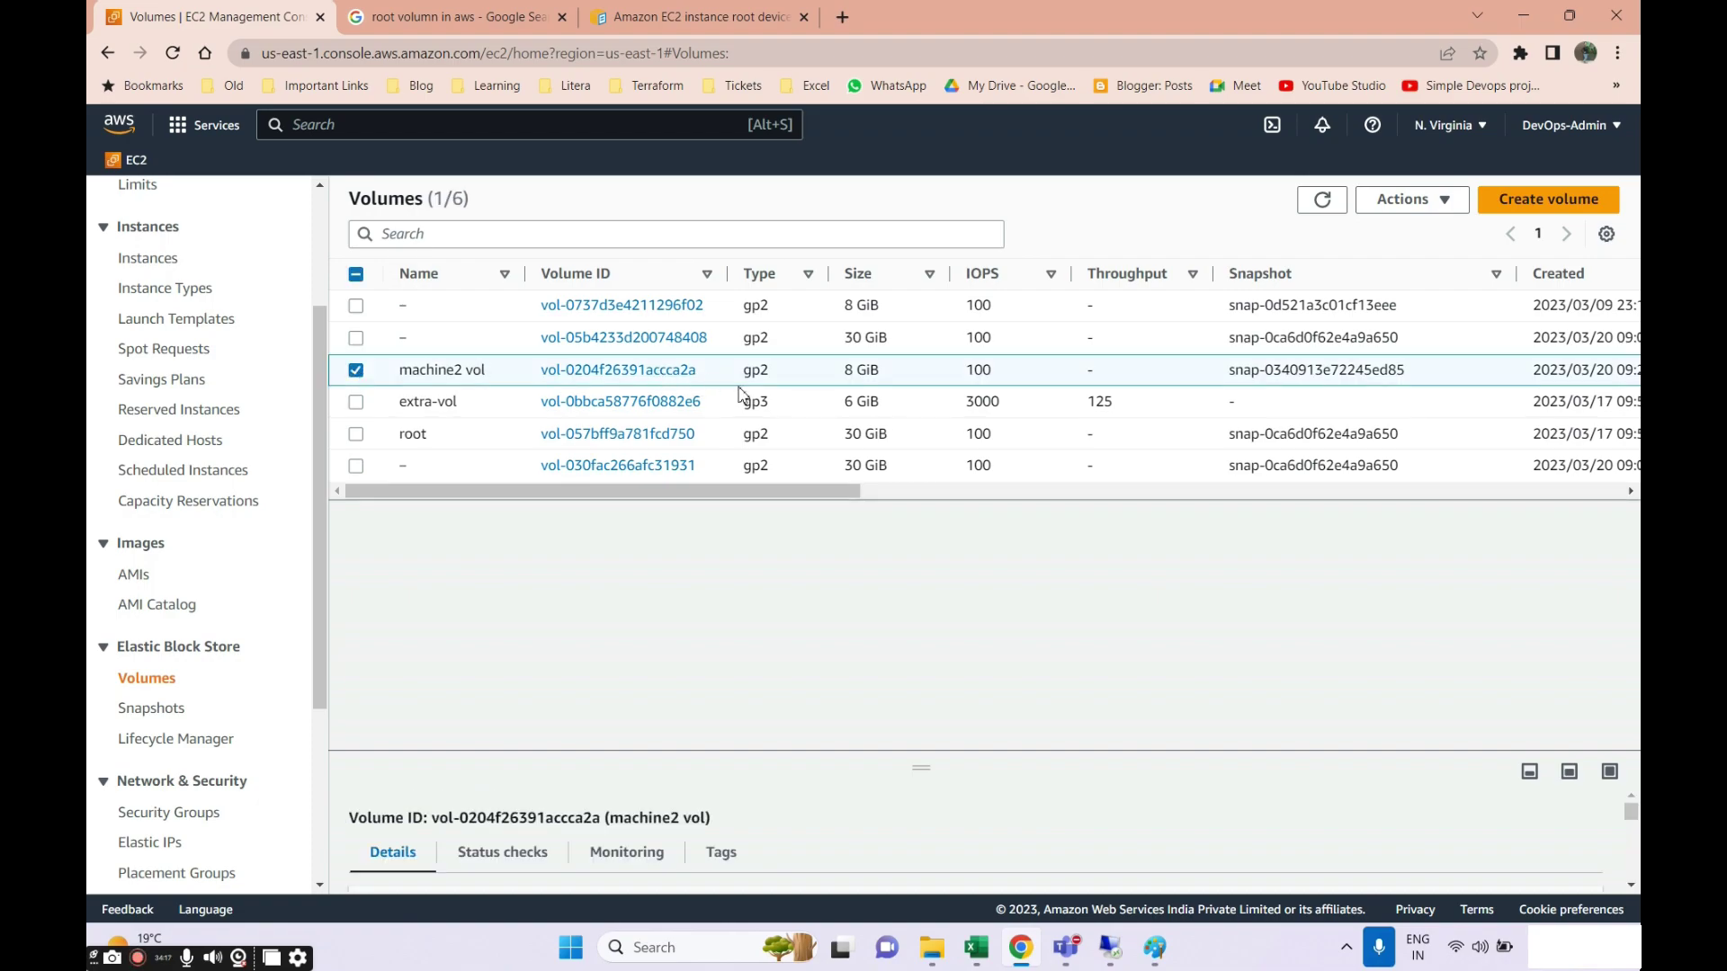
click(1435, 200)
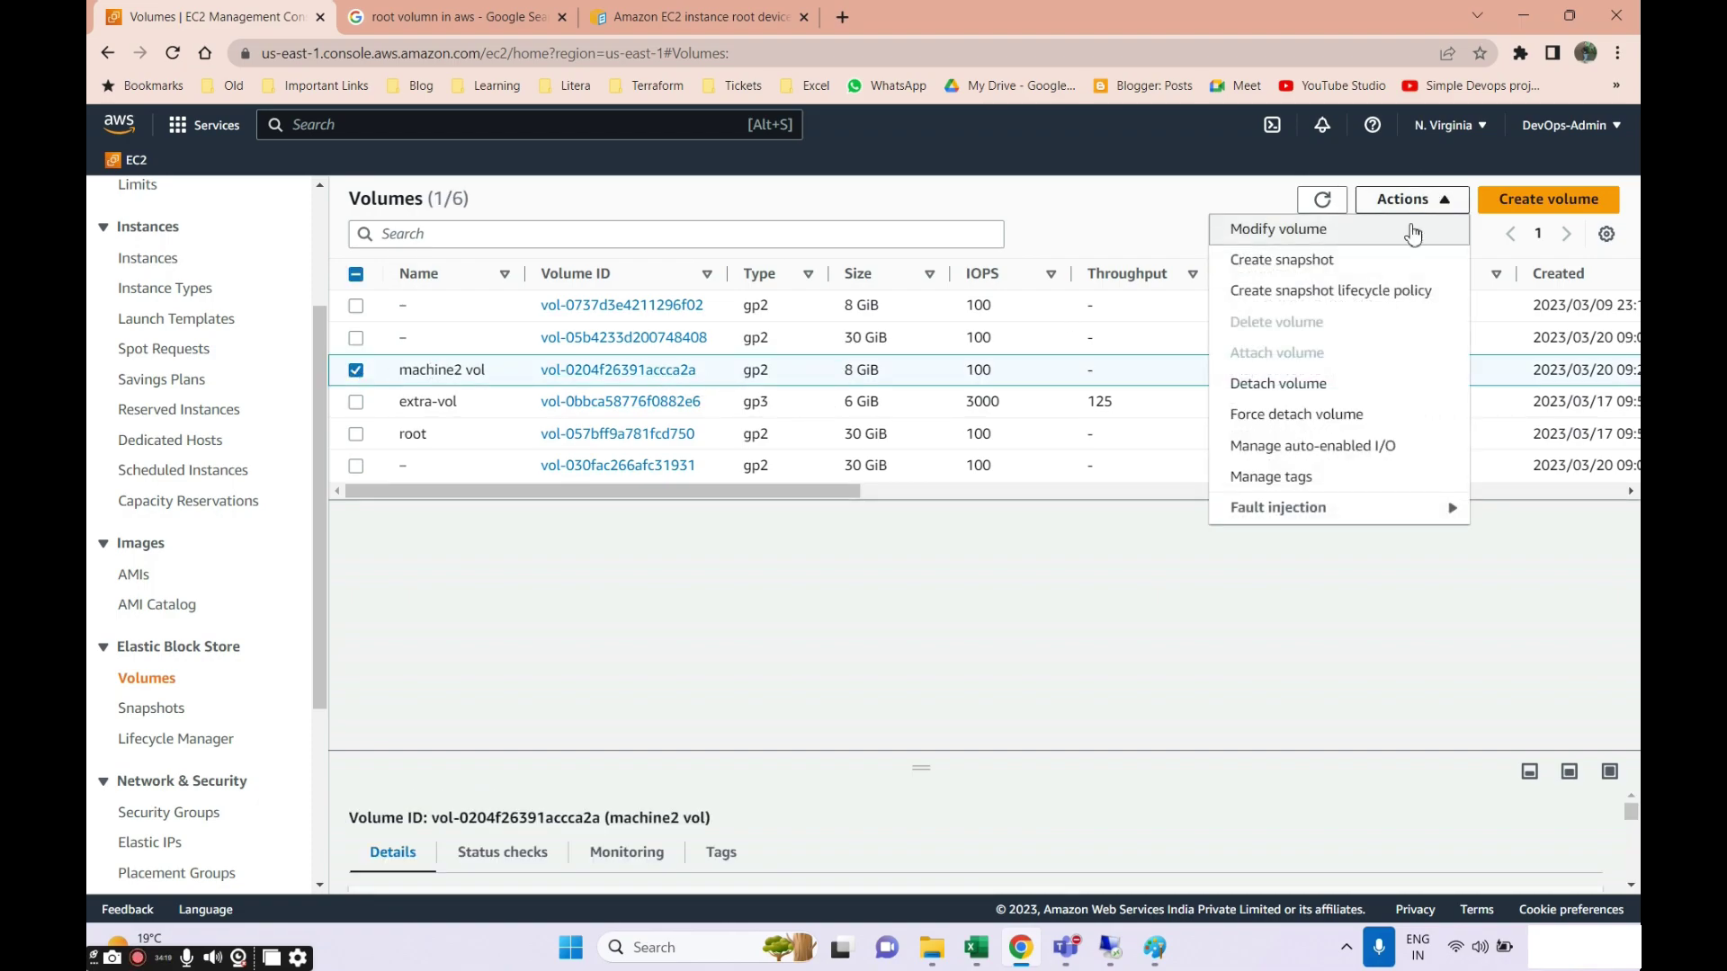
click(1267, 263)
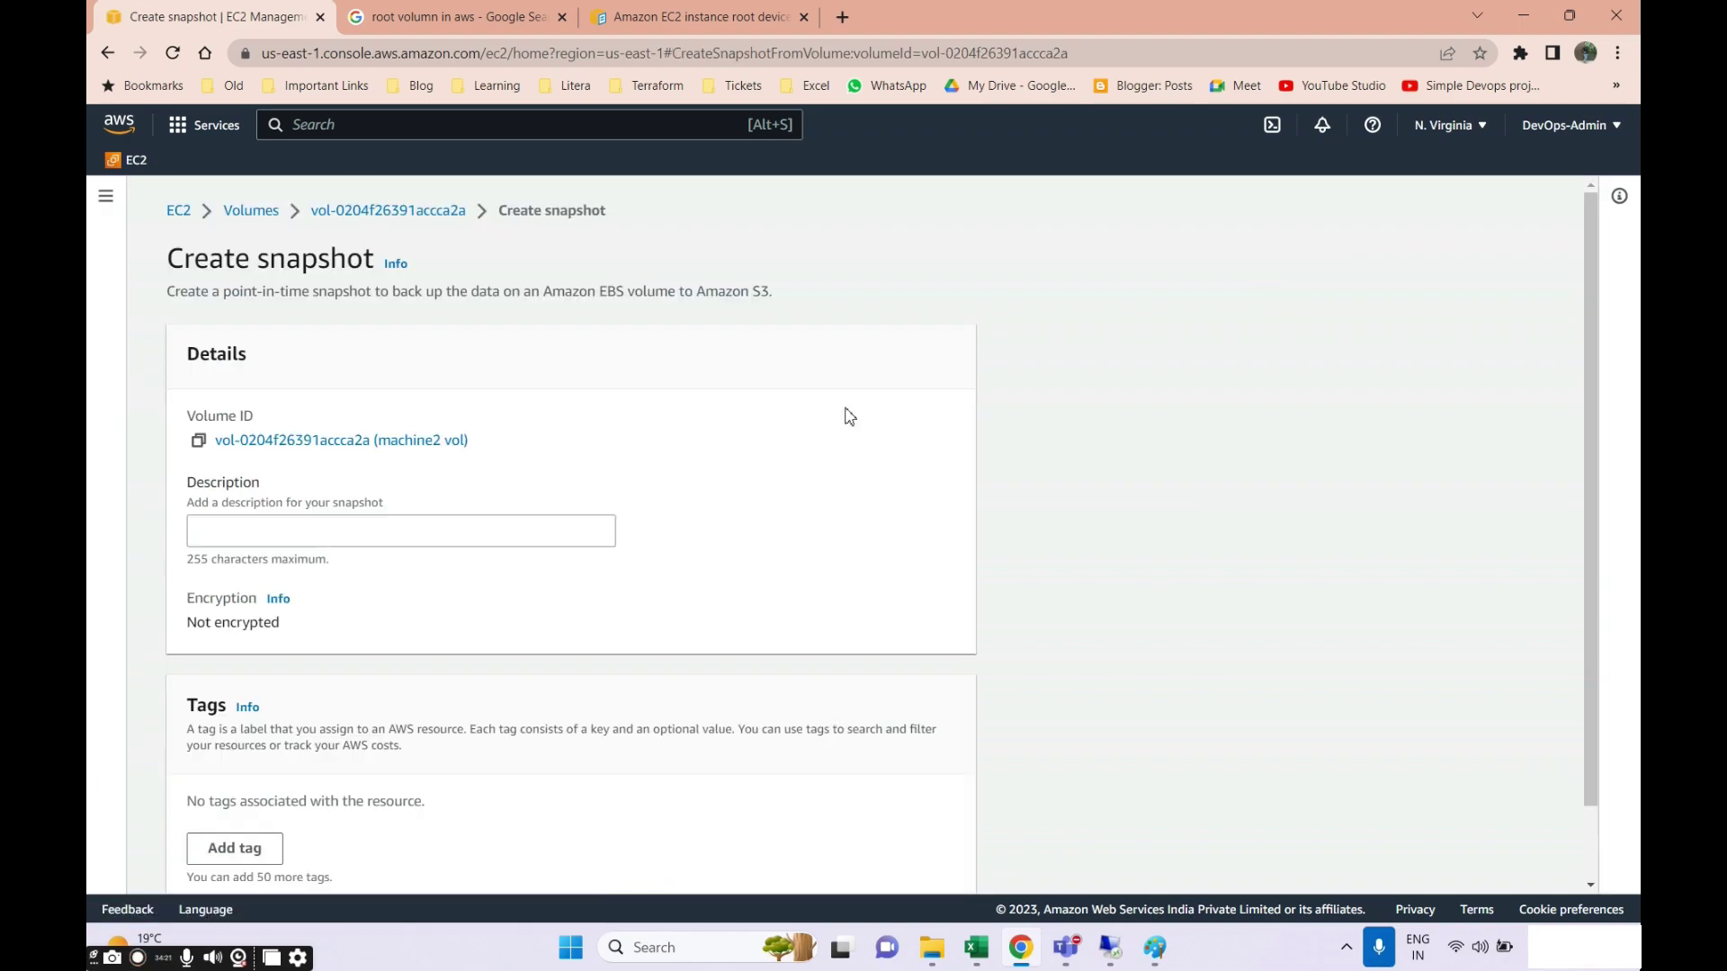
Create the snapshot with the description 'extra 2 gb-tot-8gb'.
scroll(289, 544, down, 2)
click(268, 448)
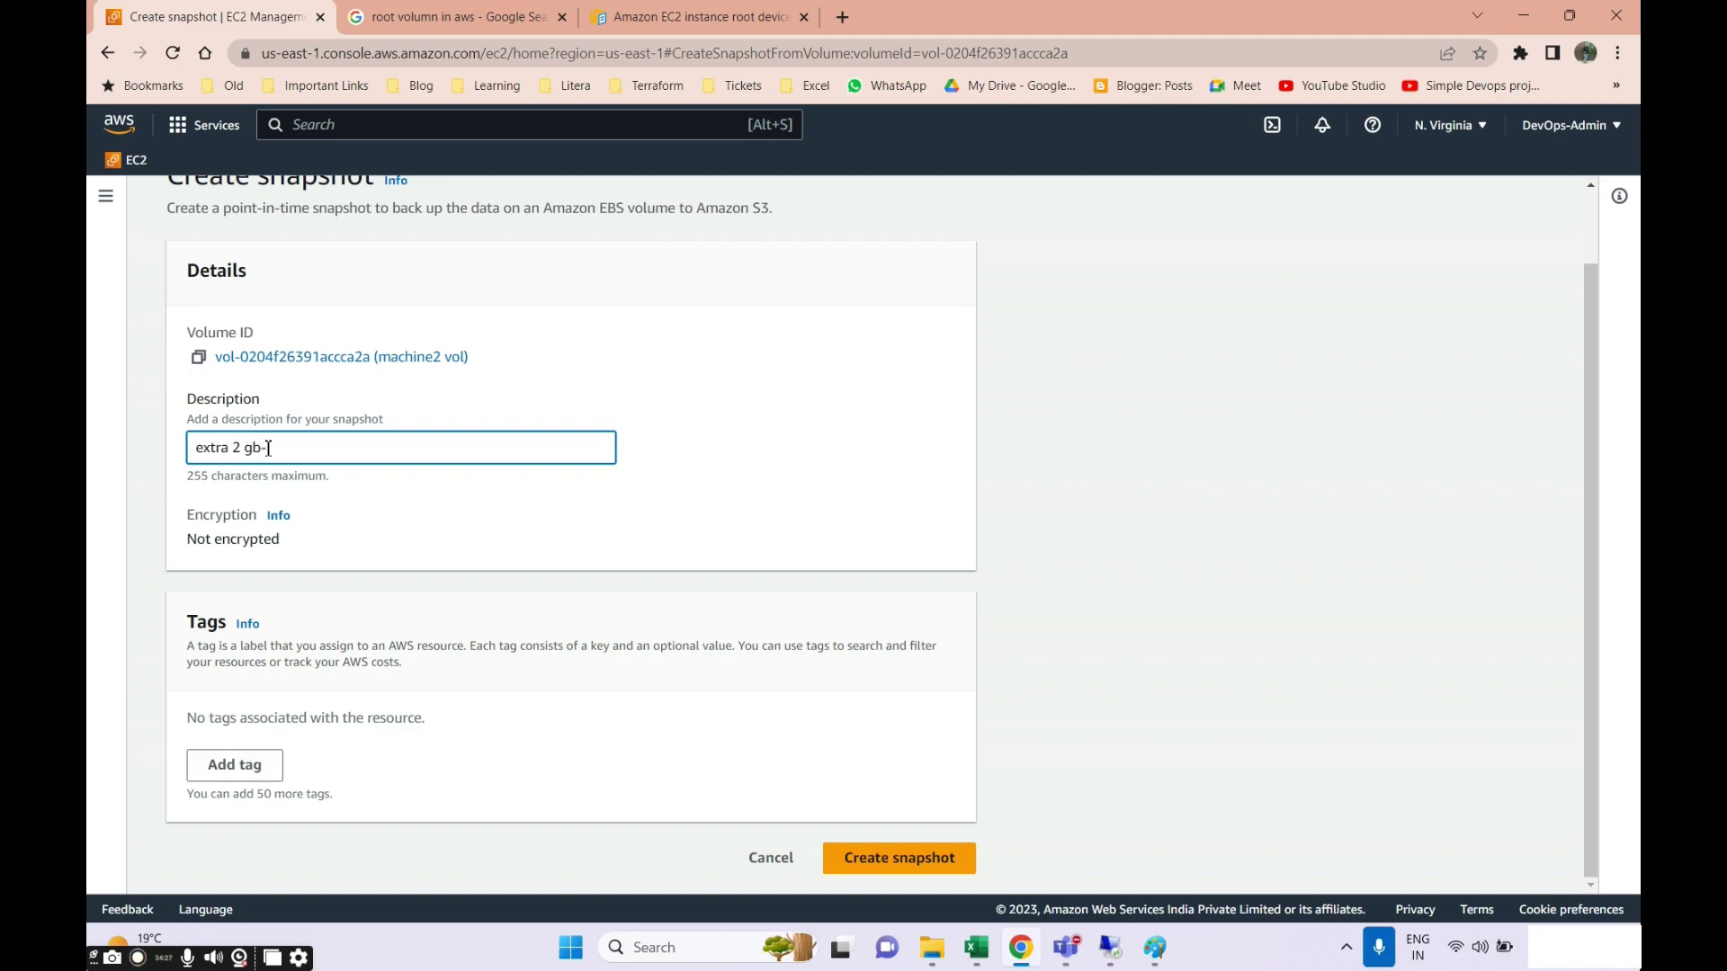
text(extra 2 gb-rot8gb)
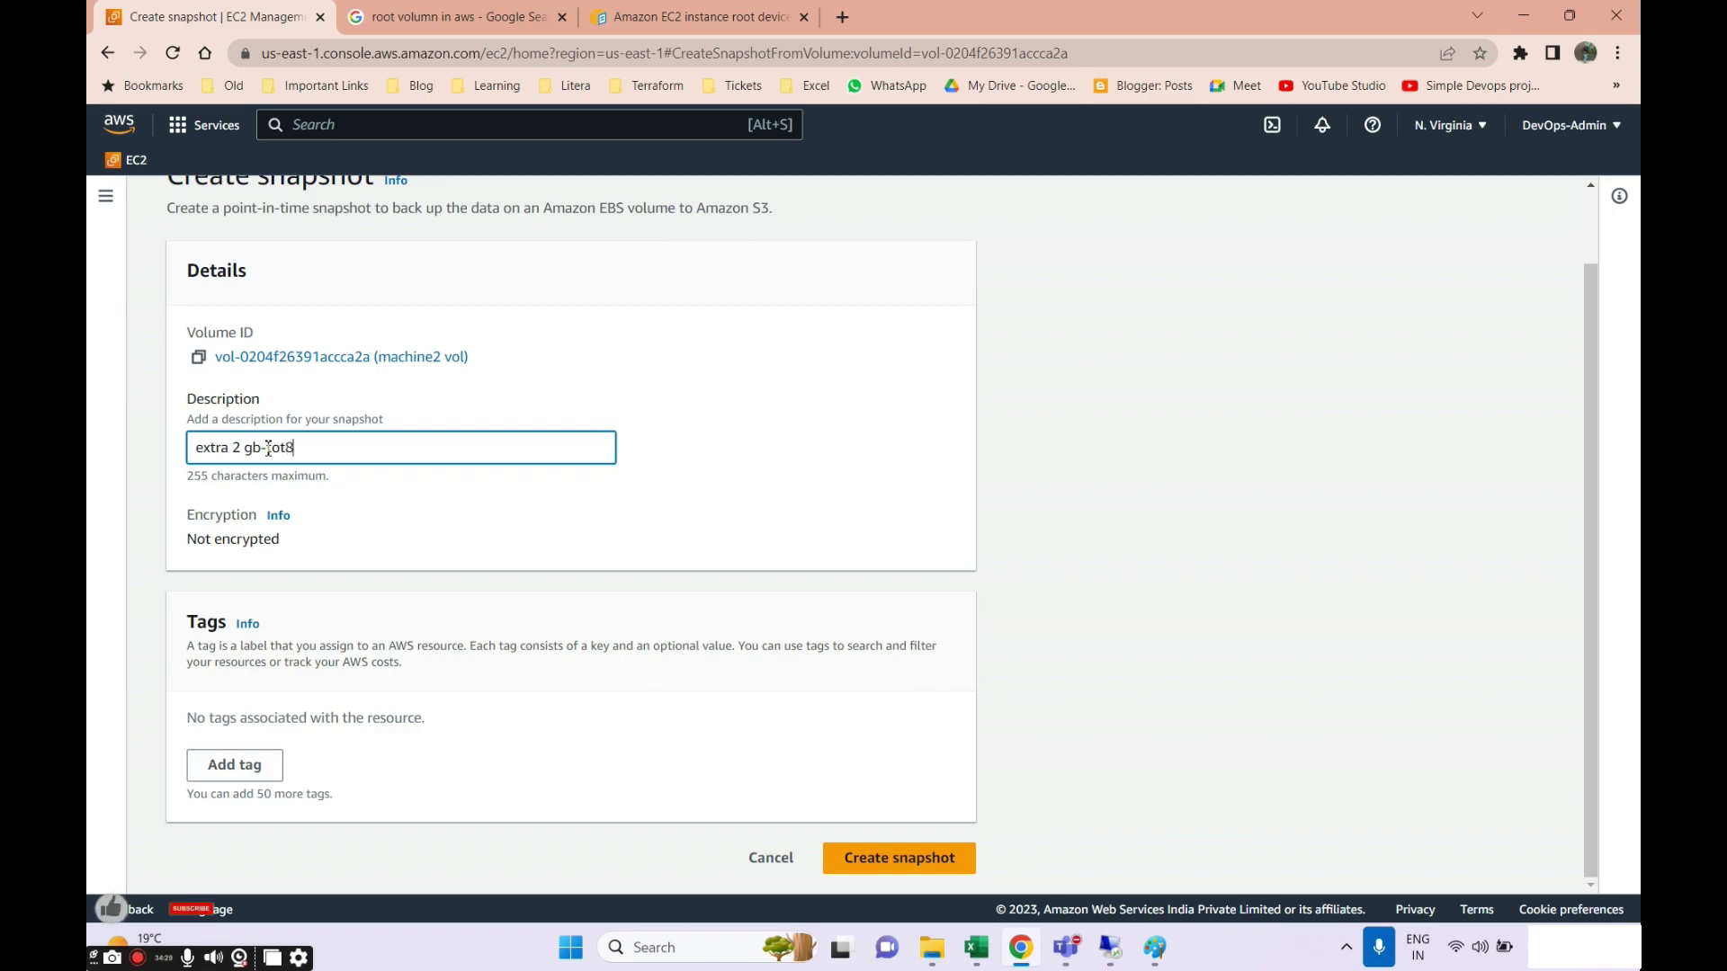
key(Left)
key(Left)
key(Left)
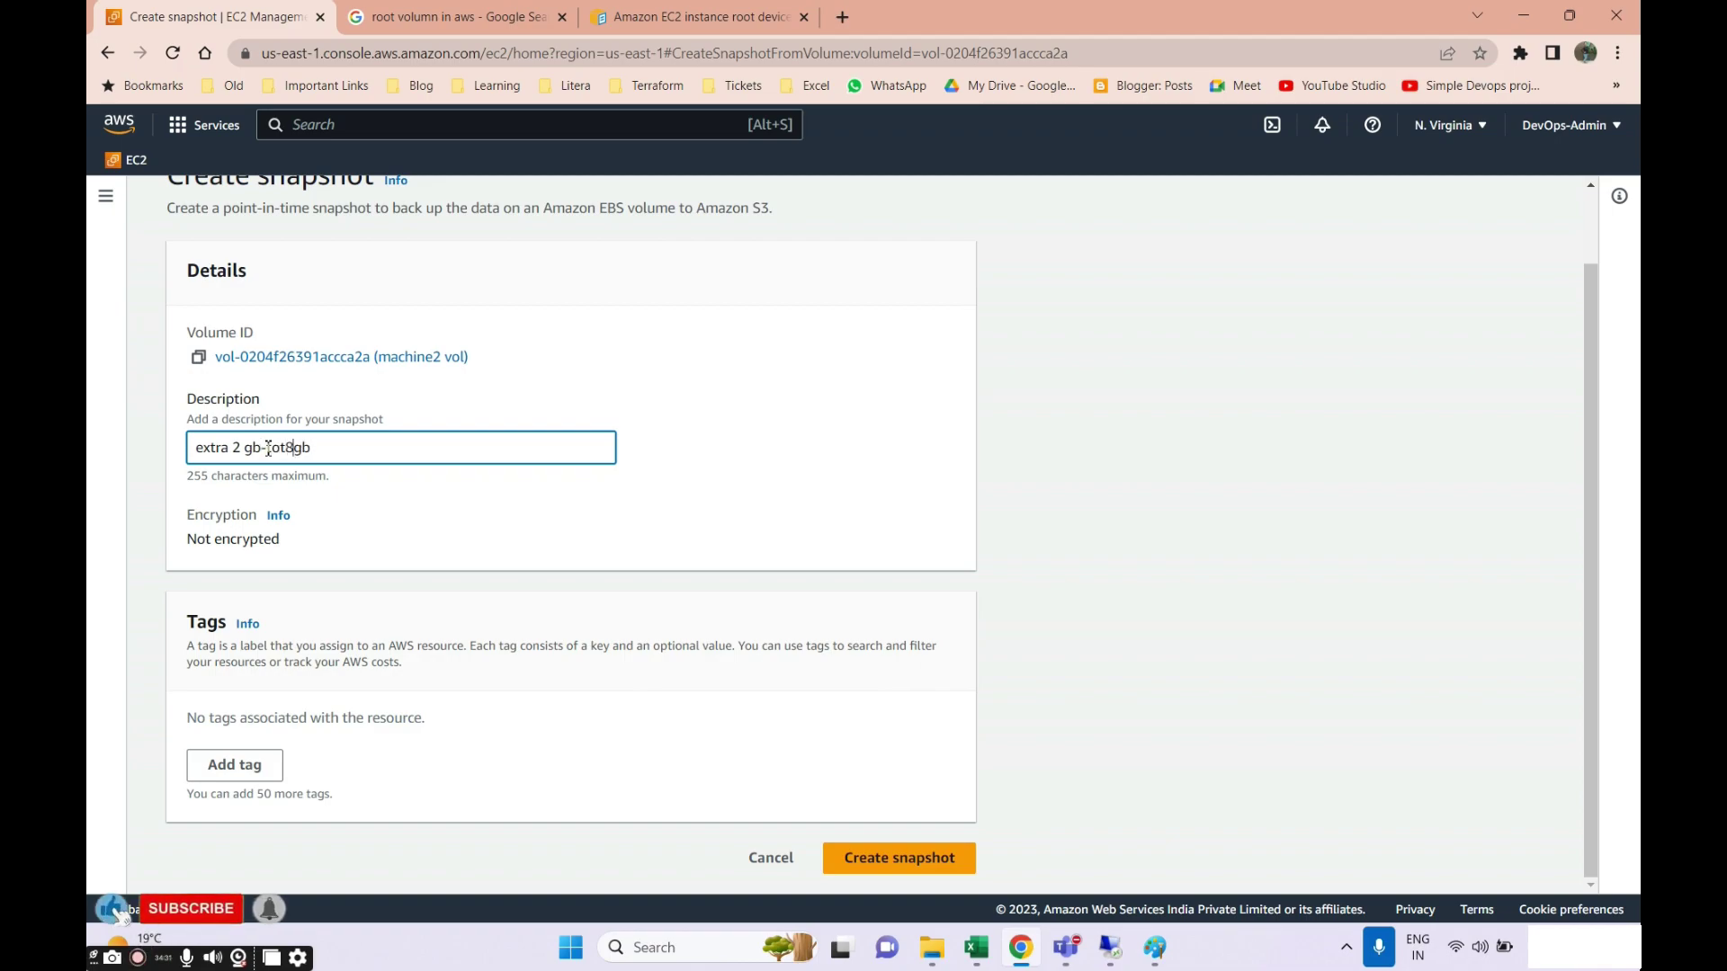
text(-)
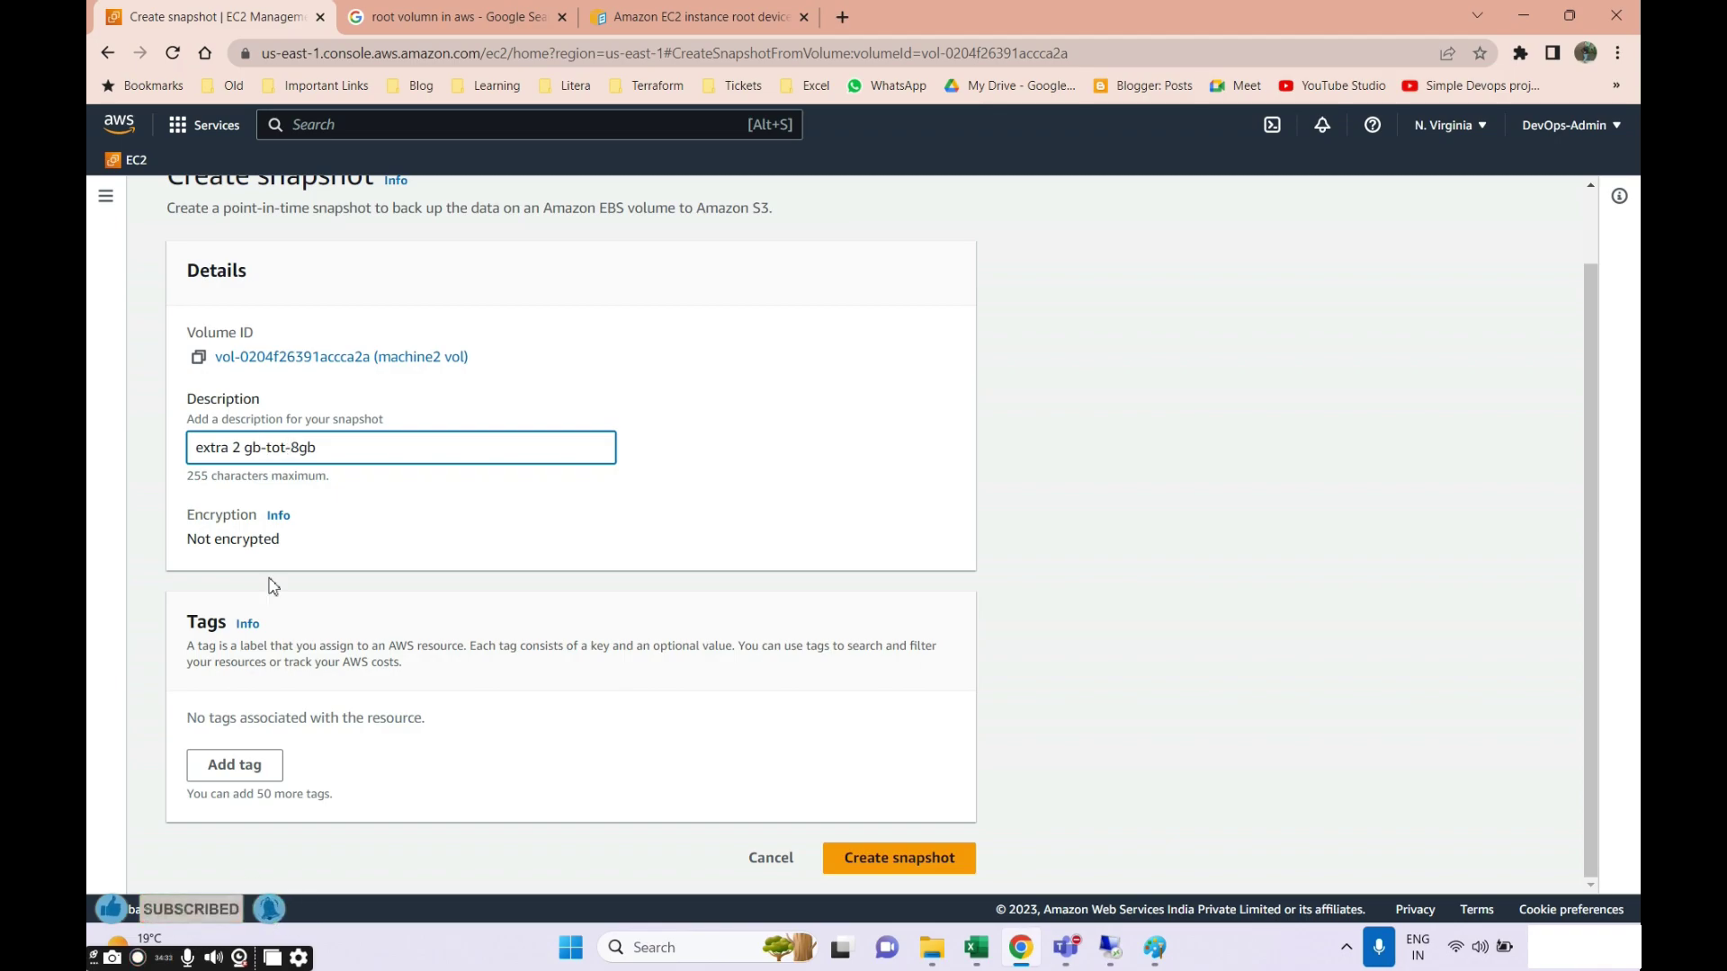
click(867, 859)
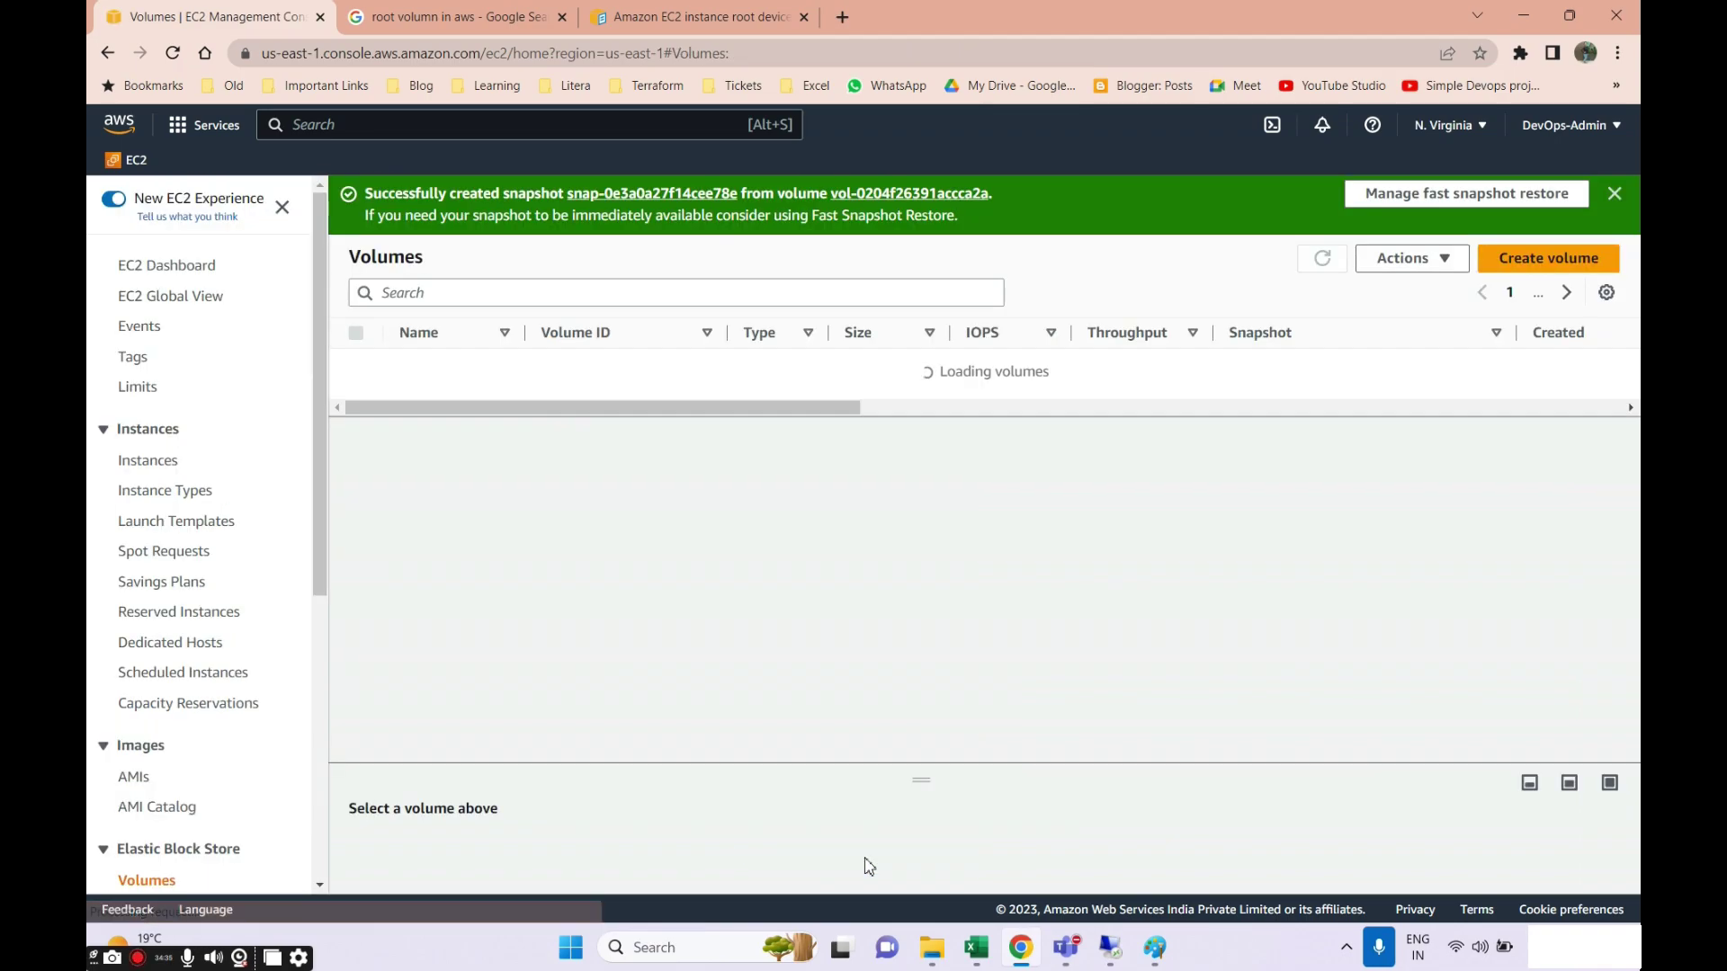
Name the new snapshot '8gb snap' in the Snapshots list.
scroll(216, 648, down, 3)
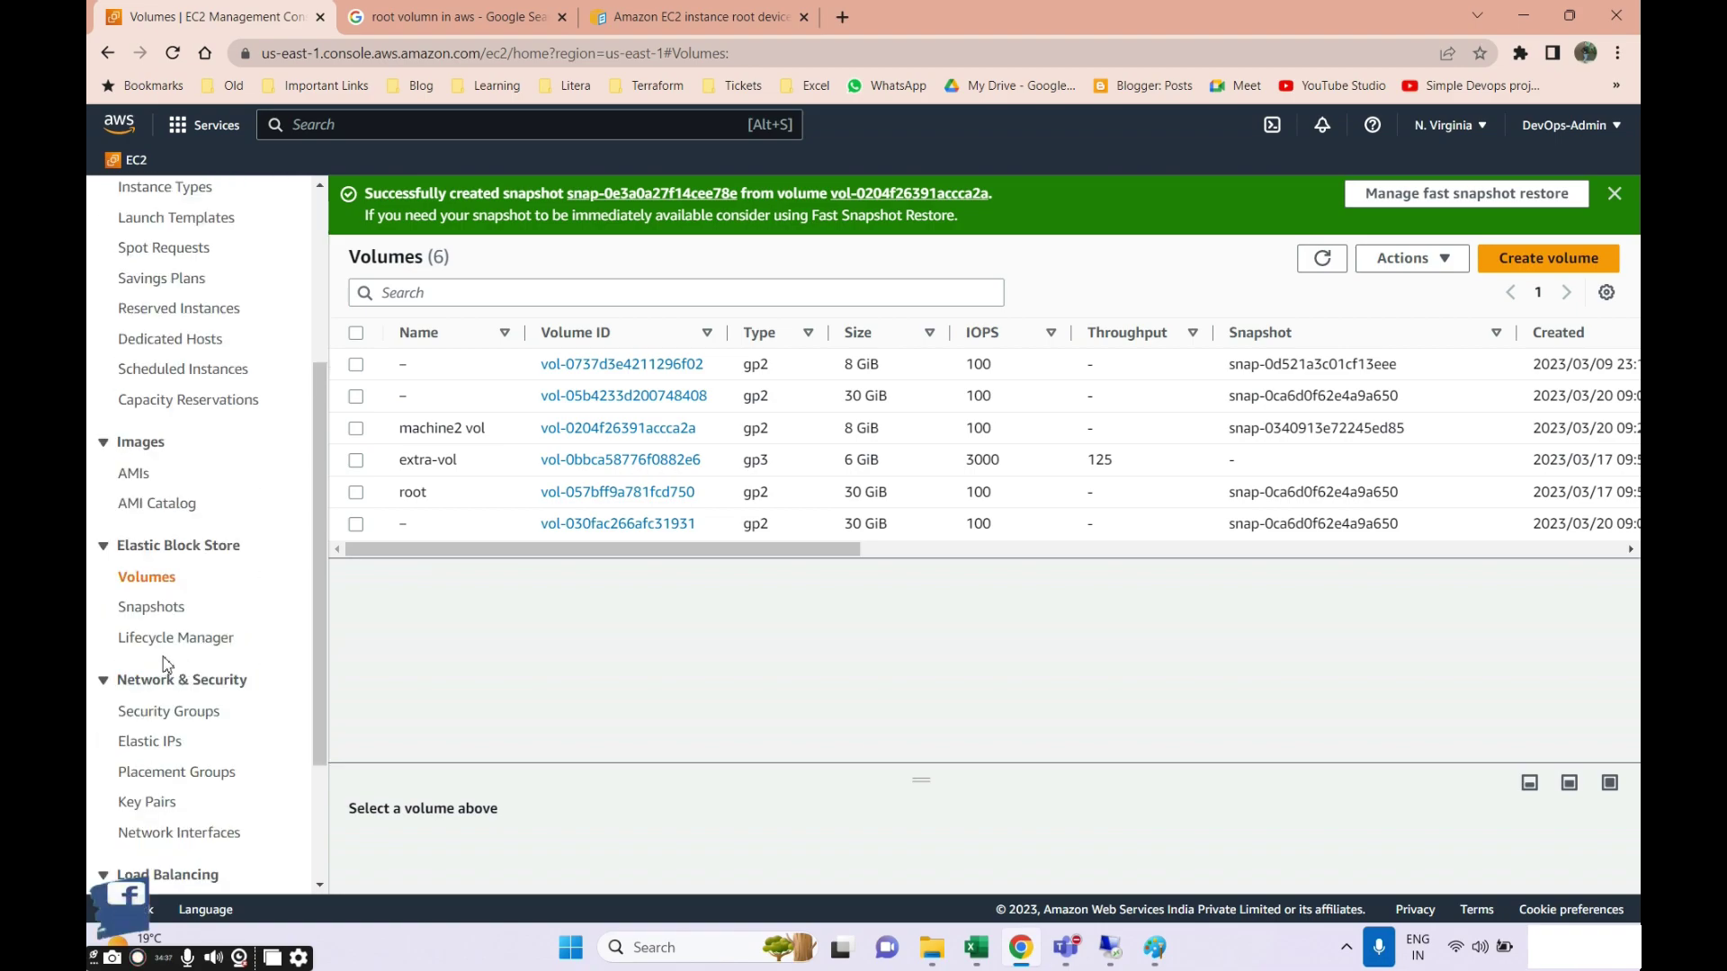
click(162, 610)
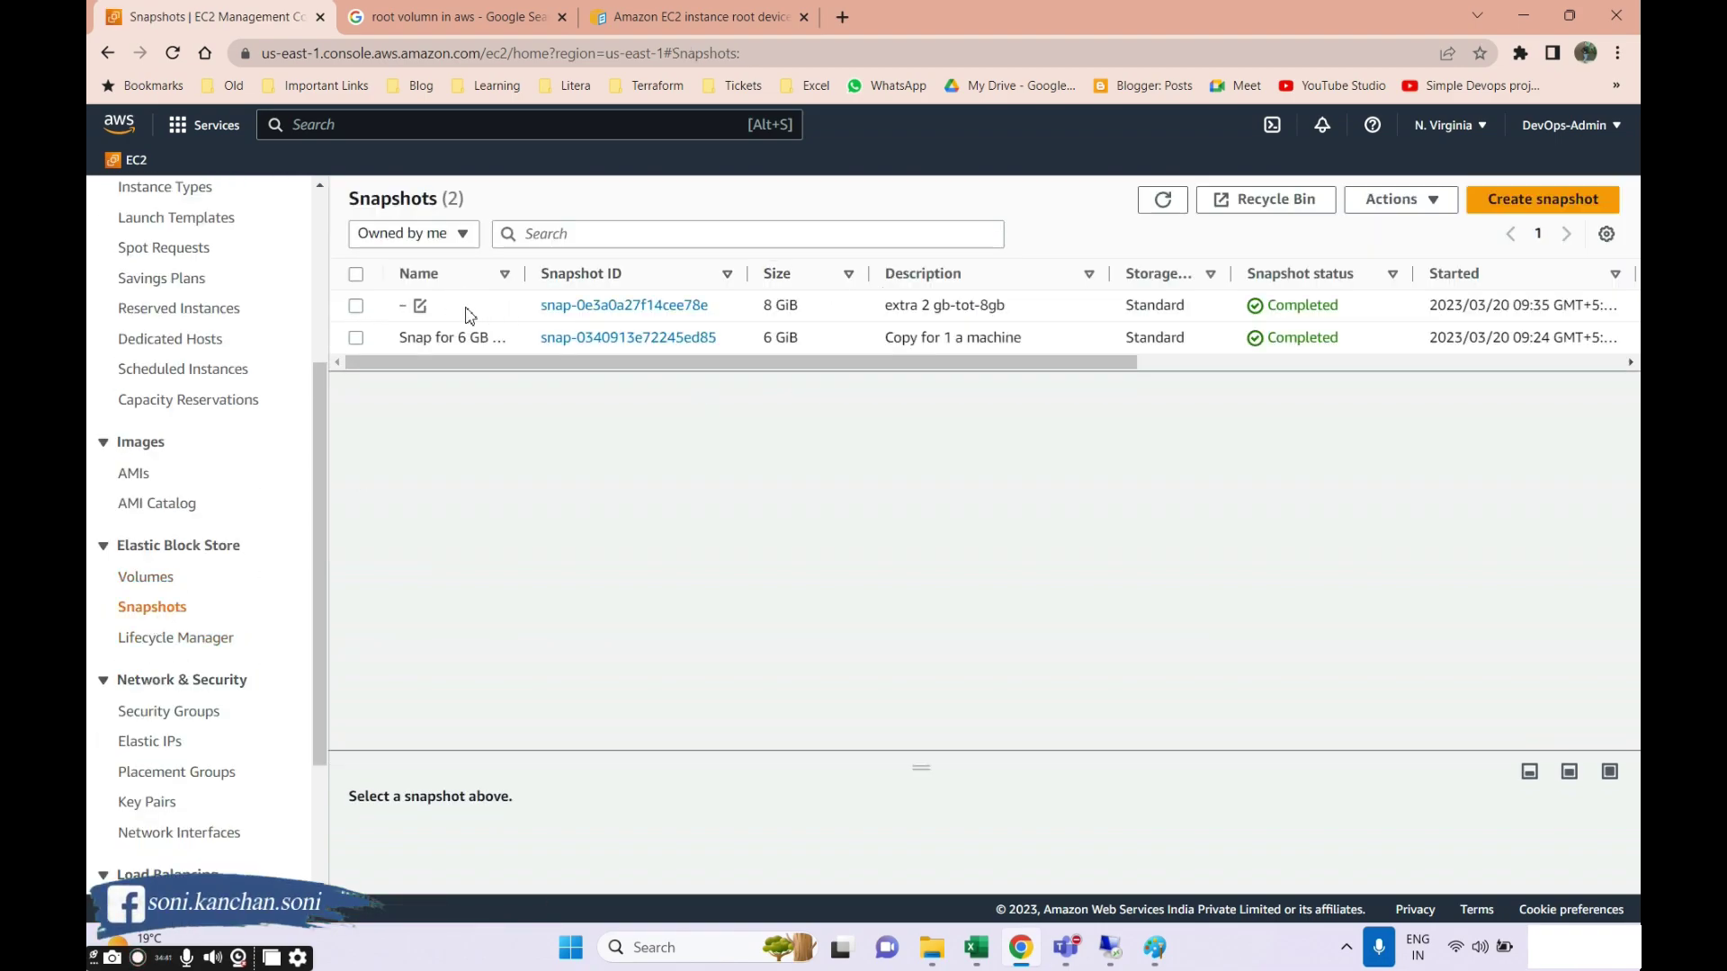
click(419, 307)
click(497, 352)
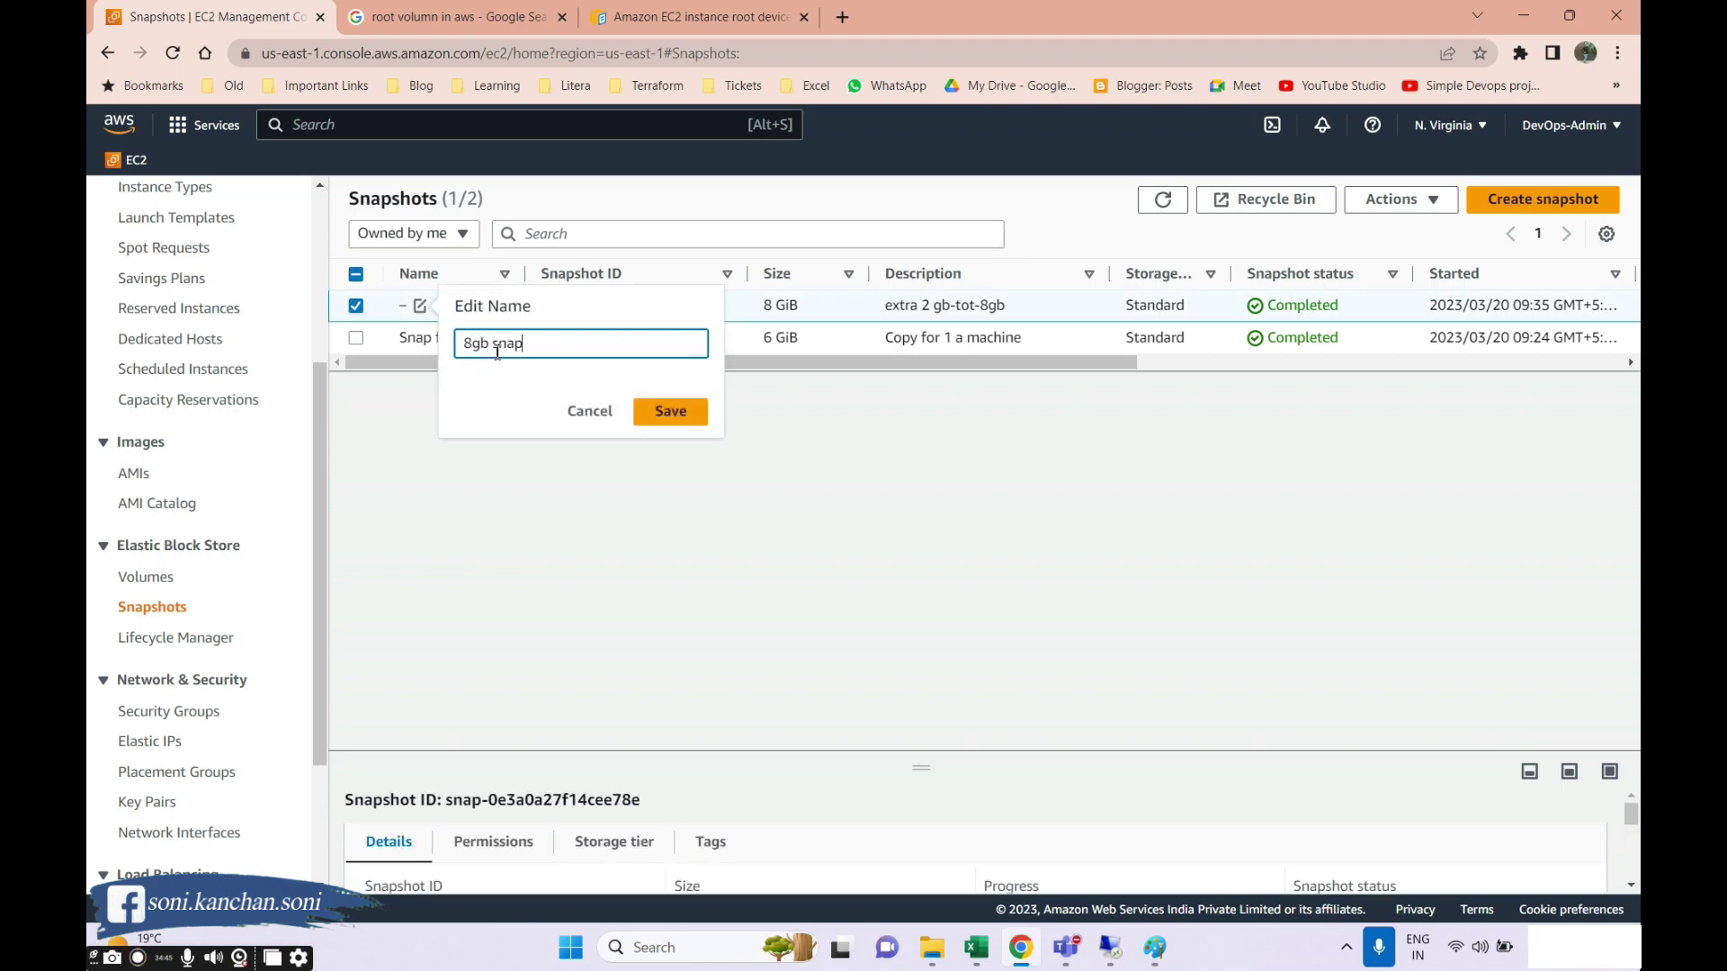
key(Return)
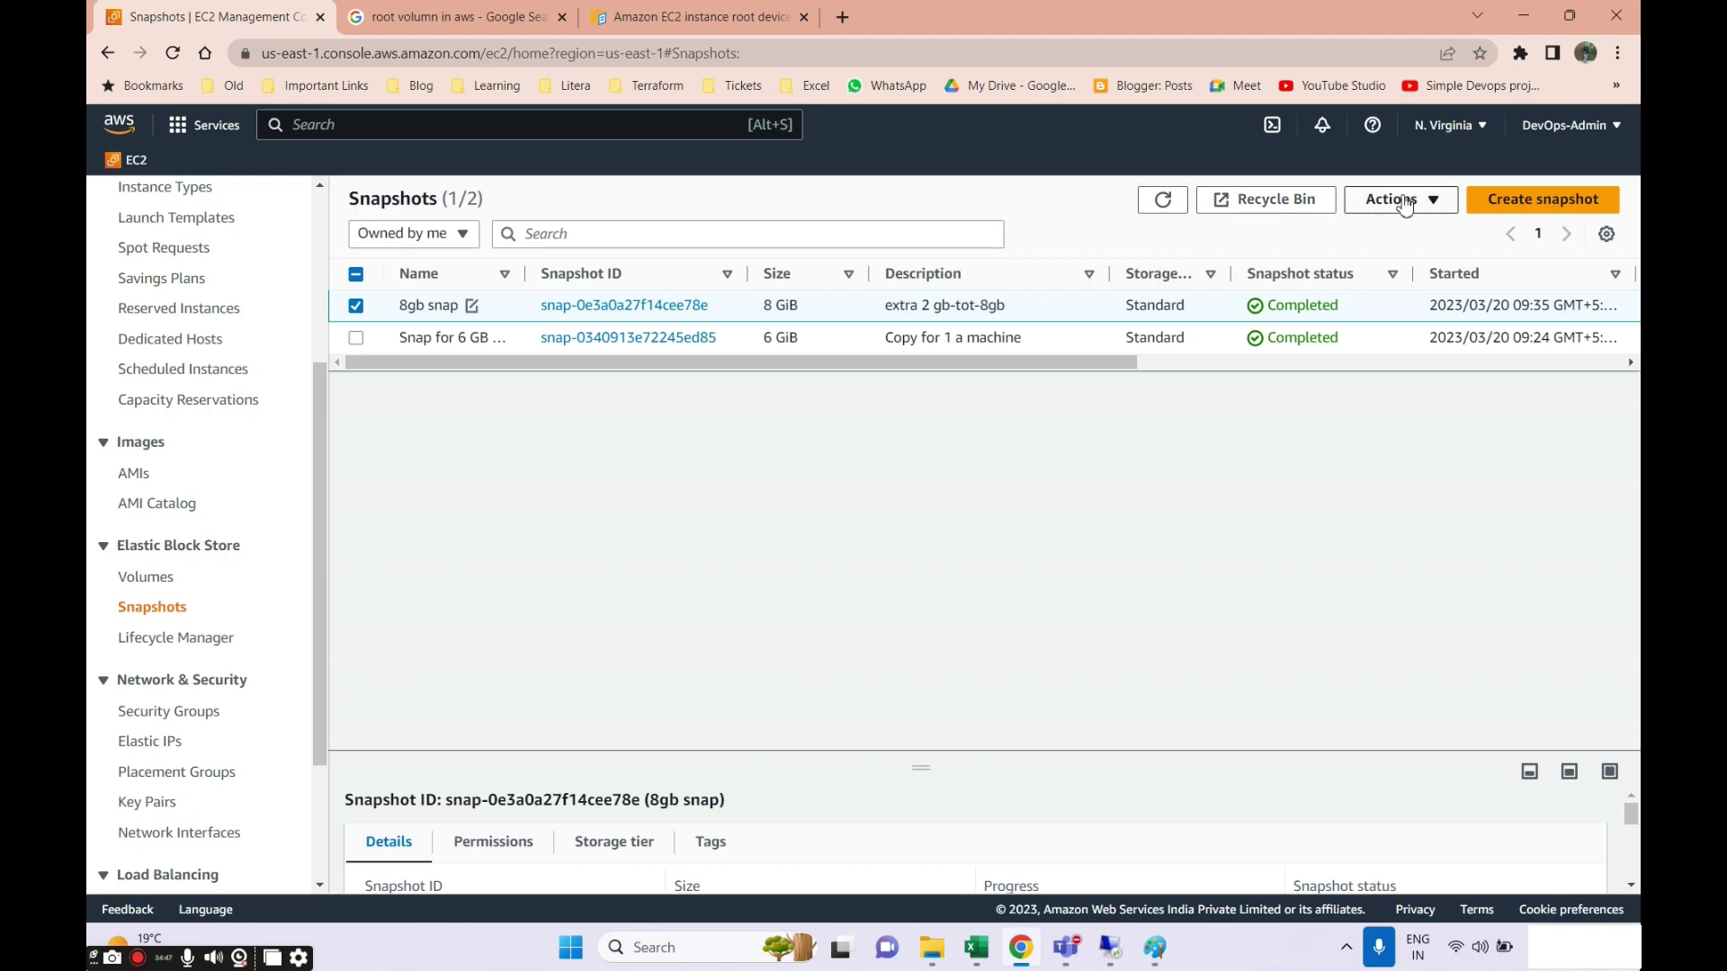
click(1405, 201)
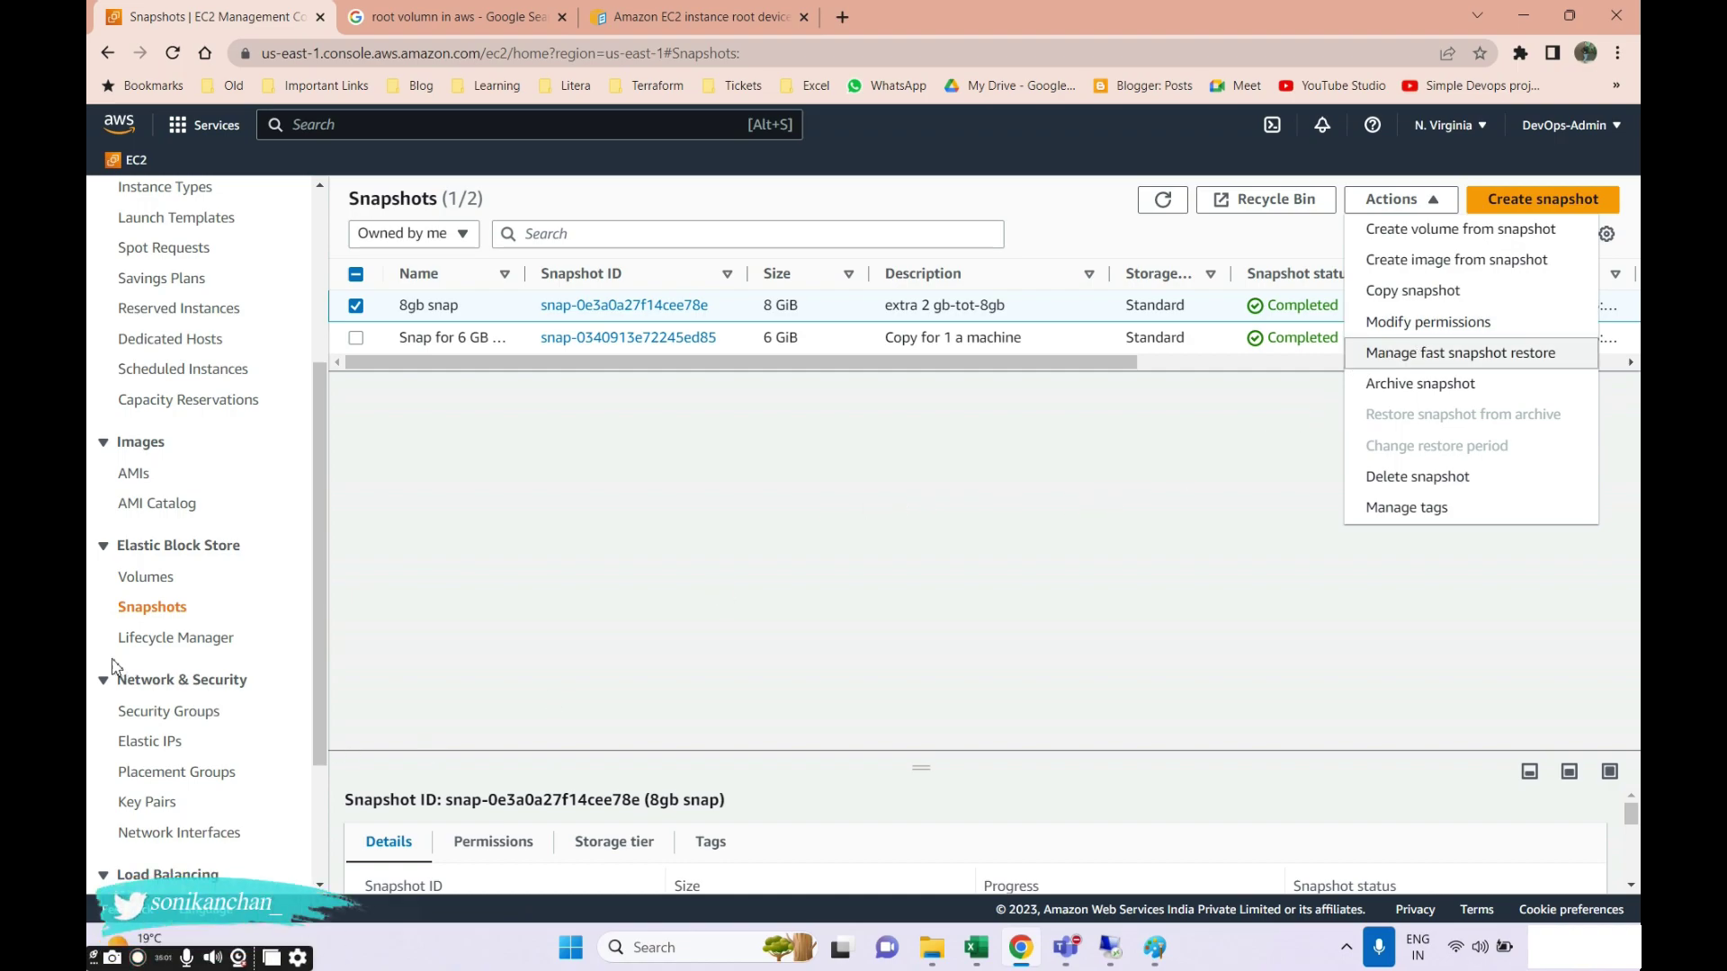
After revisiting machine2 vol's actions, open Modify permissions for 8gb snap and scroll to Shared accounts.
click(144, 577)
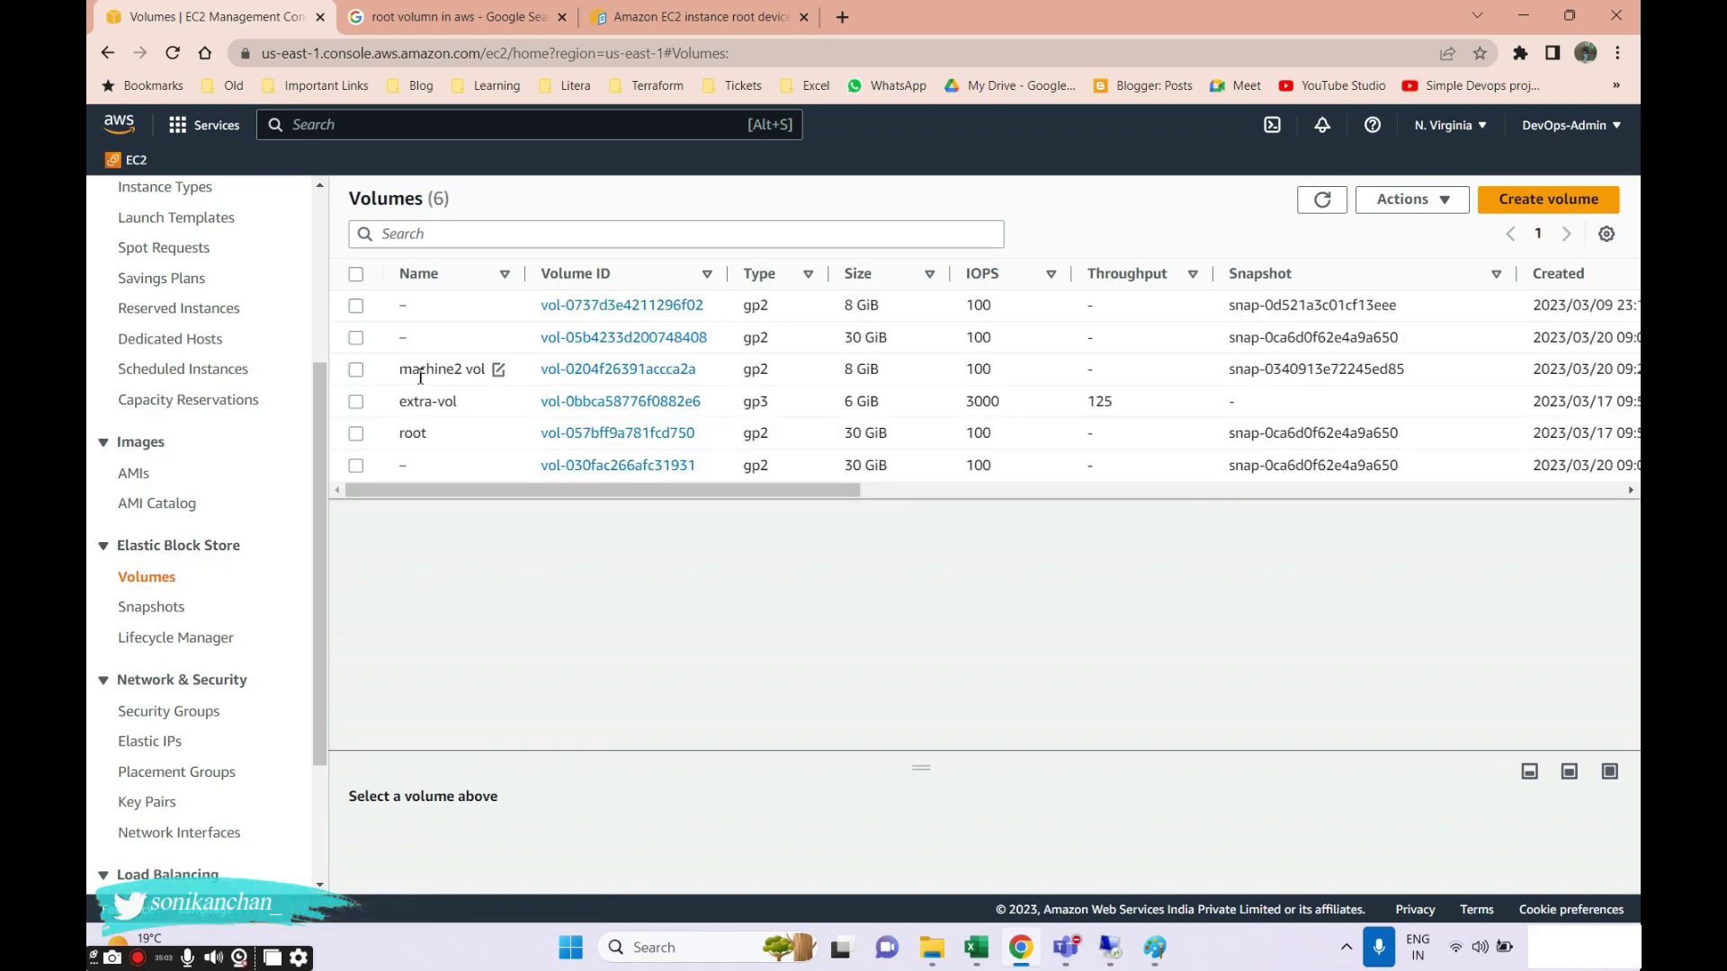
click(356, 370)
click(1410, 199)
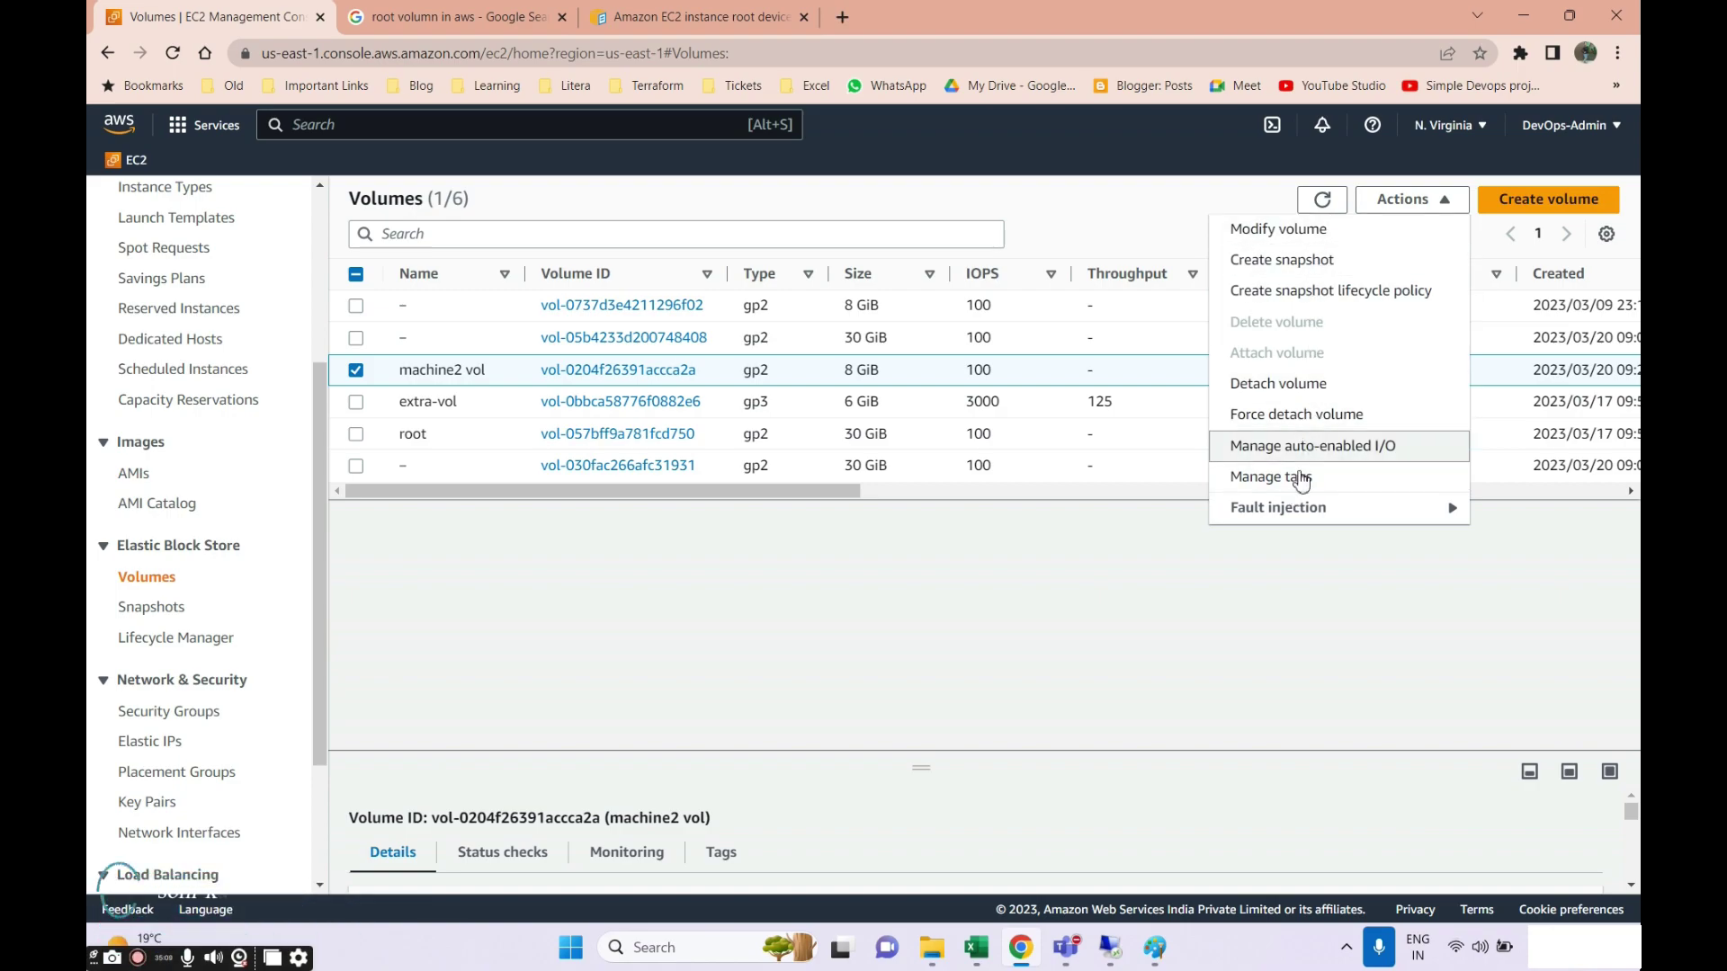
click(151, 607)
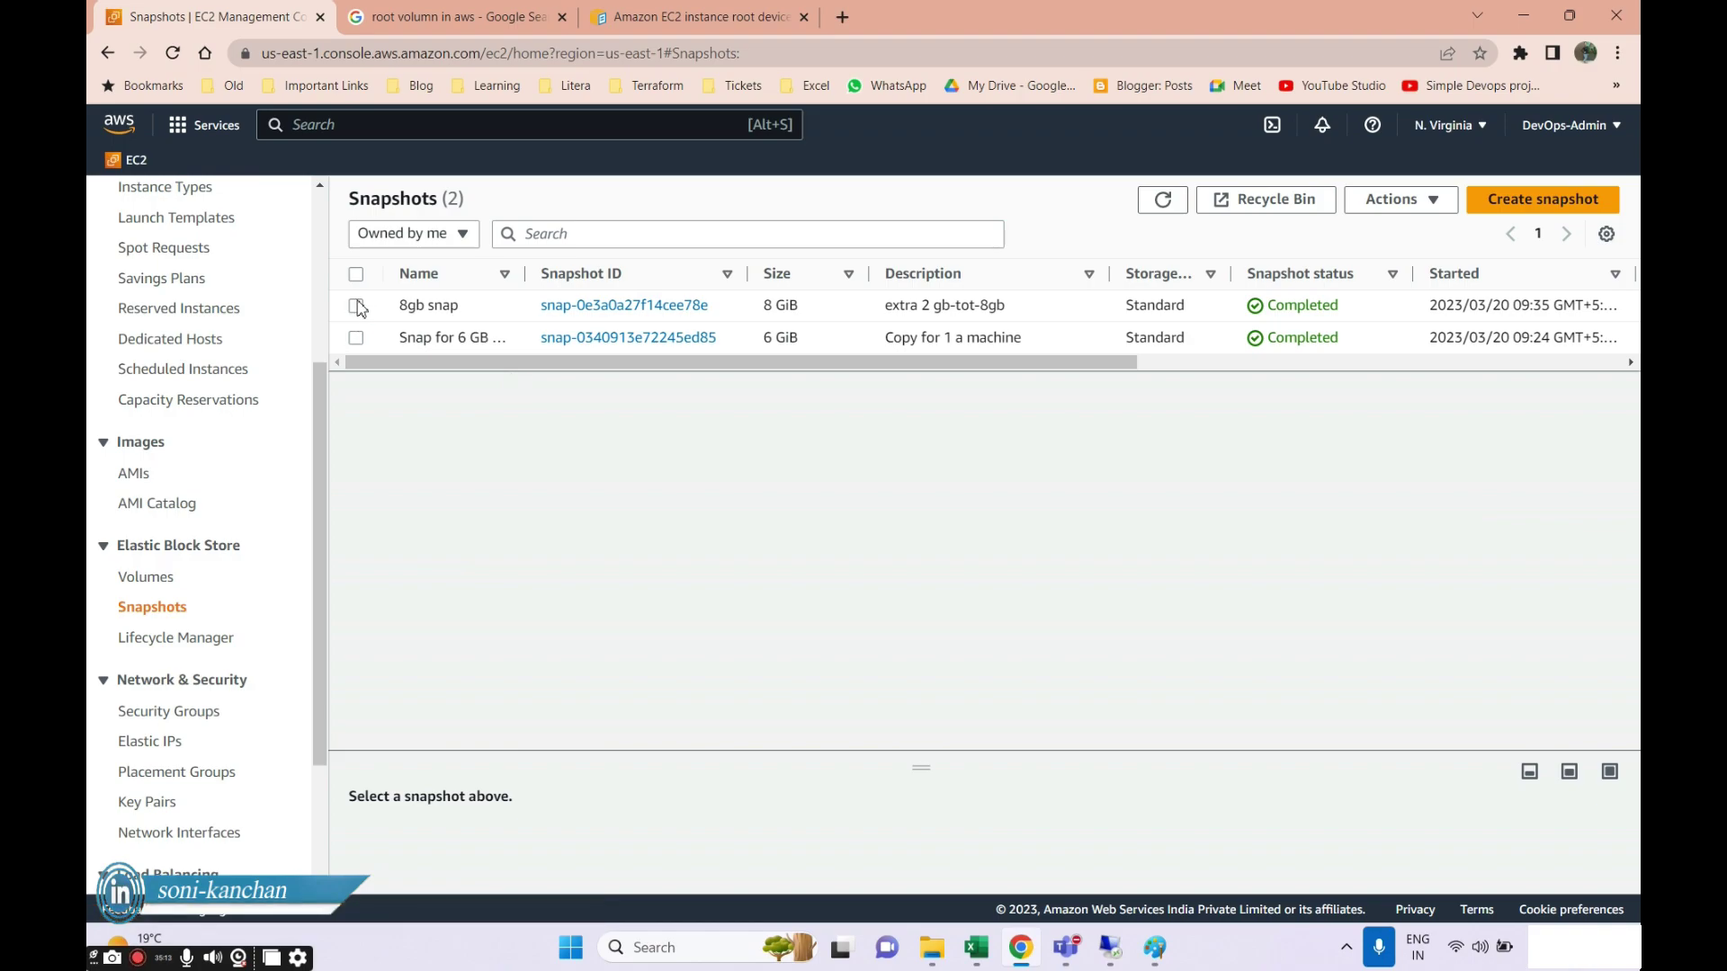
click(356, 306)
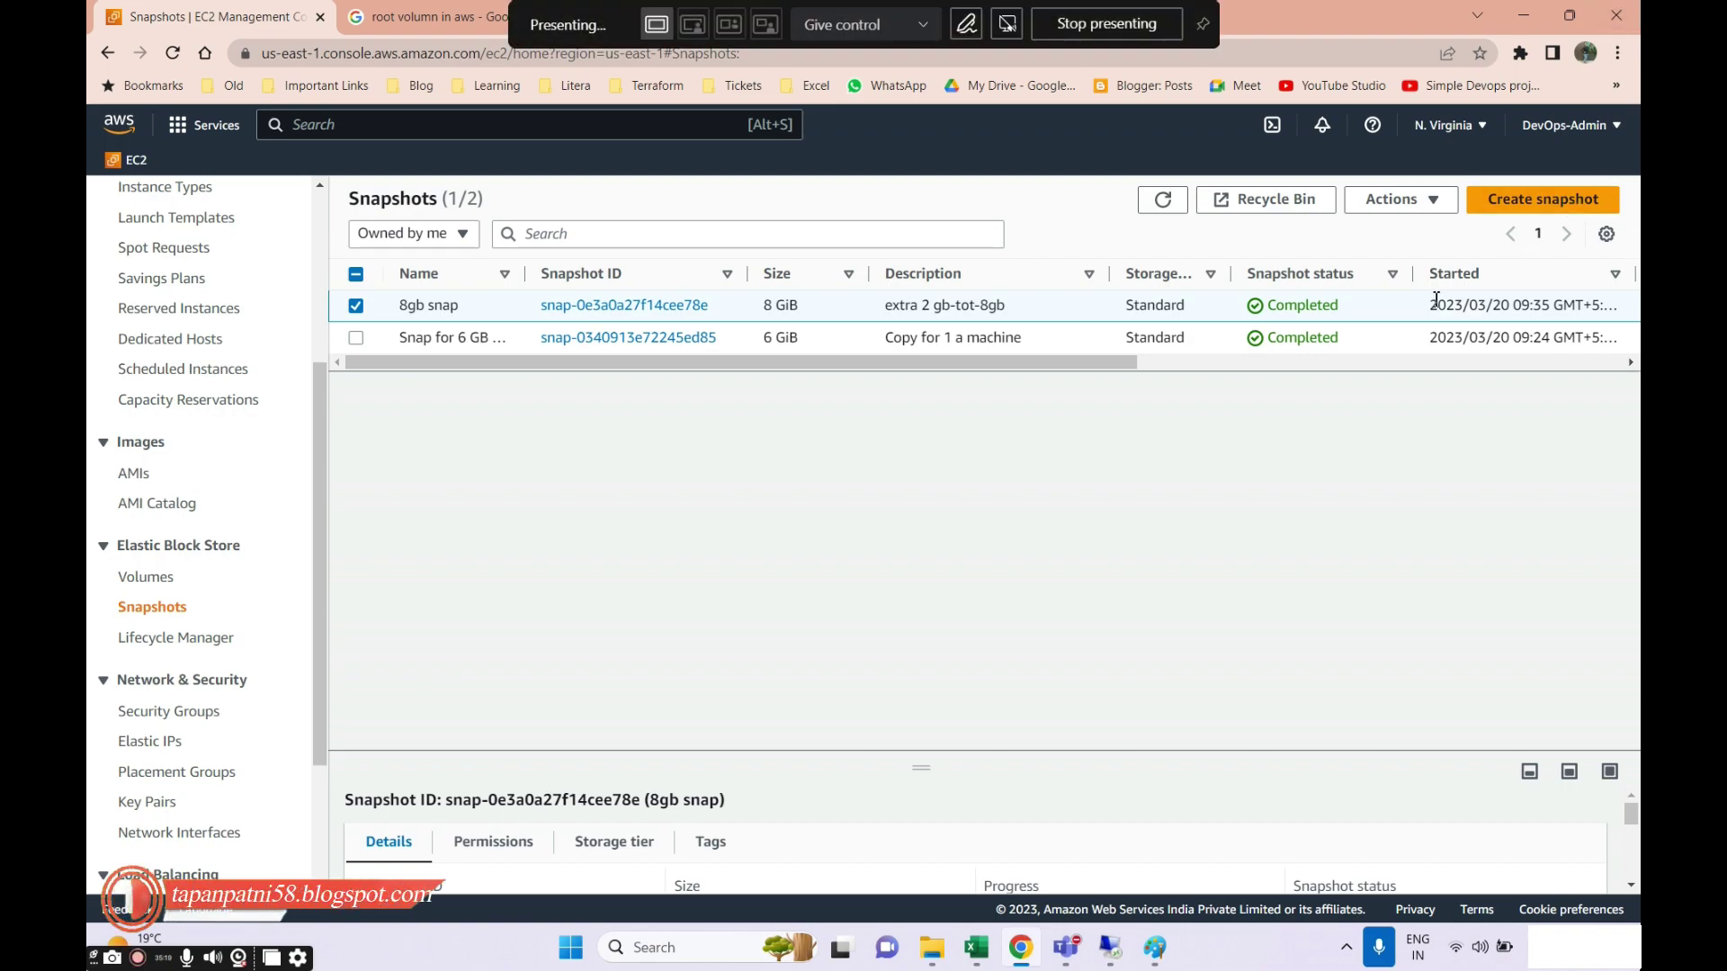
click(1428, 205)
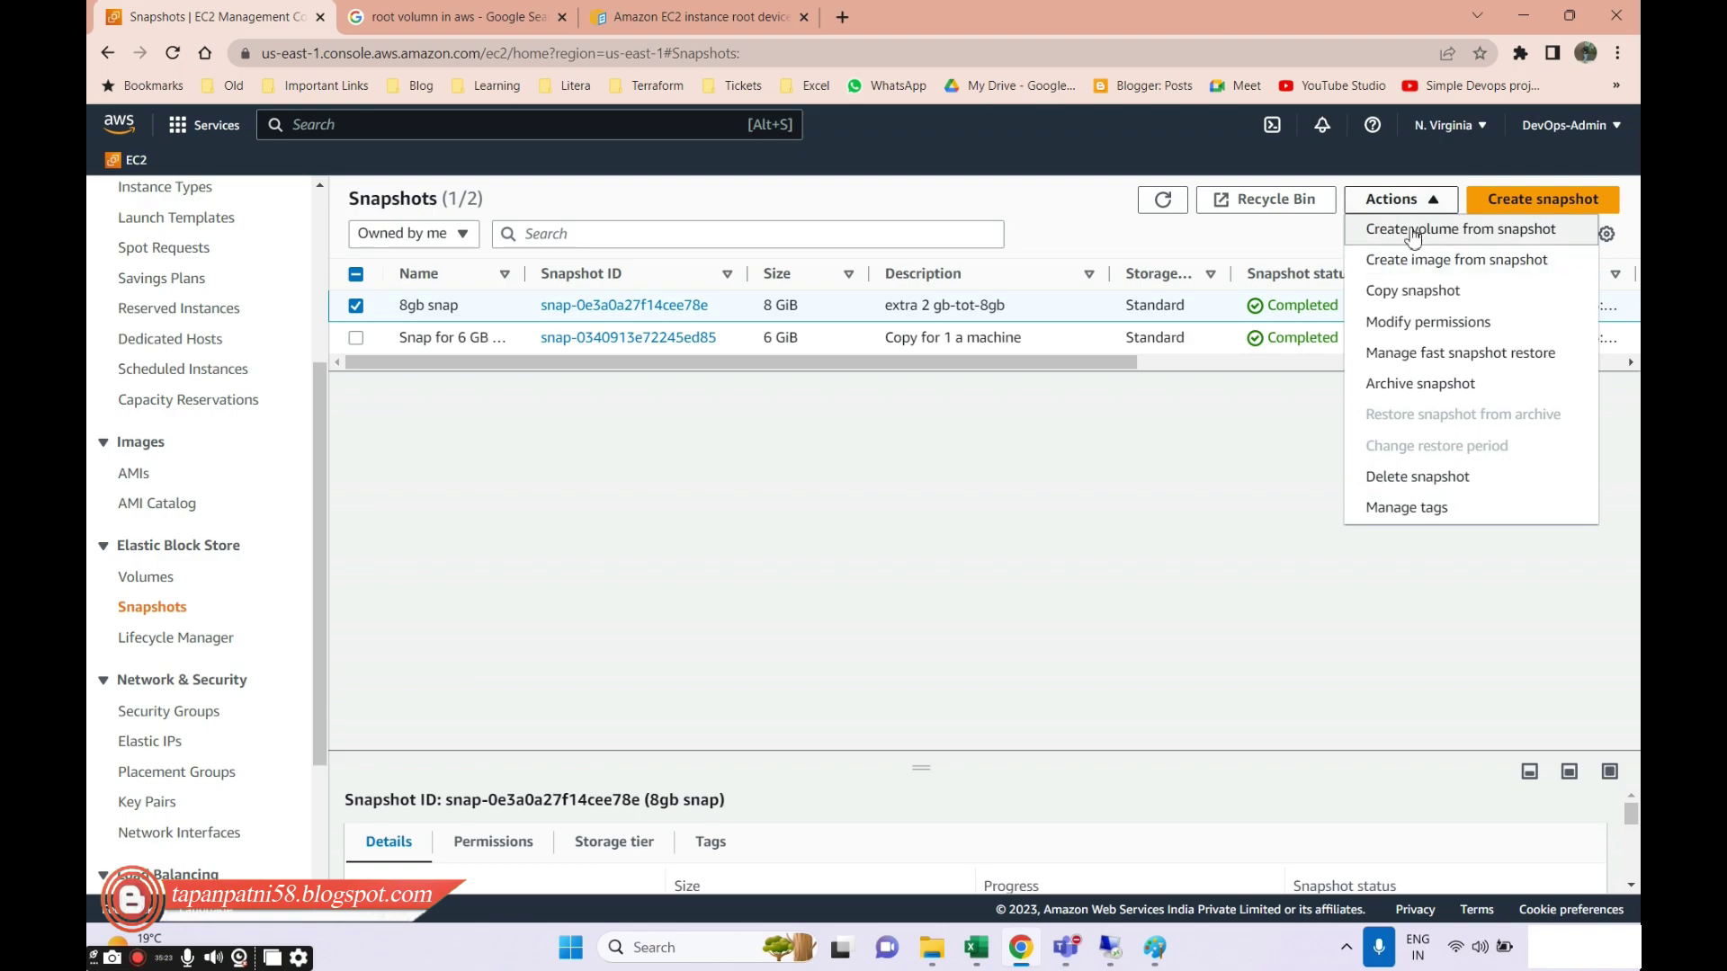
click(1439, 322)
scroll(406, 570, down, 3)
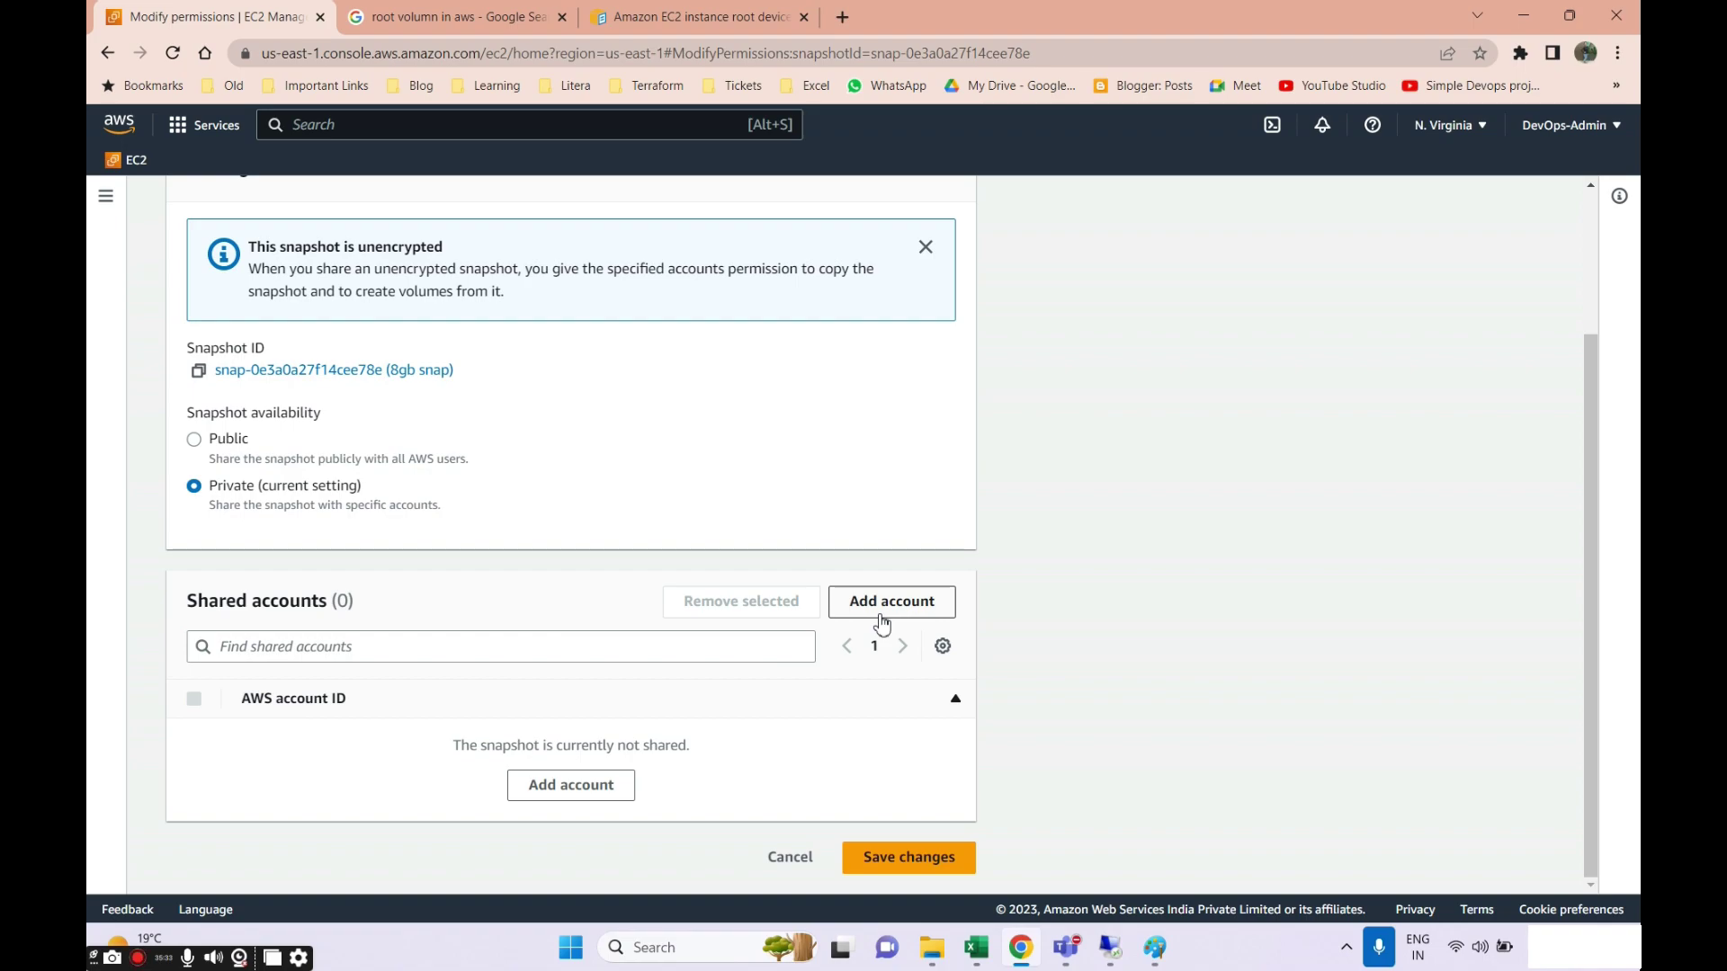
Cancel Modify permissions, then choose Actions > Copy snapshot for 8gb snap.
click(789, 859)
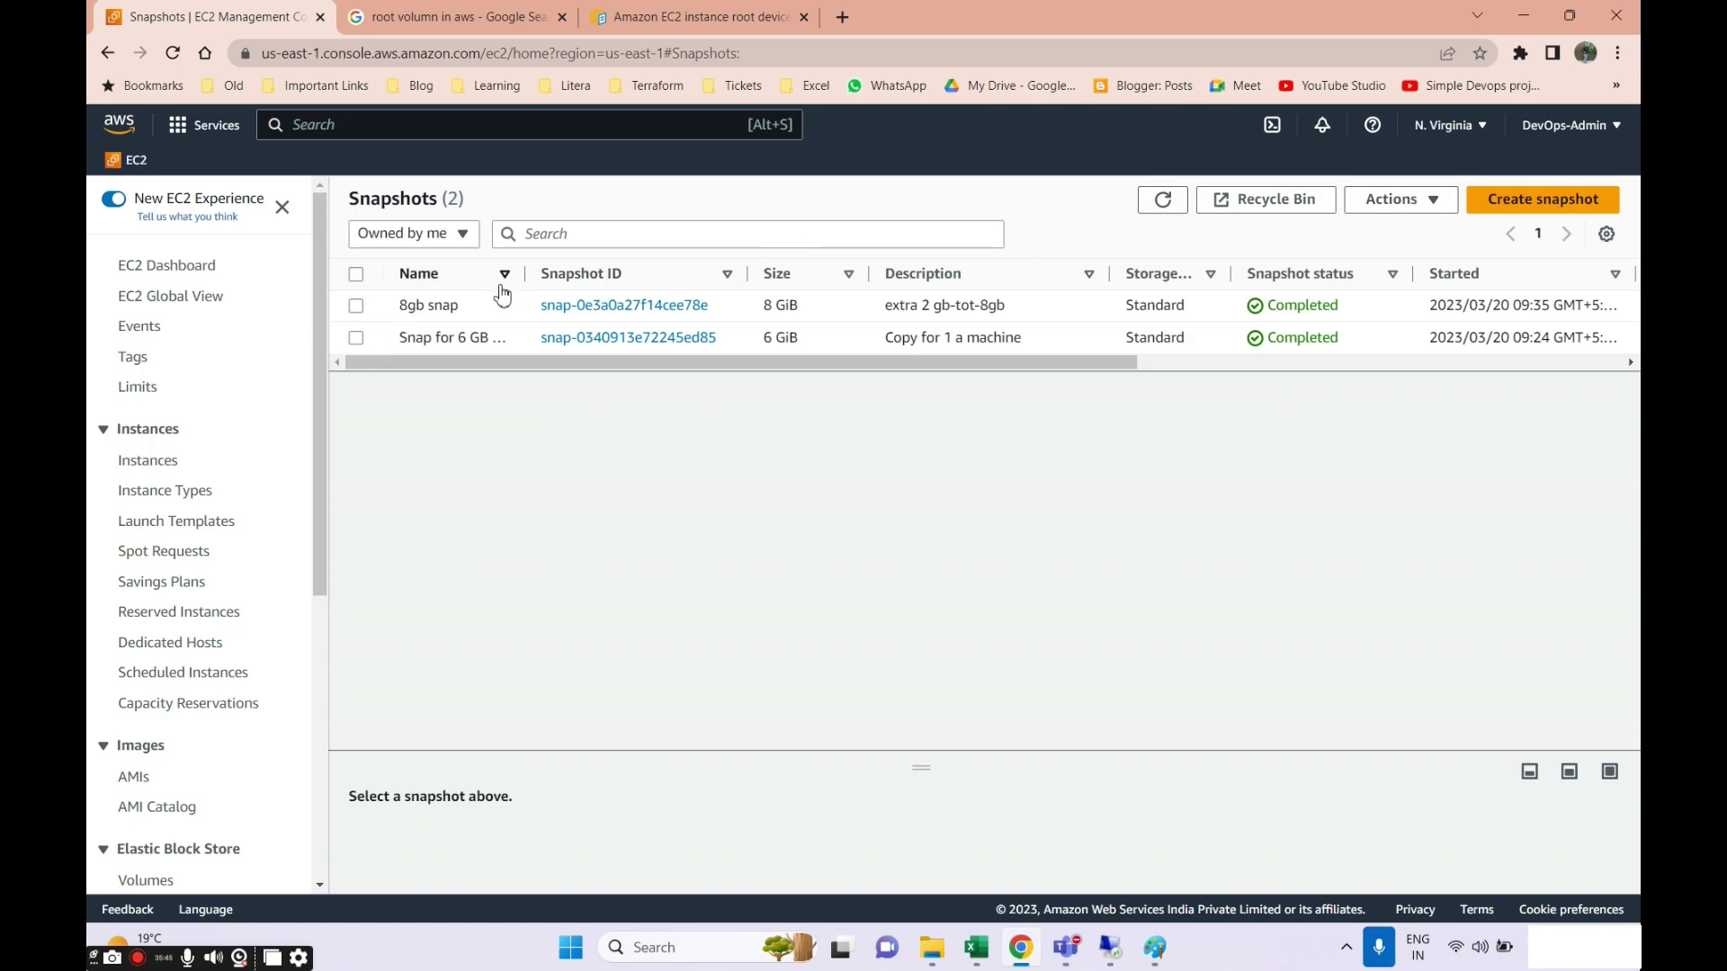
click(356, 307)
click(1424, 200)
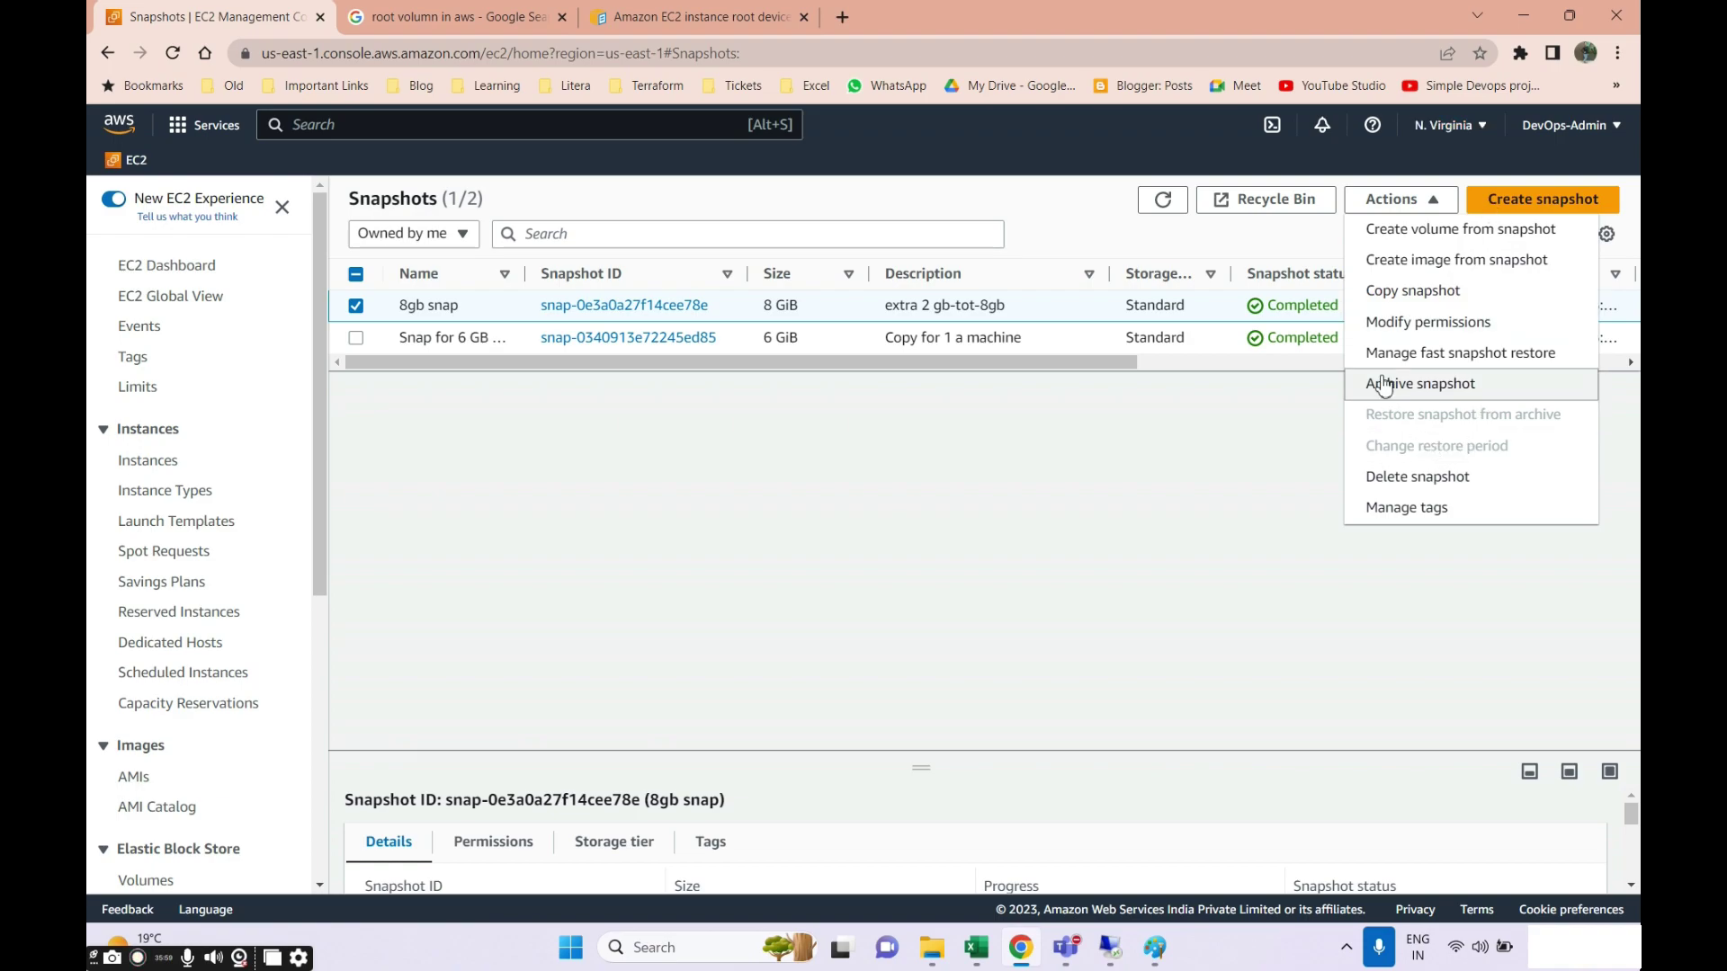
click(1391, 300)
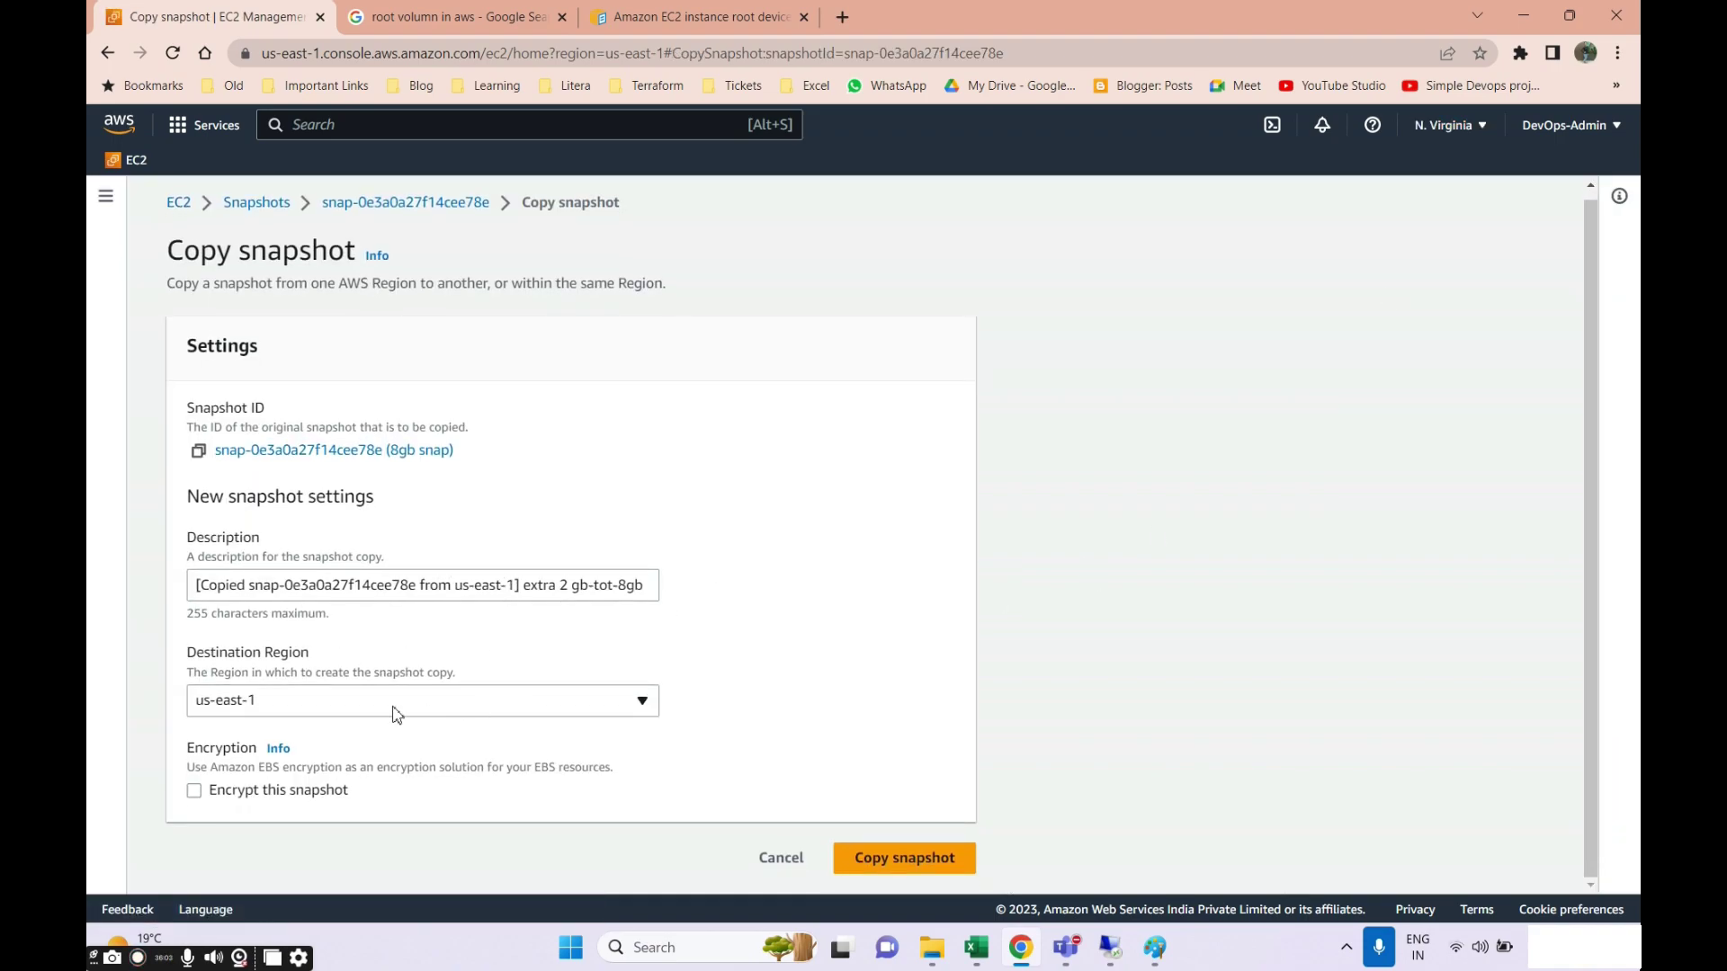
Set the copy's destination region to ap-south-1 and submit Copy snapshot.
click(396, 715)
scroll(393, 574, down, 2)
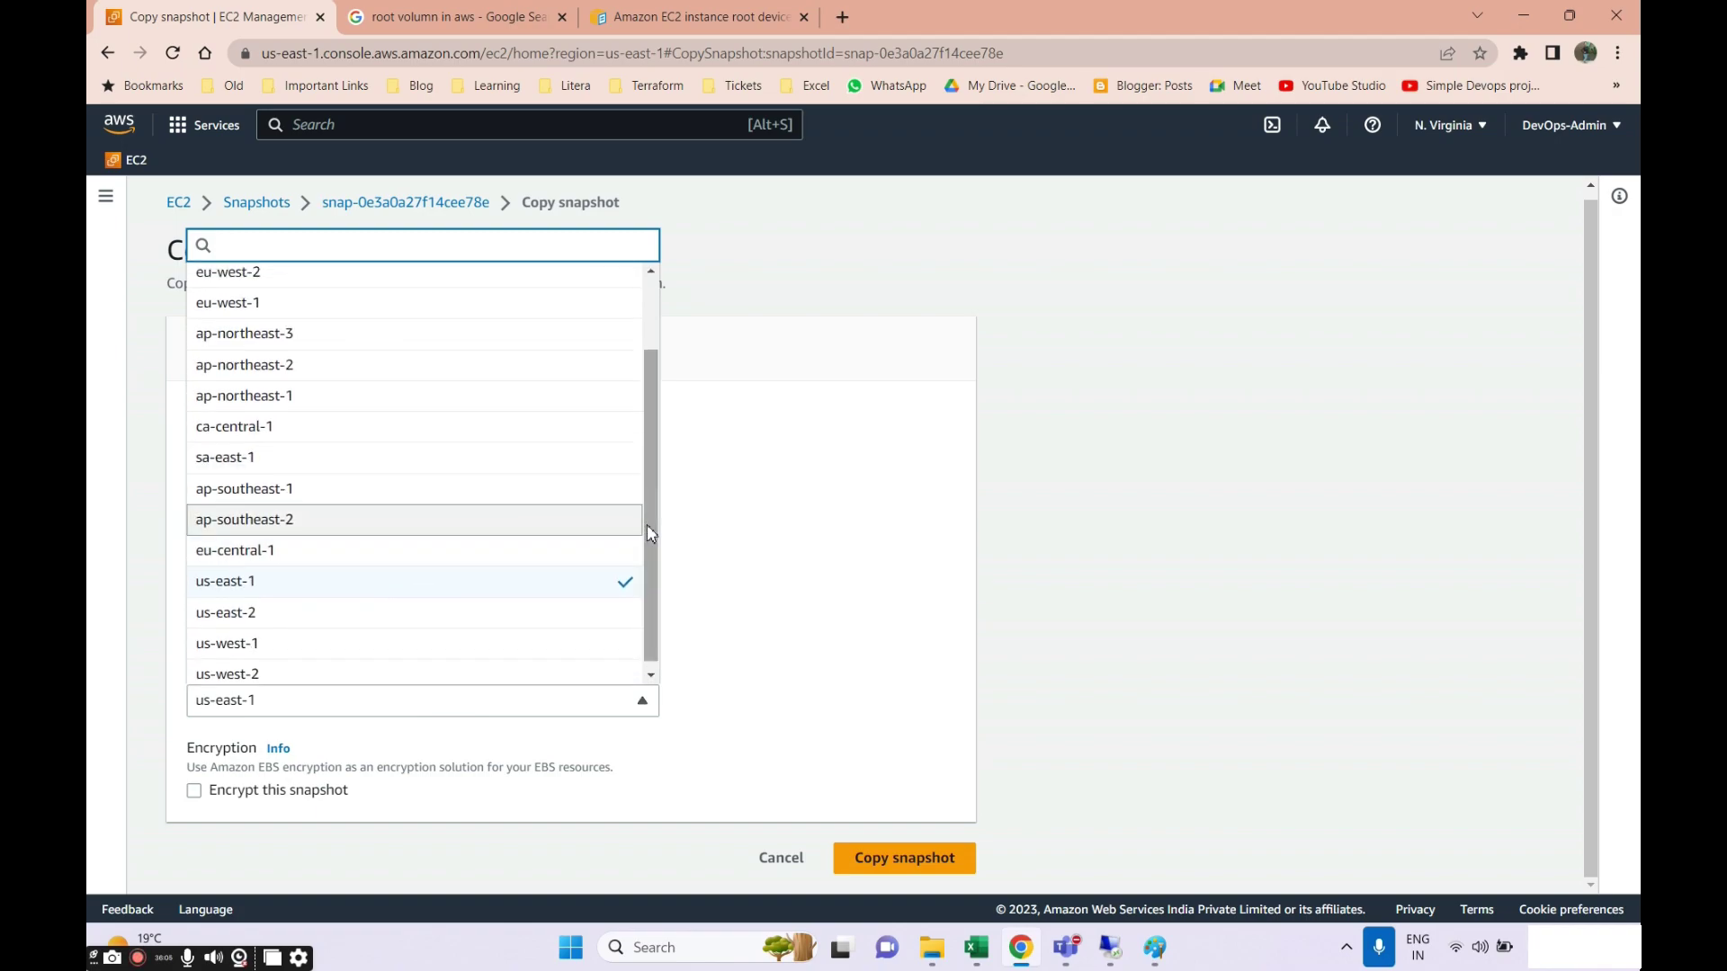
scroll(629, 563, up, 3)
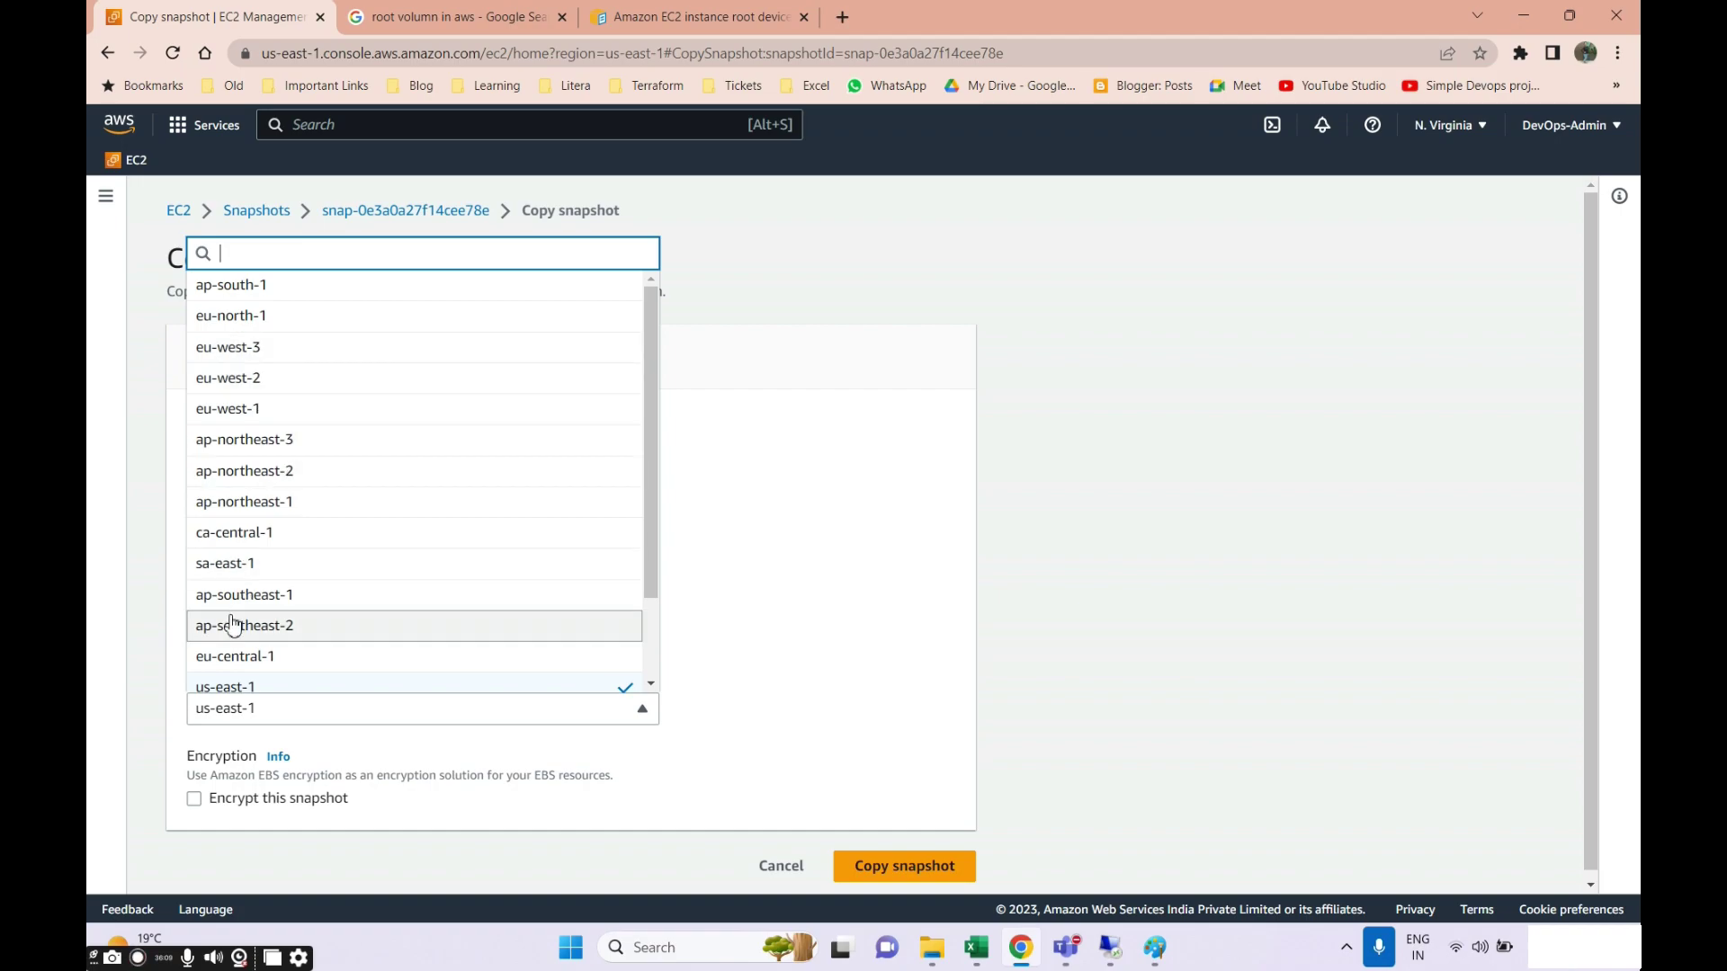
click(1447, 125)
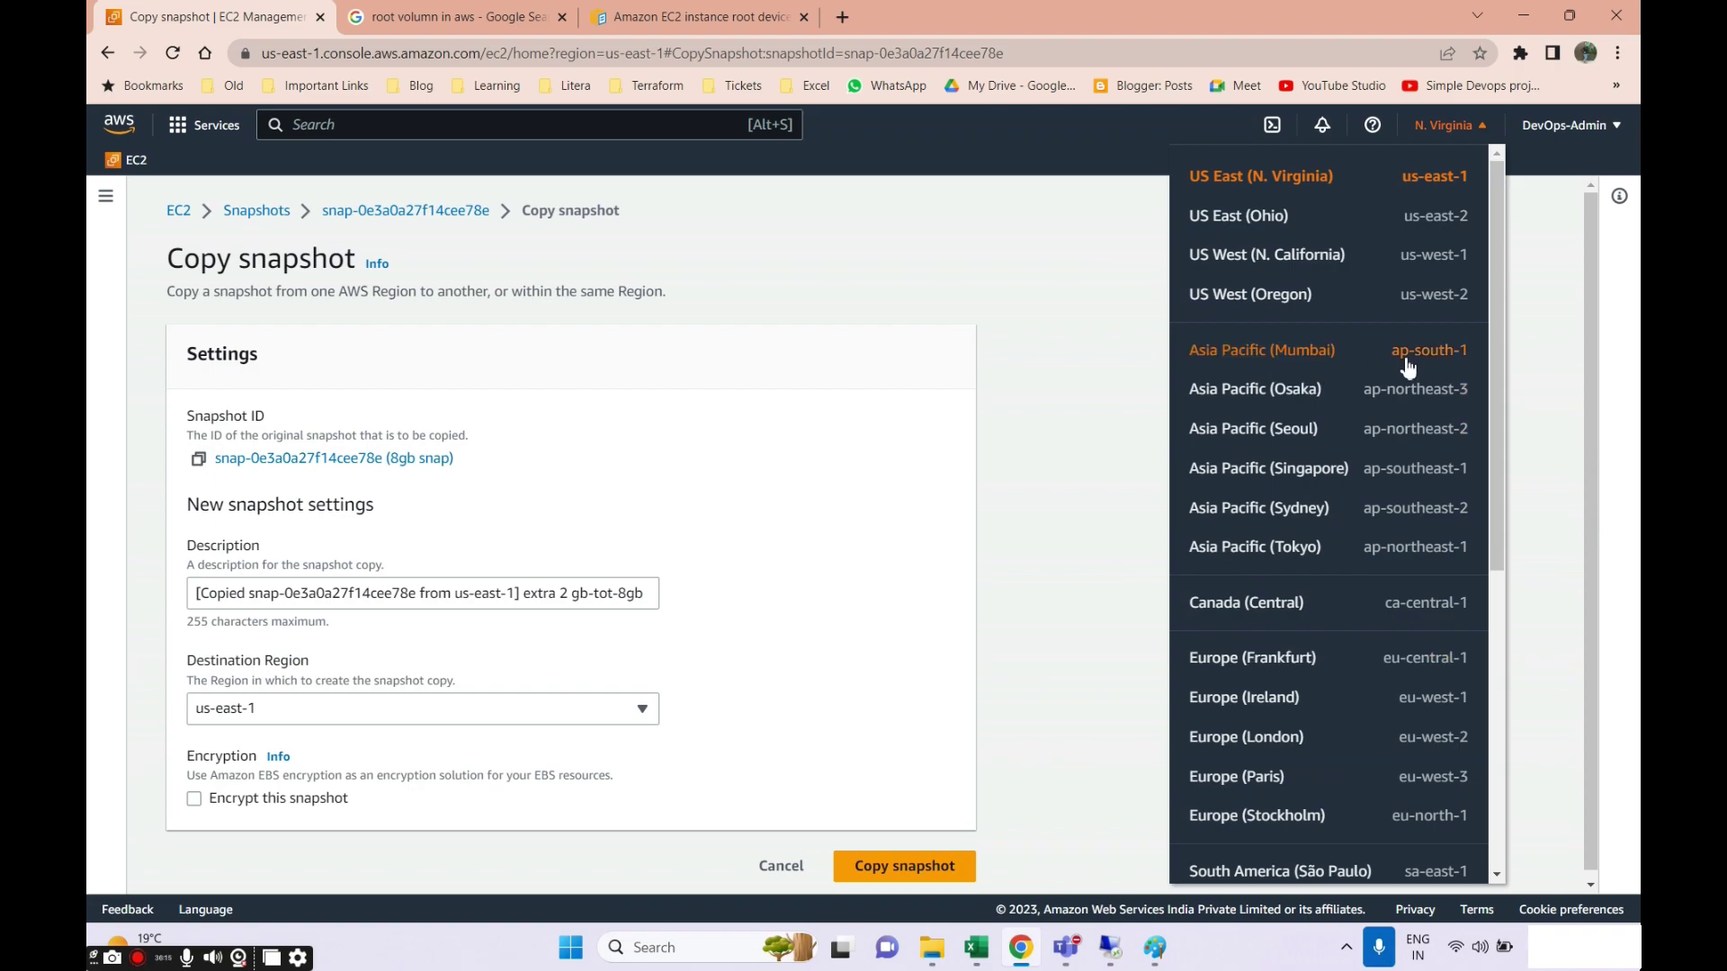
click(453, 716)
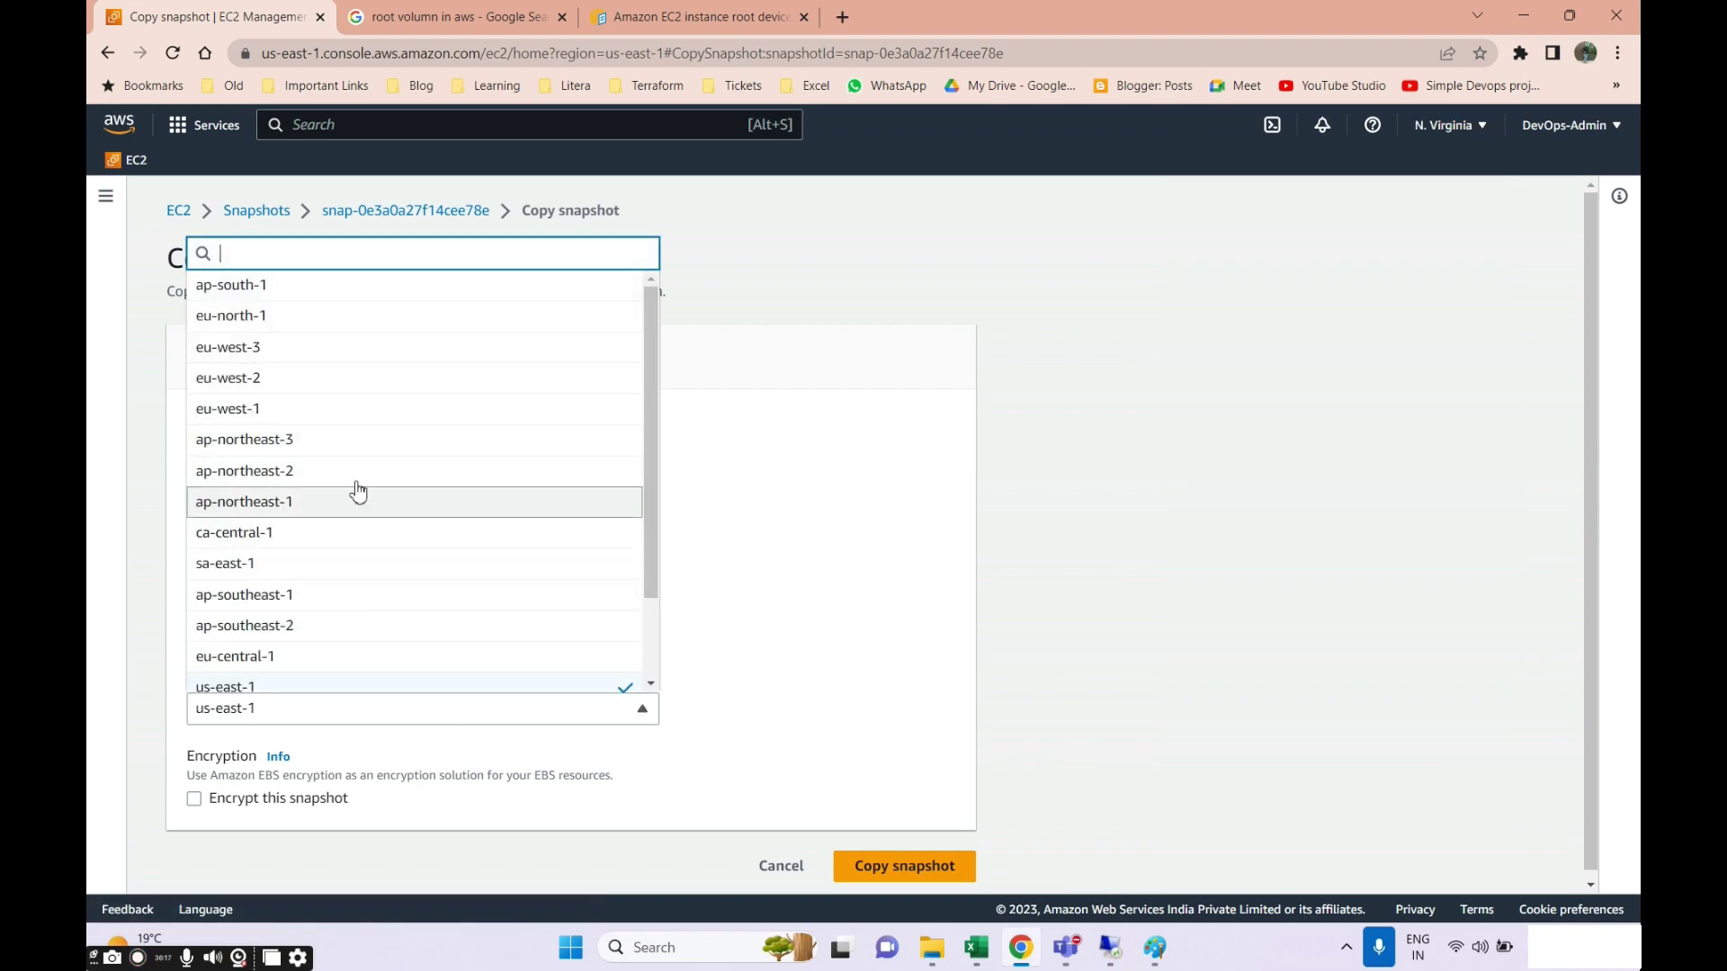
click(227, 293)
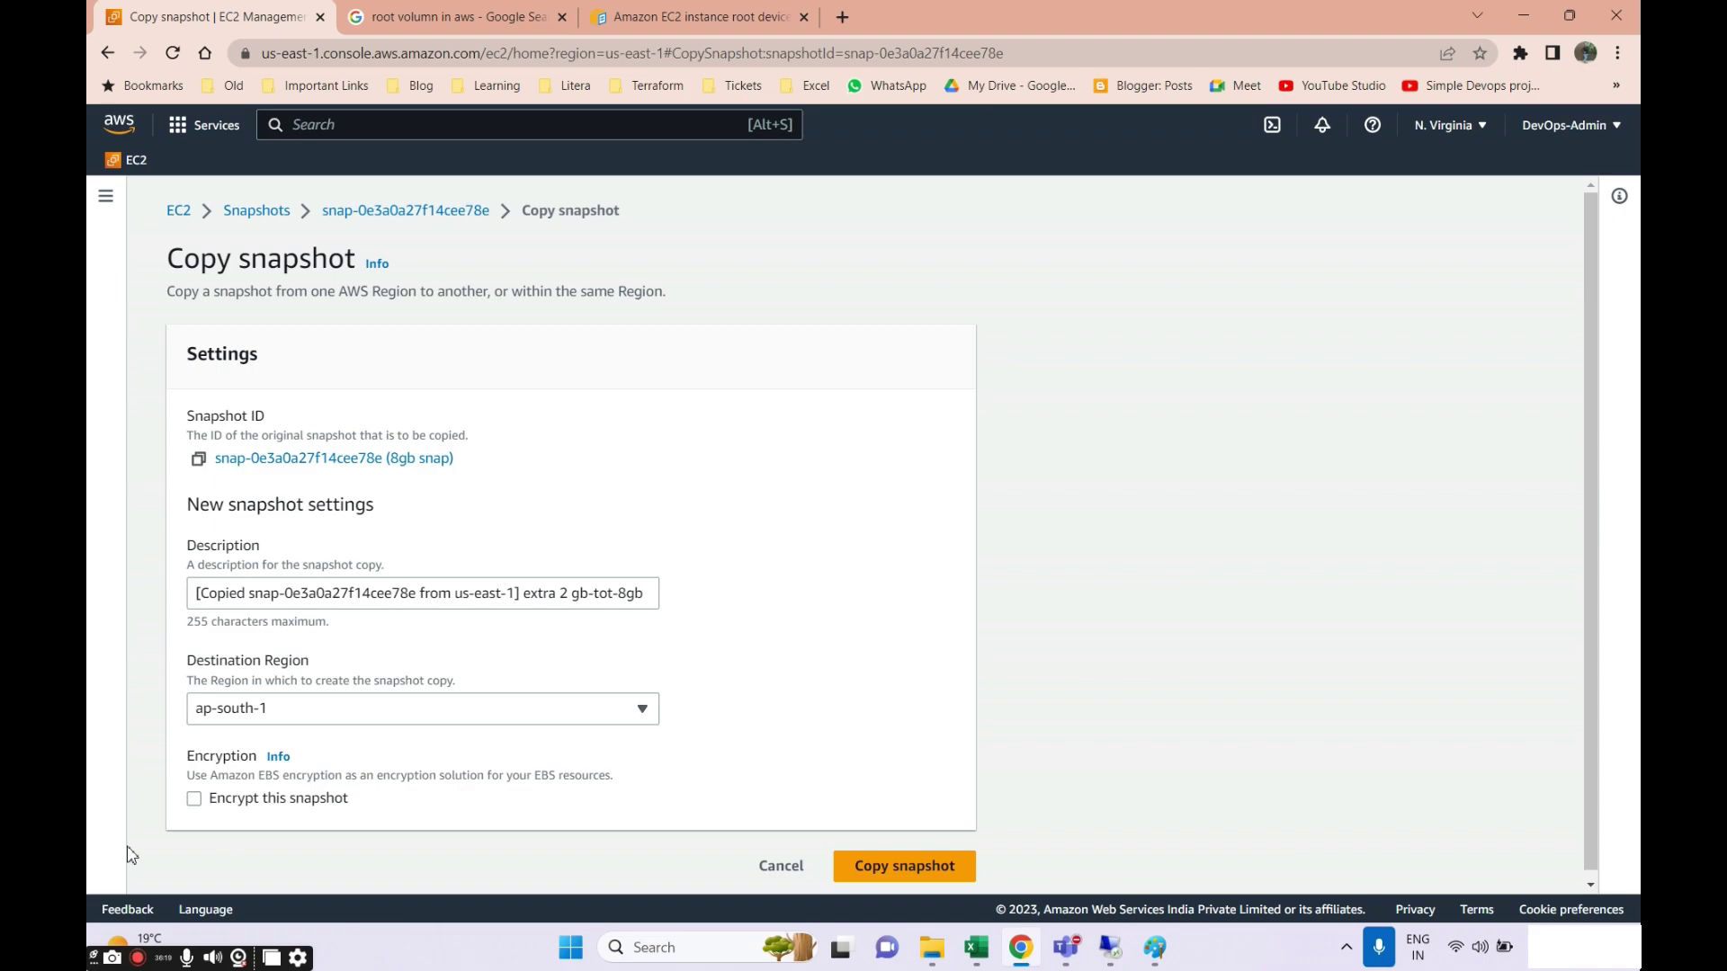
scroll(332, 771, down, 1)
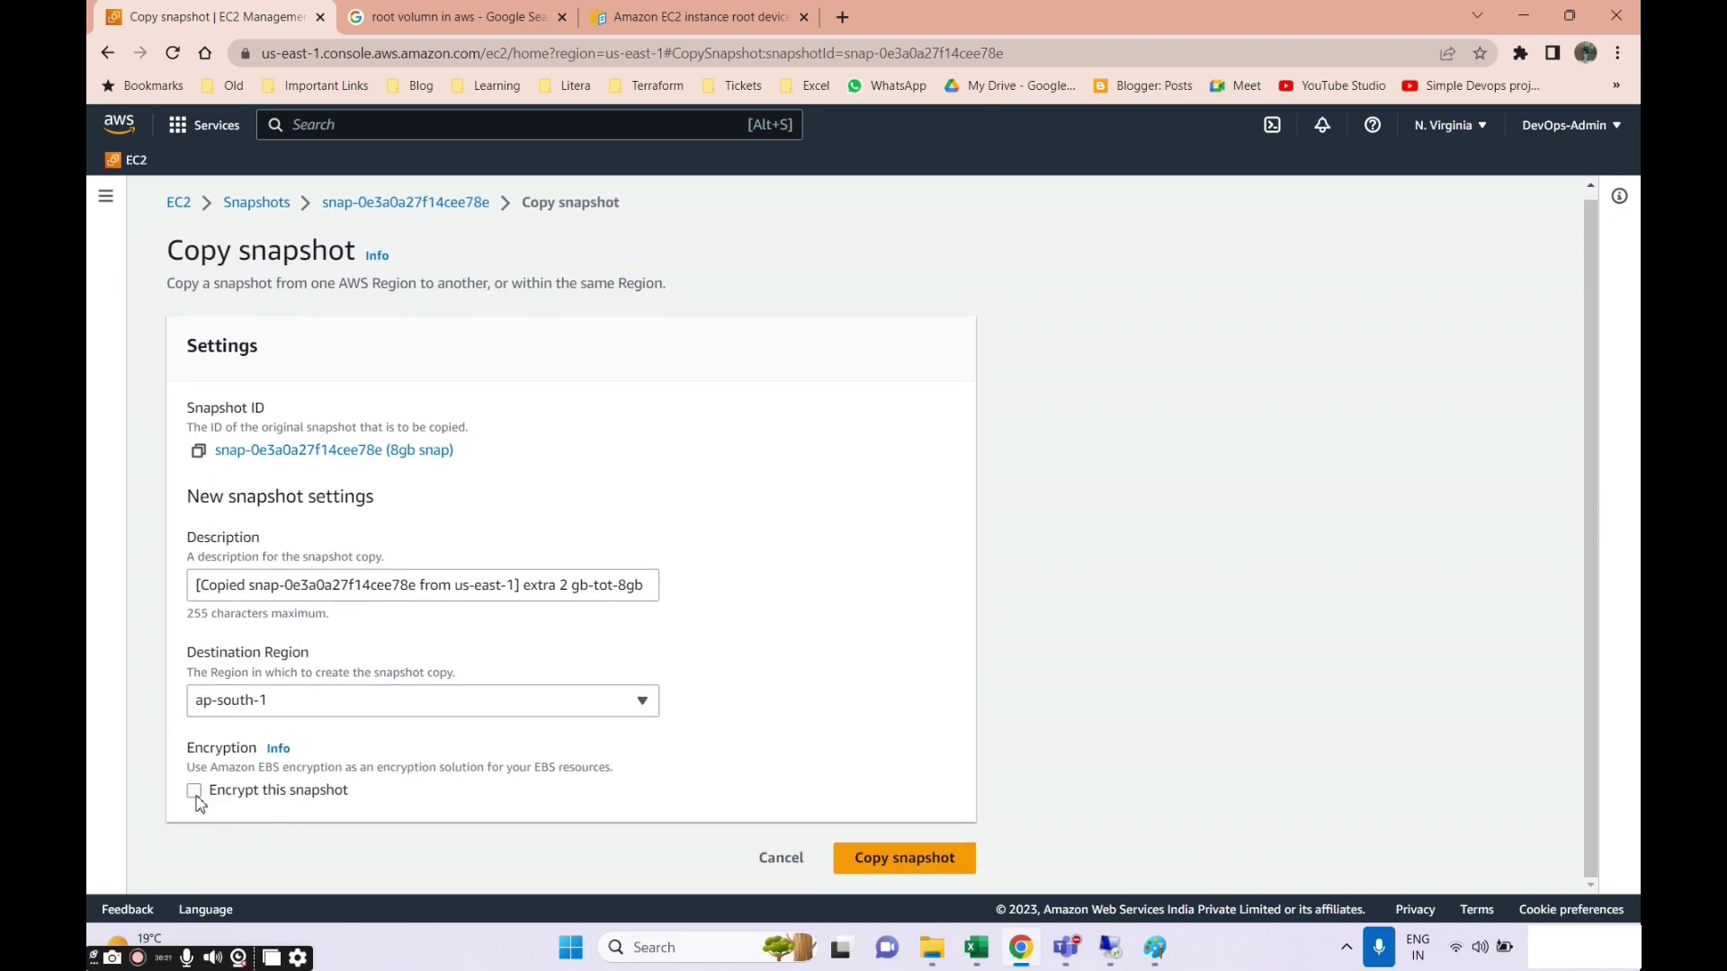
click(898, 861)
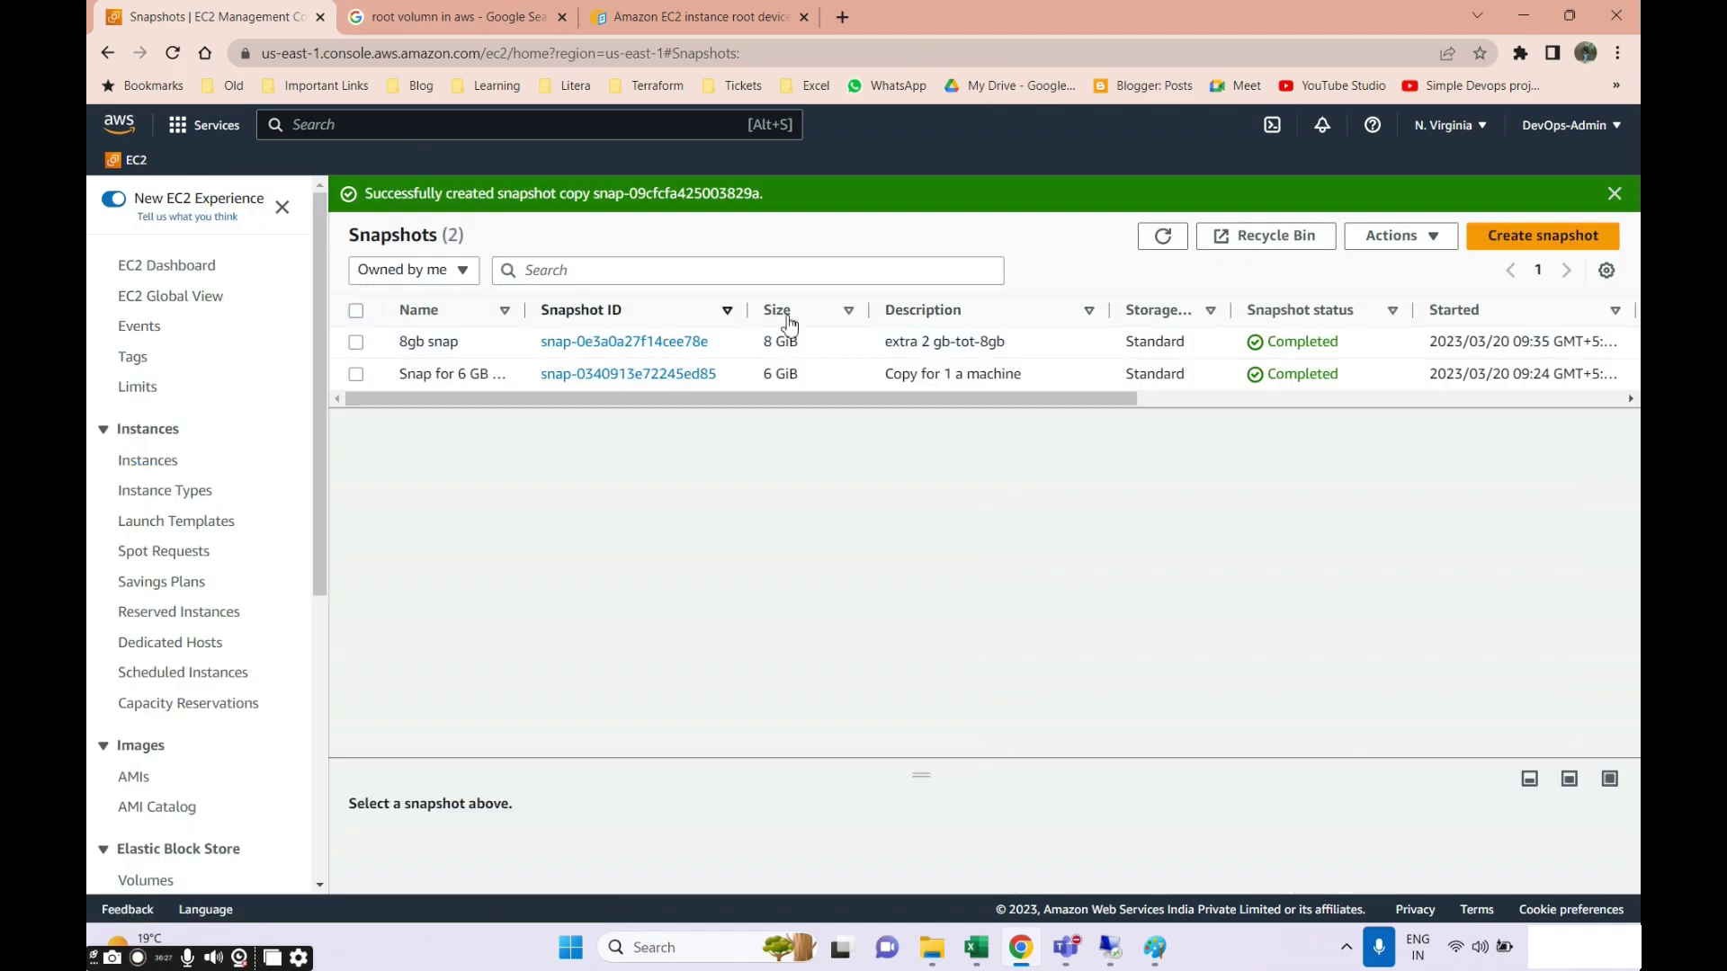
Select the '8gb snap' snapshot and check its Actions menu in N. Virginia.
click(356, 343)
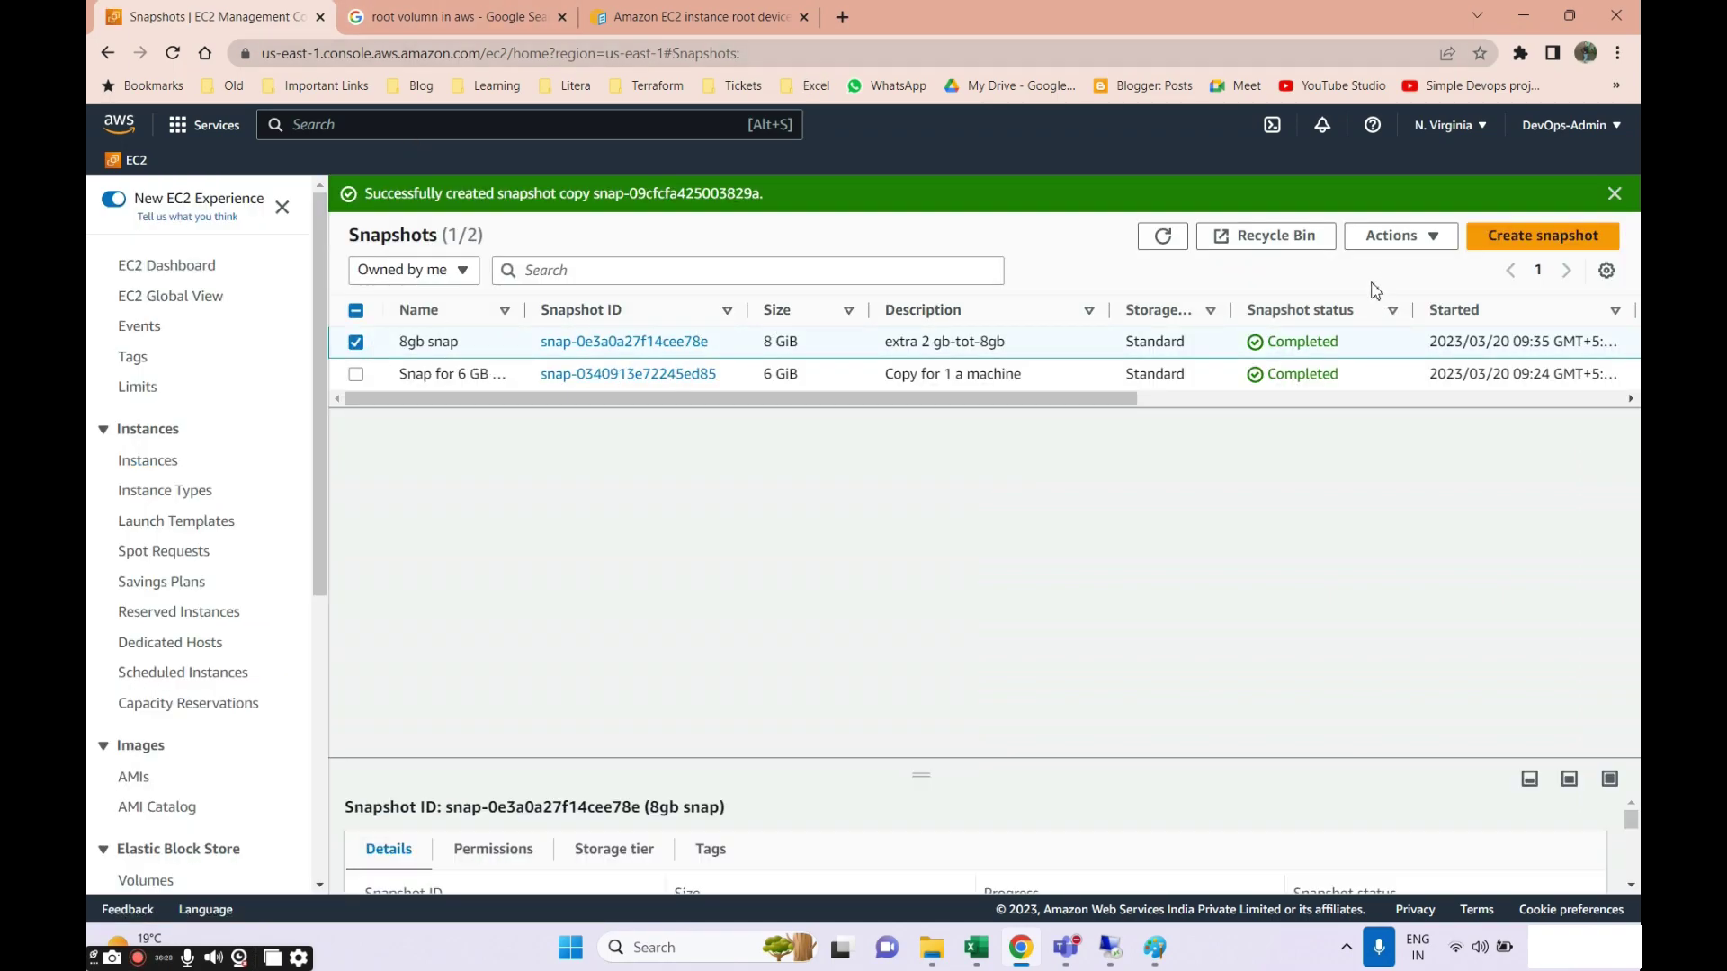
click(1386, 237)
click(438, 25)
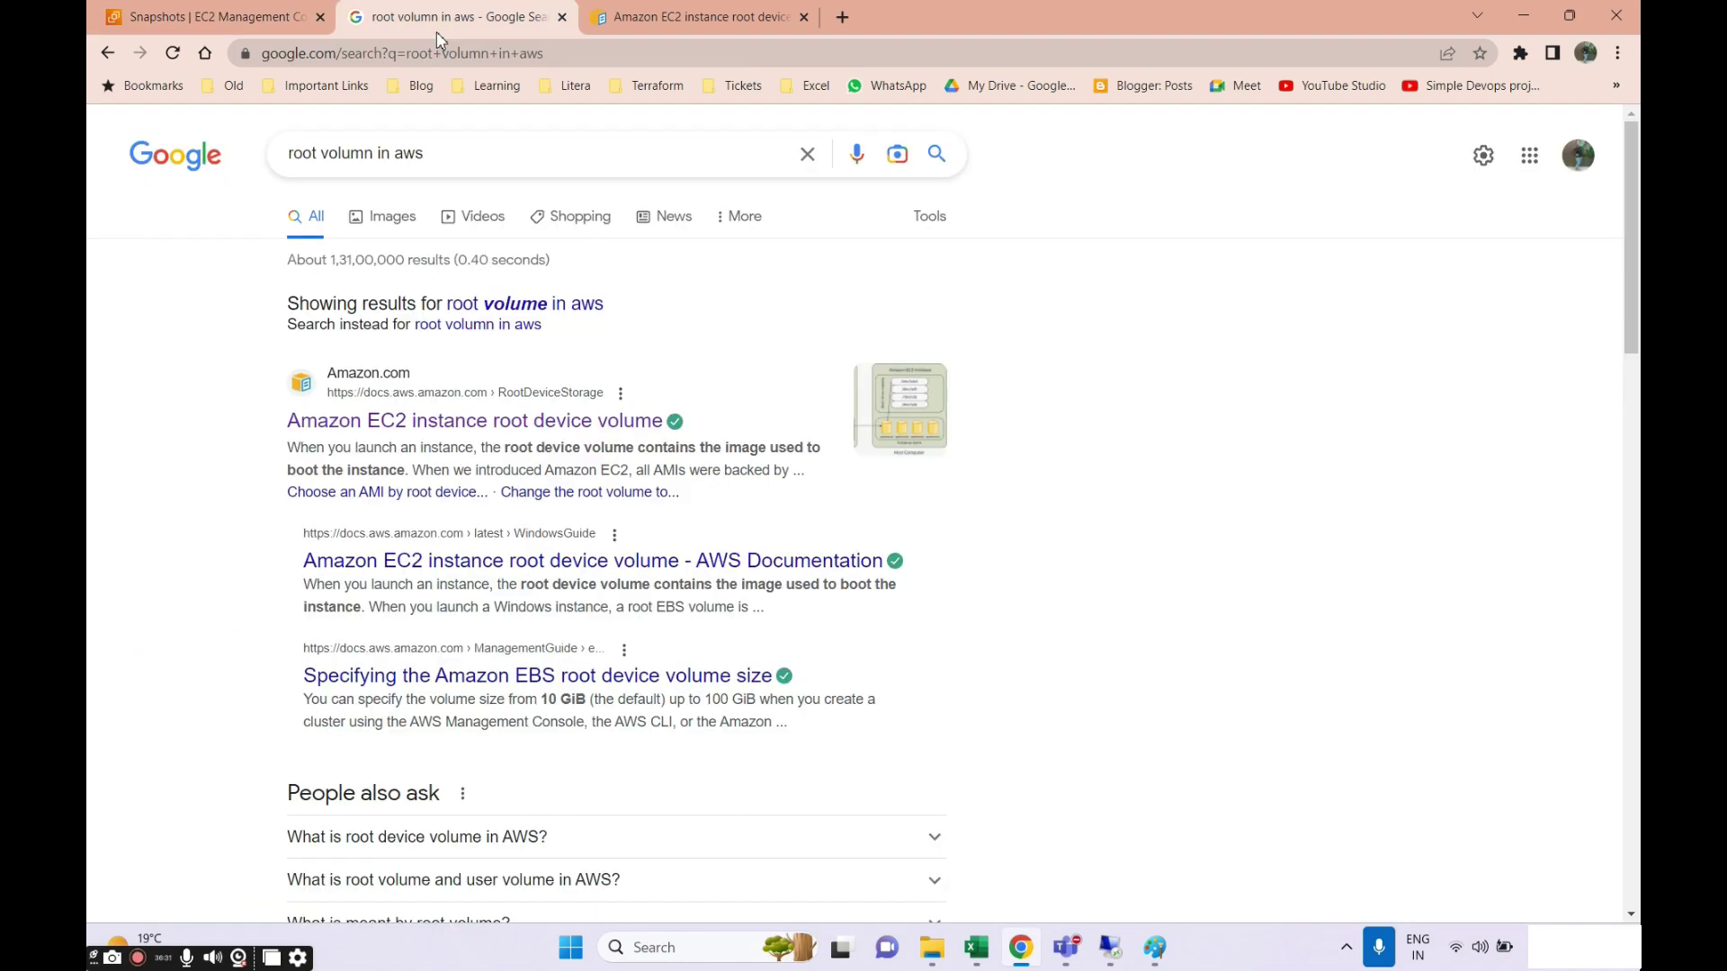
click(226, 18)
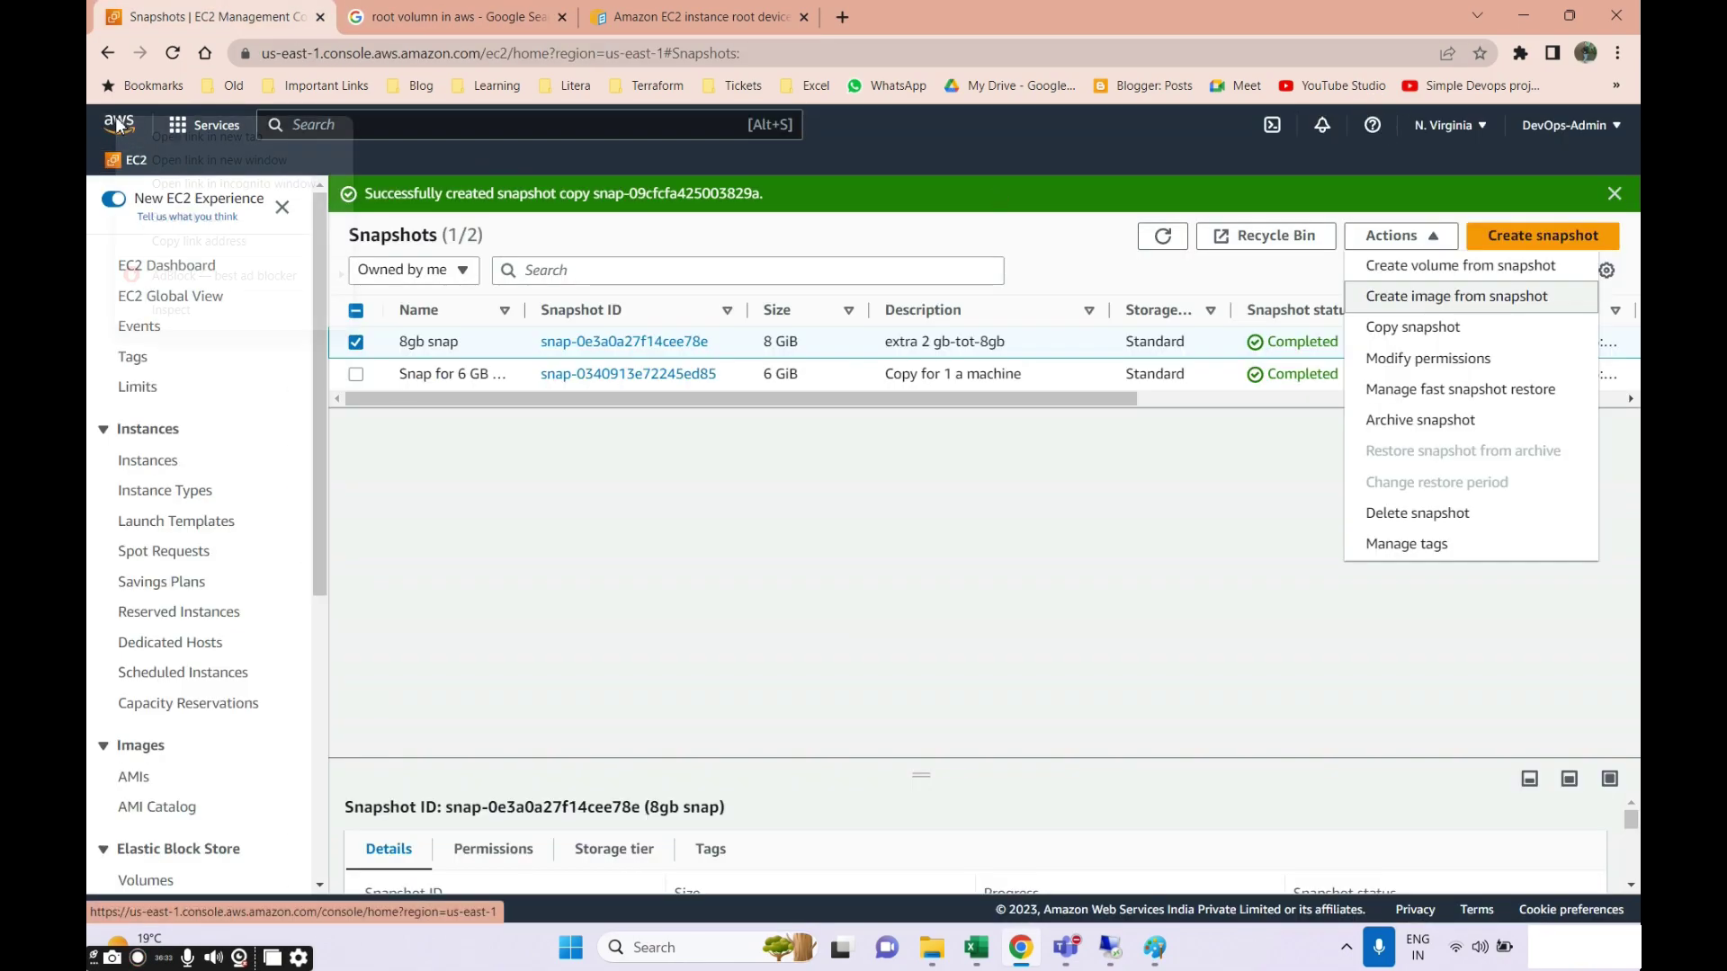
Open console home in a new tab, switch to Asia Pacific (Mumbai), and select the copied snapshot in EC2 Snapshots.
right_click(118, 123)
click(186, 137)
click(461, 19)
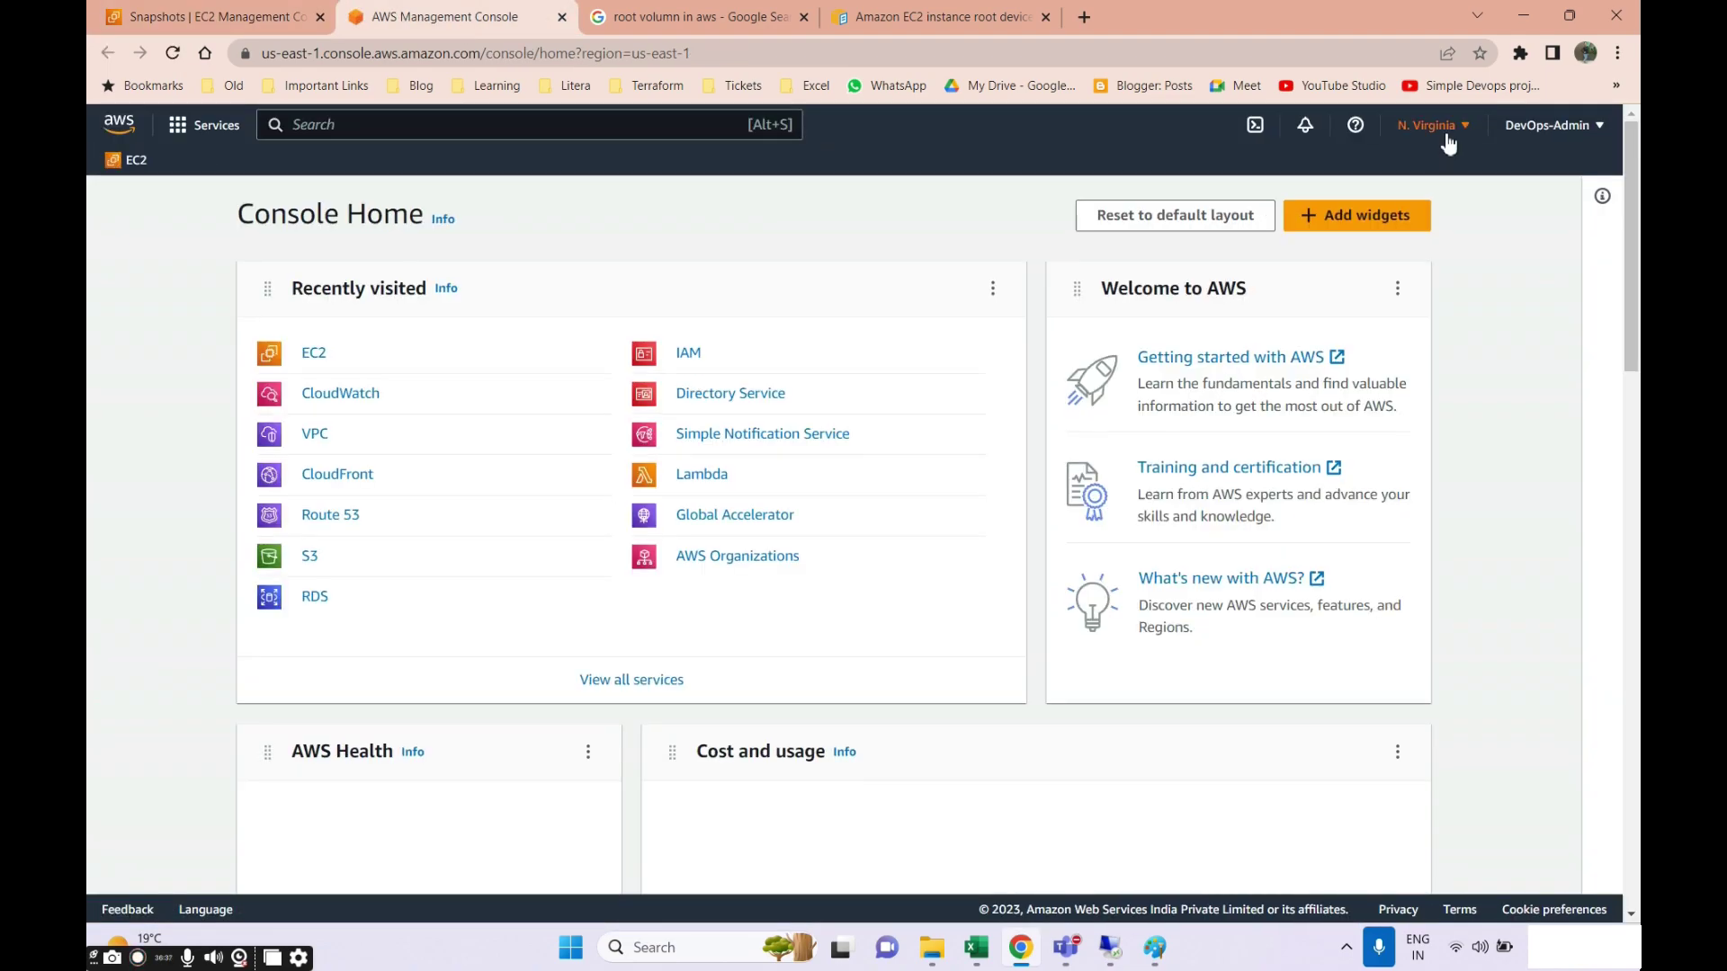
click(1434, 125)
click(1284, 355)
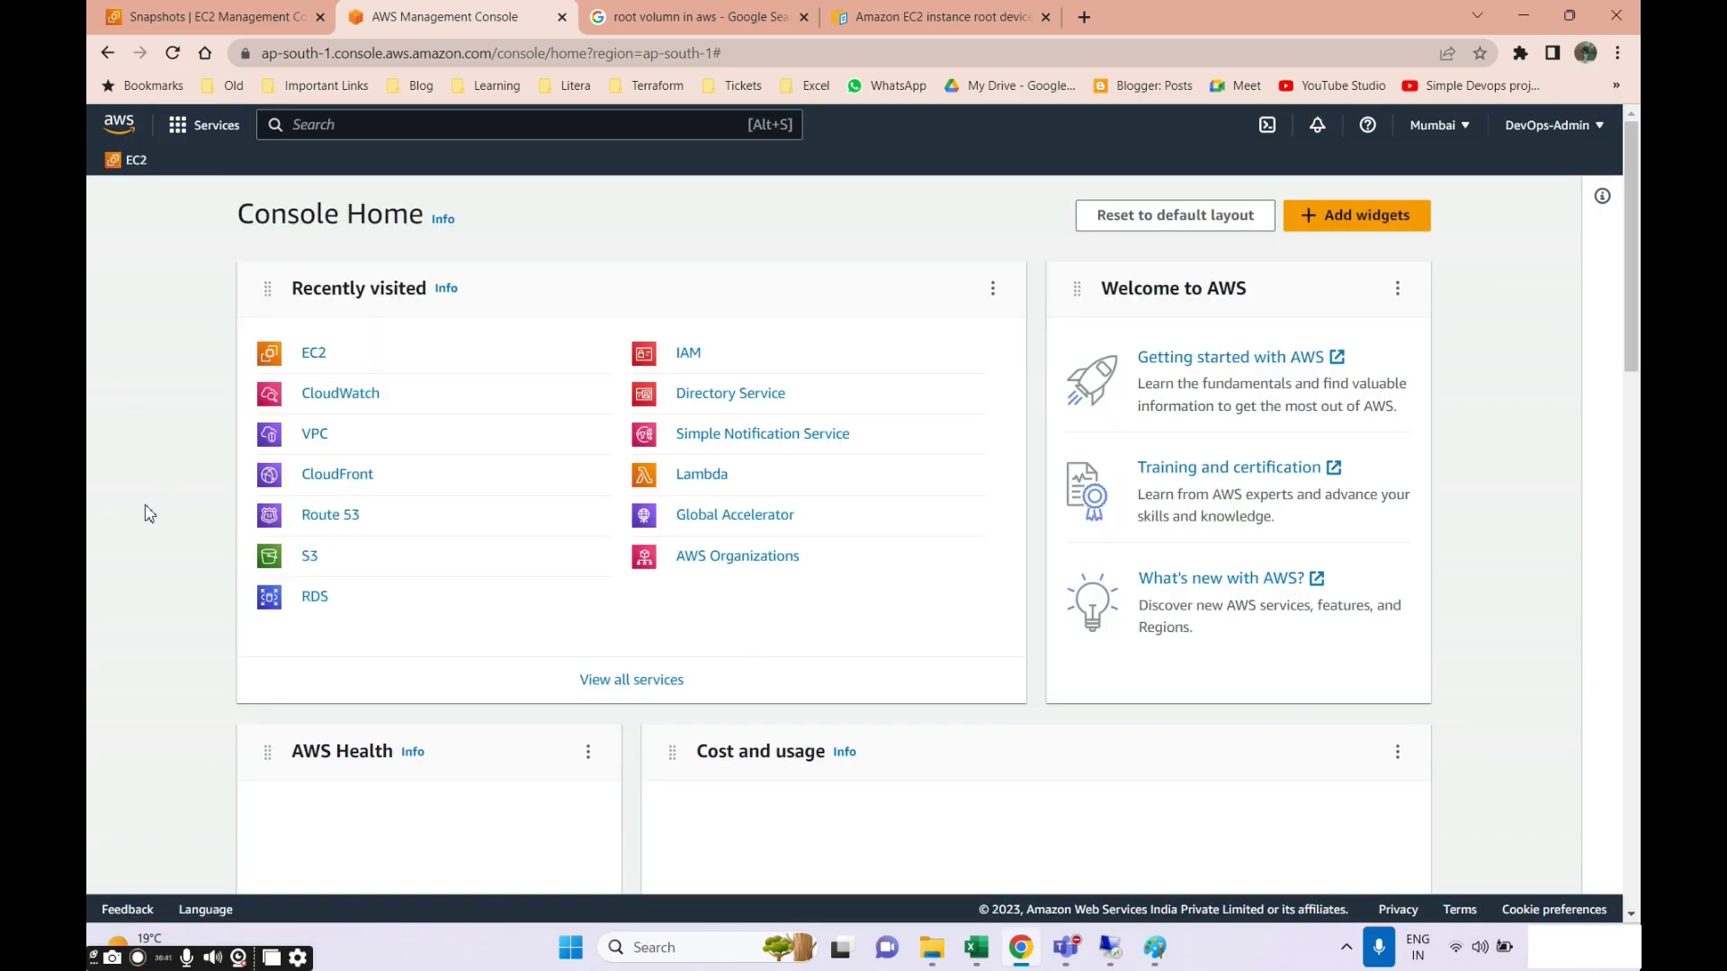
click(314, 355)
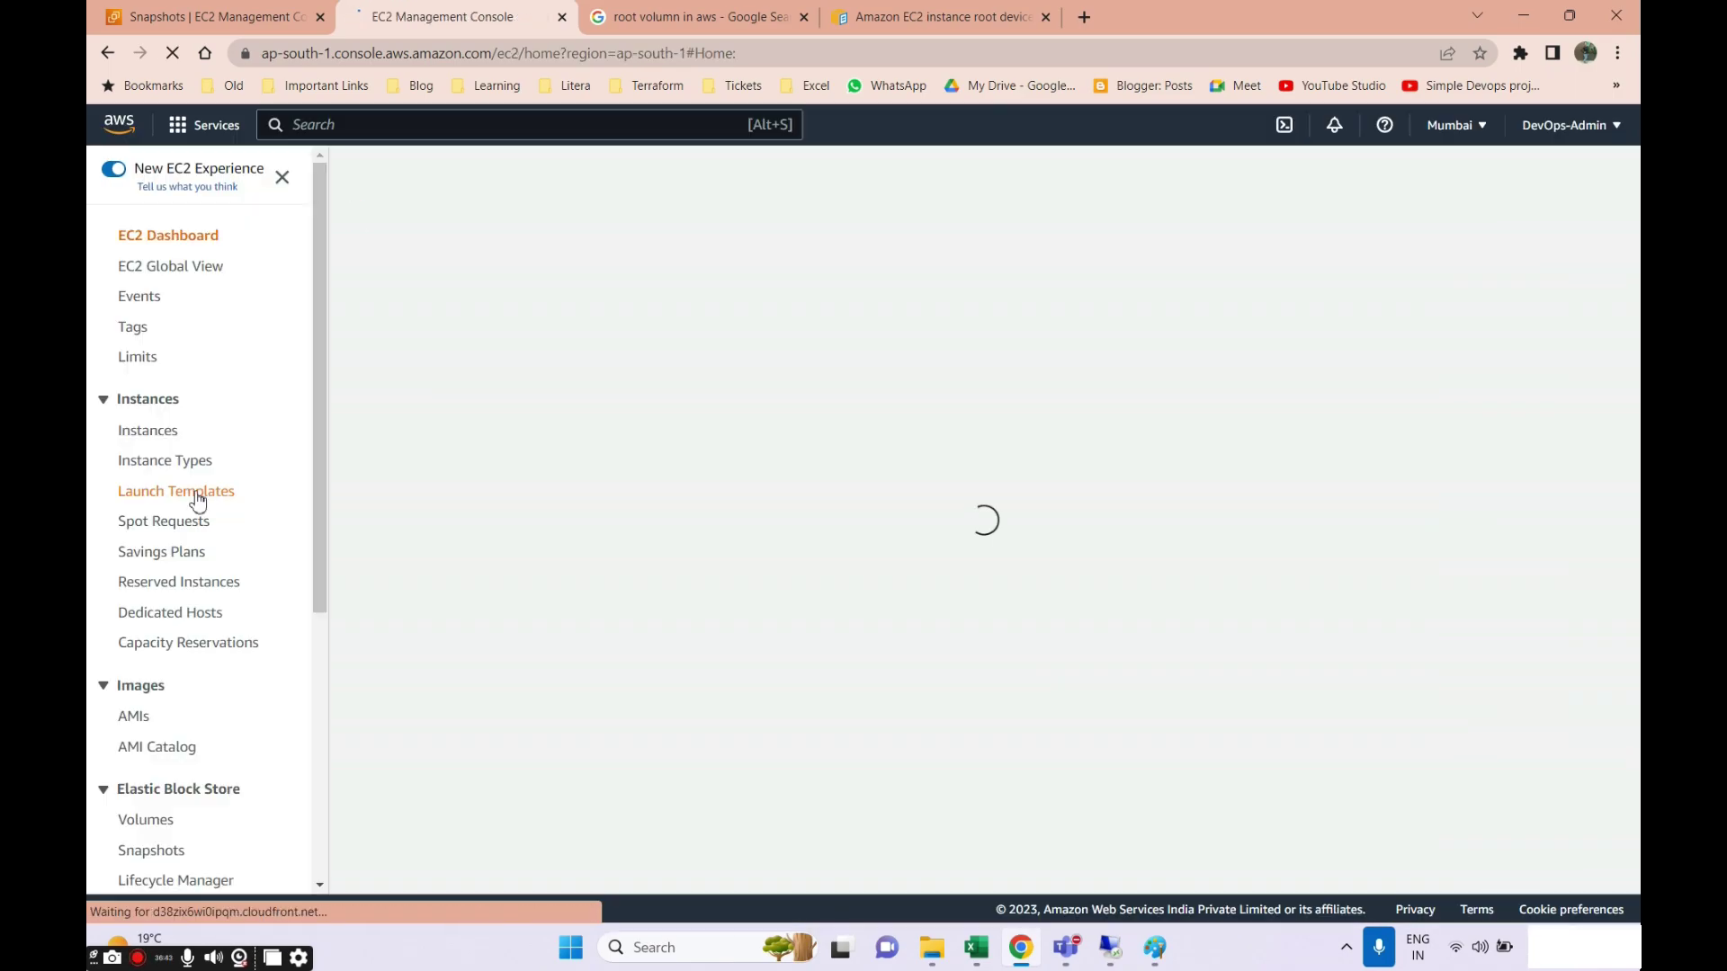
scroll(140, 738, down, 4)
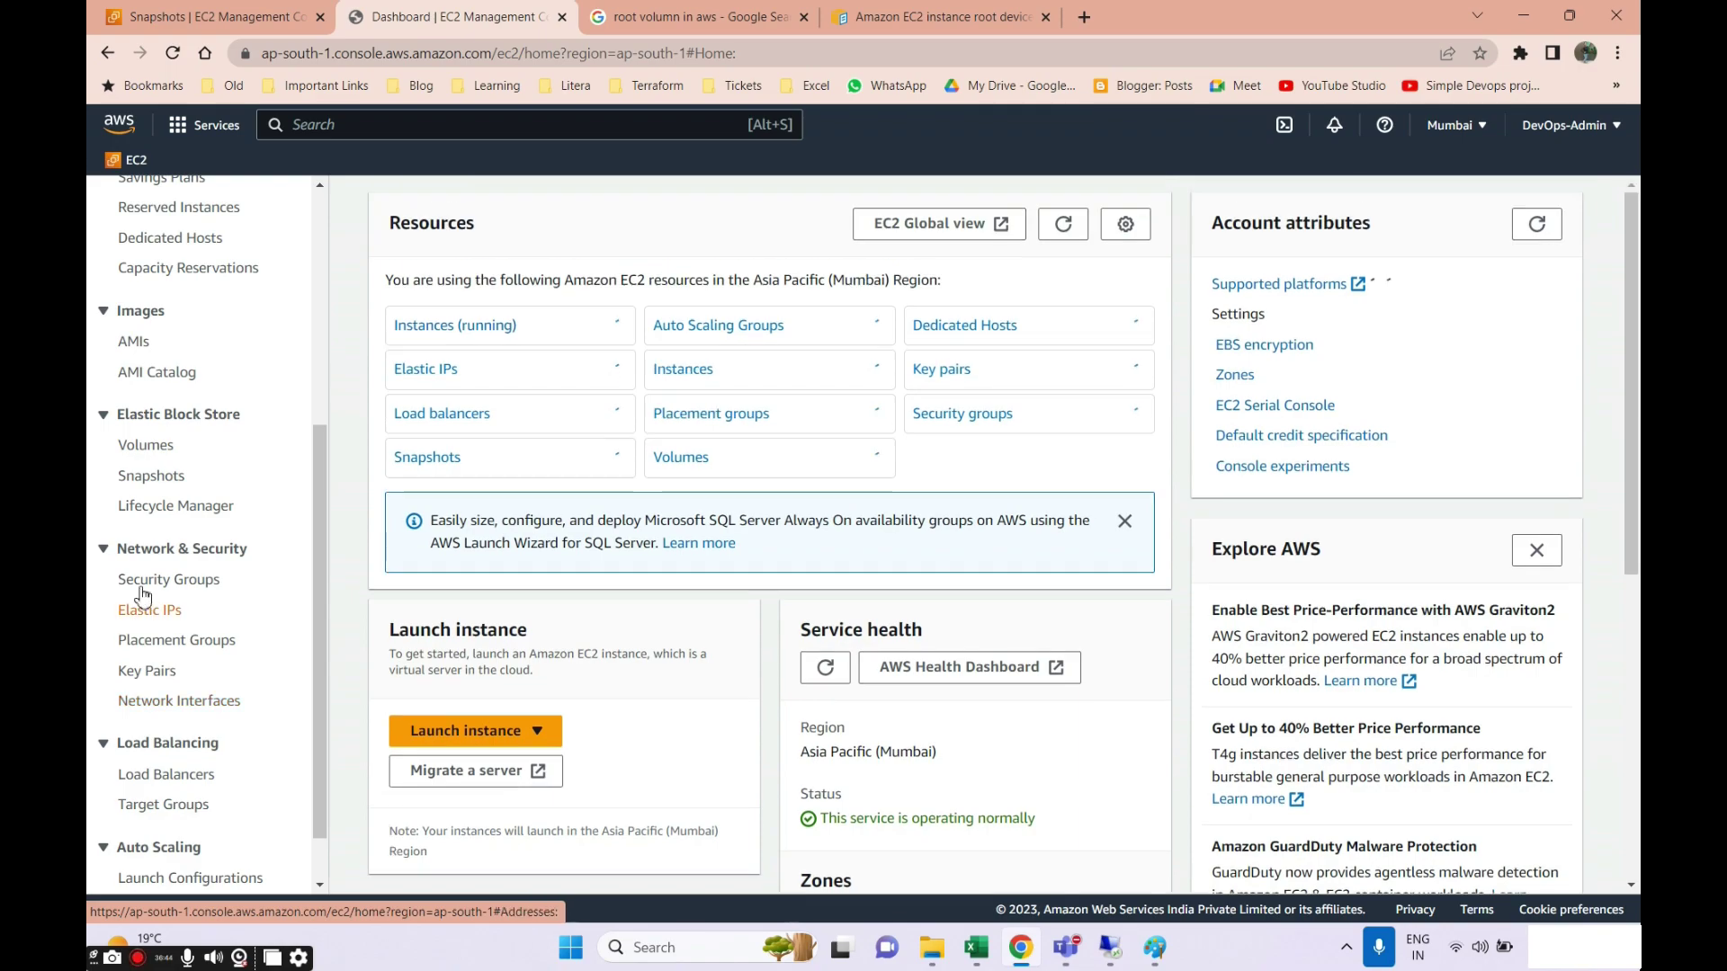
click(152, 485)
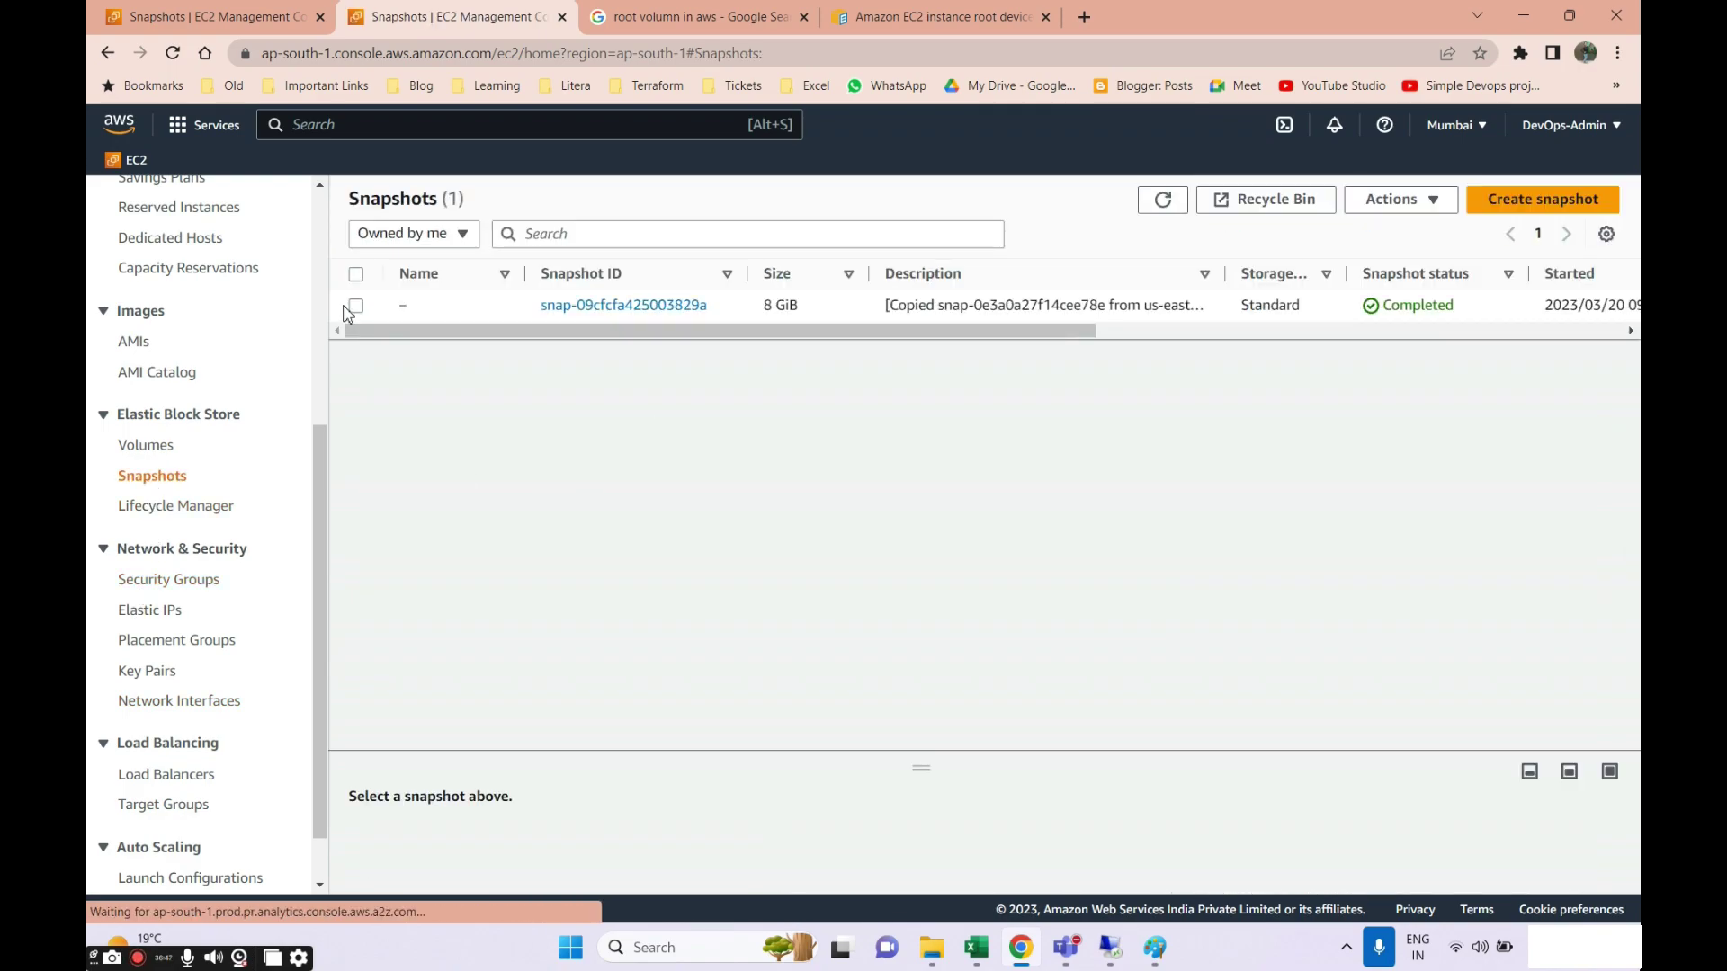
click(357, 306)
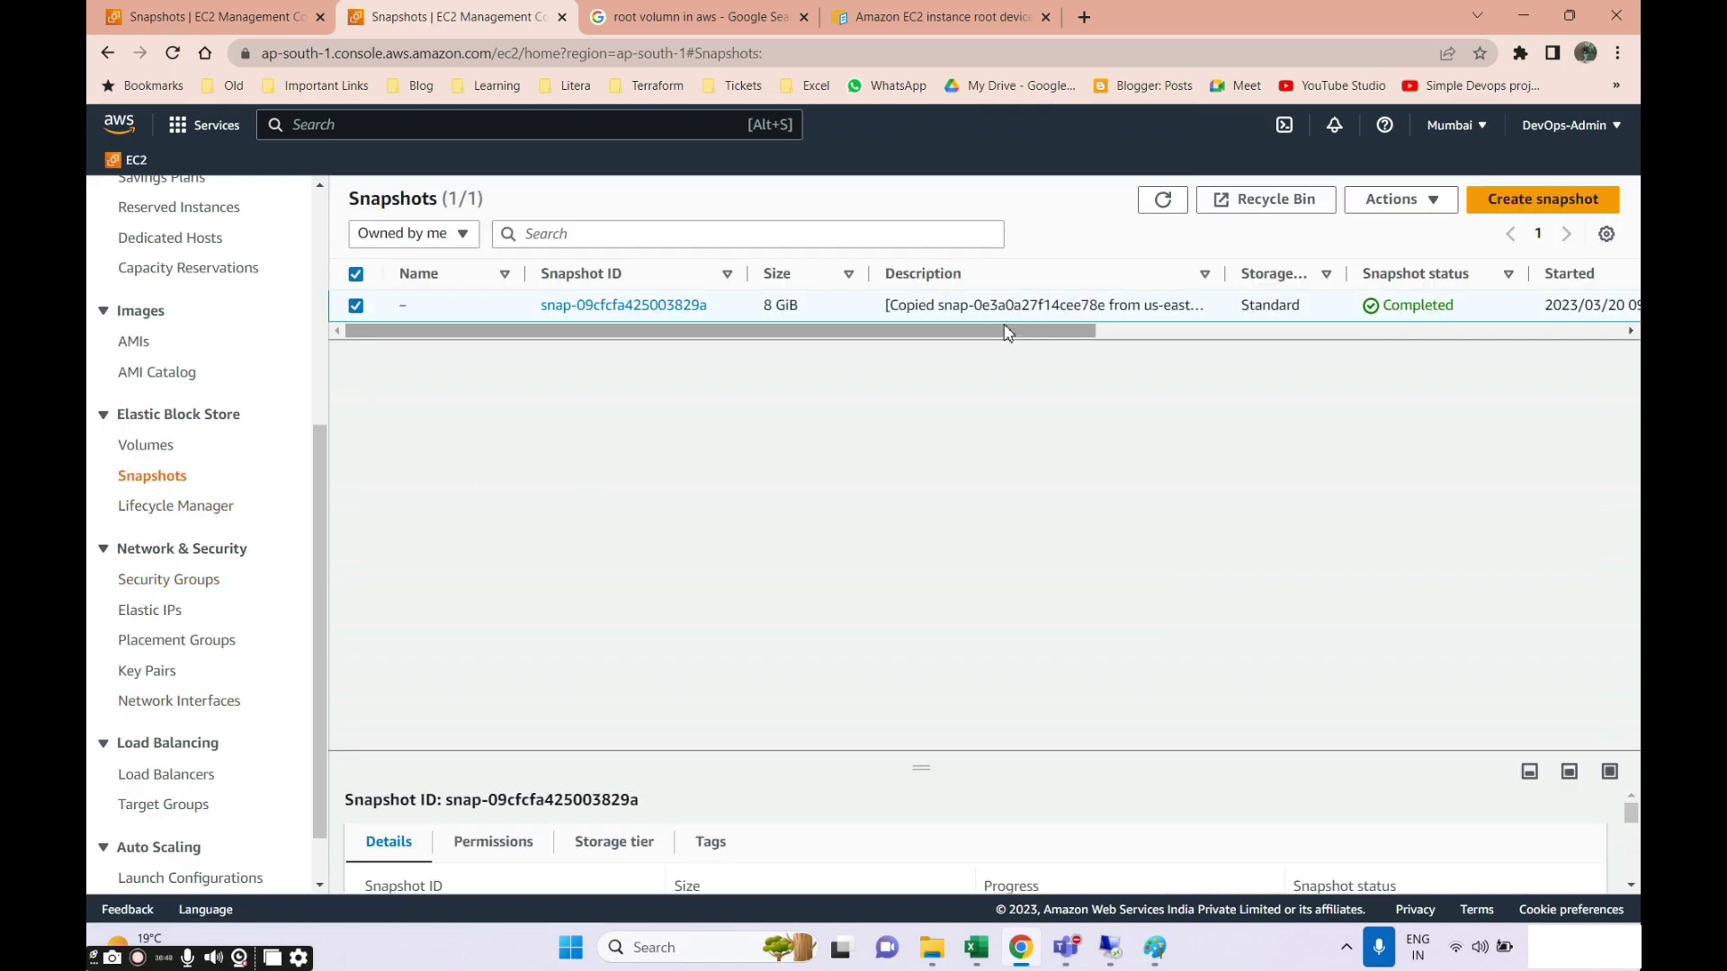
Widen the Description column to reveal the copied snapshot's full description.
drag(1225, 274, 1343, 276)
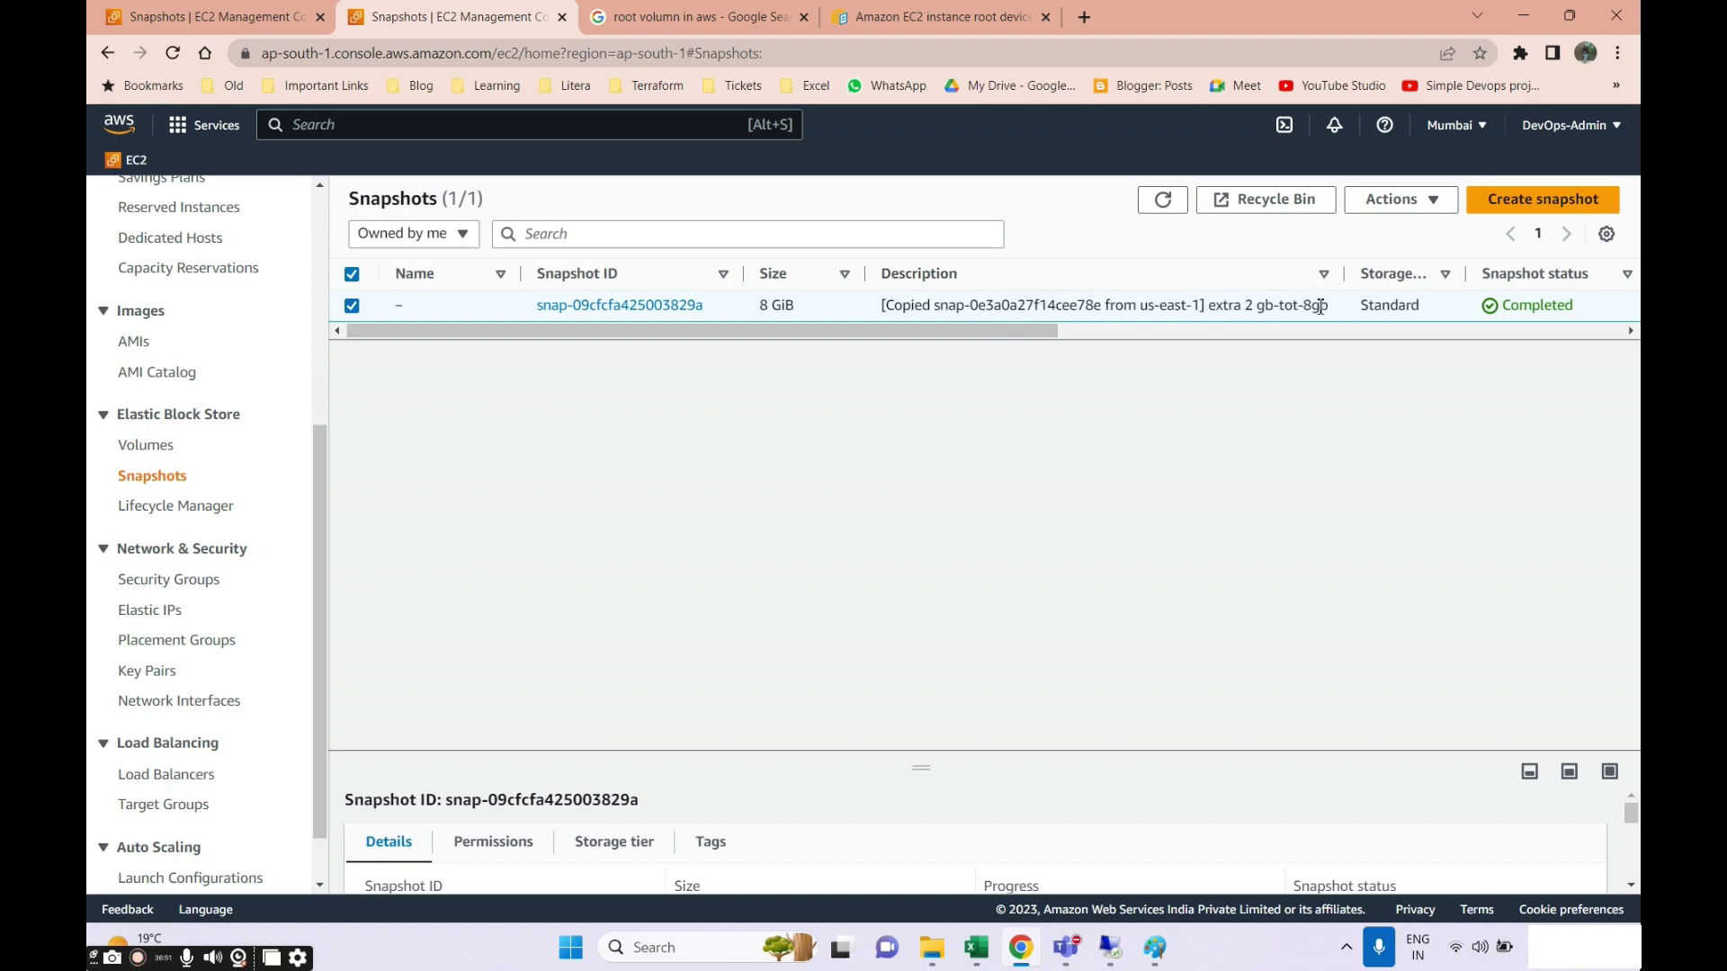
drag(989, 331, 609, 343)
drag(907, 334, 752, 358)
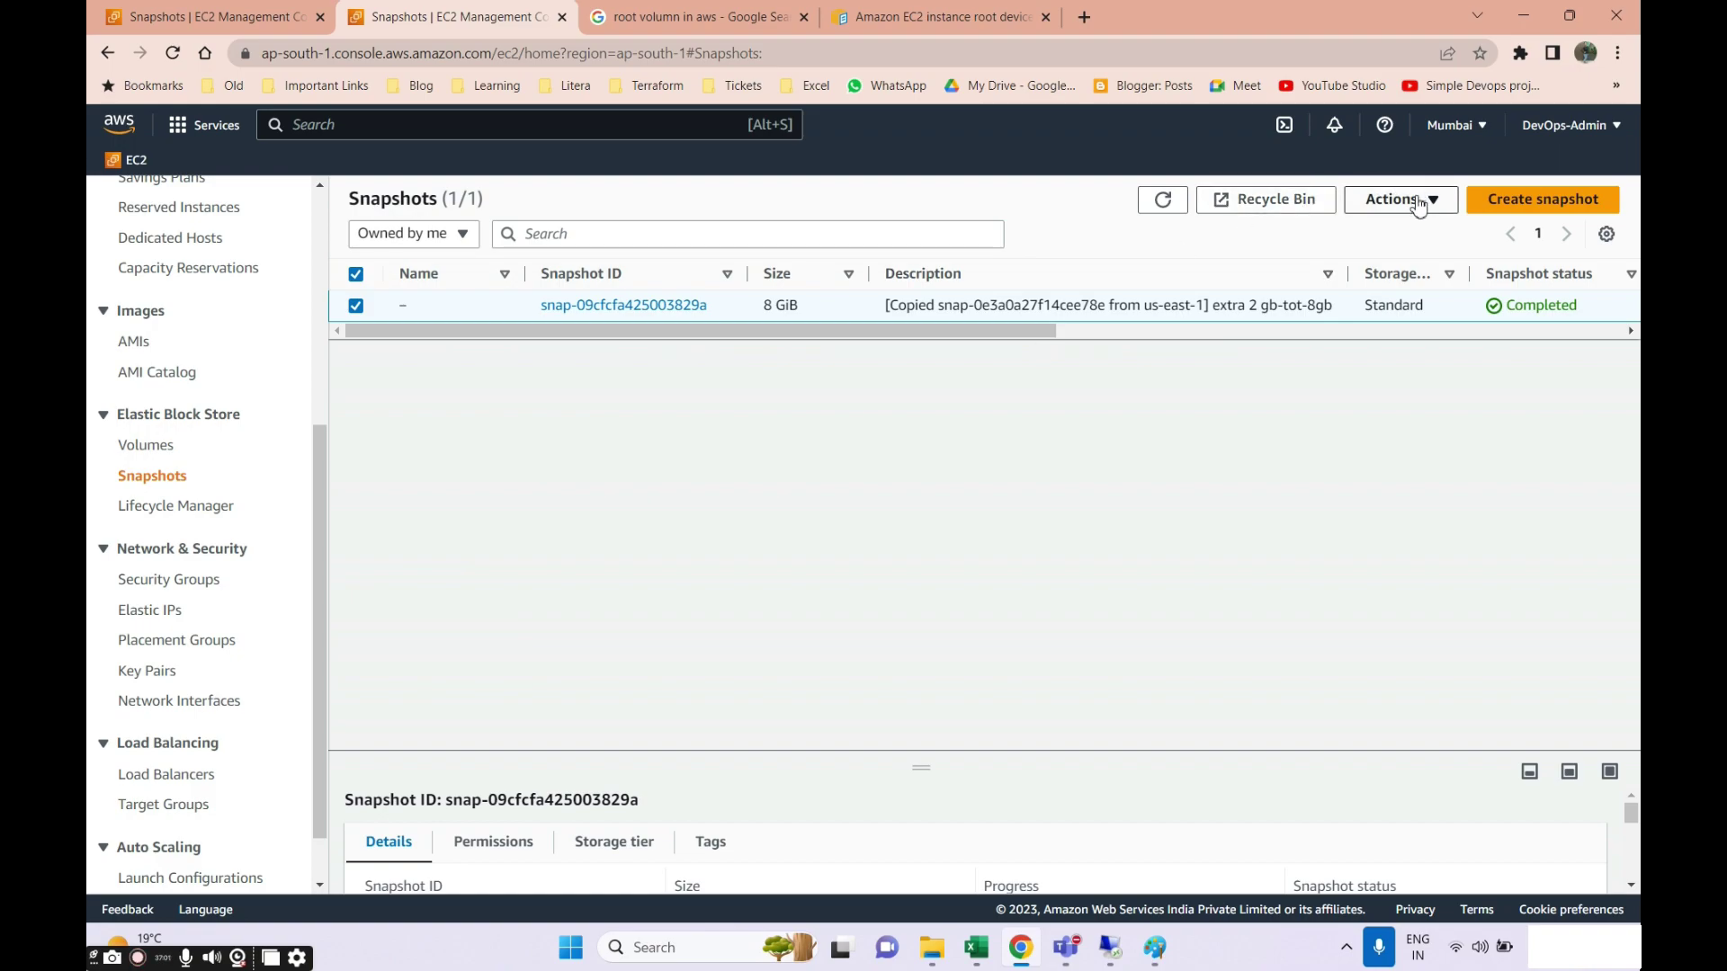
scroll(95, 549, up, 5)
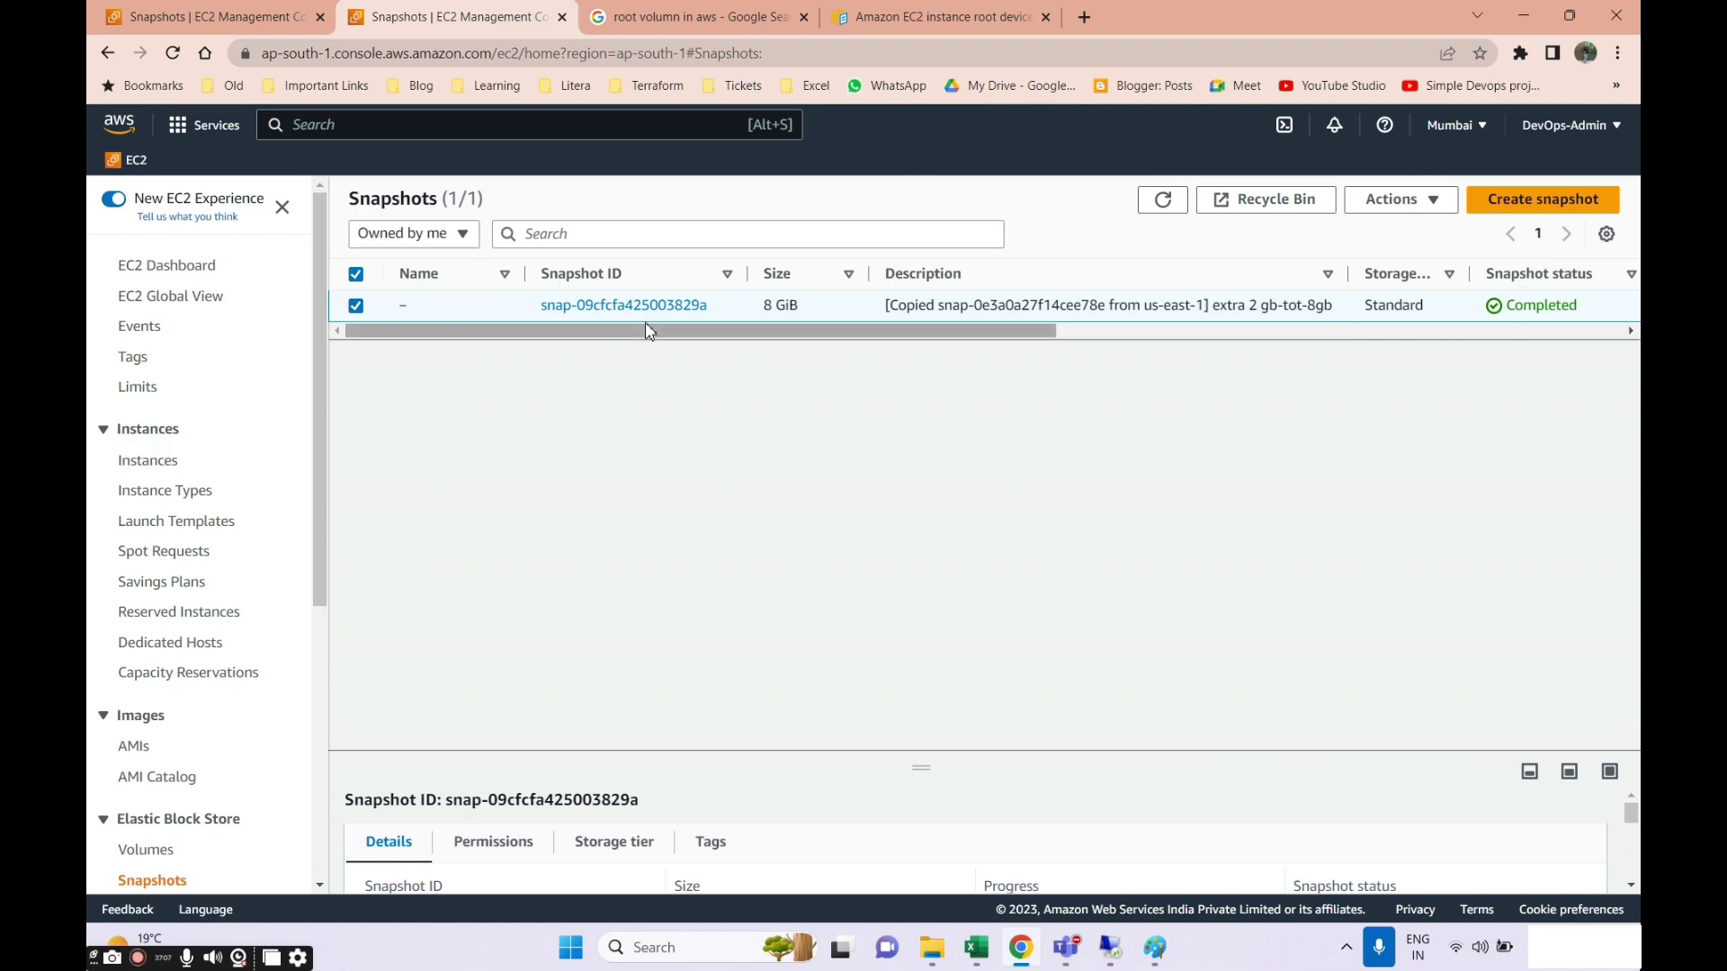
drag(648, 329, 212, 359)
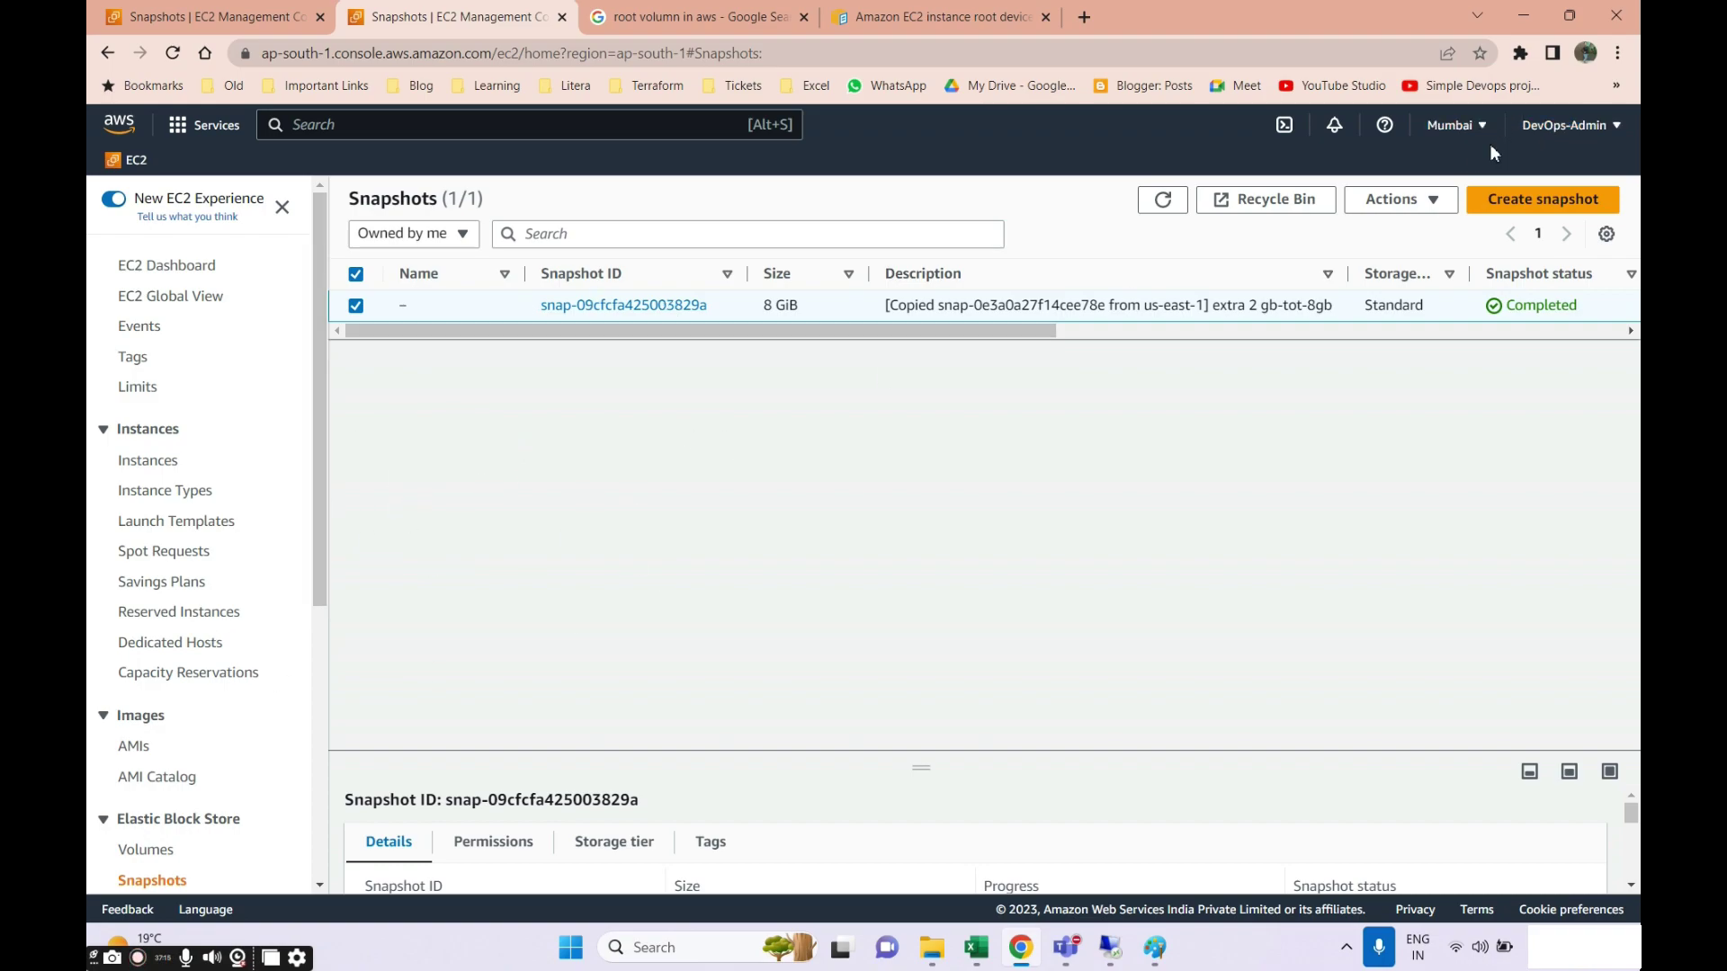
scroll(951, 346, right, 2)
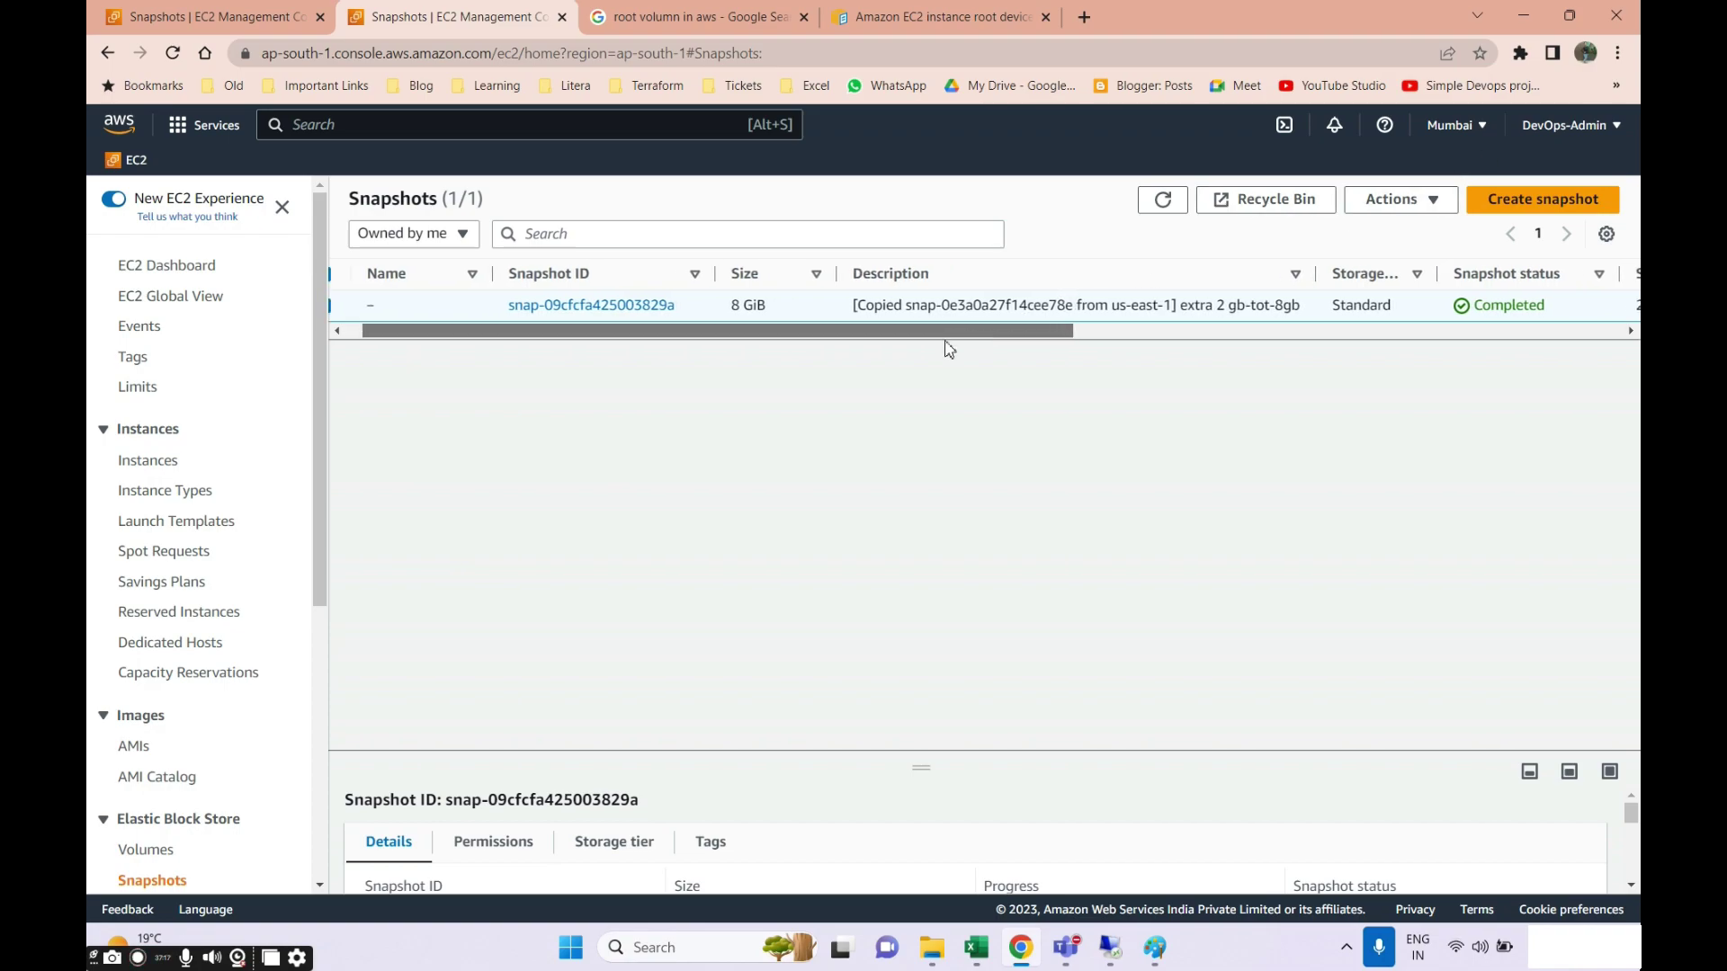
Highlight the '2 gb-tot-8gb' part of the description, then return to the N. Virginia snapshots tab.
click(720, 305)
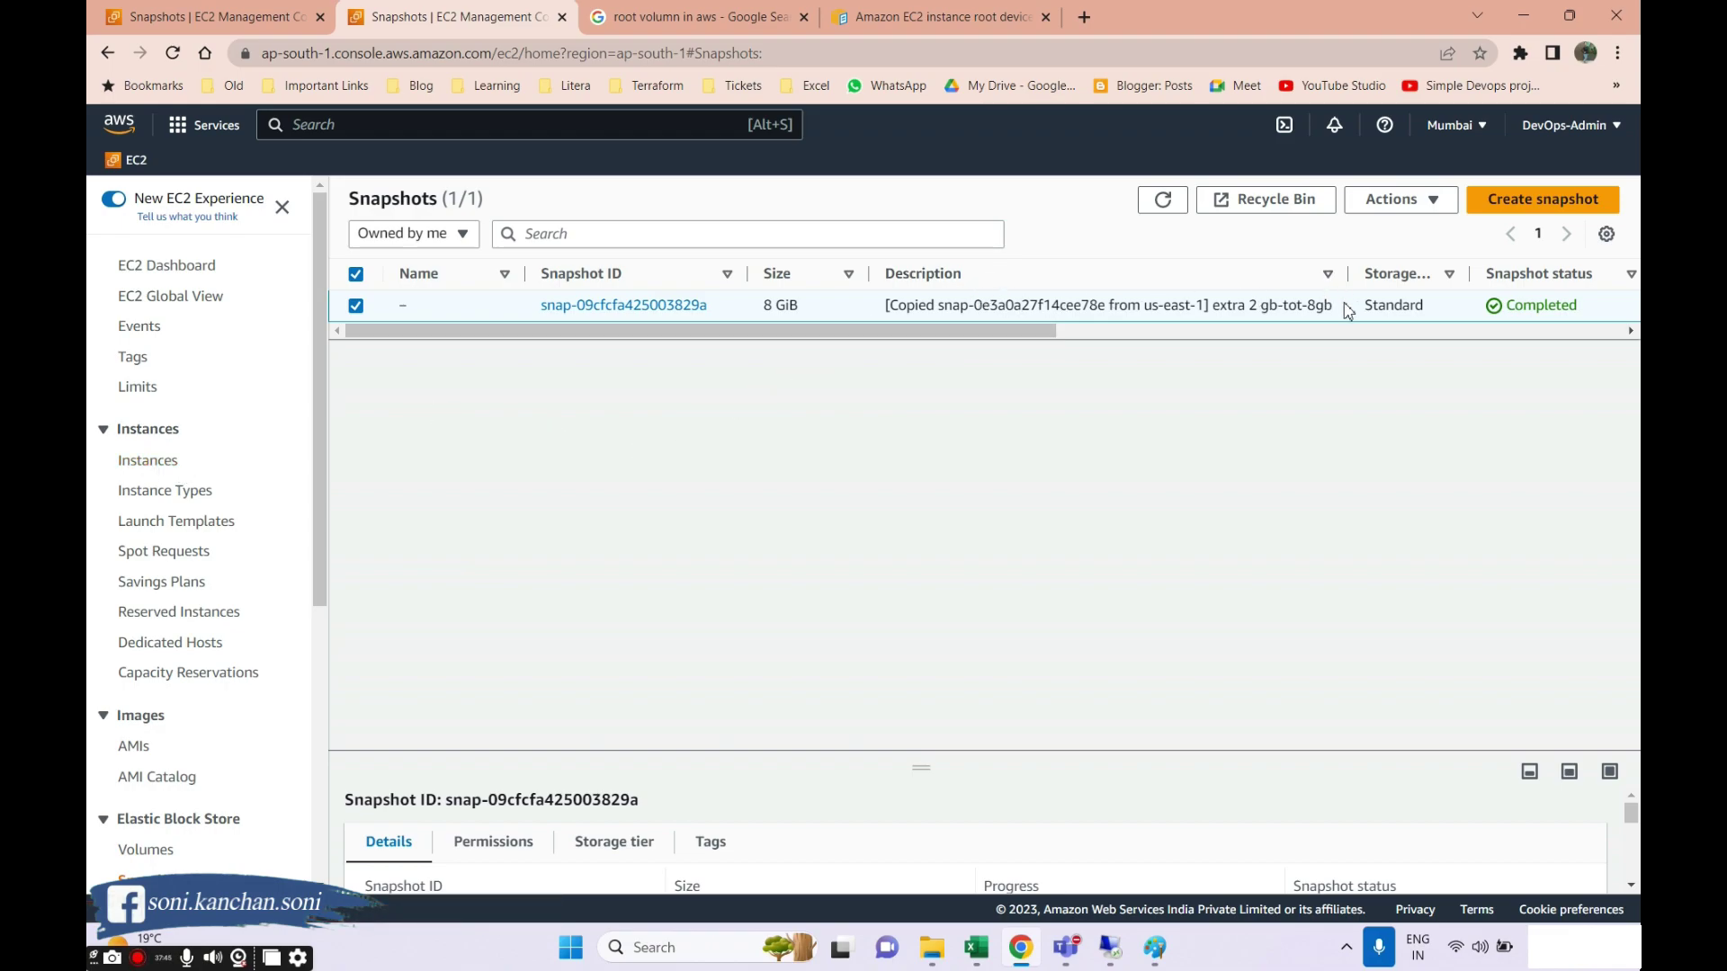
drag(1346, 310, 1205, 307)
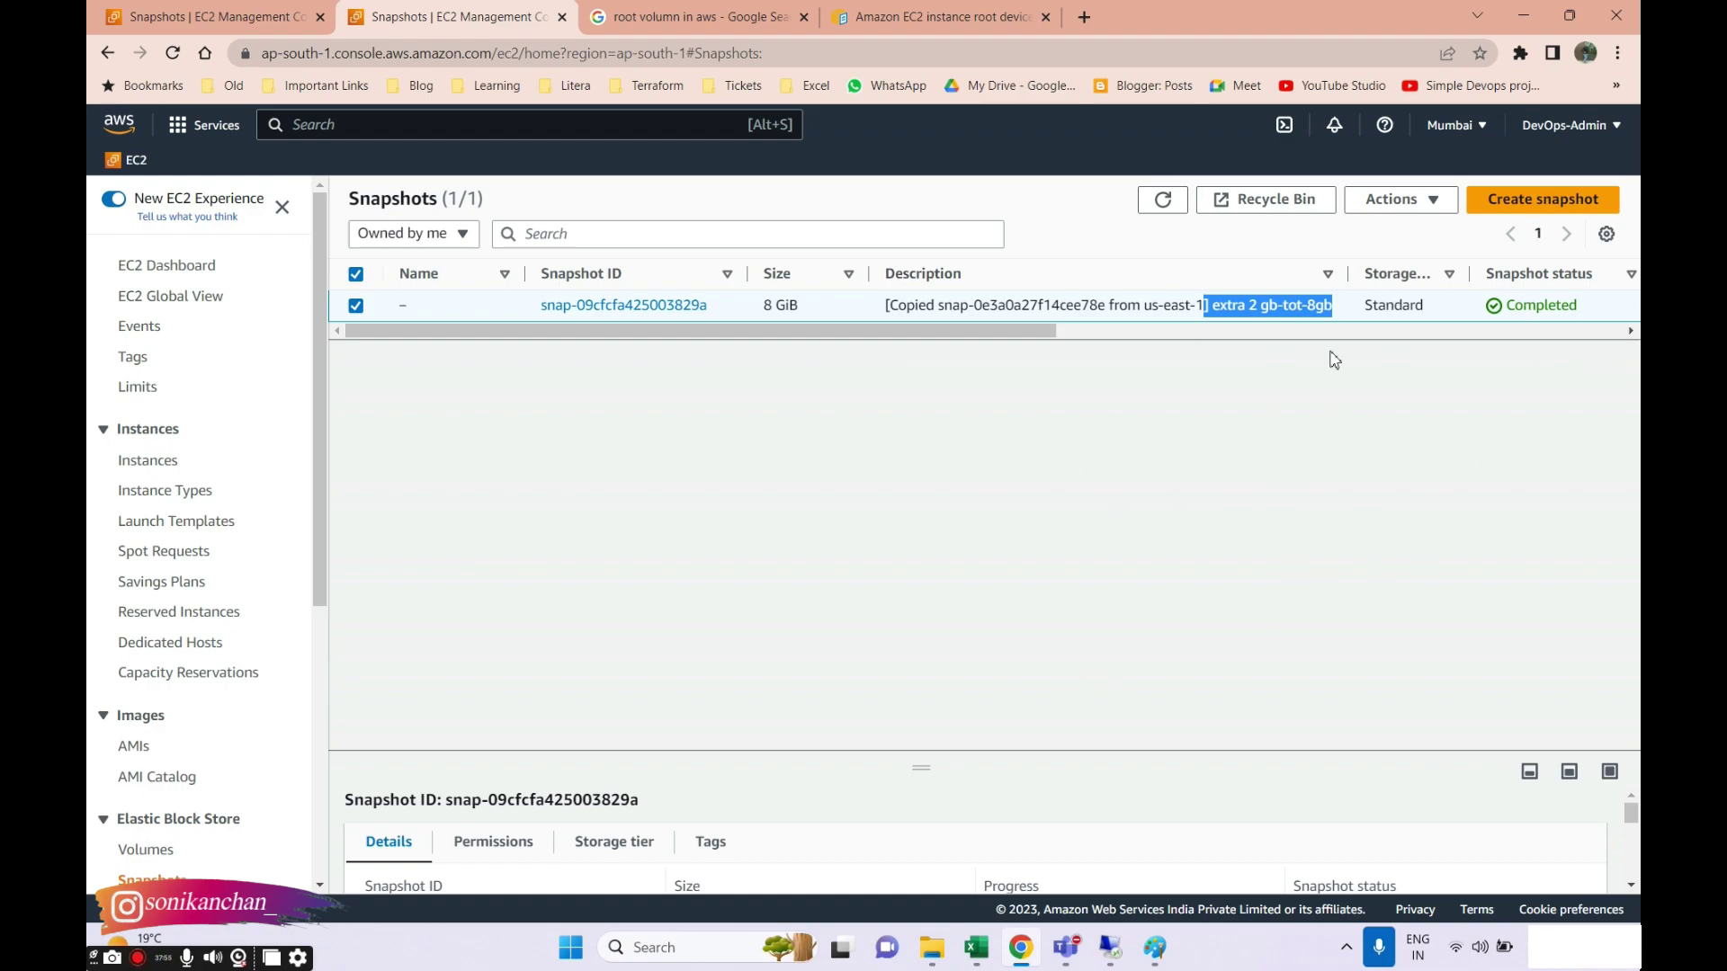
click(196, 25)
click(713, 559)
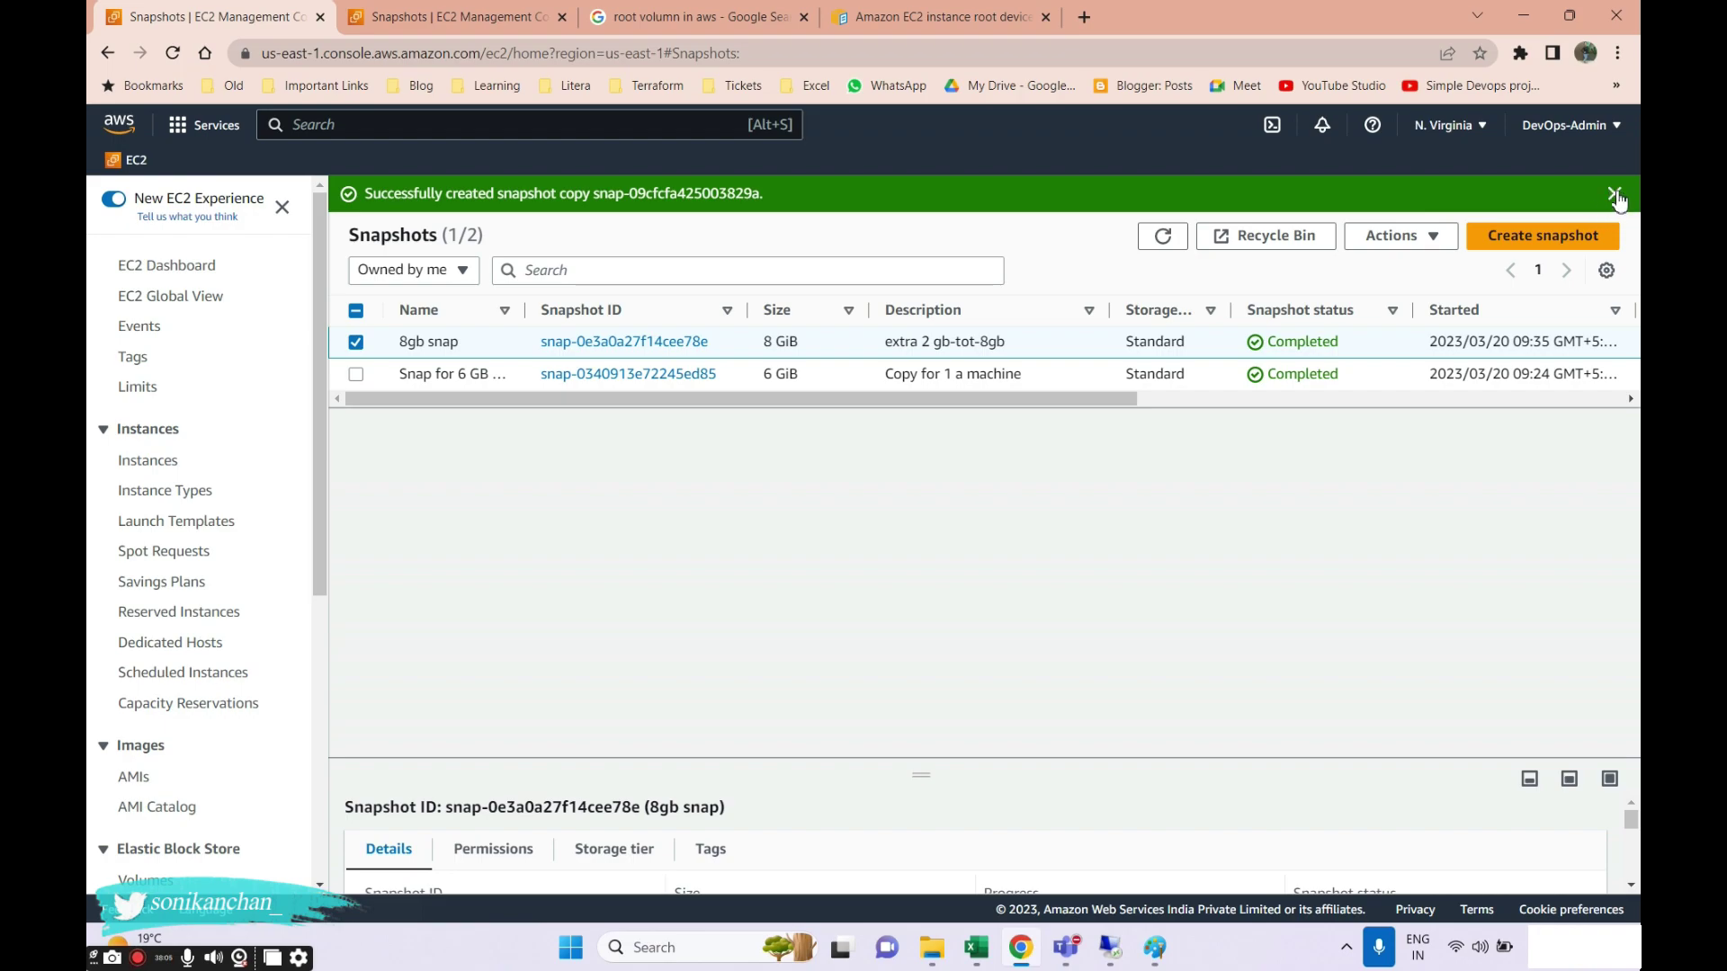
Dismiss the green copy-success banner and go to the N. Virginia EBS Volumes list.
click(1615, 195)
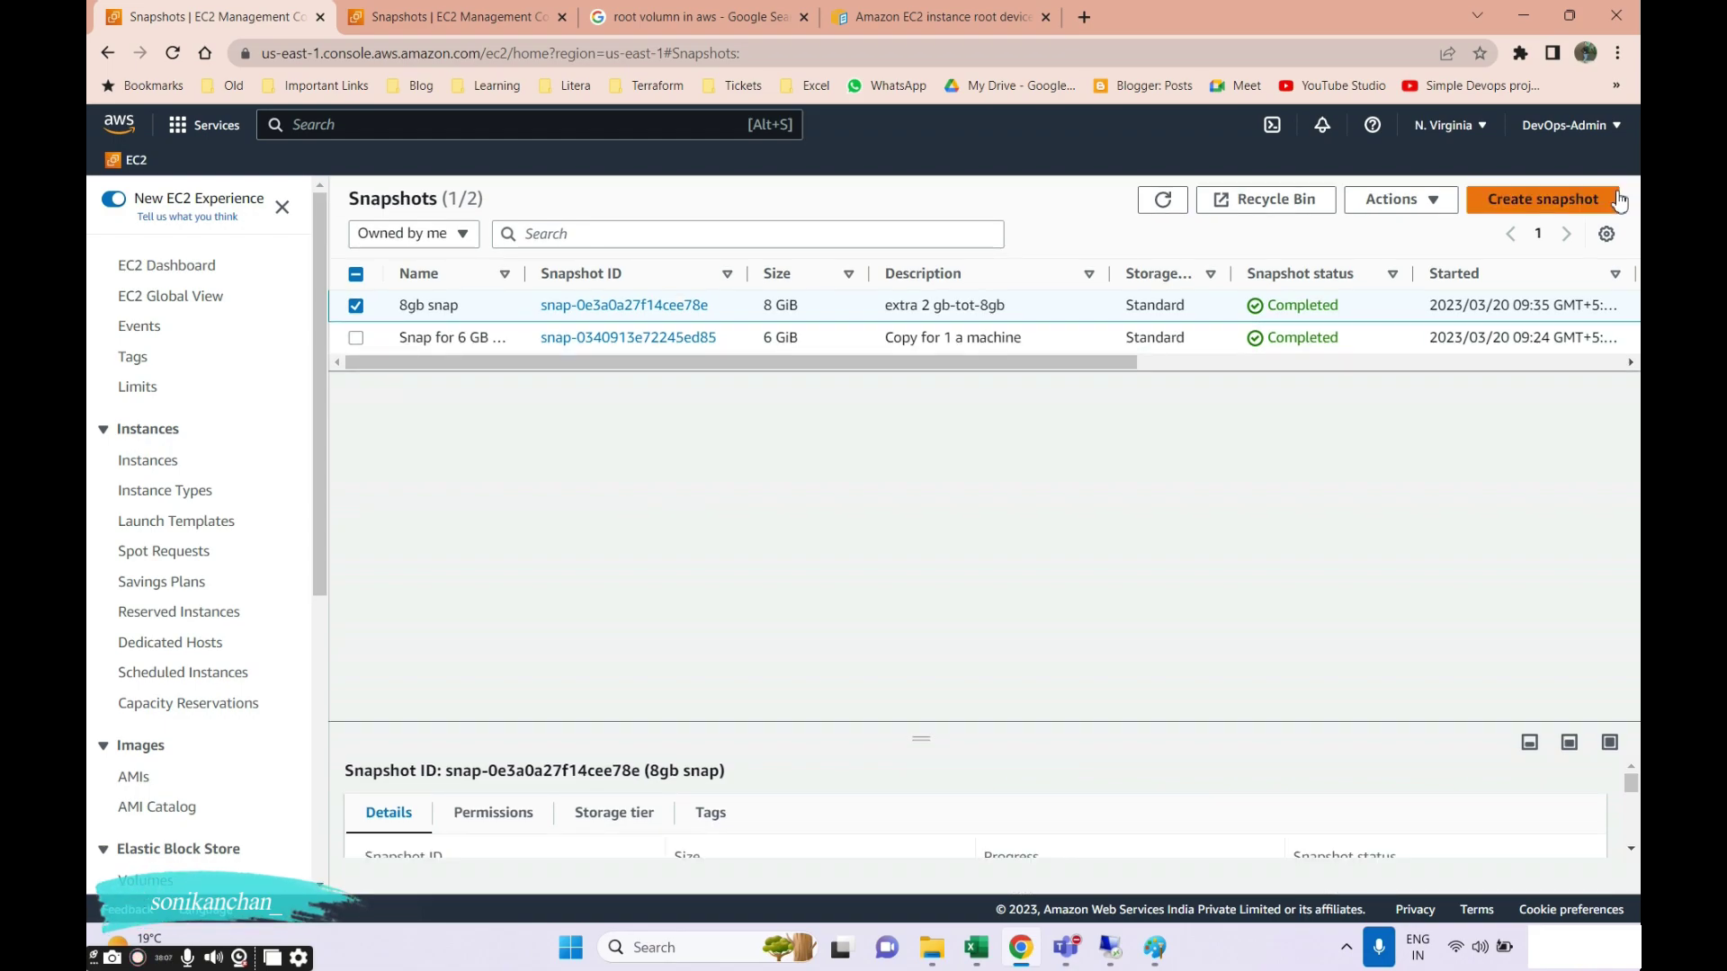
click(421, 23)
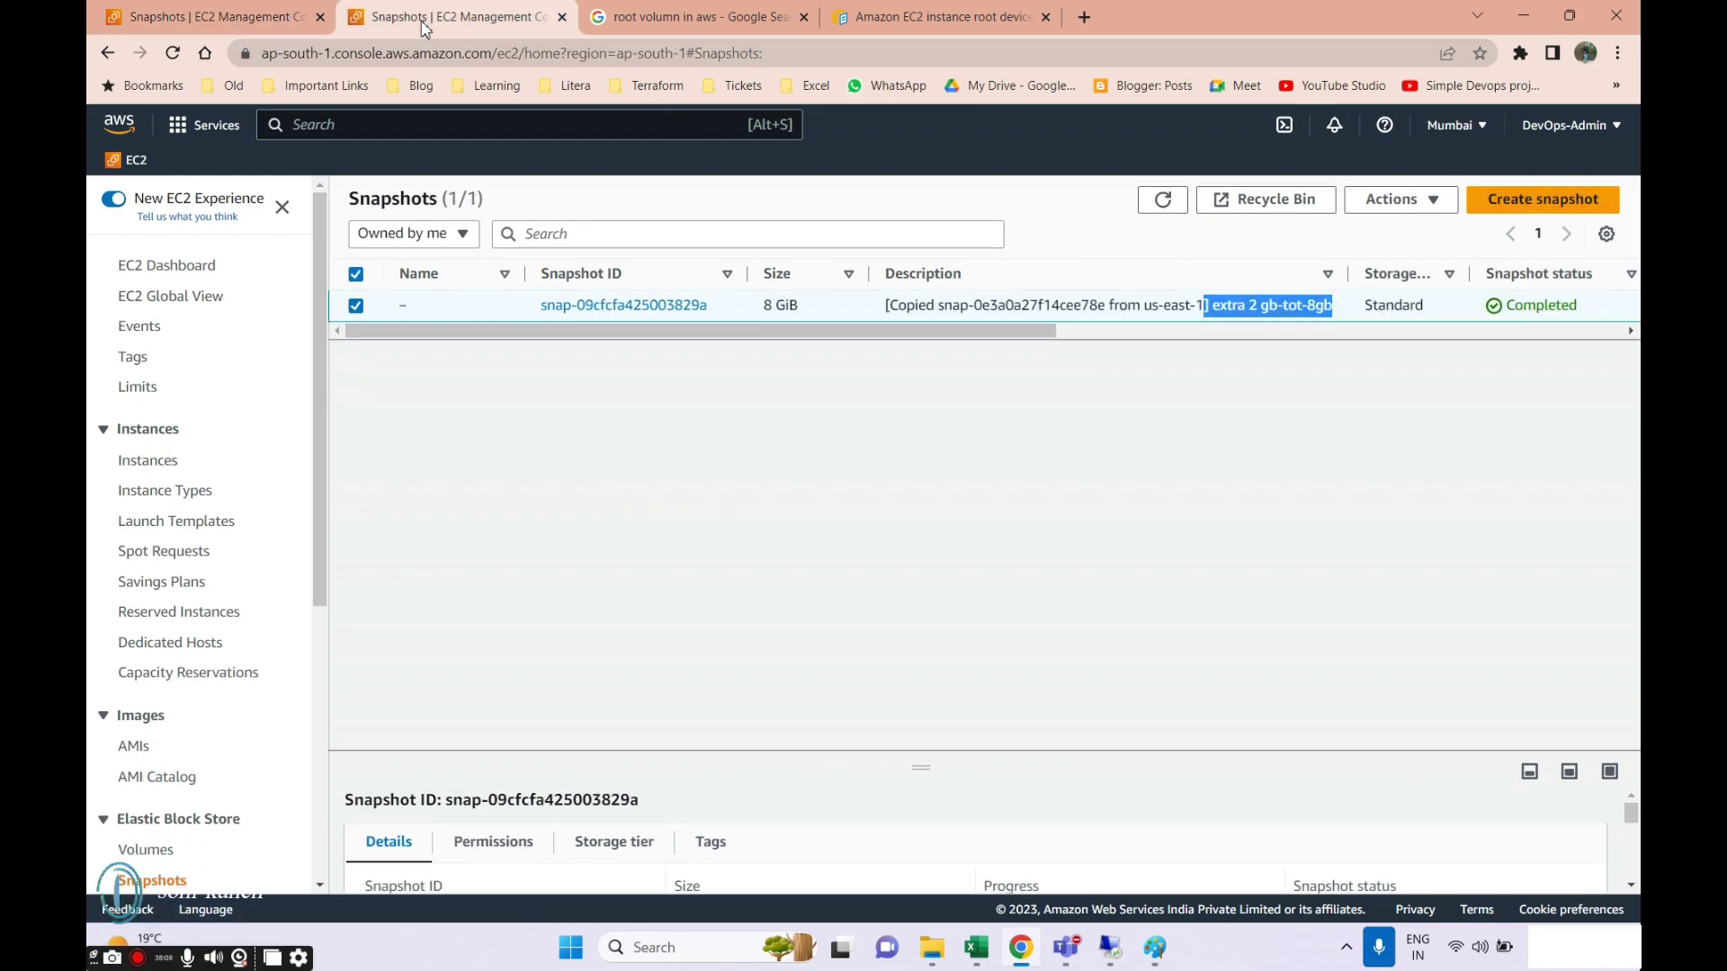
click(183, 24)
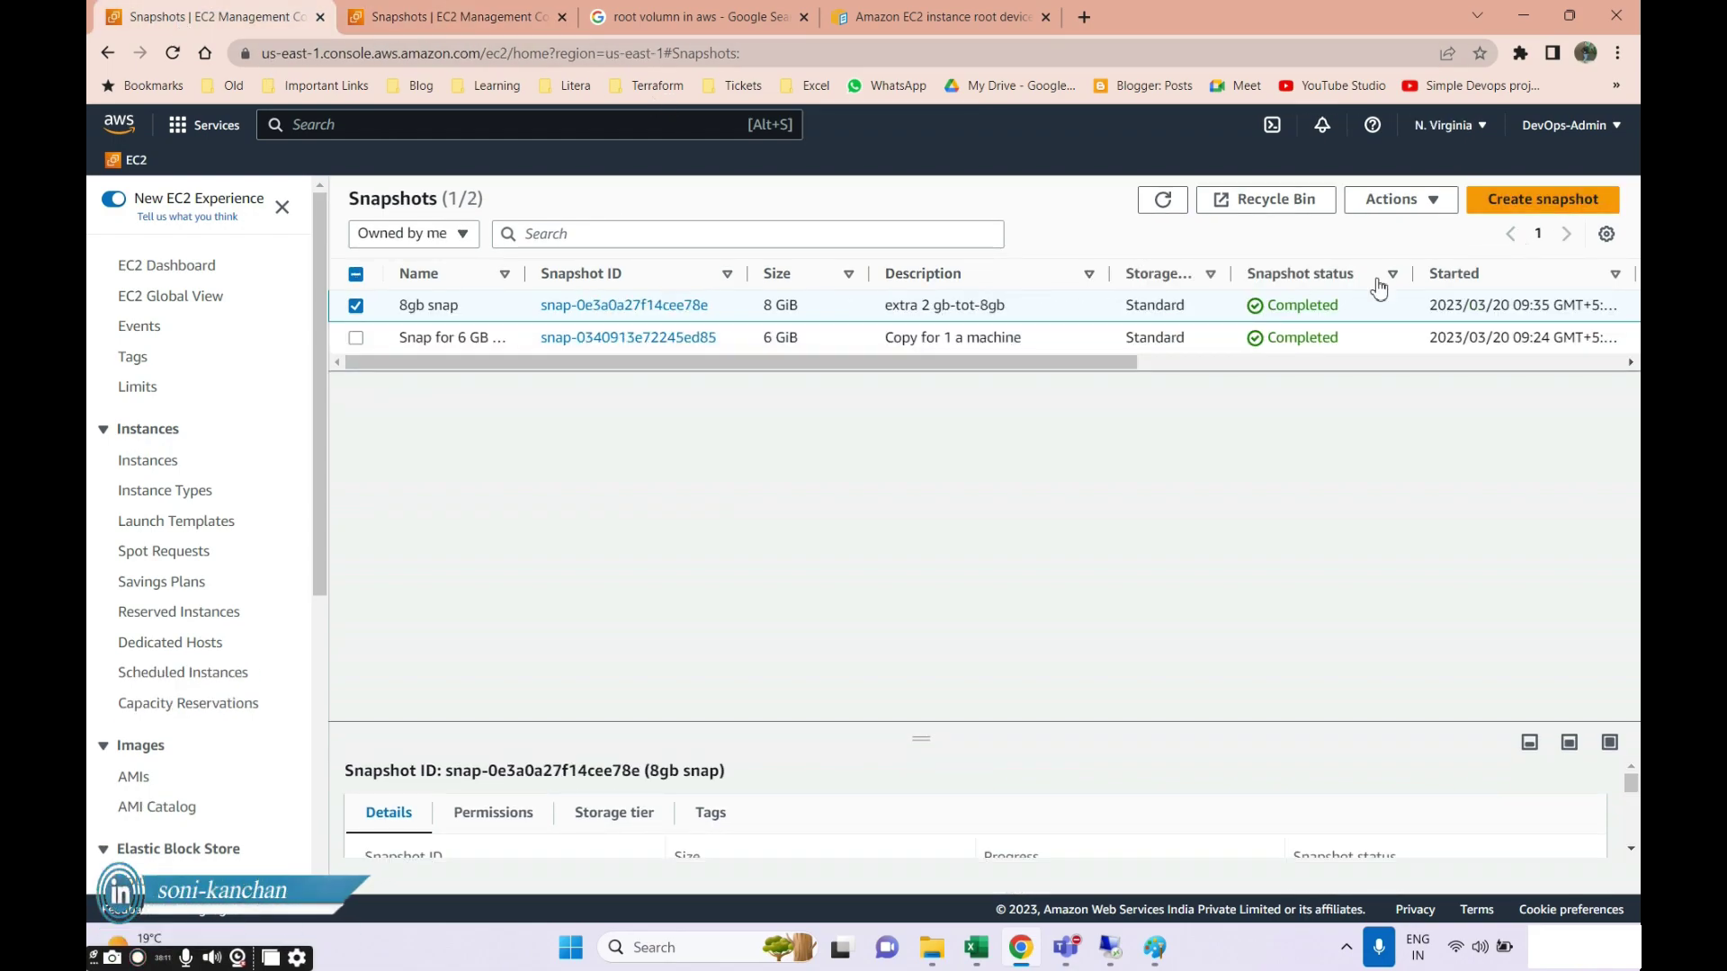
click(1394, 199)
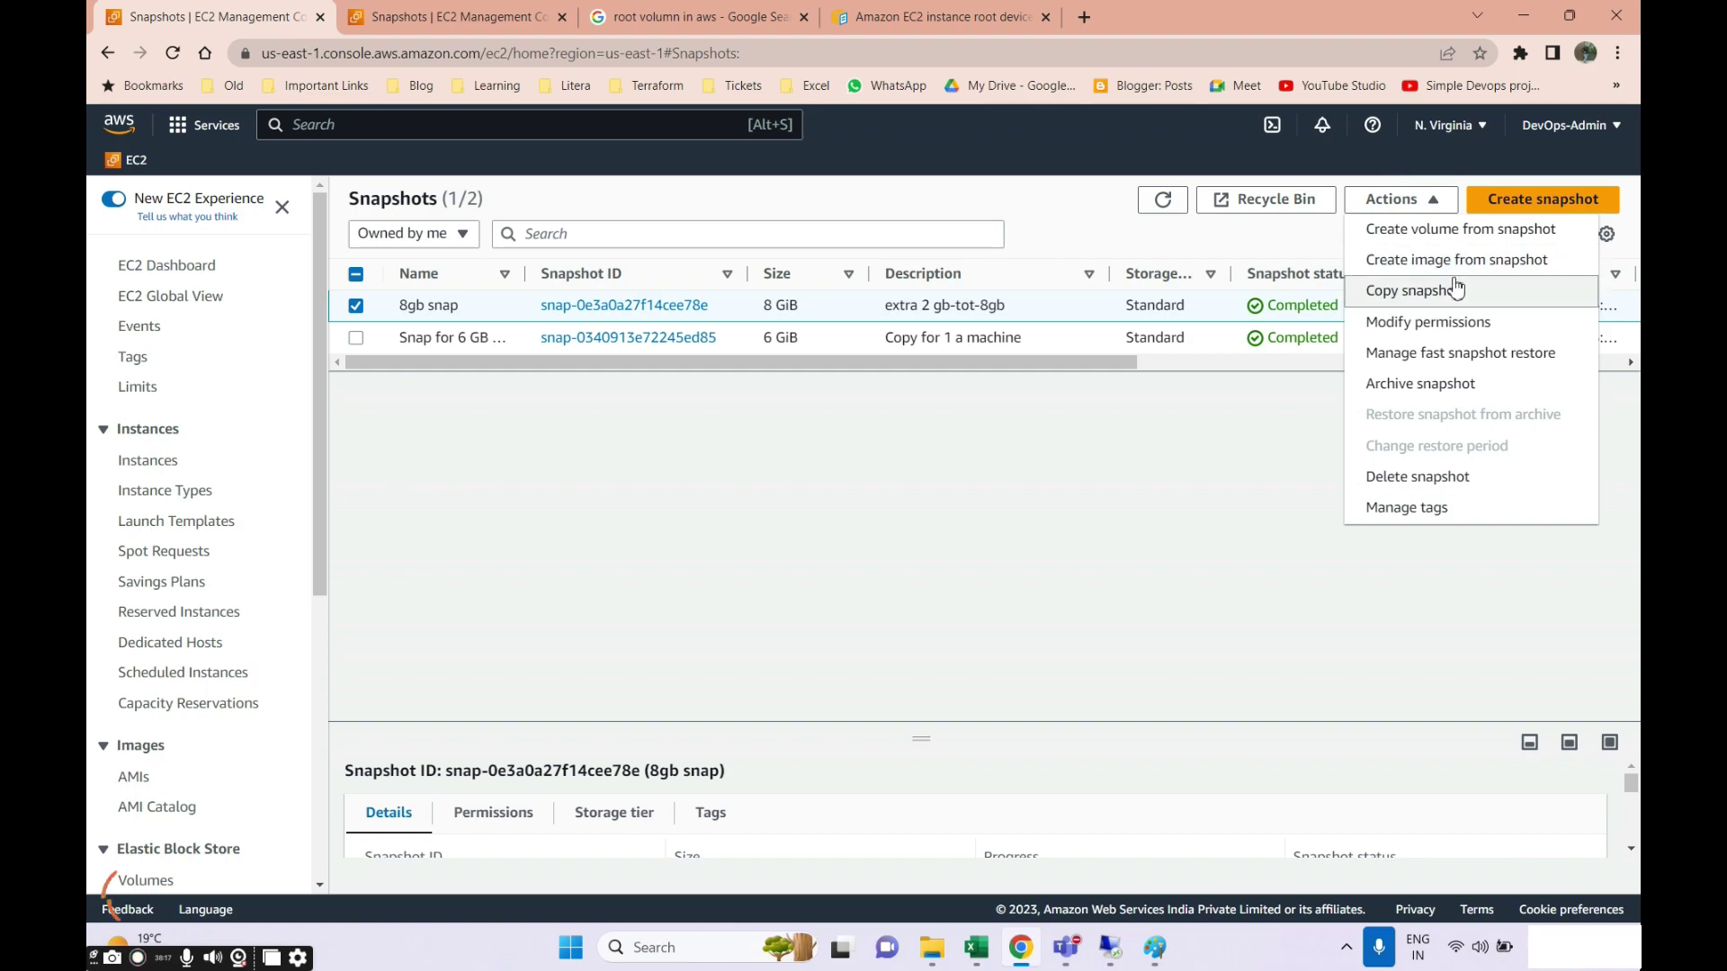
click(836, 423)
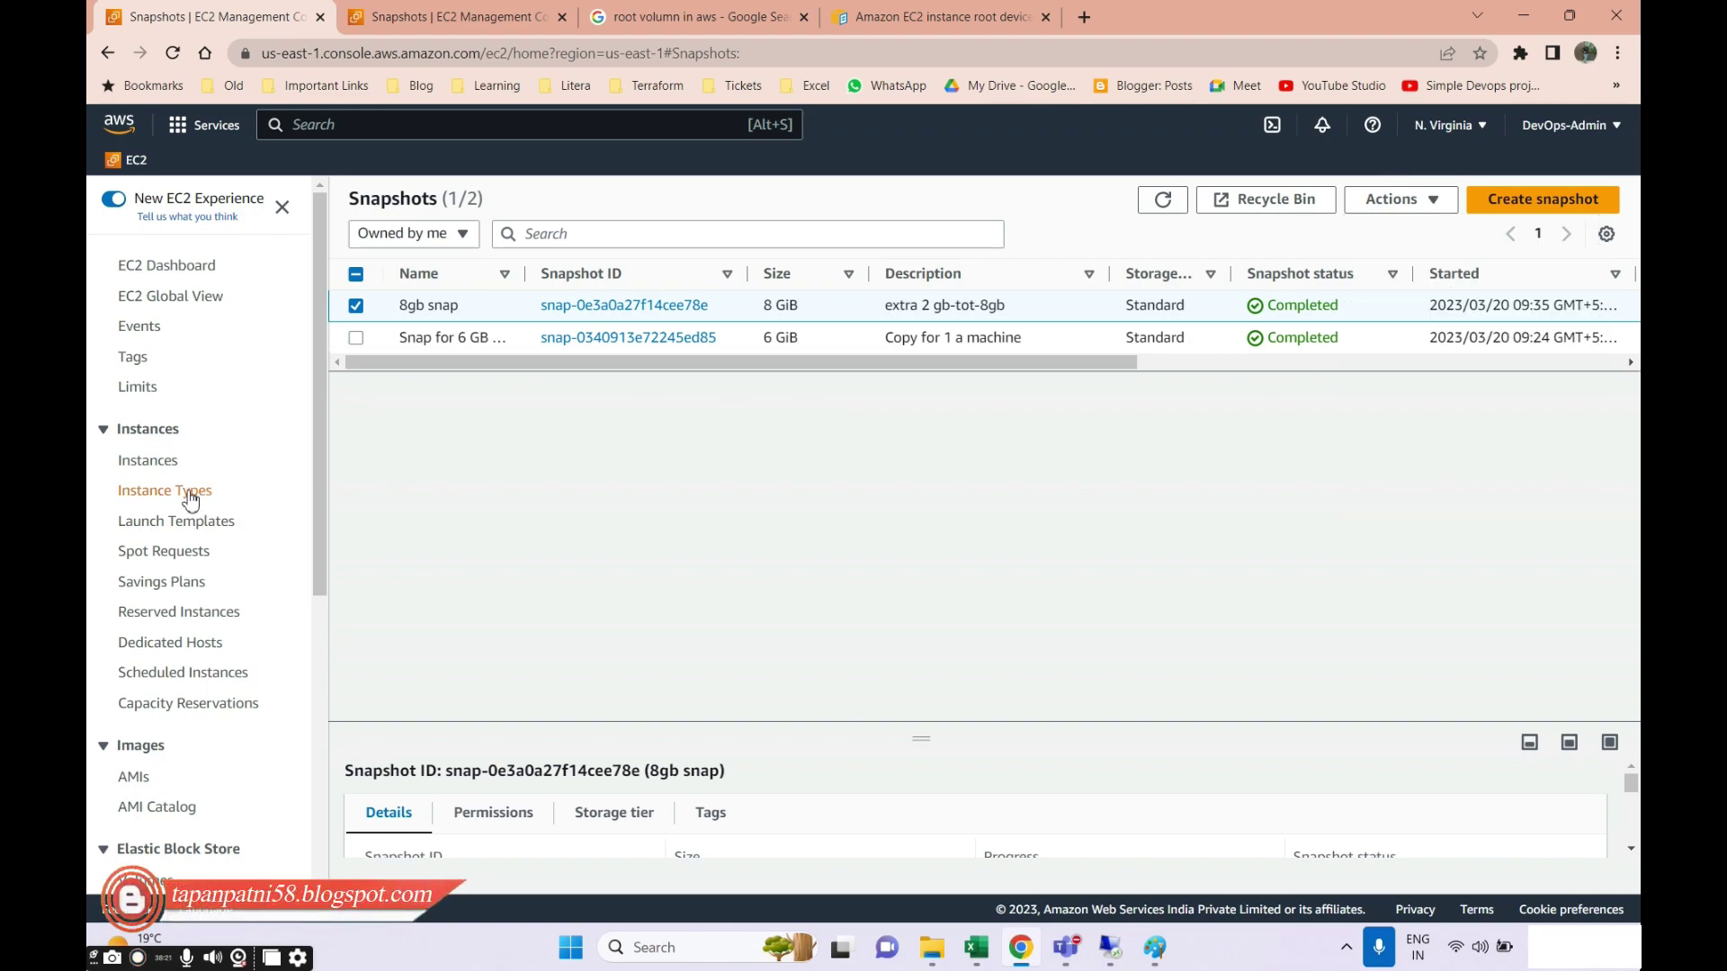
scroll(166, 483, down, 1)
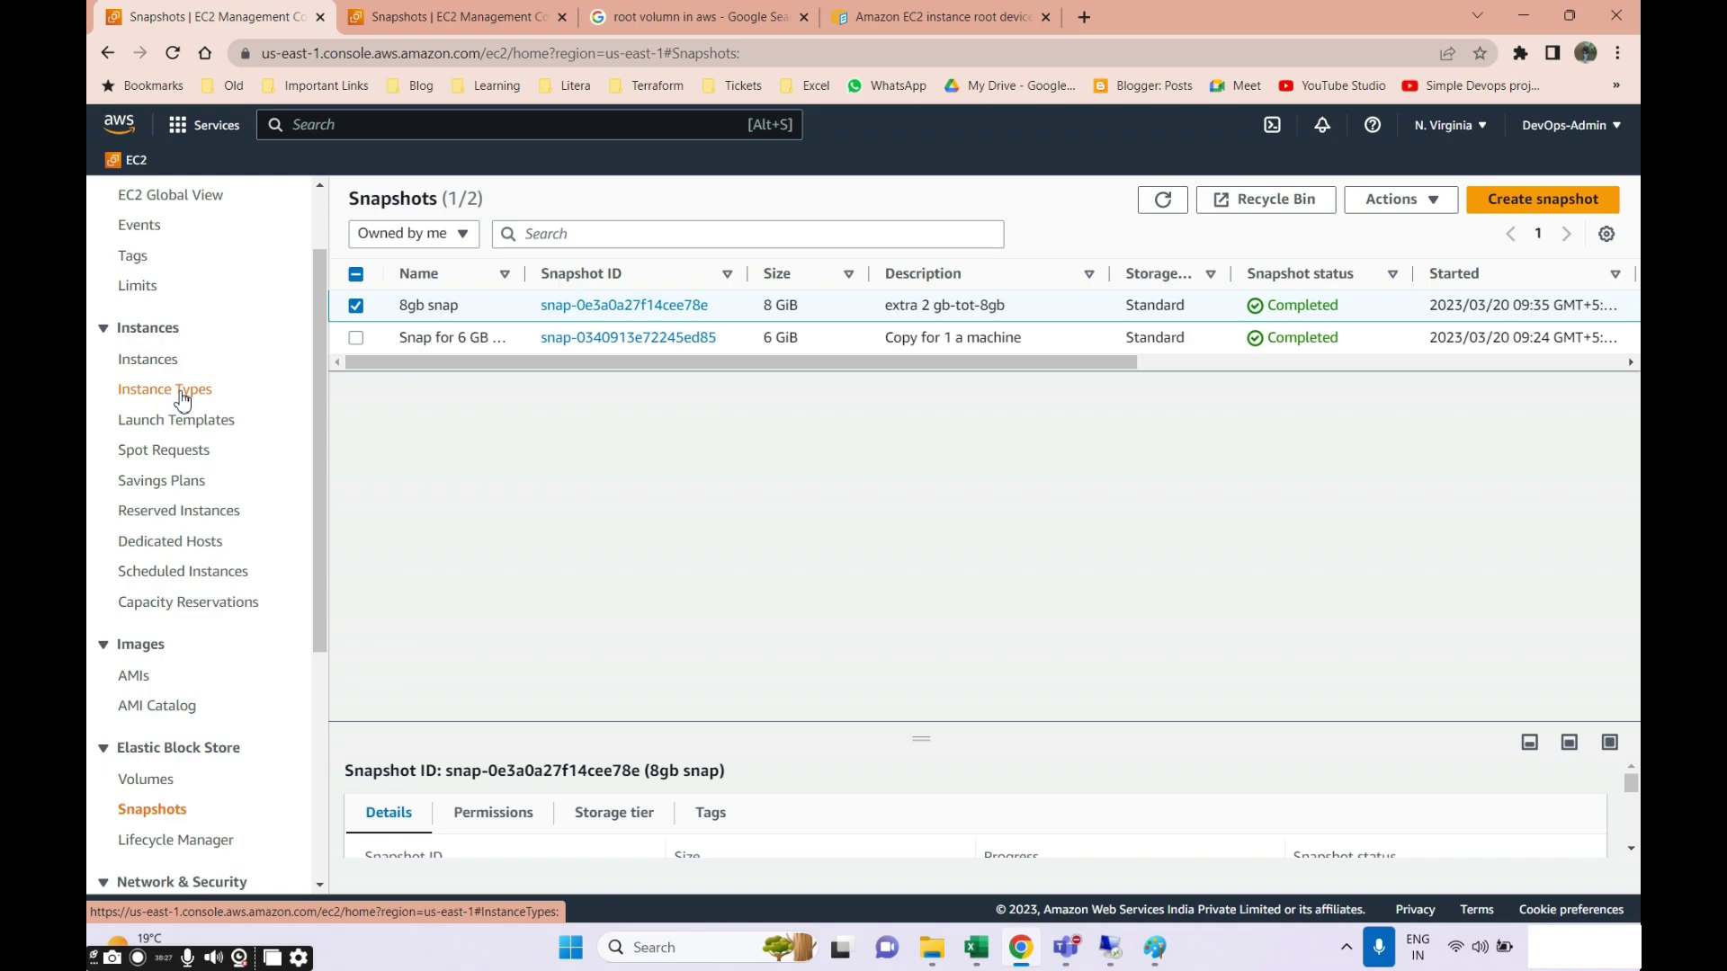
click(144, 778)
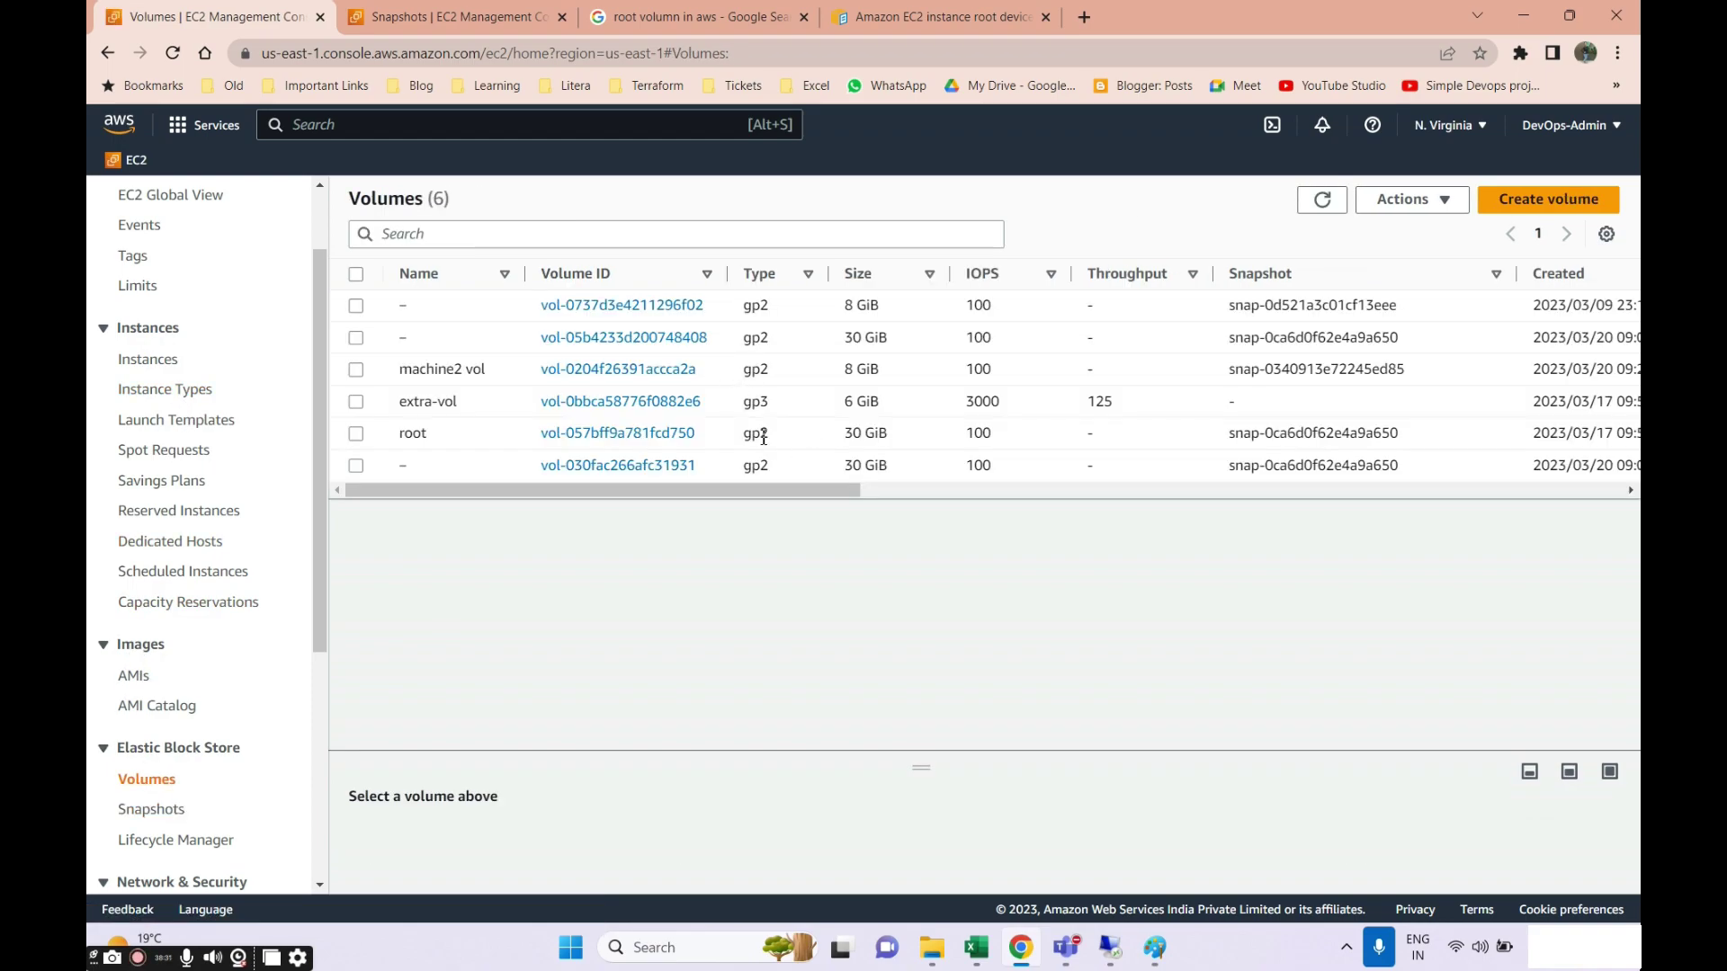
Select the root and last 30 GiB volumes and start Create volume.
click(356, 433)
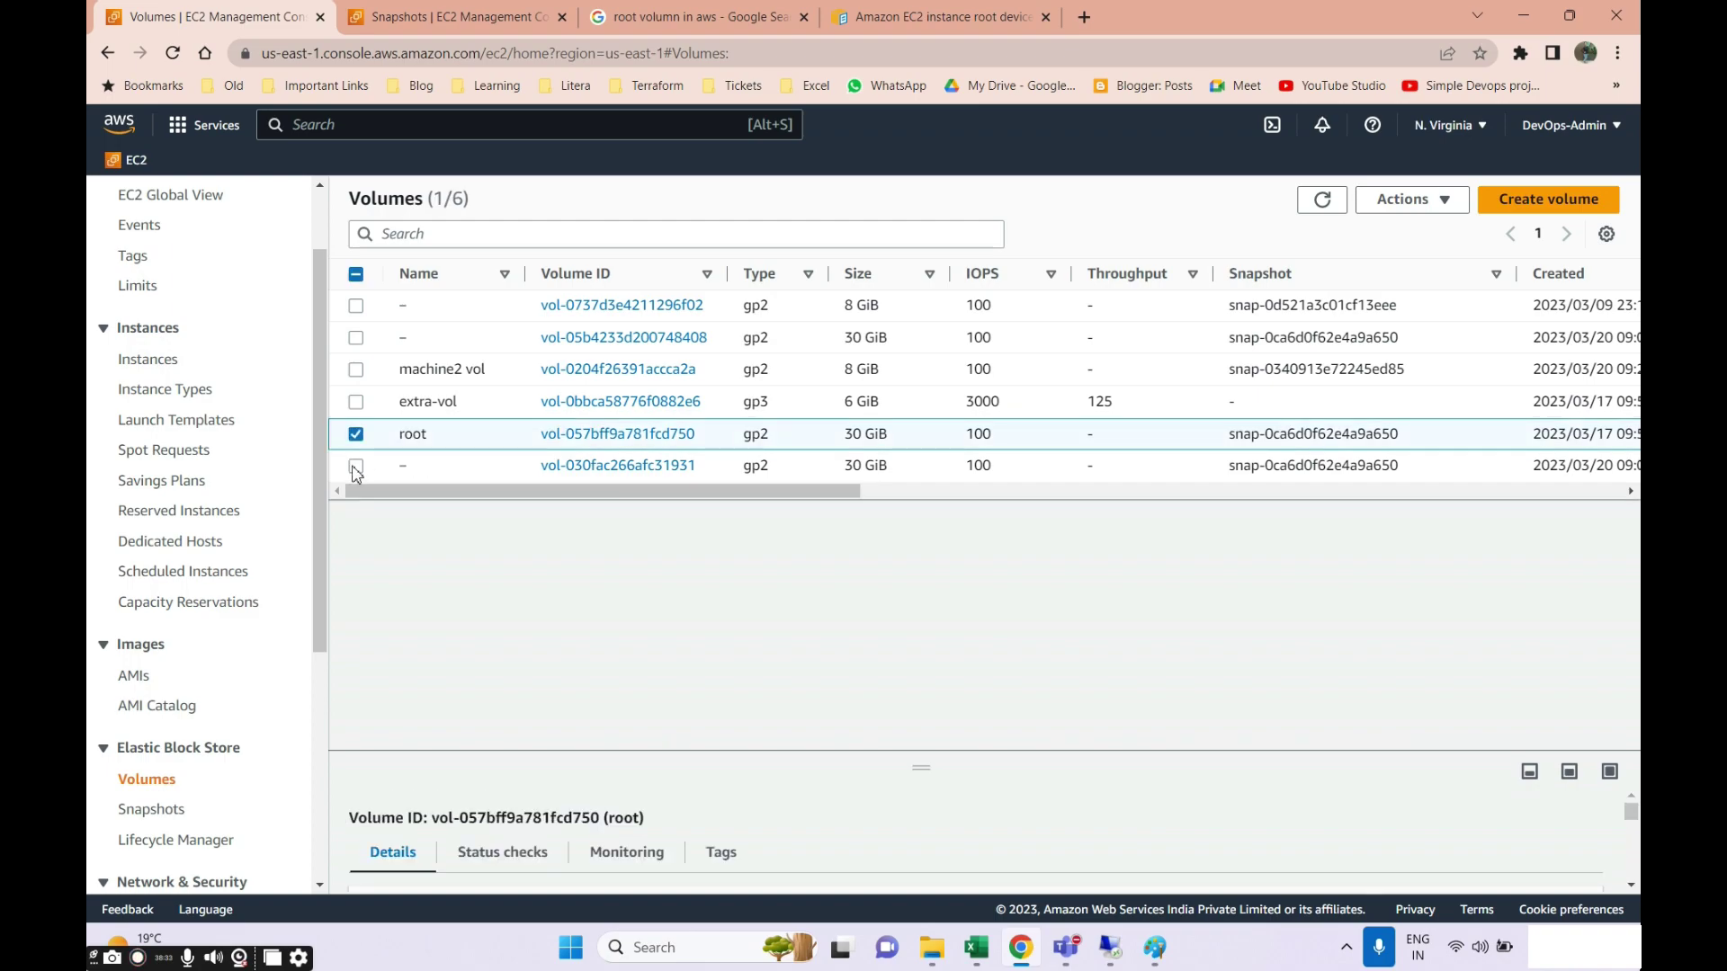
click(356, 465)
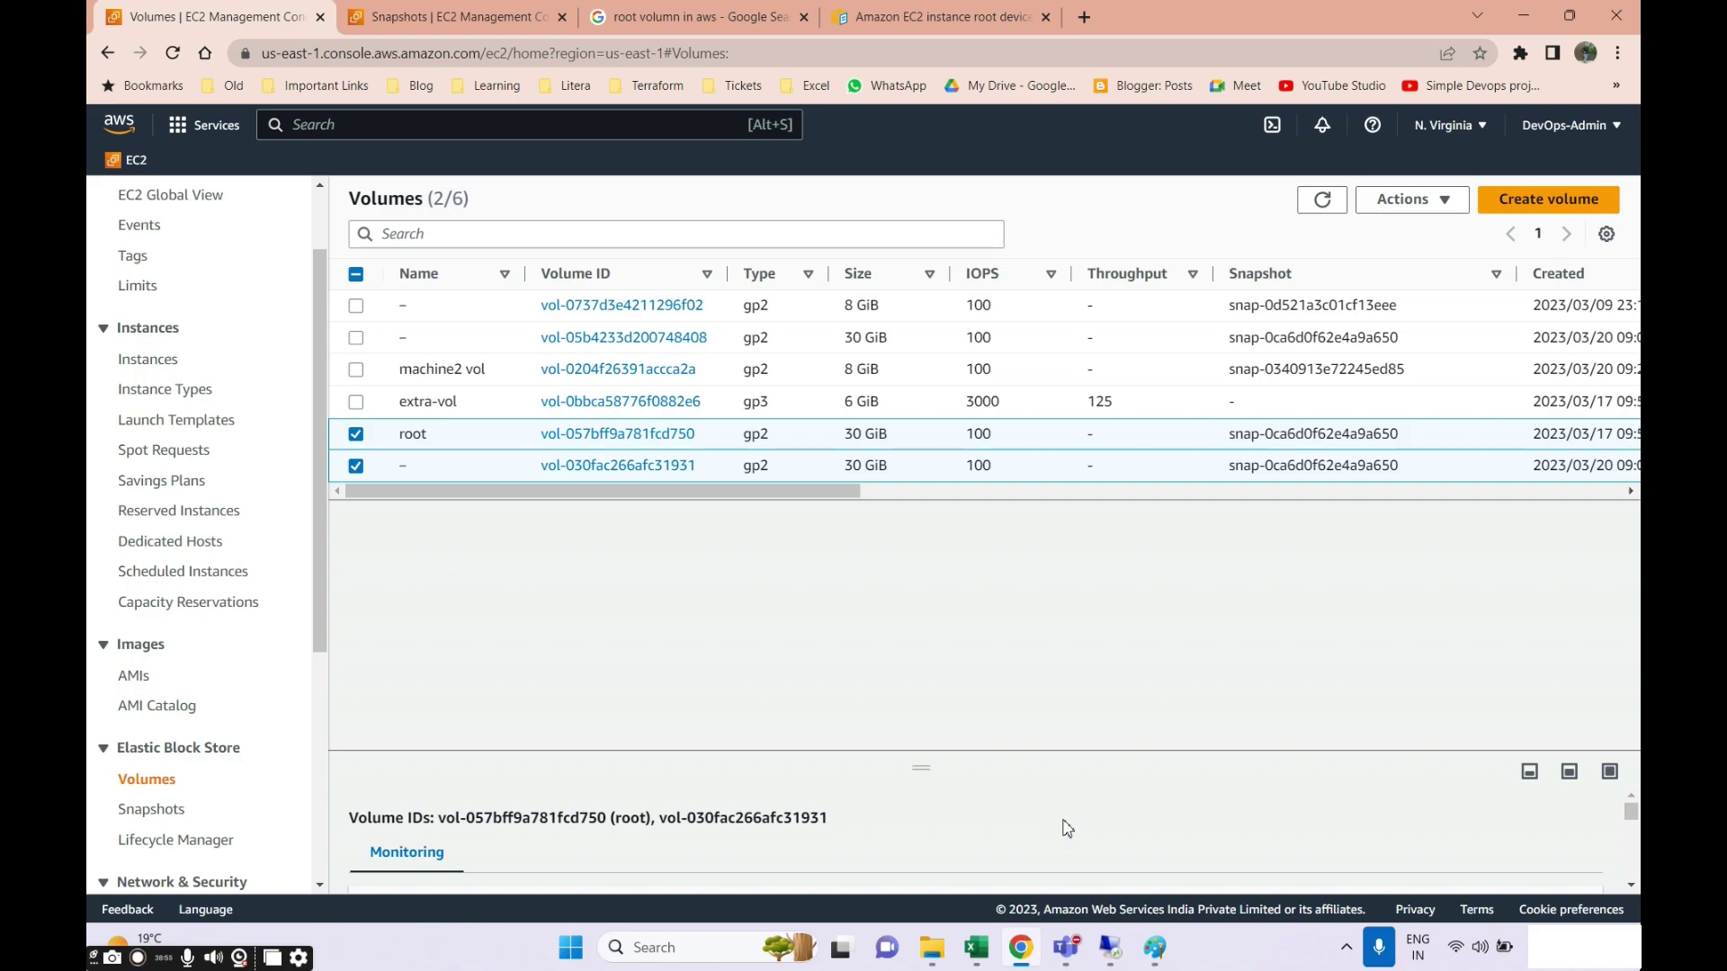
click(1552, 203)
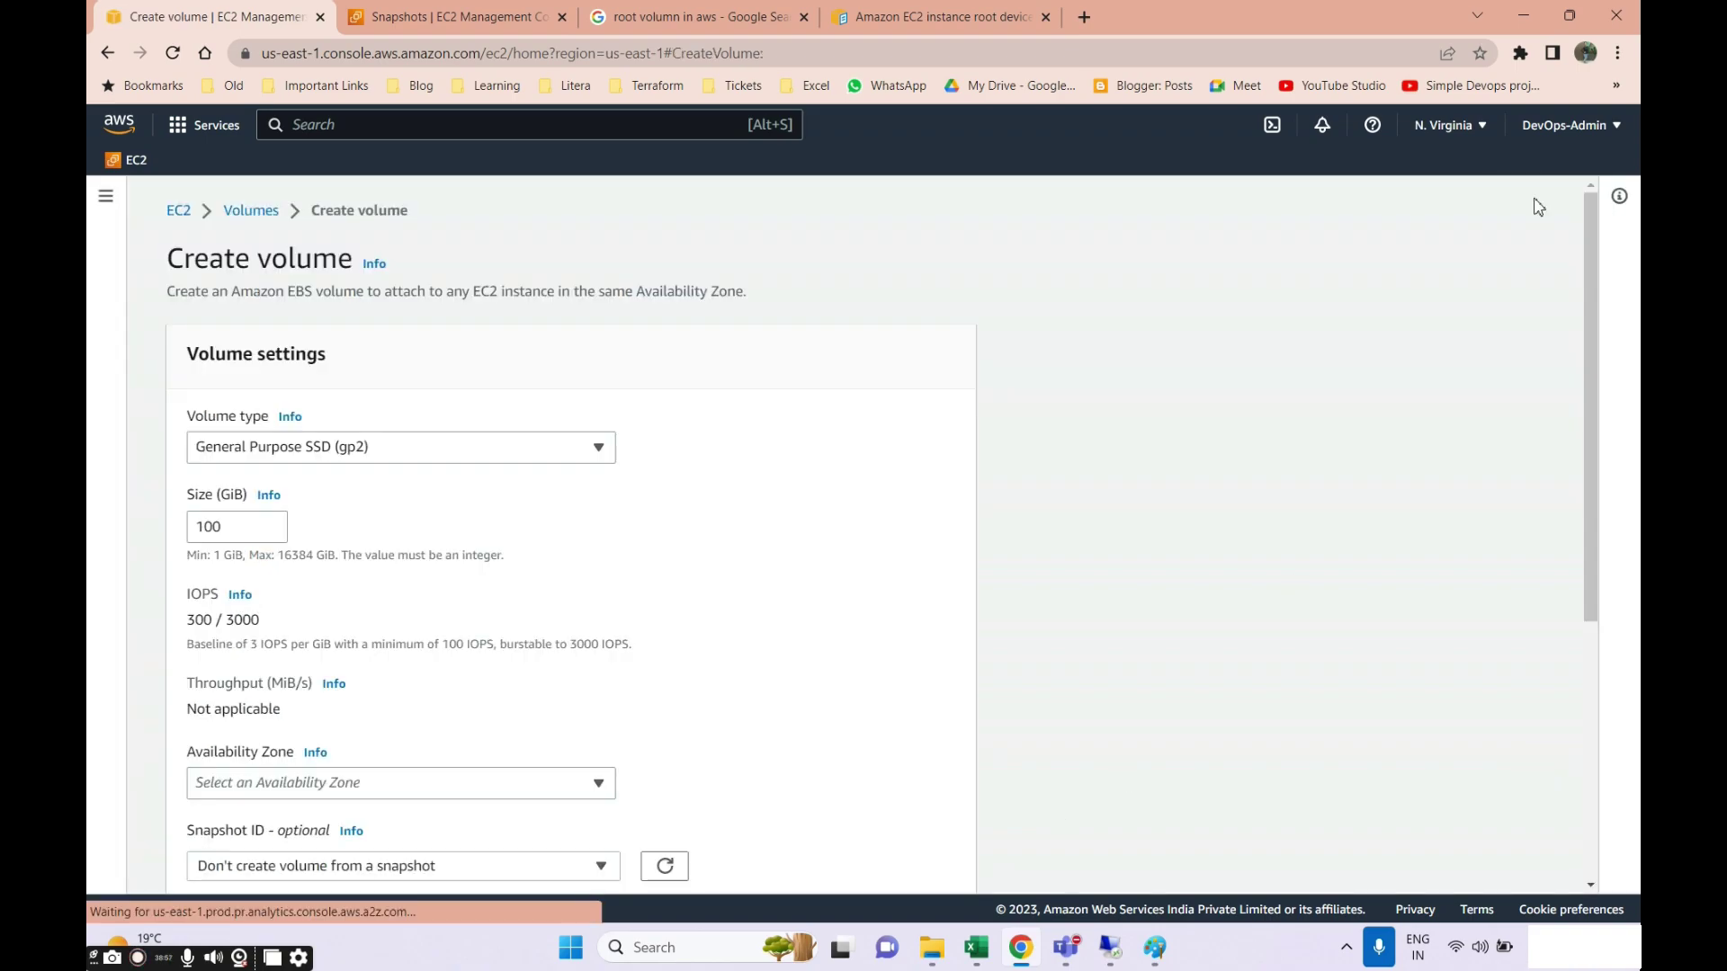
Go to the Instances list via the navigation panel and start launching a new instance.
scroll(301, 693, down, 3)
scroll(270, 630, up, 4)
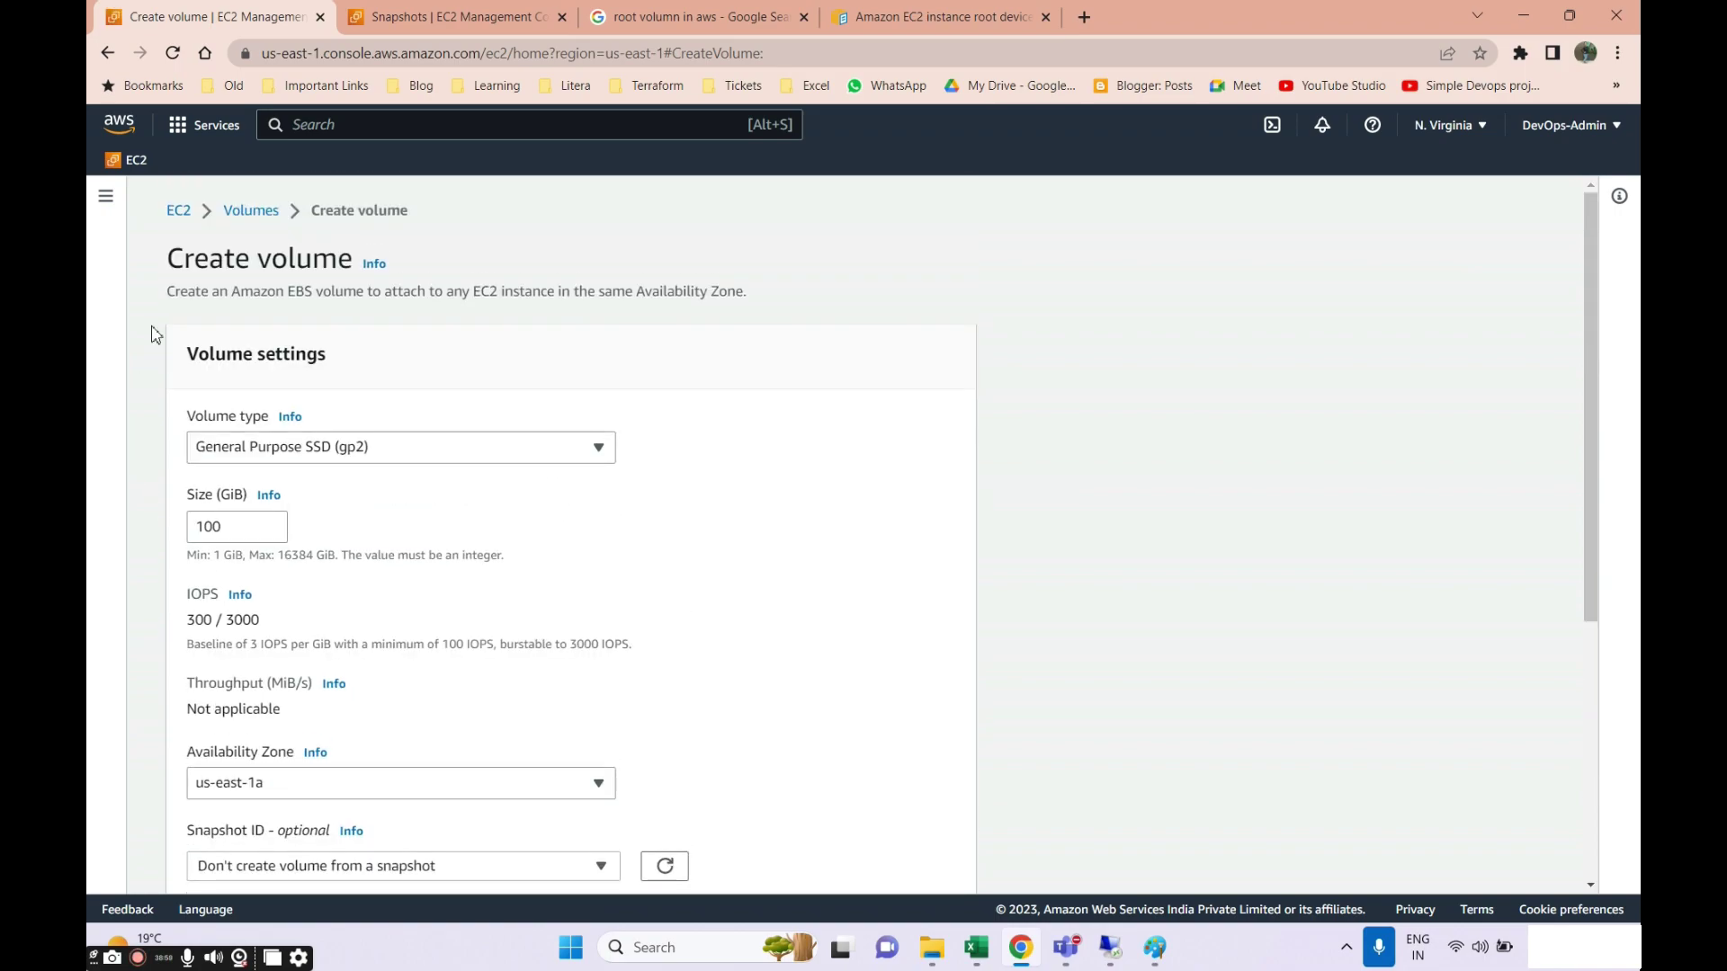
click(106, 198)
click(135, 462)
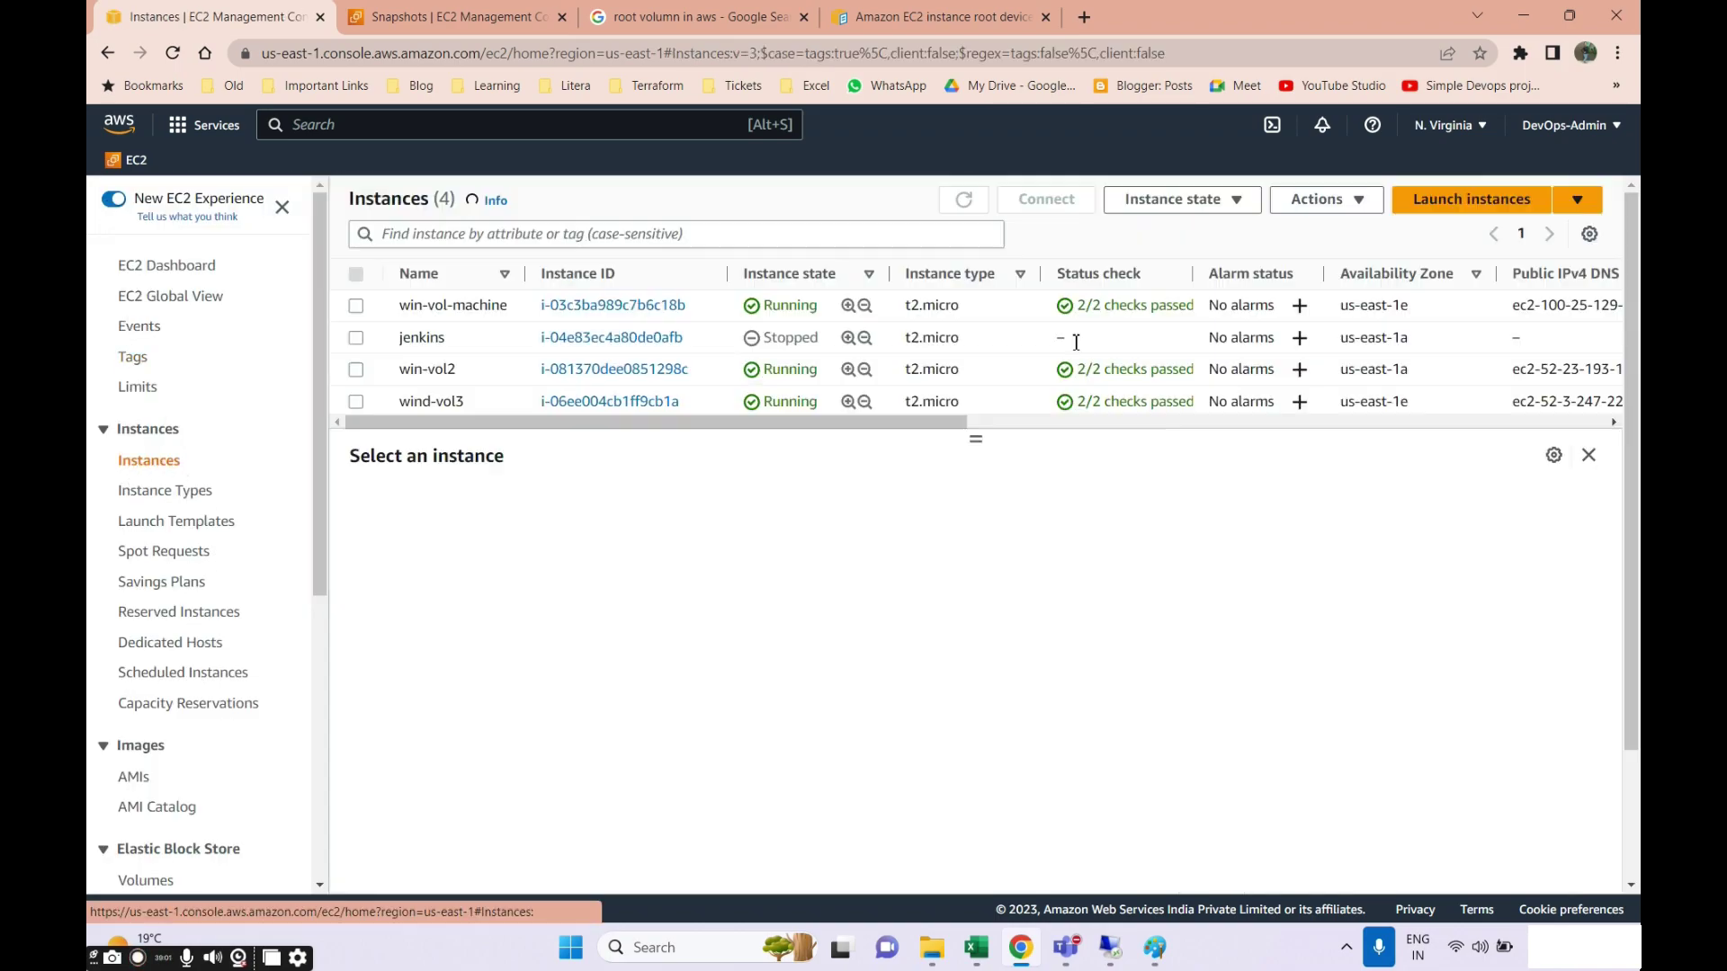
click(1469, 212)
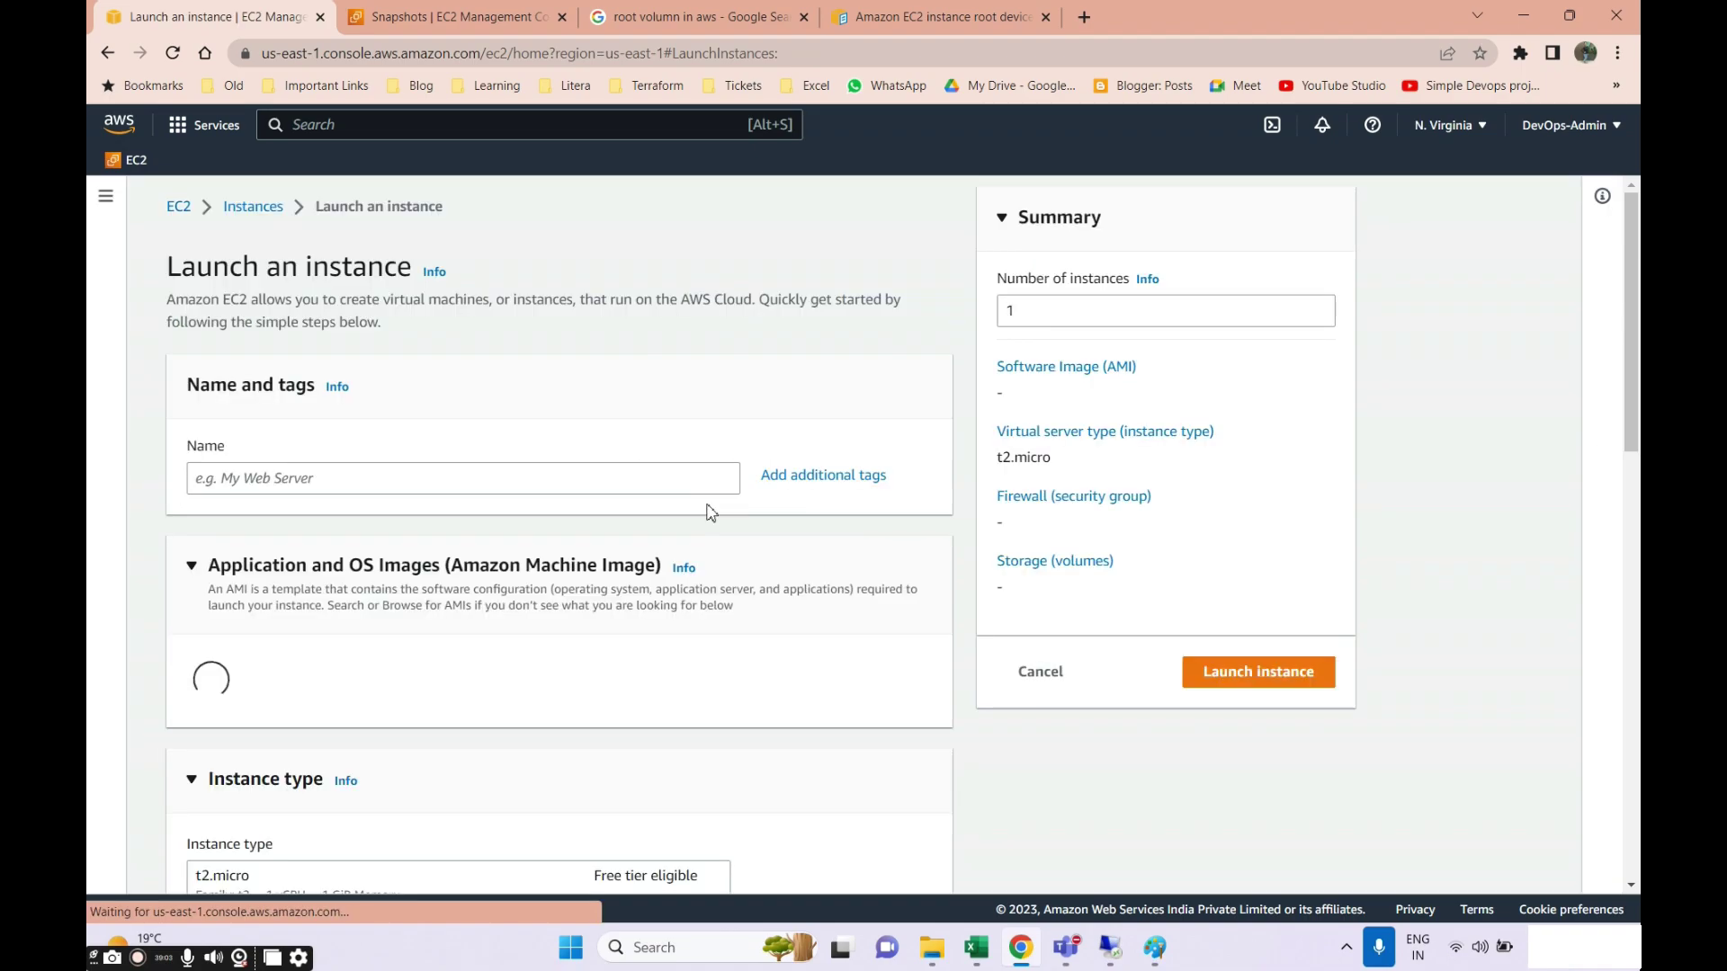
Choose the Windows Server 2022 Base AMI for the new instance.
scroll(360, 655, down, 5)
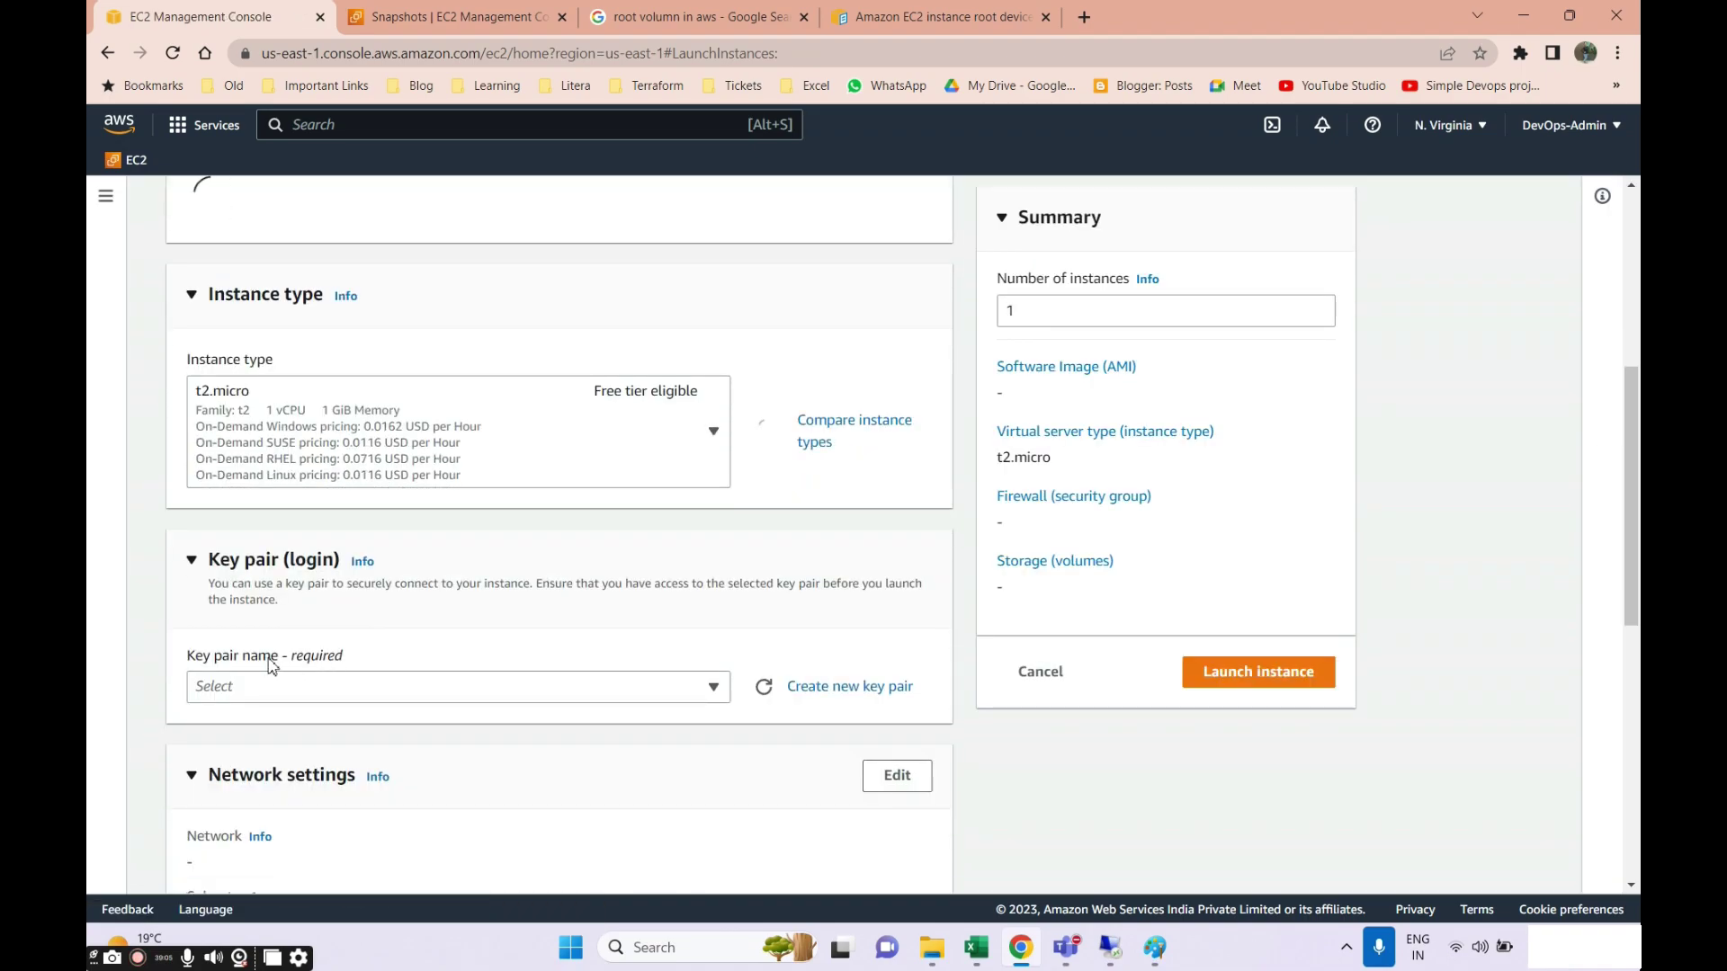
scroll(422, 601, down, 7)
scroll(308, 693, down, 3)
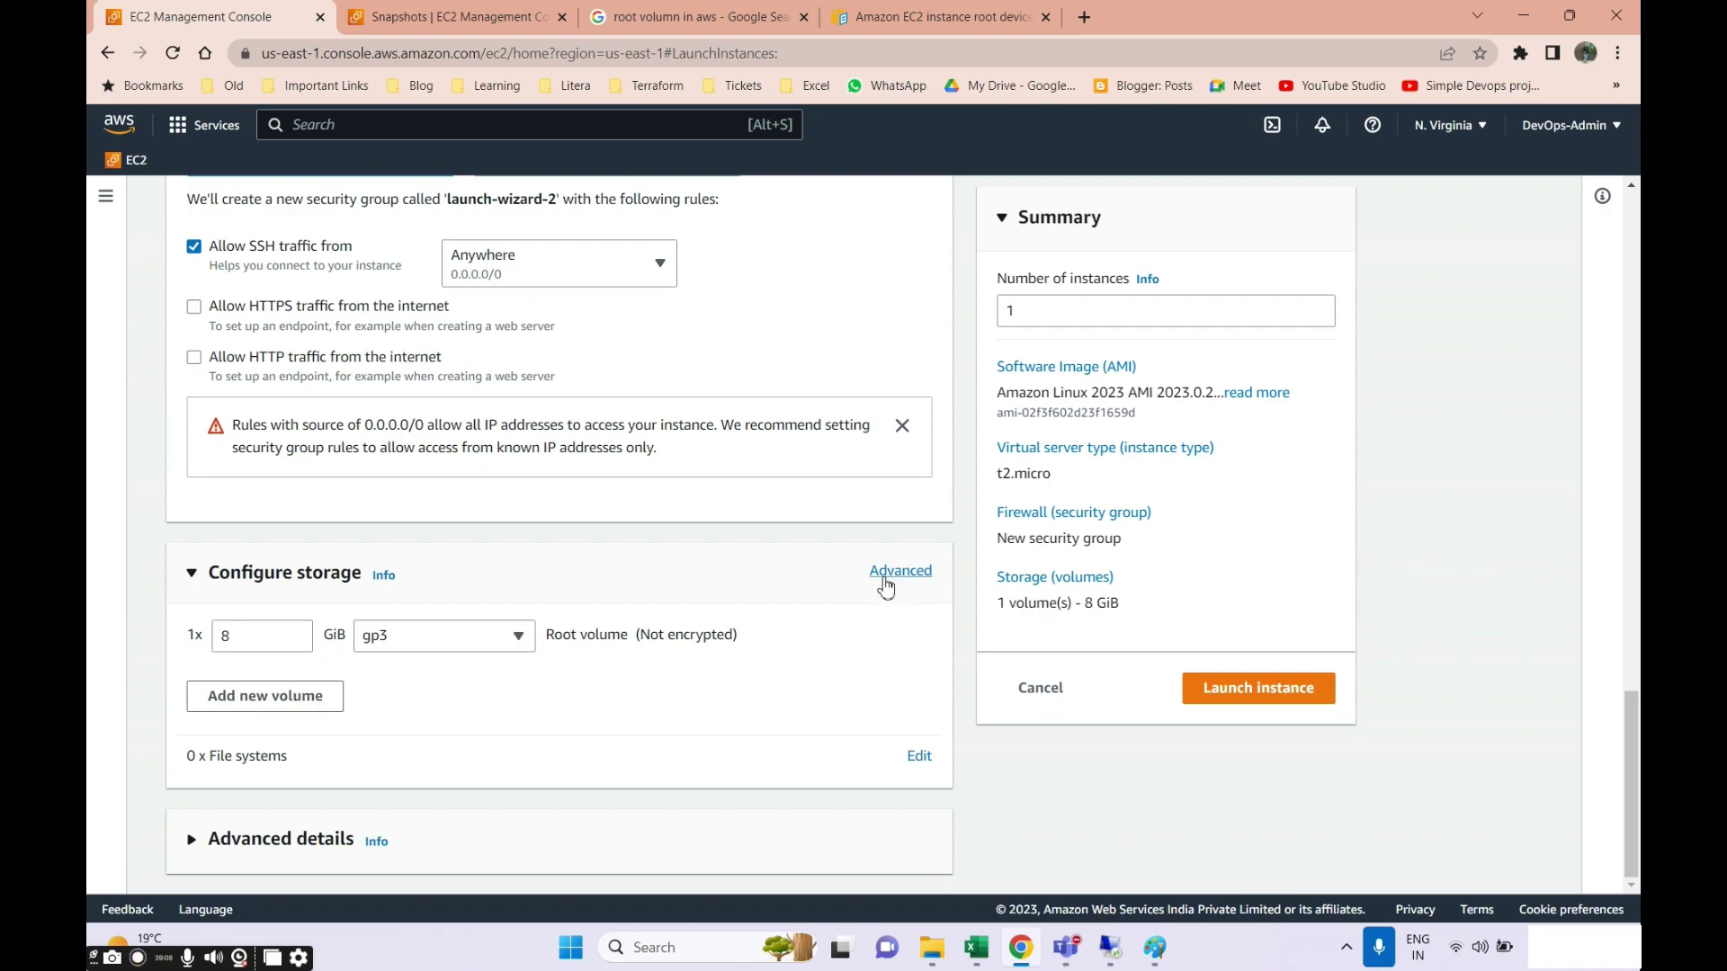
scroll(452, 466, up, 4)
scroll(453, 466, up, 10)
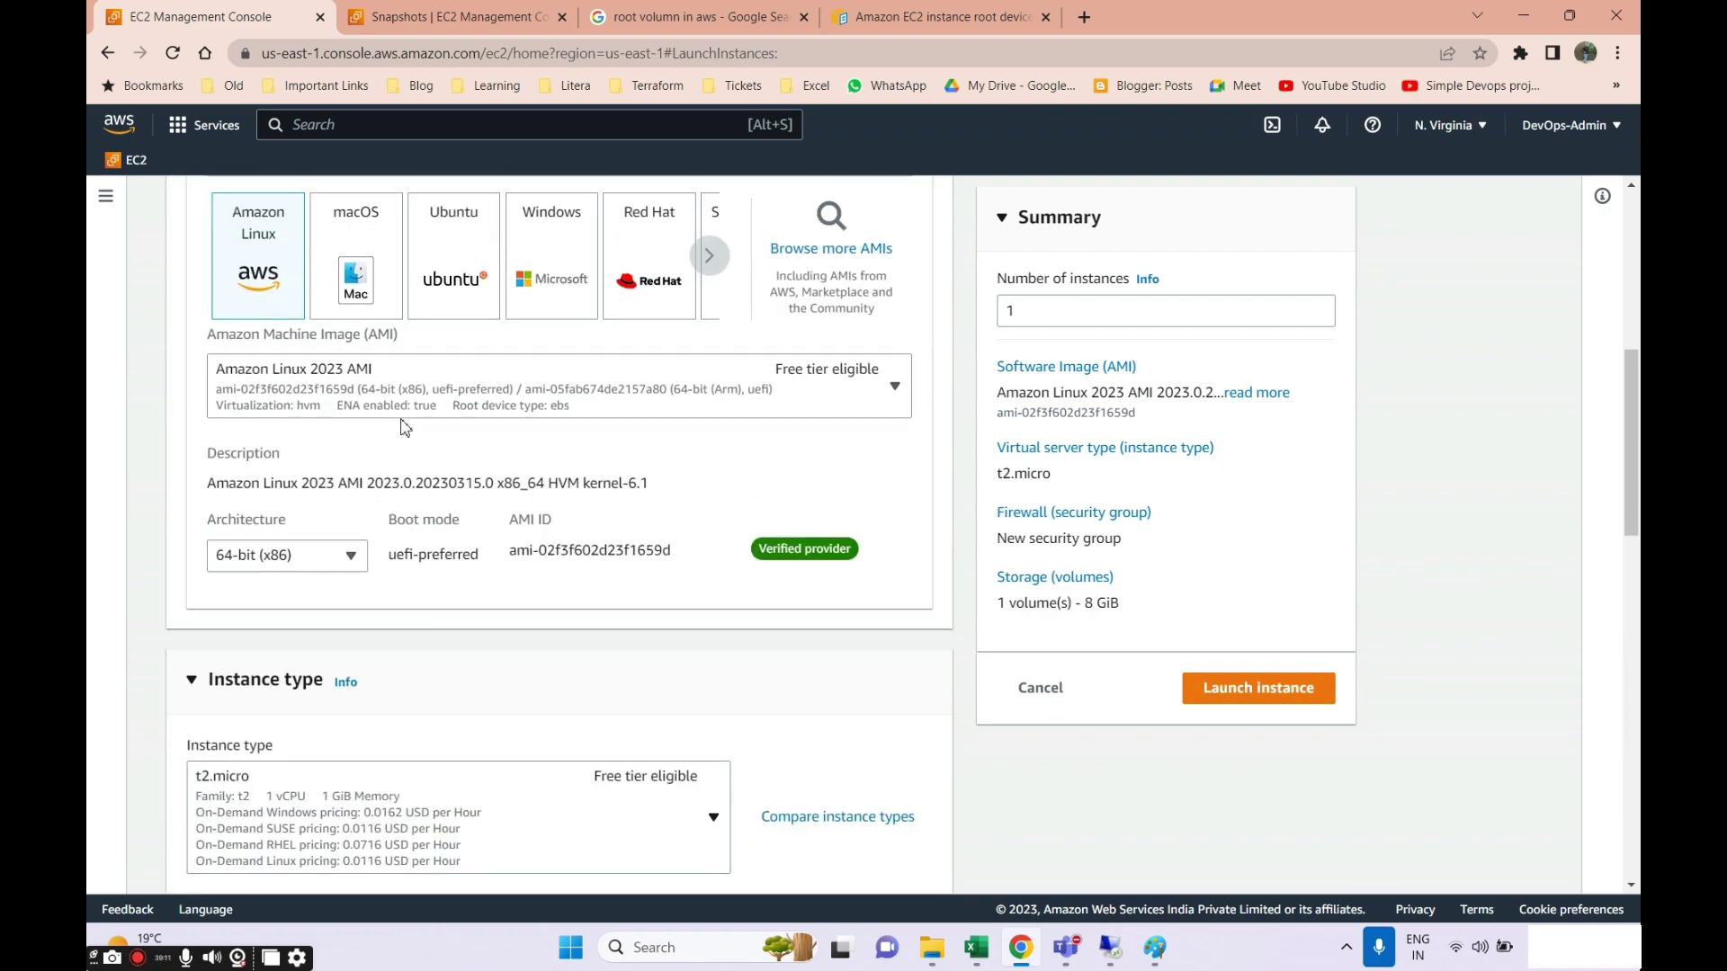
click(551, 257)
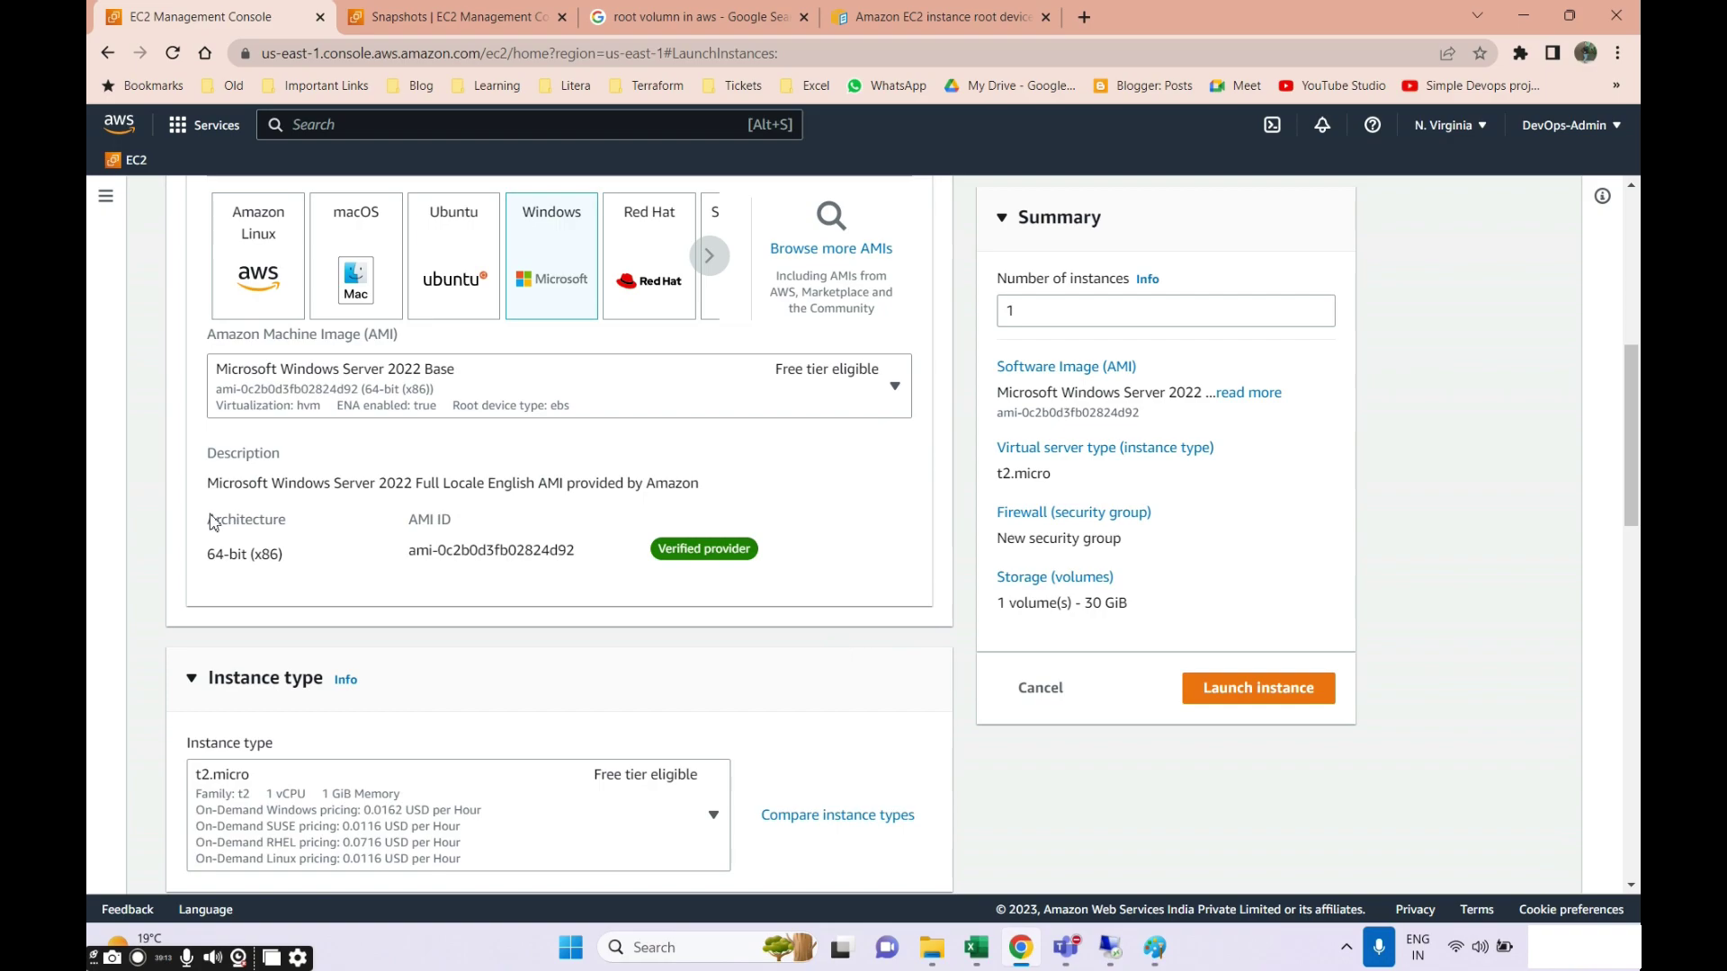
Switch Configure storage to the Advanced view, showing the 30 GiB root volume.
scroll(612, 367, down, 12)
scroll(629, 594, up, 2)
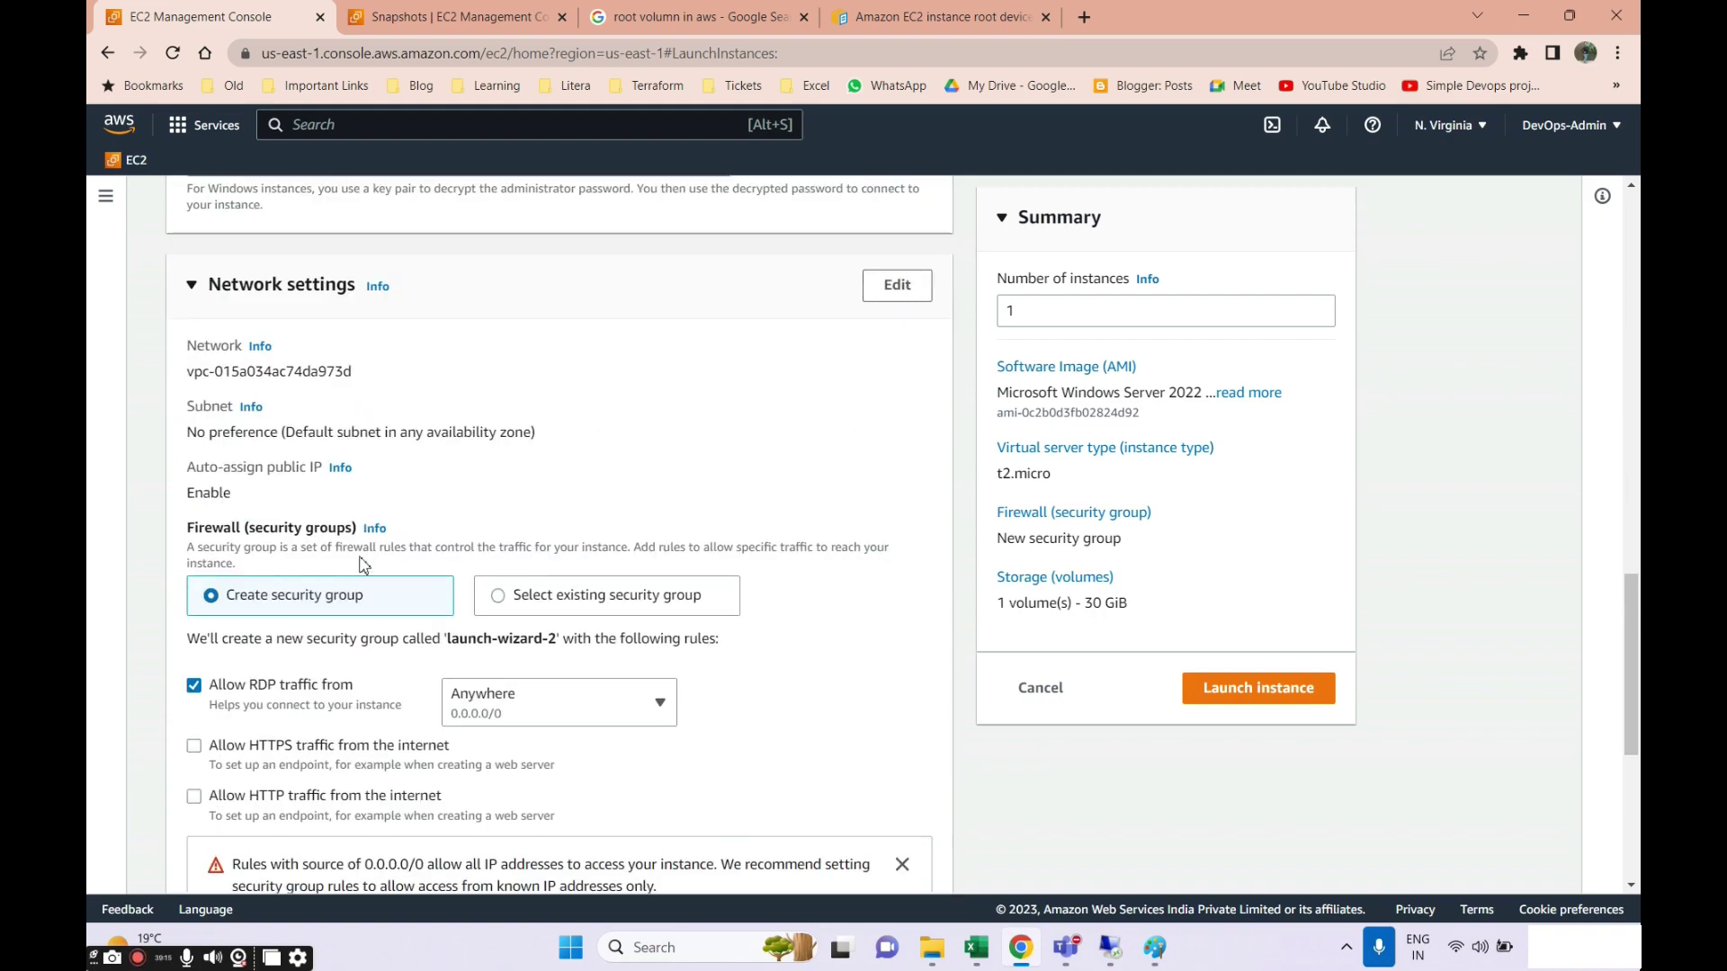
scroll(562, 597, down, 4)
scroll(561, 596, down, 1)
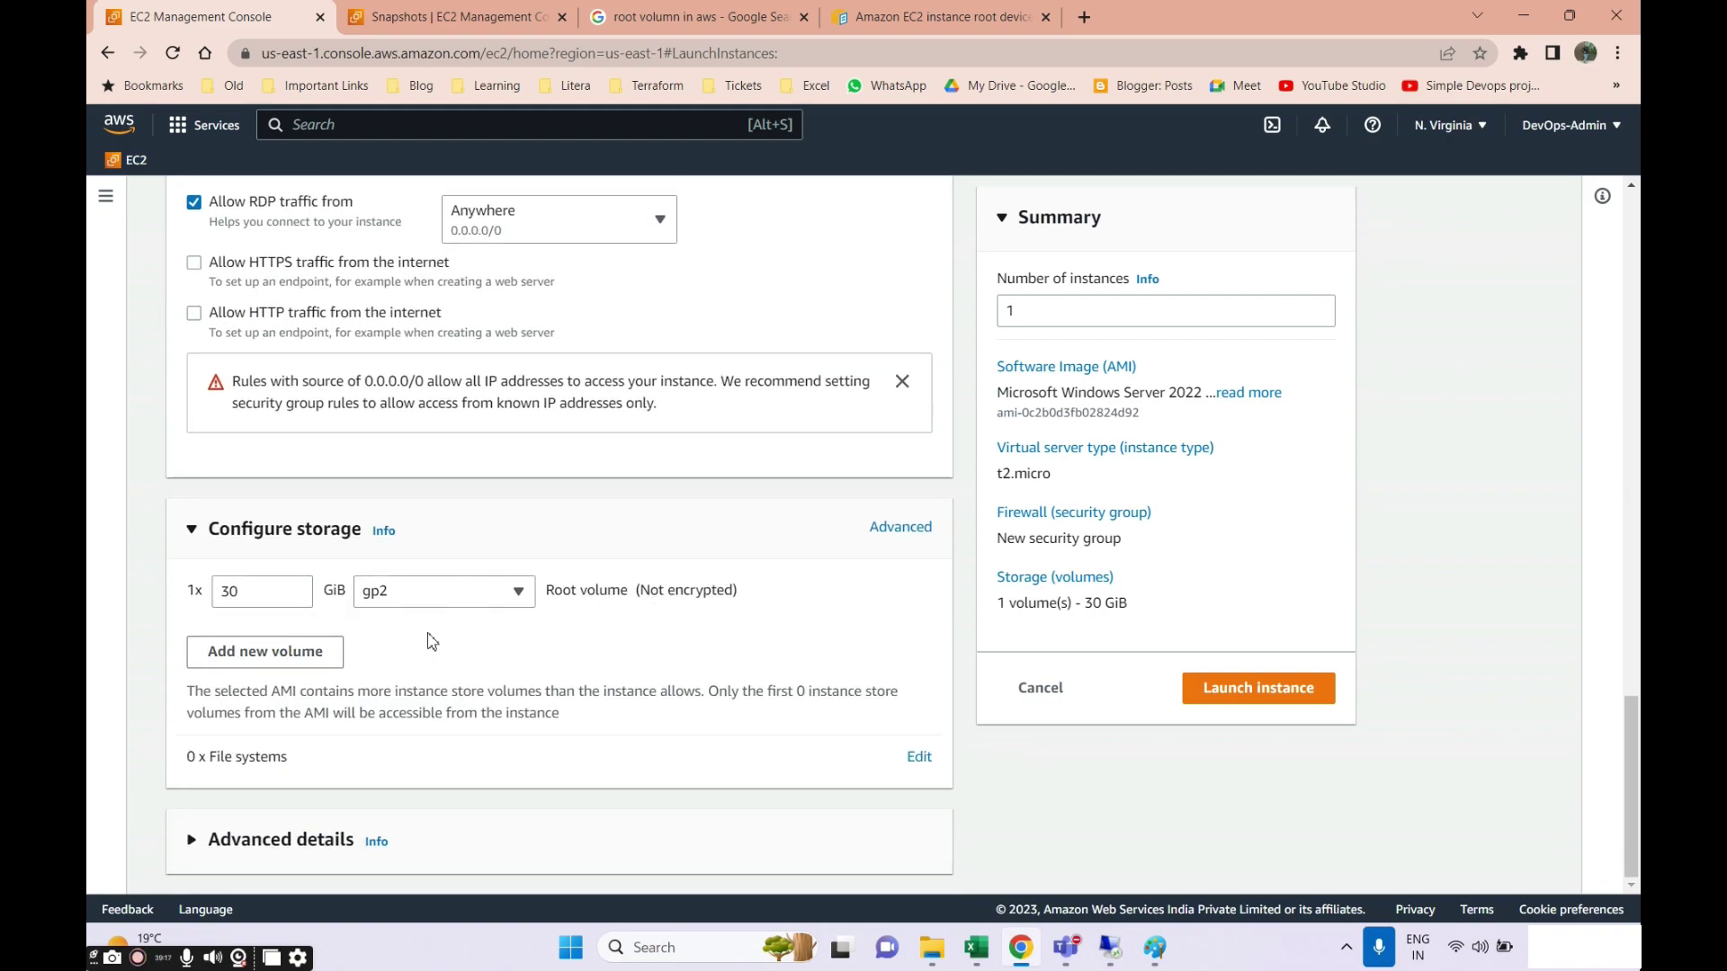
drag(555, 591, 757, 597)
triple_click(660, 591)
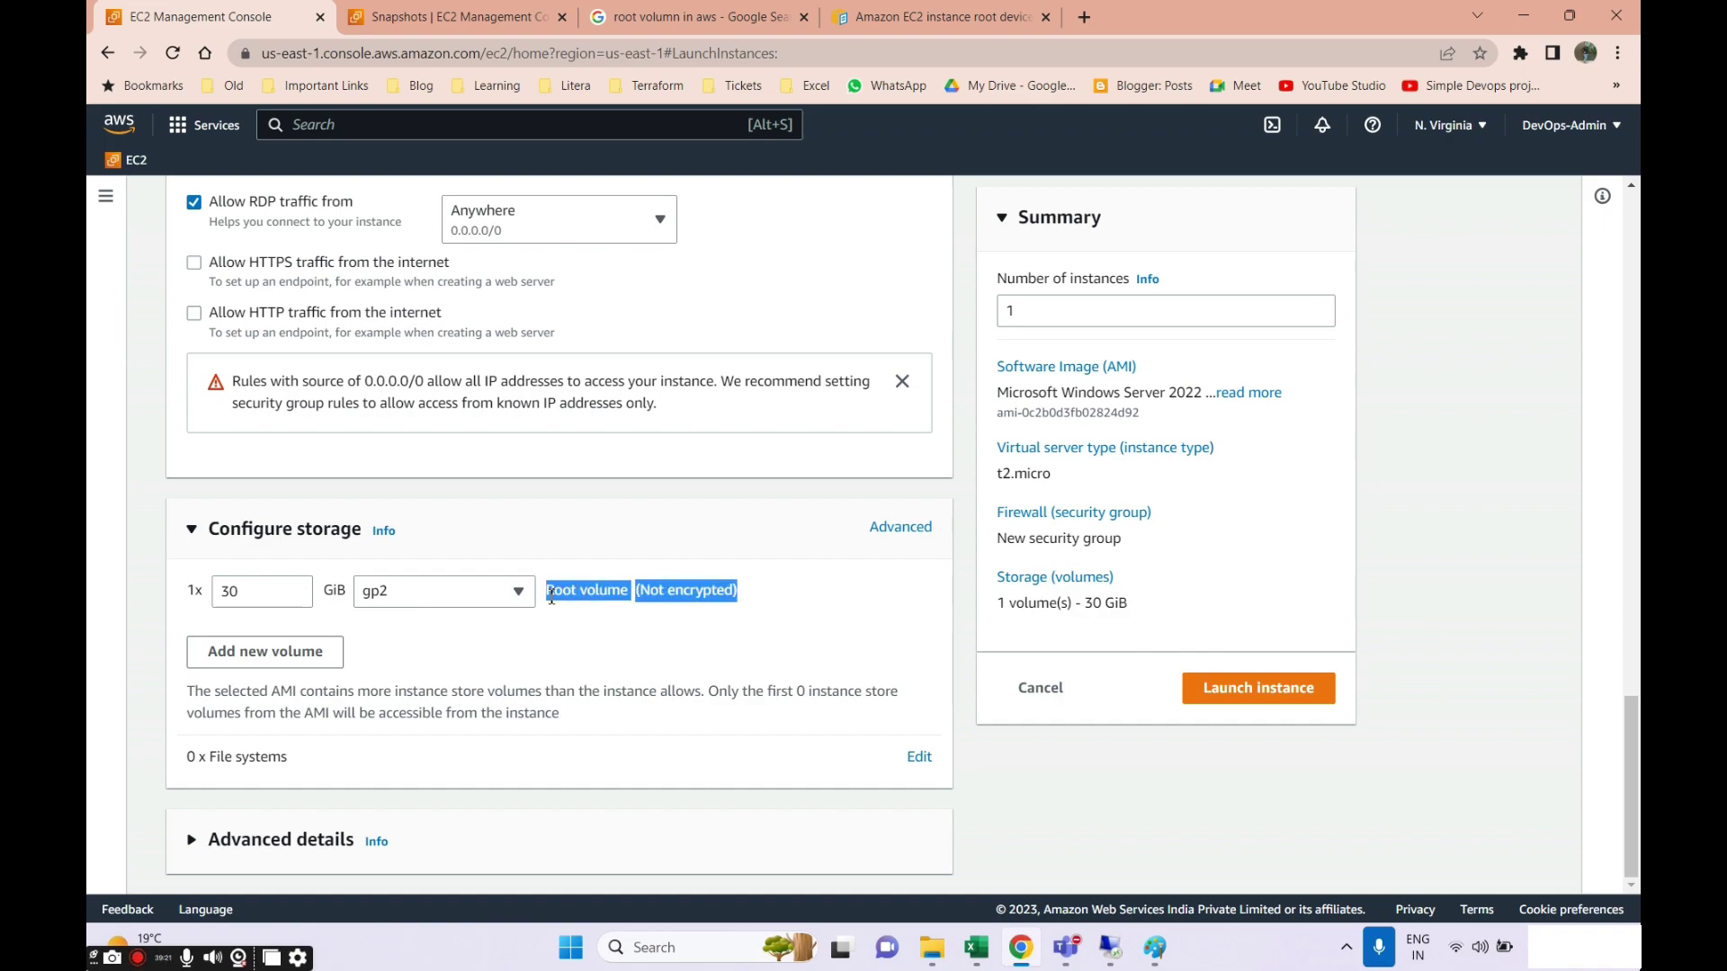
click(755, 589)
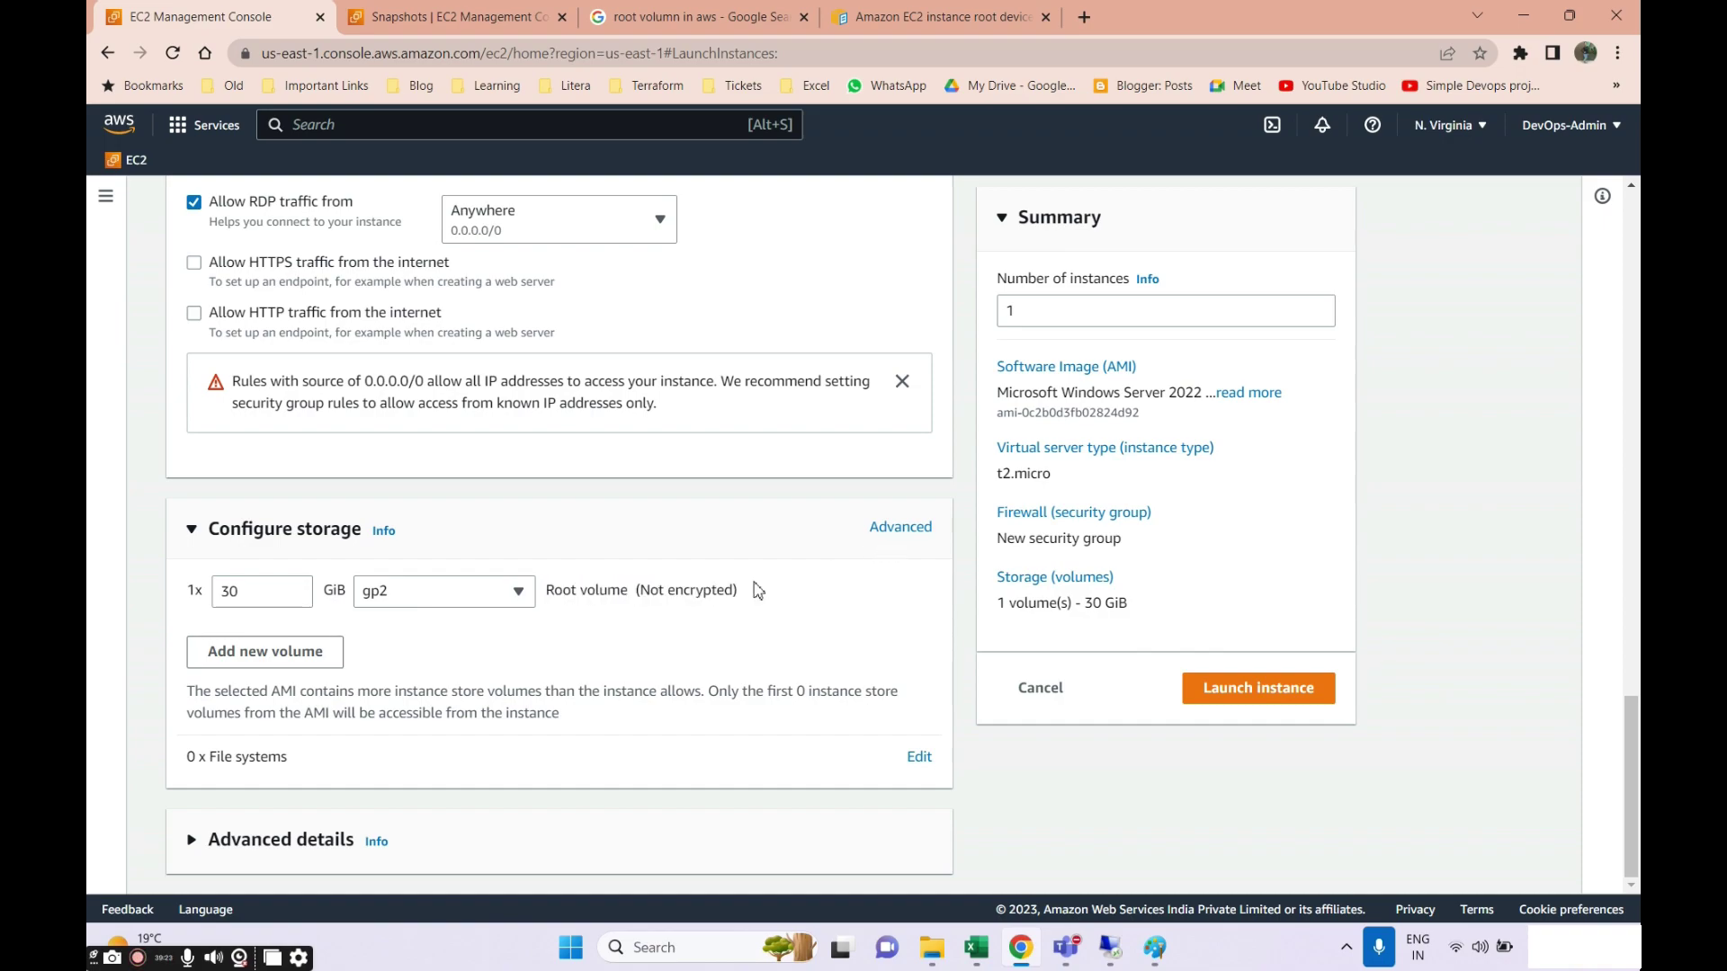
click(900, 527)
scroll(640, 622, down, 1)
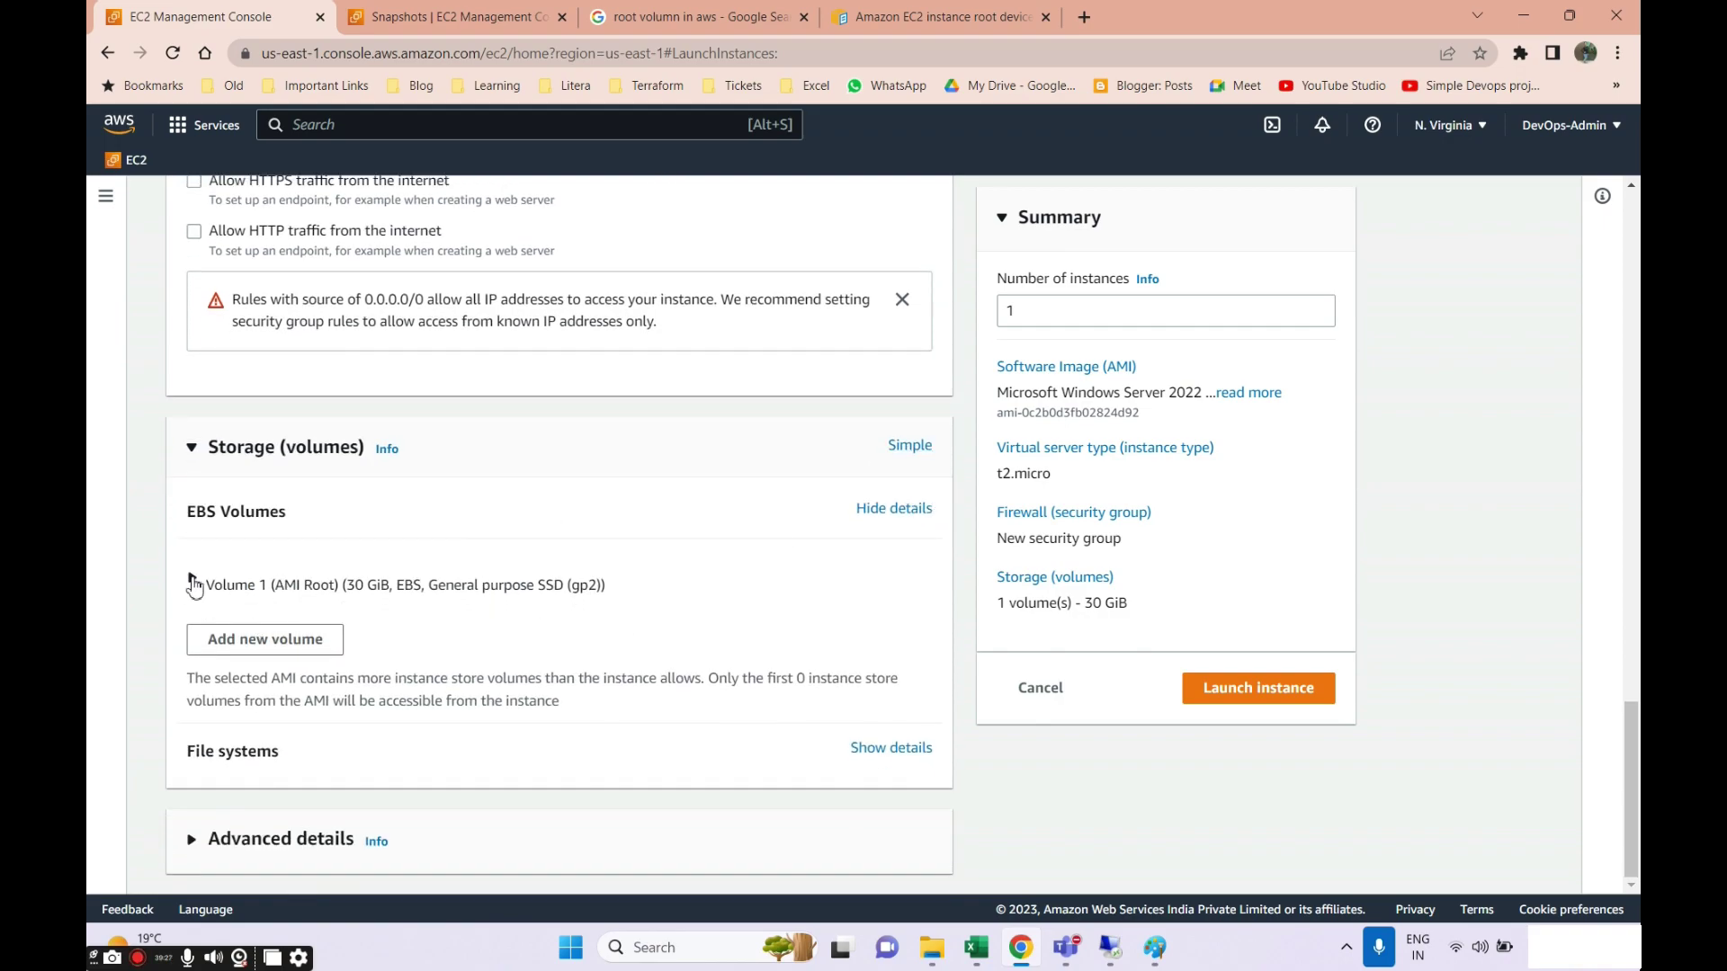
Expand Volume 1 (AMI Root), review its Encrypted and Delete on termination choices, then return to the Mumbai snapshots tab.
click(194, 585)
scroll(573, 620, down, 3)
click(527, 558)
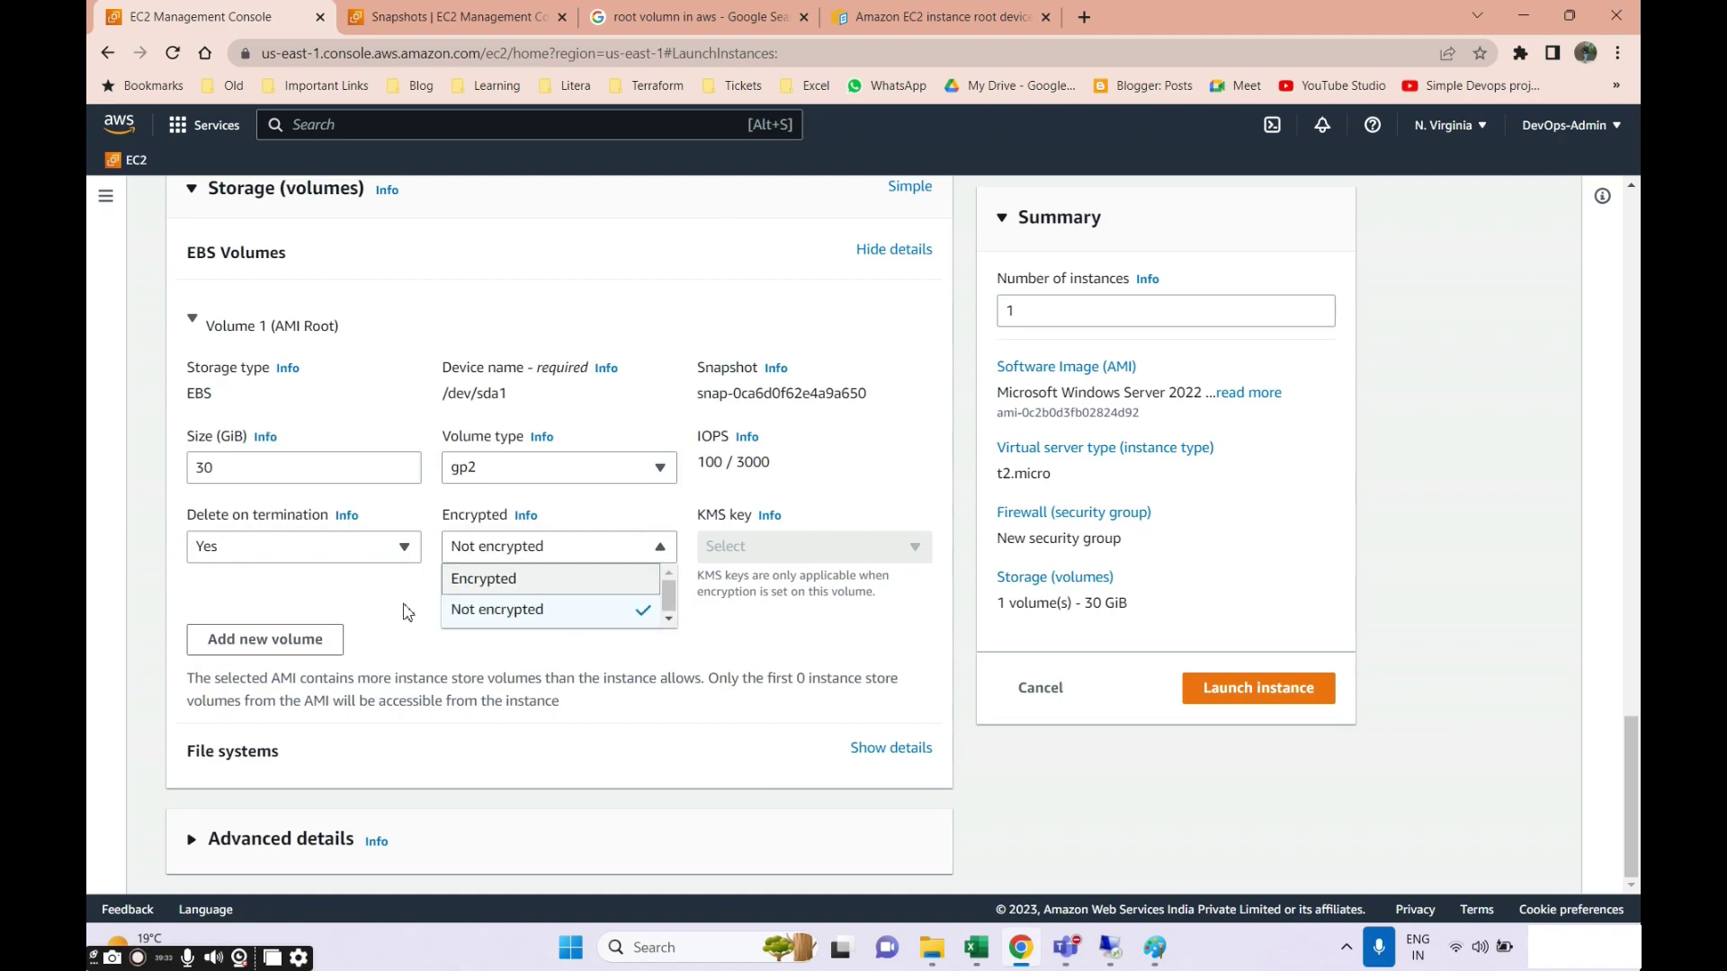
click(255, 598)
click(245, 550)
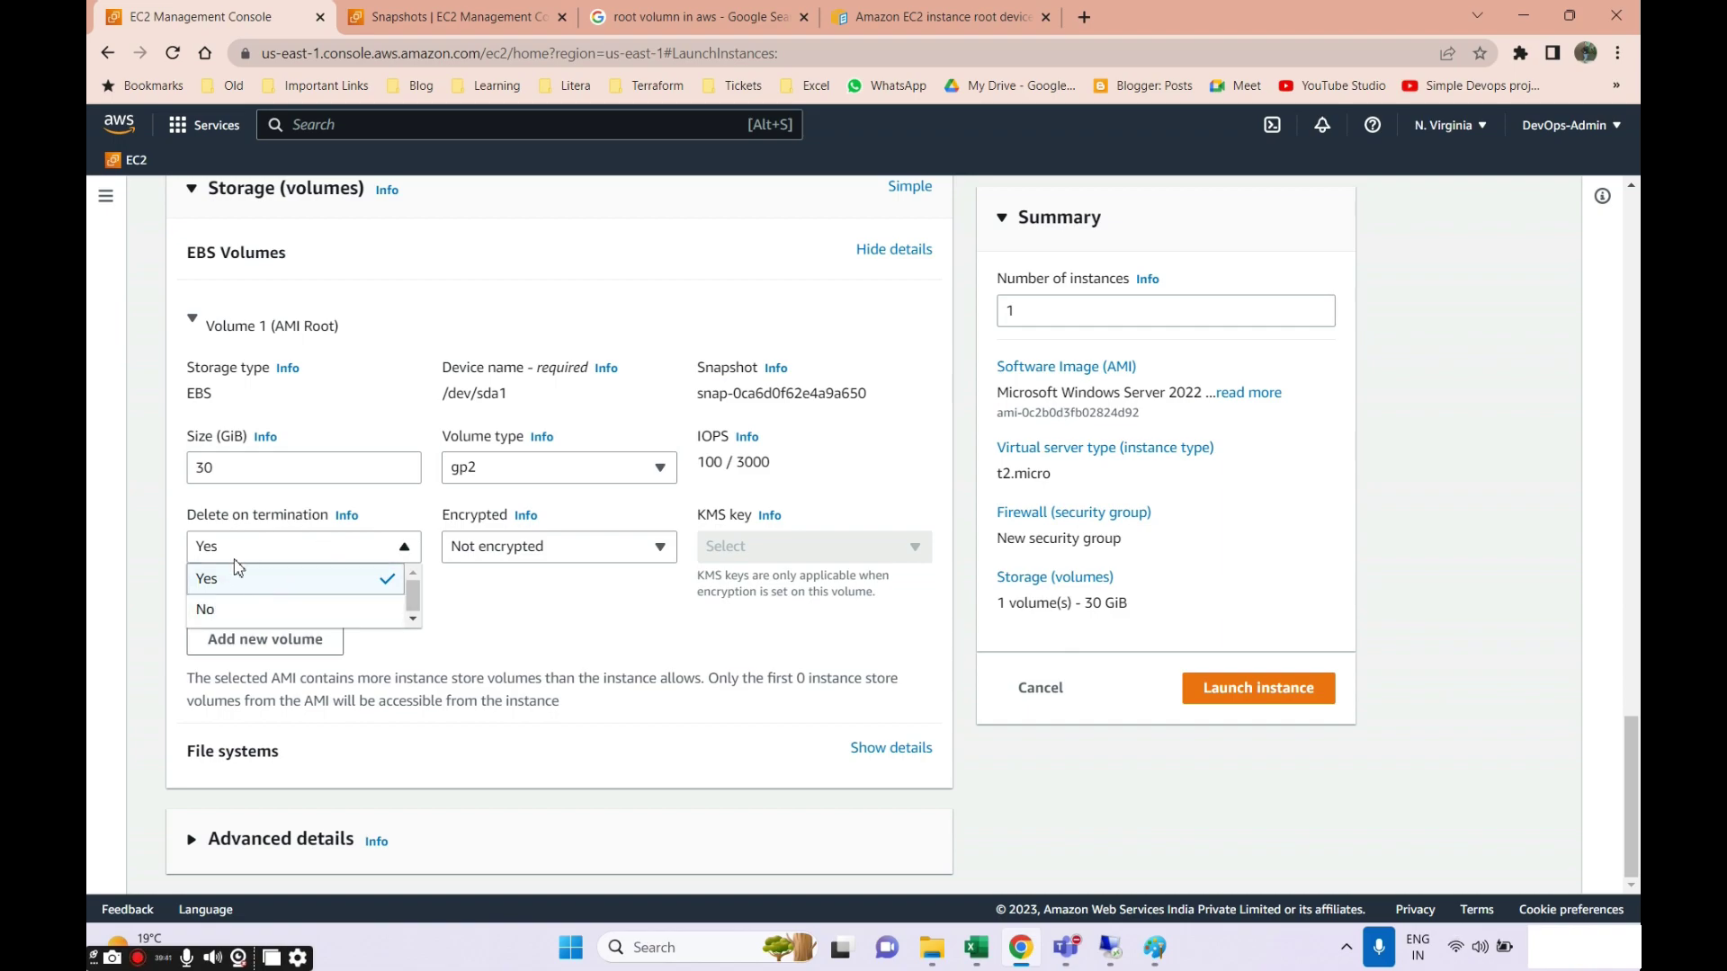
click(454, 16)
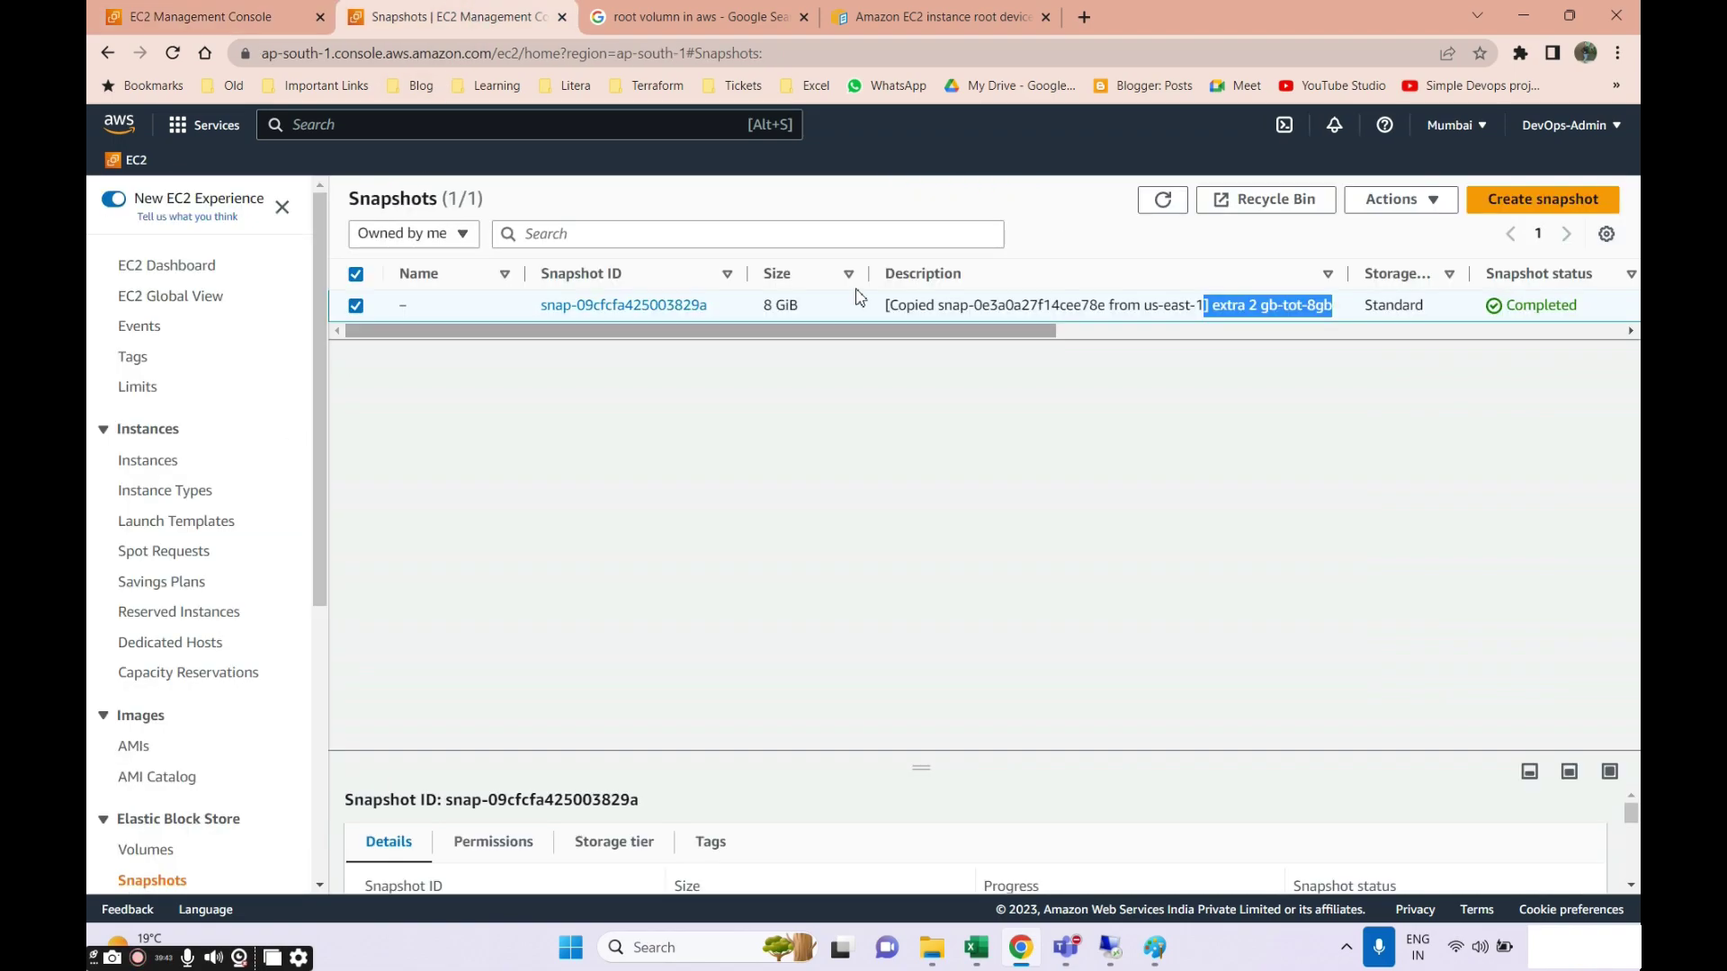
Delete the copied 8 GiB snapshot in Mumbai and switch the region back to US East (N. Virginia).
click(1396, 199)
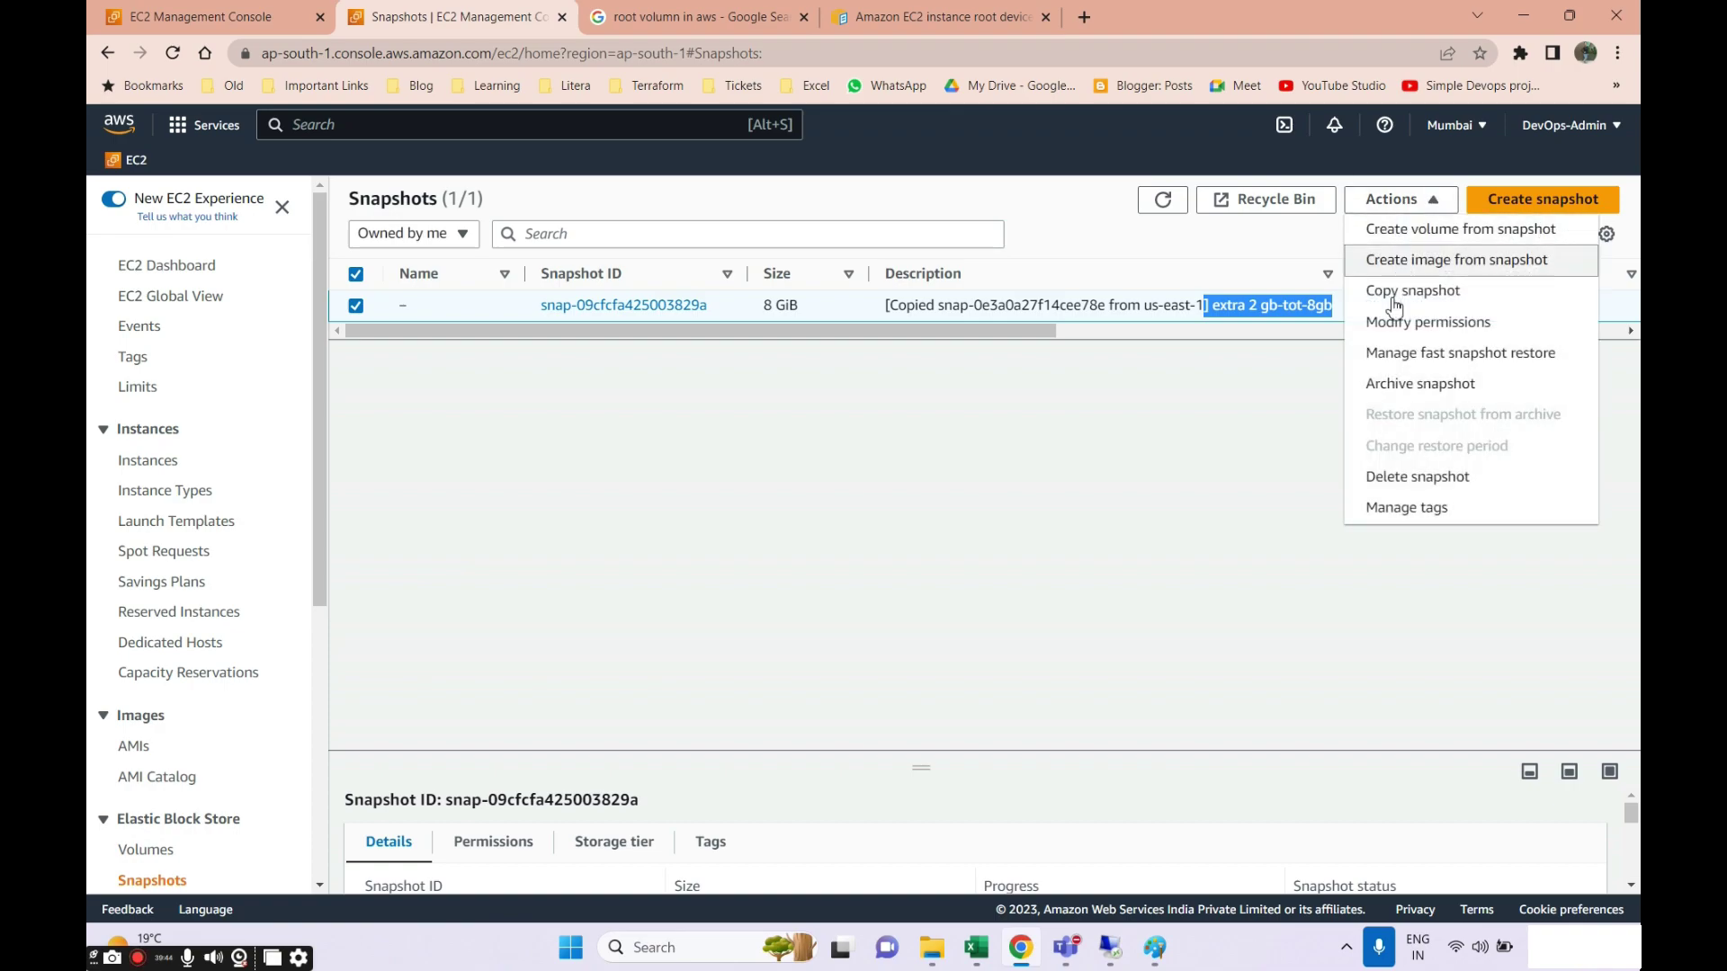
click(1390, 478)
click(1223, 590)
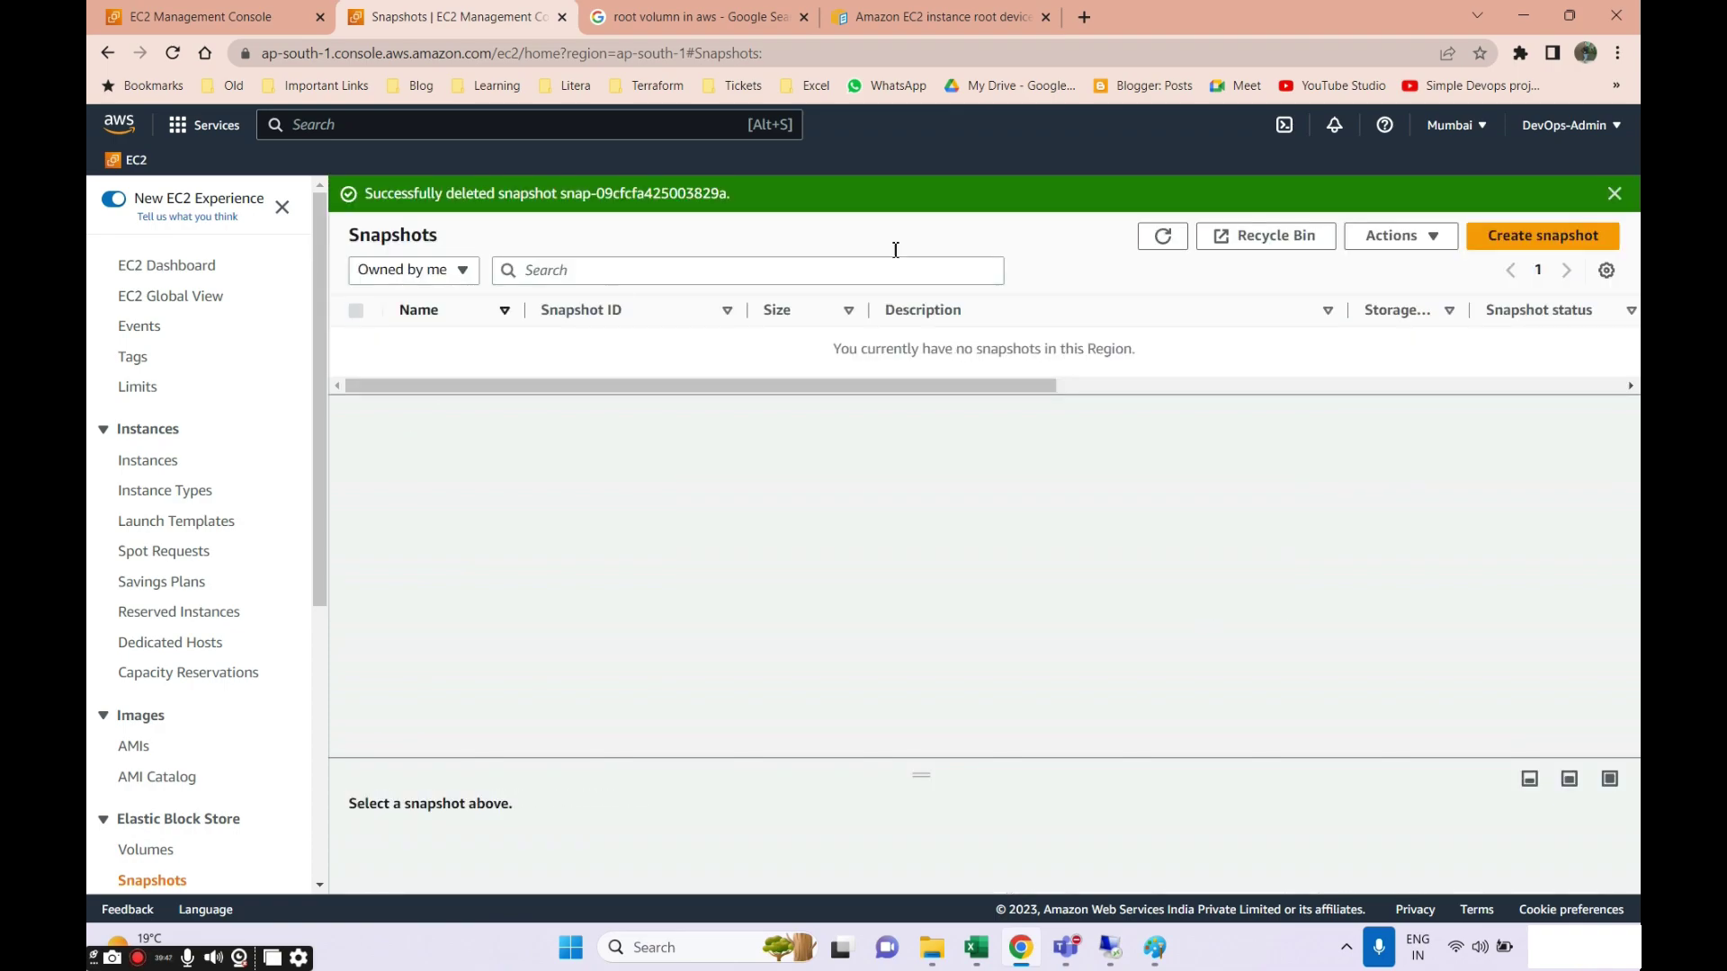
click(1454, 125)
click(1250, 177)
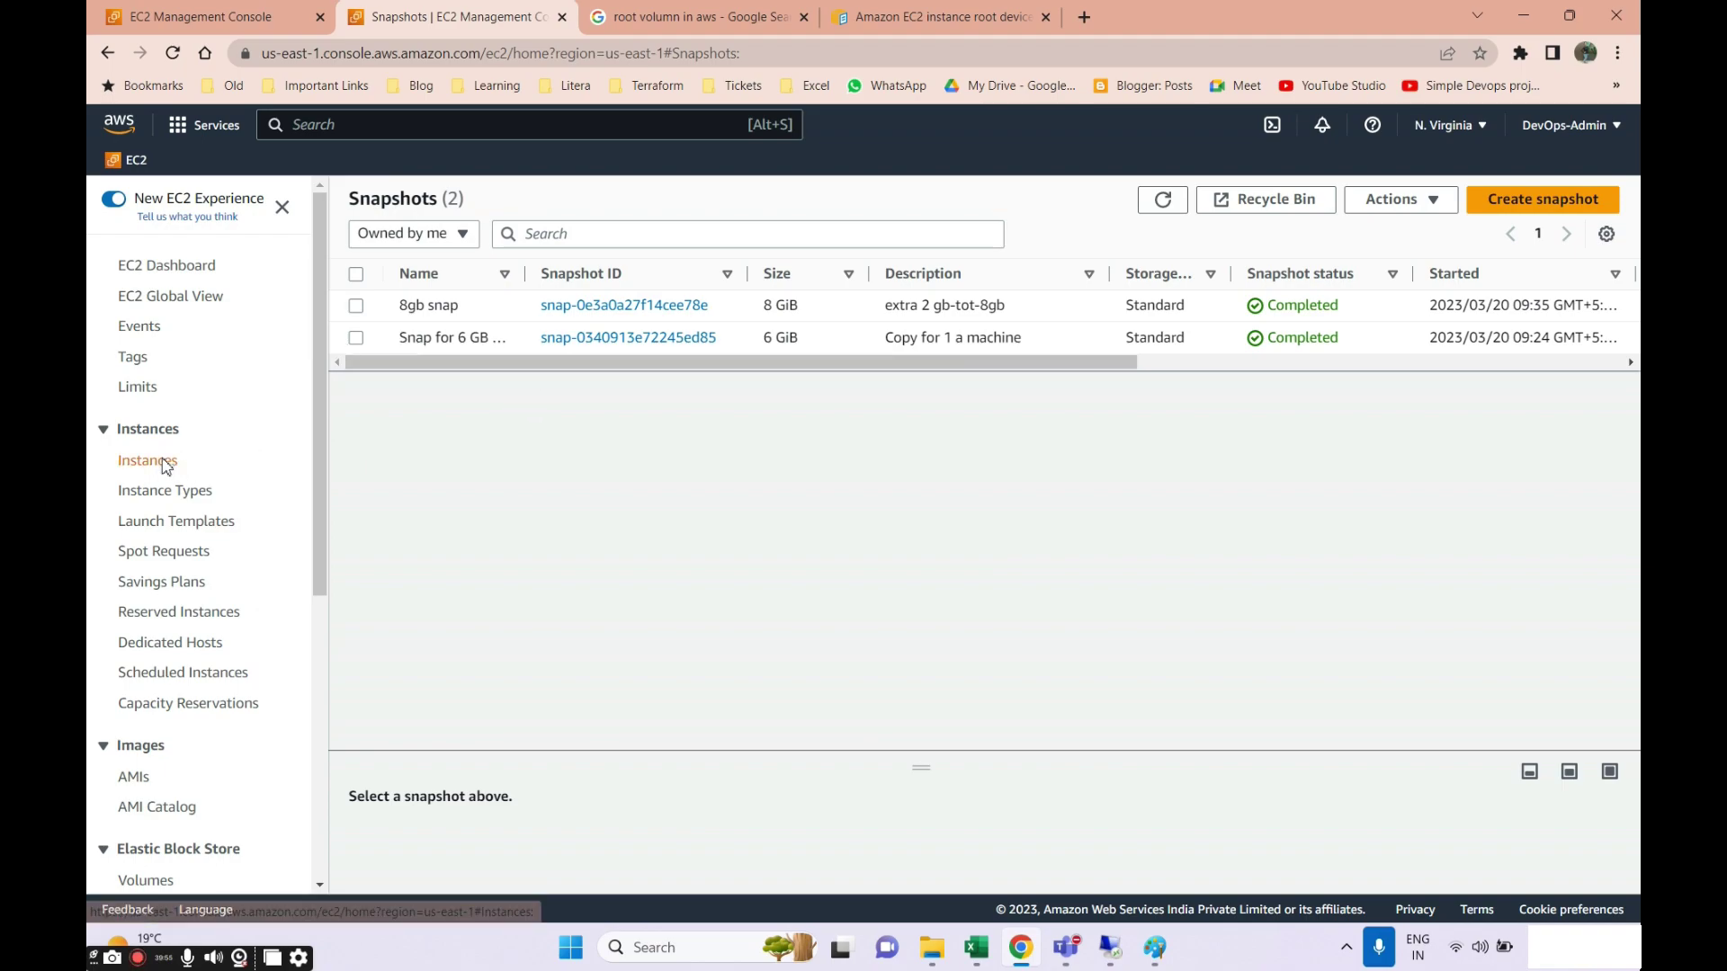
Select win-vol-machine and inspect its storage block devices' Delete on termination column.
click(164, 460)
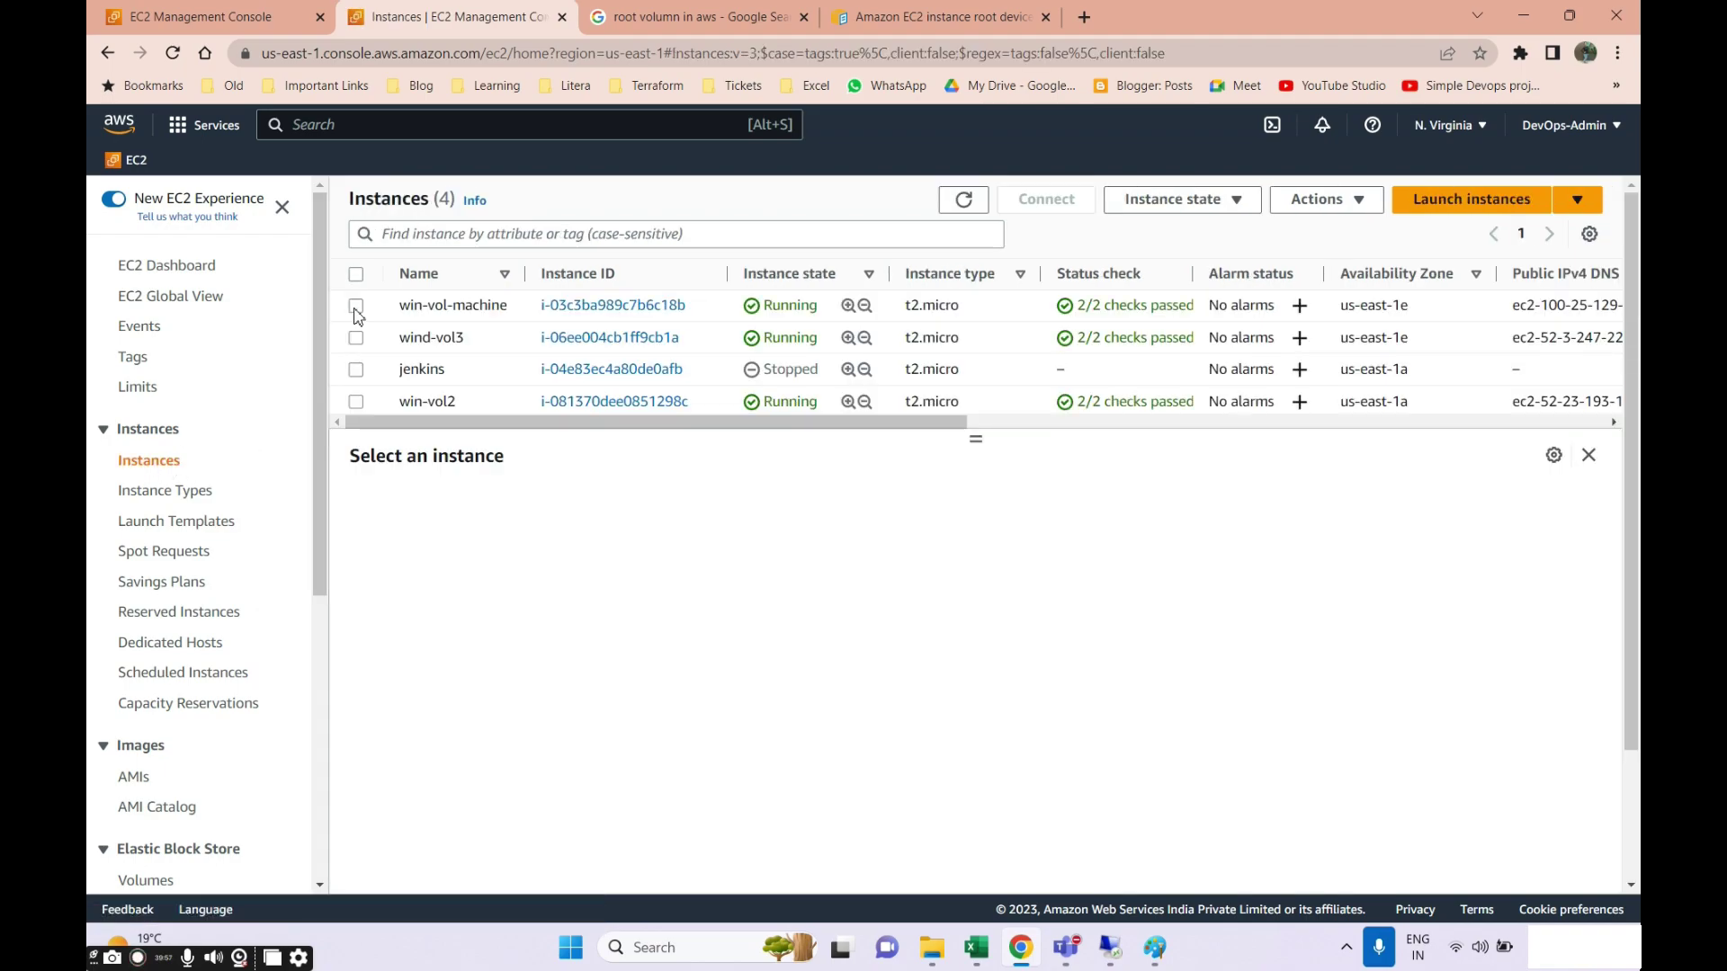
click(356, 307)
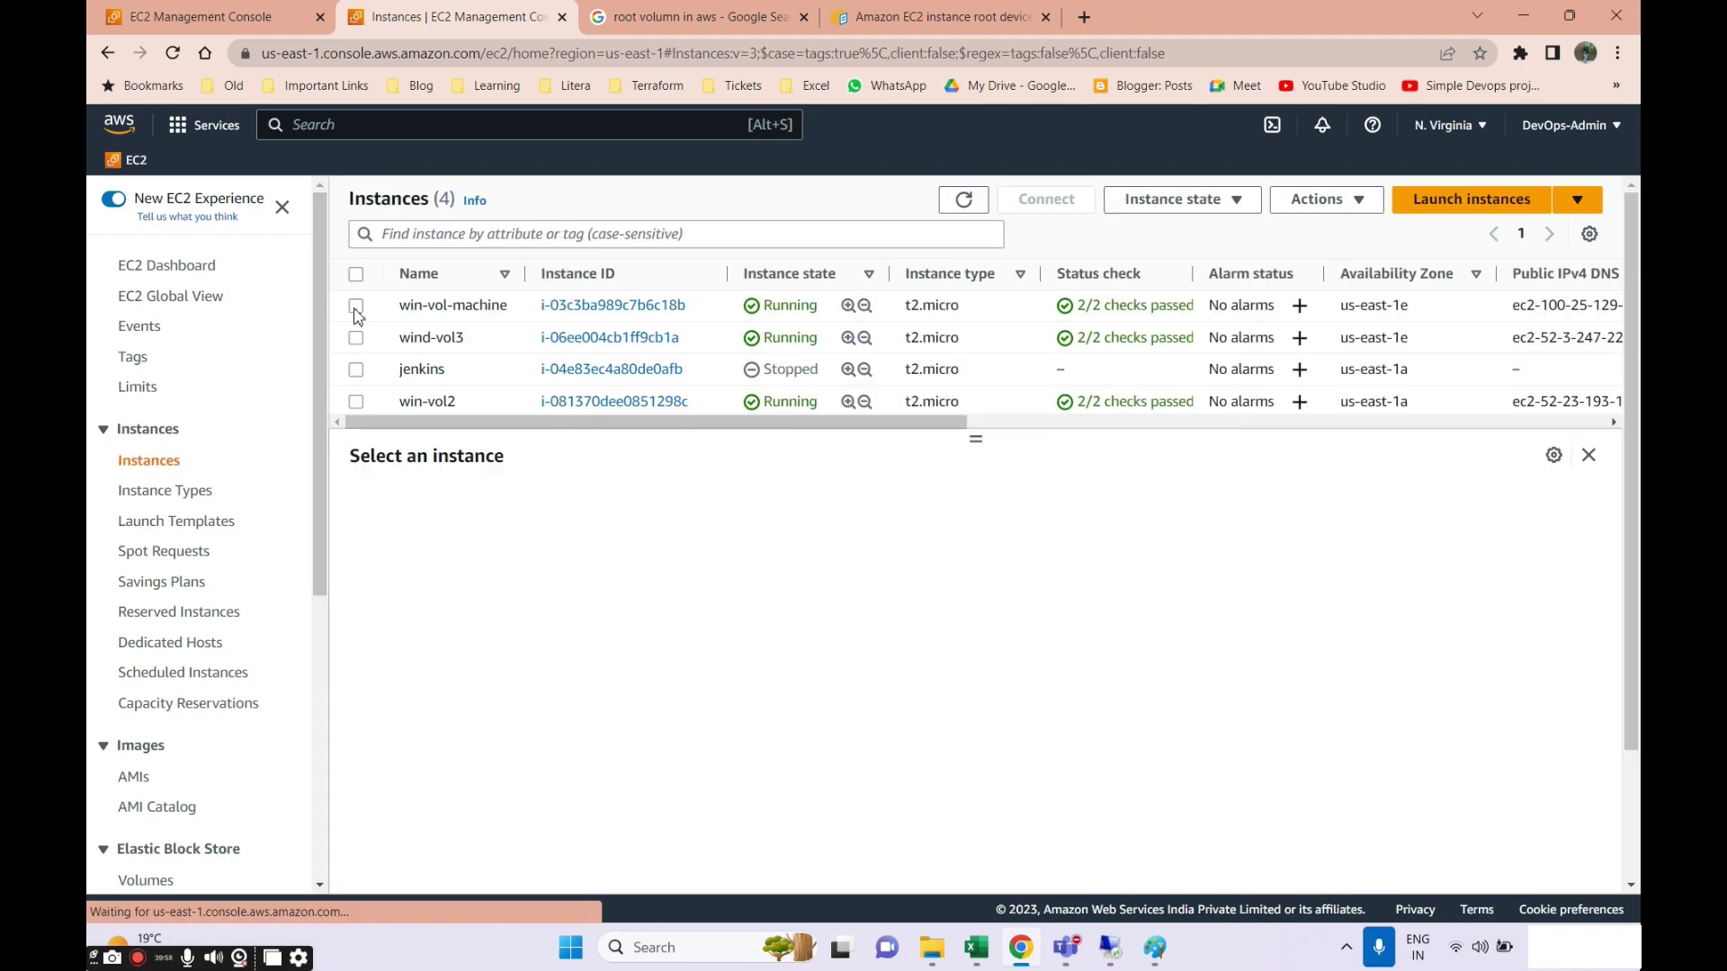
click(1173, 211)
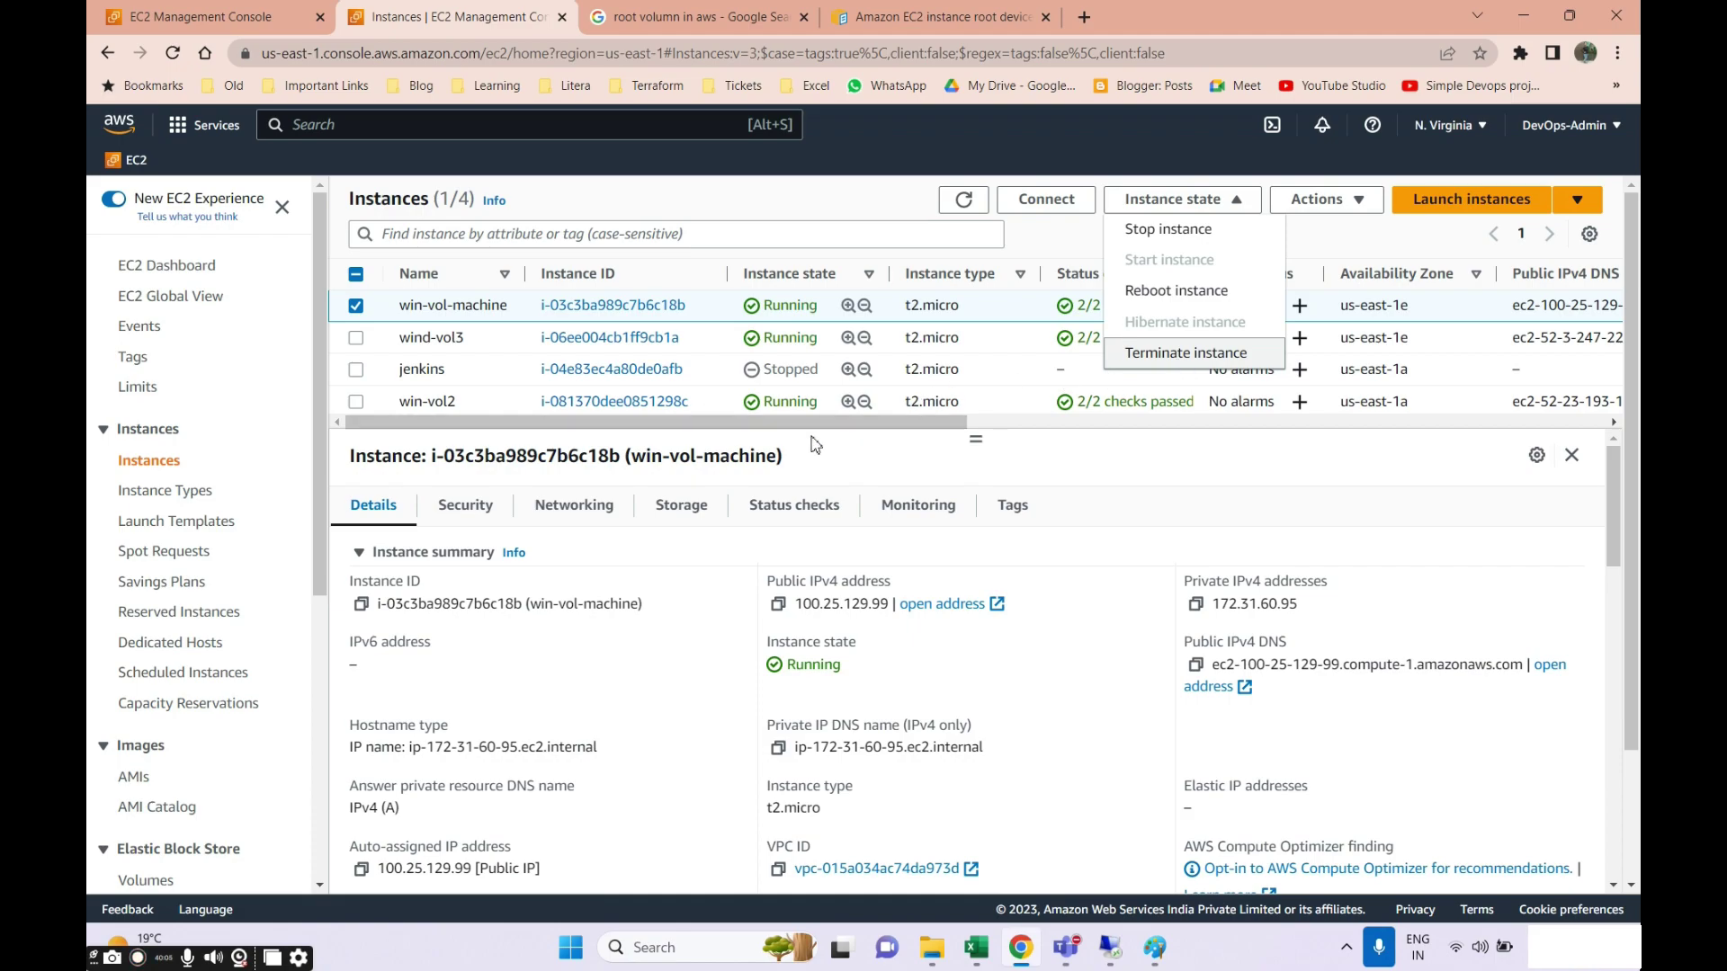
scroll(148, 605, down, 3)
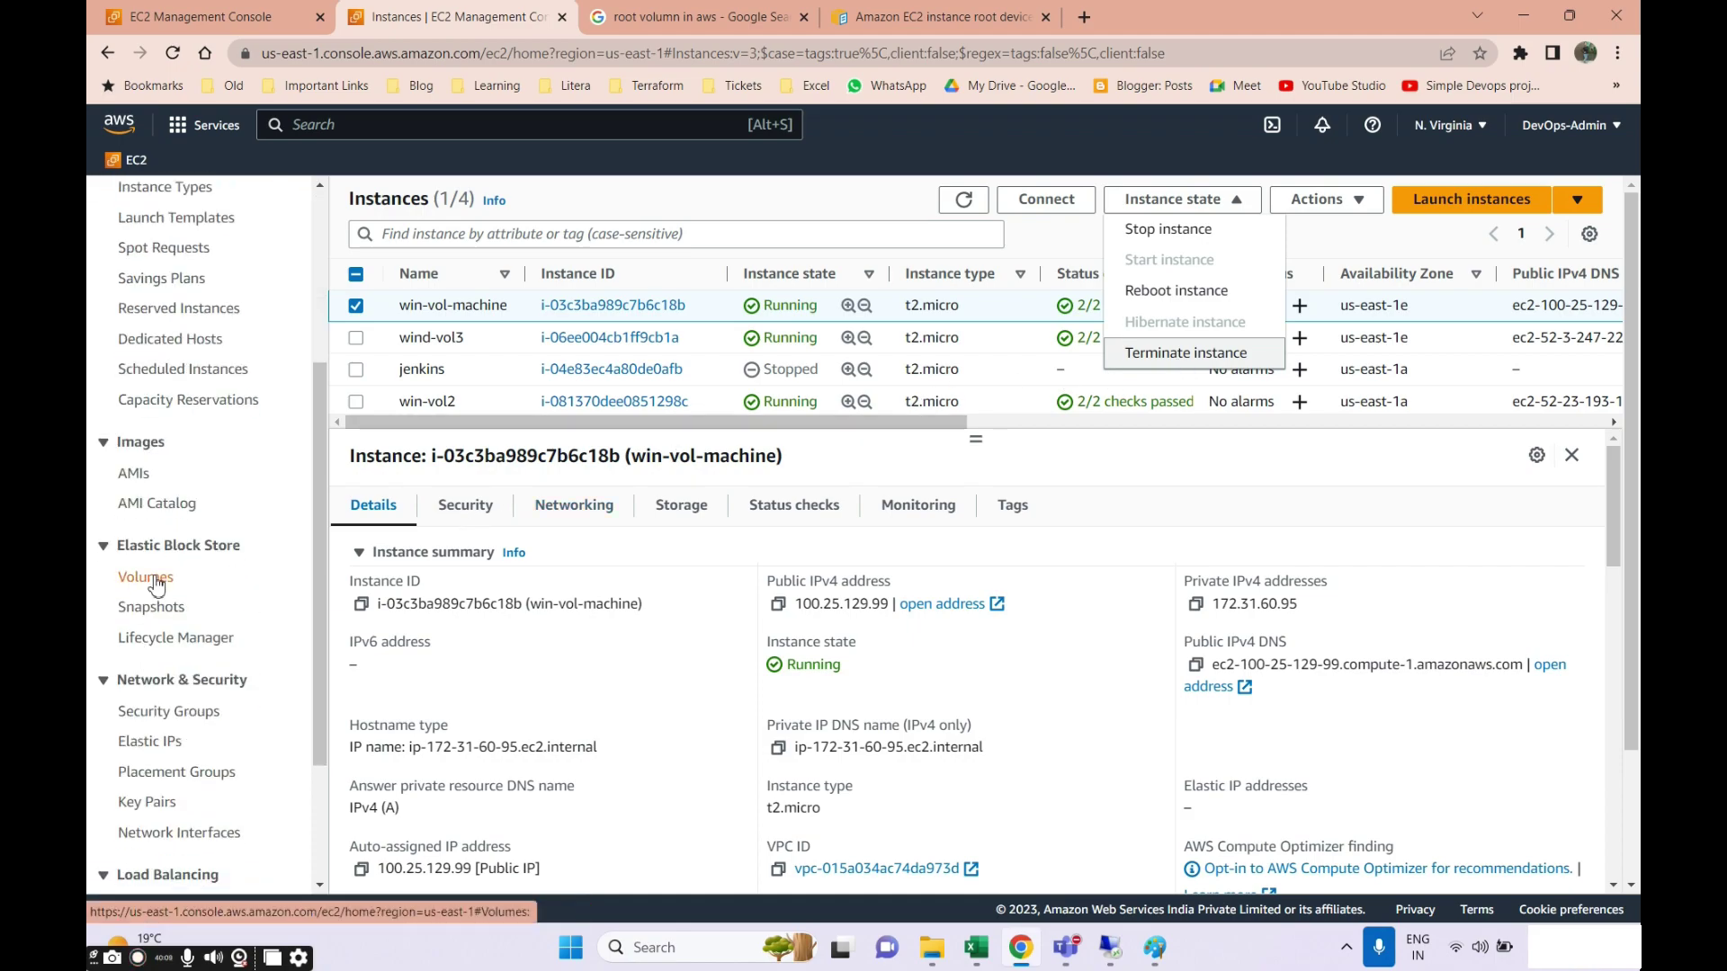
click(691, 514)
scroll(810, 661, down, 1)
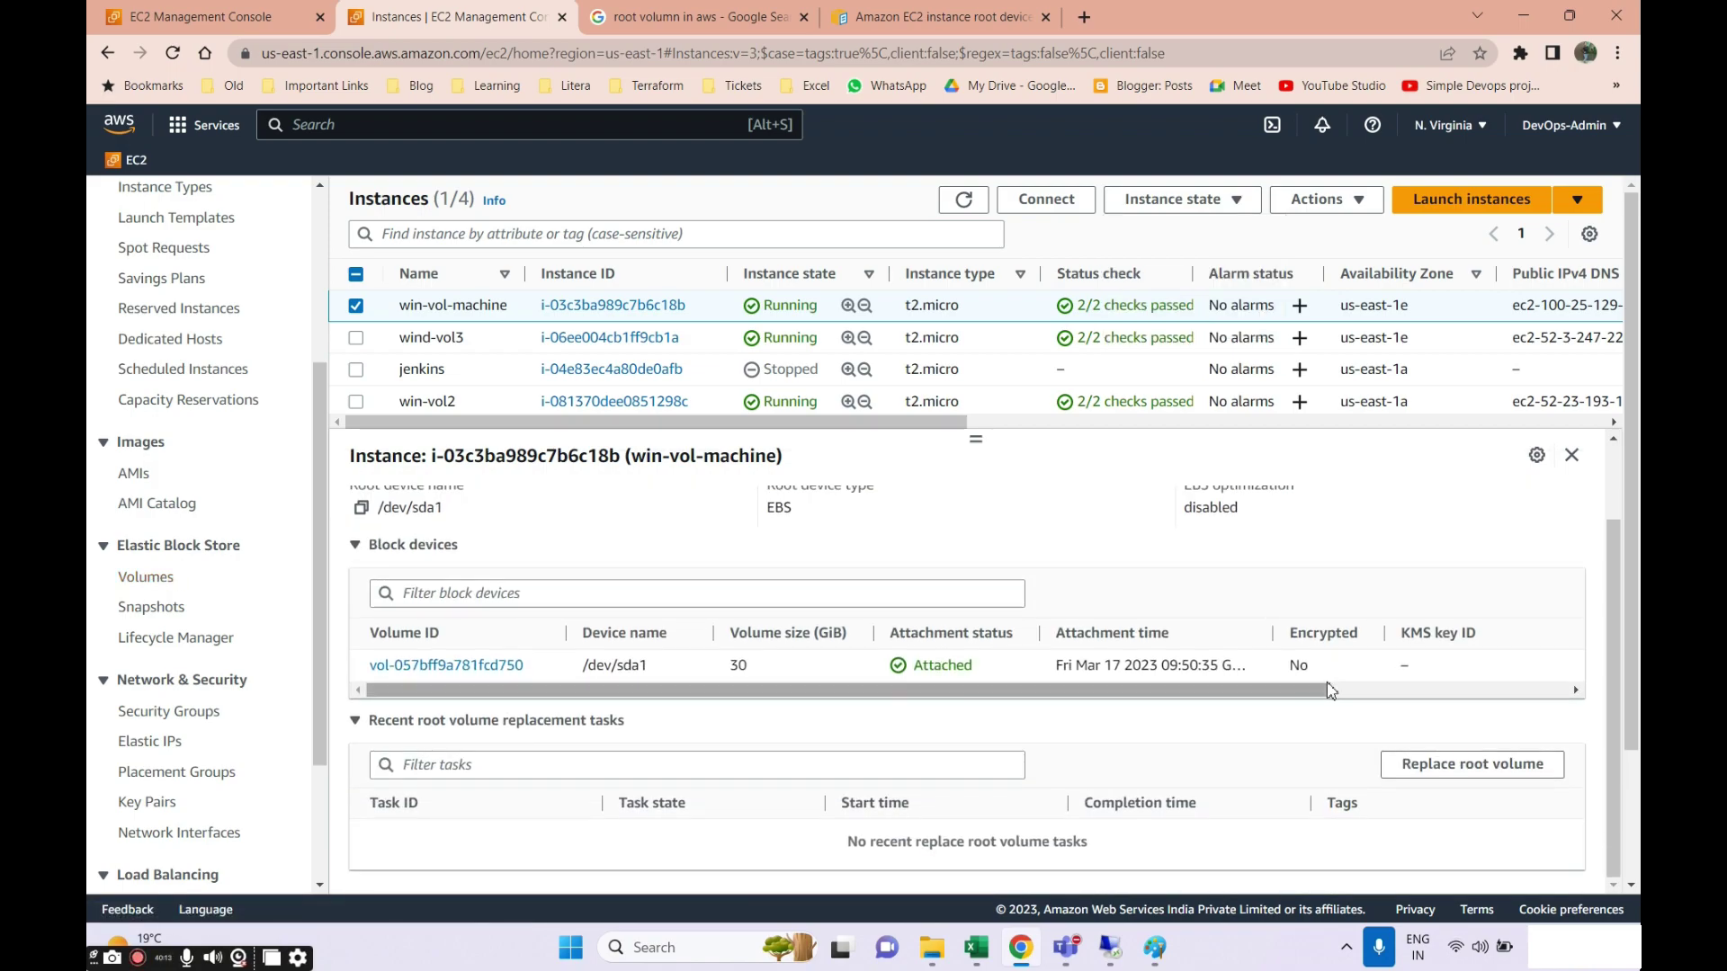
drag(1319, 697, 1570, 679)
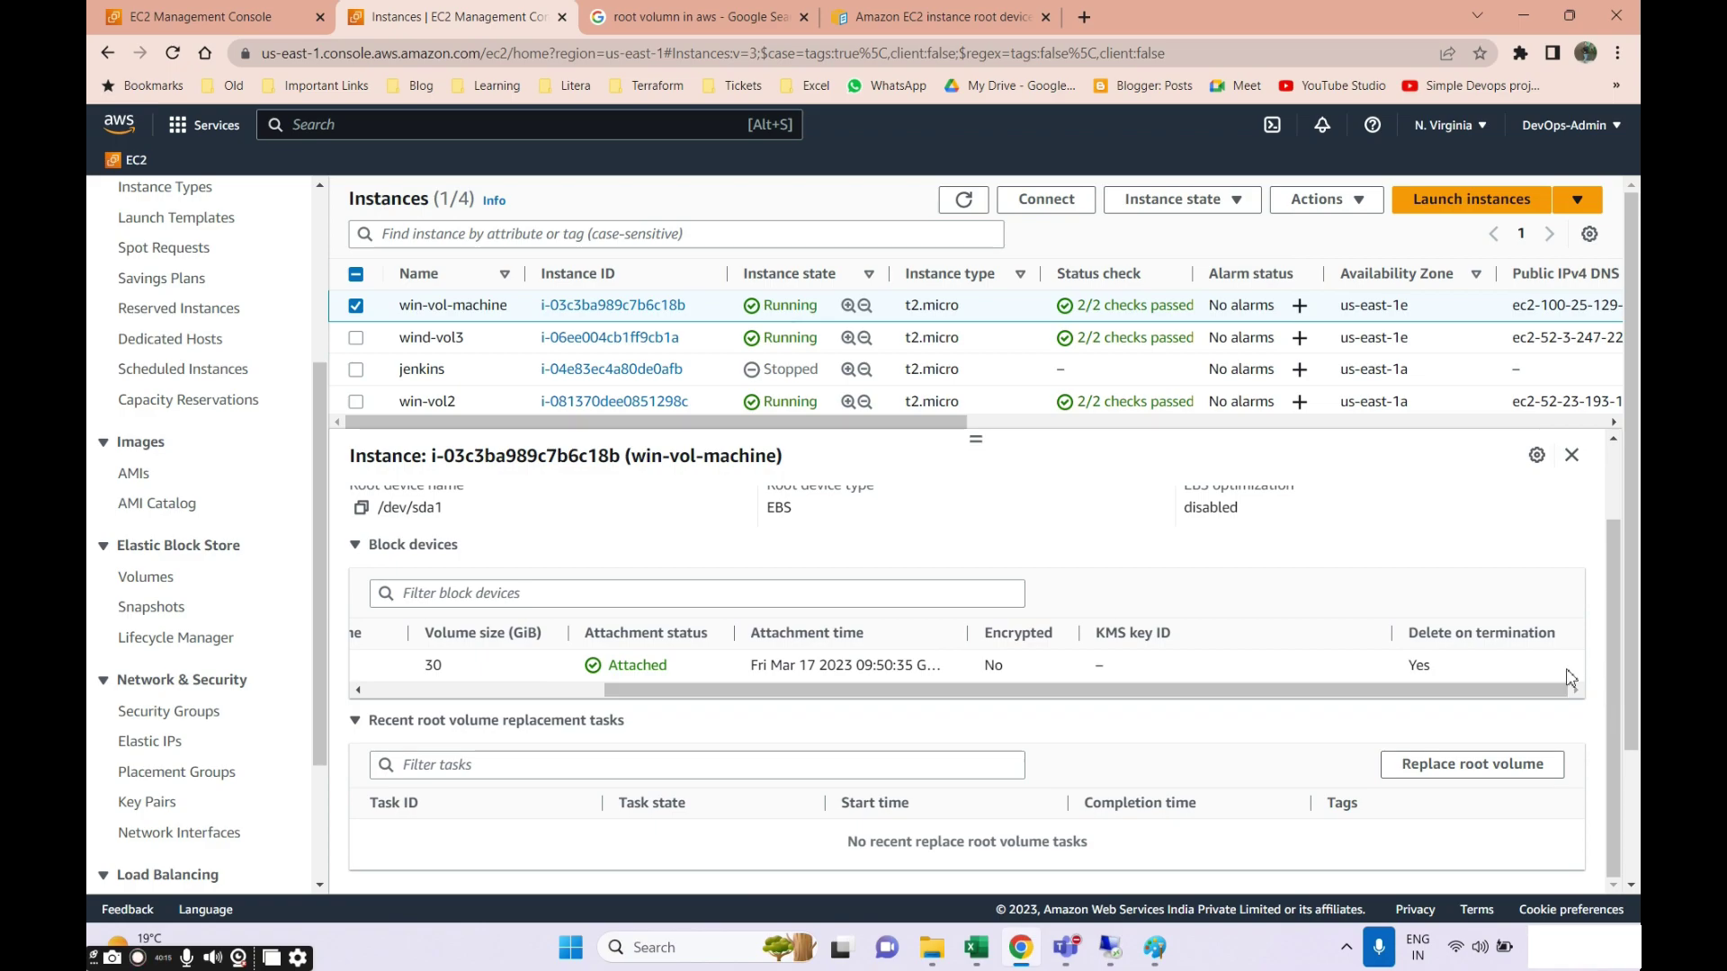
drag(1410, 633, 1561, 639)
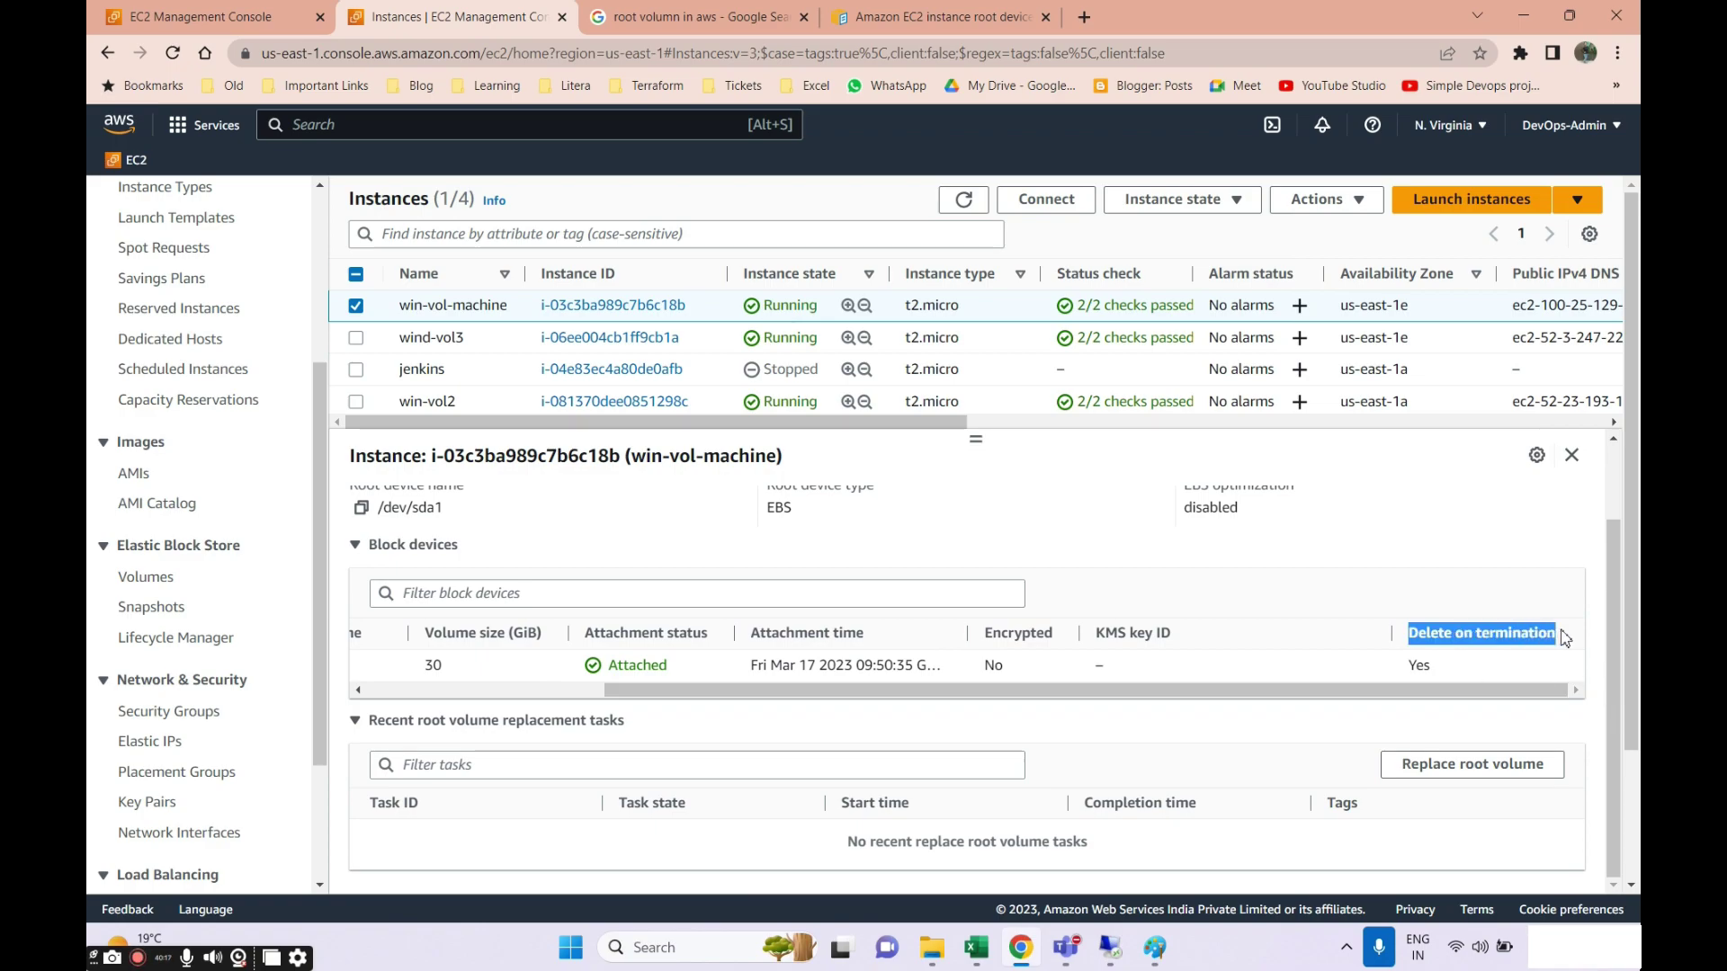
drag(1502, 689, 1262, 689)
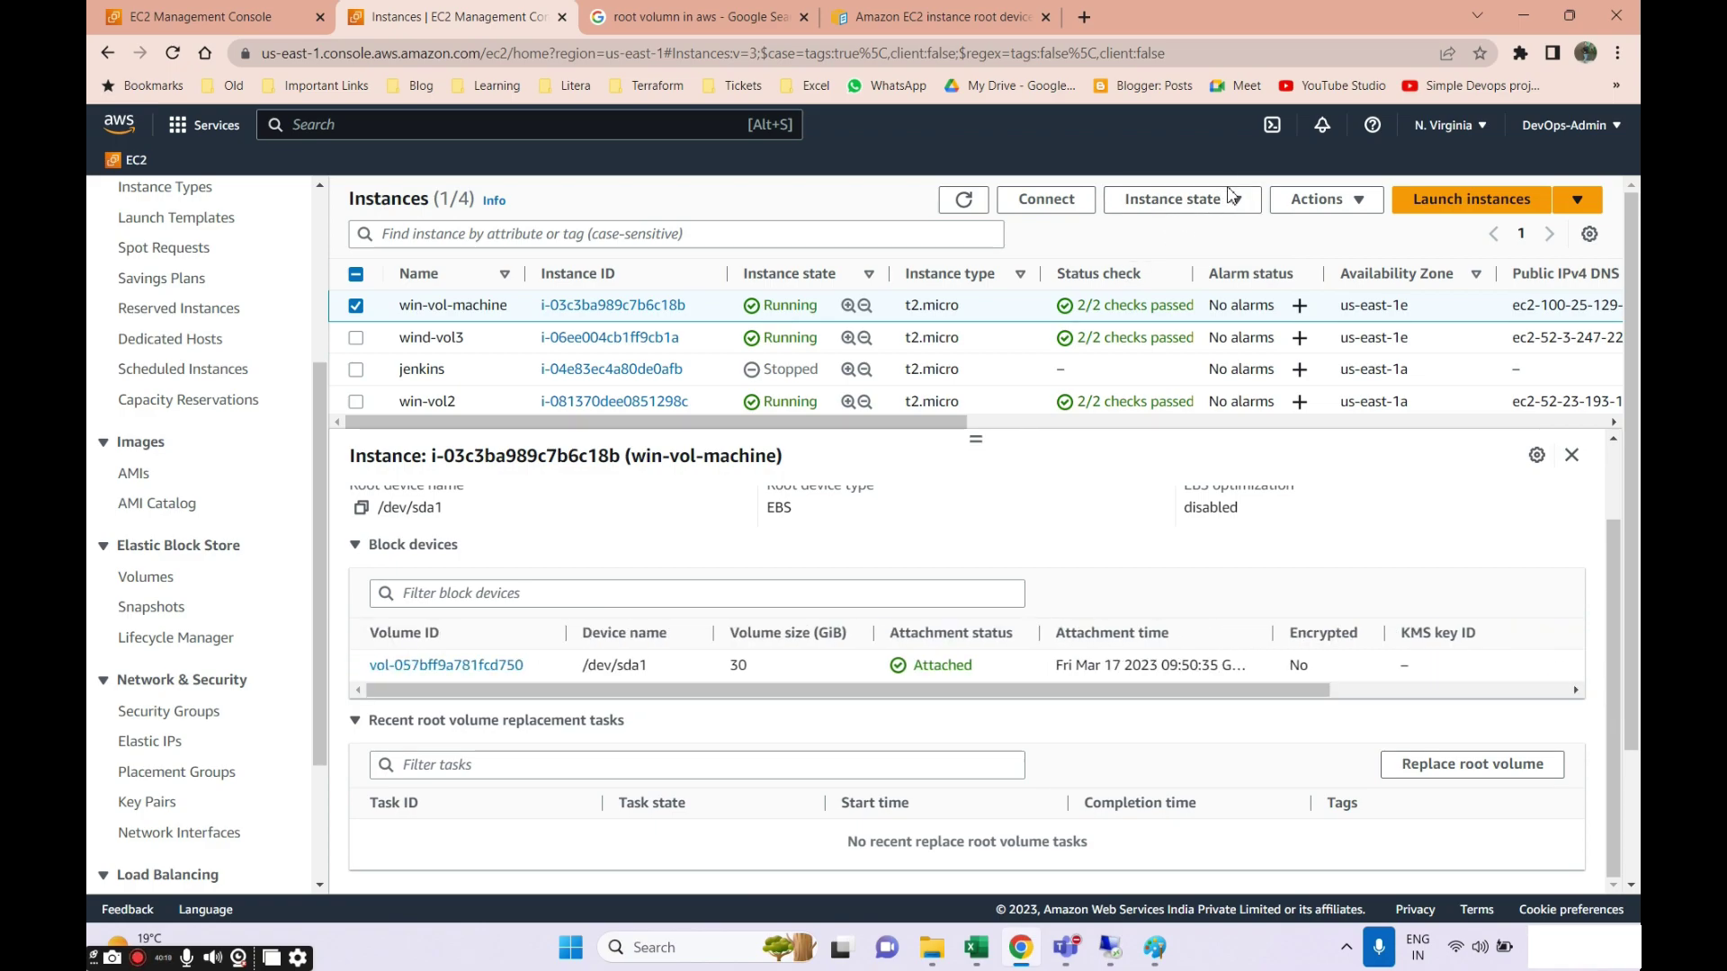
Open win-vol-machine's termination protection setting and cancel without enabling it.
click(1342, 205)
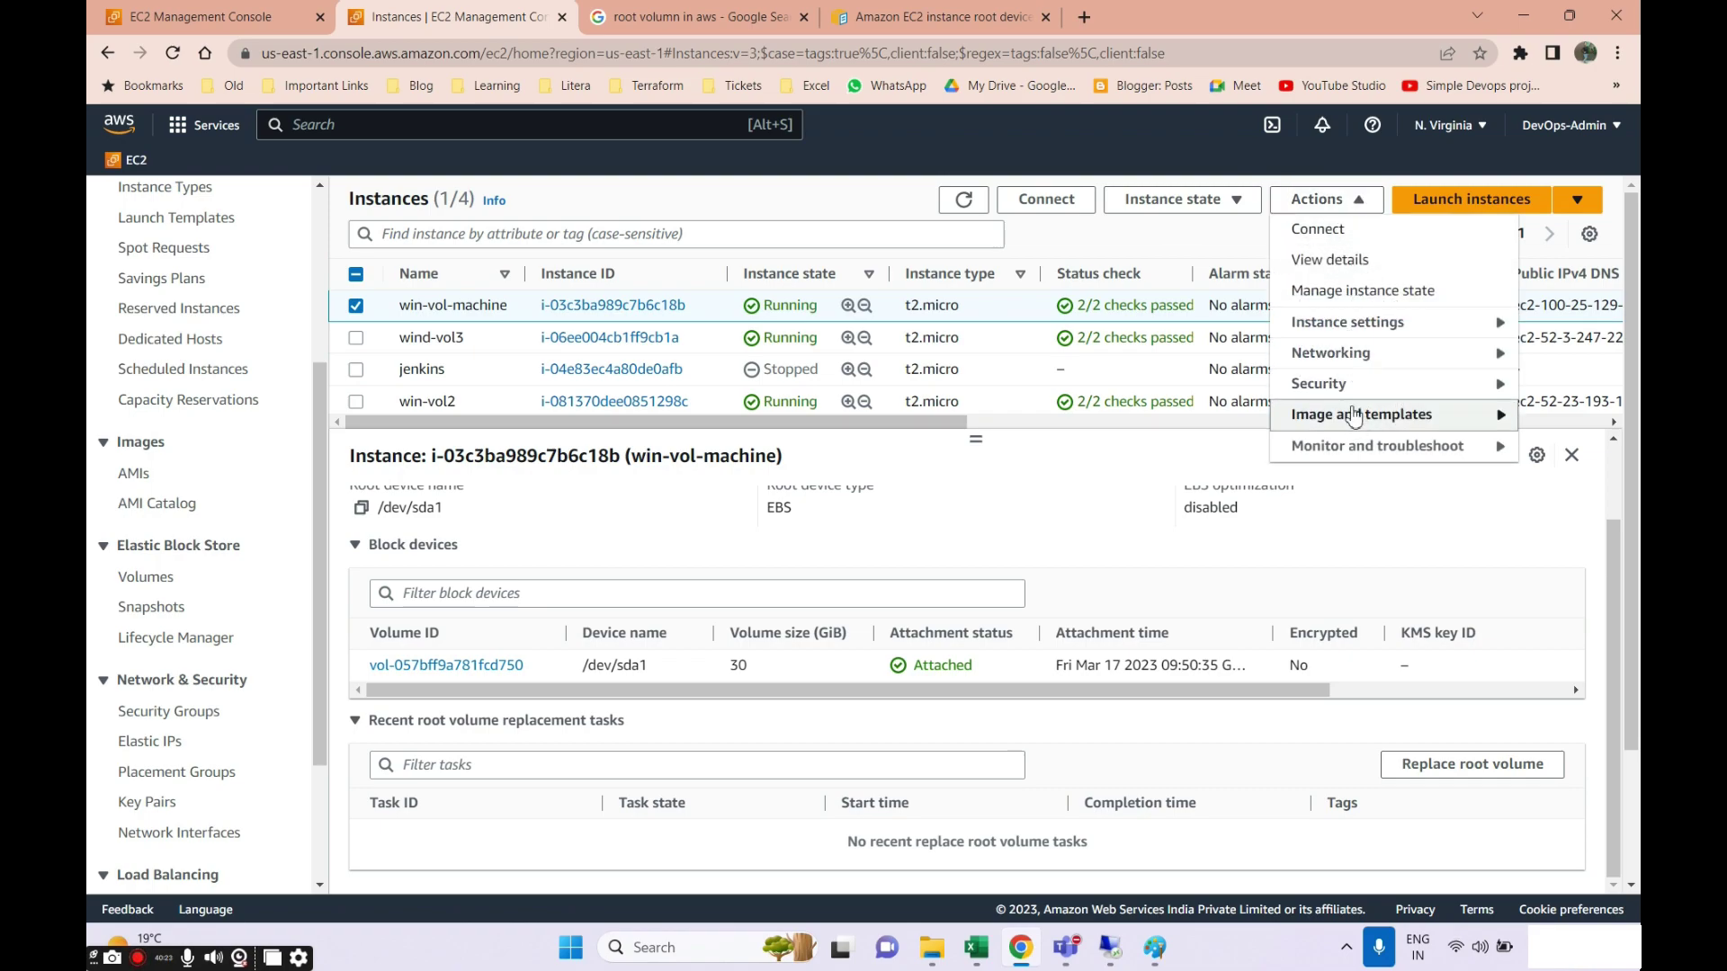
click(1356, 322)
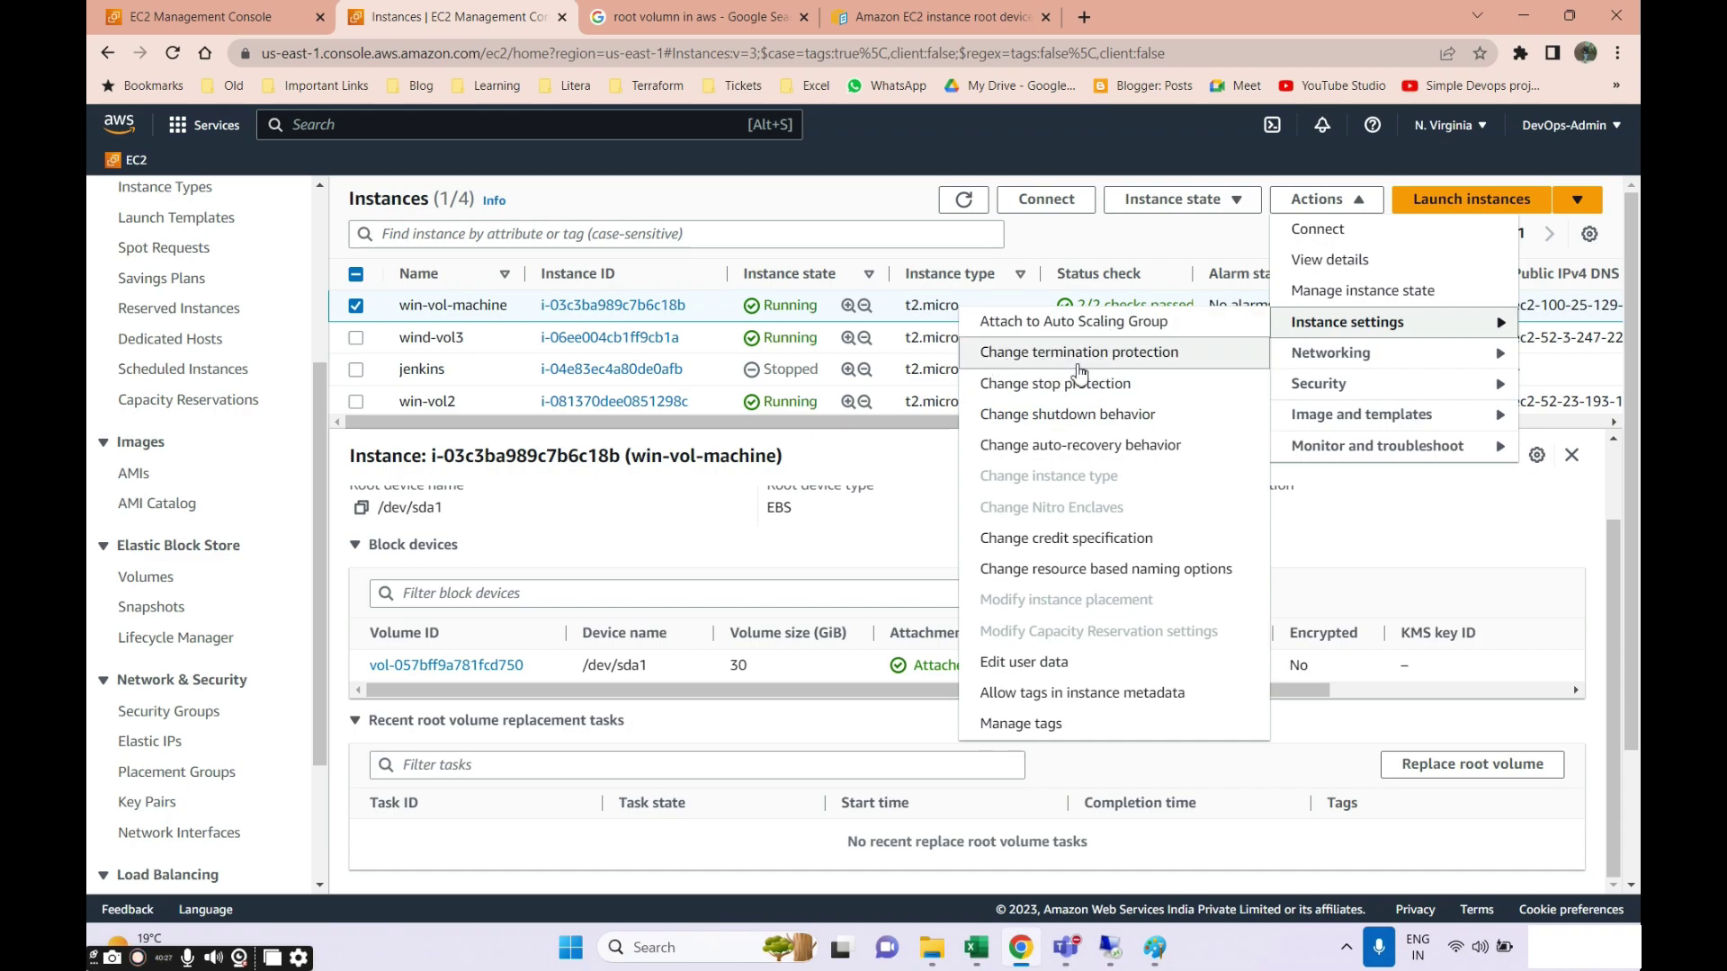
click(1125, 353)
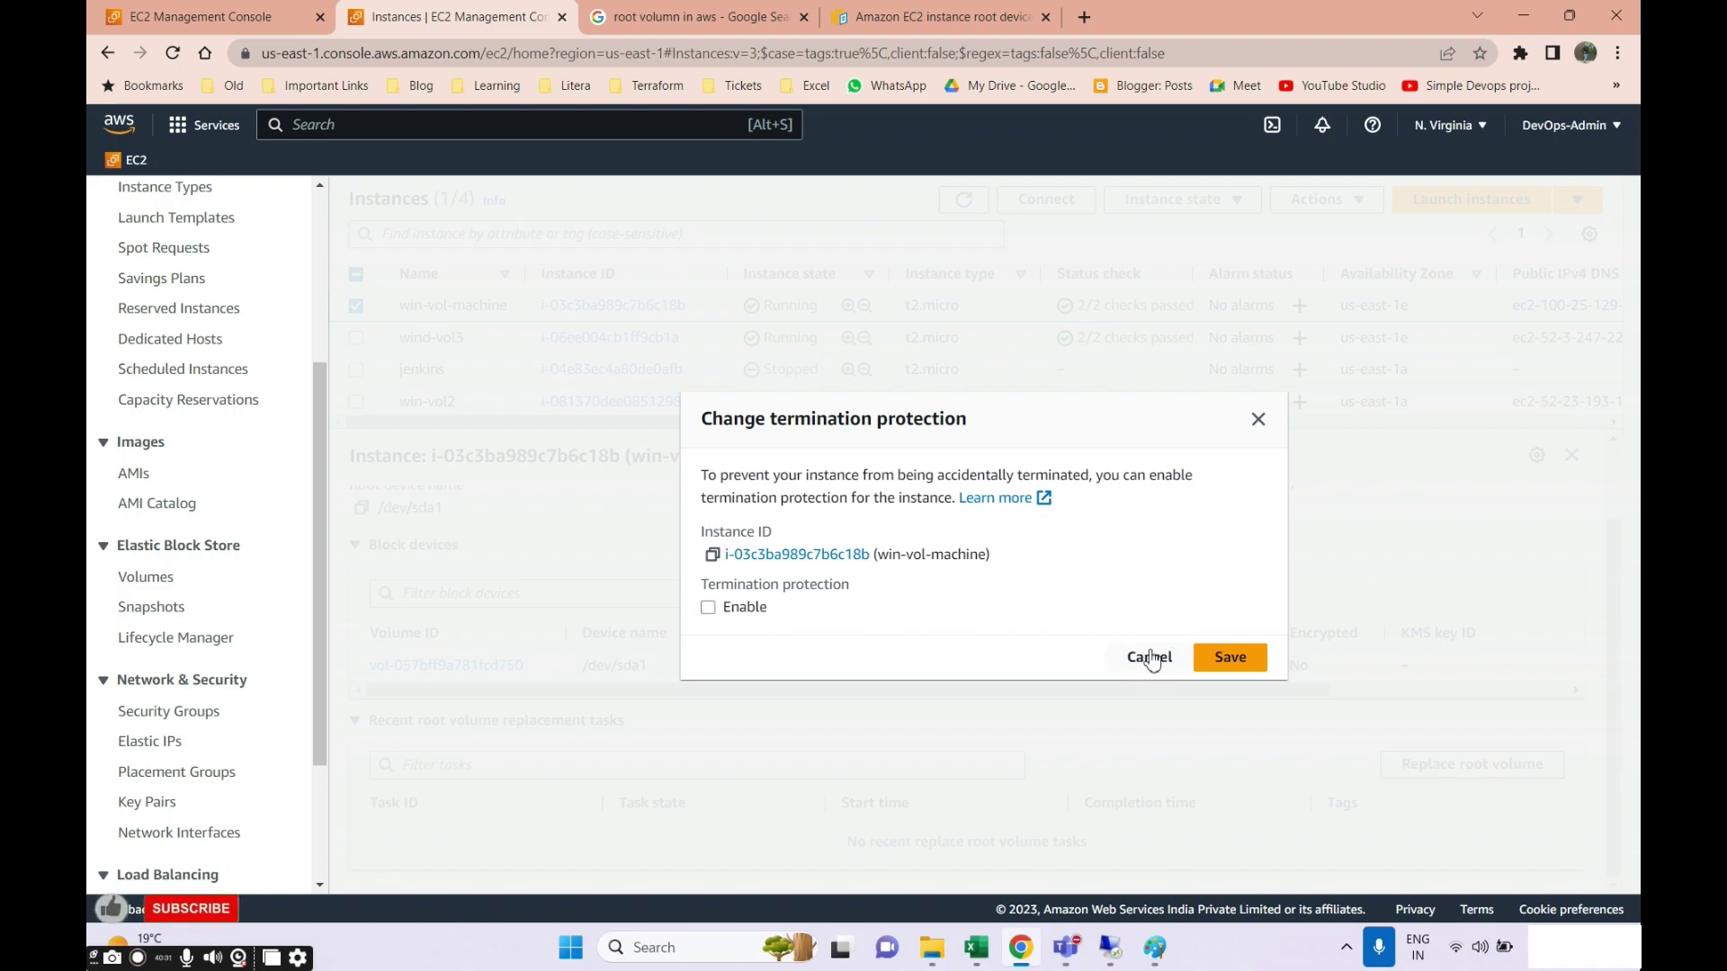
click(1150, 657)
click(1336, 203)
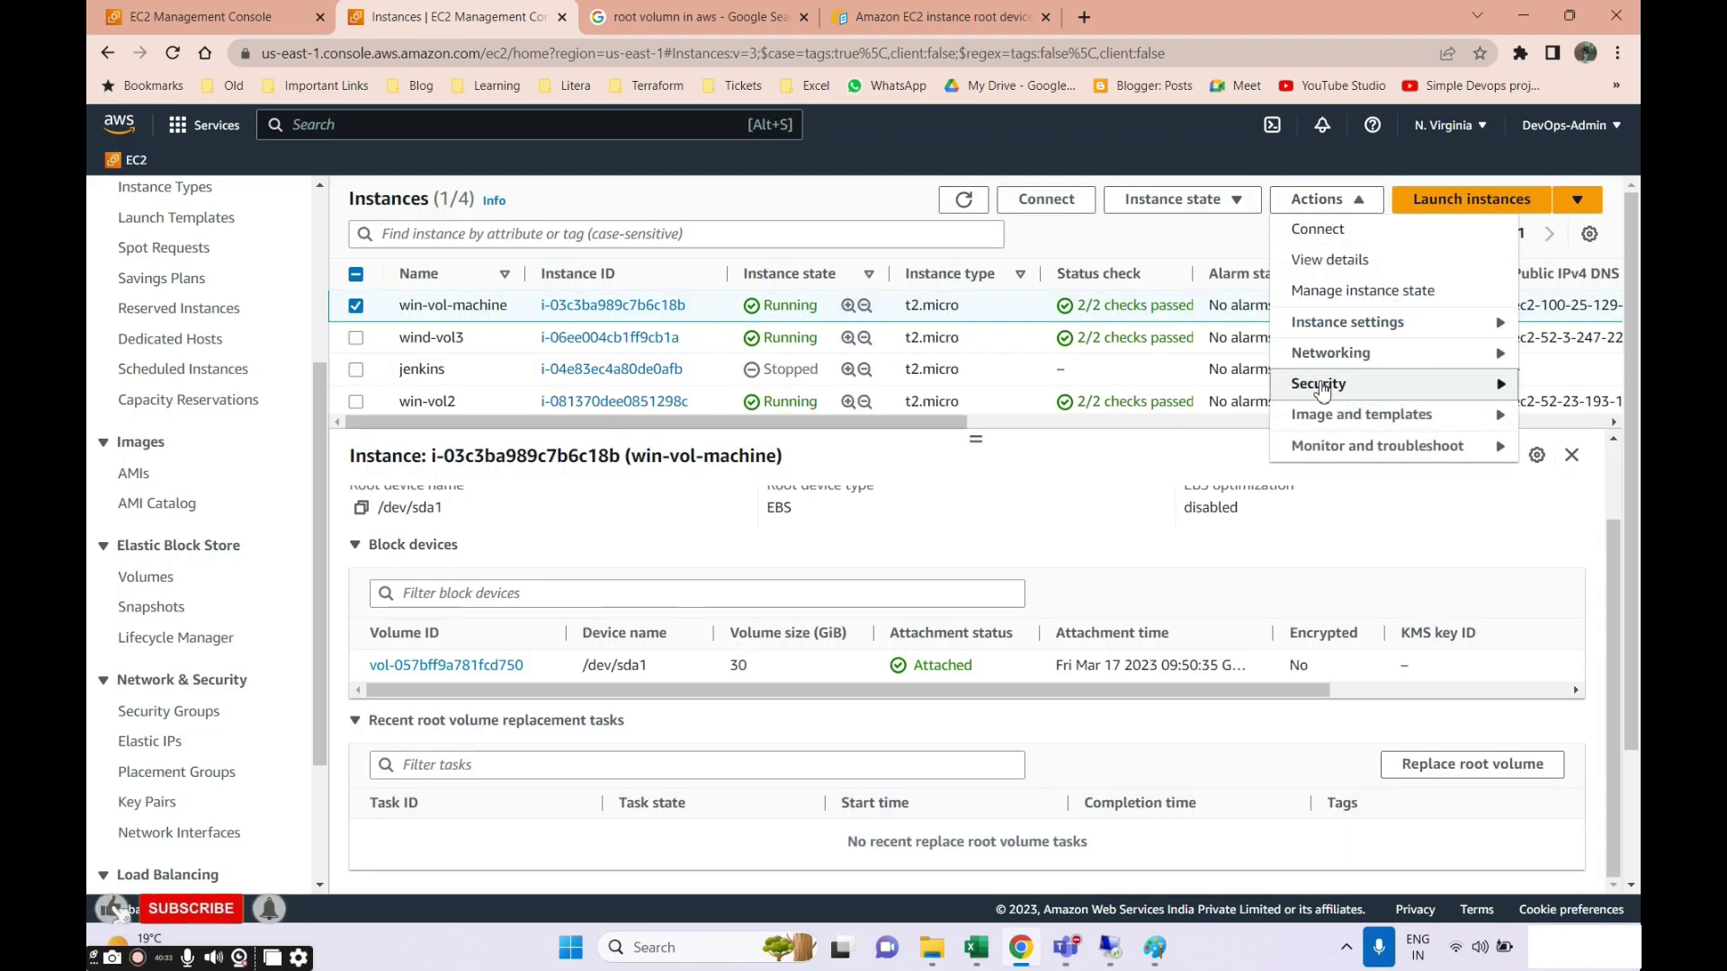
click(1350, 322)
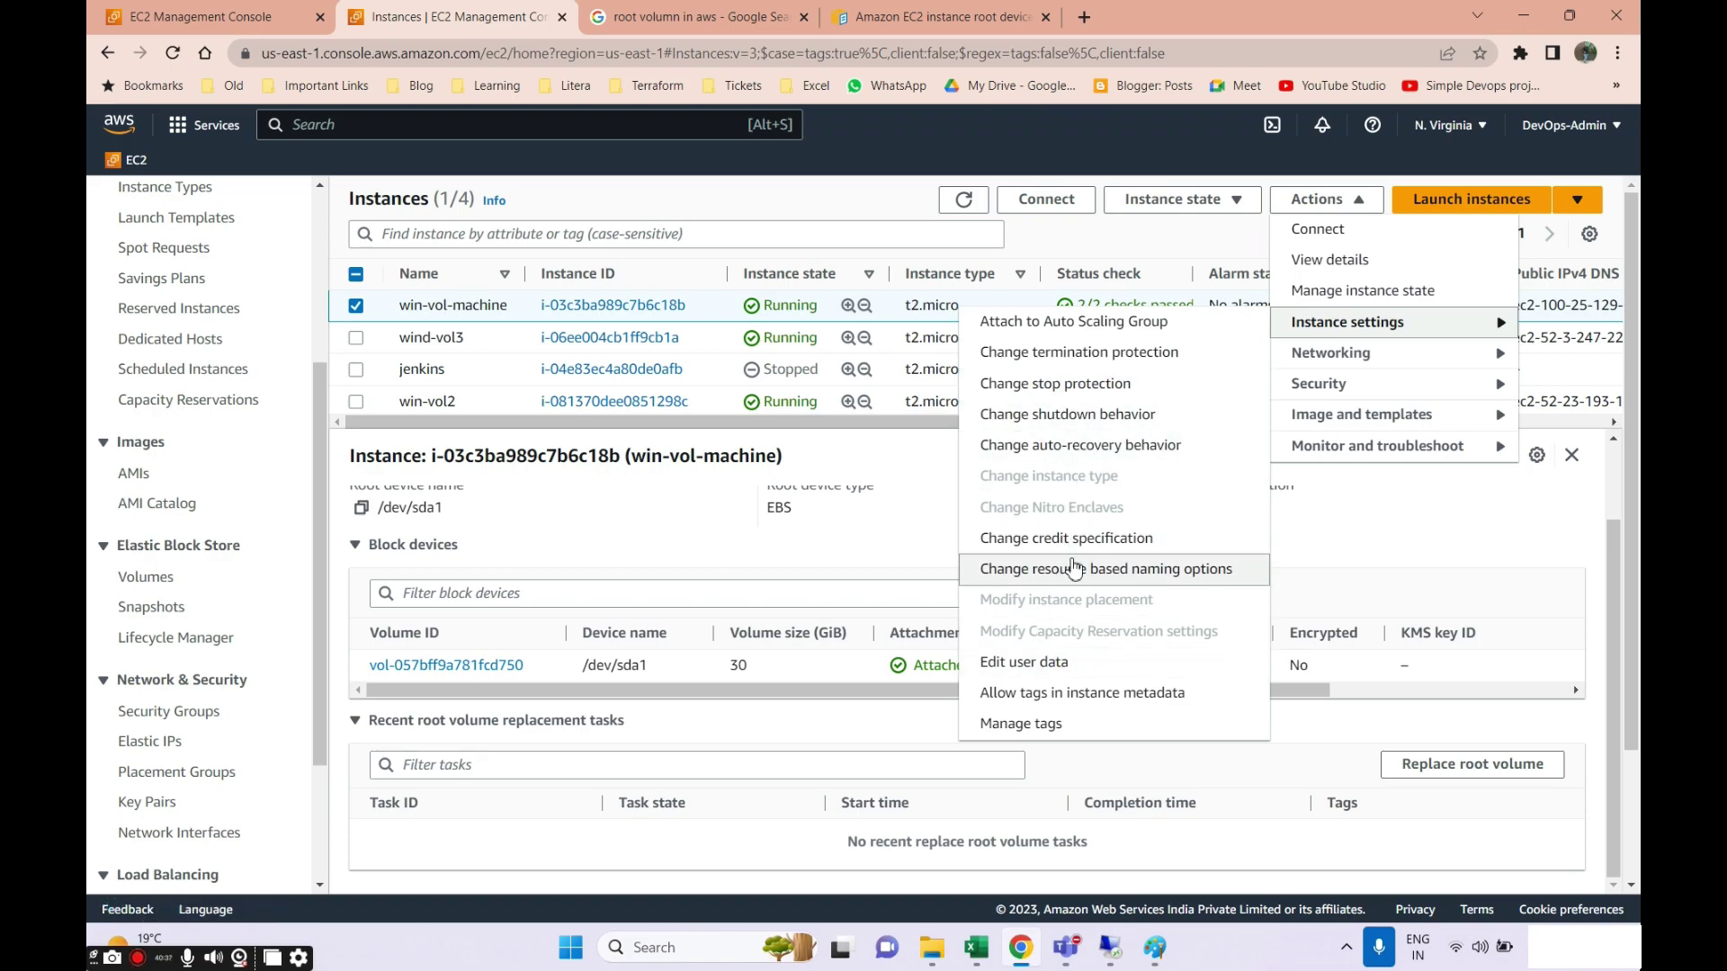
click(469, 448)
click(356, 305)
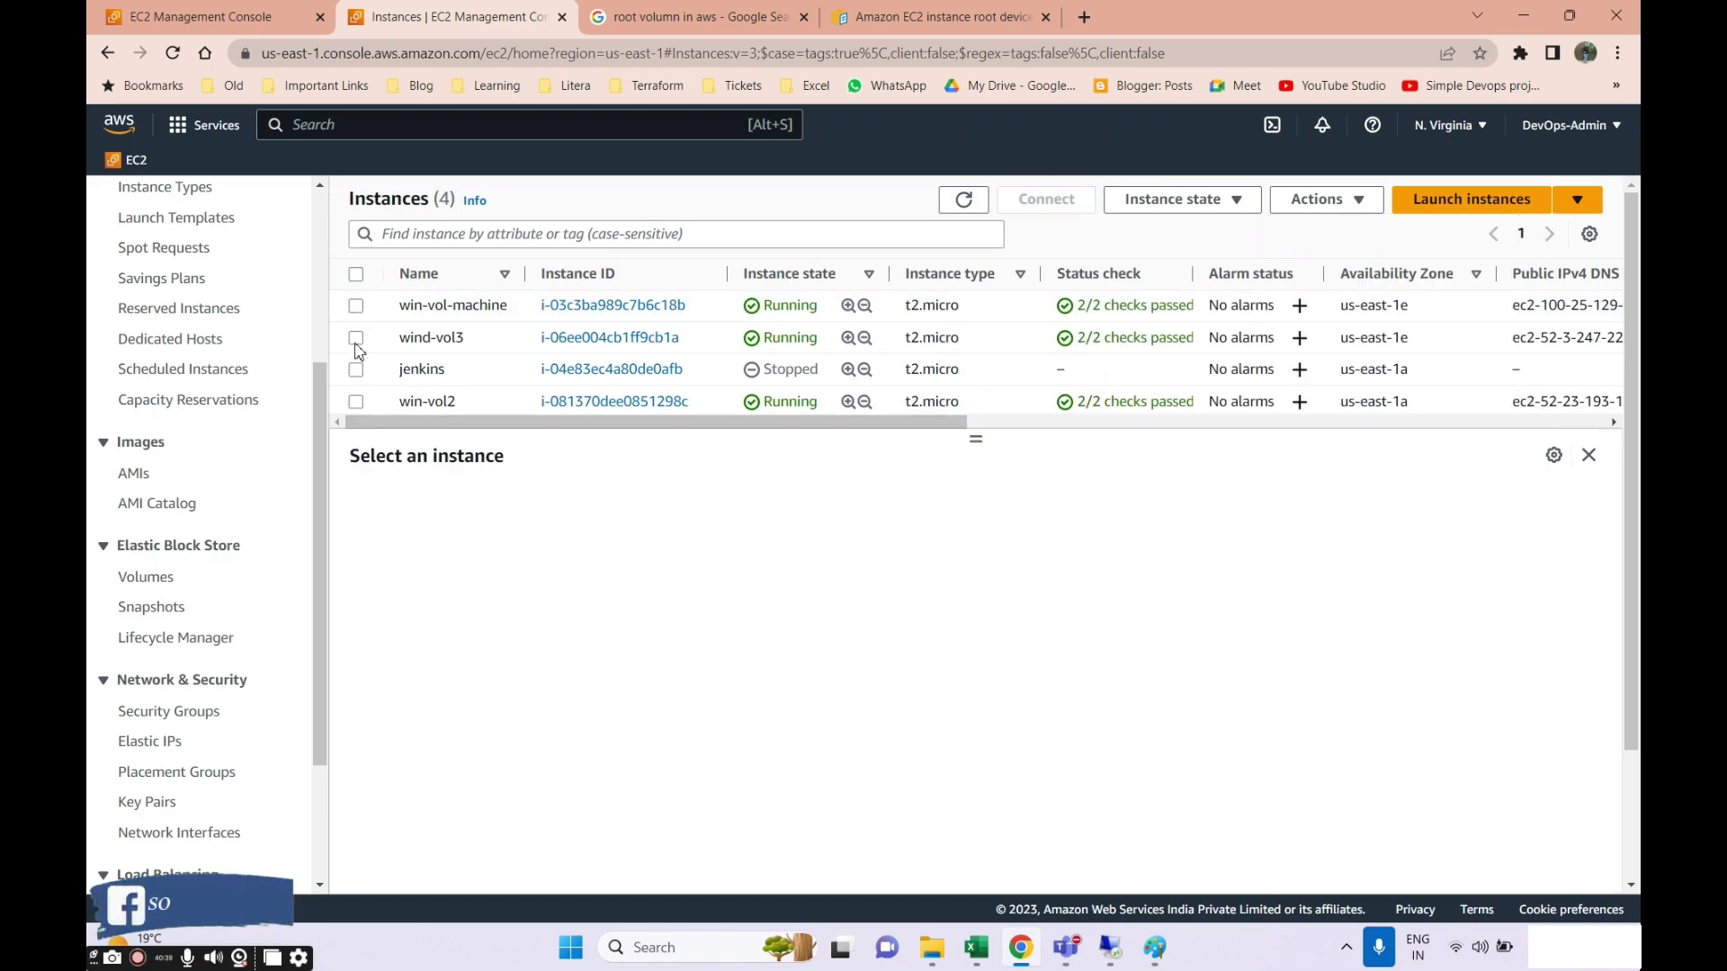
Cancel wind-vol3's termination protection dialog, review its 30 GiB and 6 GiB block devices, then return to the launch form.
click(356, 338)
click(1325, 200)
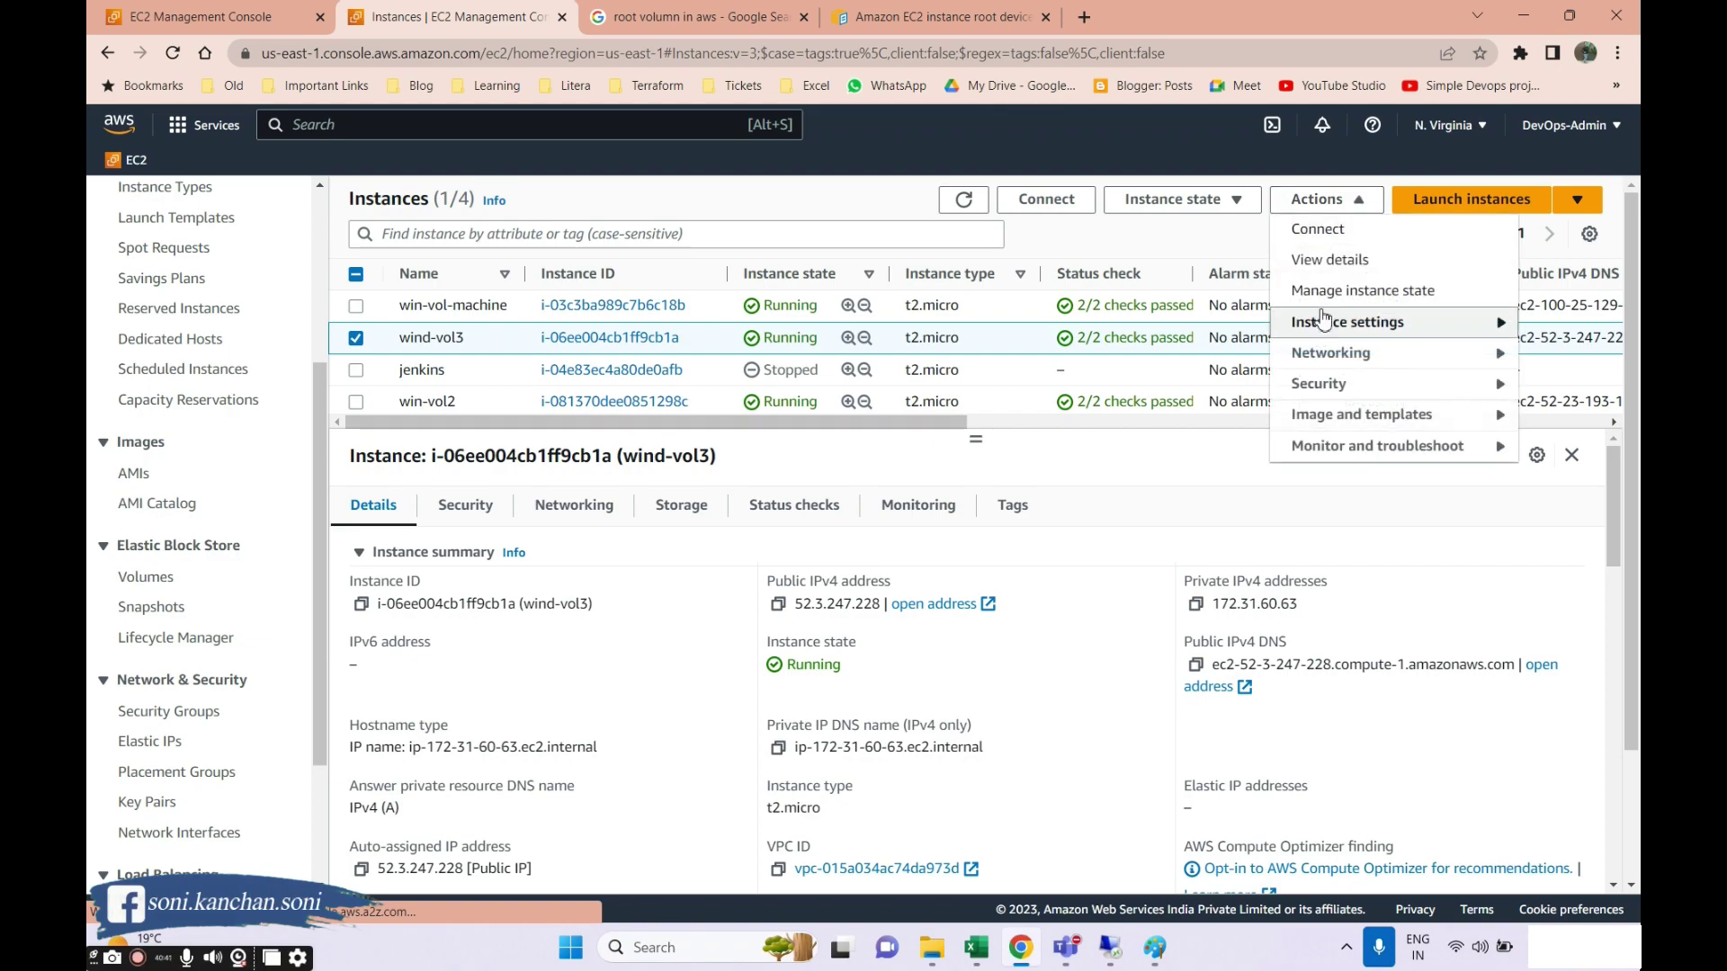
mouse_move(1322, 319)
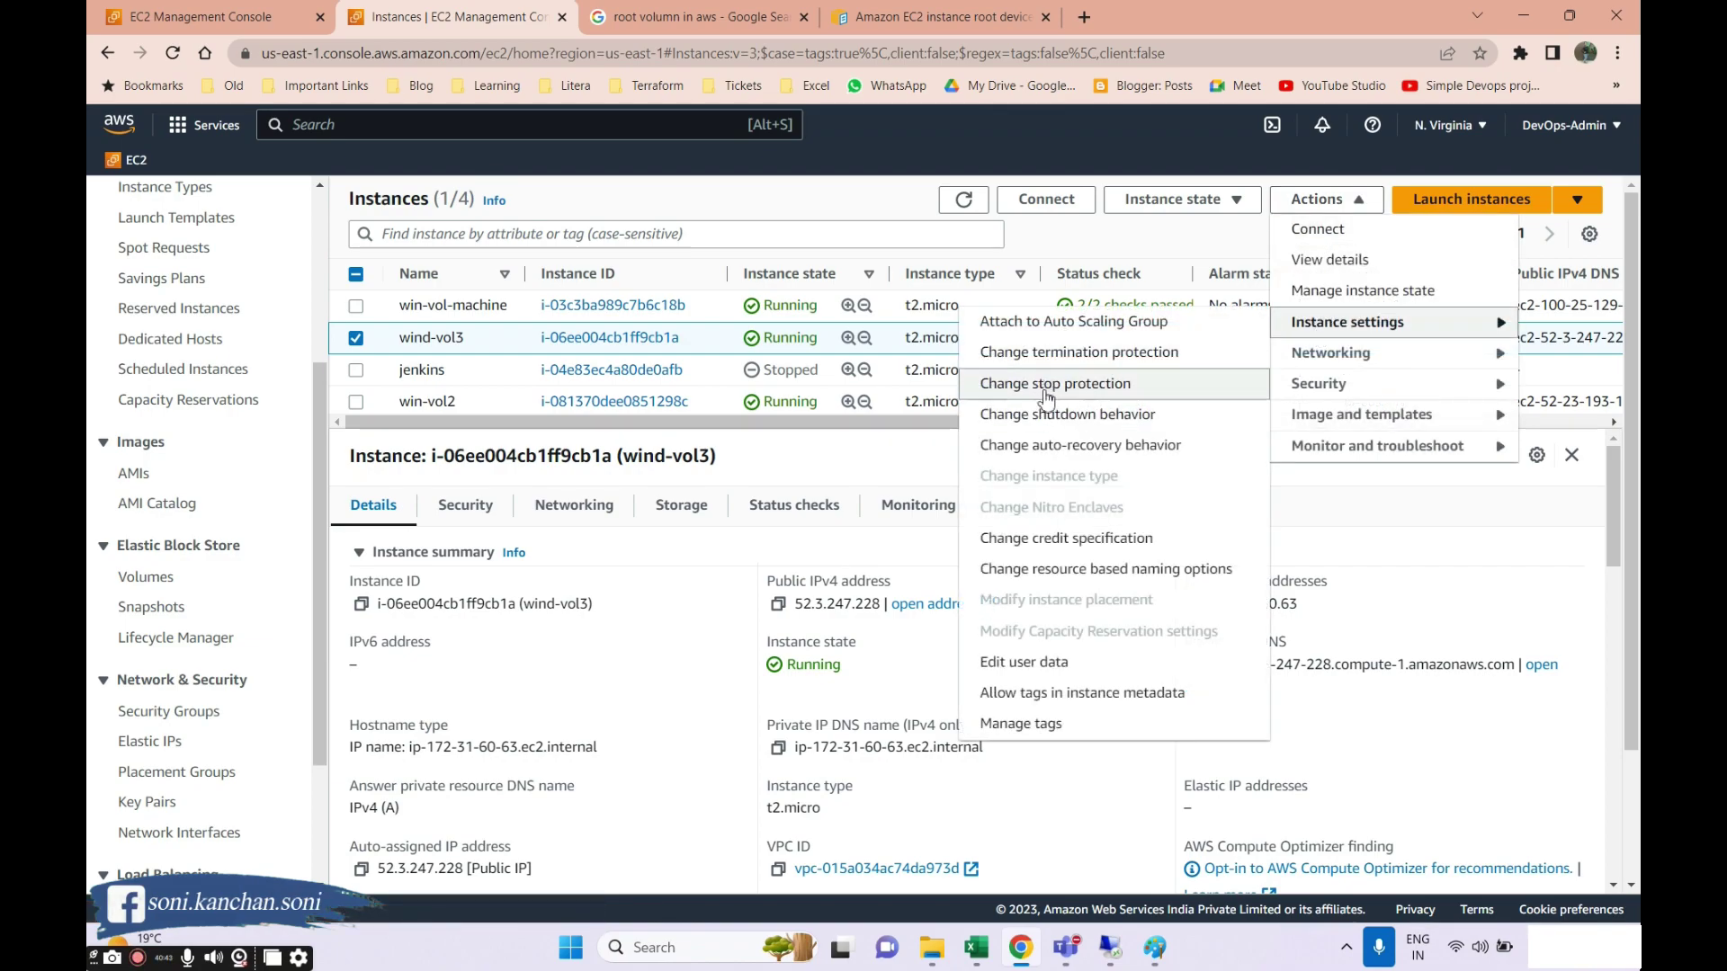
click(1041, 352)
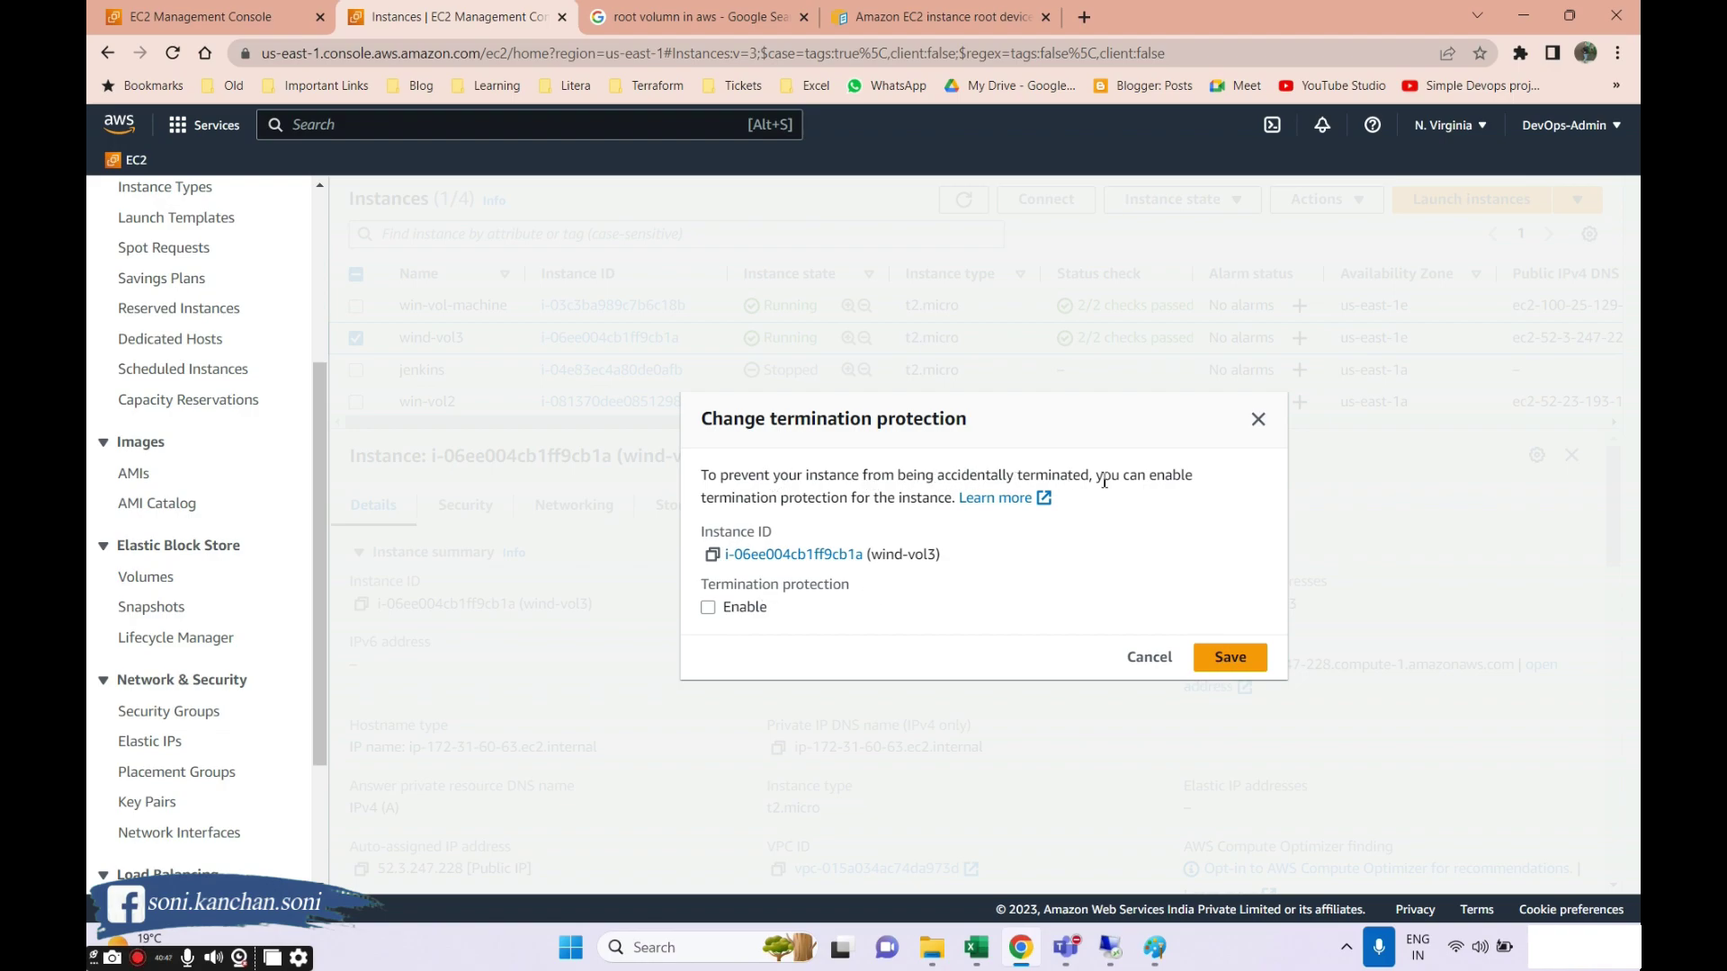
click(1160, 657)
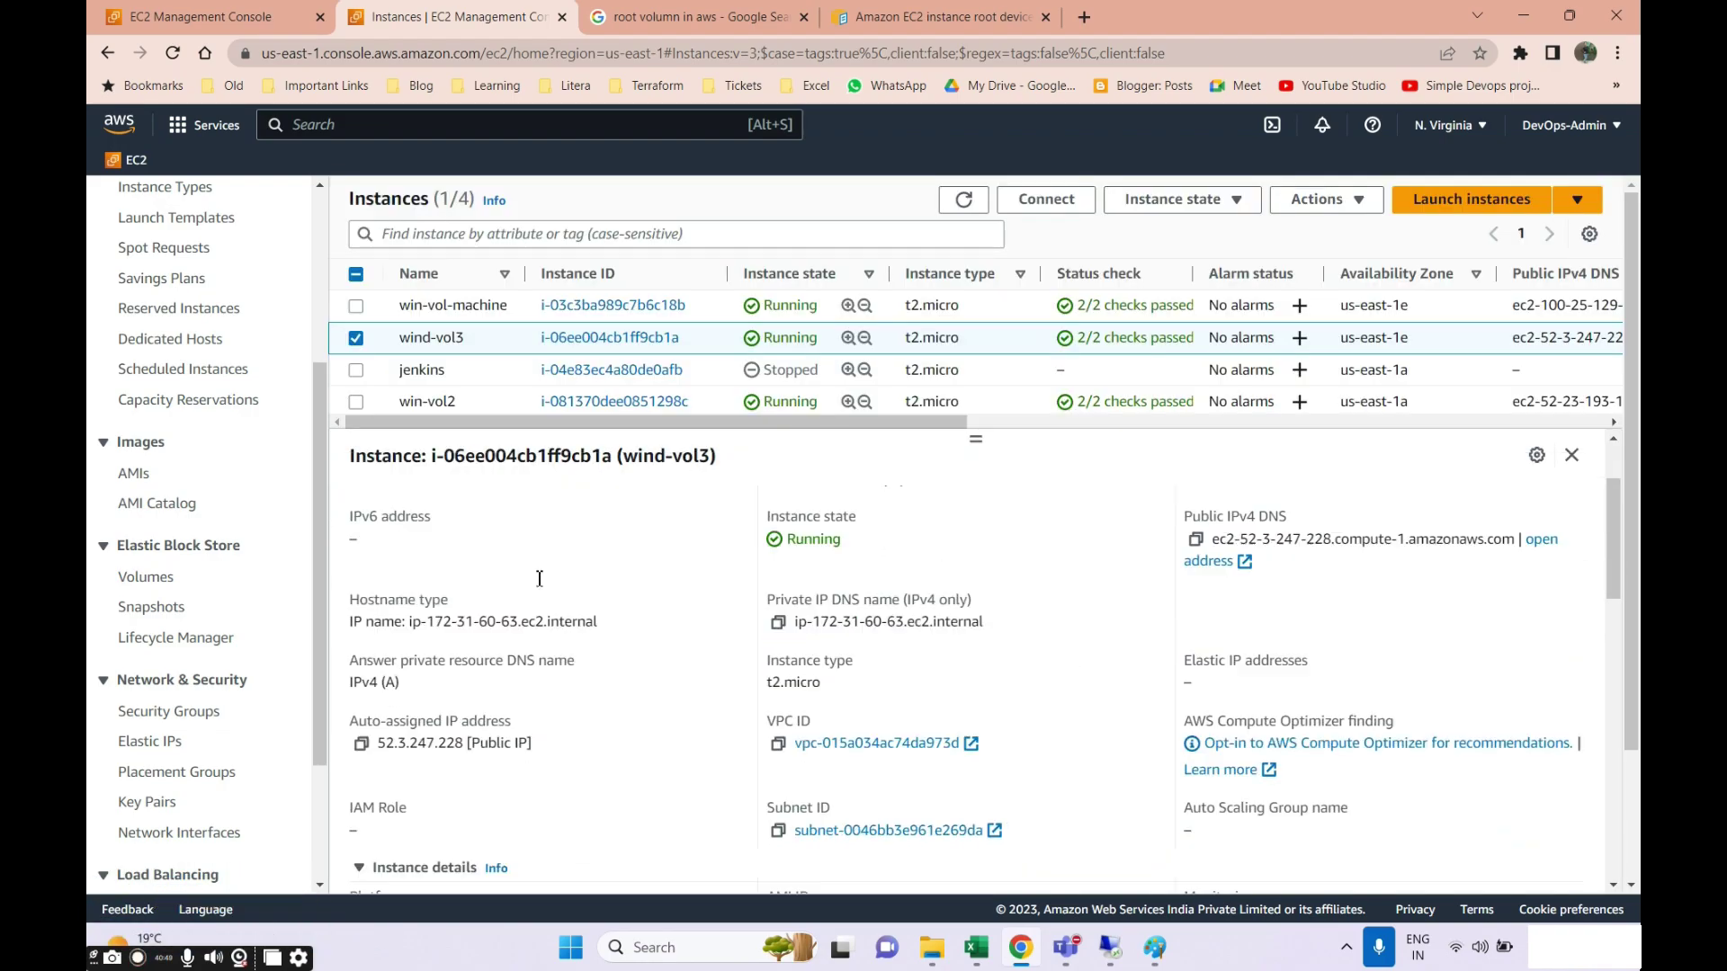
click(681, 502)
scroll(810, 648, down, 3)
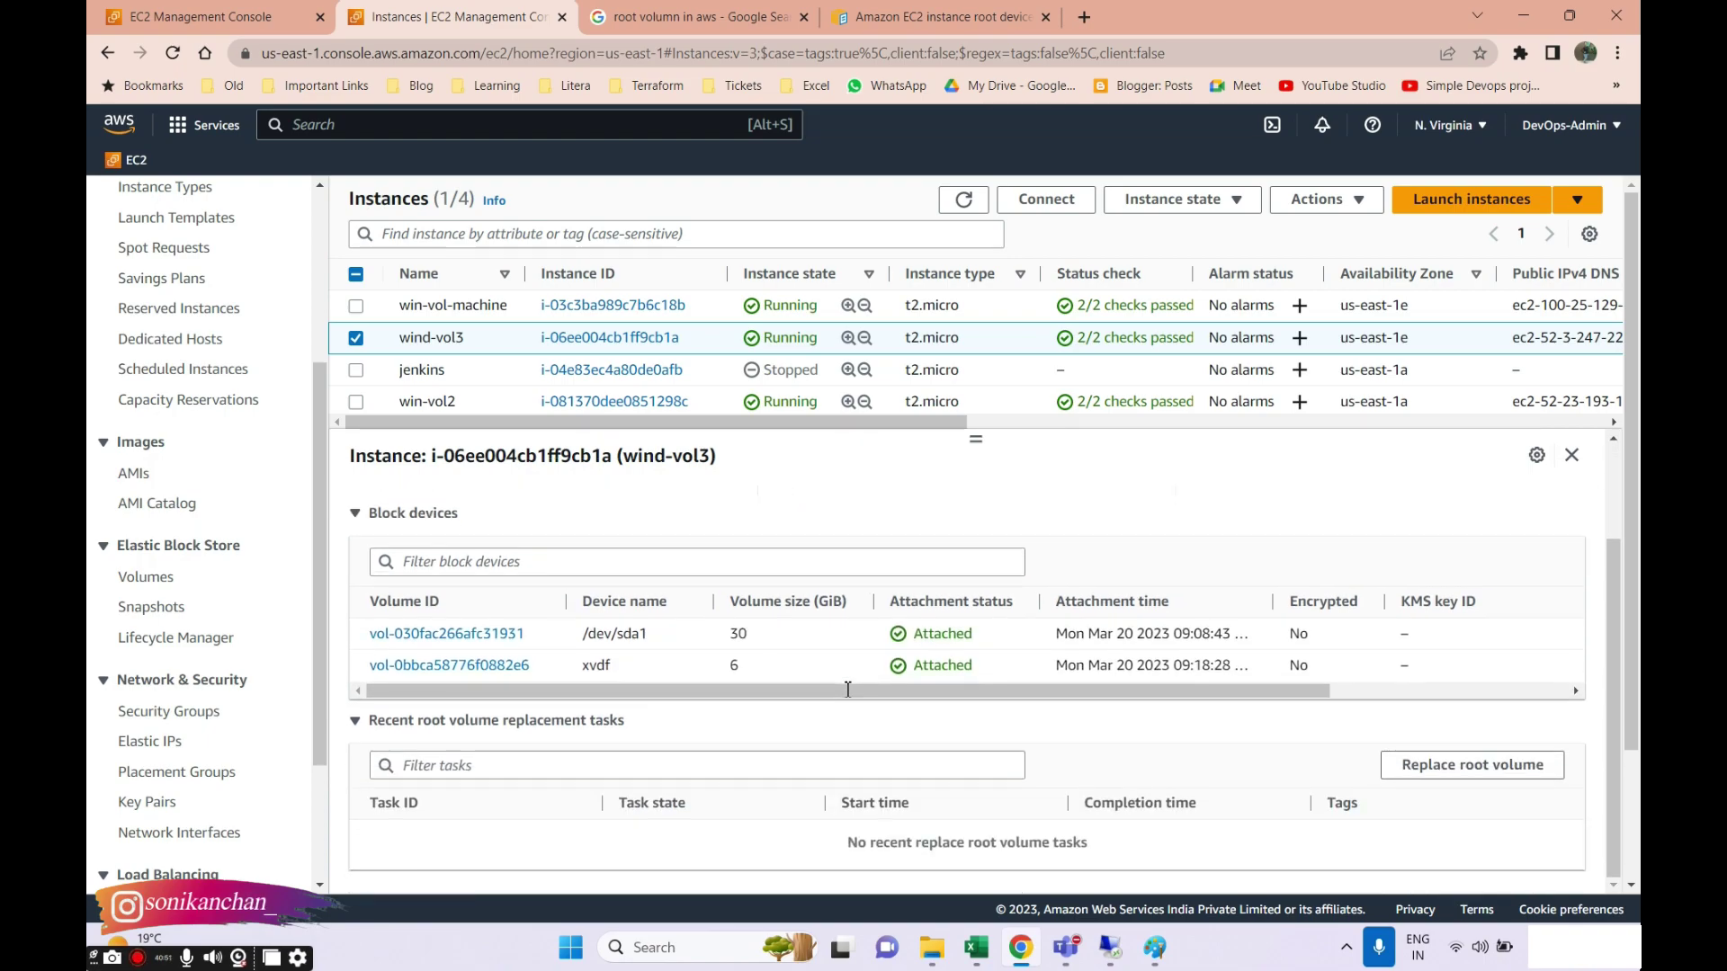
drag(846, 695, 633, 711)
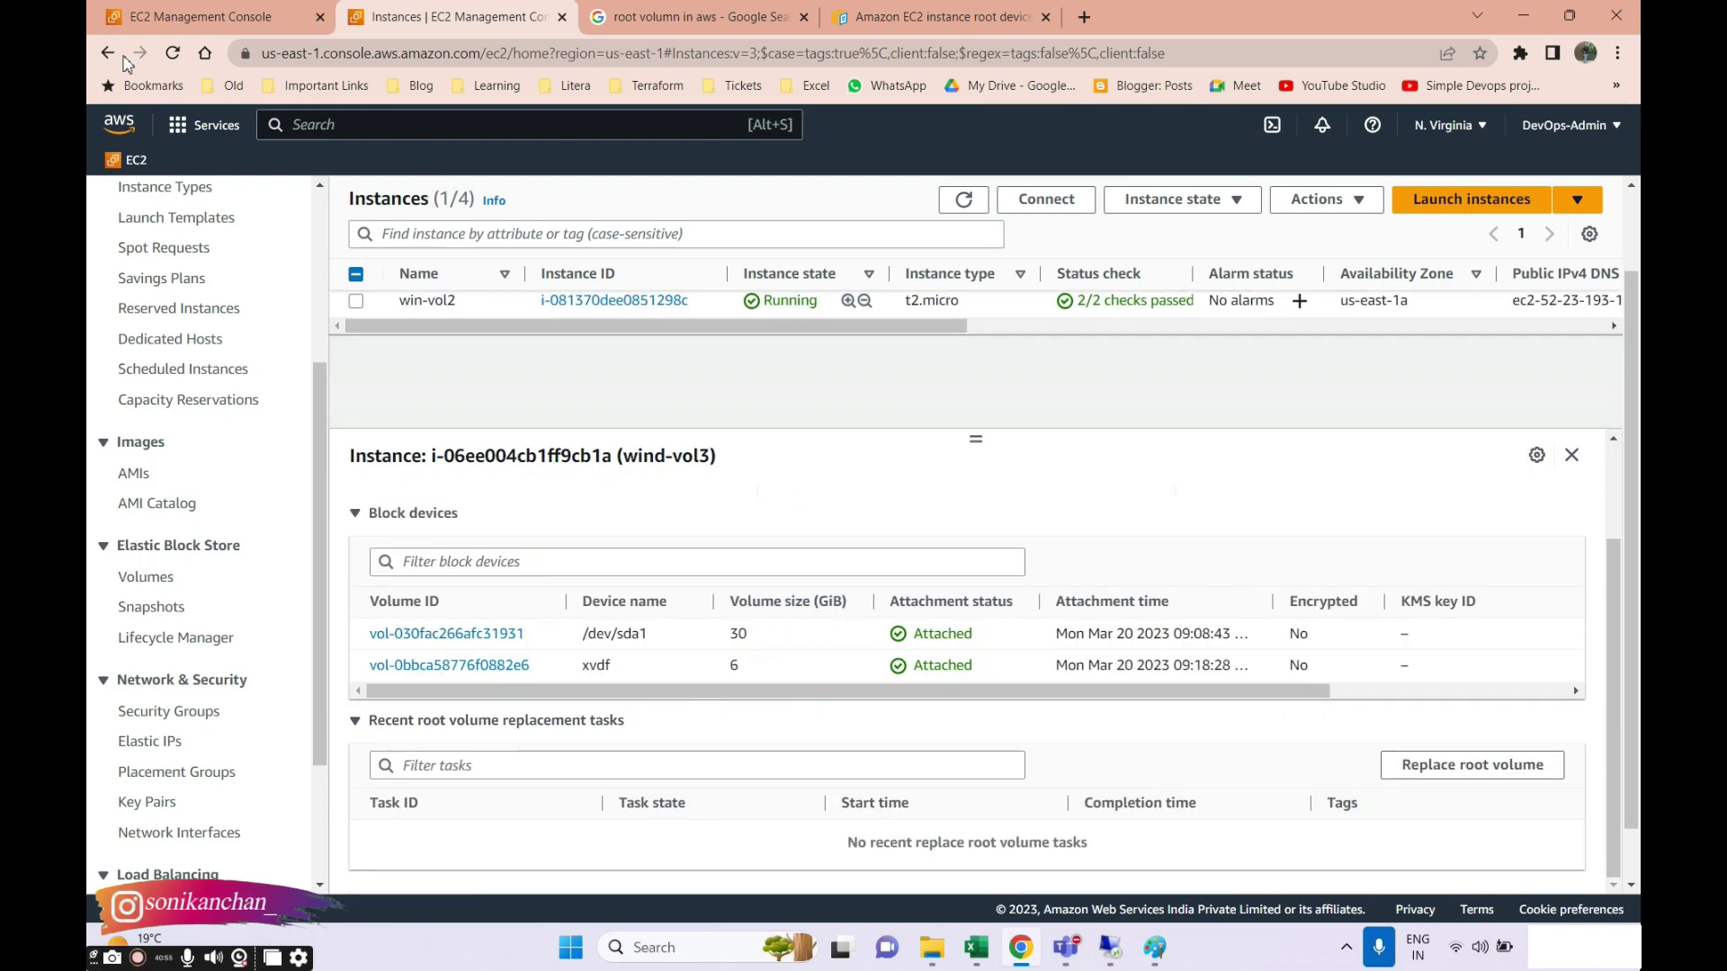
click(167, 30)
click(277, 551)
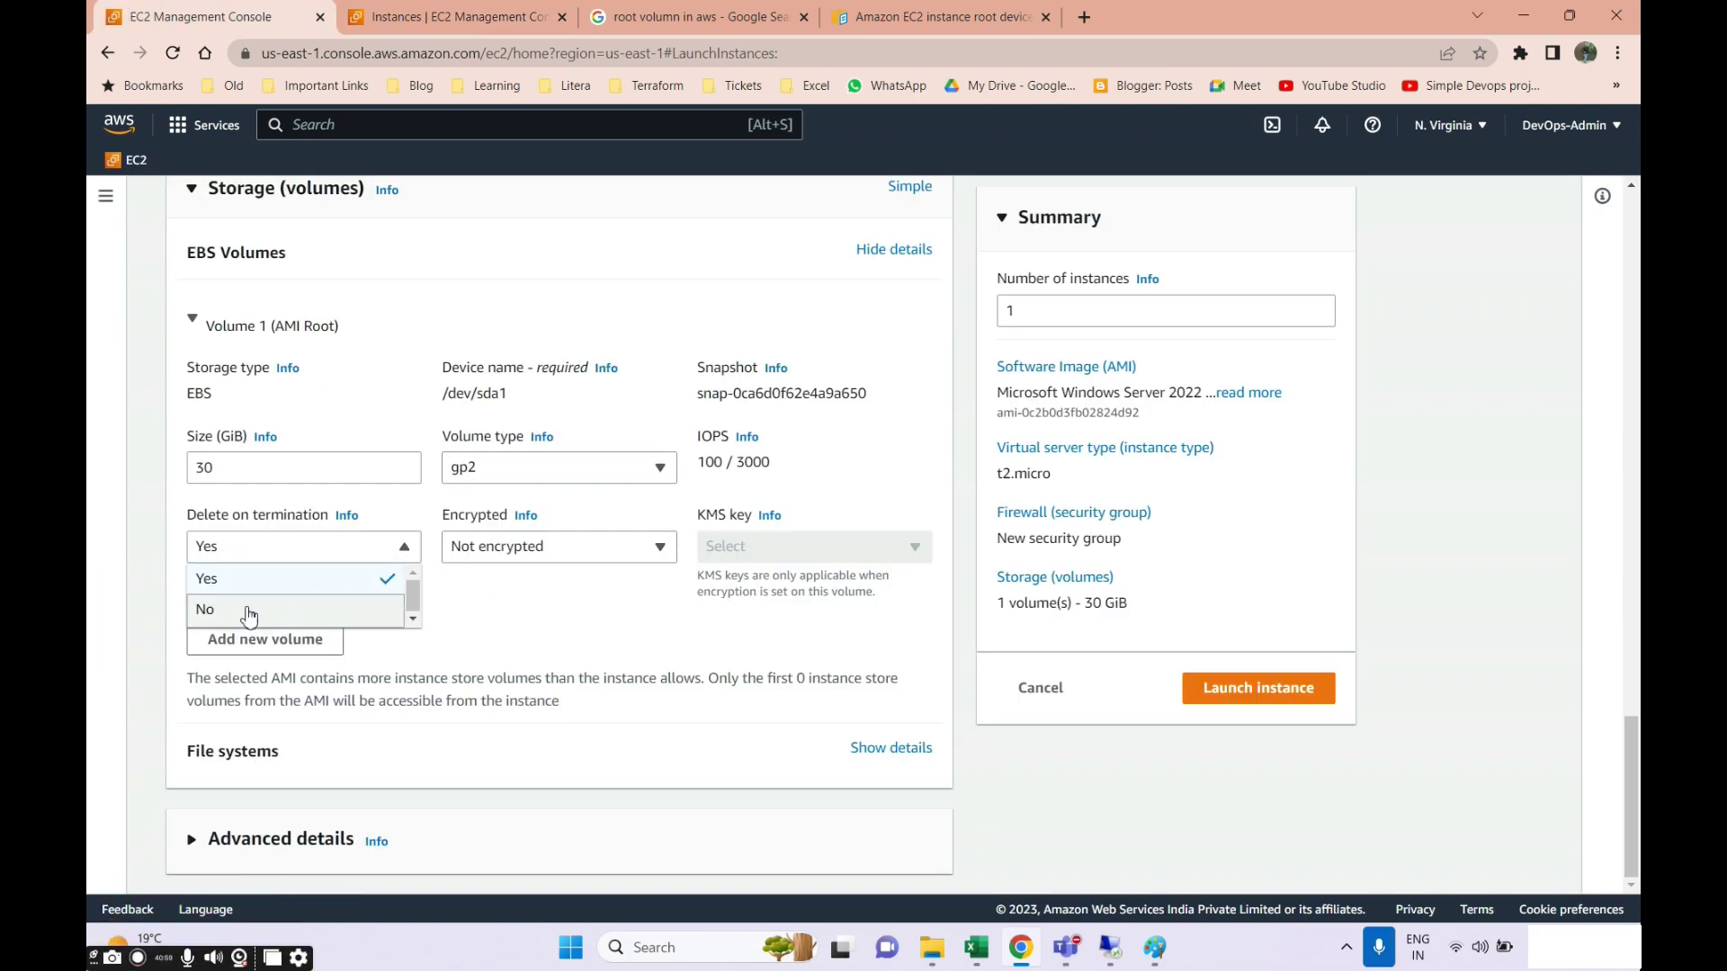
Set the new instance's root volume Delete on termination to No, then open the Volumes list.
click(208, 613)
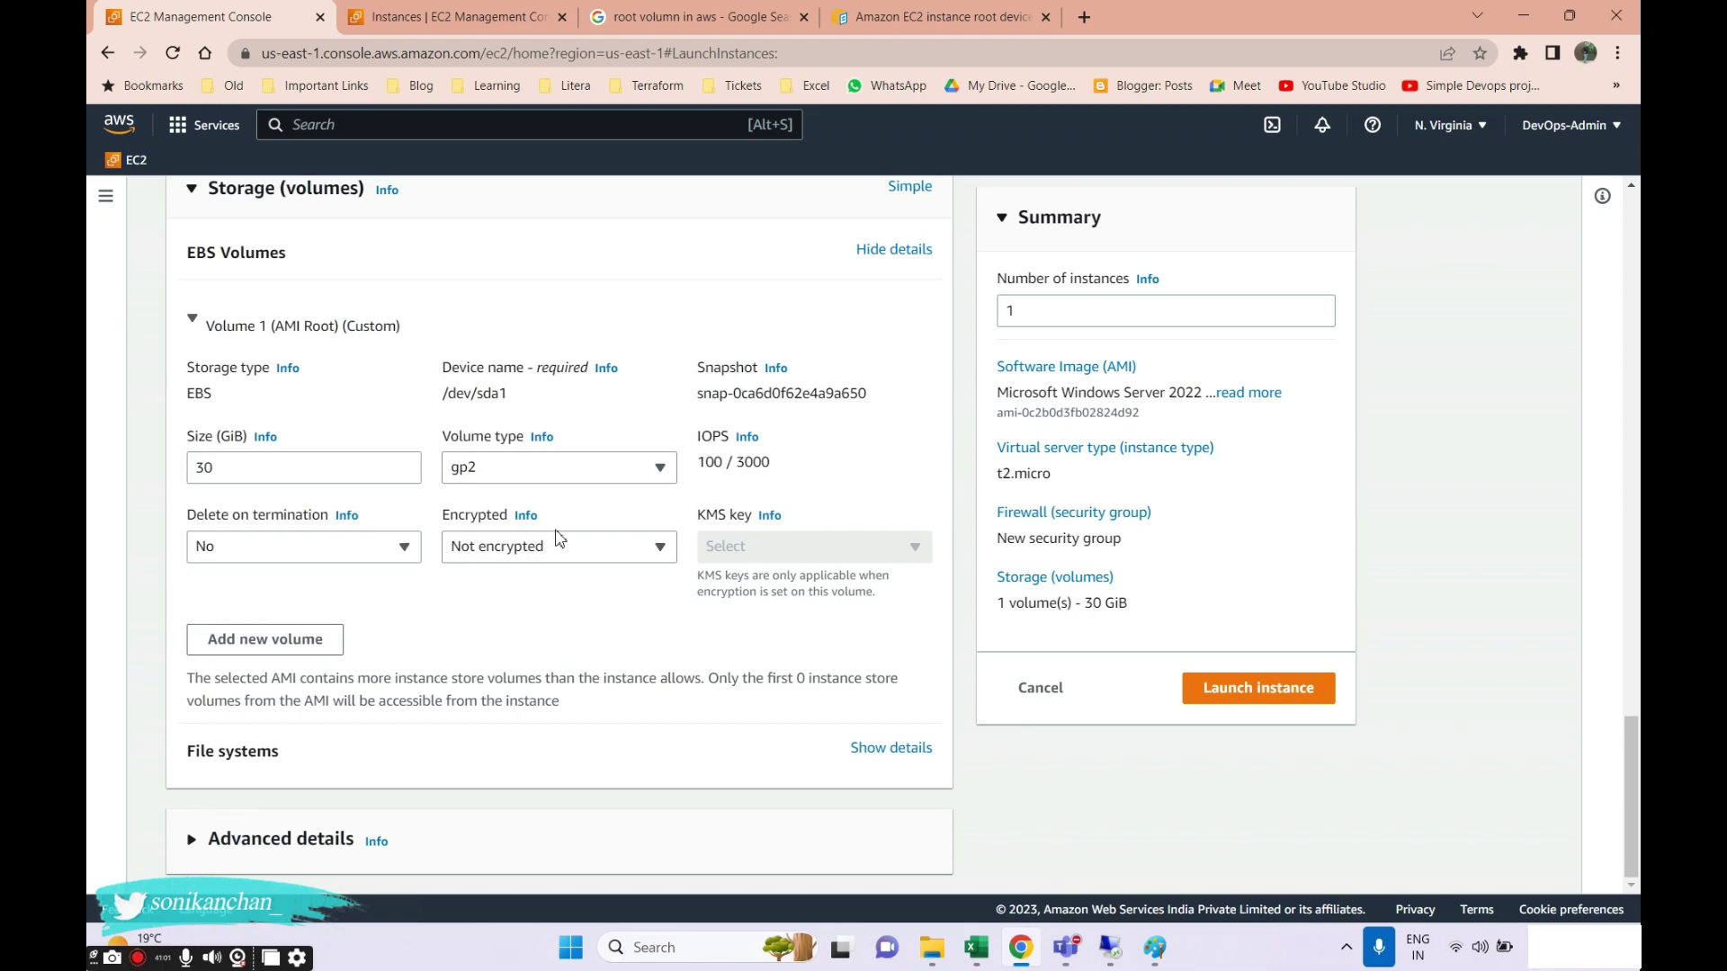
scroll(597, 551, up, 10)
scroll(504, 511, up, 8)
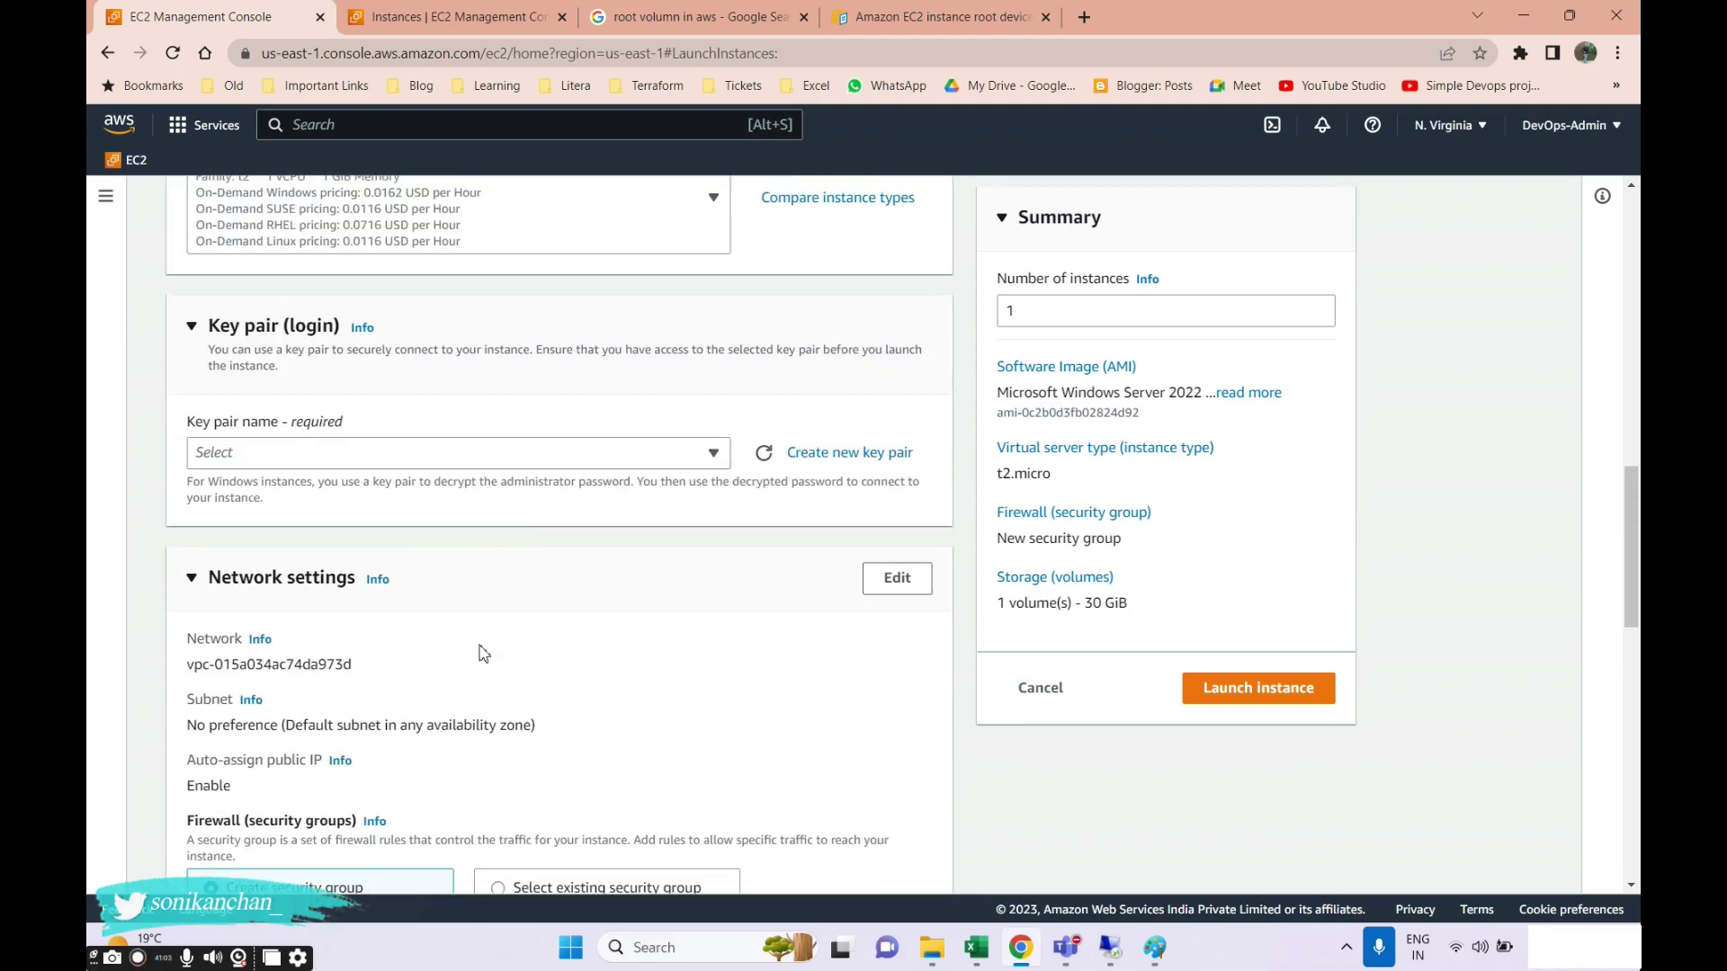
scroll(654, 537, down, 7)
scroll(654, 537, down, 8)
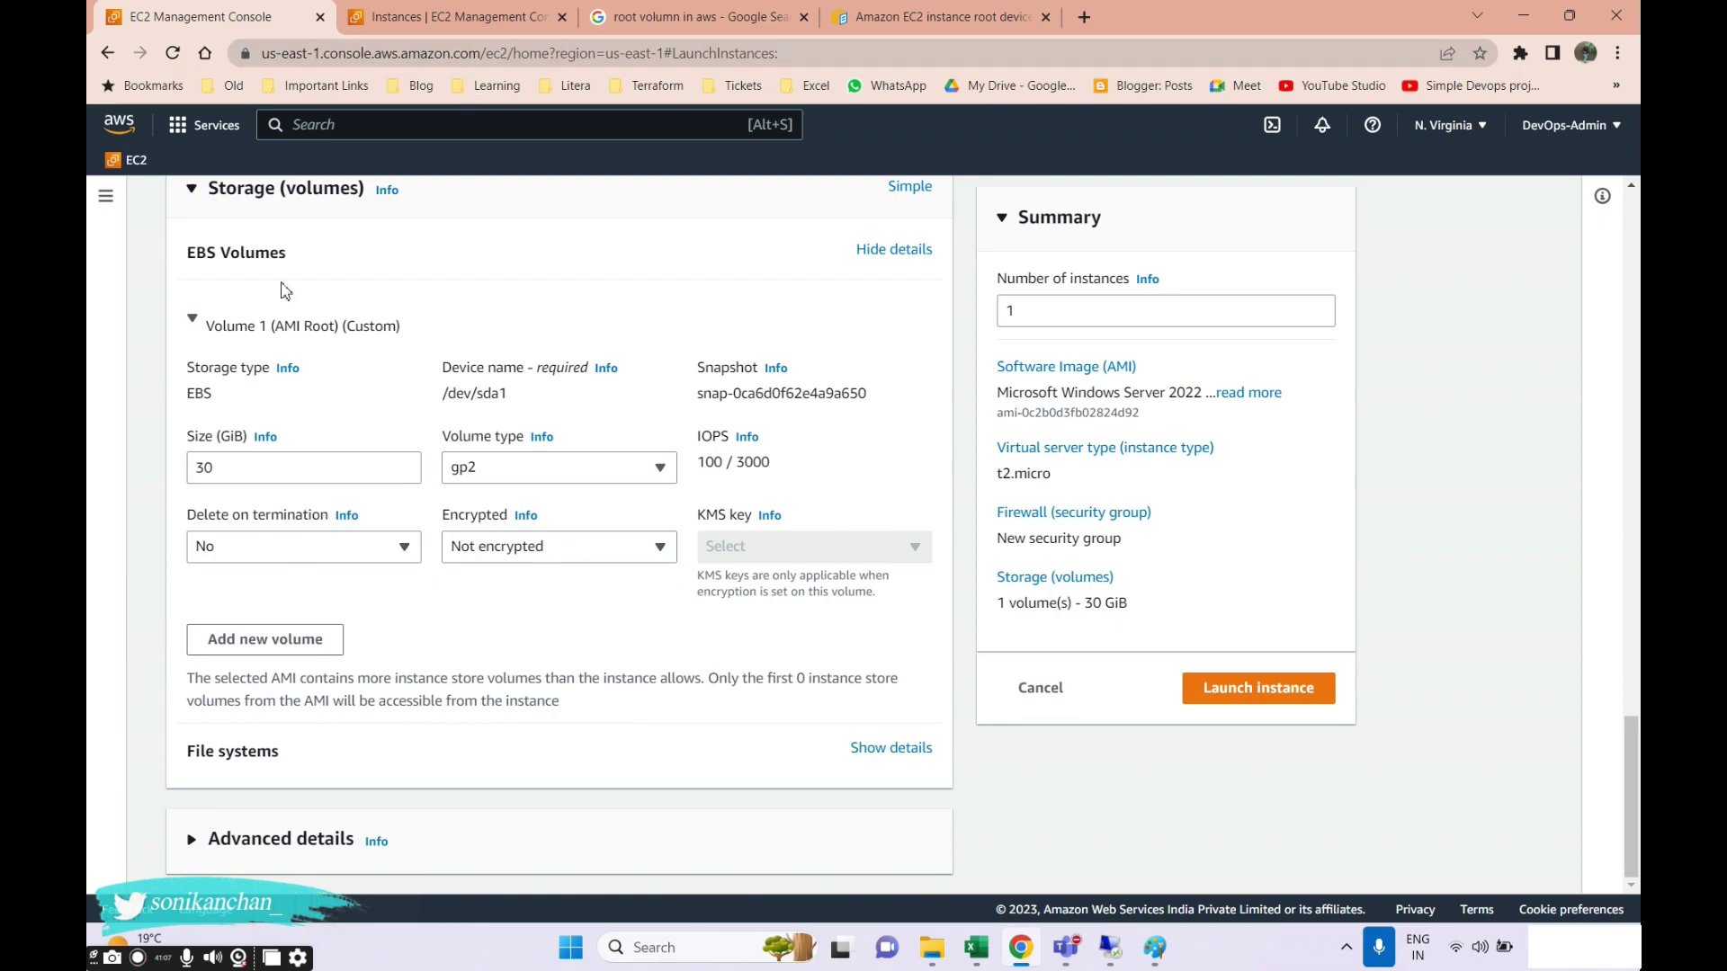
click(422, 20)
click(145, 577)
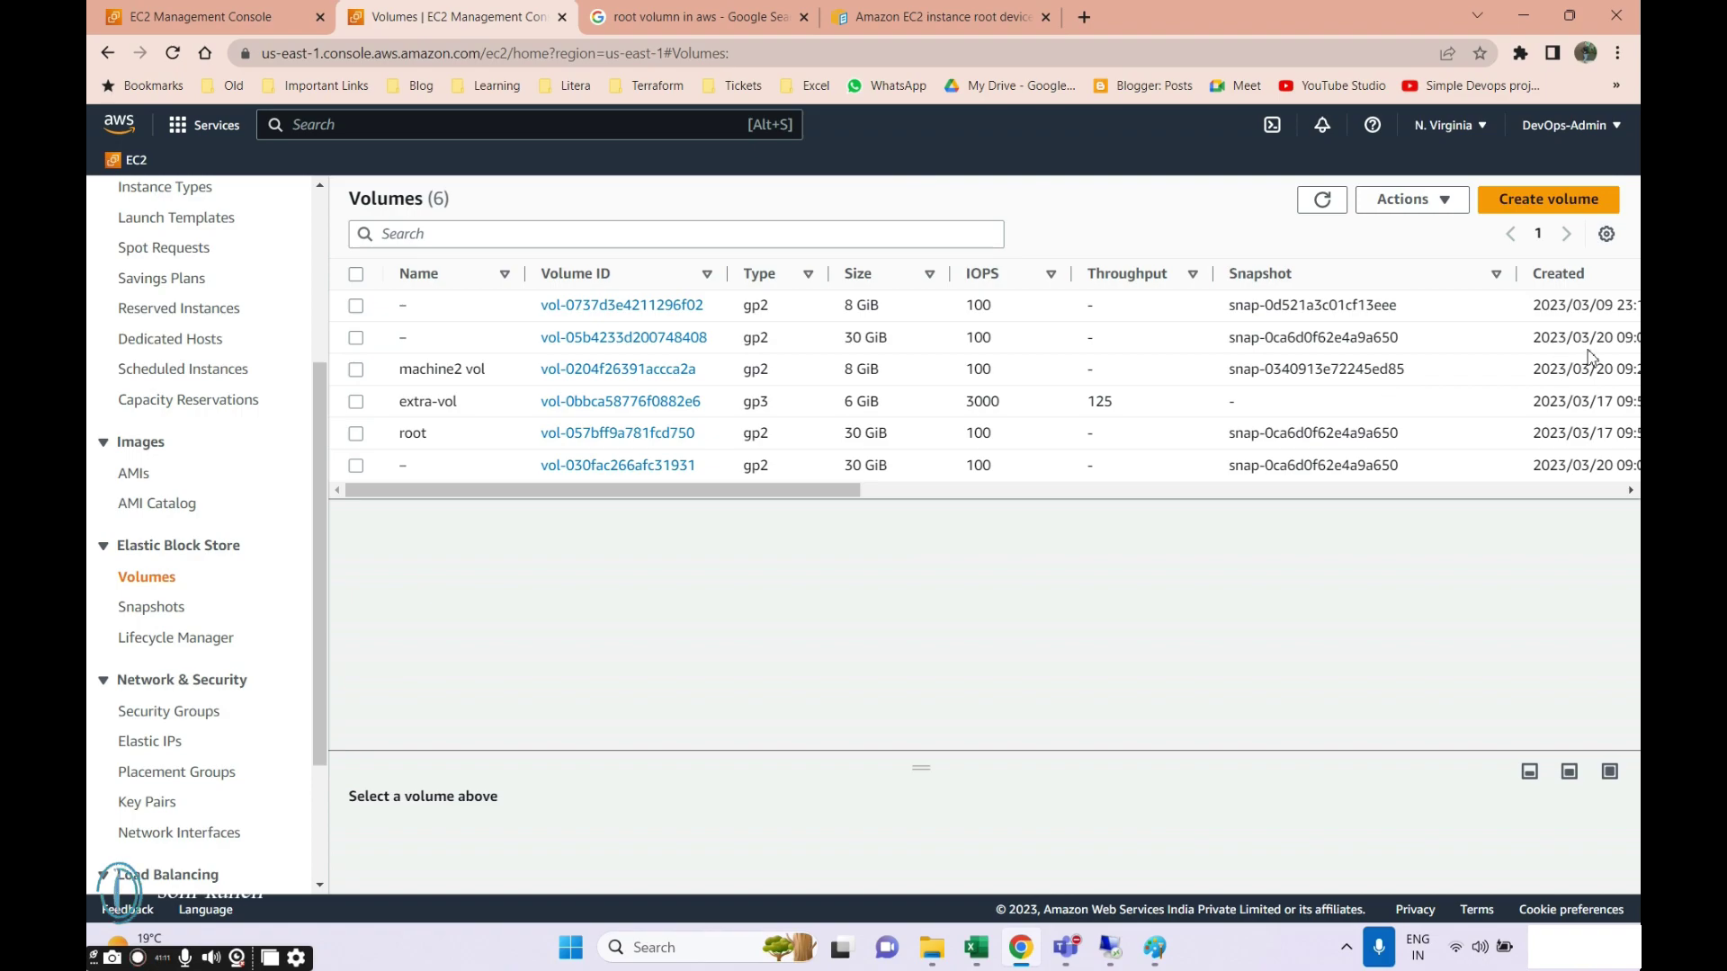
Inspect the 30 GiB root volume's row details in Volumes, then open the Snapshots page.
click(165, 20)
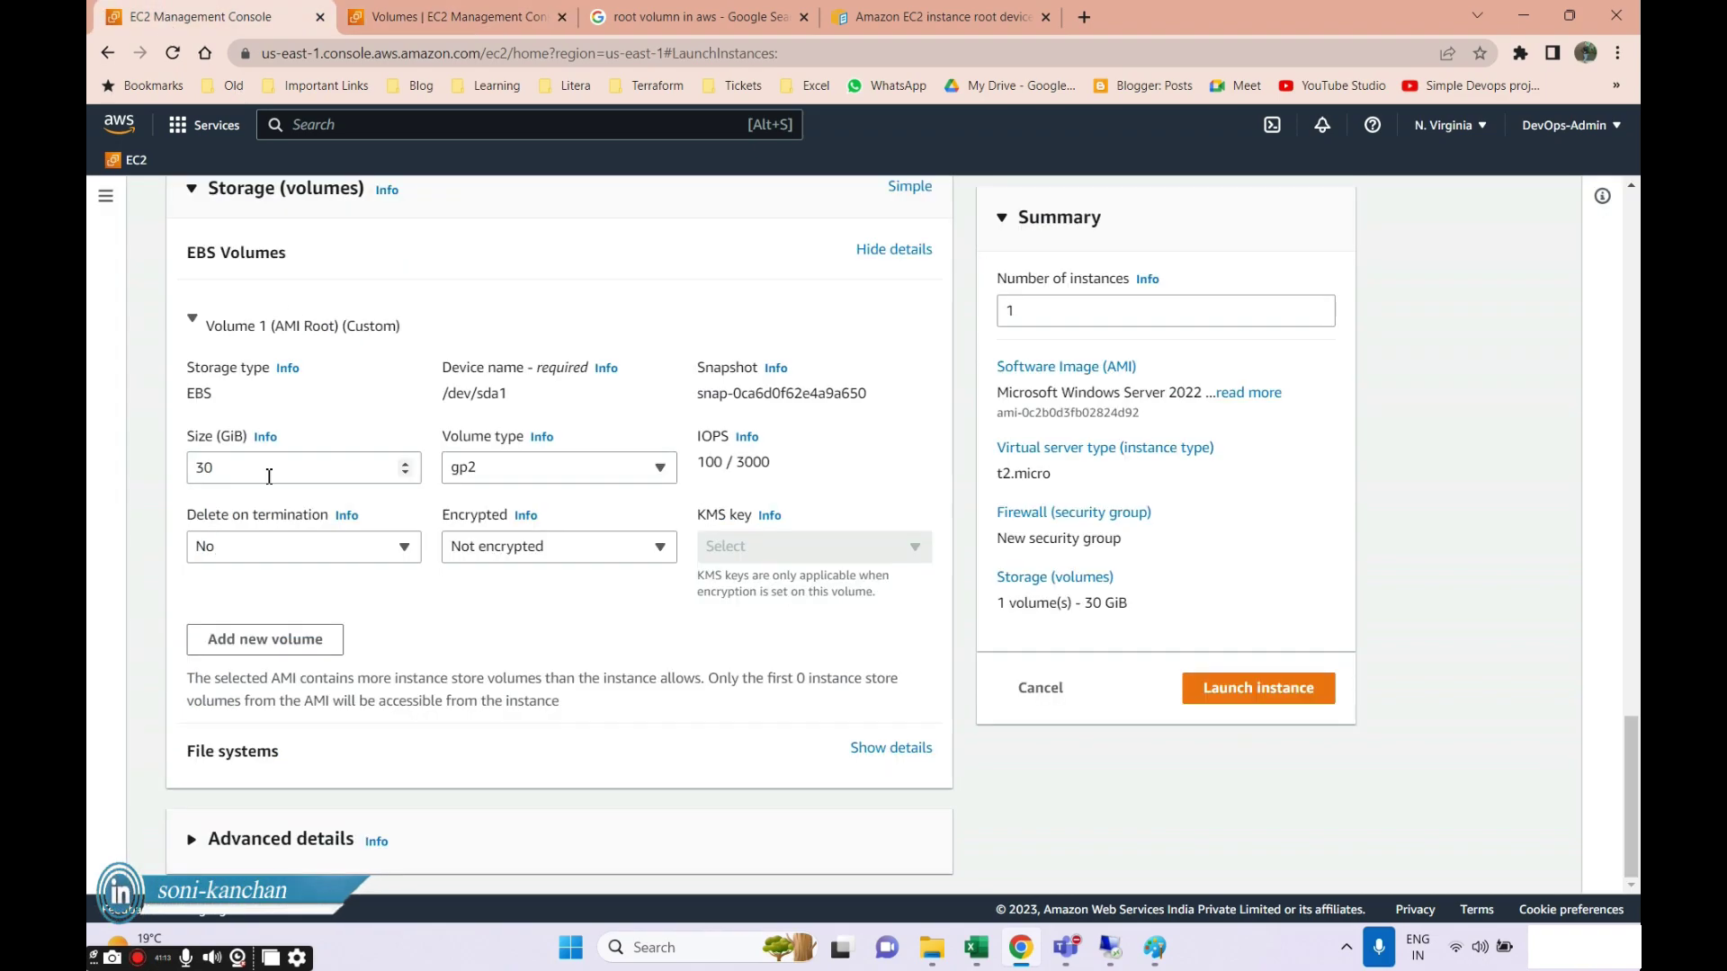
click(385, 19)
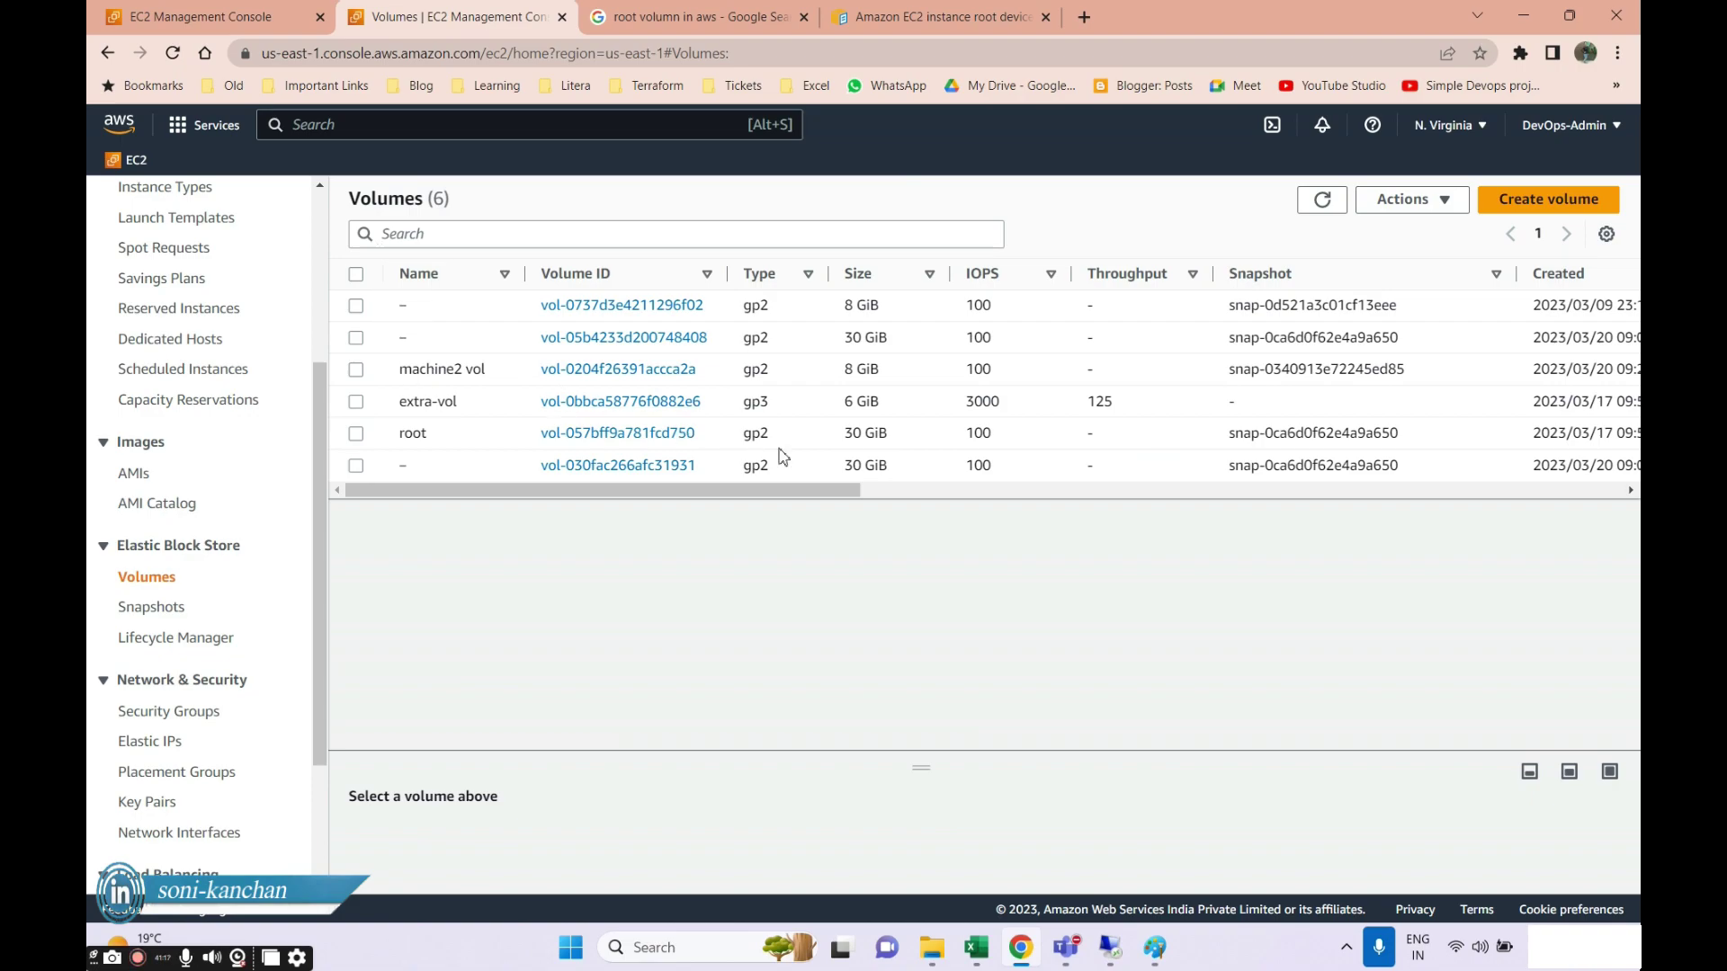
drag(848, 433, 902, 443)
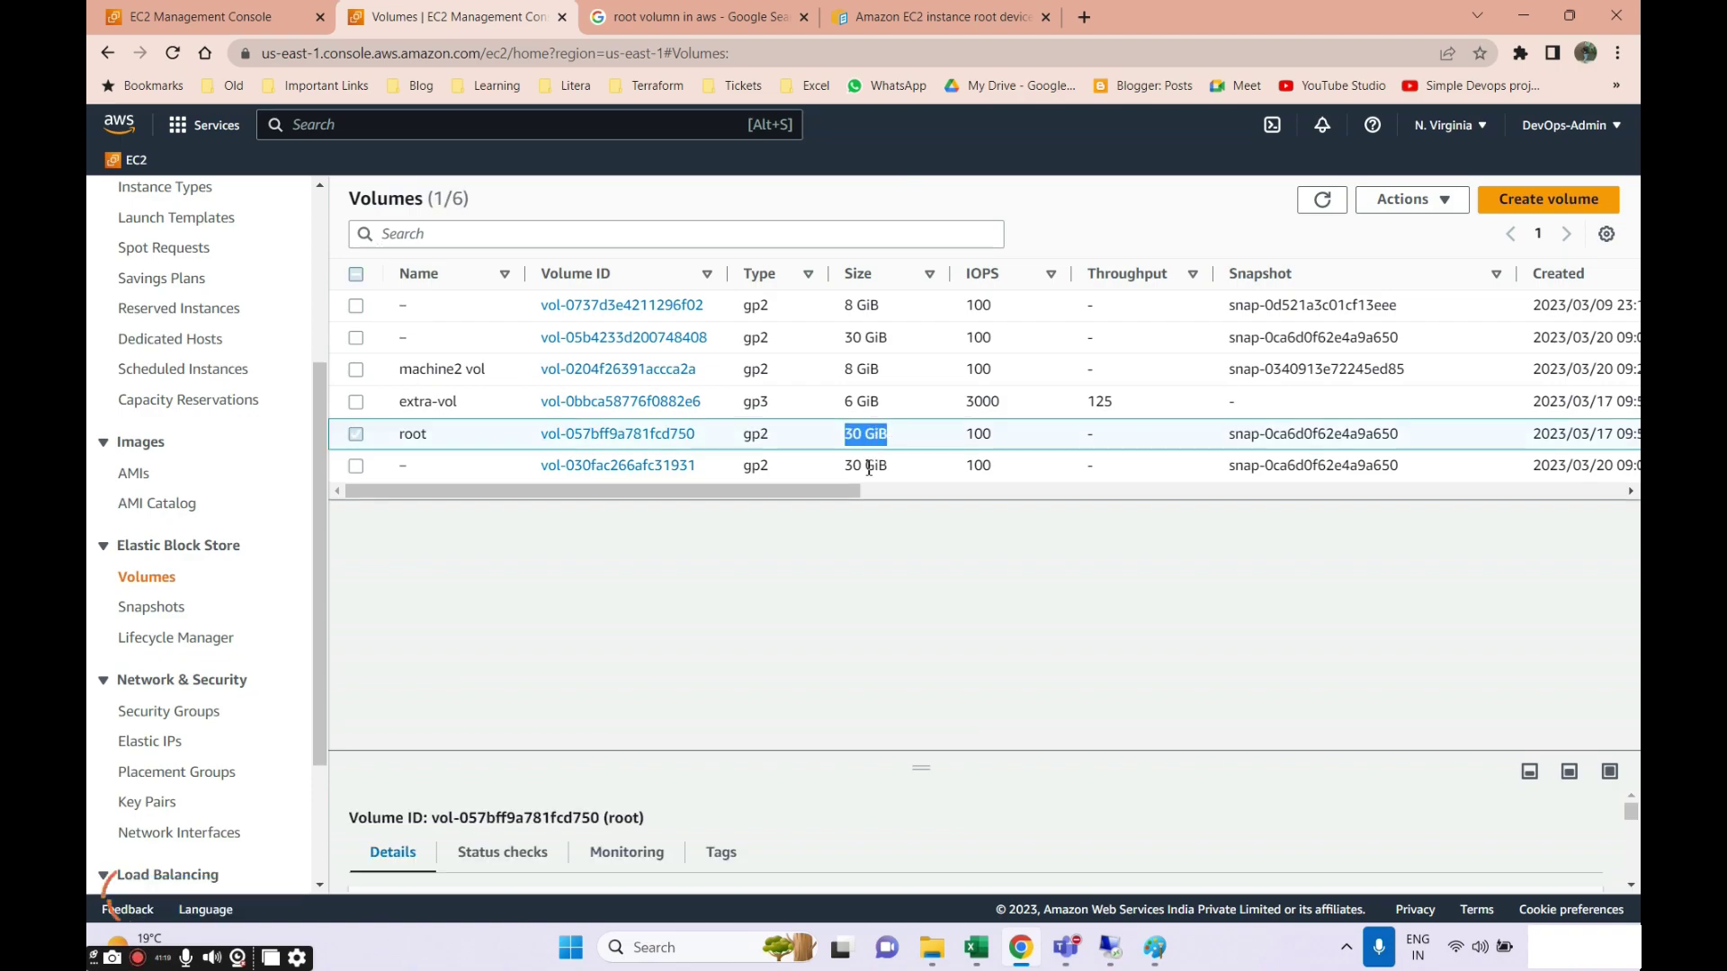
drag(744, 493, 817, 493)
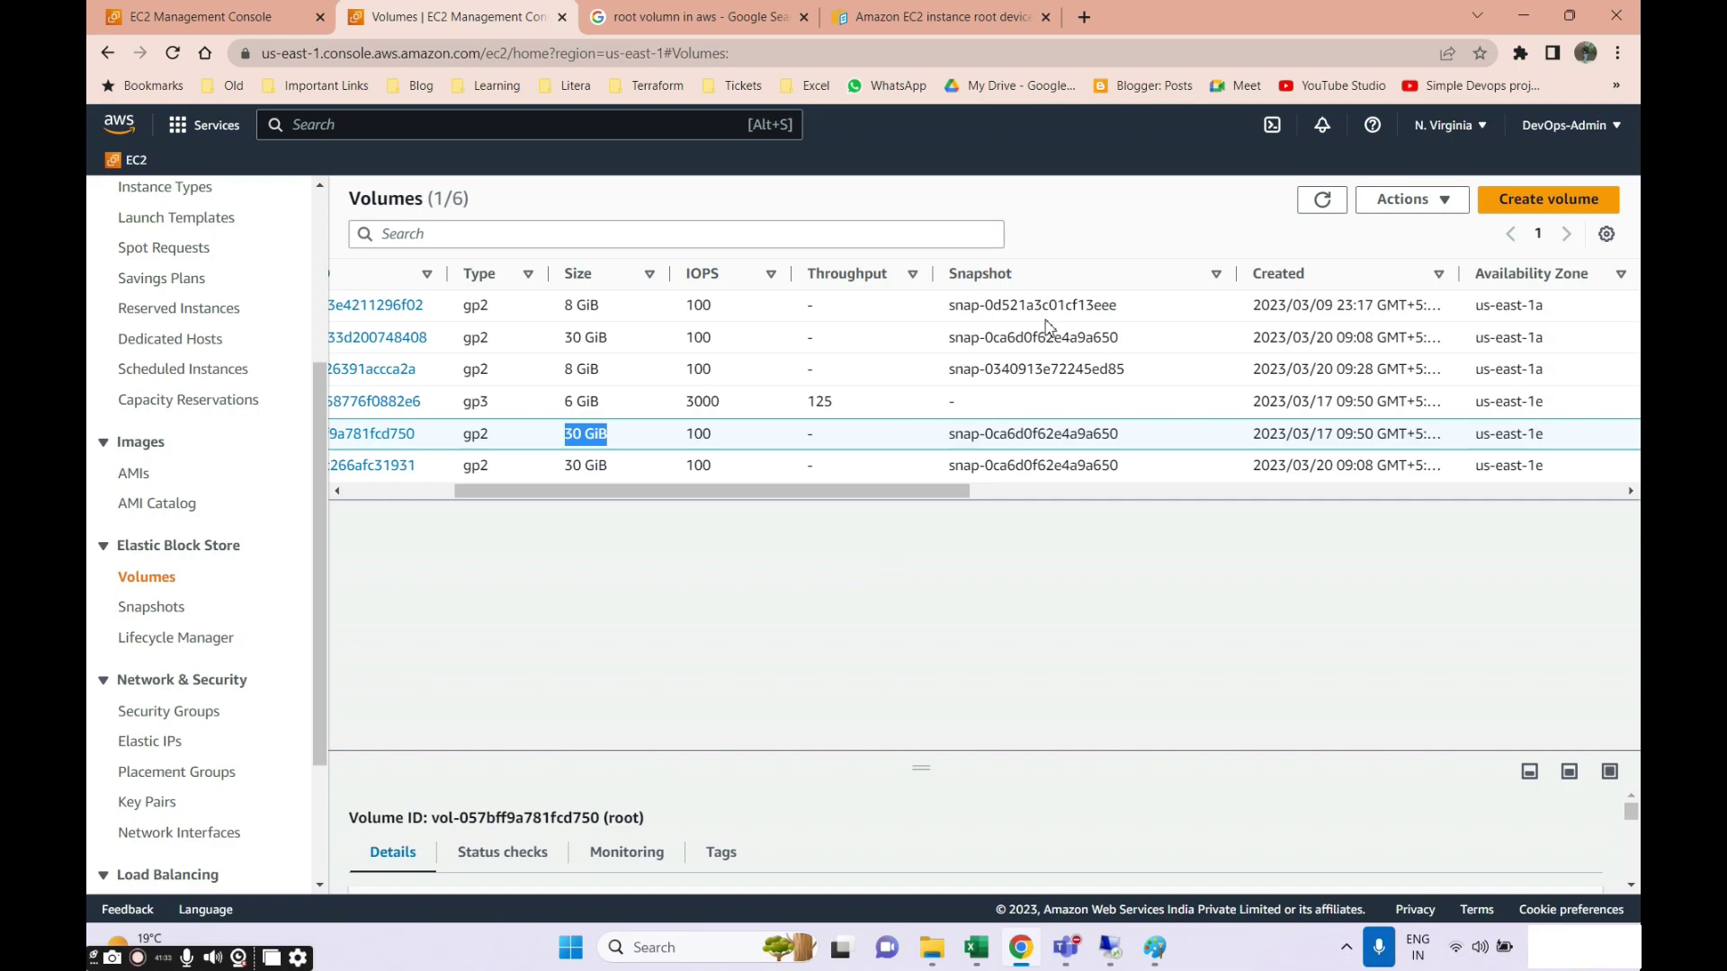
drag(712, 491, 534, 497)
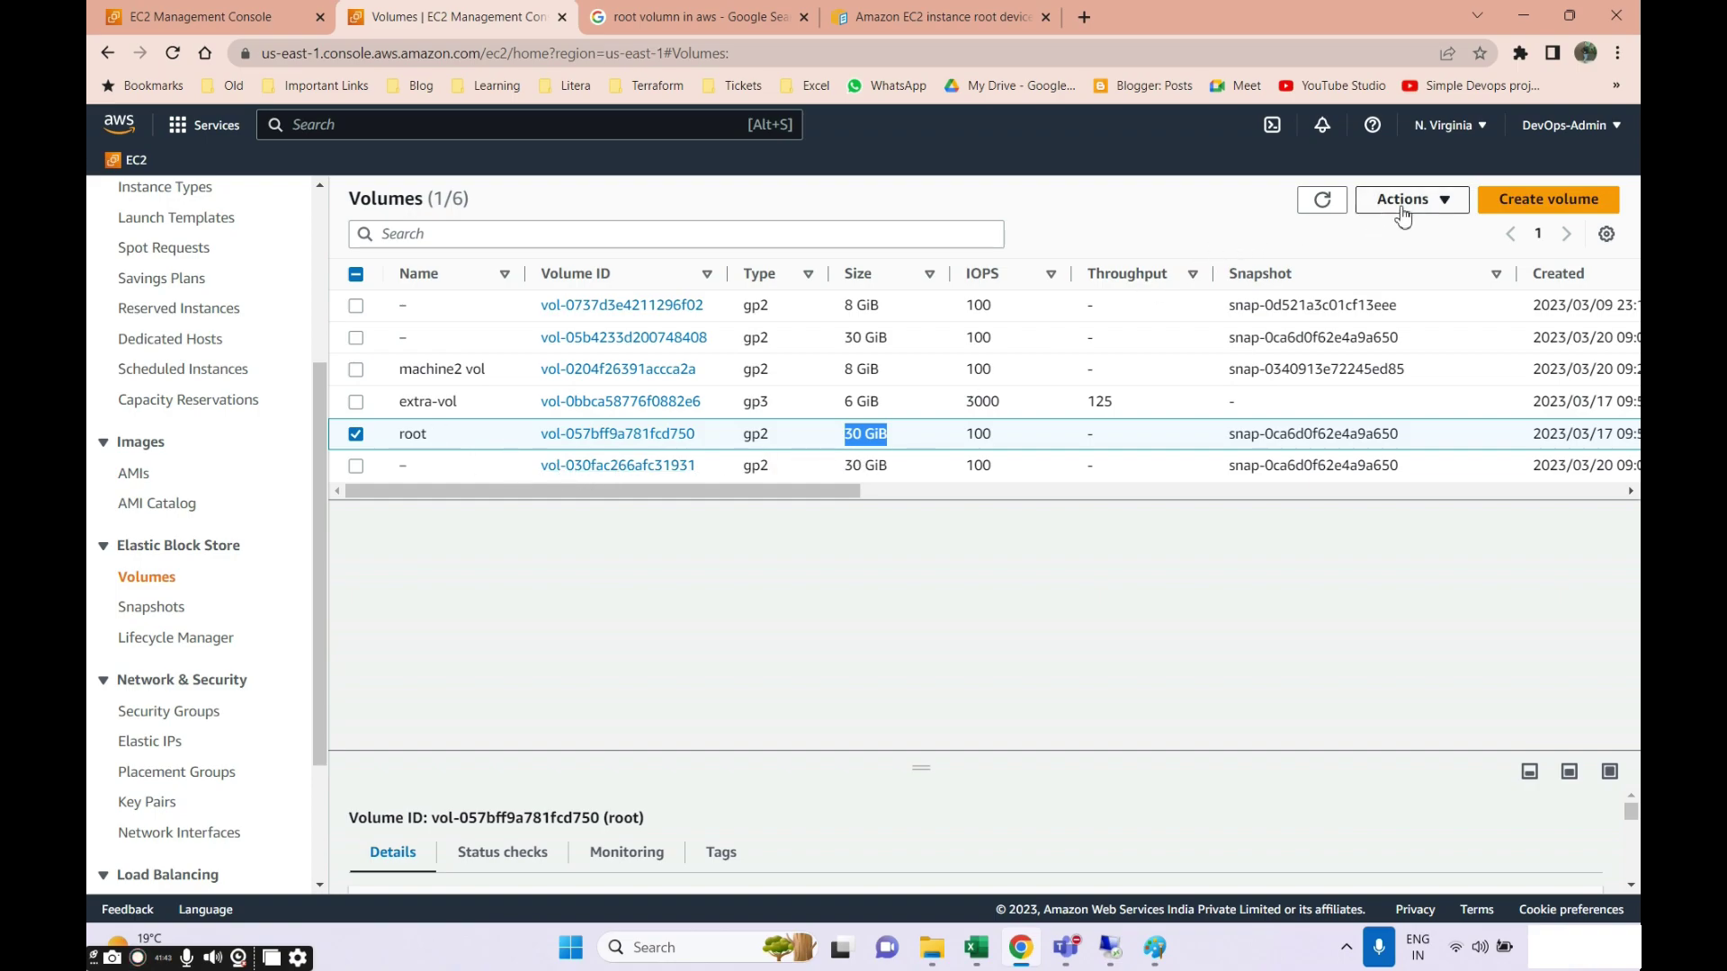
click(144, 608)
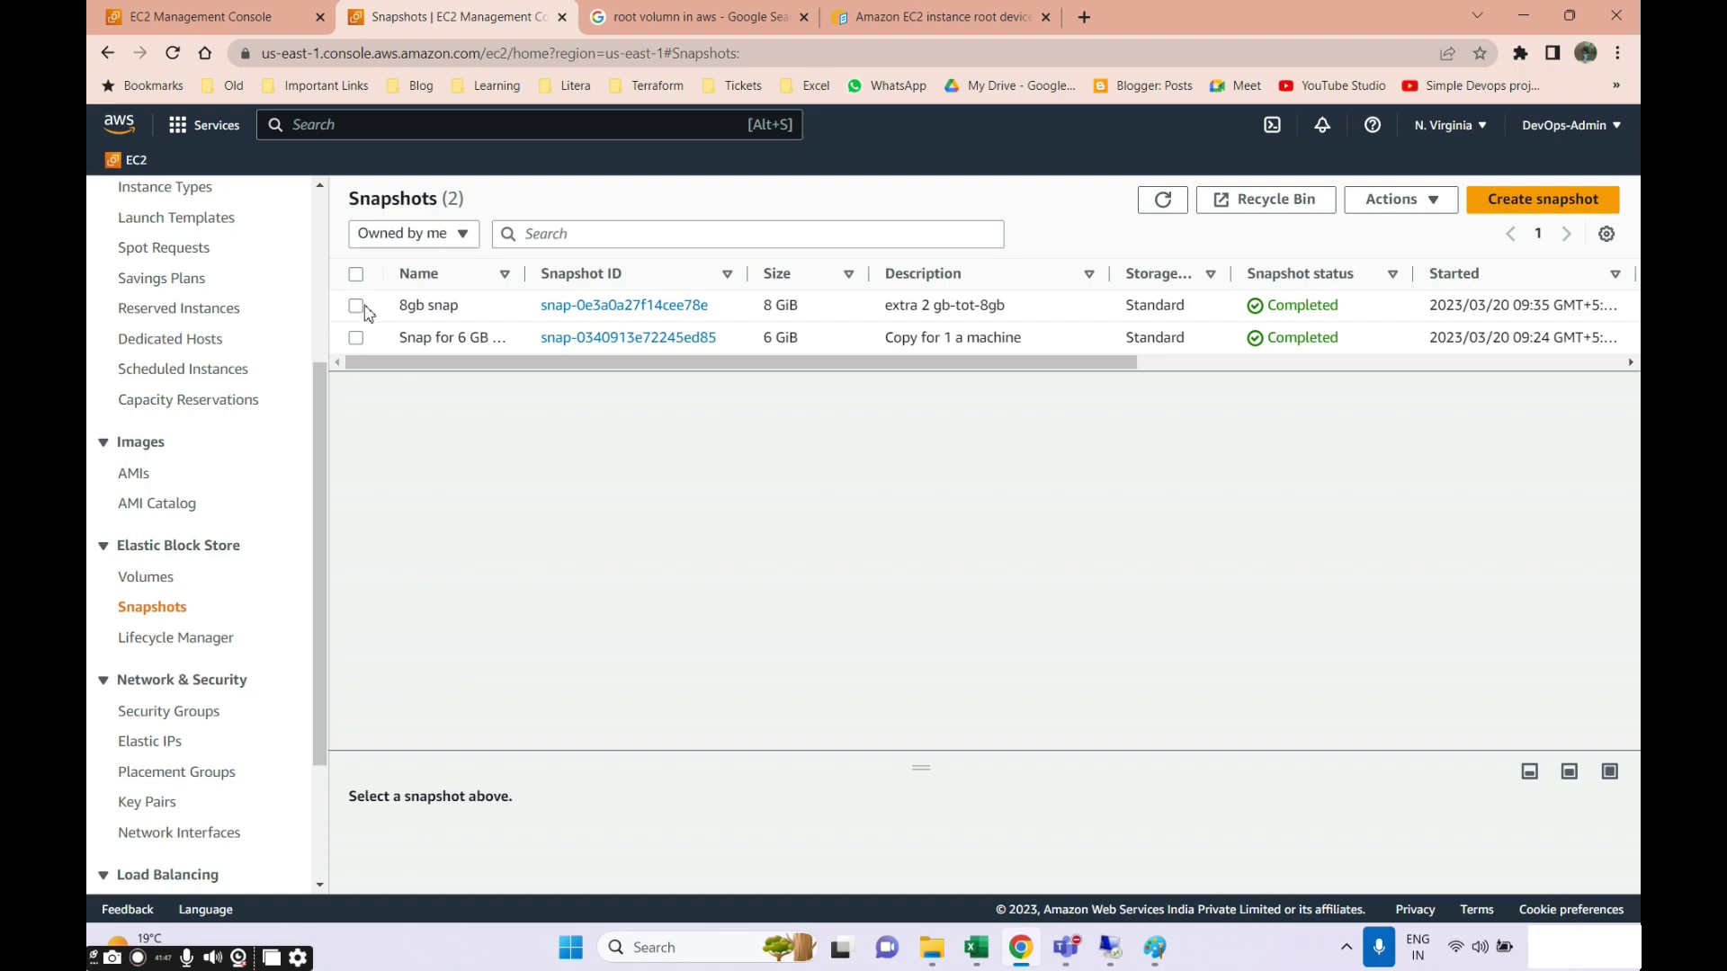
Select the 8gb snap snapshot, show its Actions list, then return to the Paint diagram.
click(357, 306)
click(1394, 200)
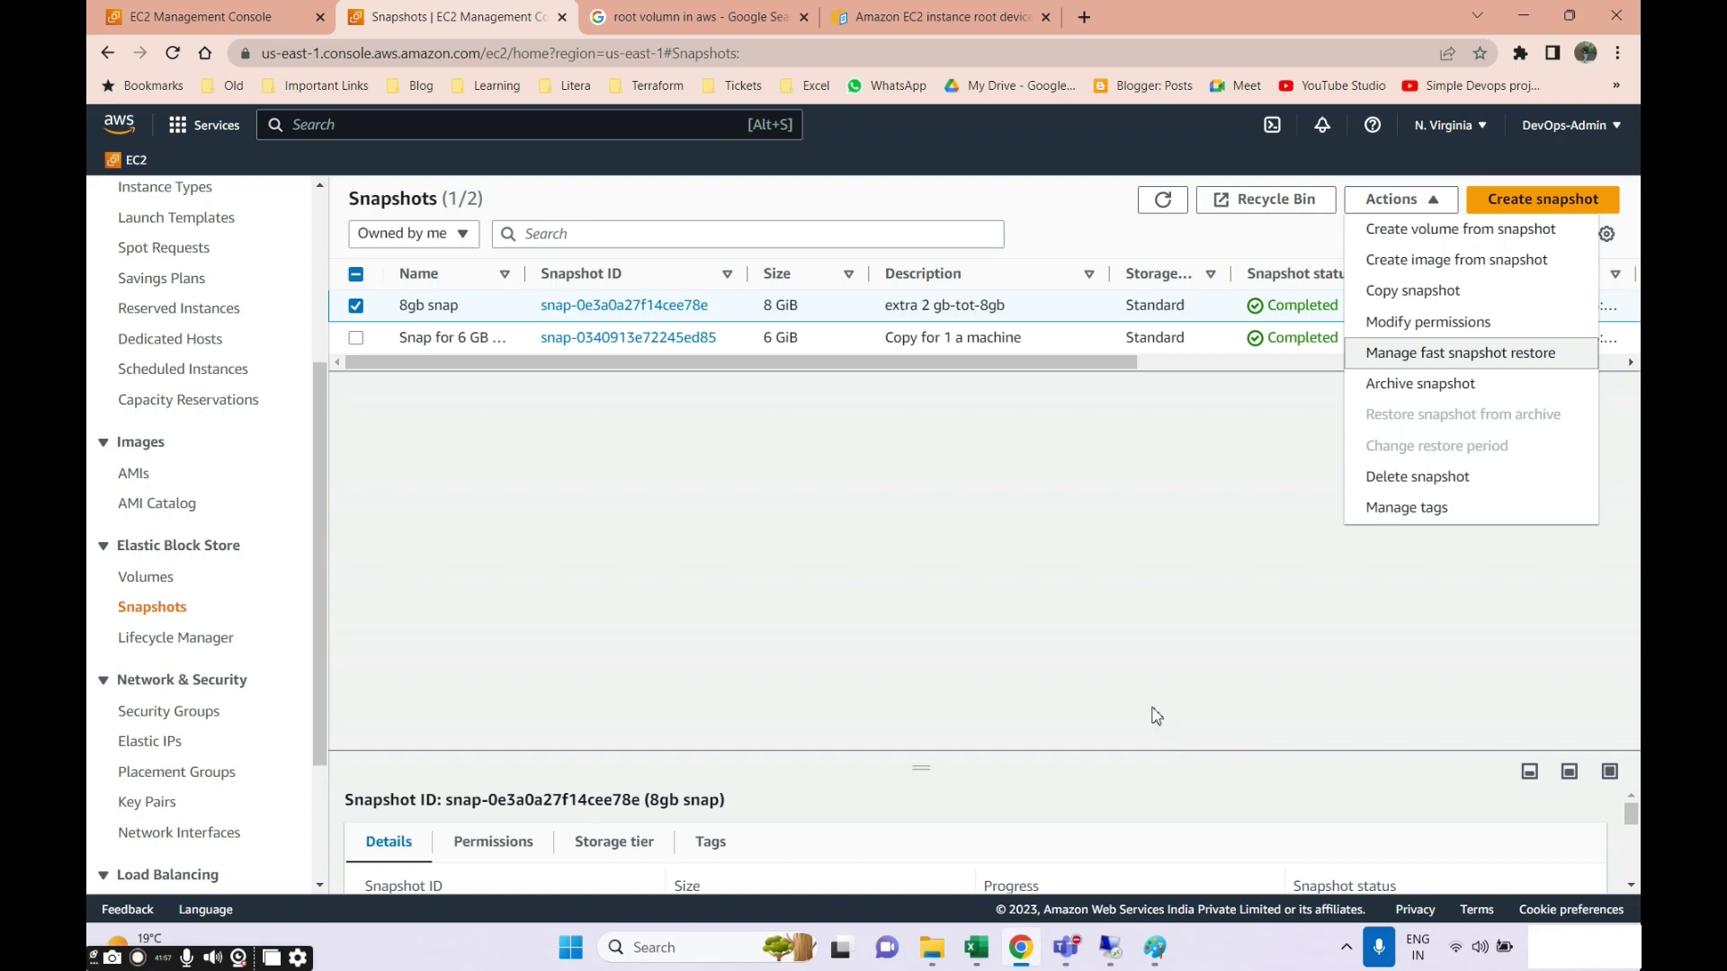
click(1155, 947)
scroll(610, 340, down, 5)
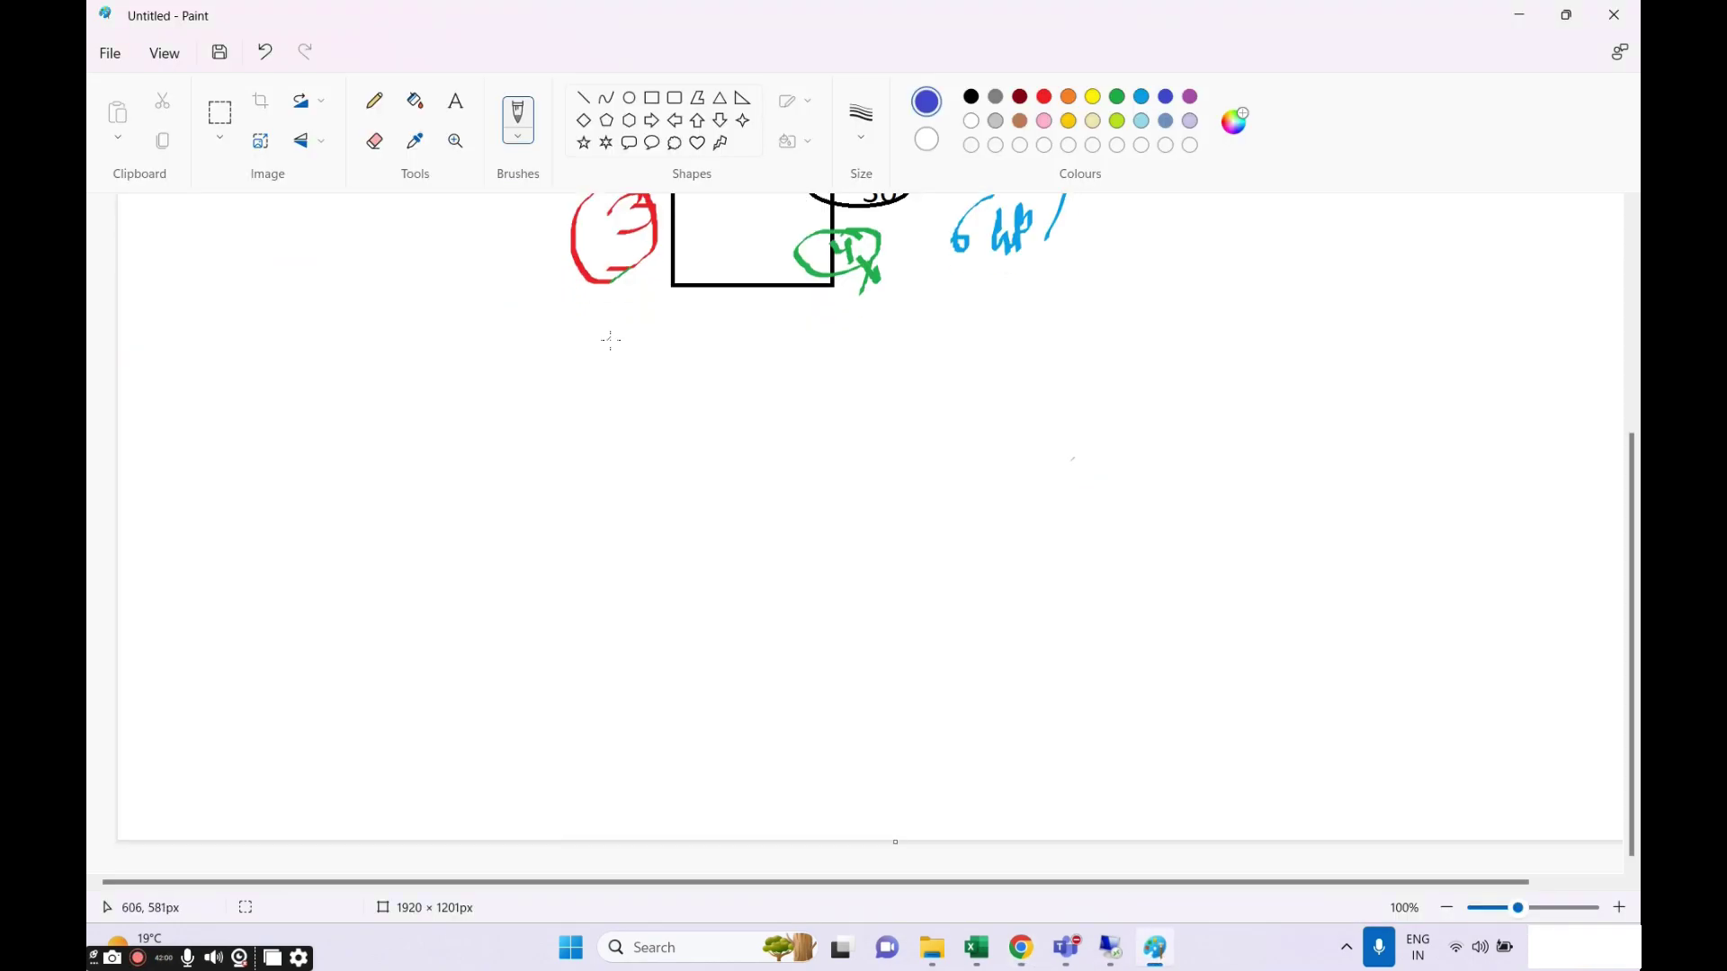
Draw a blue rectangle on the left with an ellipse overlapping its right edge.
click(651, 97)
mouse_move(229, 385)
mouse_down()
mouse_move(428, 686)
mouse_move(470, 651)
mouse_up()
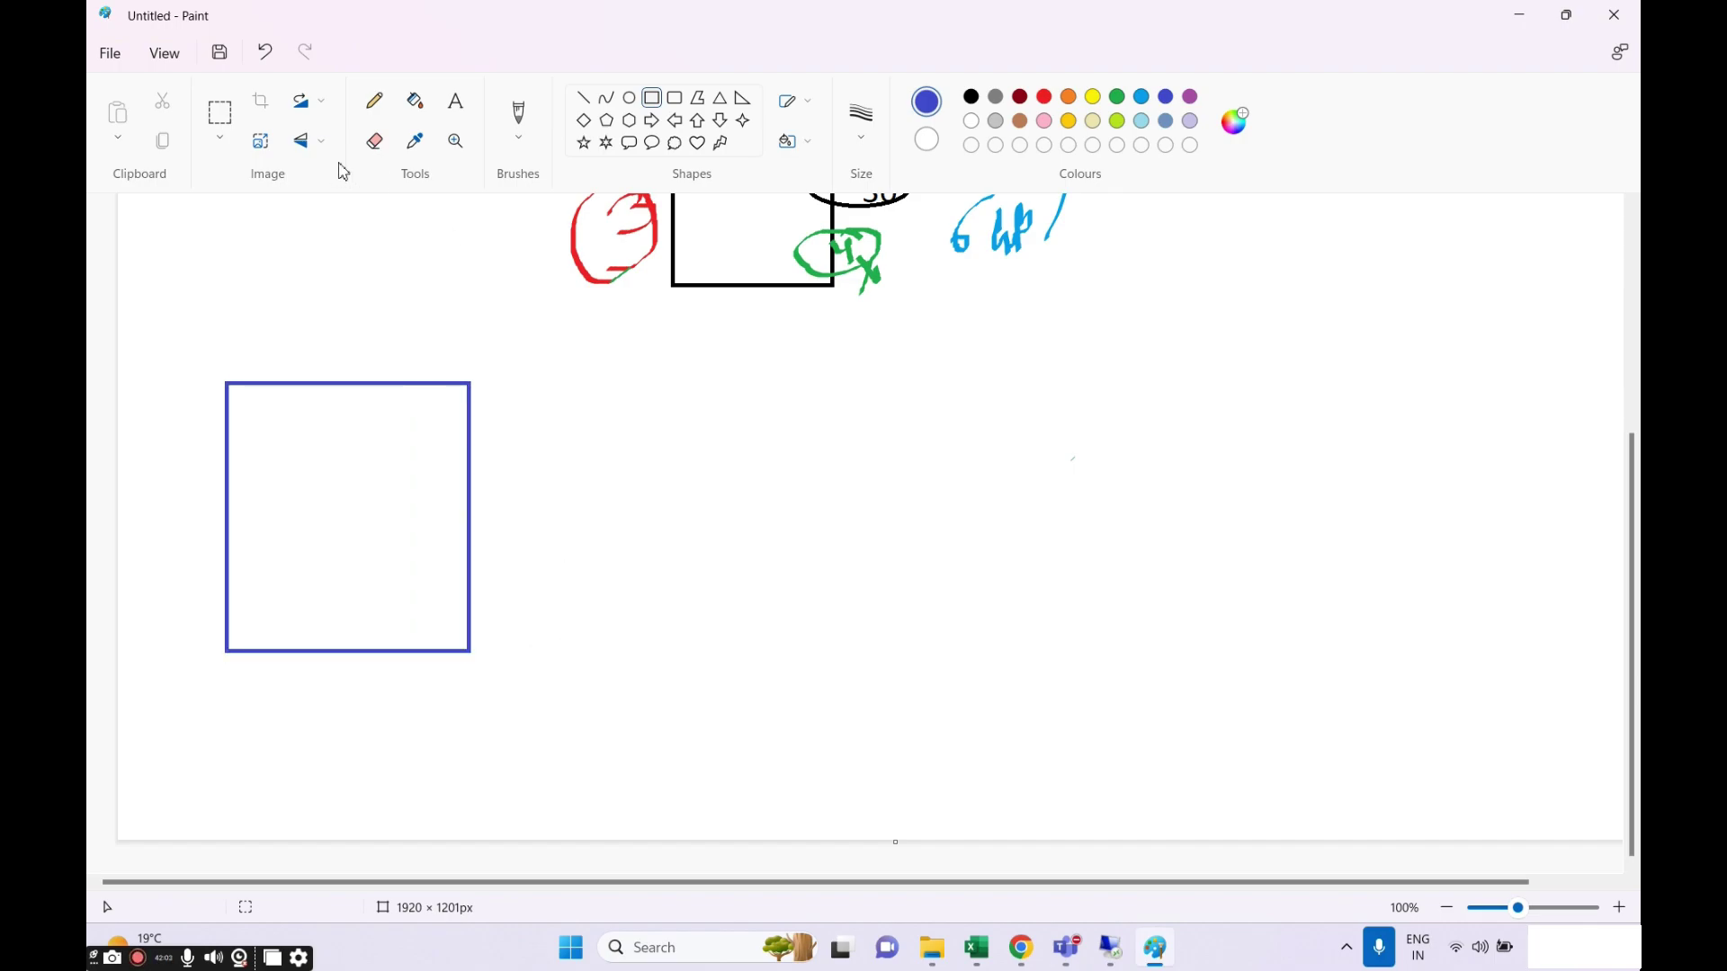
click(456, 101)
click(629, 98)
drag(401, 414, 628, 489)
Write 30 inside the ellipse and draw a small arrow pointing at it.
click(456, 101)
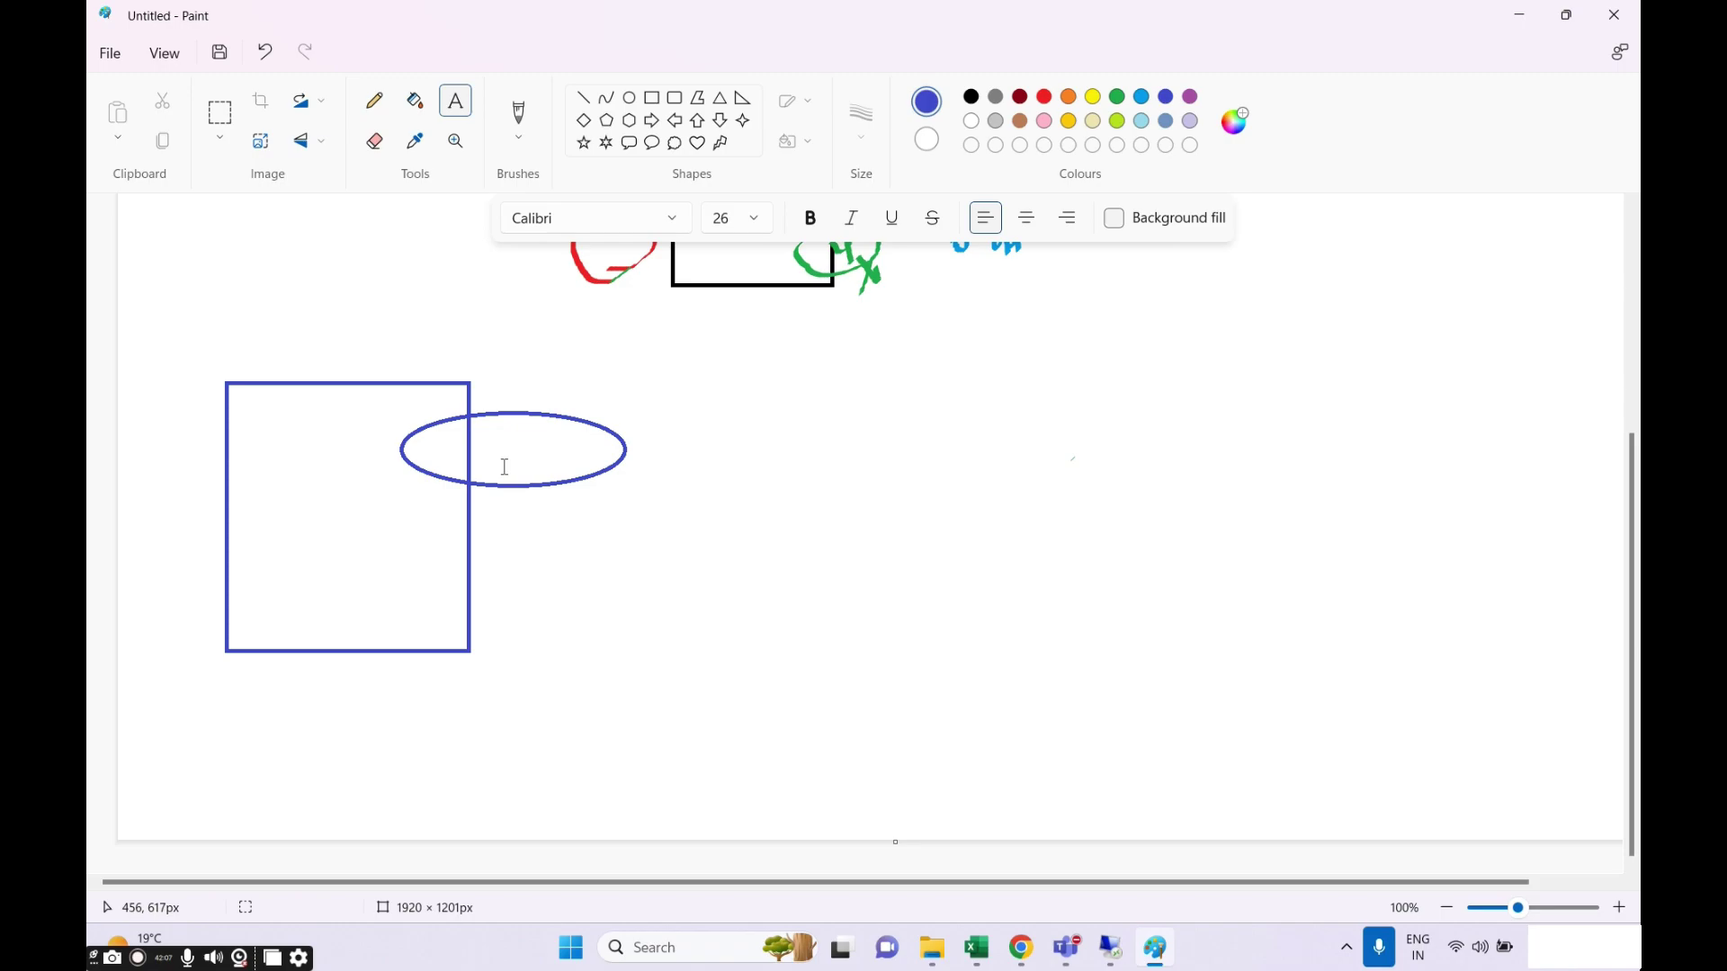
click(505, 450)
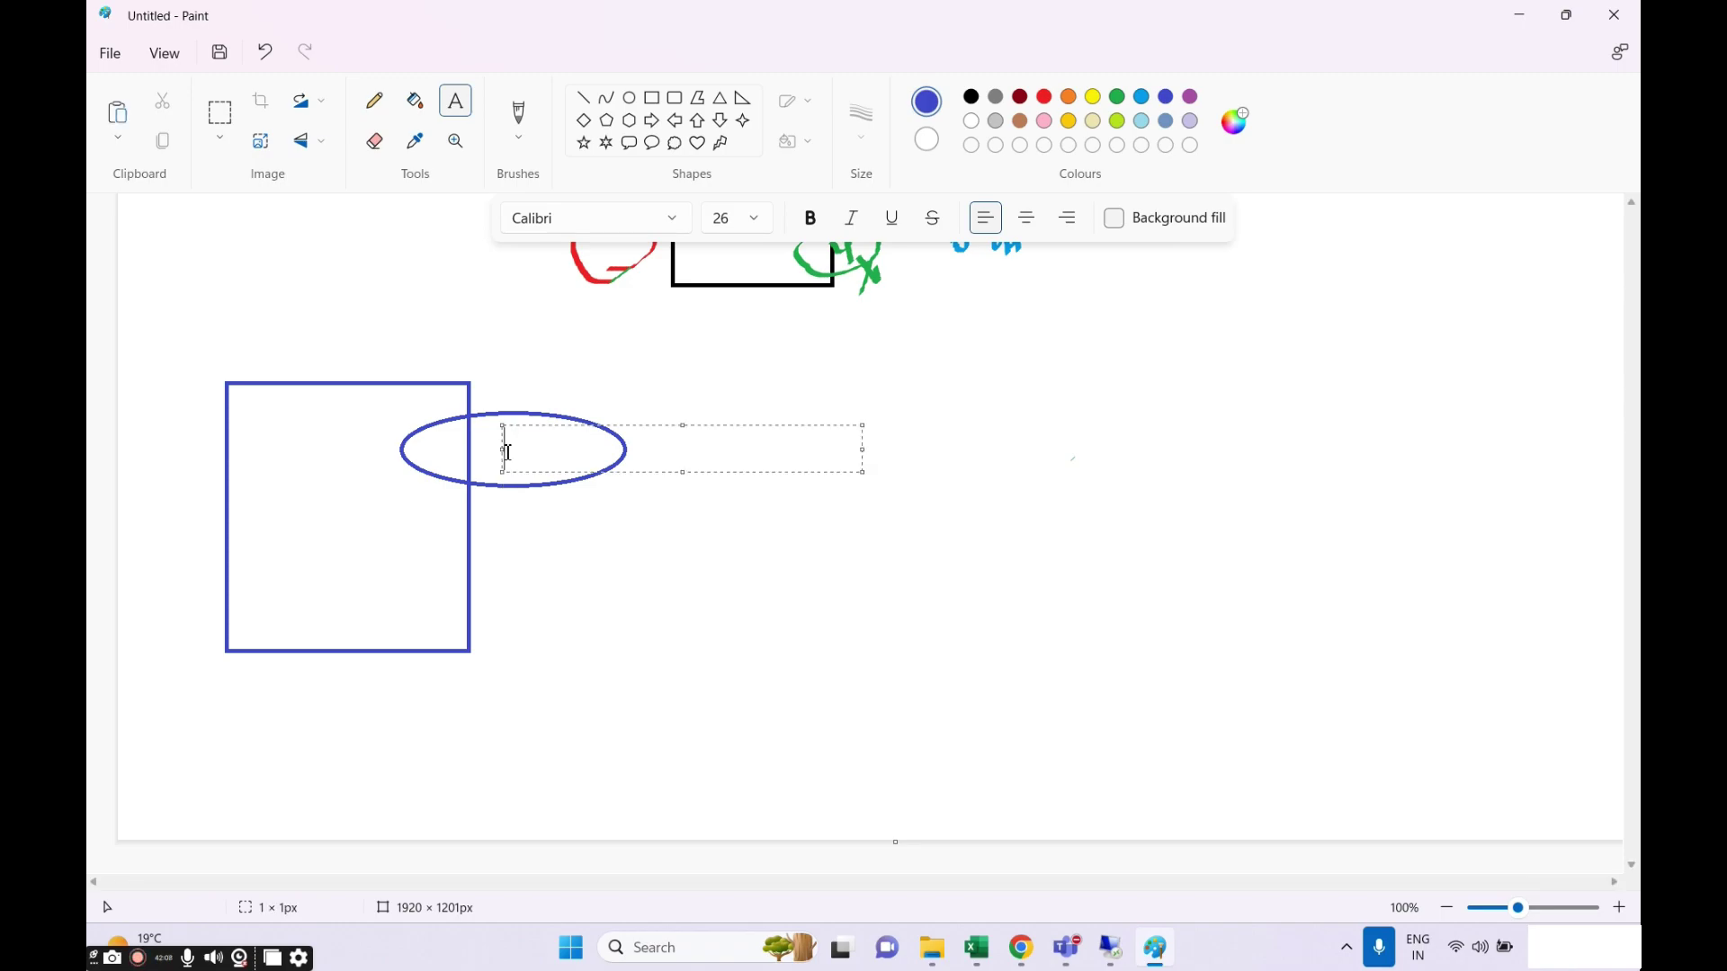
click(540, 698)
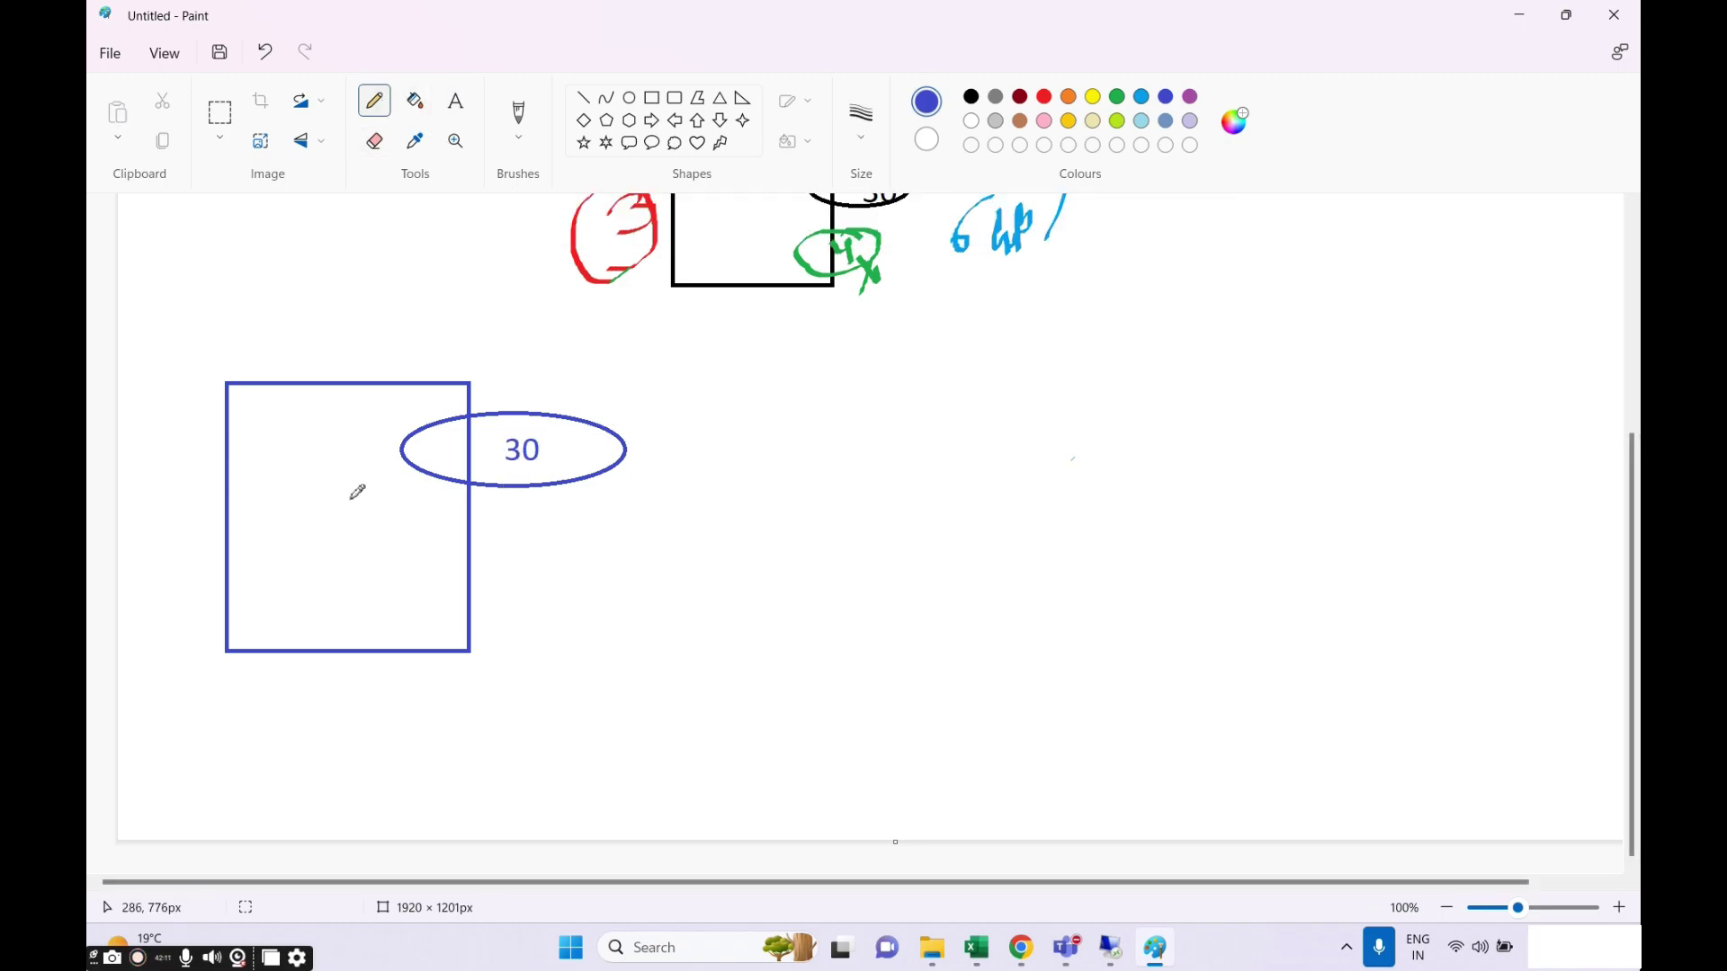
mouse_move(351, 495)
mouse_down()
mouse_move(414, 461)
mouse_move(401, 473)
mouse_up()
Label the left box 'application' and move the label up beside the arrow.
click(460, 97)
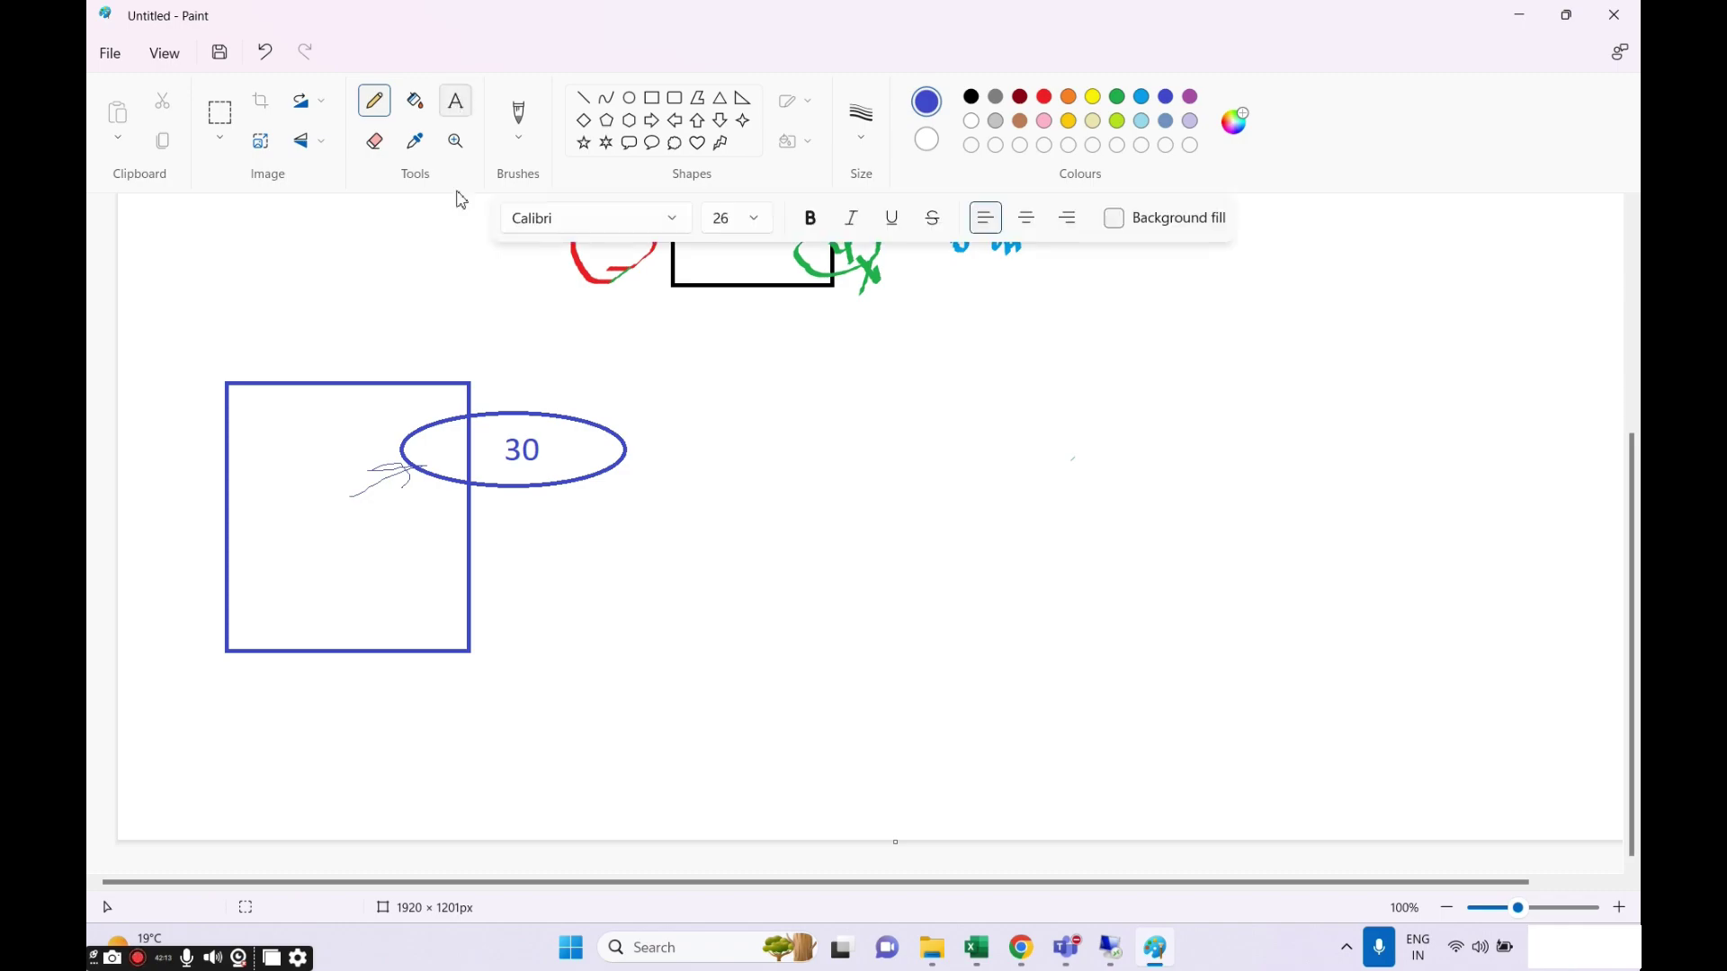
click(351, 561)
text(application)
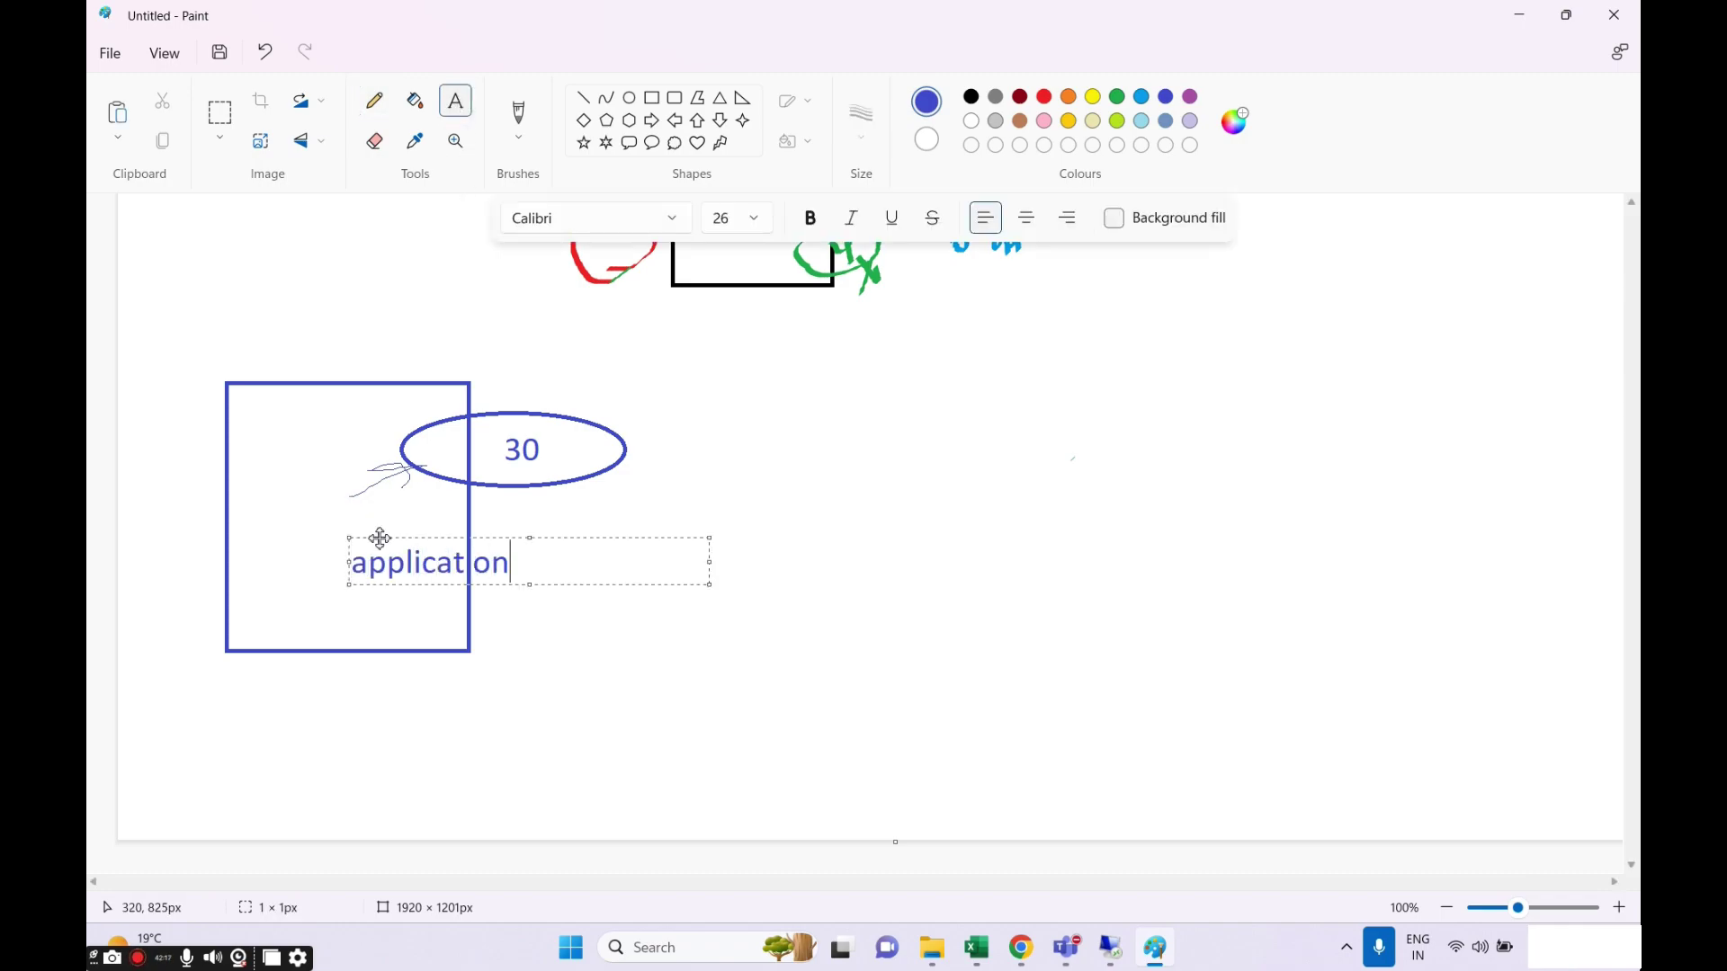
drag(378, 540, 327, 488)
click(557, 595)
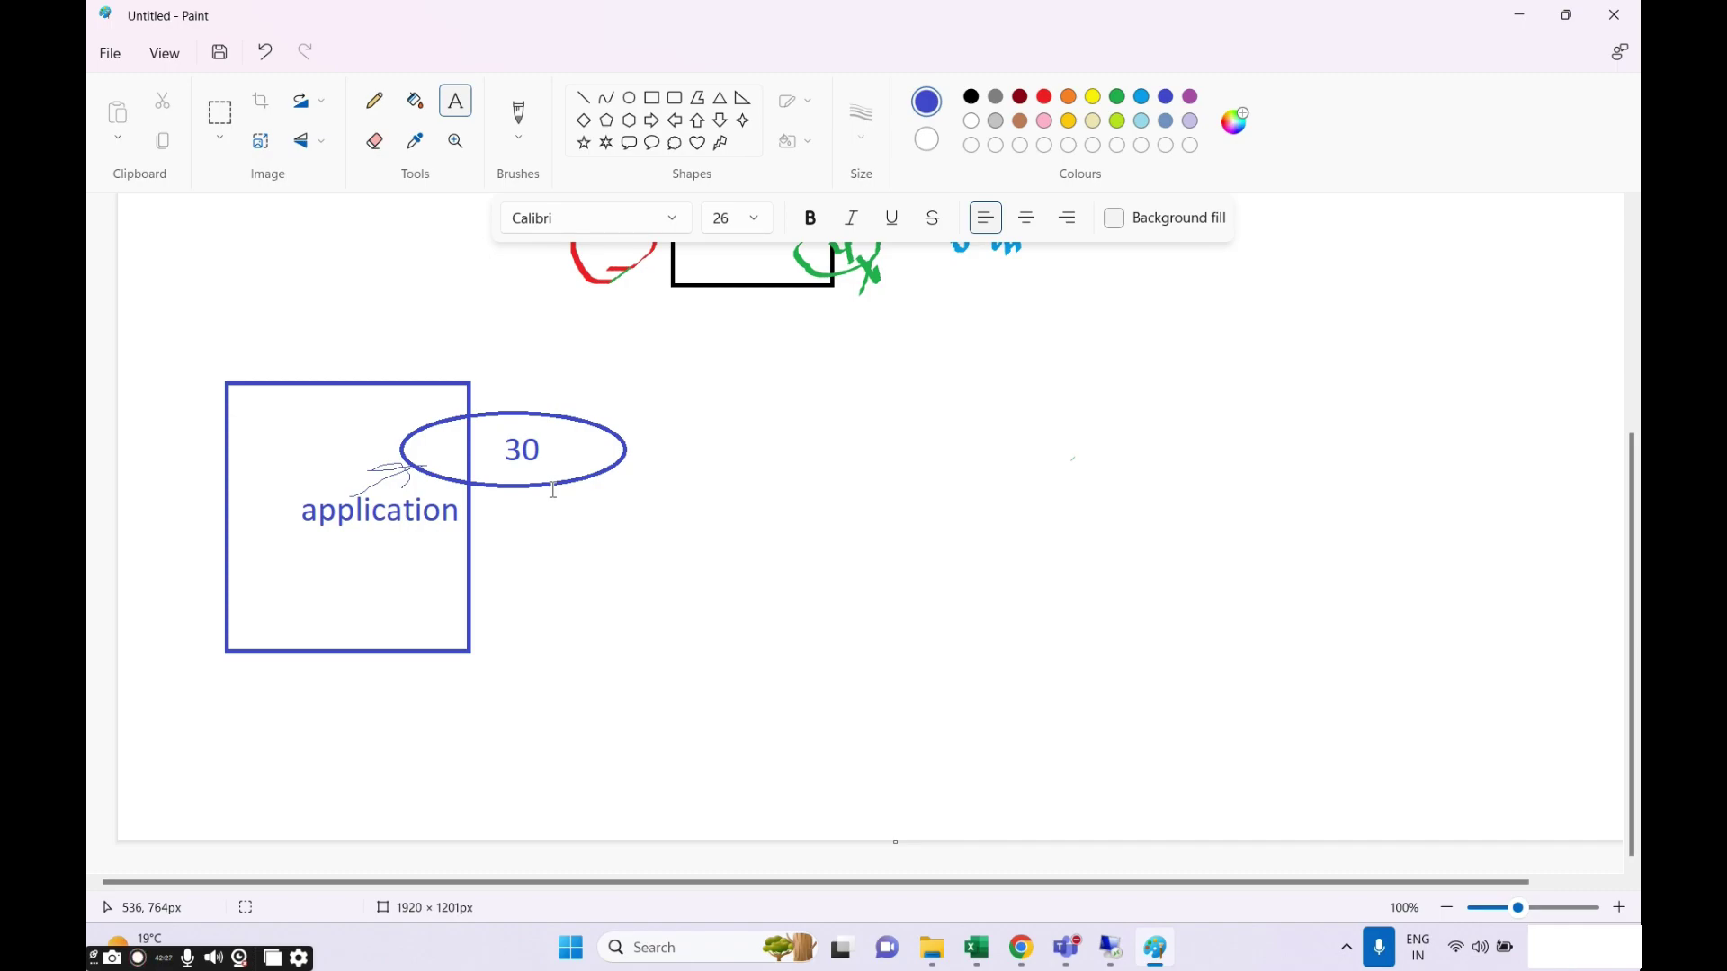
click(374, 101)
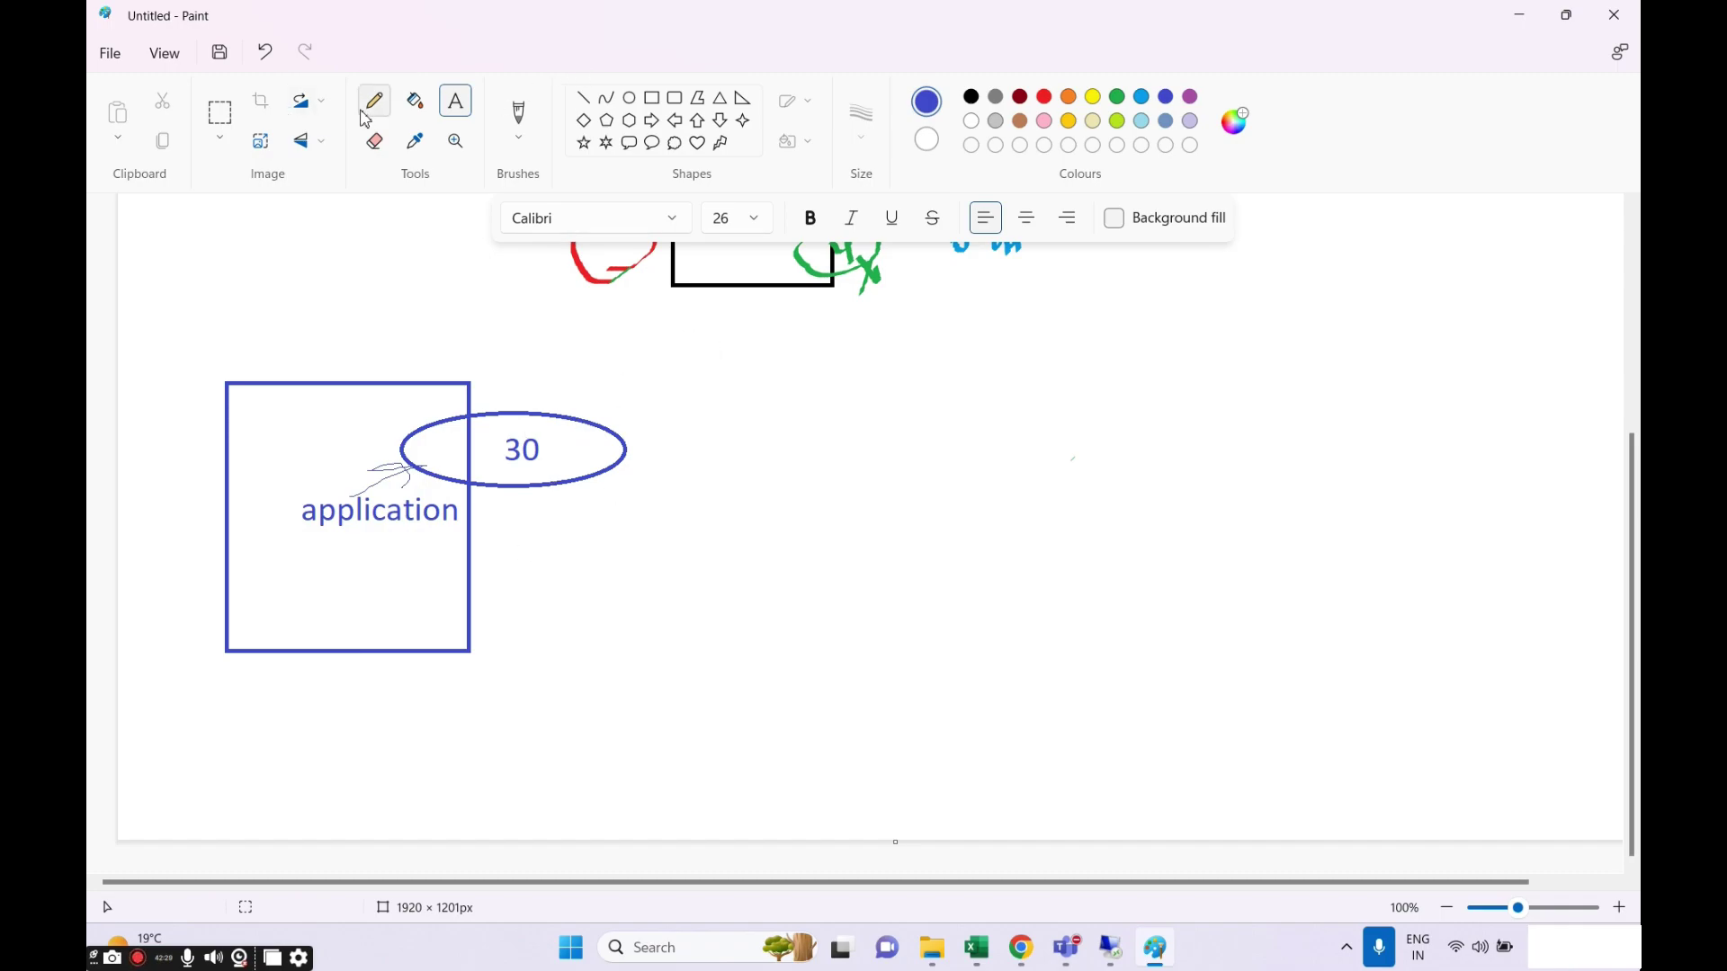
Draw a second blue rectangle on the right with an ellipse overlapping its edge.
click(651, 97)
drag(867, 366, 1192, 692)
click(455, 101)
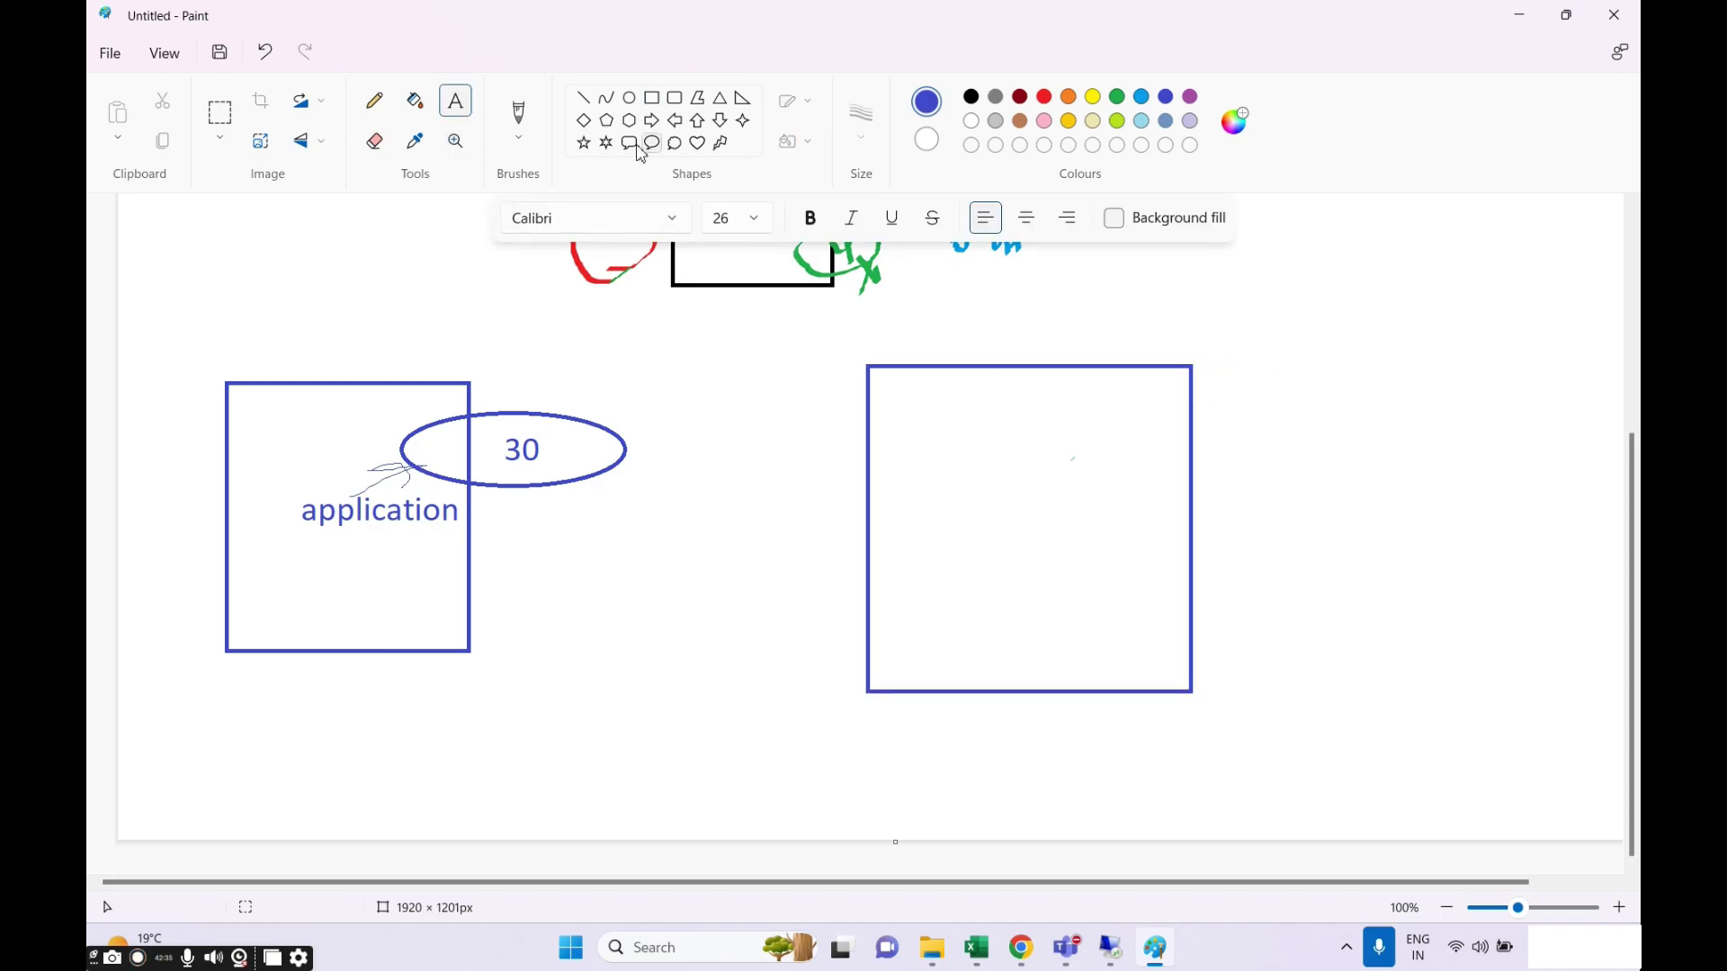
click(628, 97)
drag(1117, 412, 1327, 504)
Write 30 inside the right ellipse.
click(455, 102)
click(1220, 450)
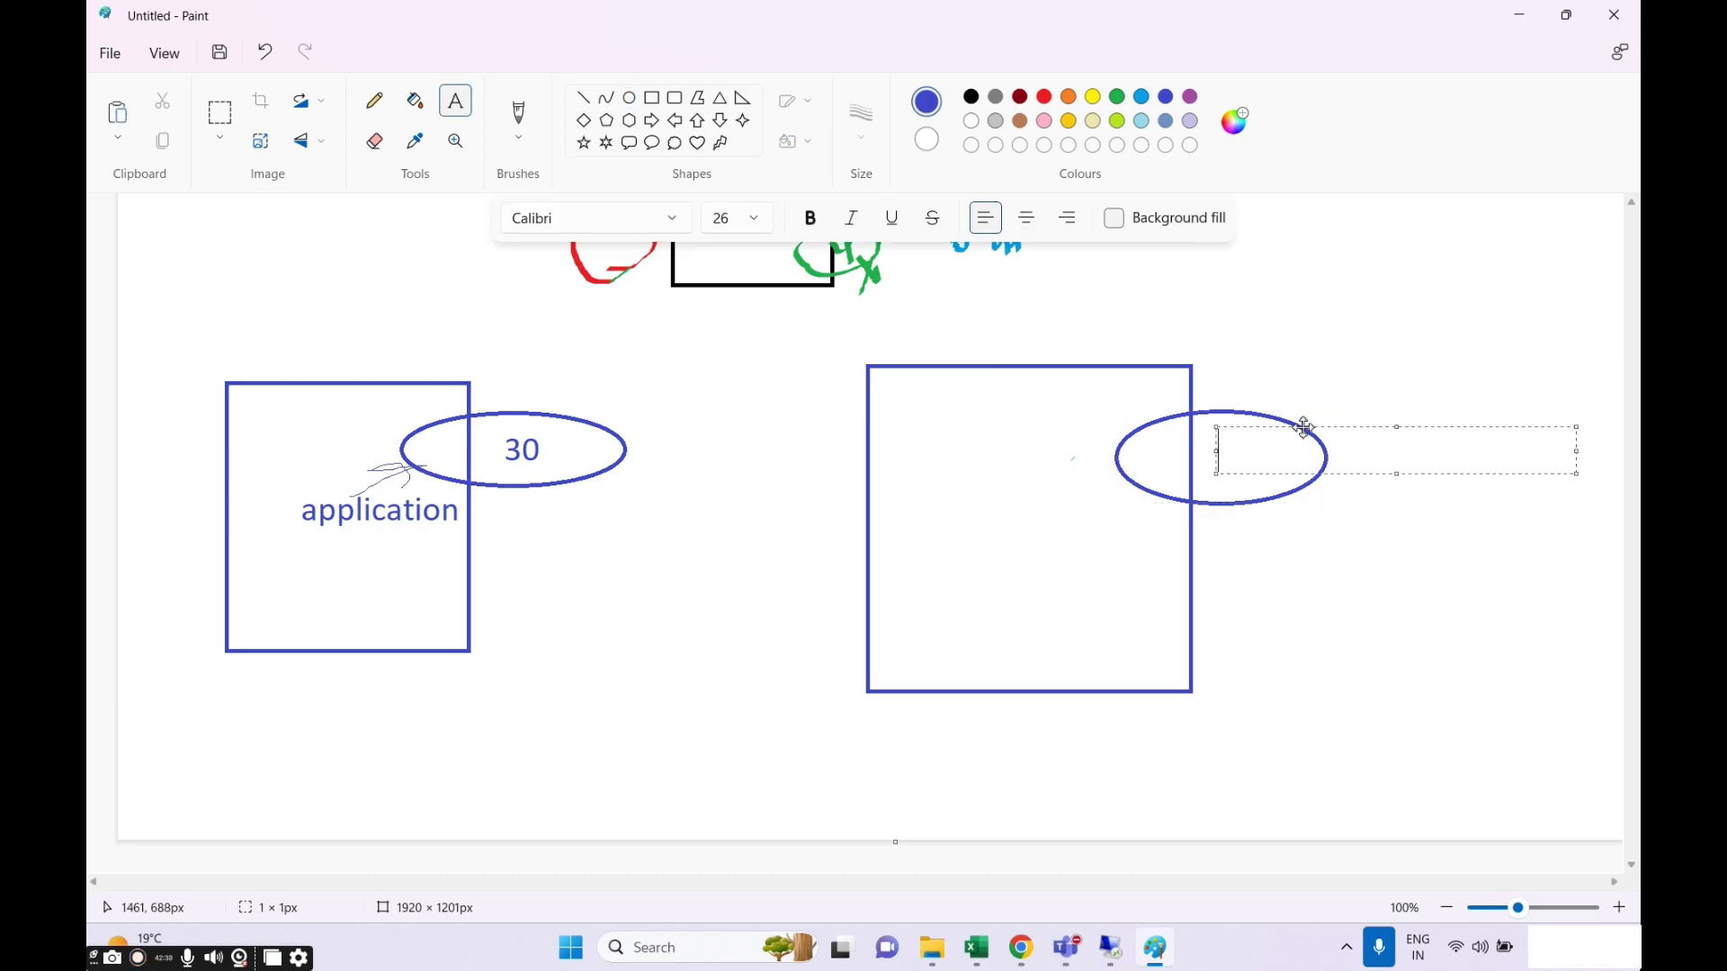
text(30)
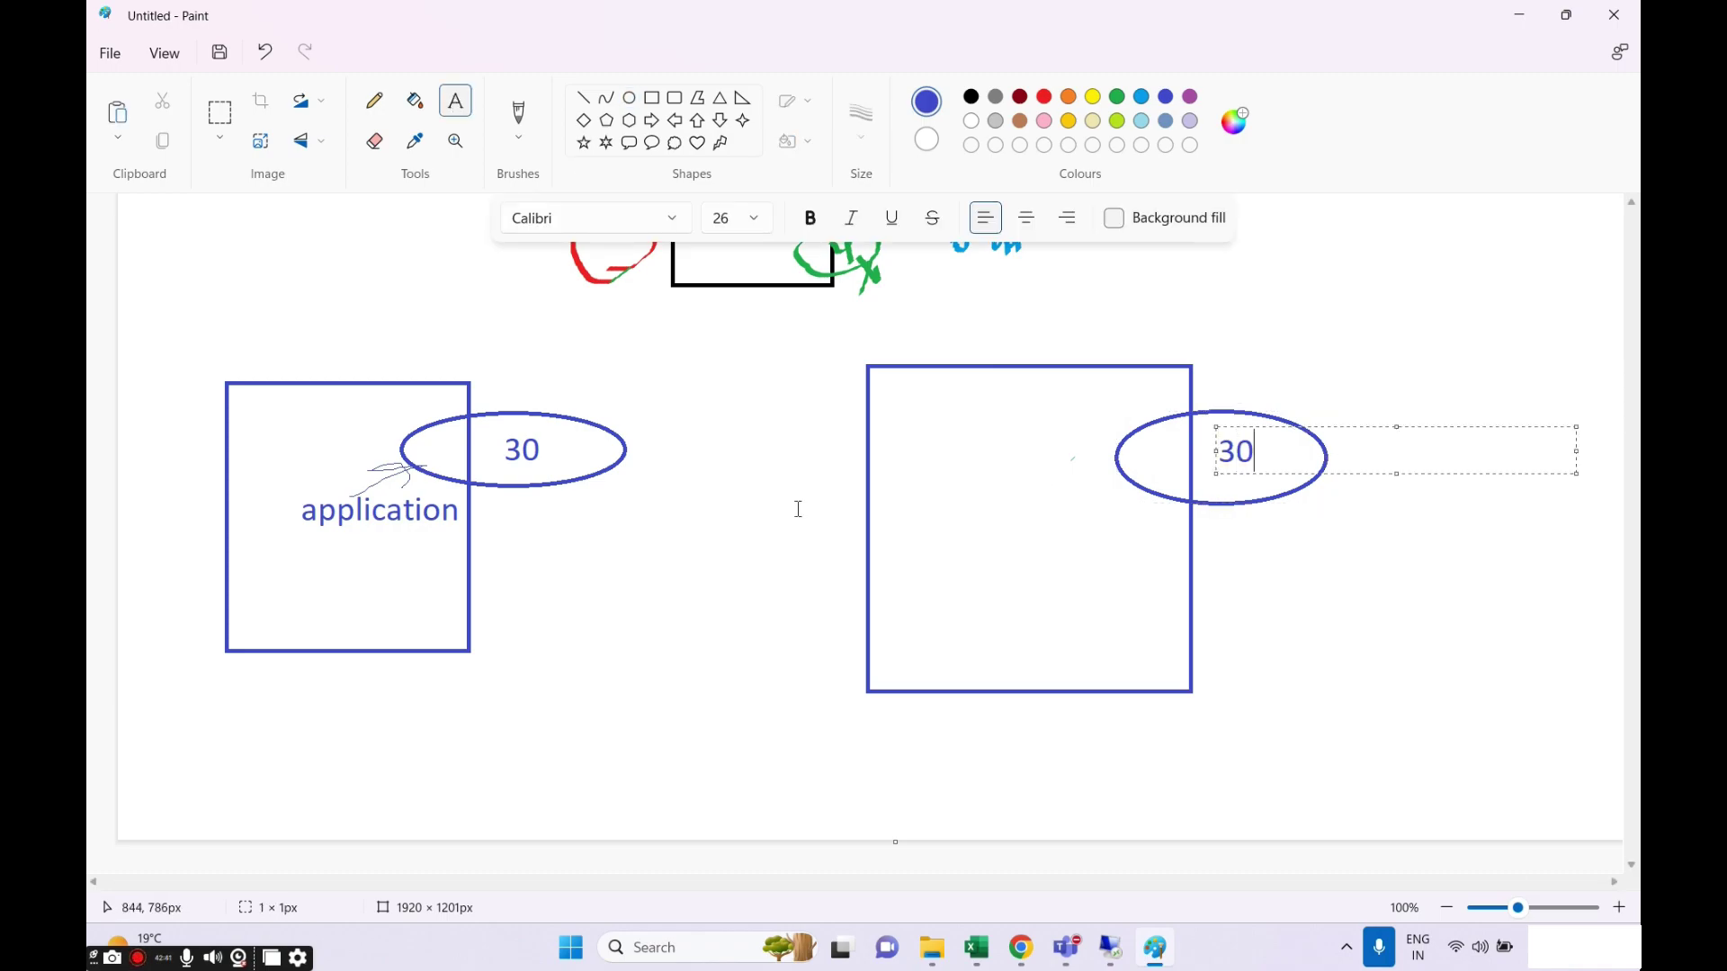
click(797, 505)
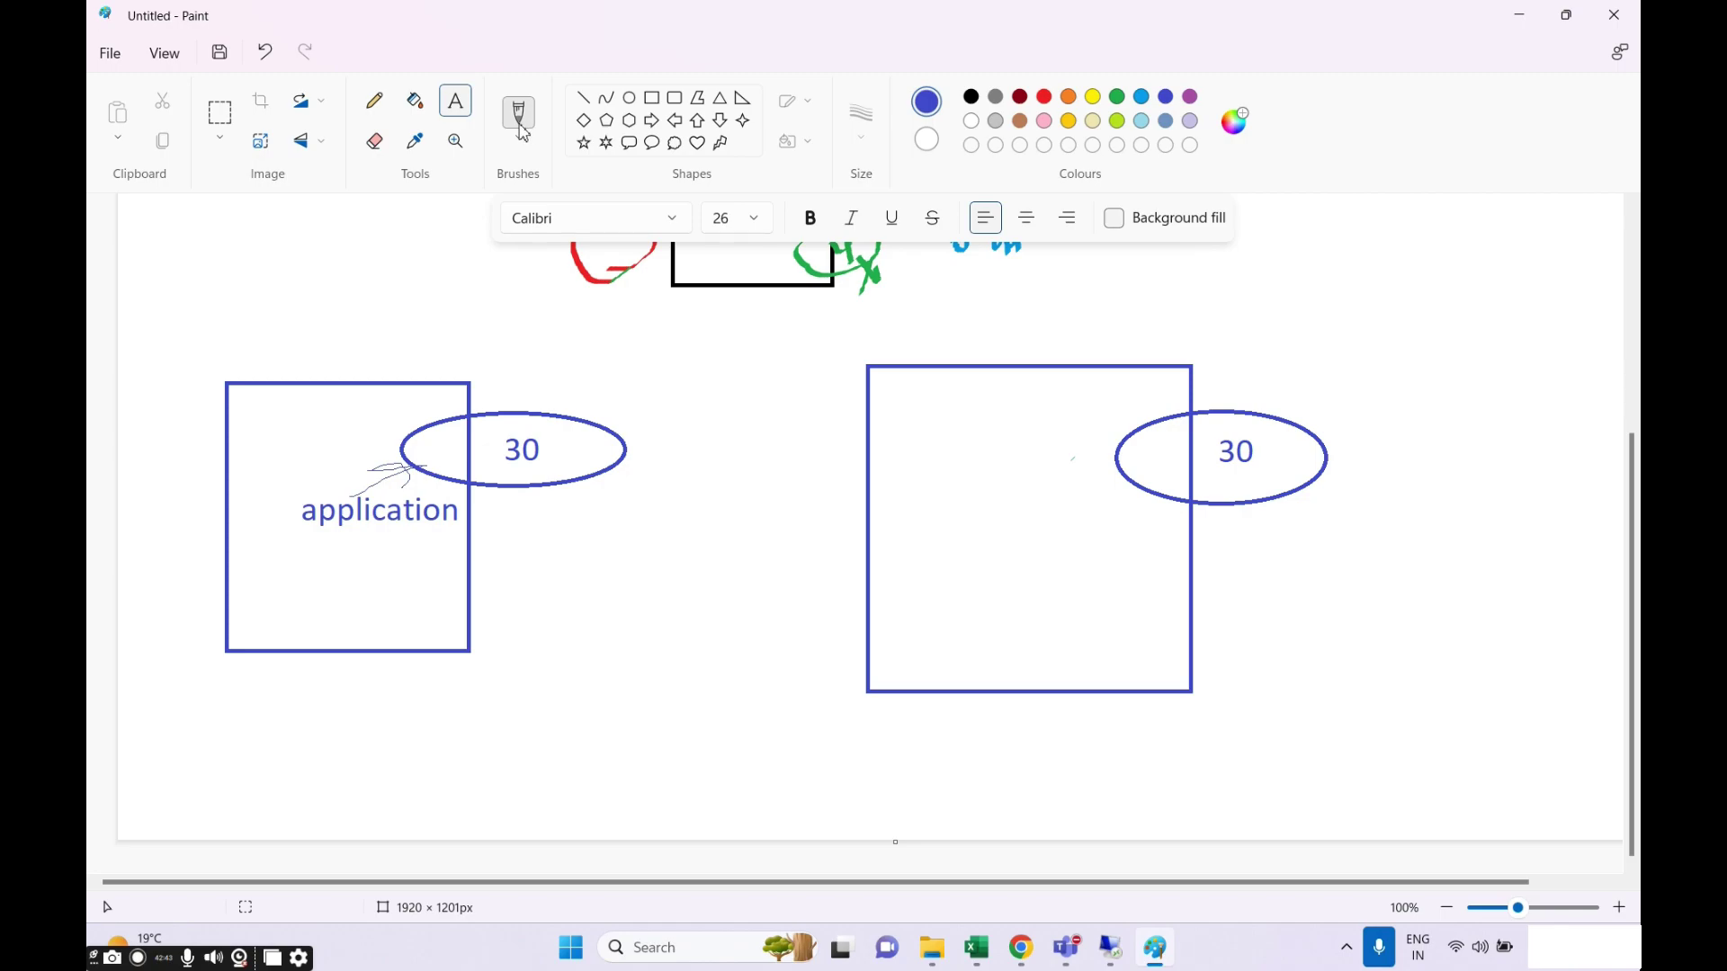
click(374, 101)
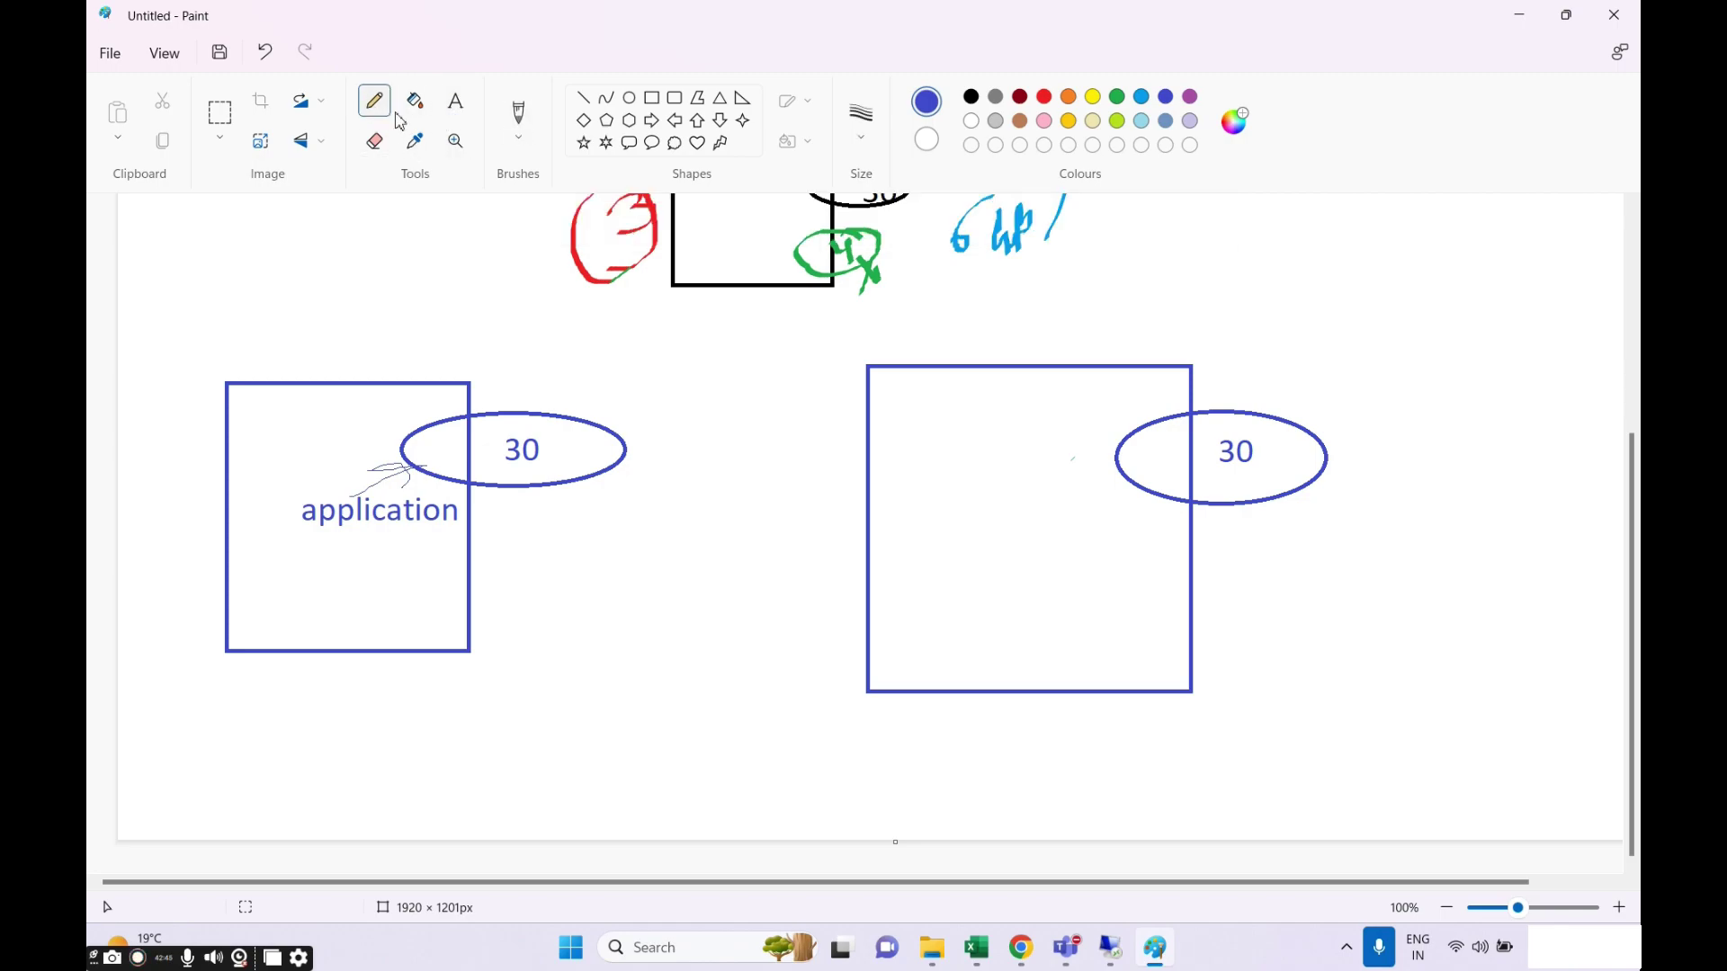
Label the right box 'abc app', correcting a typo.
click(456, 101)
click(1049, 504)
text(abd)
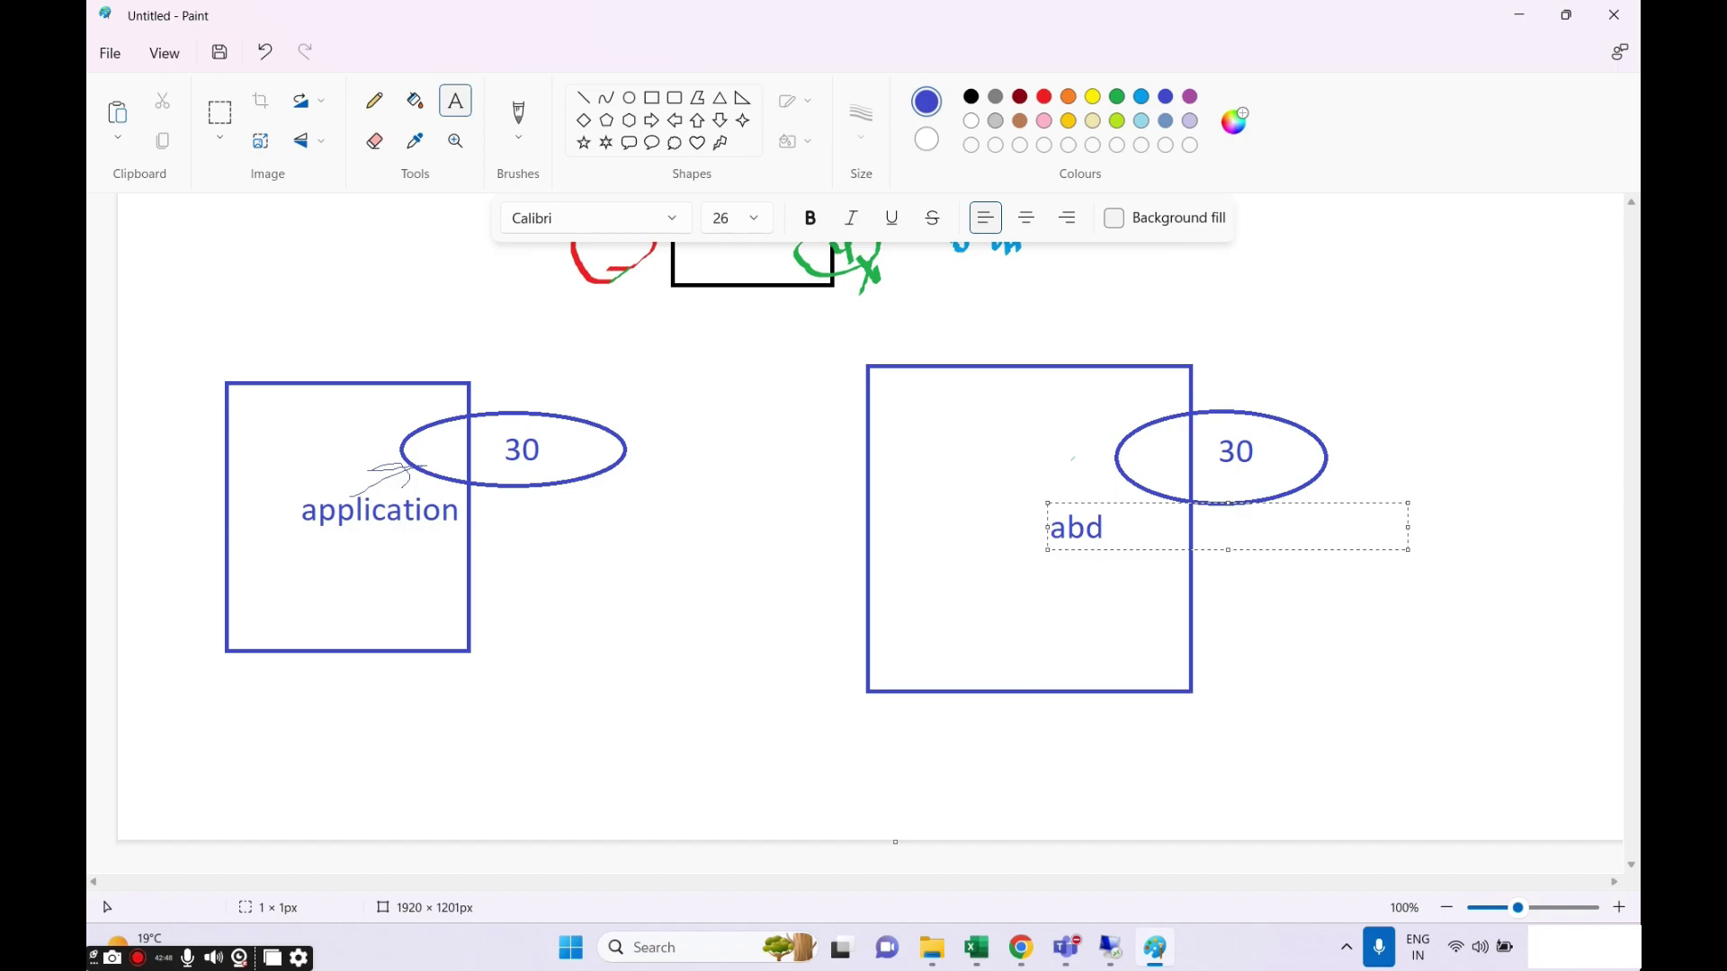
key(BackSpace)
text(c app)
click(369, 579)
Add the text 'abc+xyz' below 'application' in the left box.
click(352, 531)
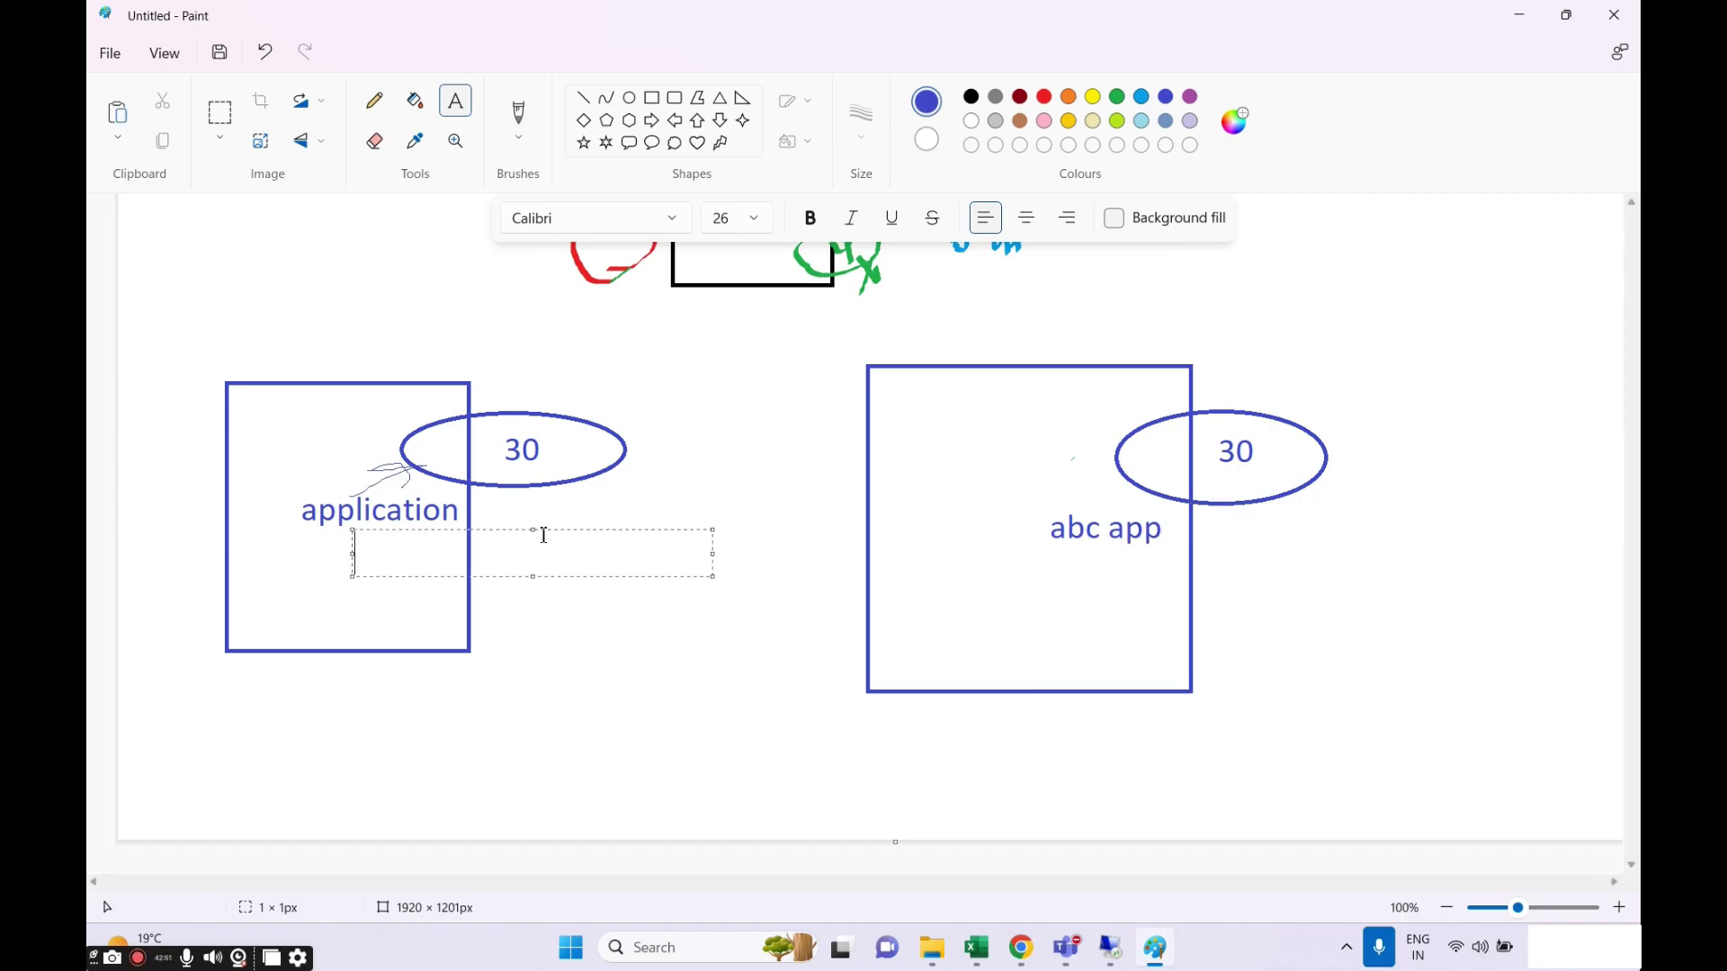
text(abd)
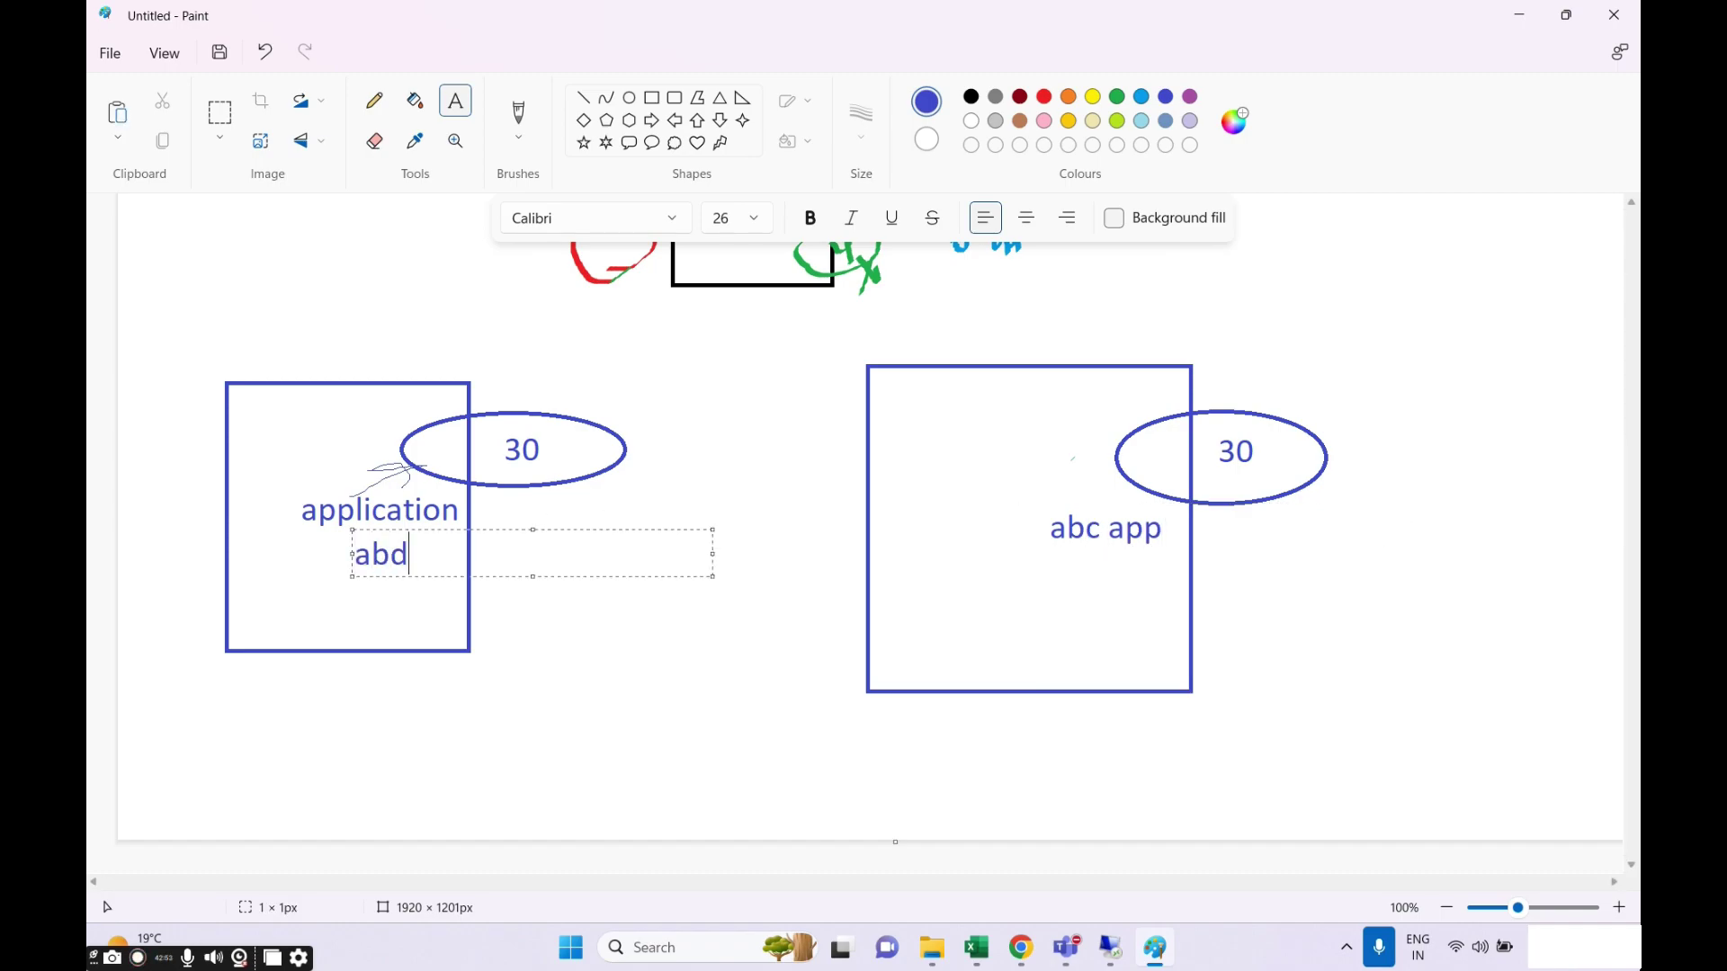
text(=)
text(+xyz)
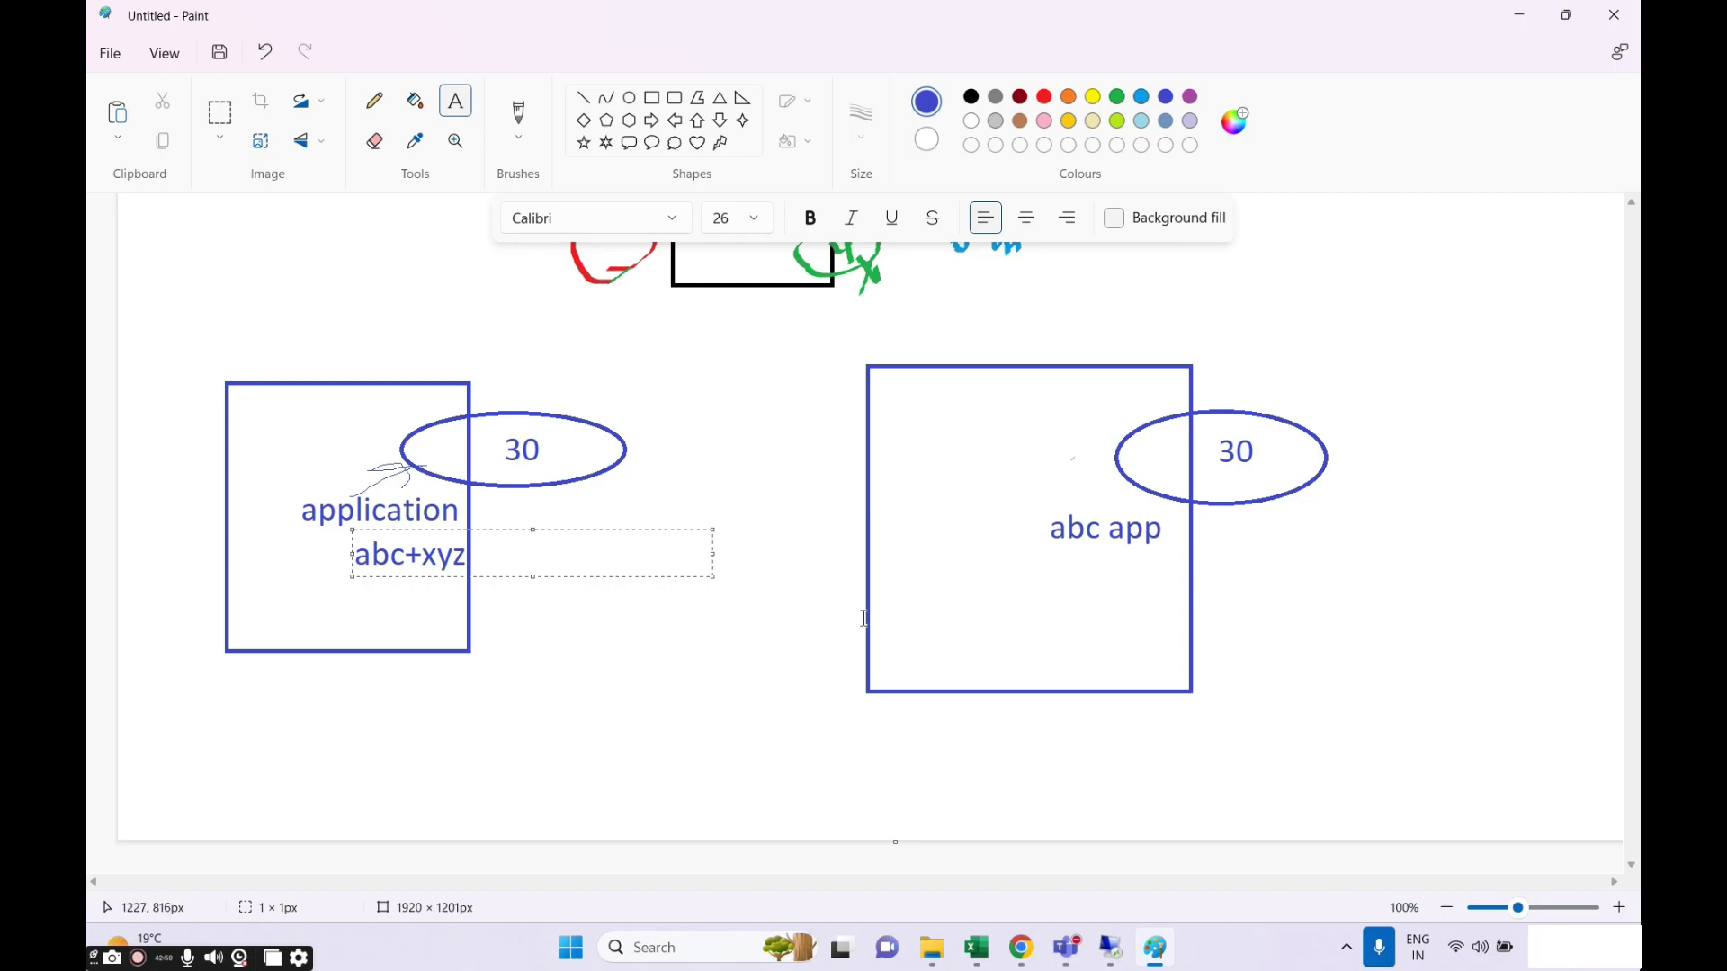
click(631, 623)
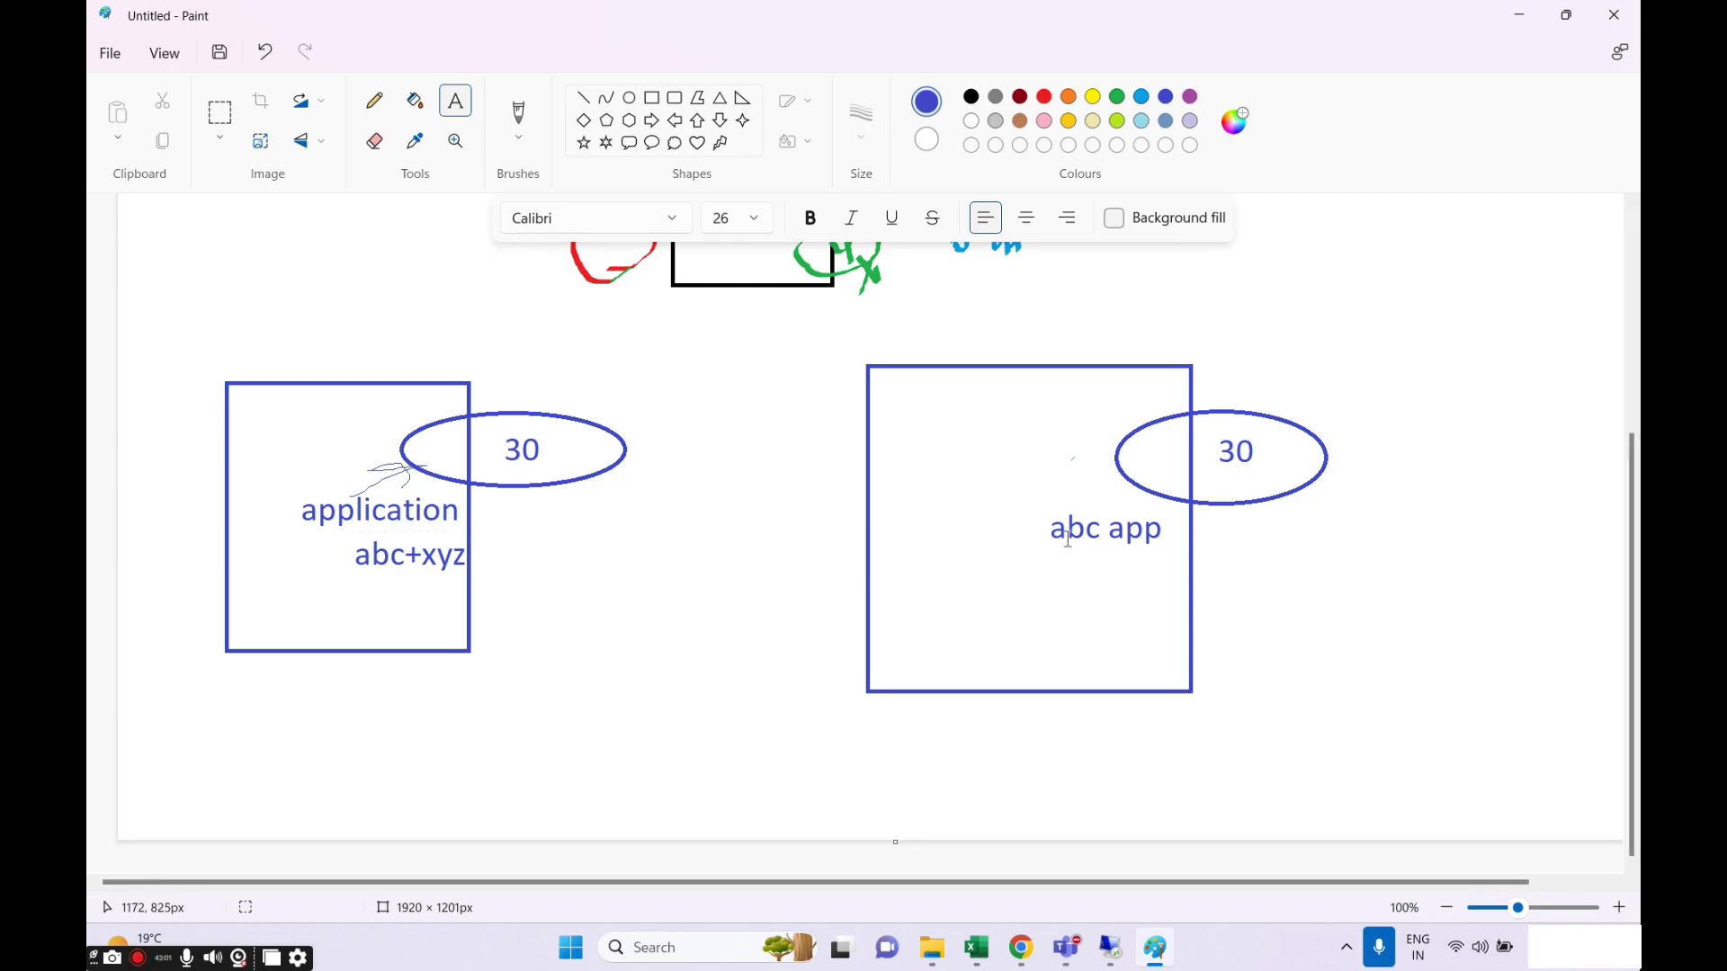
click(374, 100)
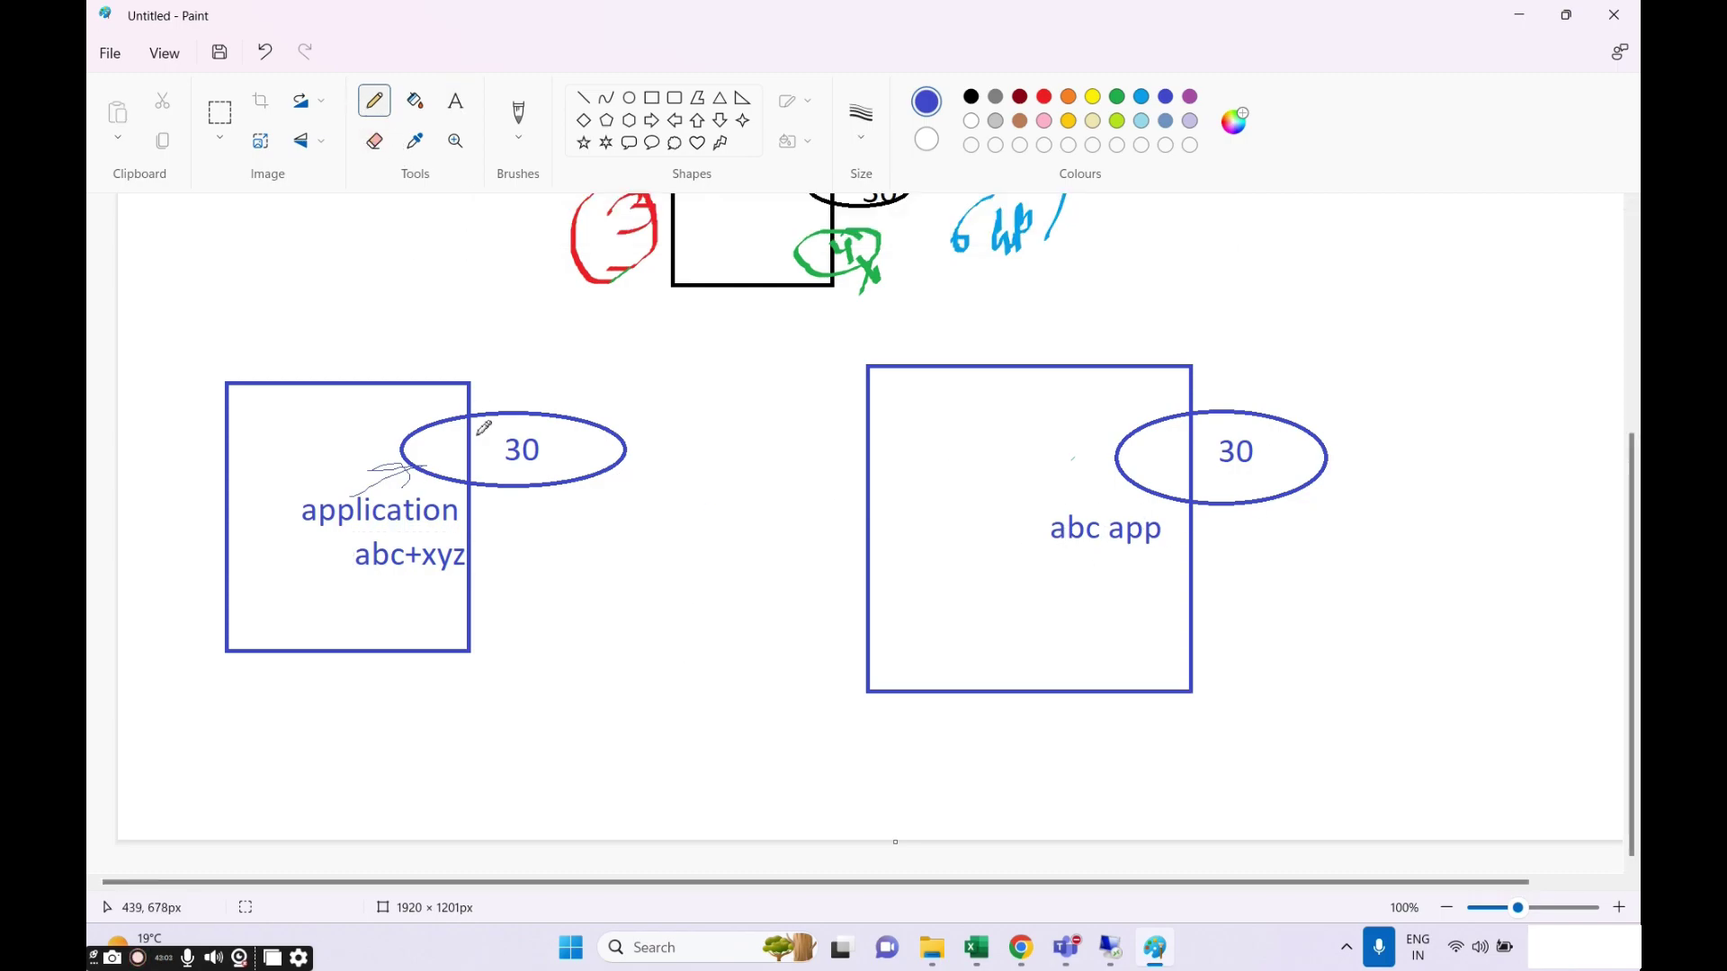
Draw two arcs linking the 30 ellipses, plus a hook, a loop and notes above both boxes.
mouse_move(587, 423)
mouse_down()
mouse_move(1130, 366)
mouse_move(1188, 392)
mouse_move(1232, 359)
mouse_move(1315, 382)
mouse_move(1338, 334)
mouse_up()
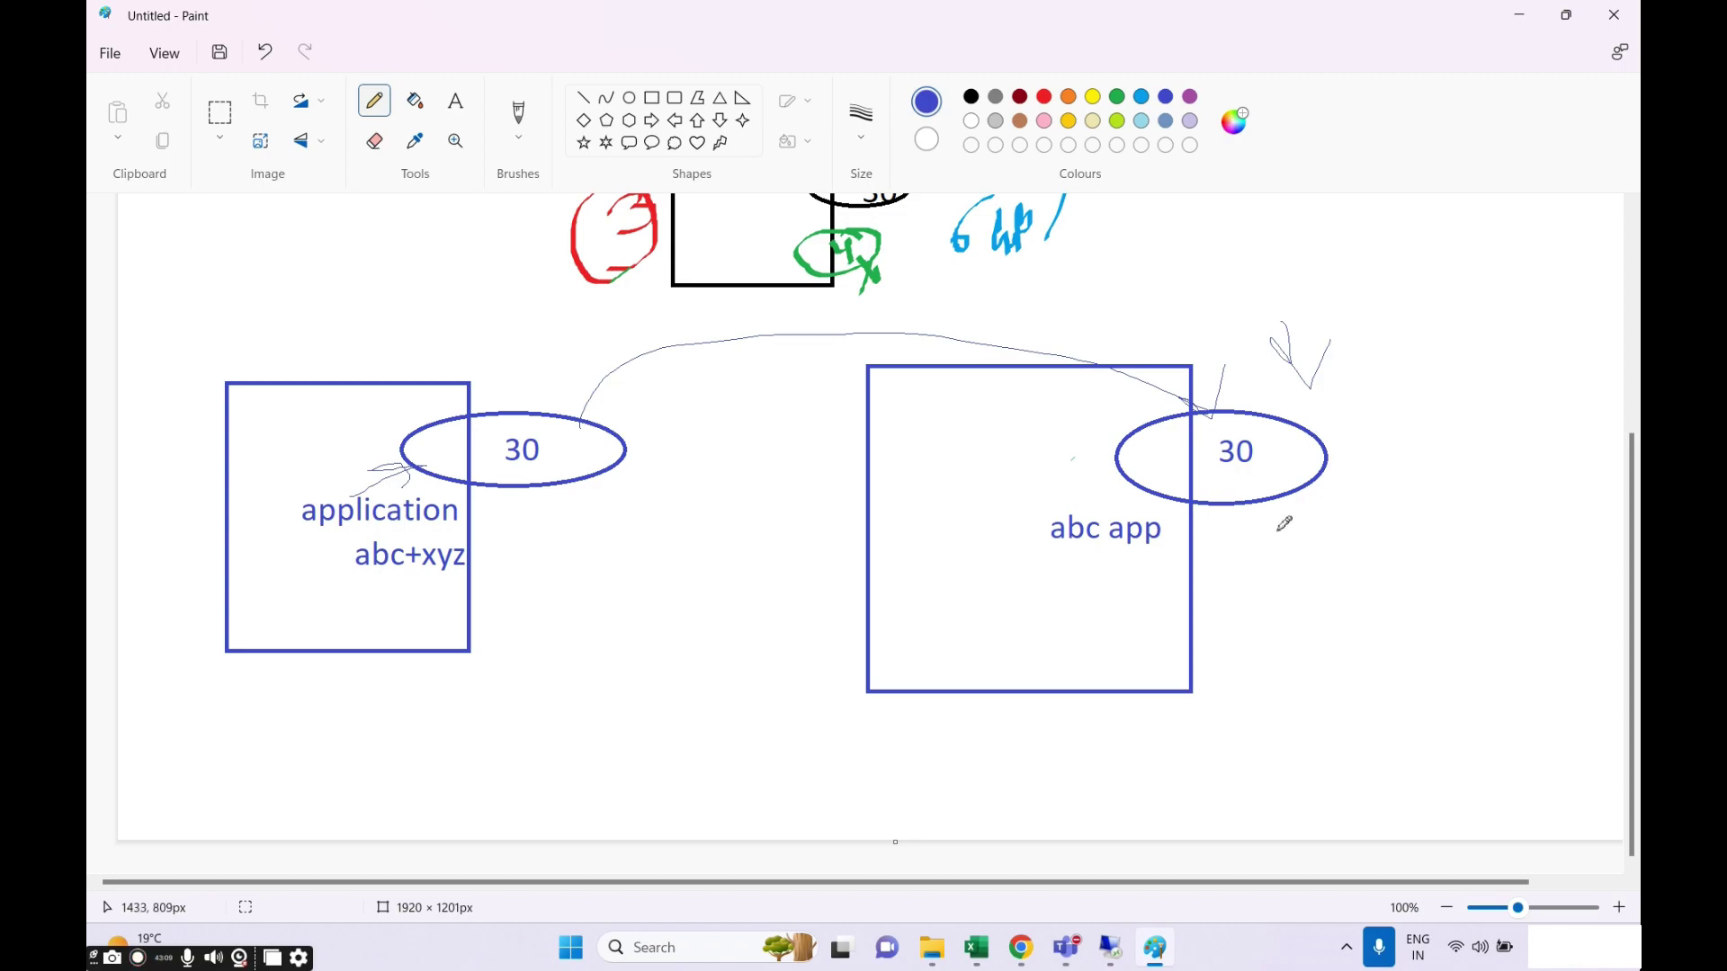
mouse_move(1269, 477)
mouse_down()
mouse_move(1303, 519)
mouse_move(1237, 602)
mouse_up()
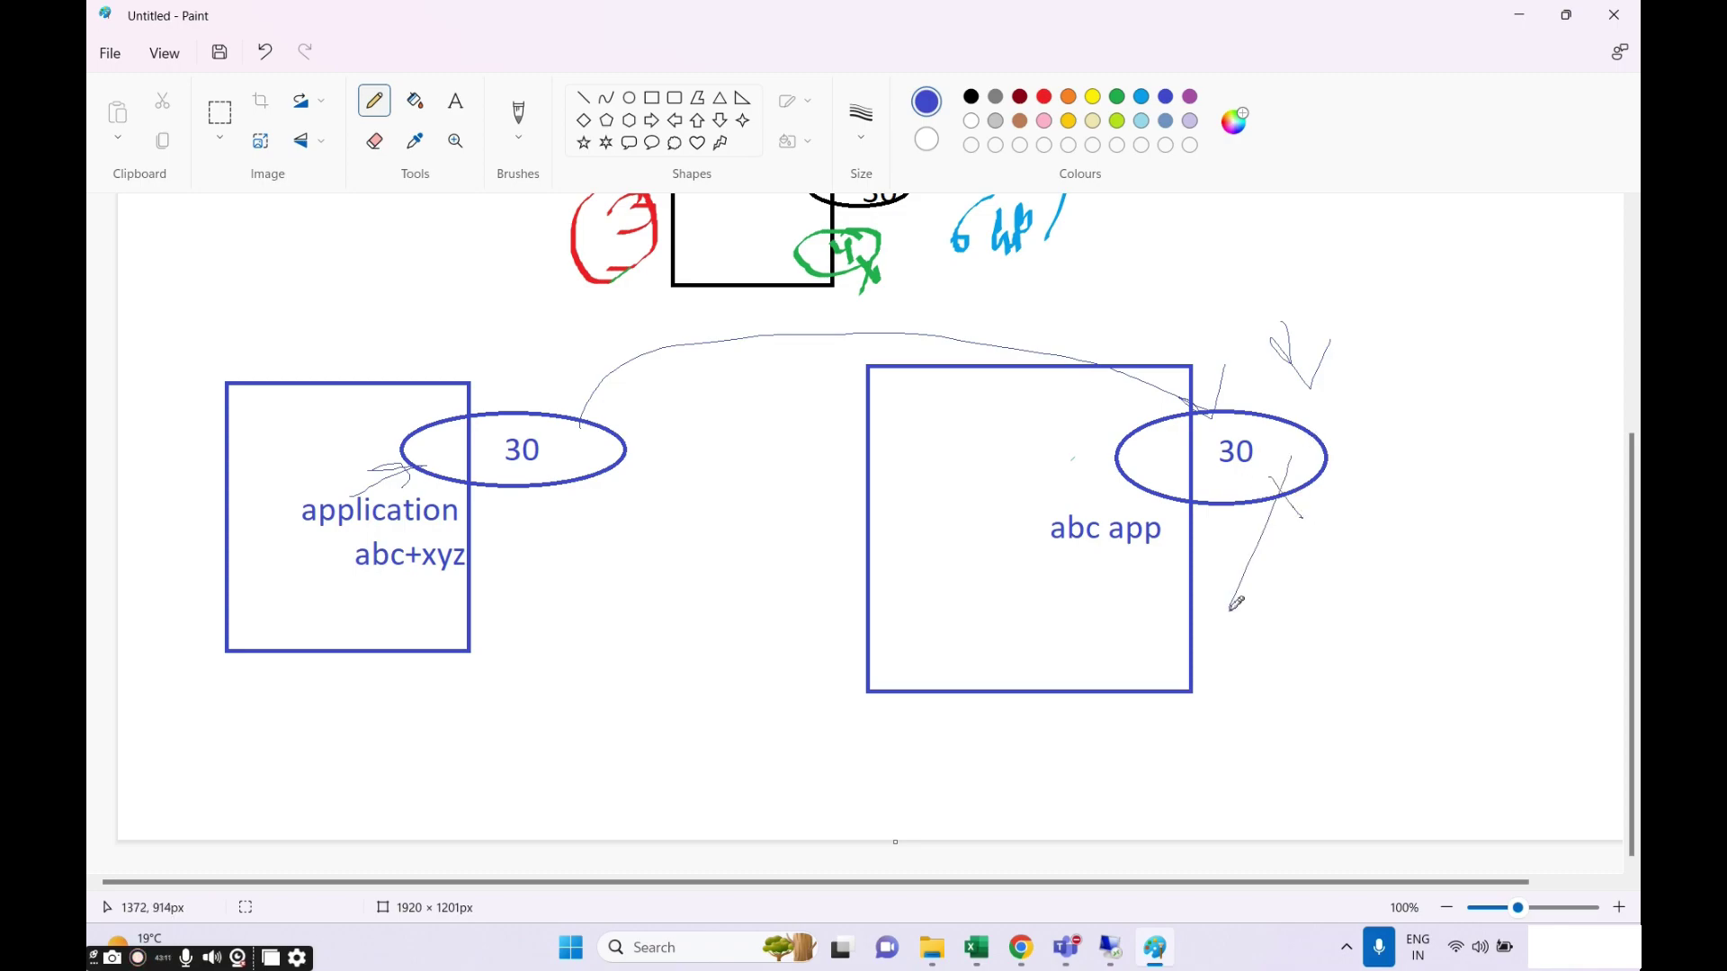
mouse_move(507, 487)
mouse_down()
mouse_move(544, 538)
mouse_move(537, 571)
mouse_up()
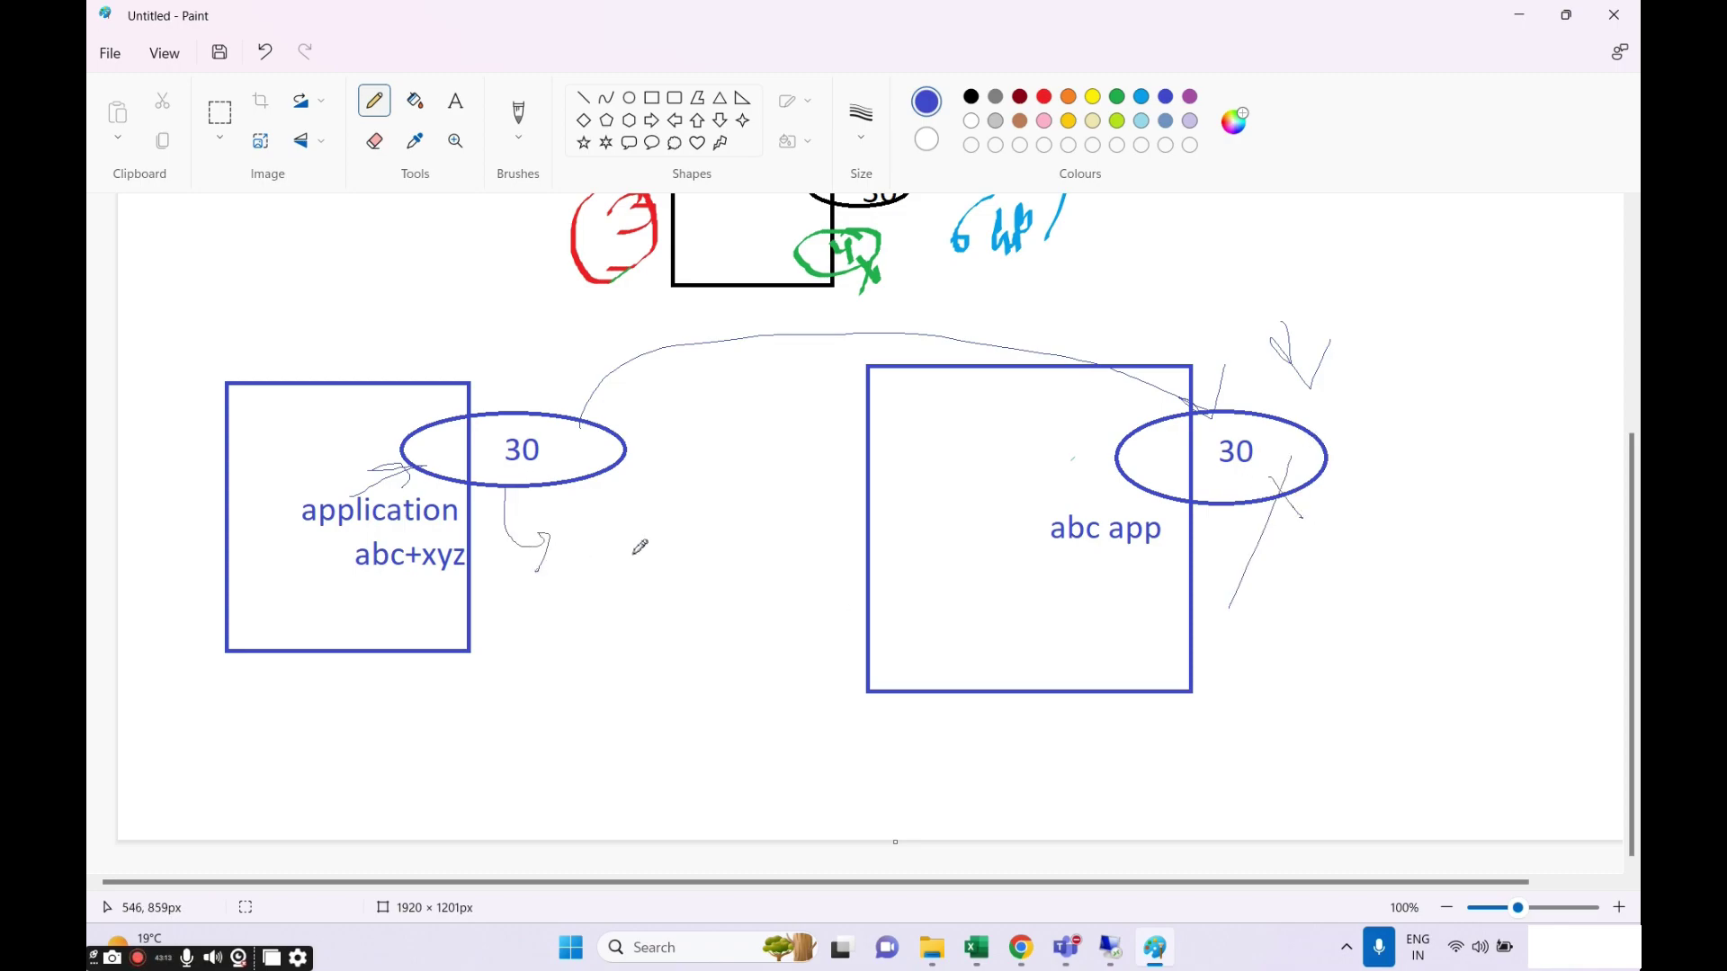
mouse_move(592, 517)
mouse_down()
mouse_move(597, 594)
mouse_move(621, 497)
mouse_move(581, 587)
mouse_move(716, 565)
mouse_move(684, 586)
mouse_move(729, 615)
mouse_move(654, 611)
mouse_up()
mouse_move(376, 355)
mouse_down()
mouse_move(373, 379)
mouse_move(419, 376)
mouse_move(389, 363)
mouse_move(423, 375)
mouse_up()
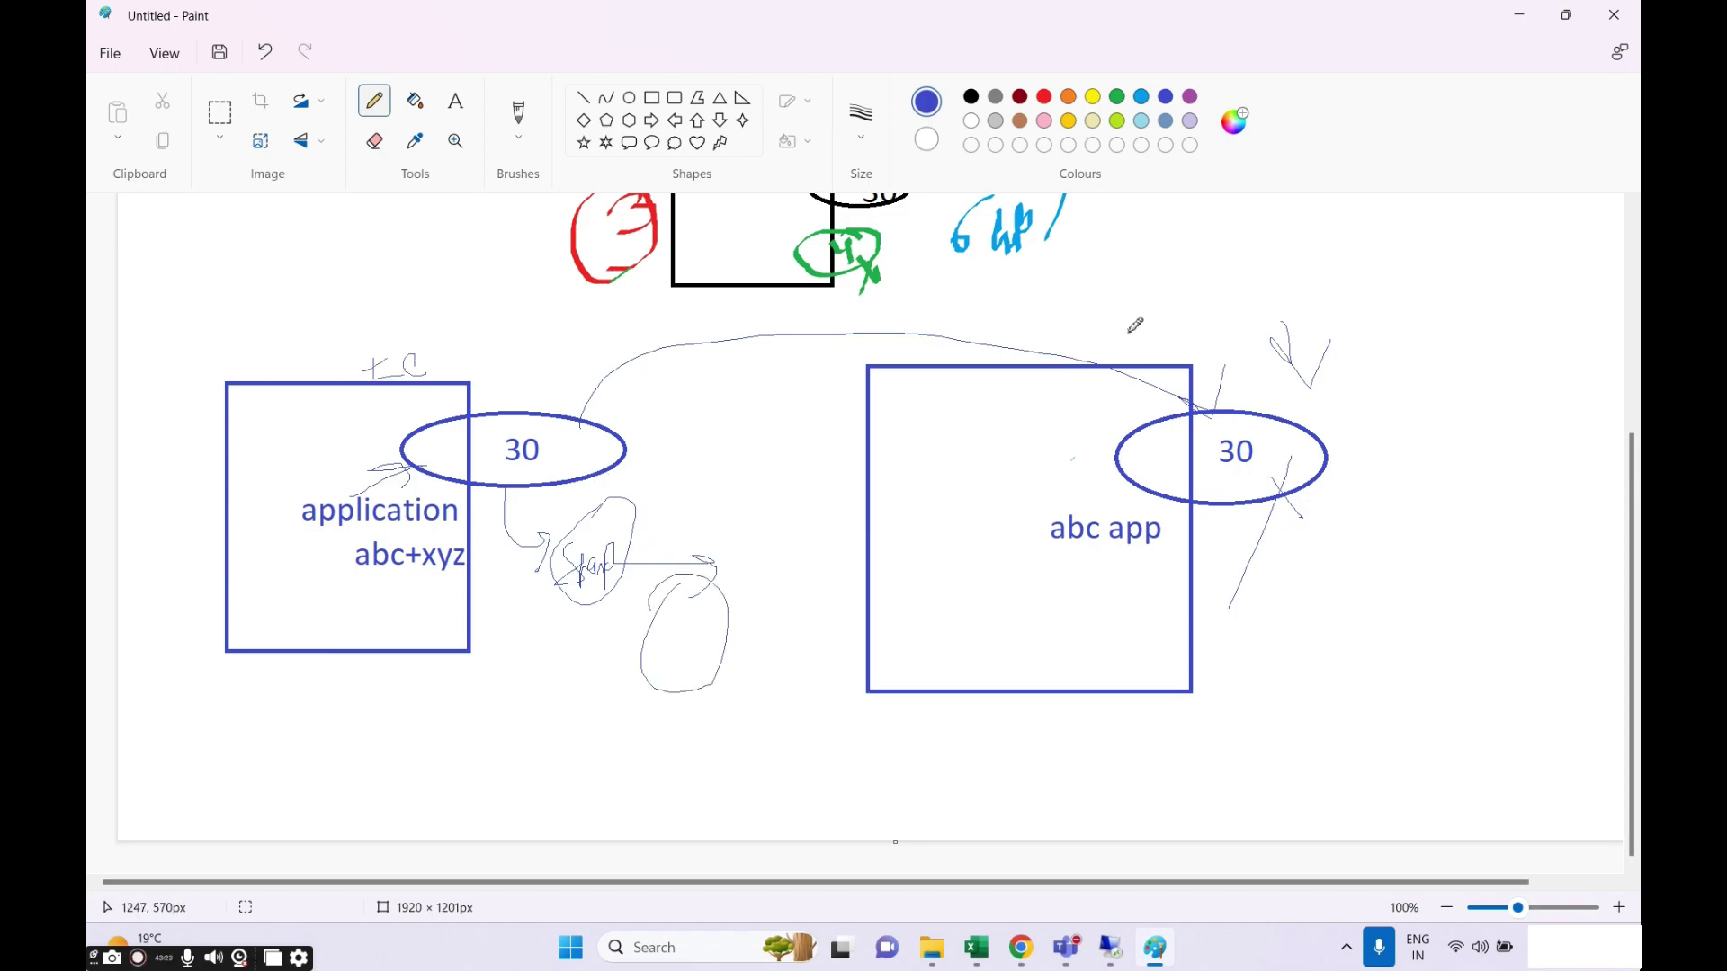
mouse_move(1141, 313)
mouse_down()
mouse_move(1137, 351)
mouse_move(1171, 329)
mouse_move(1200, 350)
mouse_up()
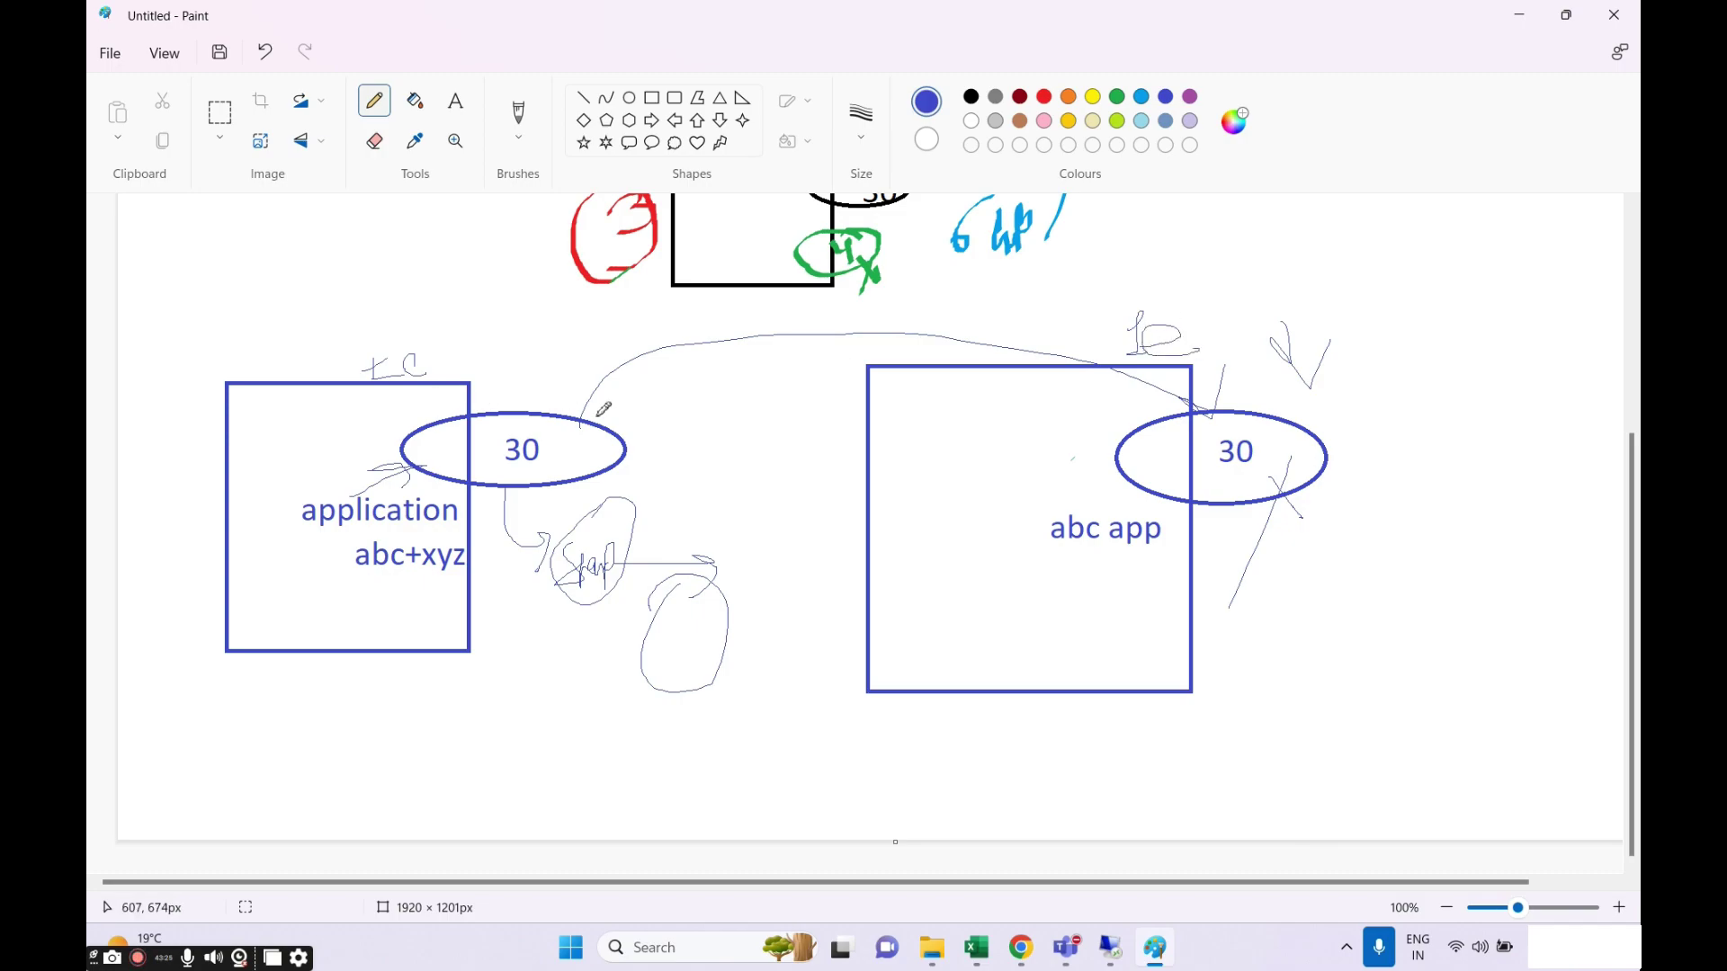
mouse_move(575, 416)
mouse_down()
mouse_move(596, 386)
mouse_move(1306, 424)
mouse_up()
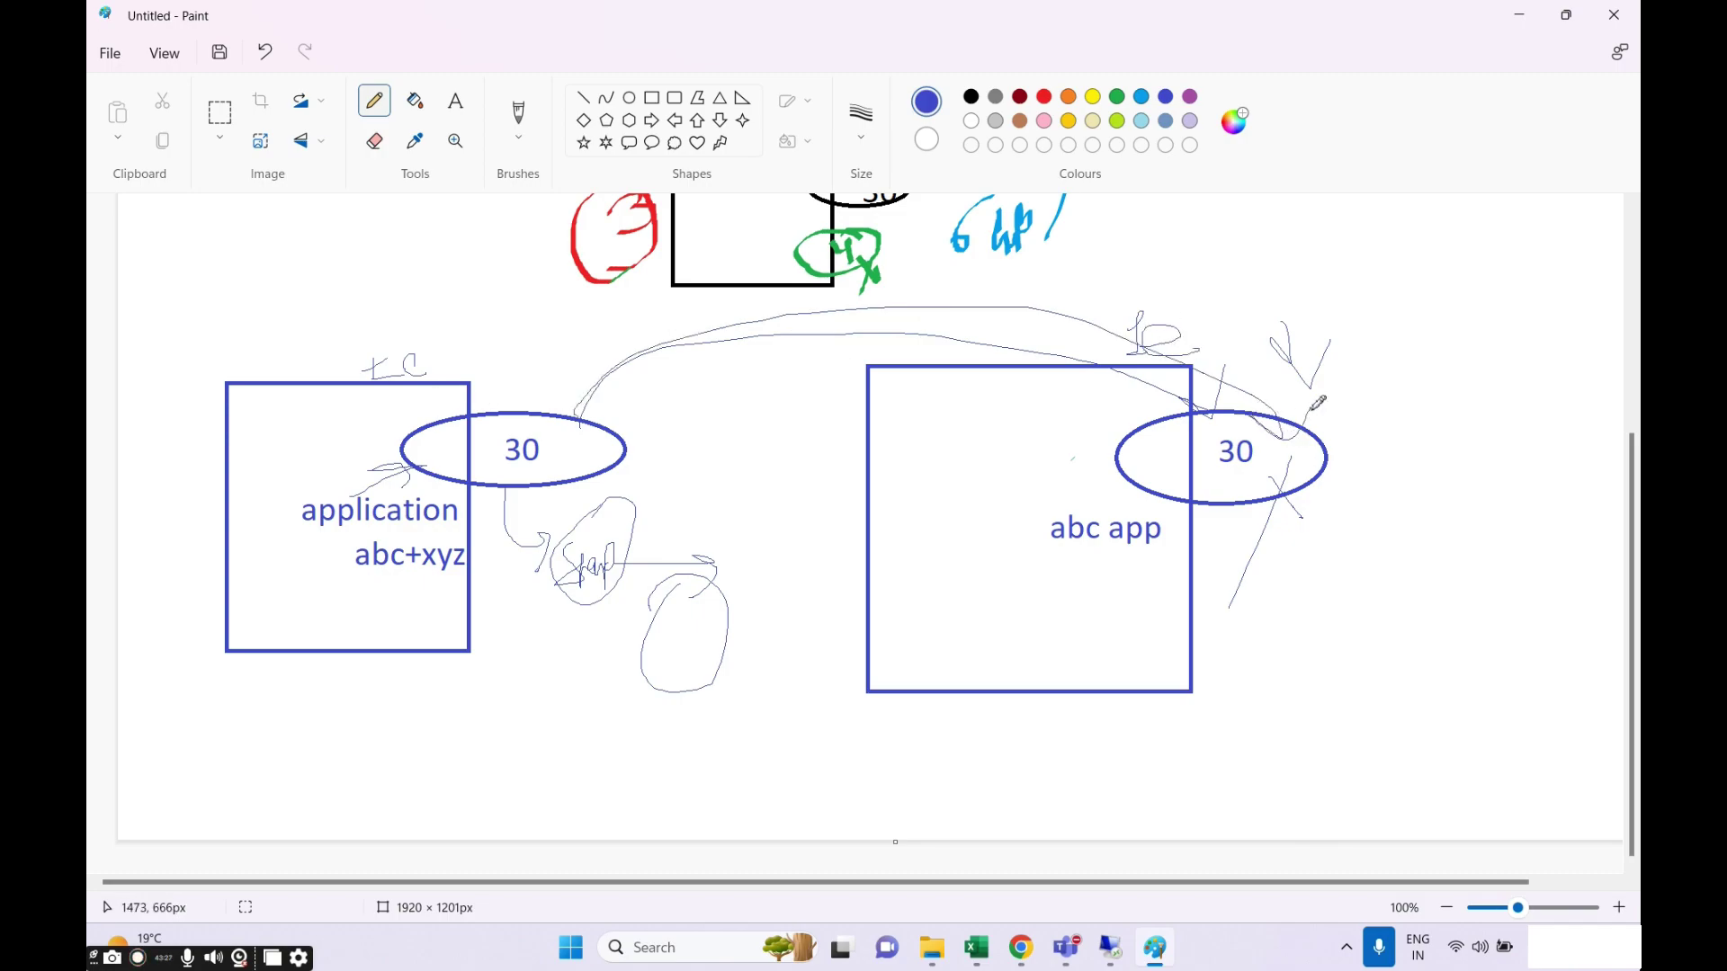
Add an arrow beside the right ellipse, a line up from the left one, and extra loops and marks.
mouse_move(1367, 533)
mouse_down()
mouse_move(1369, 420)
mouse_move(1381, 448)
mouse_up()
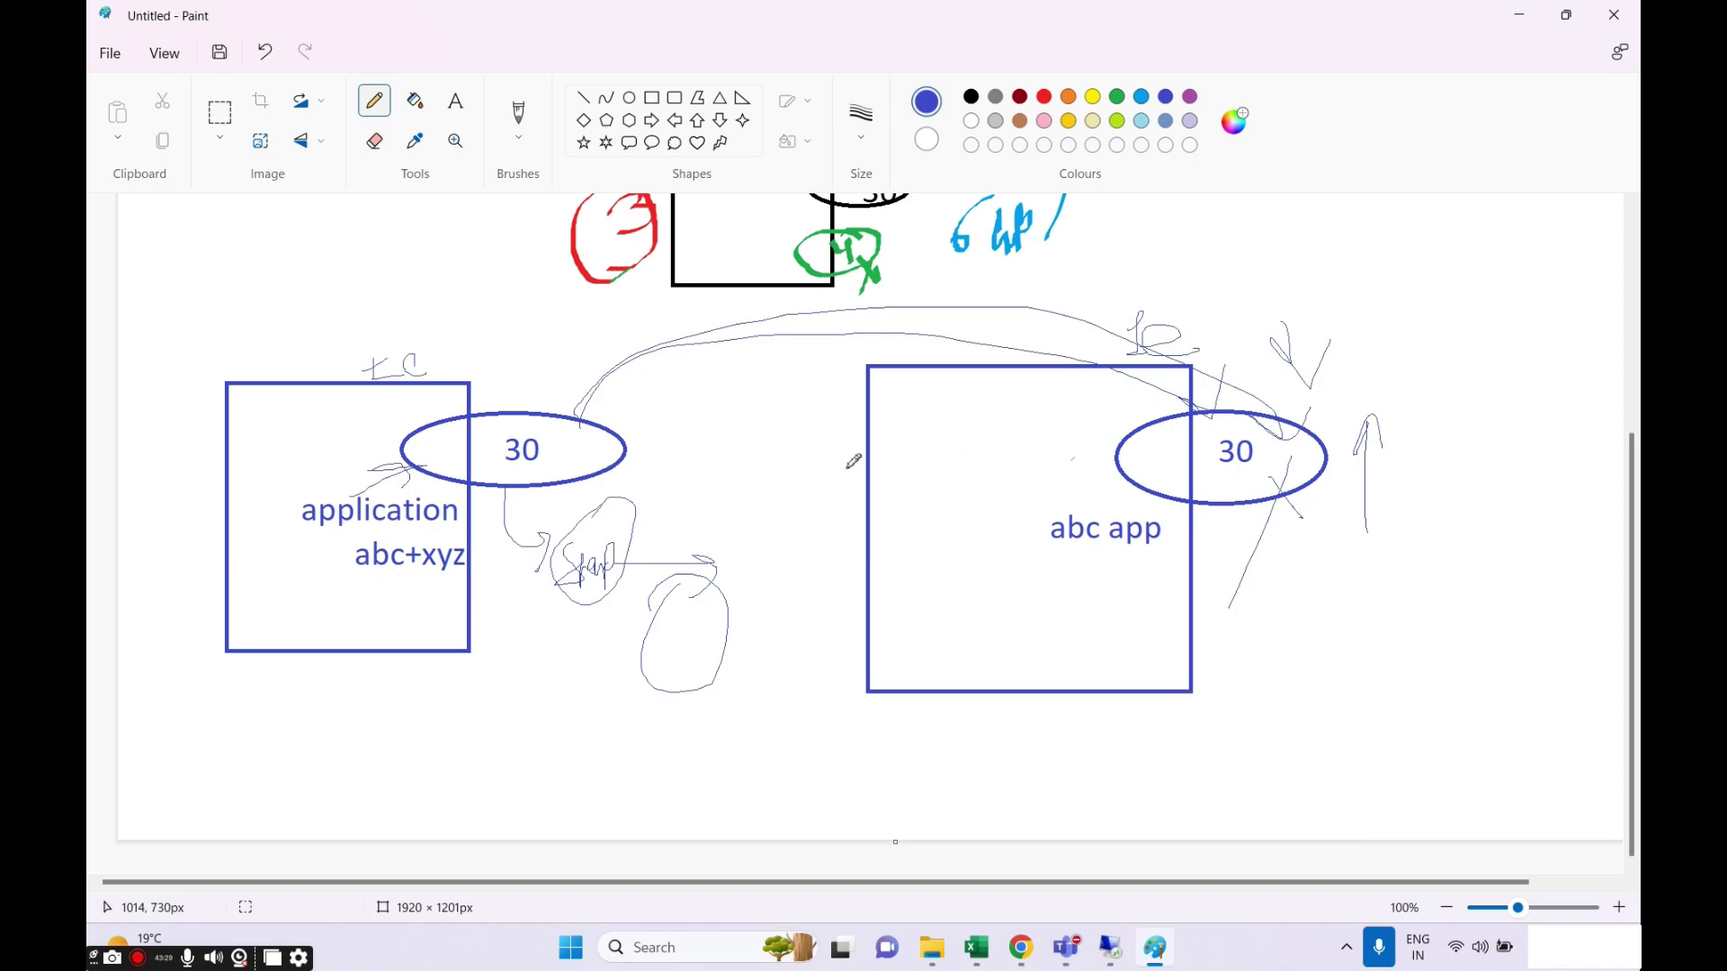
drag(475, 423, 627, 291)
drag(846, 488, 850, 510)
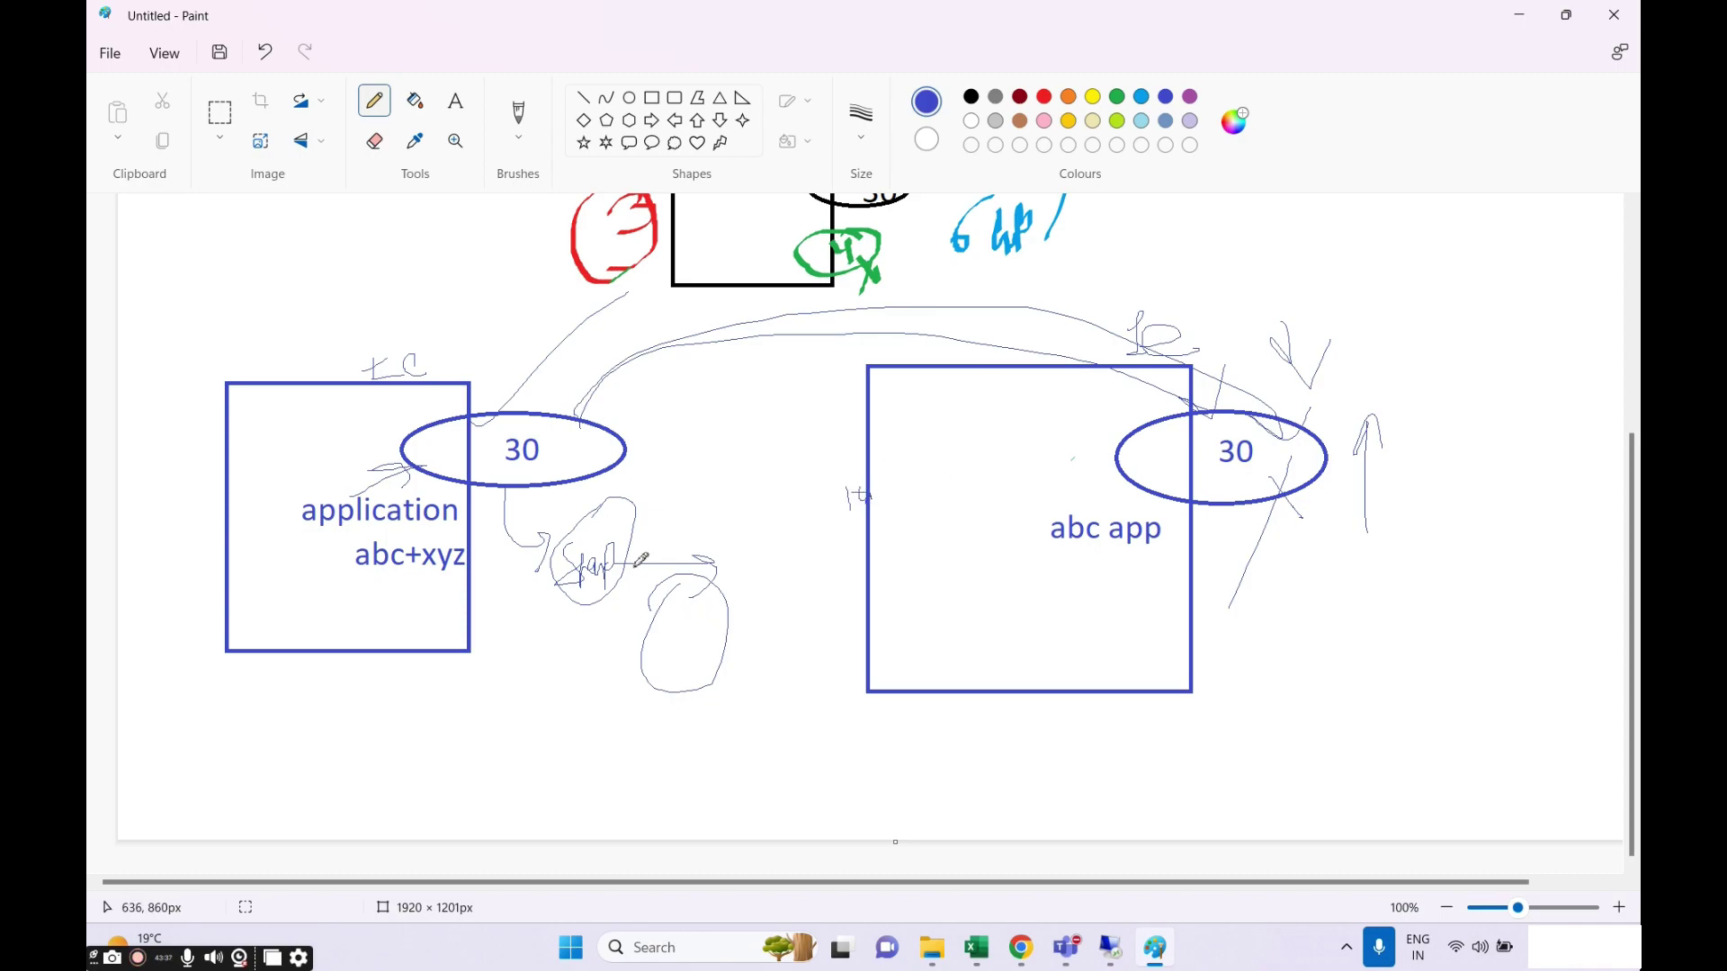
mouse_move(570, 601)
mouse_down()
mouse_move(628, 578)
mouse_move(697, 621)
mouse_move(719, 601)
mouse_move(730, 622)
mouse_move(881, 555)
mouse_move(901, 593)
mouse_up()
mouse_move(1259, 510)
mouse_down()
mouse_move(1132, 598)
mouse_move(1192, 523)
mouse_move(1168, 600)
mouse_move(1199, 594)
mouse_move(1178, 613)
mouse_up()
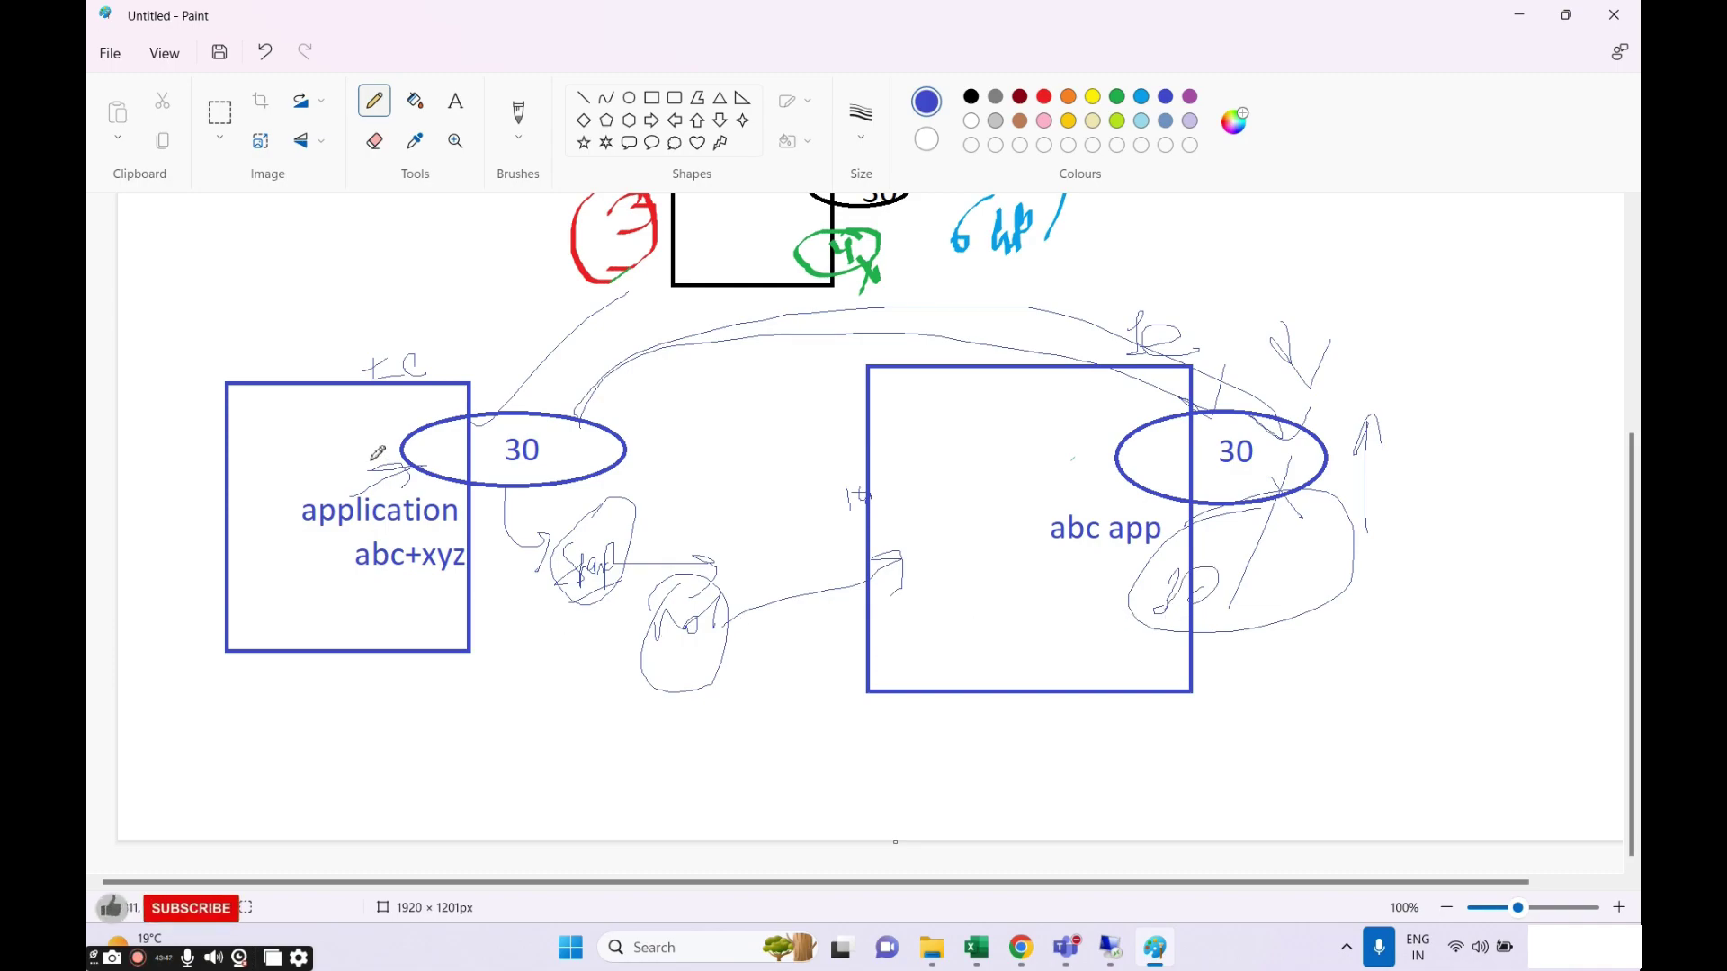
drag(517, 402, 587, 371)
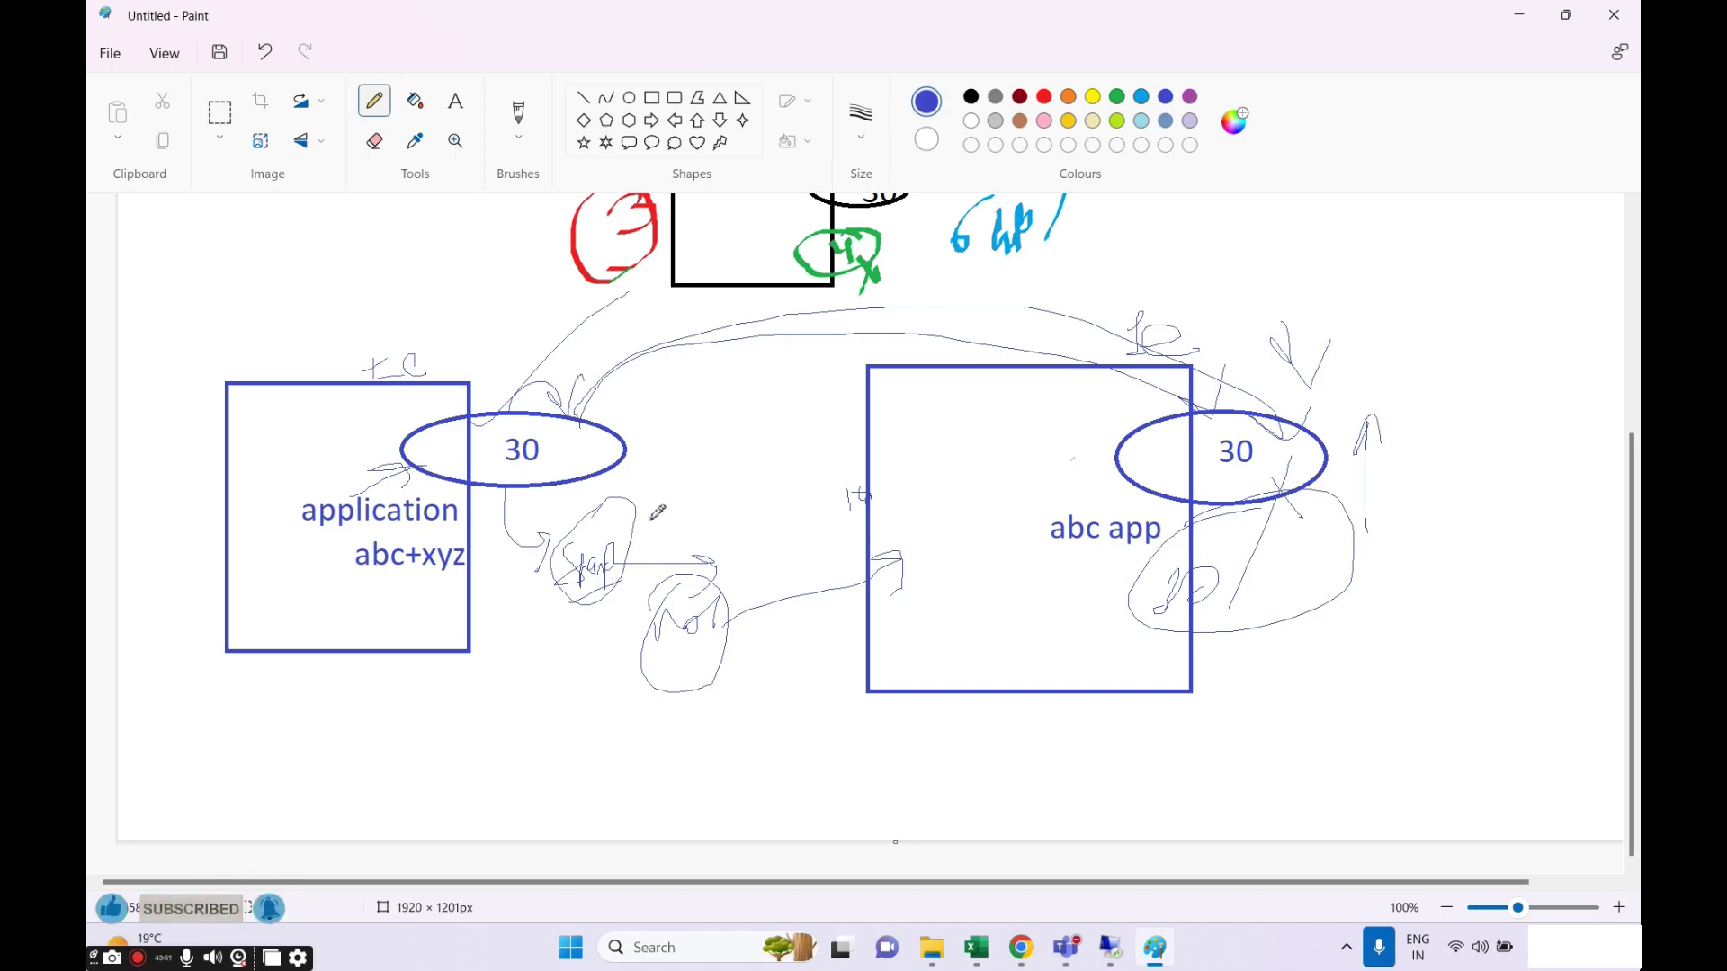
drag(683, 618, 701, 607)
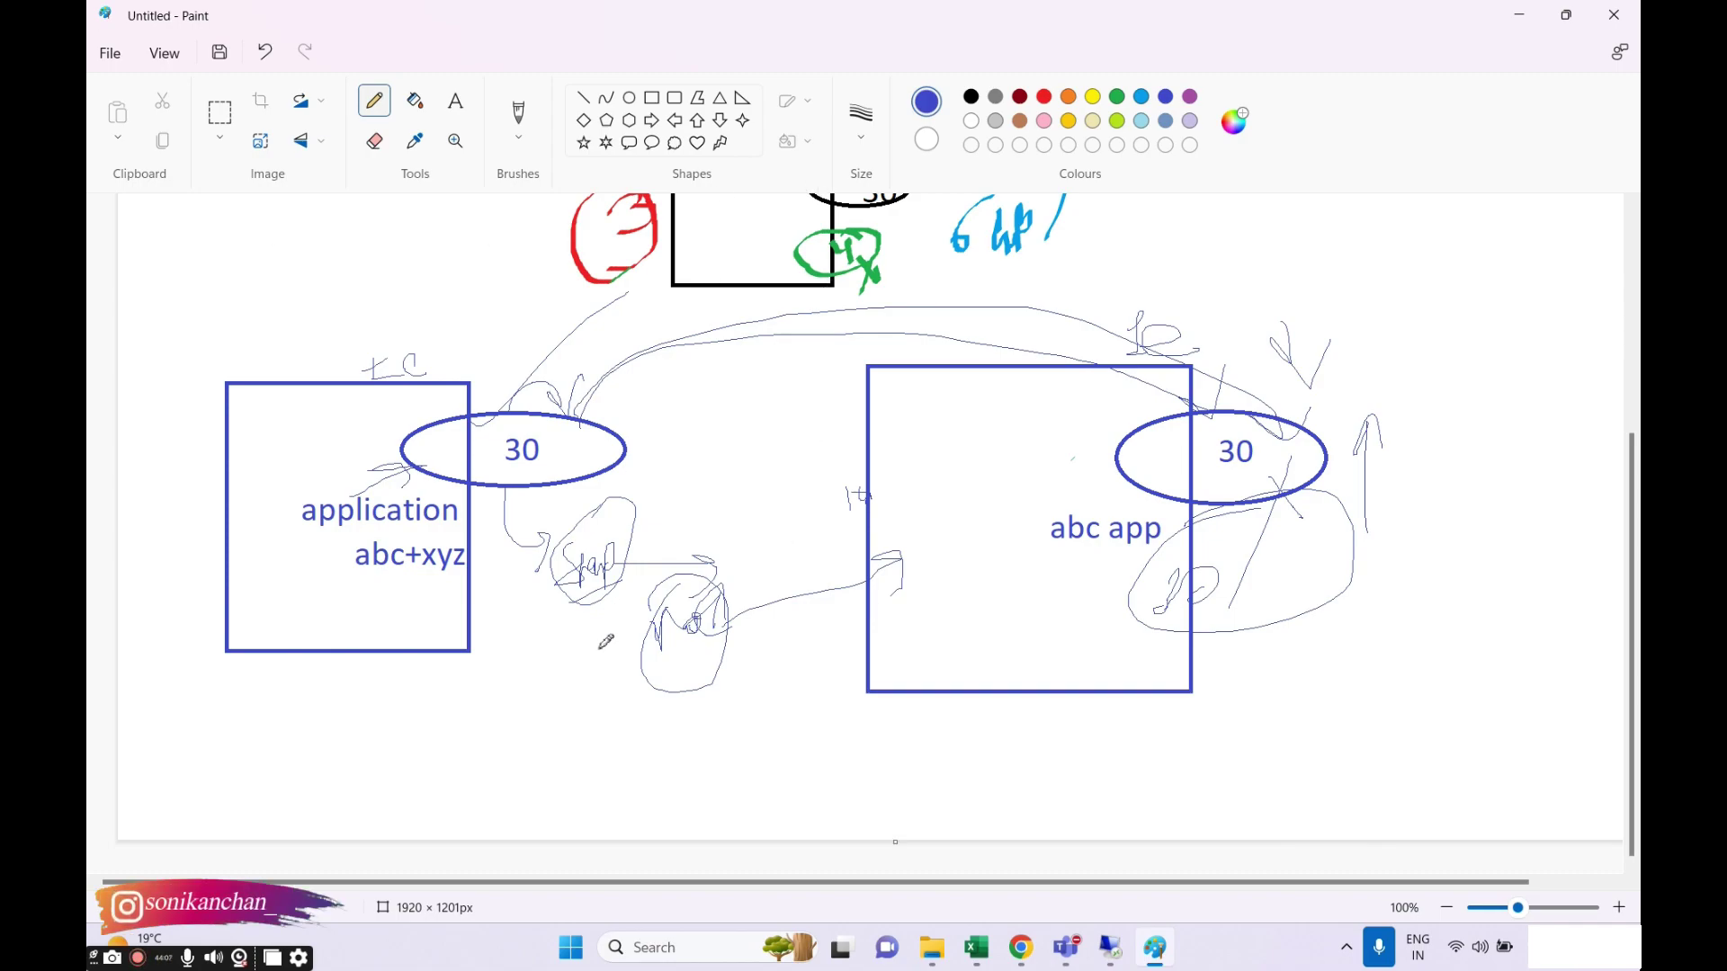
Undo the freehand scribbles and the abc+xyz label with Ctrl+Z.
key(ctrl+z)
key(ctrl+z)
key(ctrl+z)
key(ctrl+z)
key(ctrl+z)
key(ctrl+z)
key(ctrl+z)
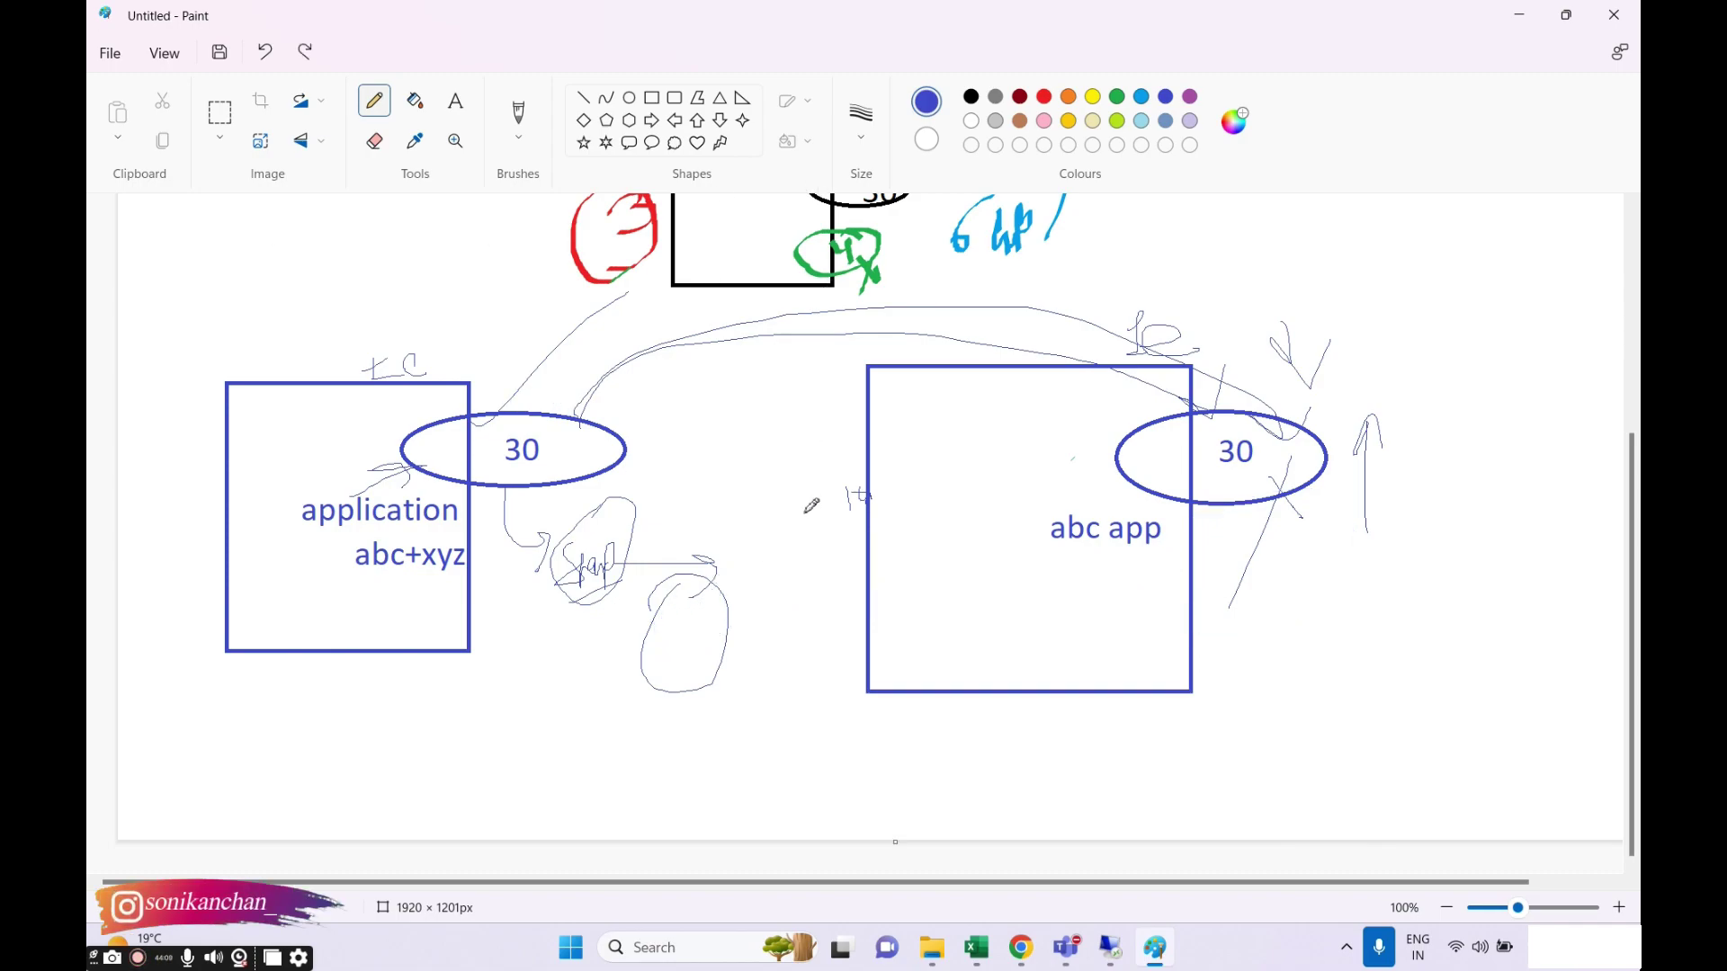
key(ctrl+z)
key(ctrl+z)
key(ctrl+z)
key(ctrl+z)
key(ctrl+z)
key(ctrl+z)
key(ctrl+z)
key(ctrl+z)
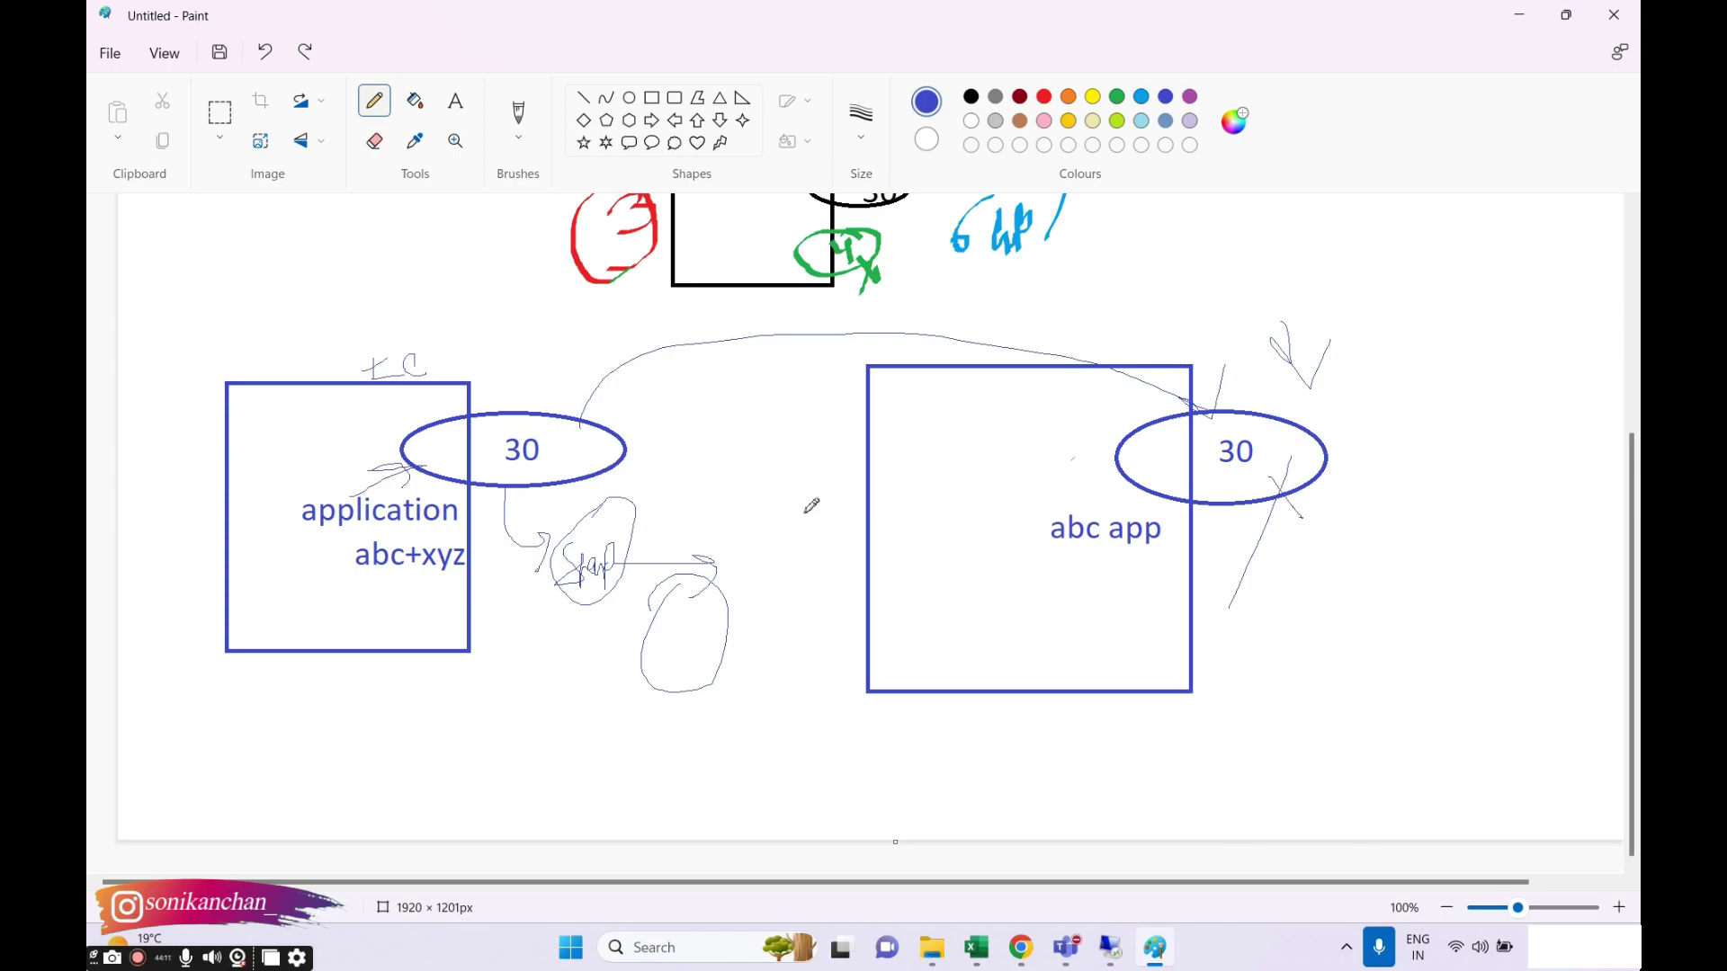
key(ctrl+z)
key(ctrl+z)
key(ctrl+z)
key(ctrl+z)
key(ctrl+z)
key(ctrl+z)
key(ctrl+z)
key(ctrl+z)
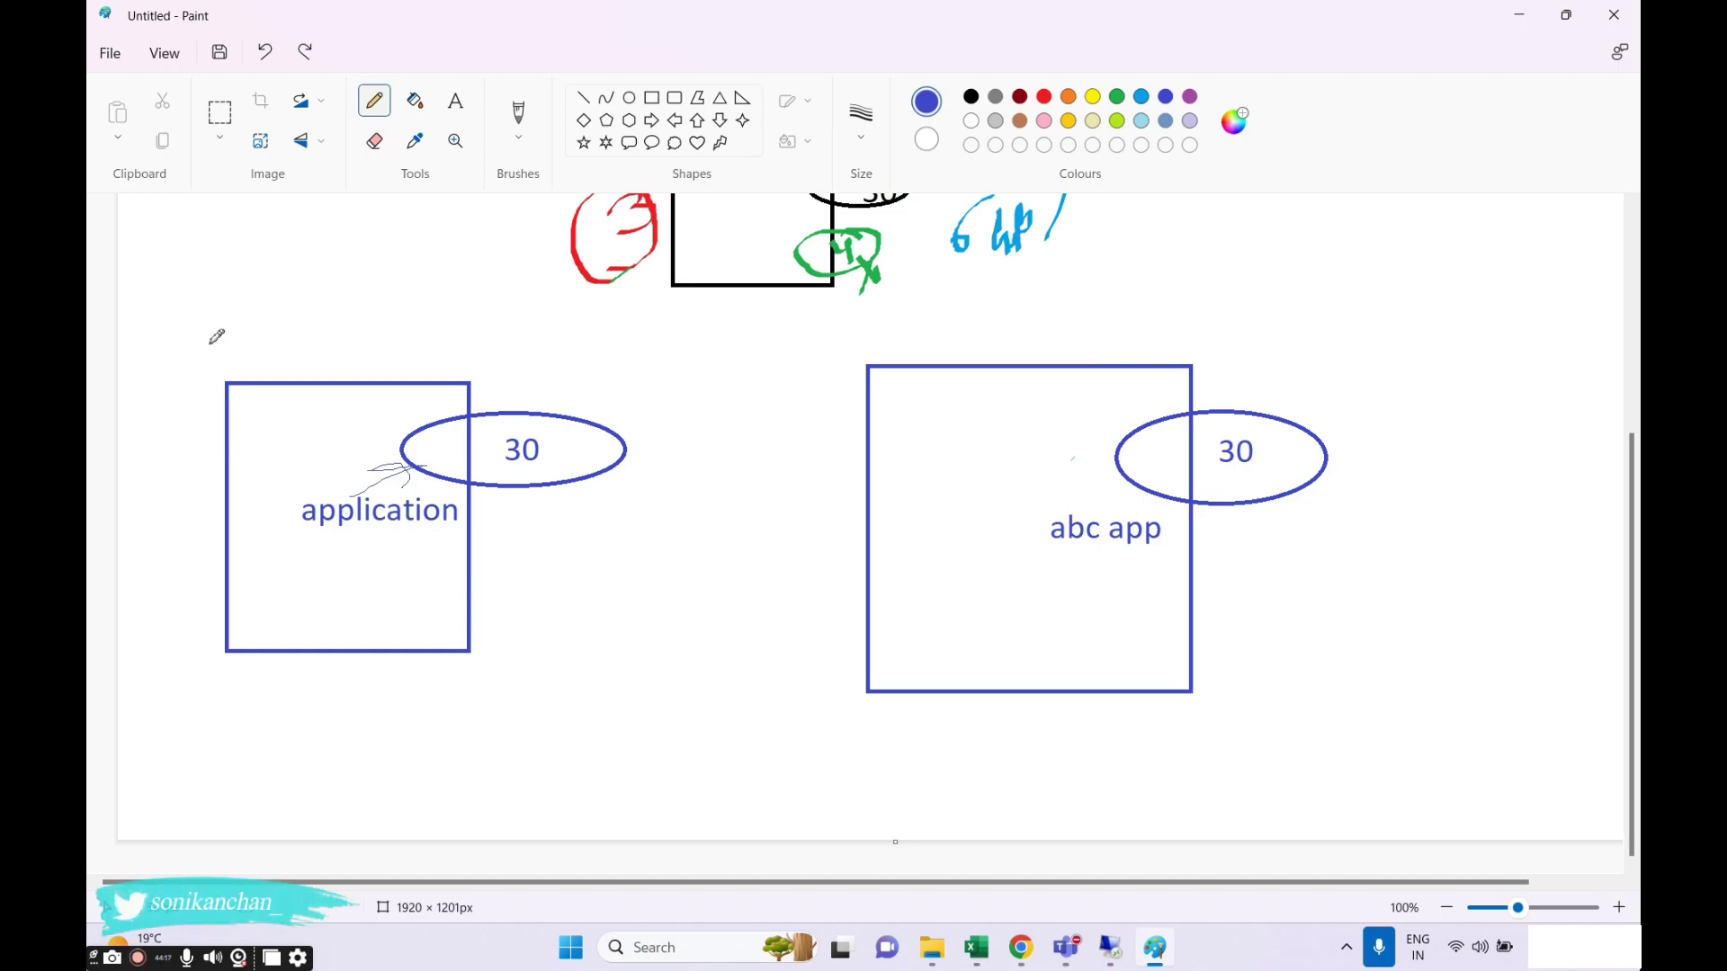
Number the boxes 1 and 2, retracing the numbers in bold blue calligraphy strokes.
drag(281, 346, 349, 373)
drag(997, 320, 1064, 363)
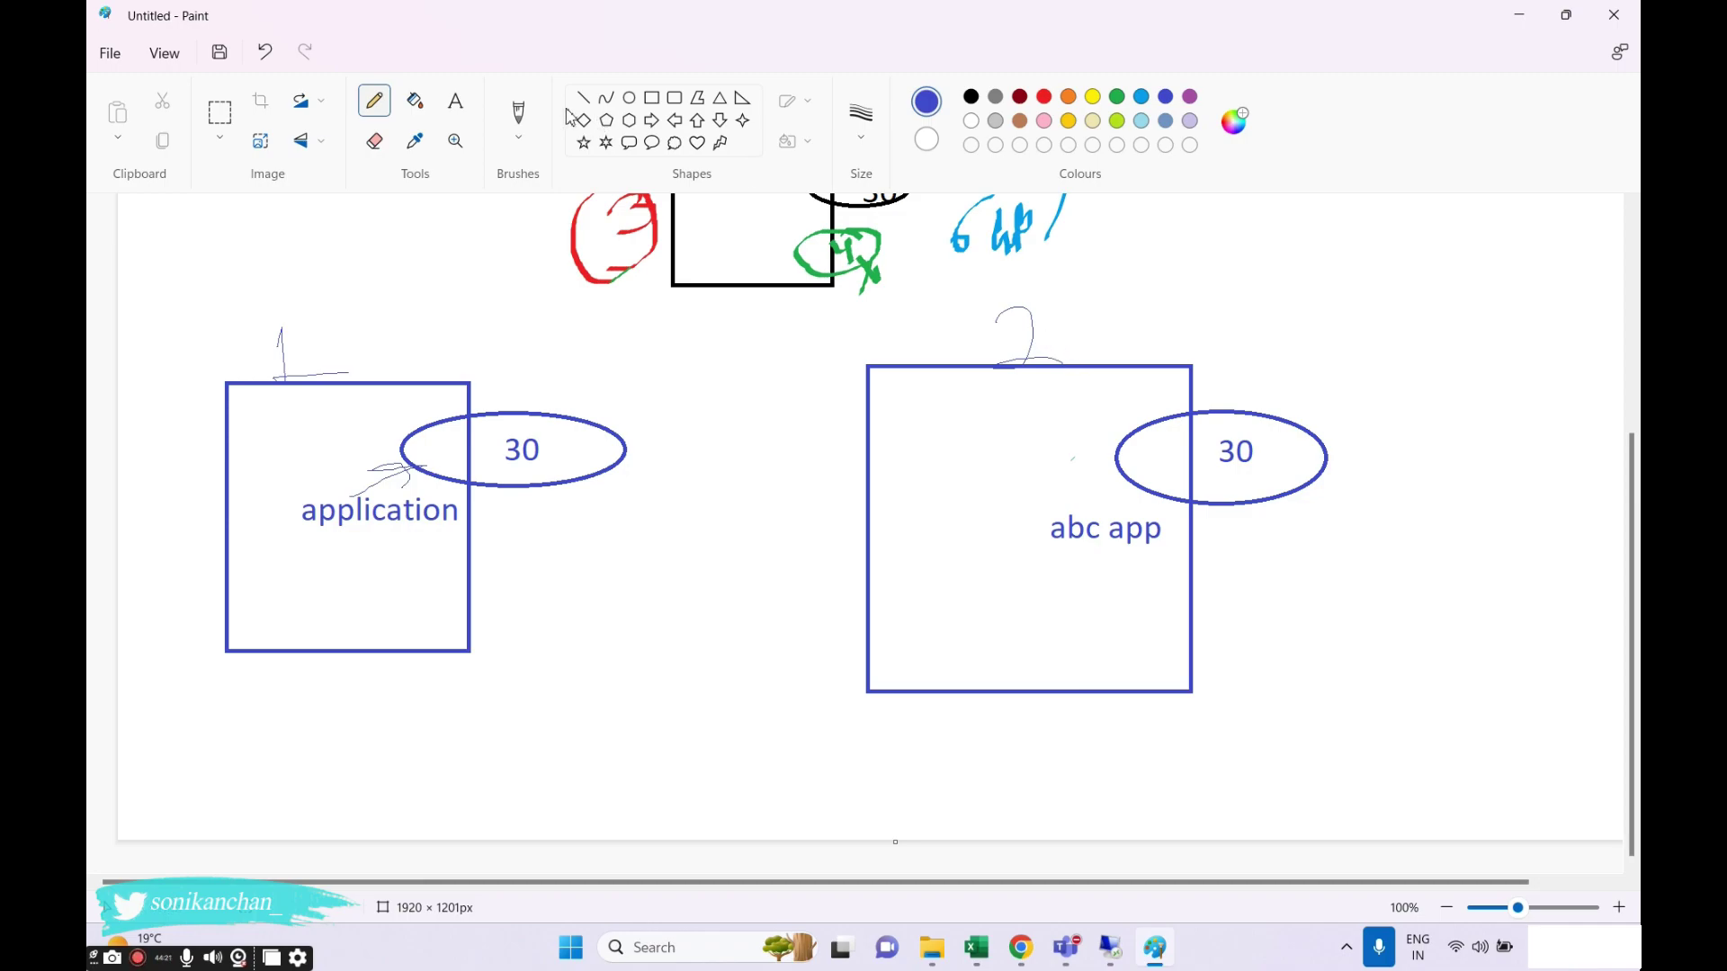
click(518, 126)
click(560, 219)
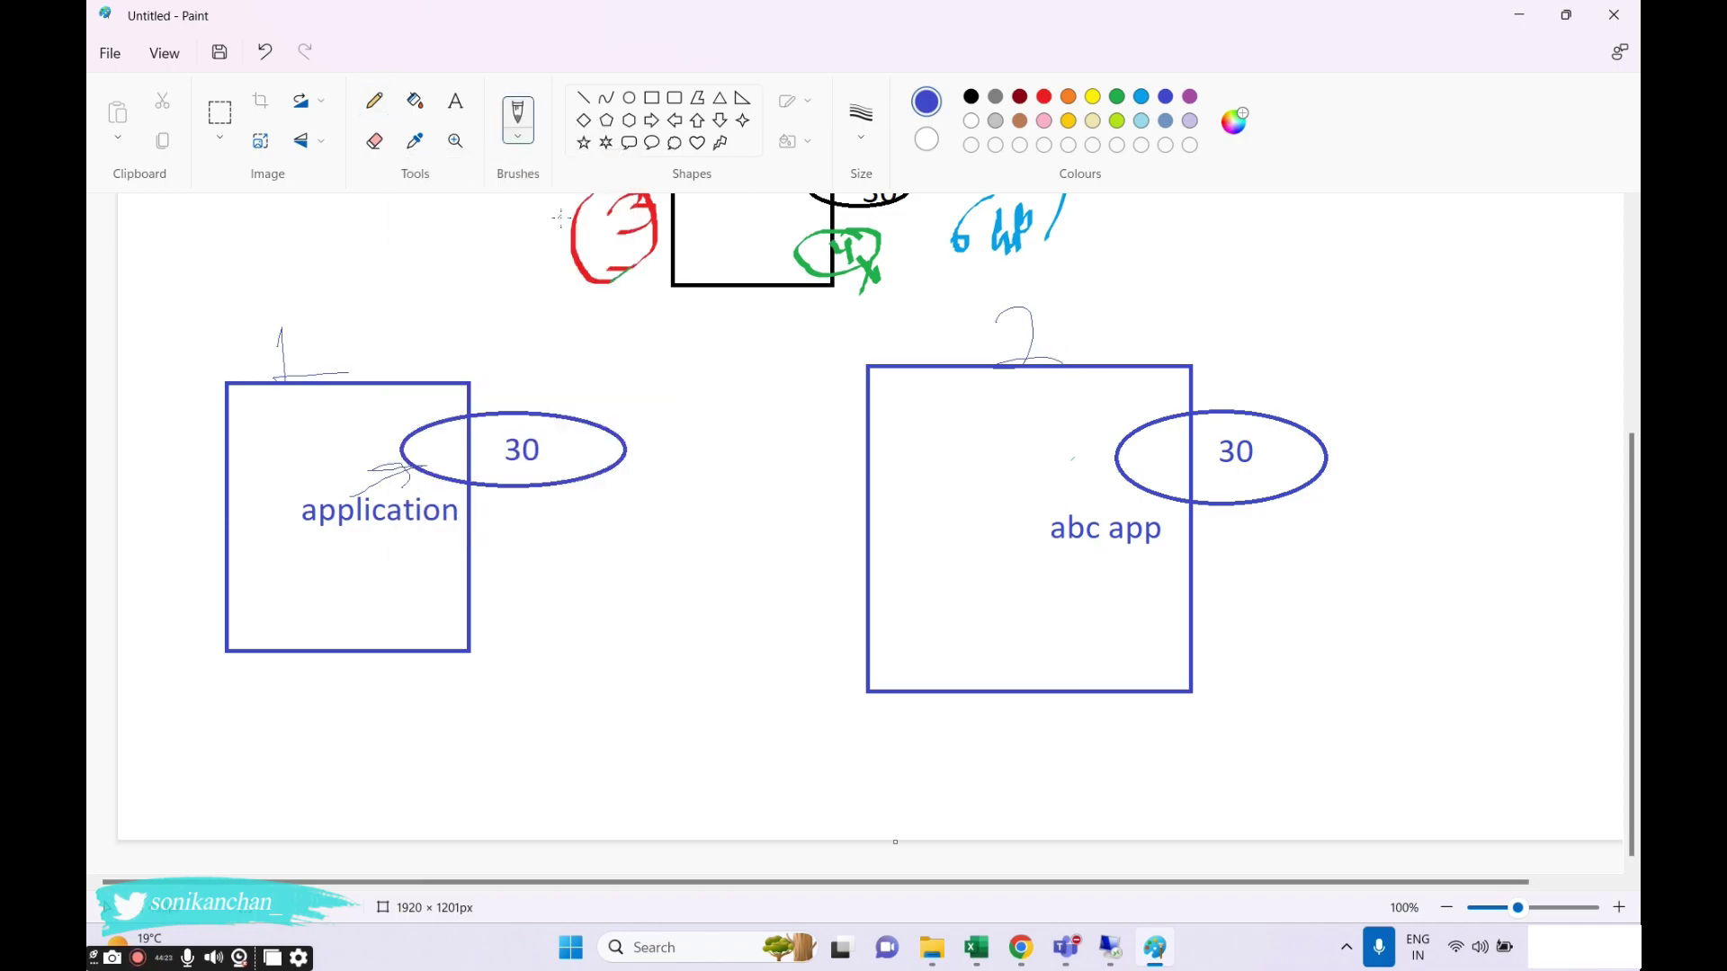
mouse_move(273, 354)
mouse_down()
mouse_move(285, 322)
mouse_move(286, 369)
mouse_move(315, 366)
mouse_up()
mouse_move(1025, 330)
mouse_down()
mouse_move(1029, 355)
mouse_move(1039, 322)
mouse_up()
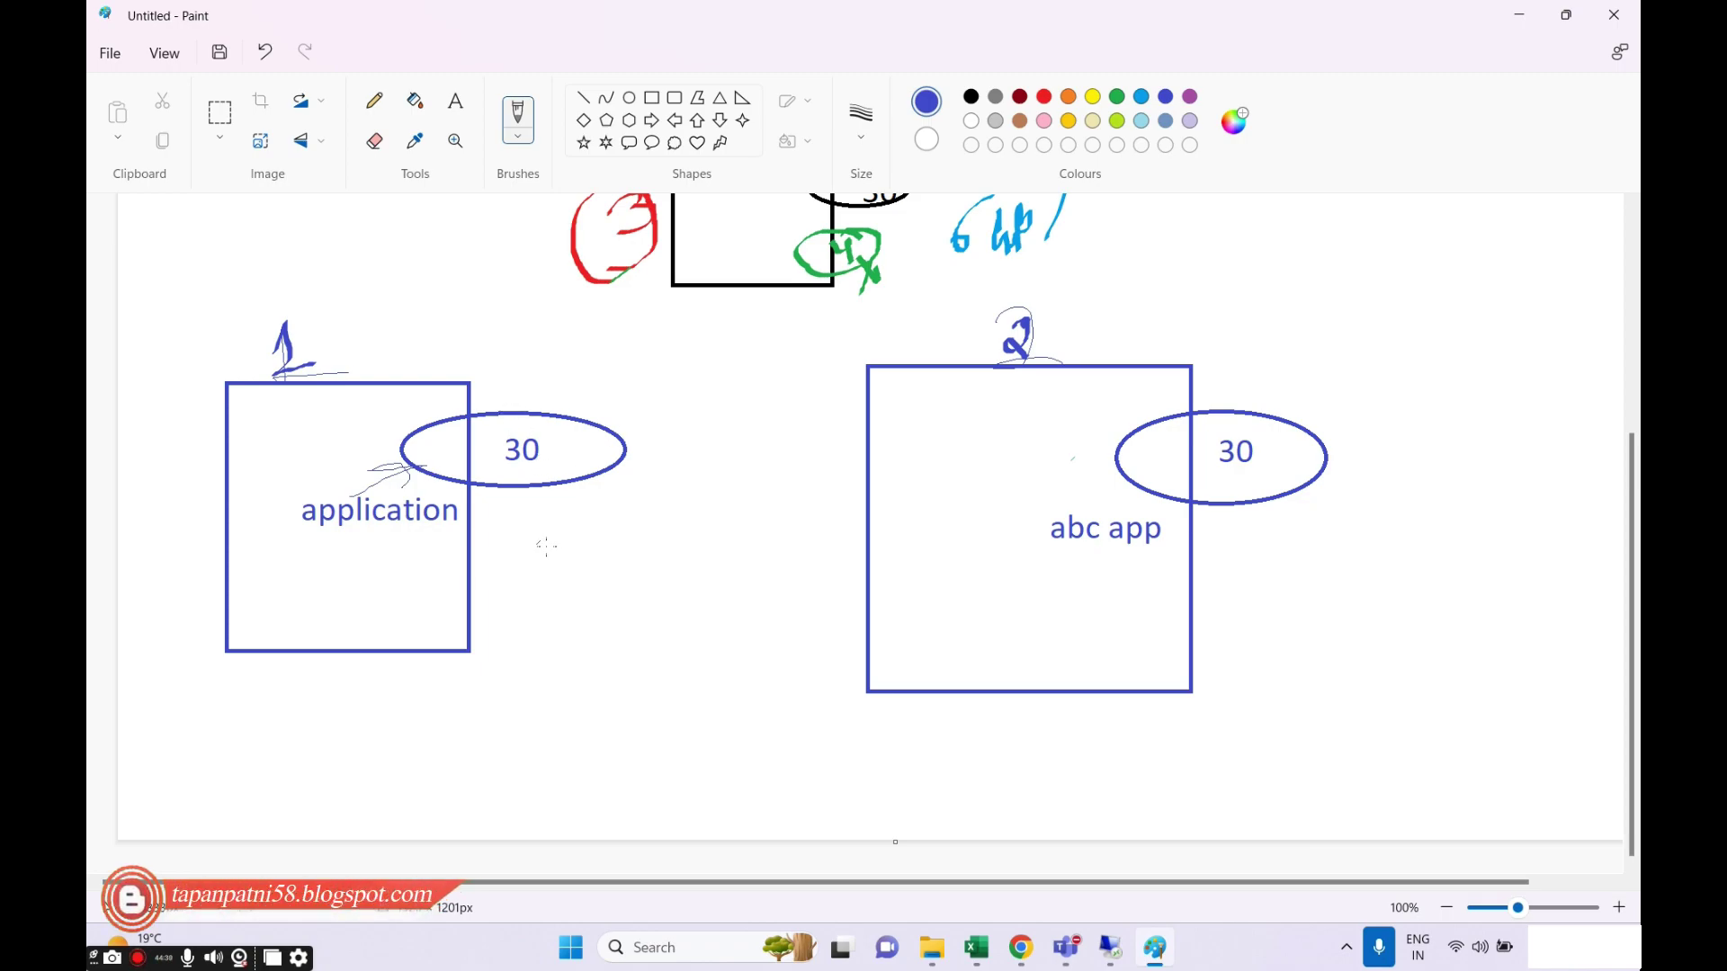
Add a blue ellipse in the left box, a check mark beside 1, and a small arrow.
mouse_move(546, 545)
mouse_down()
mouse_move(480, 538)
mouse_move(455, 600)
mouse_move(572, 562)
mouse_move(543, 547)
mouse_move(601, 569)
mouse_move(621, 551)
mouse_move(599, 583)
mouse_up()
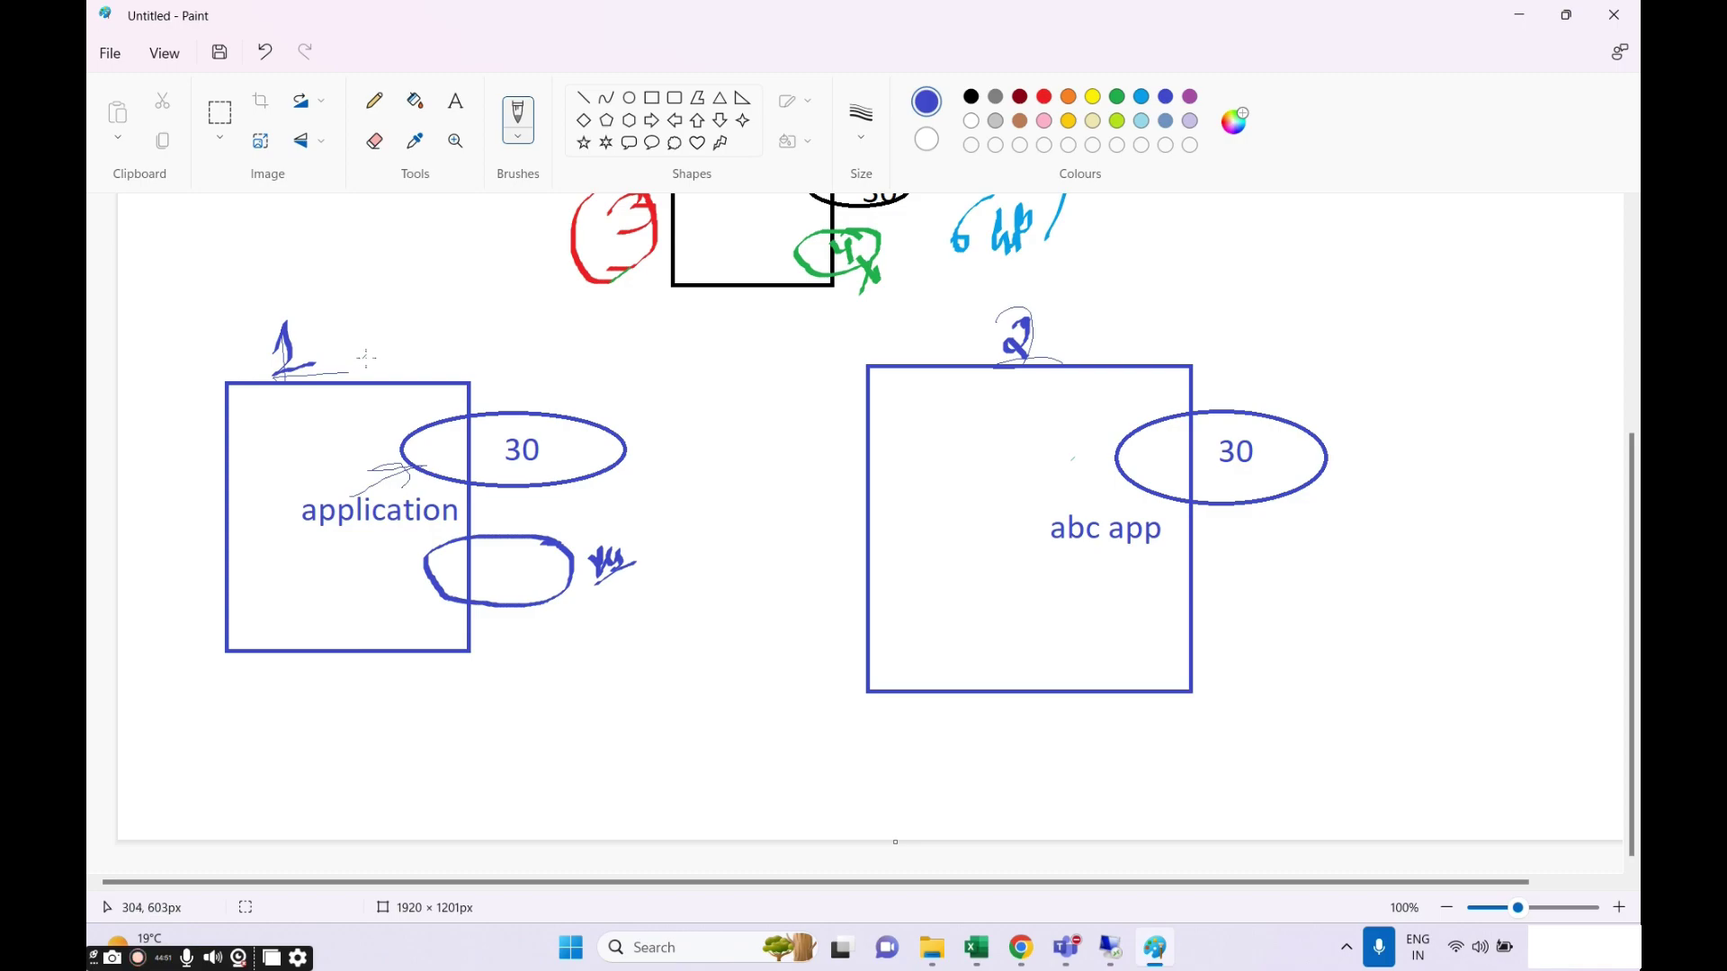
drag(365, 358, 416, 318)
drag(535, 393, 555, 397)
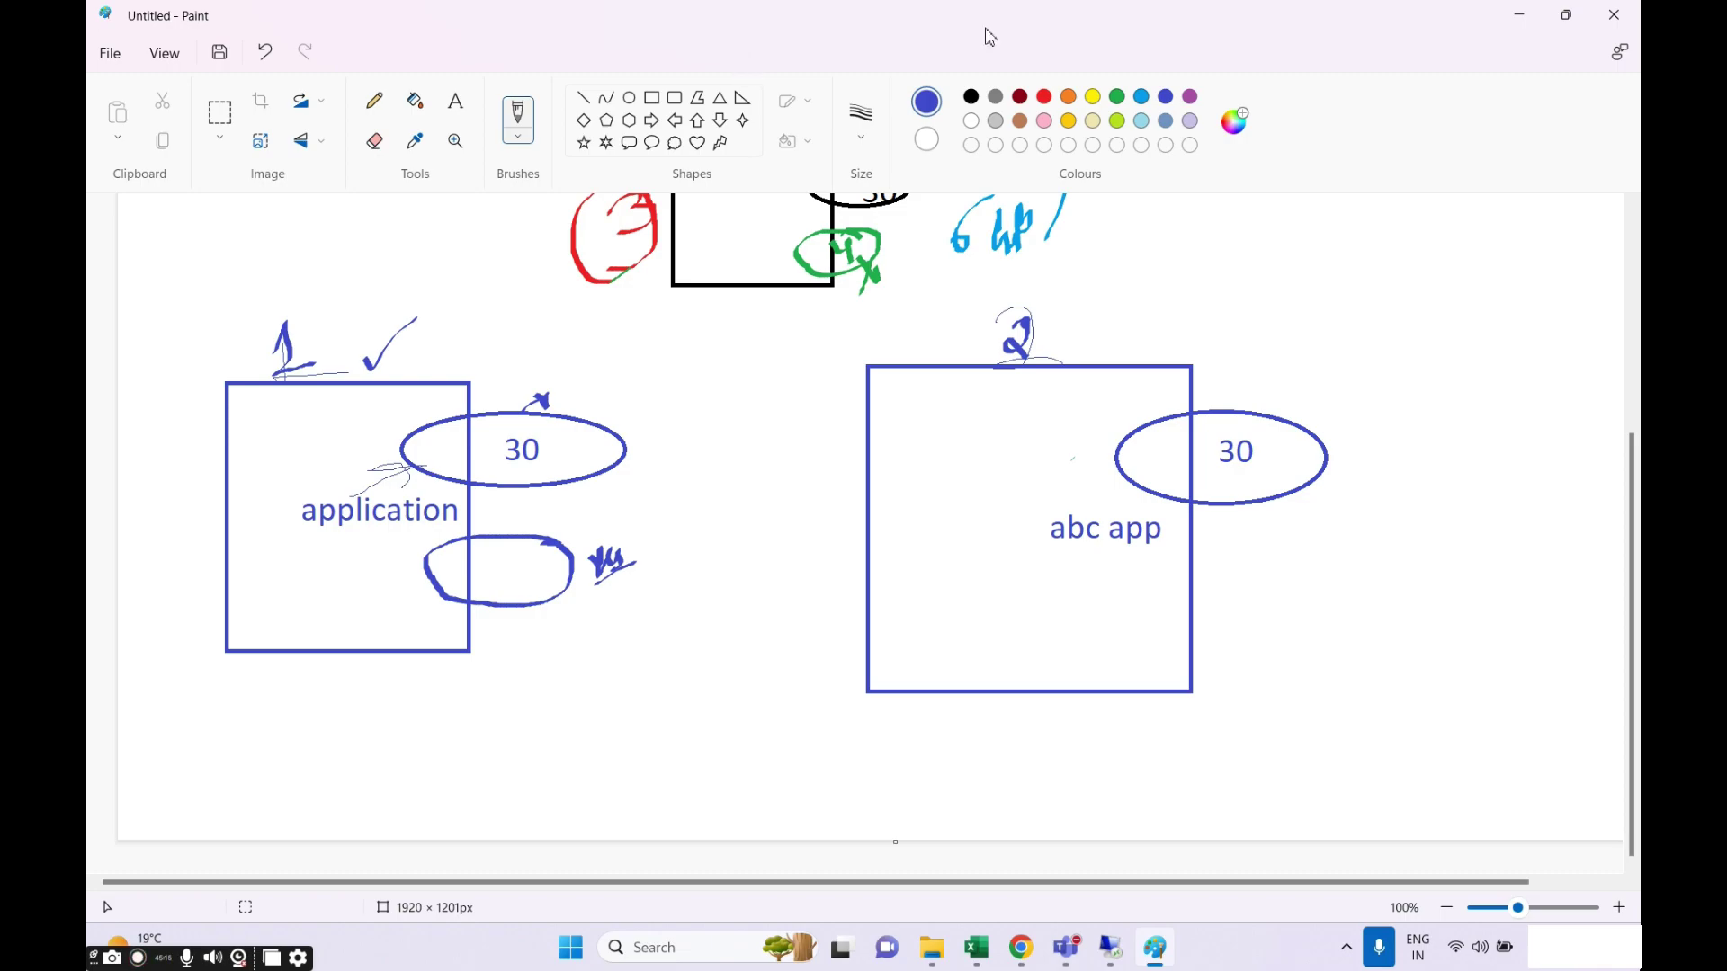
With a freehand brush, draw two blue arrows above box 2 and a handwritten note at its upper right.
click(651, 98)
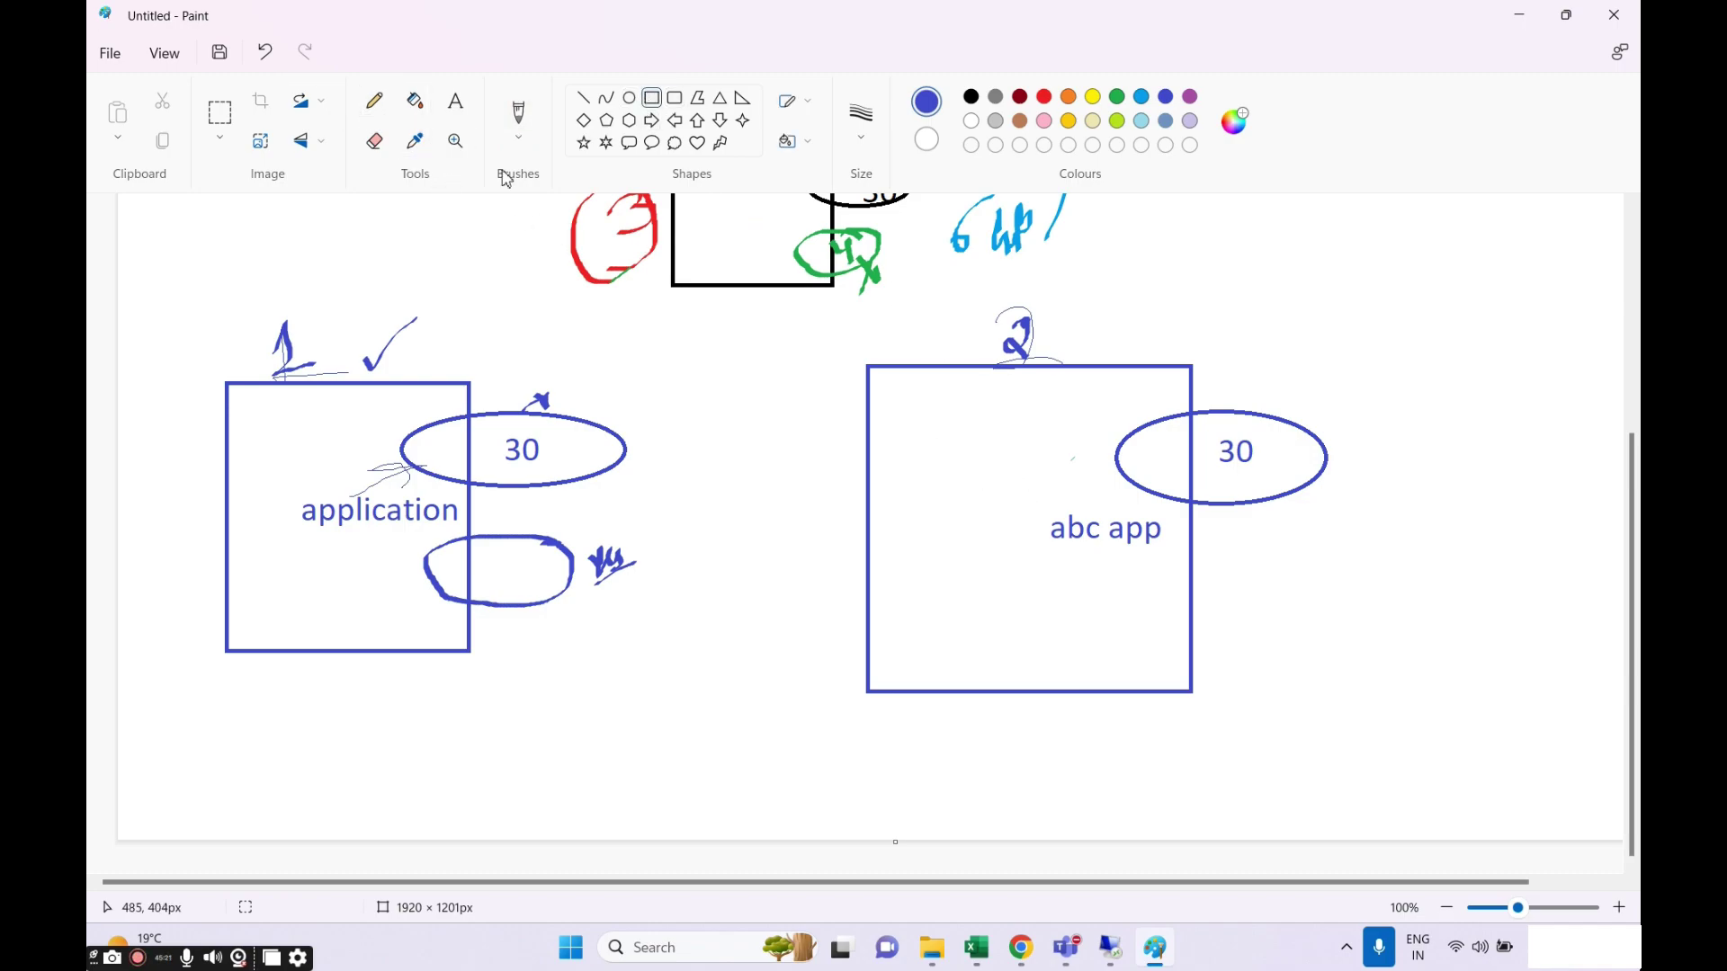
click(518, 135)
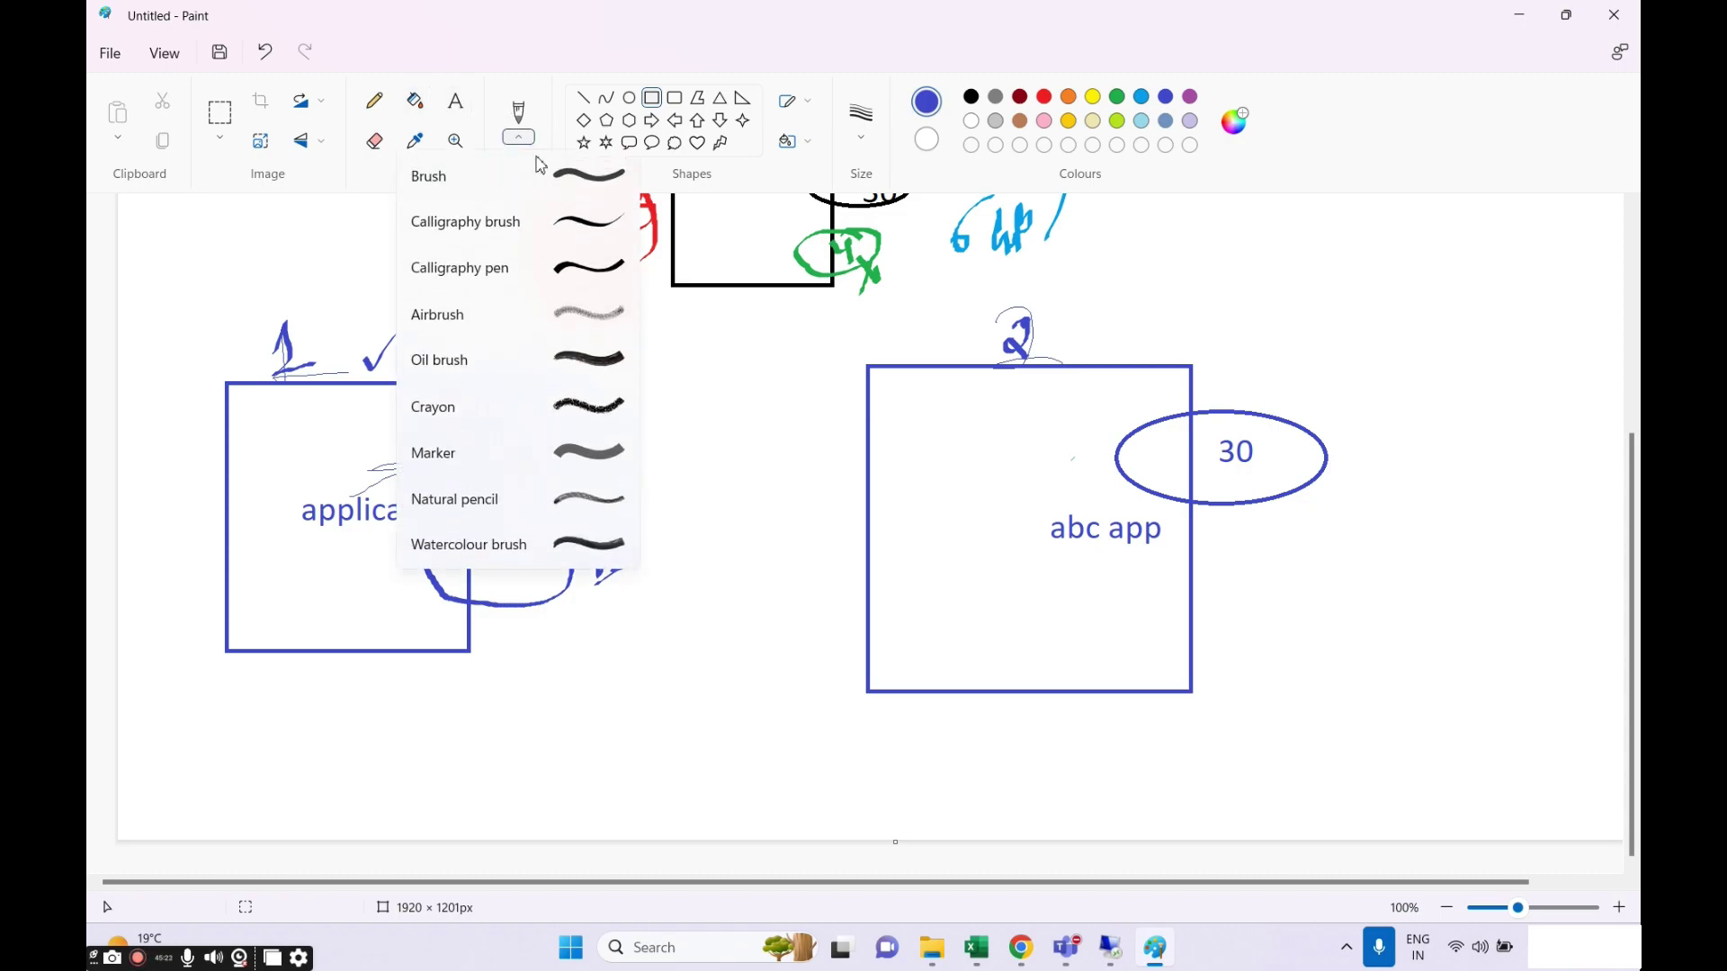
click(1343, 383)
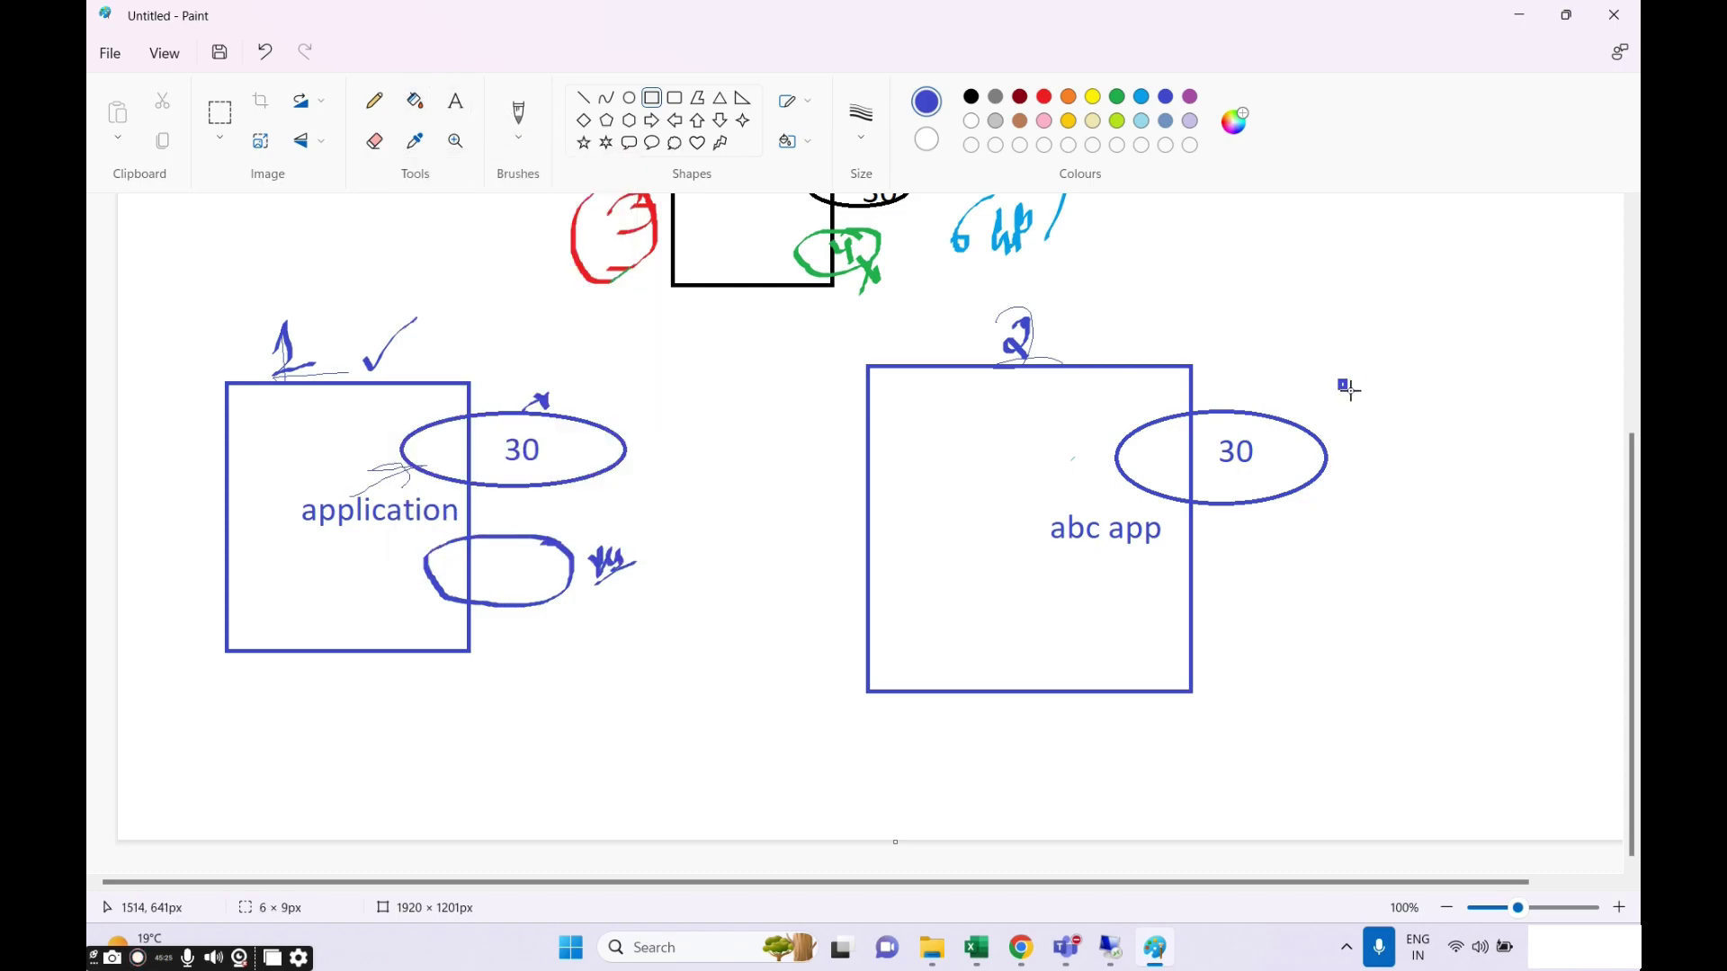
click(518, 136)
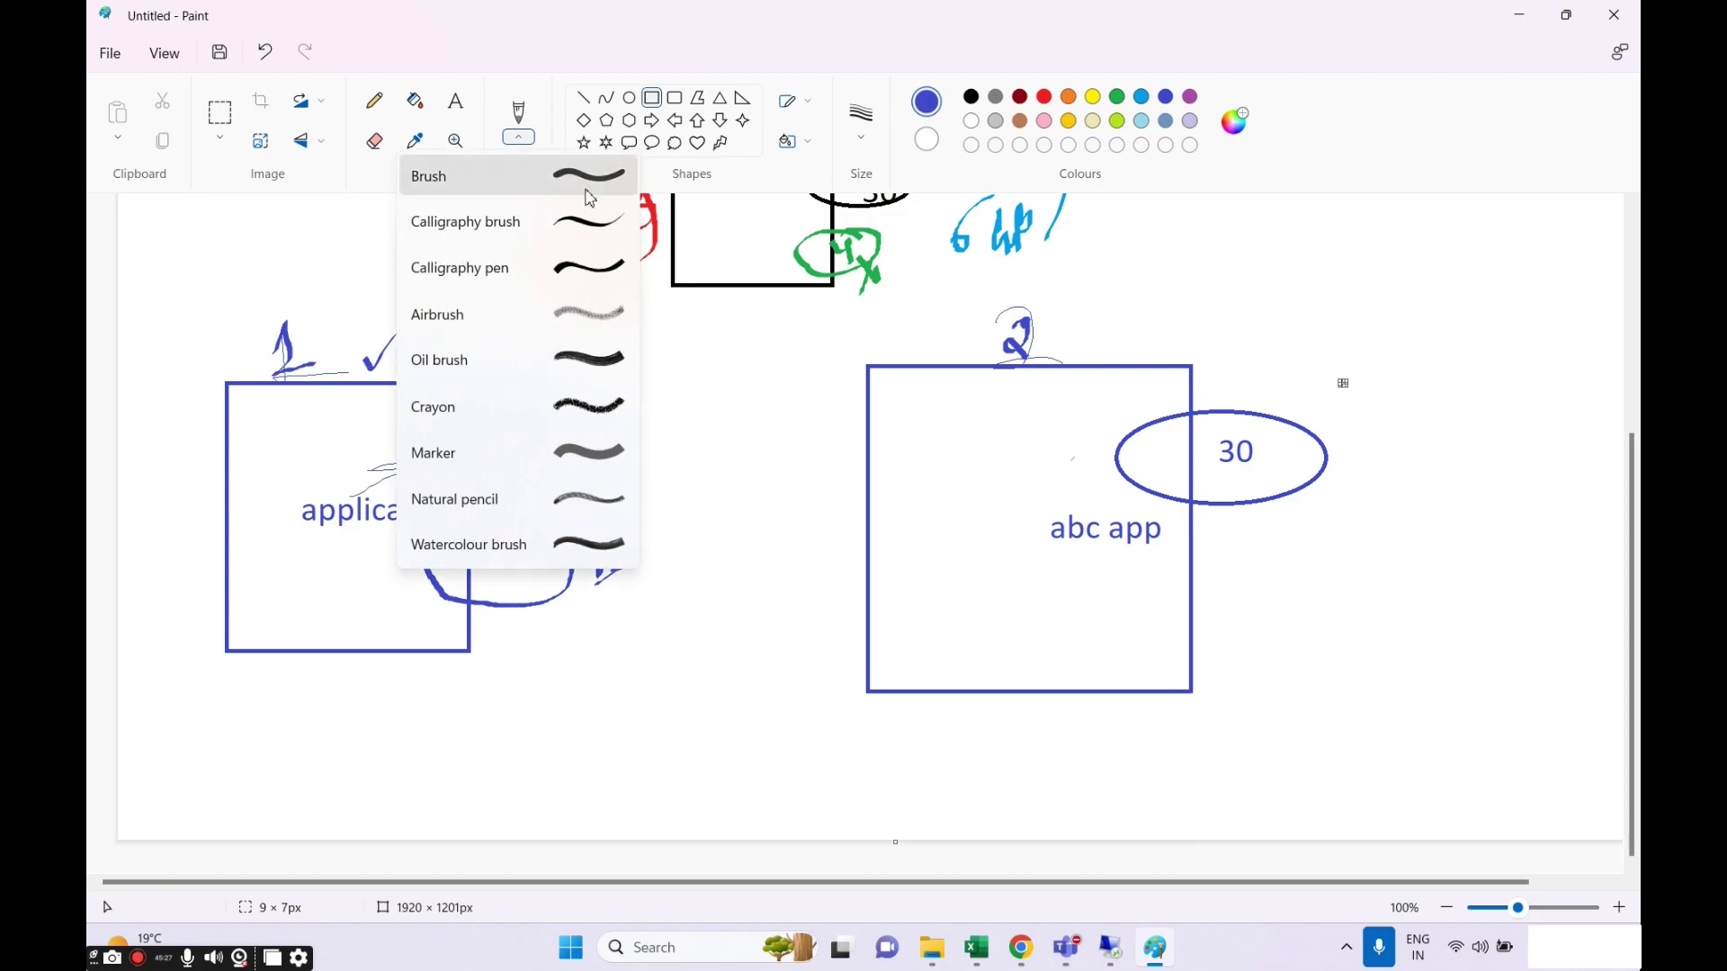
click(573, 210)
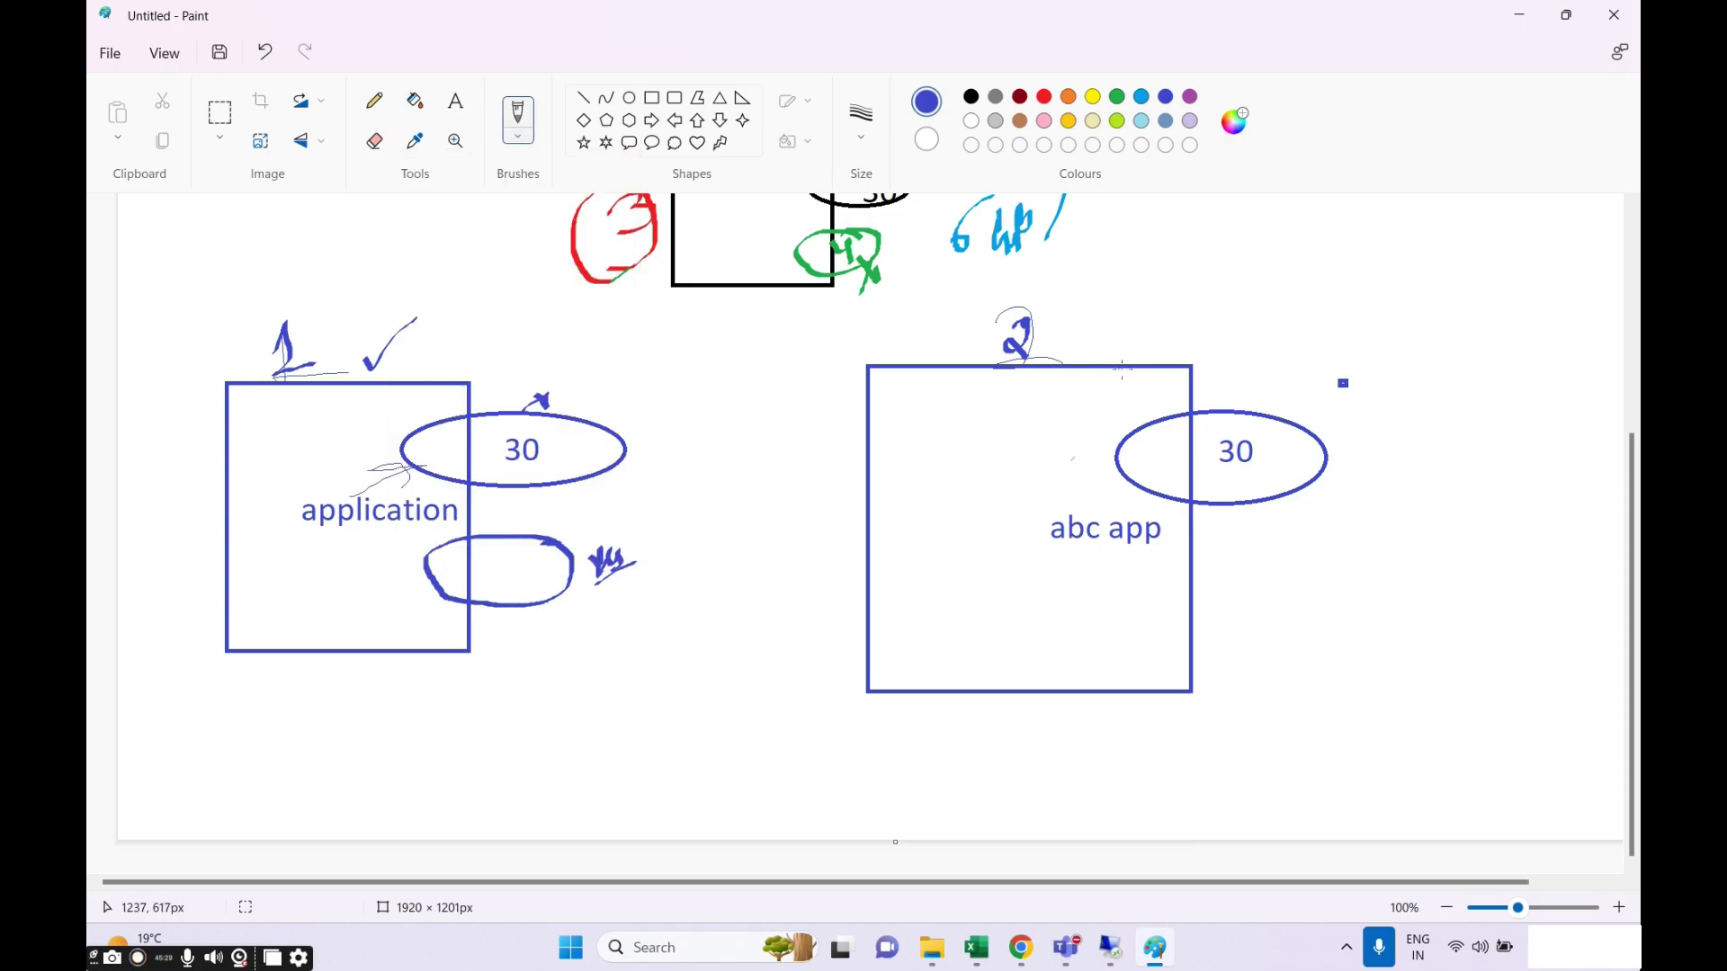
mouse_move(1121, 365)
mouse_down()
mouse_move(1135, 329)
mouse_move(1141, 349)
mouse_up()
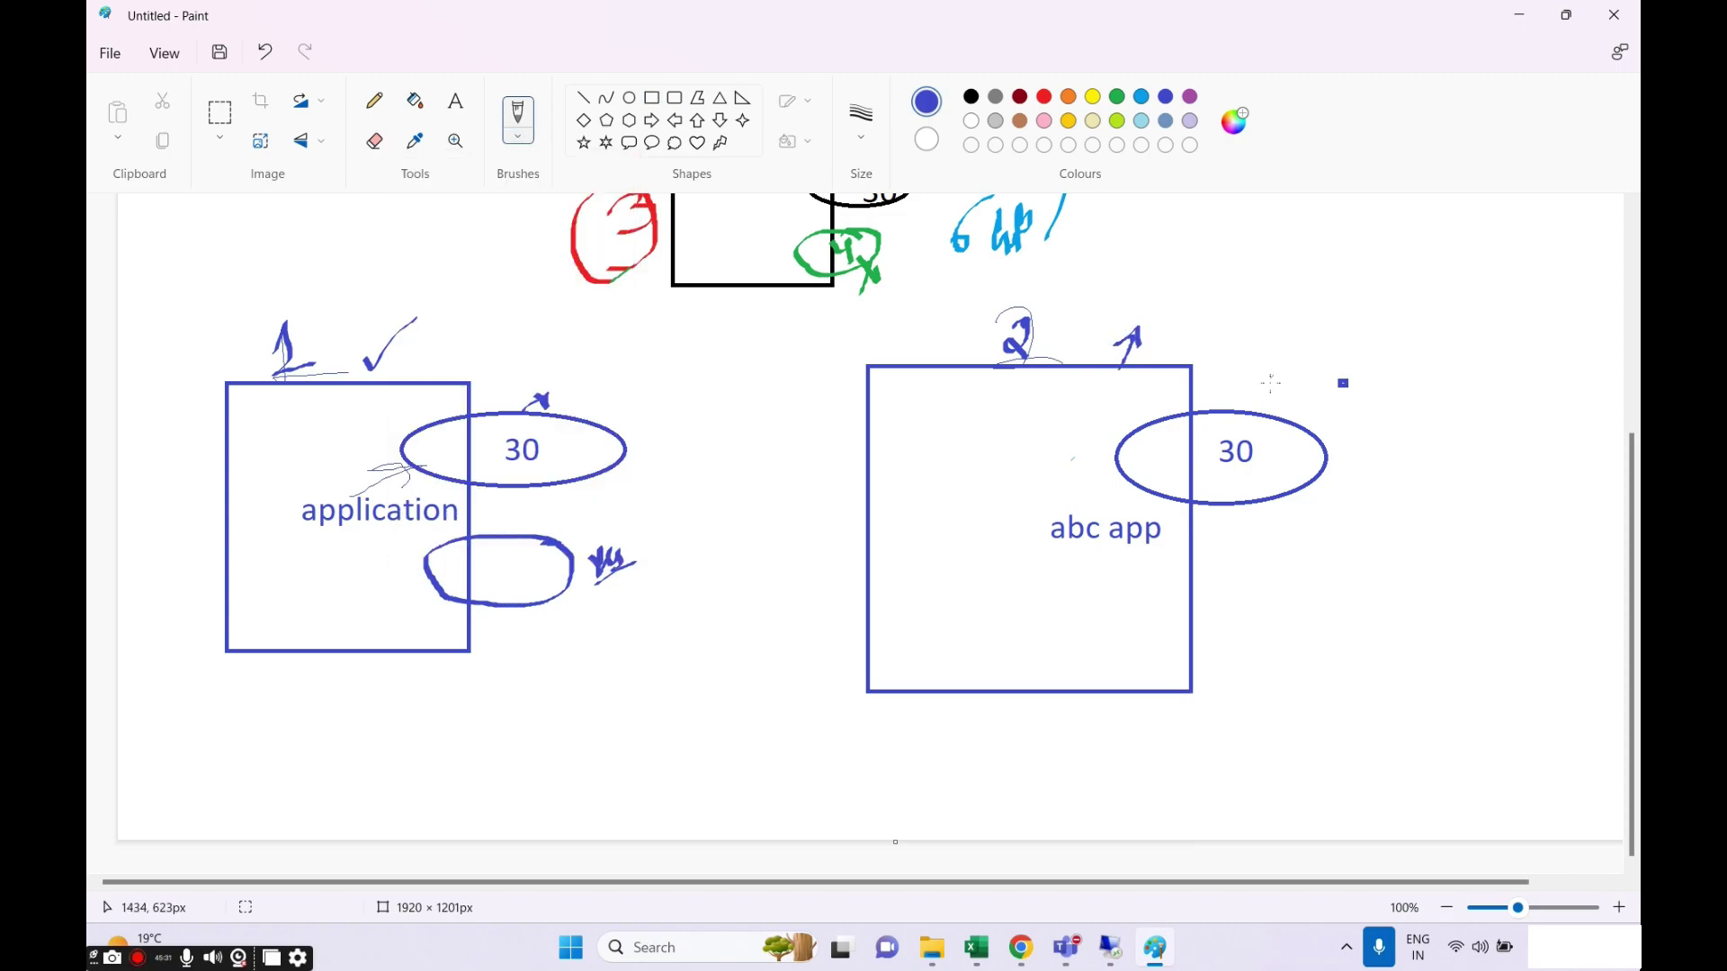
mouse_move(1268, 382)
mouse_down()
mouse_move(1285, 335)
mouse_move(1315, 328)
mouse_move(1349, 376)
mouse_move(1360, 353)
mouse_up()
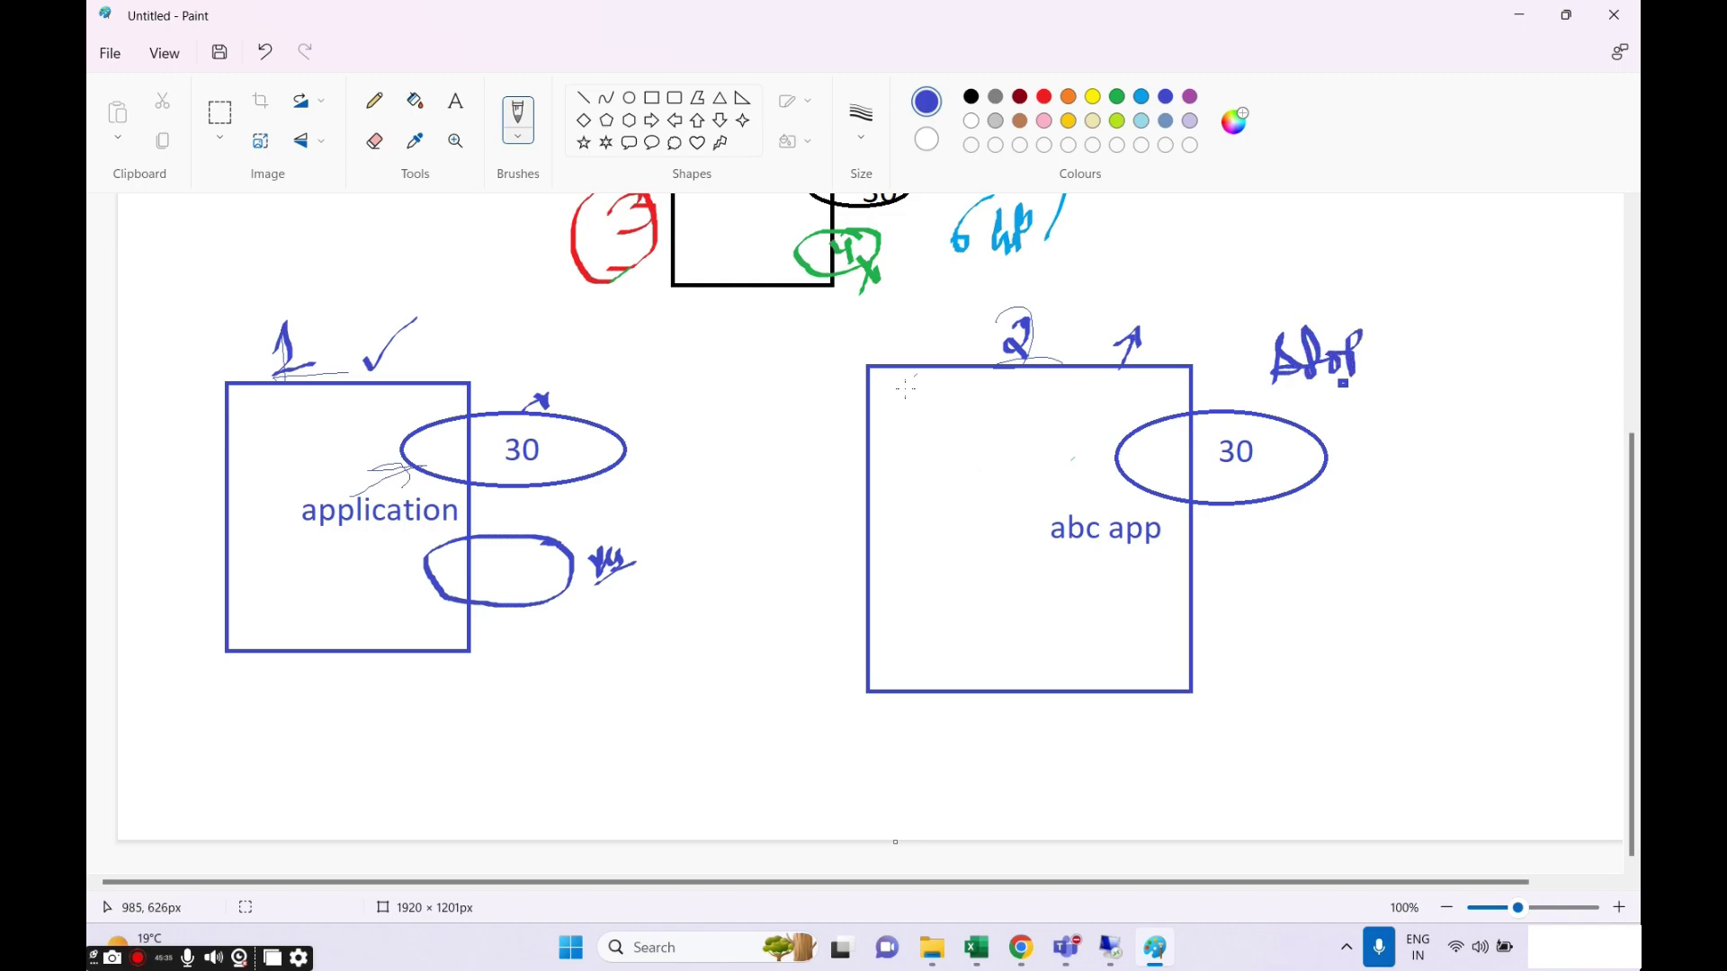
mouse_move(897, 367)
mouse_down()
mouse_move(912, 333)
mouse_move(937, 344)
mouse_up()
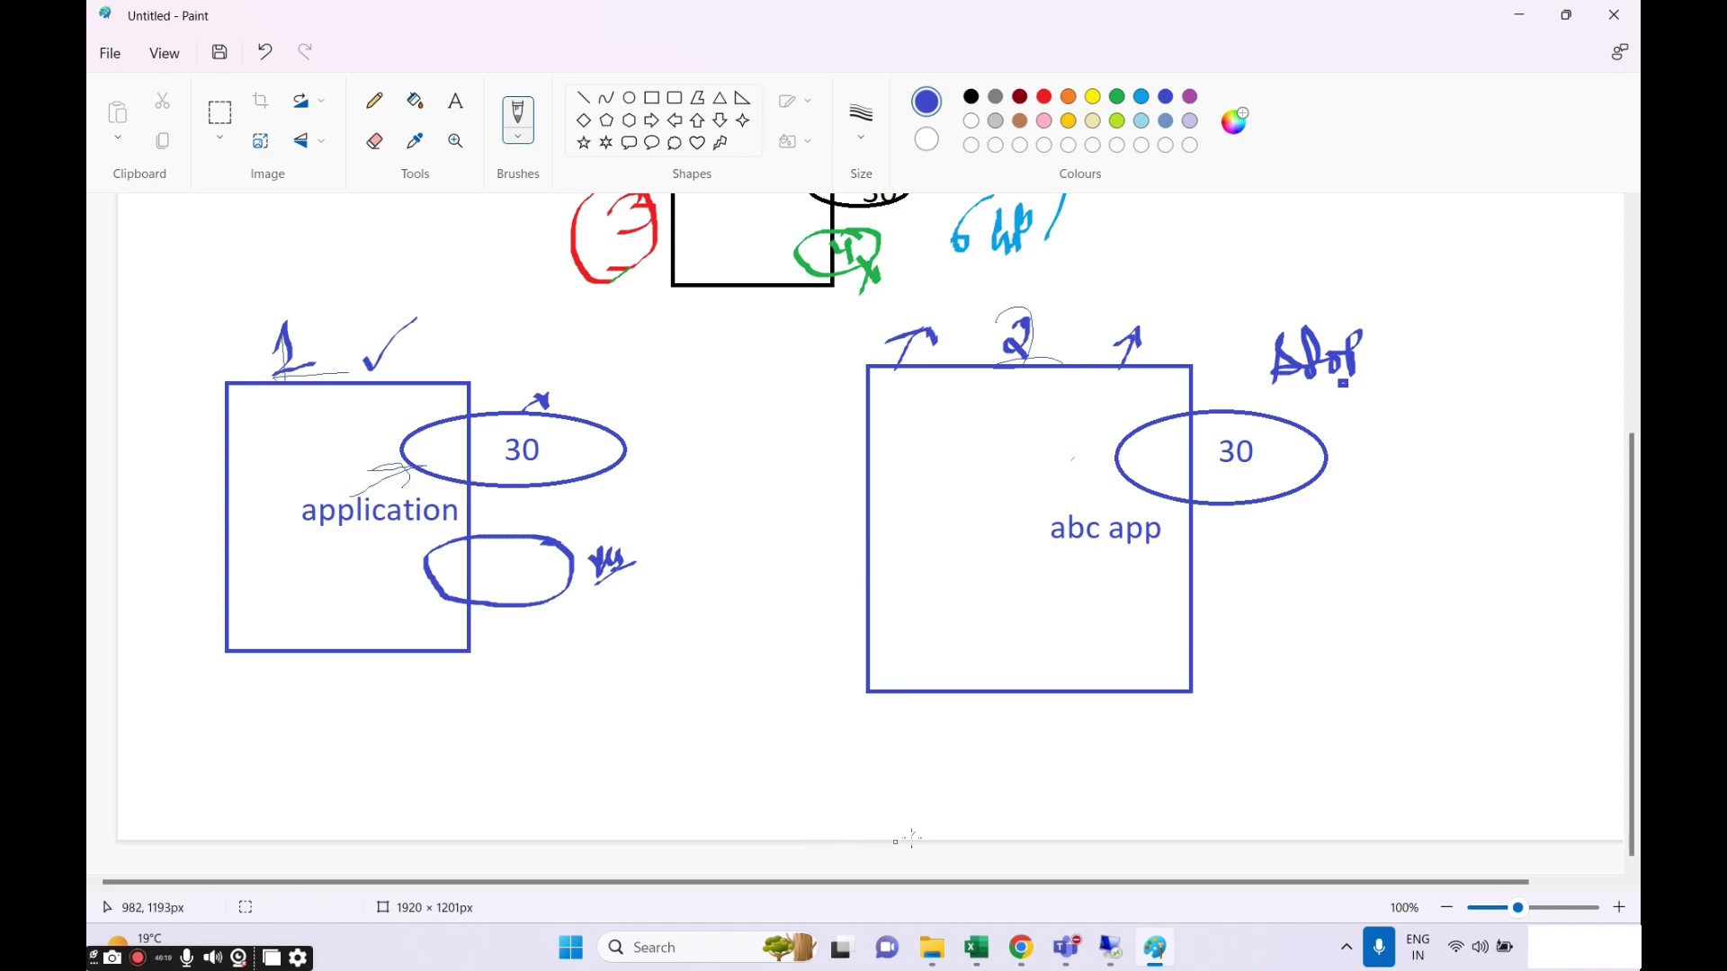
Stretch the canvas downward to 1476px tall.
drag(895, 842, 891, 930)
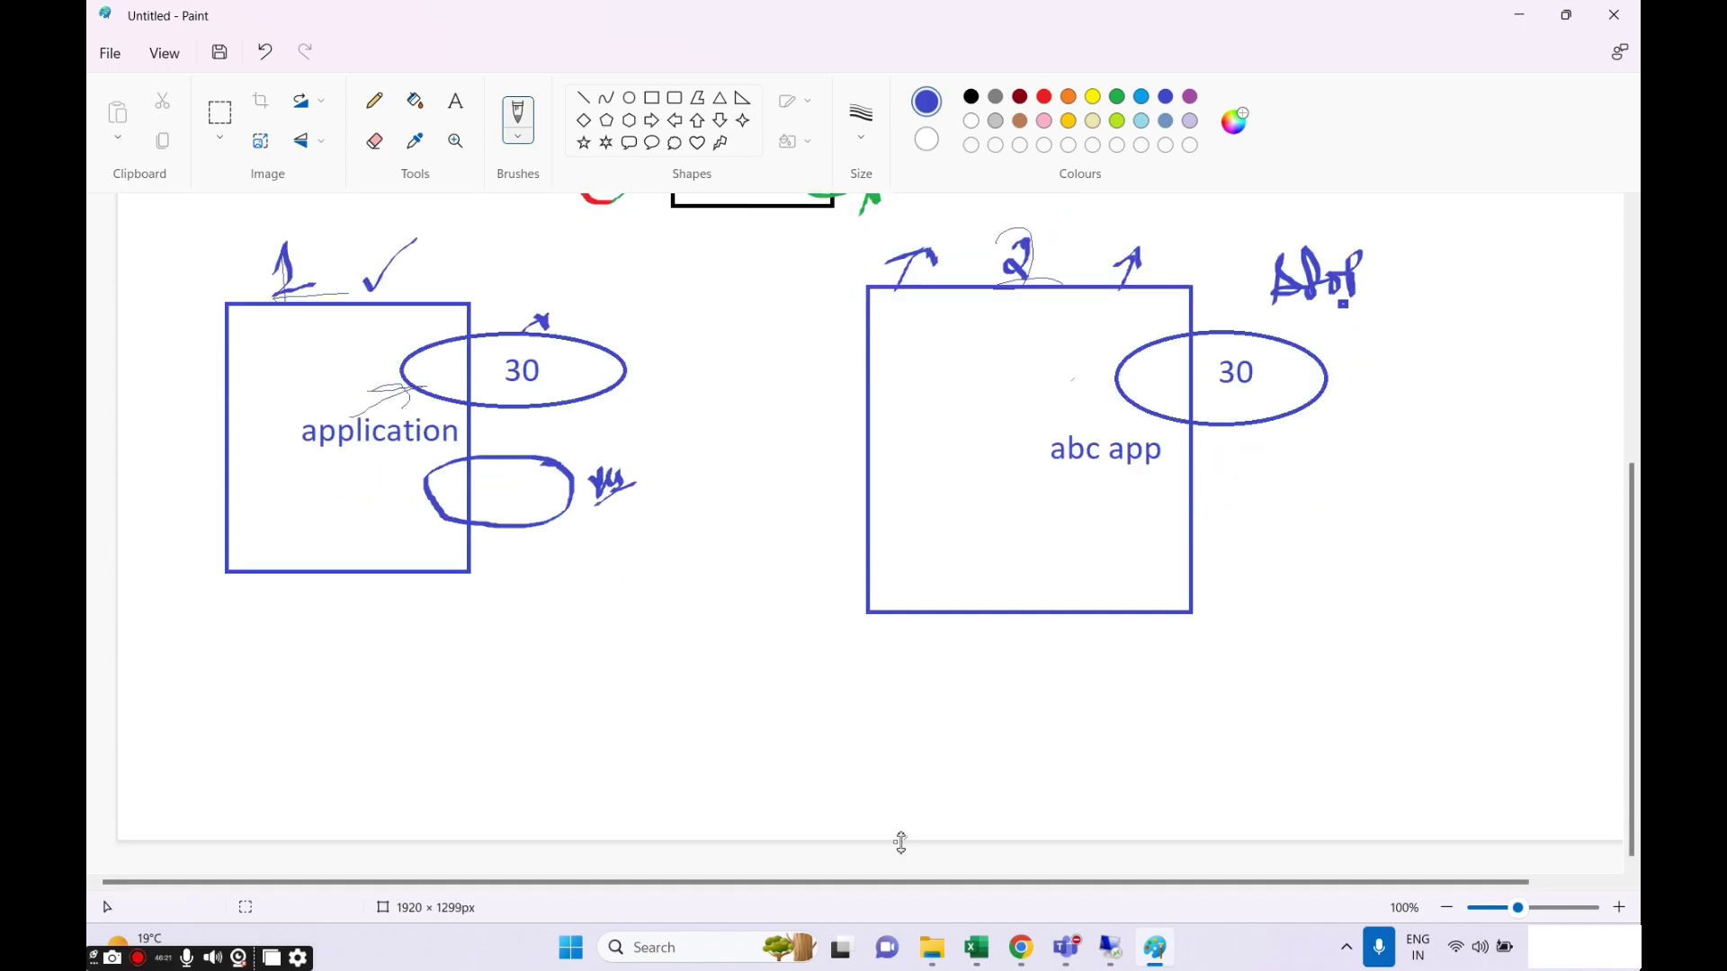
scroll(888, 780, down, 1)
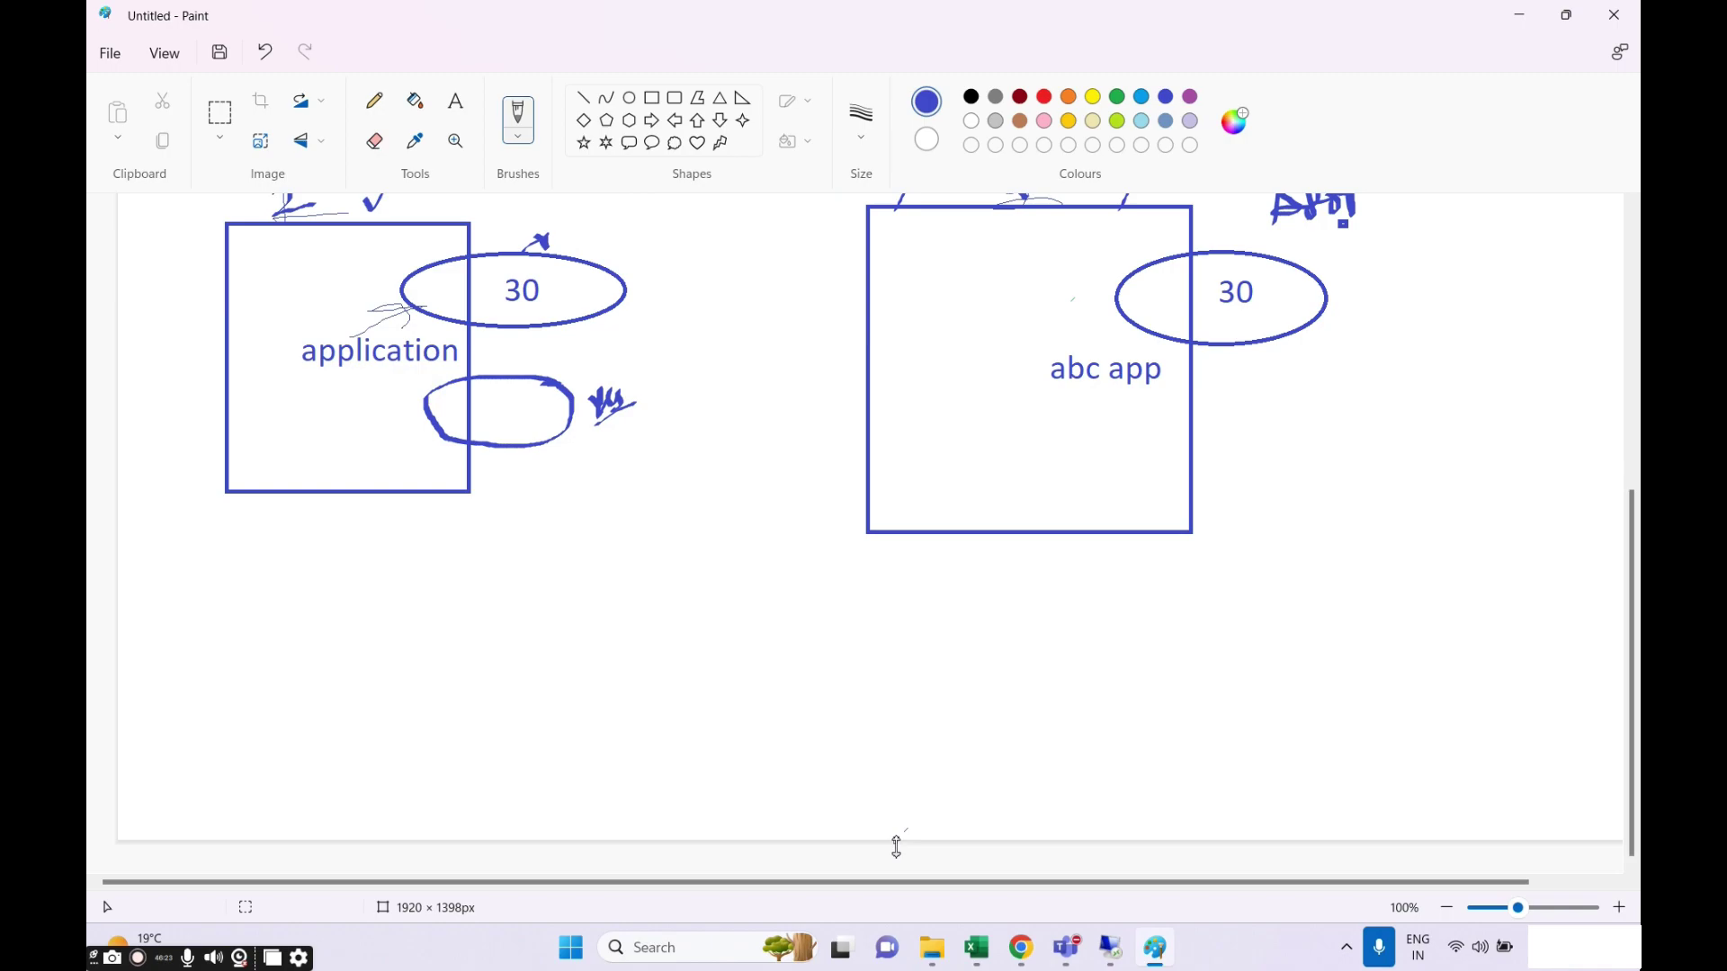
drag(894, 840, 891, 907)
scroll(842, 685, up, 5)
Pencil blue notes beside the marks above the left and right boxes.
scroll(842, 685, down, 5)
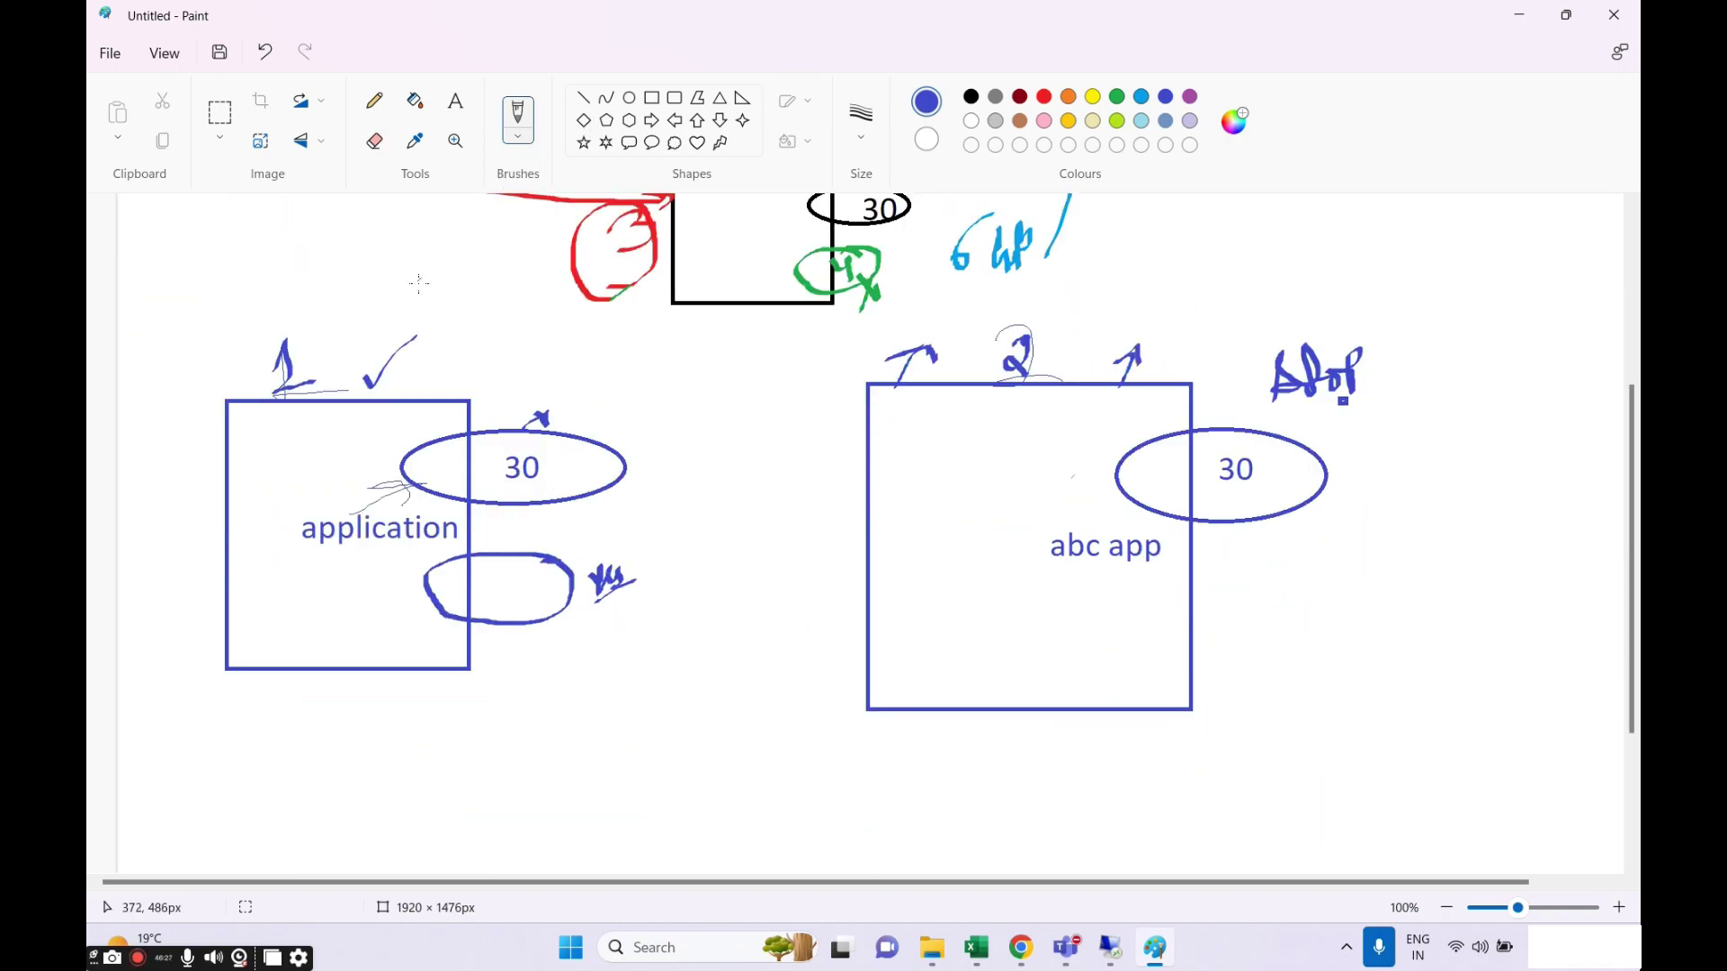
mouse_move(426, 360)
mouse_down()
mouse_move(424, 388)
mouse_move(470, 367)
mouse_up()
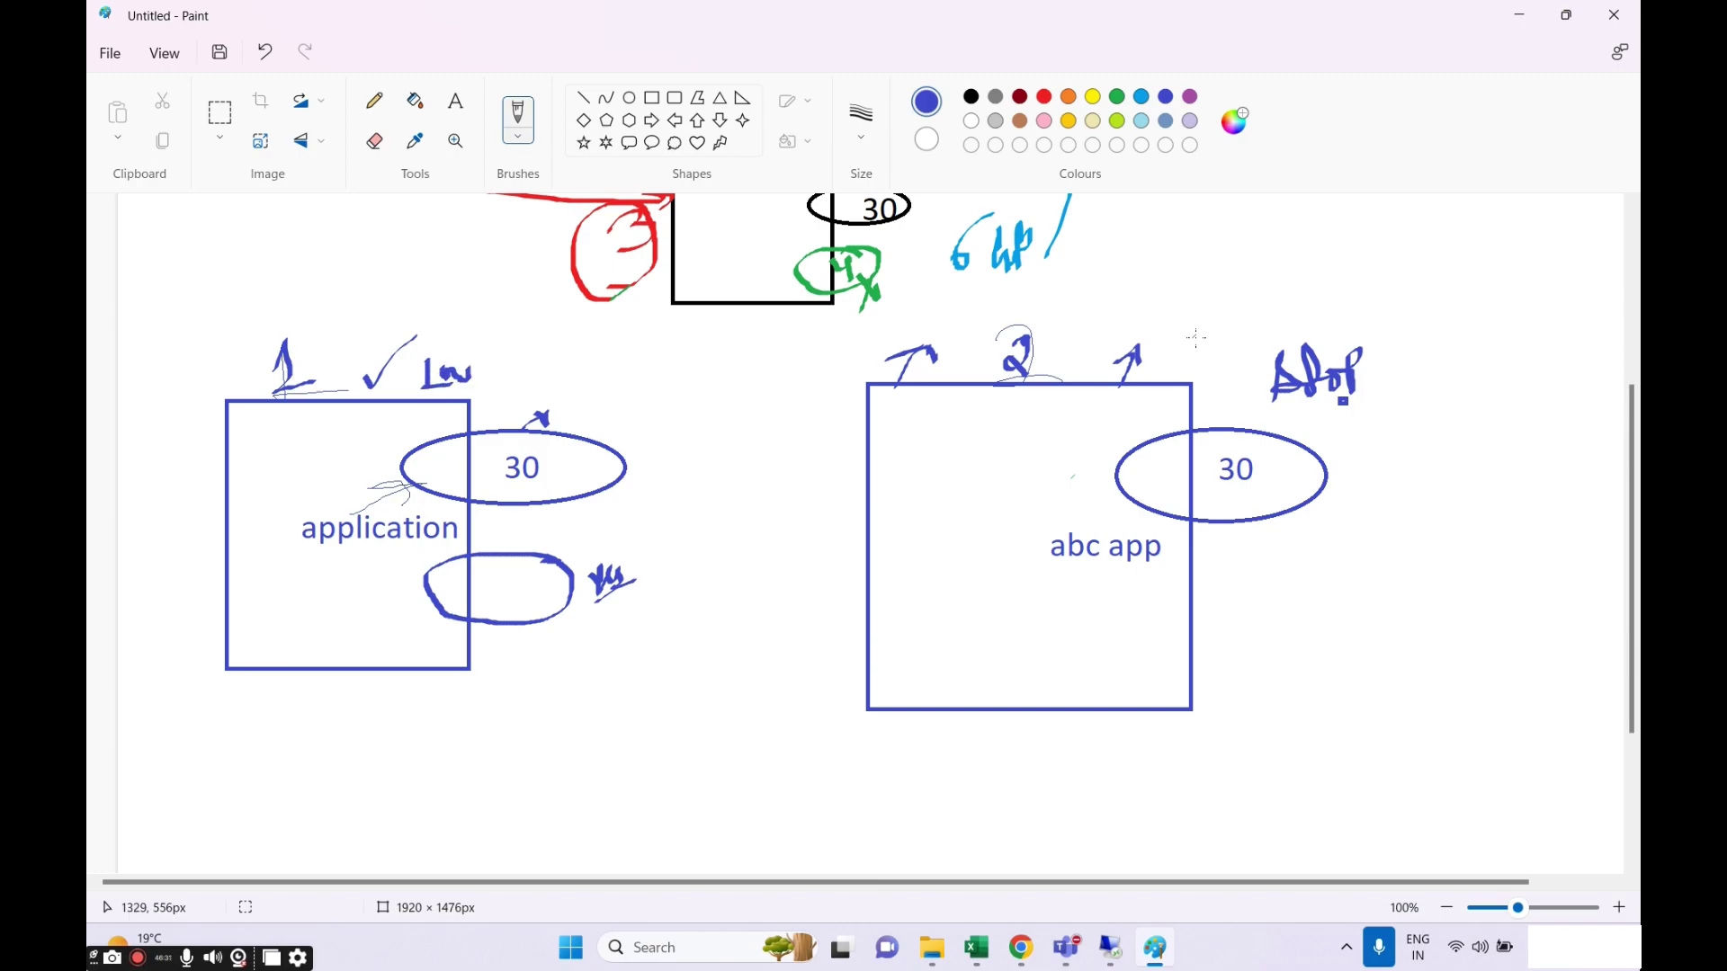
mouse_move(1187, 328)
mouse_down()
mouse_move(1187, 354)
mouse_move(1200, 340)
mouse_move(1219, 357)
mouse_up()
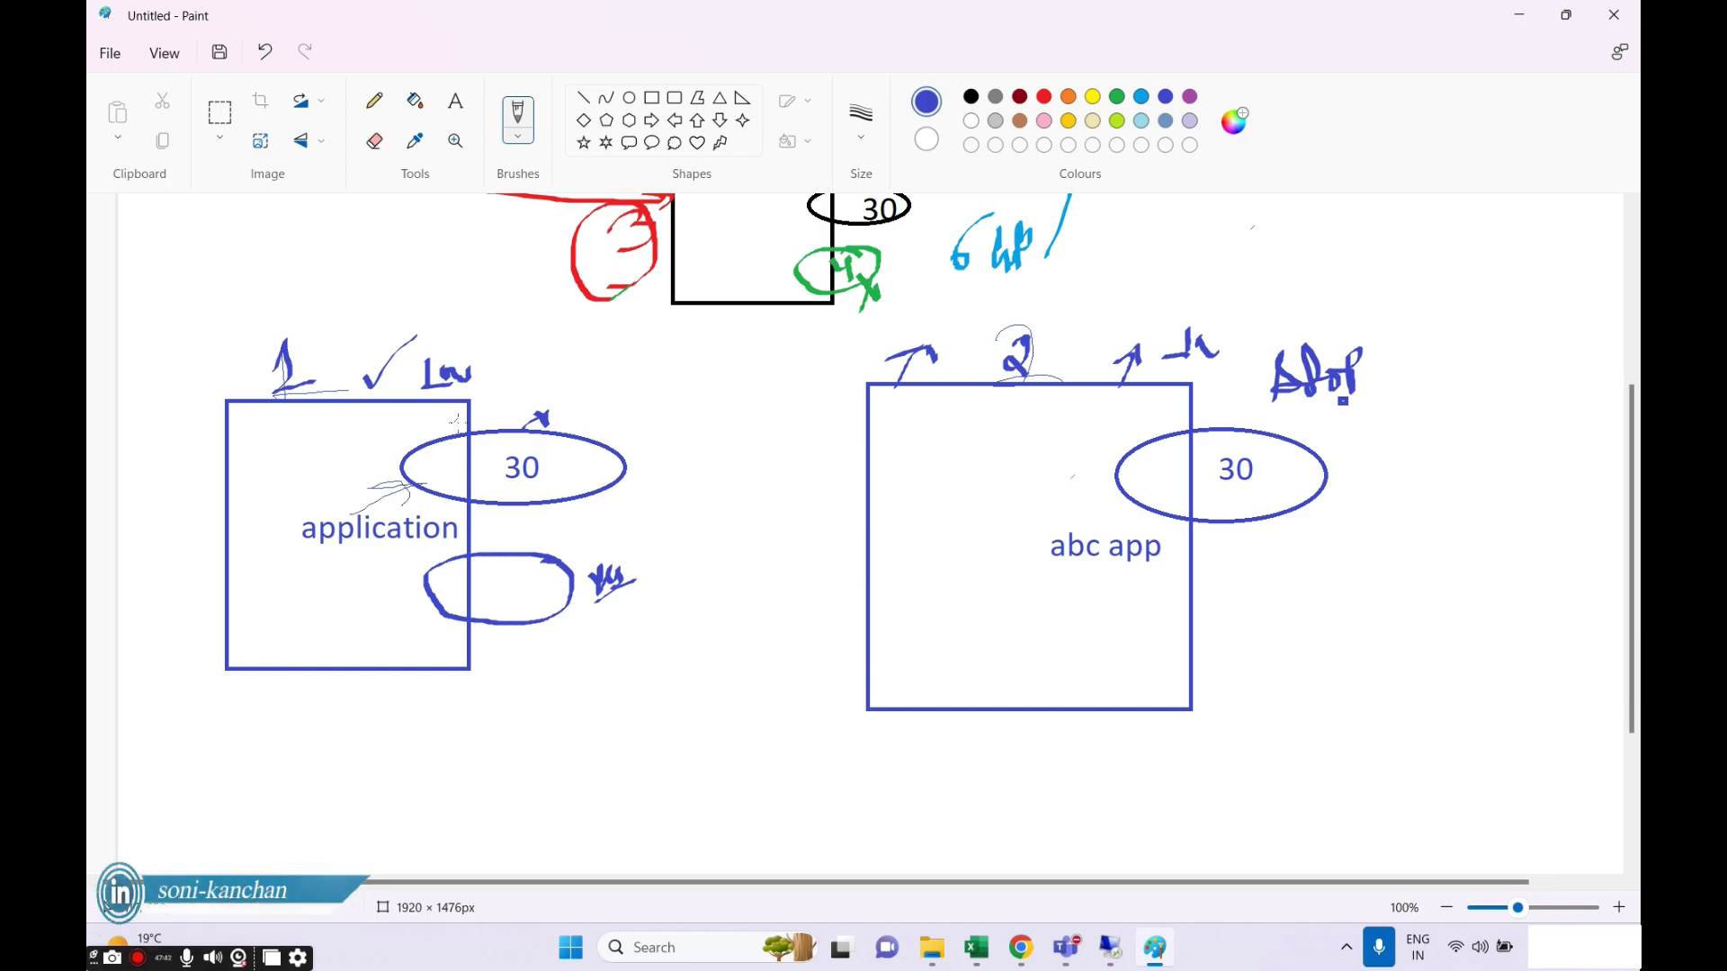
Draw a blue arrow from the left 30 ellipse to the right one, undoing stray strokes.
mouse_move(485, 428)
mouse_down()
mouse_move(1008, 444)
mouse_move(1116, 430)
mouse_move(1058, 473)
mouse_up()
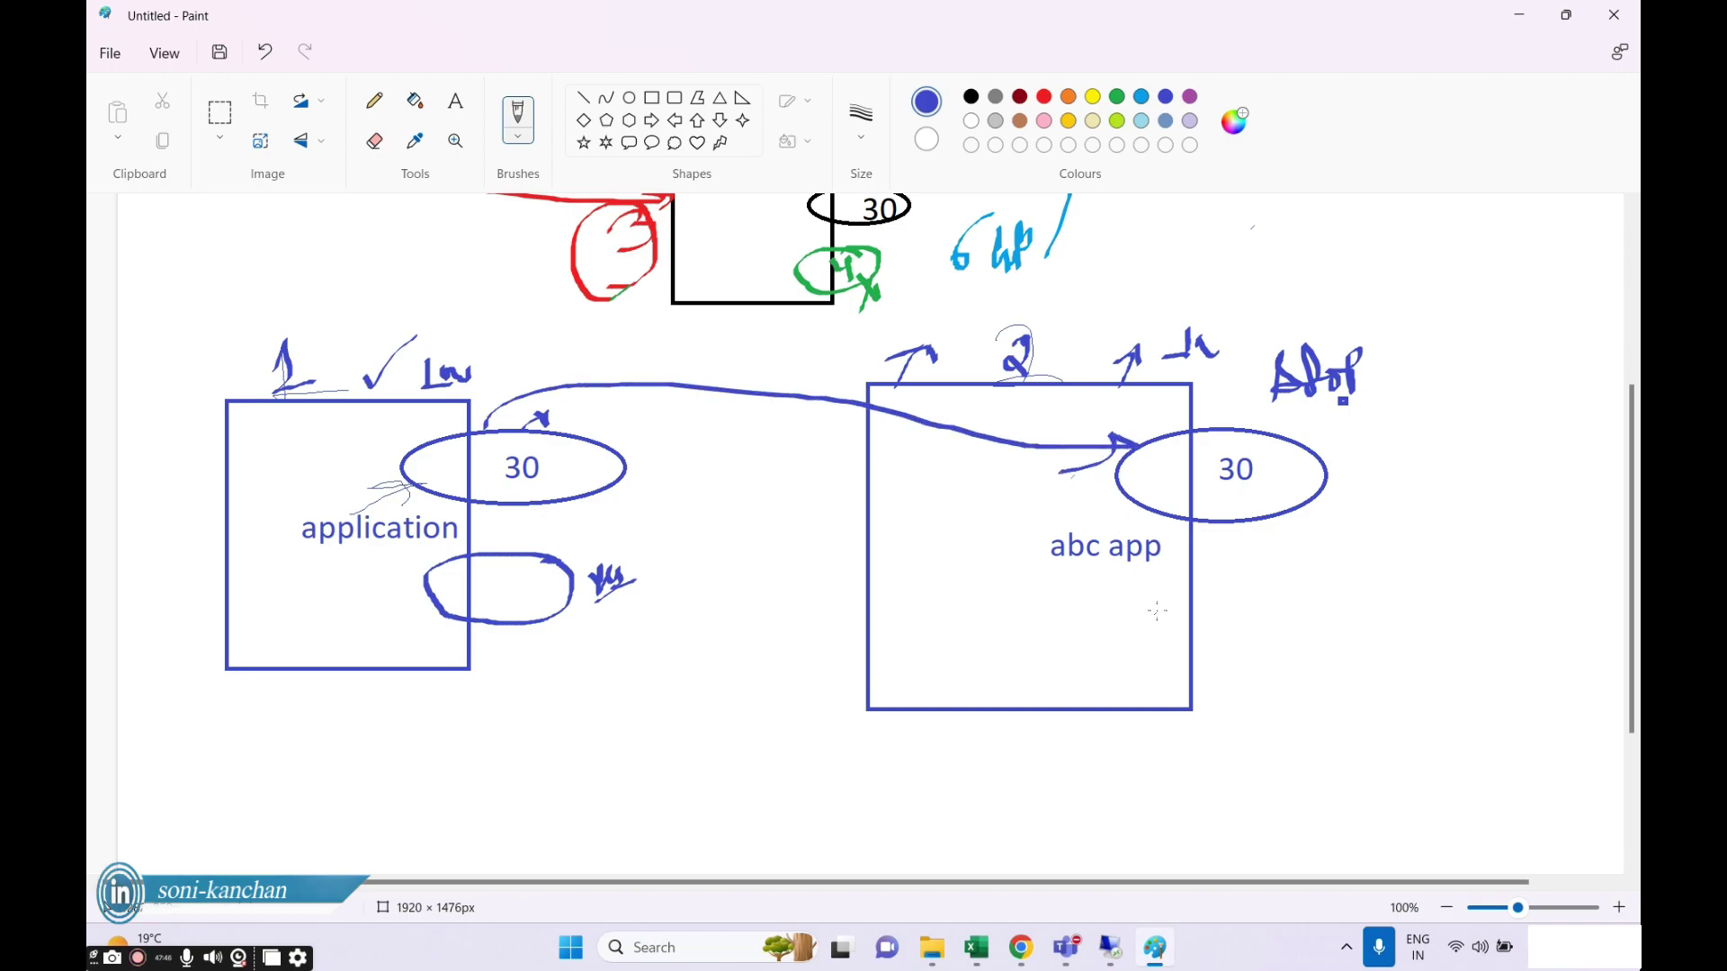
mouse_move(1286, 568)
mouse_down()
mouse_move(1315, 640)
mouse_move(1228, 570)
mouse_move(1197, 636)
mouse_move(1267, 603)
mouse_move(1245, 610)
mouse_up()
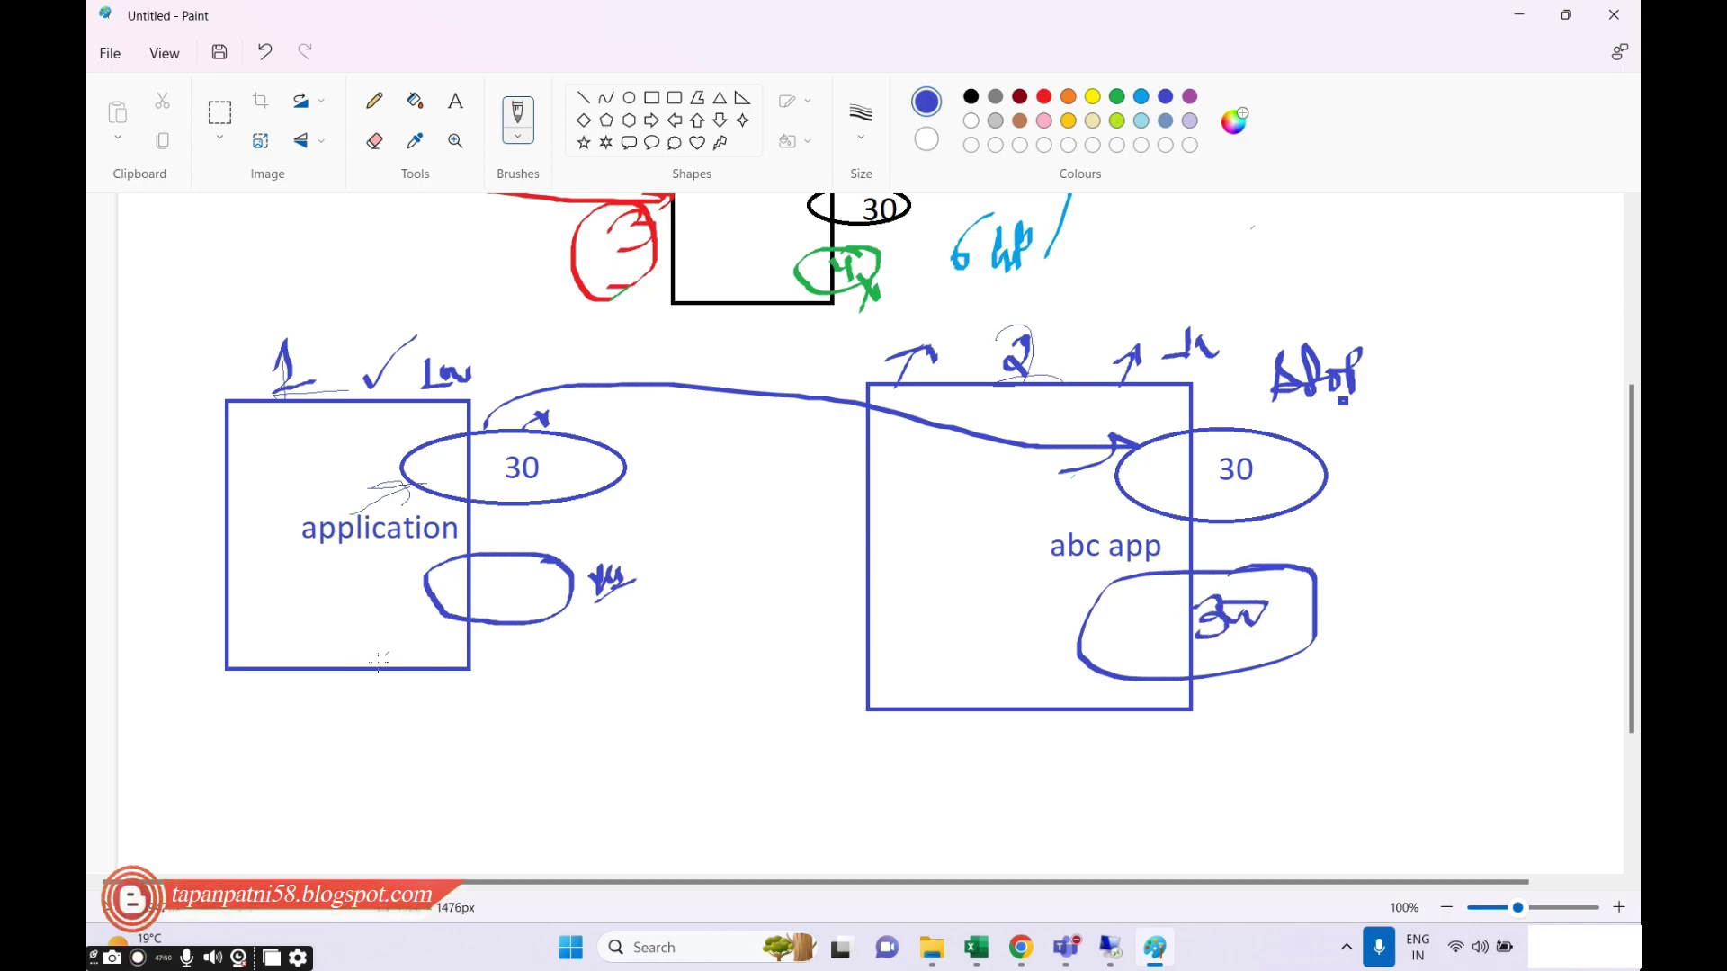
mouse_move(297, 664)
mouse_down()
mouse_move(304, 683)
mouse_move(367, 617)
mouse_up()
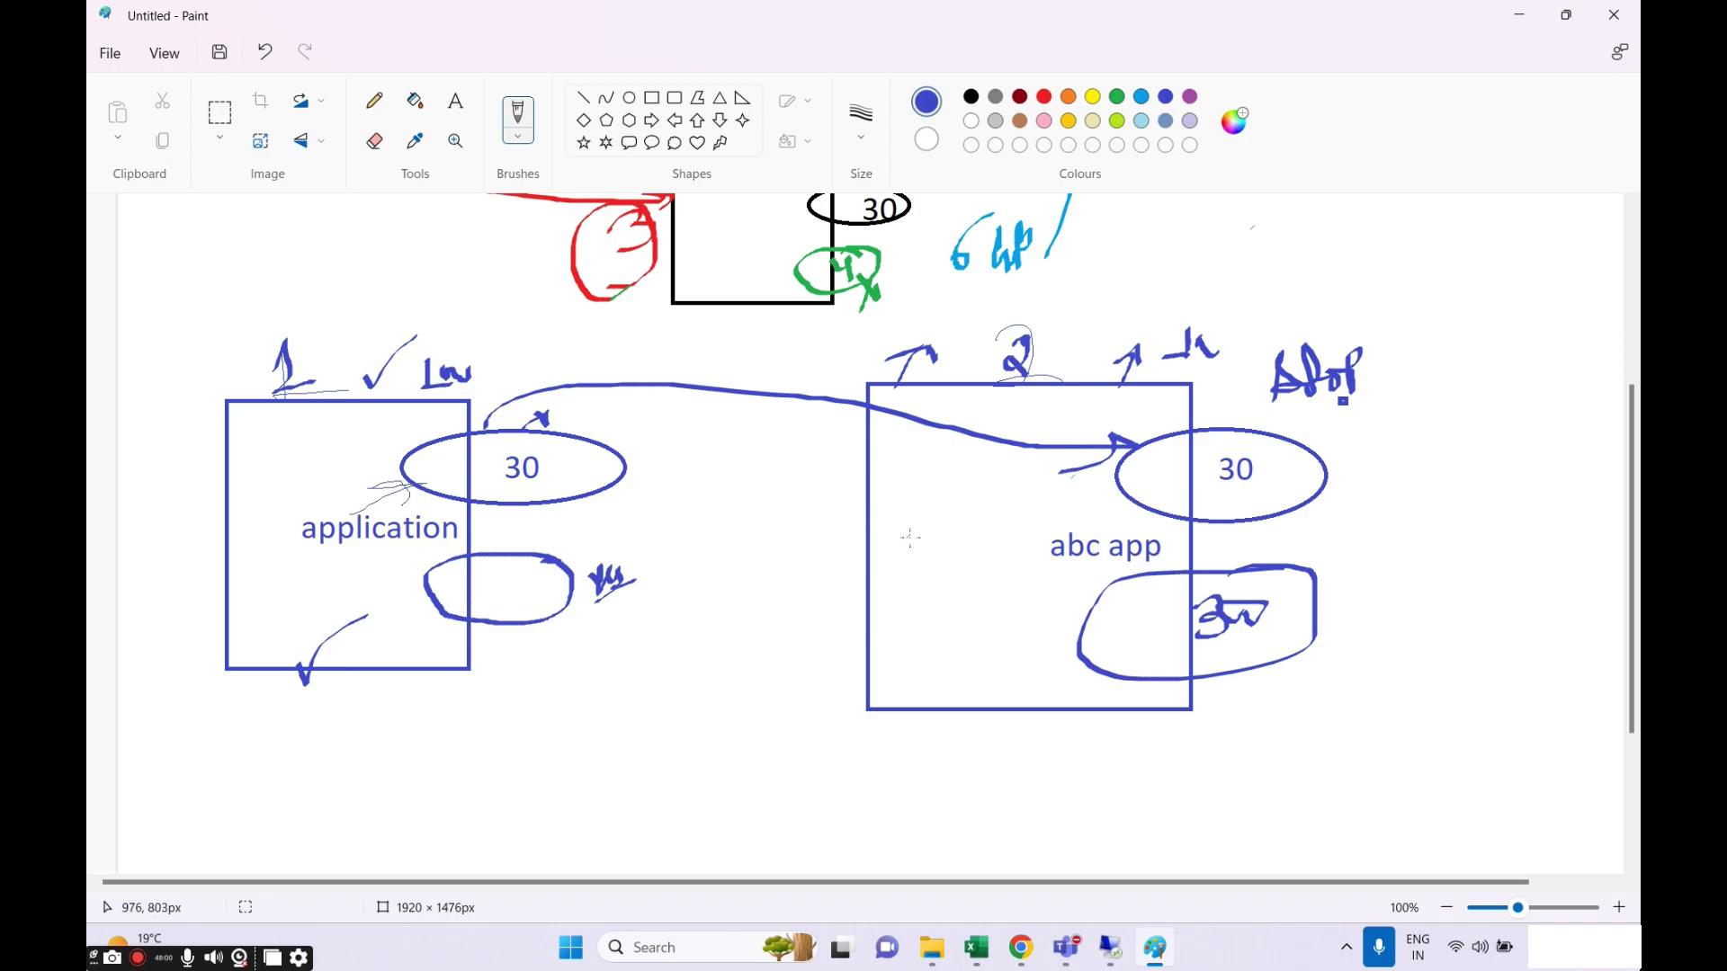
key(ctrl+z)
key(ctrl+z)
key(ctrl+z)
key(ctrl+z)
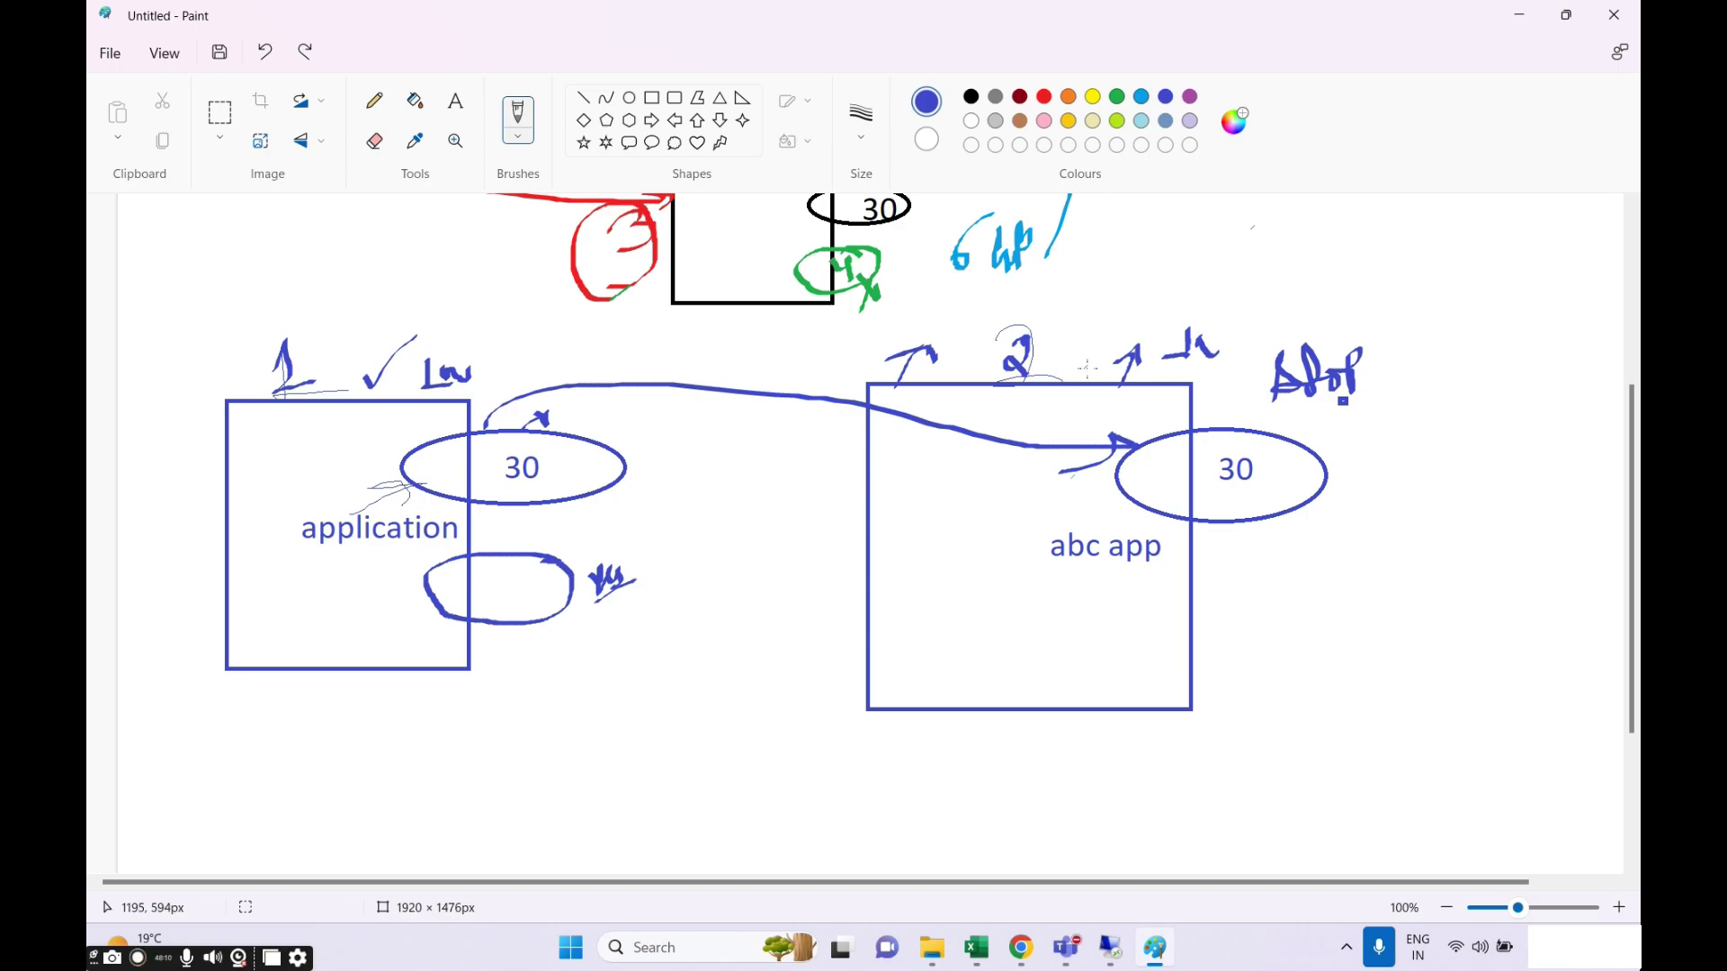
click(849, 458)
click(897, 630)
Number the 30 ellipses 1 and 2, and link a new ellipse at abc app's lower right.
mouse_move(1283, 435)
mouse_down()
mouse_move(1294, 419)
mouse_move(1316, 433)
mouse_up()
drag(599, 423, 621, 434)
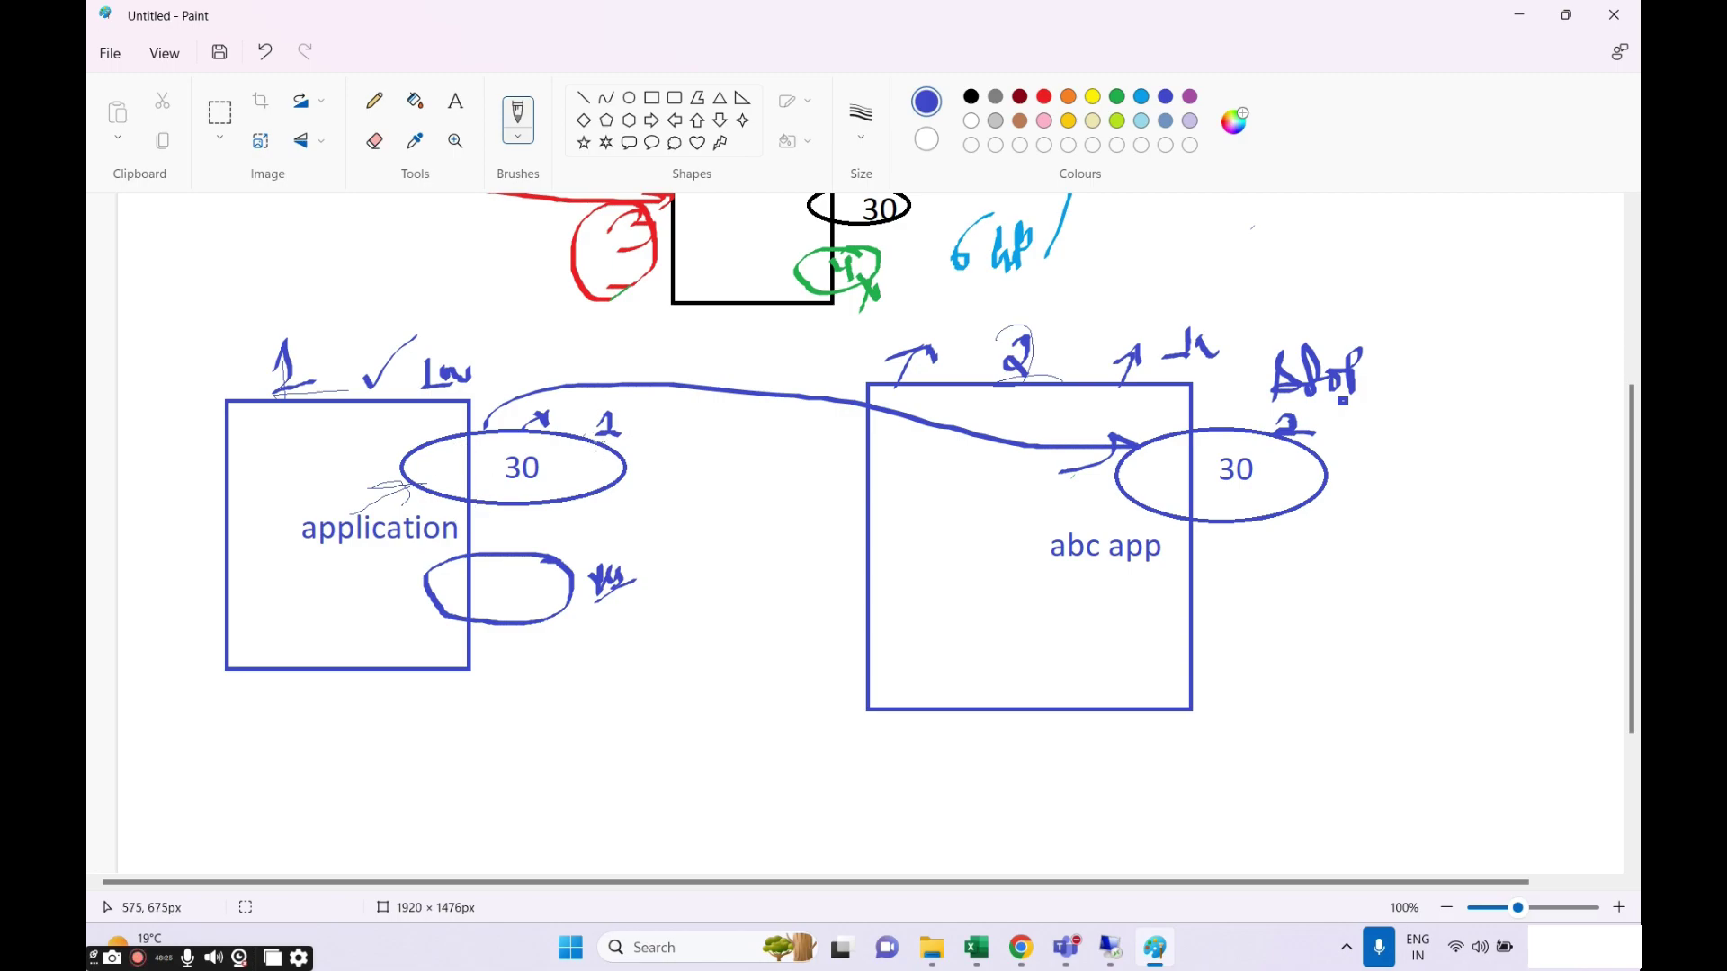
mouse_move(595, 448)
mouse_down()
mouse_move(649, 413)
mouse_move(589, 434)
mouse_move(865, 519)
mouse_move(928, 497)
mouse_move(918, 515)
mouse_up()
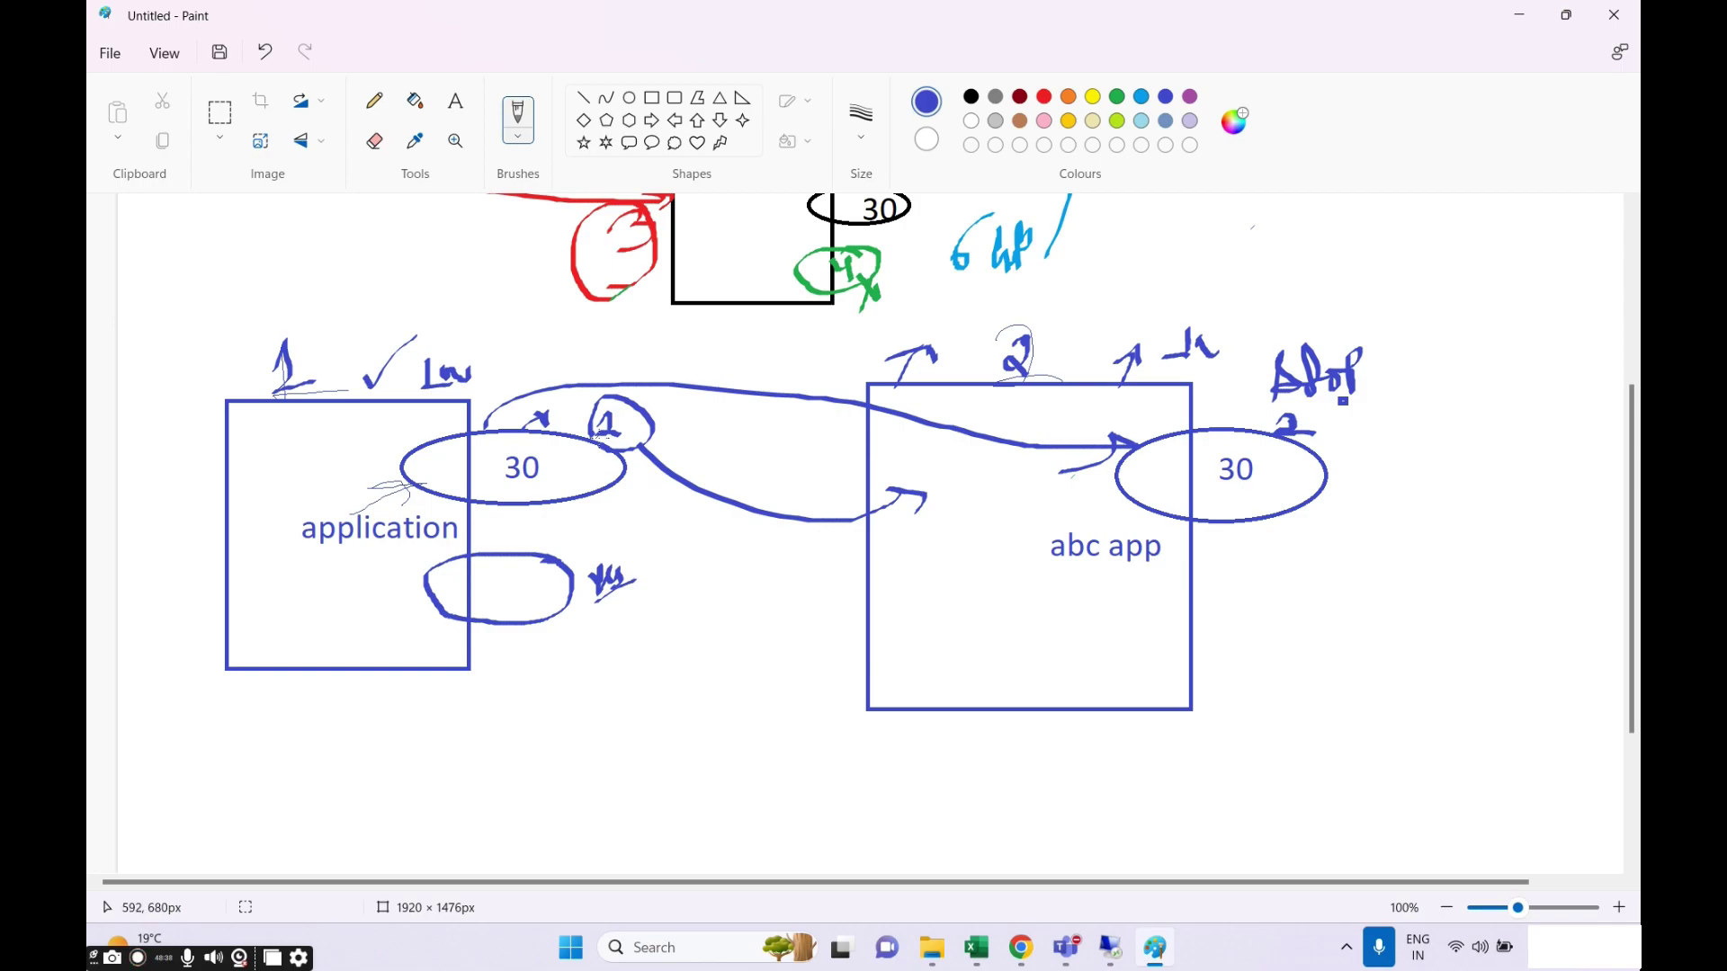
mouse_move(1352, 589)
mouse_down()
mouse_move(1155, 652)
mouse_move(1360, 601)
mouse_up()
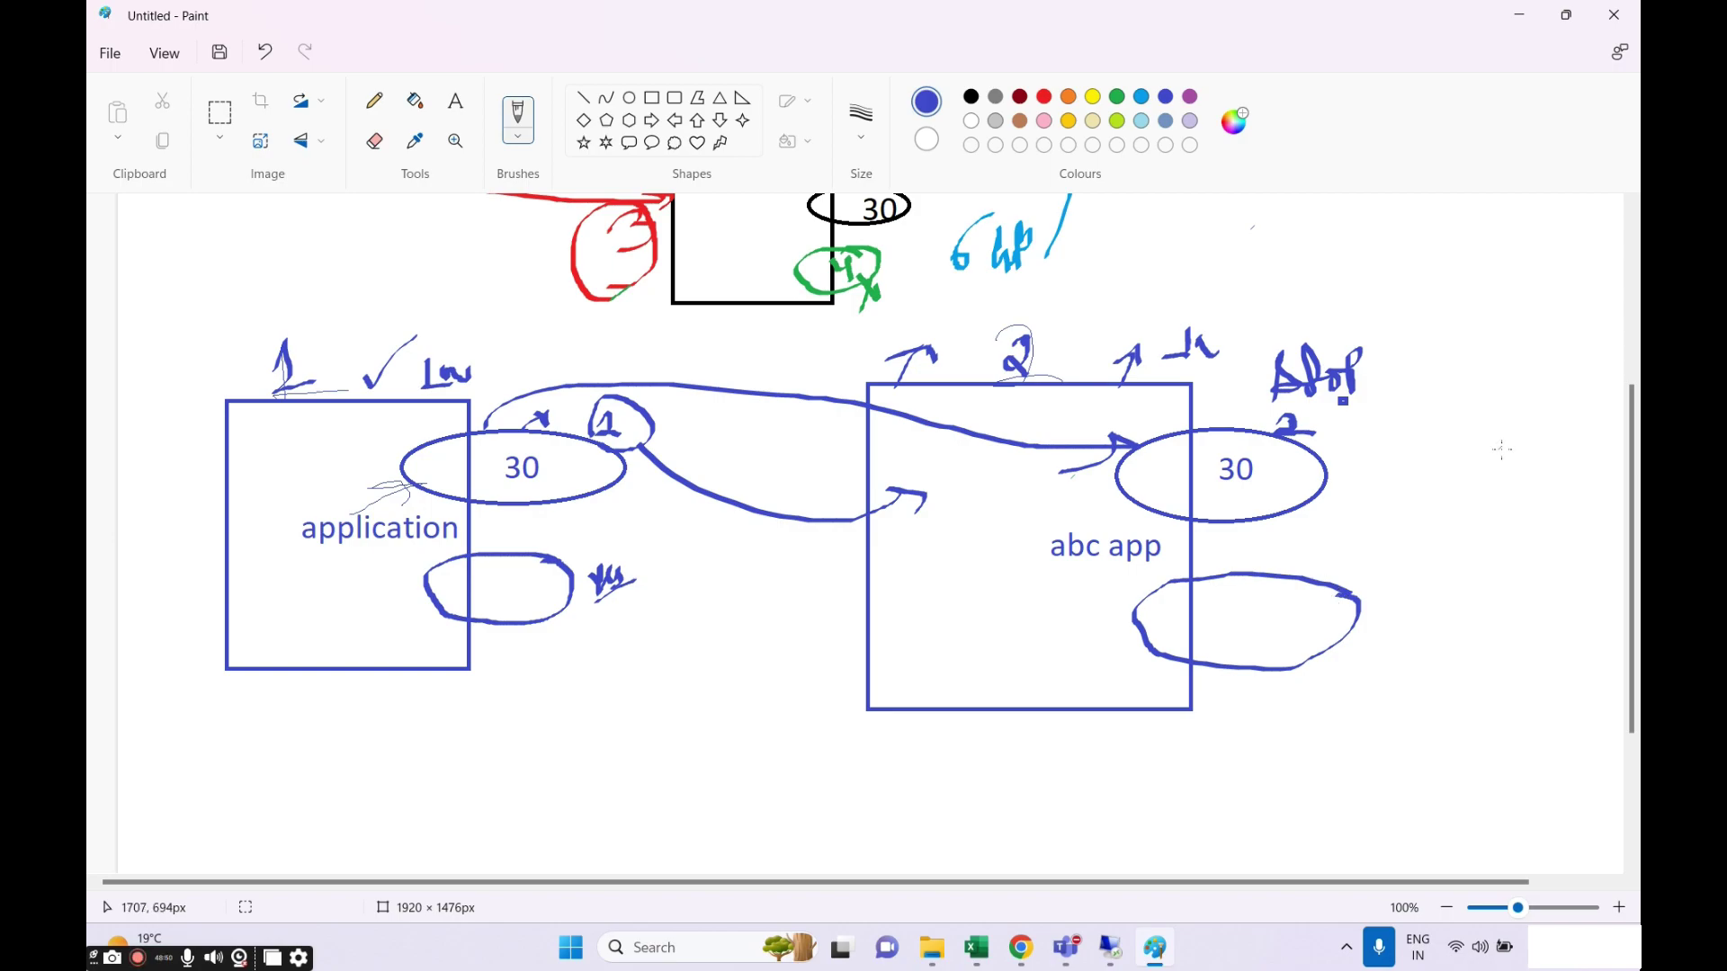
mouse_move(1296, 439)
mouse_down()
mouse_move(1322, 466)
mouse_move(1292, 480)
mouse_up()
mouse_move(1295, 589)
mouse_down()
mouse_move(1311, 591)
mouse_move(1309, 486)
mouse_move(1295, 495)
mouse_move(1336, 556)
mouse_up()
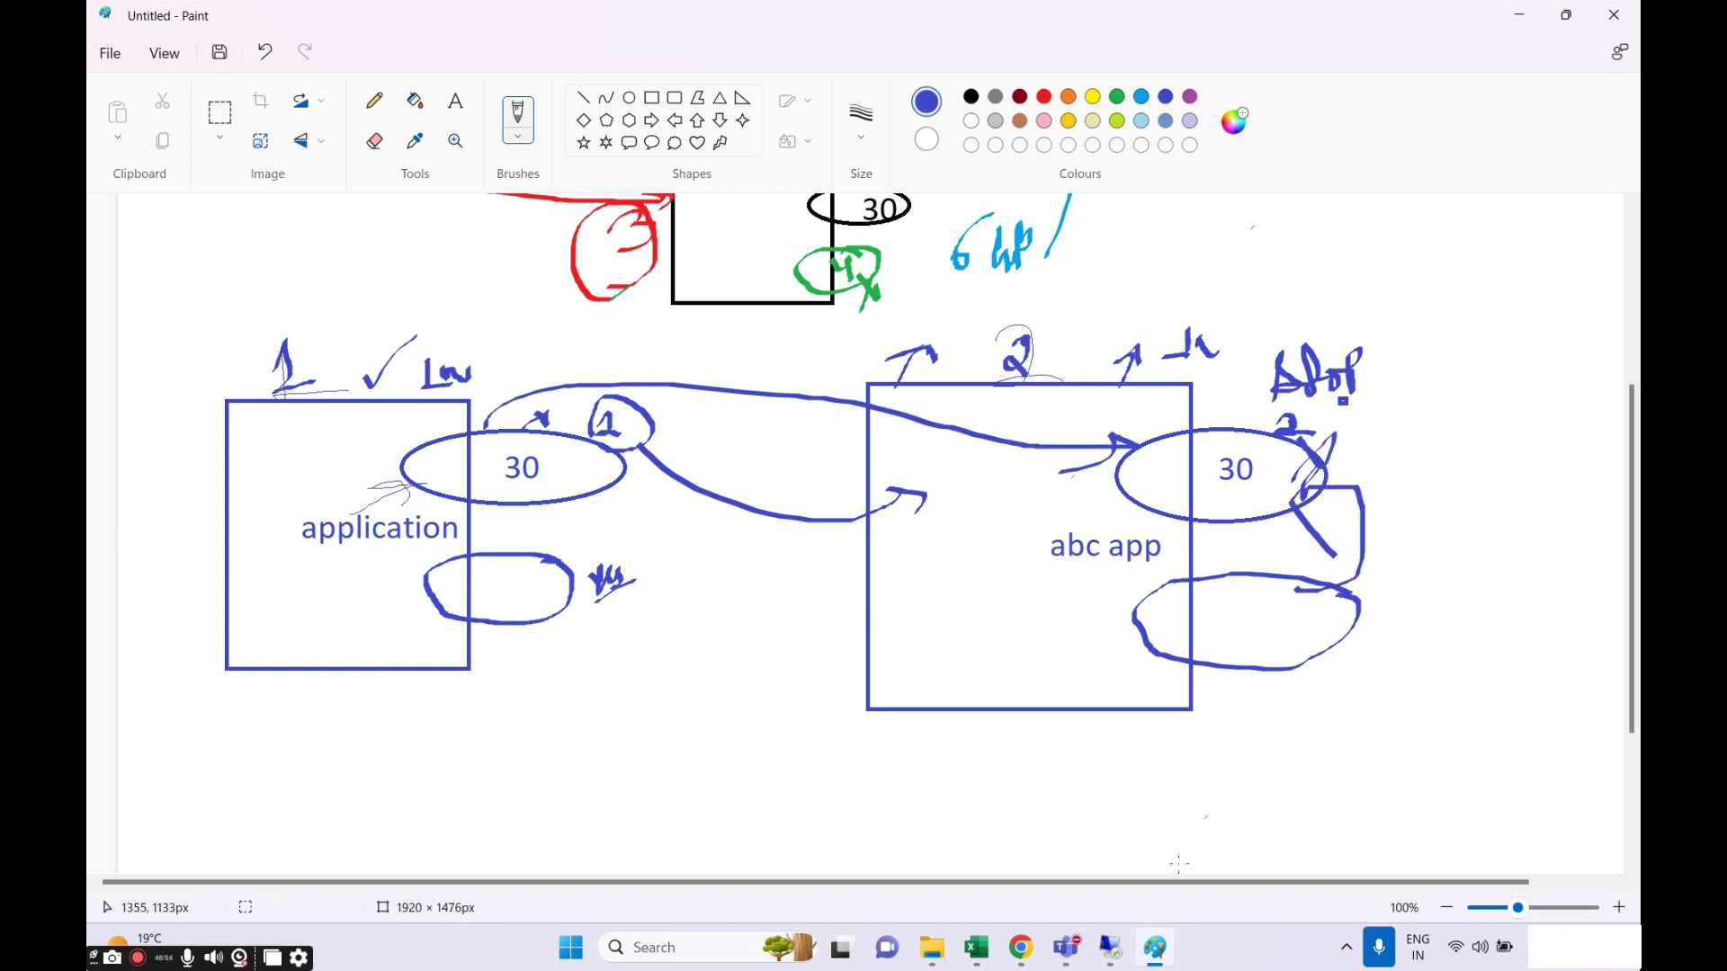
Admit the lobby guest in Teams, then minimize and close the call view to reveal Paint.
click(1132, 686)
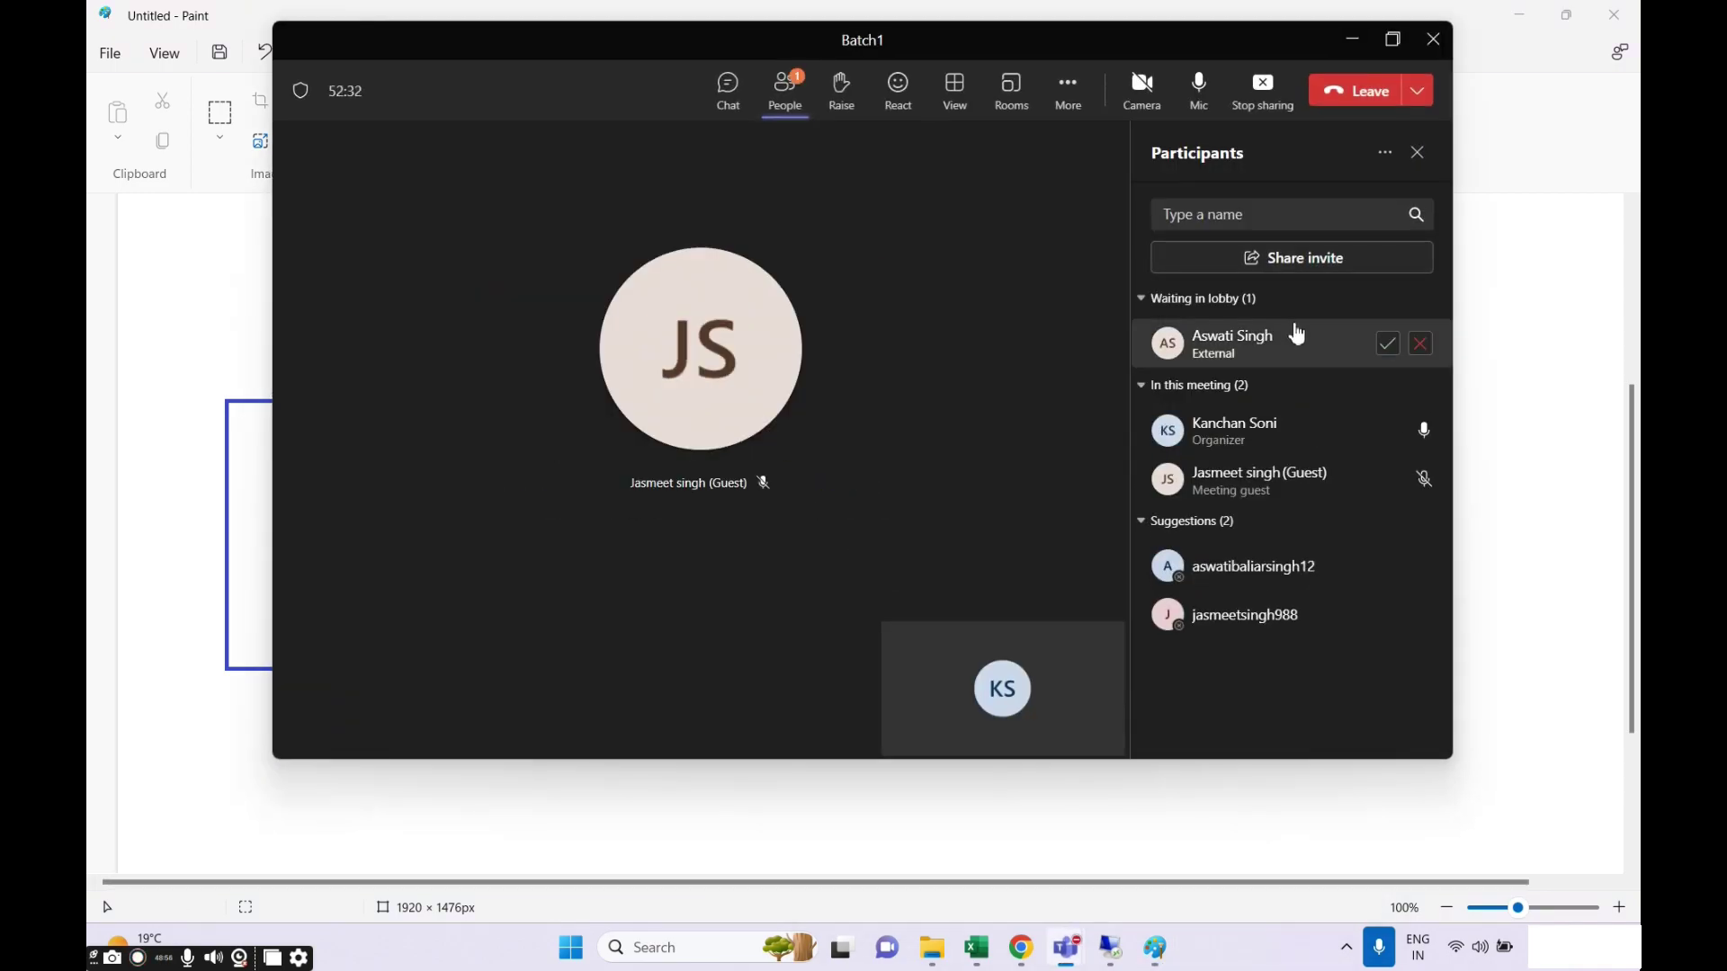
click(1386, 347)
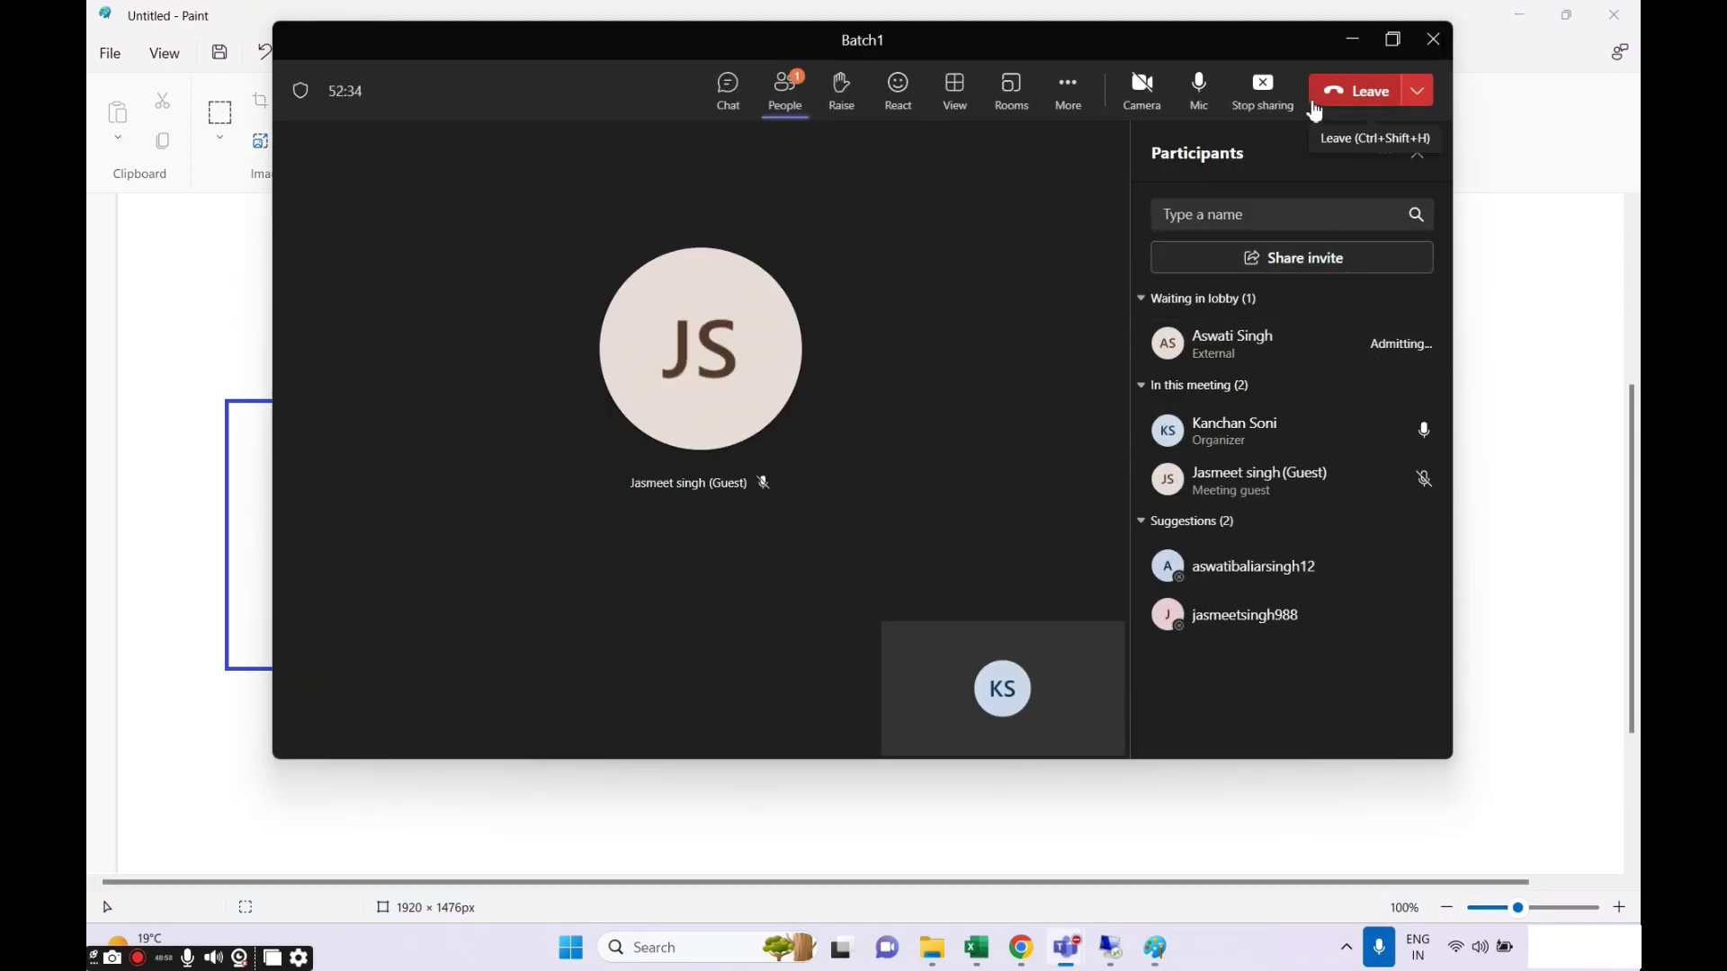
click(1352, 41)
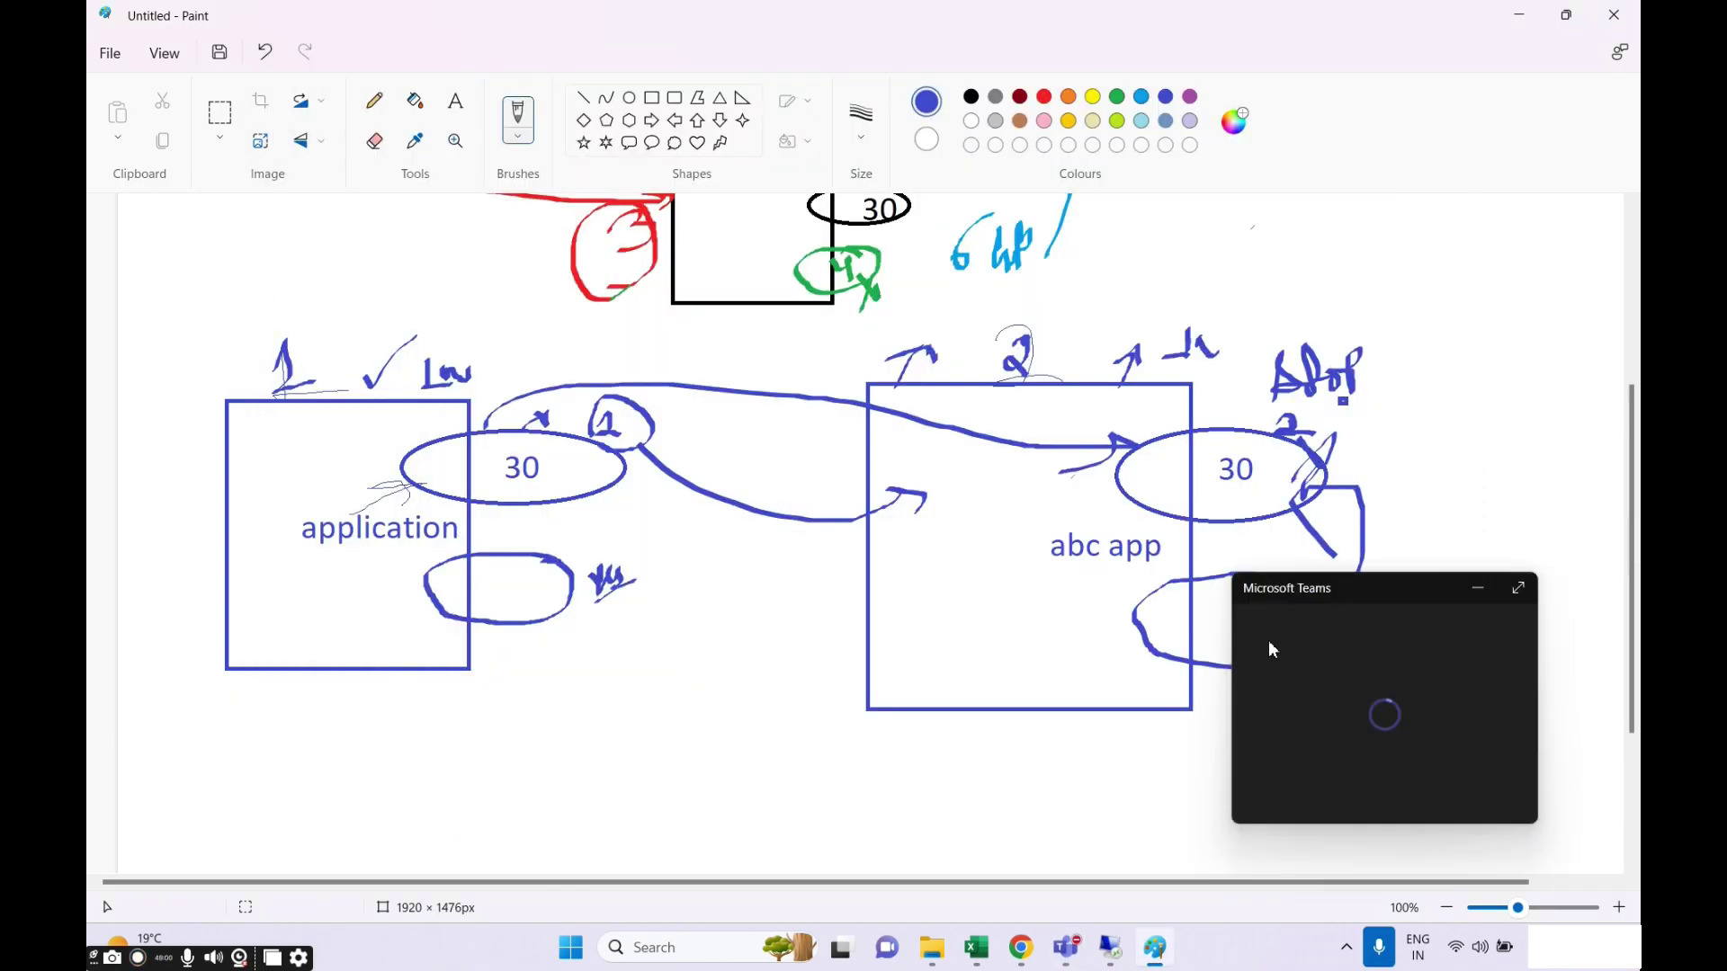
click(1476, 589)
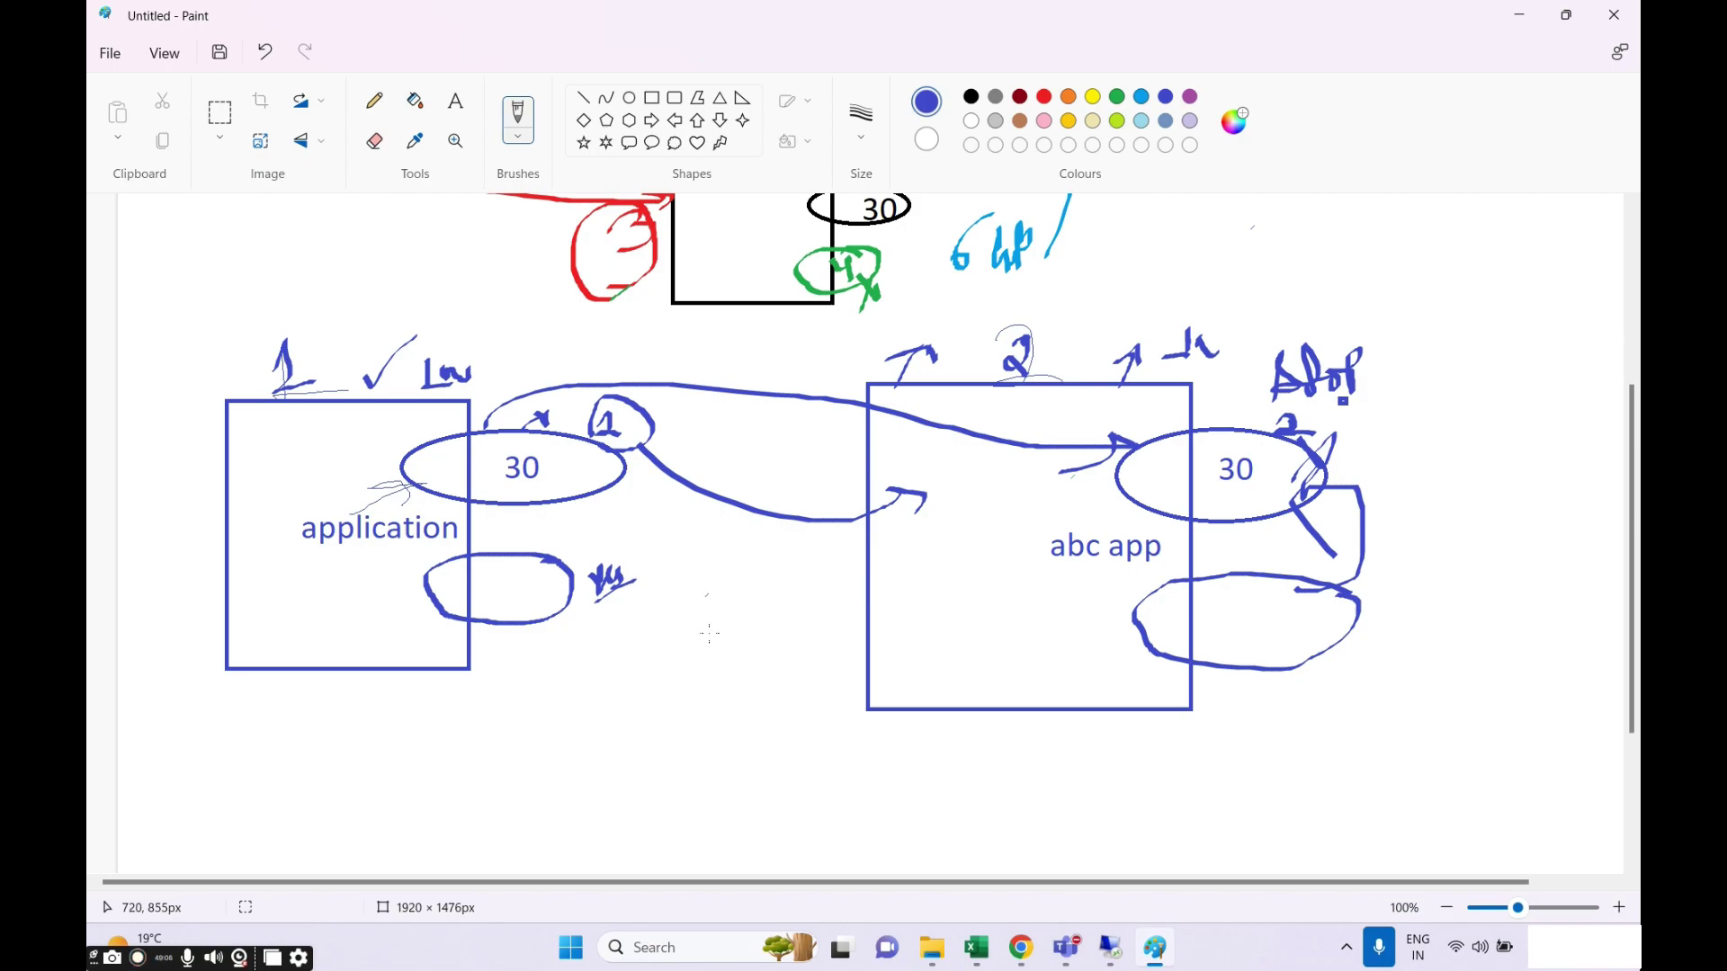
scroll(708, 633, down, 3)
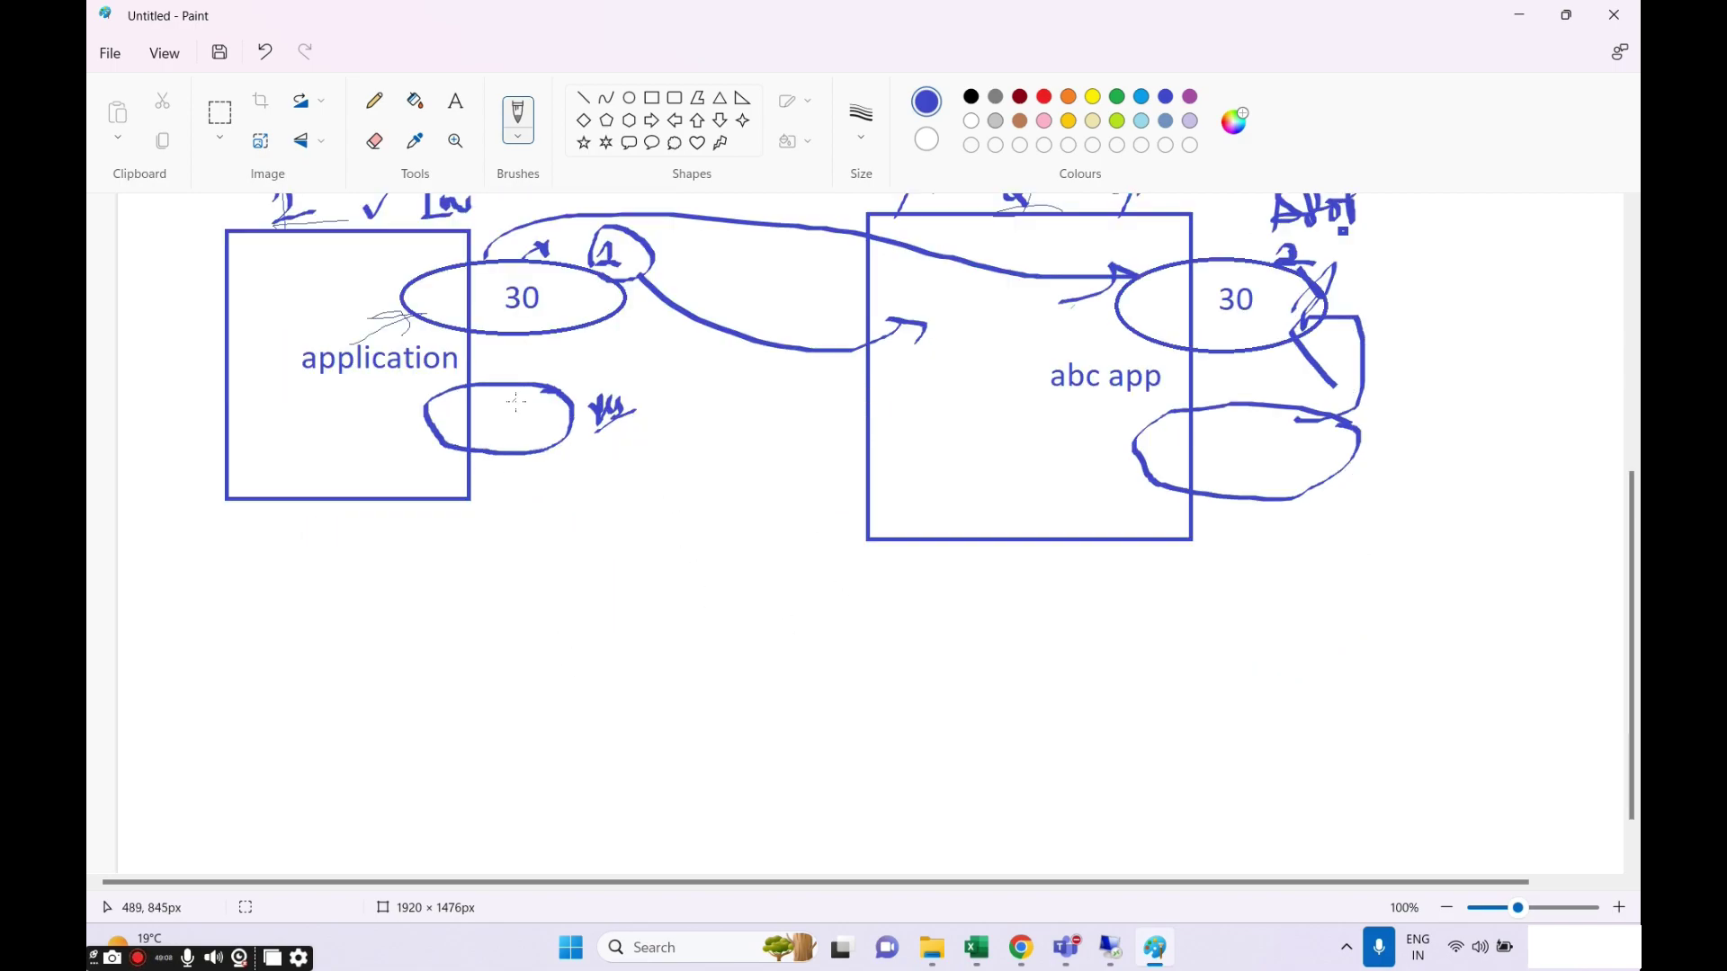
scroll(576, 459, up, 3)
scroll(610, 496, down, 3)
scroll(534, 465, up, 3)
scroll(558, 396, down, 3)
scroll(693, 438, up, 3)
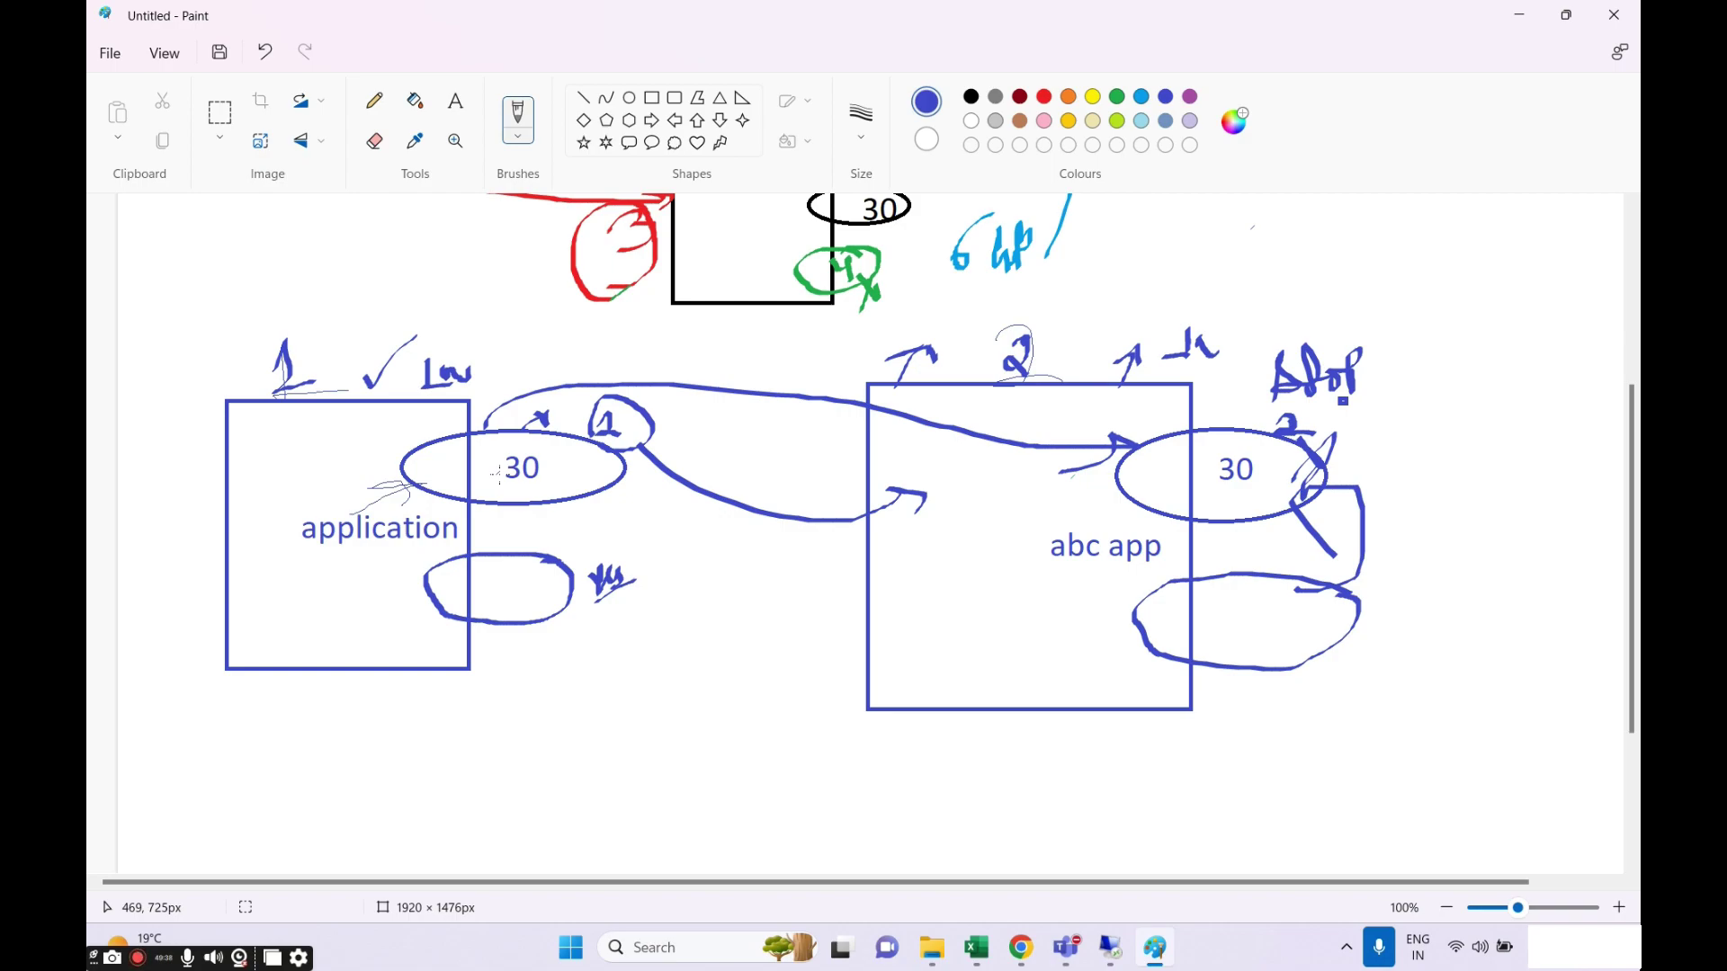
mouse_move(1066, 948)
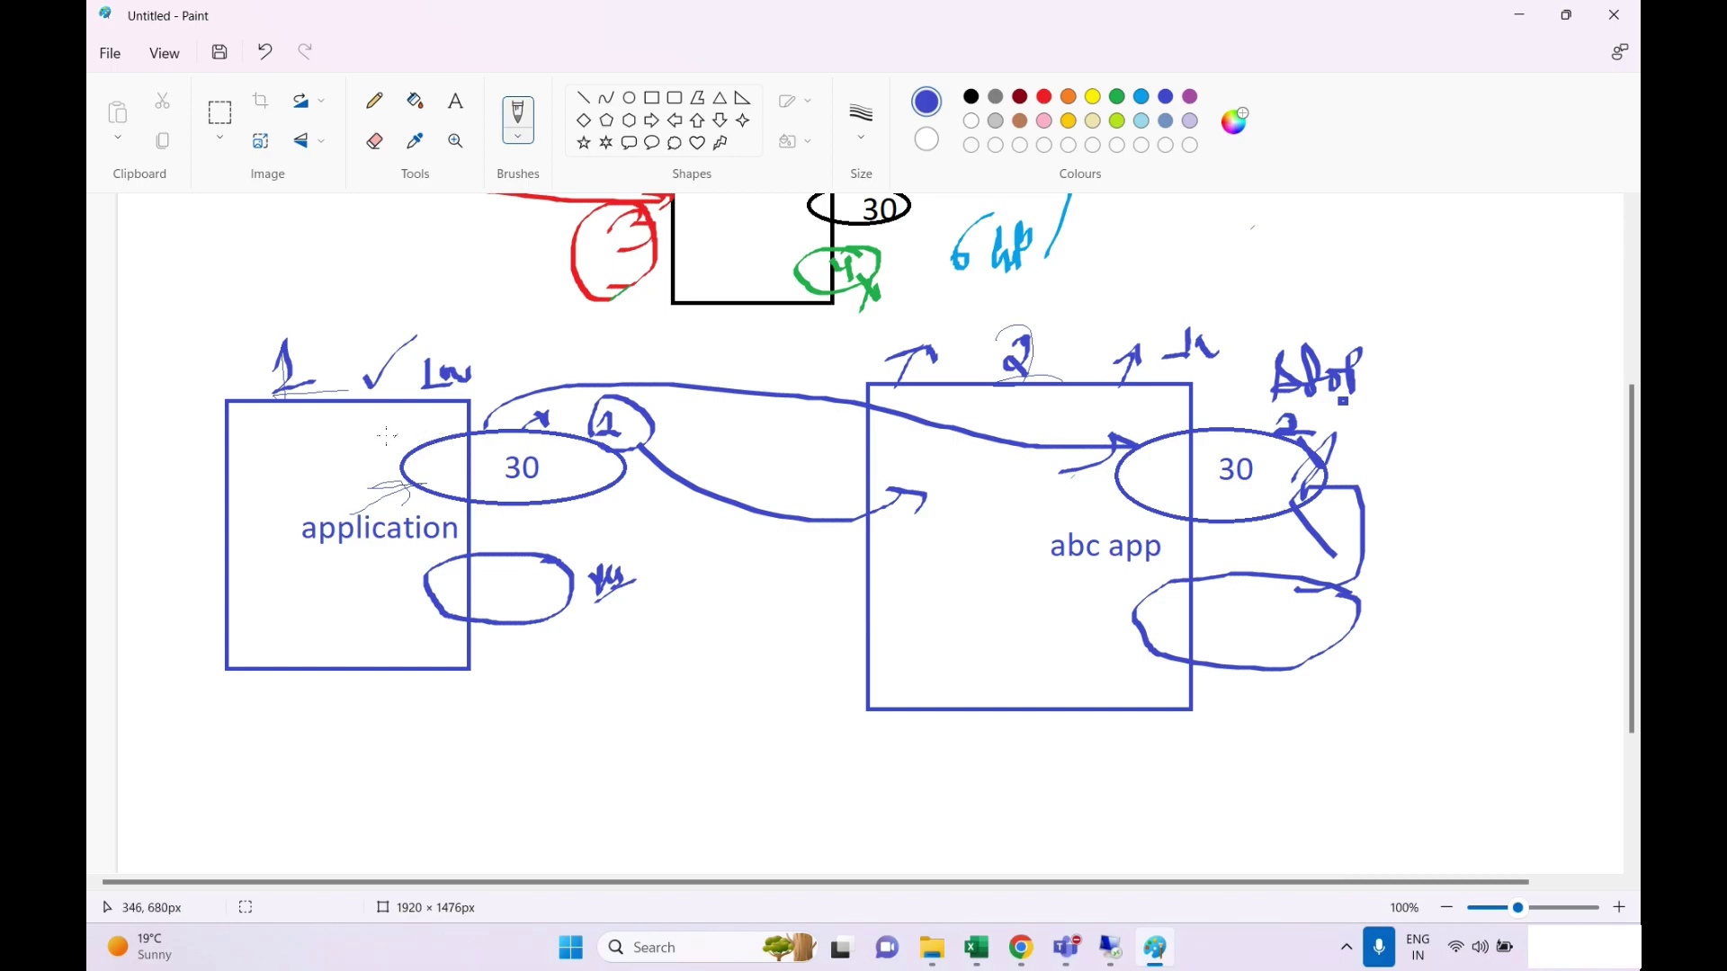
drag(180, 454, 334, 347)
Make the note read 1w and add a curved arrow and upward arrow by application.
drag(429, 356, 417, 365)
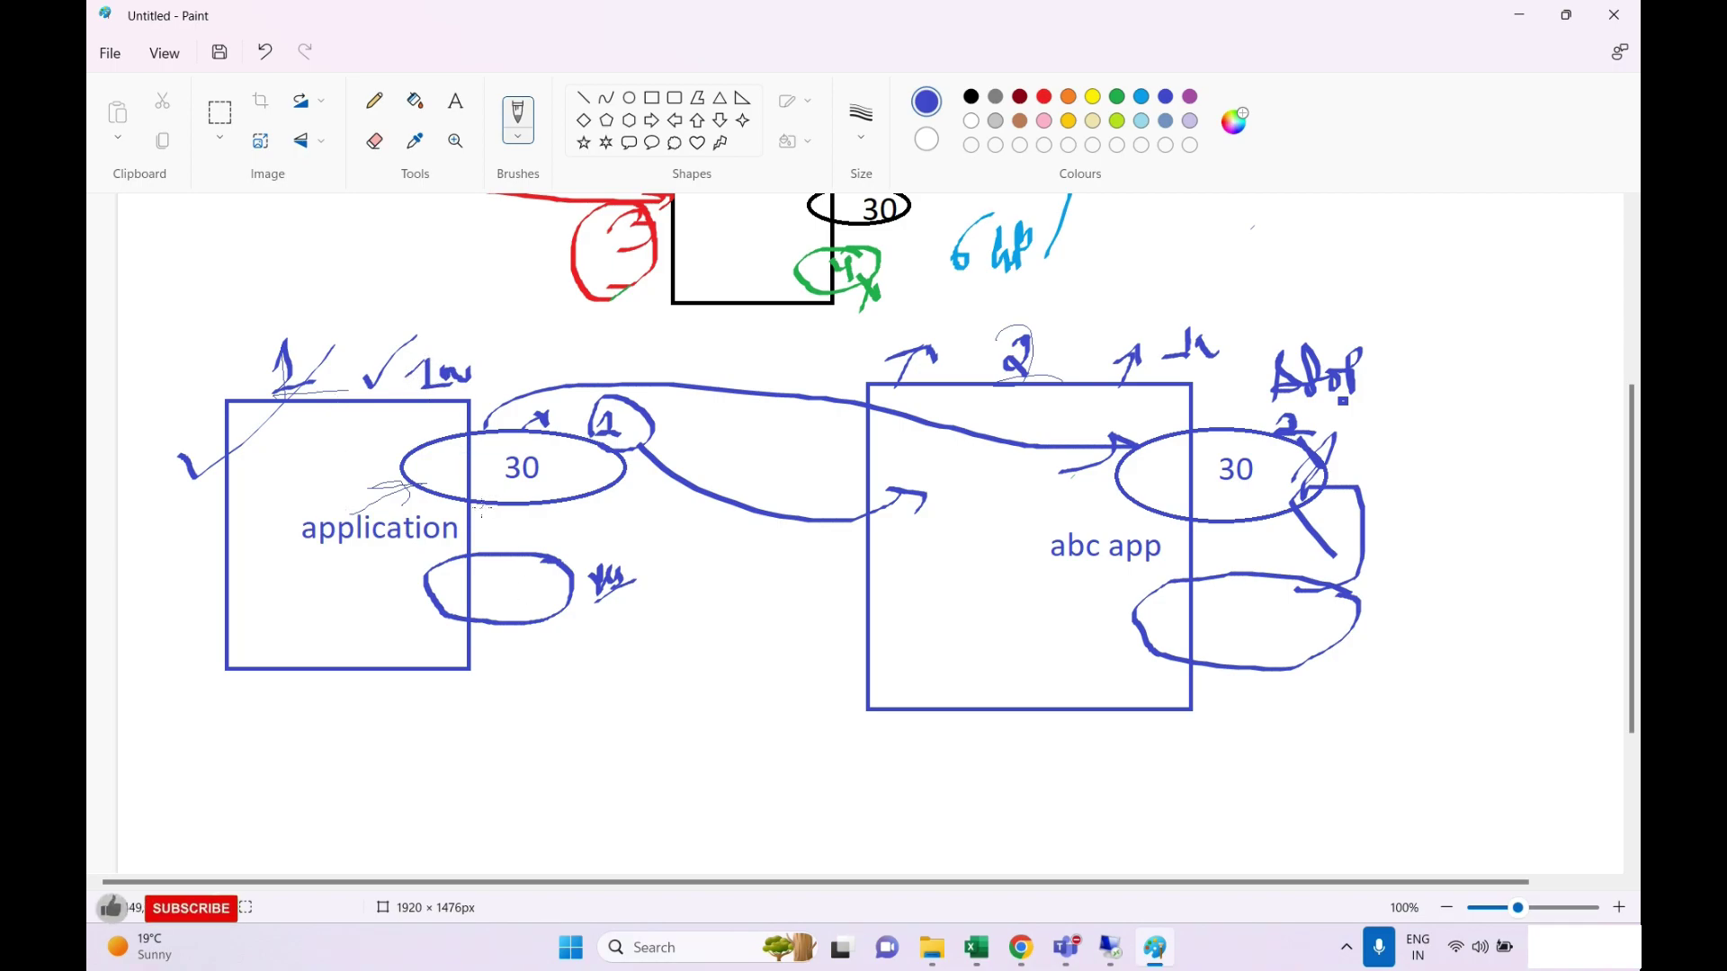
mouse_move(420, 453)
mouse_down()
mouse_move(426, 423)
mouse_move(432, 448)
mouse_up()
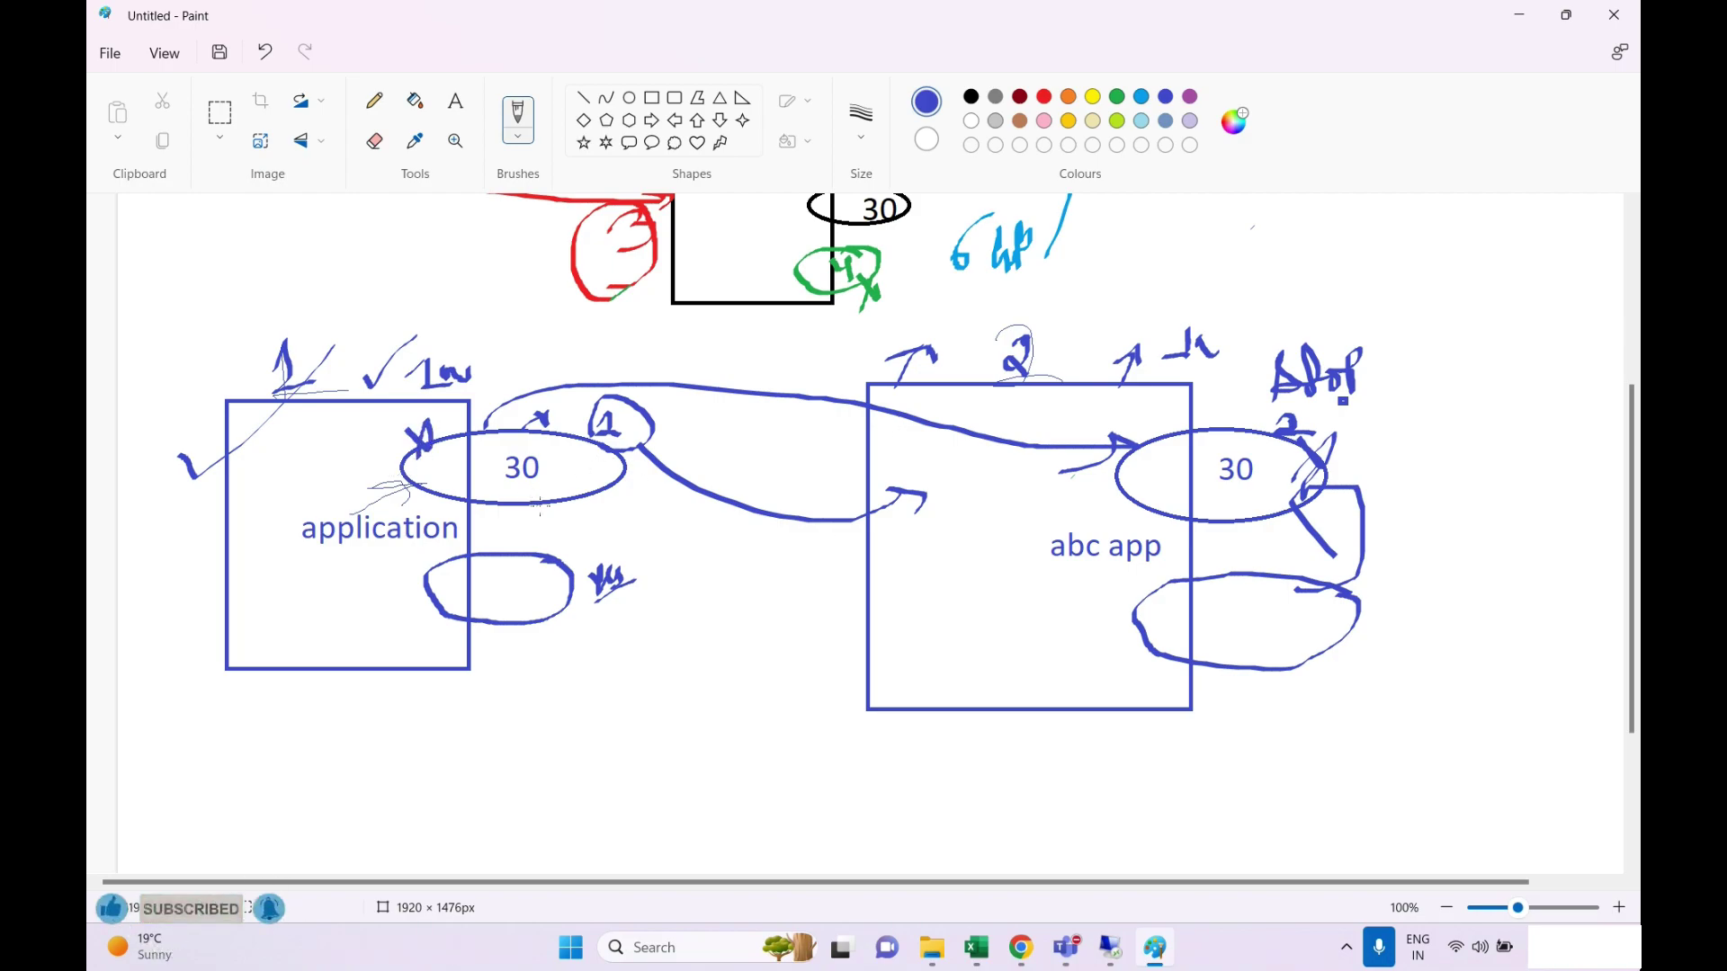
drag(538, 505, 644, 534)
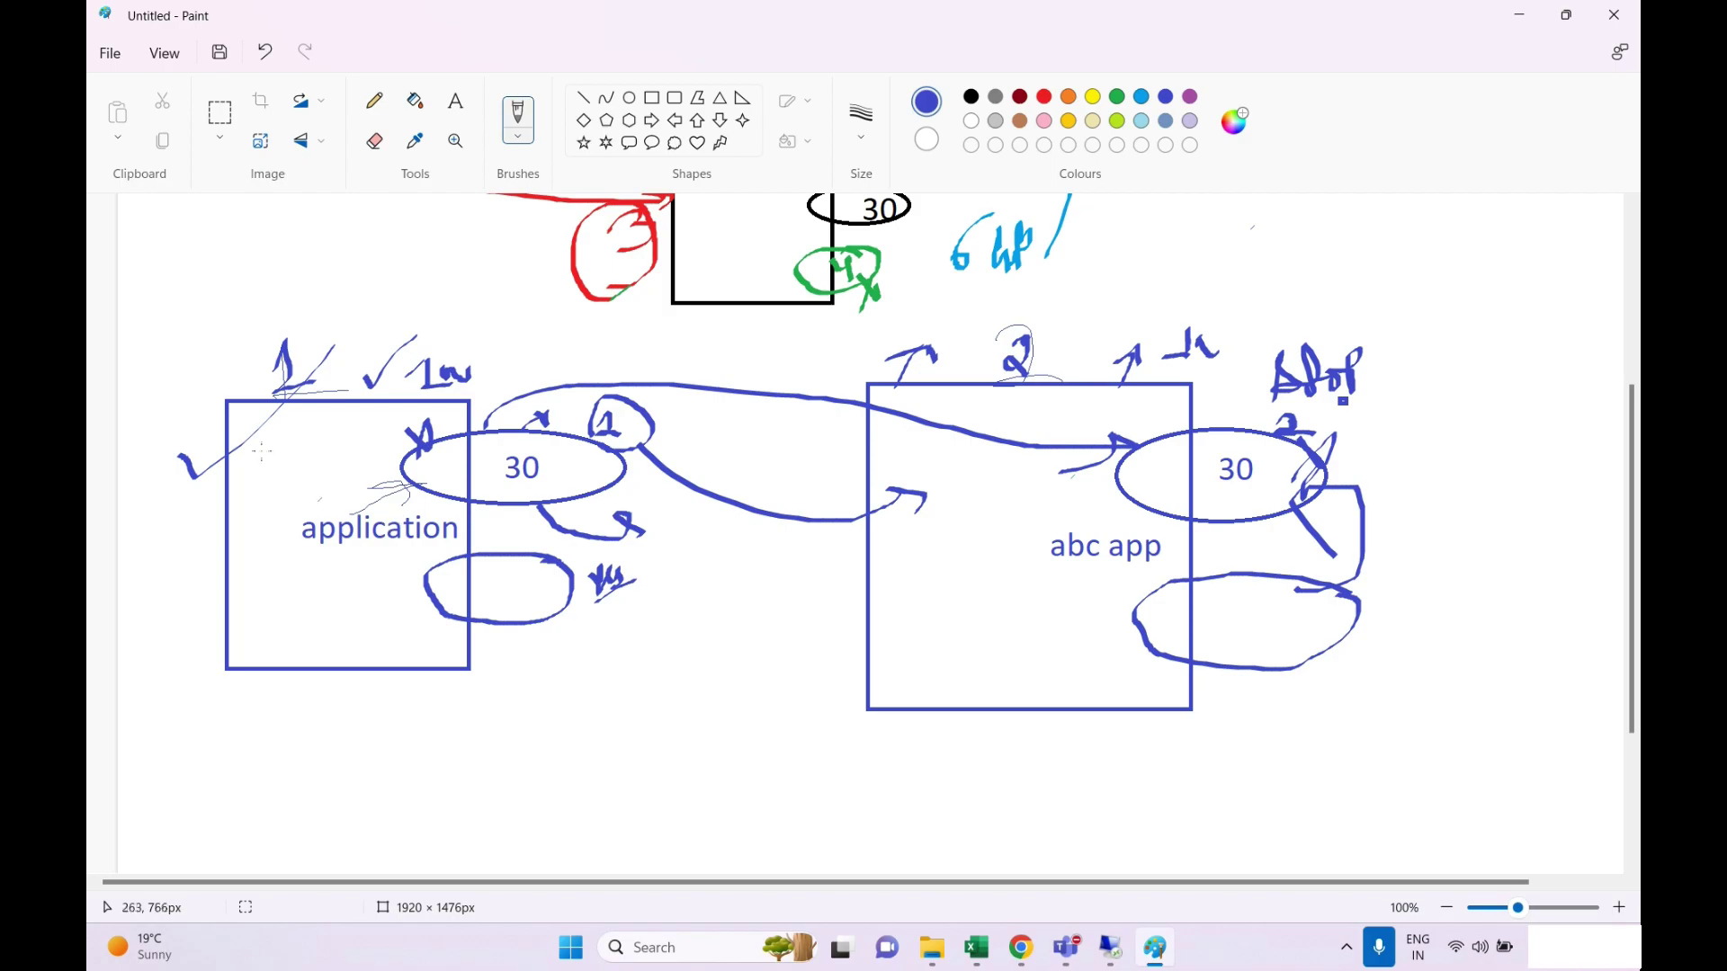
mouse_move(345, 474)
mouse_down()
mouse_move(340, 412)
mouse_move(320, 444)
mouse_move(360, 453)
mouse_up()
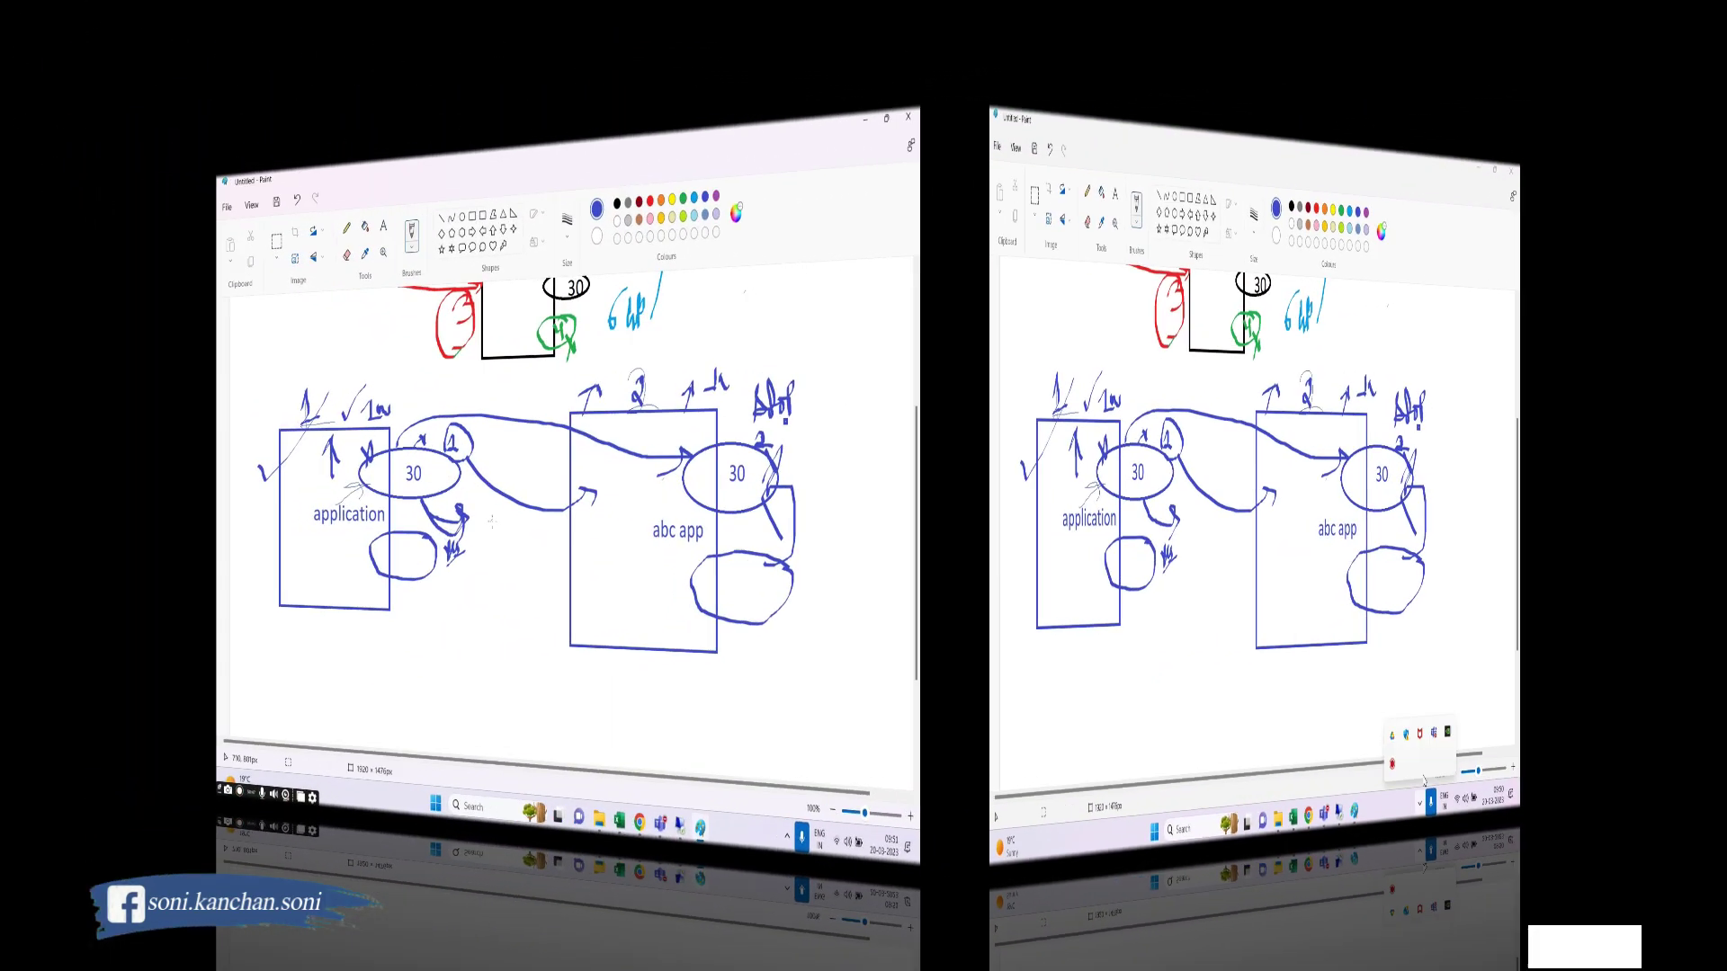
Draw a small oval left of abc app, then an oval with an upward arrow inside abc app.
mouse_move(579, 548)
mouse_down()
mouse_move(589, 504)
mouse_move(602, 539)
mouse_up()
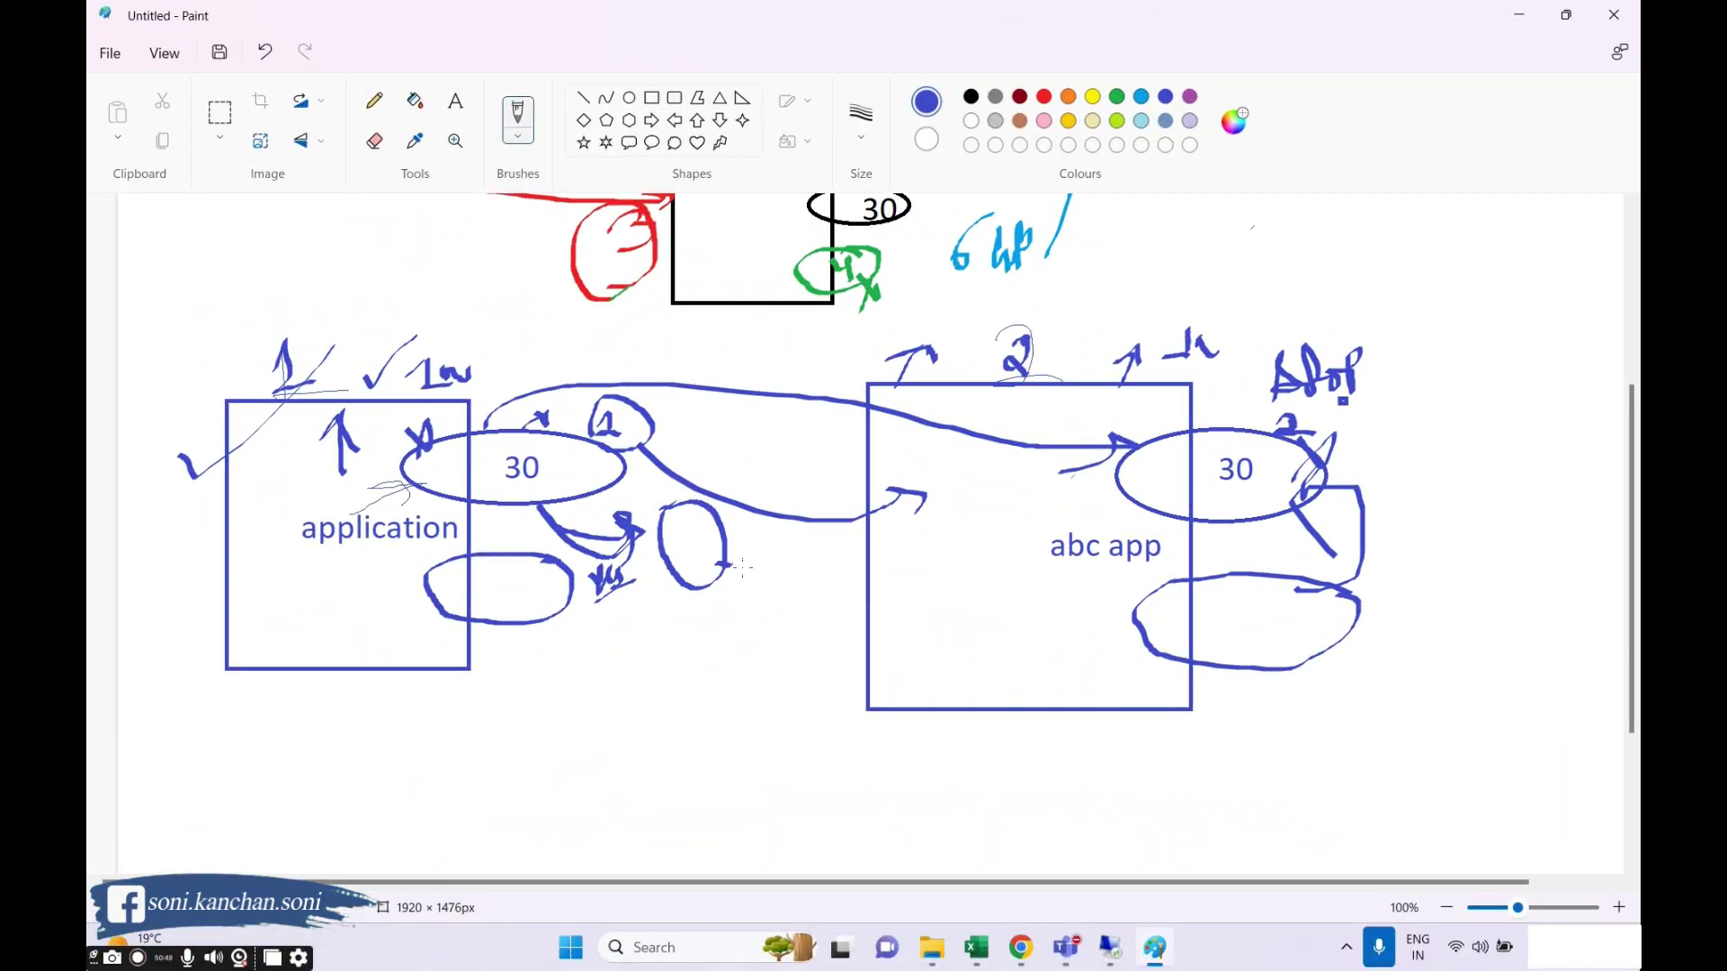
mouse_move(730, 565)
mouse_down()
mouse_move(805, 553)
mouse_move(806, 625)
mouse_move(826, 589)
mouse_move(917, 554)
mouse_move(904, 585)
mouse_up()
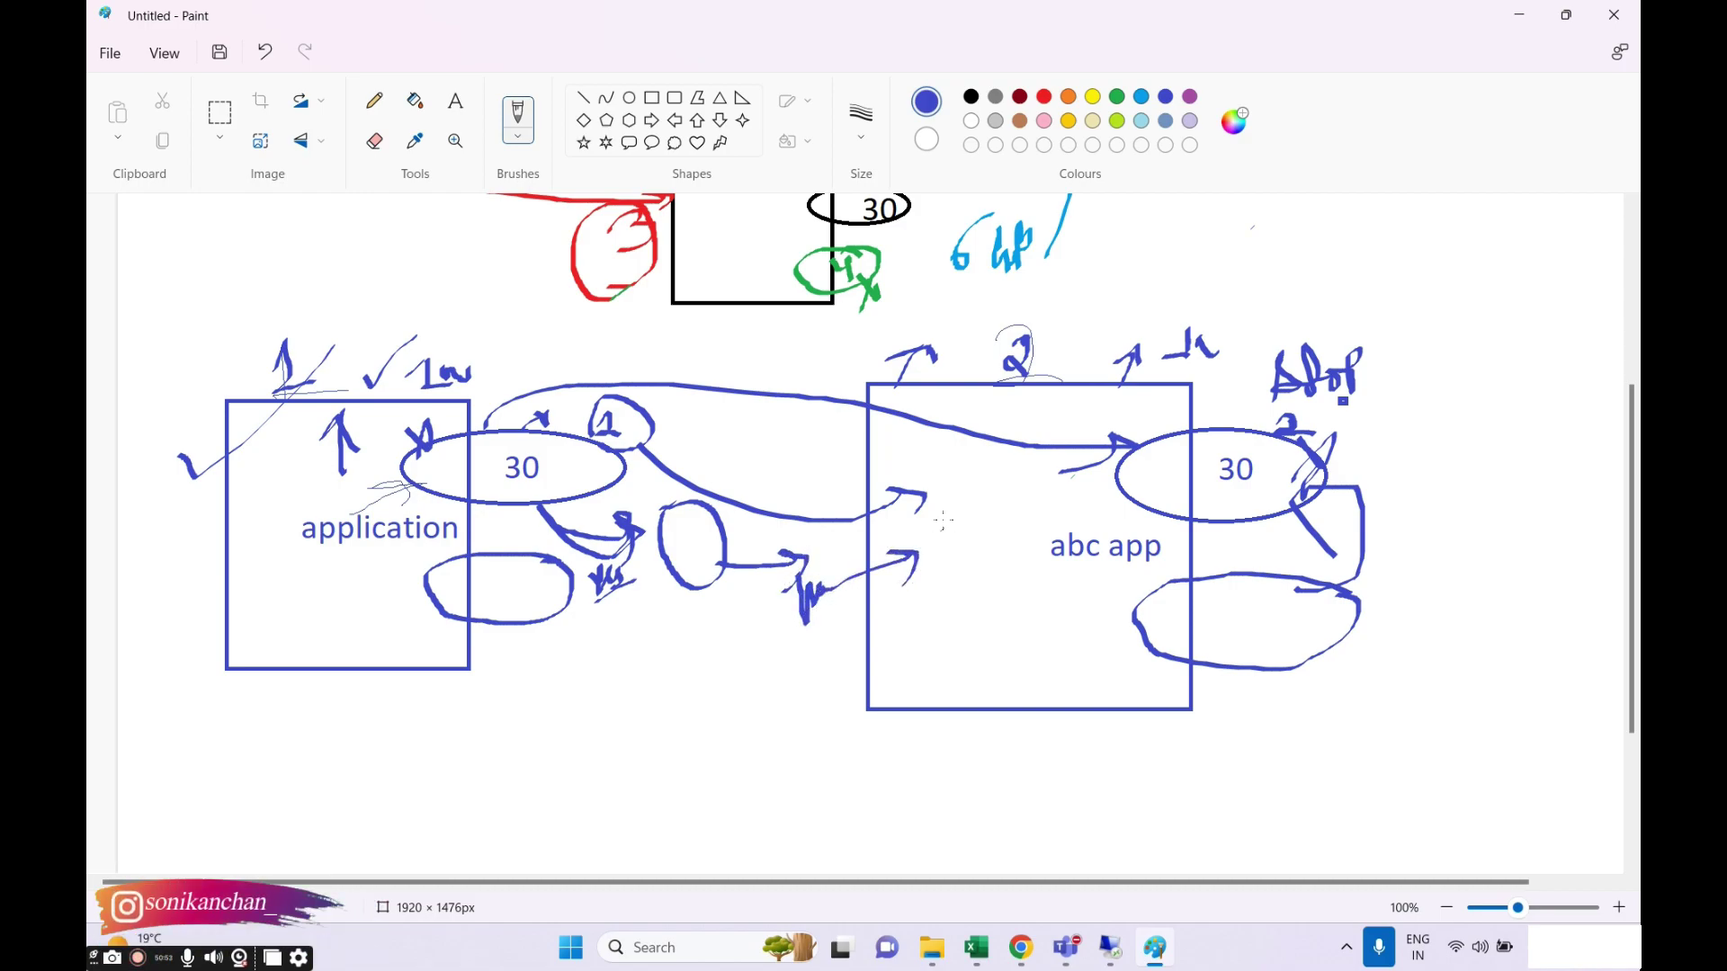
mouse_move(942, 520)
mouse_down()
mouse_move(981, 569)
mouse_move(937, 528)
mouse_move(931, 541)
mouse_up()
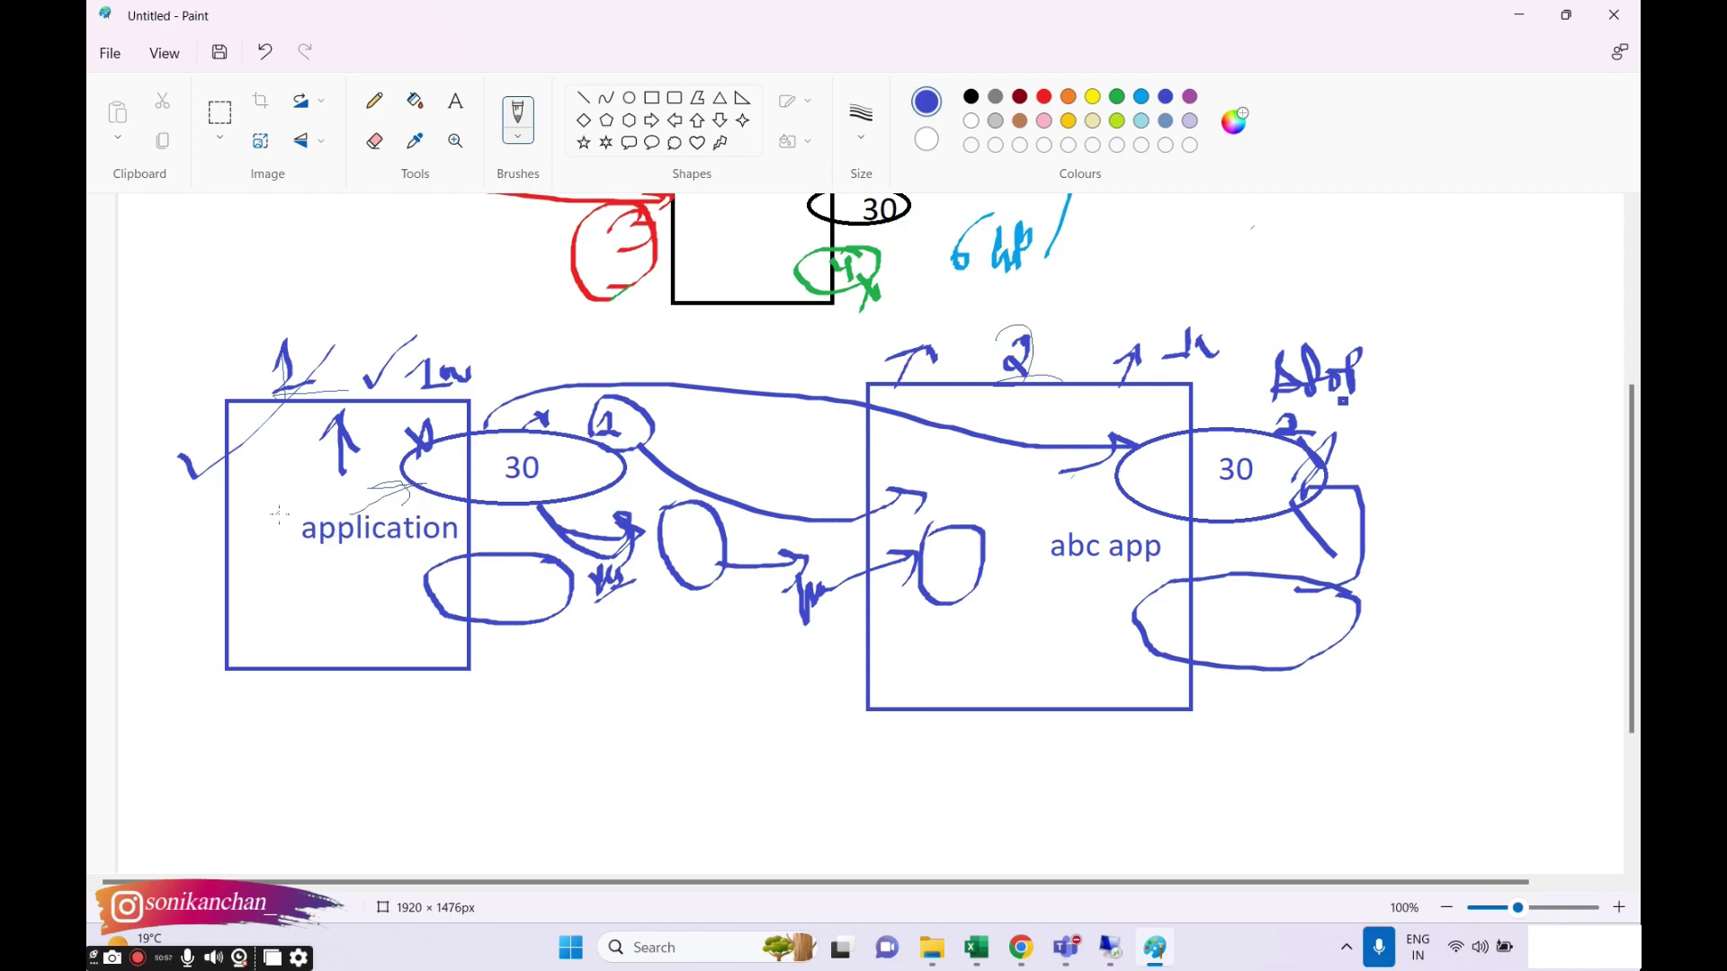
mouse_move(1013, 667)
mouse_down()
mouse_move(1007, 603)
mouse_move(983, 636)
mouse_move(1058, 641)
mouse_up()
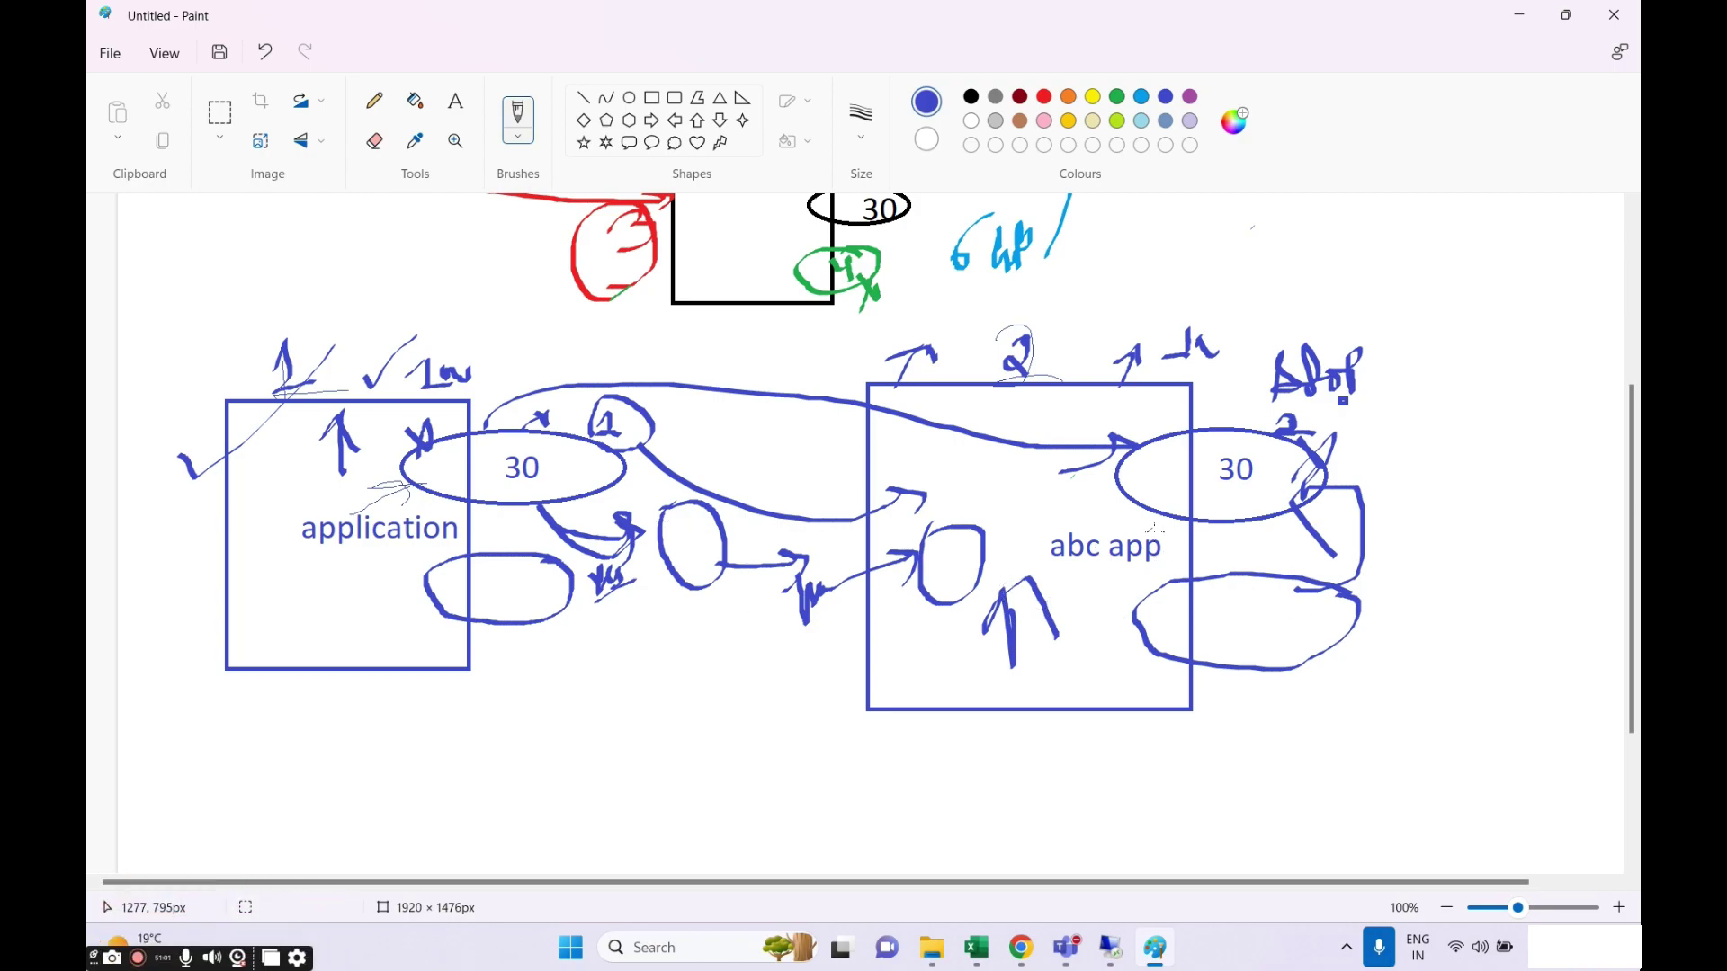
scroll(846, 586, down, 3)
scroll(845, 585, up, 2)
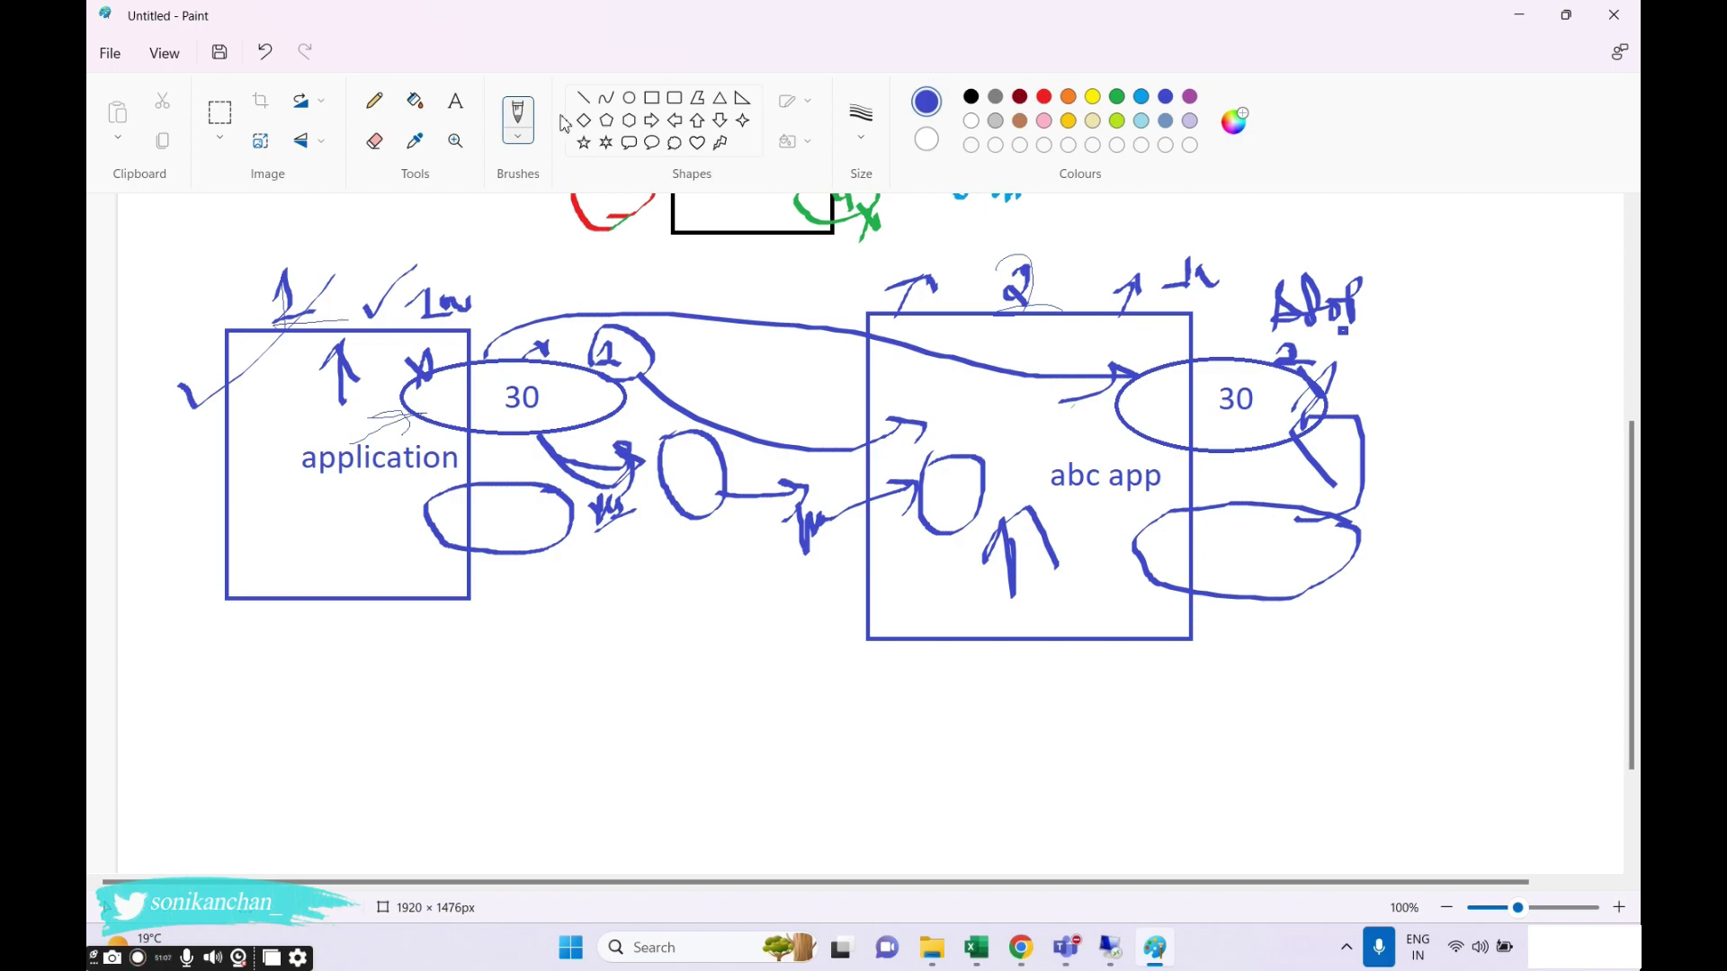
scroll(161, 553, down, 2)
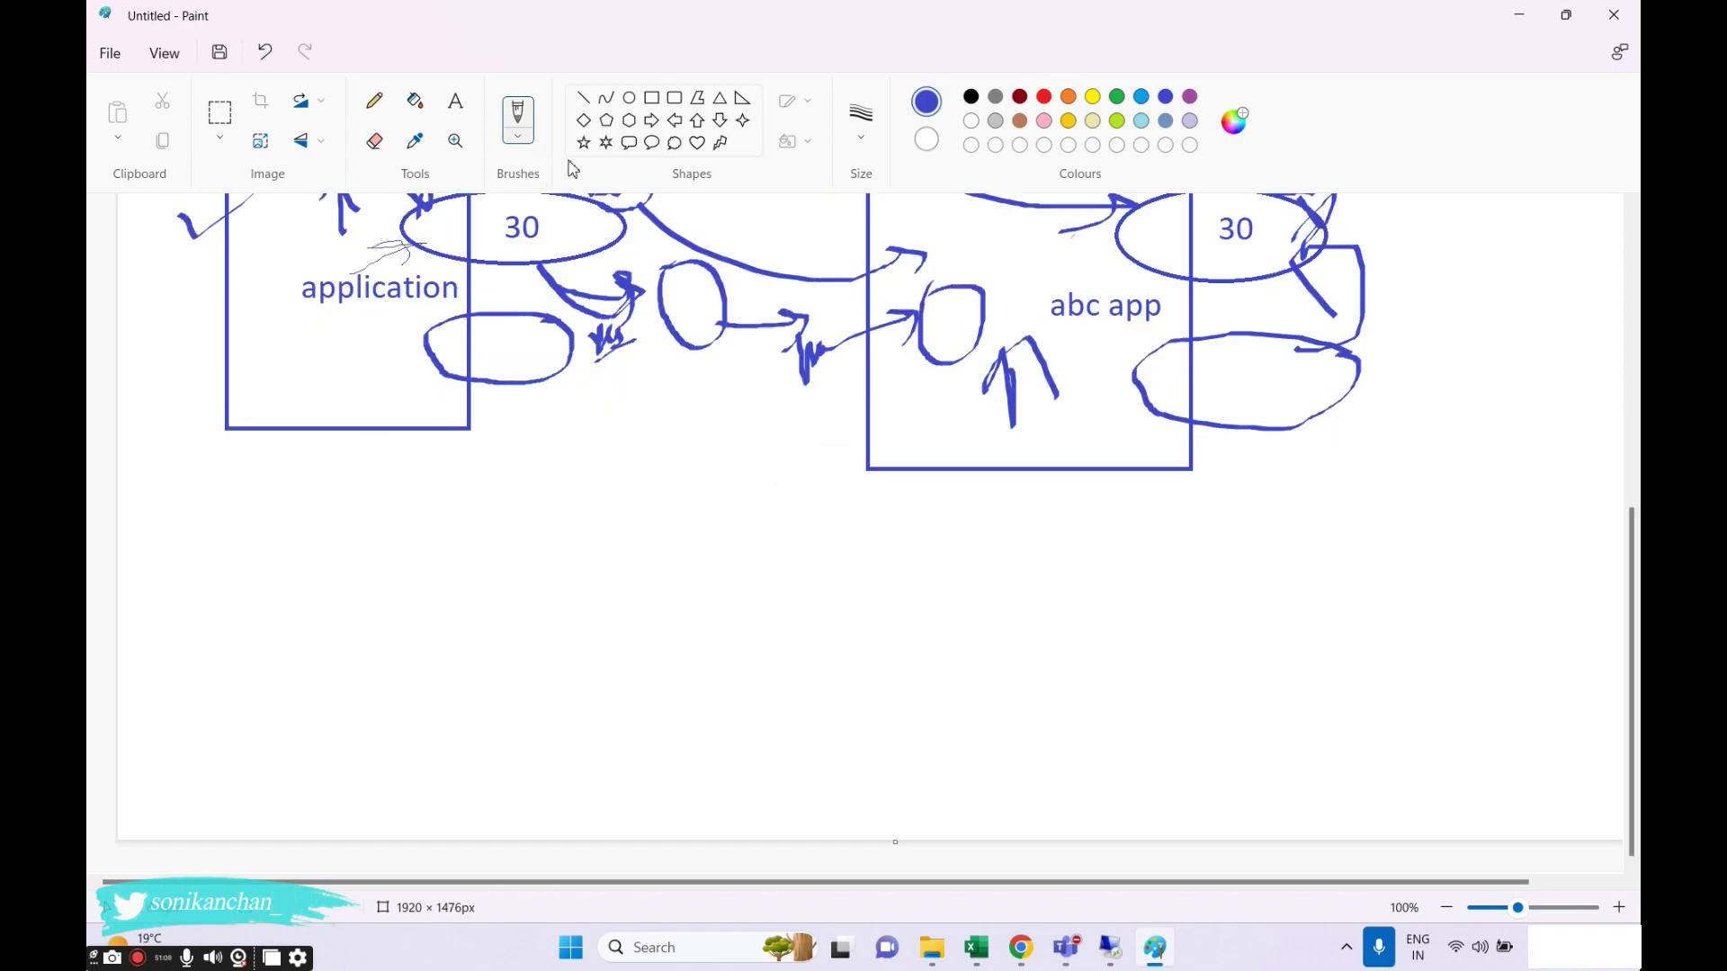
Brush a zigzag arrow with an 'Arr' label below application and marks near the top-right label.
mouse_move(326, 410)
mouse_down()
mouse_move(392, 524)
mouse_move(392, 464)
mouse_up()
mouse_move(405, 537)
mouse_down()
mouse_move(421, 580)
mouse_move(469, 556)
mouse_move(518, 580)
mouse_move(664, 537)
mouse_up()
scroll(739, 566, up, 4)
scroll(740, 566, down, 4)
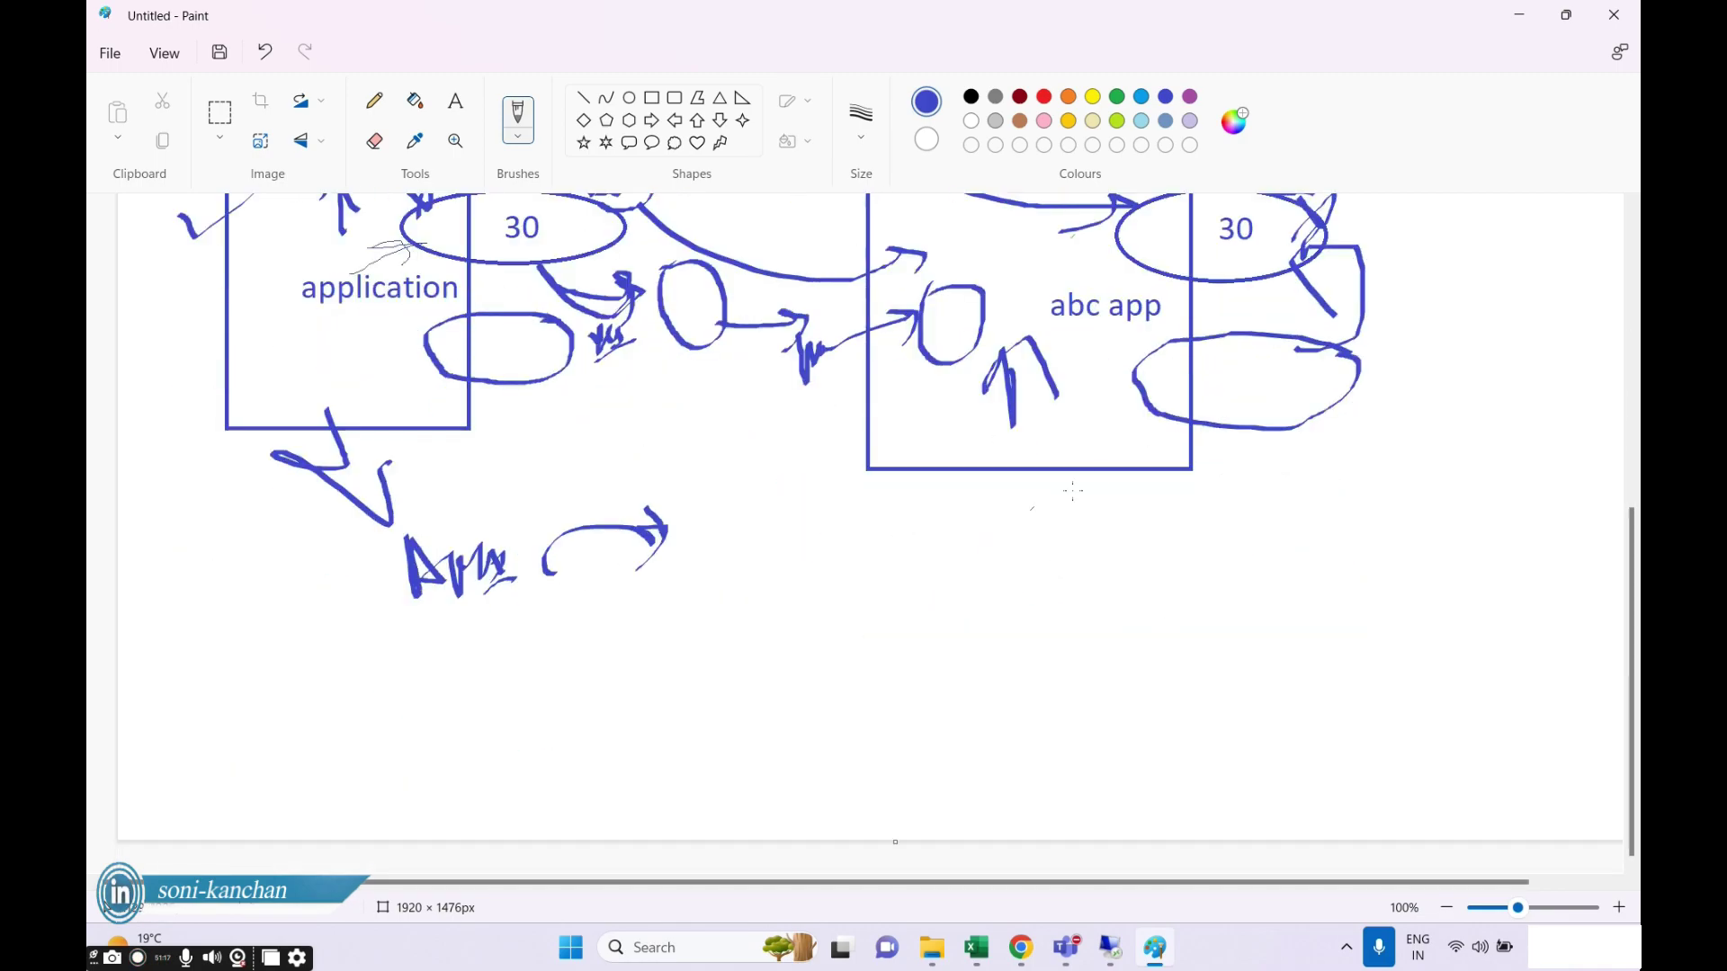
scroll(1119, 483, up, 4)
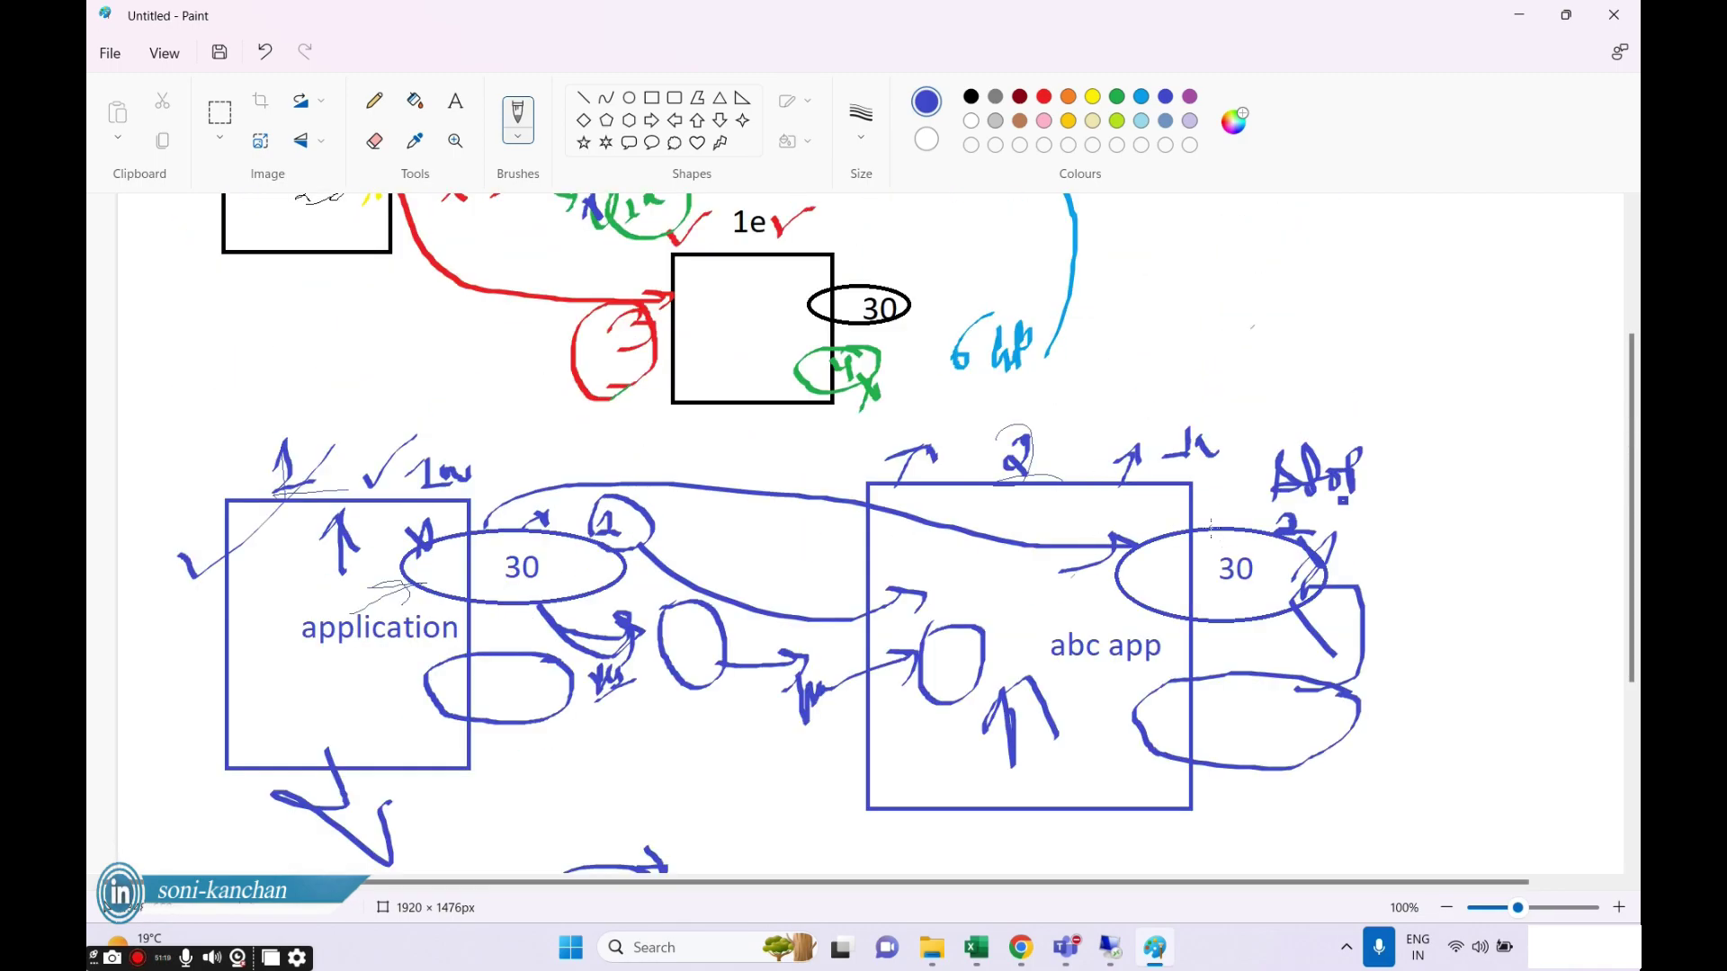
mouse_move(1210, 530)
mouse_down()
mouse_move(1304, 456)
mouse_move(1476, 371)
mouse_up()
drag(1089, 450, 1052, 538)
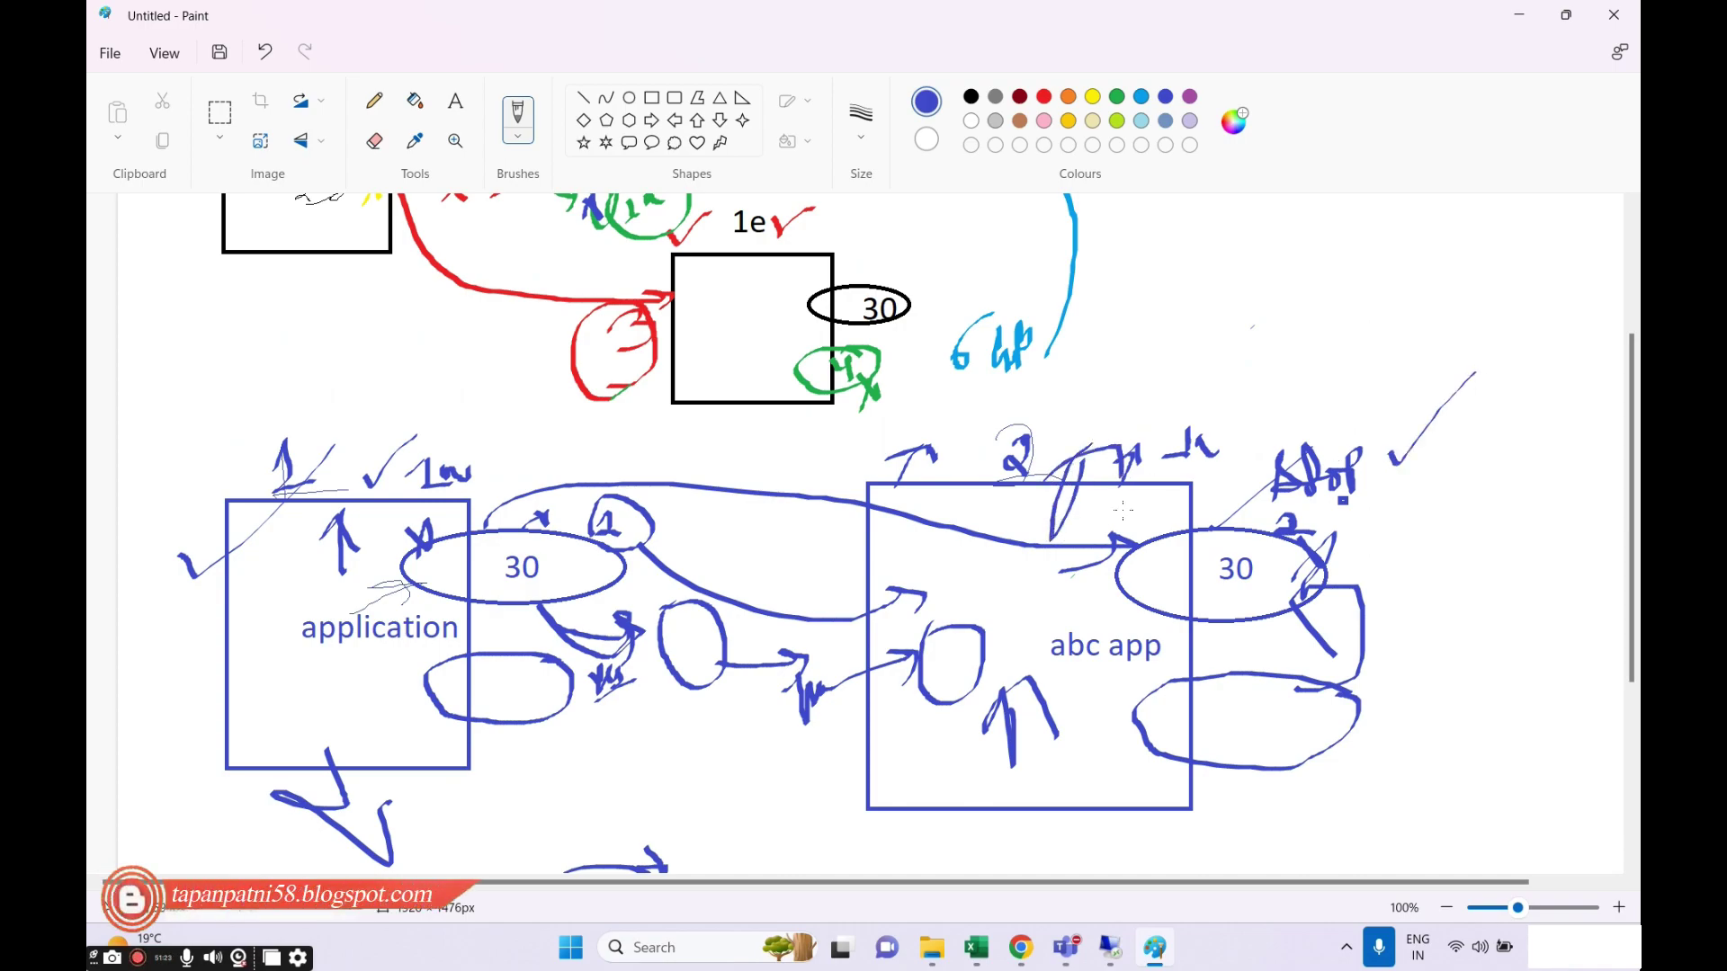
scroll(1123, 510, down, 2)
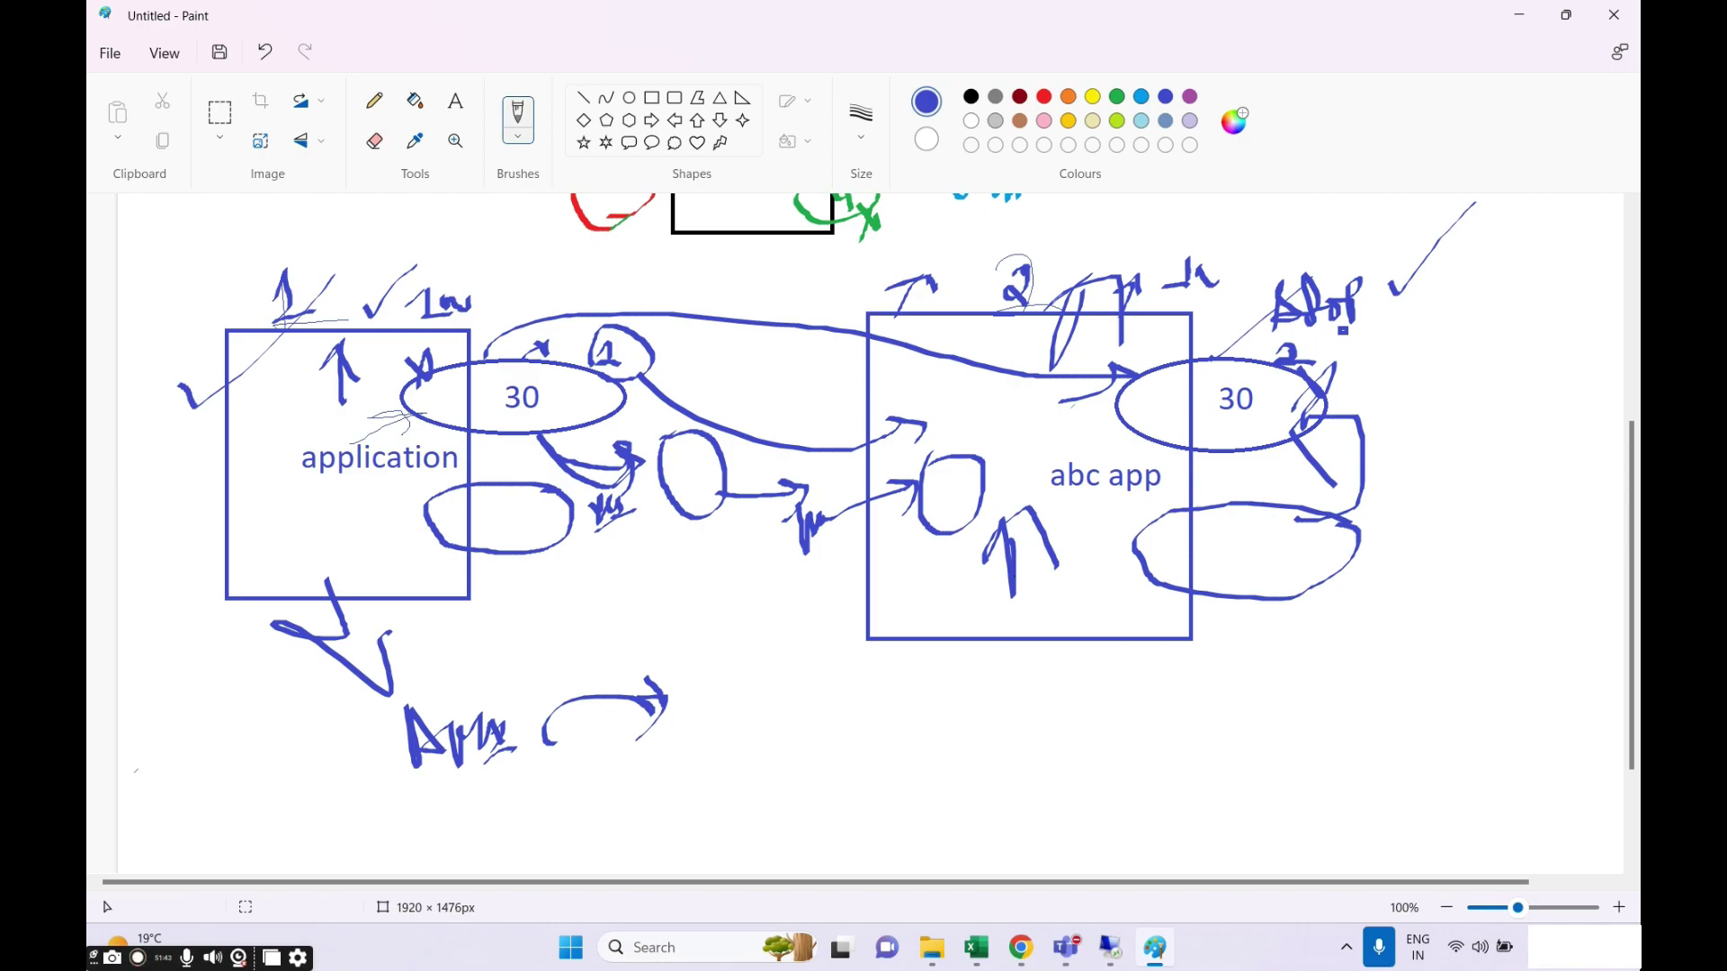
Draw a large closed outline below abc app reaching up into the box.
mouse_move(806, 594)
mouse_down()
mouse_move(790, 713)
mouse_move(795, 576)
mouse_move(954, 729)
mouse_move(635, 779)
mouse_up()
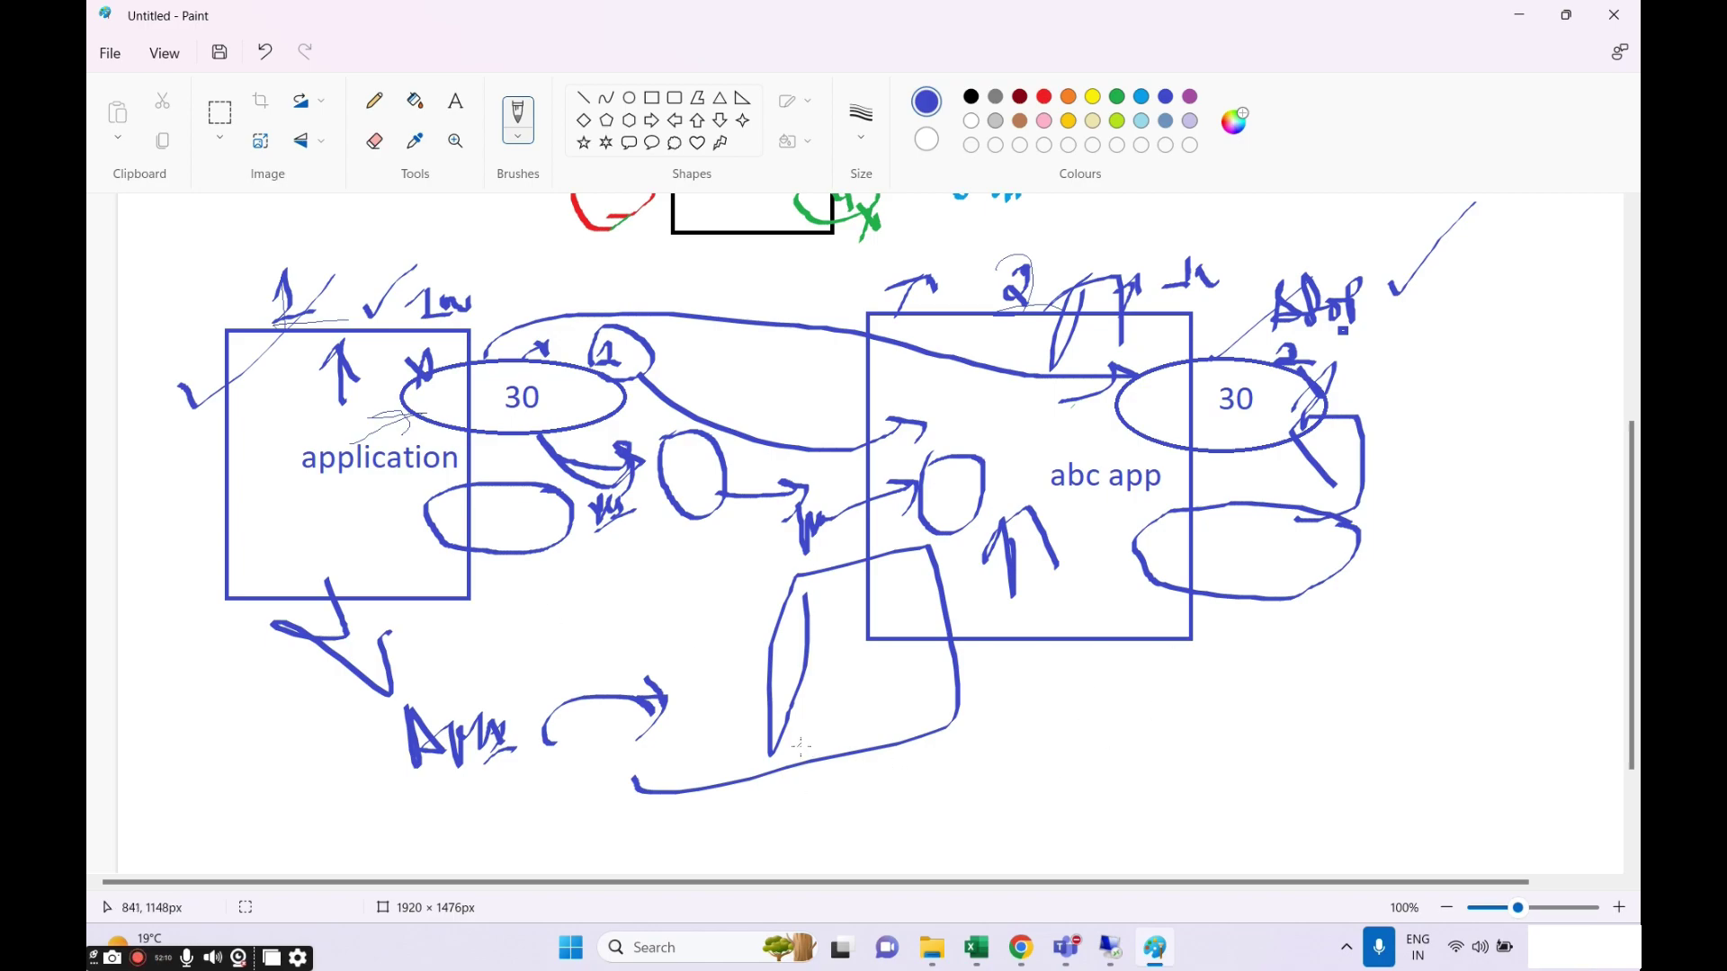
drag(762, 772, 762, 740)
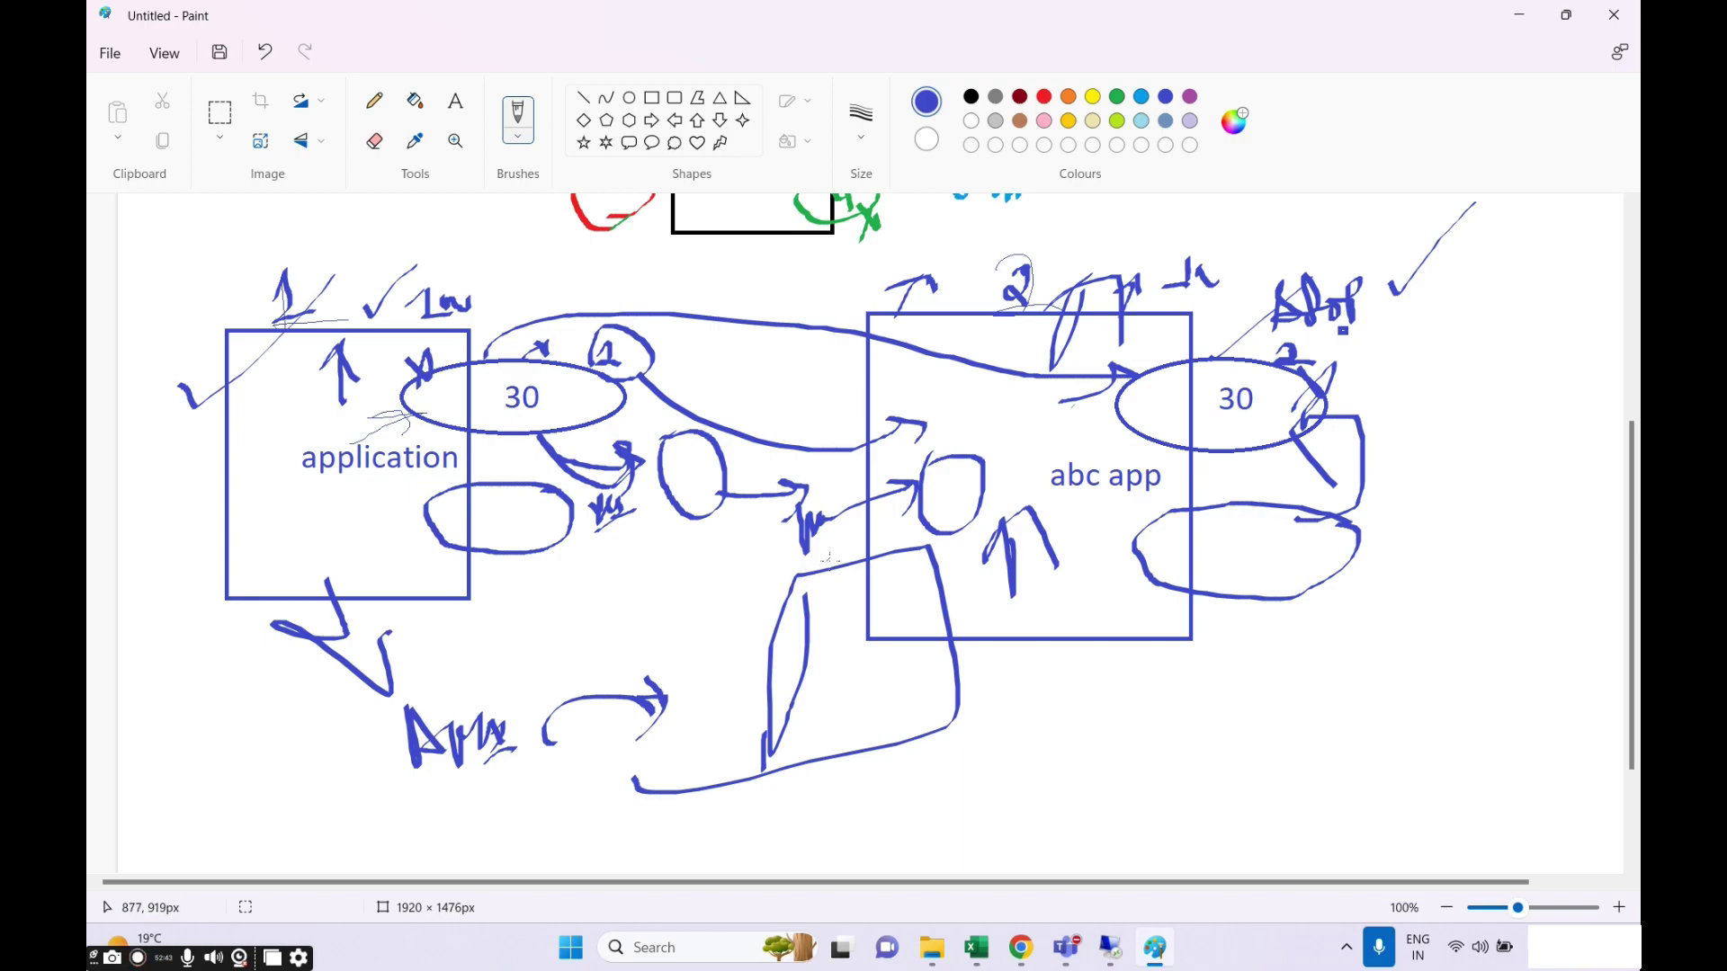
scroll(756, 639, down, 2)
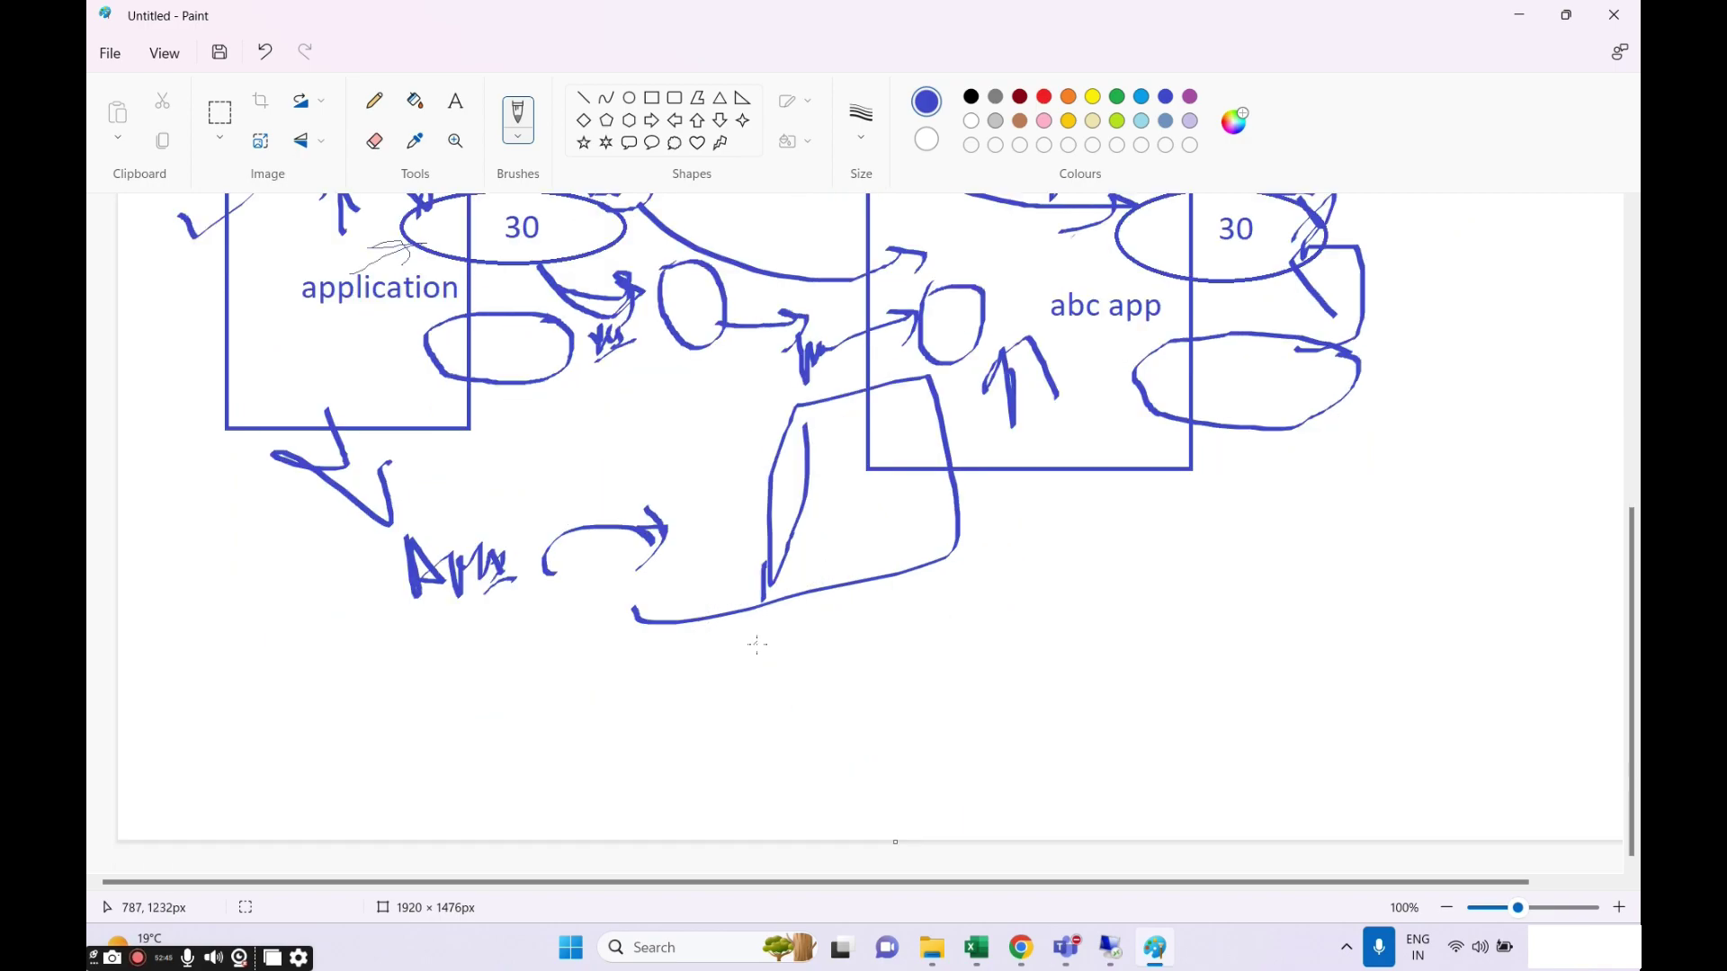
scroll(756, 638, up, 2)
scroll(758, 643, down, 2)
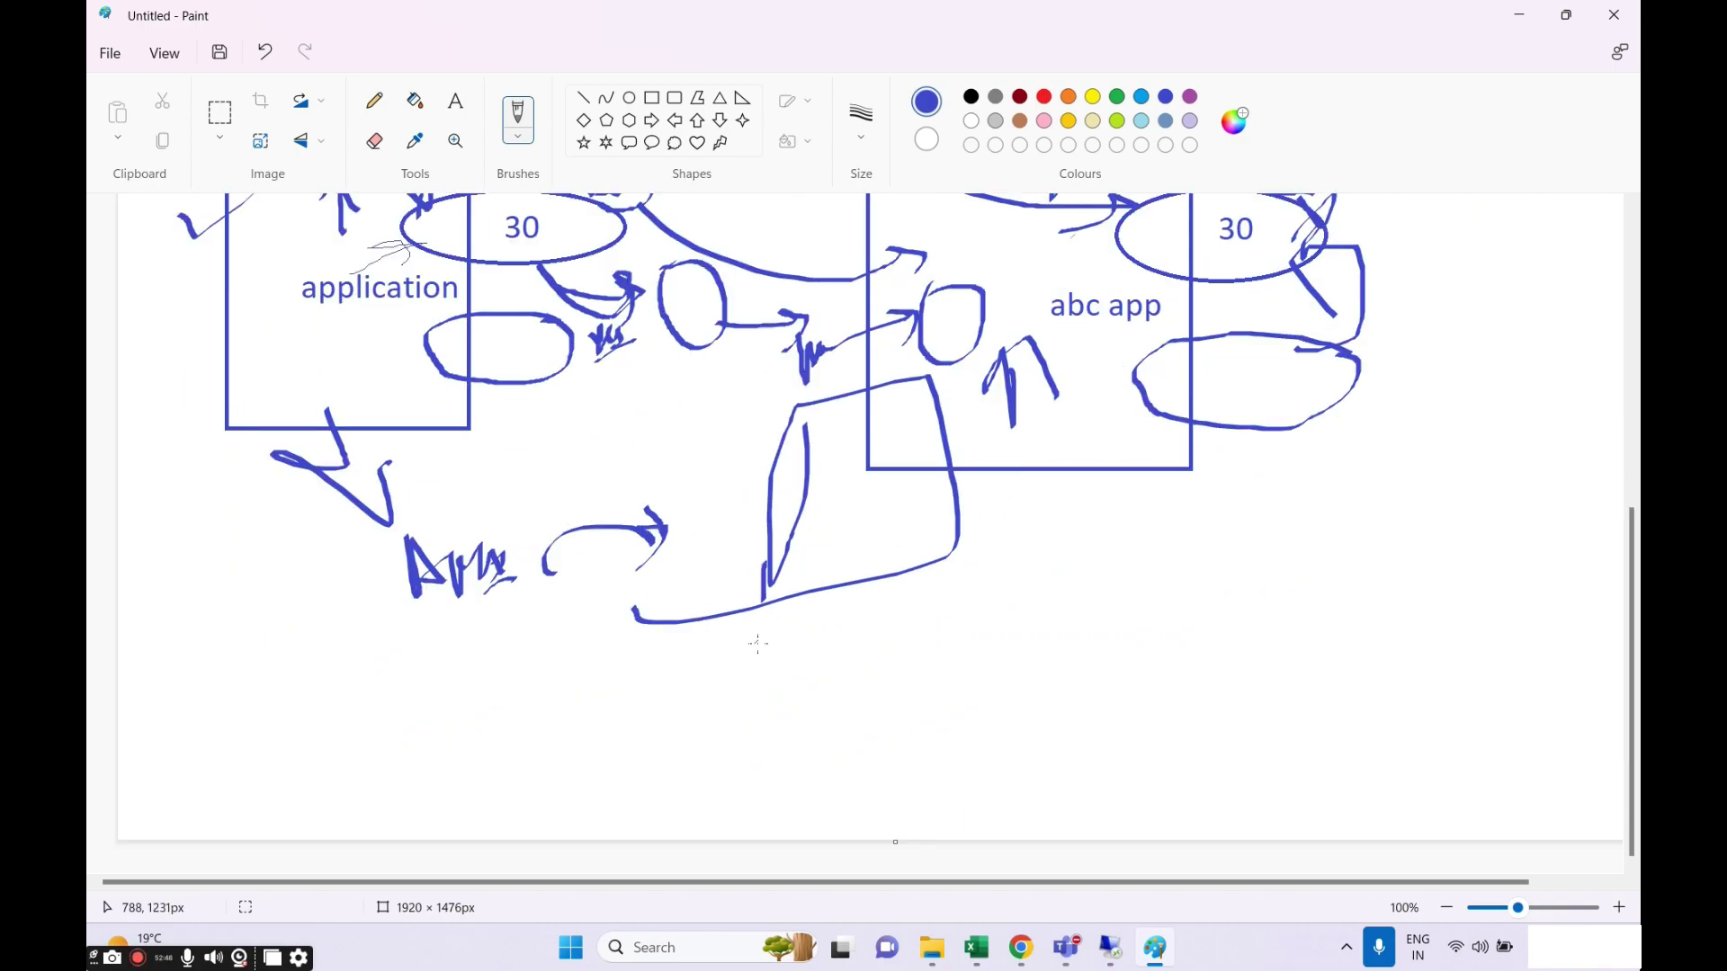
Switch the drawing colour to dark red.
click(1020, 97)
scroll(959, 411, up, 4)
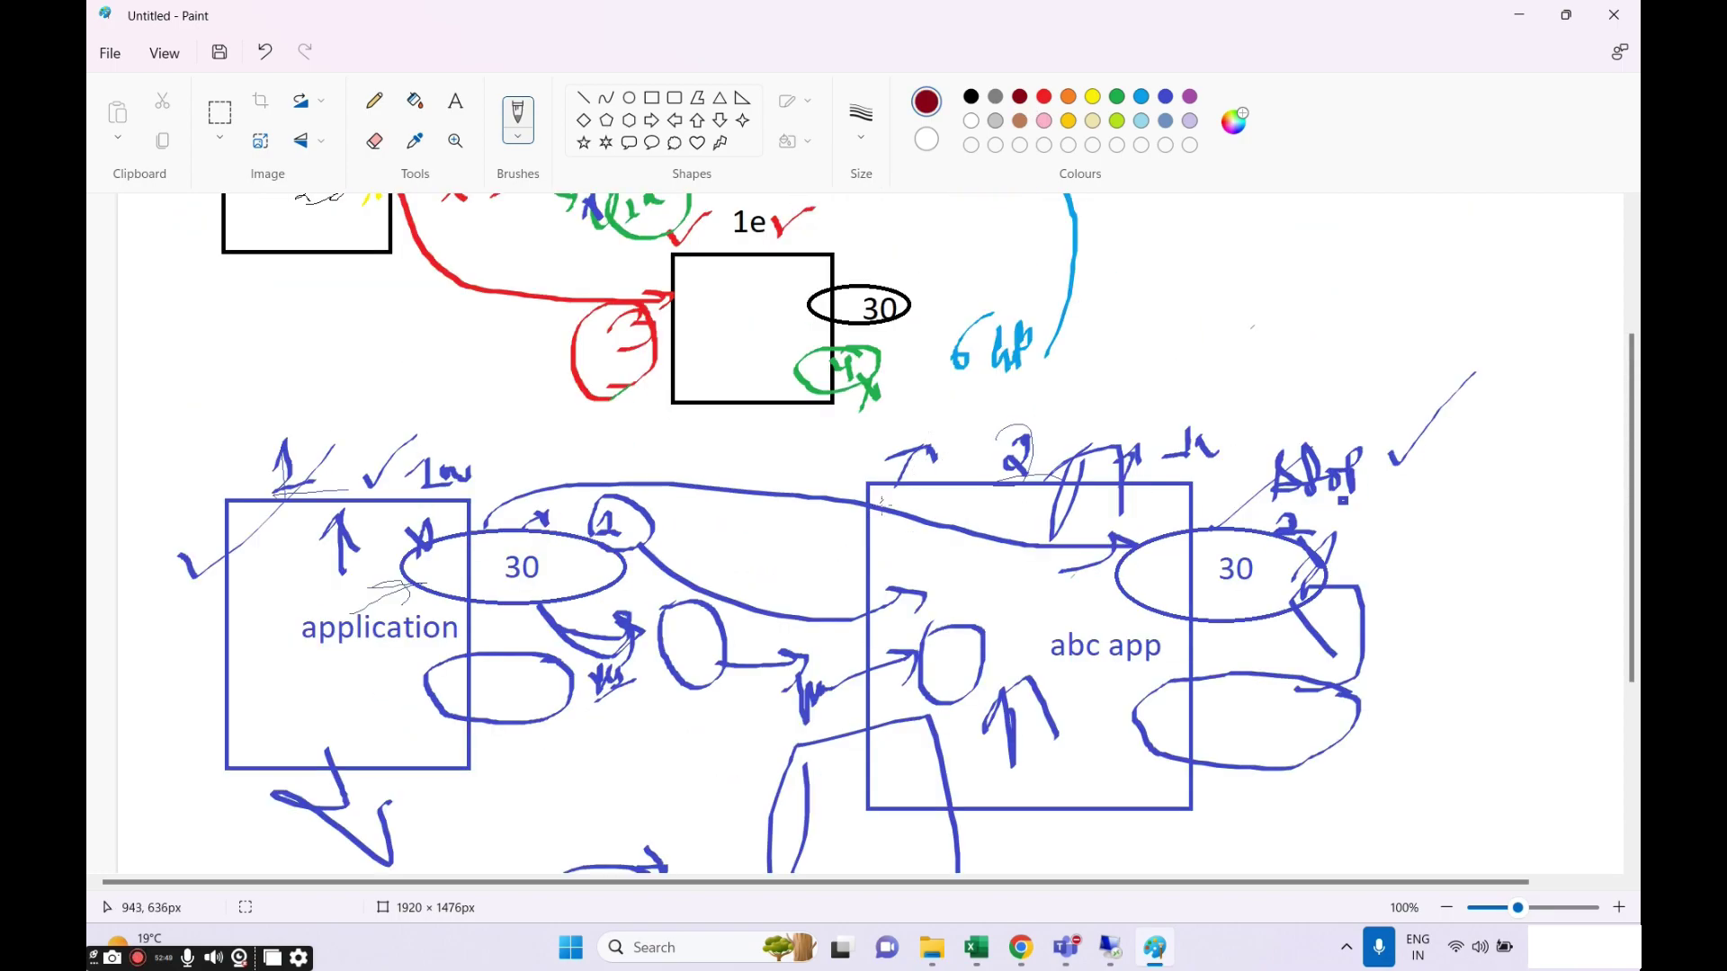
scroll(729, 539, down, 2)
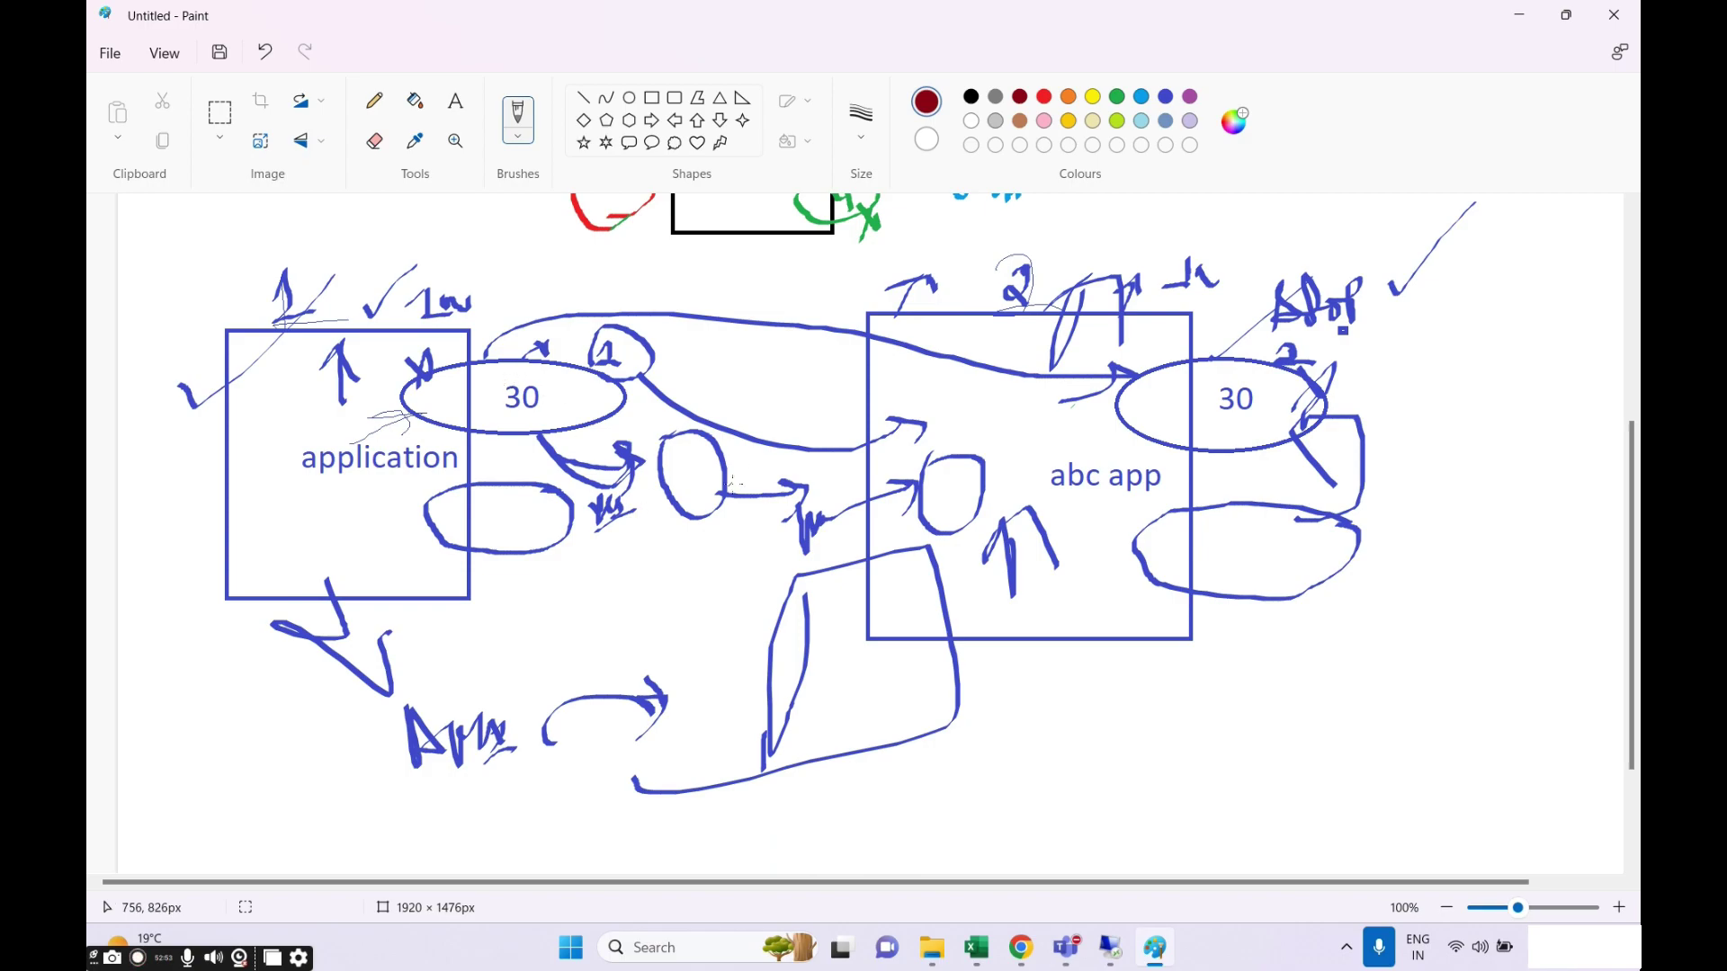
Circle the mark between the boxes and add two dark red pointer lines upward.
drag(687, 415, 757, 361)
drag(814, 466, 803, 564)
mouse_move(815, 447)
mouse_down()
mouse_move(797, 445)
mouse_move(917, 349)
mouse_up()
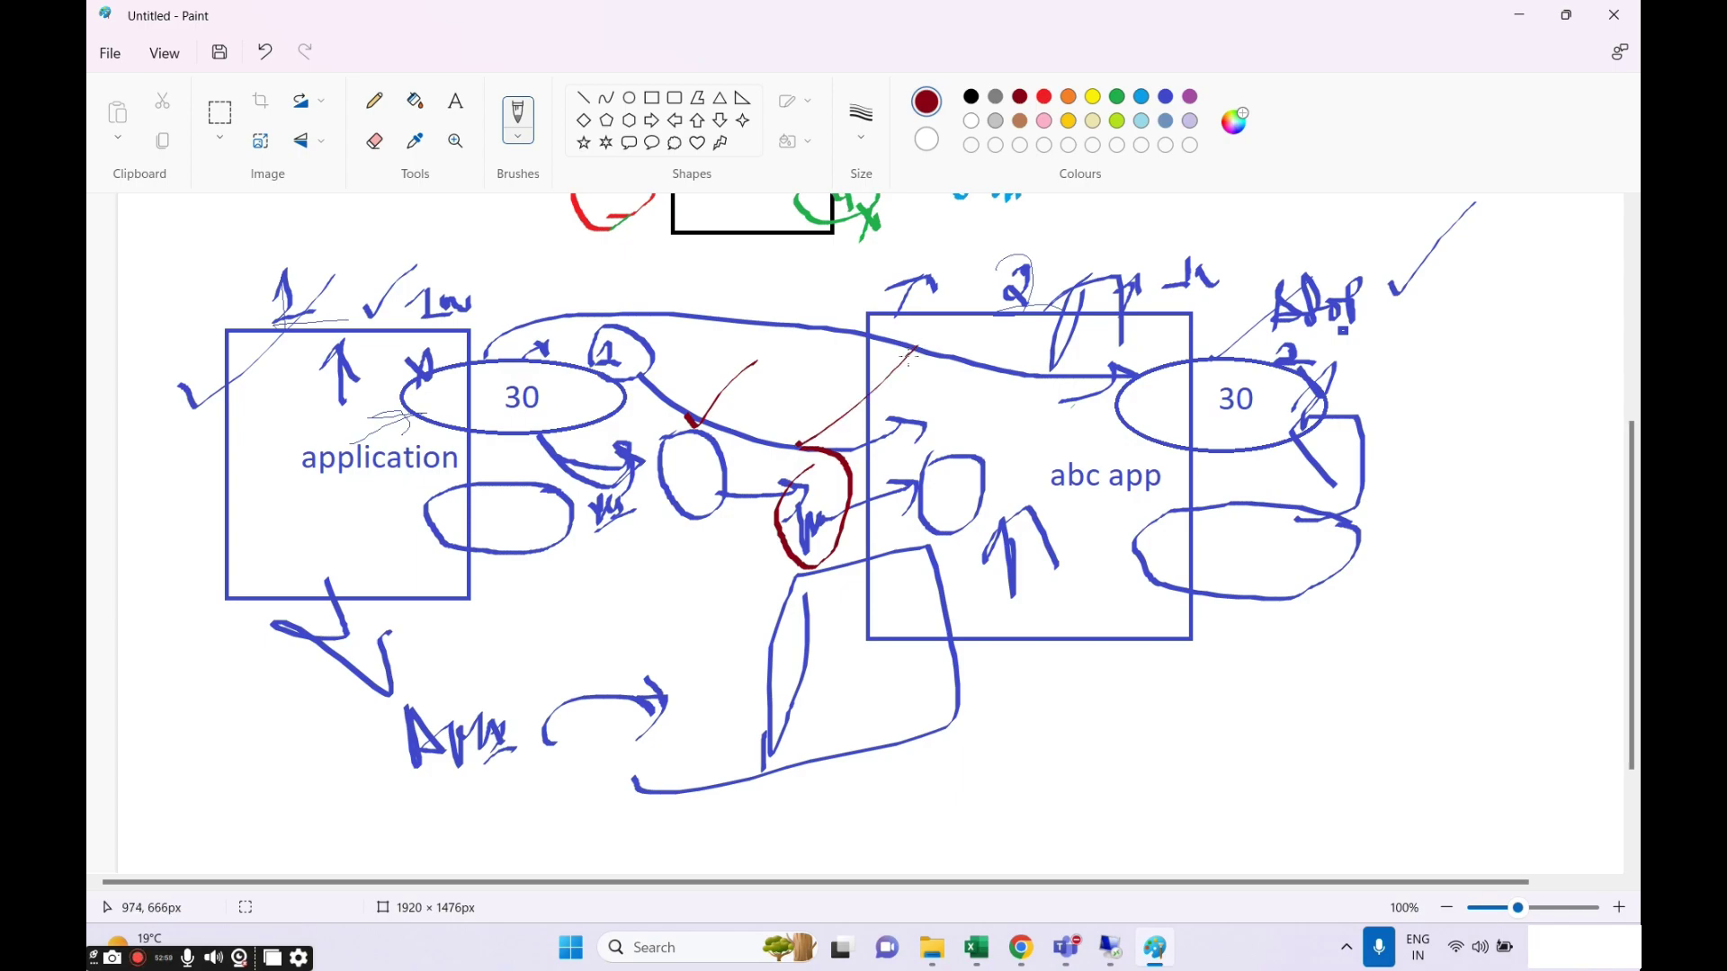
Retrace the lower arrows in dark red and dot both 30 ellipses.
click(191, 959)
click(1155, 947)
mouse_move(337, 625)
mouse_down()
mouse_move(353, 667)
mouse_move(386, 609)
mouse_up()
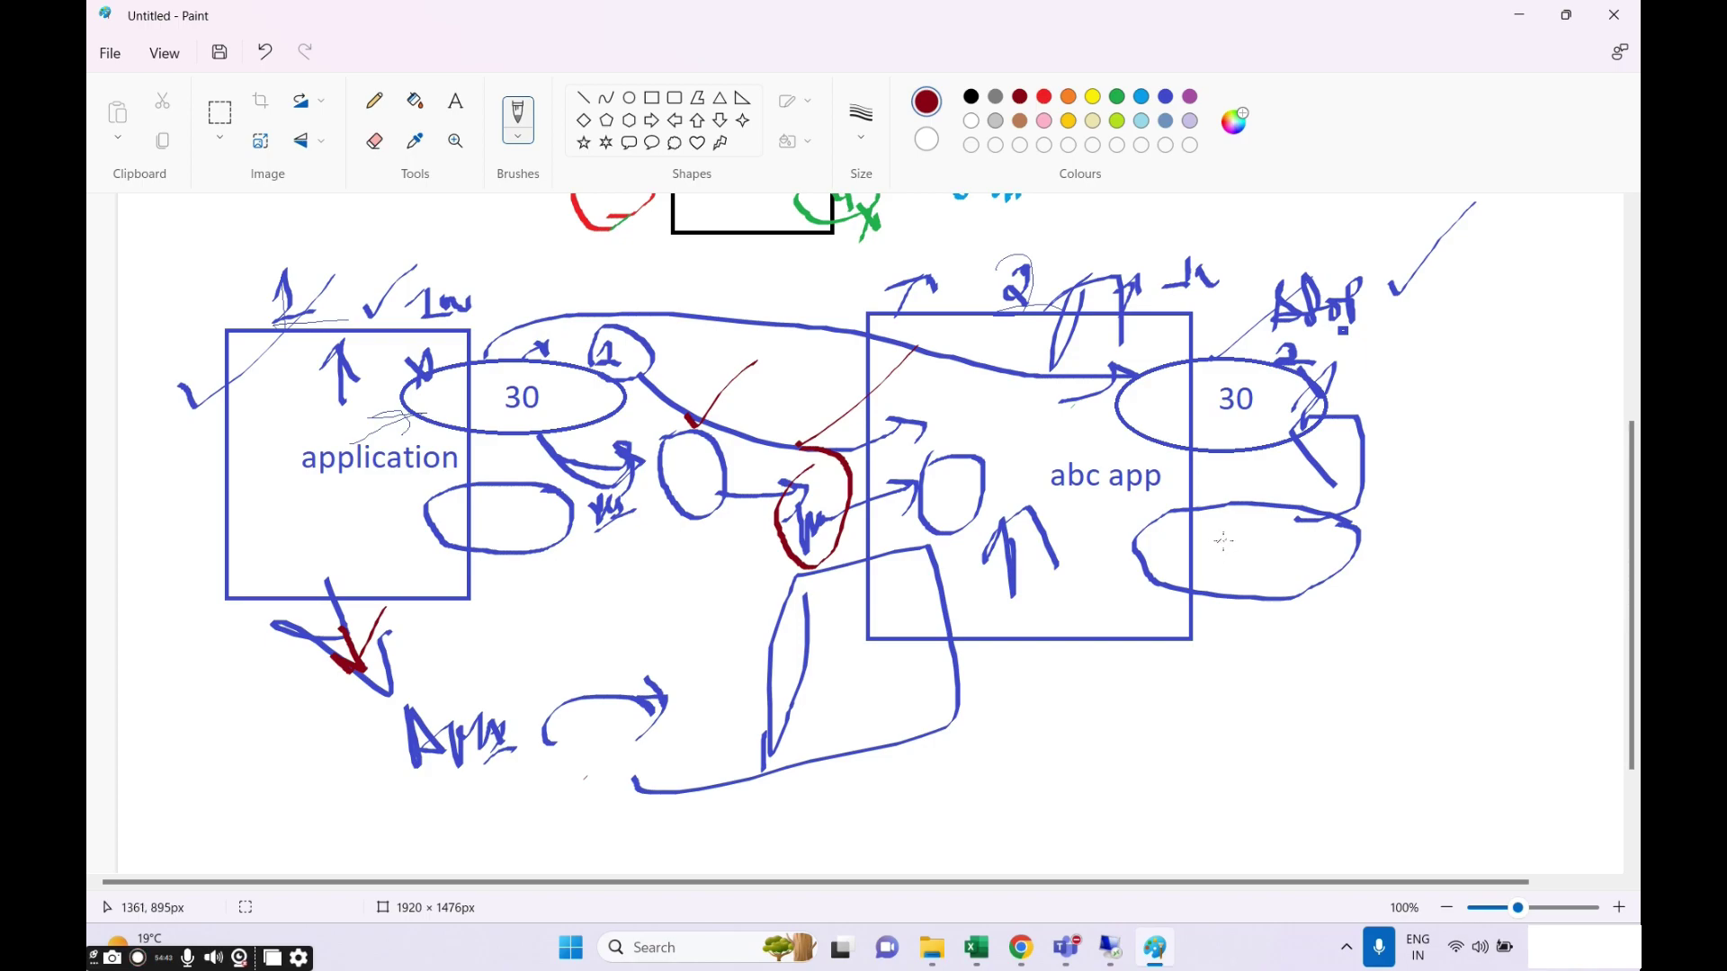
mouse_move(538, 744)
mouse_down()
mouse_move(544, 726)
mouse_move(670, 709)
mouse_move(644, 738)
mouse_up()
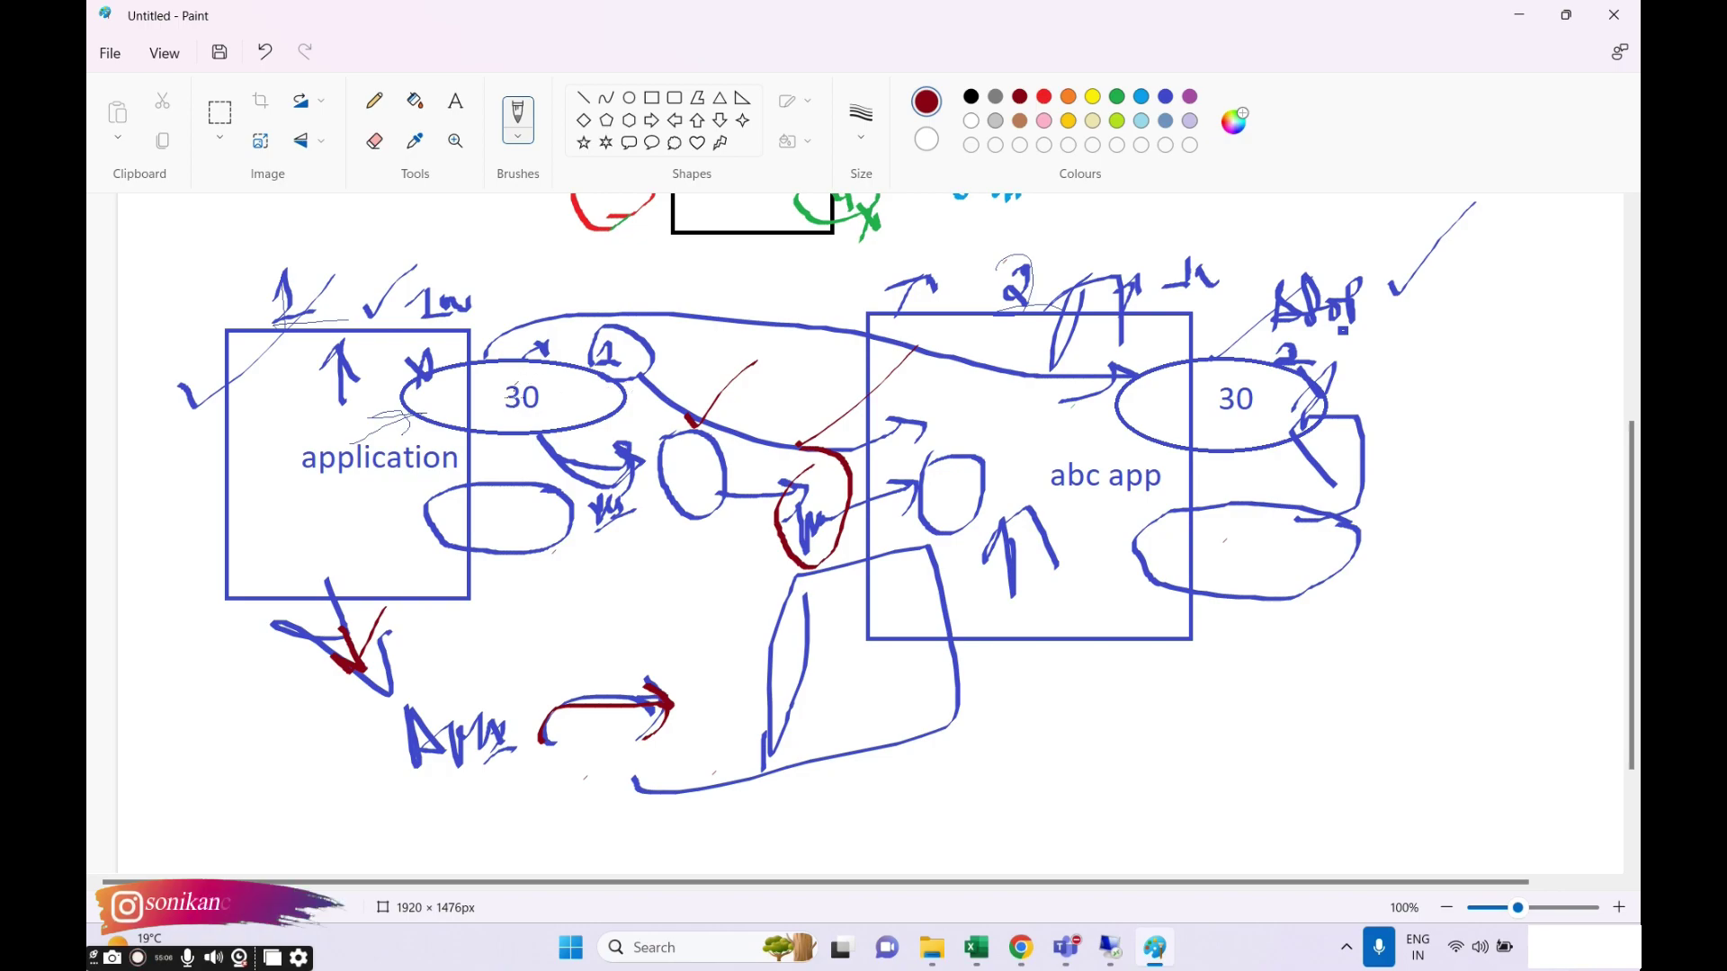
drag(561, 386, 576, 389)
mouse_move(1168, 402)
mouse_down()
mouse_move(1158, 414)
mouse_move(1171, 408)
mouse_up()
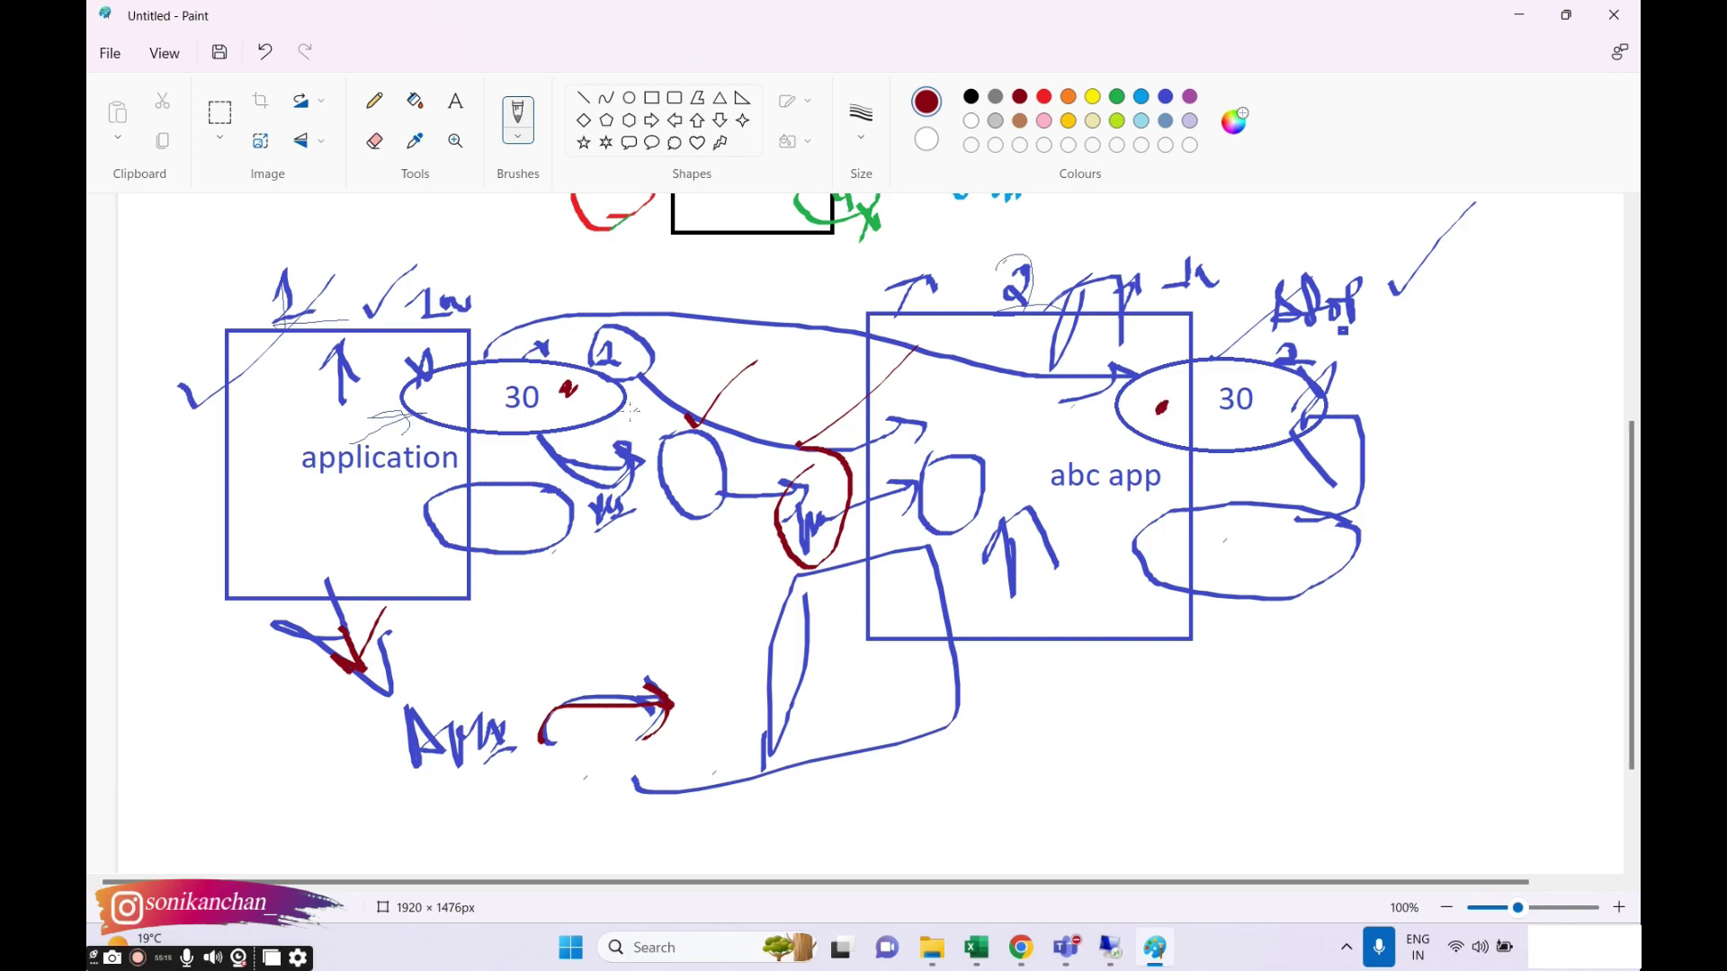
Retrace the curve under the left 30 ellipse and draw a red arrow into the right one.
drag(550, 431, 627, 475)
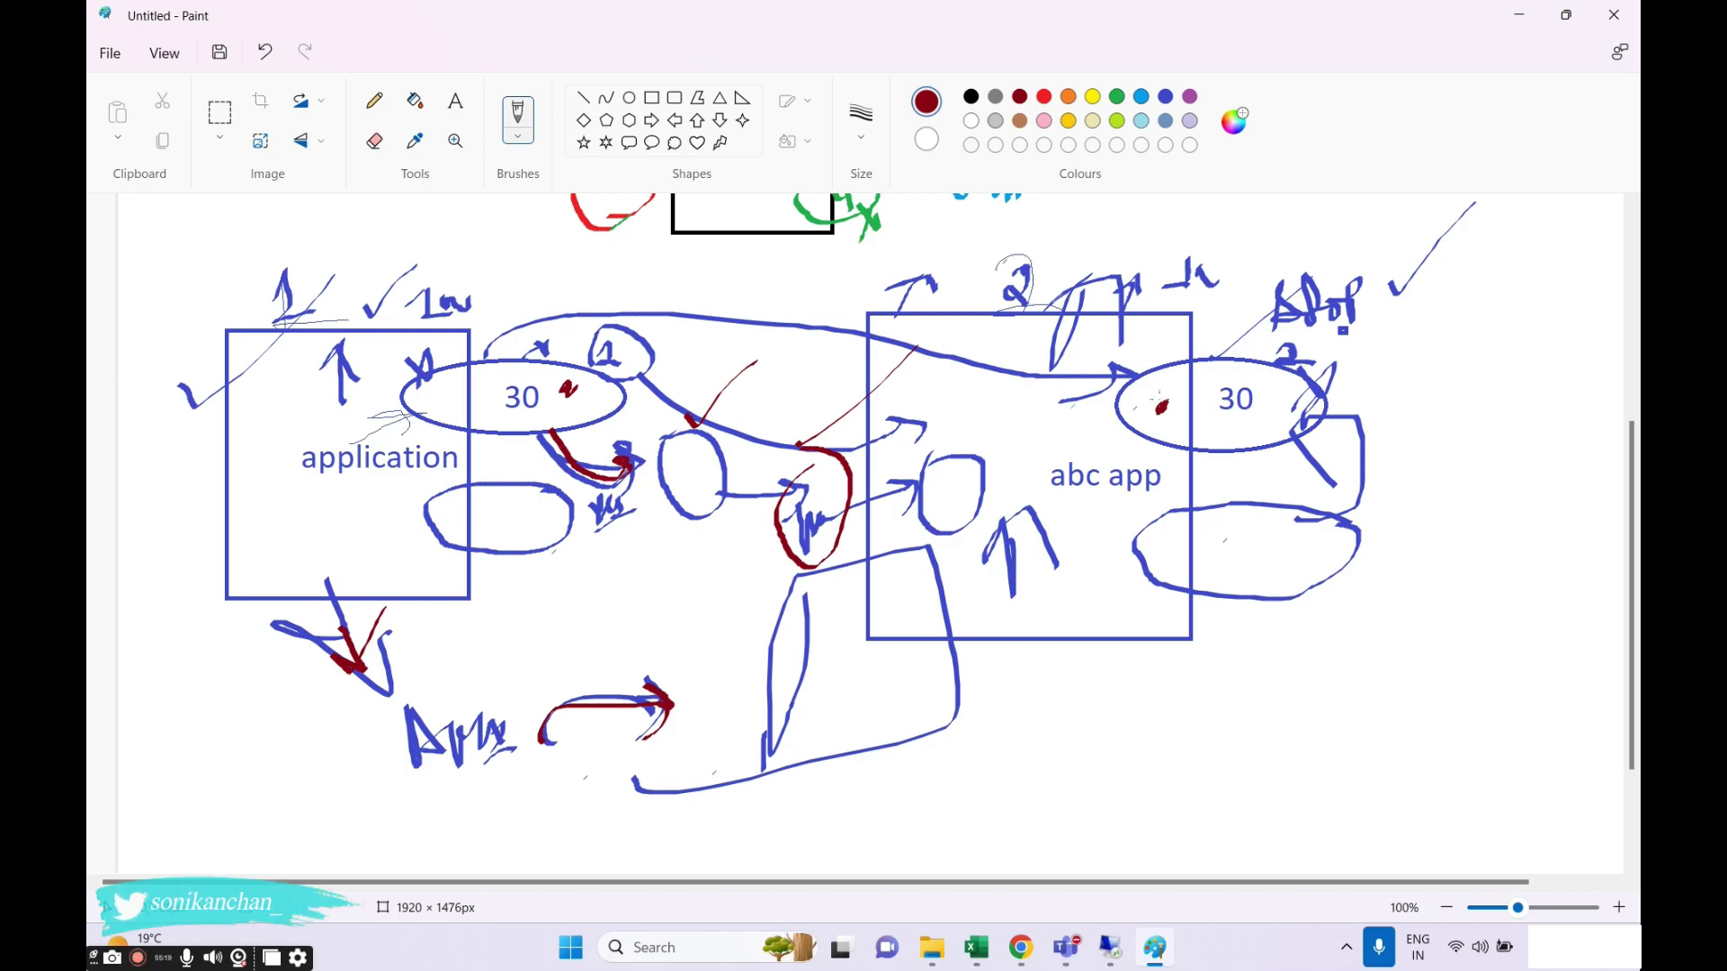
drag(1249, 340, 1252, 371)
mouse_move(978, 478)
mouse_down()
mouse_move(1130, 415)
mouse_move(1103, 440)
mouse_up()
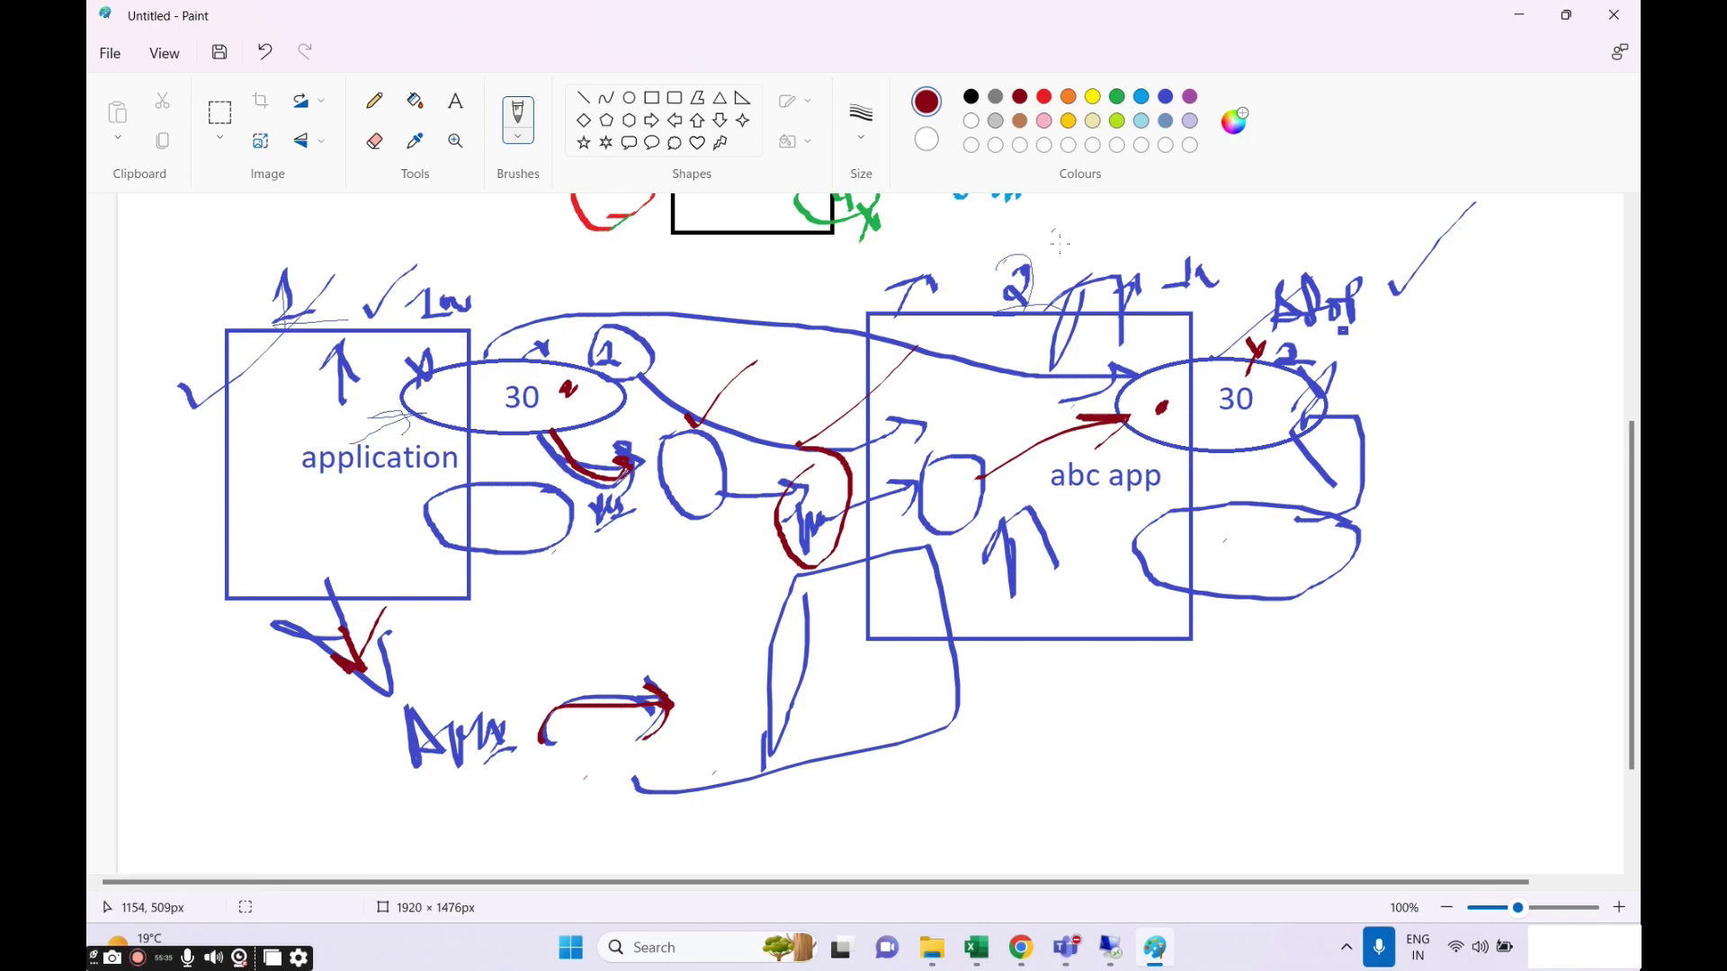
Circle both top labels, link the 30 ellipses with a long arrow, and loop the lower-right ellipse.
mouse_move(1200, 245)
mouse_down()
mouse_move(1233, 288)
mouse_move(1141, 268)
mouse_up()
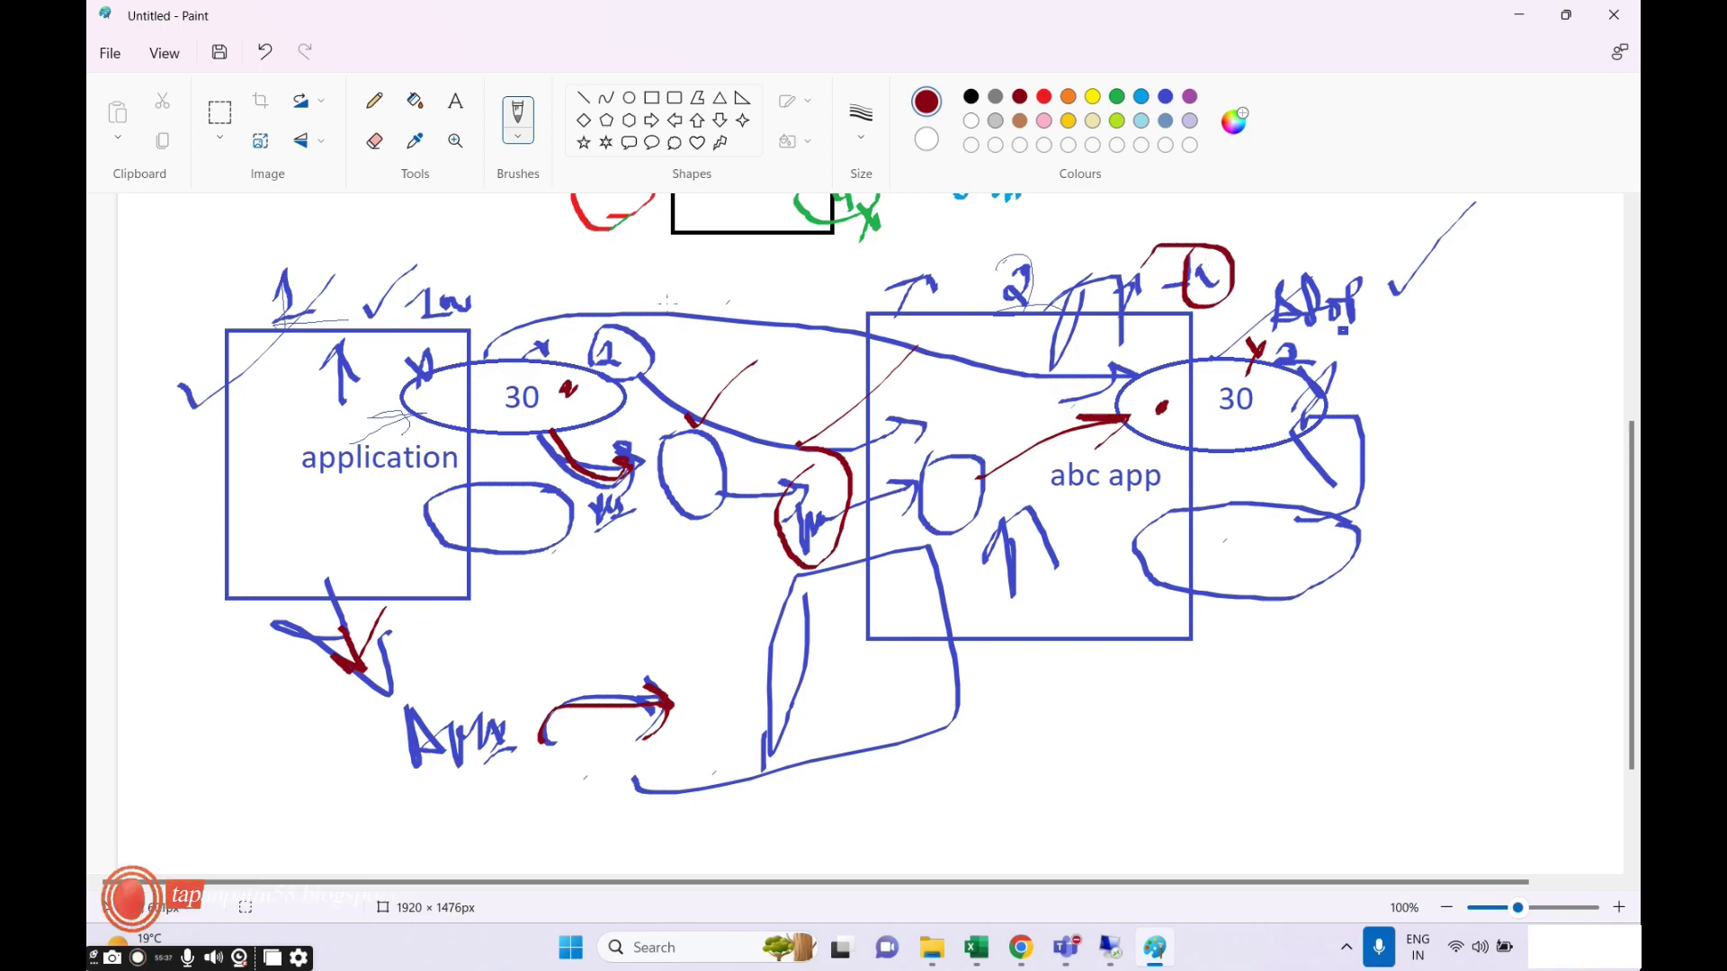
mouse_move(486, 254)
mouse_down()
mouse_move(371, 304)
mouse_move(467, 252)
mouse_move(443, 258)
mouse_up()
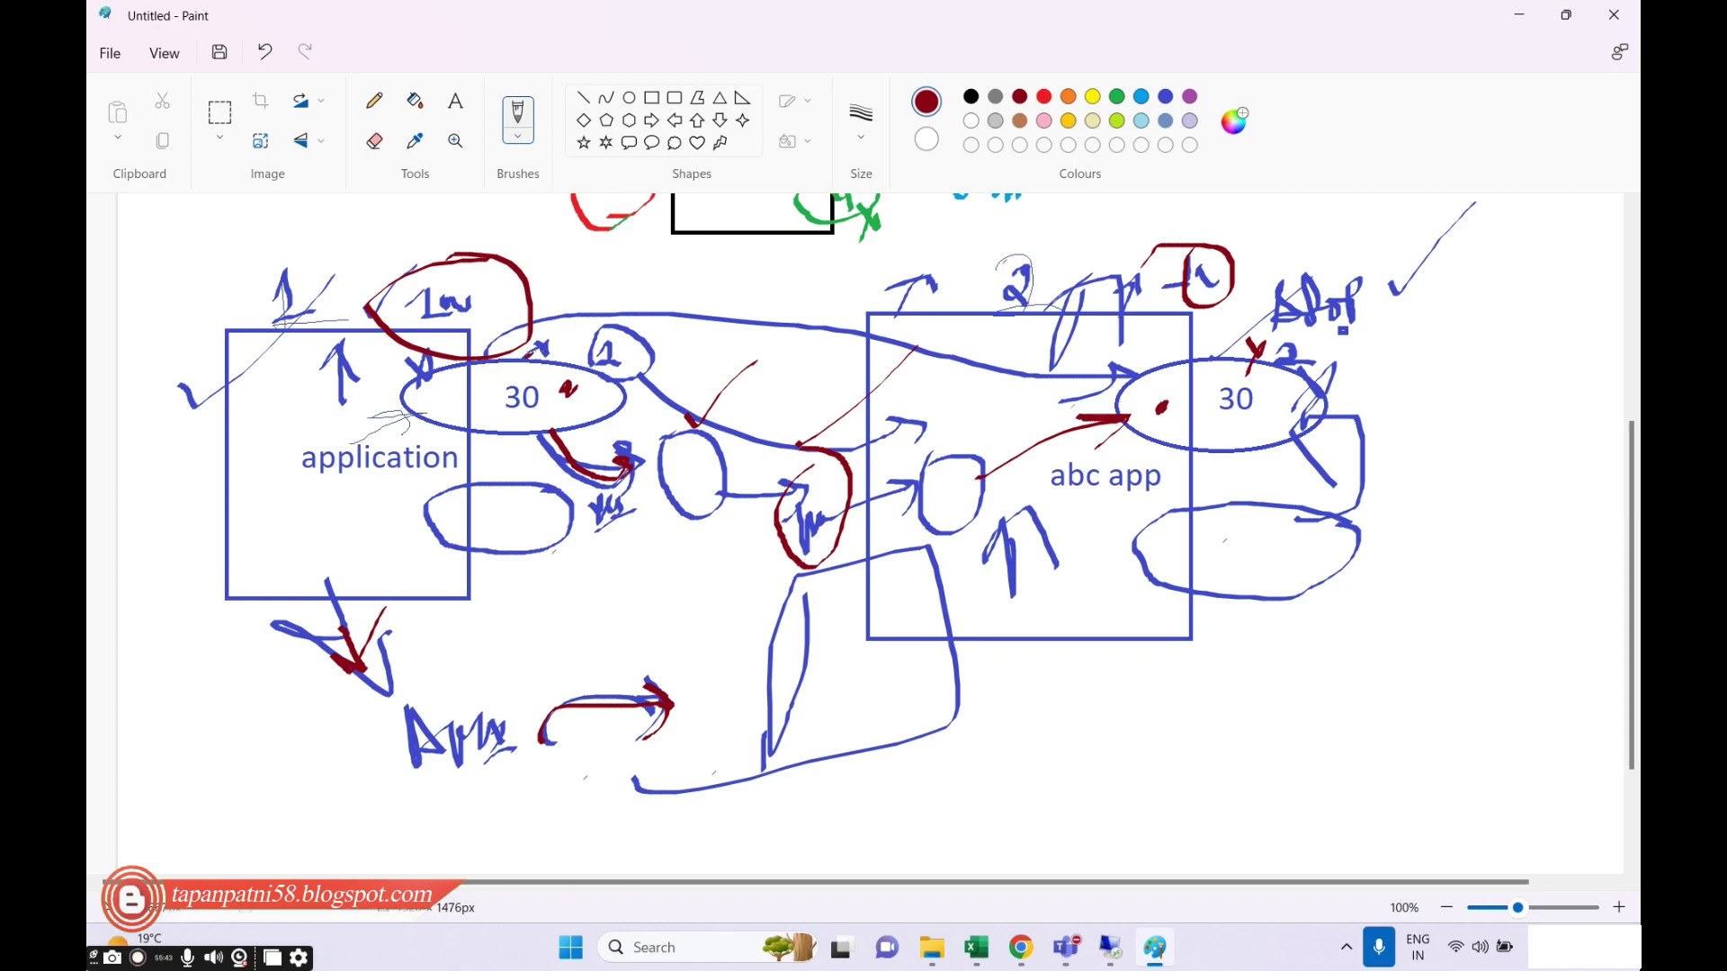
mouse_move(531, 352)
mouse_down()
mouse_move(869, 331)
mouse_move(1174, 364)
mouse_up()
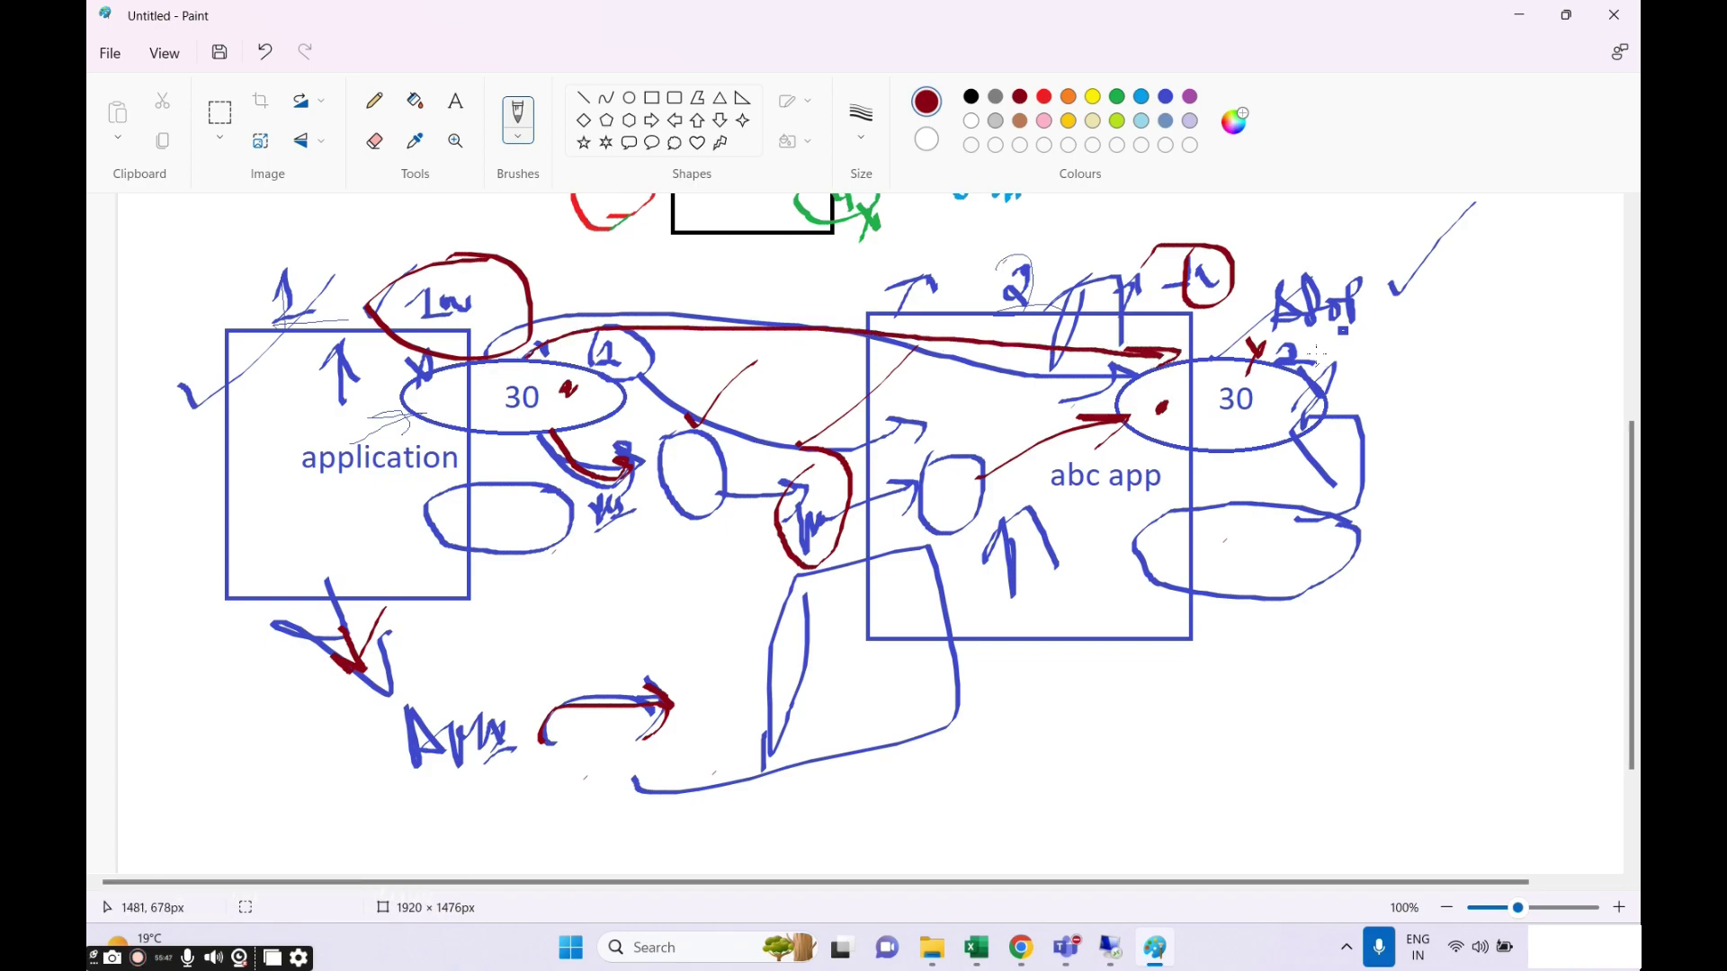
mouse_move(1187, 353)
mouse_down()
mouse_move(1206, 358)
mouse_move(1197, 380)
mouse_up()
mouse_move(1244, 520)
mouse_down()
mouse_move(1196, 610)
mouse_move(1170, 524)
mouse_up()
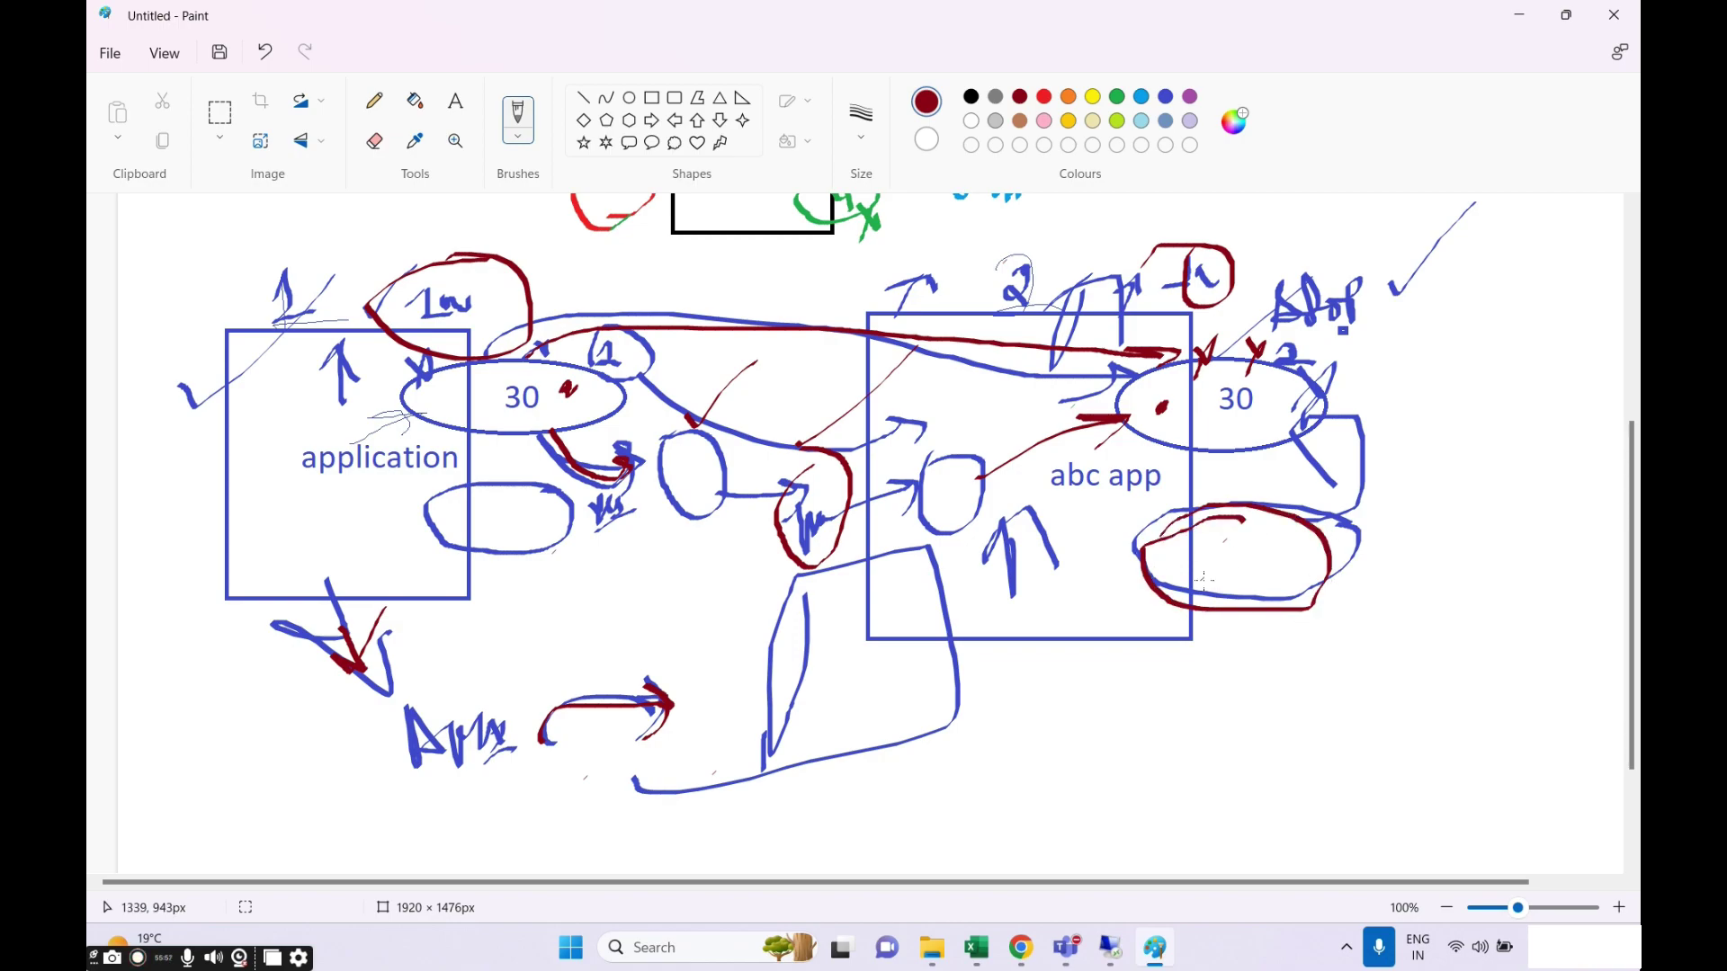
scroll(1205, 578, down, 2)
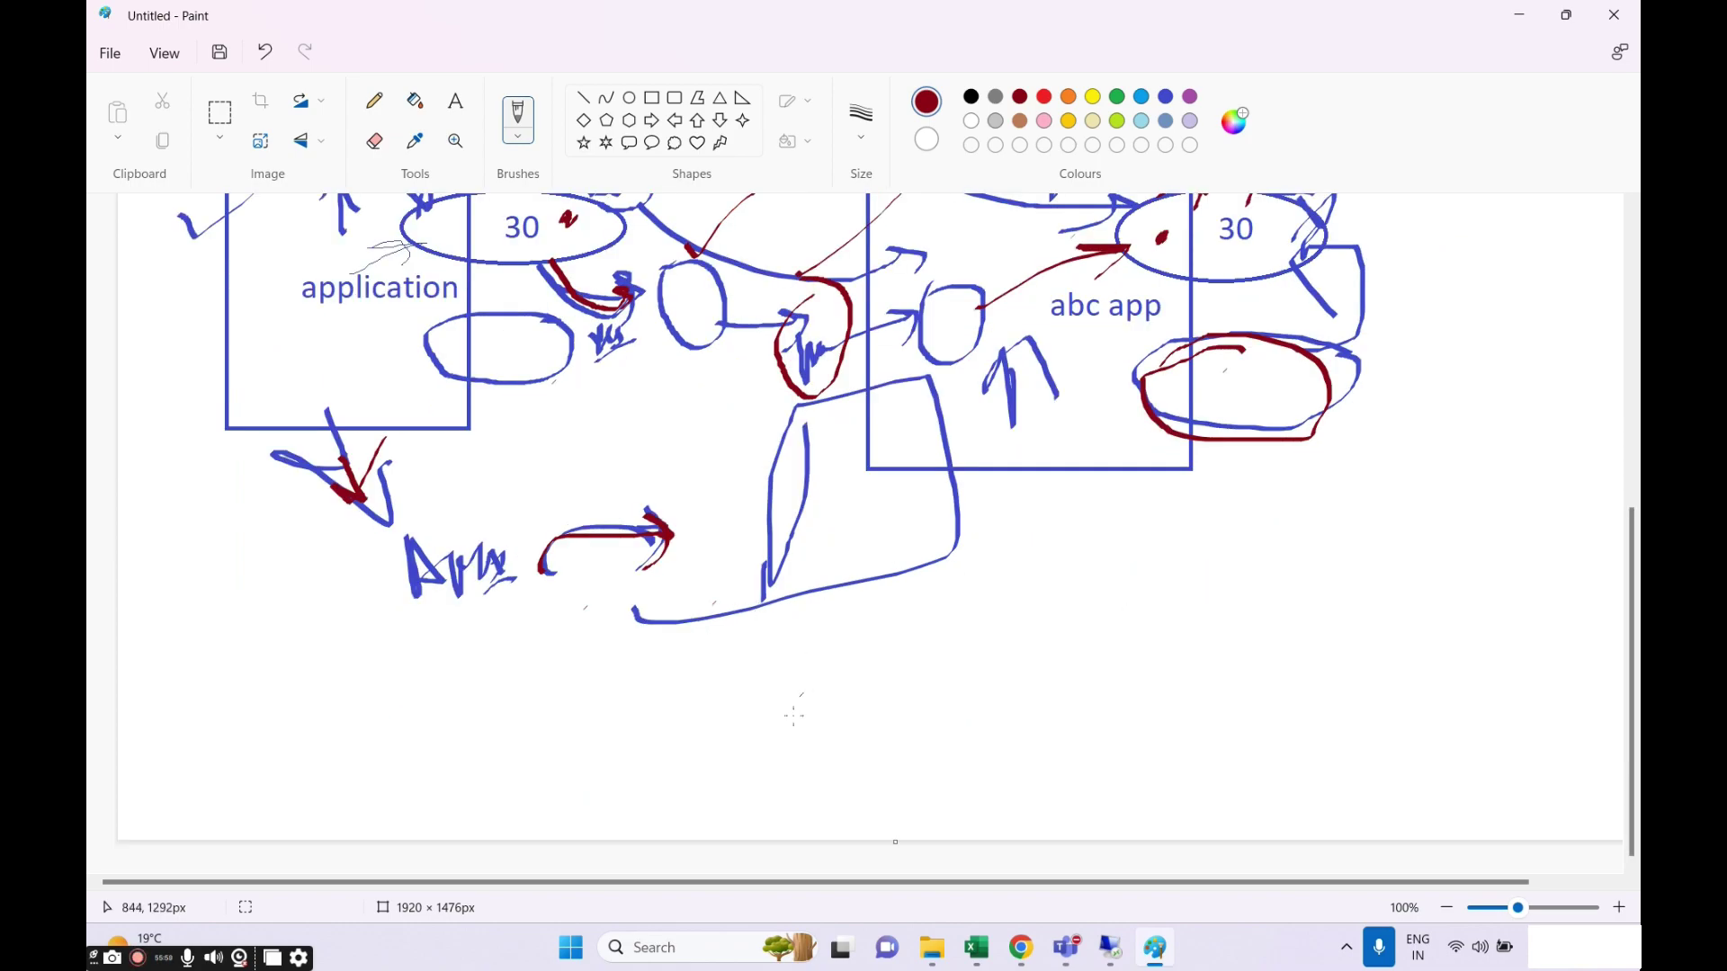
Lengthen the canvas and draw a rectangle on the left and a rounded rectangle on the right.
drag(903, 850, 899, 903)
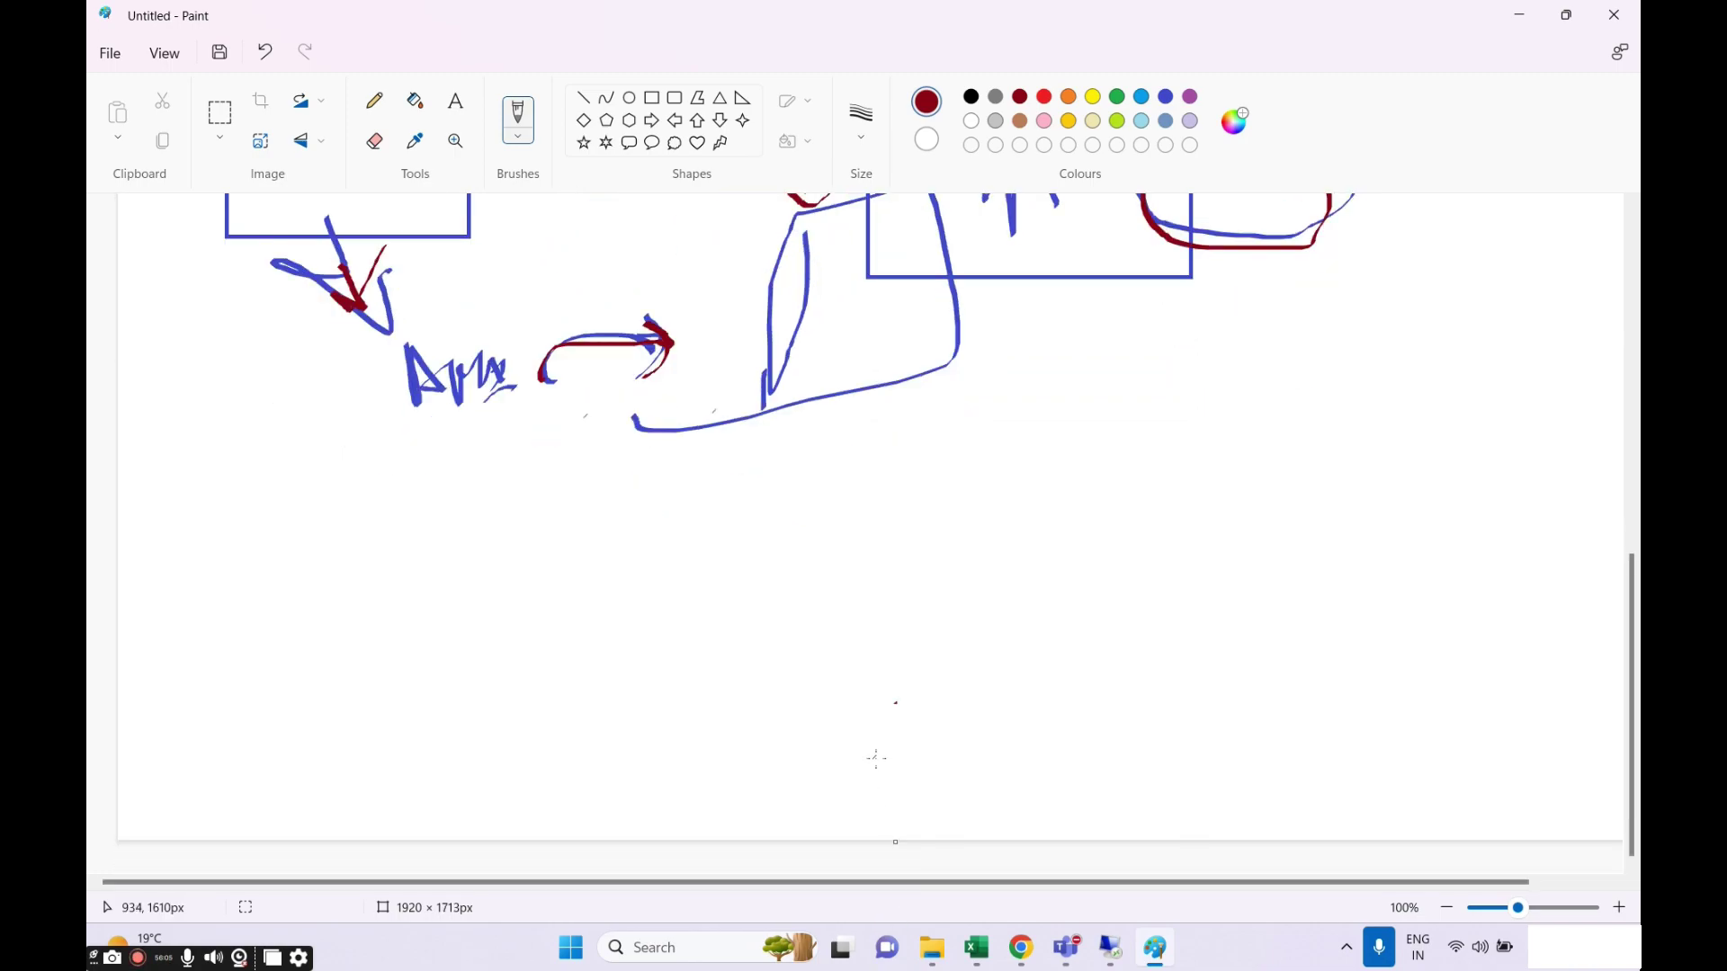
drag(895, 843, 894, 877)
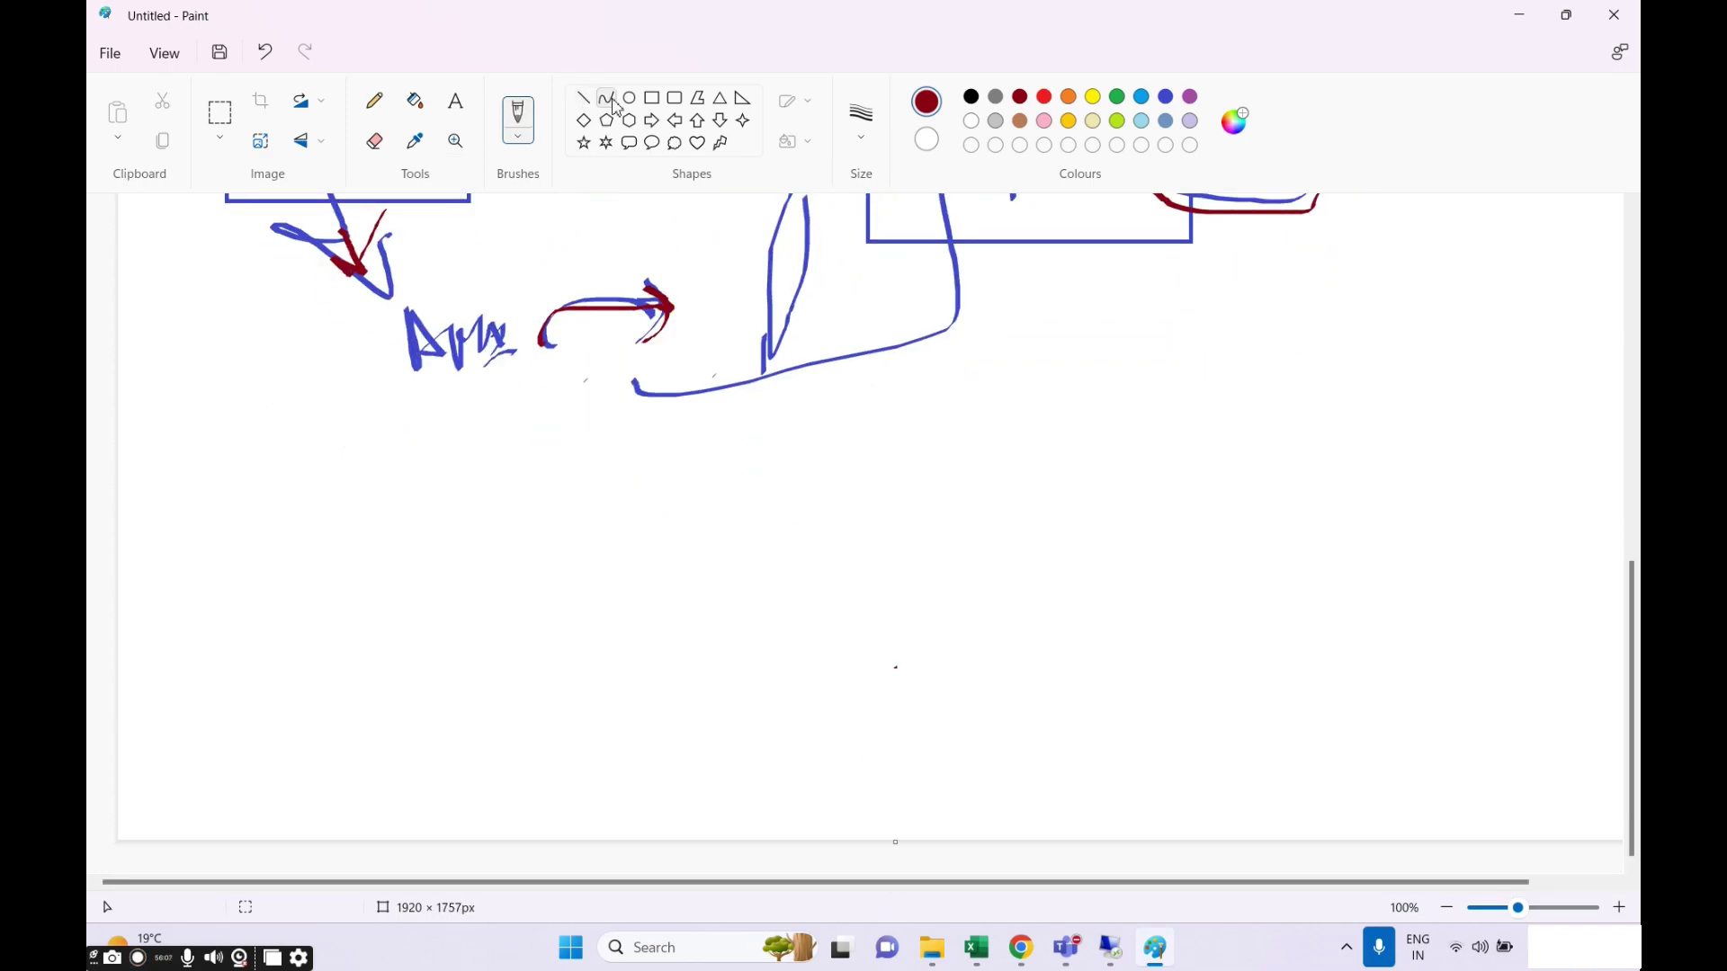
click(651, 97)
drag(244, 487, 422, 698)
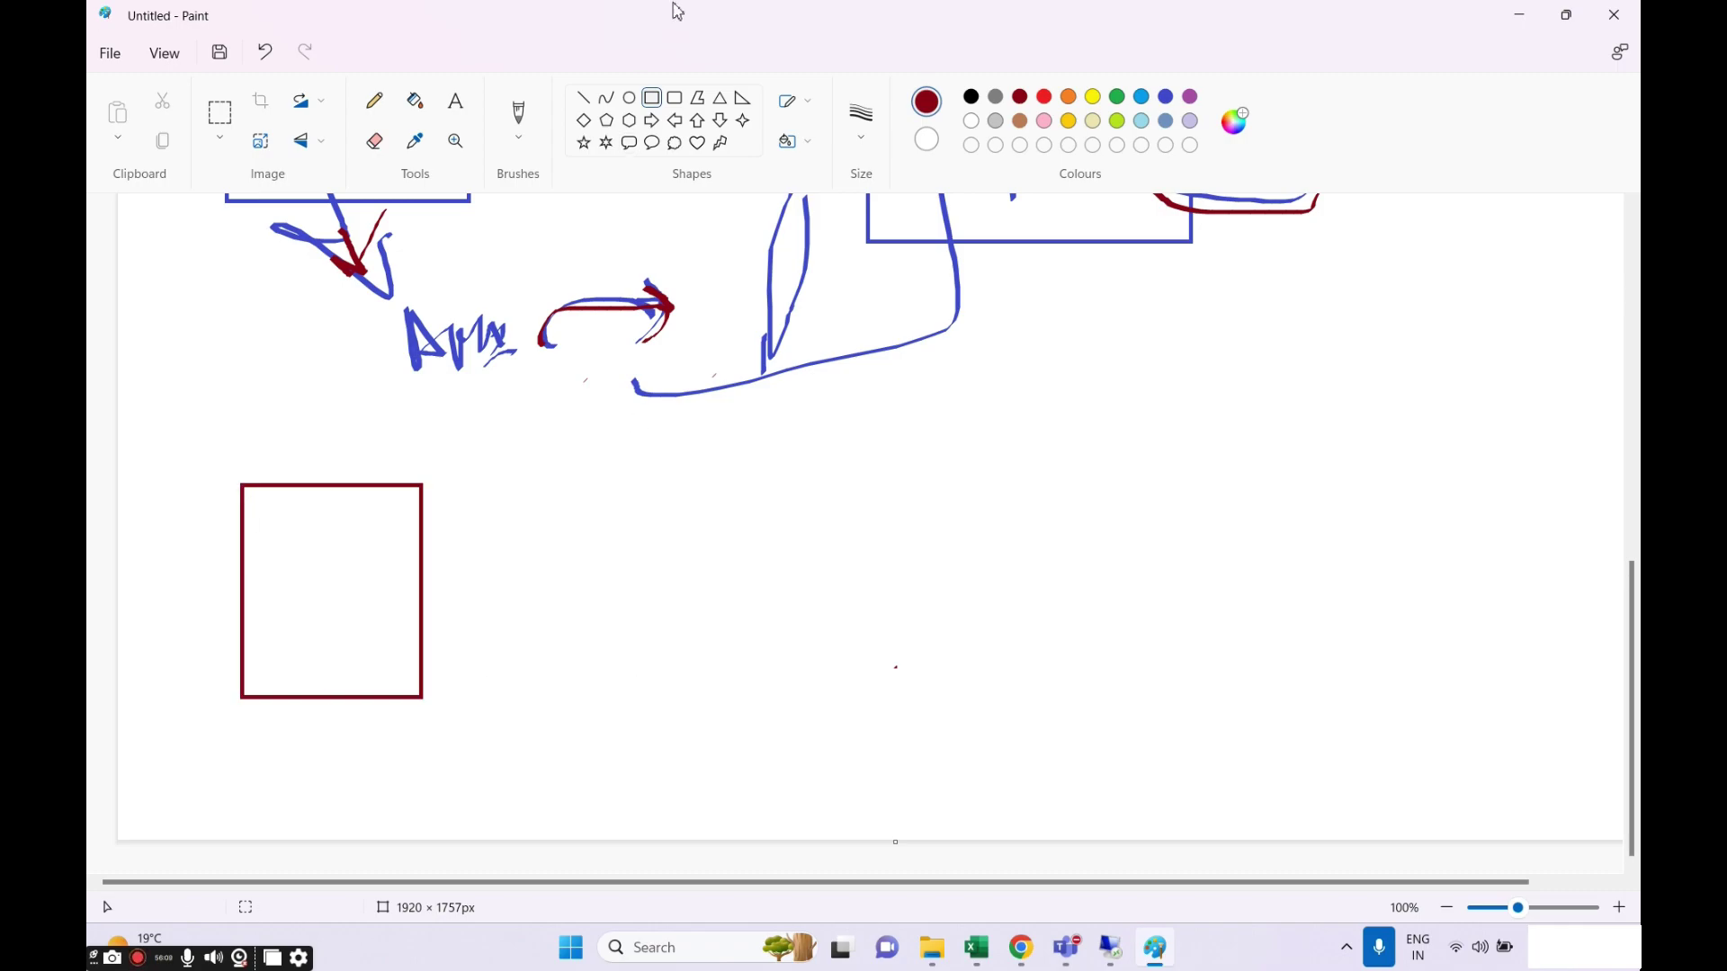
click(675, 98)
drag(910, 465, 1139, 701)
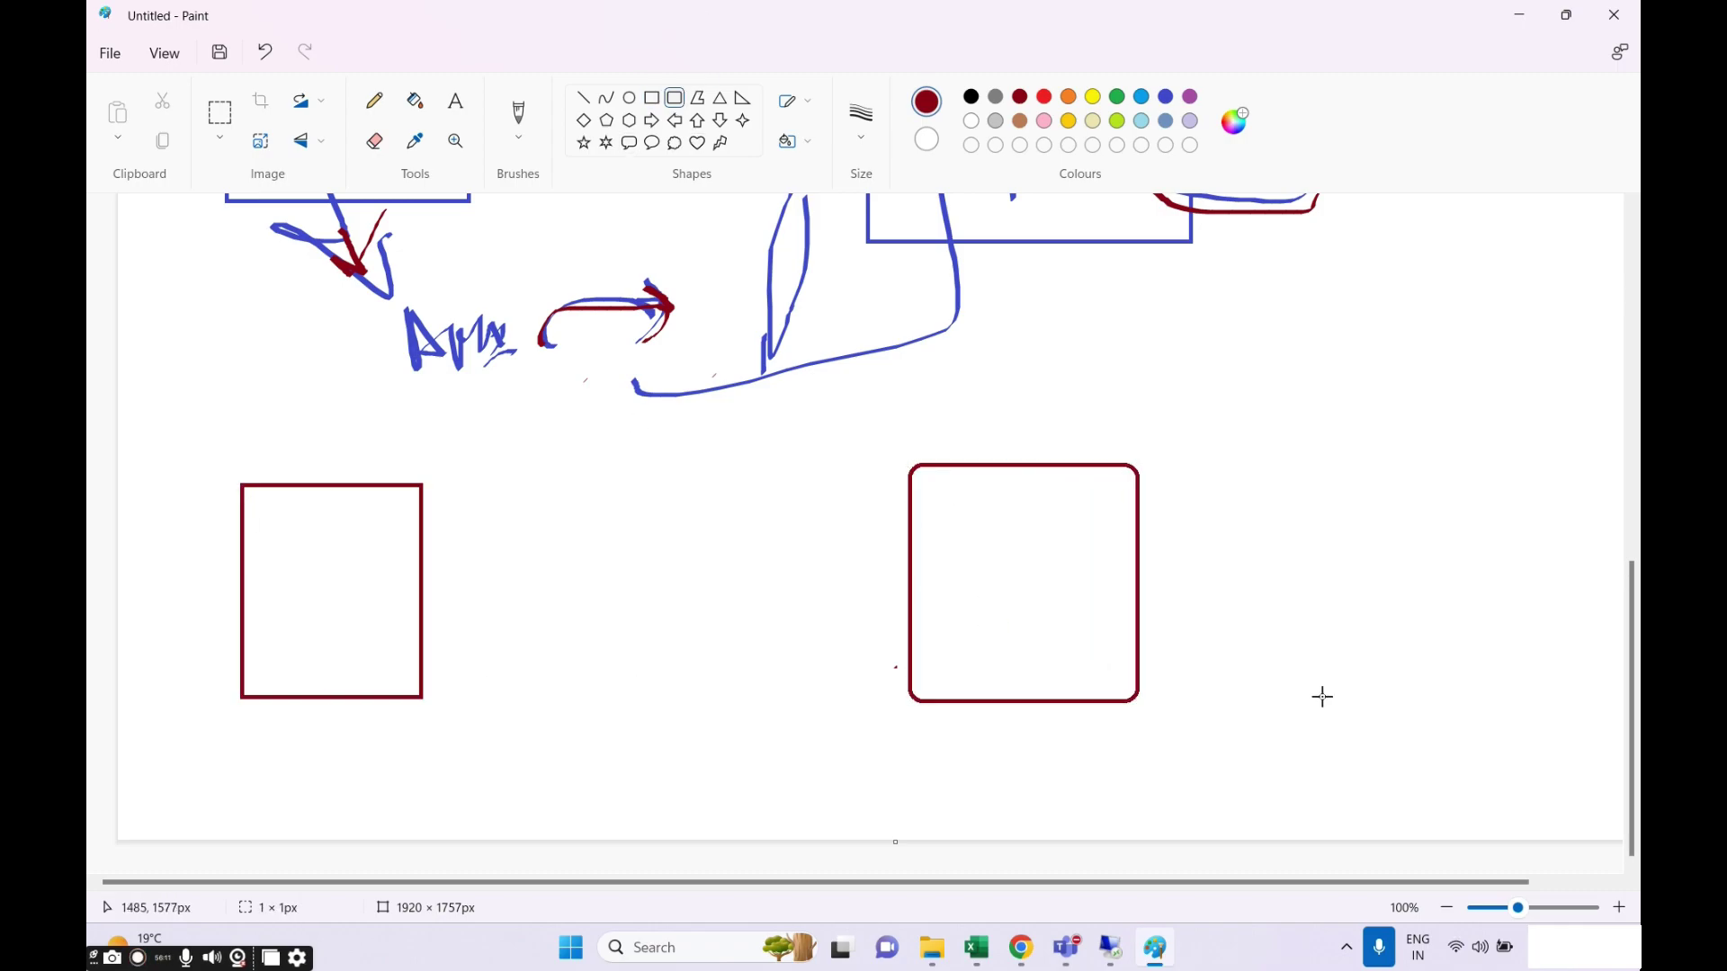
Draw an oval across the right edge of each box.
click(630, 98)
drag(359, 517, 508, 578)
click(1045, 610)
drag(1091, 520, 1241, 570)
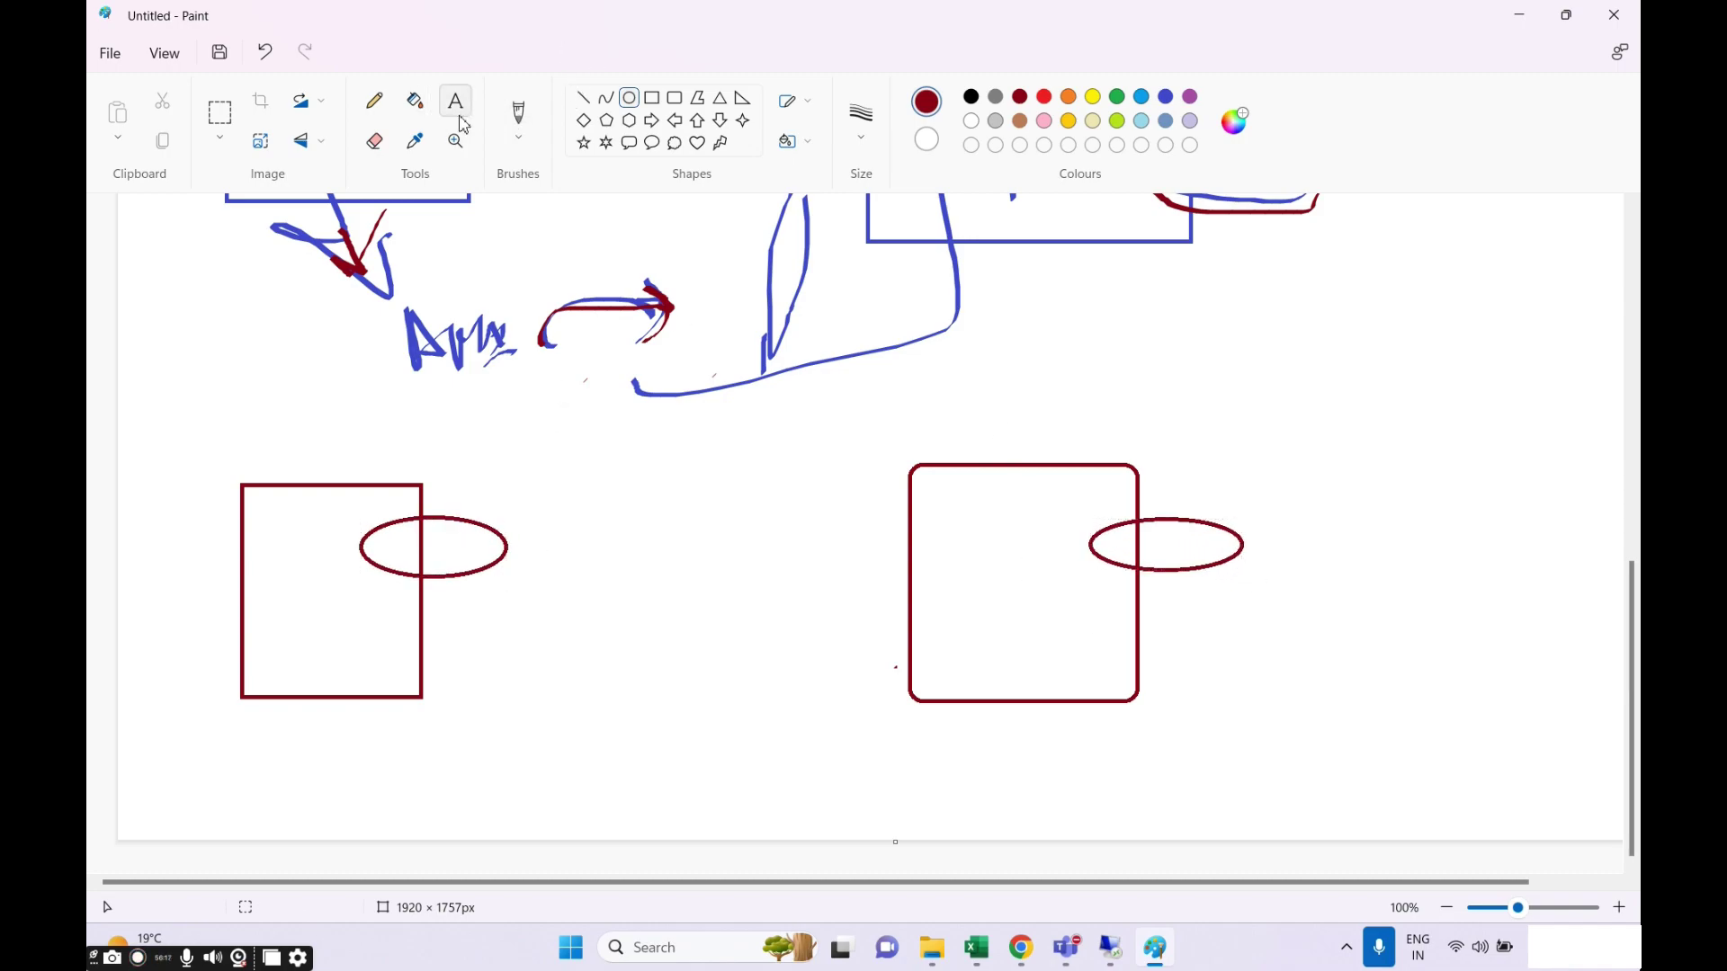
Choose a brush type for freehand drawing.
click(517, 117)
click(518, 137)
click(540, 224)
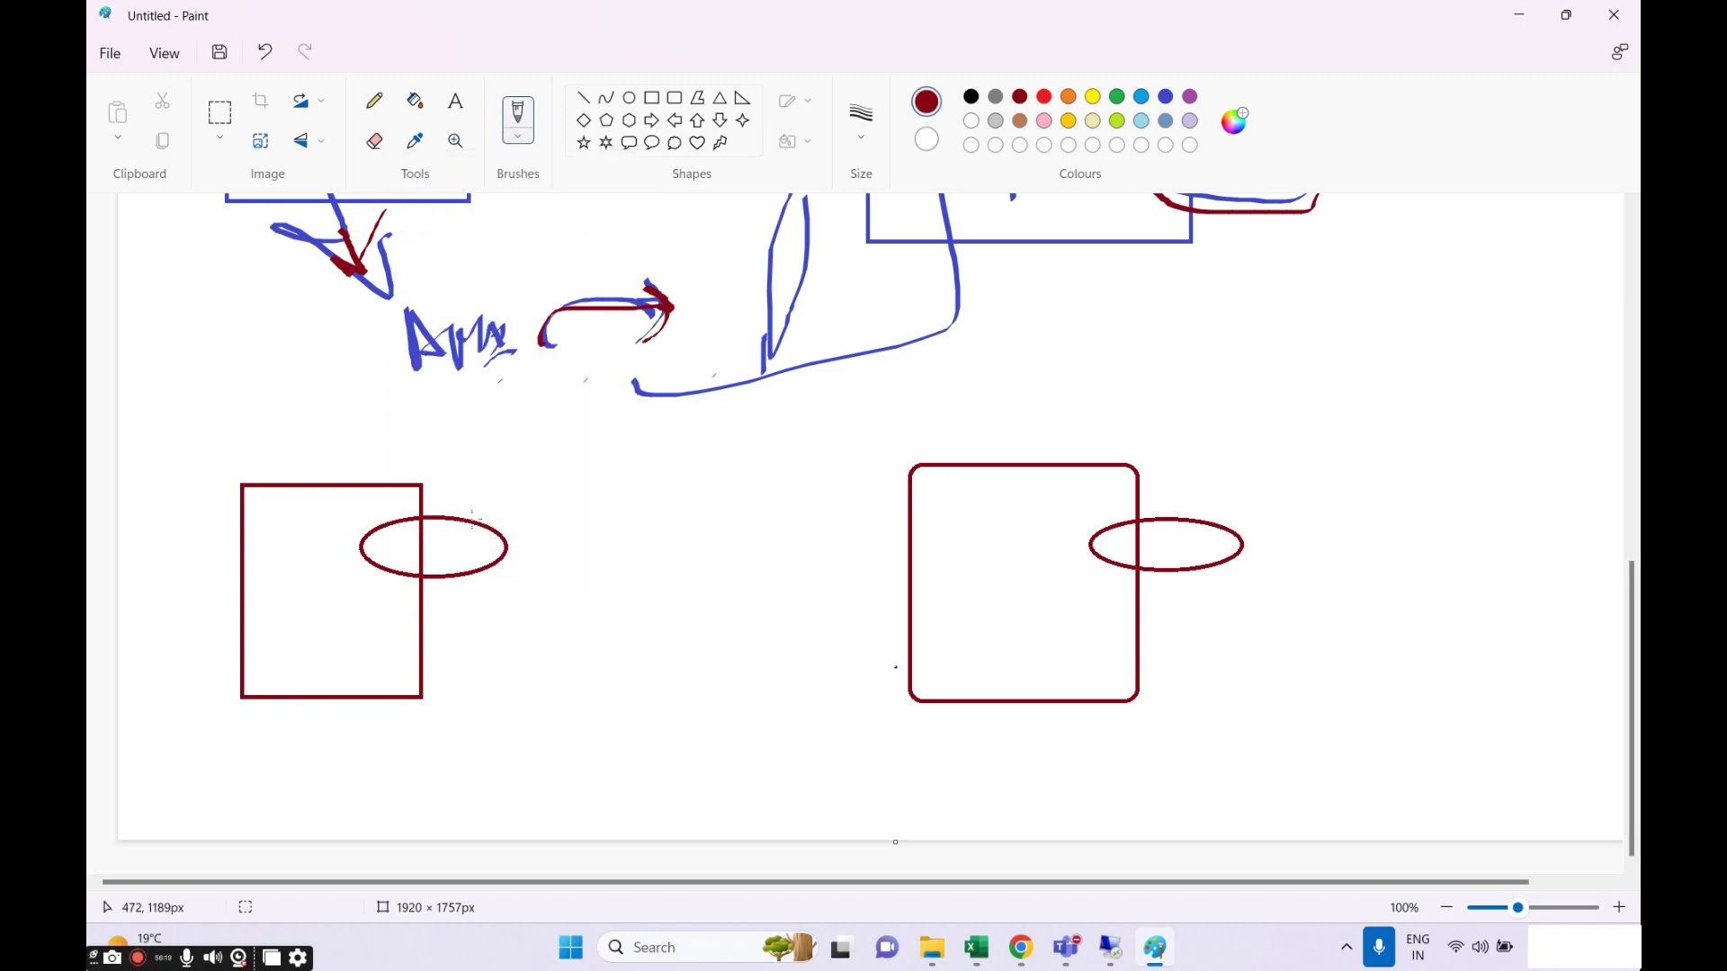
Draw a curved arrow joining the two ellipses and write labels above both boxes.
mouse_move(475, 520)
mouse_down()
mouse_move(715, 414)
mouse_move(1136, 529)
mouse_move(1115, 502)
mouse_up()
mouse_move(463, 485)
mouse_down()
mouse_move(467, 516)
mouse_move(551, 487)
mouse_up()
mouse_move(320, 440)
mouse_down()
mouse_move(315, 472)
mouse_move(342, 468)
mouse_move(347, 445)
mouse_move(369, 468)
mouse_up()
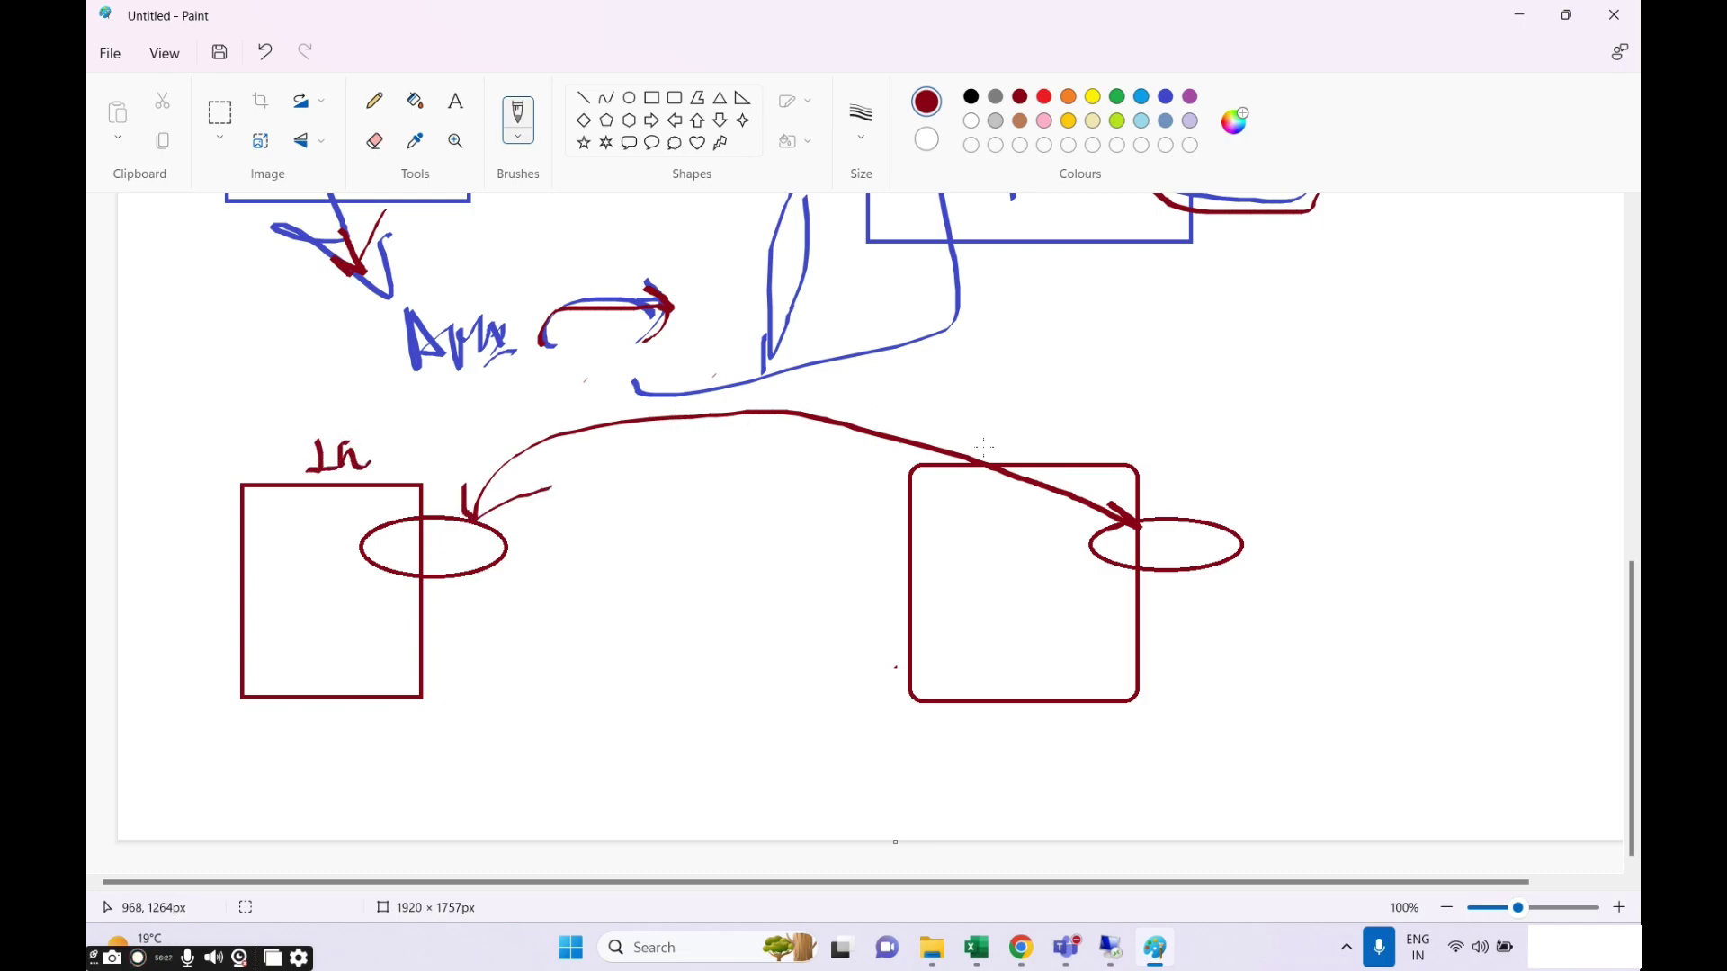
mouse_move(1009, 414)
mouse_down()
mouse_move(1012, 442)
mouse_move(1049, 431)
mouse_move(1068, 455)
mouse_up()
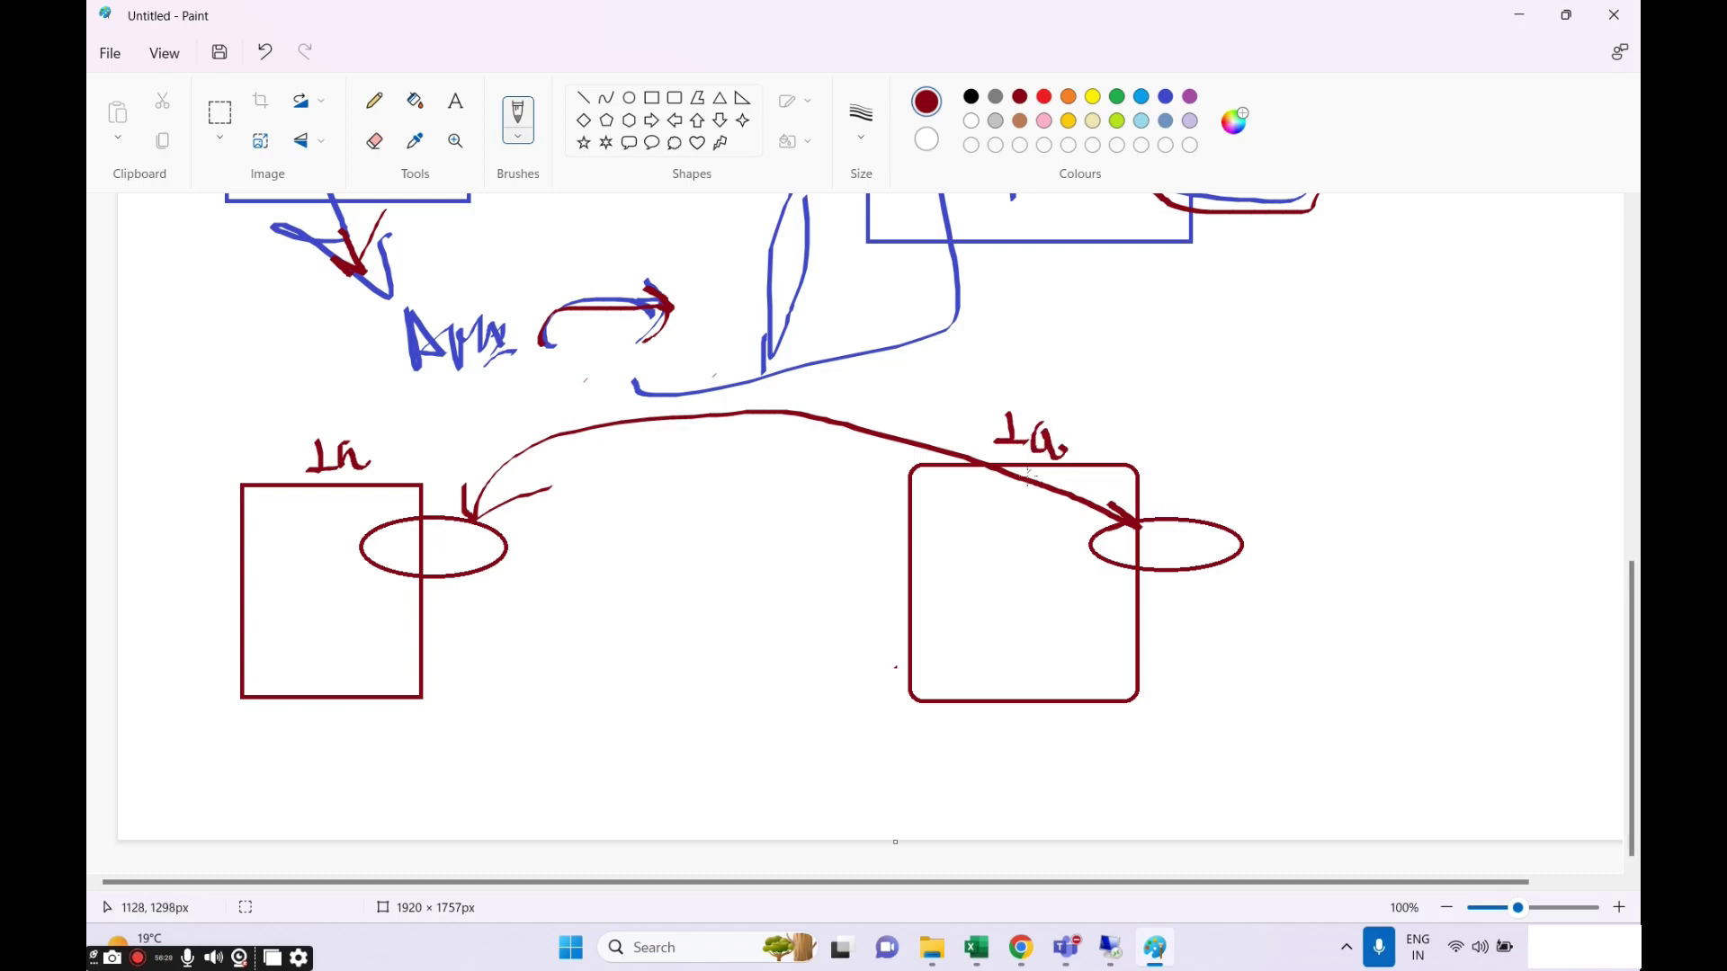
drag(538, 592, 542, 587)
mouse_move(421, 494)
mouse_down()
mouse_move(444, 518)
mouse_move(426, 529)
mouse_up()
Add a tick and second oval beside the right ellipse, then undo the stray strokes.
click(1180, 505)
drag(1181, 506, 1253, 443)
mouse_move(1196, 594)
mouse_down()
mouse_move(1102, 640)
mouse_move(1239, 604)
mouse_move(1252, 564)
mouse_move(1225, 506)
mouse_move(1232, 551)
mouse_up()
click(1221, 591)
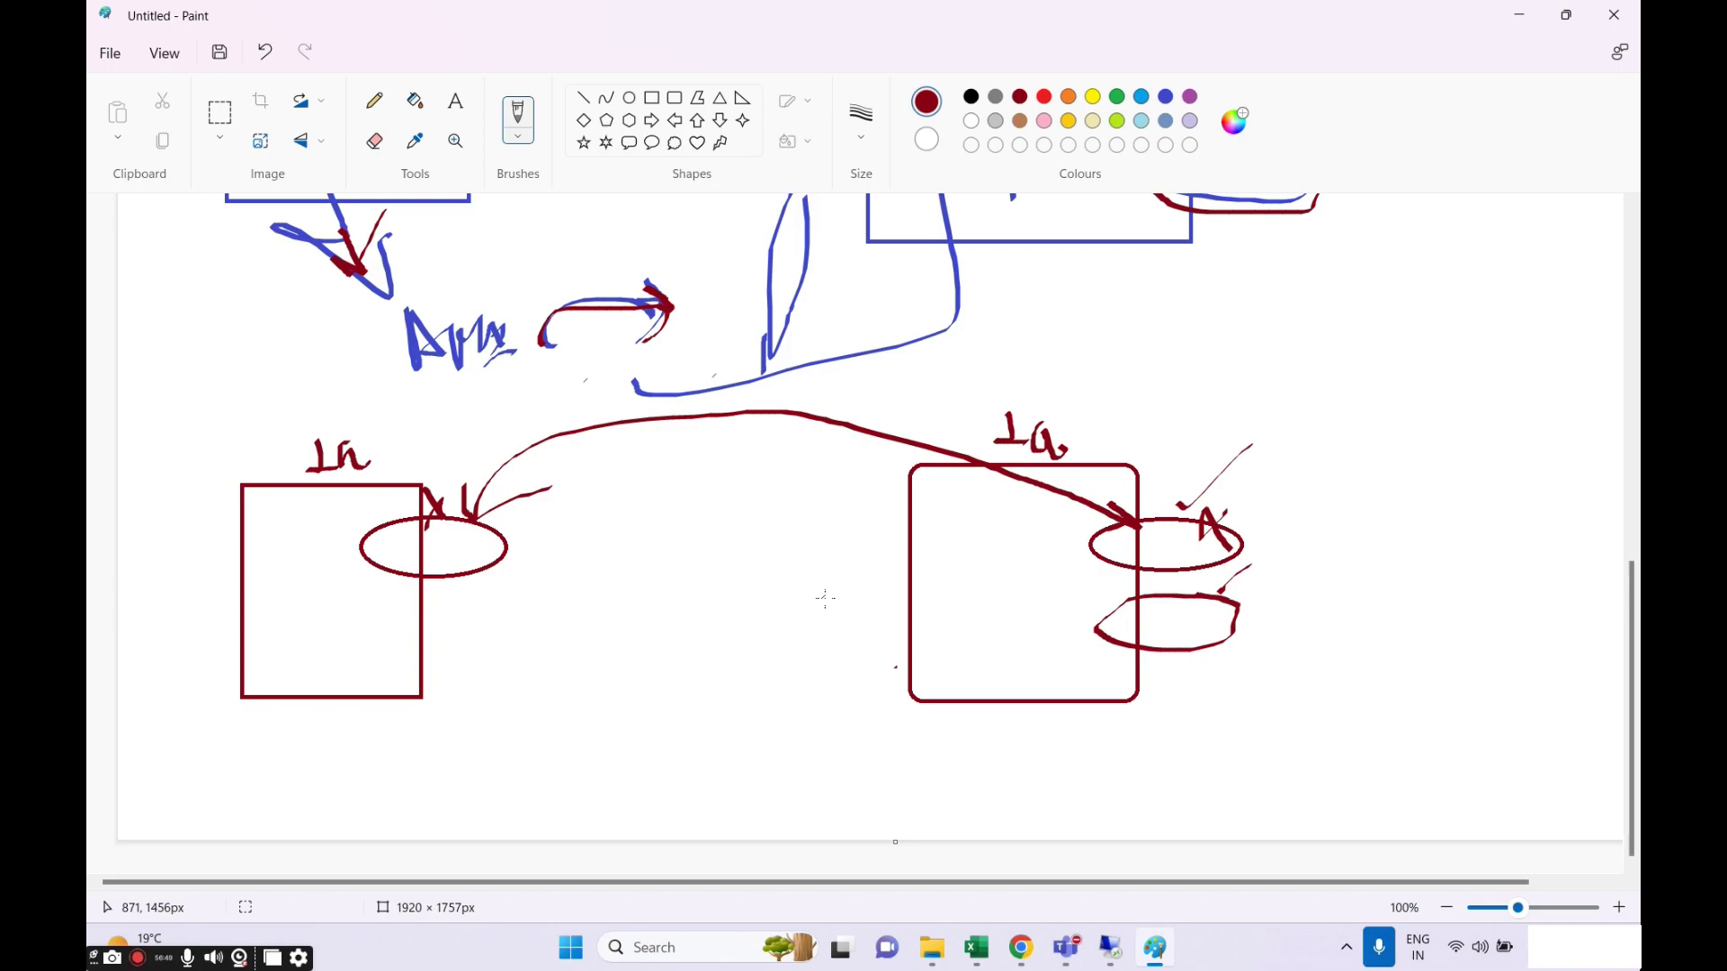
key(ctrl+z)
key(ctrl+z)
key(ctrl+z)
key(ctrl+z)
key(ctrl+z)
key(ctrl+z)
key(ctrl+z)
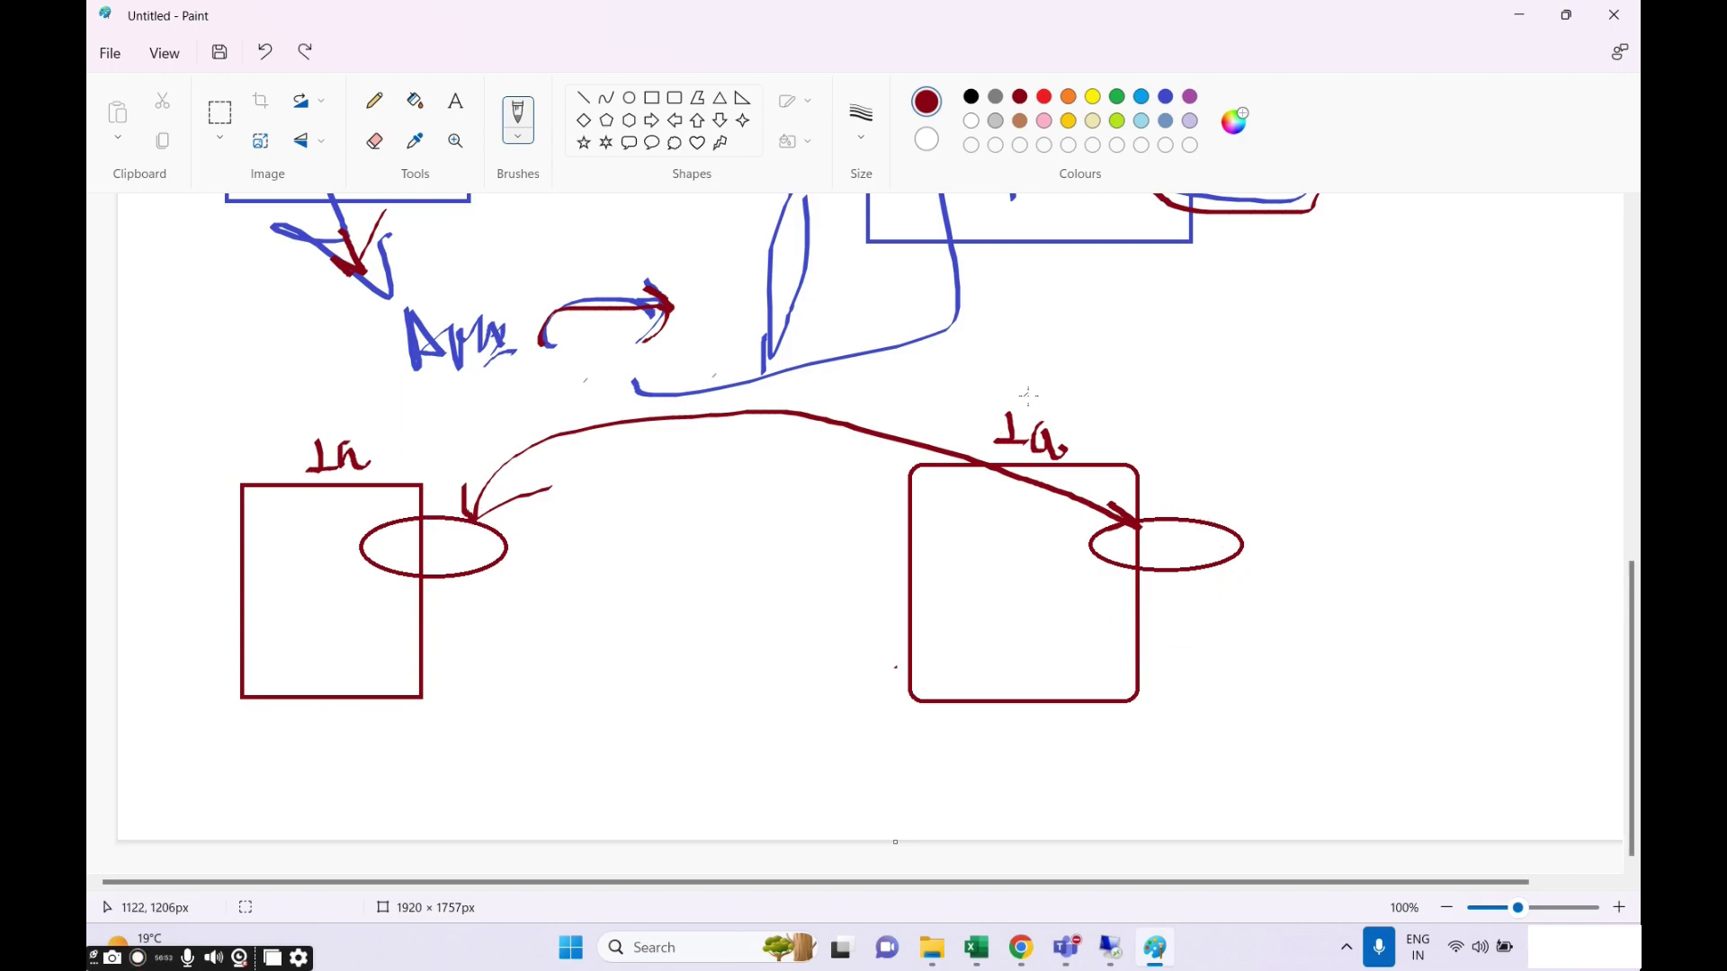
Retrace the right box's label, write 30 in the left ellipse, and sketch two small ovals.
mouse_move(1028, 396)
mouse_down()
mouse_move(1028, 455)
mouse_move(1051, 421)
mouse_move(1026, 459)
mouse_up()
mouse_move(435, 537)
mouse_down()
mouse_move(424, 566)
mouse_move(455, 543)
mouse_move(553, 589)
mouse_move(584, 577)
mouse_move(621, 613)
mouse_move(610, 486)
mouse_move(619, 502)
mouse_up()
drag(622, 496, 639, 493)
drag(655, 598, 709, 590)
mouse_move(725, 543)
mouse_down()
mouse_move(716, 621)
mouse_move(701, 545)
mouse_move(743, 499)
mouse_move(770, 540)
mouse_move(789, 514)
mouse_move(854, 515)
mouse_up()
Draw an arrow from the second oval into the right box and lengthen the canvas slightly.
drag(849, 479, 846, 518)
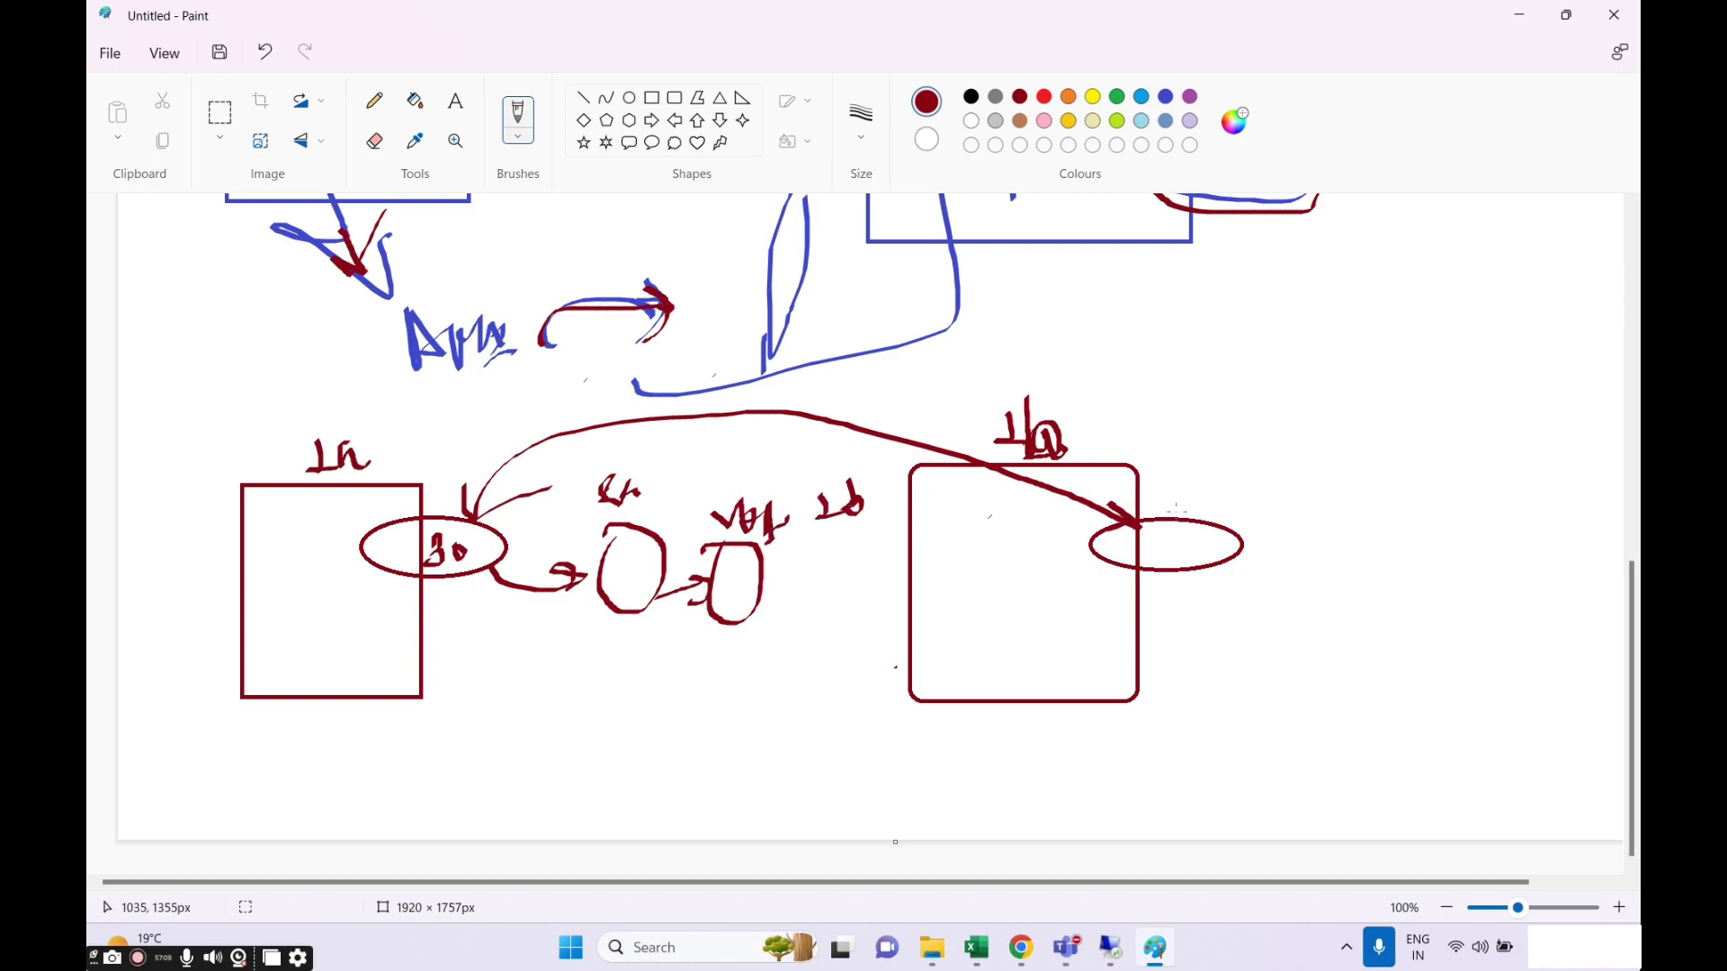
drag(1179, 499, 1192, 517)
drag(1187, 521, 1174, 544)
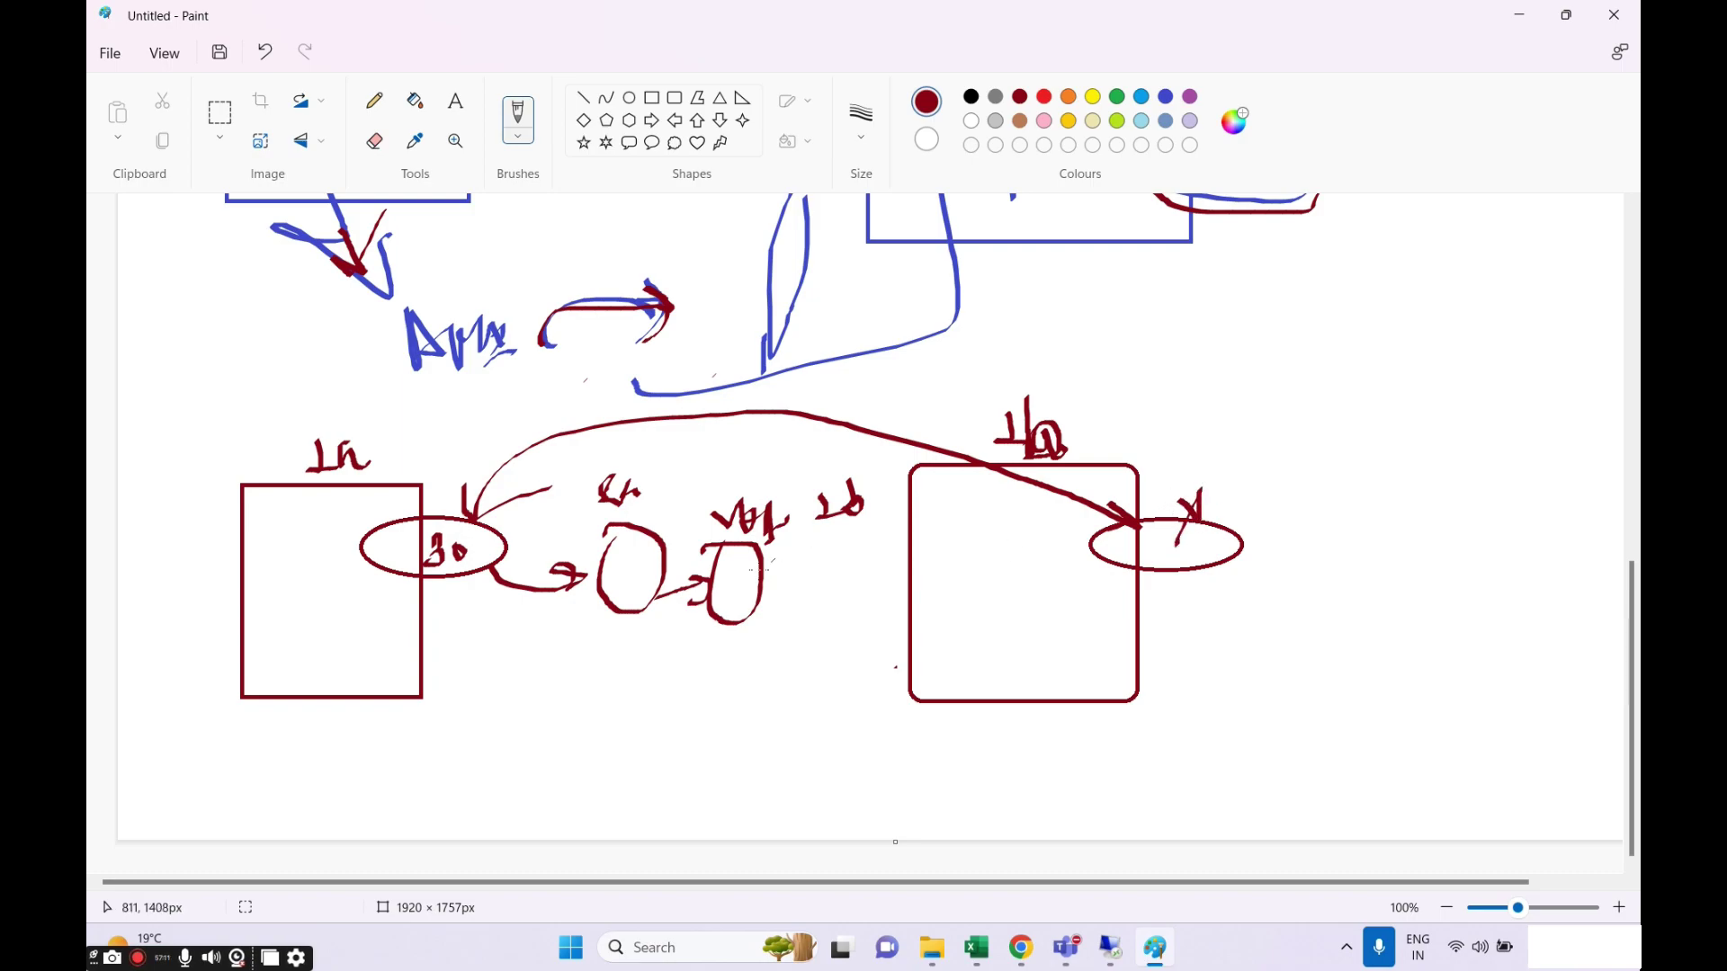
mouse_move(760, 583)
mouse_down()
mouse_move(1167, 617)
mouse_move(1119, 639)
mouse_up()
mouse_move(1227, 606)
mouse_down()
mouse_move(1093, 665)
mouse_move(1183, 608)
mouse_up()
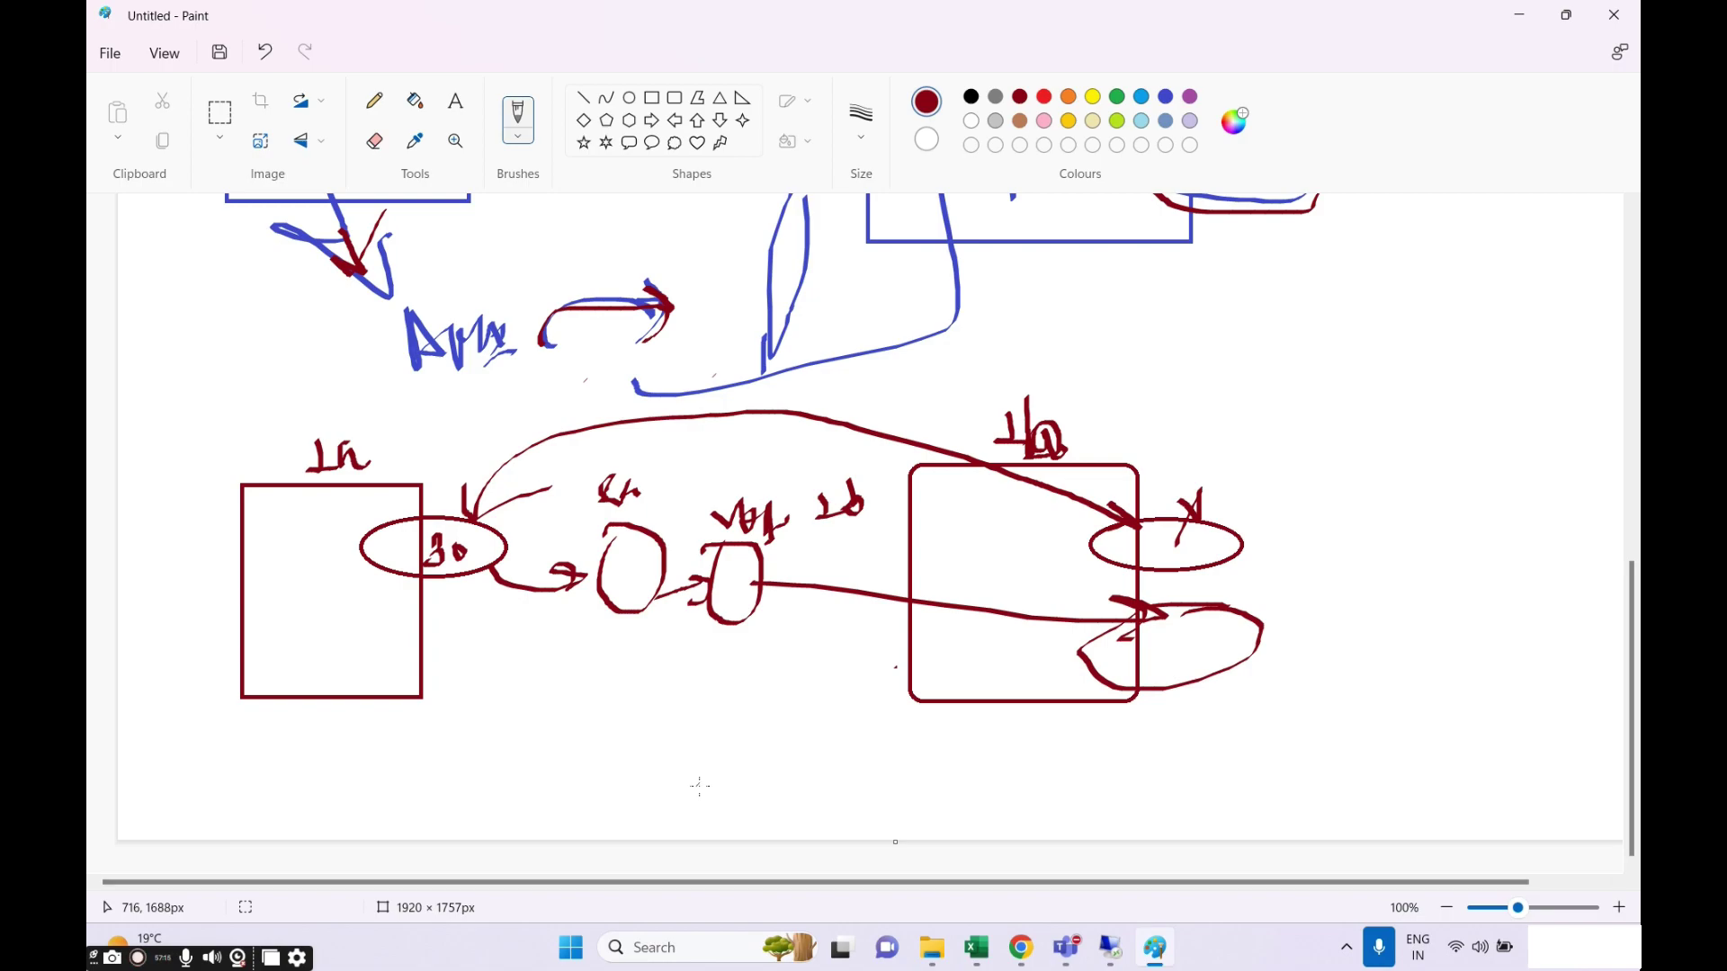
drag(895, 842, 896, 900)
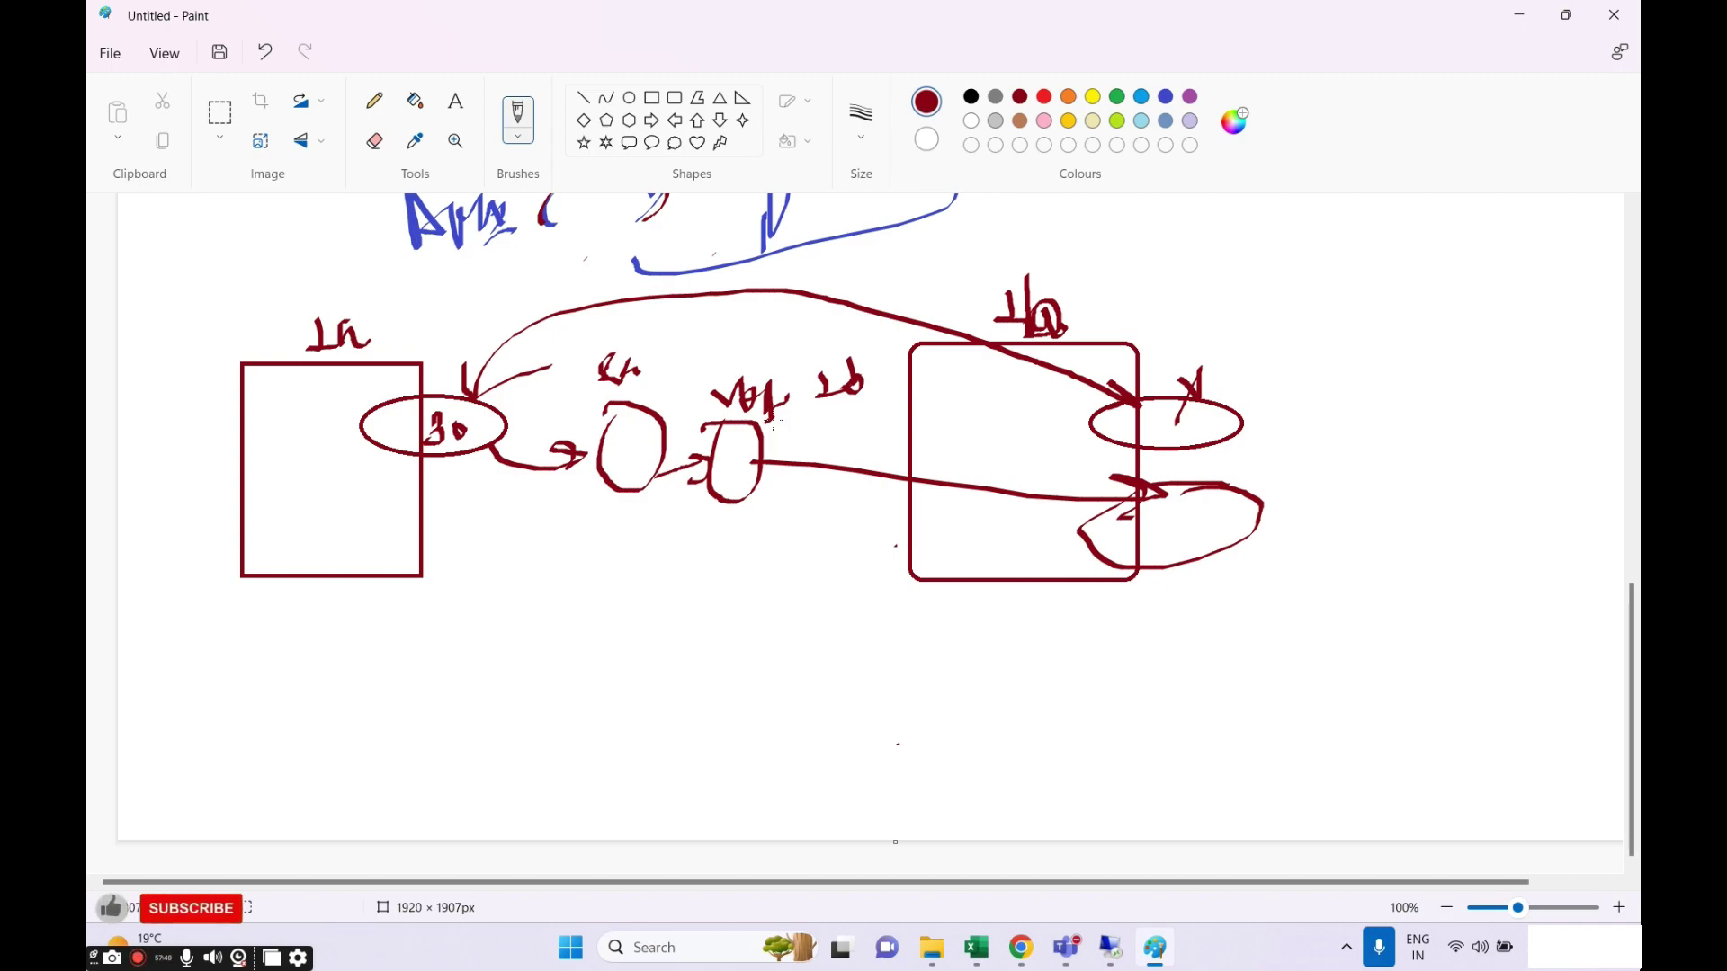
Draw a double-headed arrow between the boxes and add curves around the second small oval.
mouse_move(429, 496)
mouse_down()
mouse_move(853, 542)
mouse_move(803, 565)
mouse_up()
mouse_move(481, 486)
mouse_down()
mouse_move(457, 497)
mouse_move(518, 546)
mouse_up()
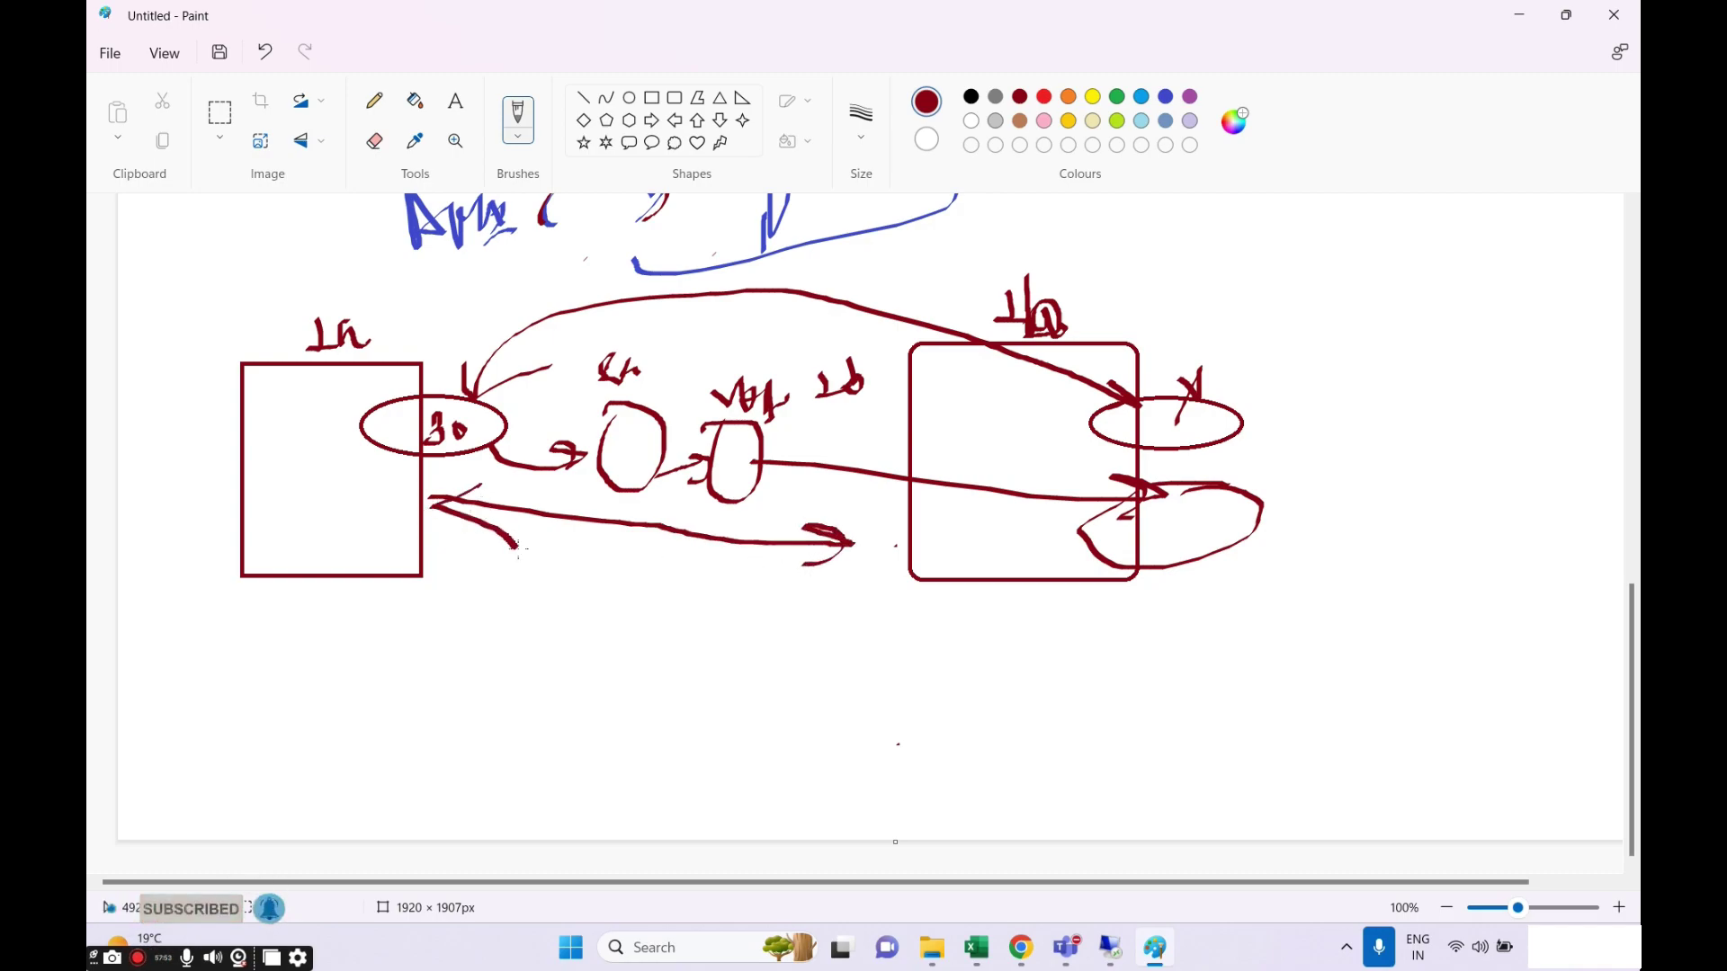
drag(779, 433, 811, 419)
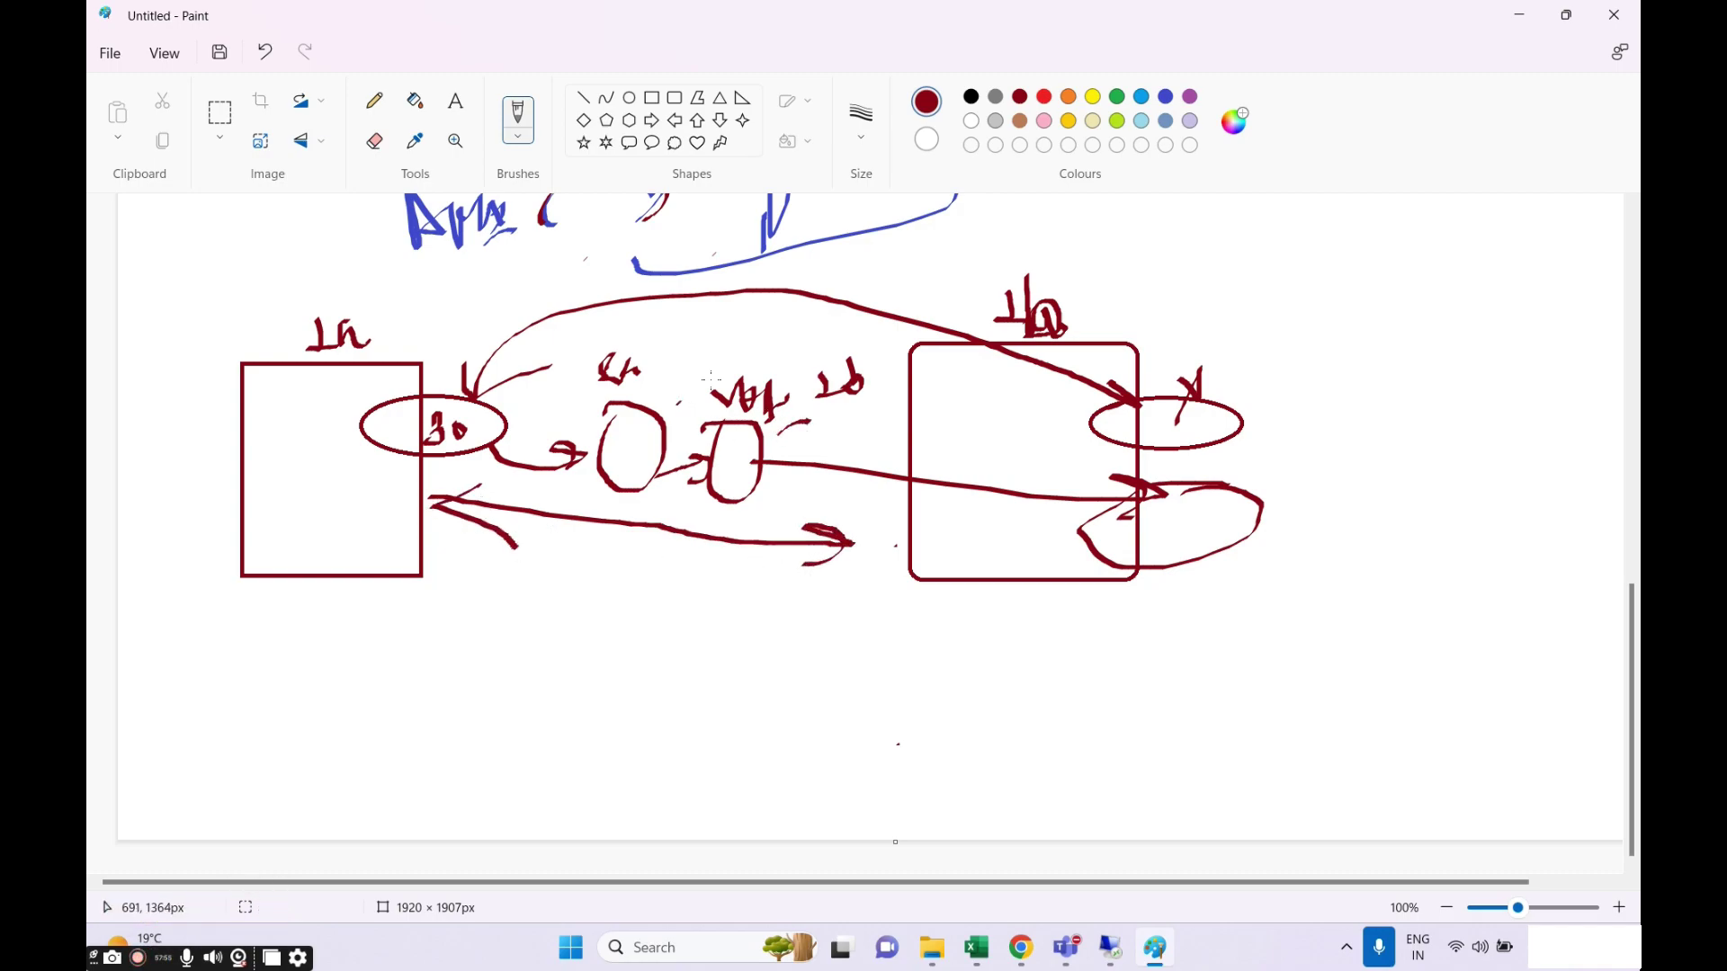
drag(733, 370, 676, 404)
drag(792, 439, 834, 420)
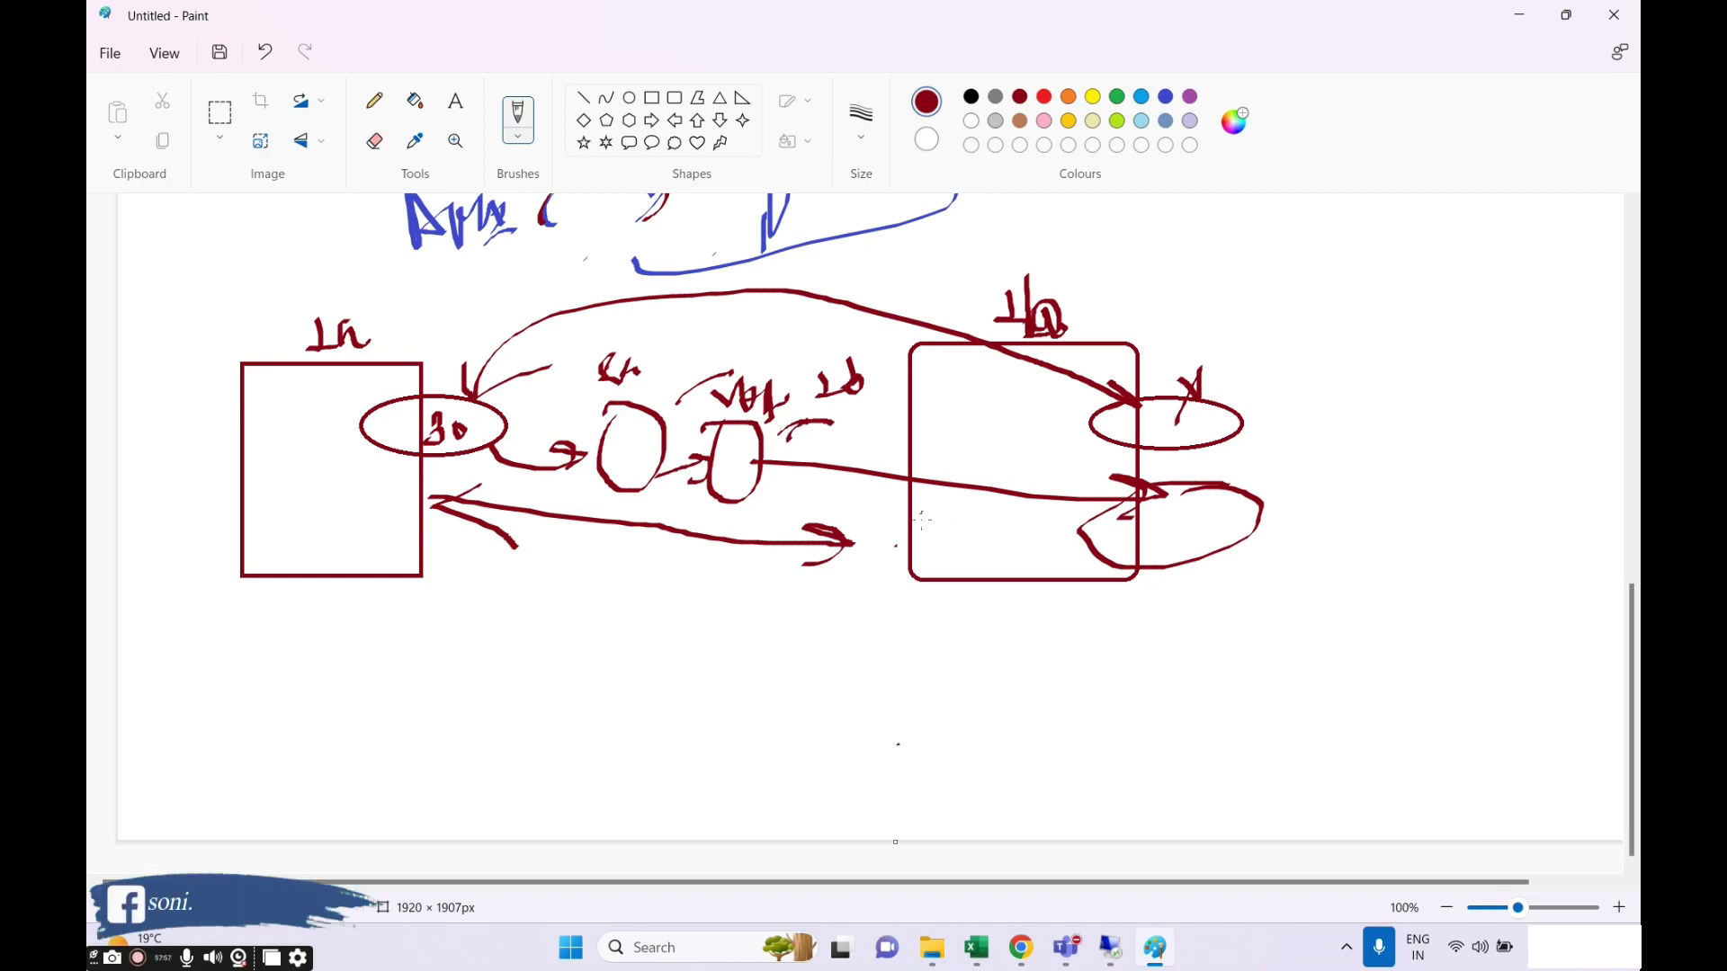
Trace the right box's edges, then add a curved arrow and note at the top right.
mouse_move(910, 502)
mouse_down()
mouse_move(917, 551)
mouse_move(1111, 566)
mouse_move(1133, 458)
mouse_up()
mouse_move(1322, 397)
mouse_down()
mouse_move(1322, 443)
mouse_move(1349, 369)
mouse_move(1385, 418)
mouse_up()
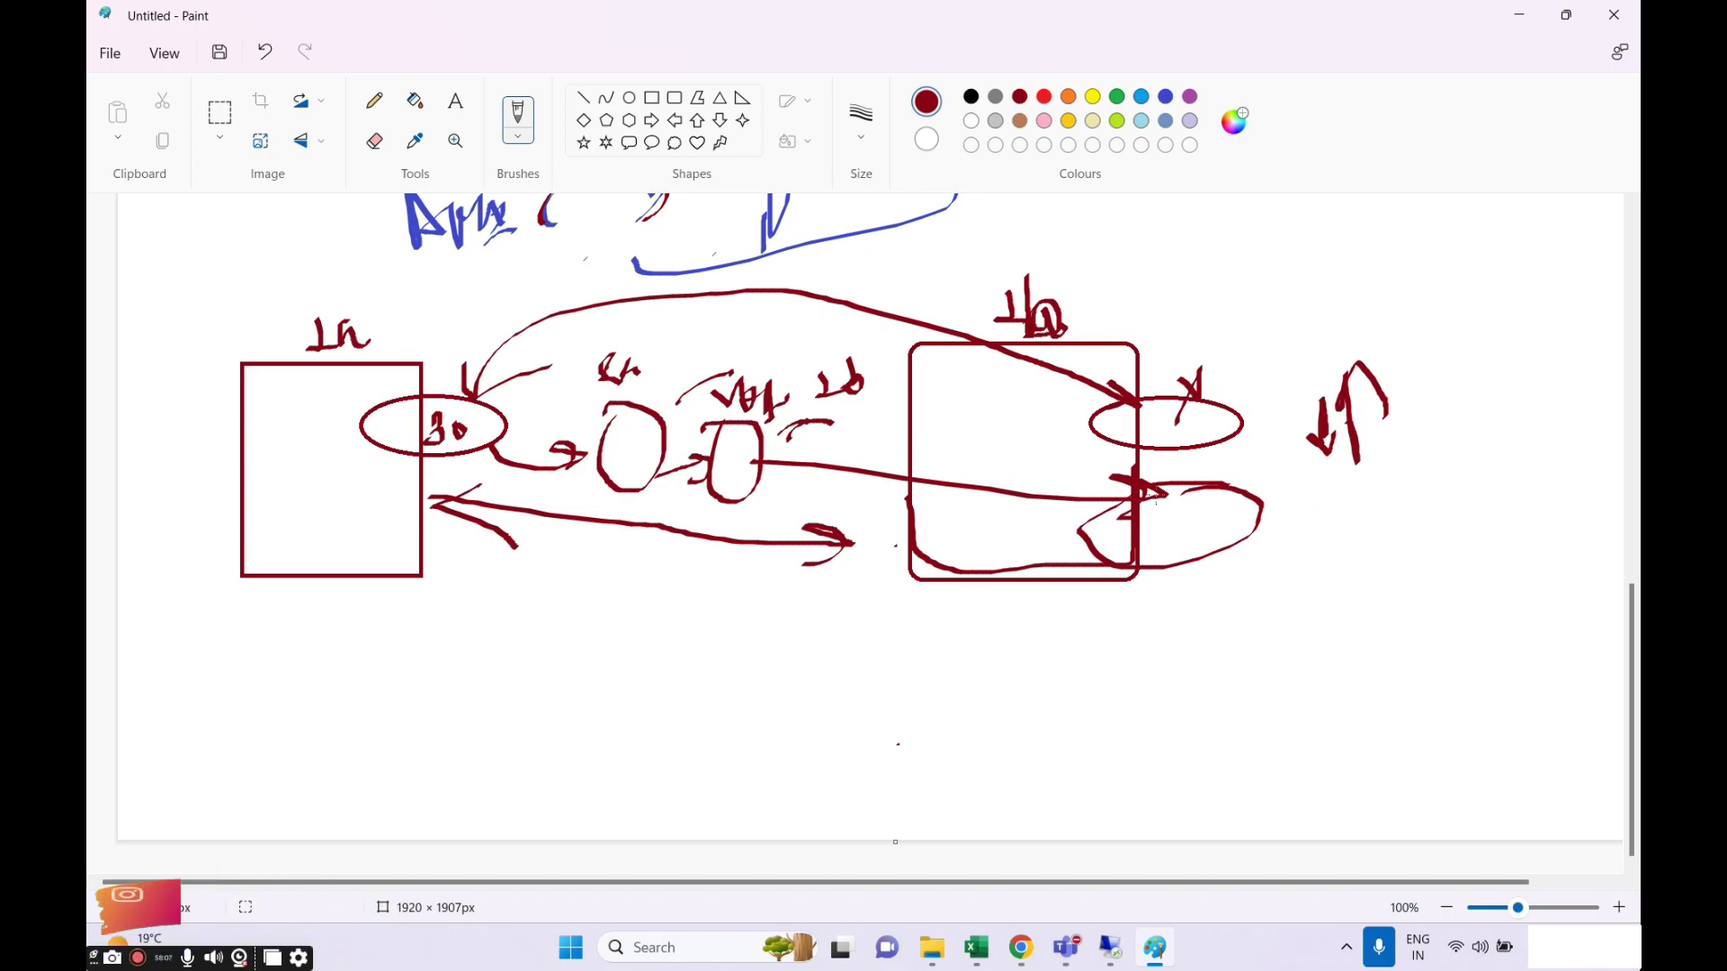
mouse_move(1104, 344)
mouse_down()
mouse_move(1210, 268)
mouse_move(1252, 313)
mouse_move(1277, 259)
mouse_move(1348, 225)
mouse_move(1390, 236)
mouse_up()
mouse_move(1389, 194)
mouse_down()
mouse_move(1394, 230)
mouse_move(1405, 203)
mouse_up()
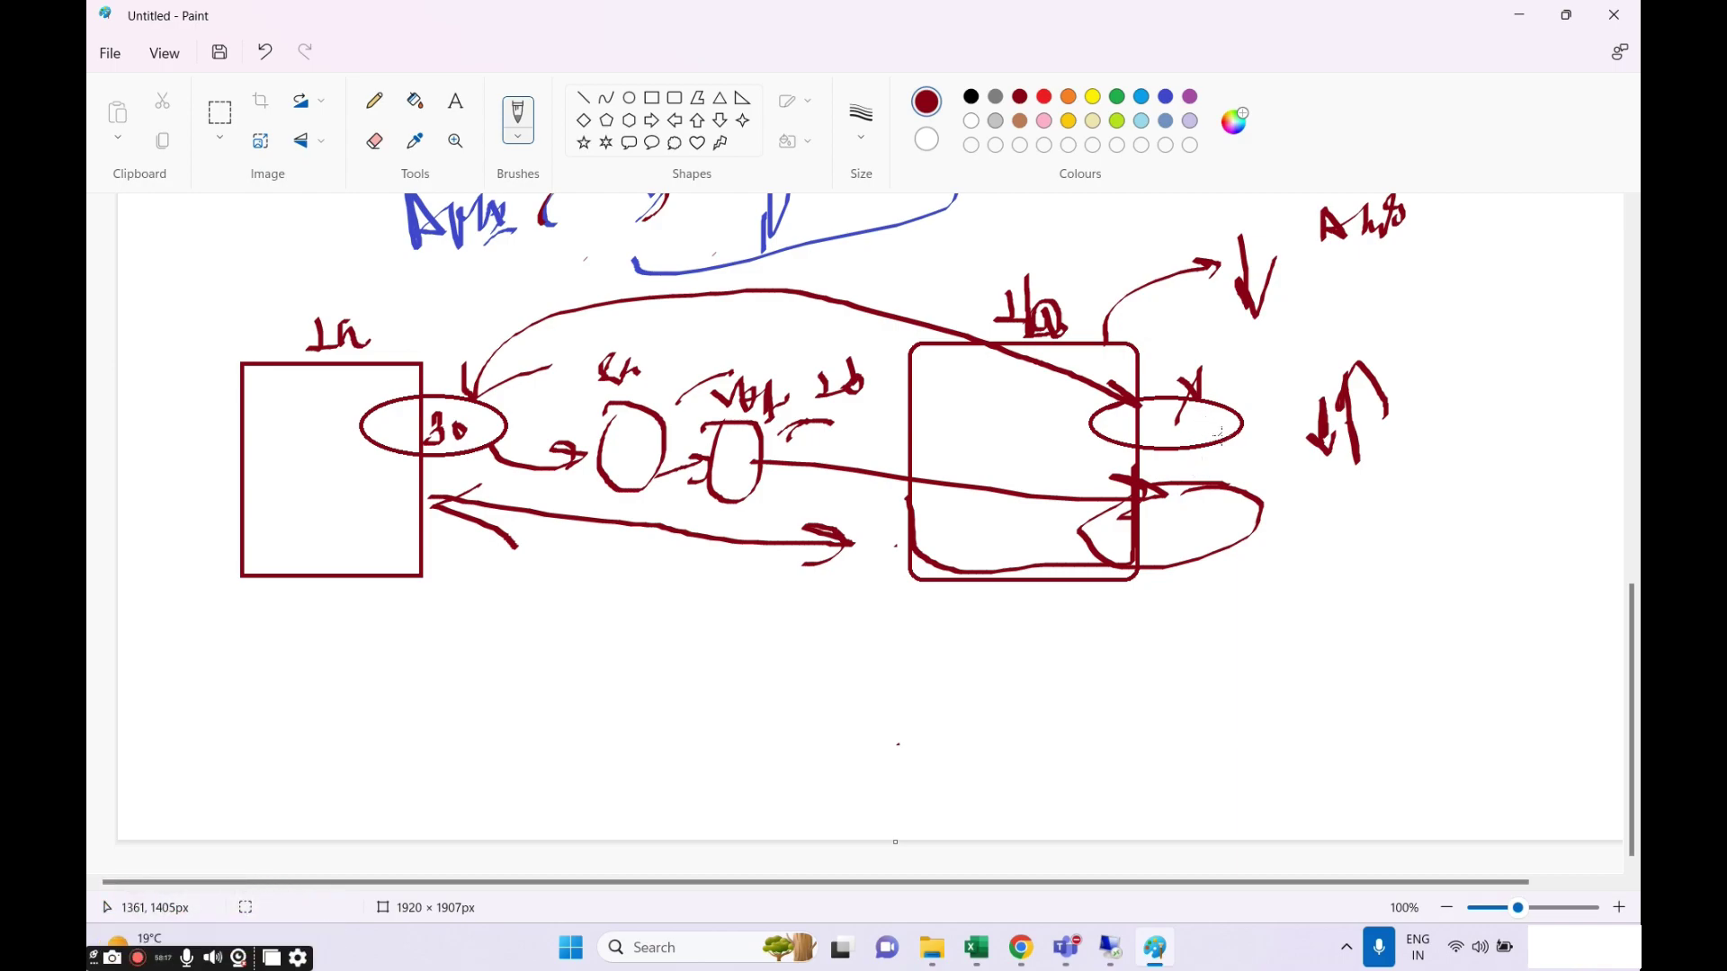
drag(1234, 443, 1282, 375)
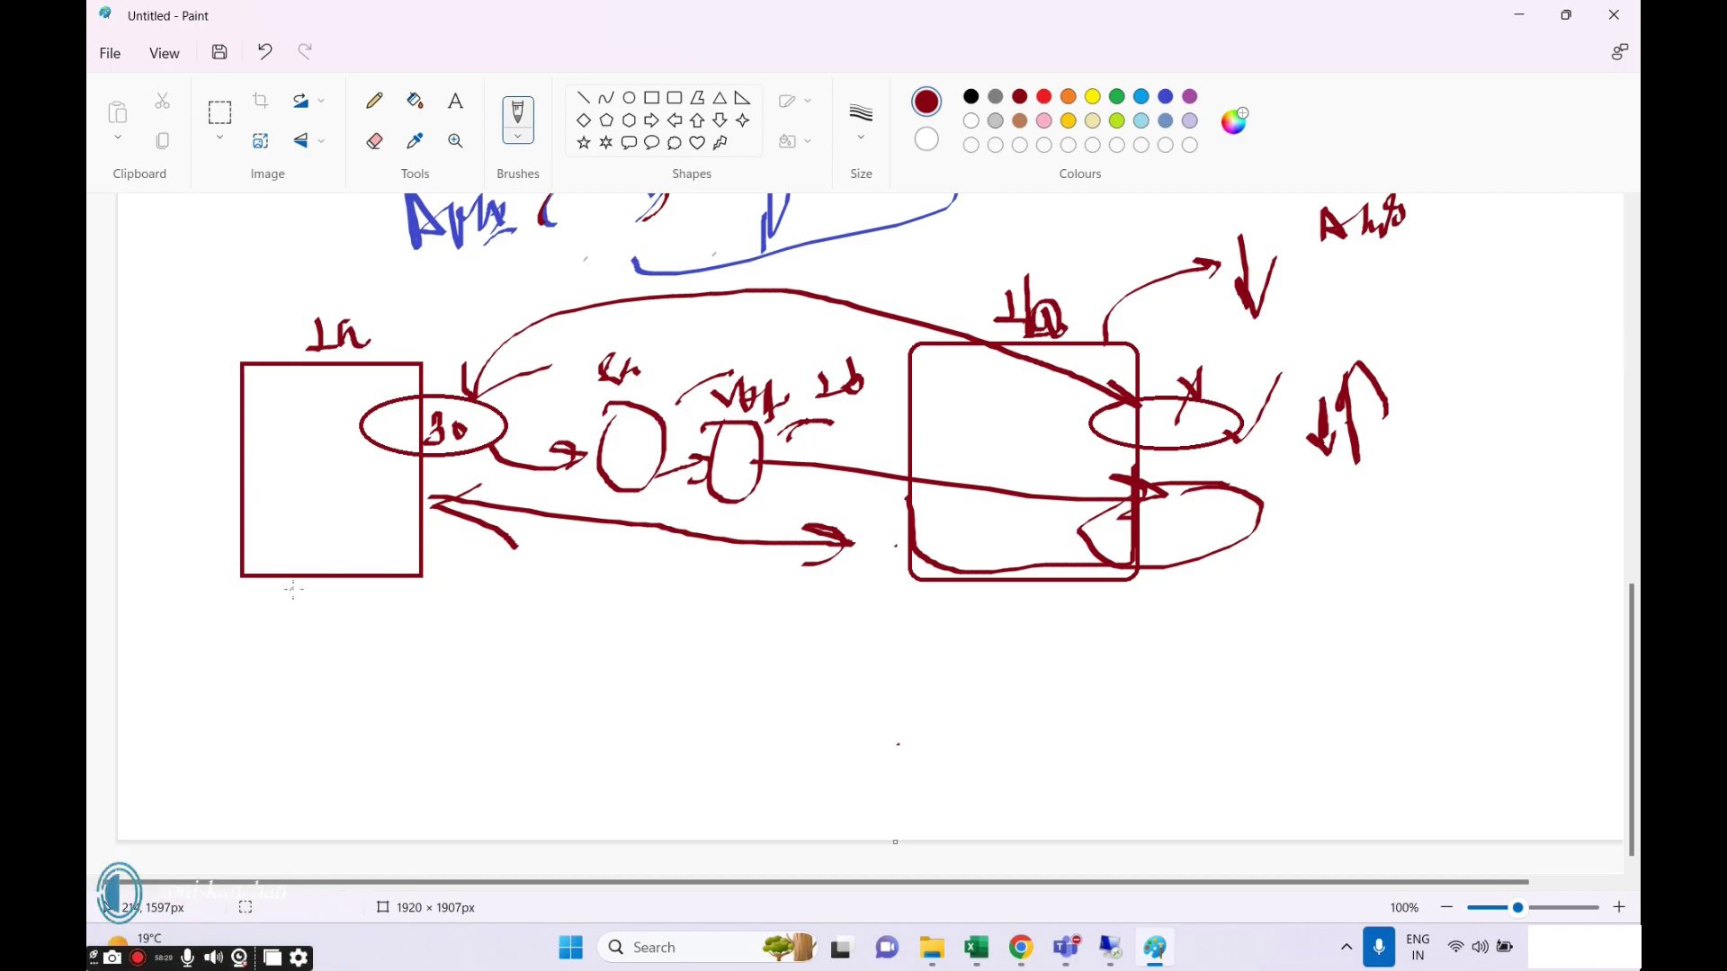
Draw an arrow and an underlined handwritten label below the left box, plus lines near the small ovals.
mouse_move(294, 580)
mouse_down()
mouse_move(354, 614)
mouse_move(326, 631)
mouse_up()
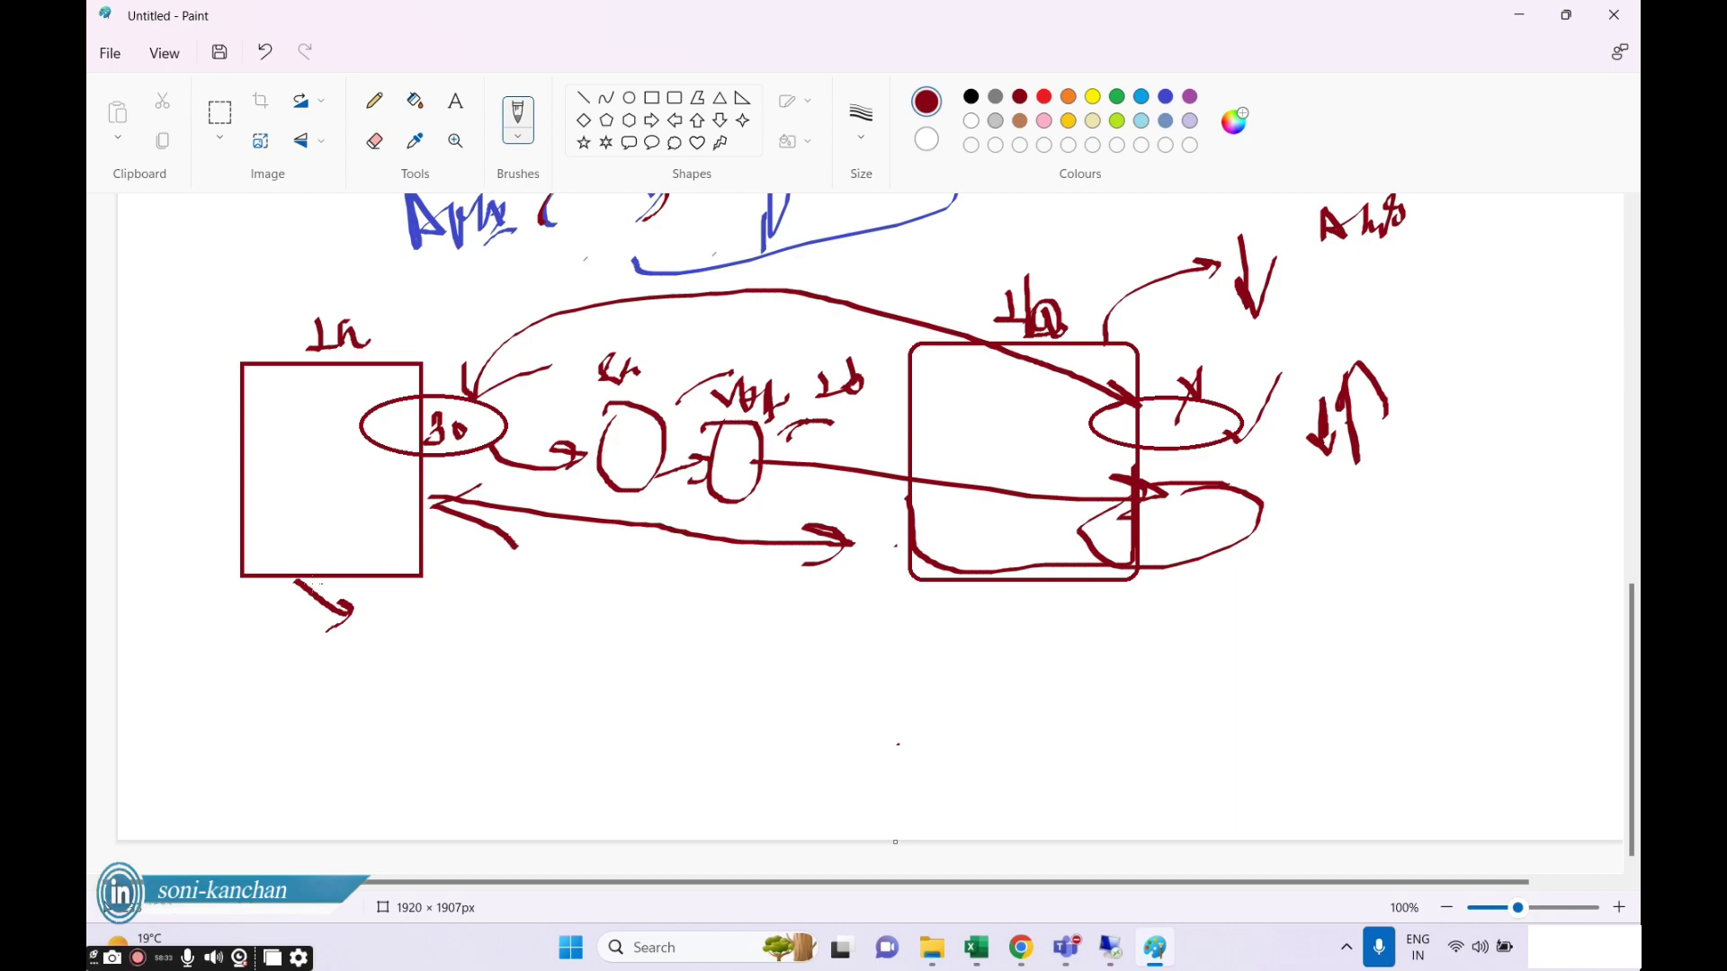
mouse_move(375, 613)
mouse_down()
mouse_move(396, 629)
mouse_move(434, 595)
mouse_move(510, 589)
mouse_move(559, 627)
mouse_move(540, 660)
mouse_move(594, 631)
mouse_move(580, 665)
mouse_up()
mouse_move(643, 616)
mouse_down()
mouse_move(617, 689)
mouse_move(634, 670)
mouse_move(953, 734)
mouse_move(651, 613)
mouse_up()
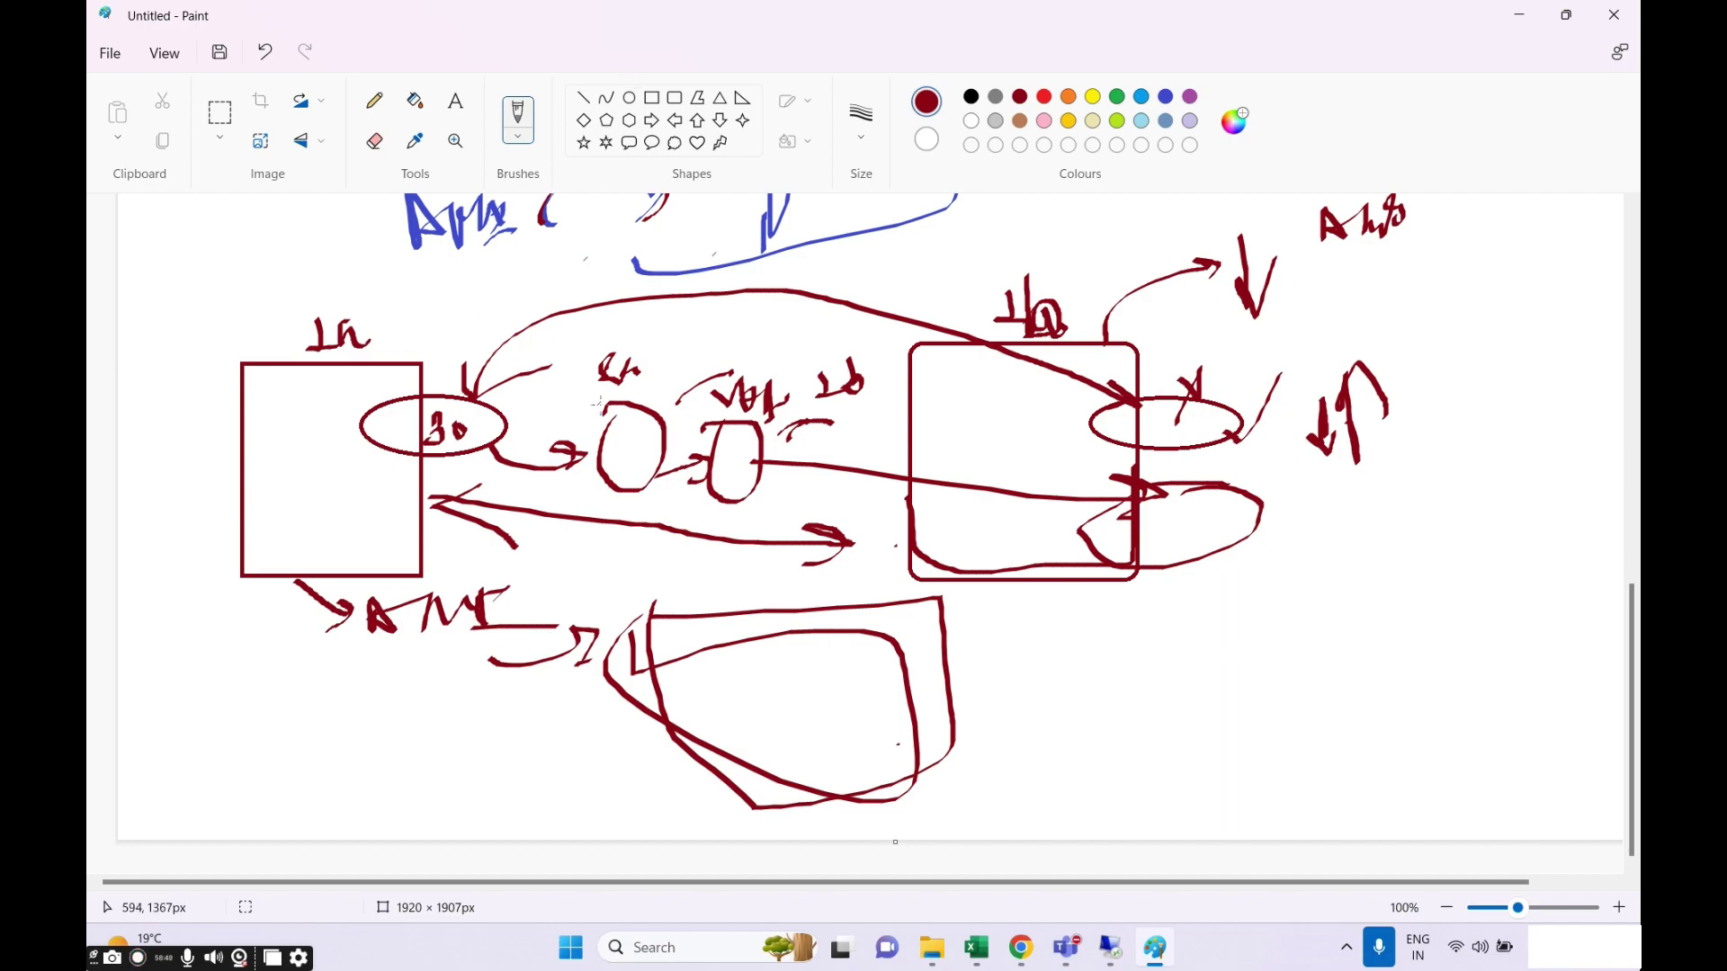
mouse_move(599, 402)
mouse_down()
mouse_move(589, 449)
mouse_move(604, 463)
mouse_move(744, 241)
mouse_up()
drag(756, 440, 900, 282)
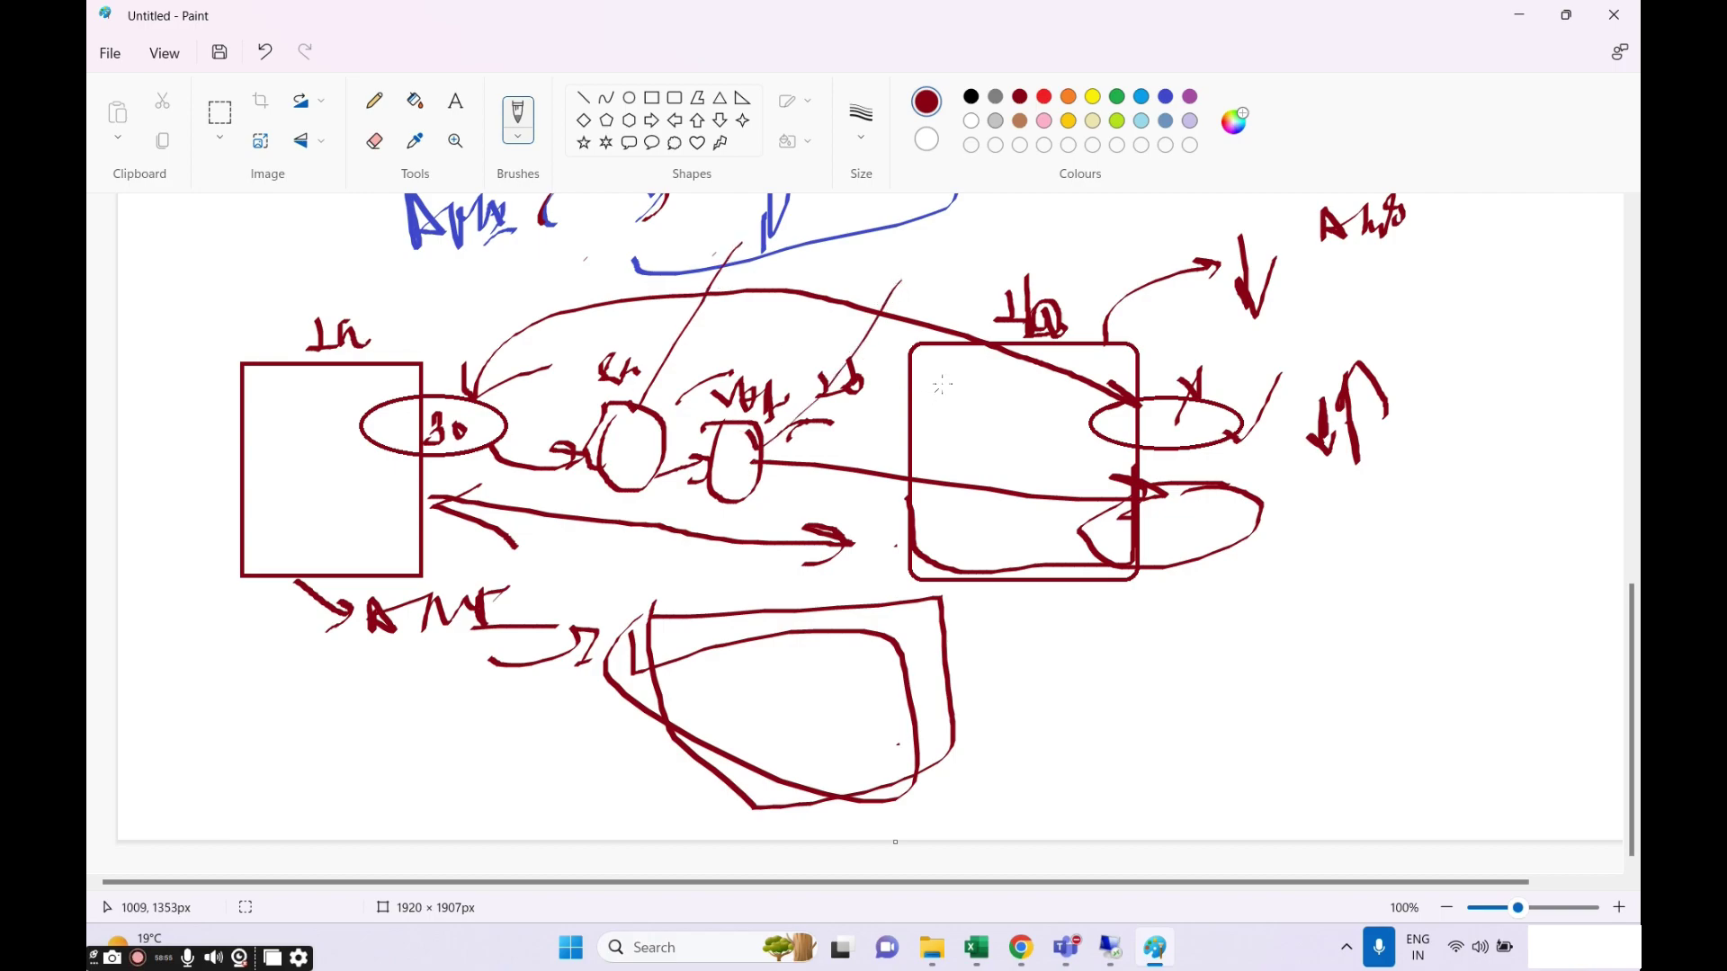
drag(888, 488, 1013, 367)
drag(378, 668, 611, 657)
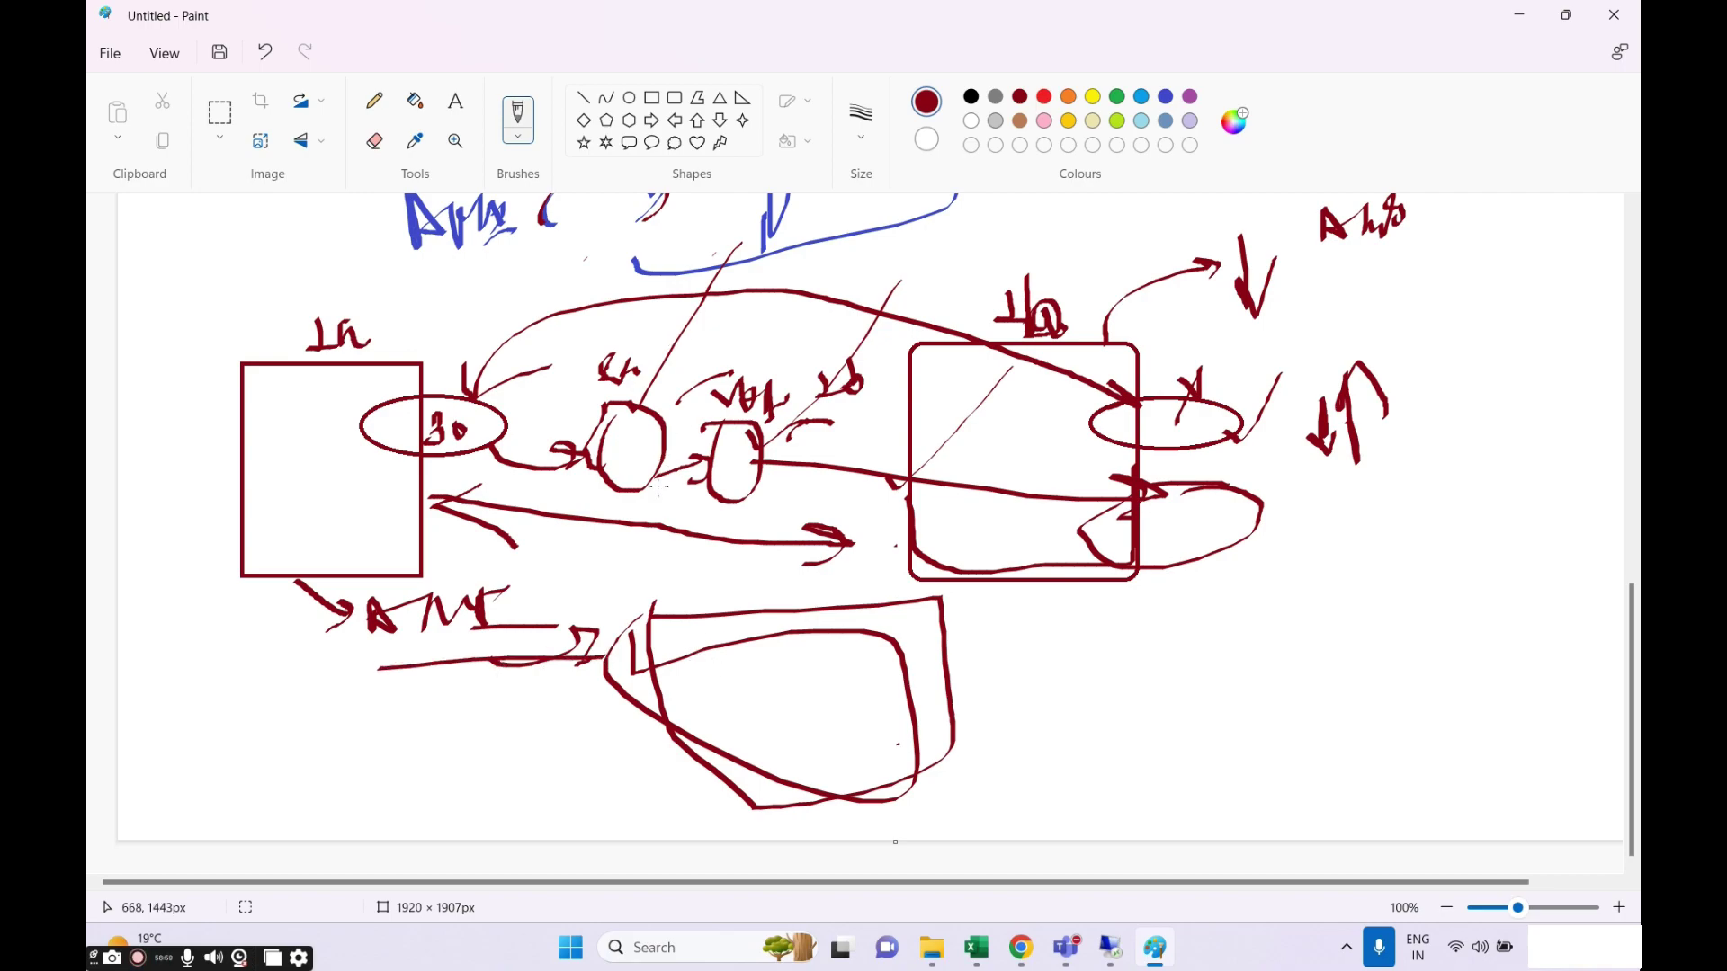
Add lettered loops below the label and close a large dark-red outline around the AMI sketch.
mouse_move(895, 635)
mouse_down()
mouse_move(963, 613)
mouse_move(904, 648)
mouse_move(898, 625)
mouse_up()
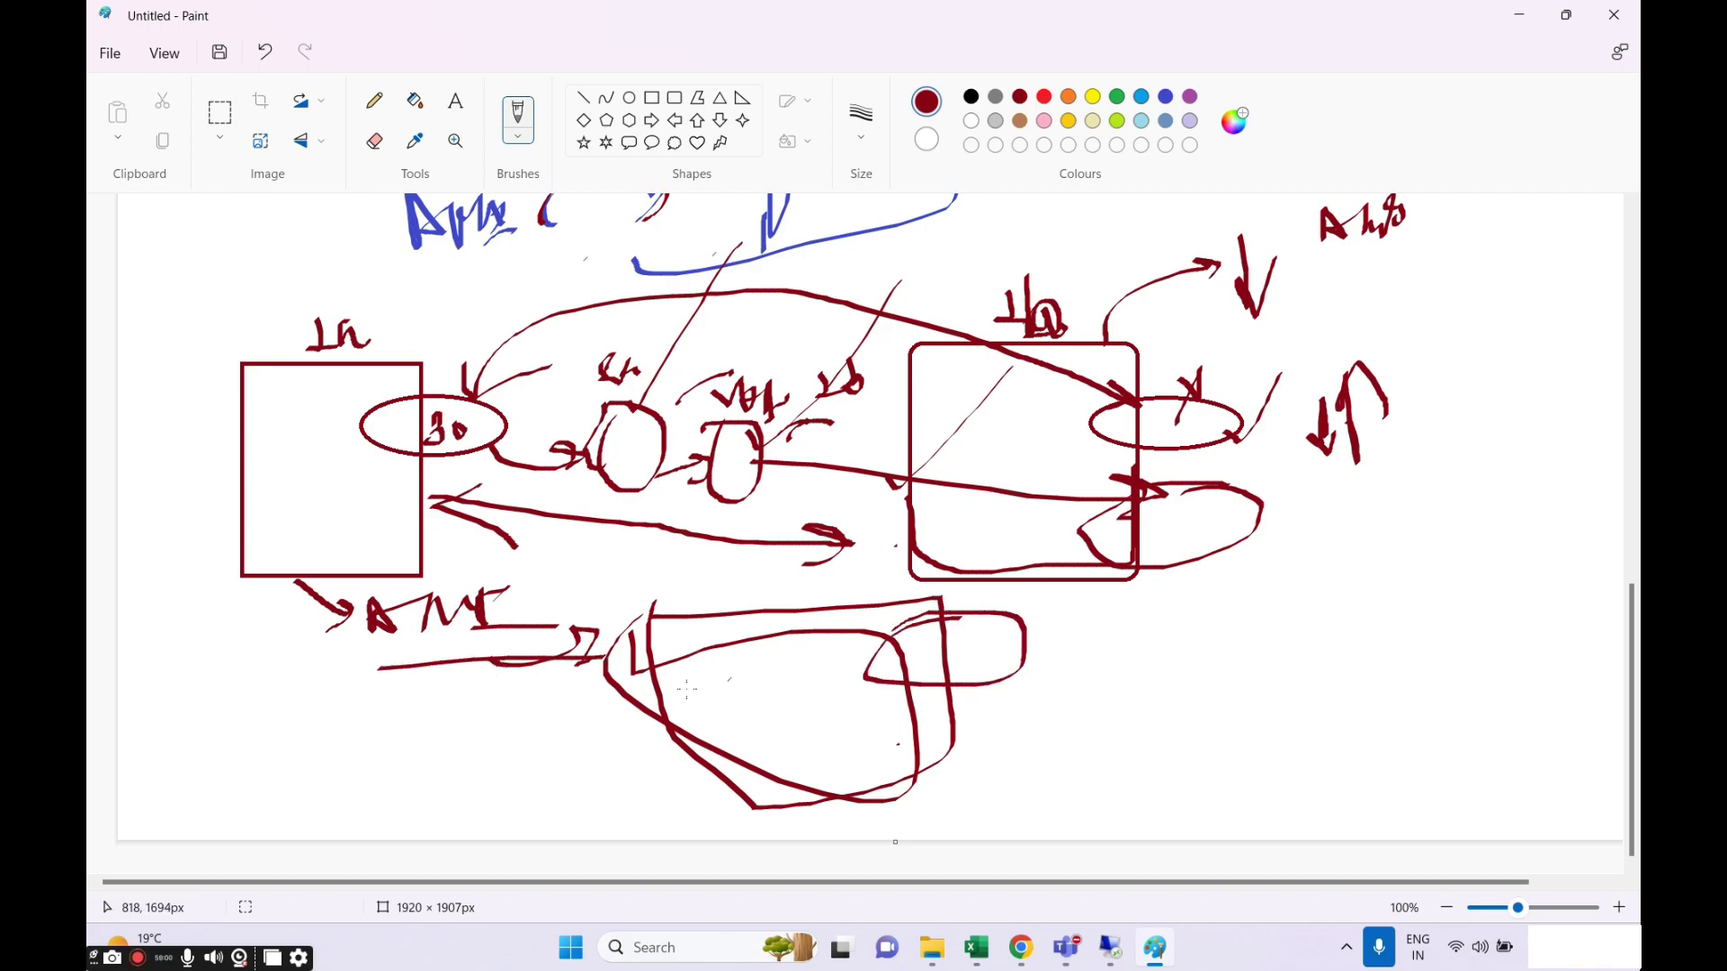
mouse_move(403, 743)
mouse_down()
mouse_move(467, 691)
mouse_move(448, 752)
mouse_up()
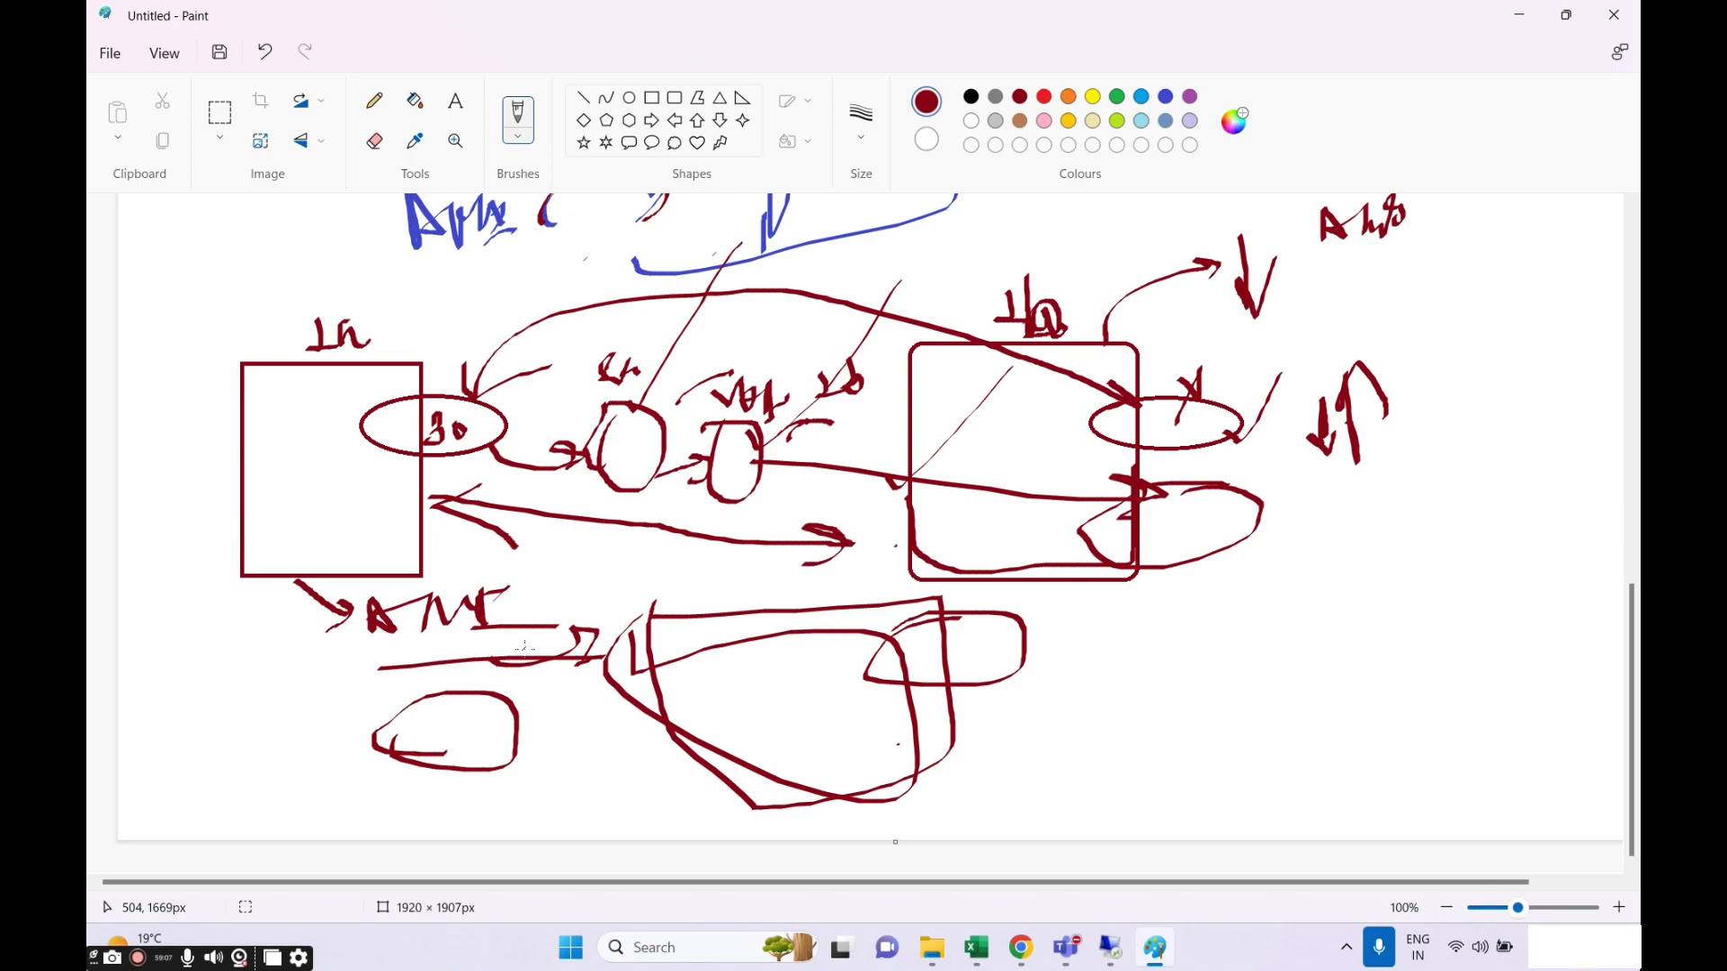
mouse_move(407, 730)
mouse_down()
mouse_move(436, 747)
mouse_move(472, 725)
mouse_up()
mouse_move(936, 675)
mouse_down()
mouse_move(952, 646)
mouse_move(1000, 676)
mouse_move(1115, 642)
mouse_up()
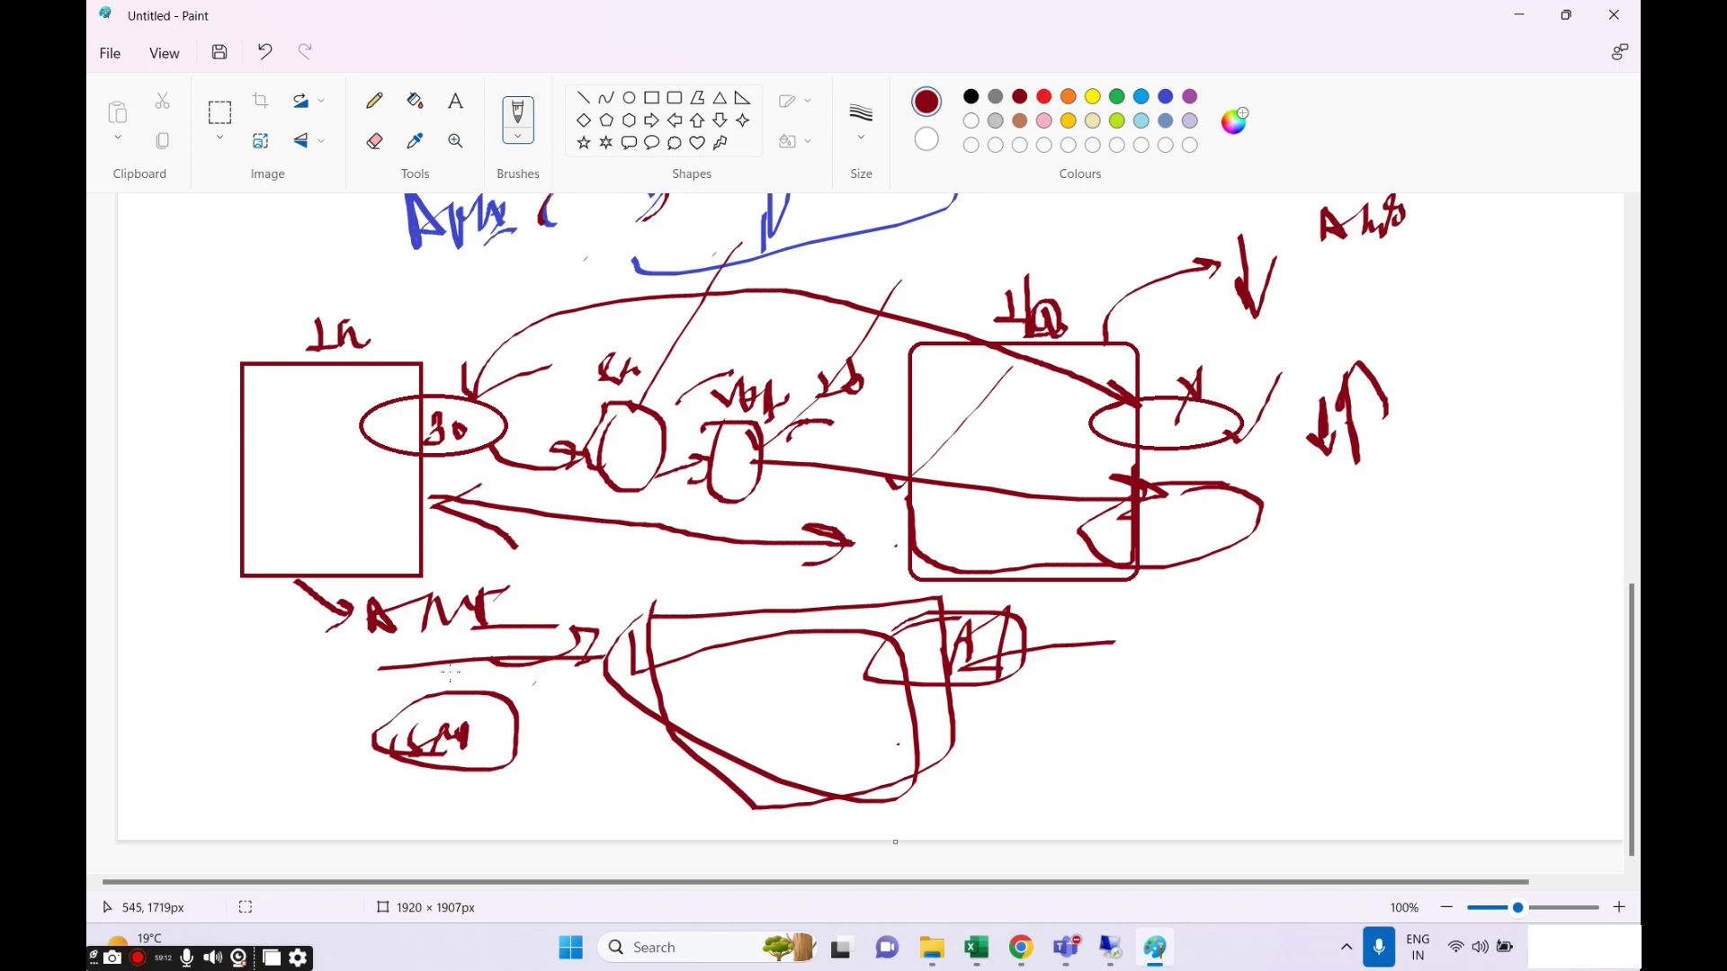
drag(340, 615, 344, 775)
drag(322, 661, 626, 544)
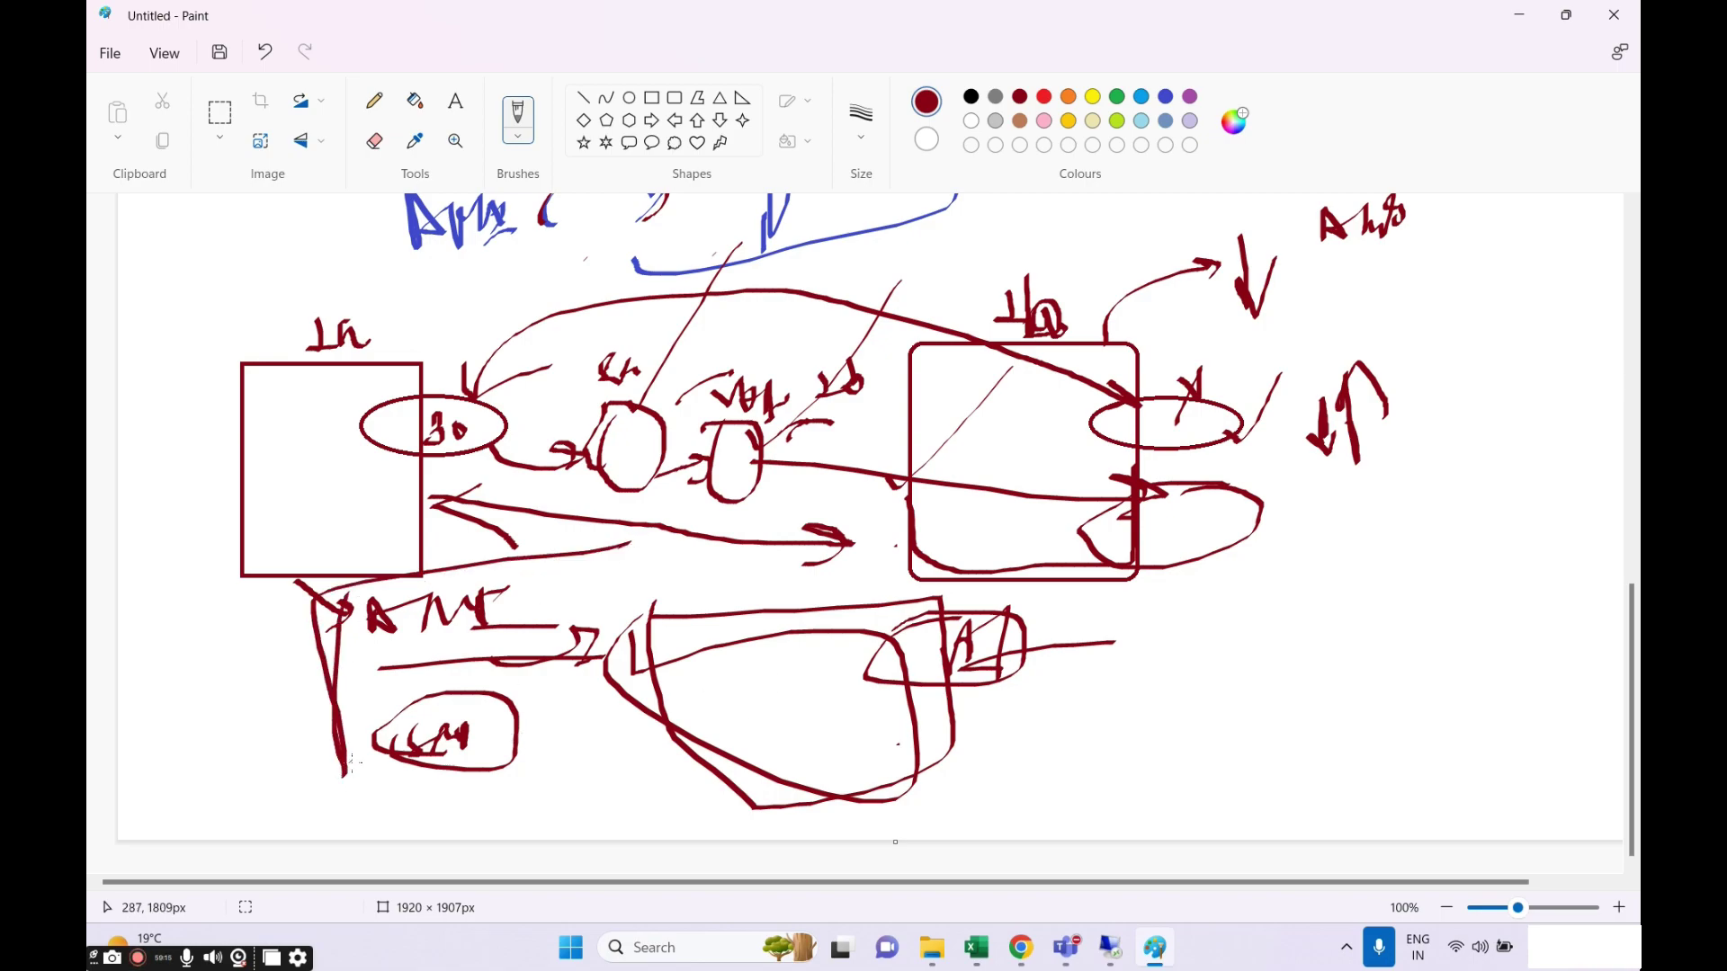
drag(350, 763, 675, 766)
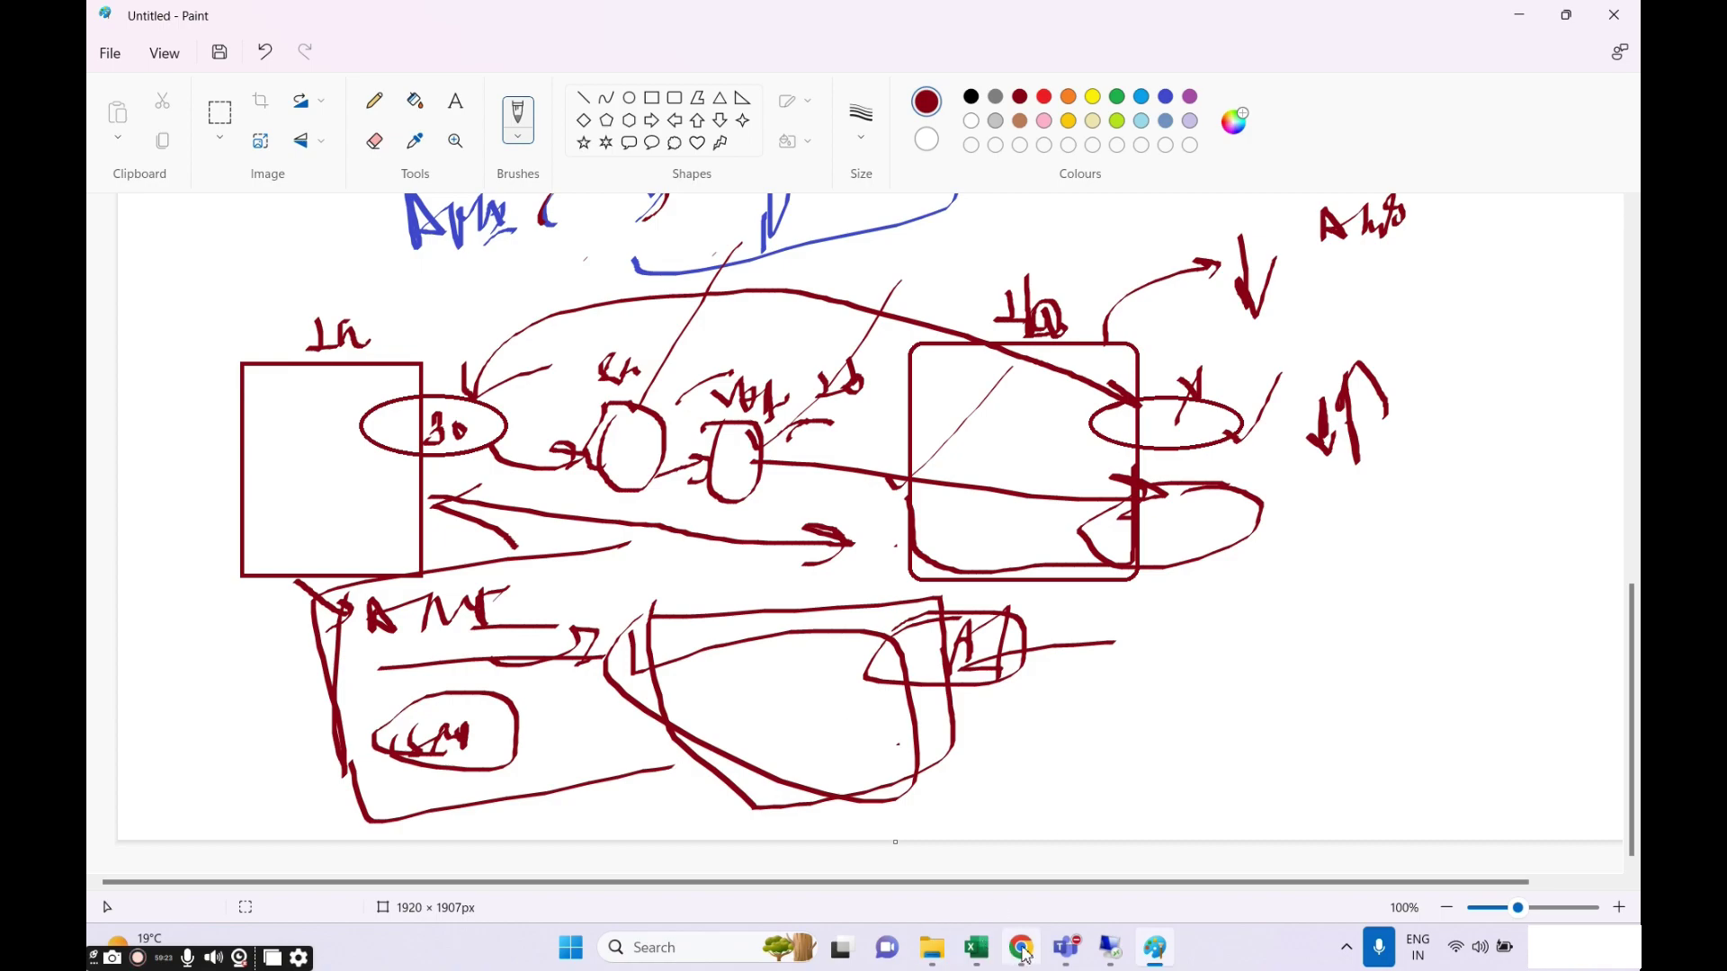
mouse_move(1023, 957)
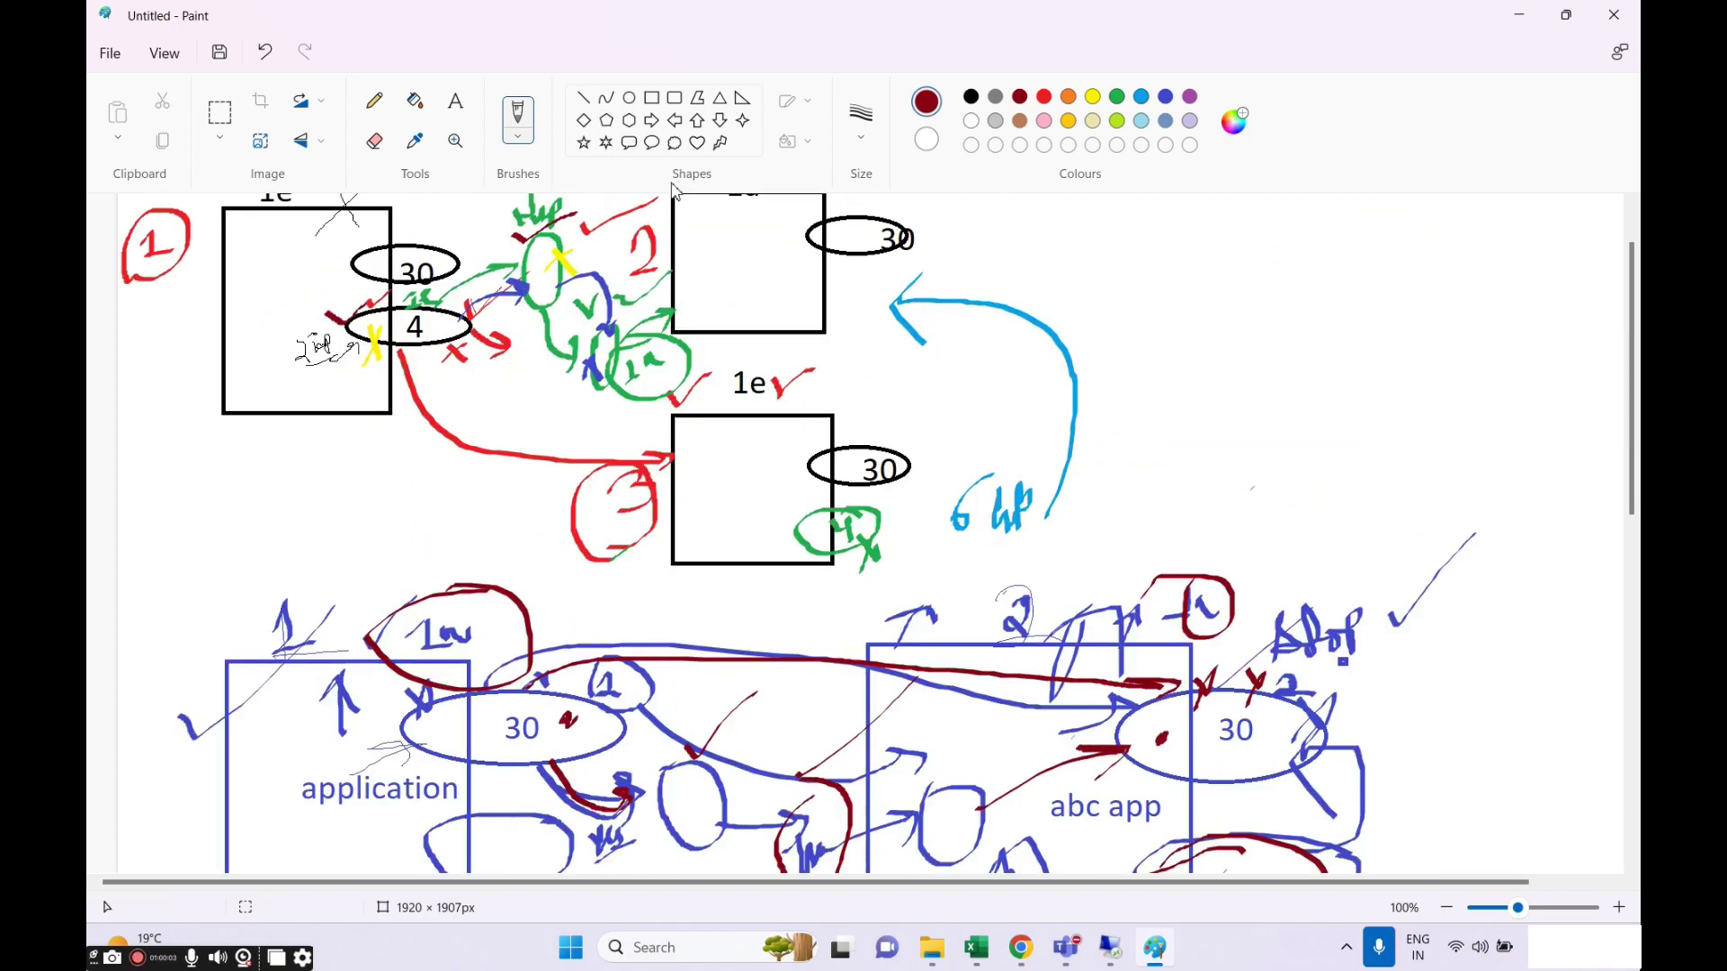
Scroll down the Paint canvas to review the diagrams, then switch to the EC2 Snapshots page in Chrome.
scroll(630, 345, down, 2)
scroll(630, 345, down, 7)
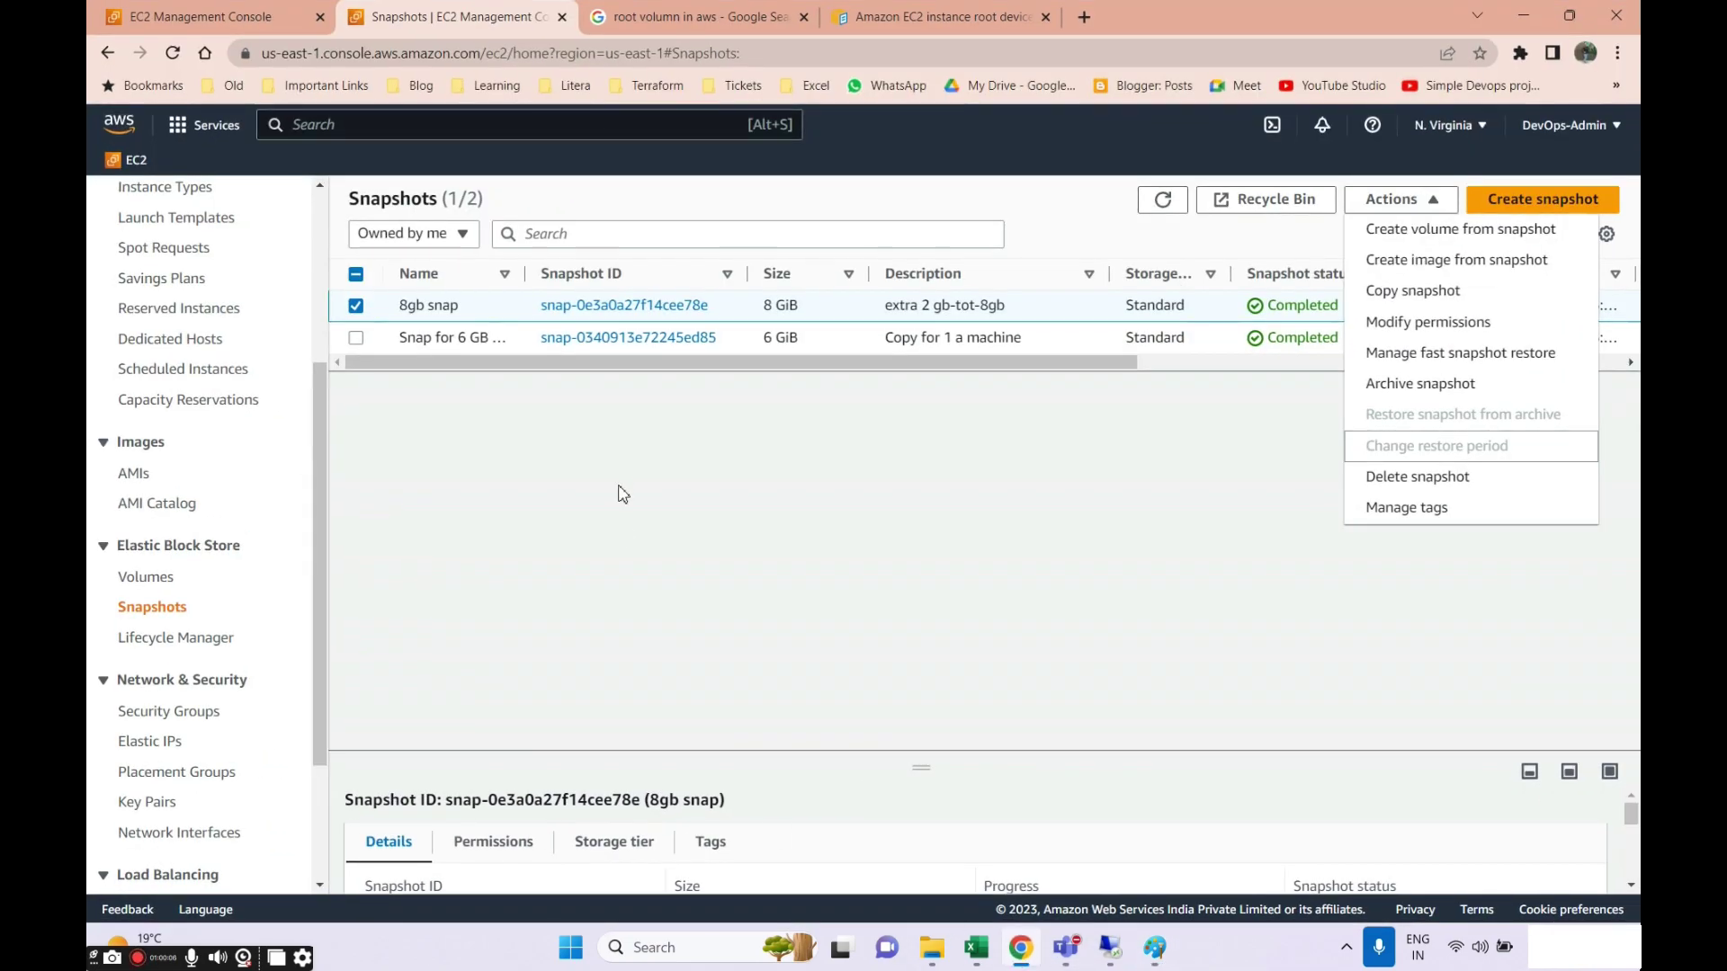
click(1018, 951)
Open Actions for the 8gb snap snapshot, enlarge its details panel, then bring up the Excel course tracker.
click(1081, 516)
click(1439, 201)
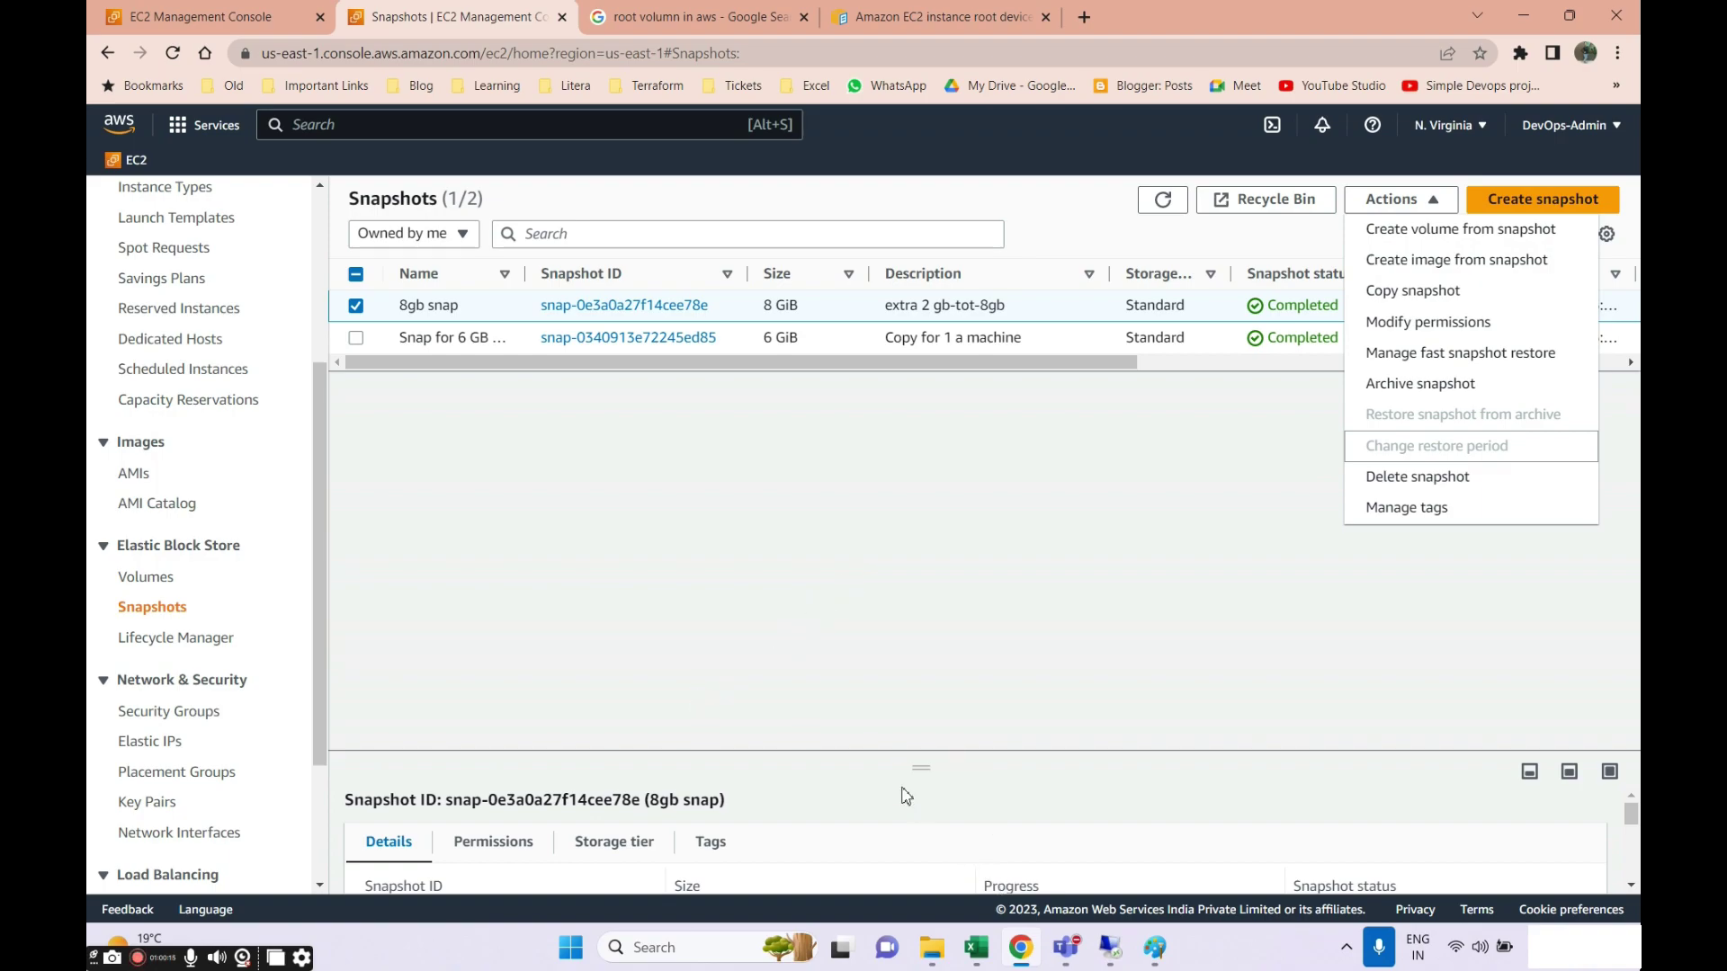
drag(871, 752, 871, 457)
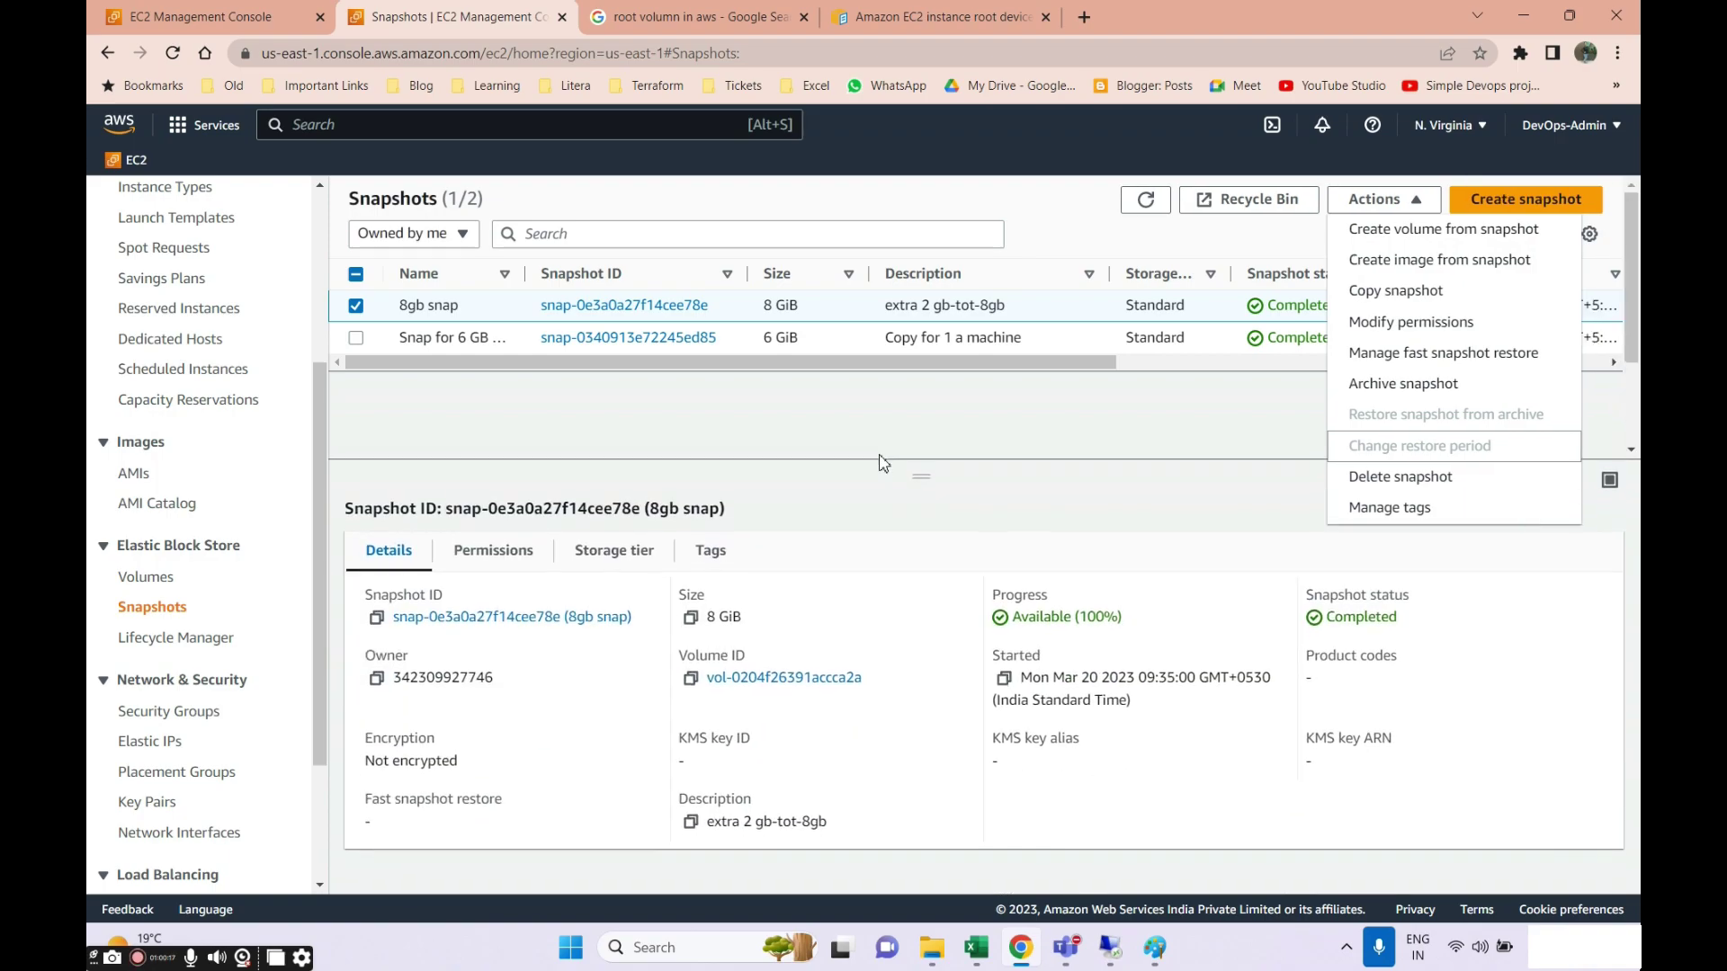
scroll(213, 482, down, 2)
click(977, 948)
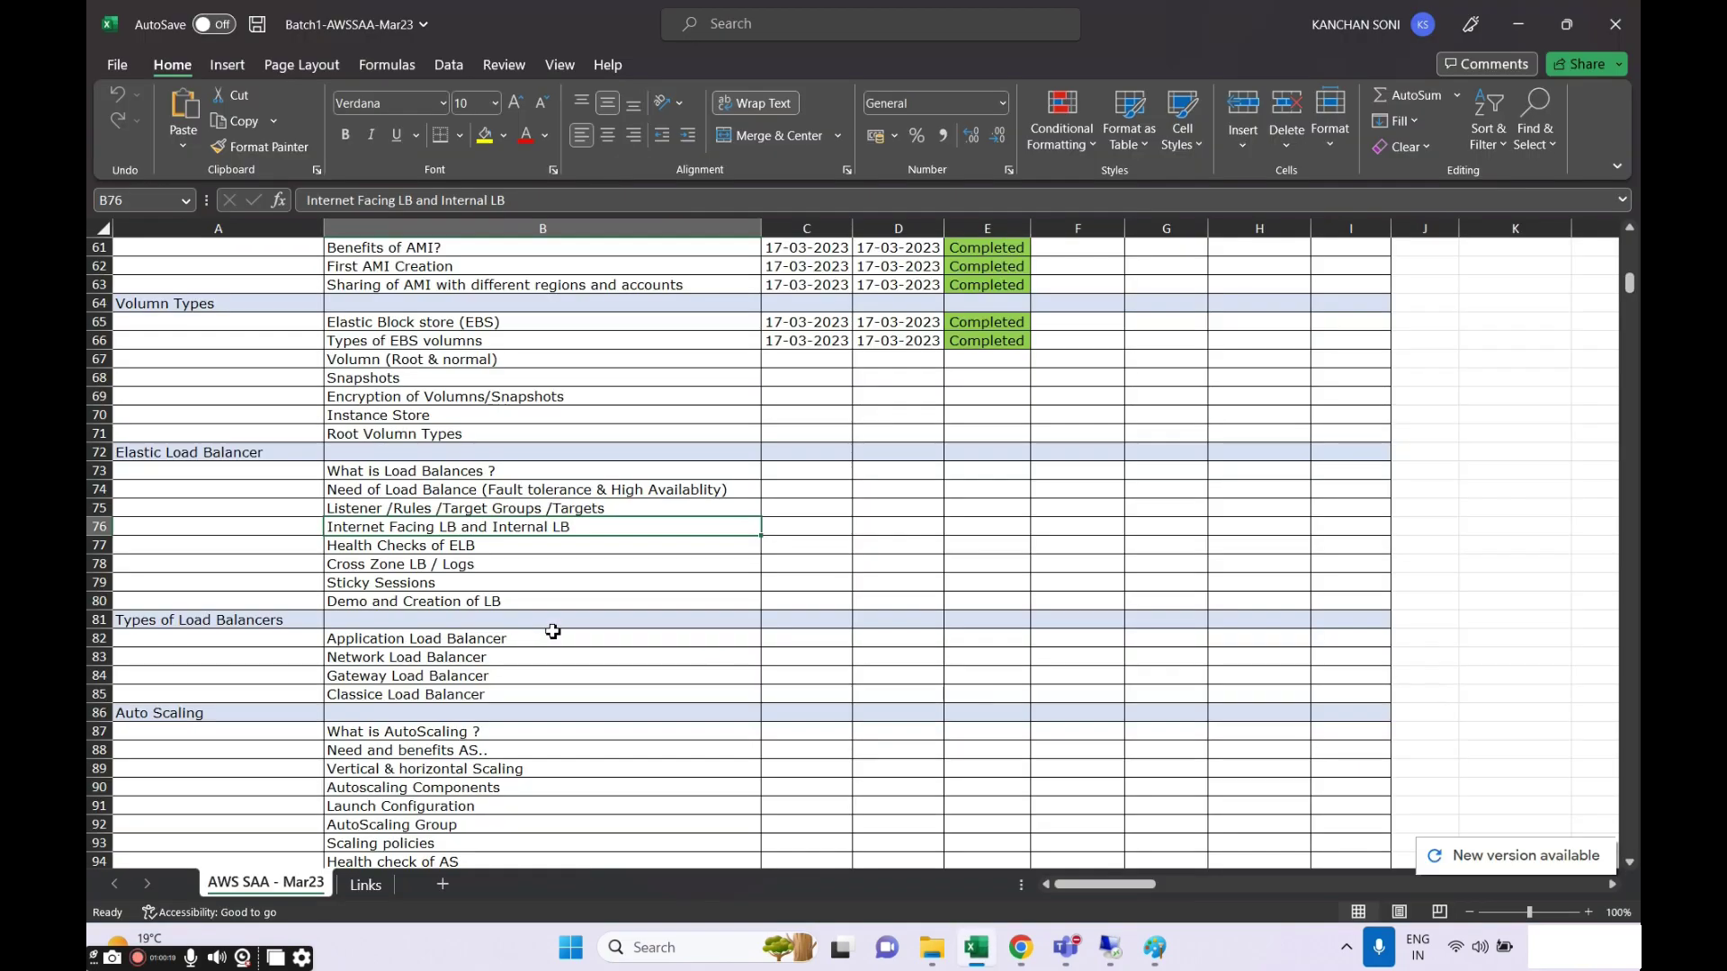
Point out the volume topics in B65:B71, such as Encryption, Root Volume Types and Instance Store, then return to Chrome.
click(419, 454)
click(400, 398)
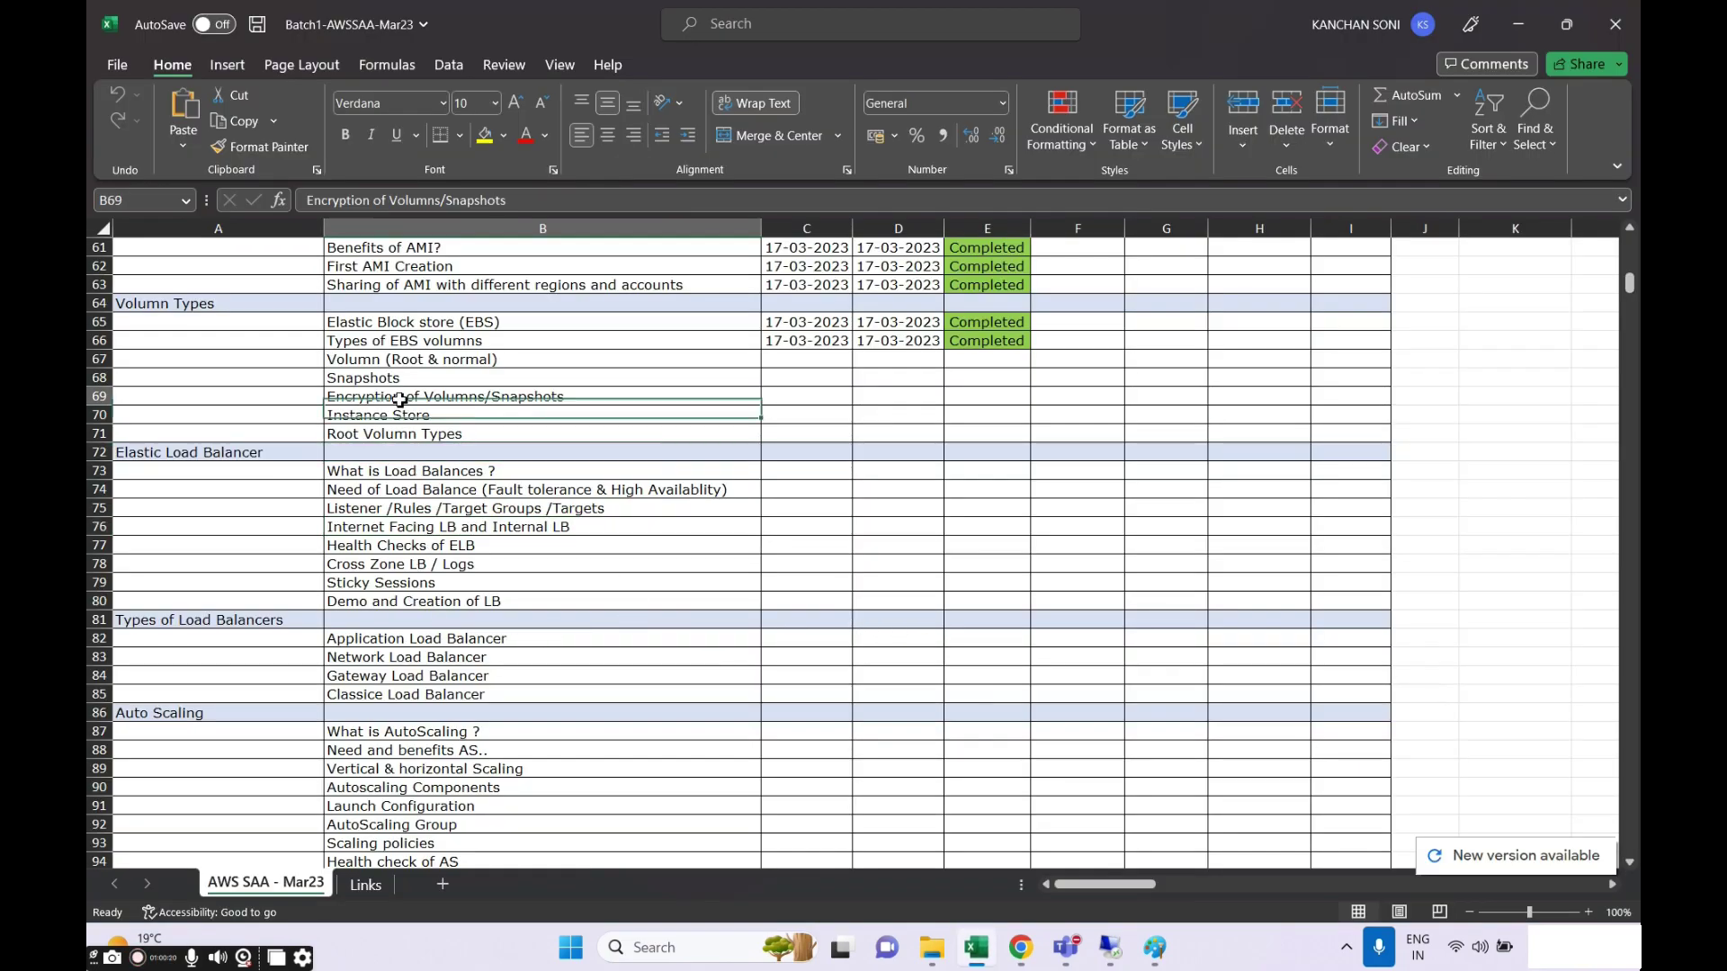
drag(389, 324, 397, 397)
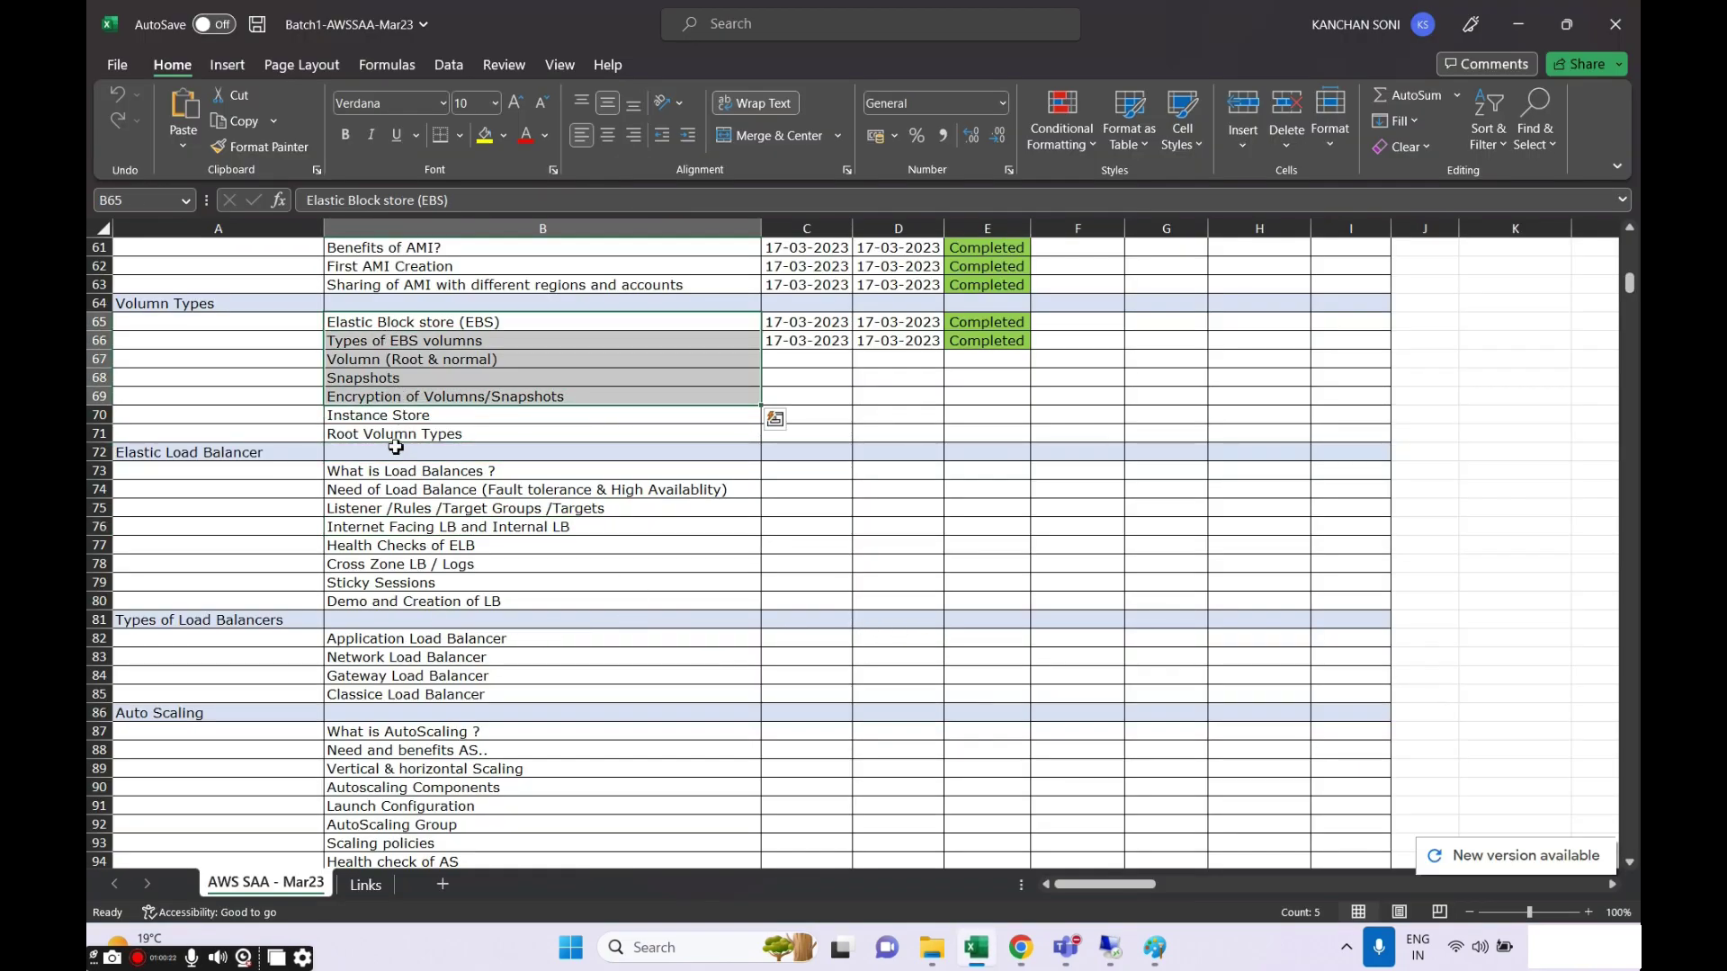
click(396, 435)
click(392, 414)
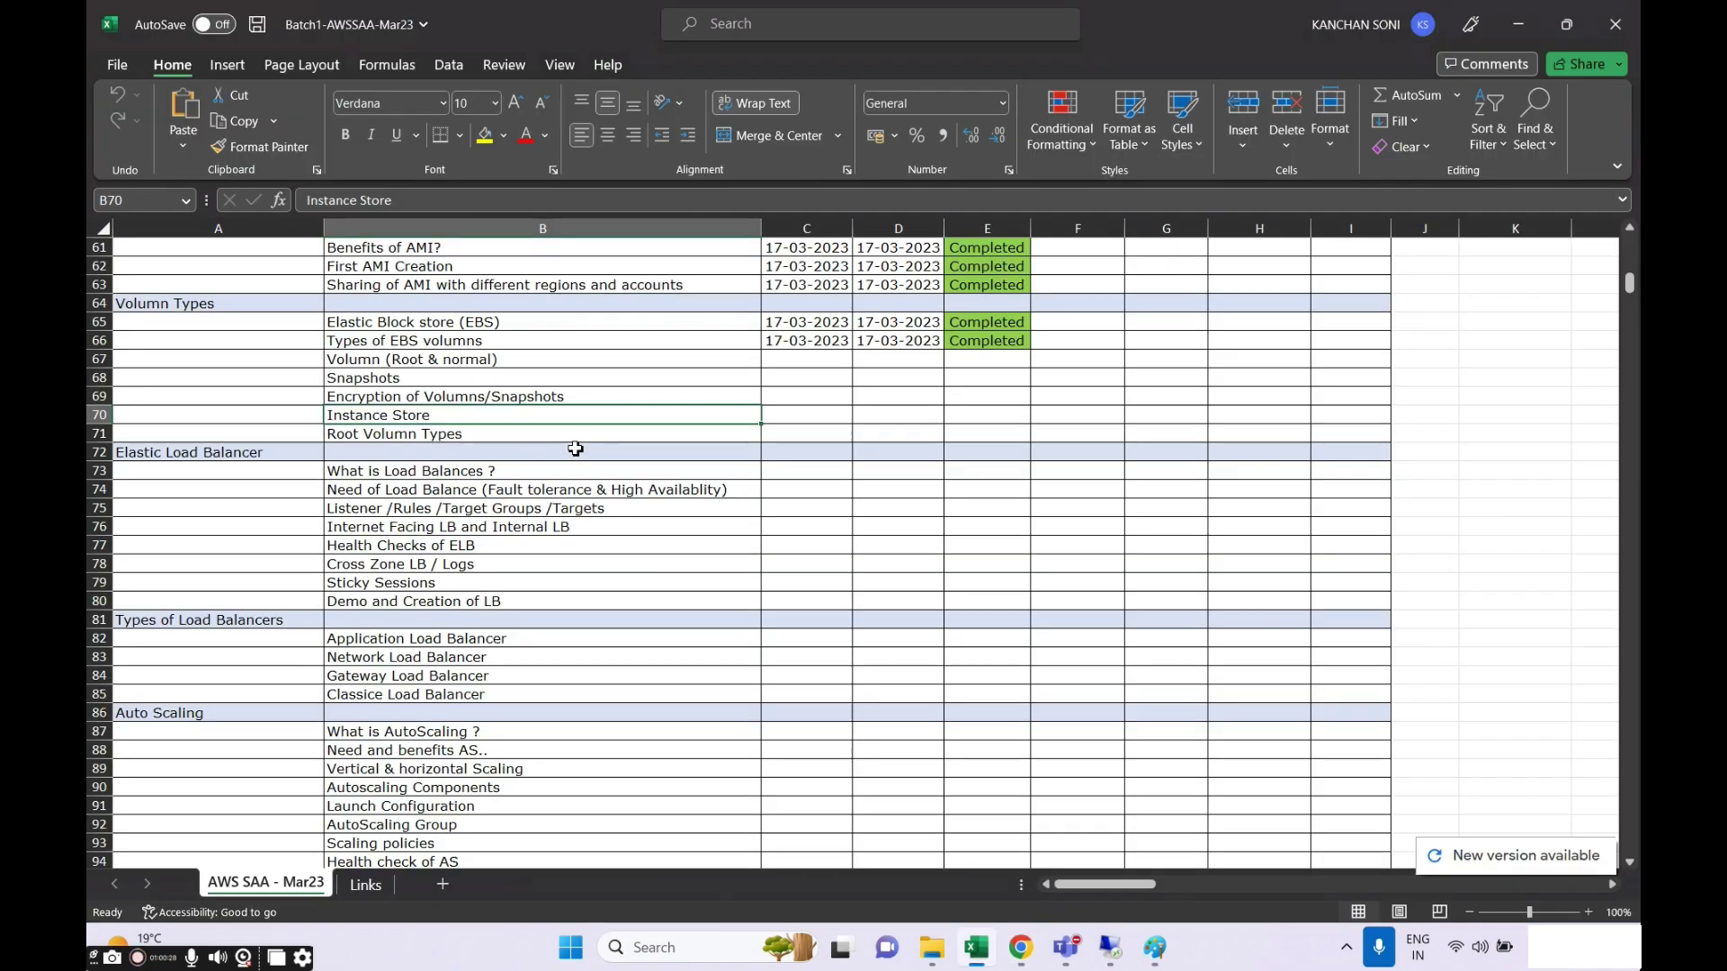
click(1021, 947)
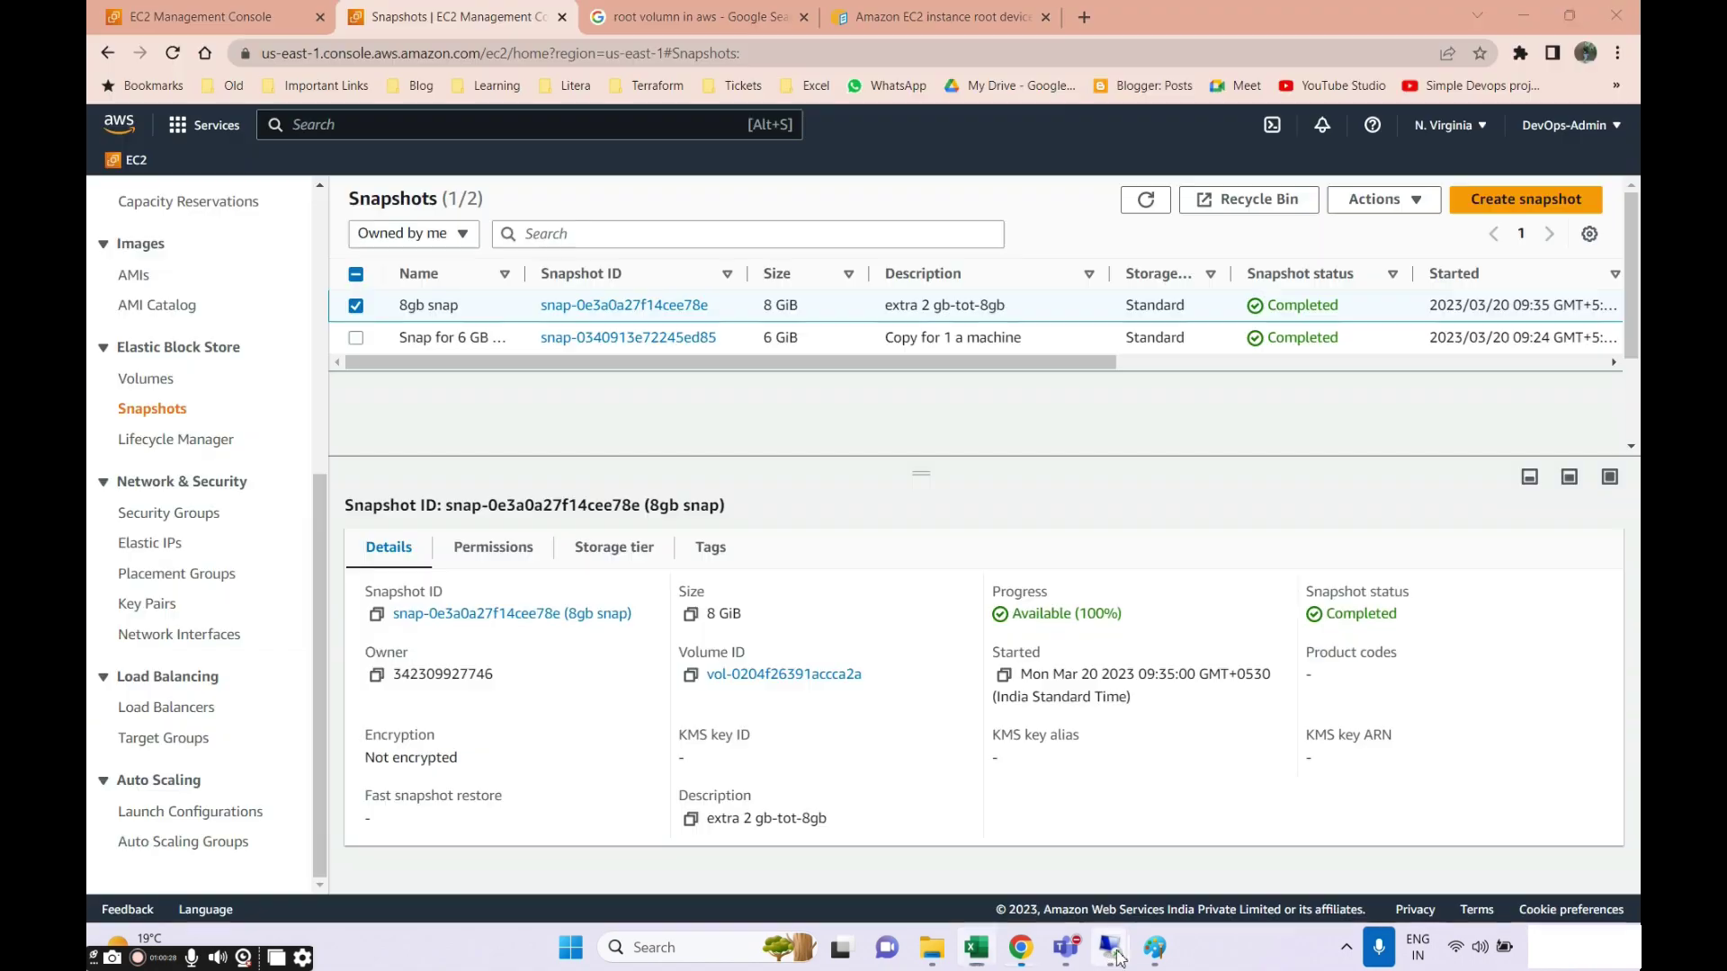
Start a new blank Paint canvas, discarding the old drawing without saving.
click(1155, 948)
click(121, 61)
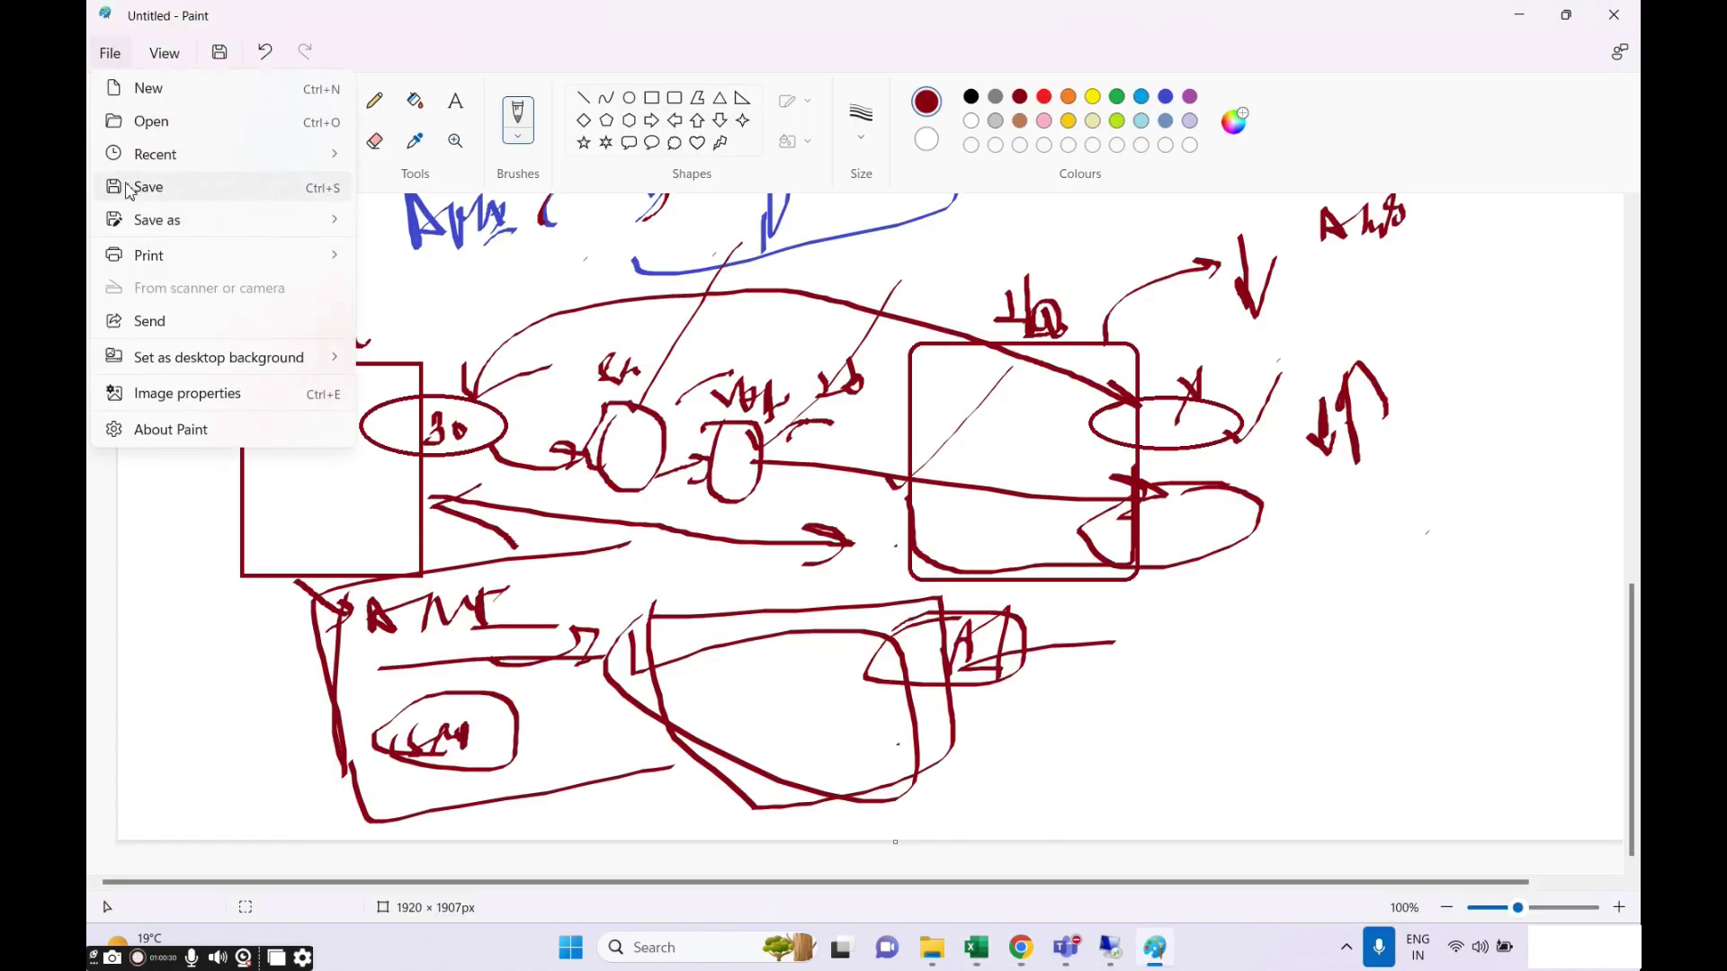
click(158, 86)
click(891, 522)
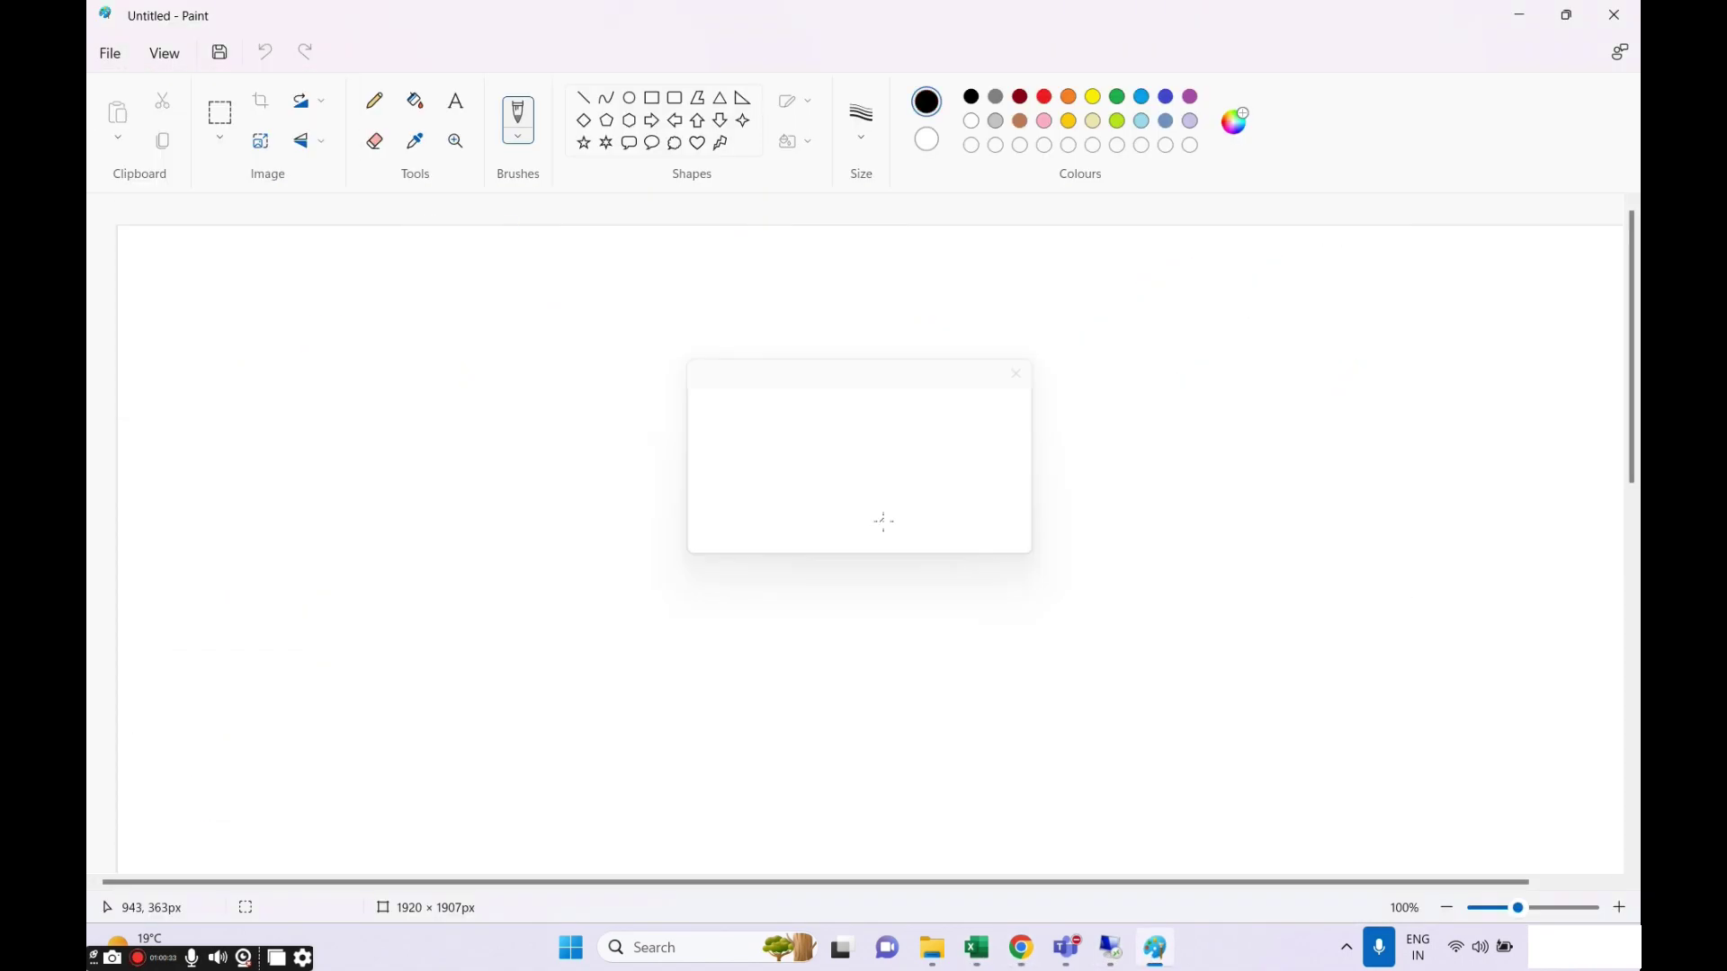
Draw a black square with a small ellipse across its right edge, then open the EC2 root device docs.
click(653, 97)
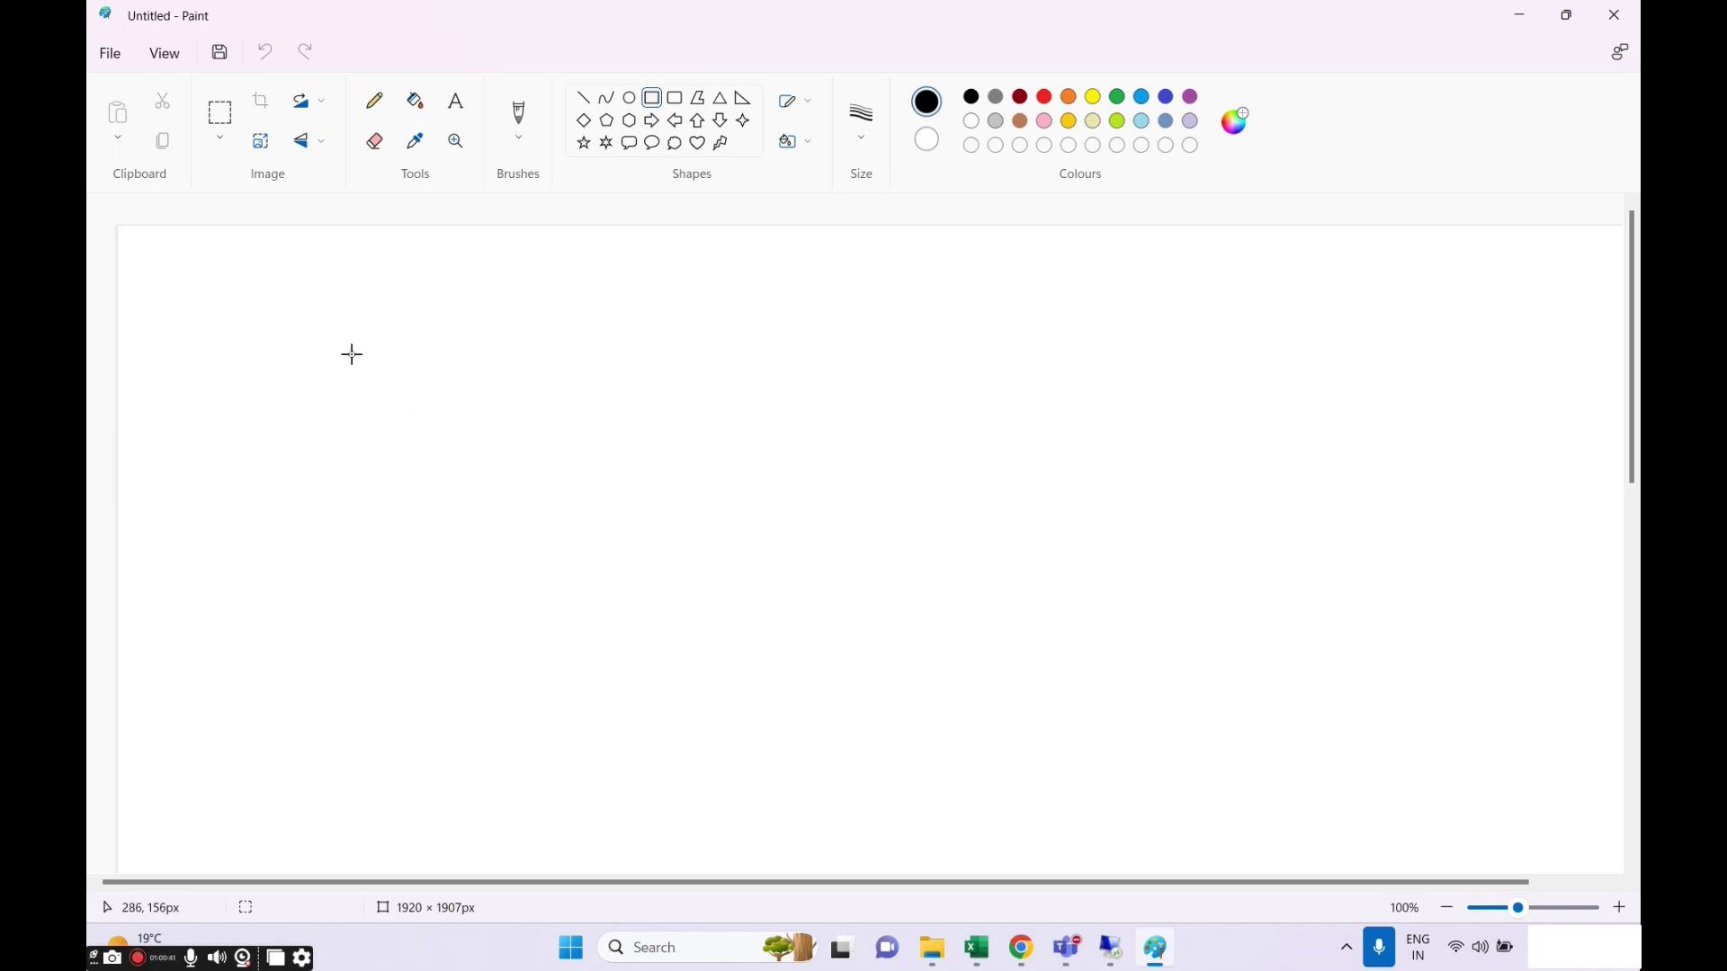
drag(302, 303, 531, 534)
click(549, 270)
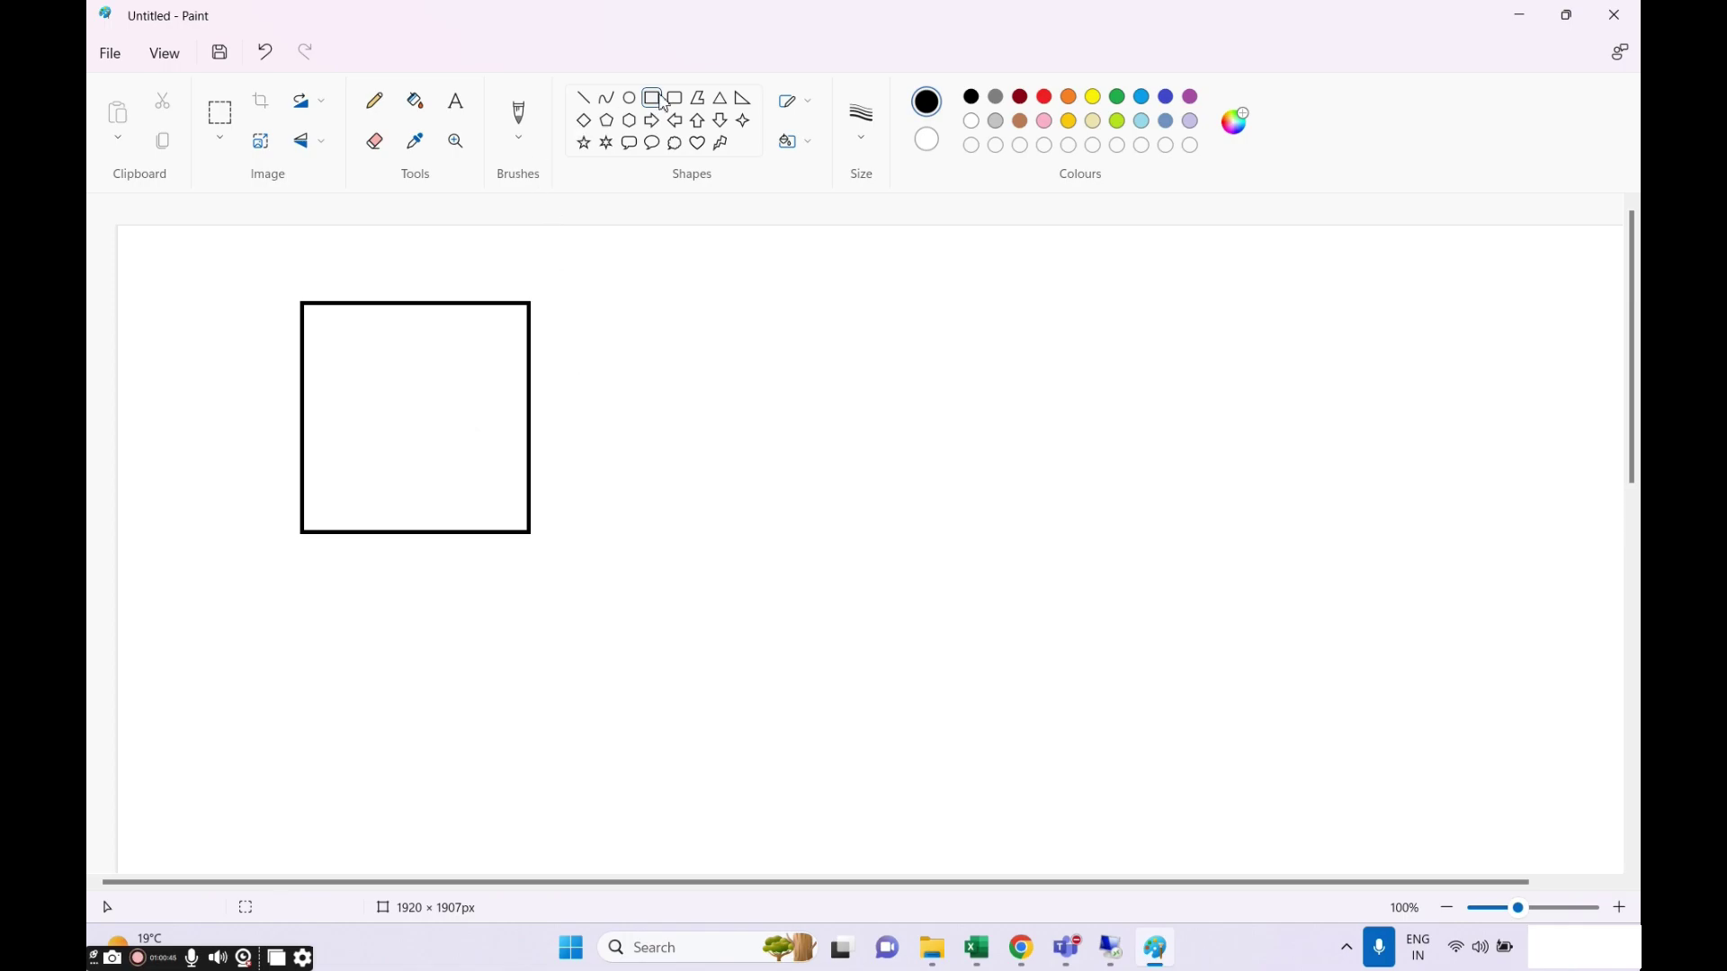
click(630, 98)
drag(491, 327, 603, 372)
click(612, 428)
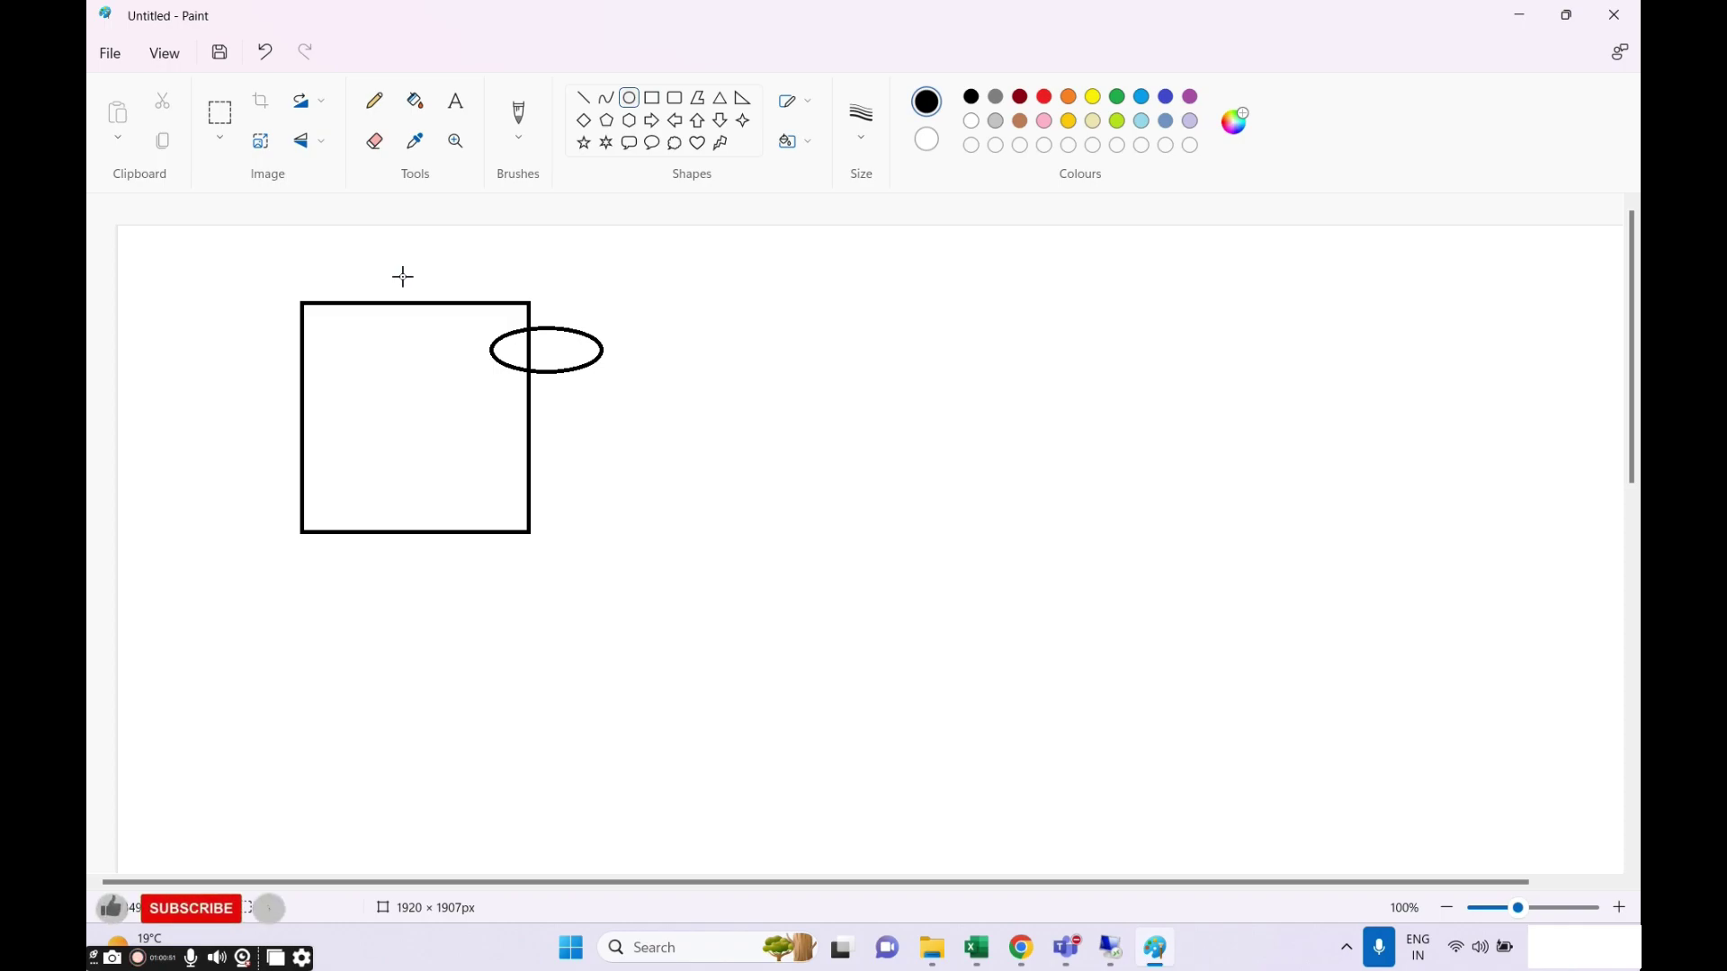
click(1021, 948)
click(933, 20)
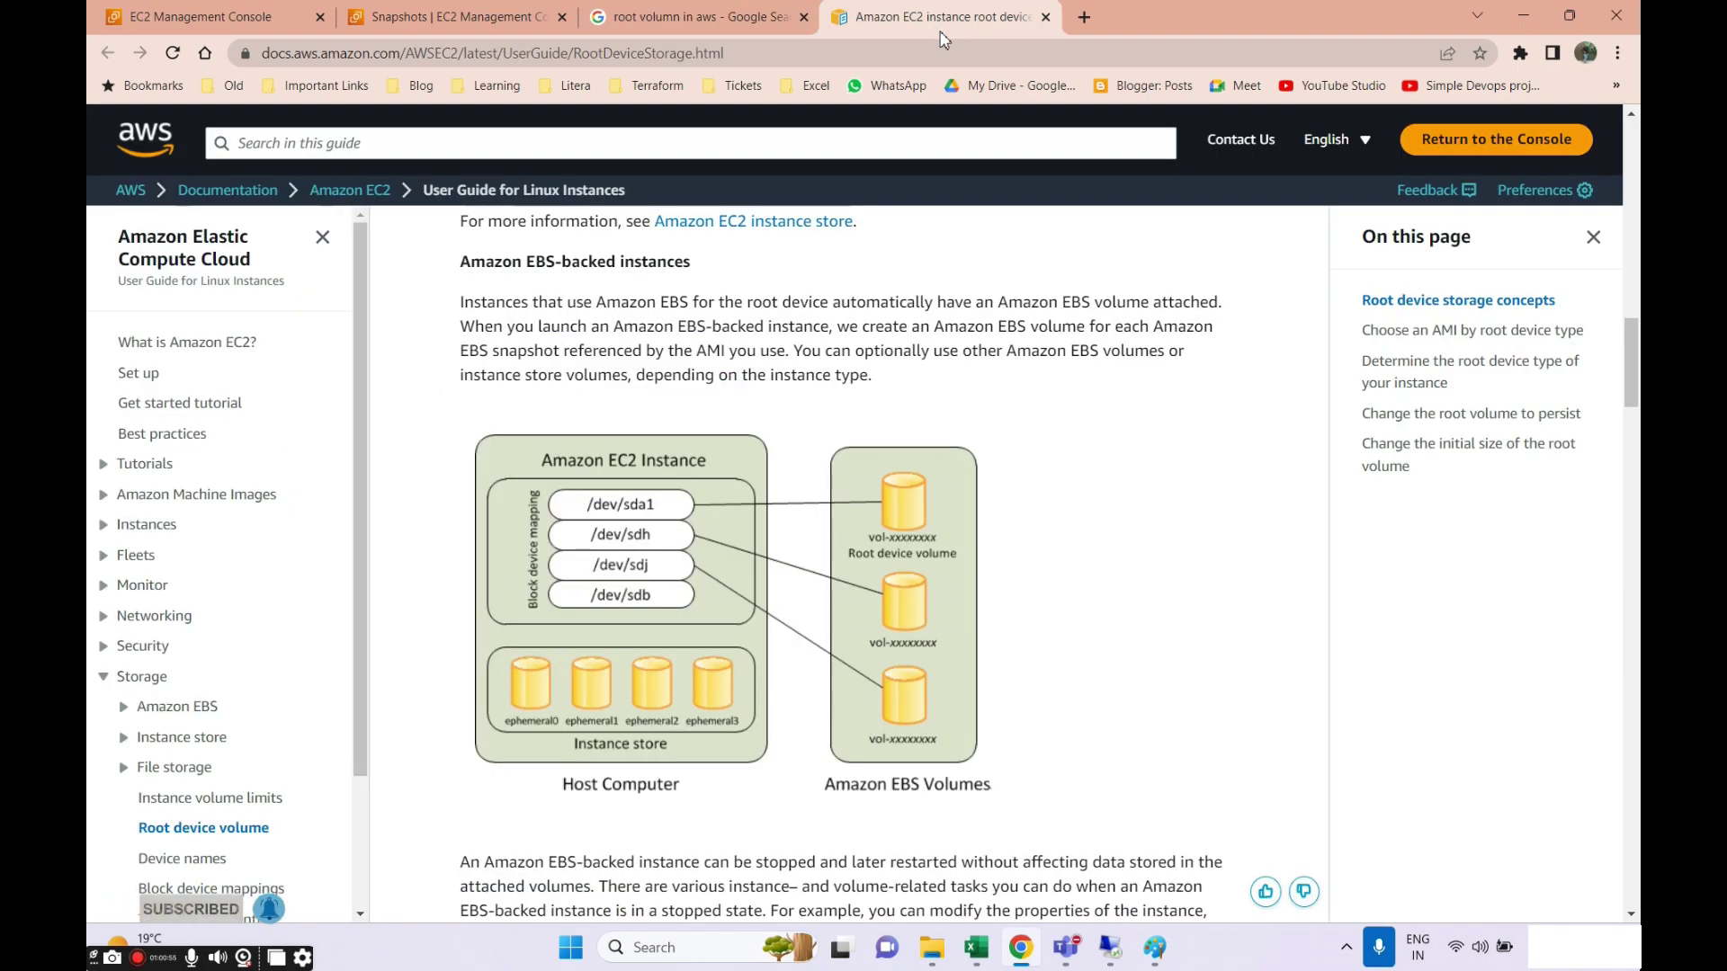
Read the root device docs, highlighting the sentences on the two AMI types and EBS versus instance store.
scroll(938, 418, up, 3)
scroll(940, 421, down, 4)
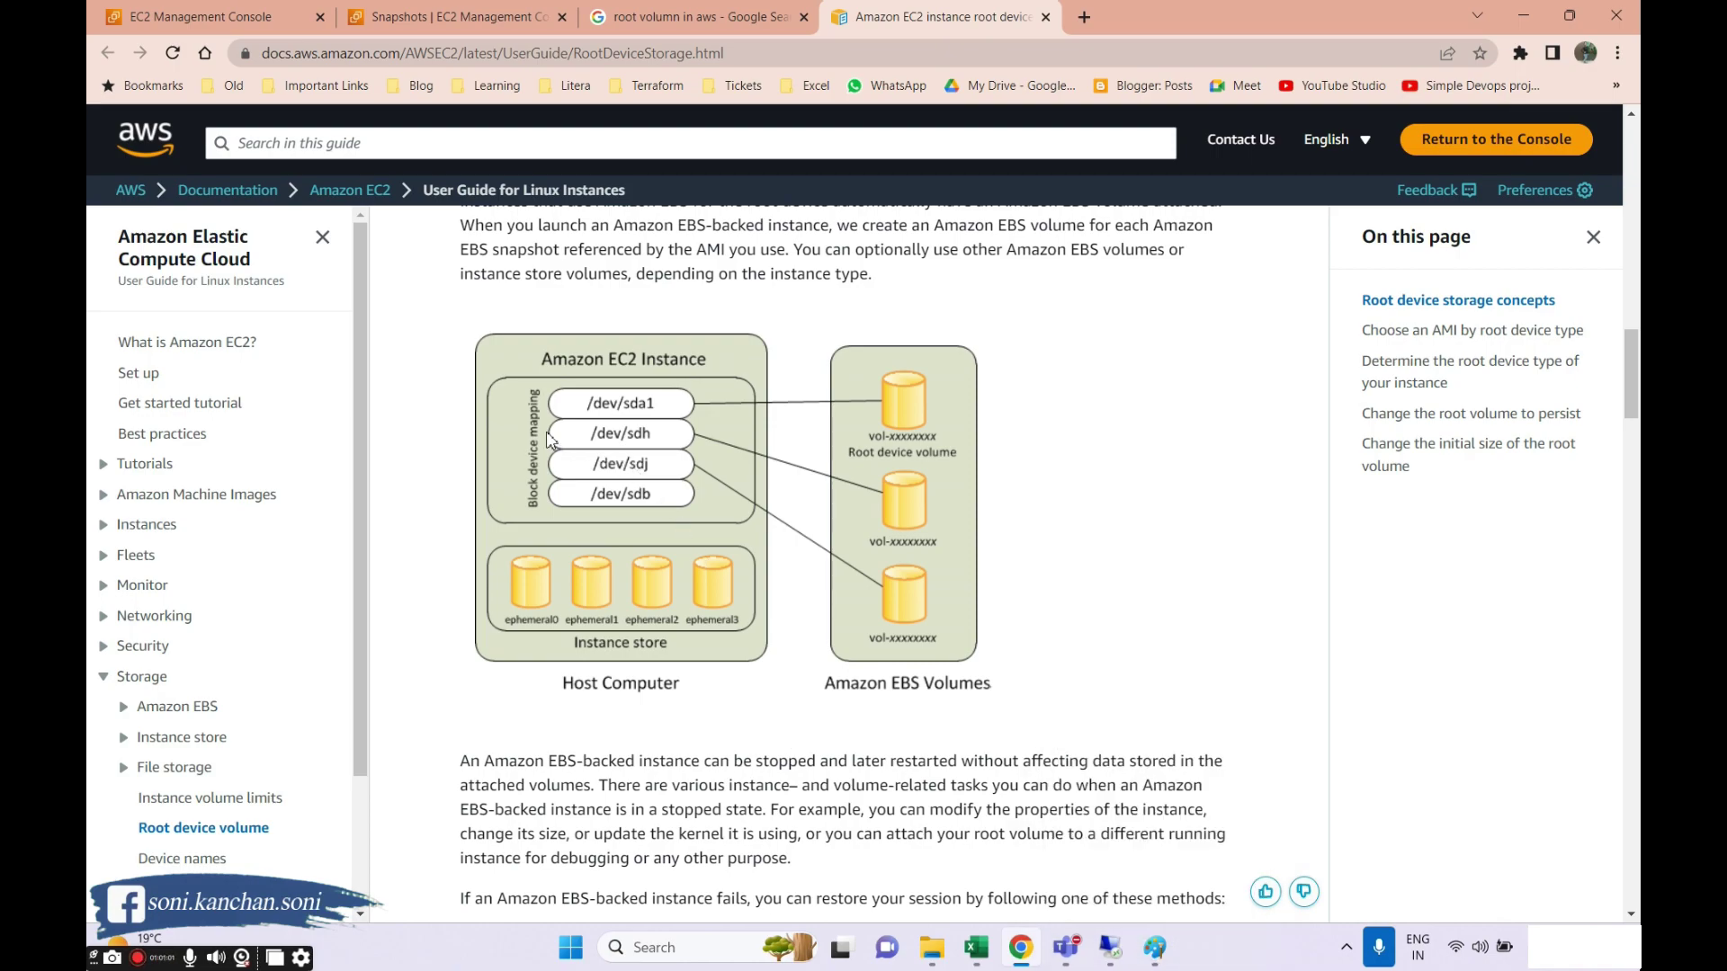
scroll(601, 559, up, 5)
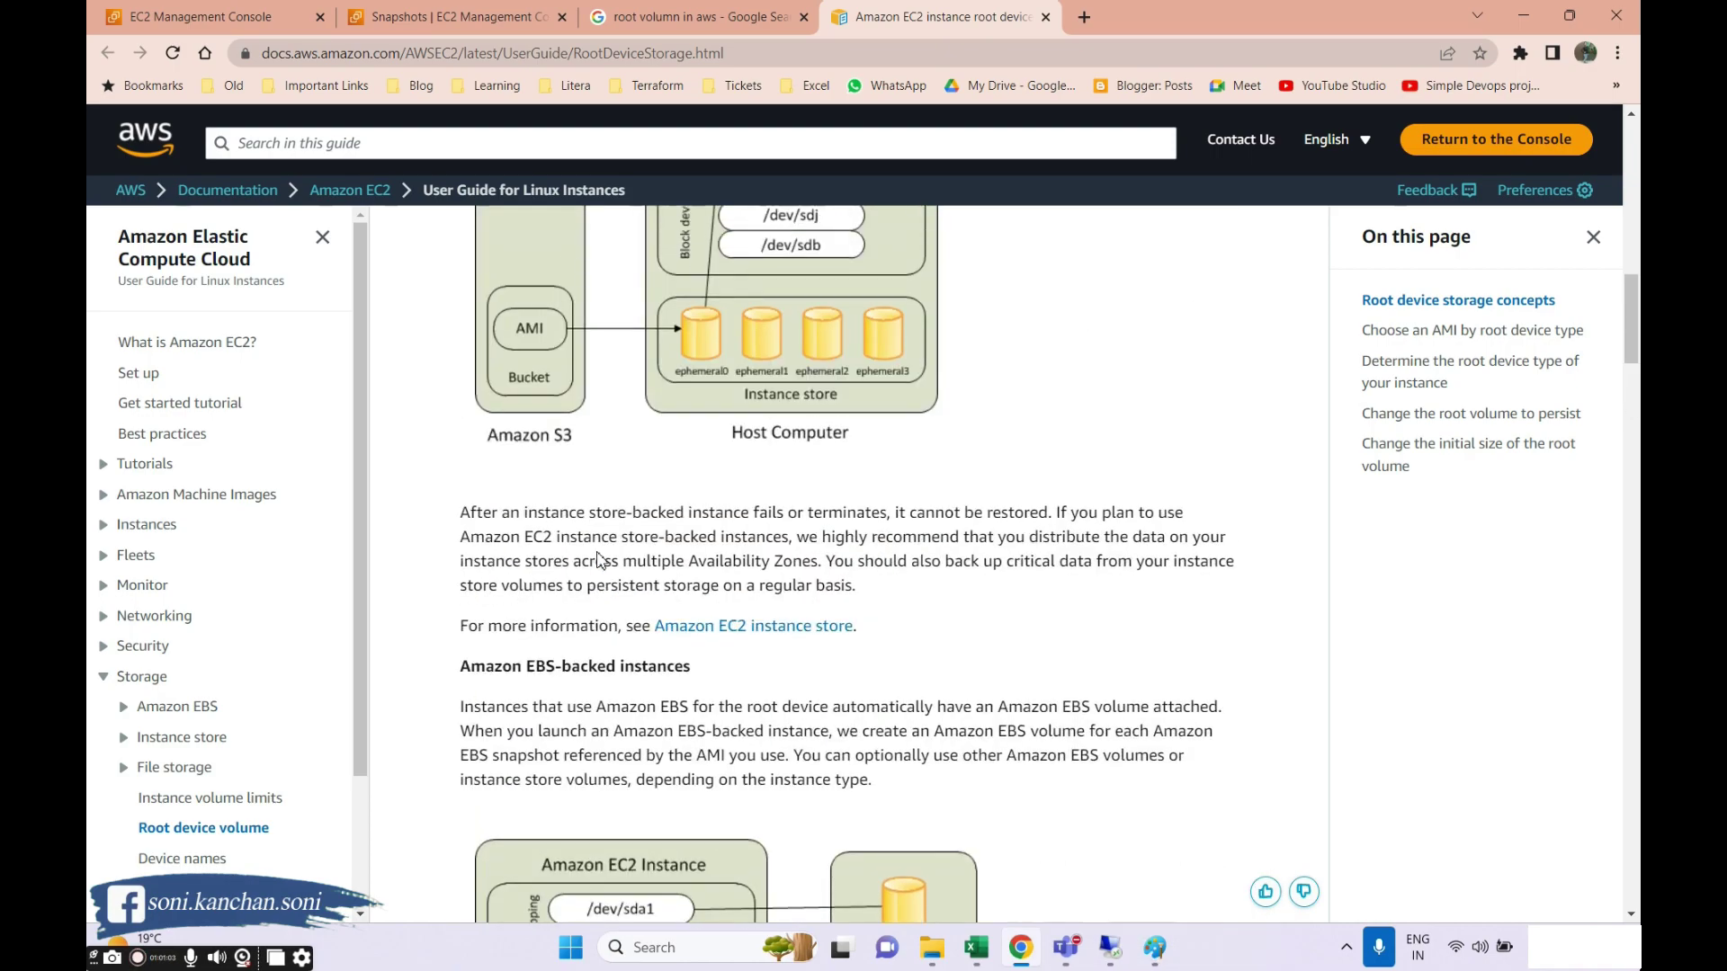
scroll(575, 578, up, 10)
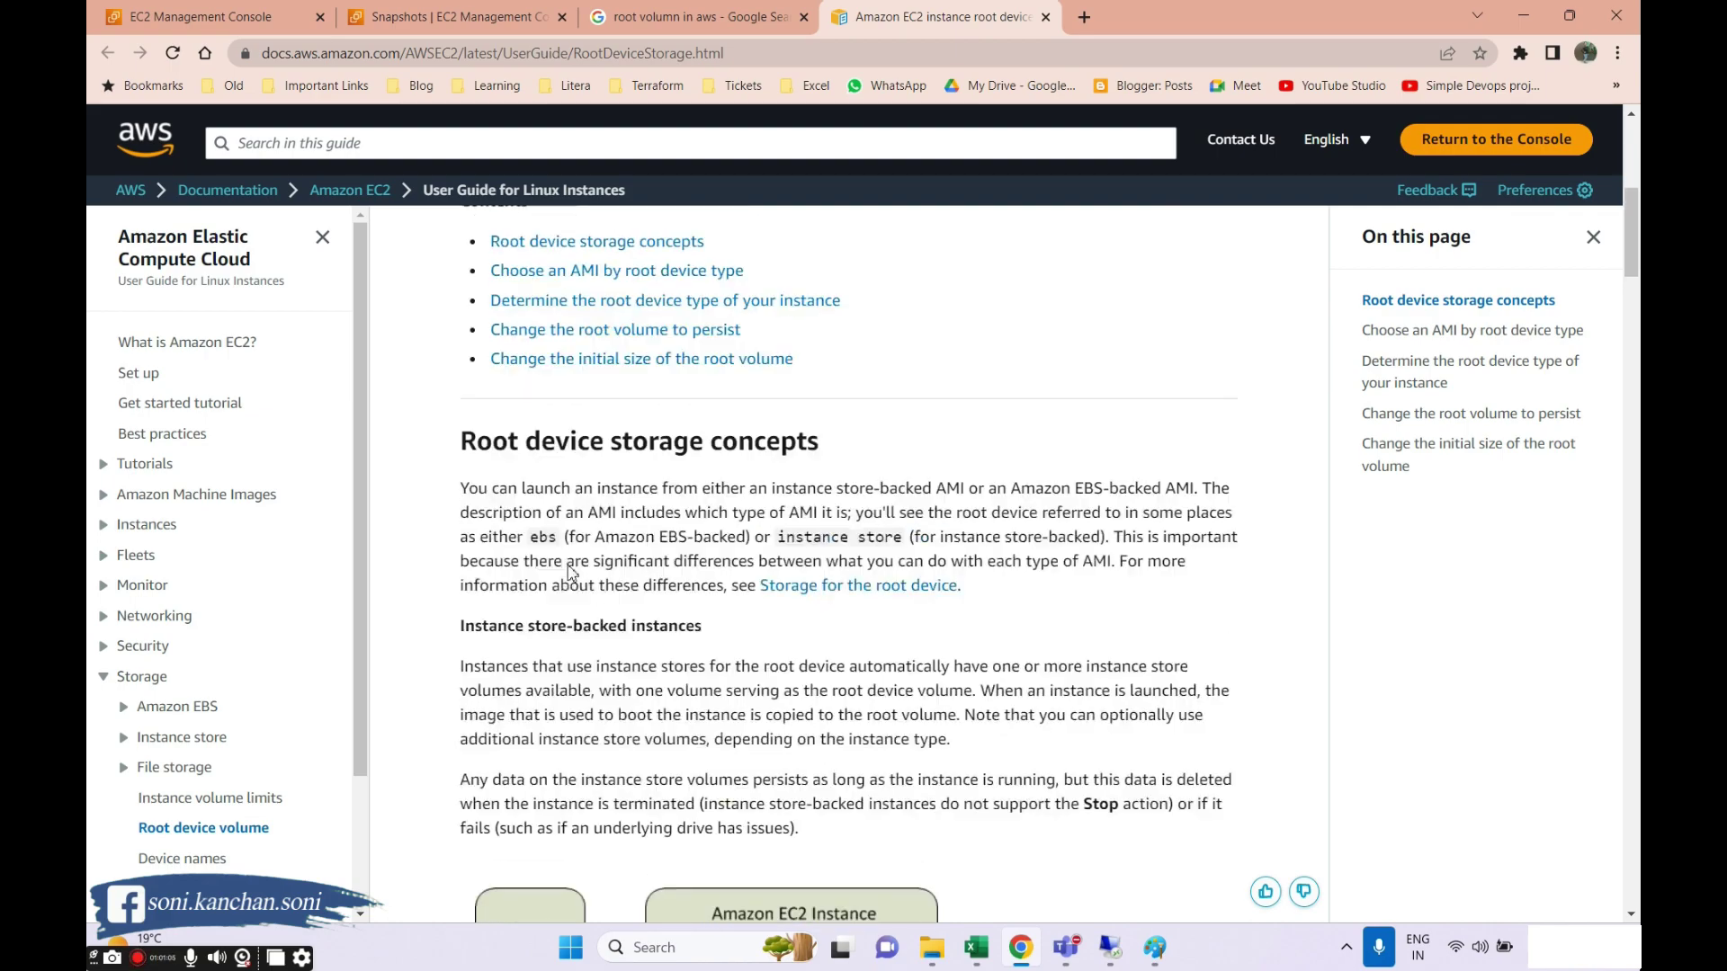
drag(476, 603, 1199, 600)
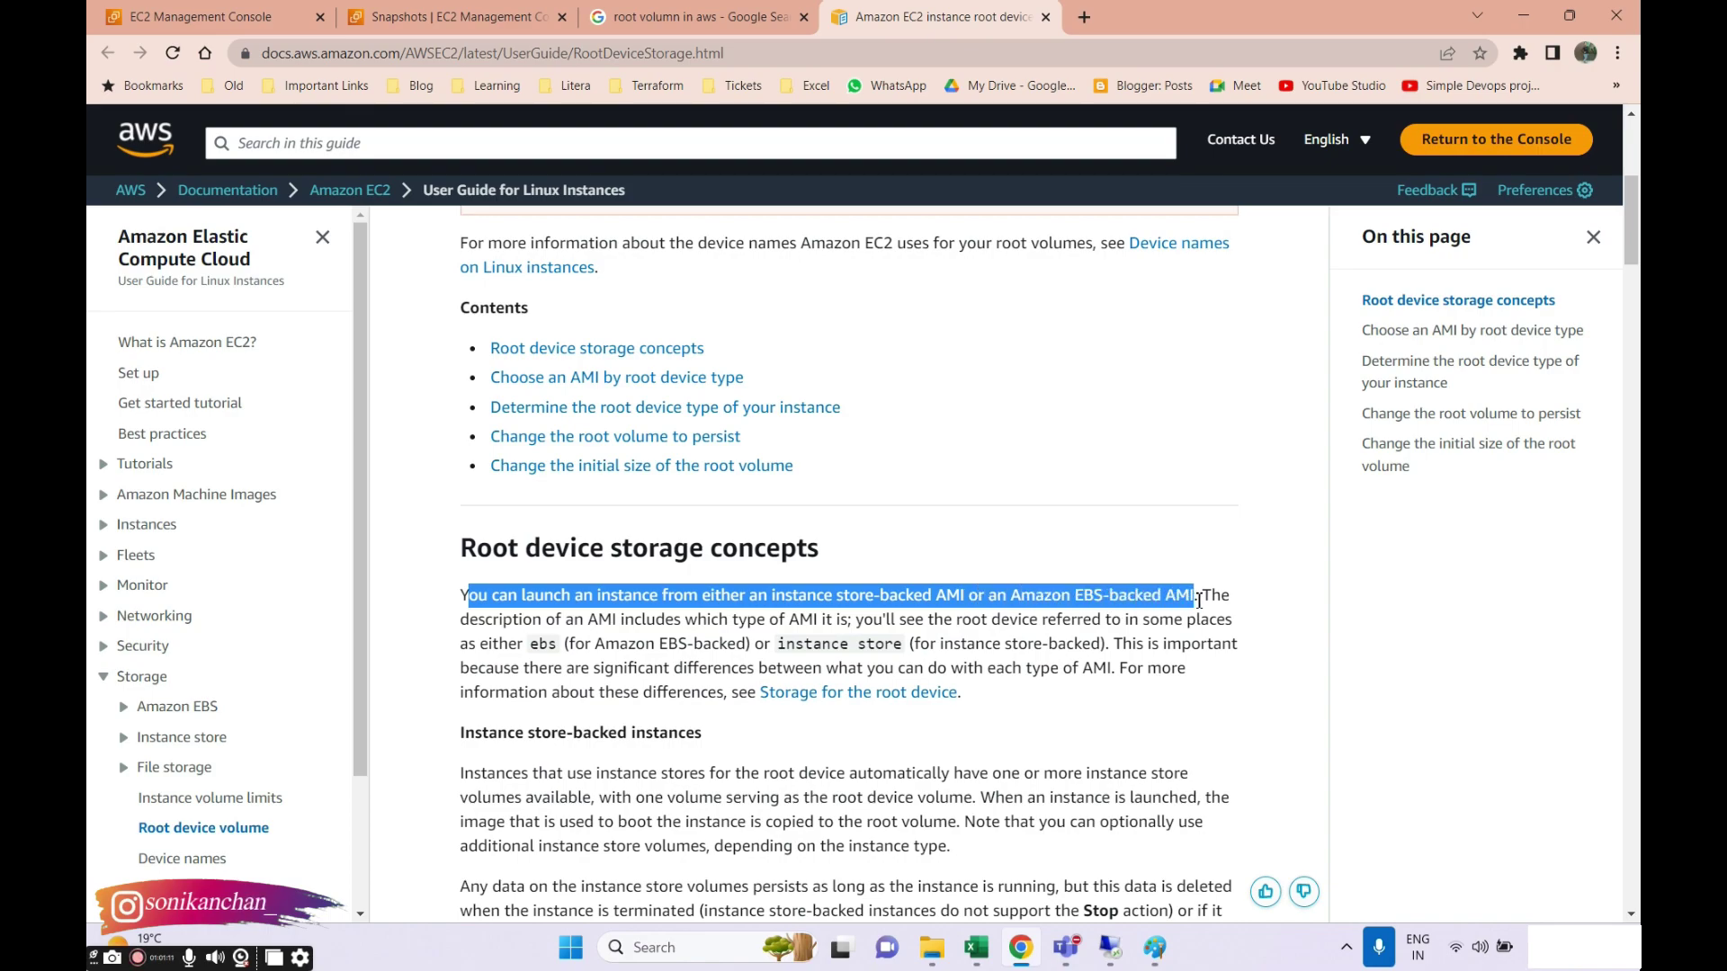
drag(779, 644, 1048, 621)
click(1101, 677)
scroll(1088, 701, down, 3)
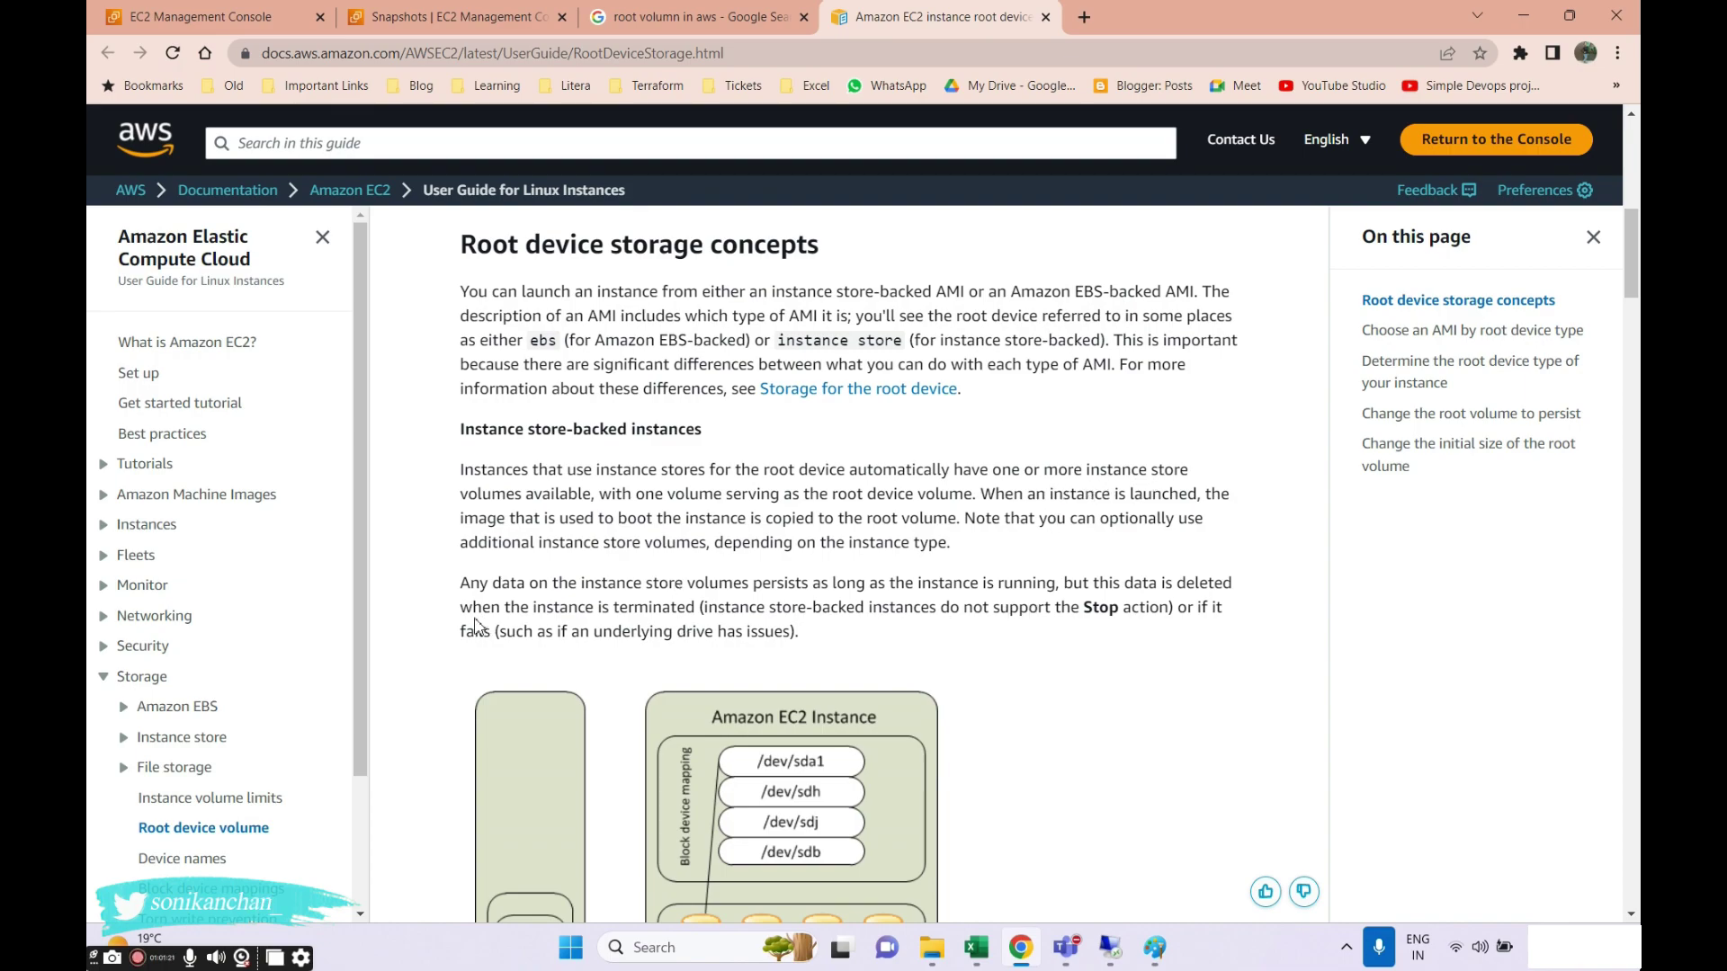
Back in Paint, draw a tall black rectangle to the right of the square.
click(1155, 947)
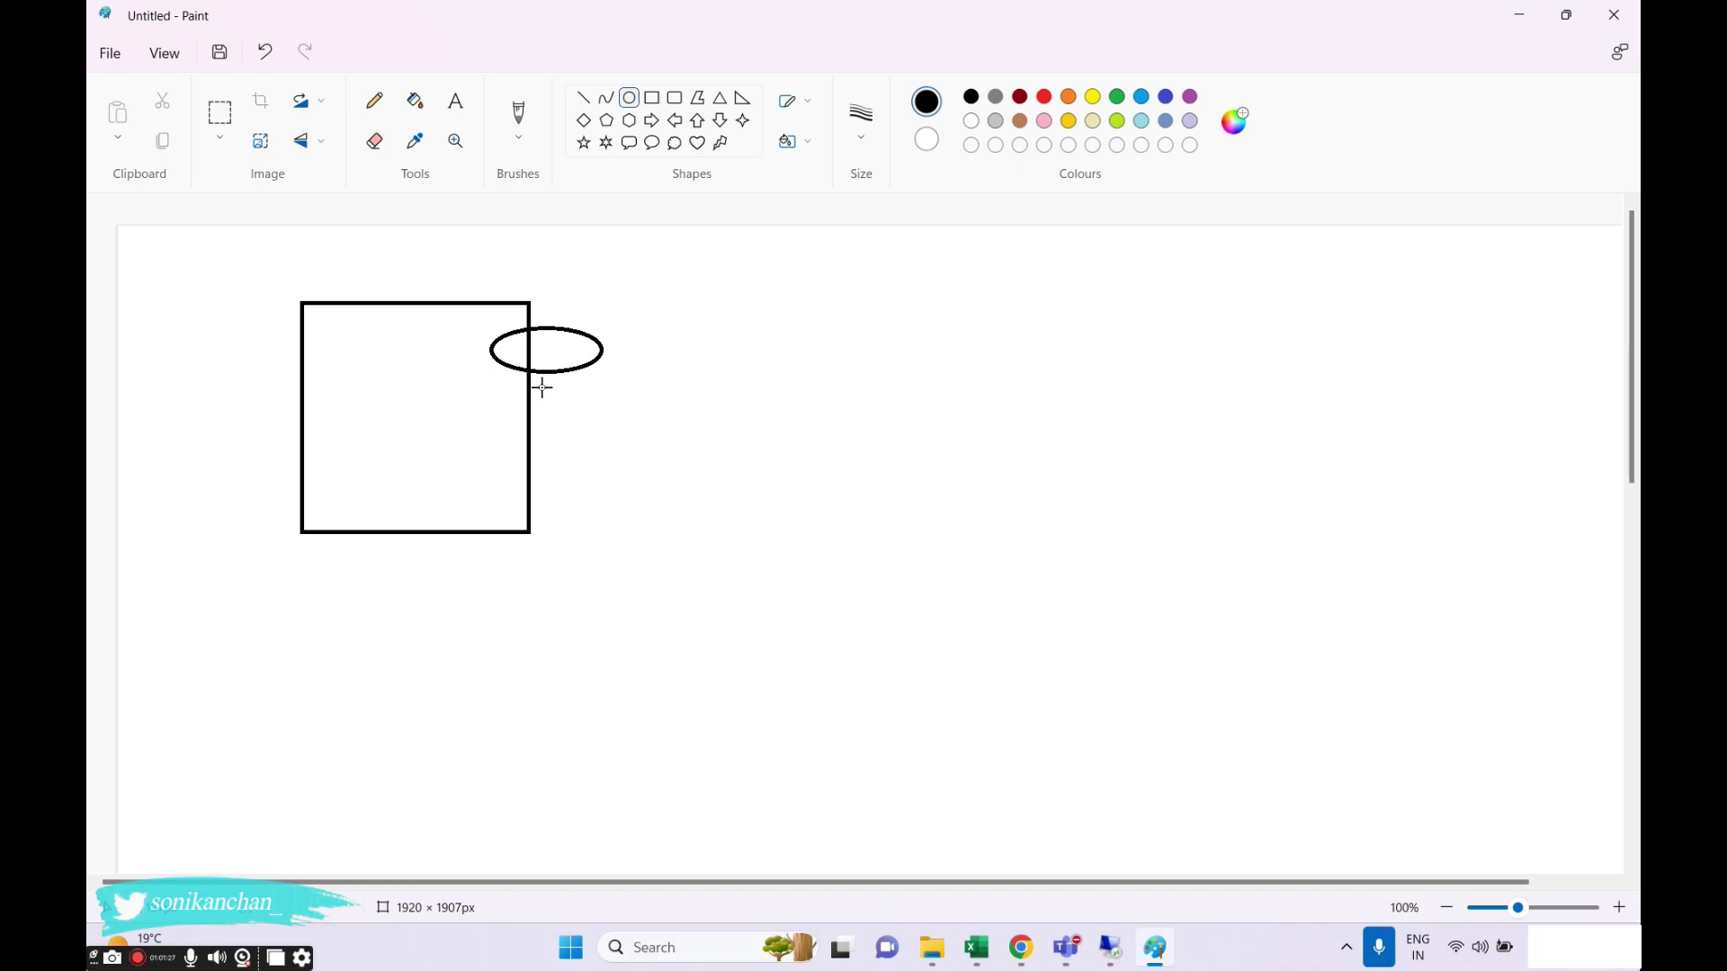
click(652, 98)
mouse_move(792, 278)
mouse_down()
mouse_move(1142, 698)
mouse_move(1024, 717)
mouse_up()
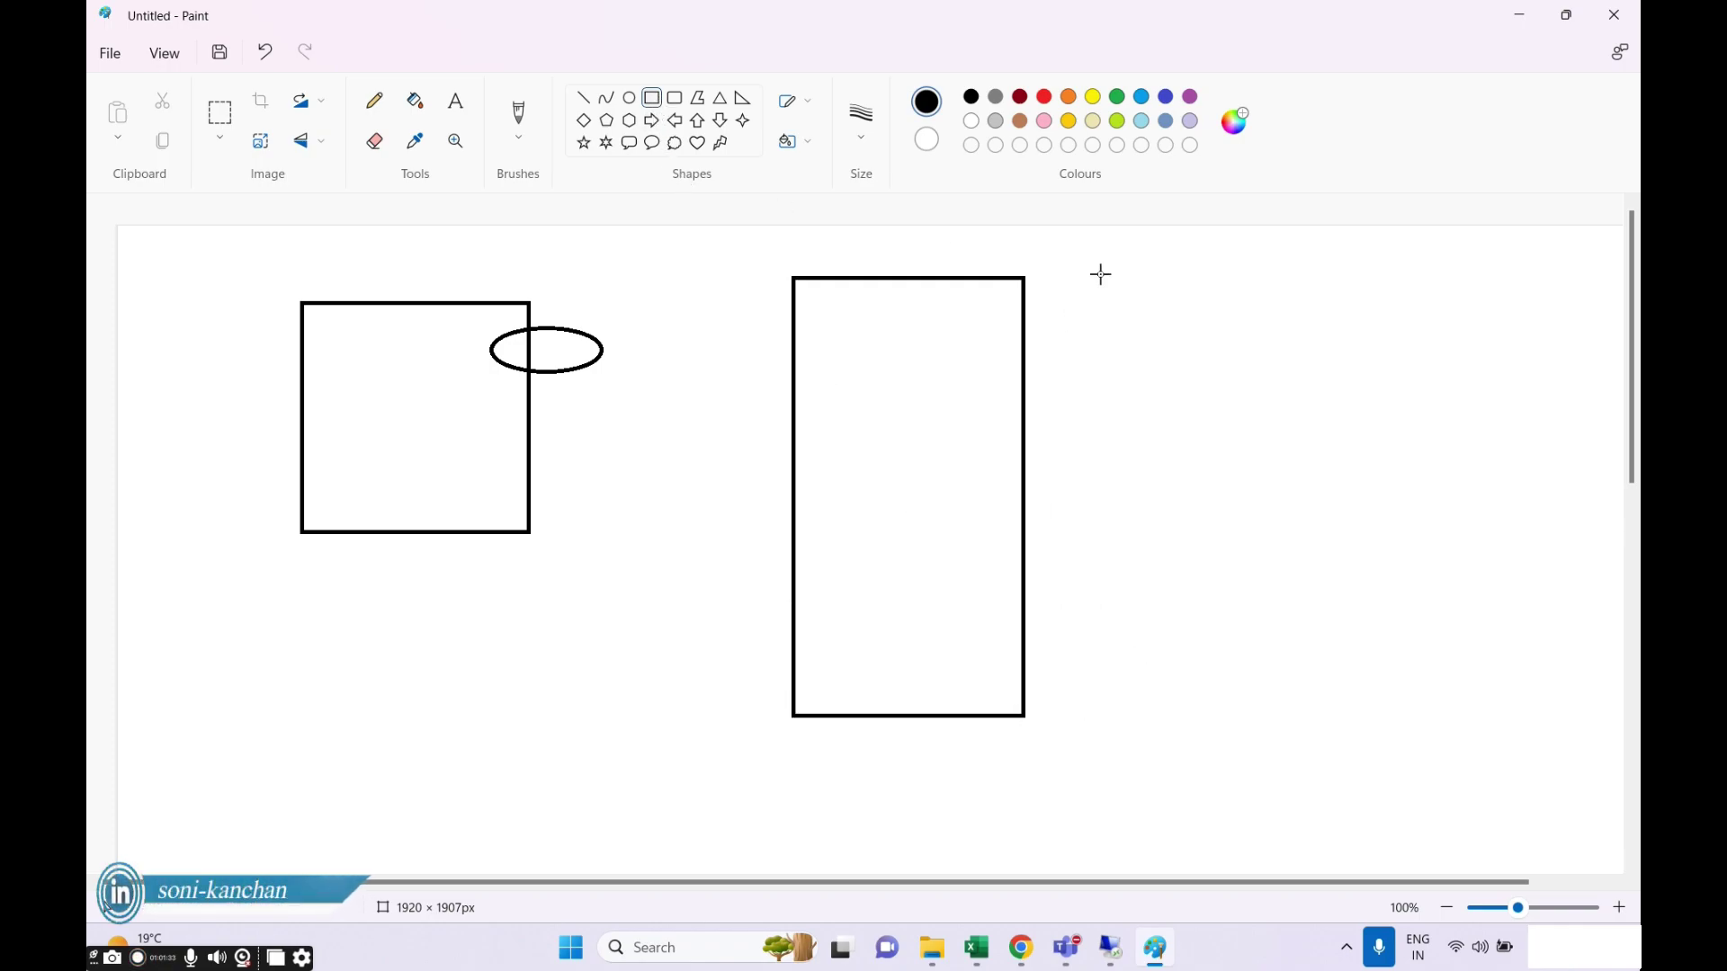